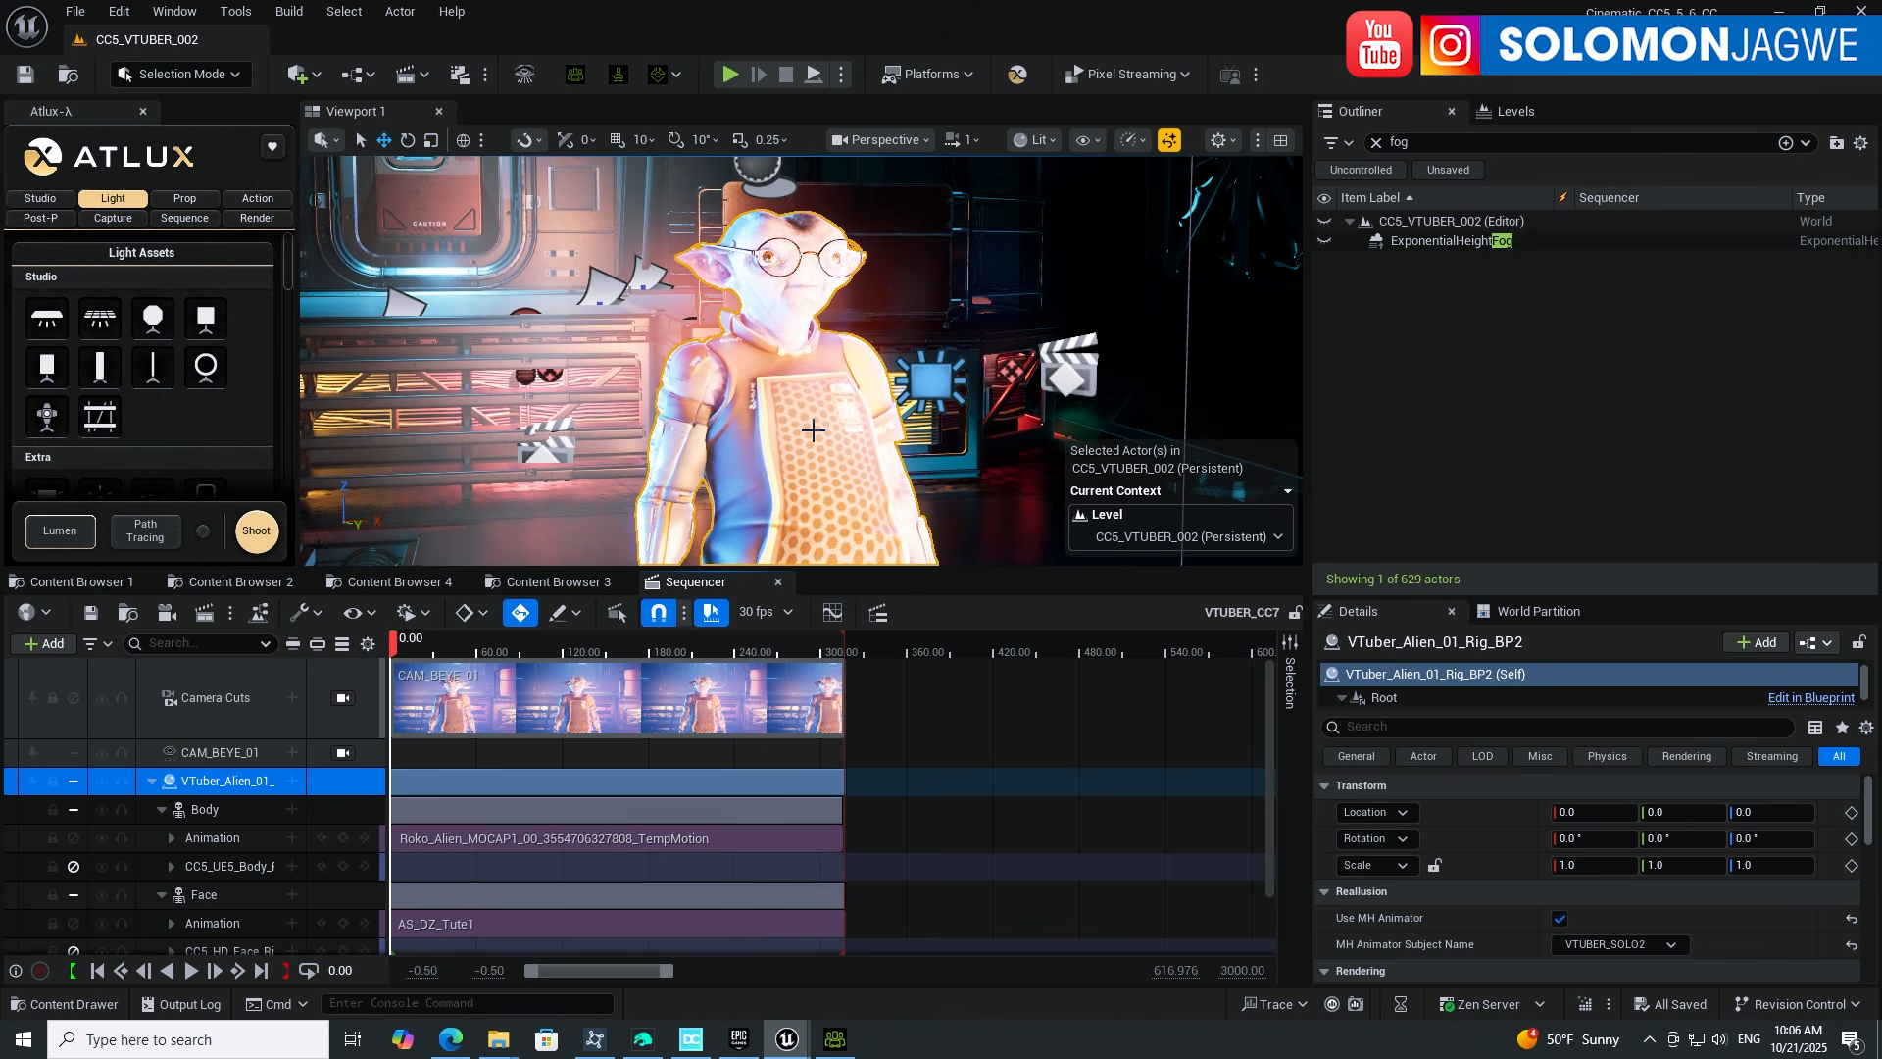
Step: Scrub the VTUBER_CC7 sequence forward to about frame 77
left_click_drag(839, 454, 377, 431, "alt")
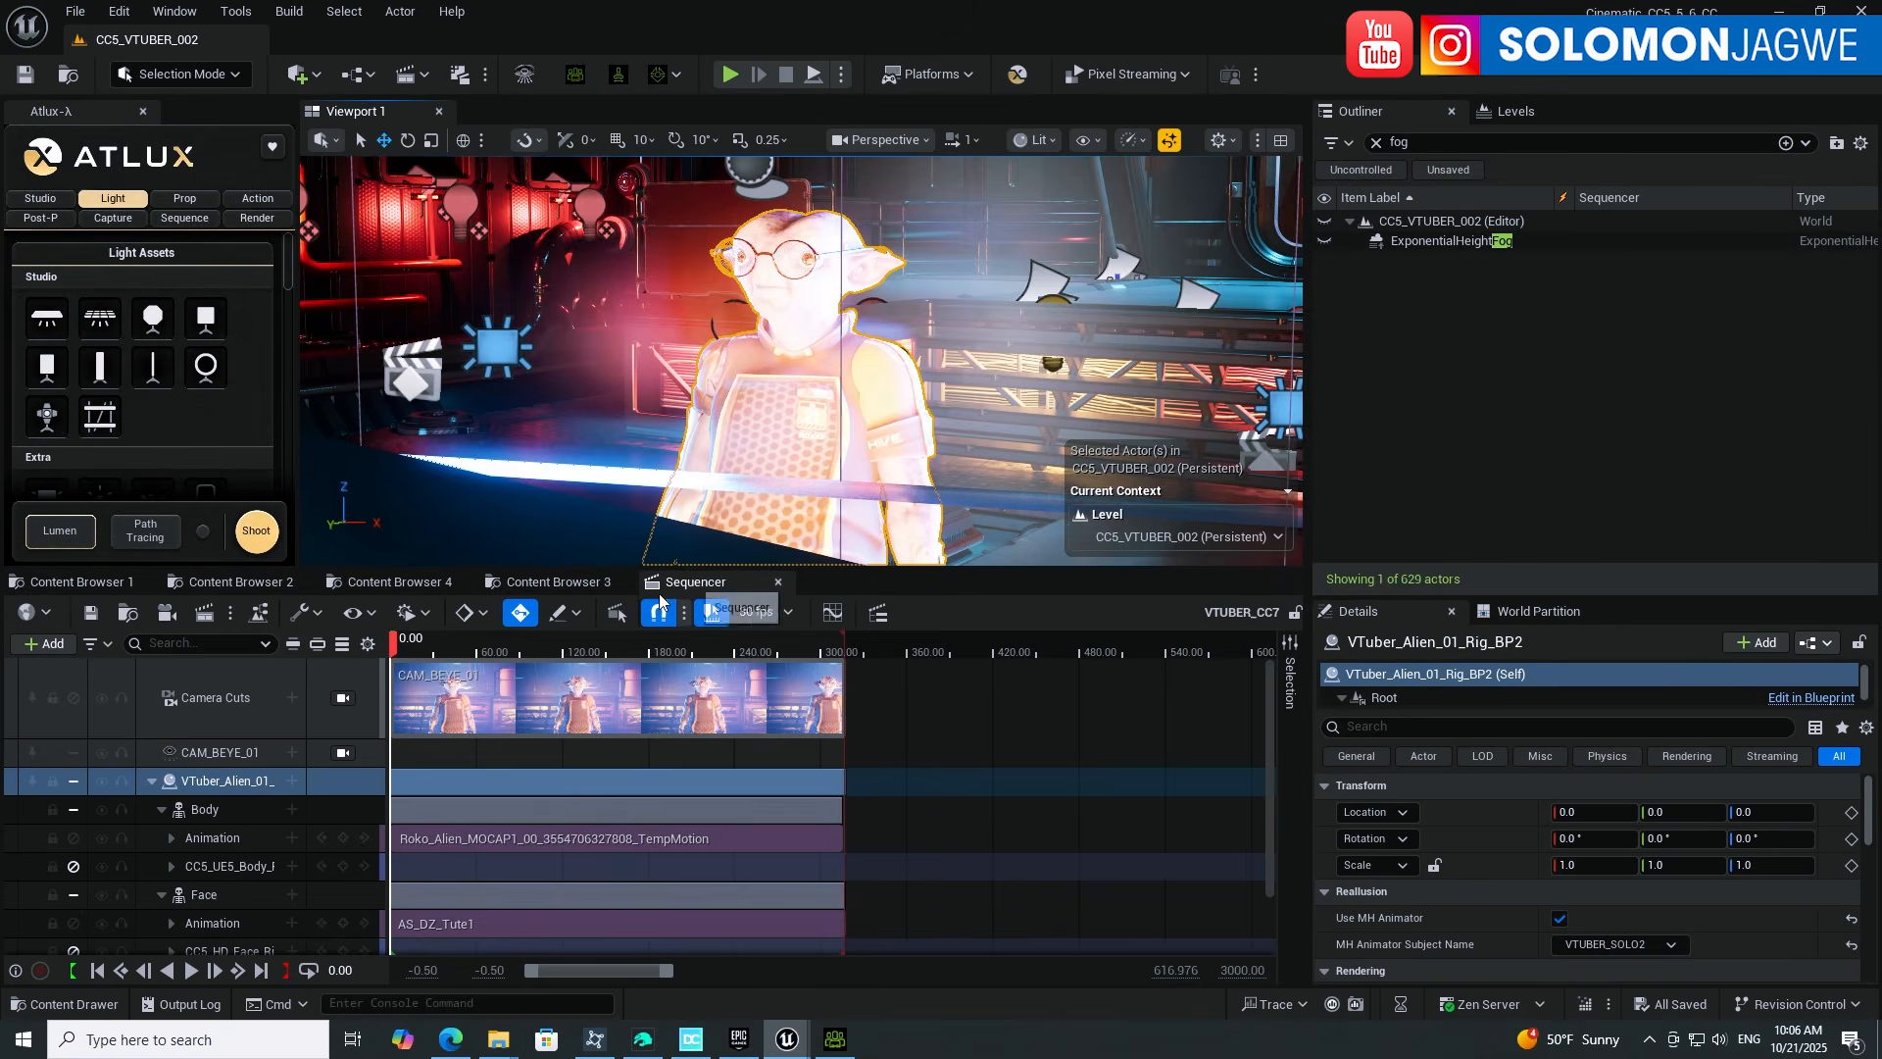
left_click(421, 897)
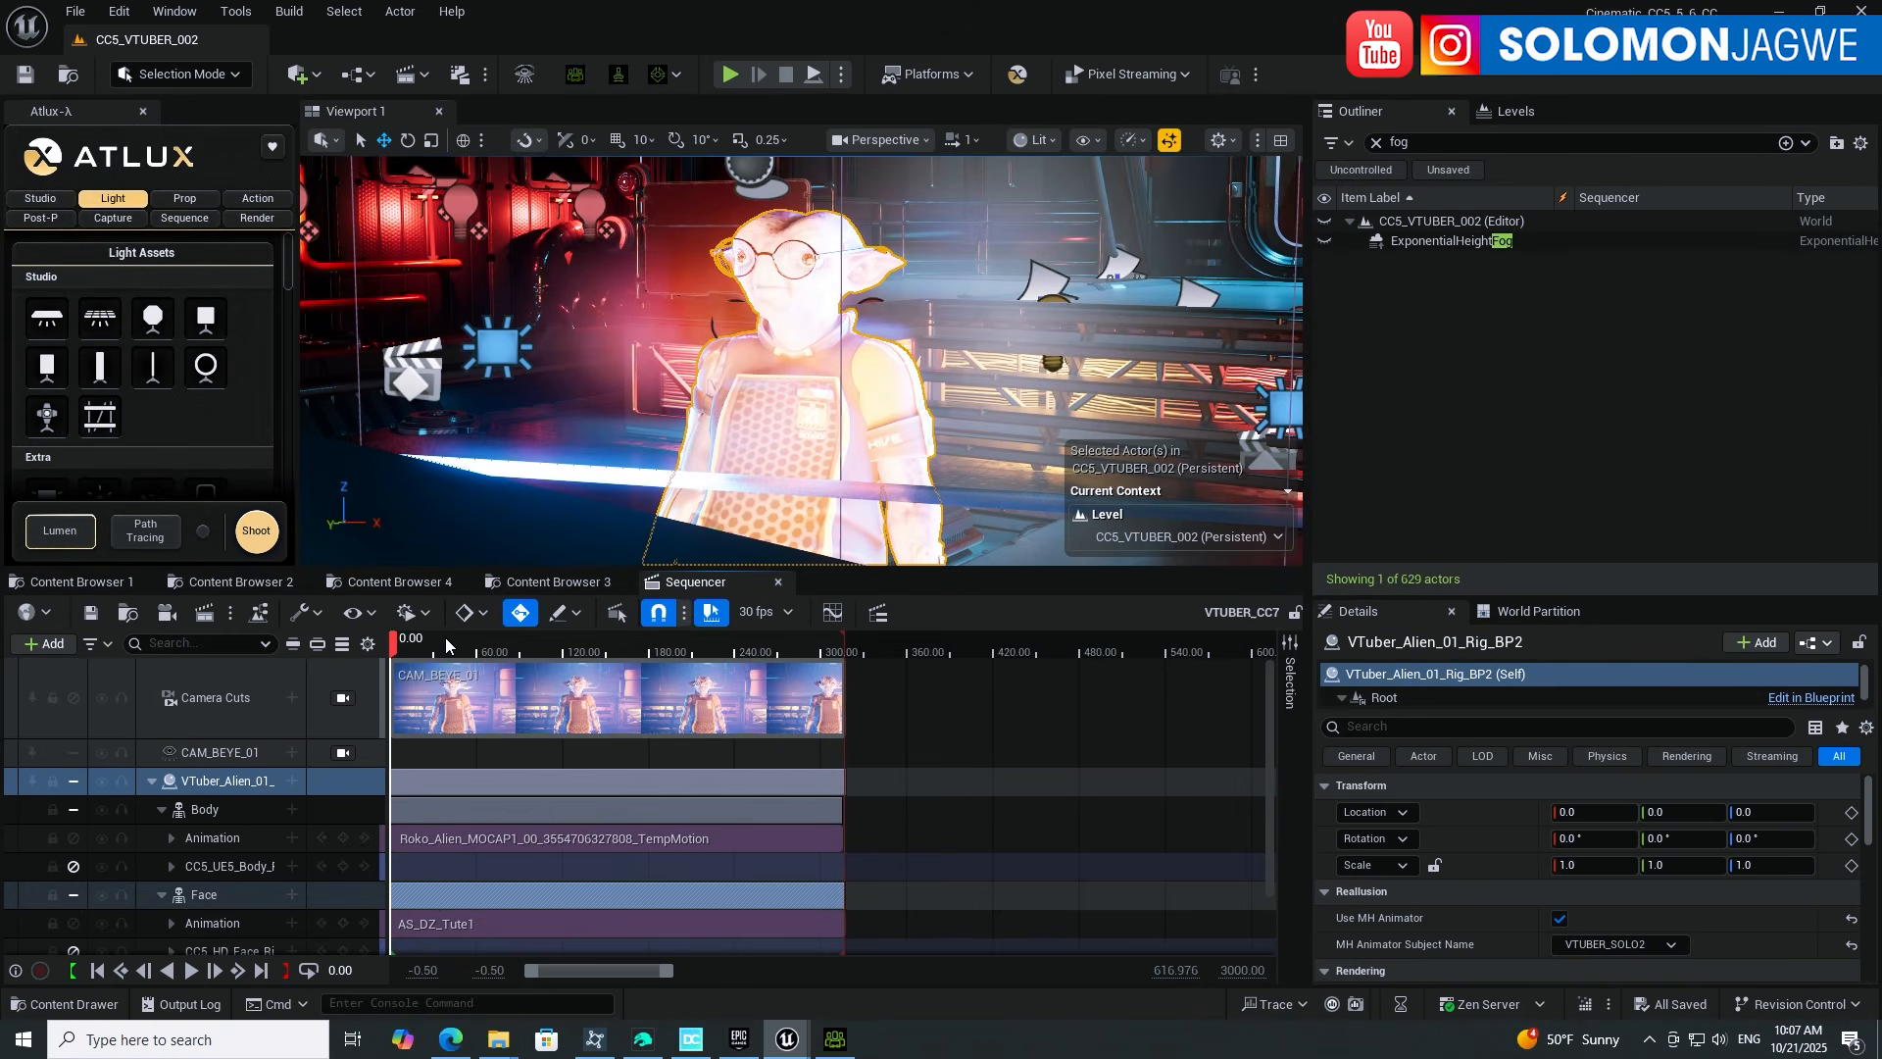
left_click_drag(450, 647, 501, 644)
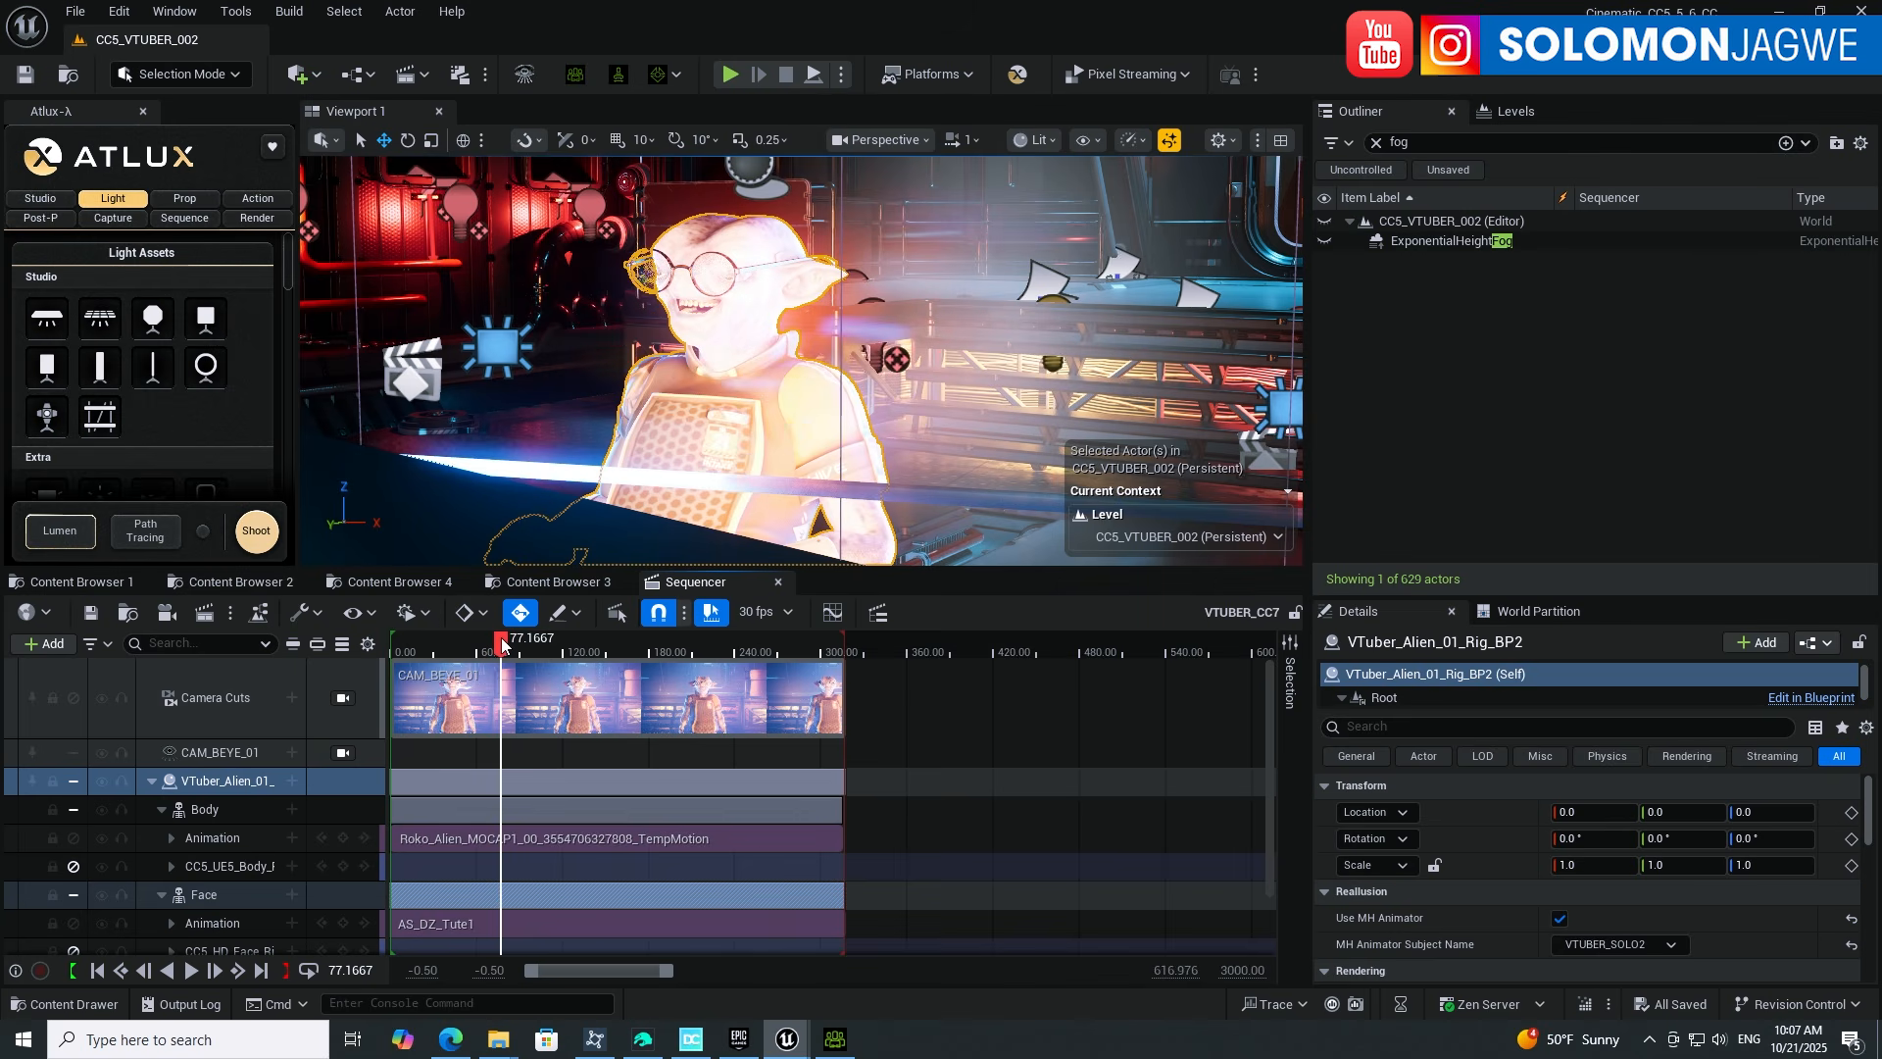
Step: Inspect the Body mocap clip and the AS_DZ_Tute1 face clip while orbiting the alien
left_click(423, 809)
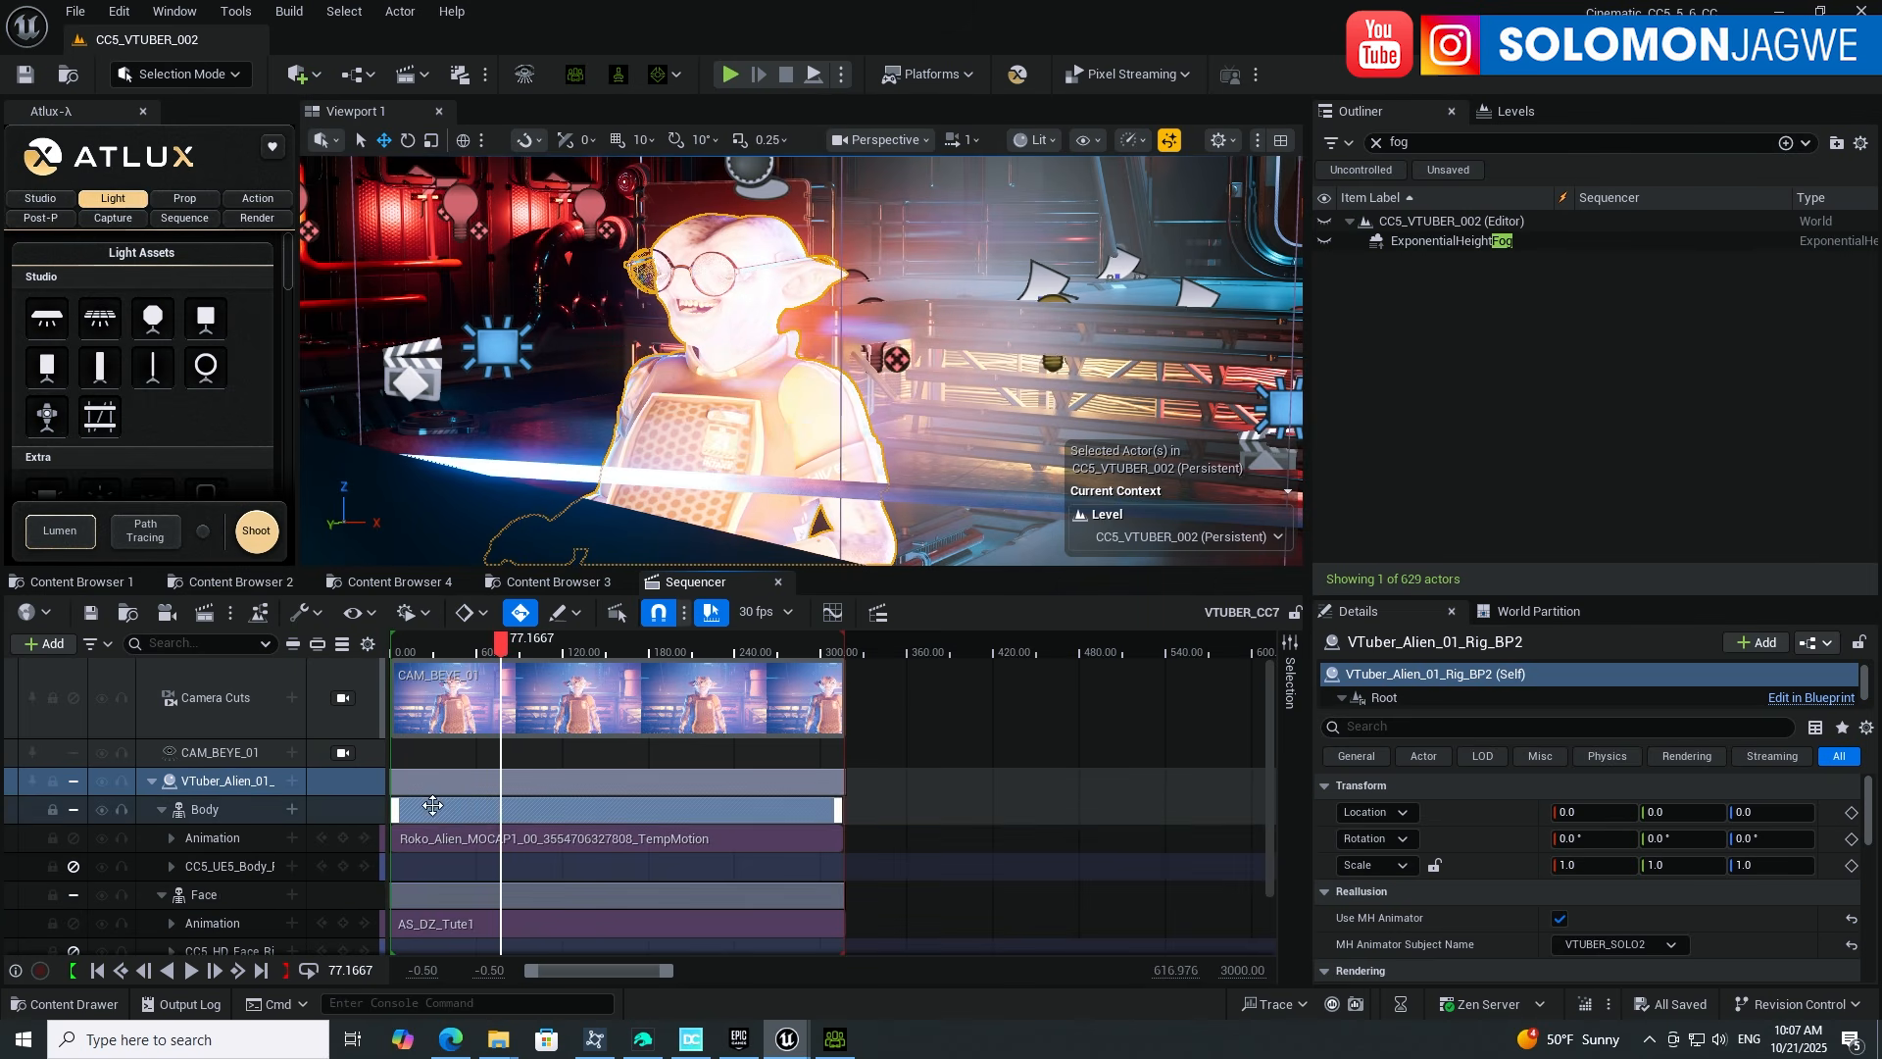
left_click(453, 843)
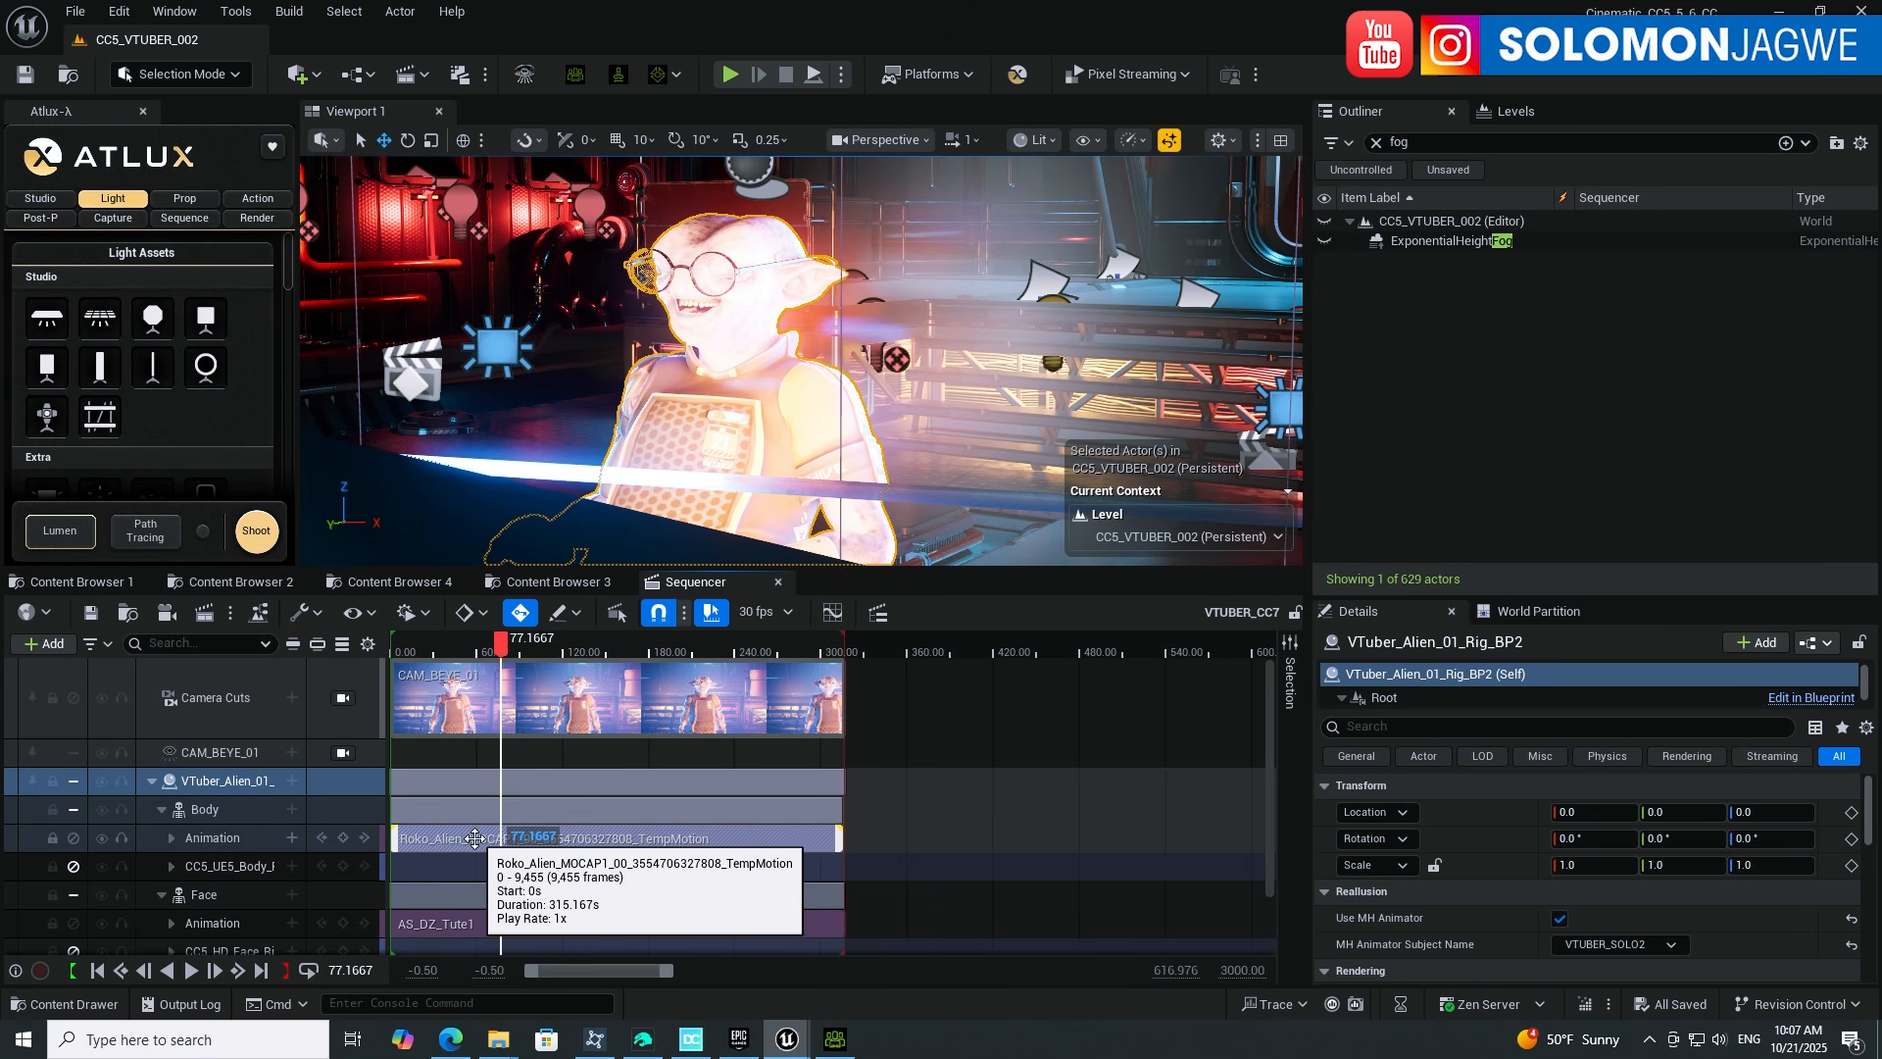
left_click(531, 916)
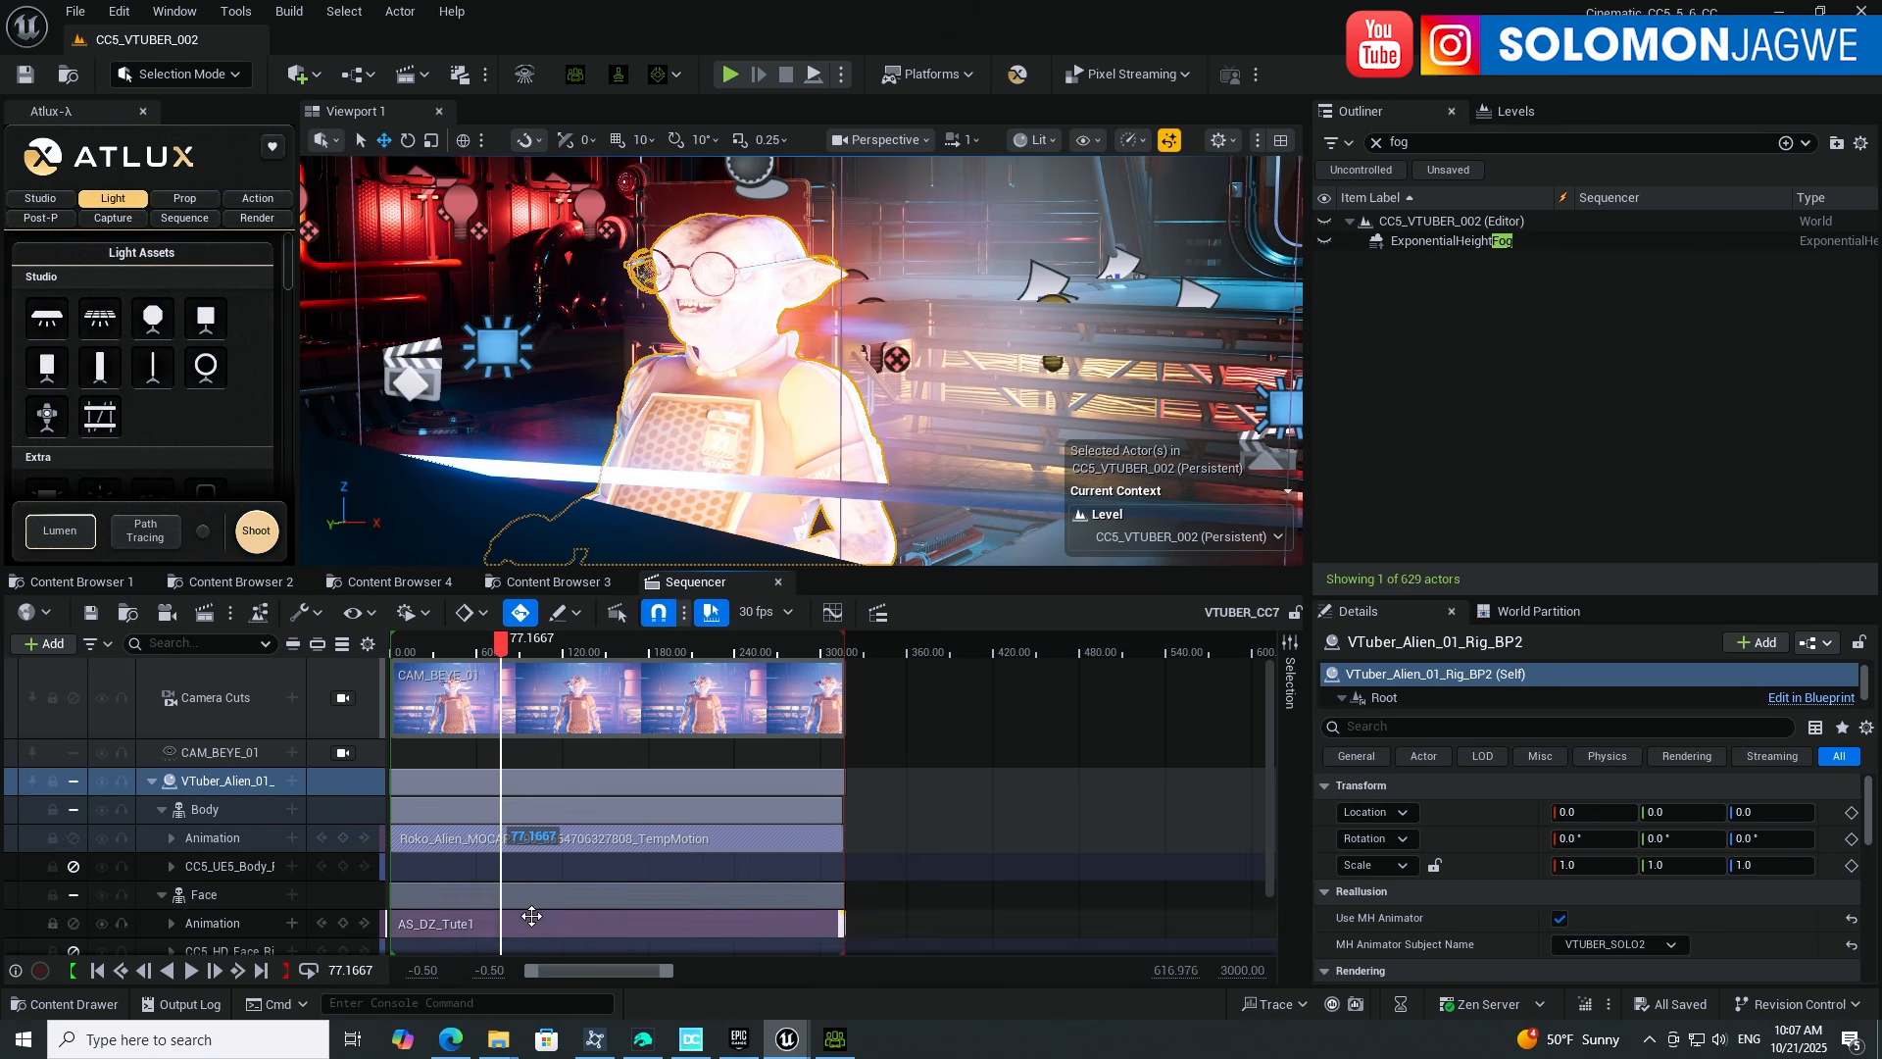
left_click(478, 841)
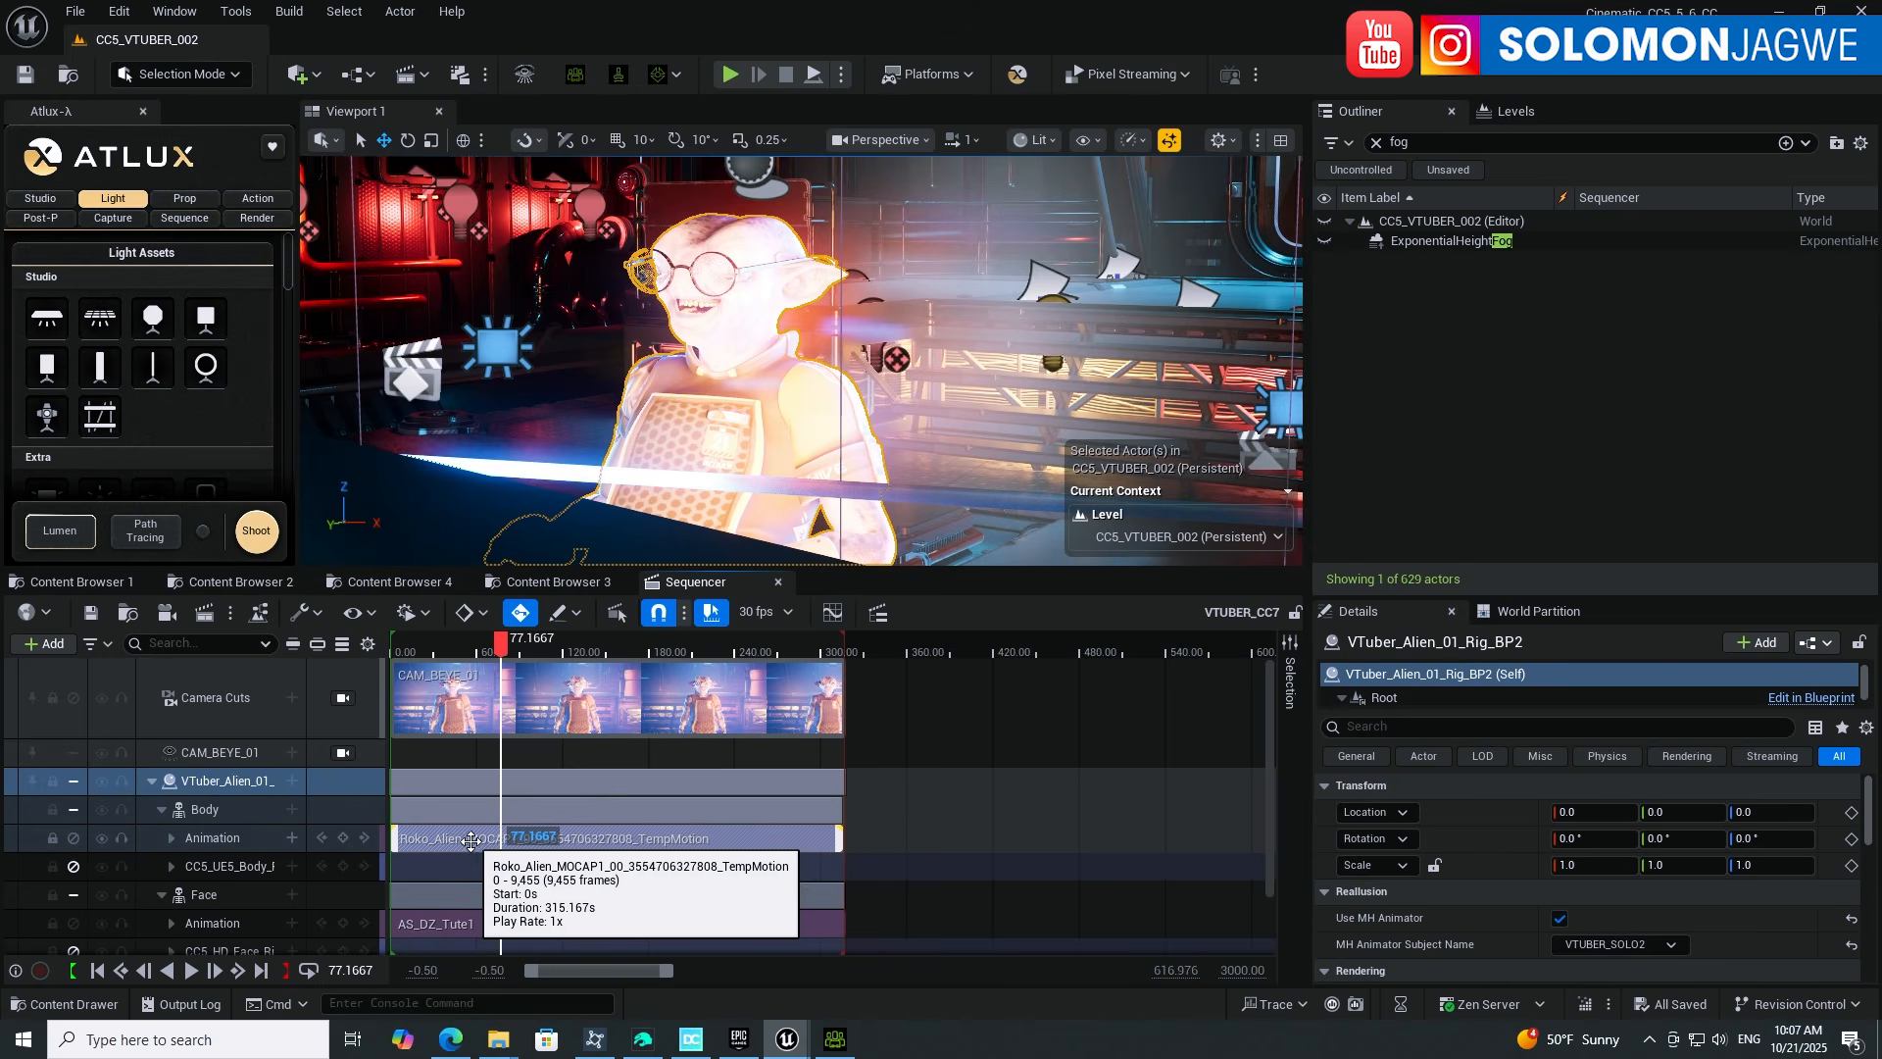
left_click(459, 926)
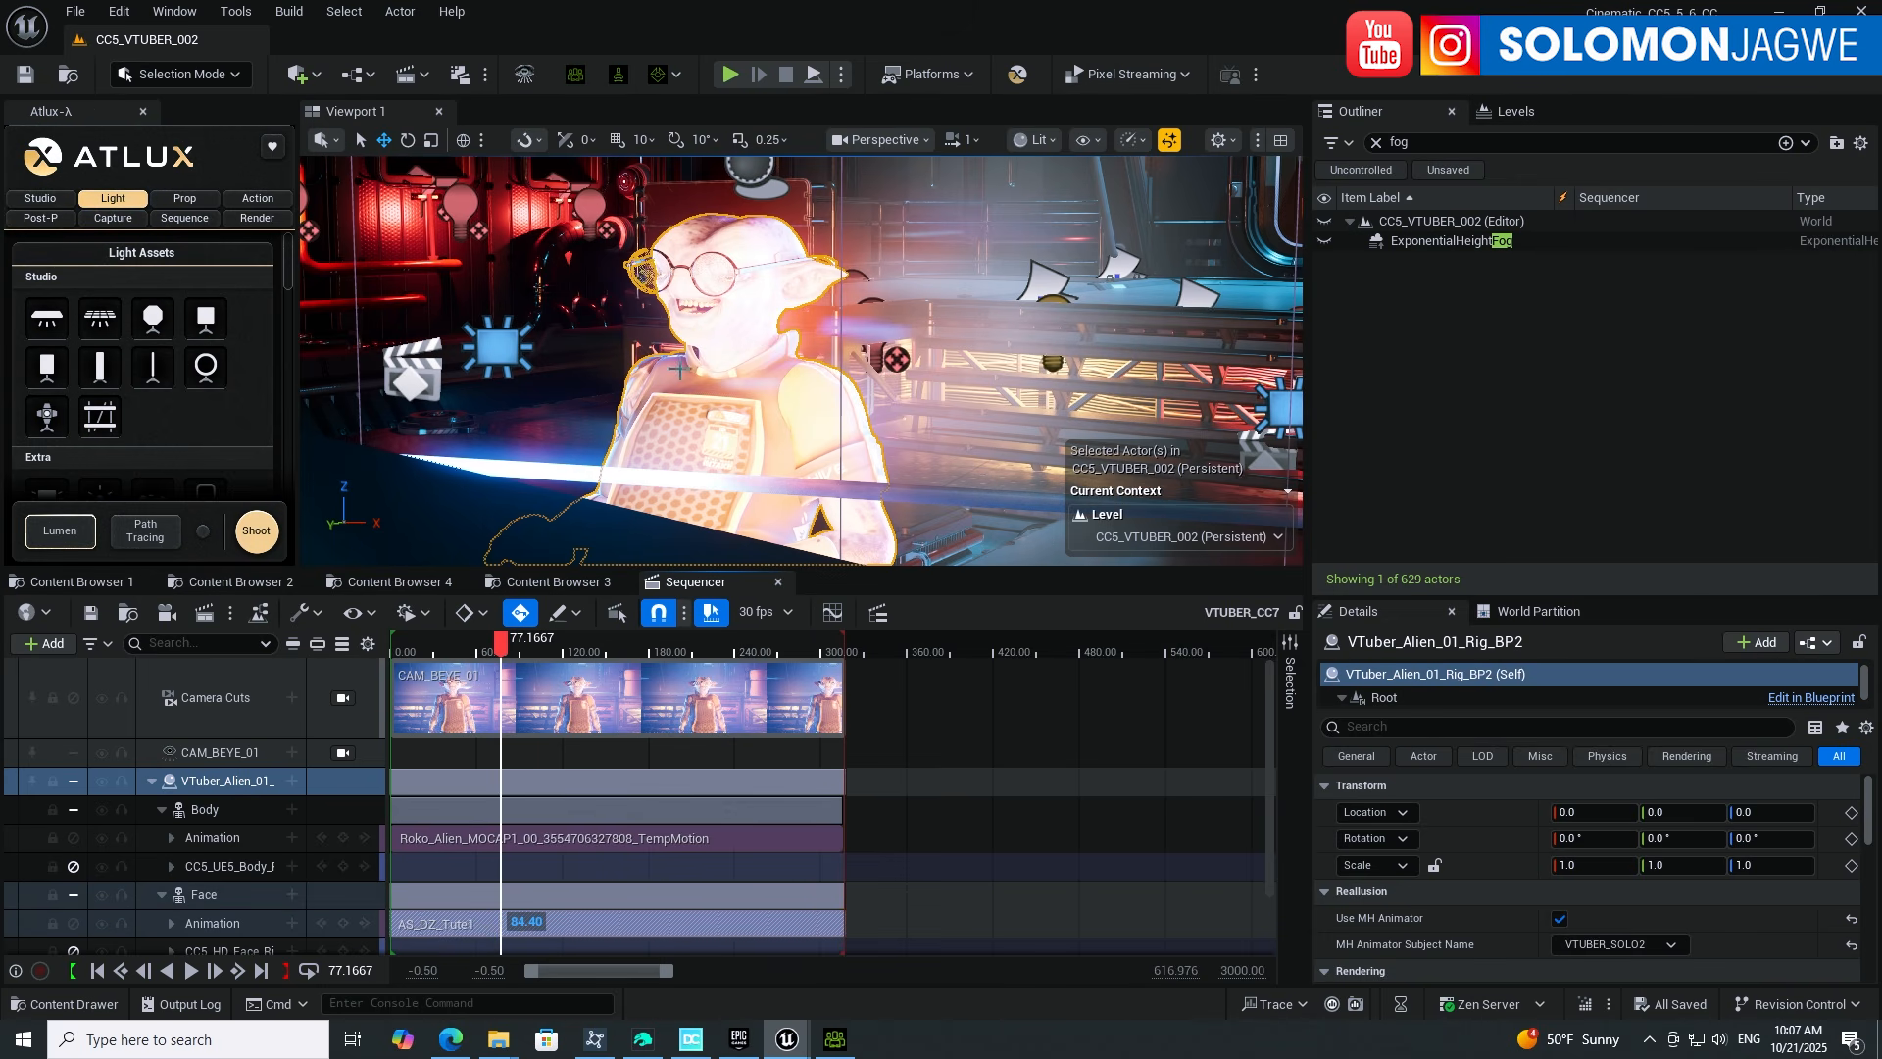
left_click_drag(714, 358, 917, 390, "alt")
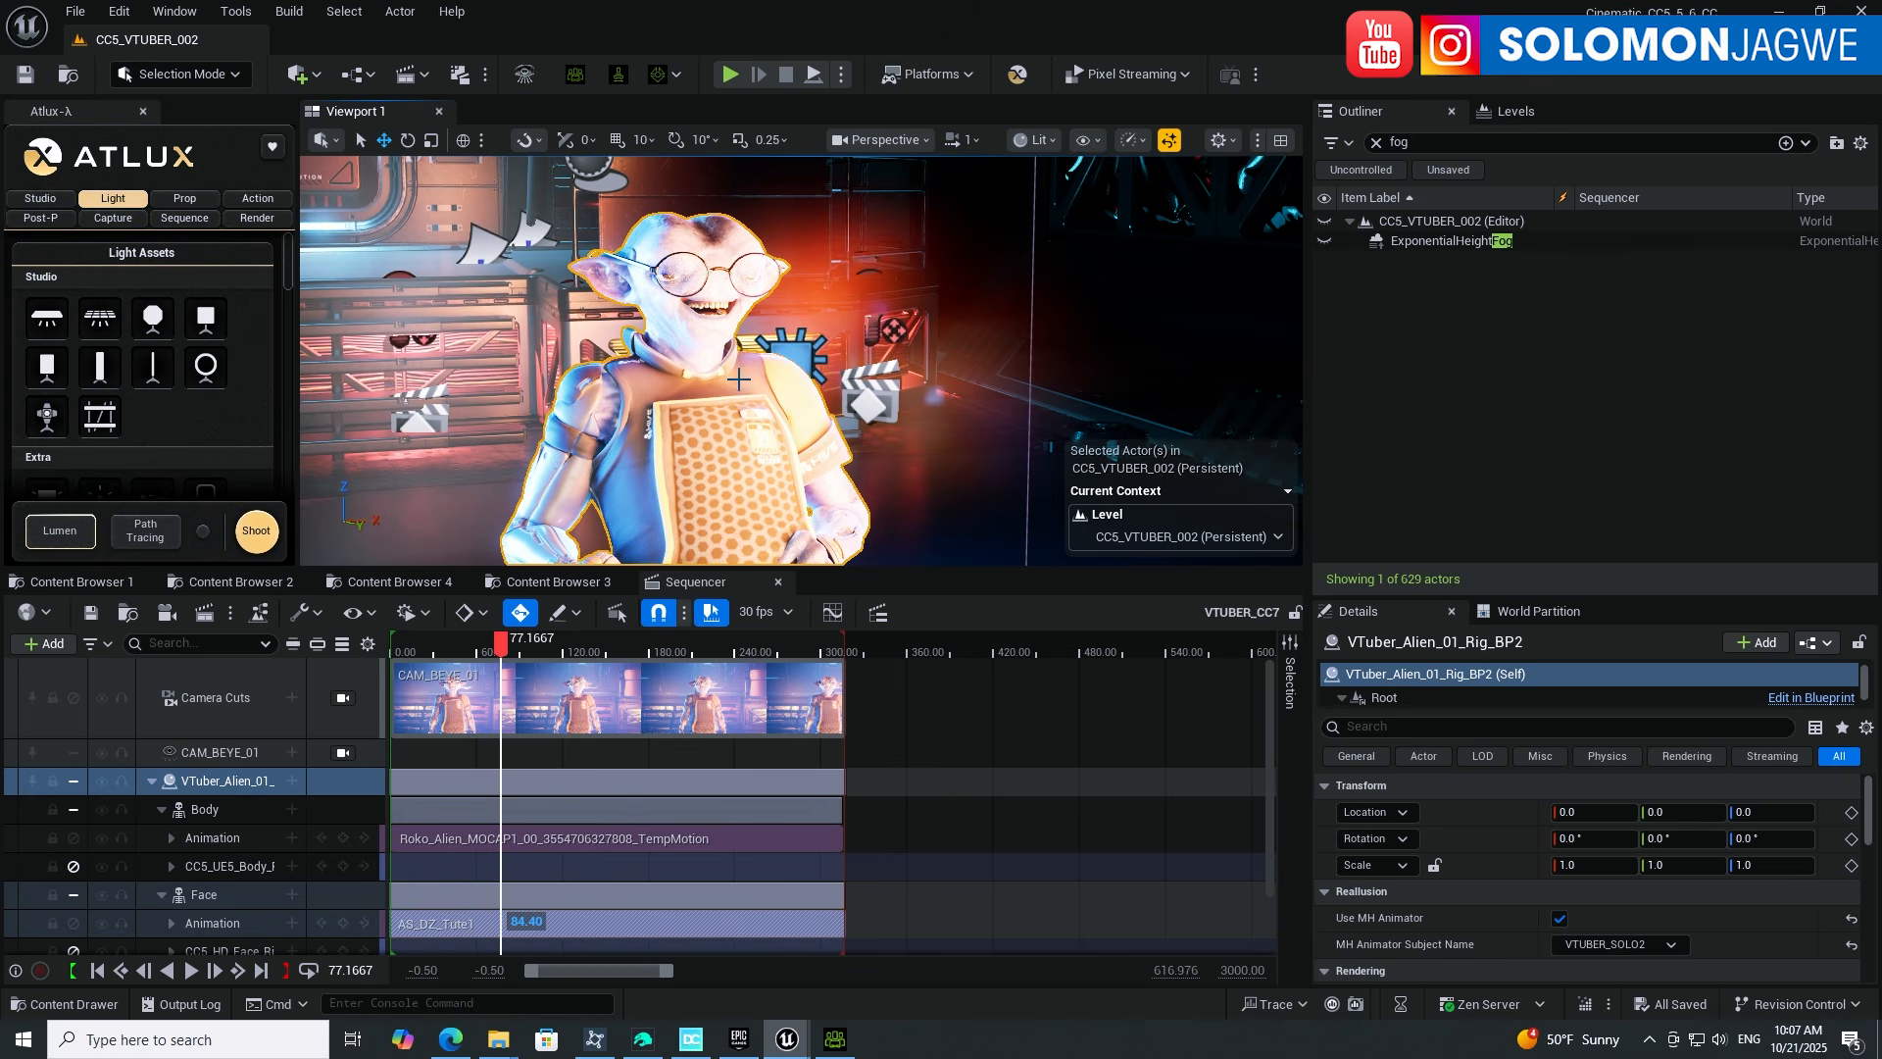
left_click_drag(739, 379, 779, 375, "alt")
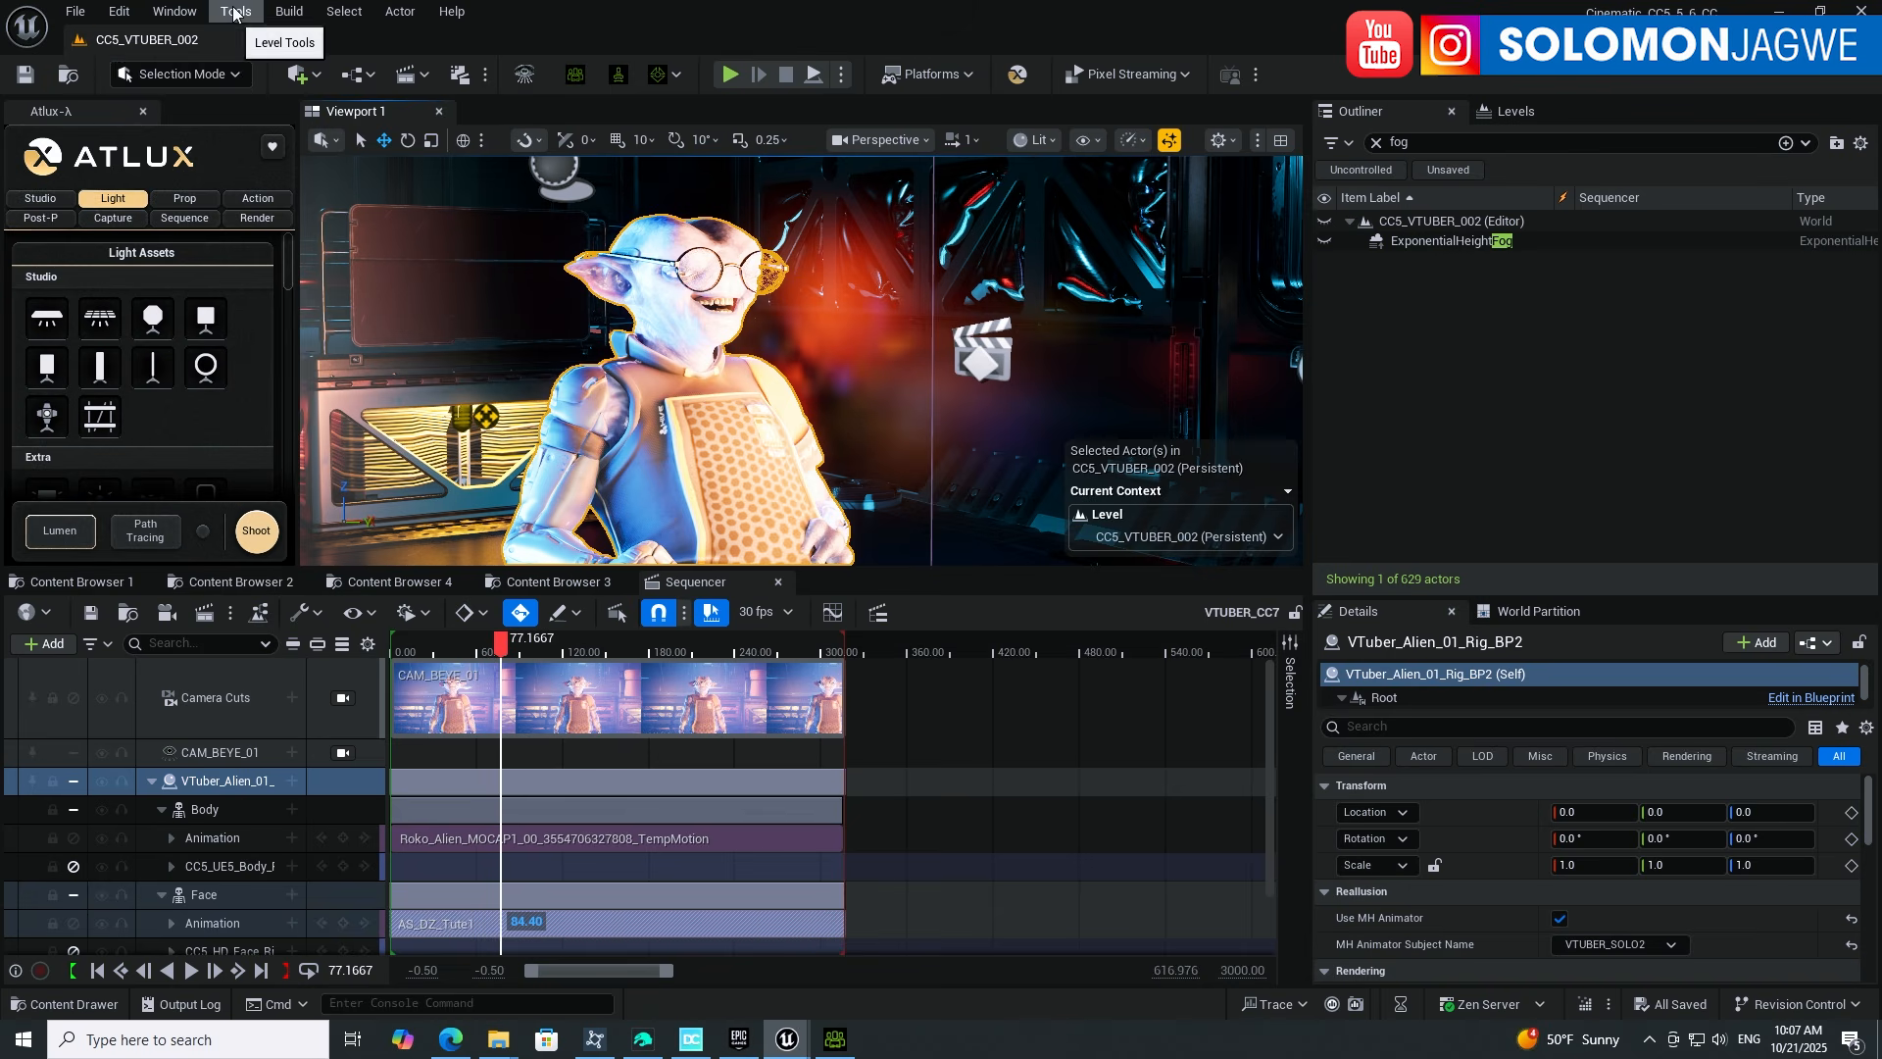
left_click(121, 13)
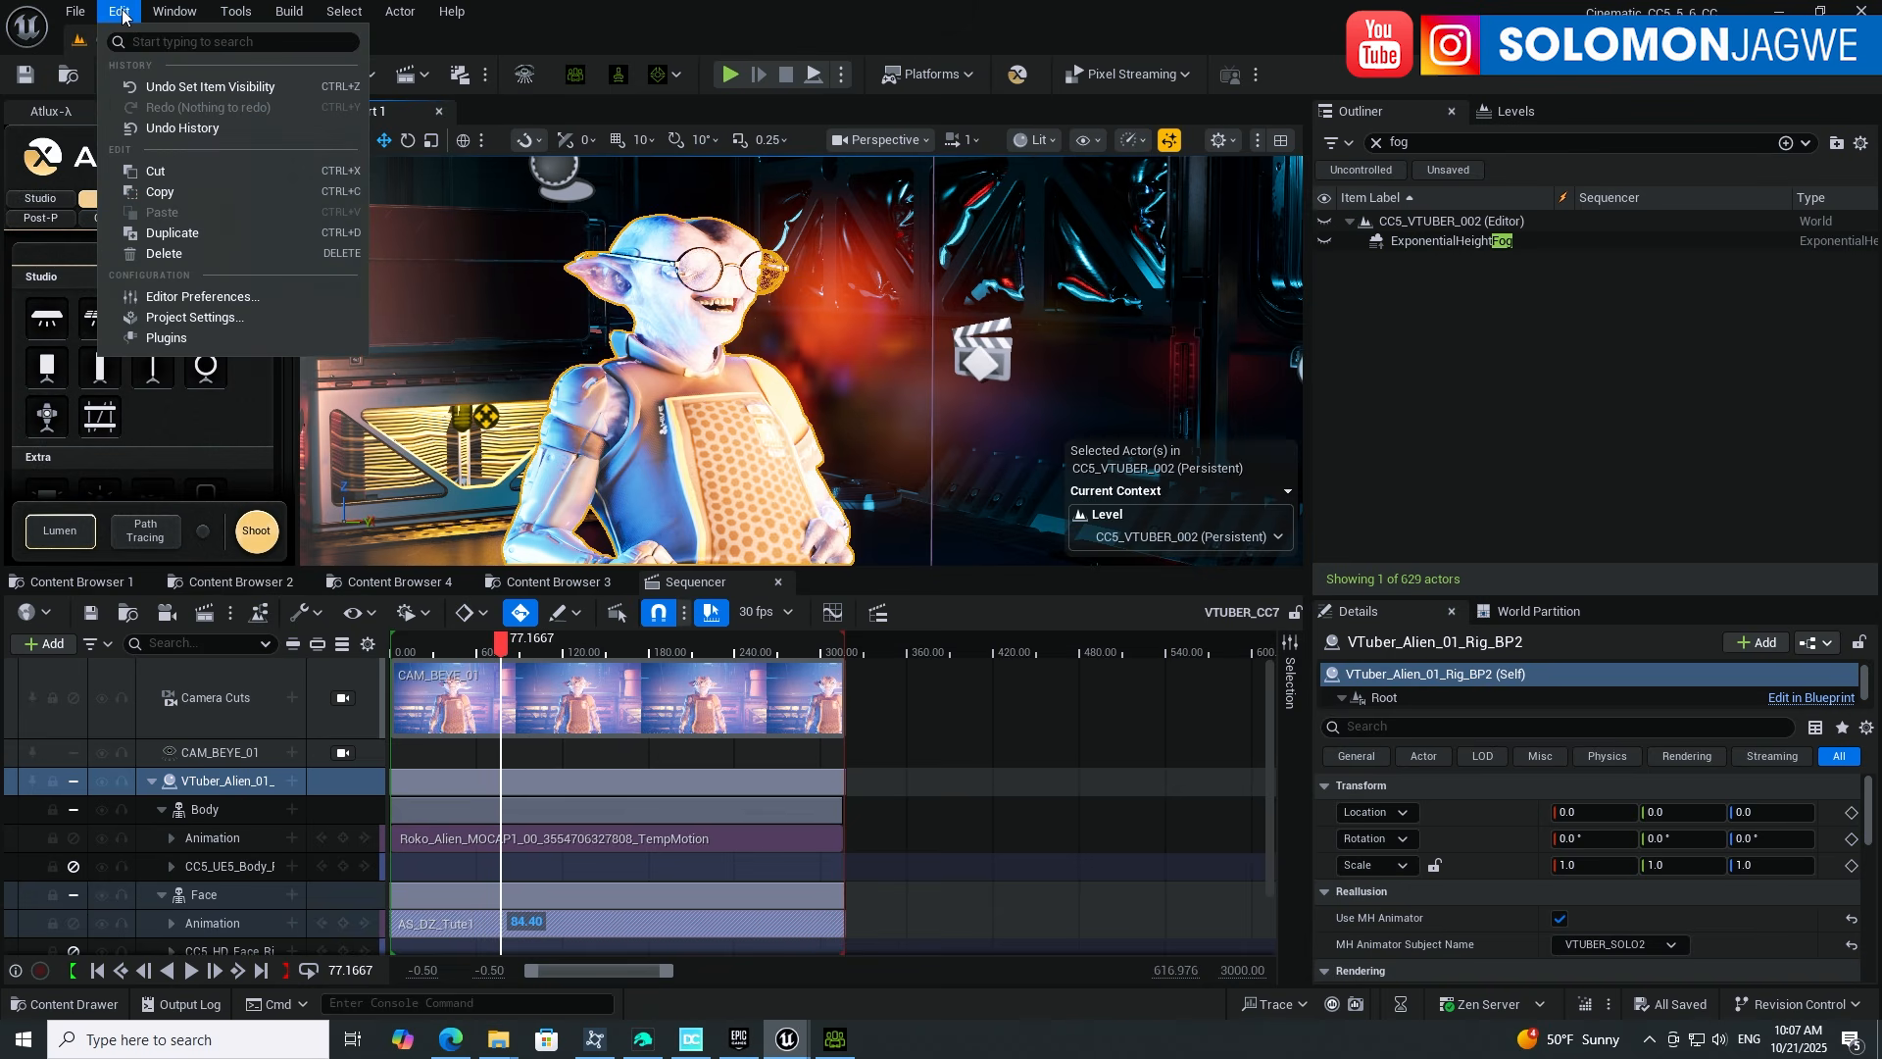
left_click(166, 337)
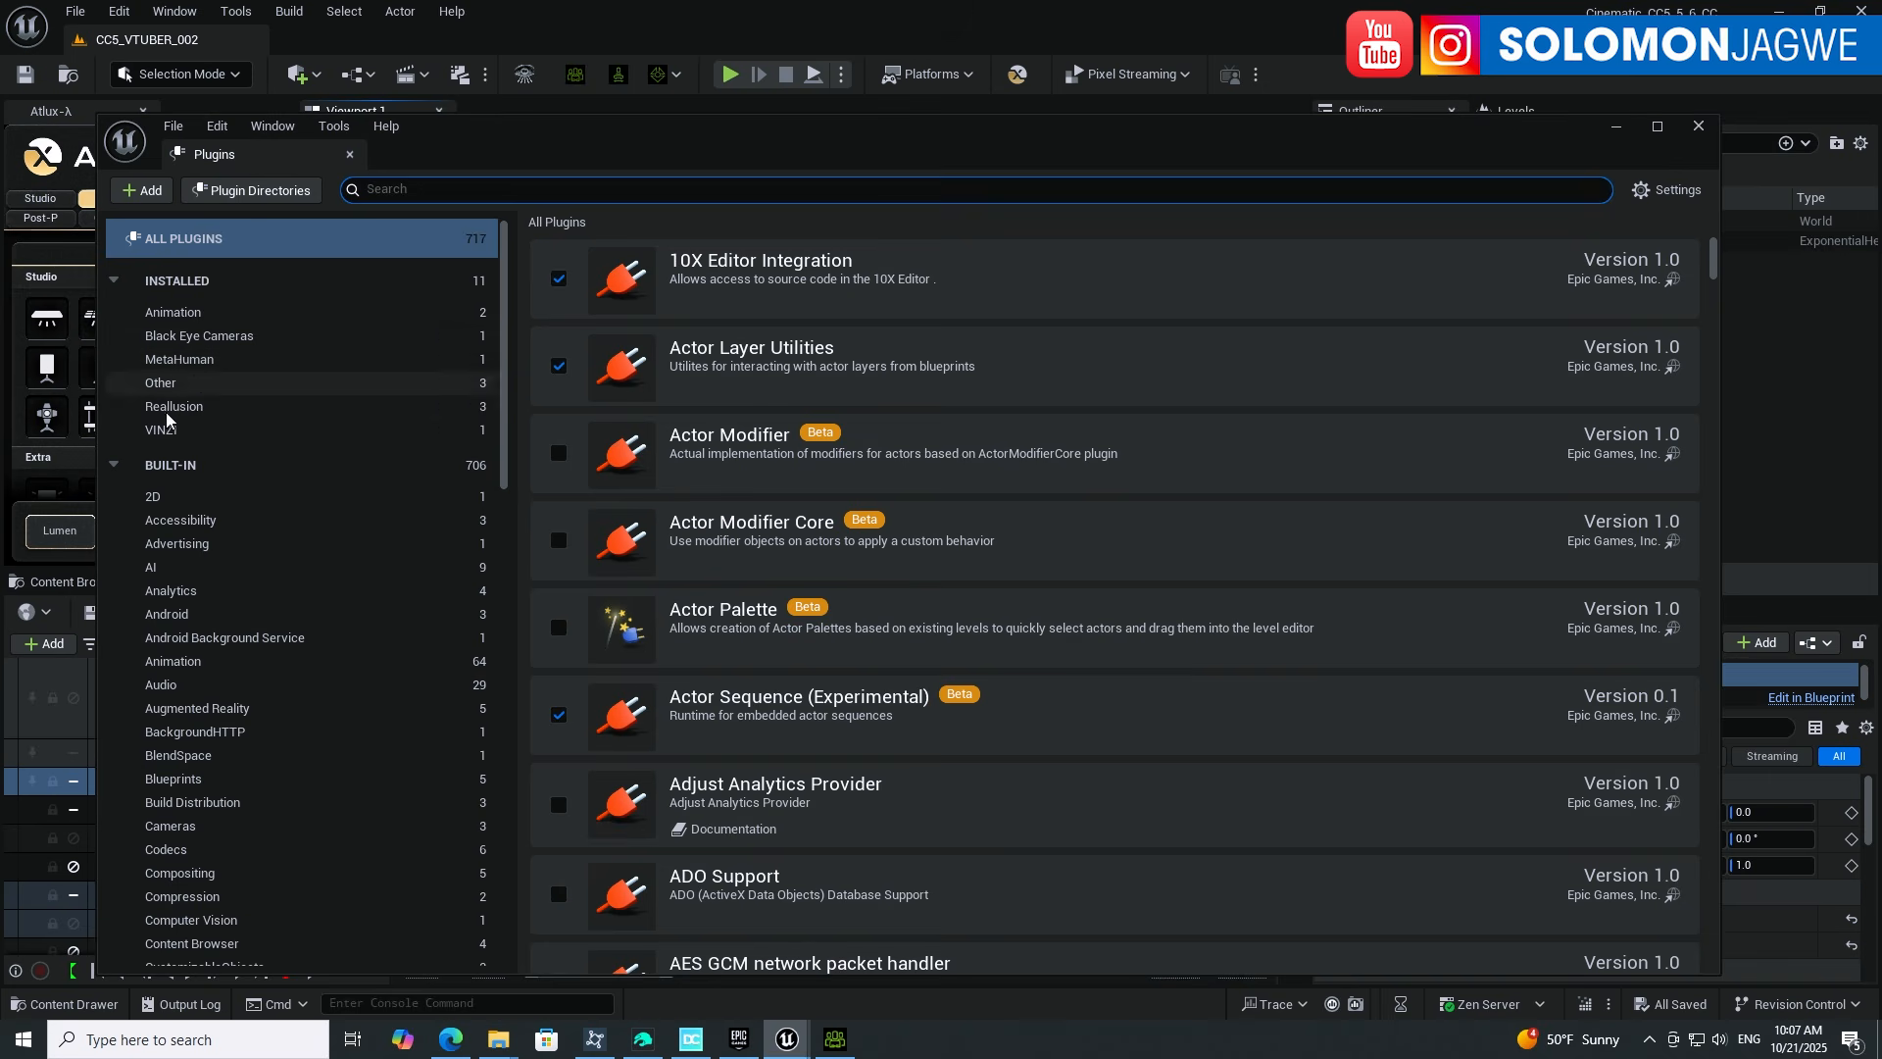
left_click(196, 406)
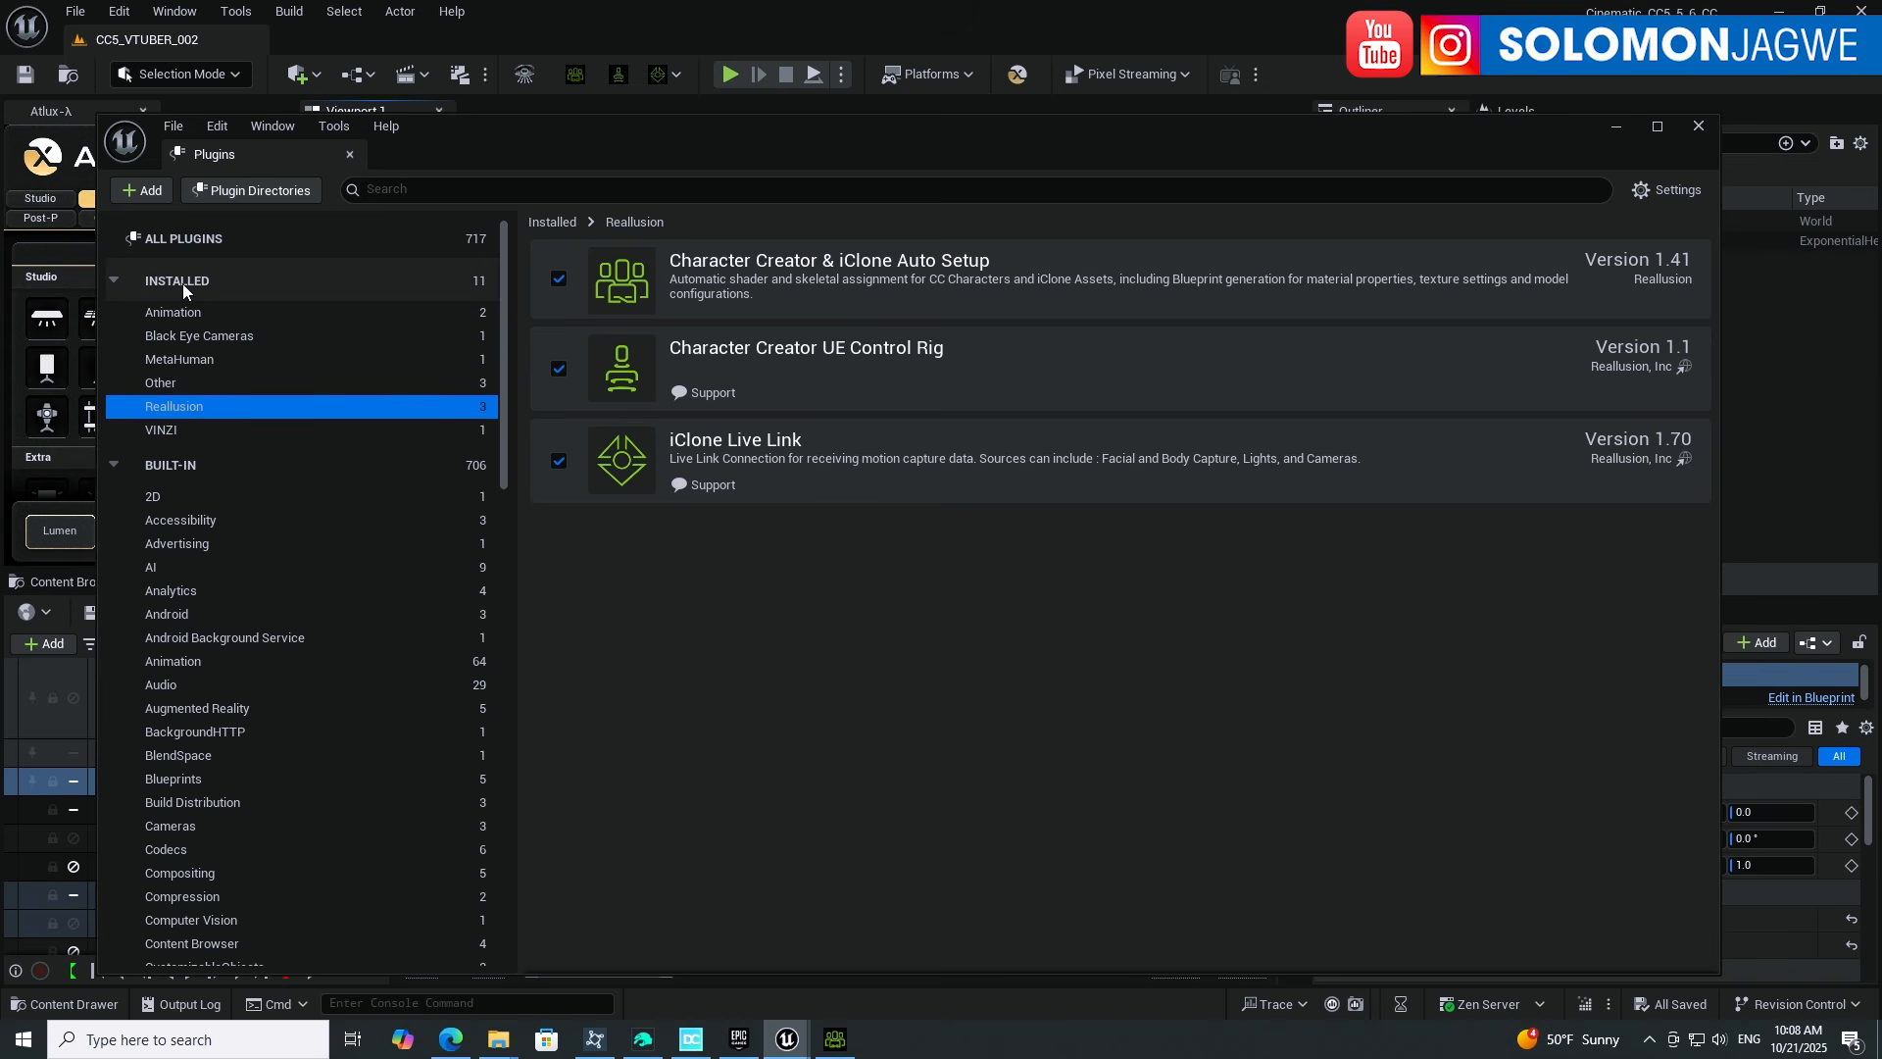
left_click(180, 359)
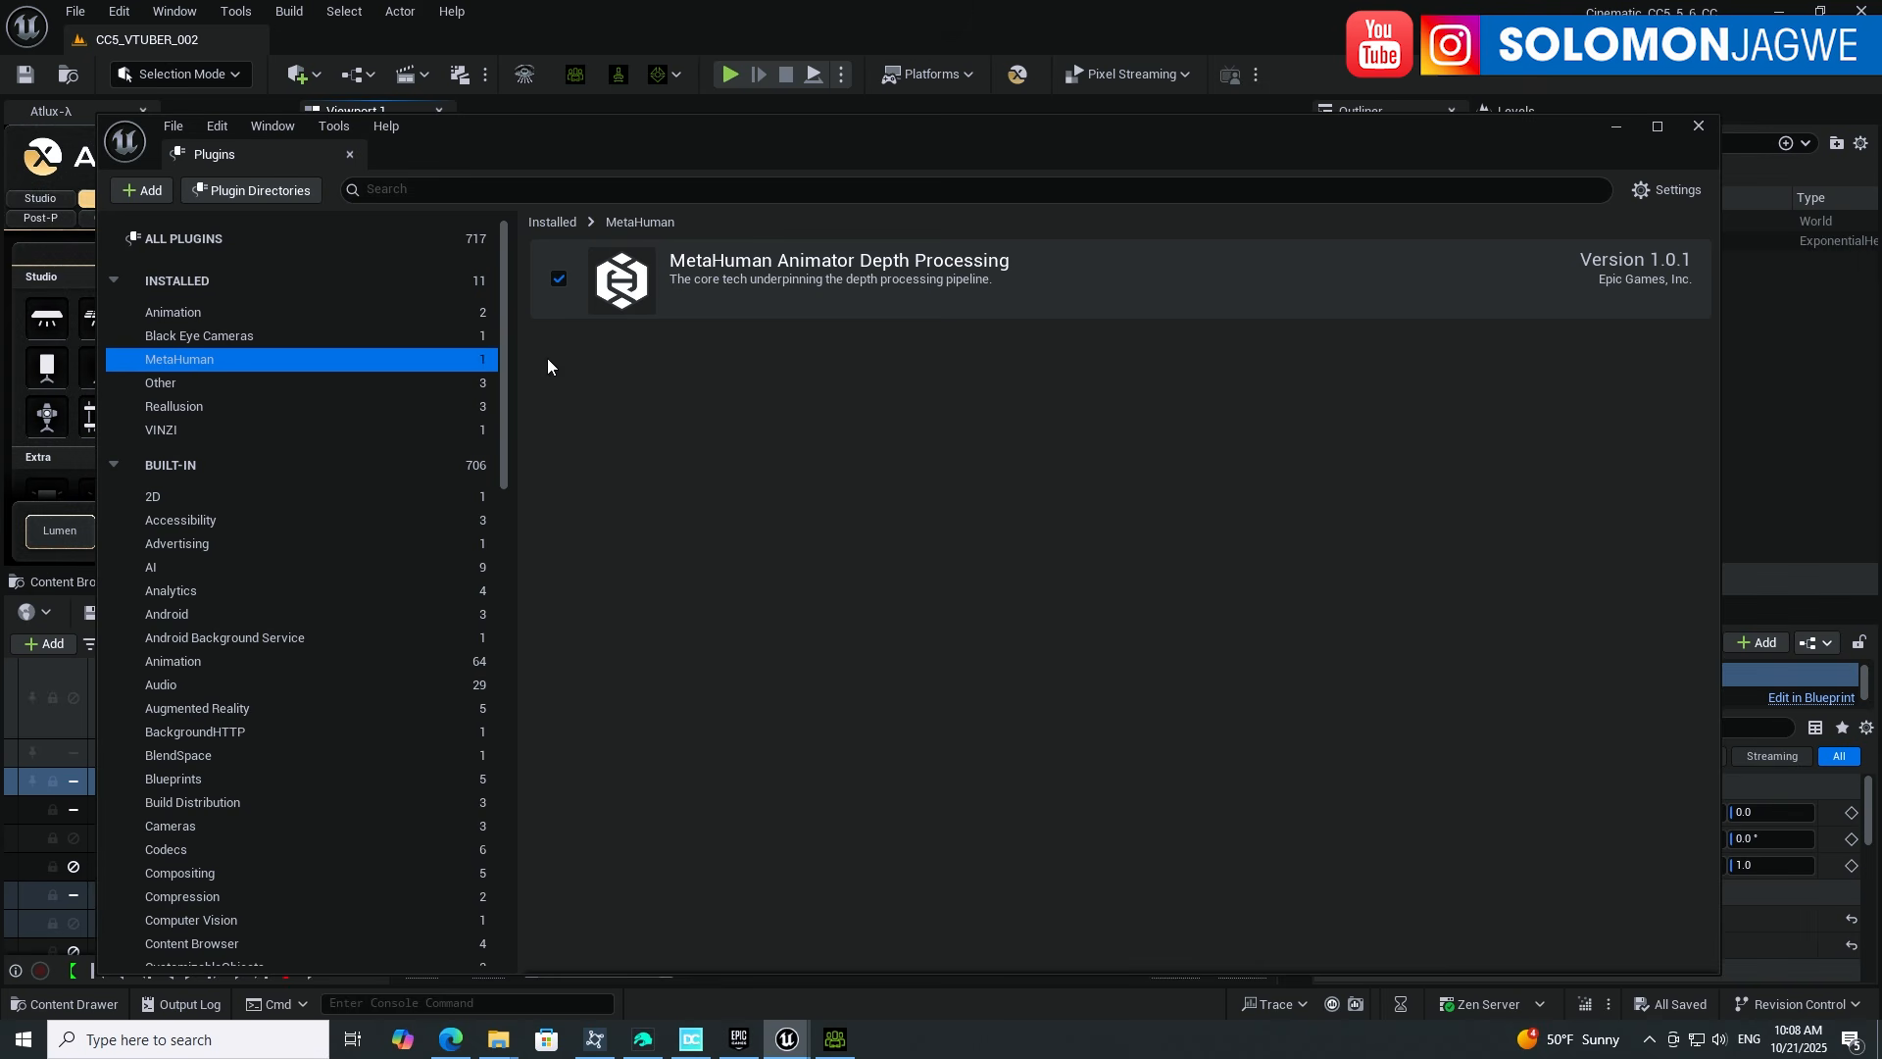
left_click(461, 407)
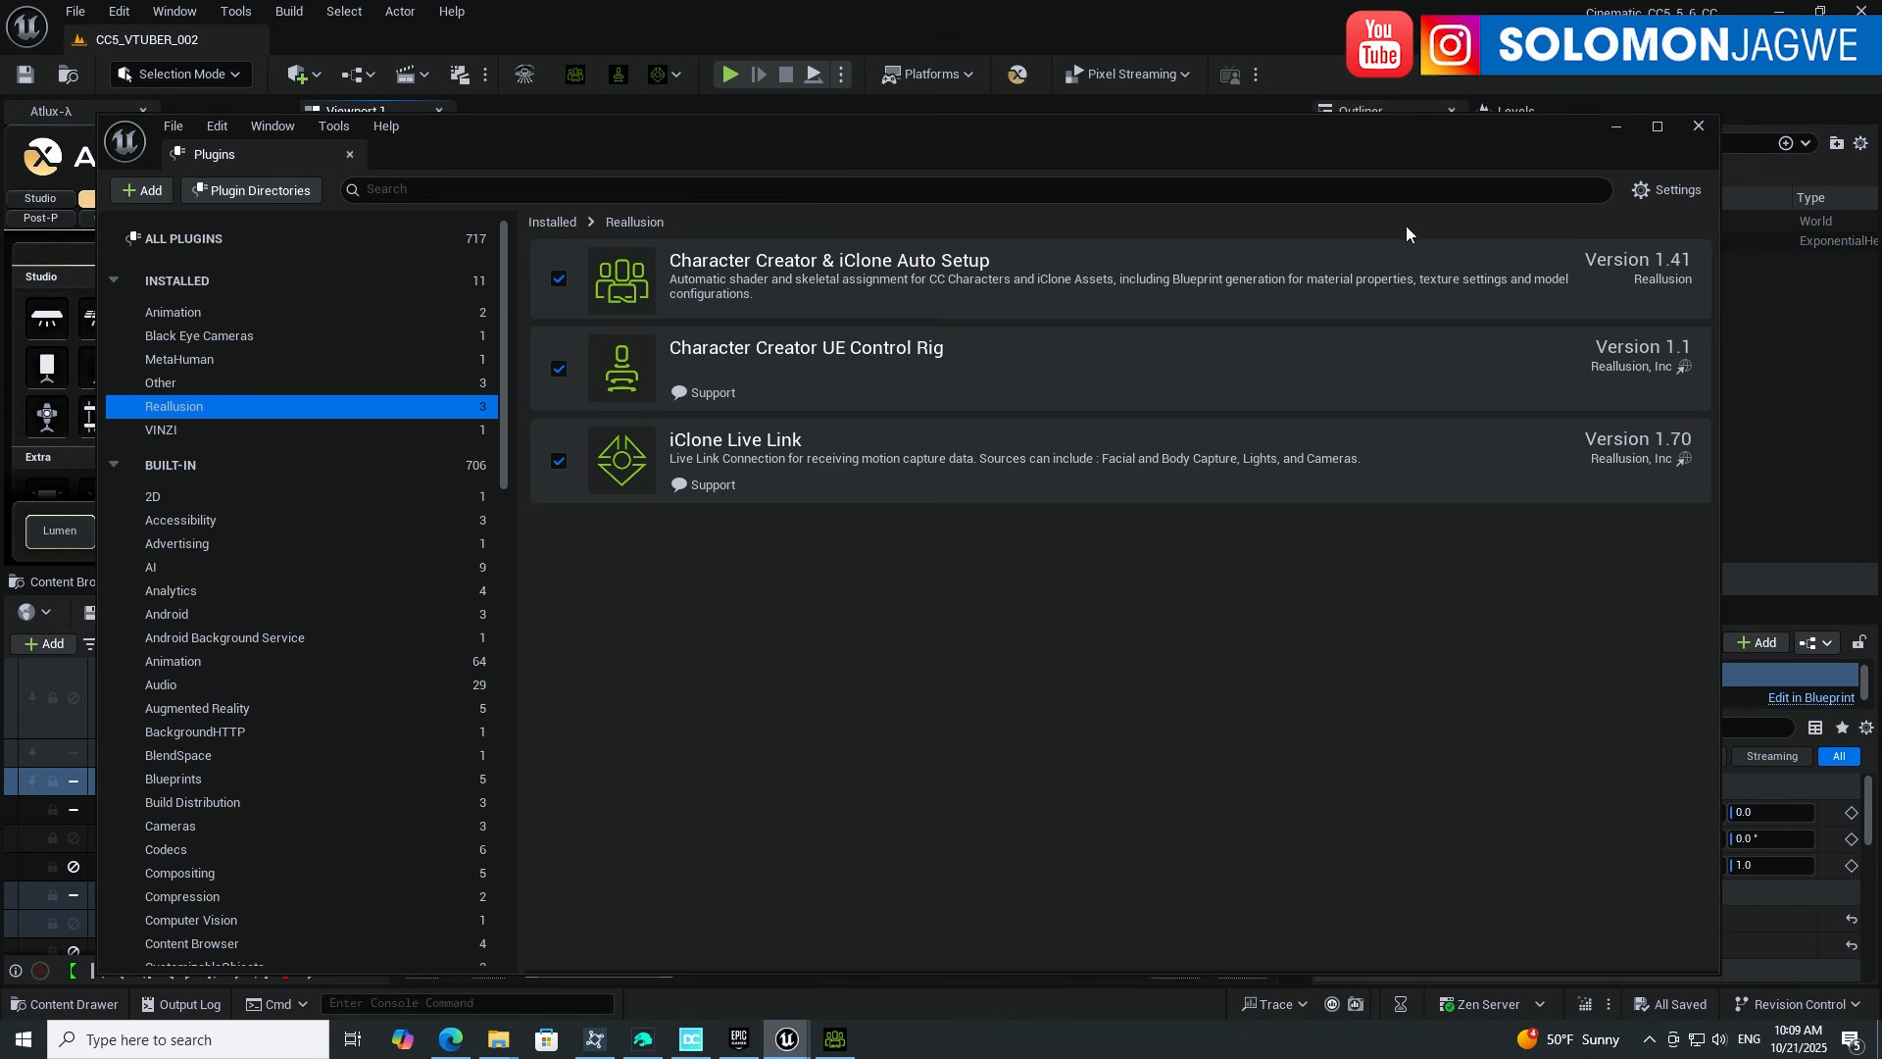
left_click(1623, 130)
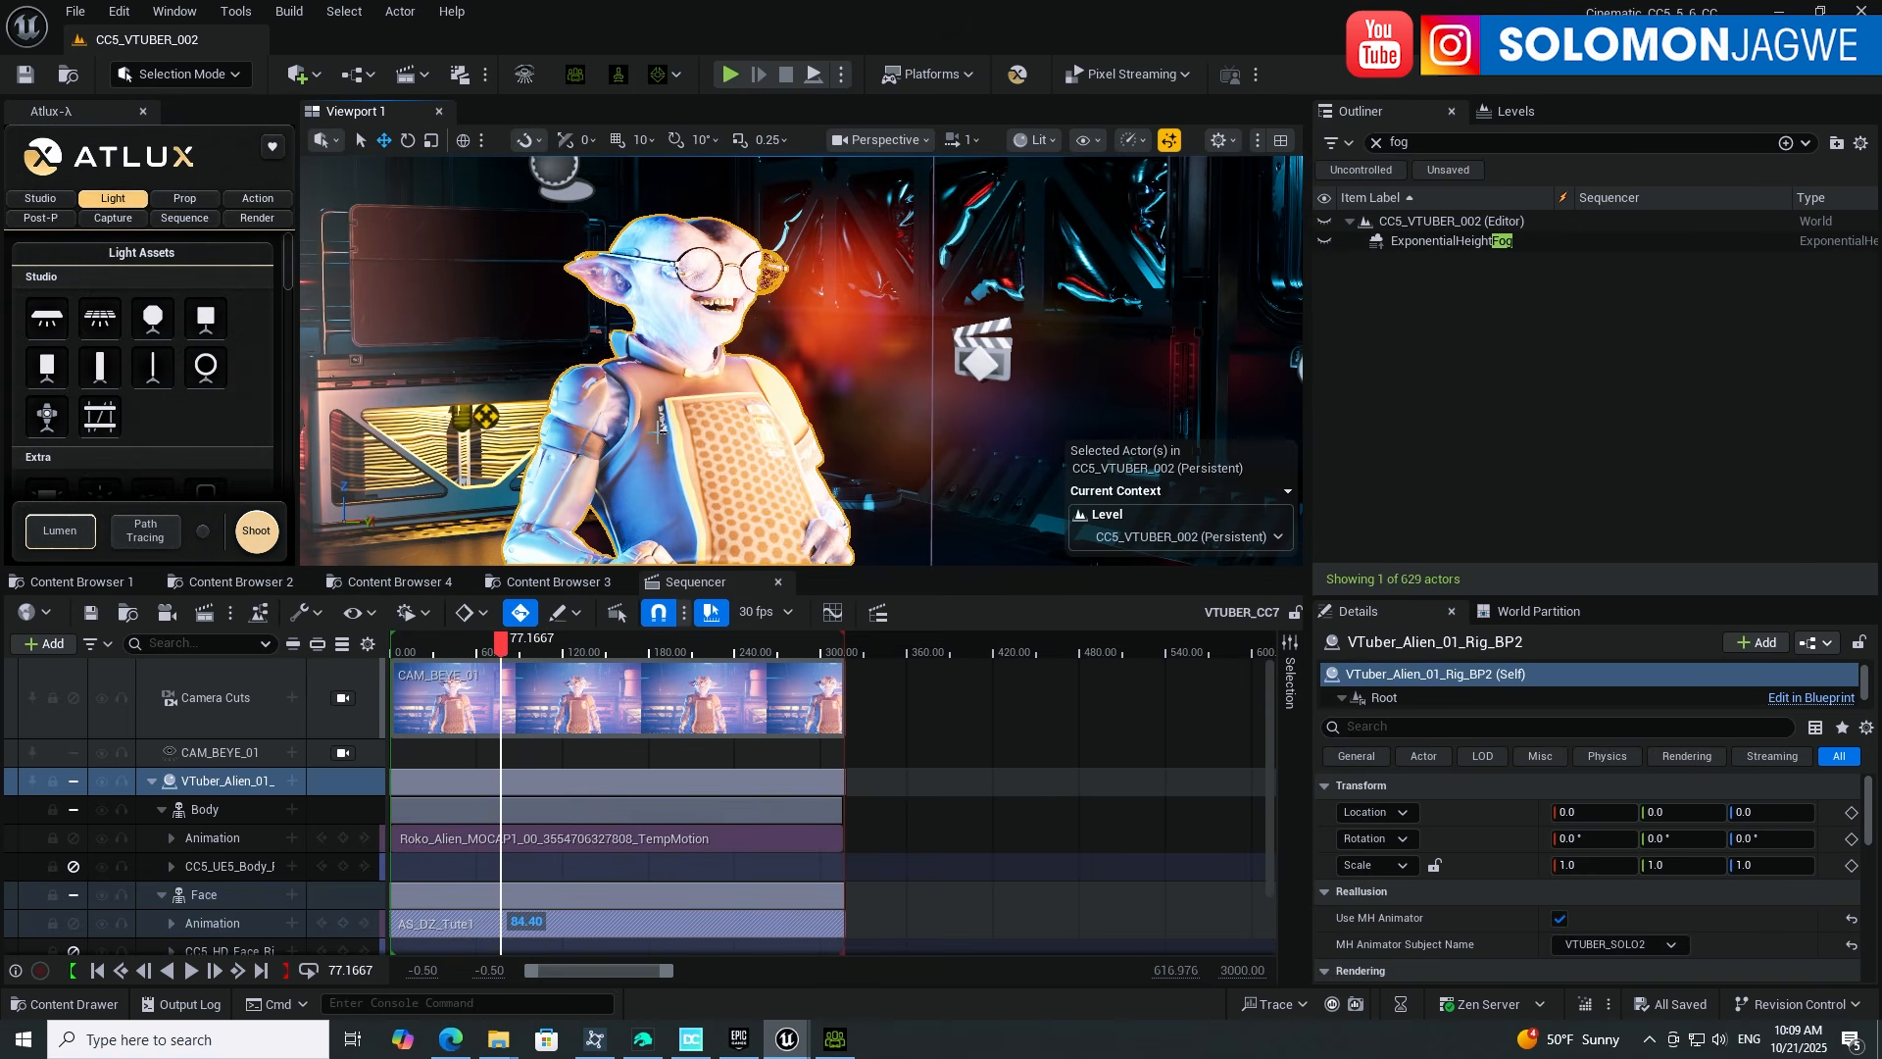
Step: Open the description's mega.nz link to view the Daz_ini_File_Creation_2_5.py script
left_click(448, 1041)
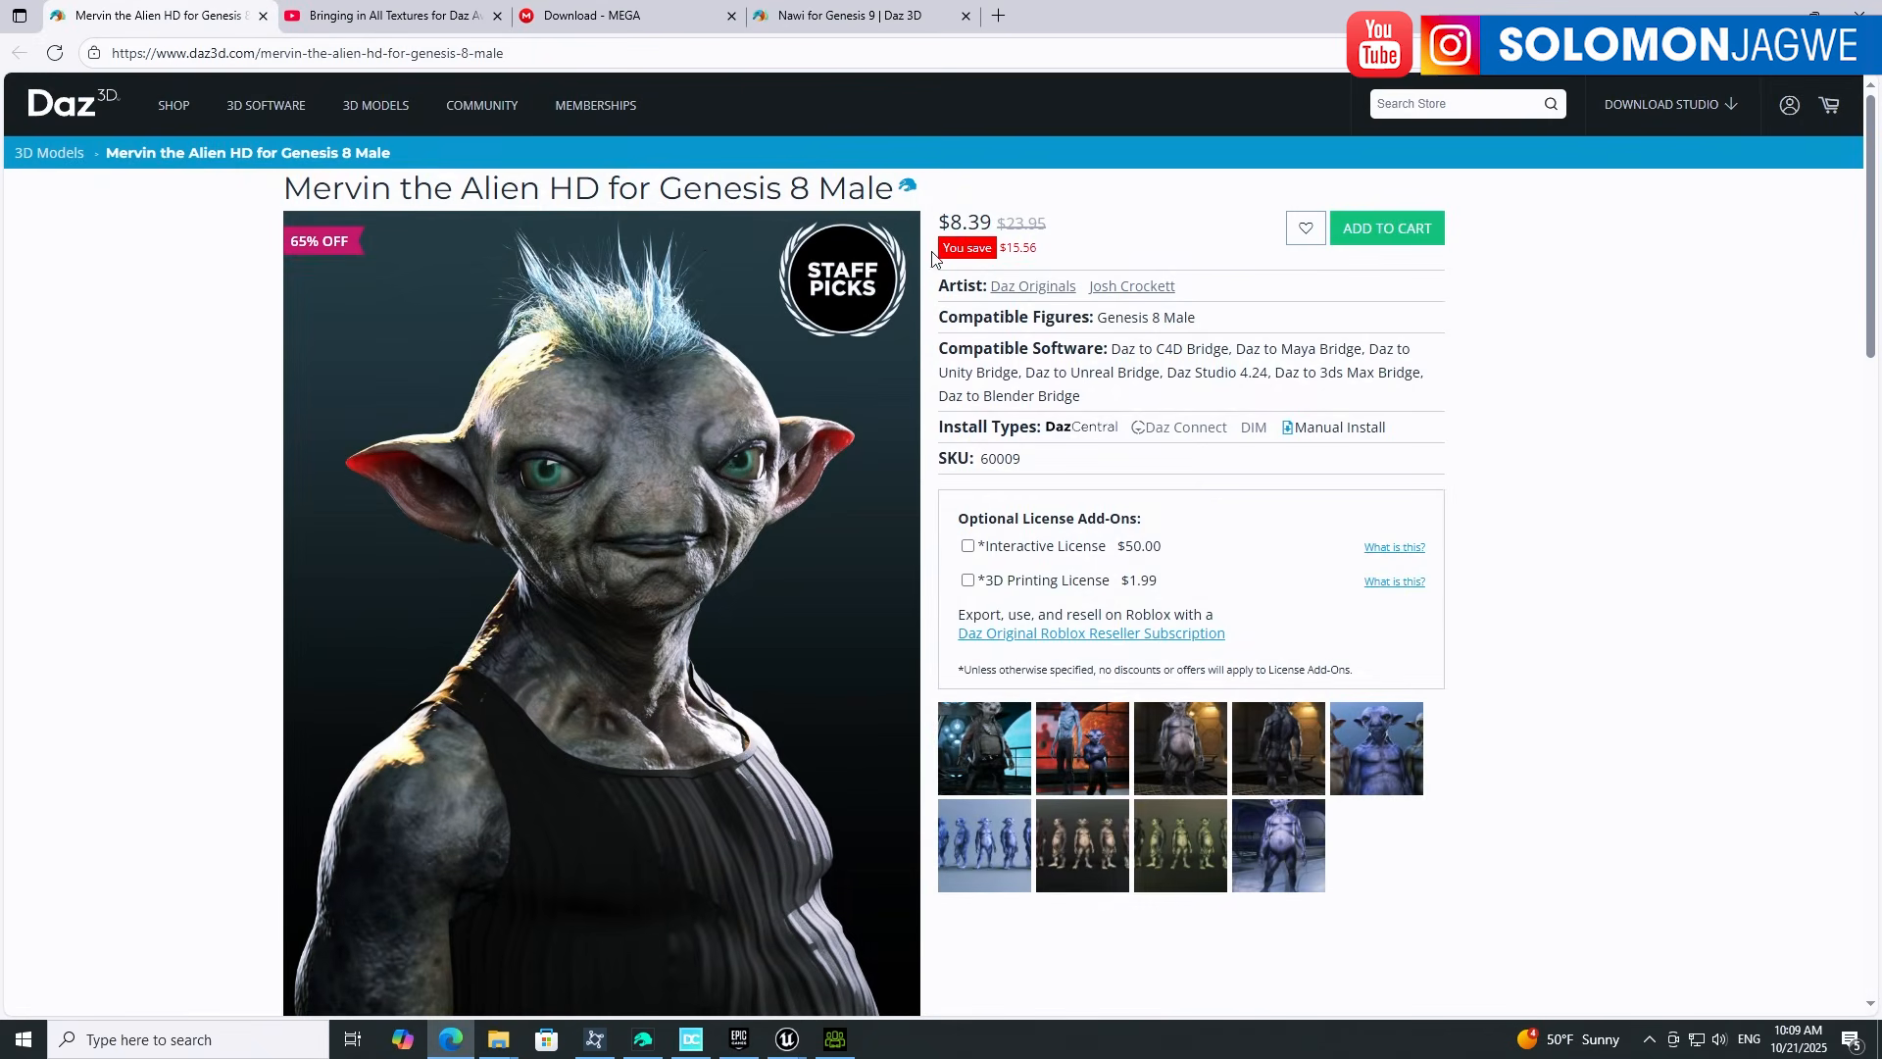
left_click(416, 19)
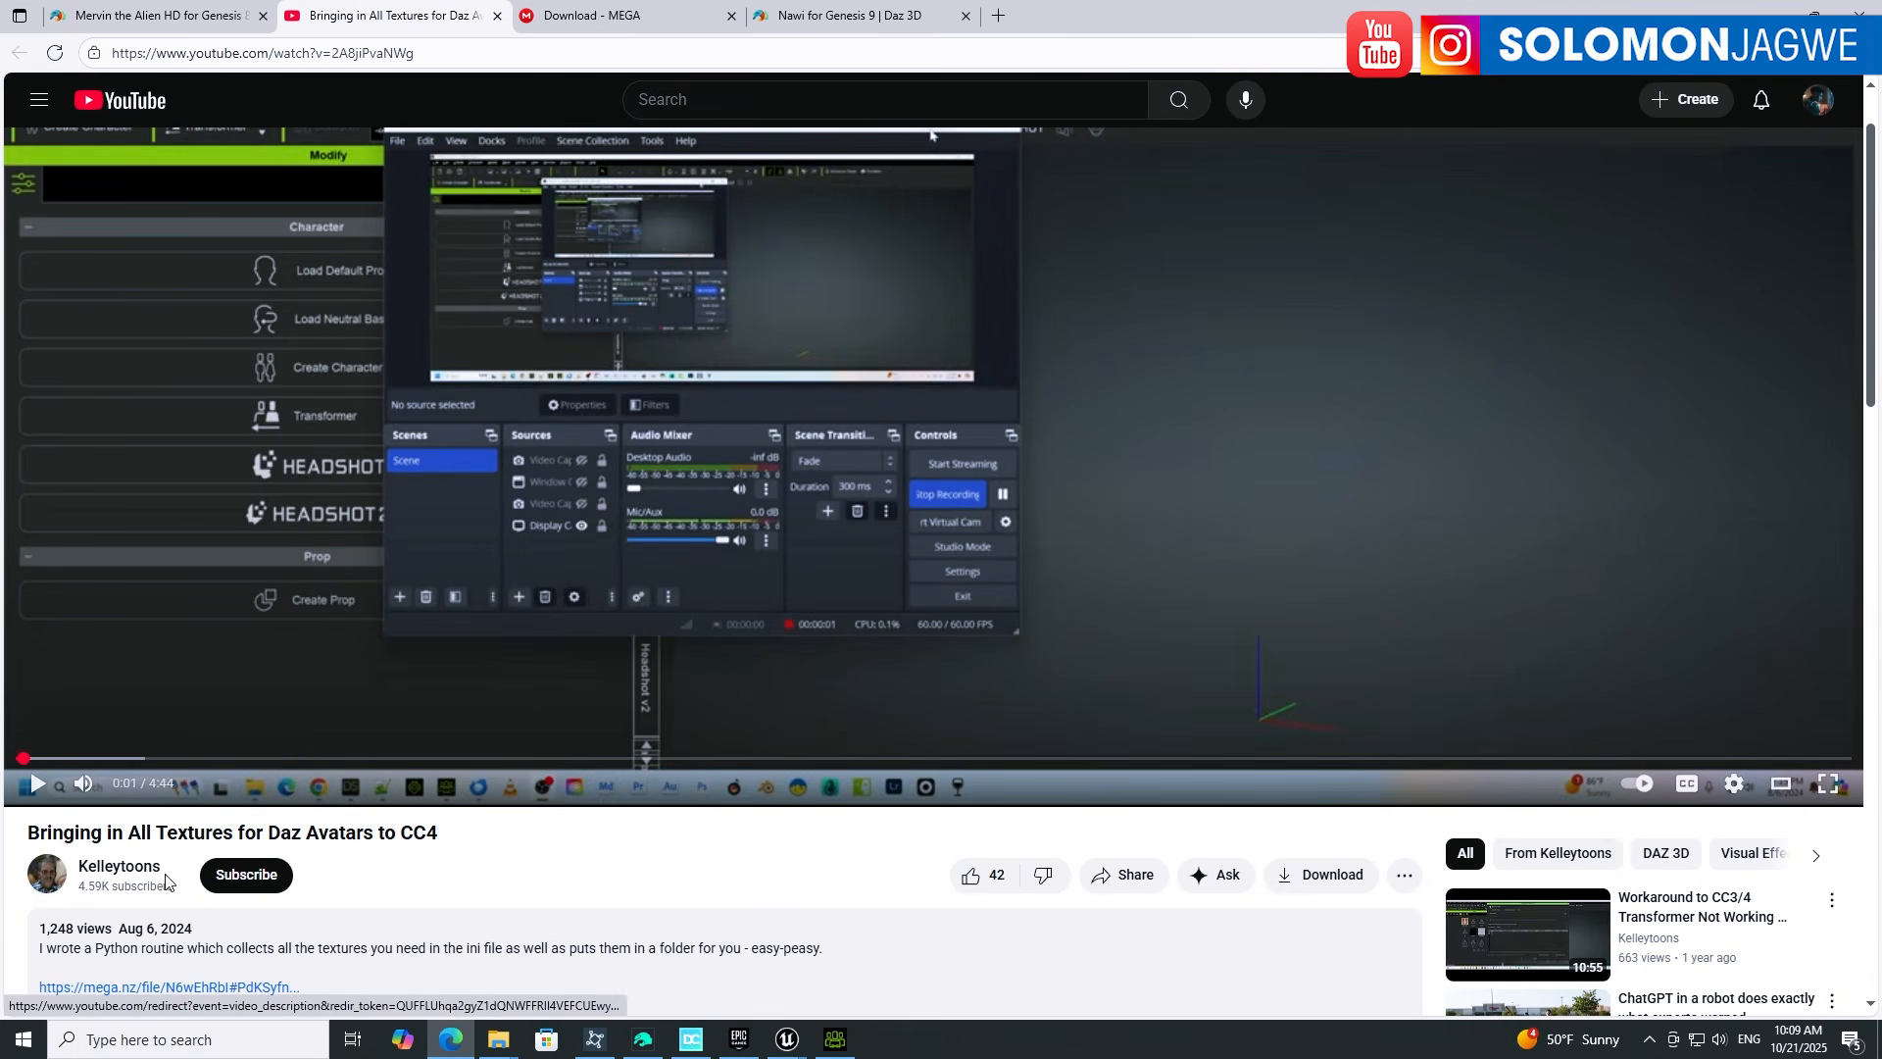
scroll(168, 967, "down", 1)
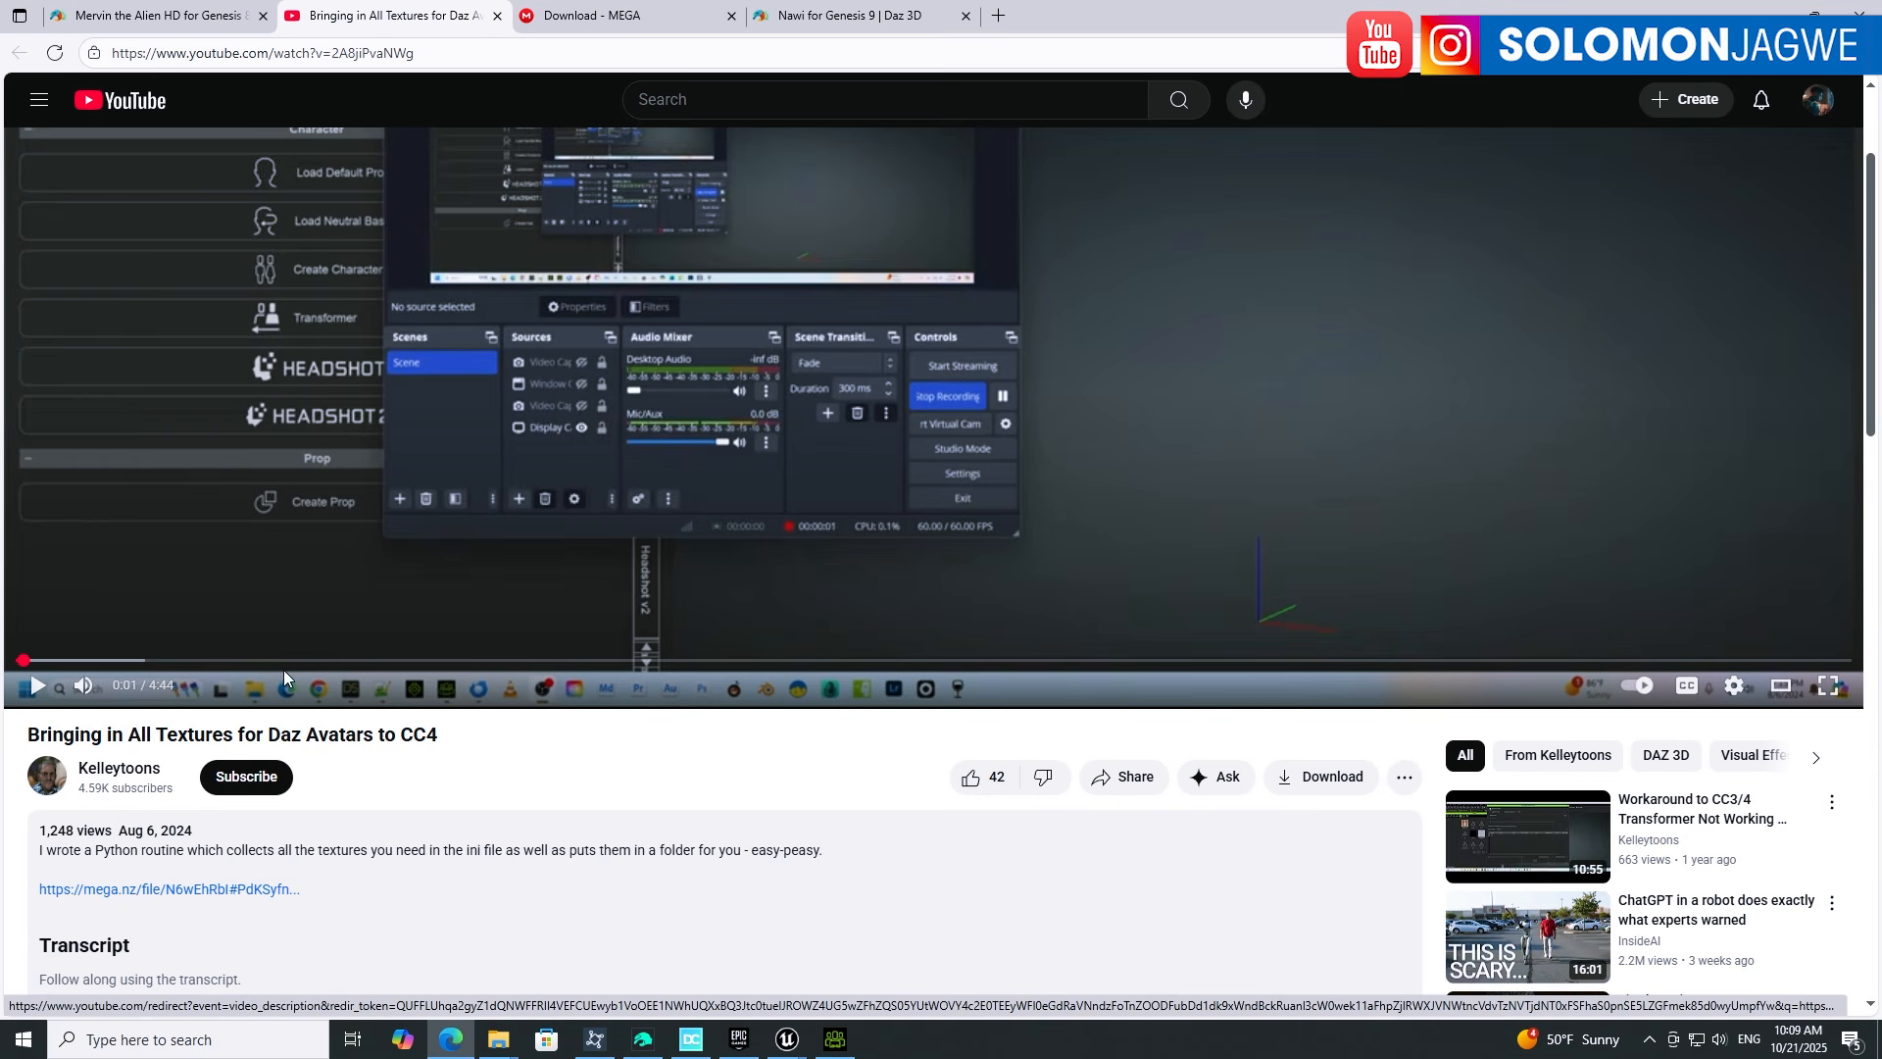
left_click(177, 894)
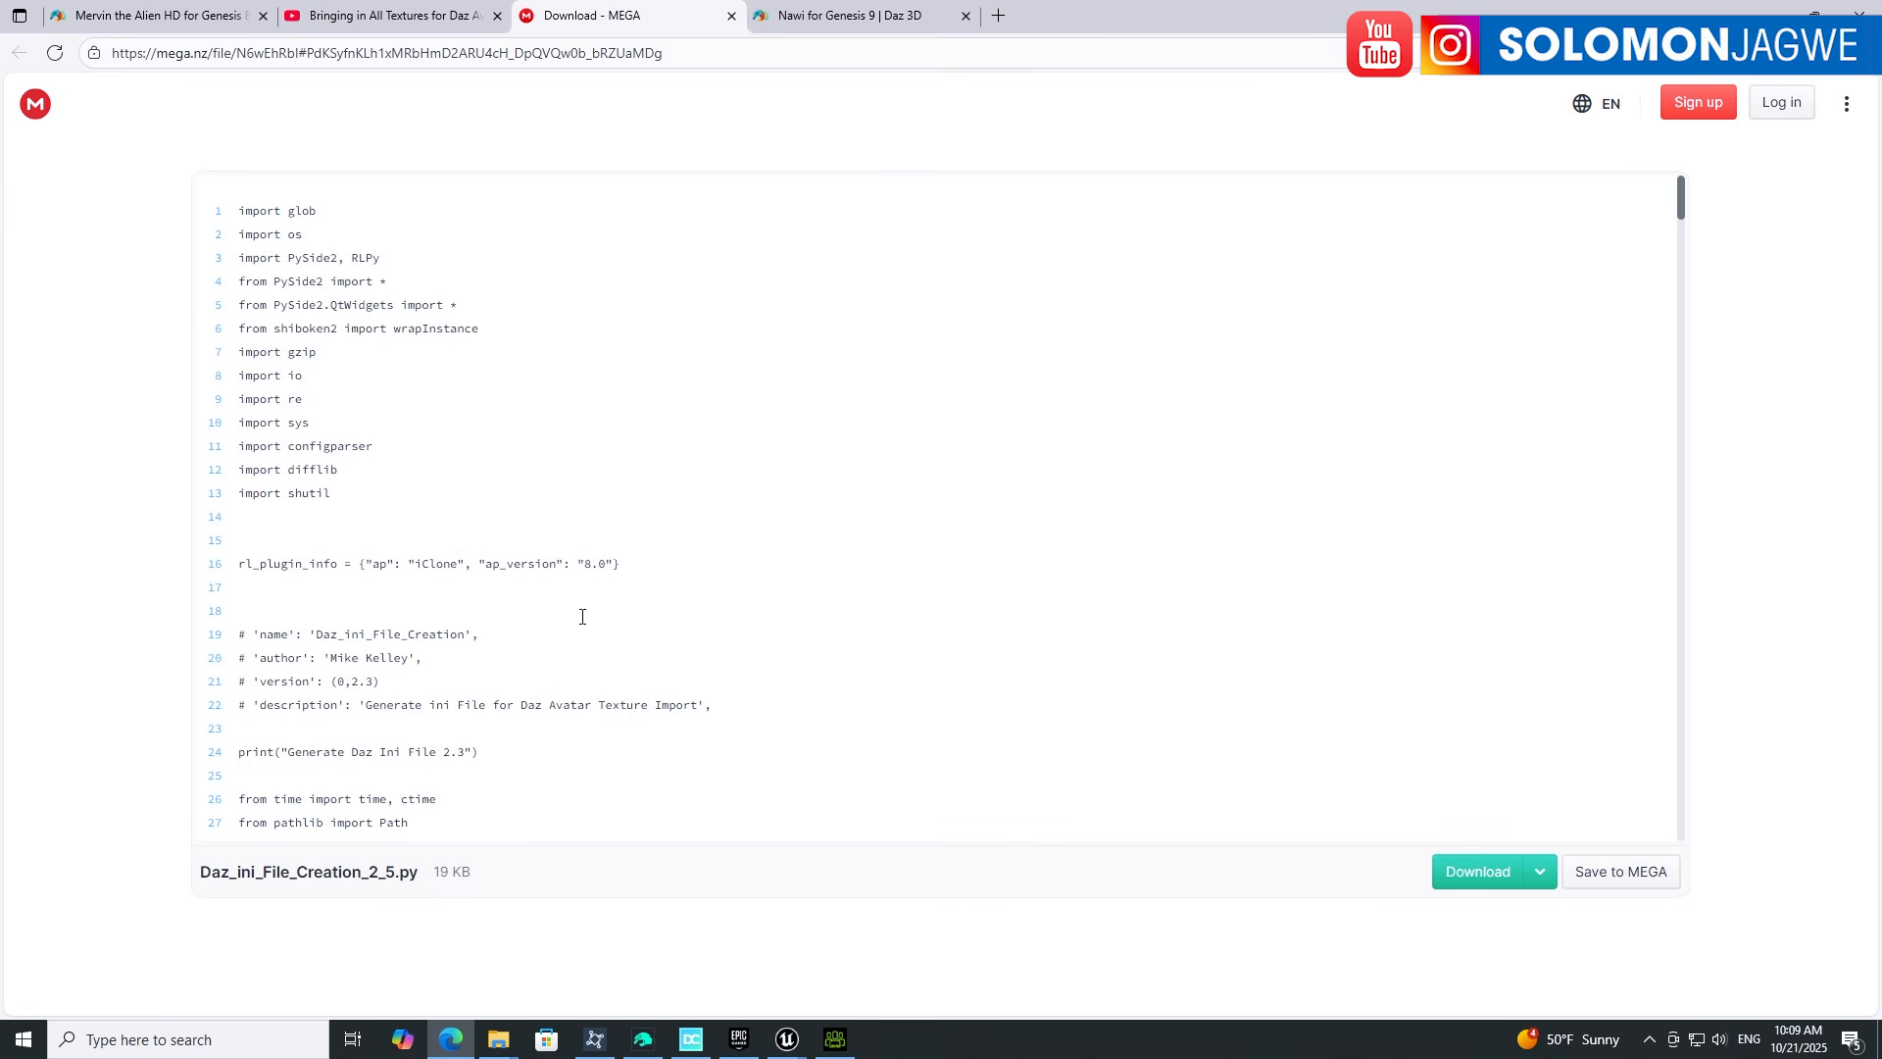
Step: Switch back to the 'Bringing in All Textures for Daz Avatars to CC4' YouTube tab
left_click(418, 20)
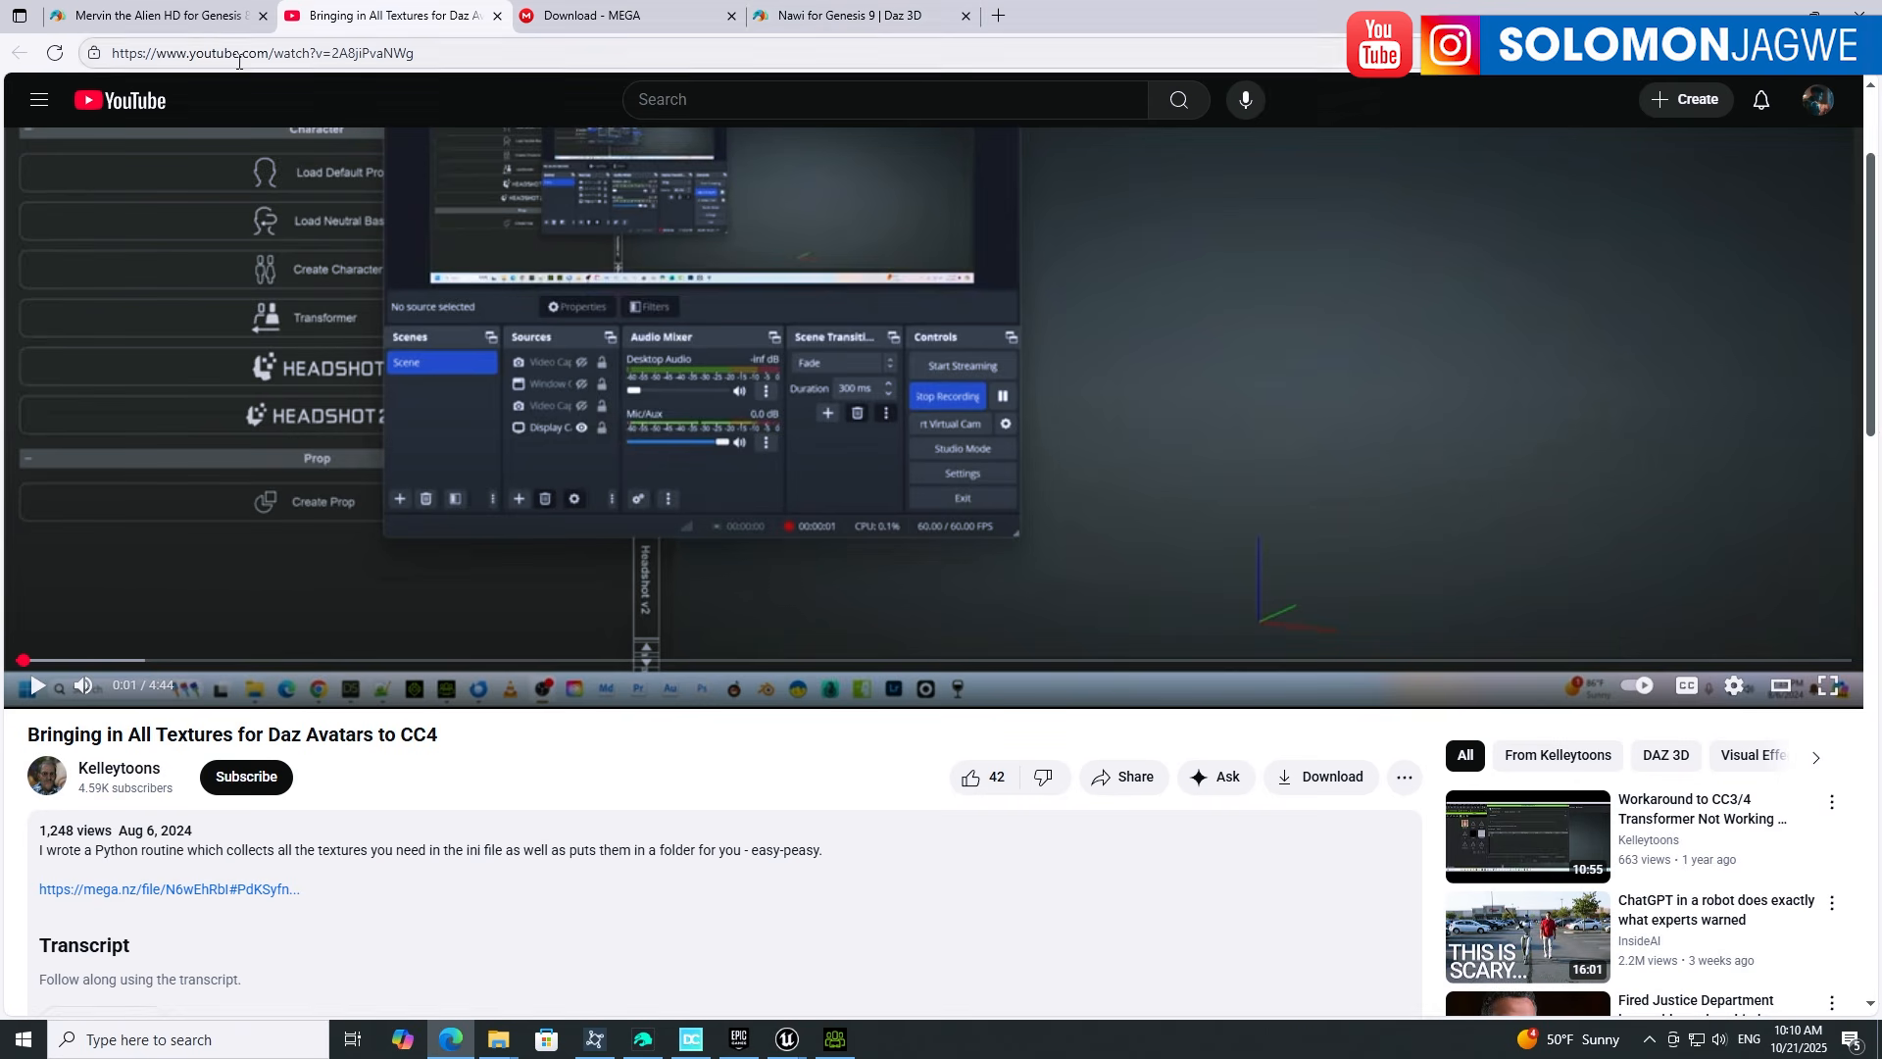
Step: Switch to the Daz 3D tab for Mervin the Alien HD for Genesis 8 Male
left_click(191, 20)
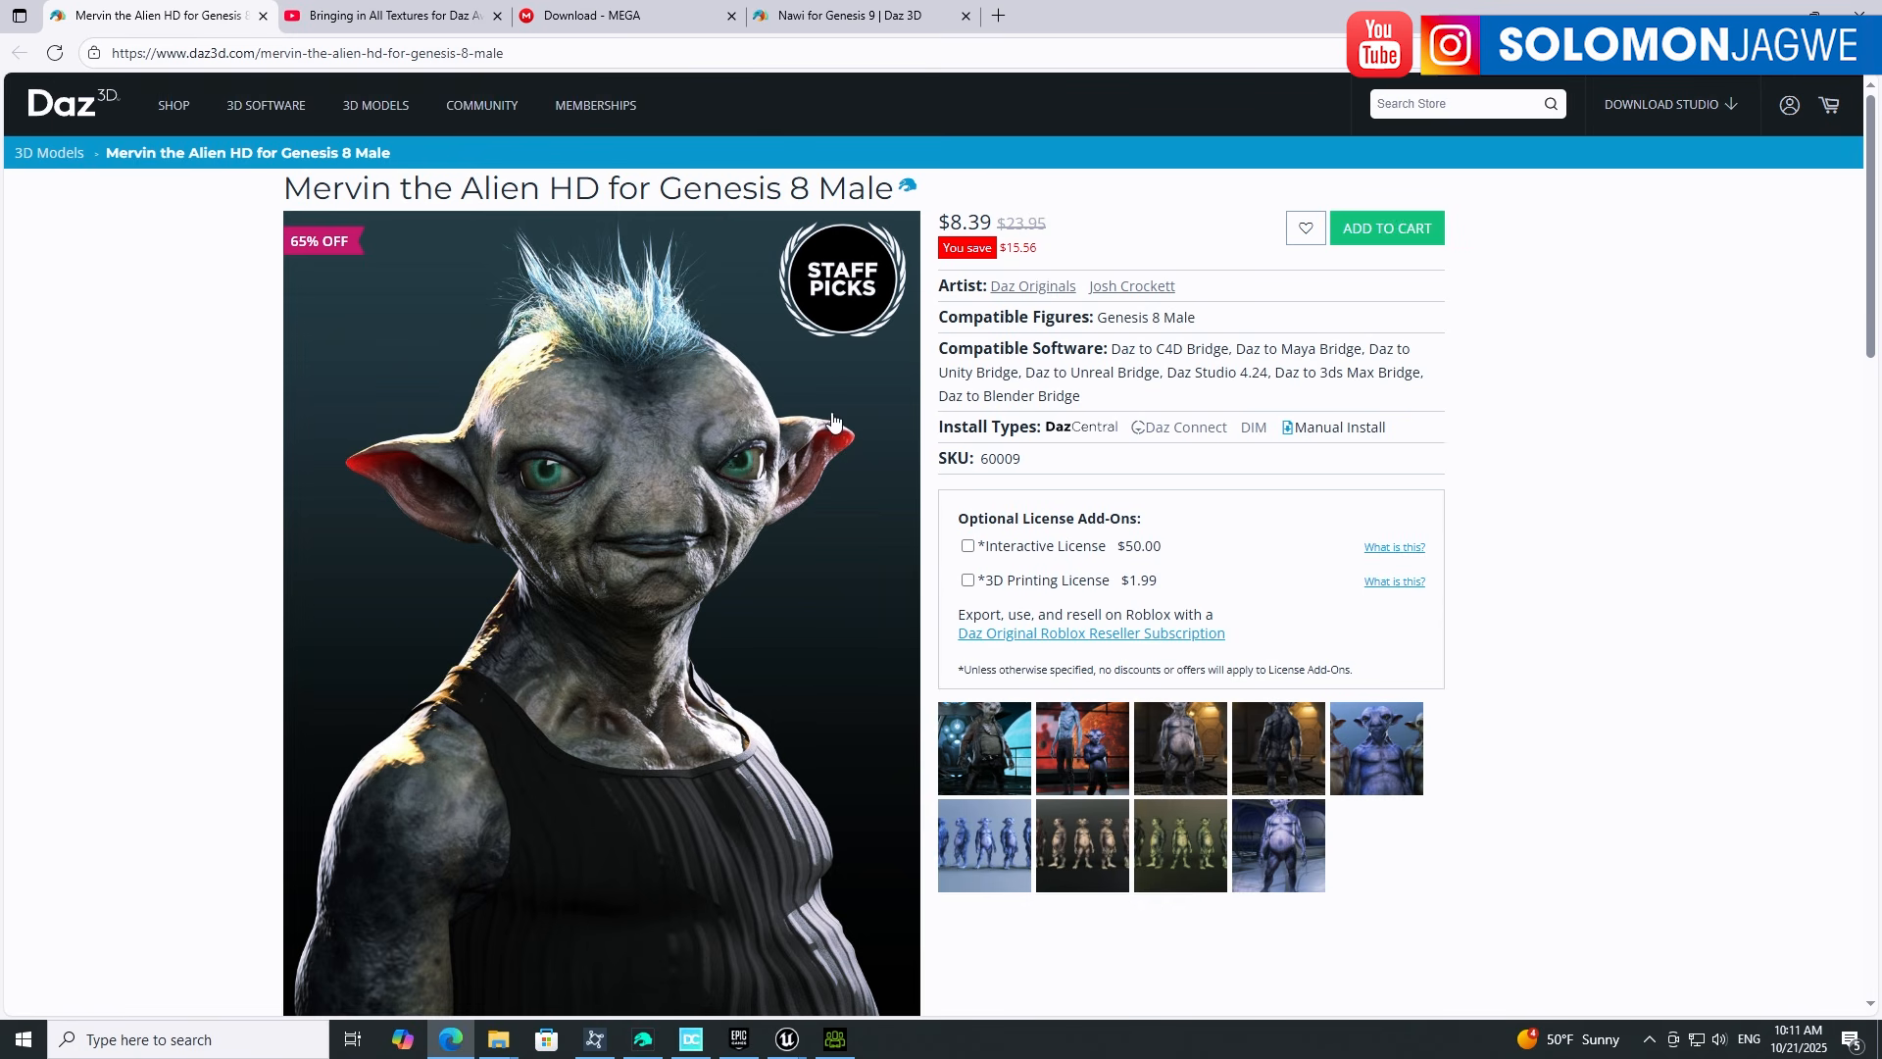
Step: Browse the Mervin gallery images, then minimize the browser to return to Unreal Engine
left_click(1099, 838)
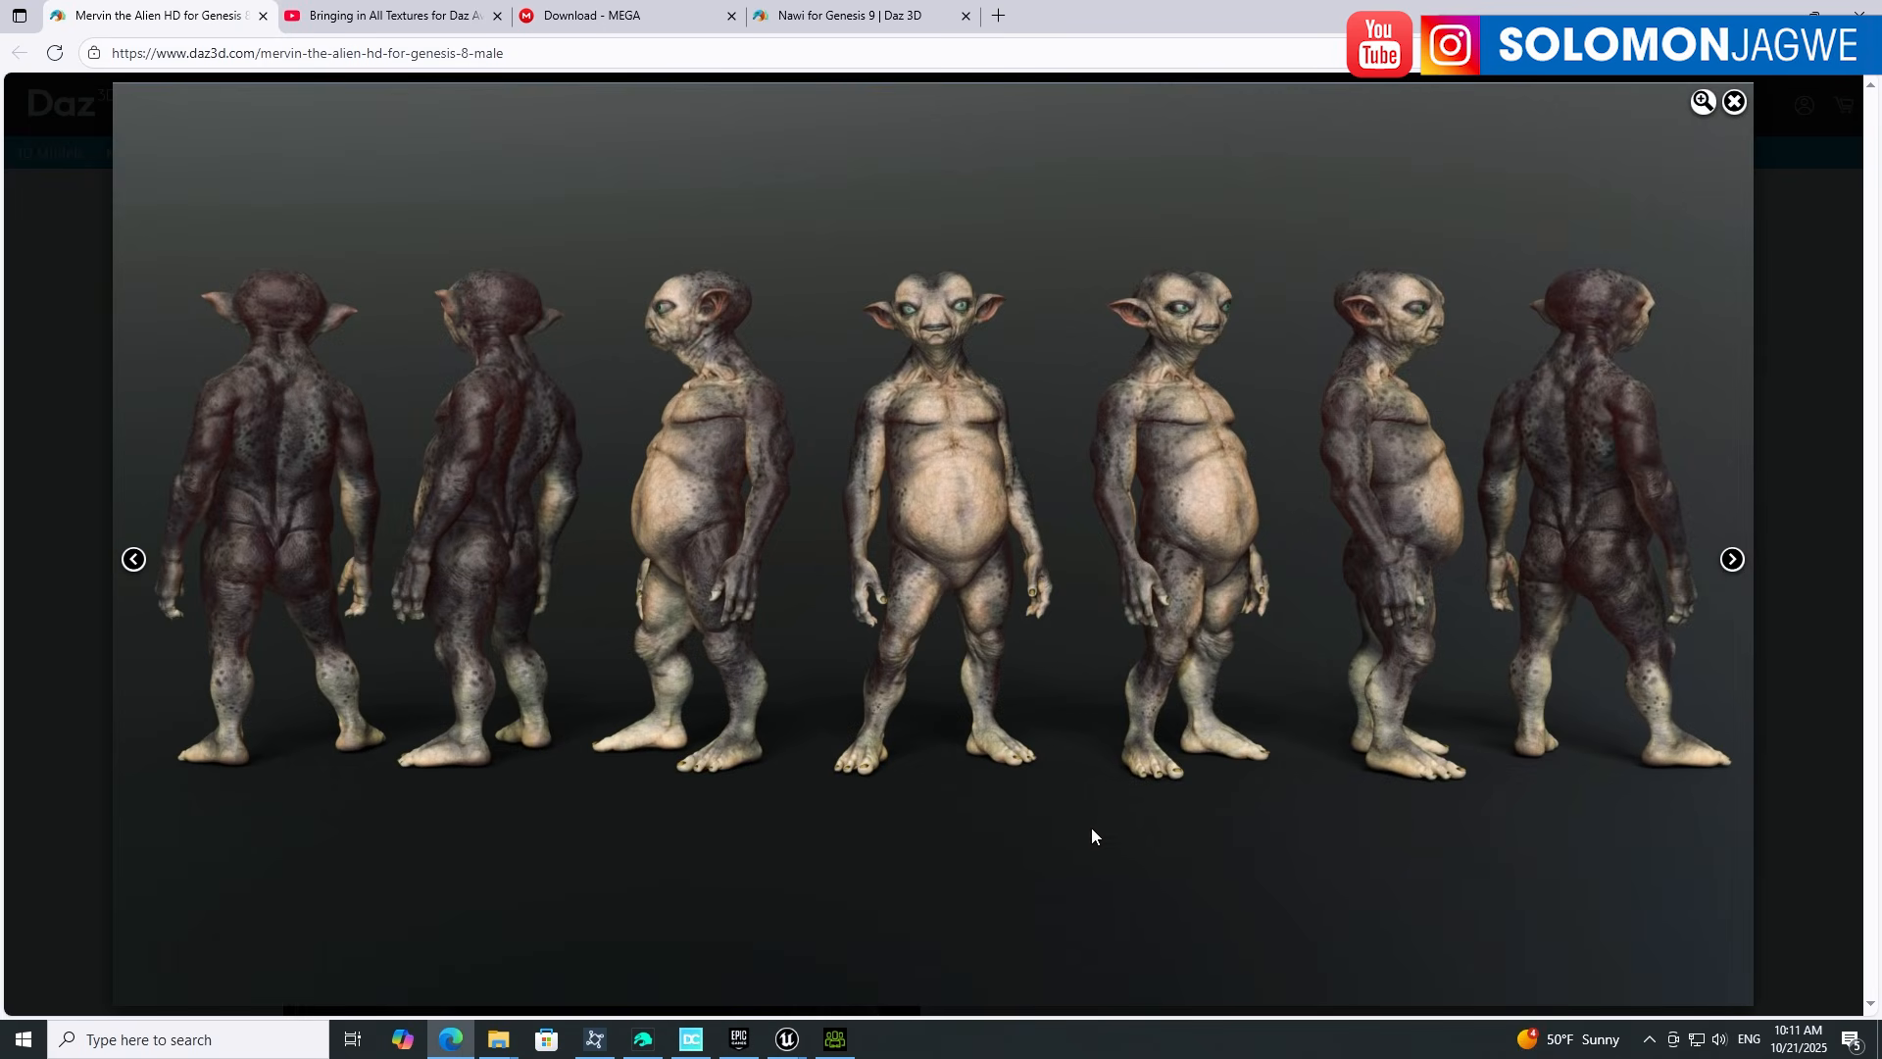
left_click(1737, 559)
left_click(1738, 558)
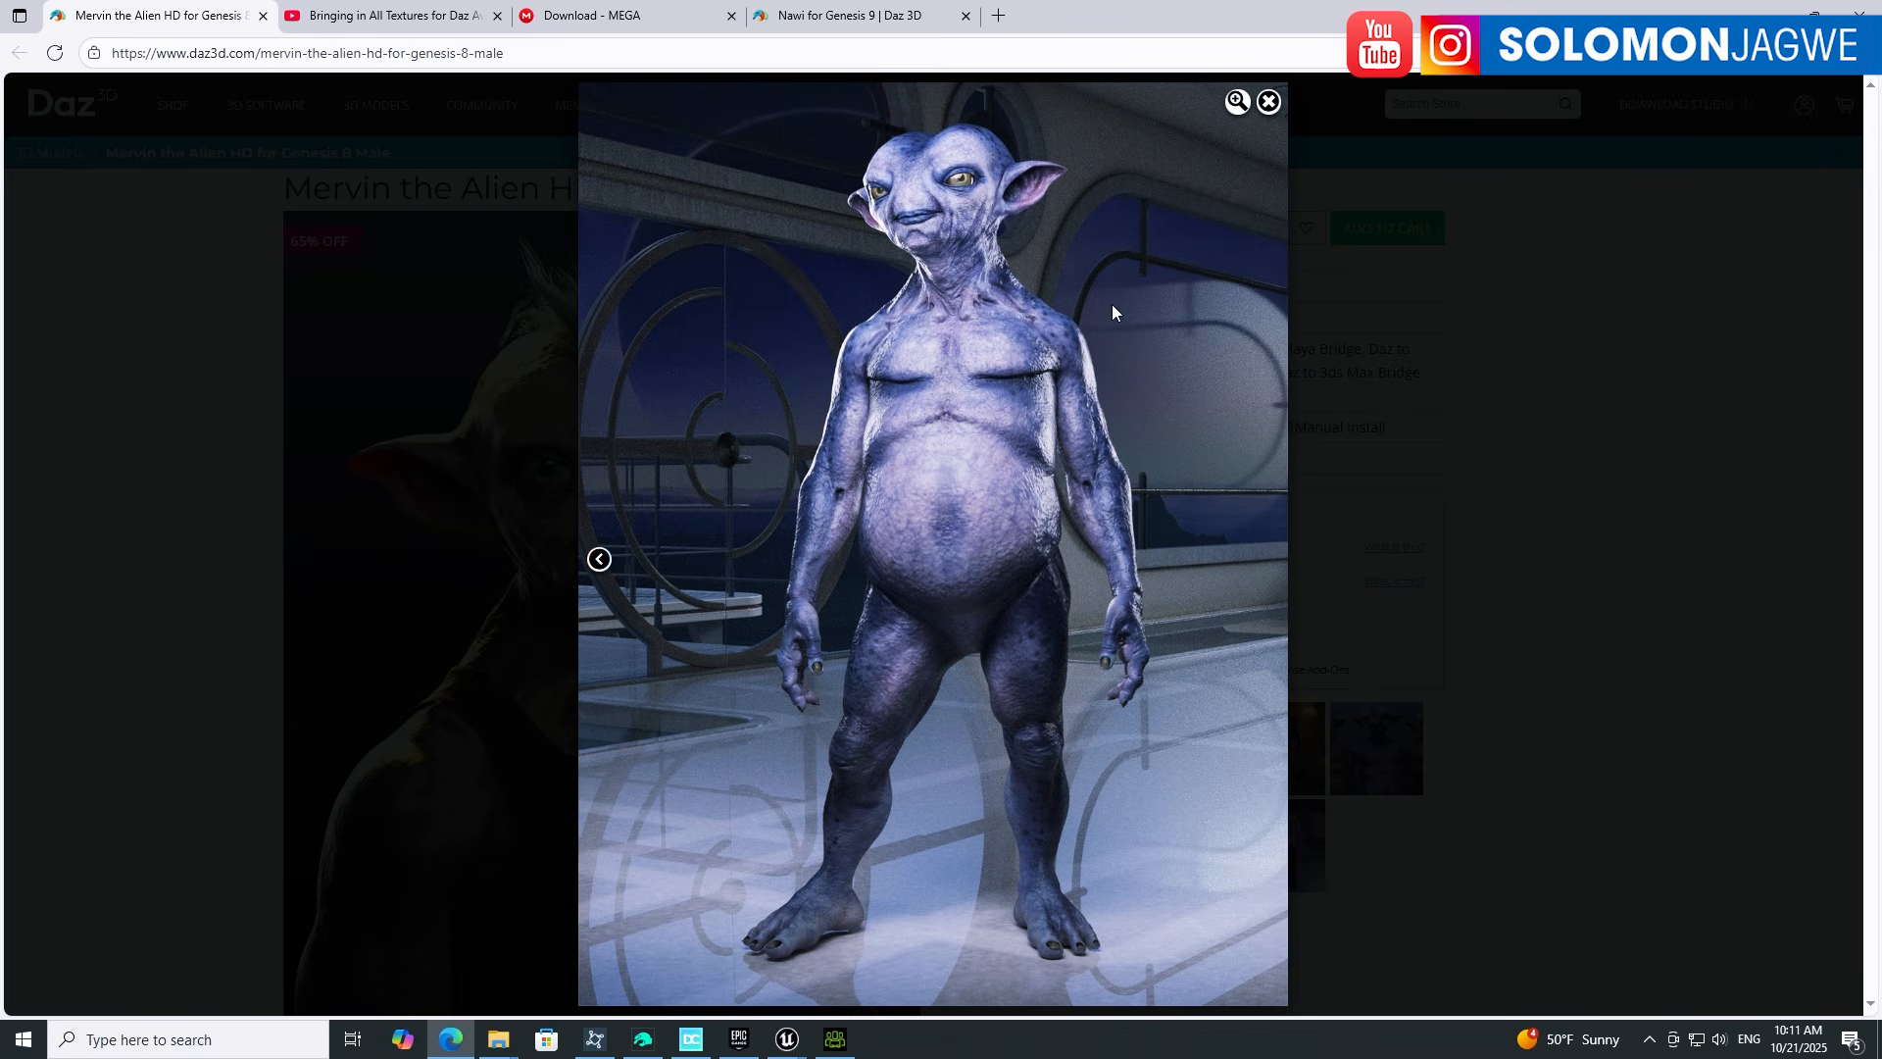
left_click(1468, 368)
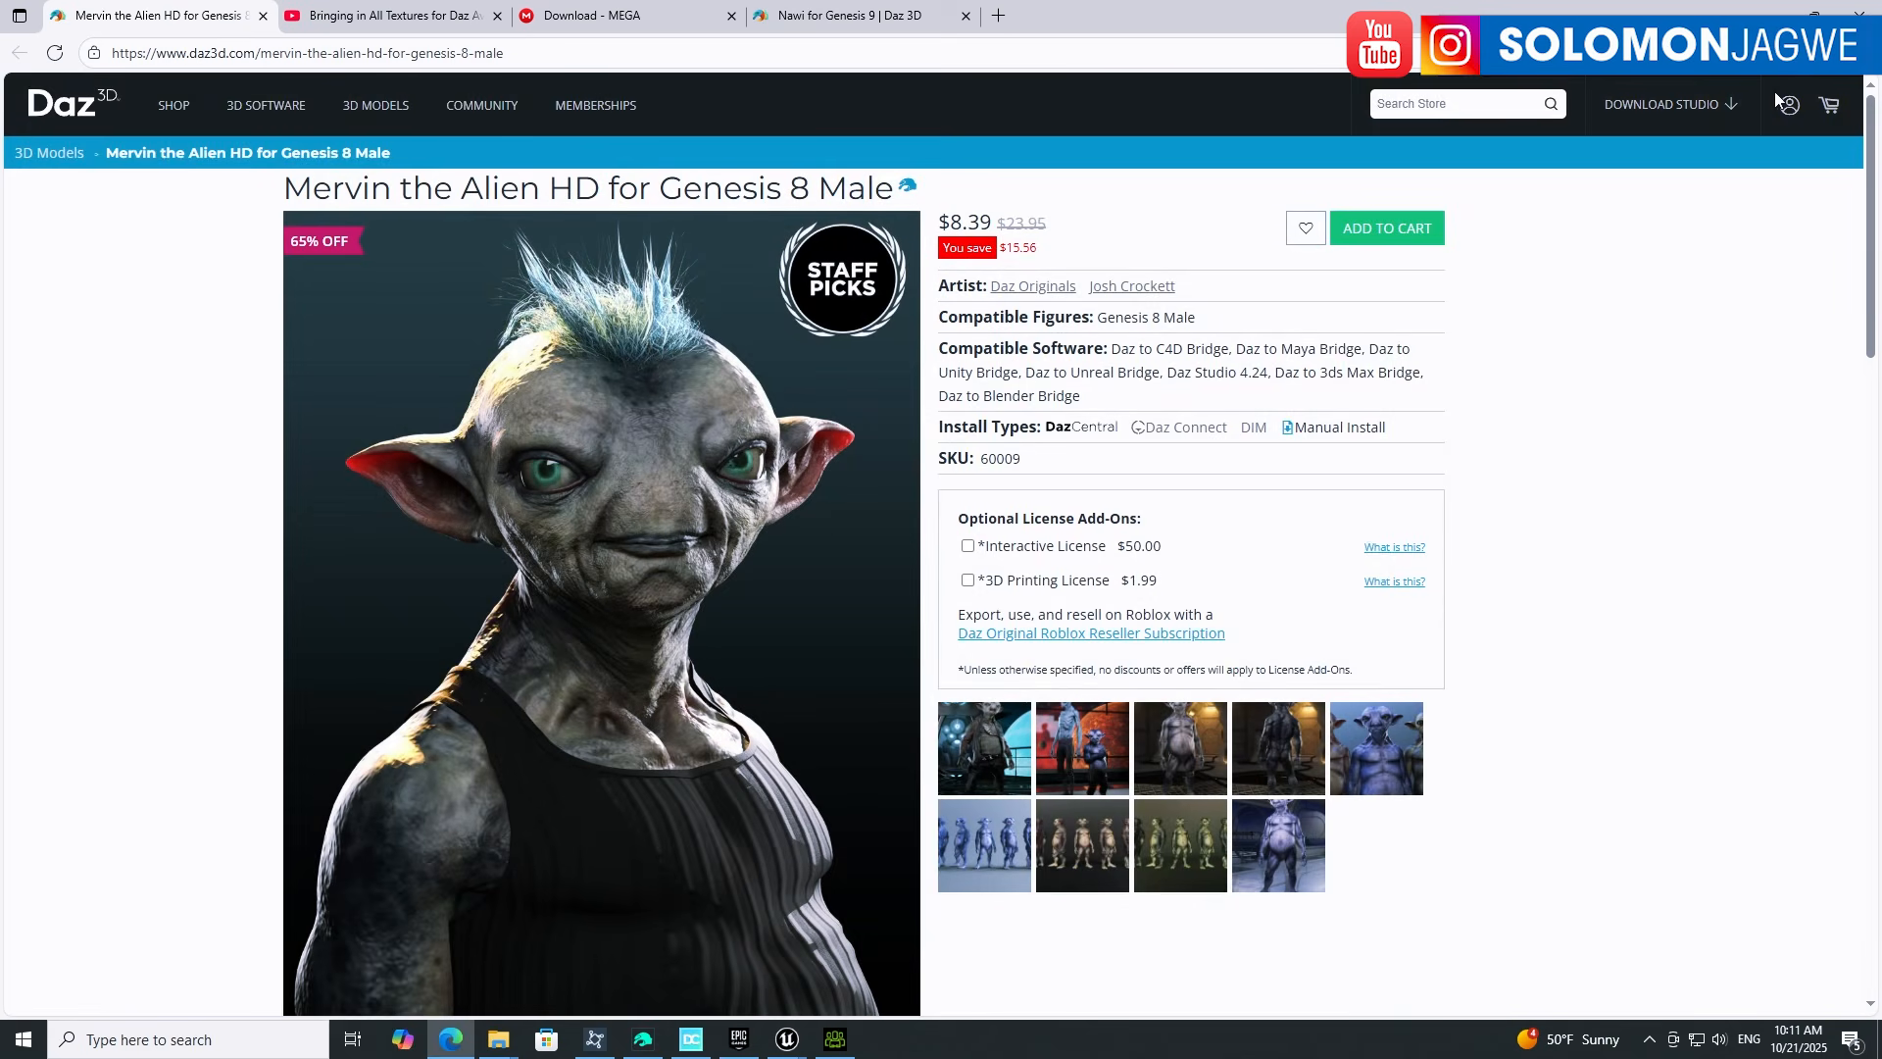
left_click(1774, 14)
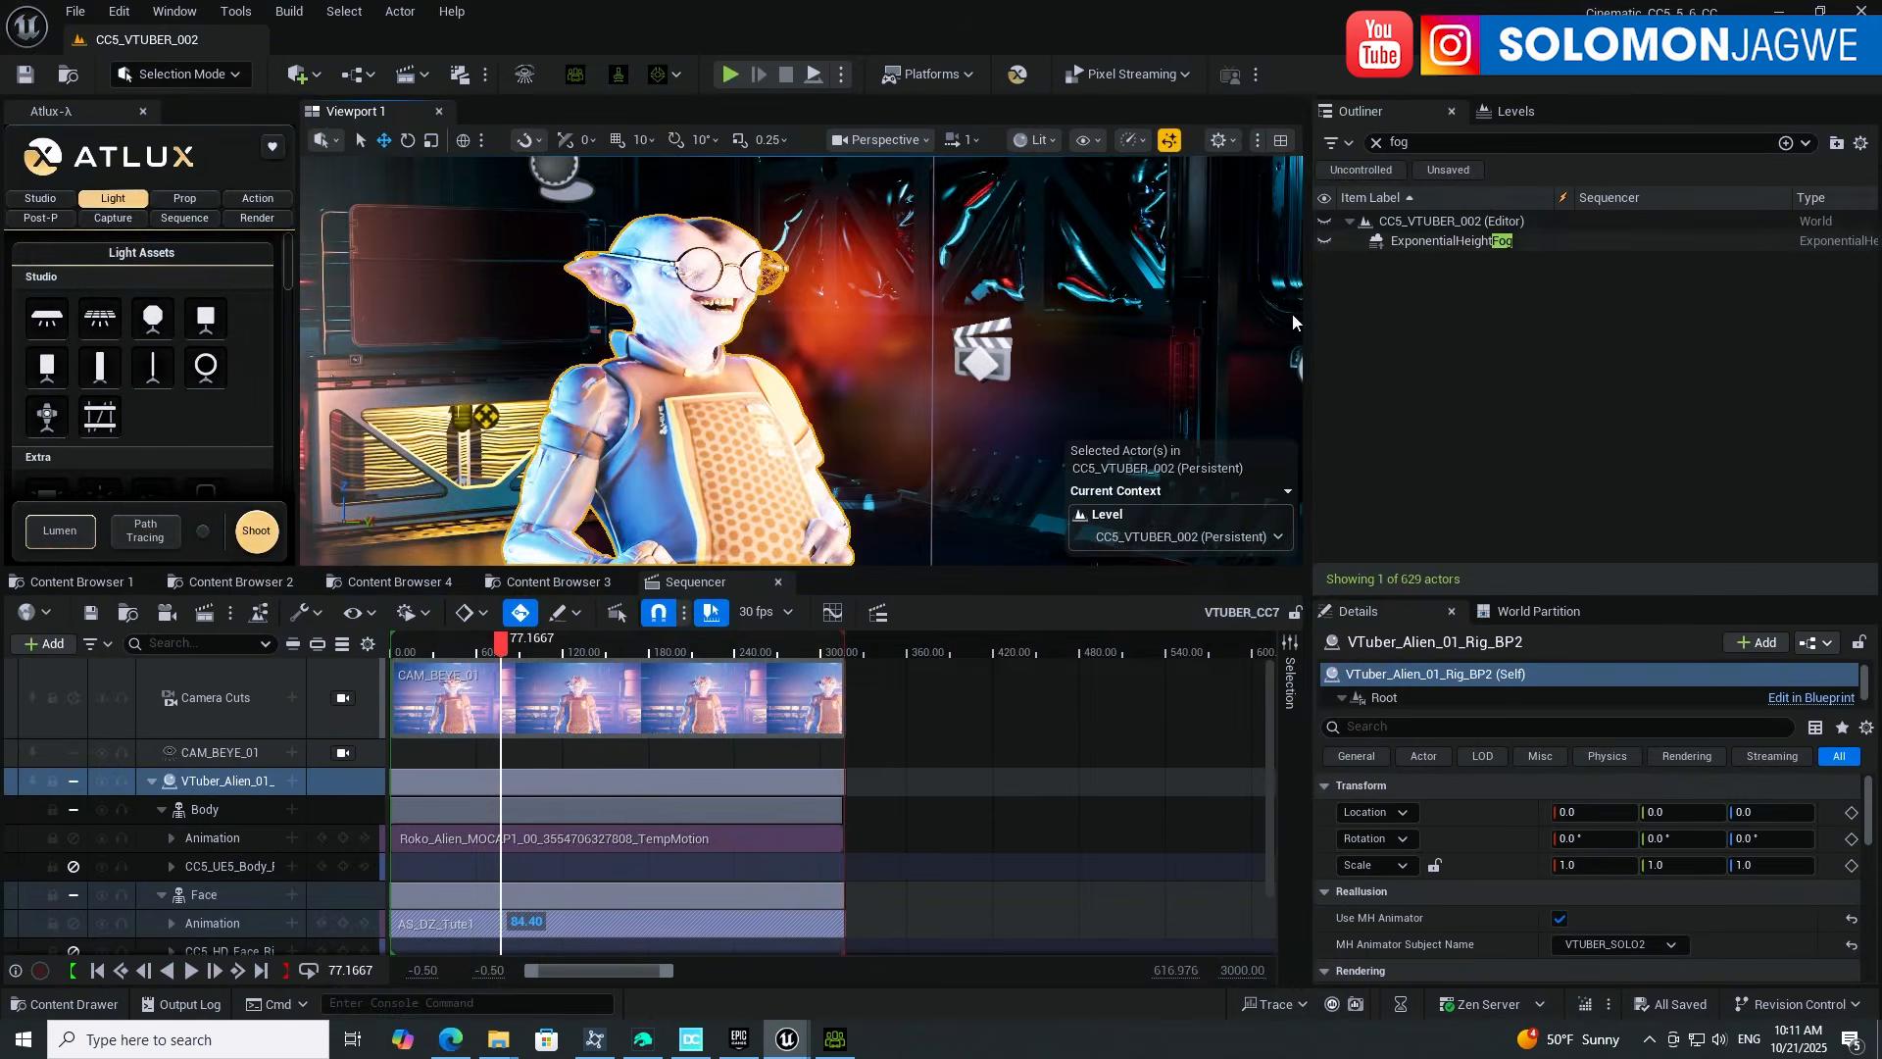
Step: Search DazCentral's assets for 'merv' and open Mervin the Alien HD in Daz Studio
left_click(643, 1039)
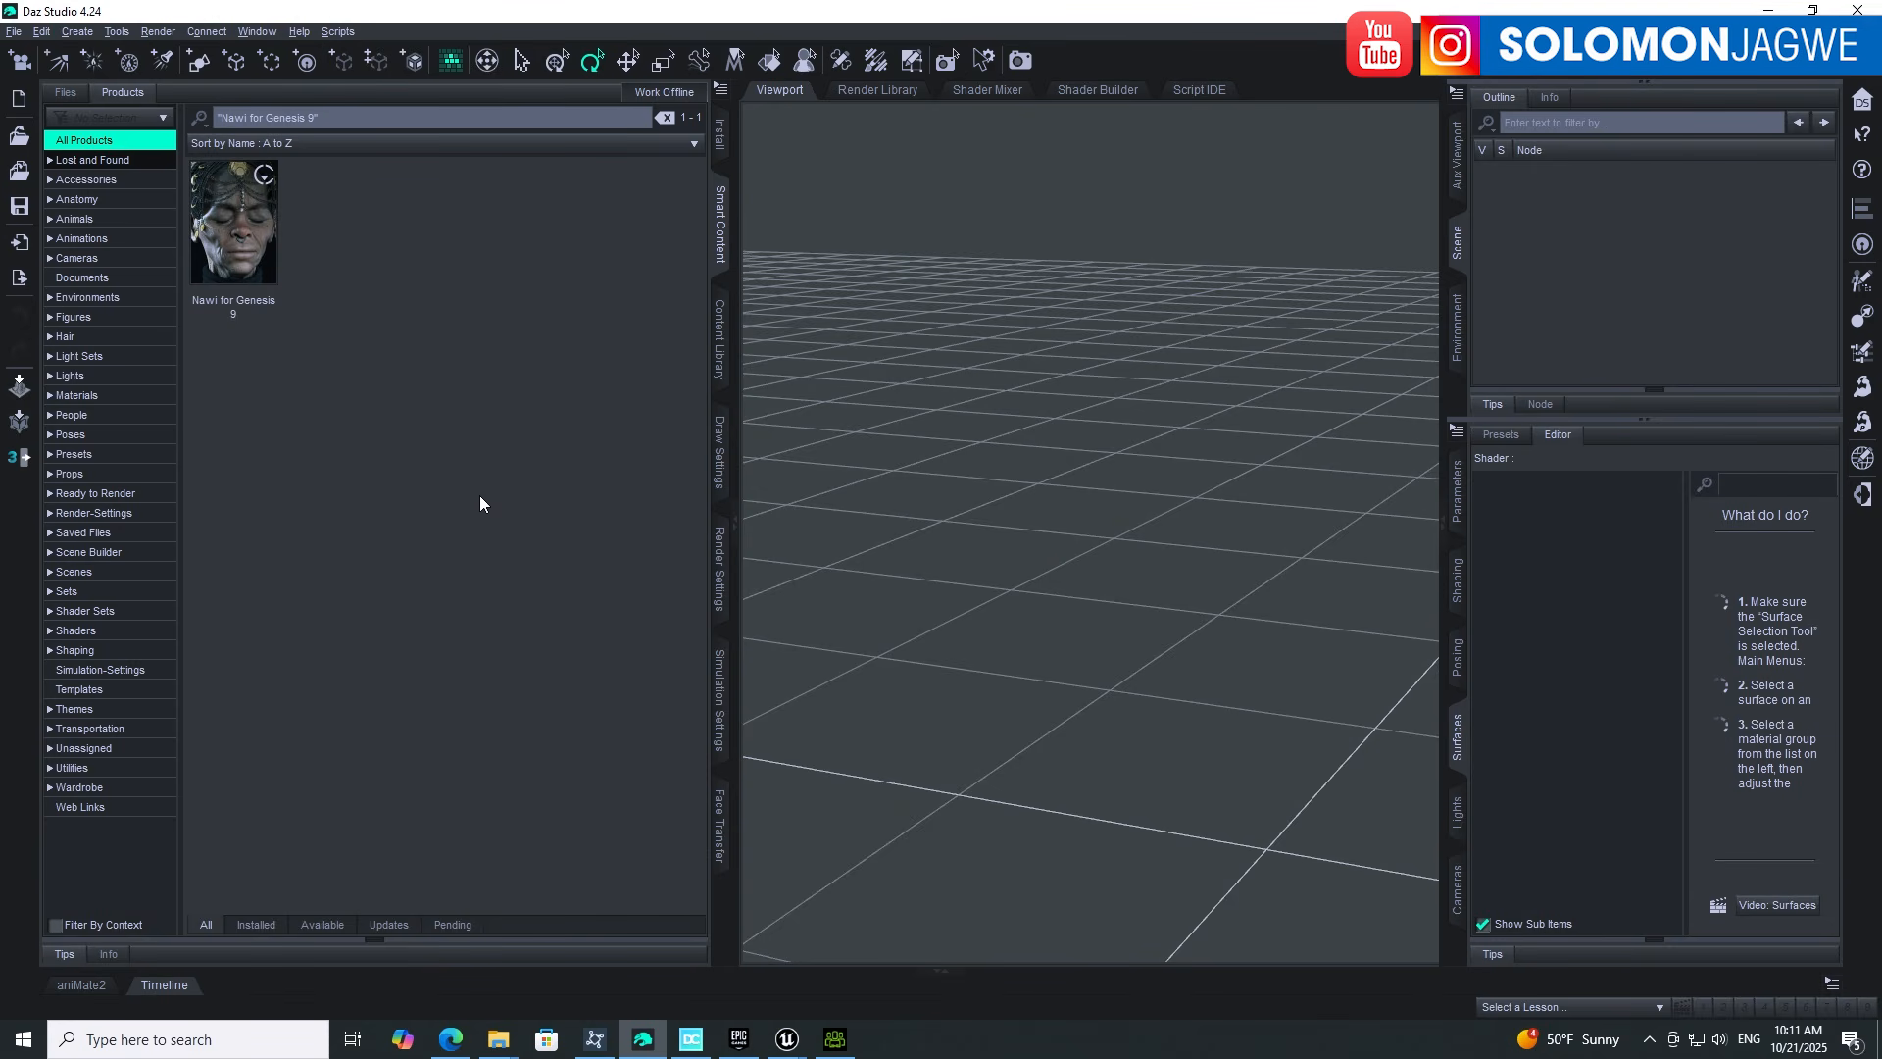
left_click(691, 1039)
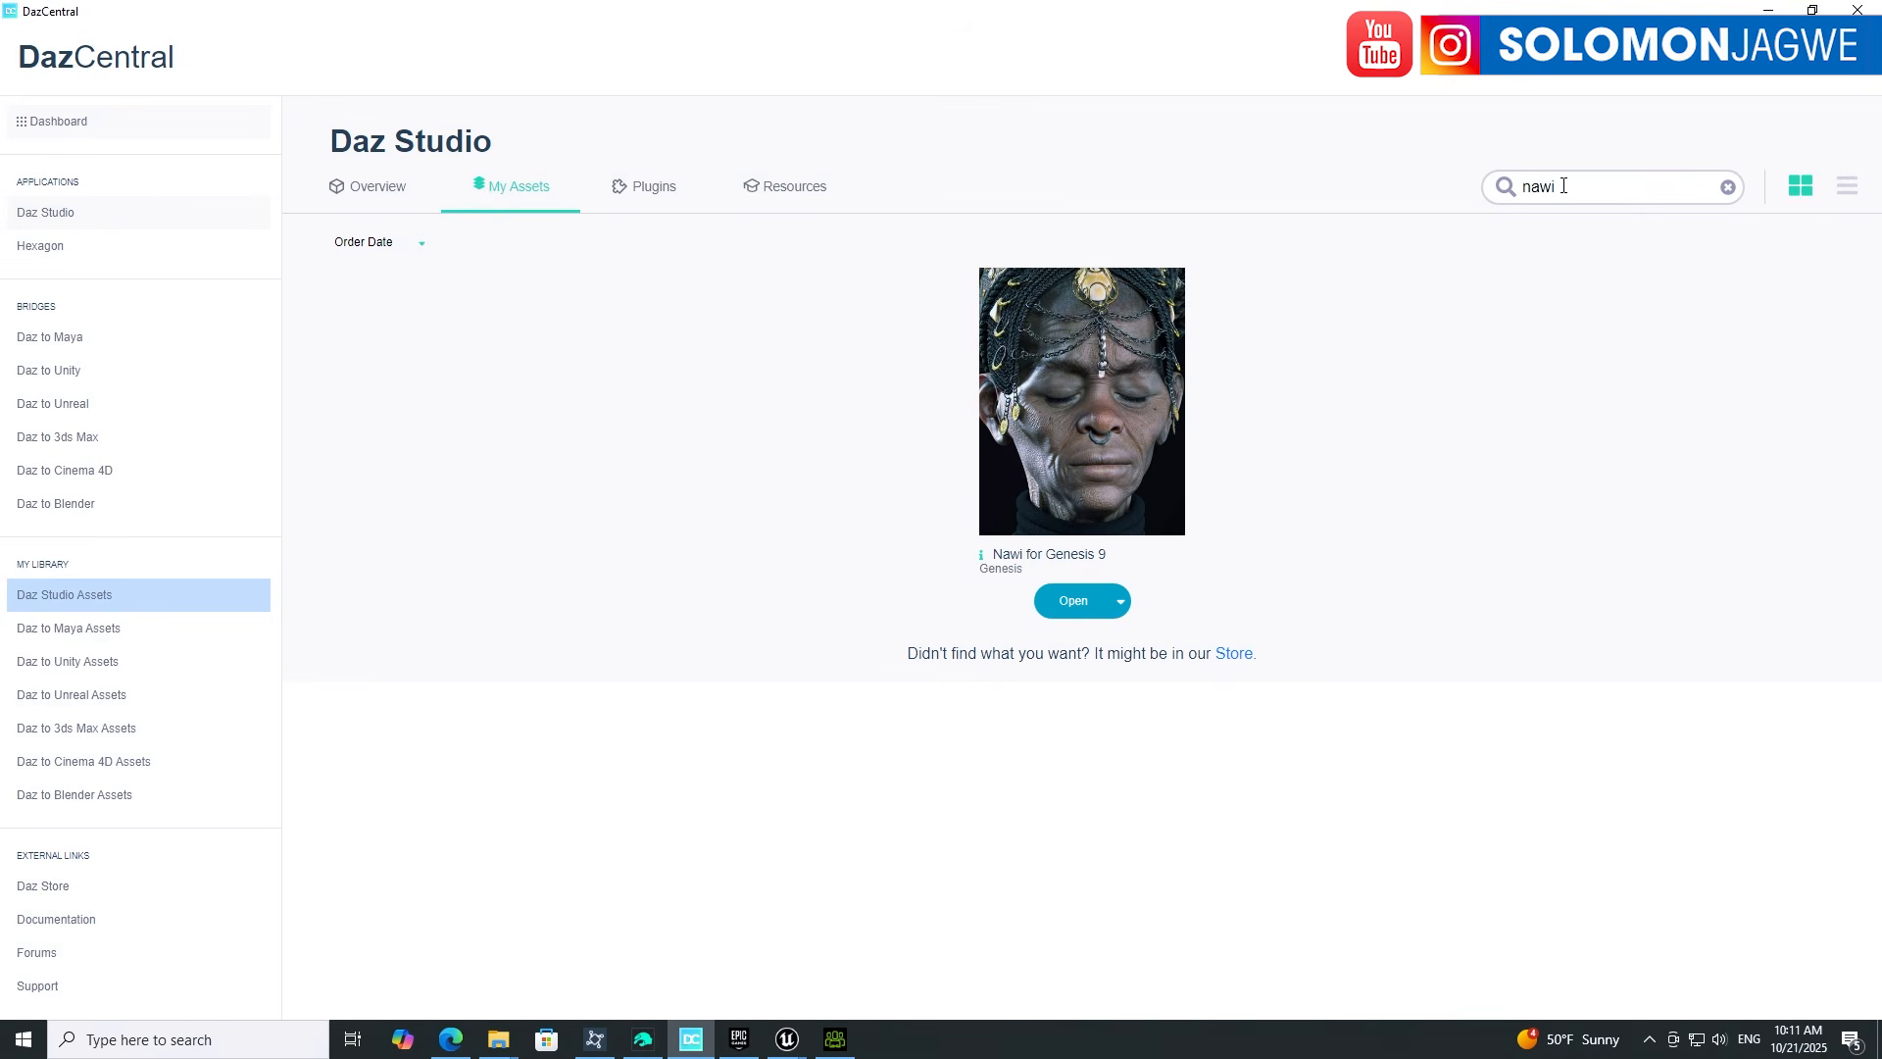
left_click_drag(1494, 186, 1562, 190)
type("mervin")
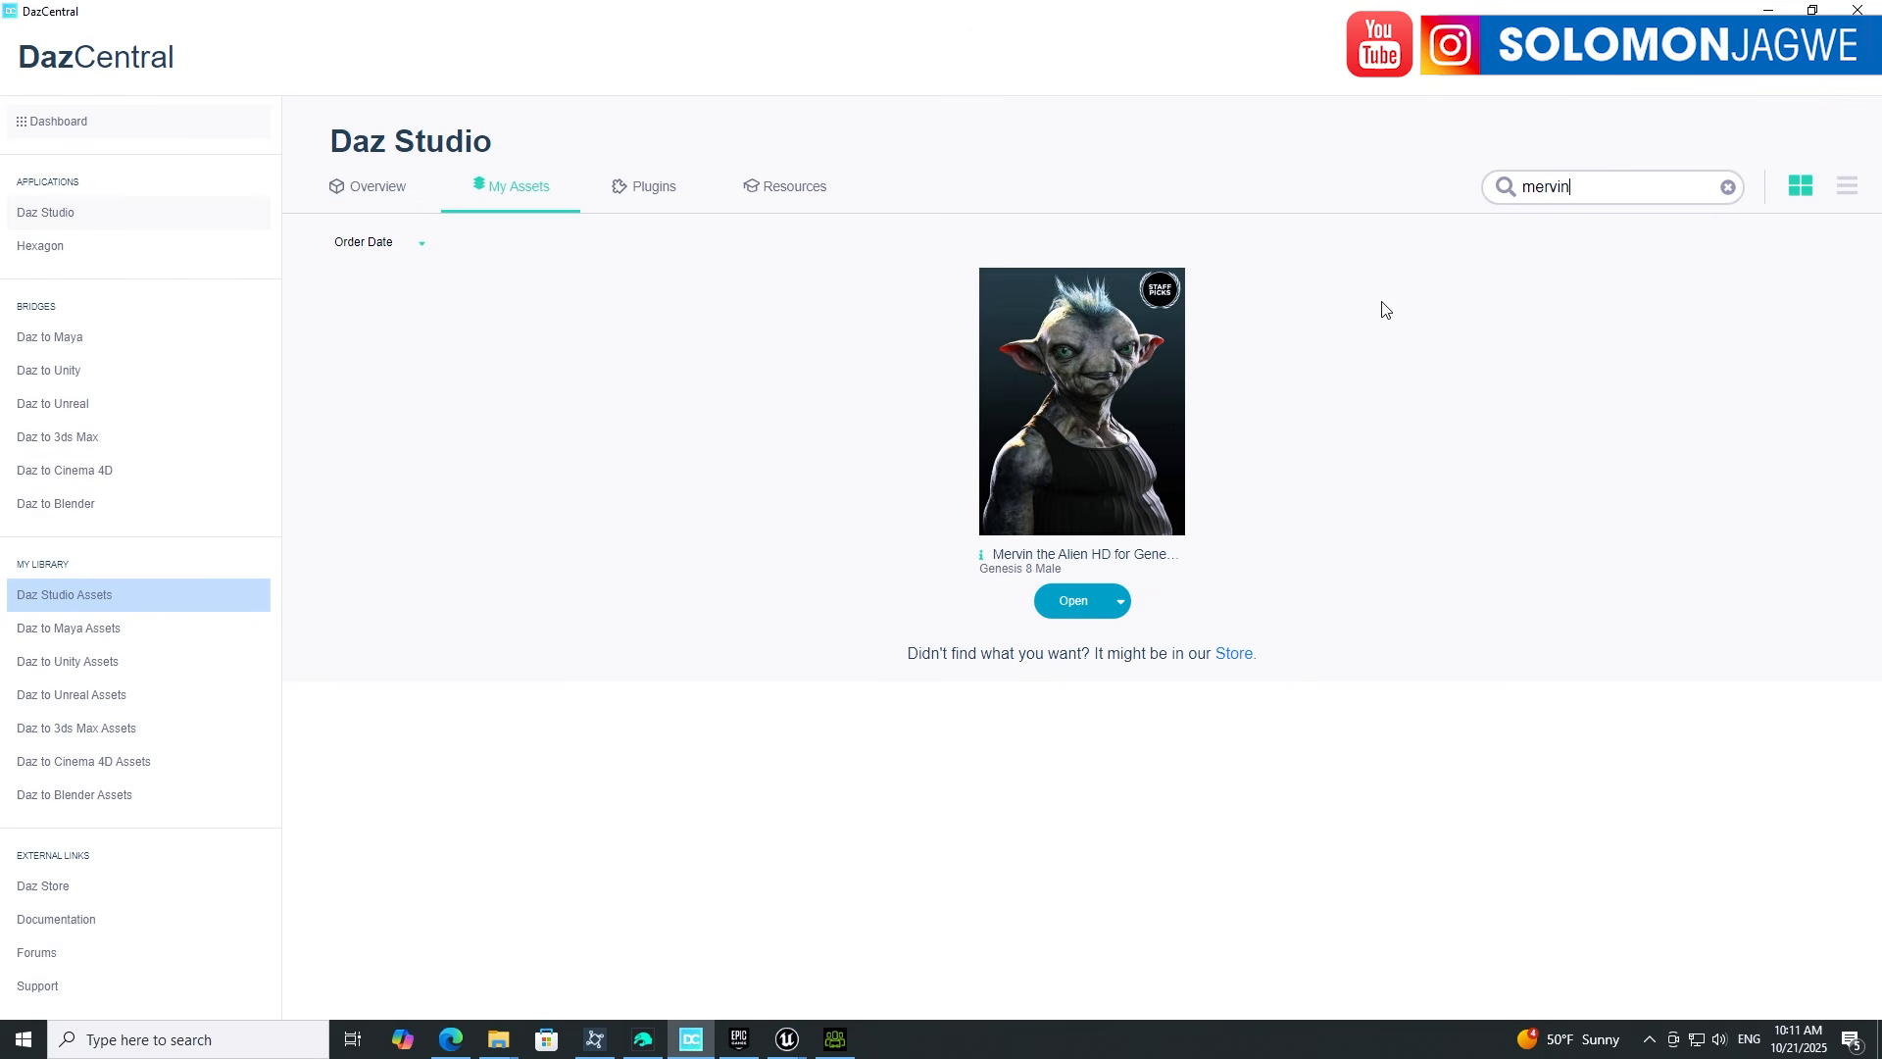
left_click(1076, 600)
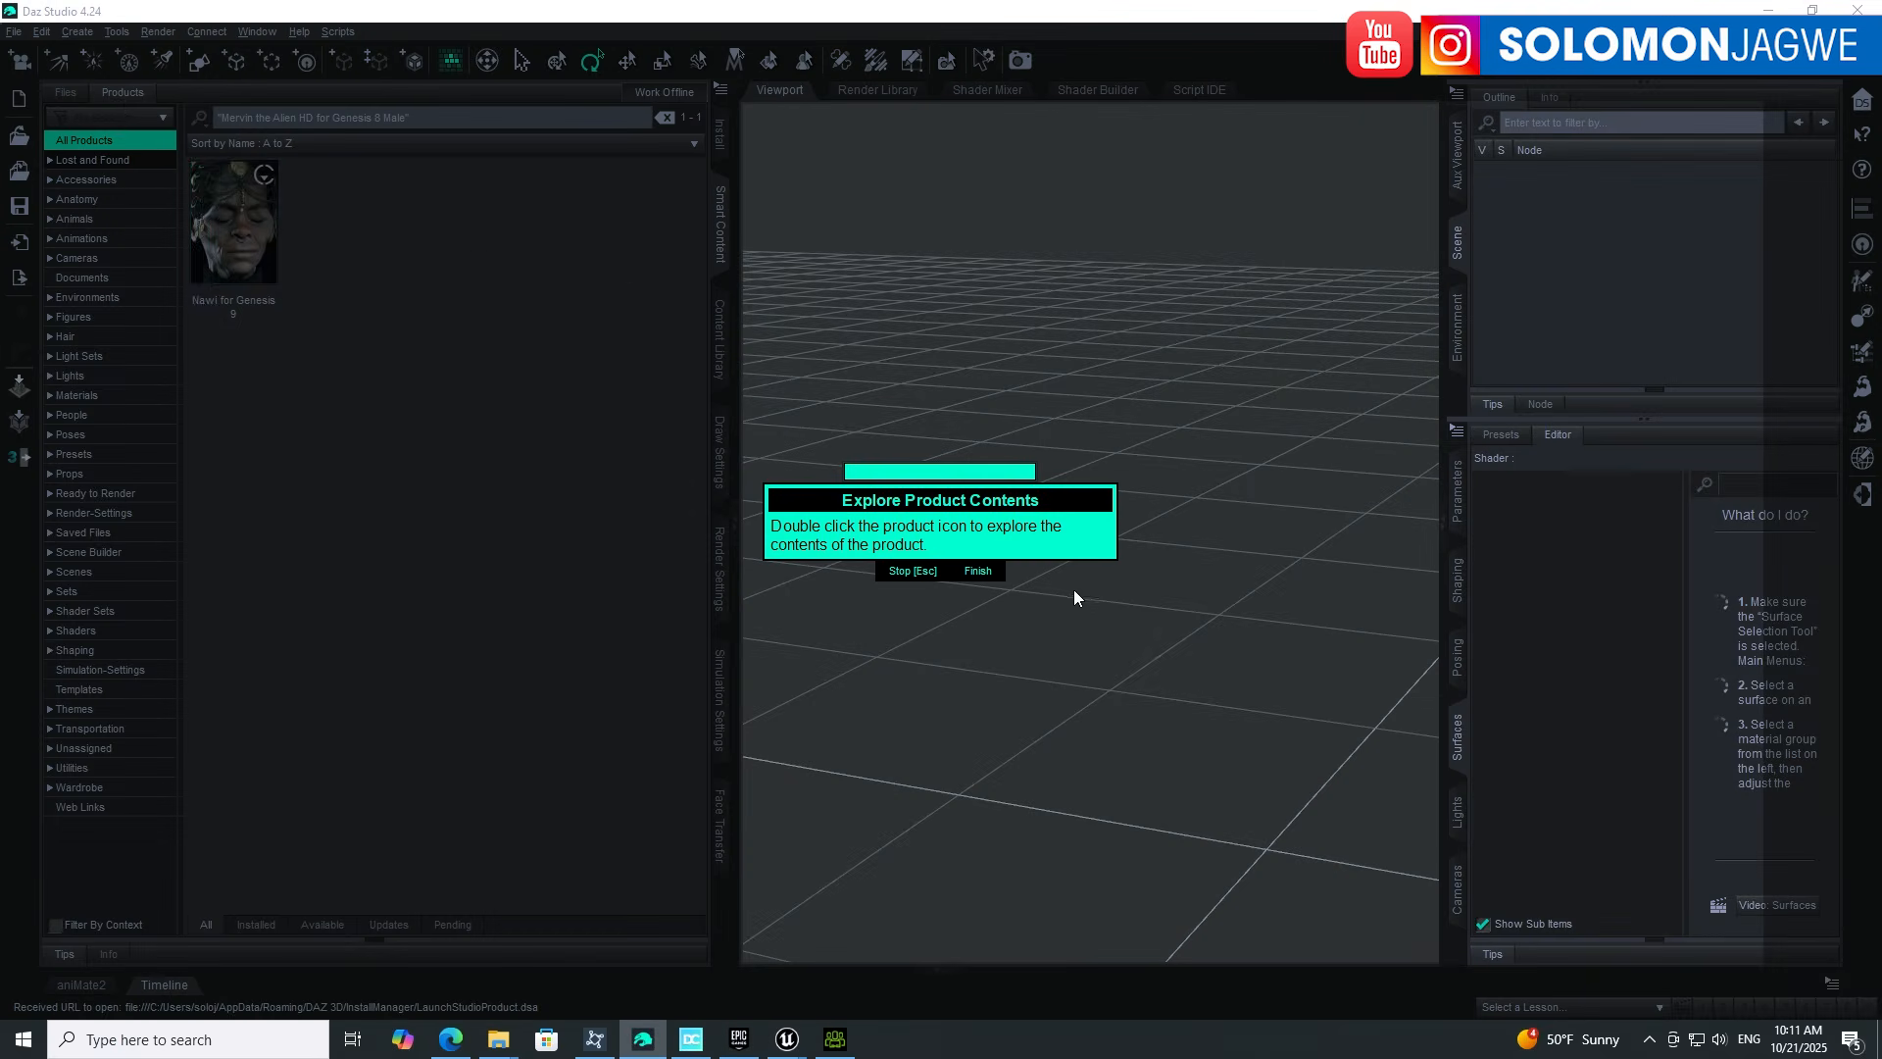
Step: Load the Mervin HD figure from the product's Figures into the scene
left_click(977, 573)
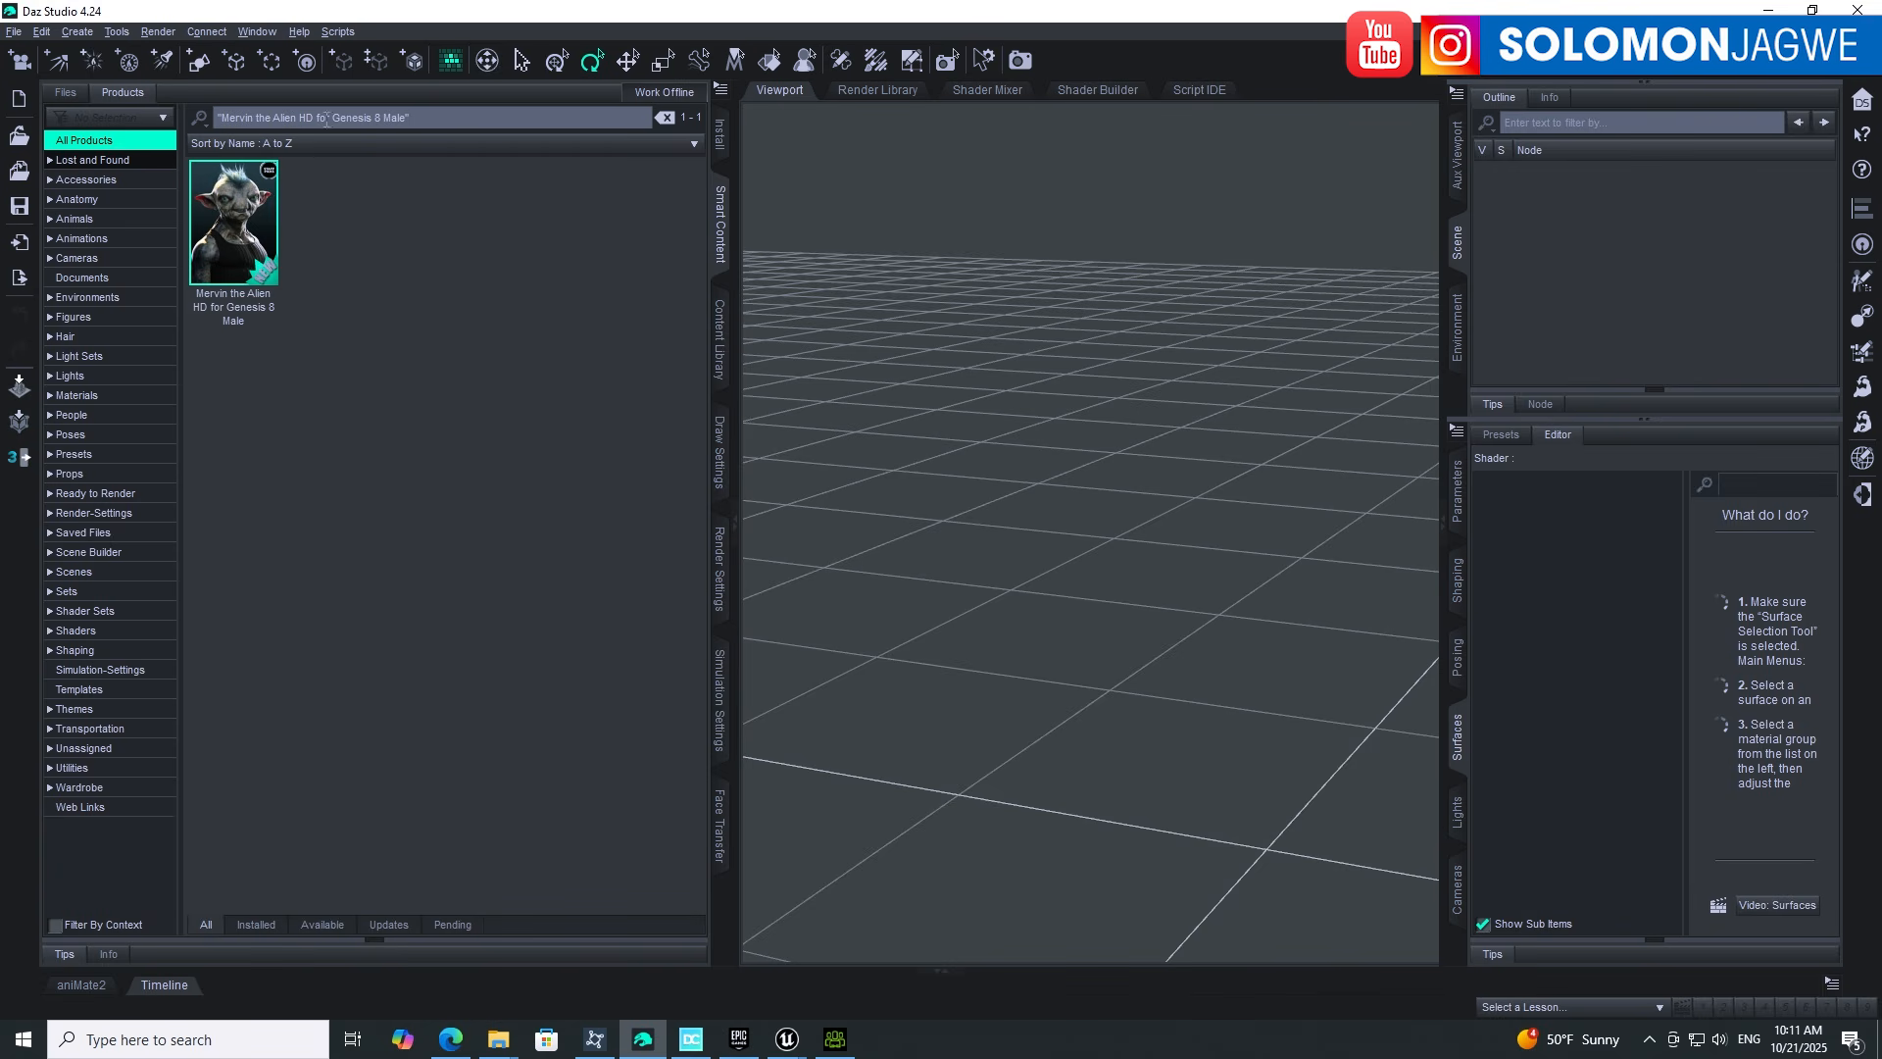
left_click(236, 228)
double_click(236, 227)
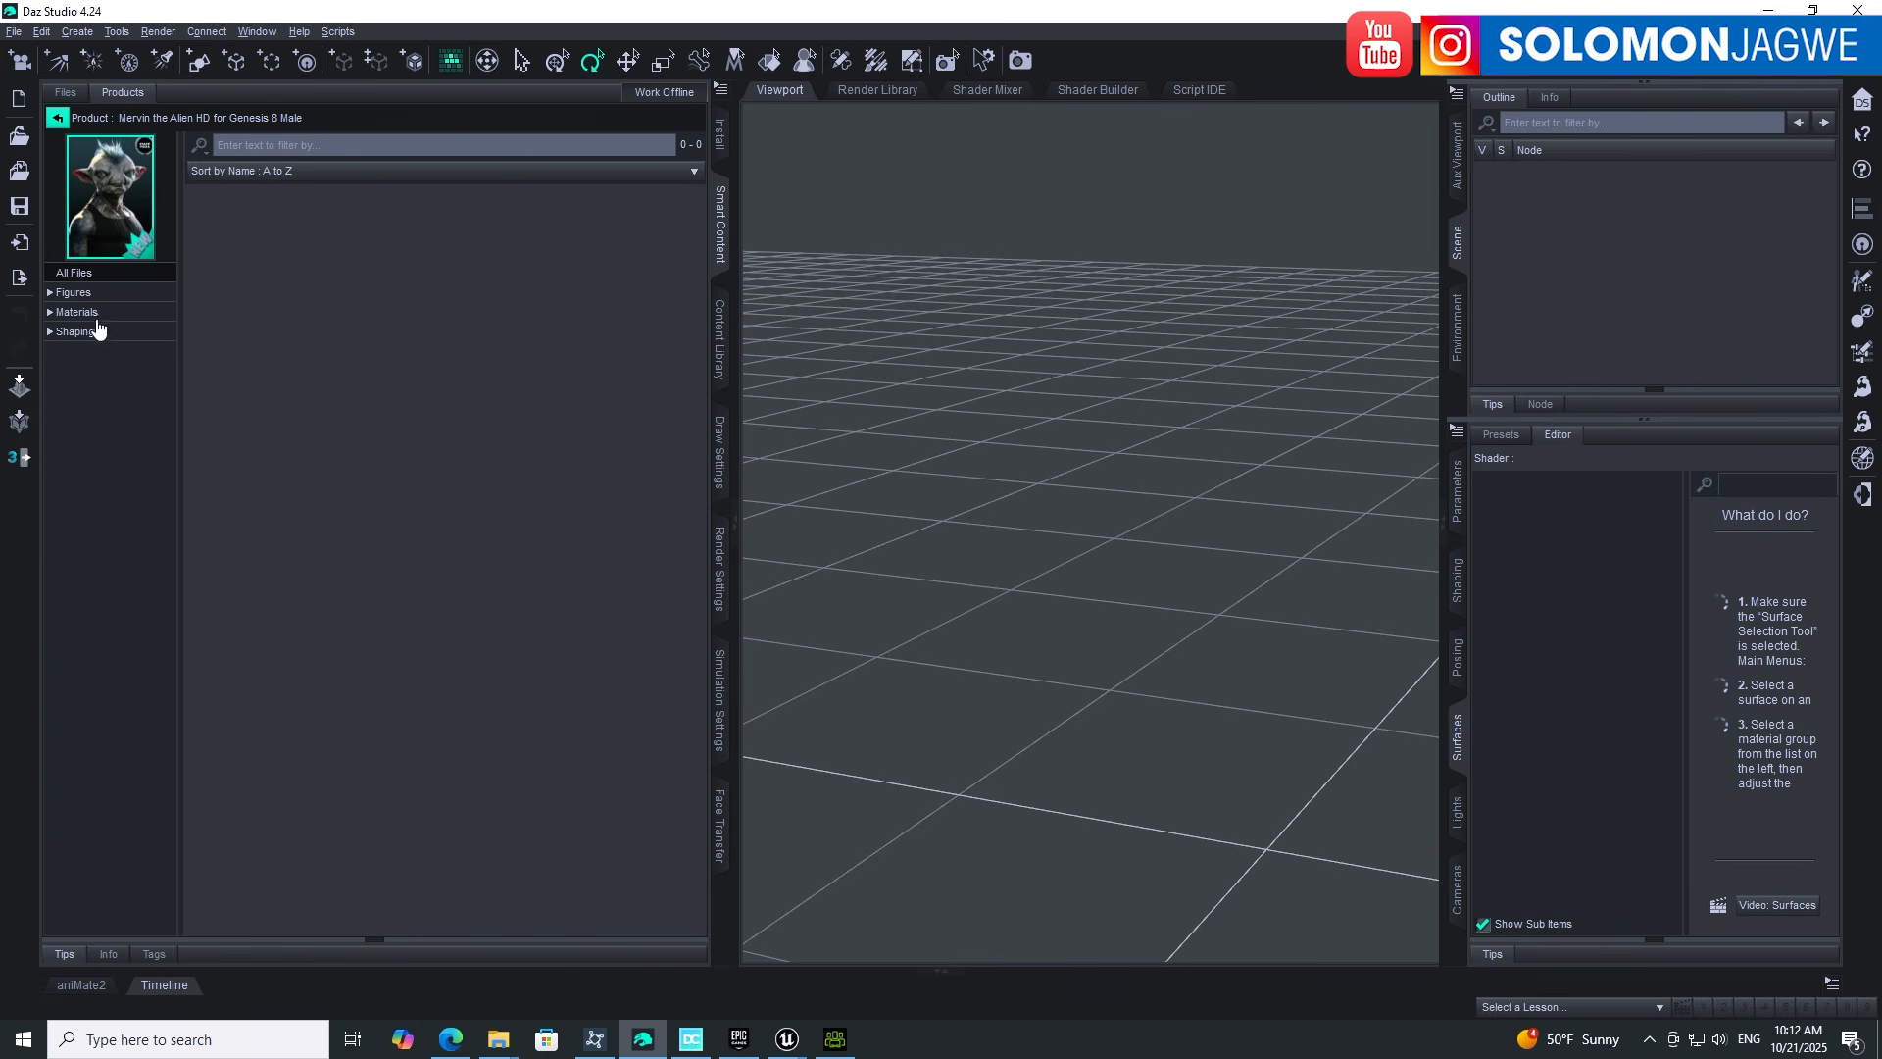
left_click(74, 294)
double_click(235, 257)
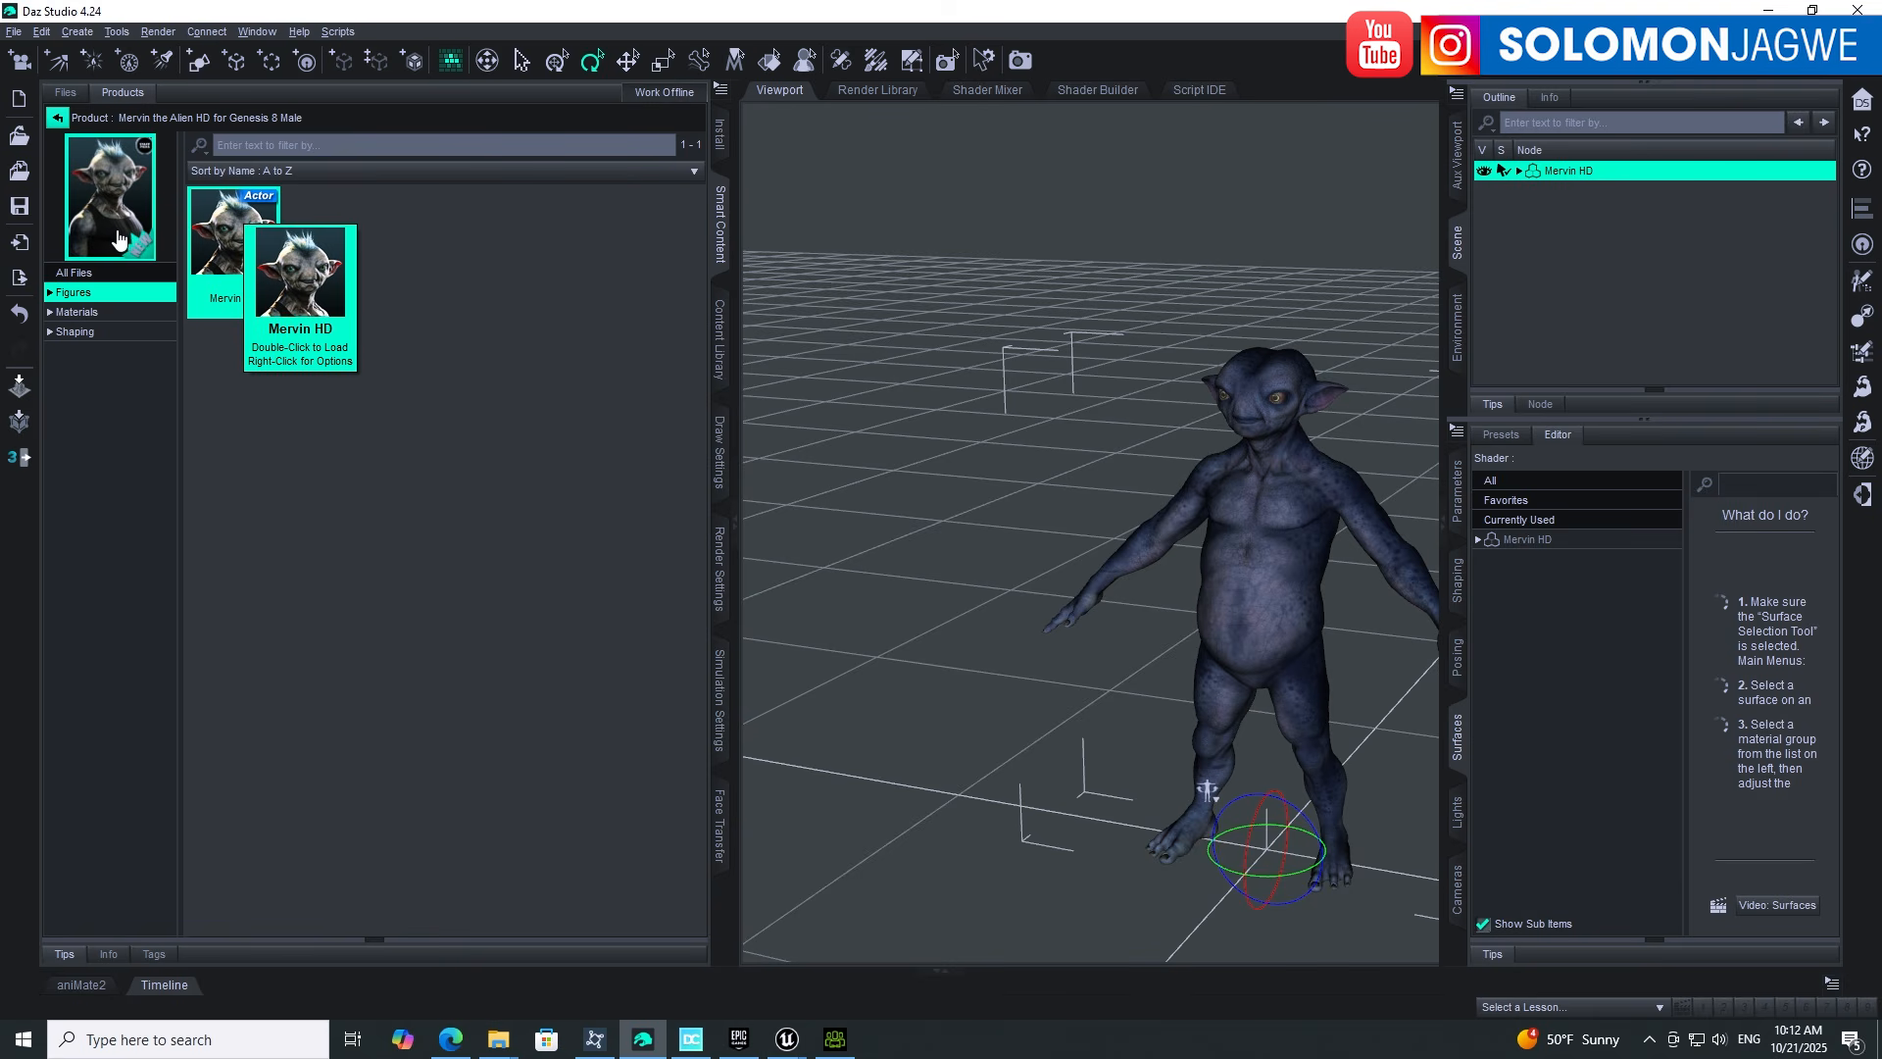
Step: Collapse the side panels and frame the whole Mervin HD figure in the viewport
left_click(736, 530)
key("ctrl+f")
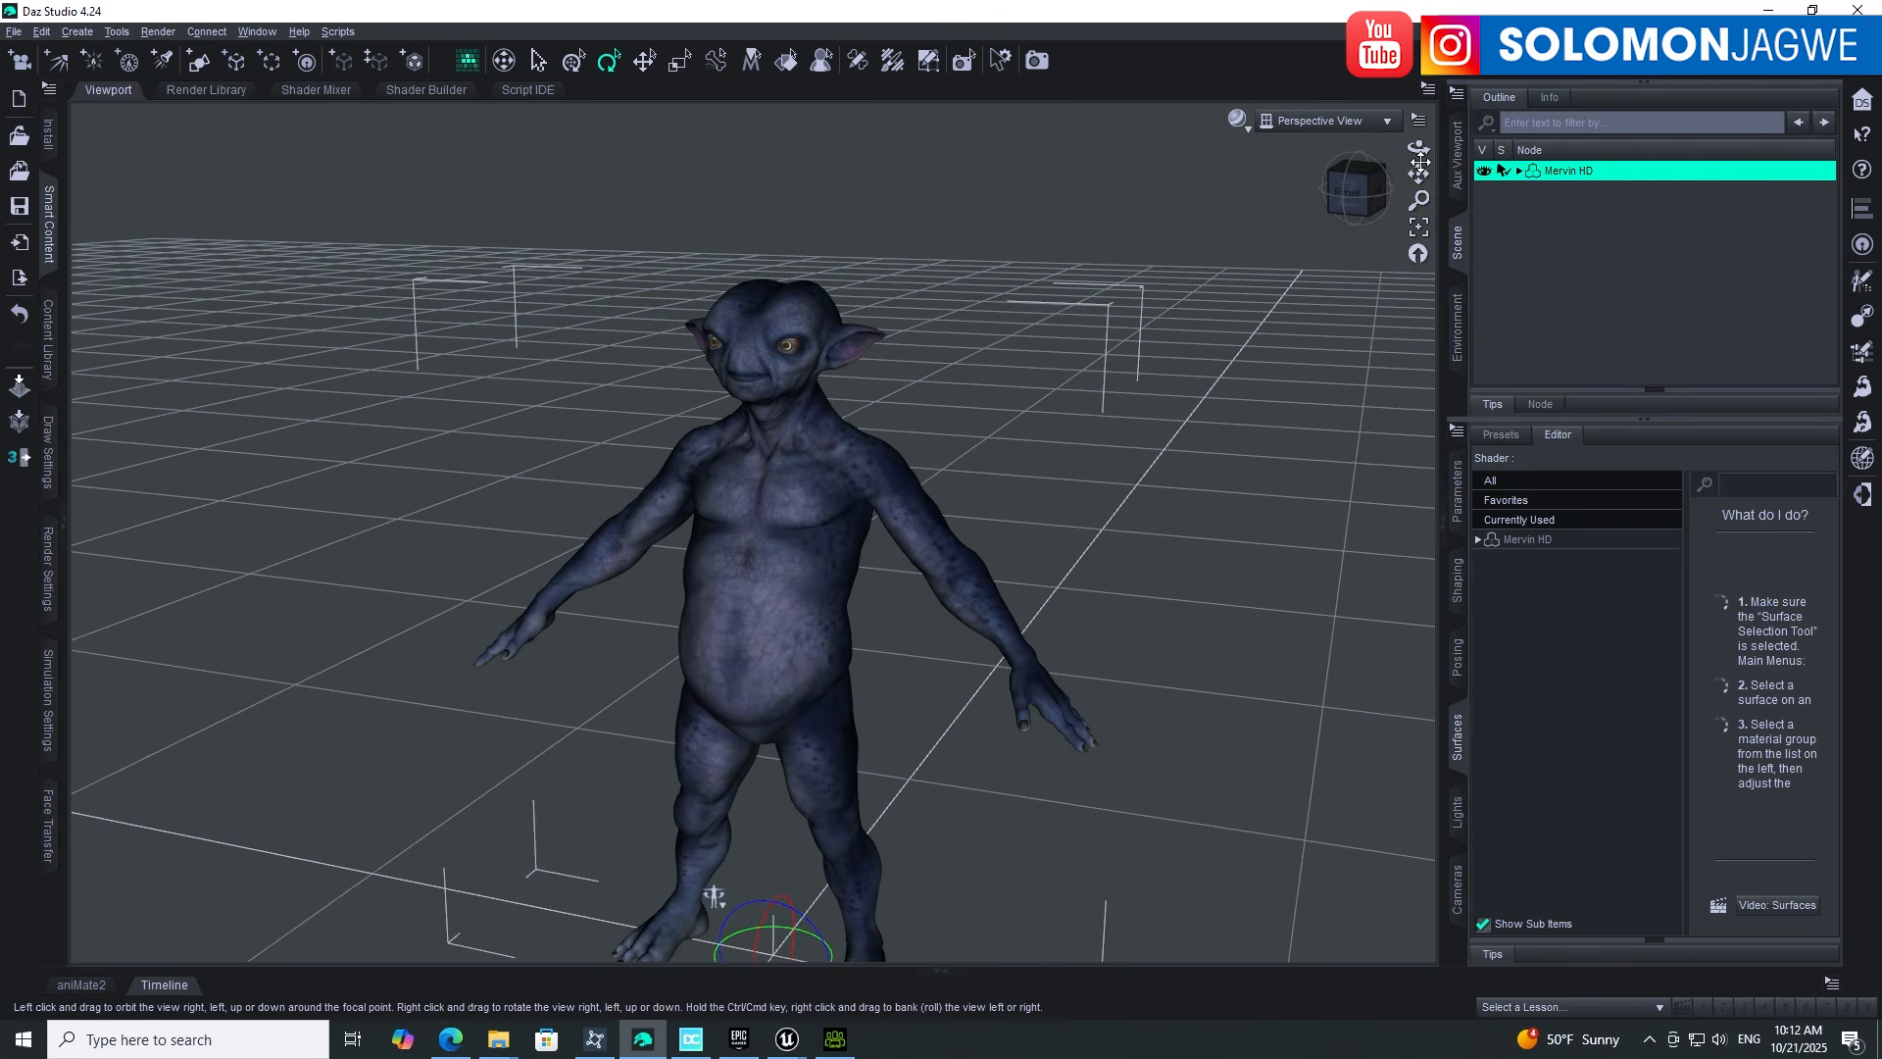
left_click_drag(1418, 174, 1467, 339)
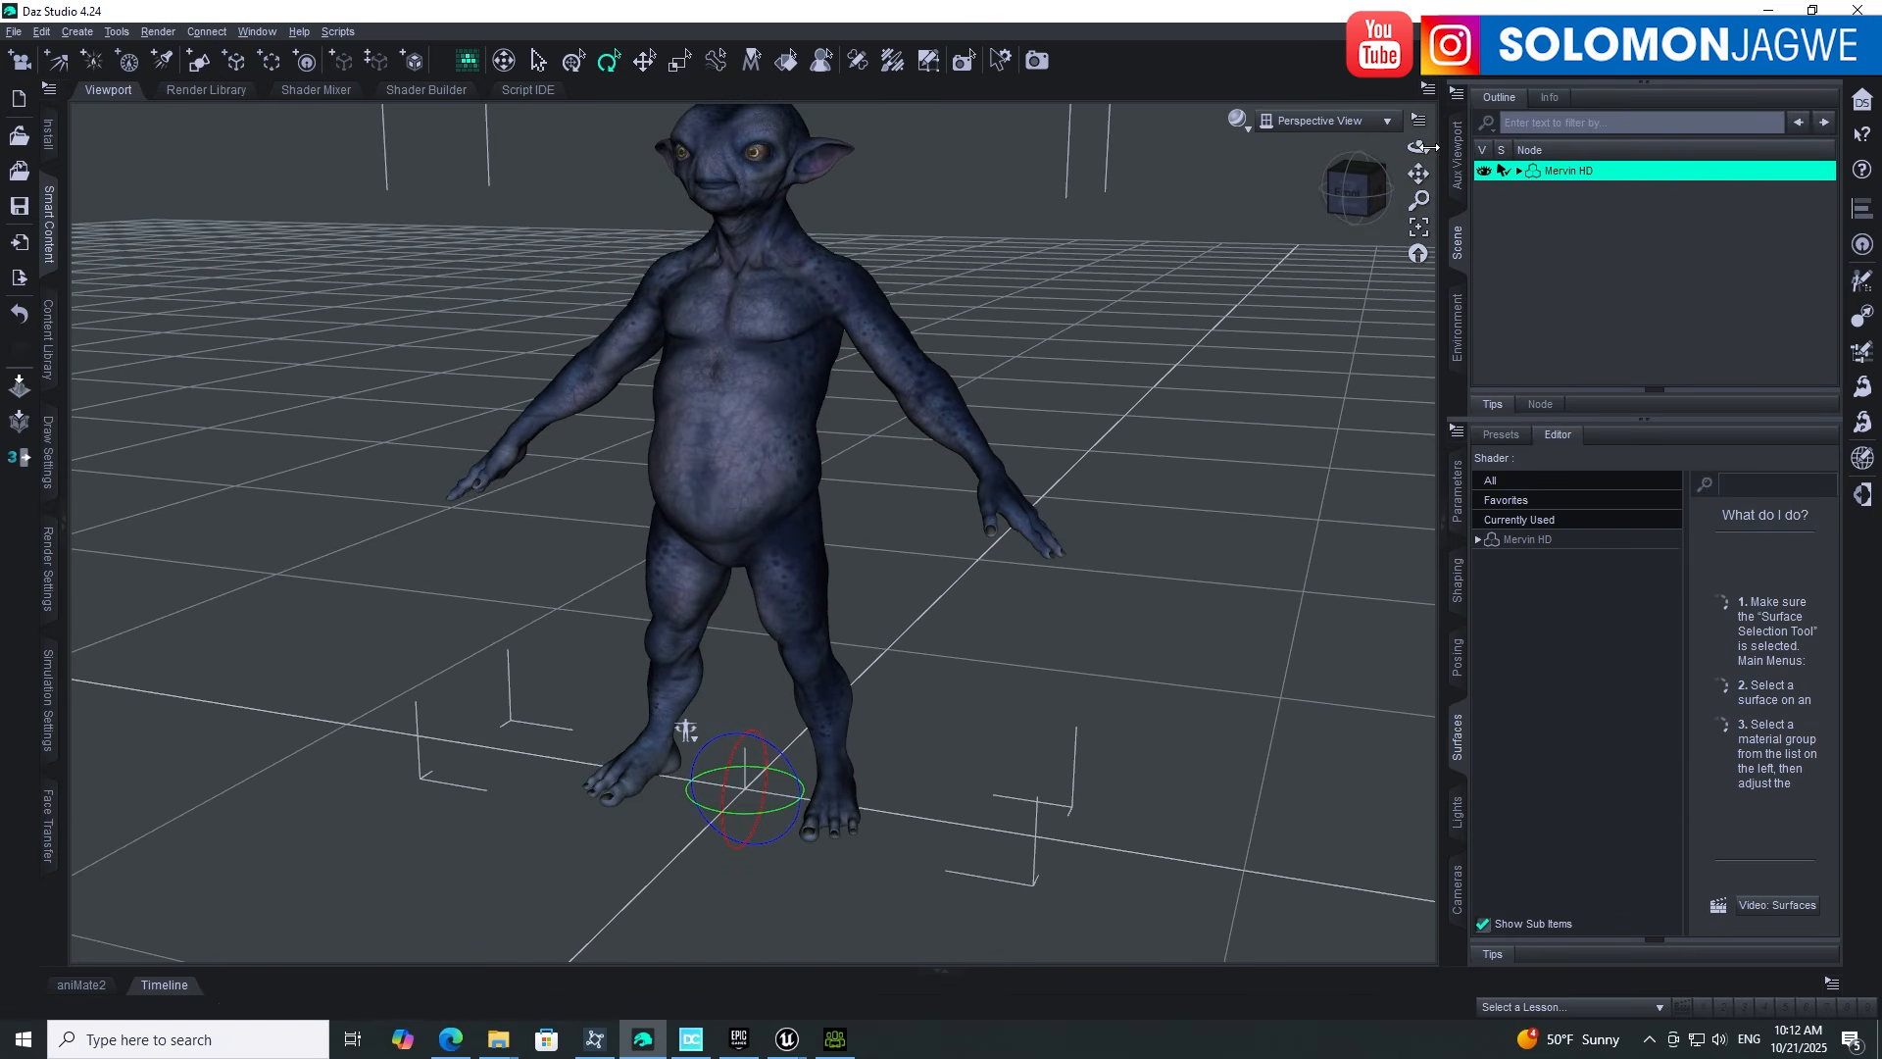
left_click_drag(1418, 147, 1427, 208)
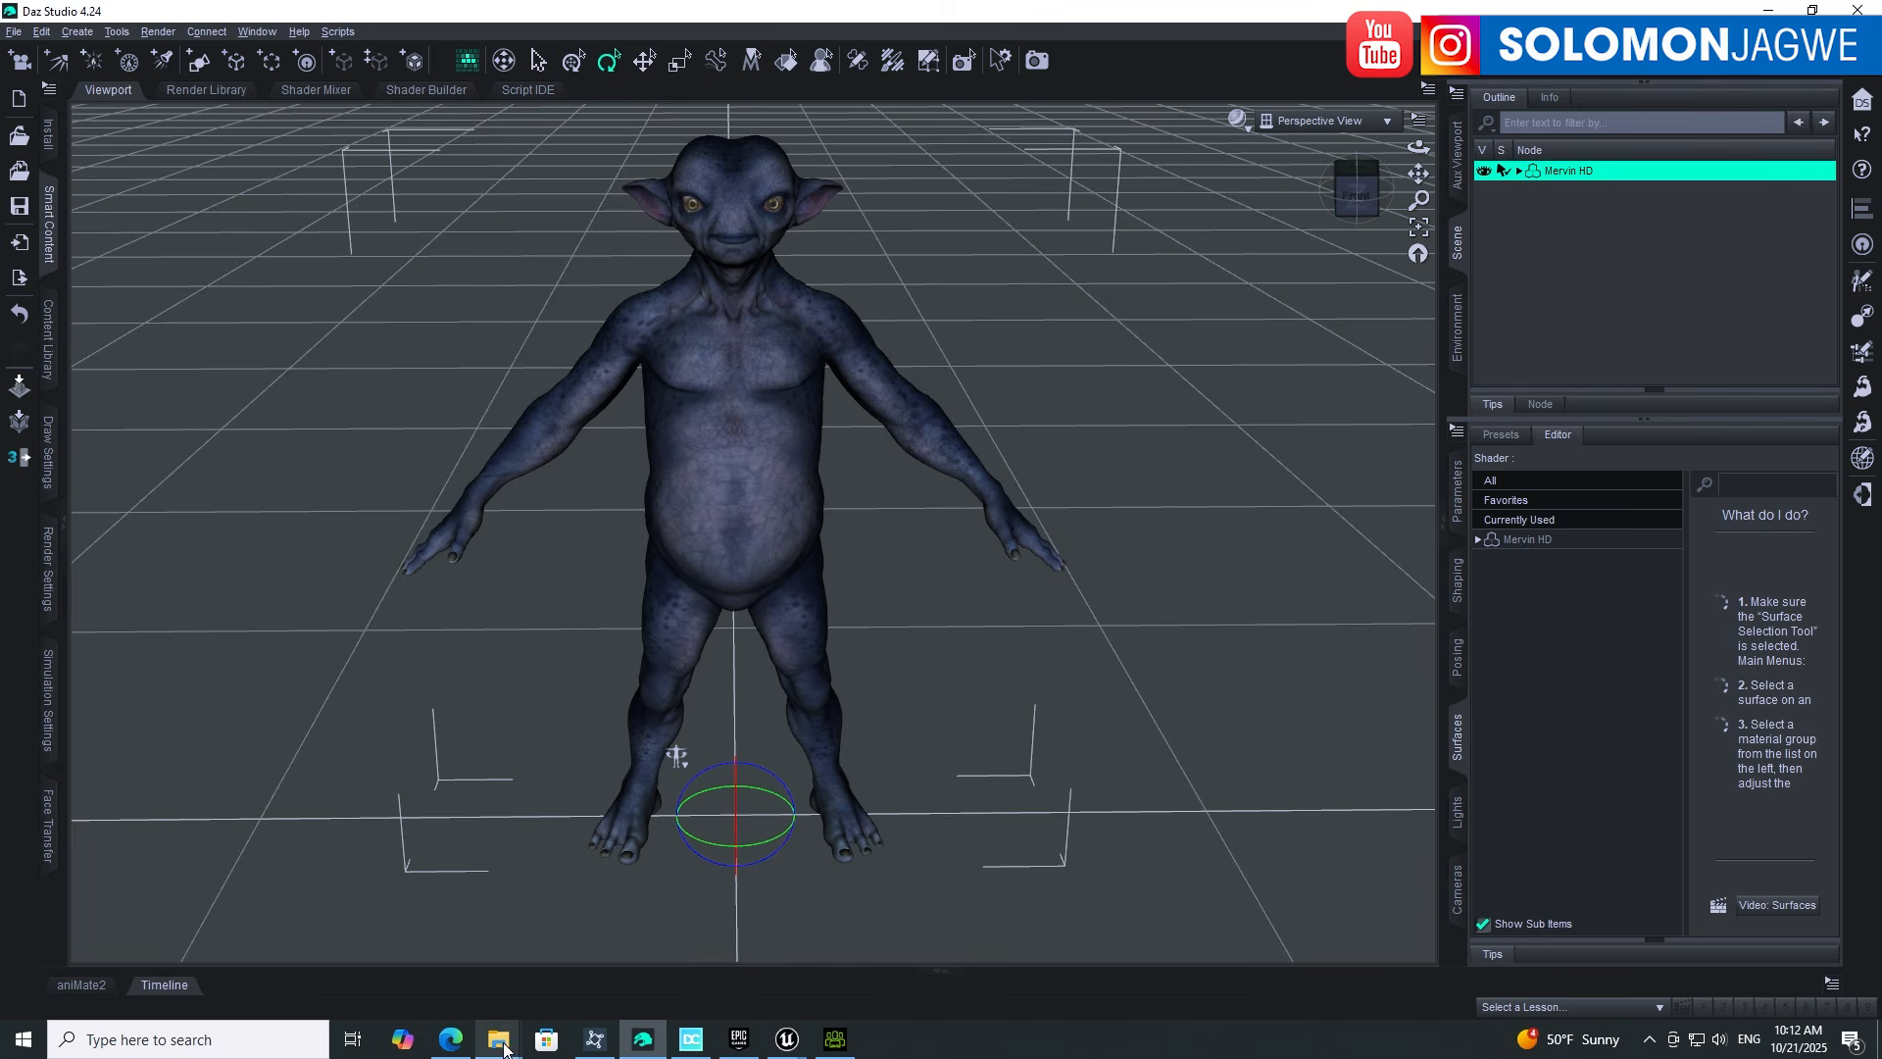
Step: Reopen the DazResource A_Pose folder in large icons and position it beside the Daz scene
mouse_move(499, 1047)
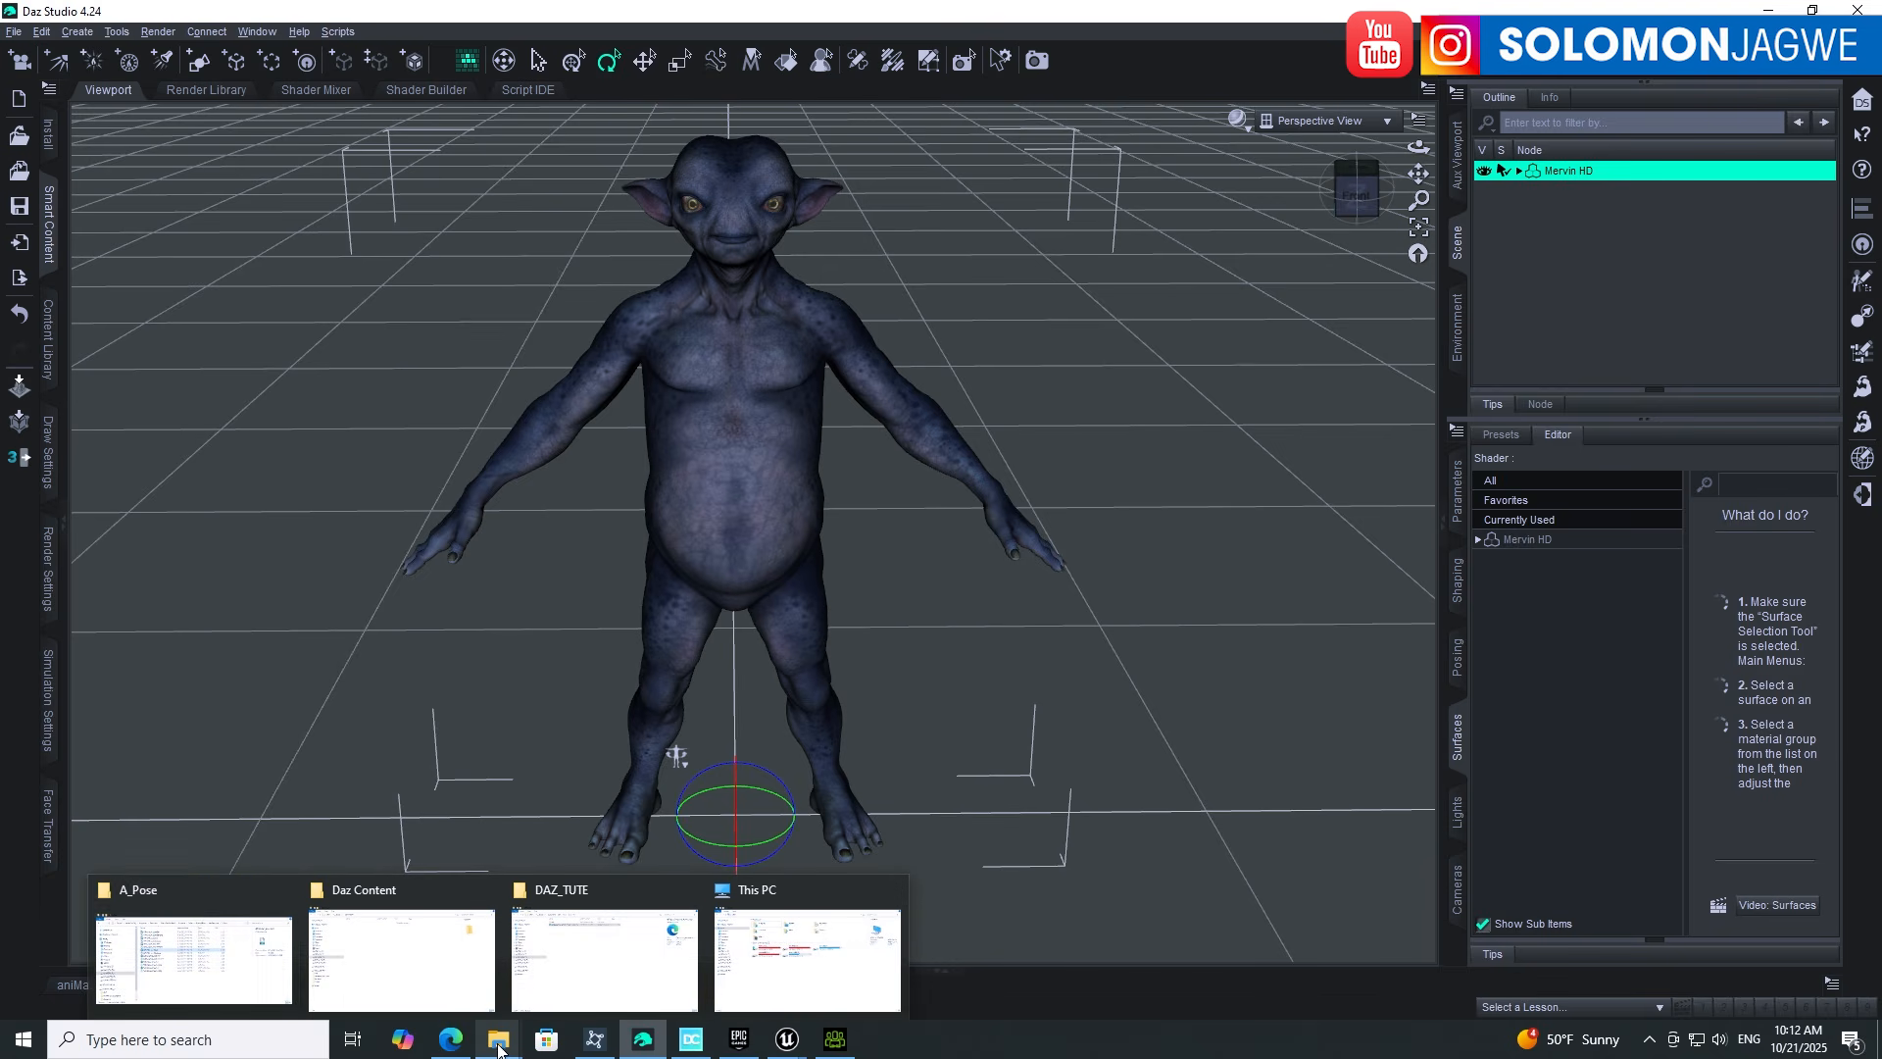
left_click(193, 911)
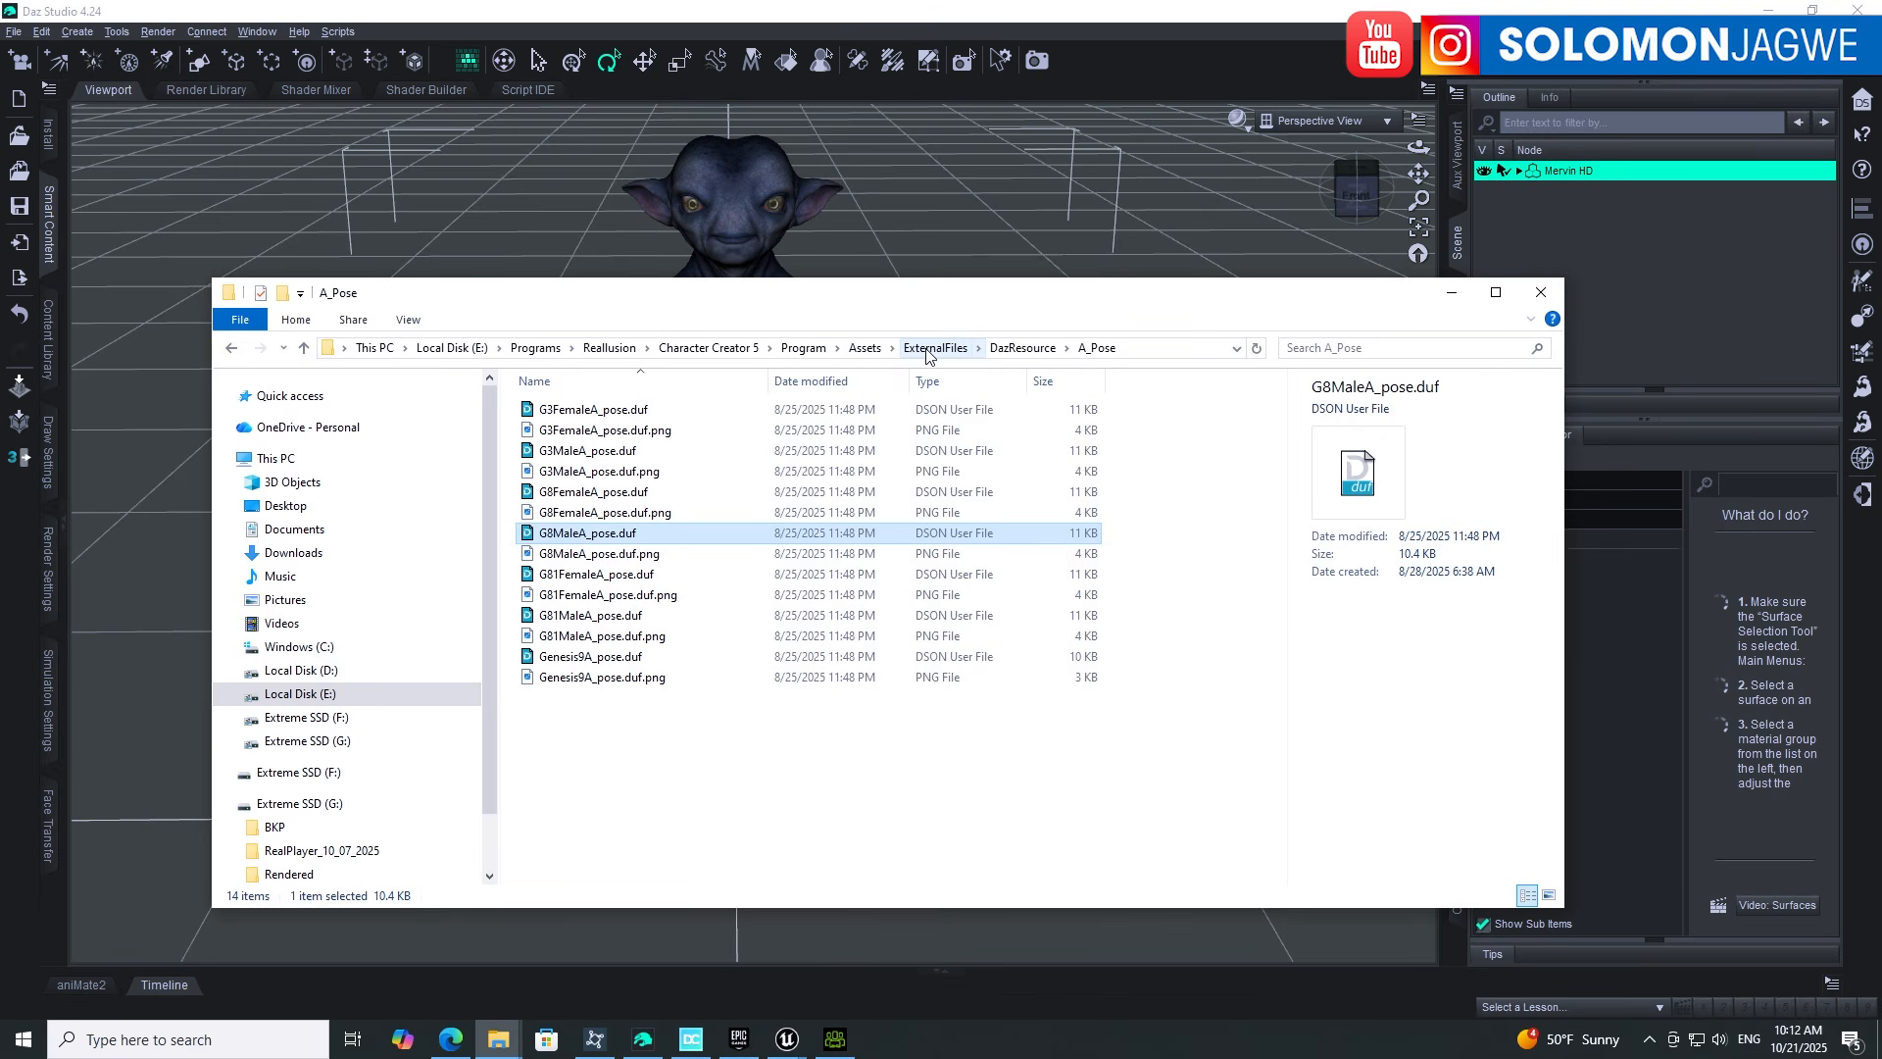
left_click(1024, 349)
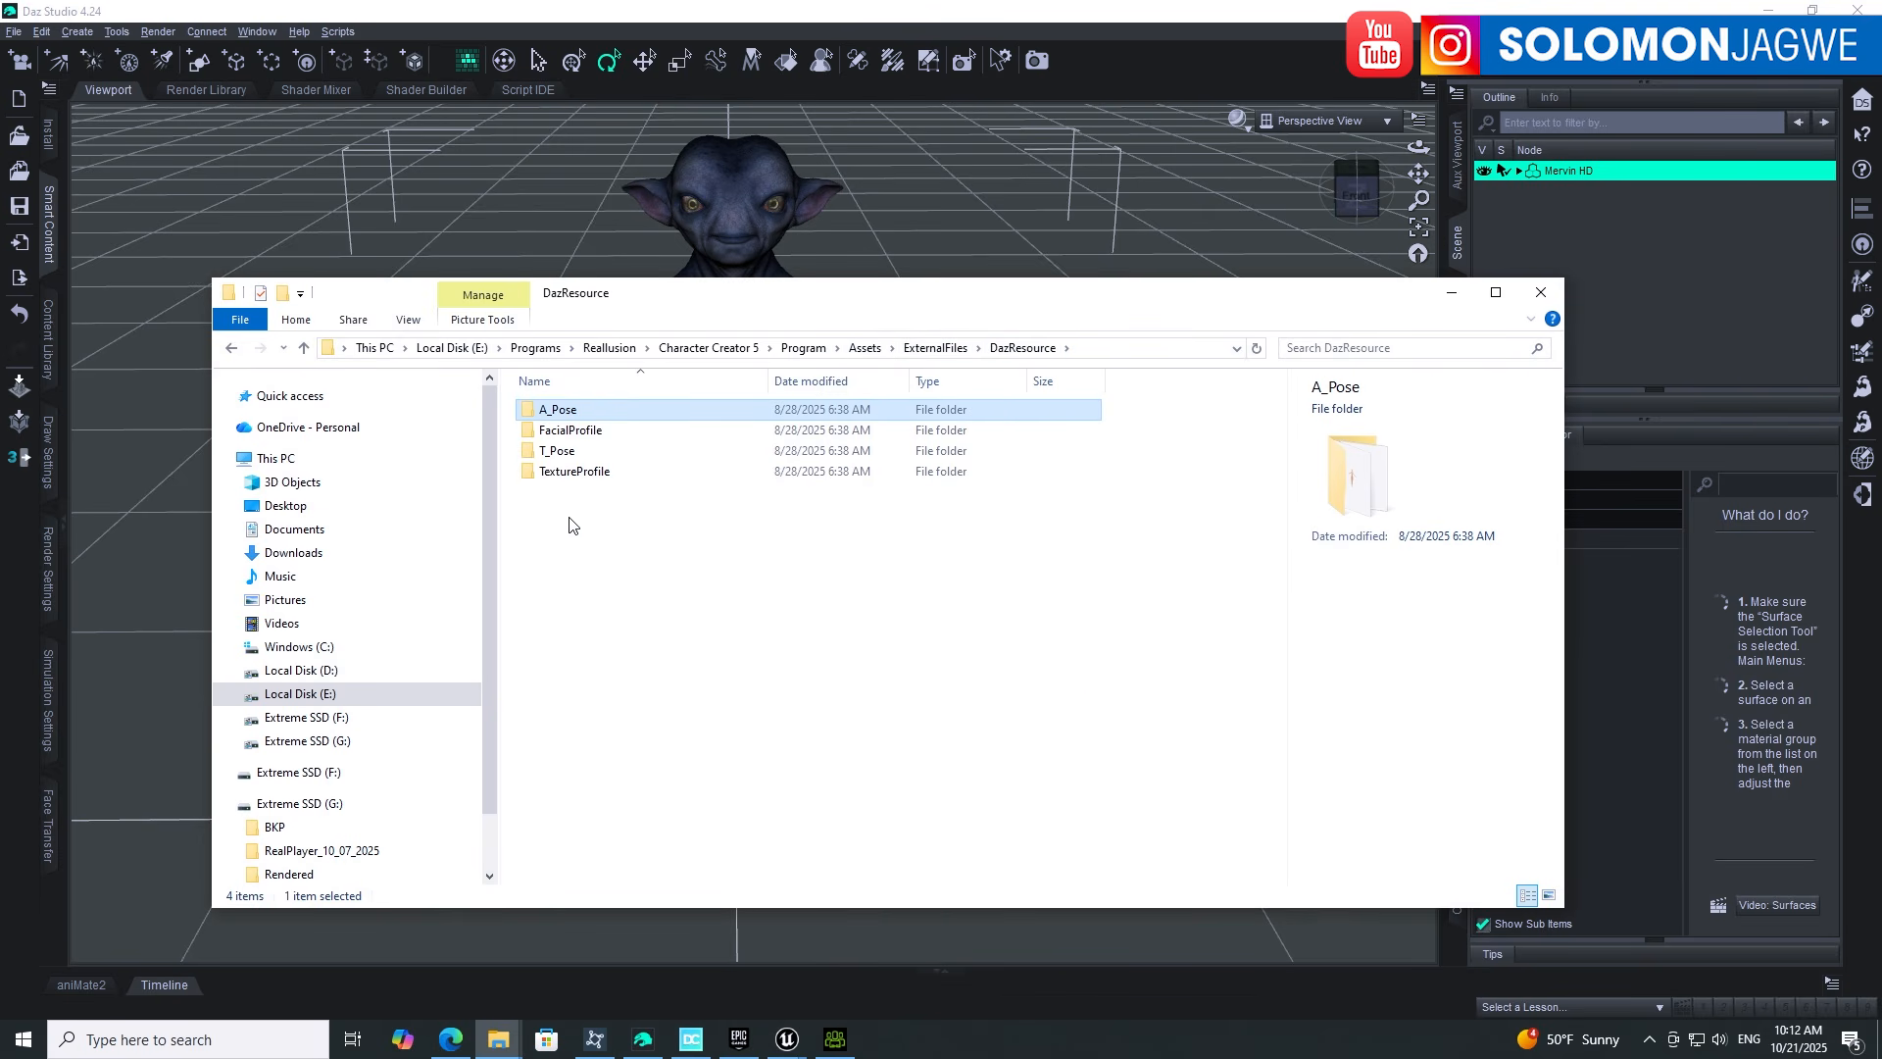
double_click(558, 412)
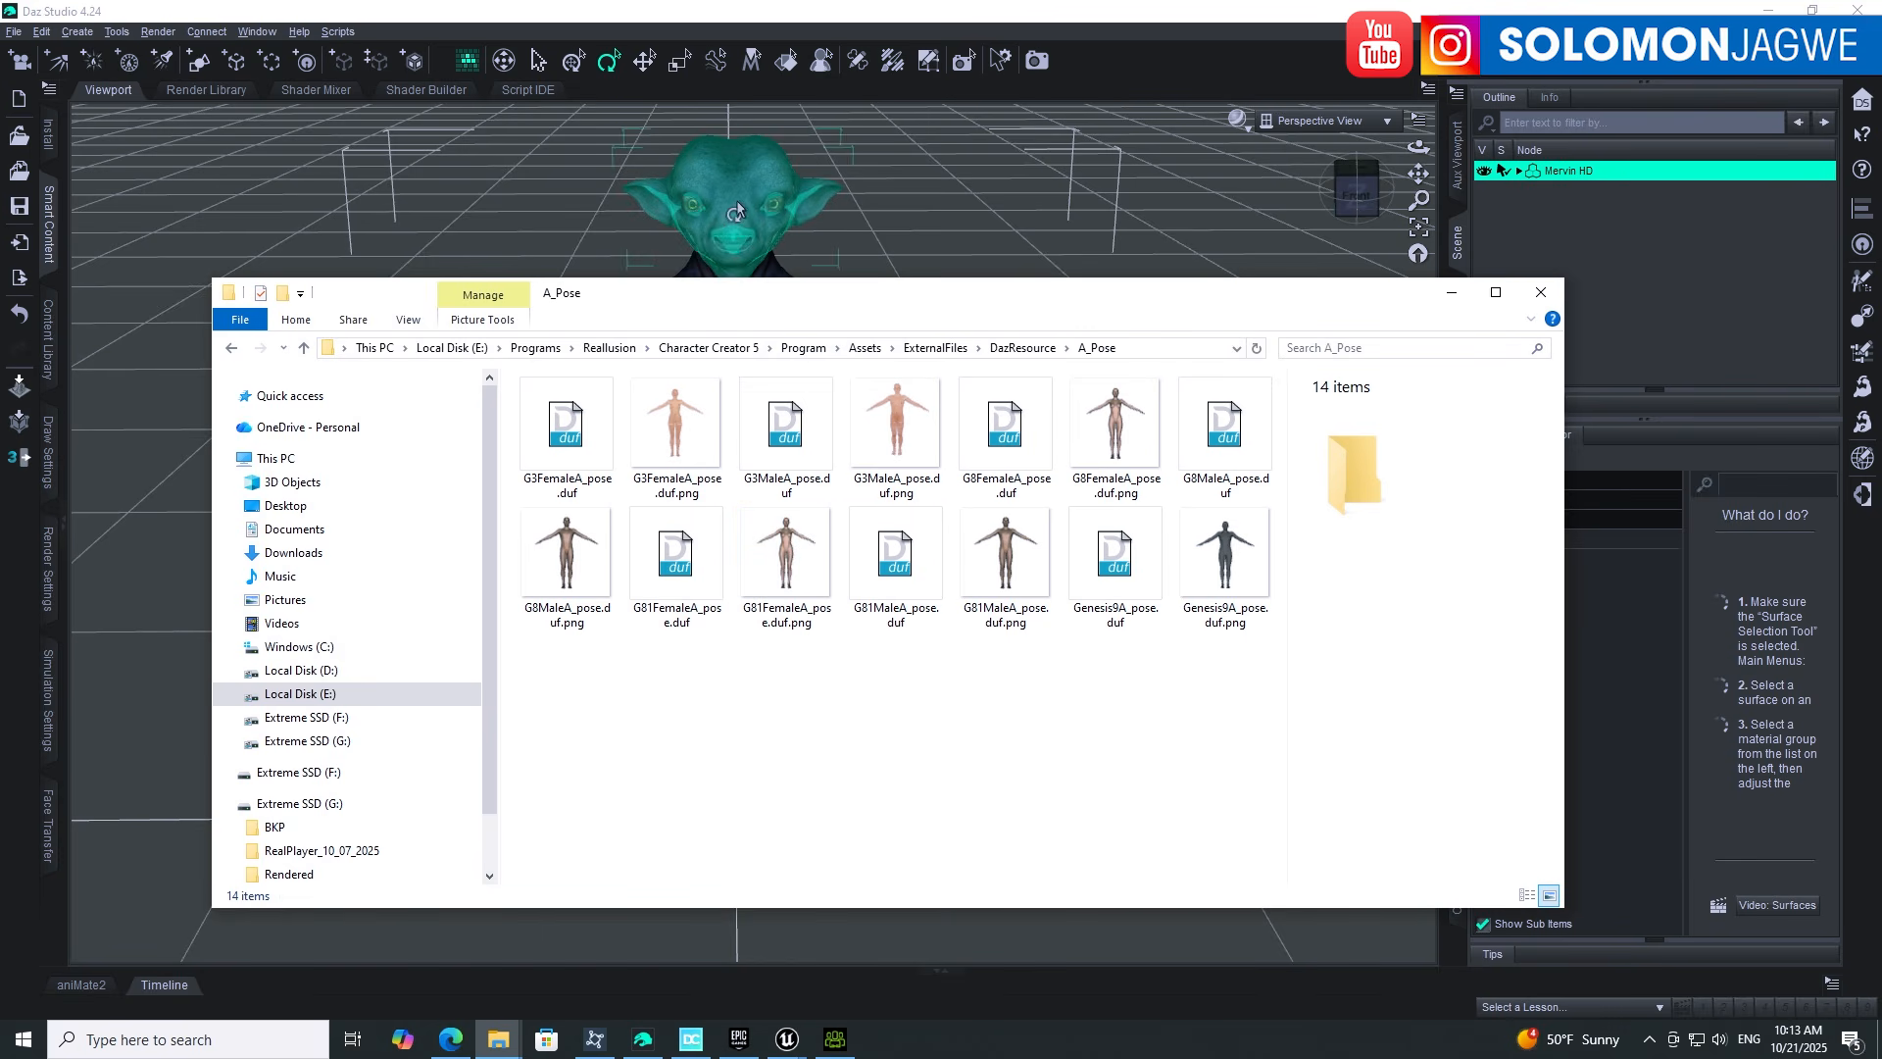
mouse_move(682, 304)
left_mouse_down()
mouse_move(741, 437)
mouse_move(741, 676)
mouse_move(648, 387)
mouse_move(704, 331)
left_mouse_up()
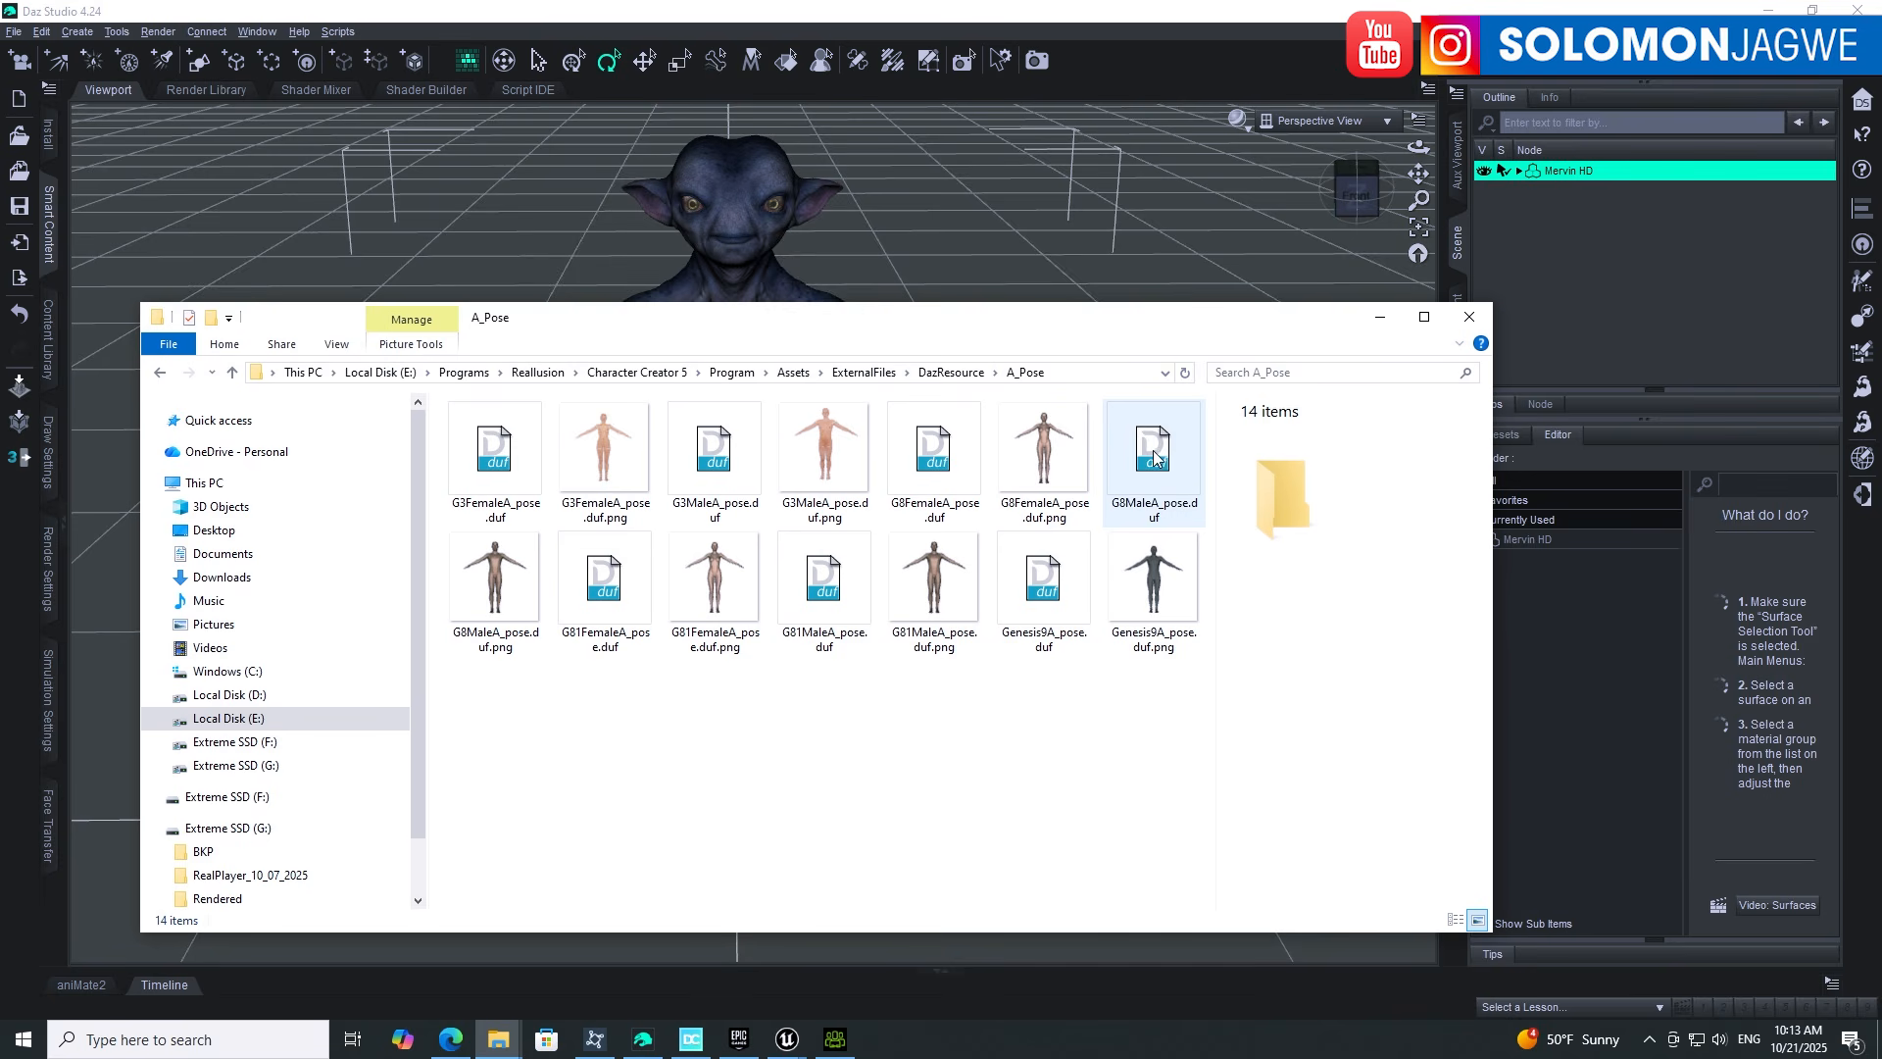
left_click_drag(1155, 457, 1066, 738)
left_click(958, 748)
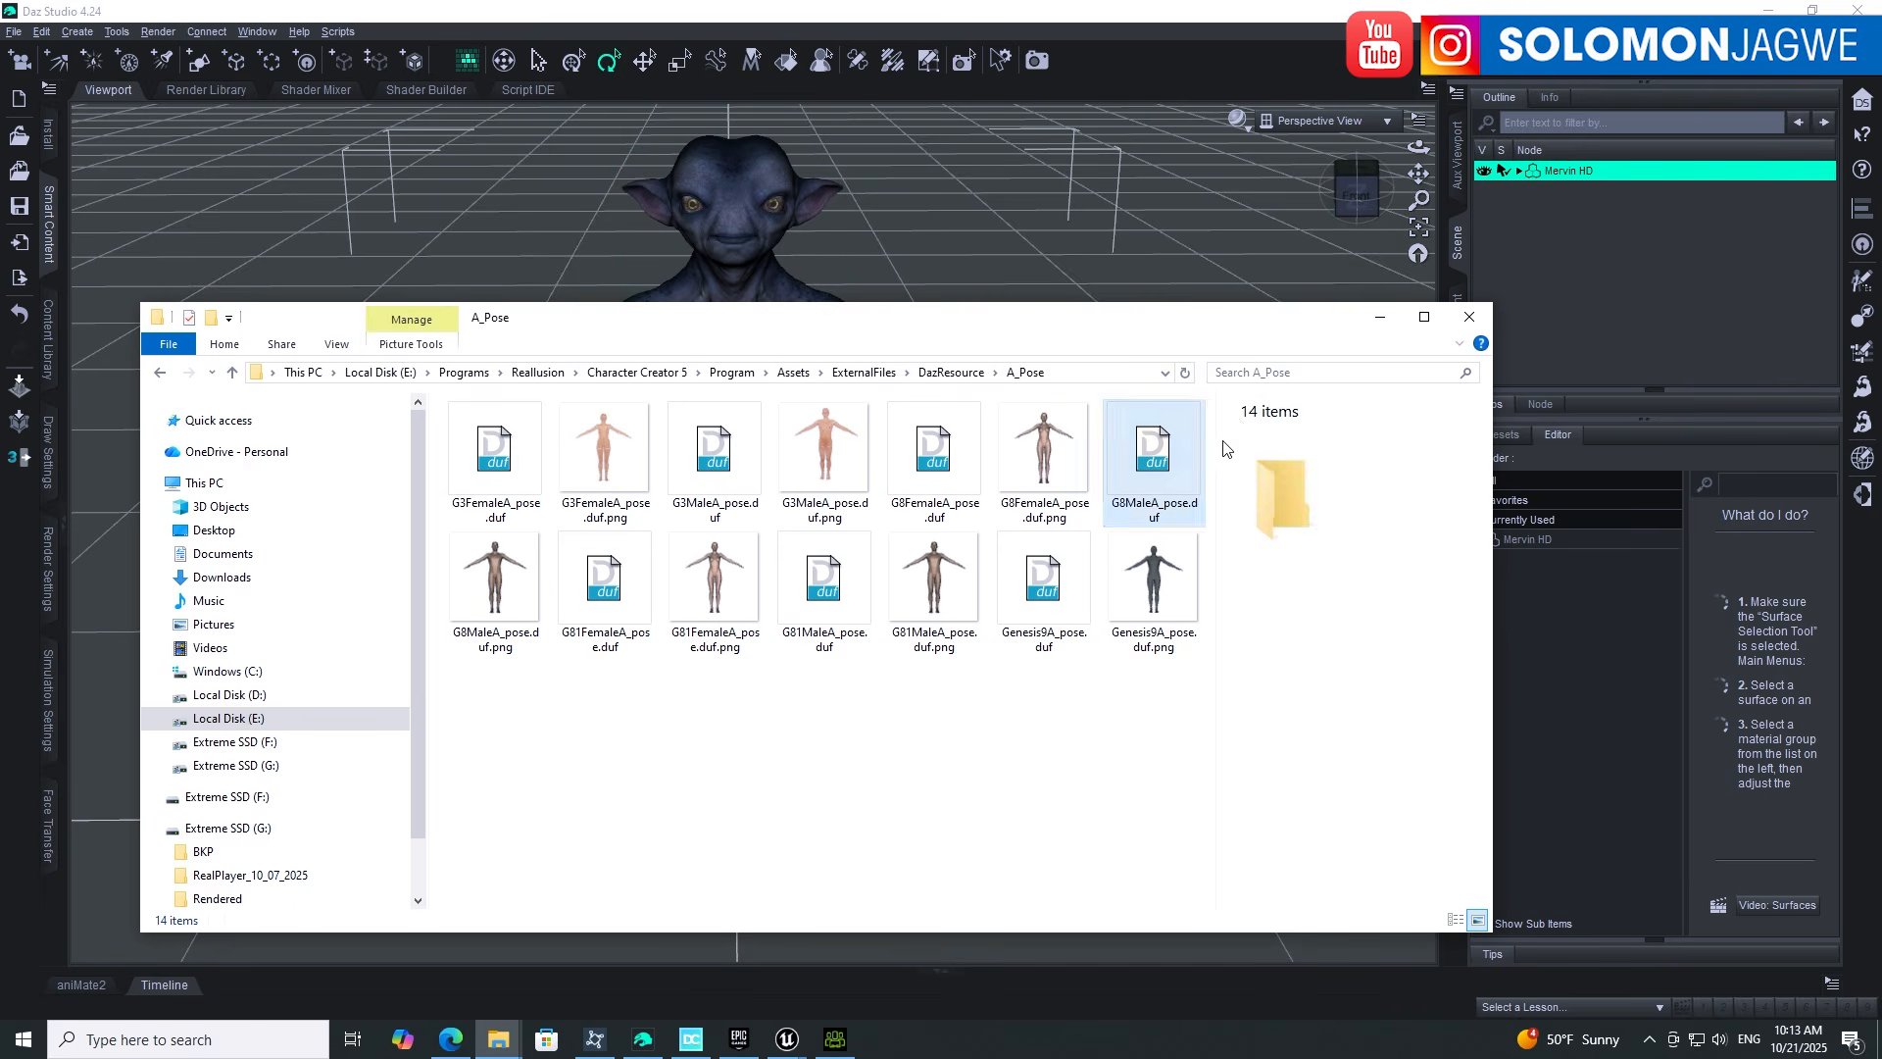
Step: Show Mervin HD's Mesh Resolution parameters: High Resolution, render SubD level 2
left_click(1379, 317)
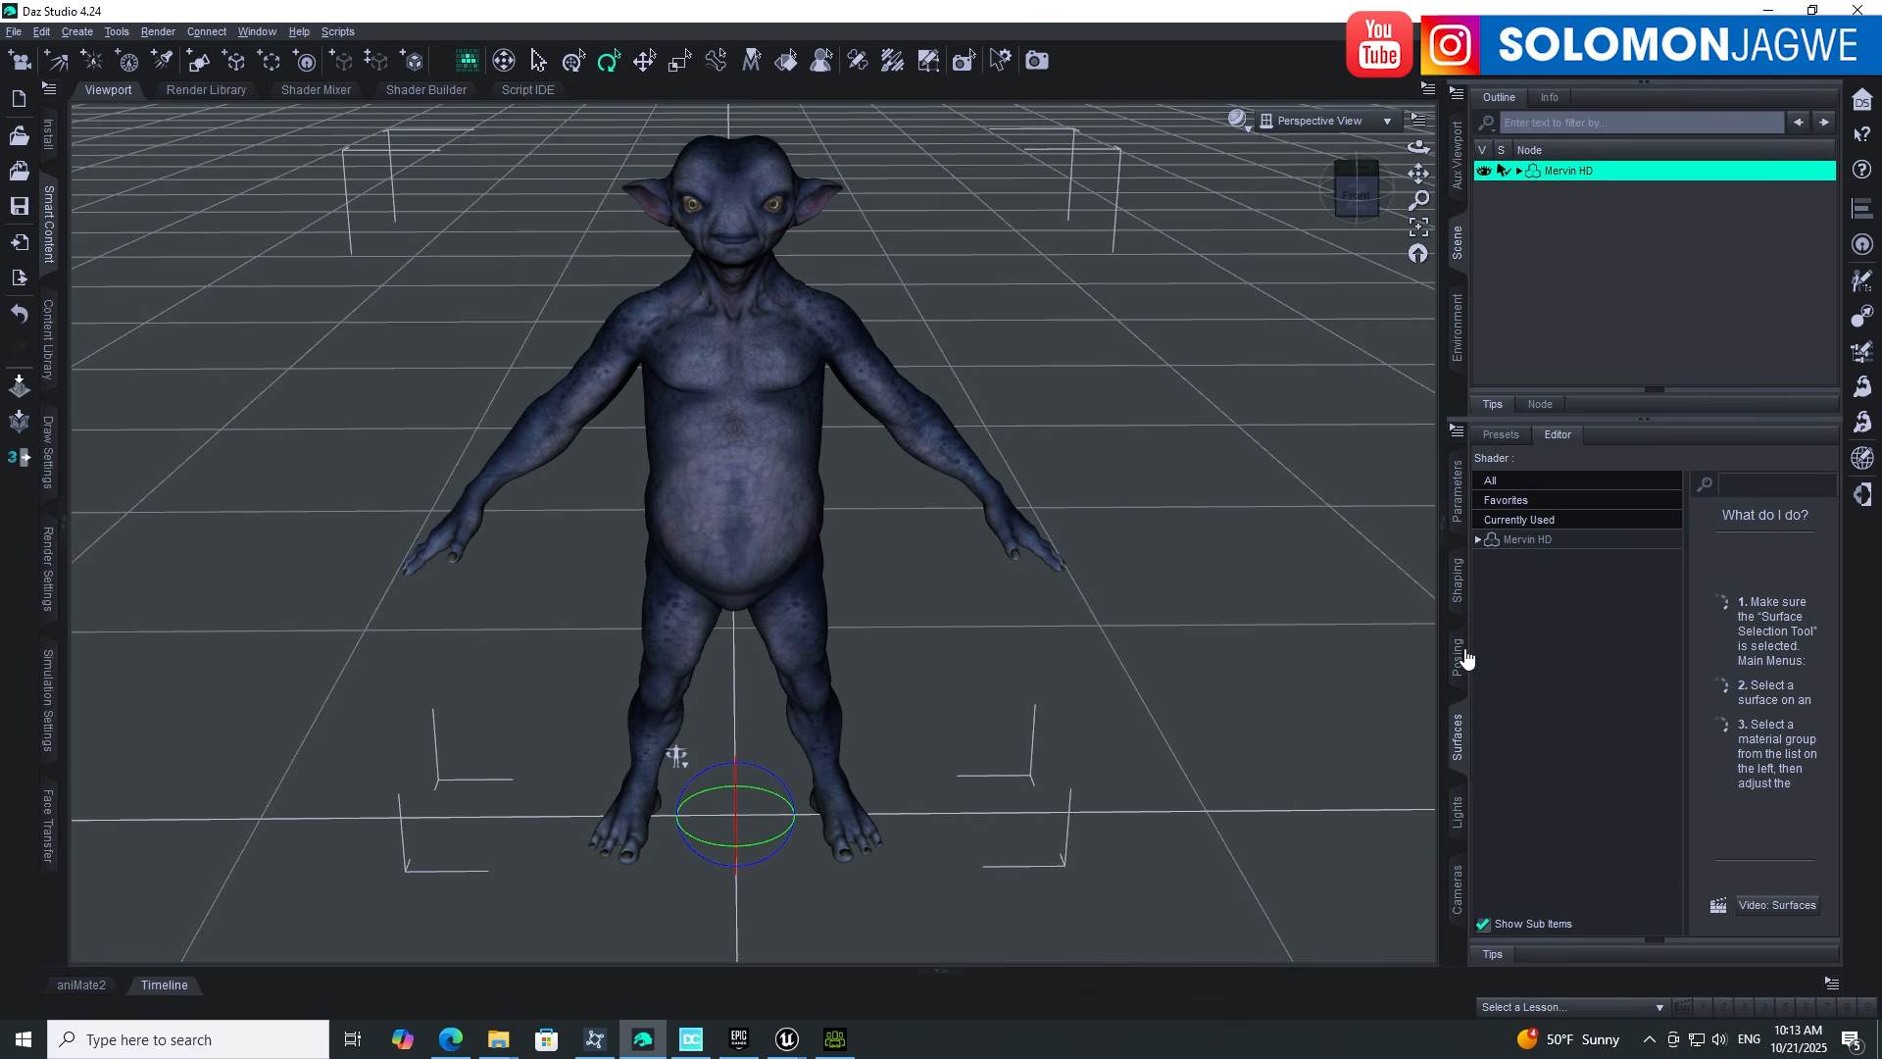
left_click(1465, 513)
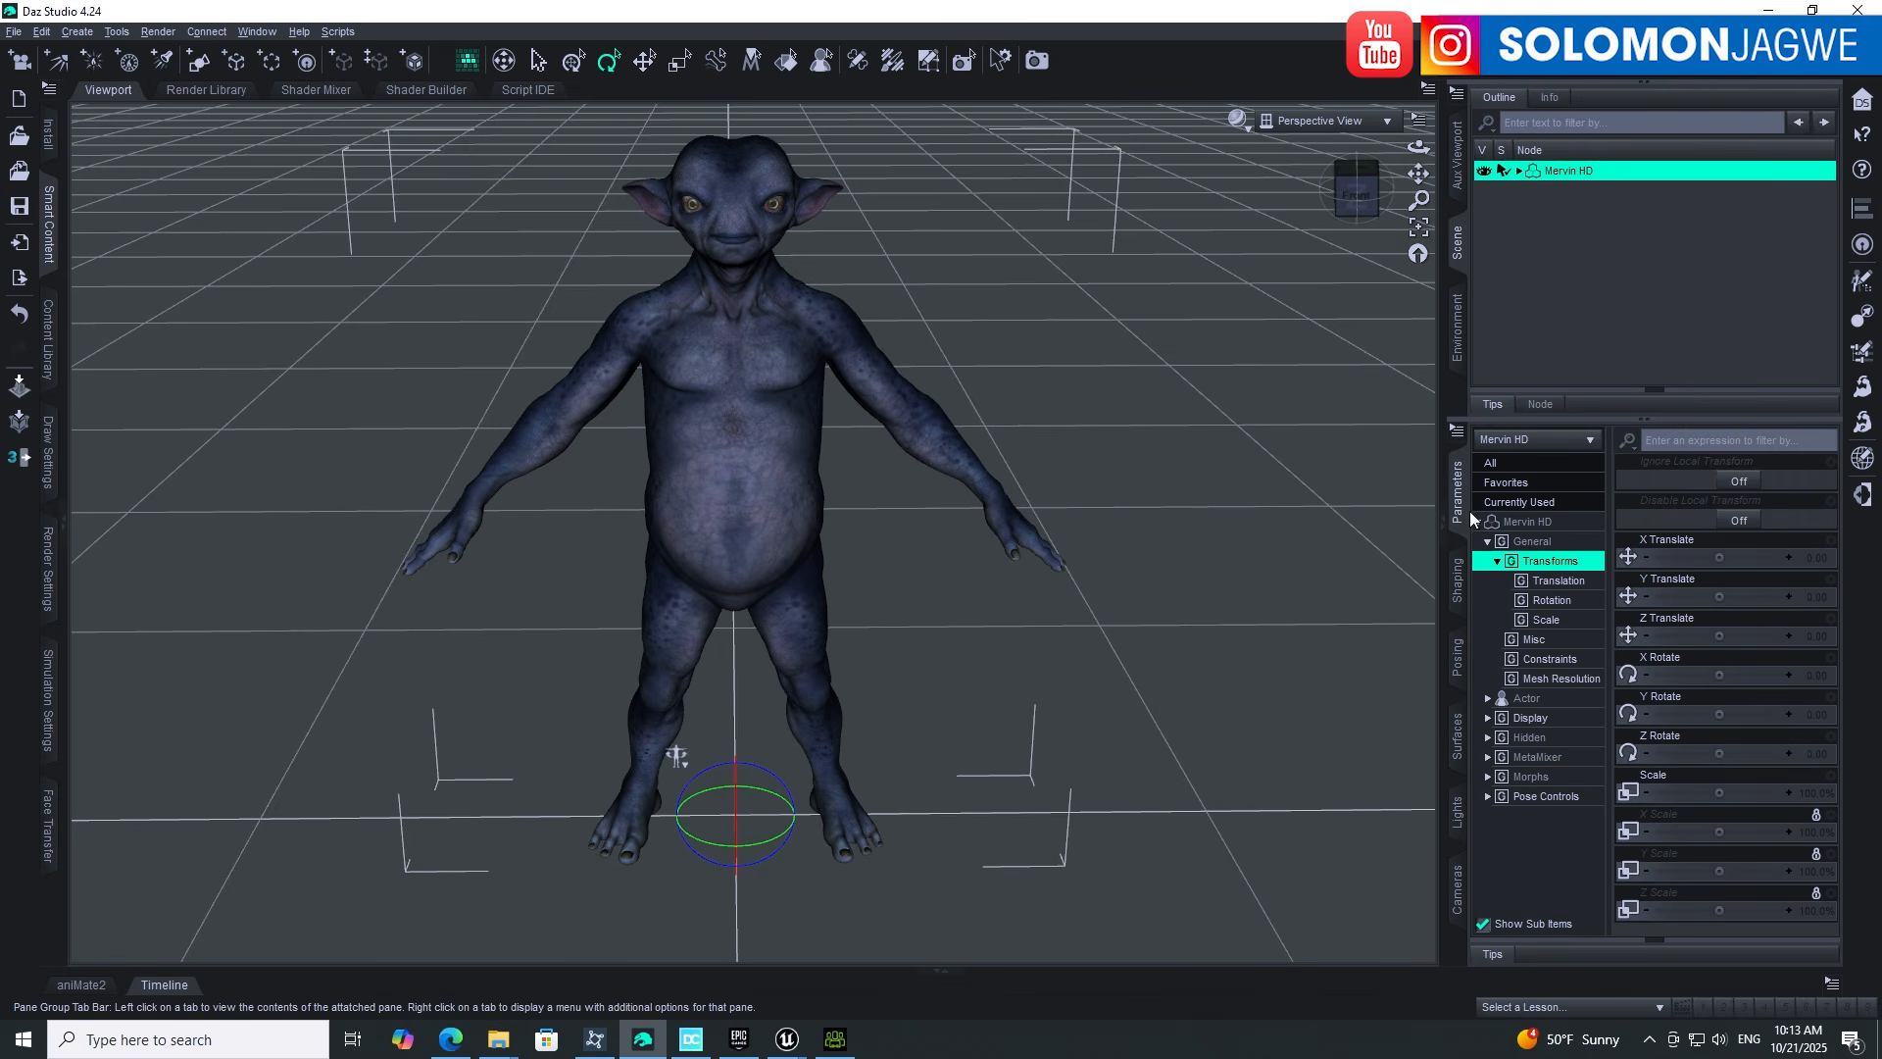
left_click(1557, 678)
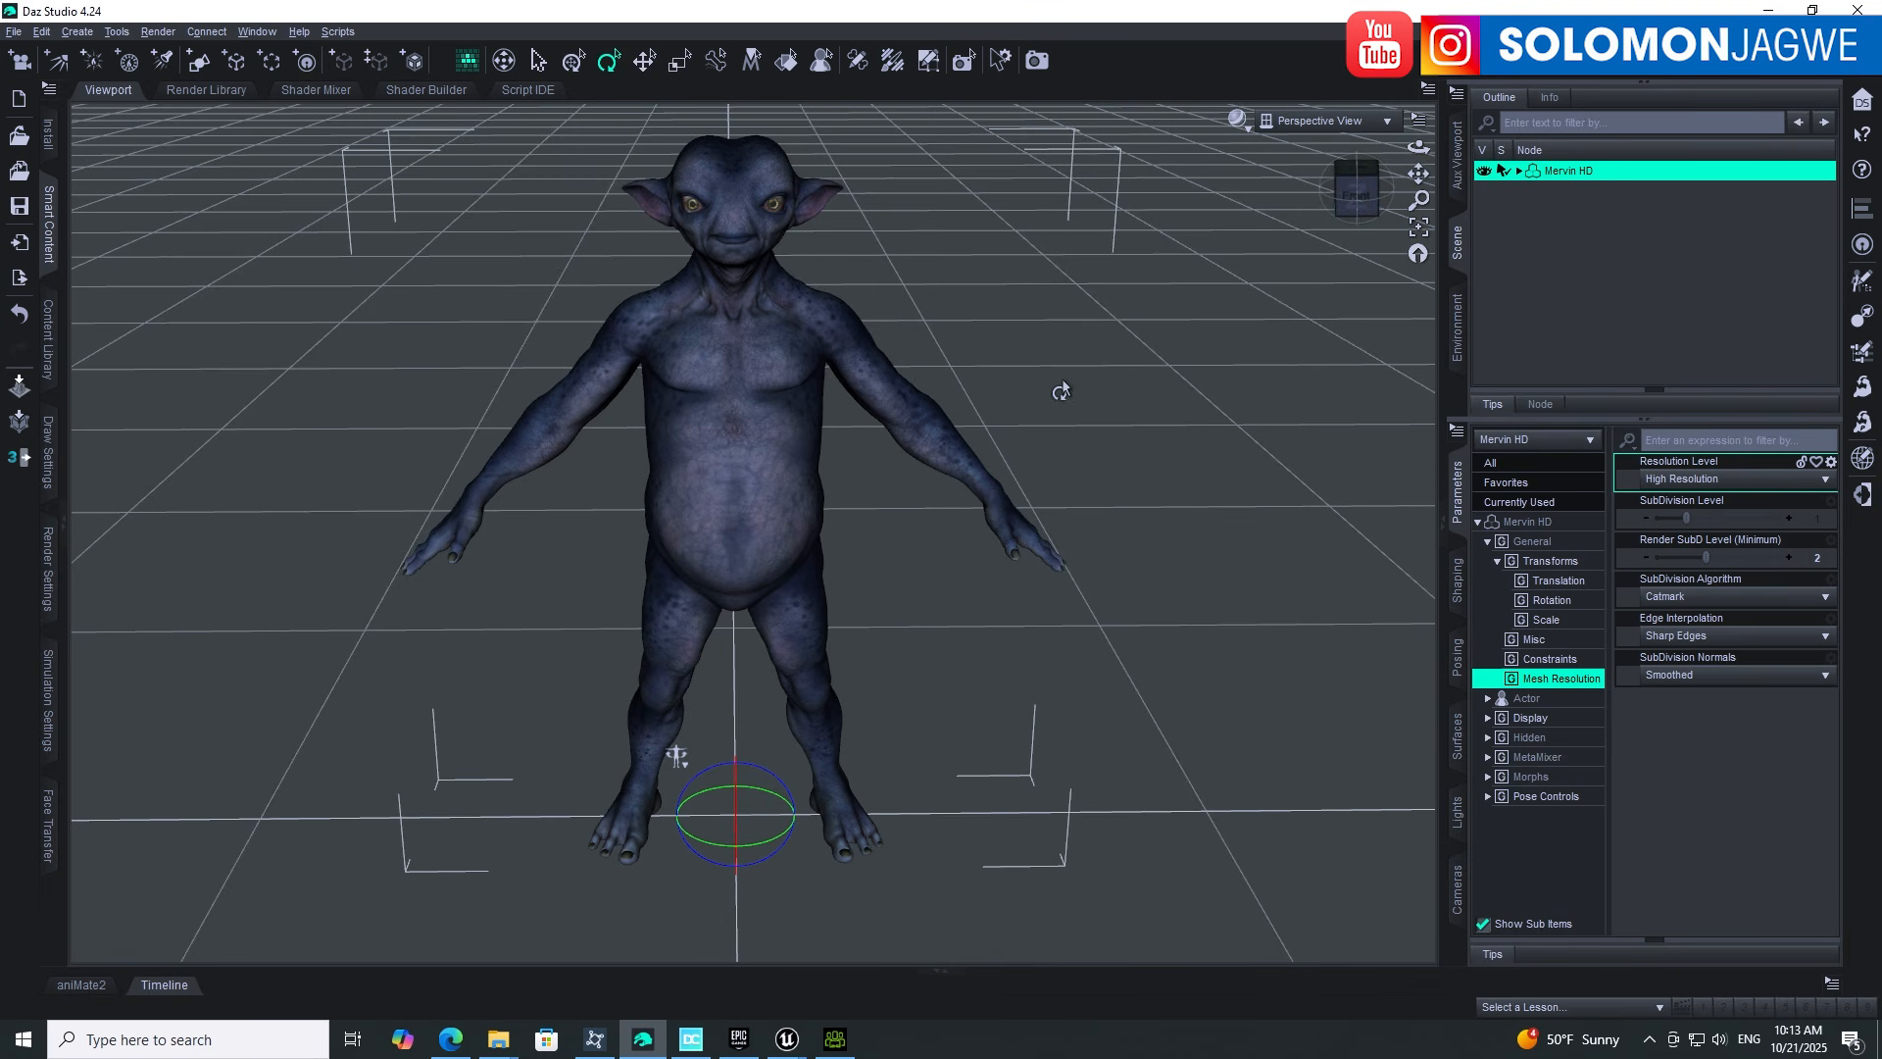
left_click(1563, 221)
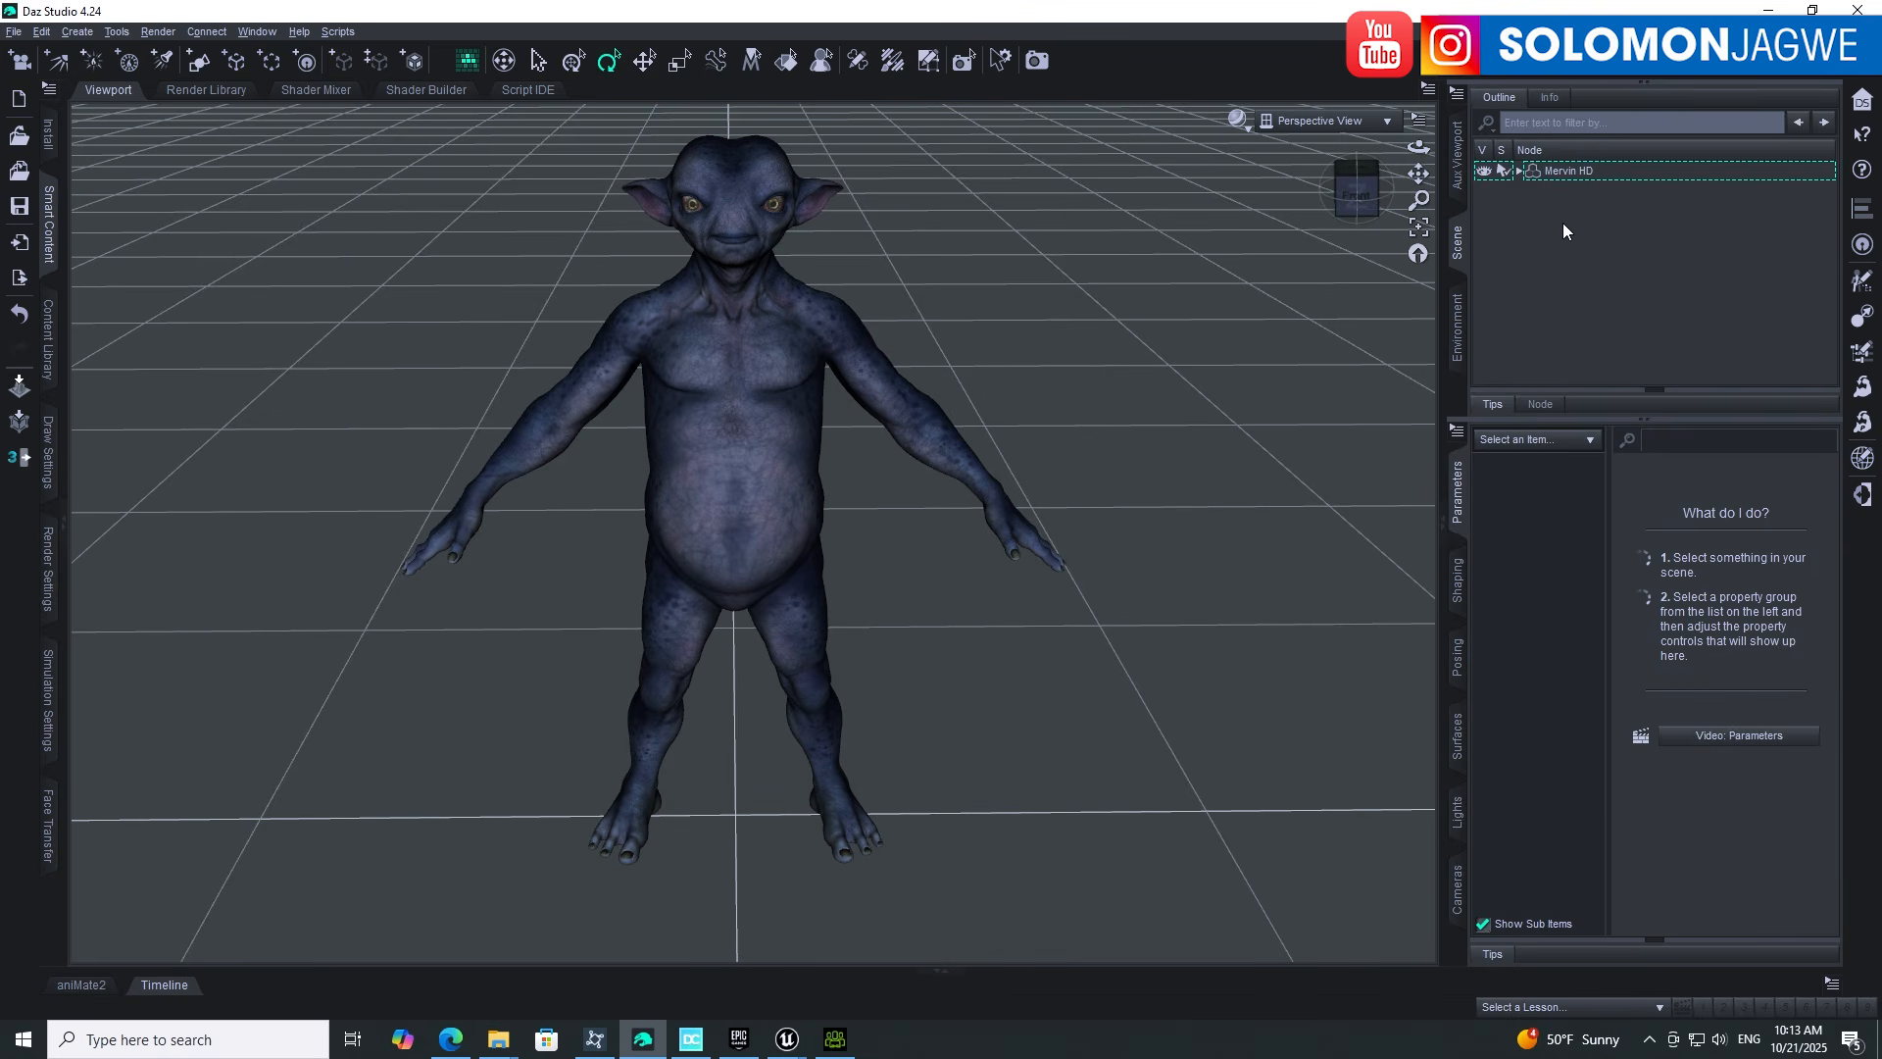
left_click(1565, 172)
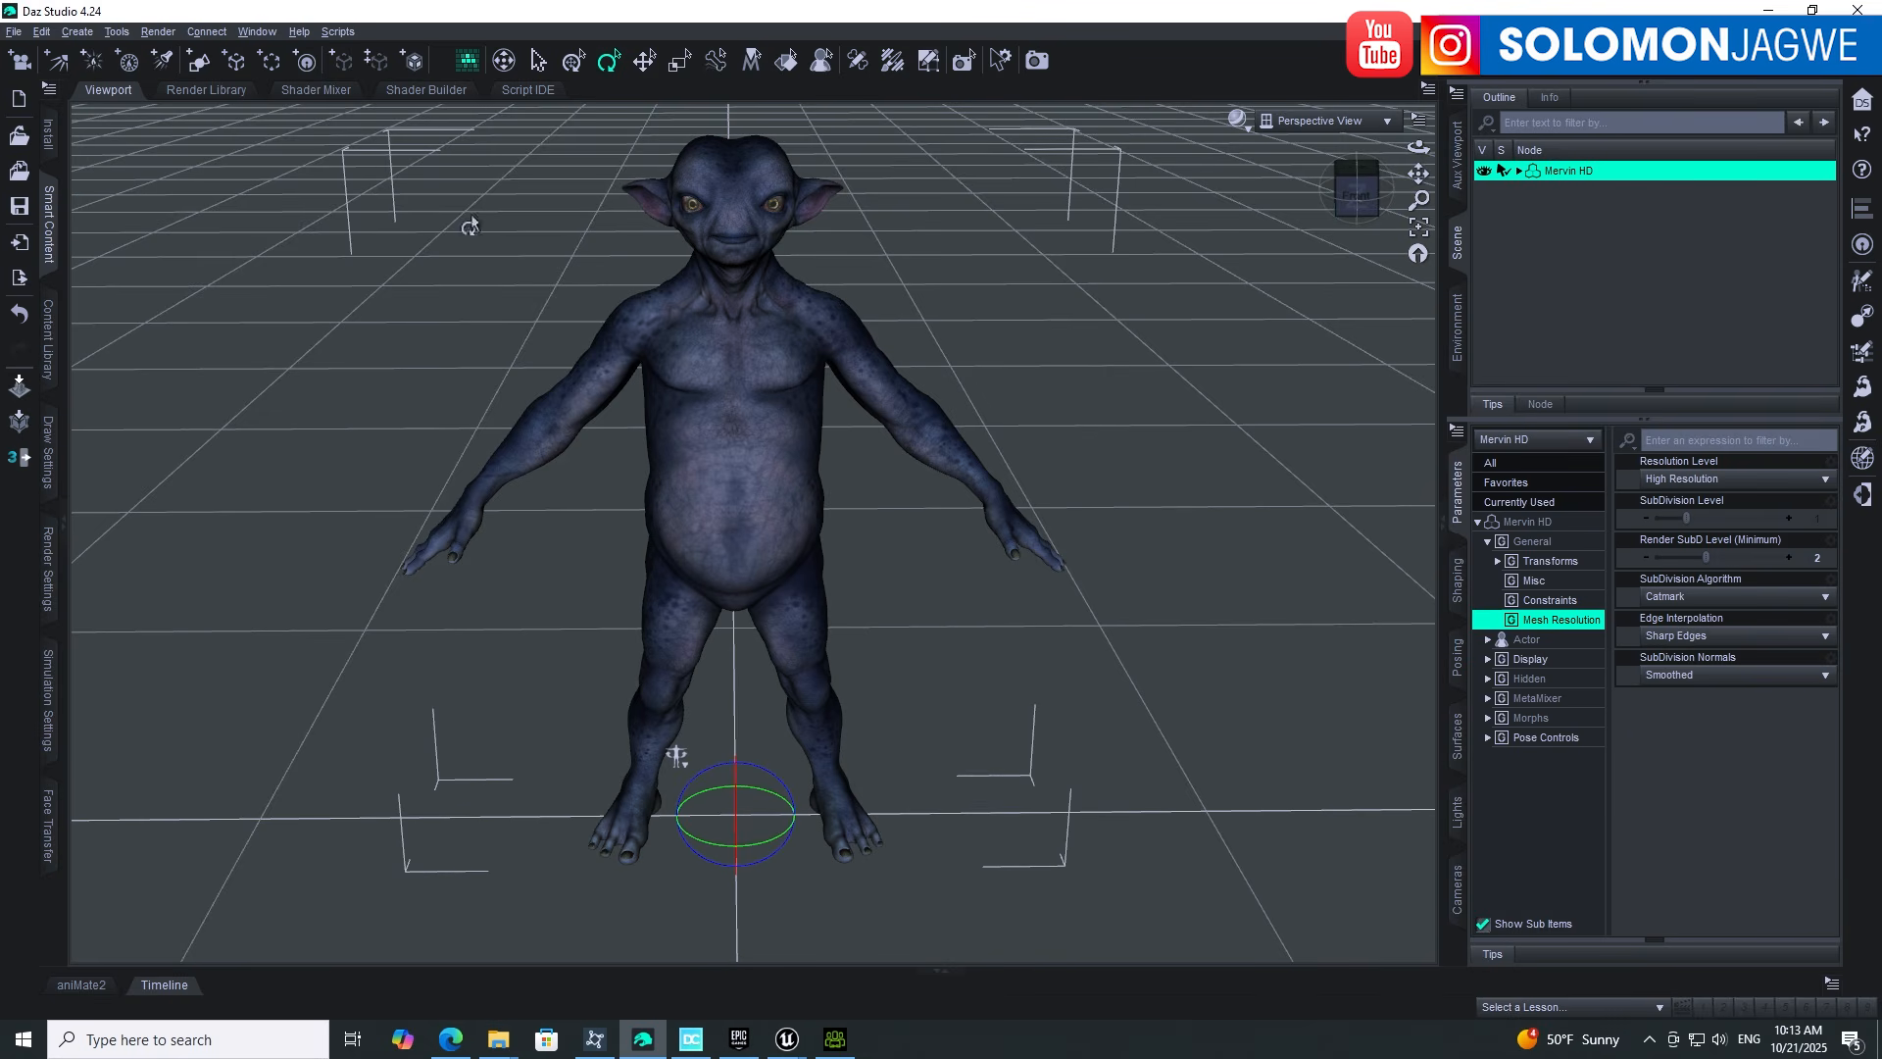
Step: Export the figure as FBX file Mervin2_01 into a new M2 folder under Creatures
left_click(13, 31)
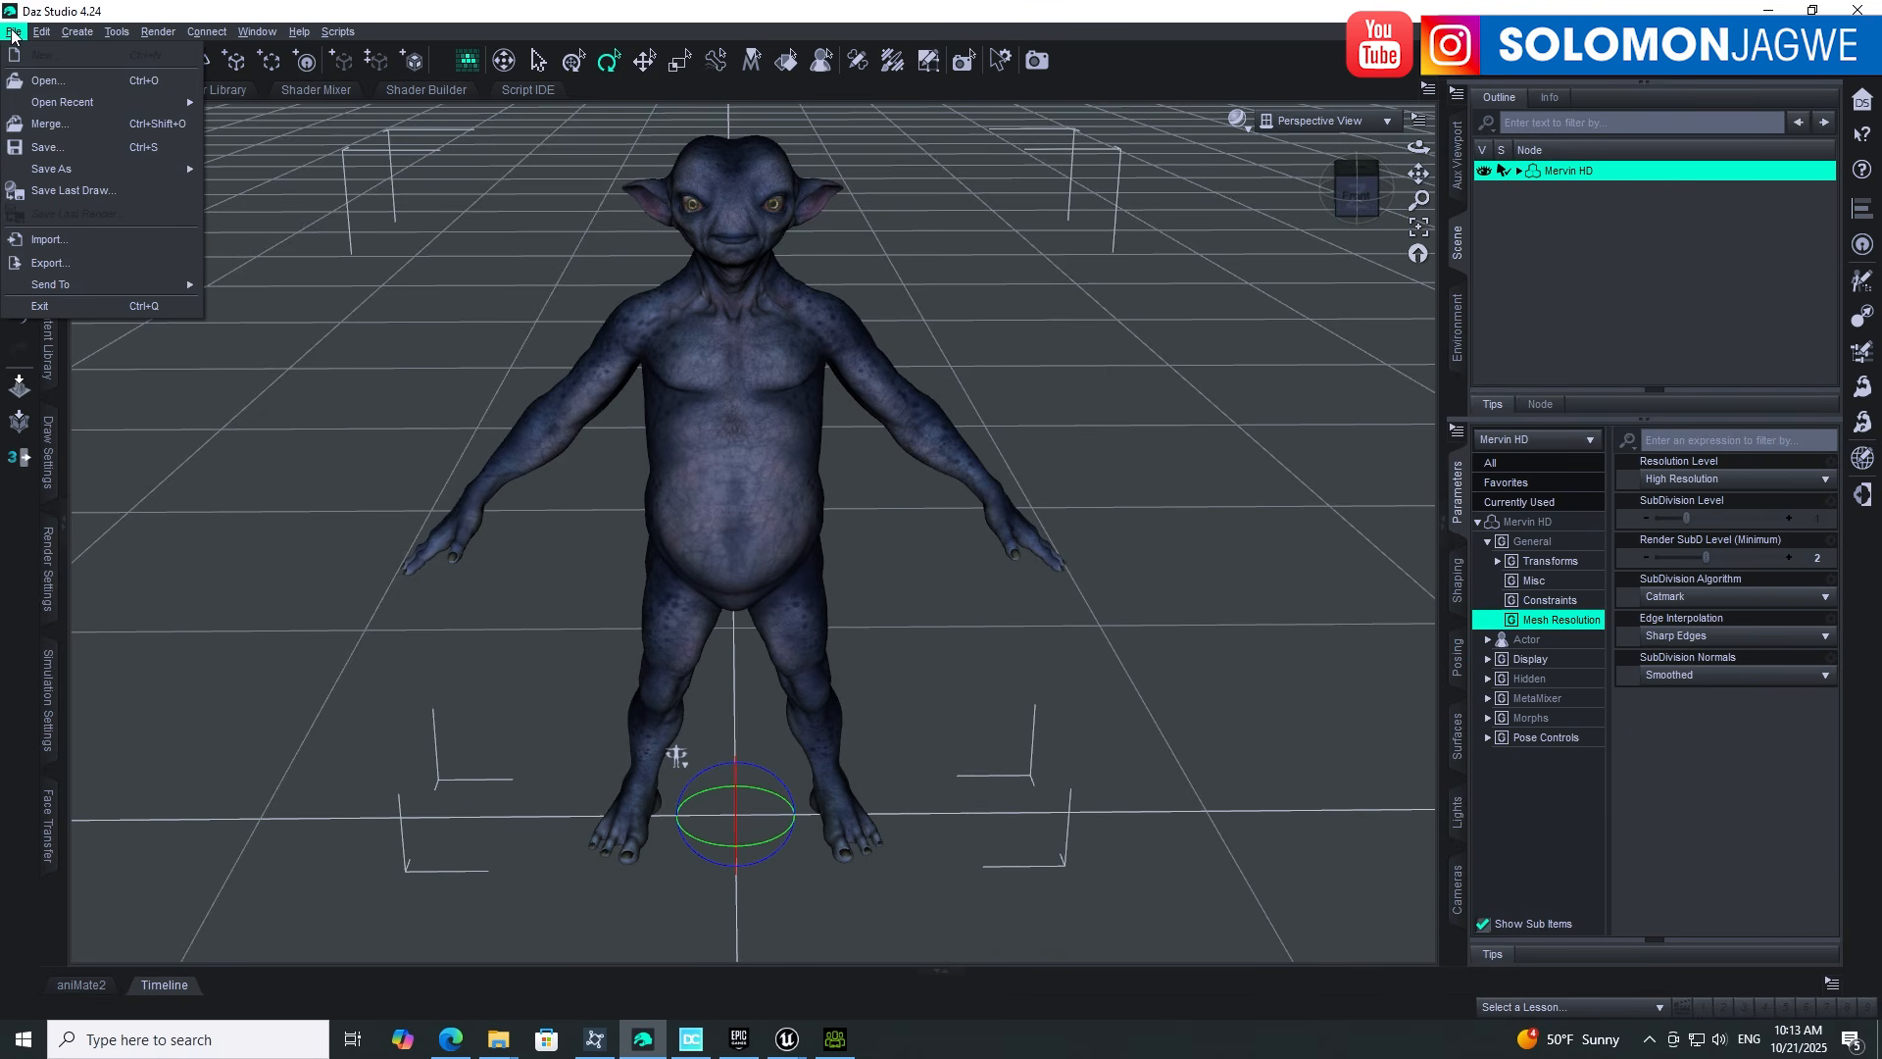
left_click(48, 262)
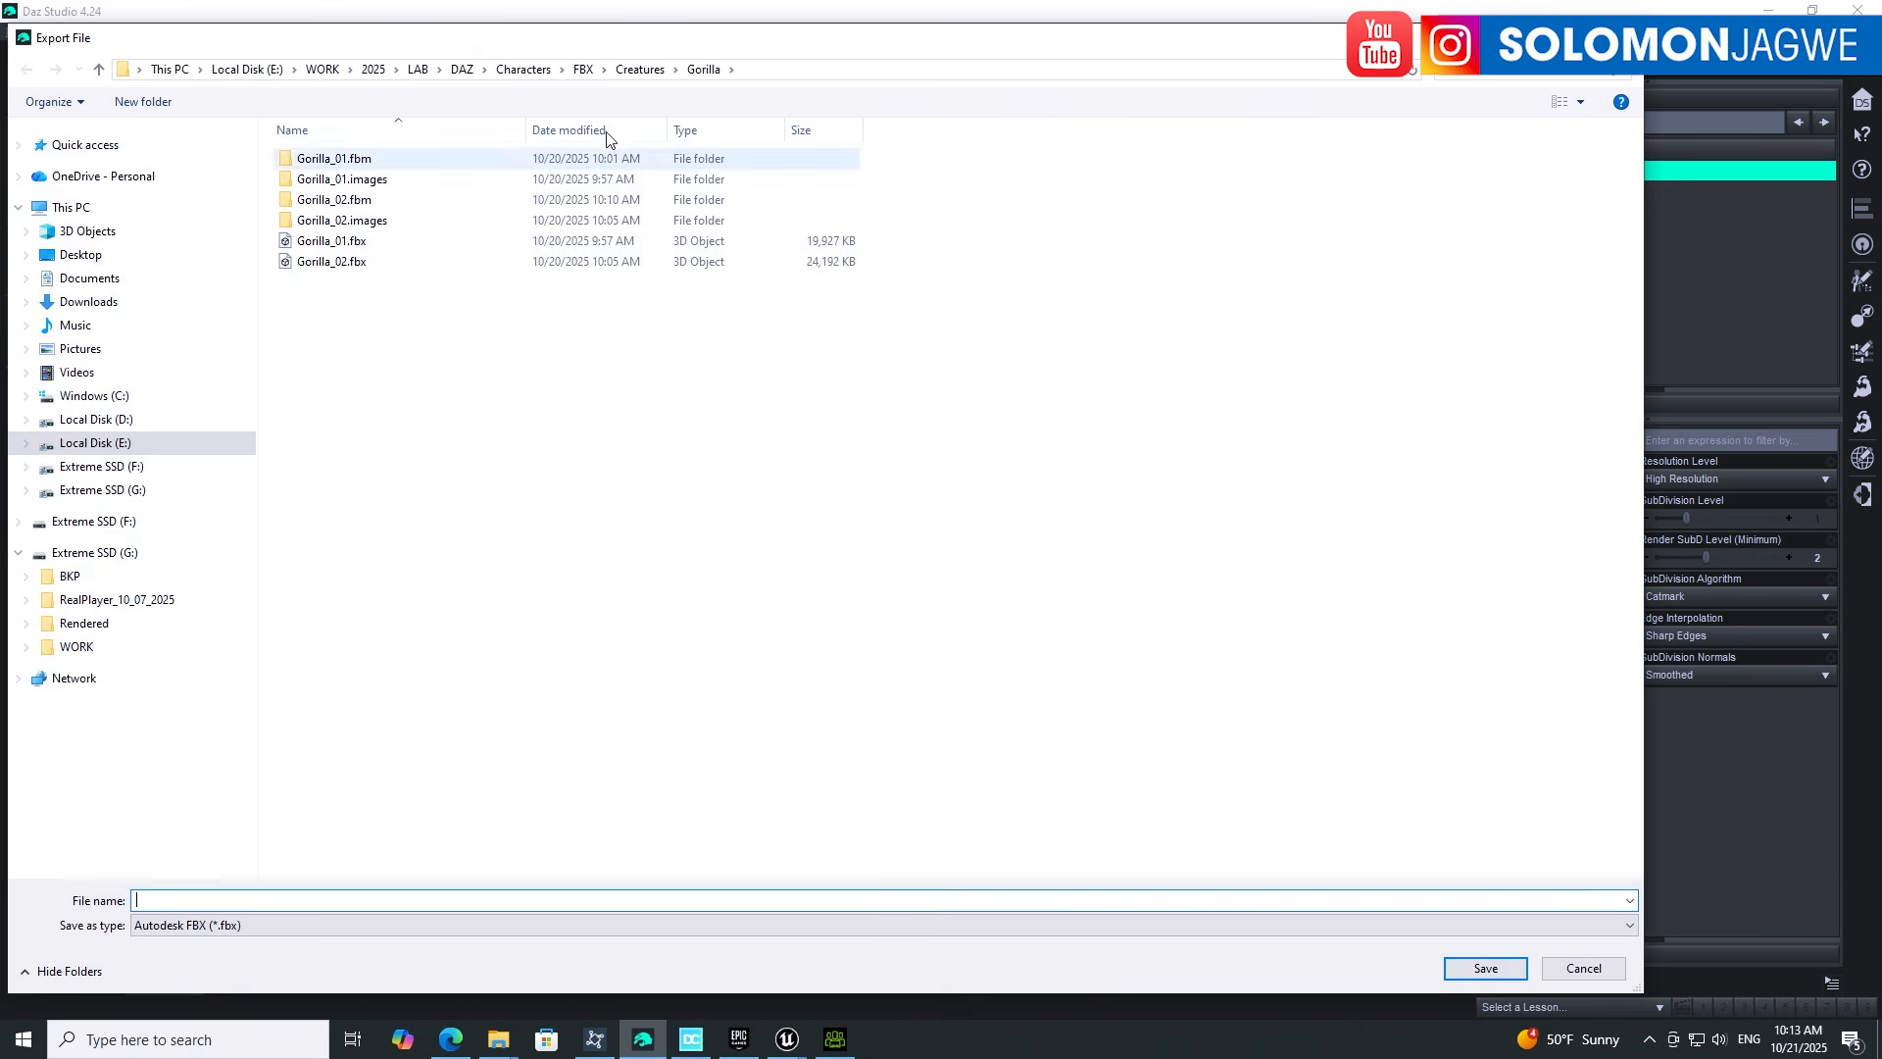
left_click(633, 71)
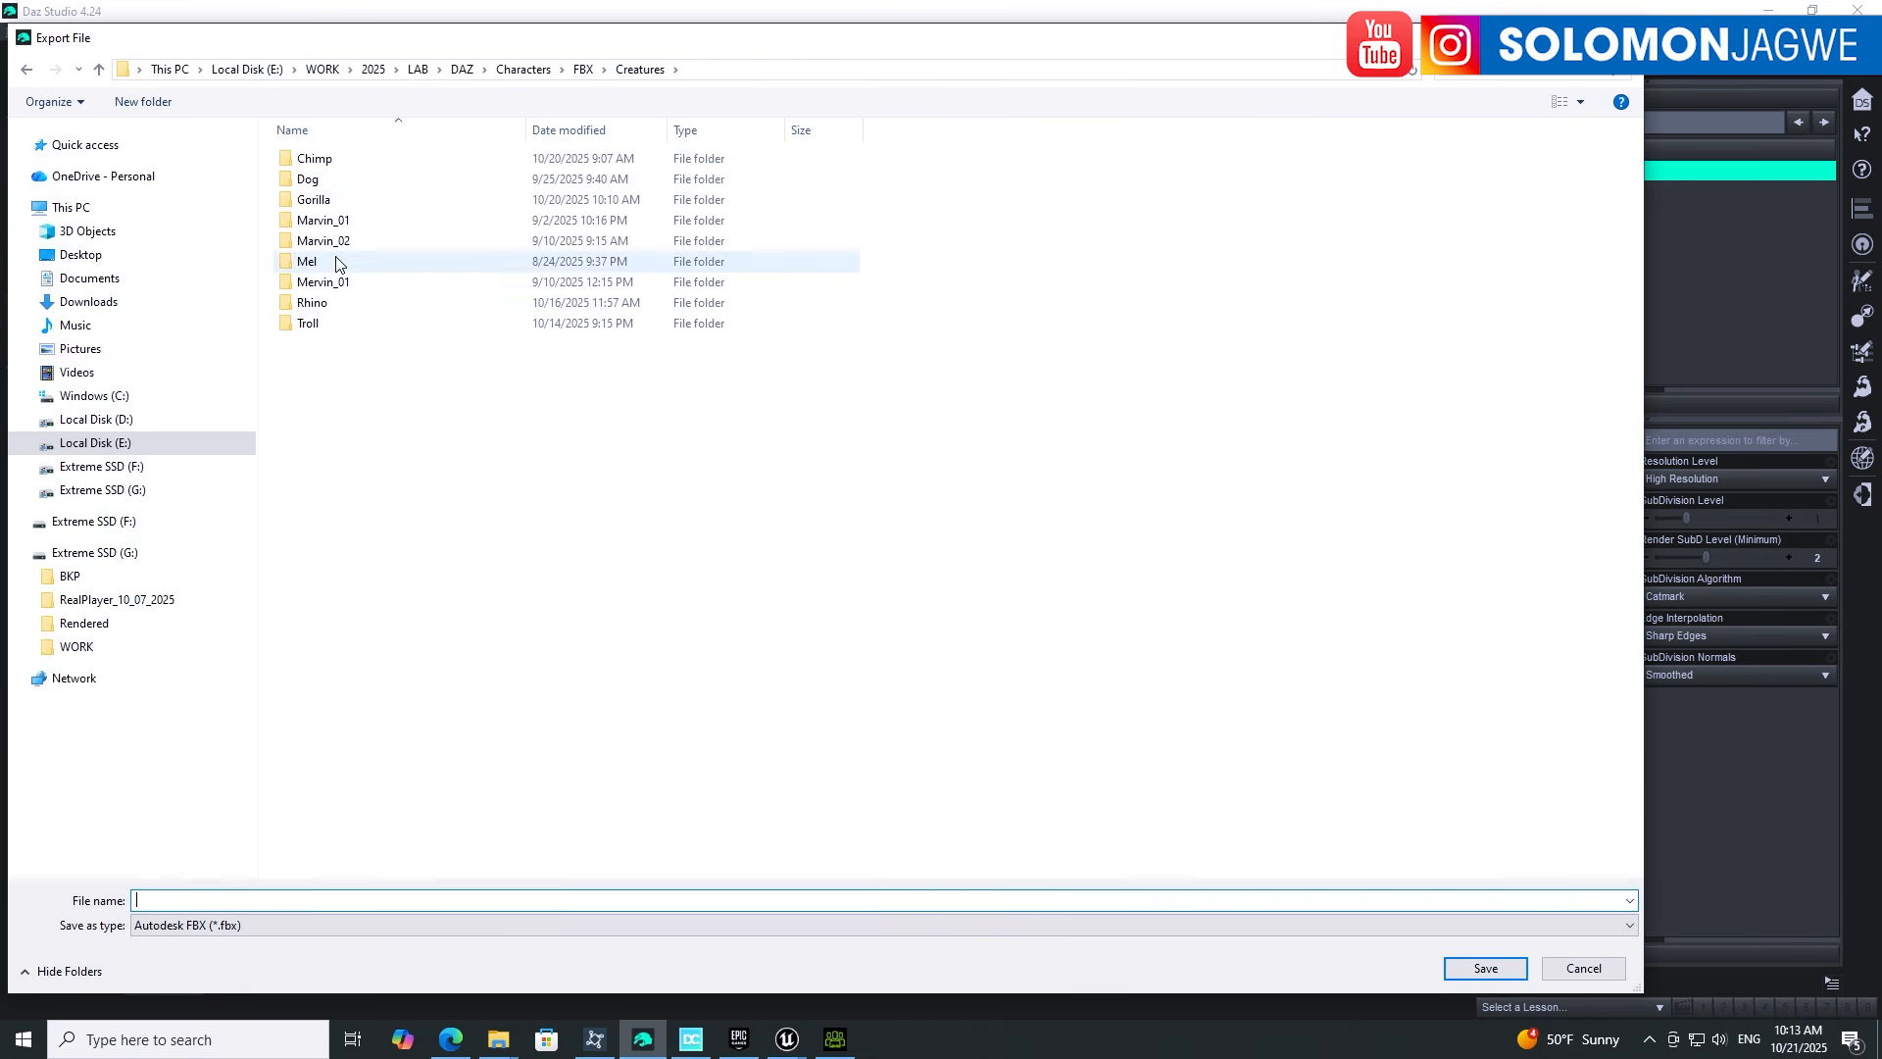
left_click(143, 101)
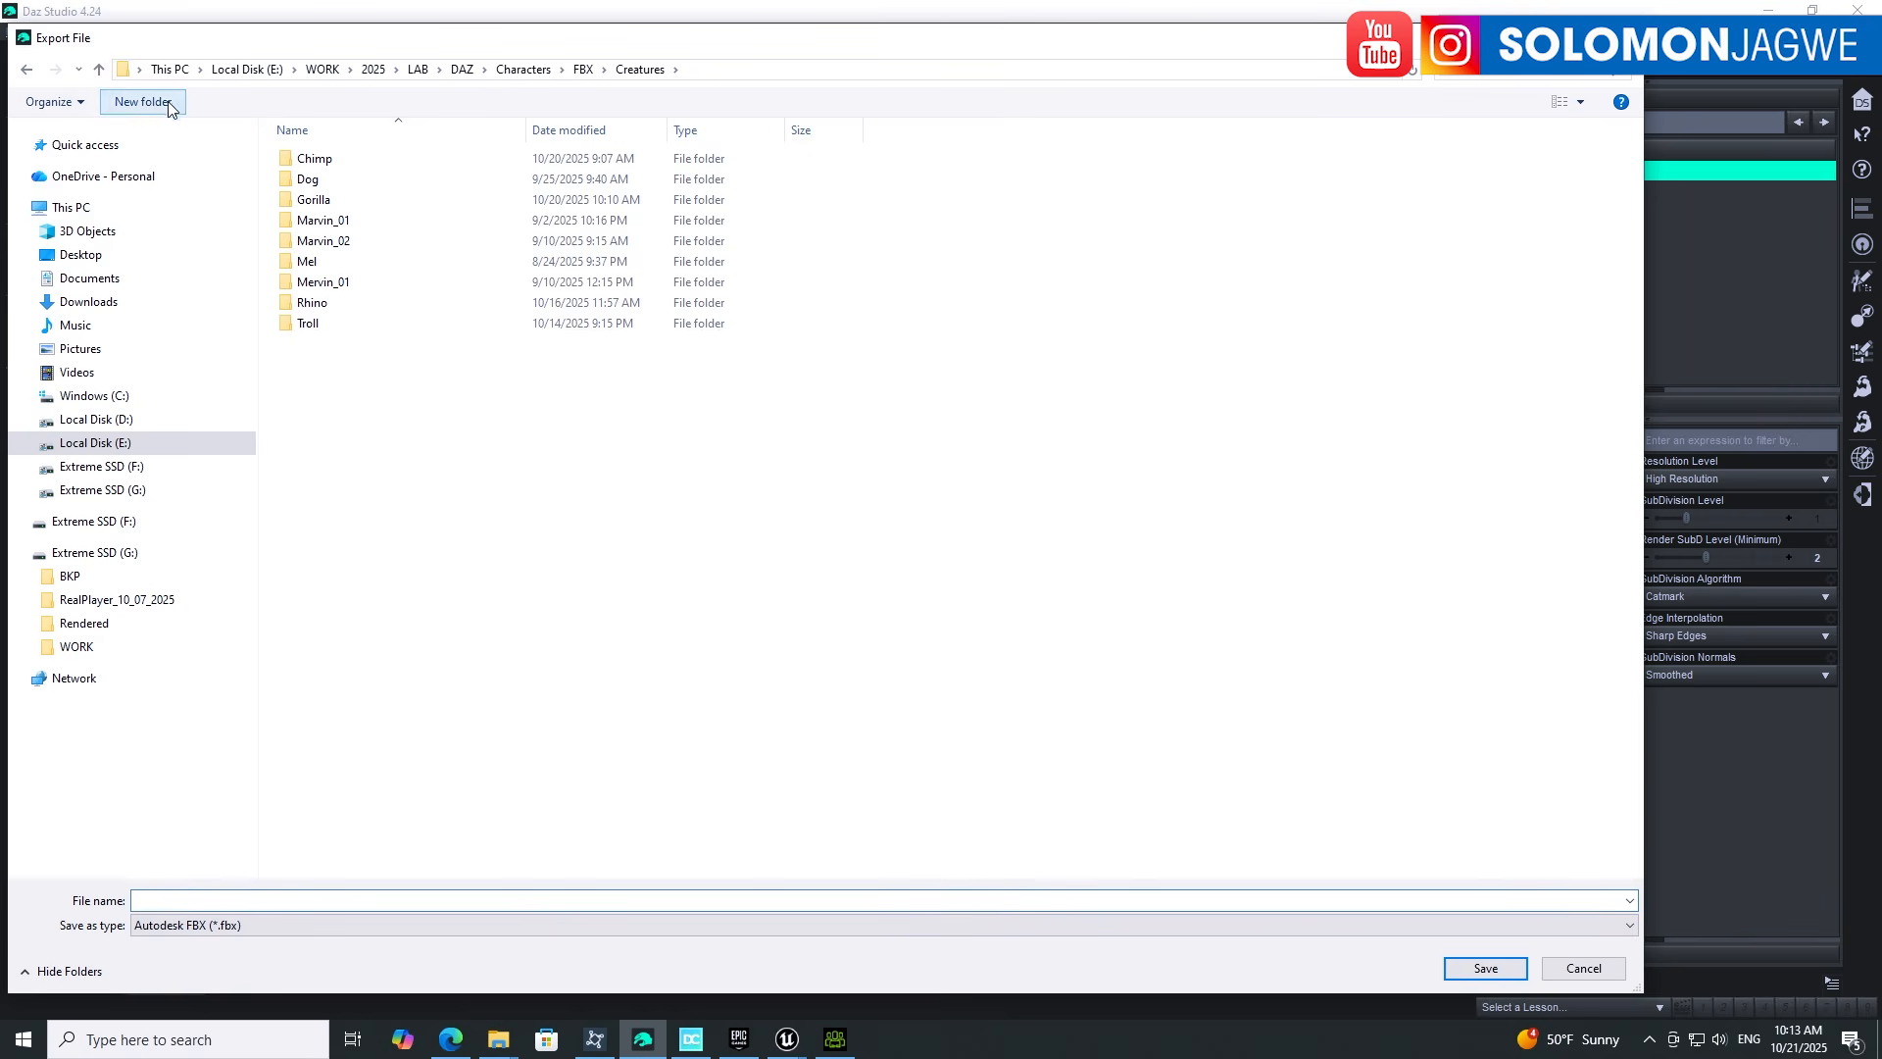
type("M2")
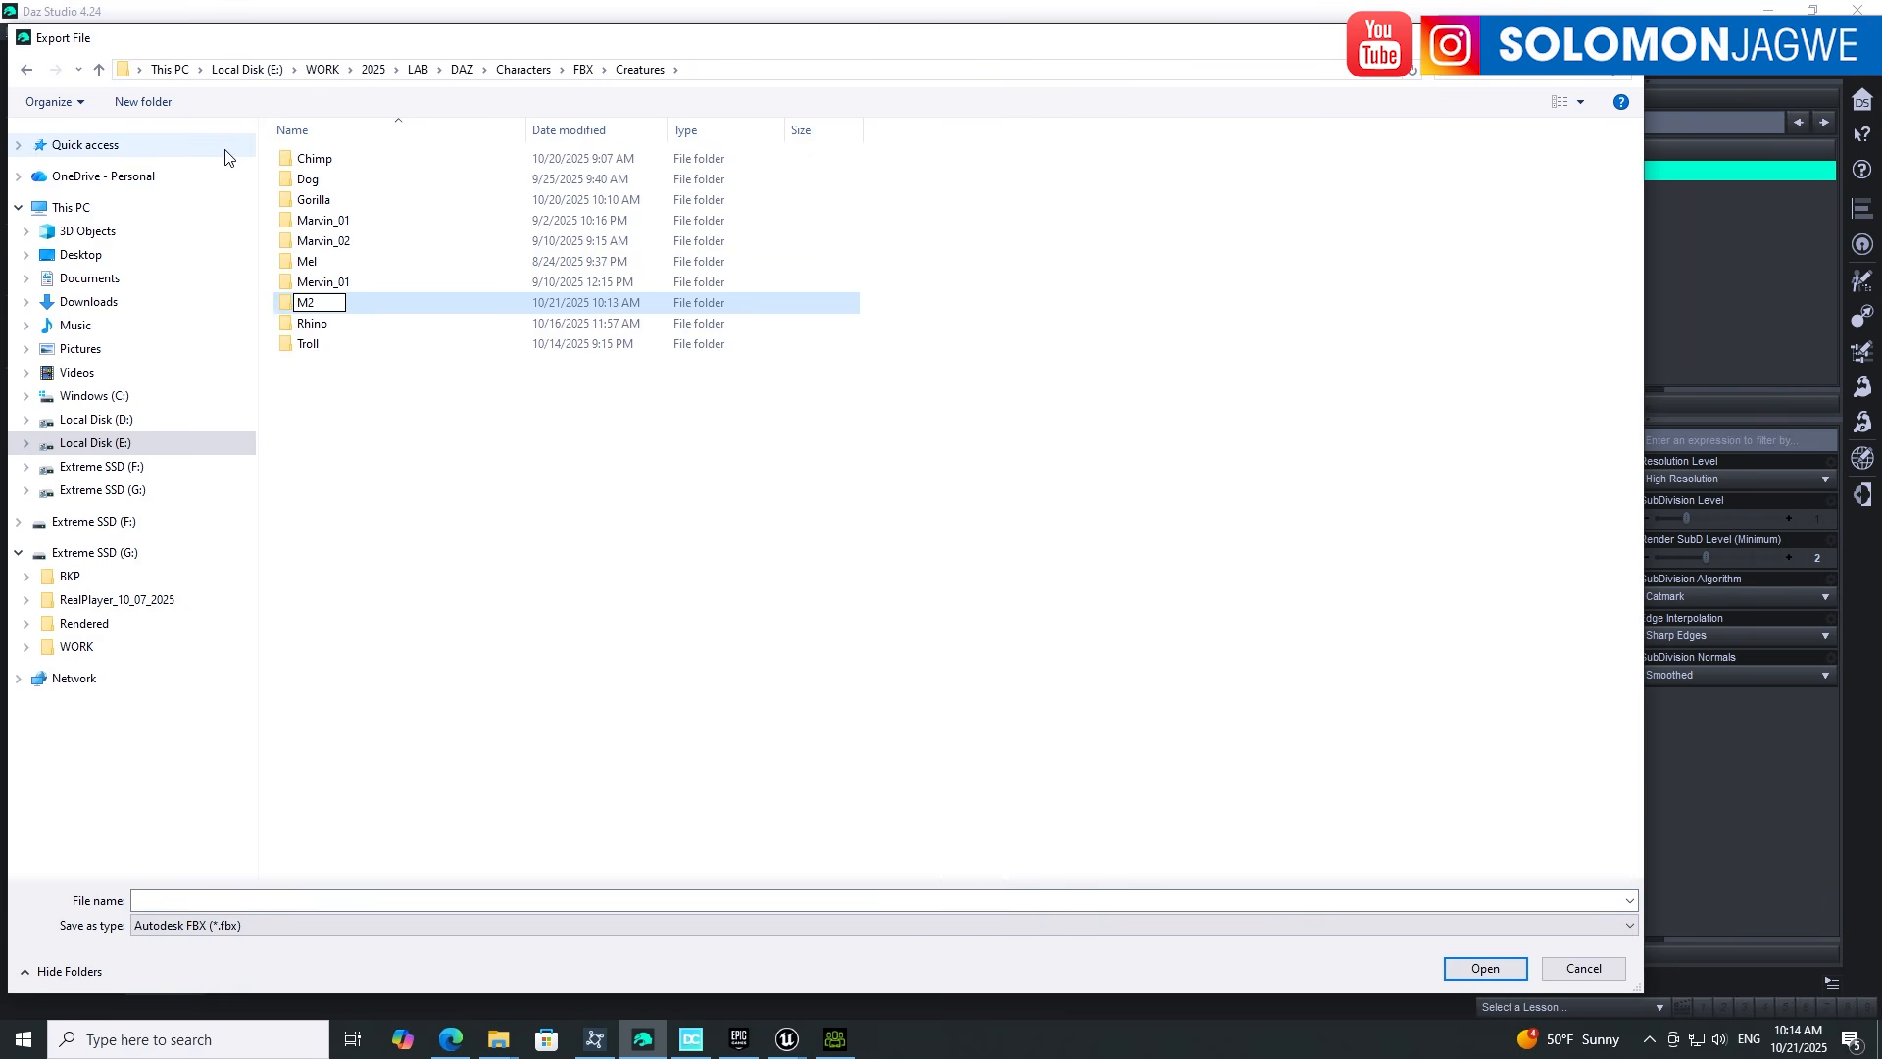
key("Return")
key("Return")
left_click(177, 904)
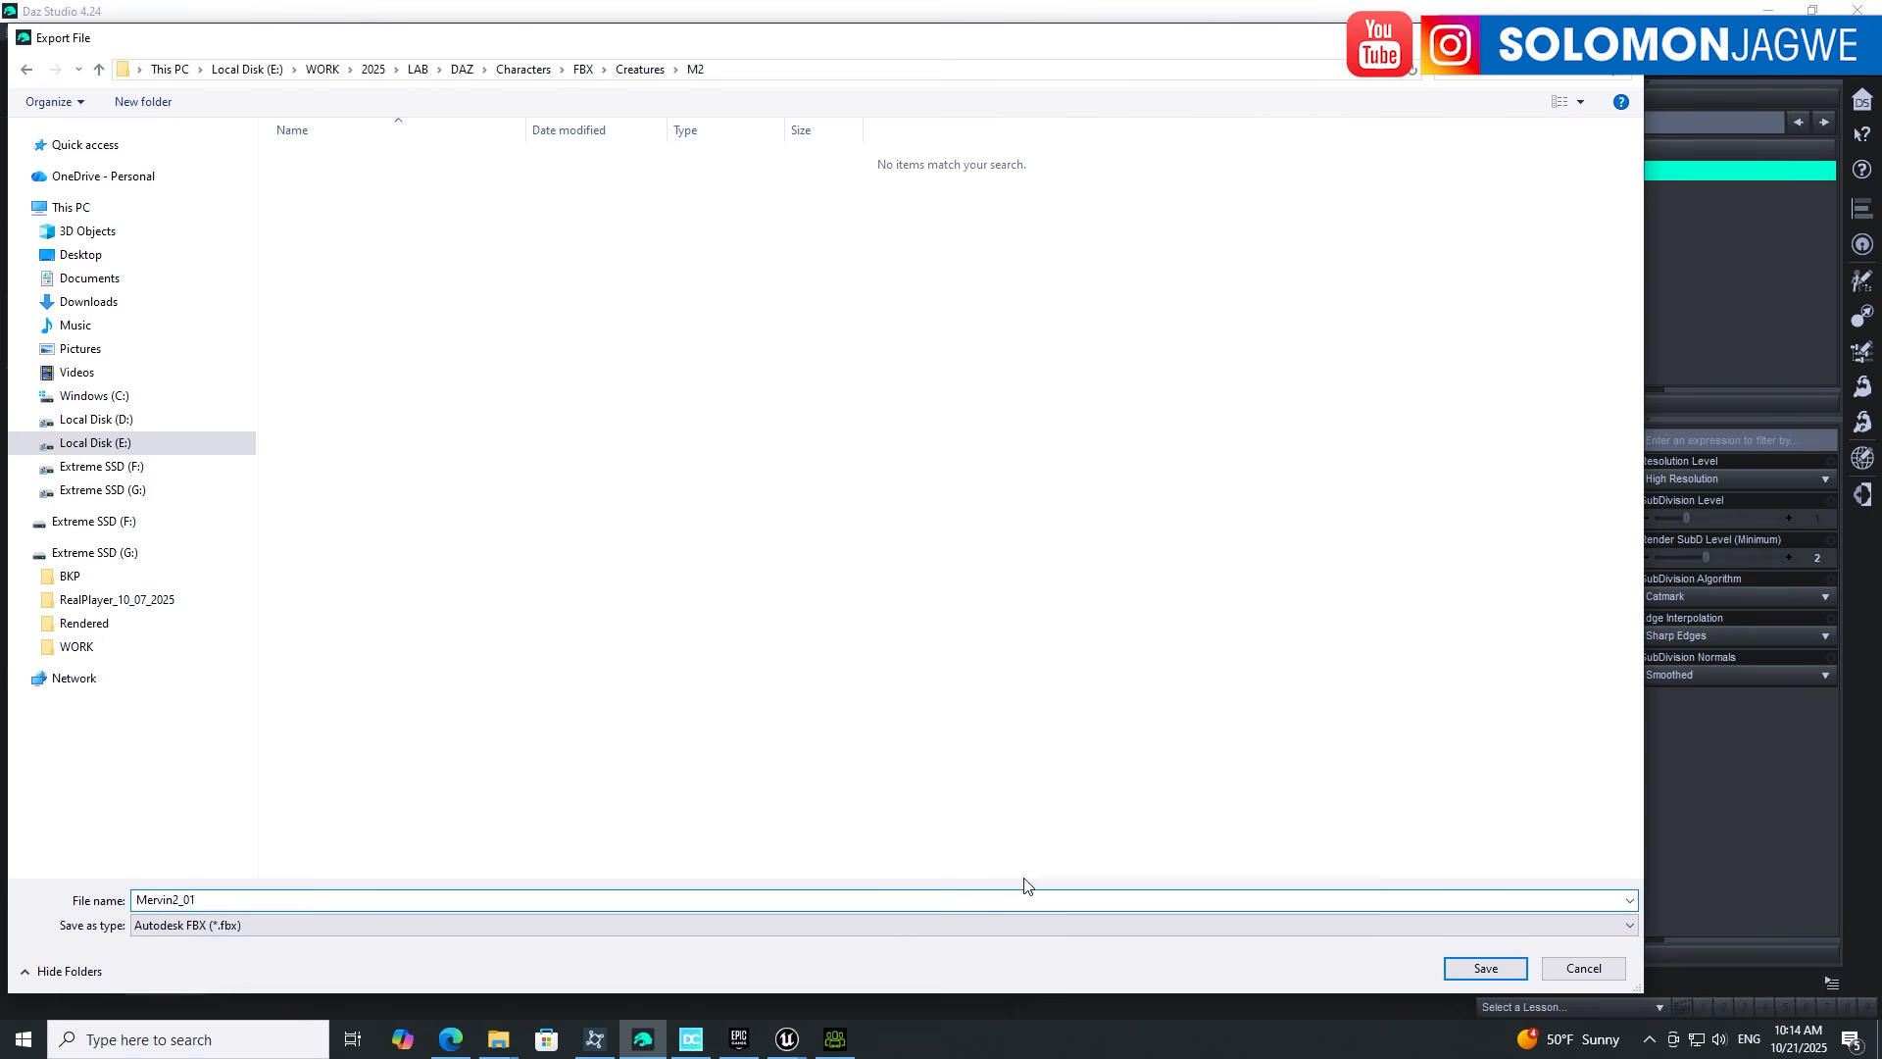
left_click(1485, 968)
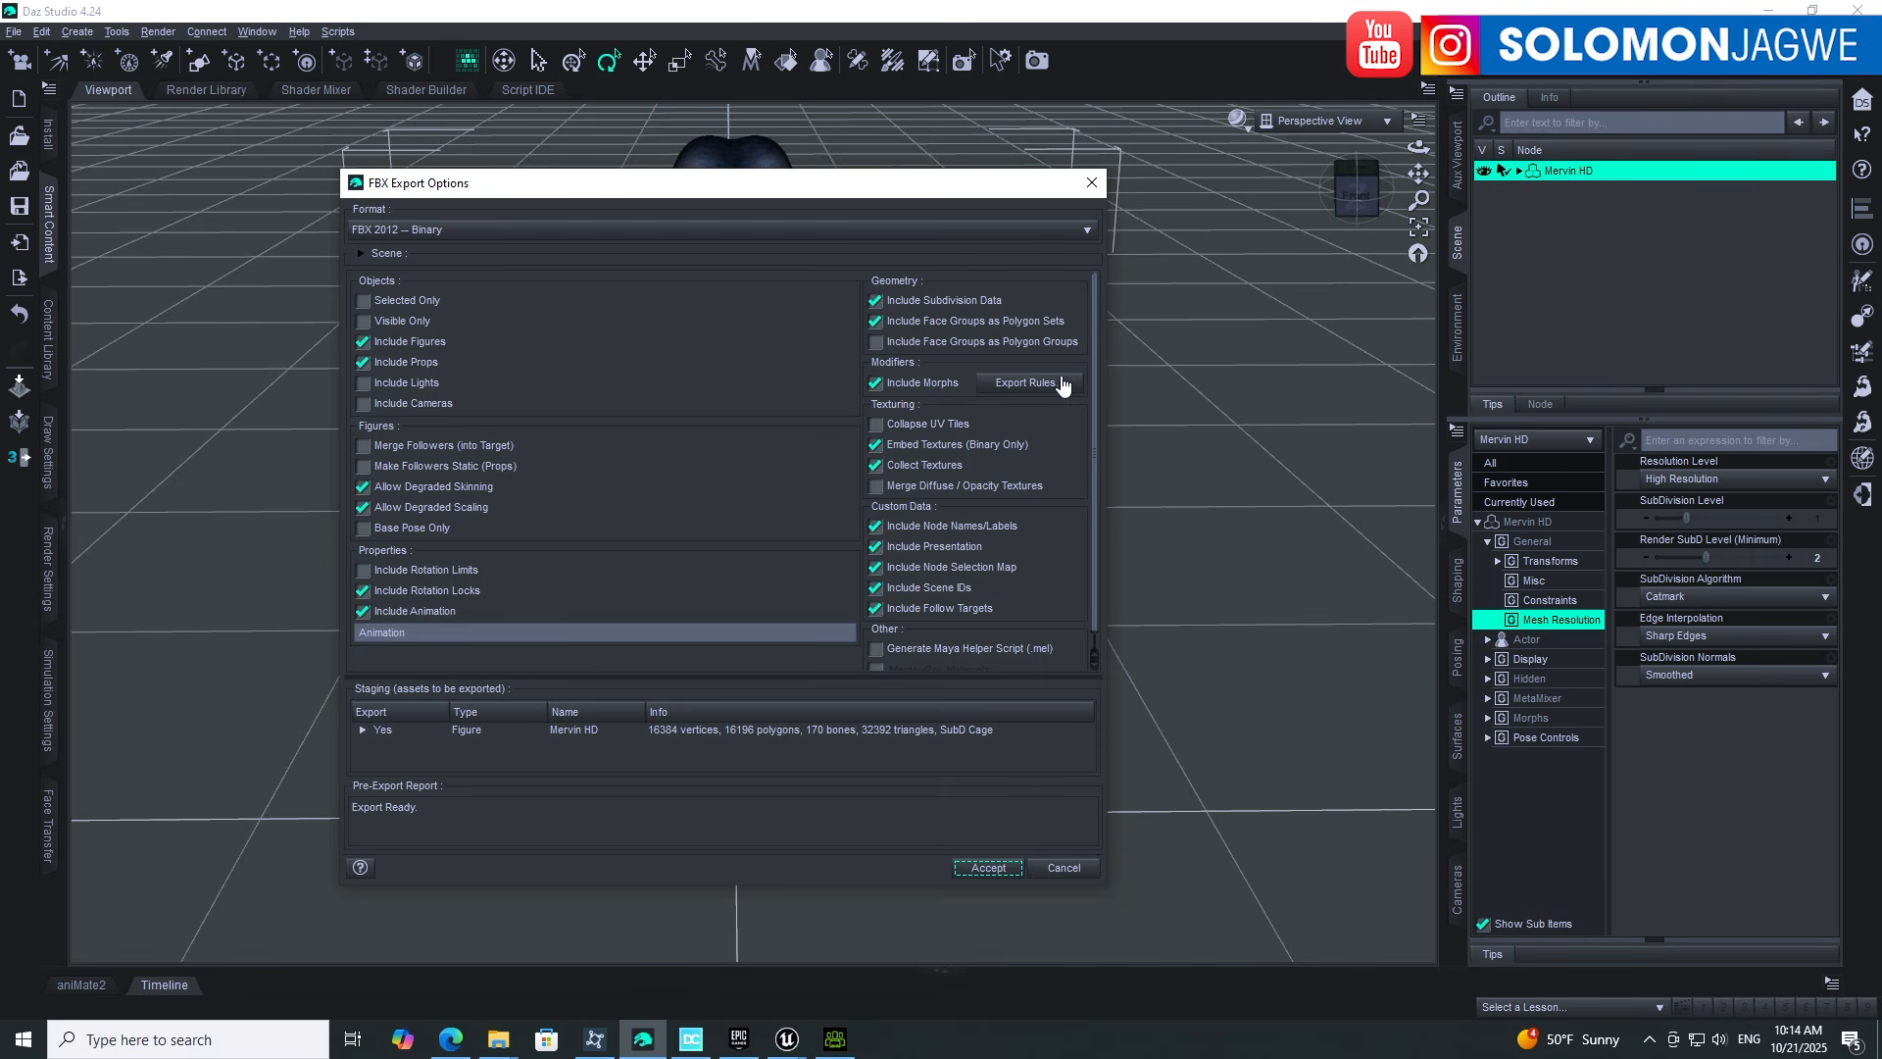
Step: Accept the FBX export options so Mervin HD is written out as Mervin2_01.fbx
mouse_move(1096, 407)
left_mouse_down()
mouse_move(1099, 457)
mouse_move(1097, 406)
left_mouse_up()
left_click(988, 868)
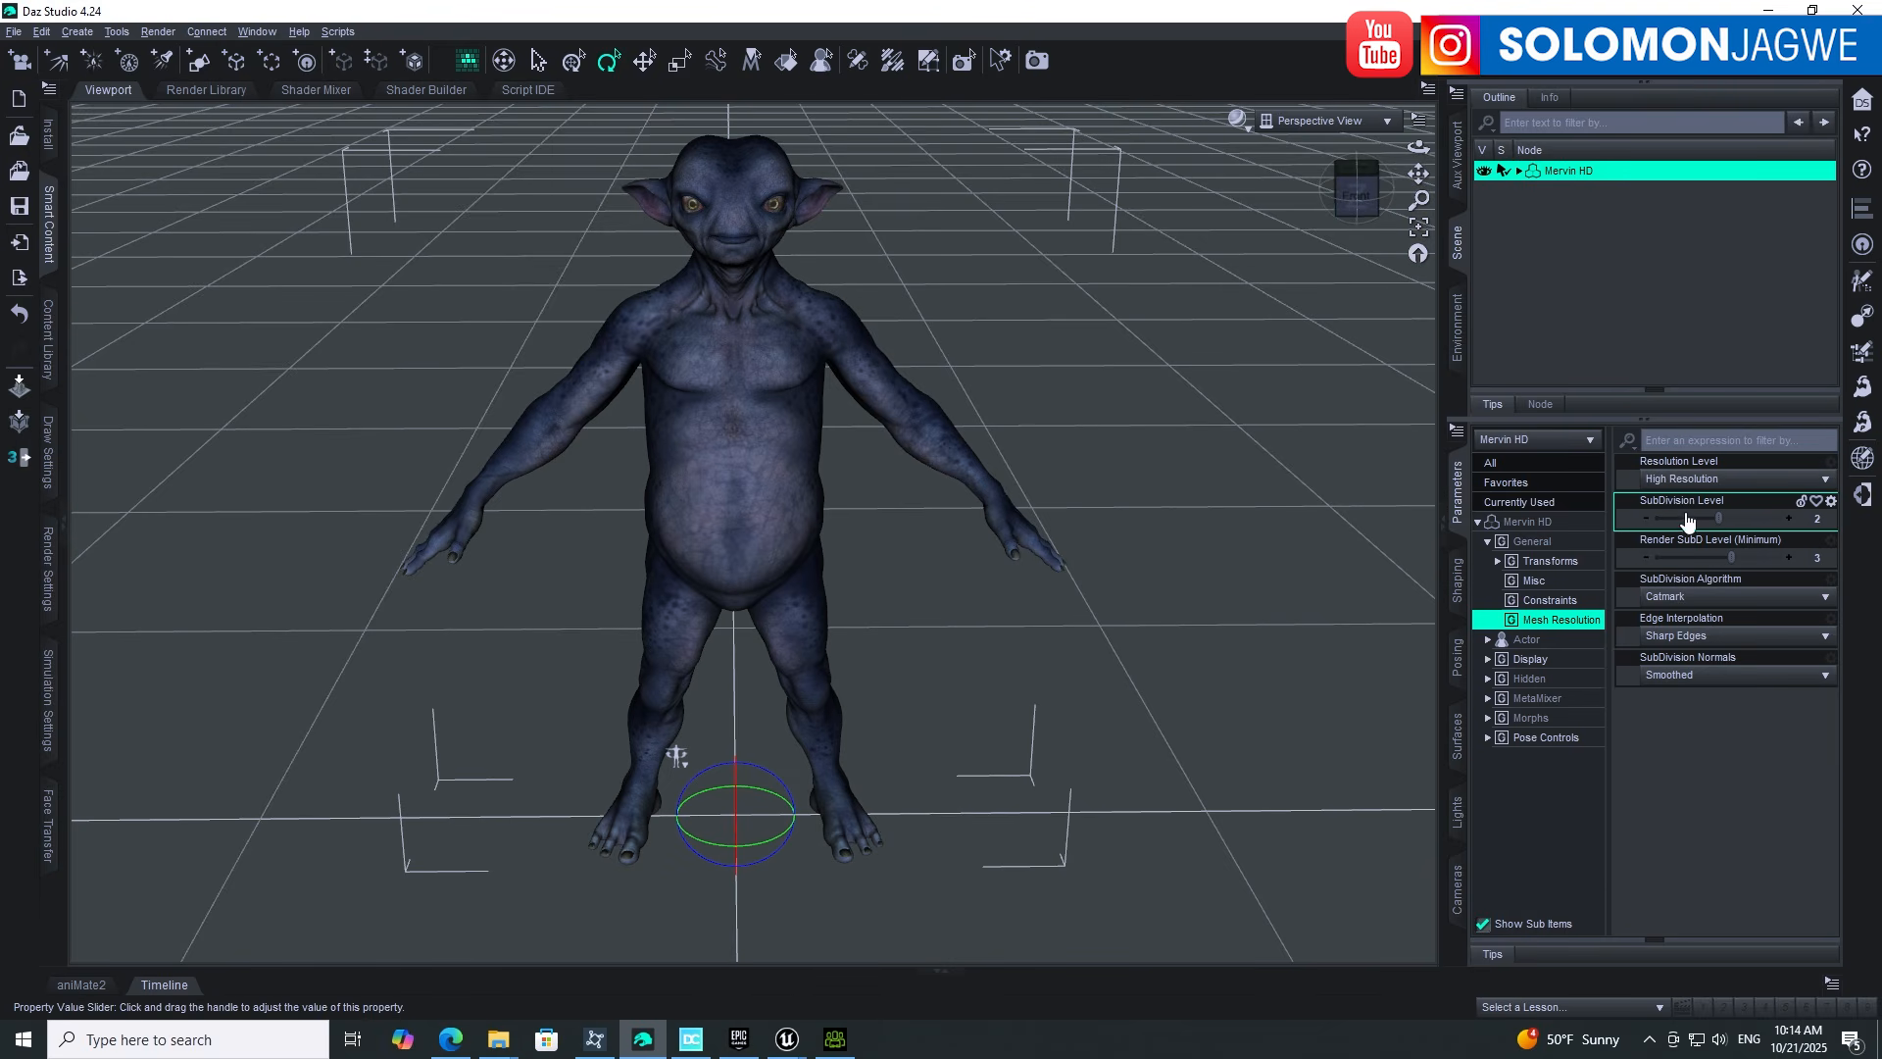
Step: Export Mervin HD again as Wavefront OBJ Mervin2_01.obj and accept the OBJ export options
left_click(16, 32)
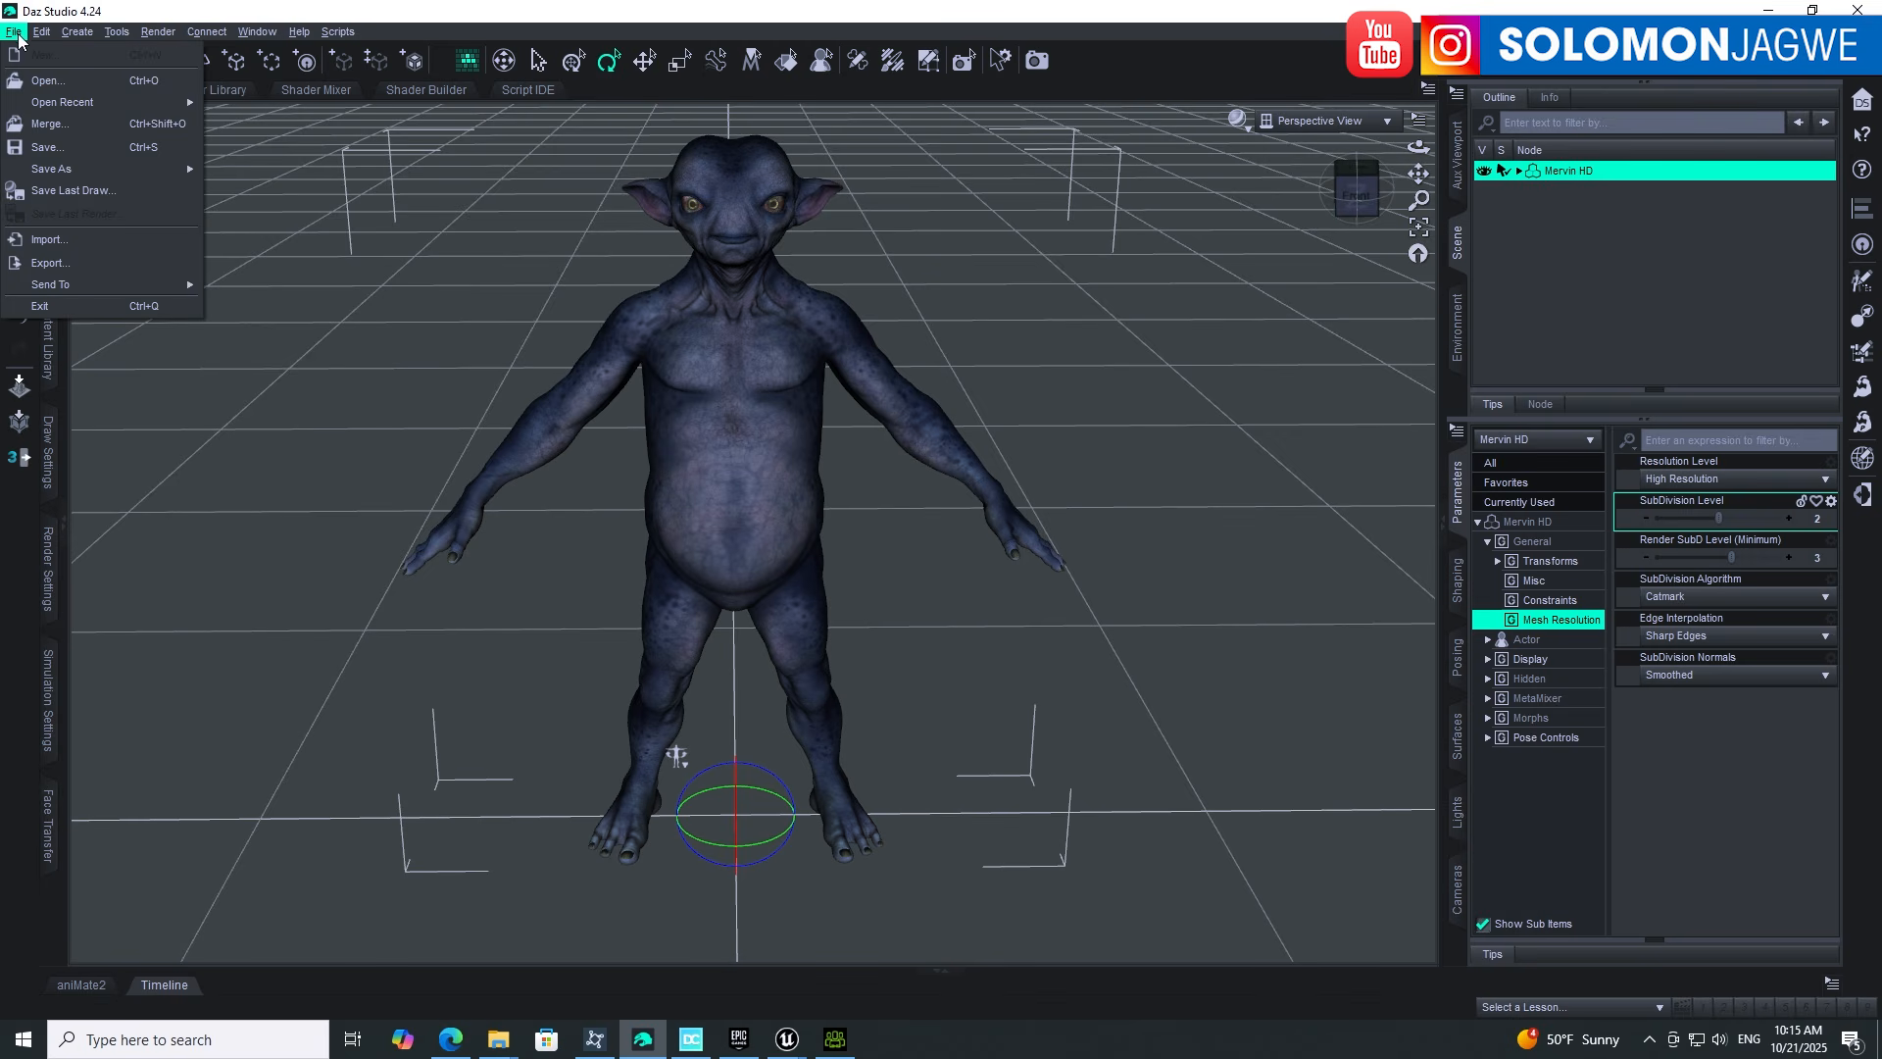
left_click(50, 262)
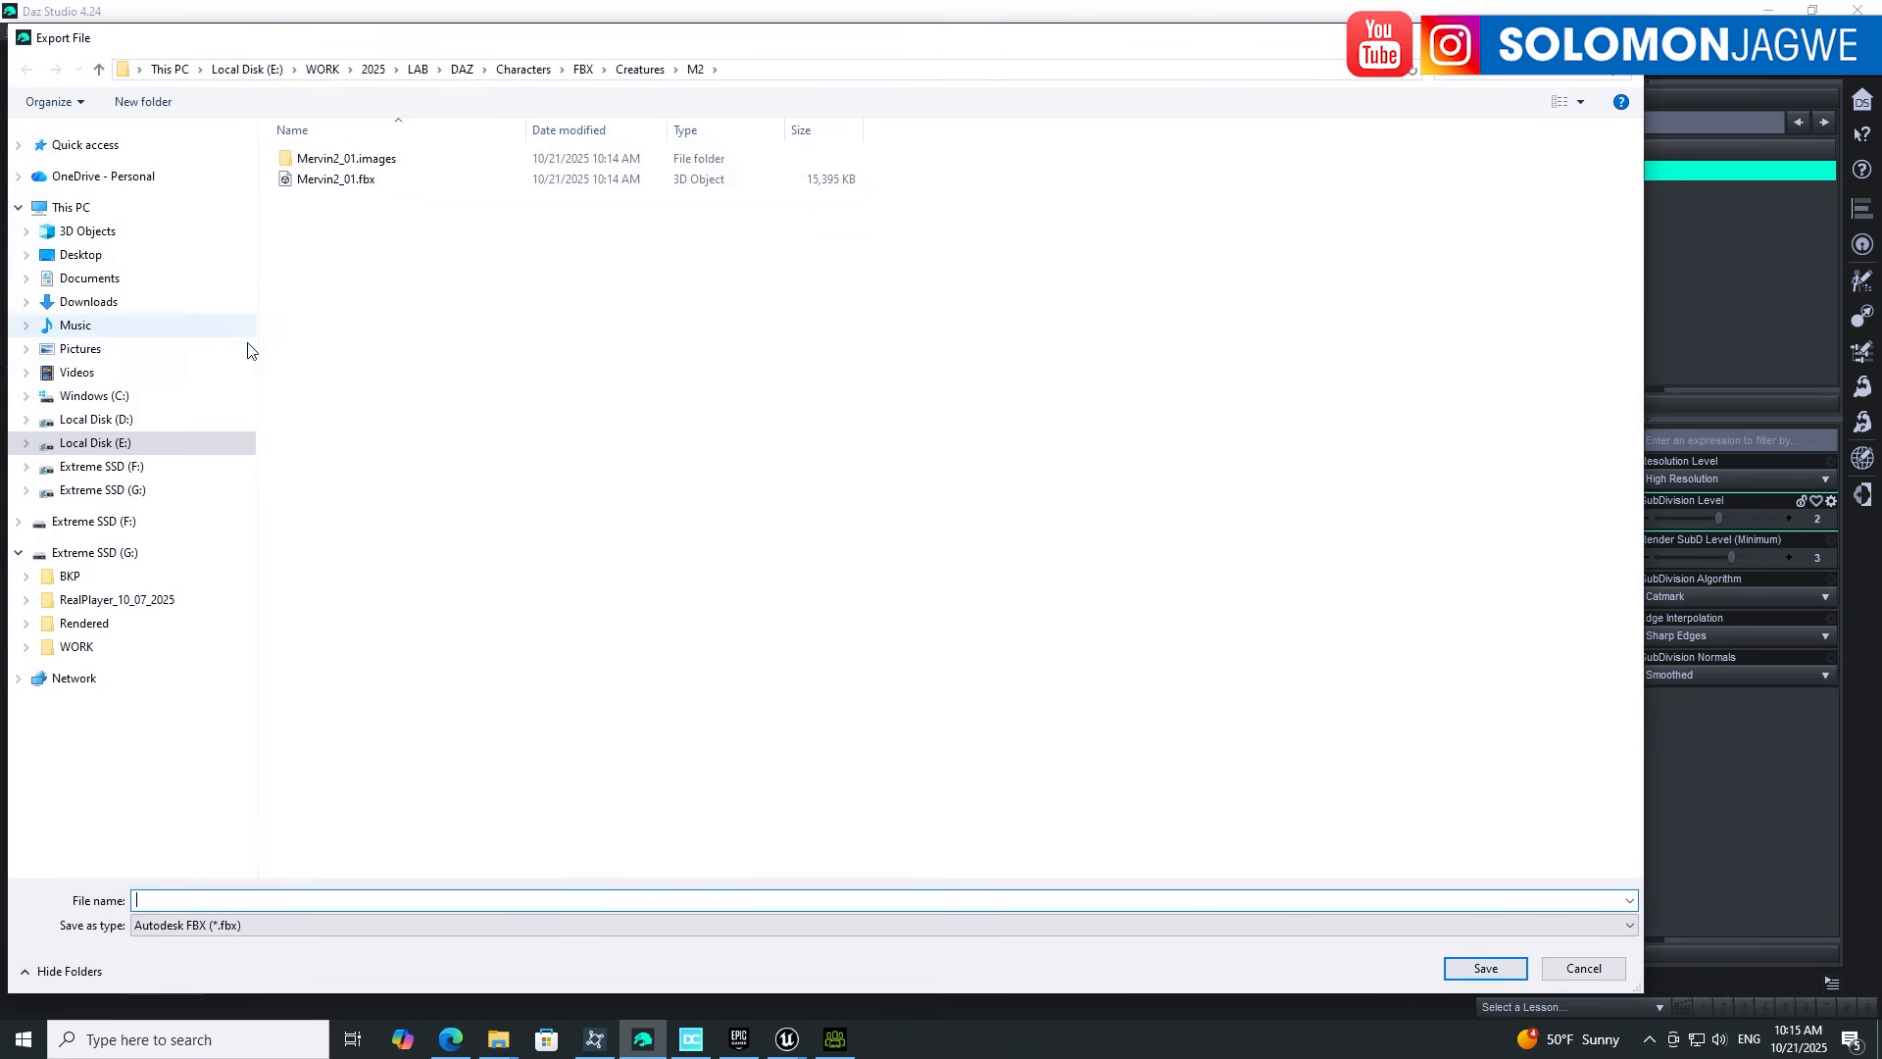
left_click(348, 183)
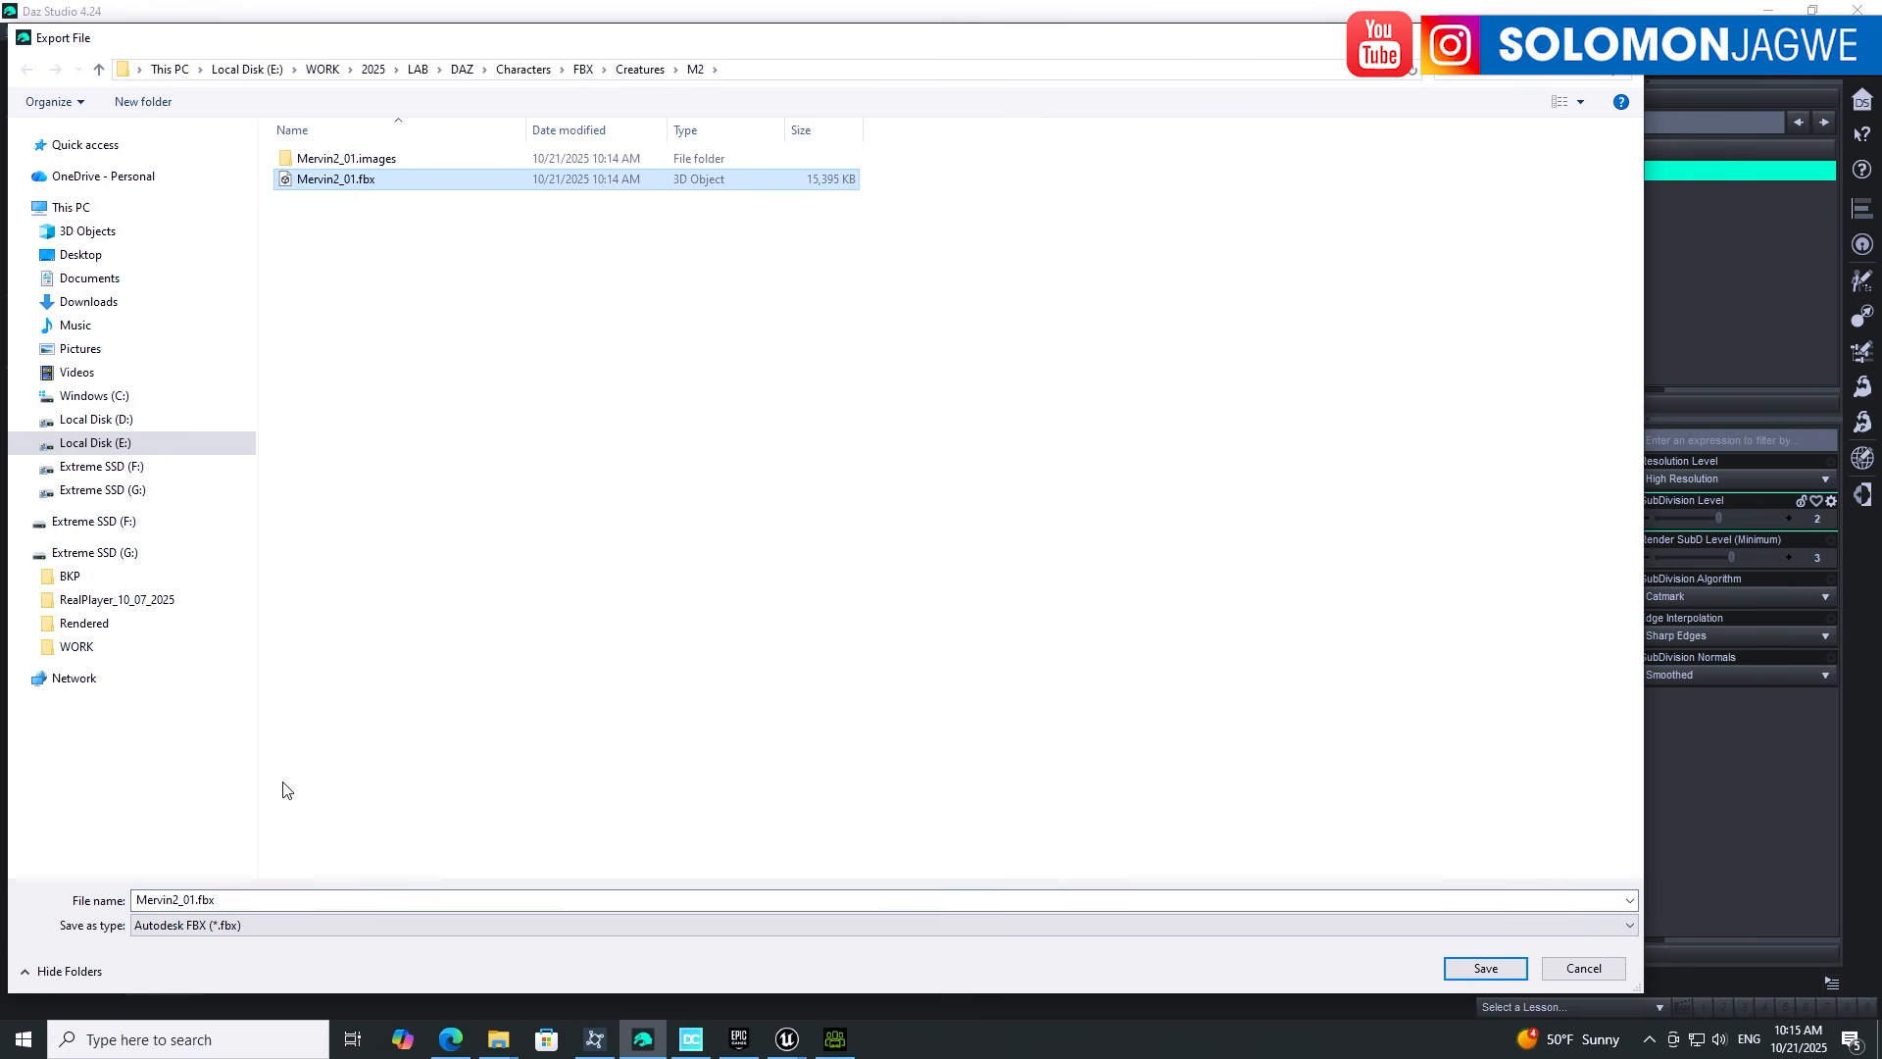
left_click(208, 925)
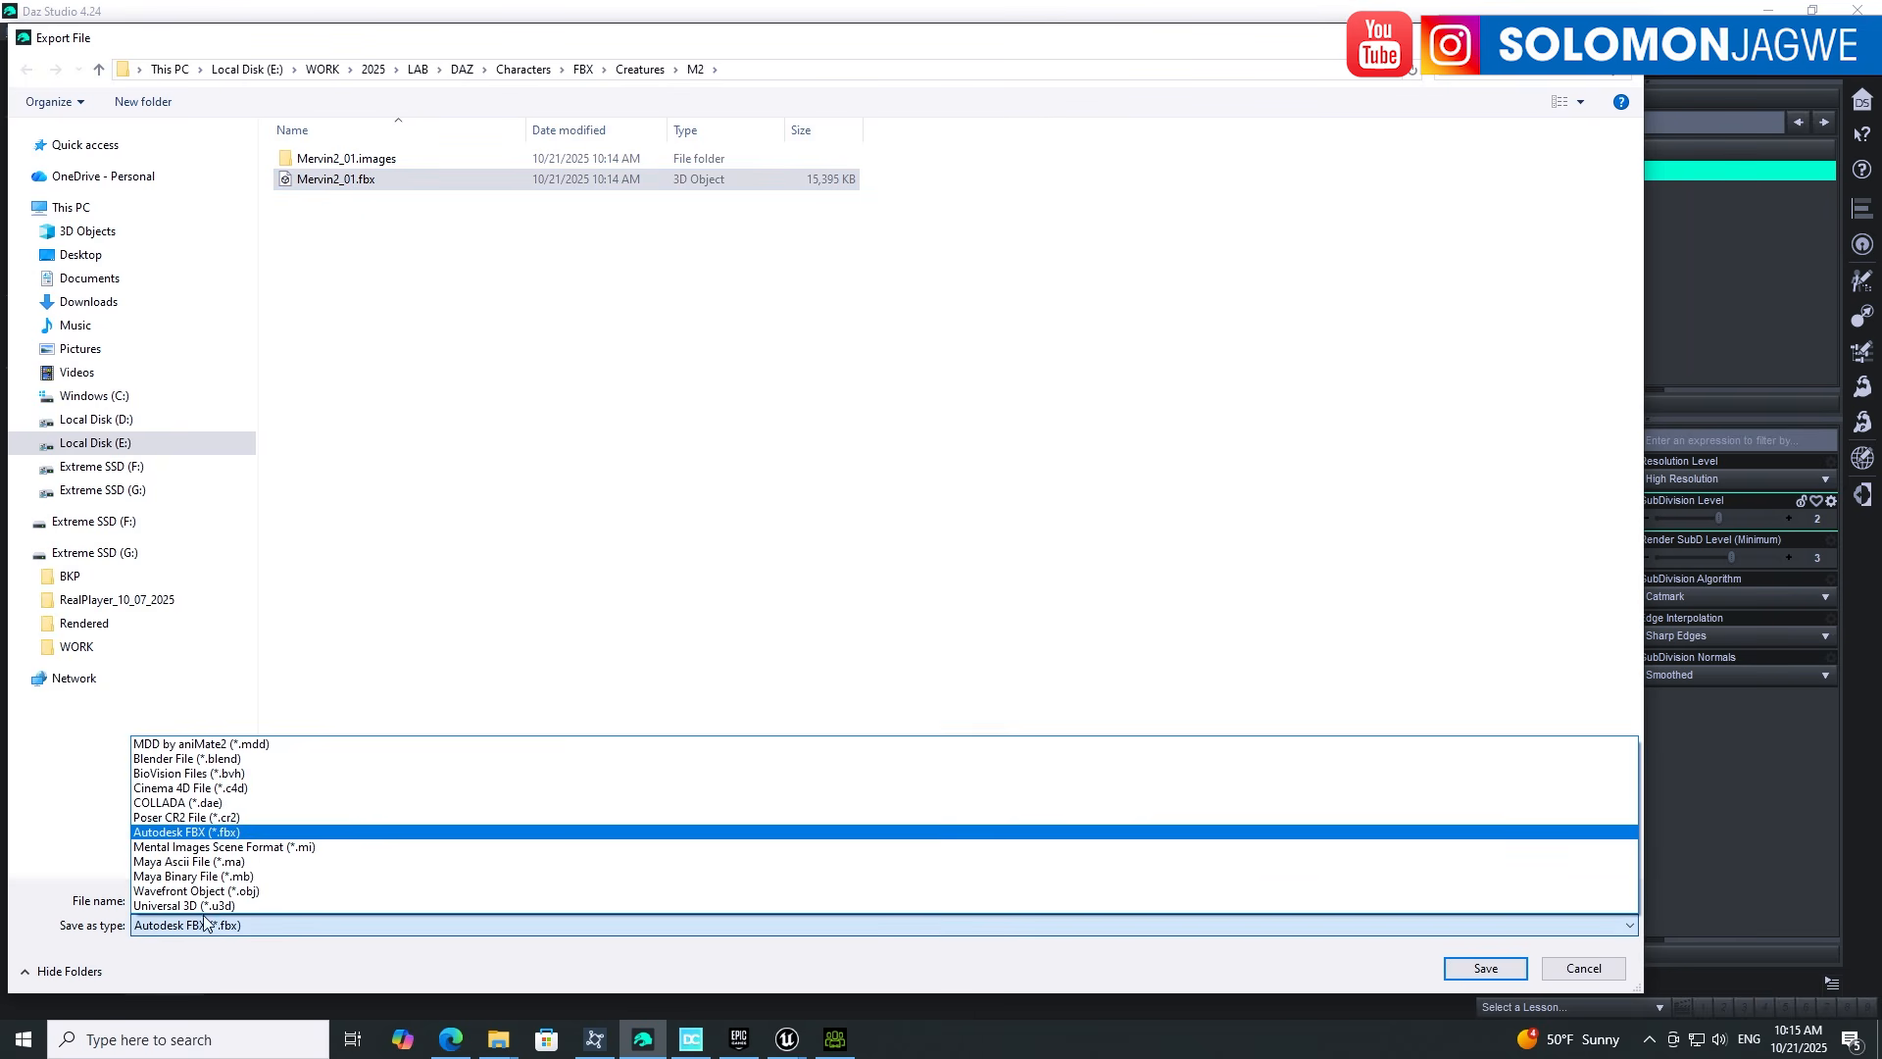
left_click(206, 891)
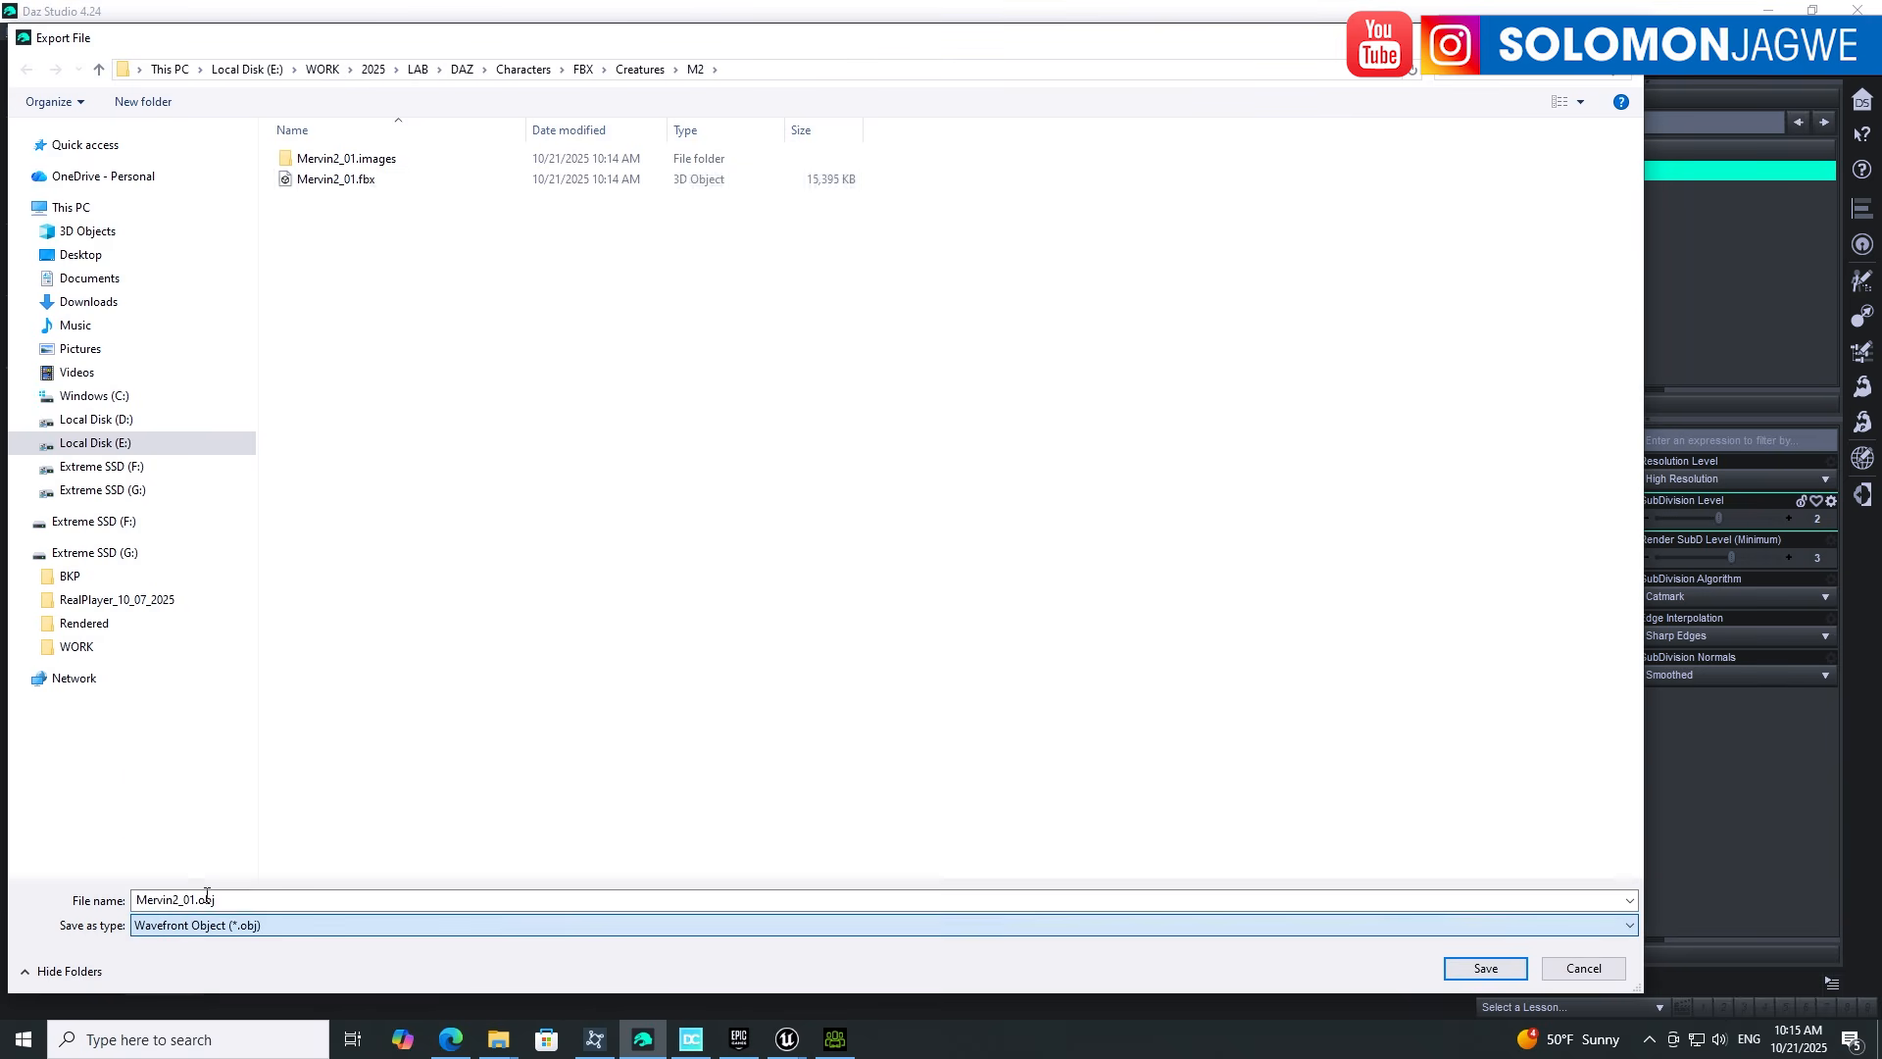
left_click(248, 900)
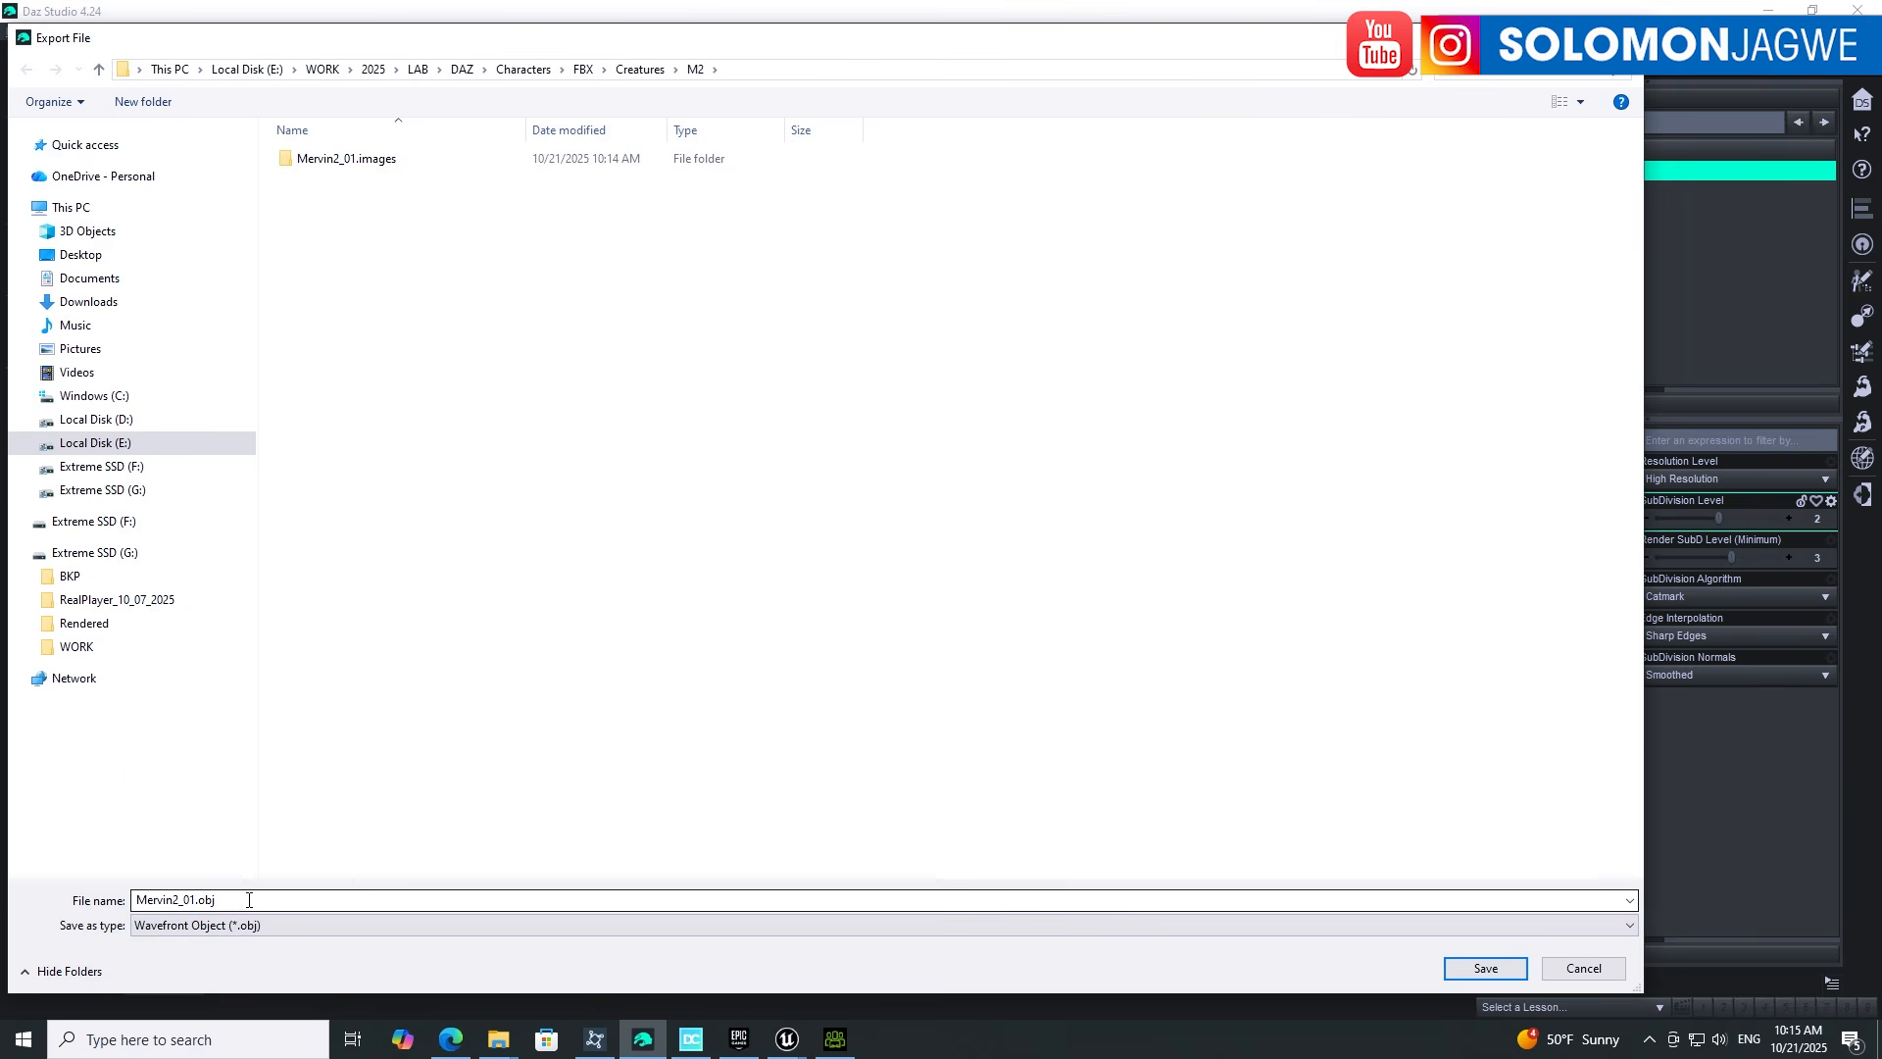
left_click(1475, 968)
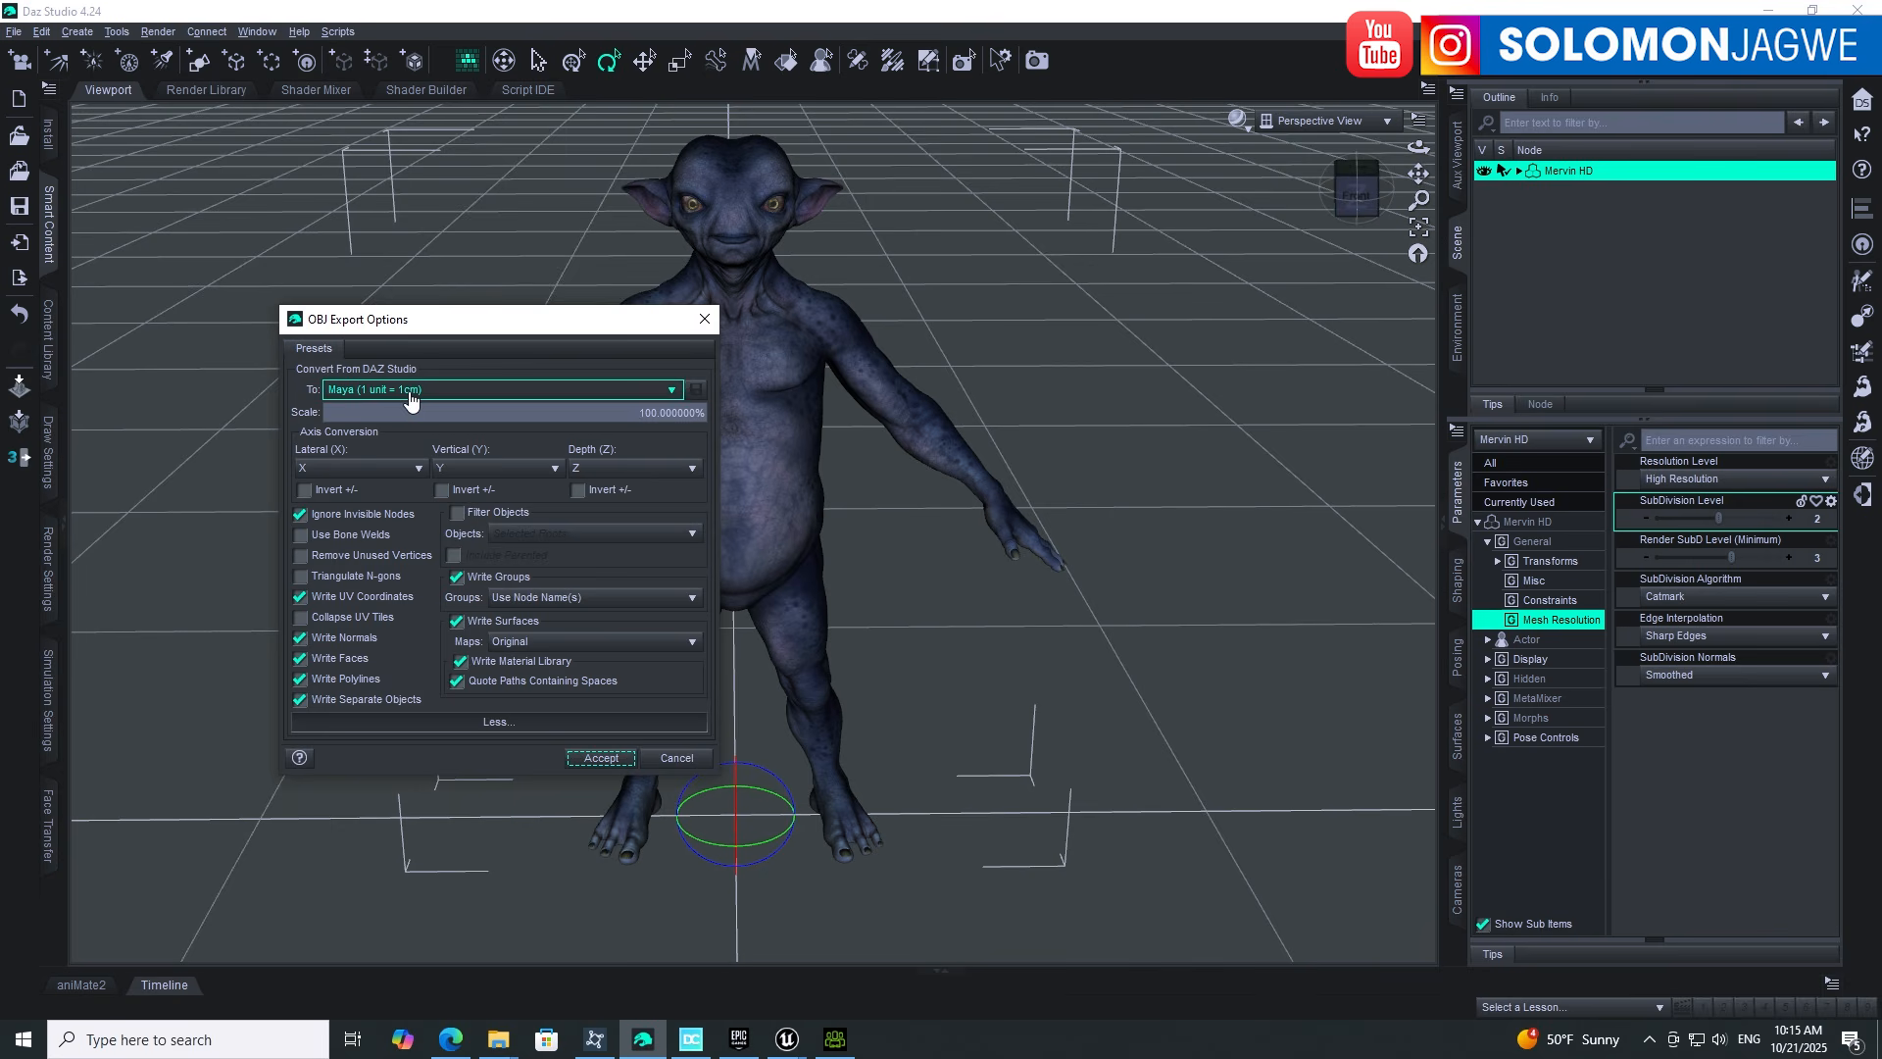
left_click(600, 758)
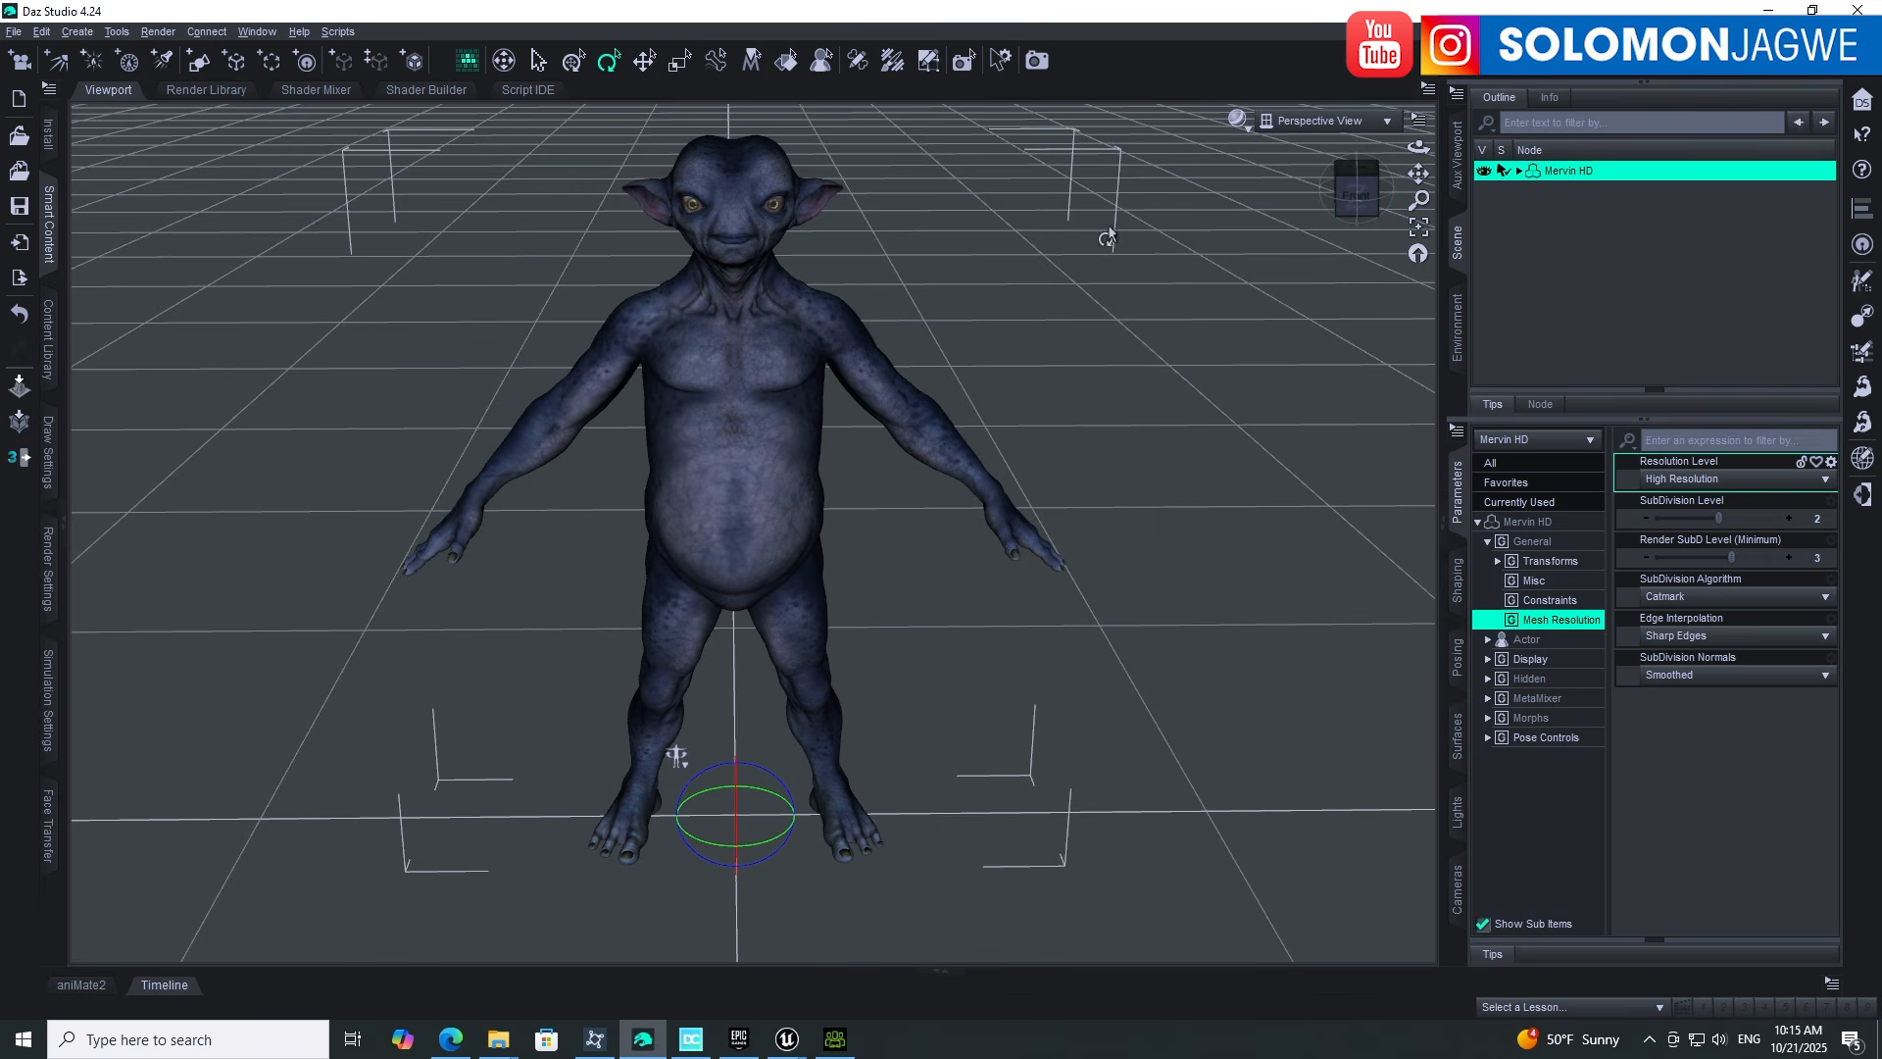
Step: Frame the view on Mervin's head and orbit to a frontal close-up of the face
left_click(733, 196)
left_click(1418, 227)
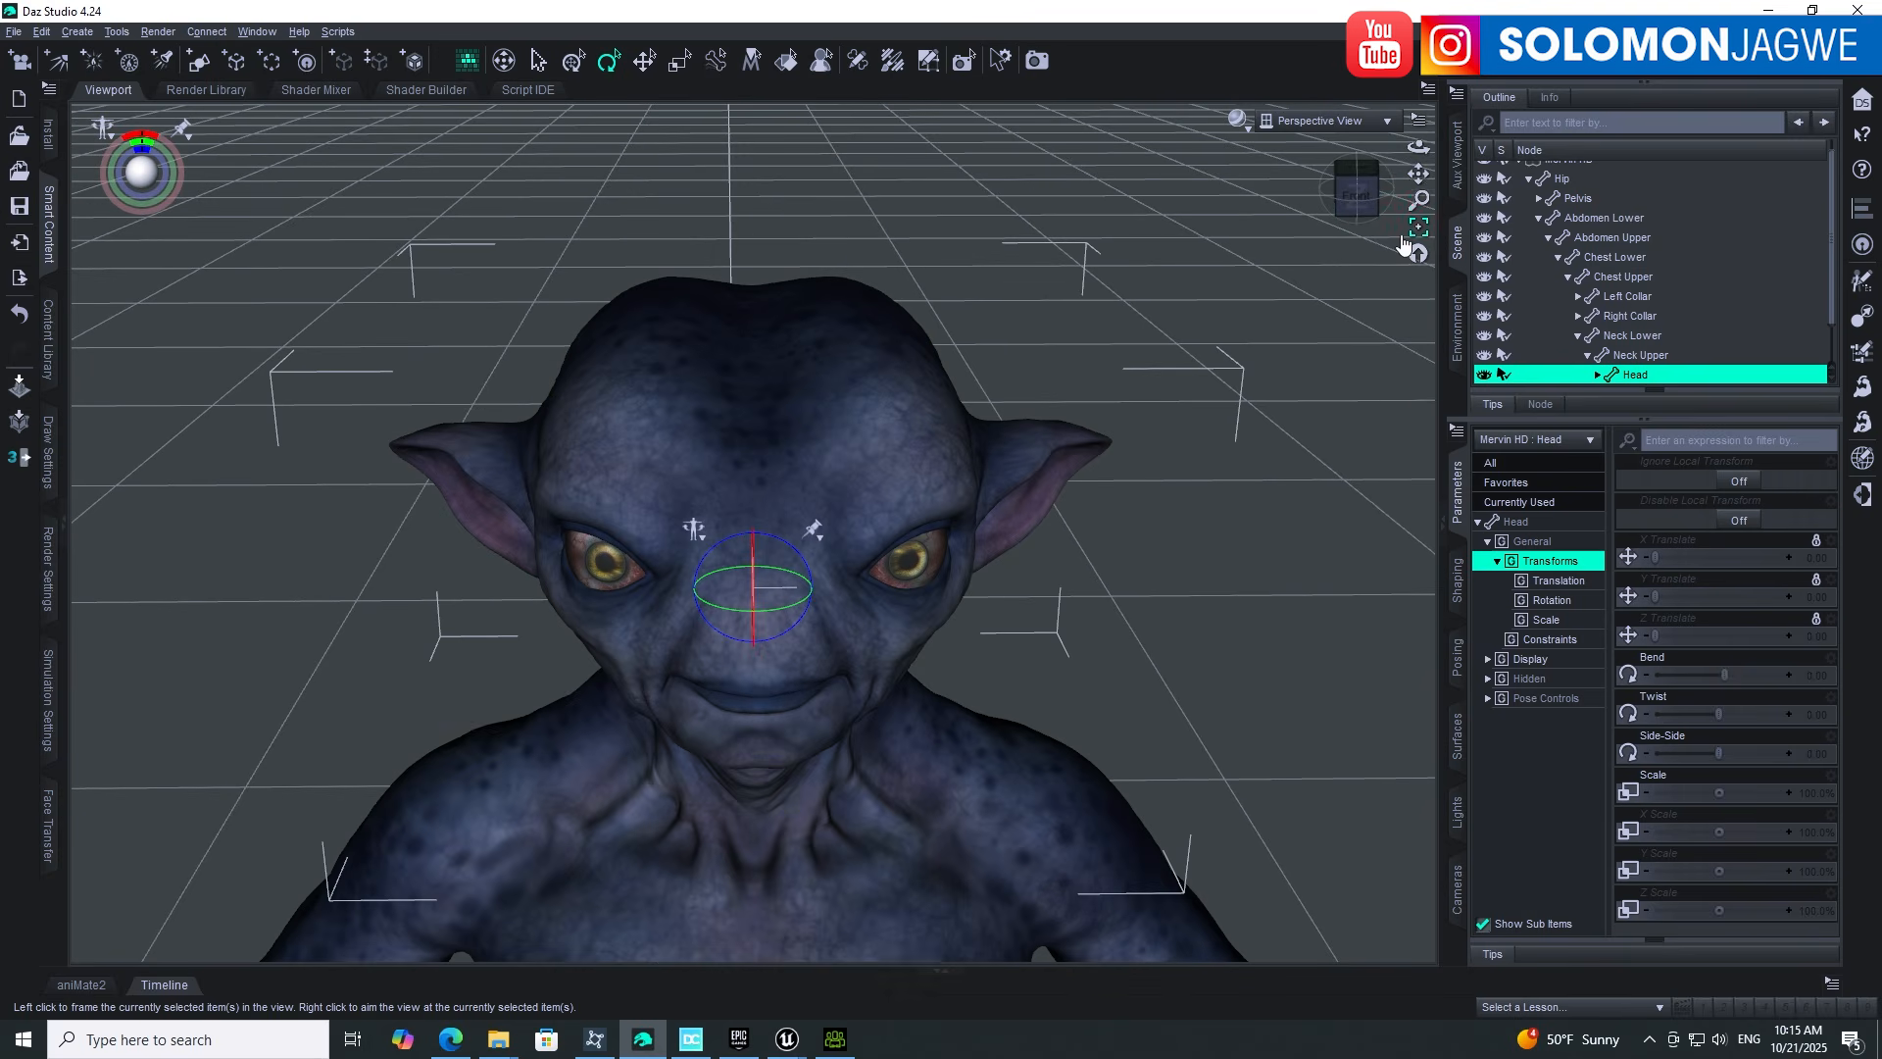
left_click_drag(1419, 174, 882, 530)
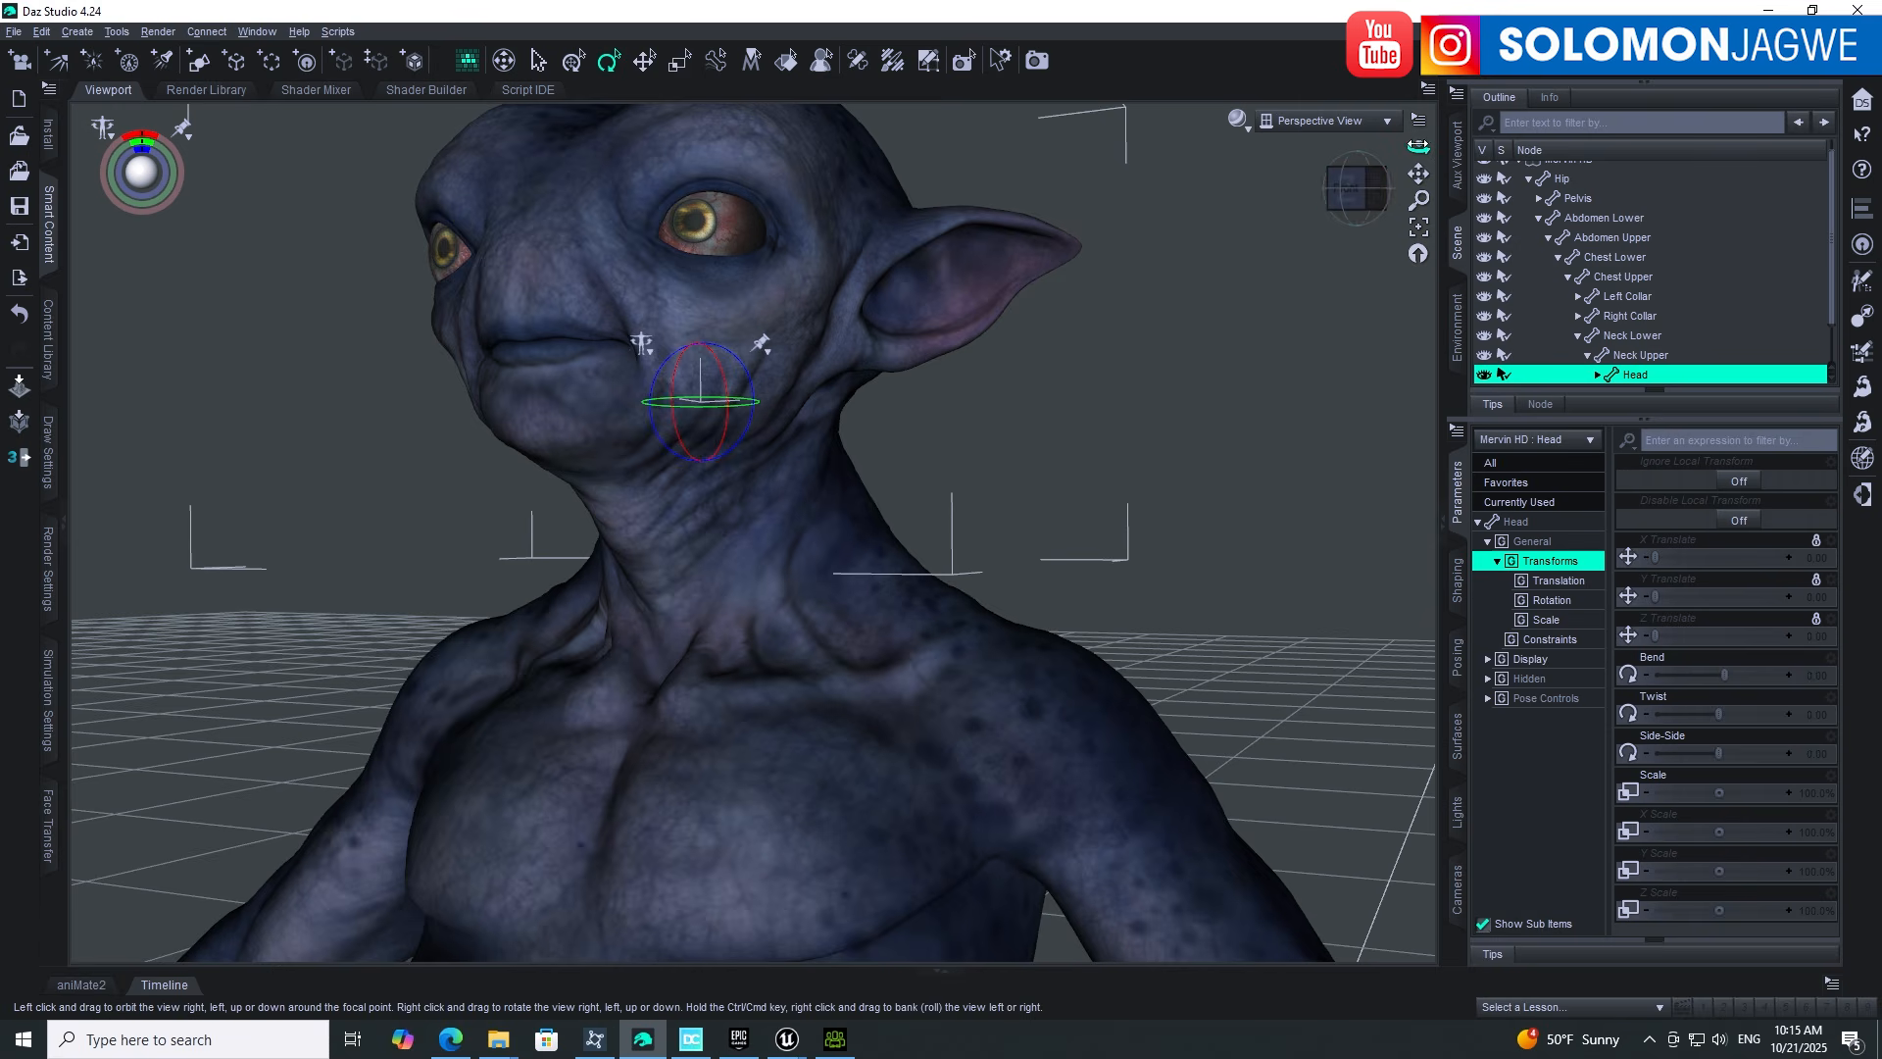
left_click_drag(1419, 147, 1351, 167)
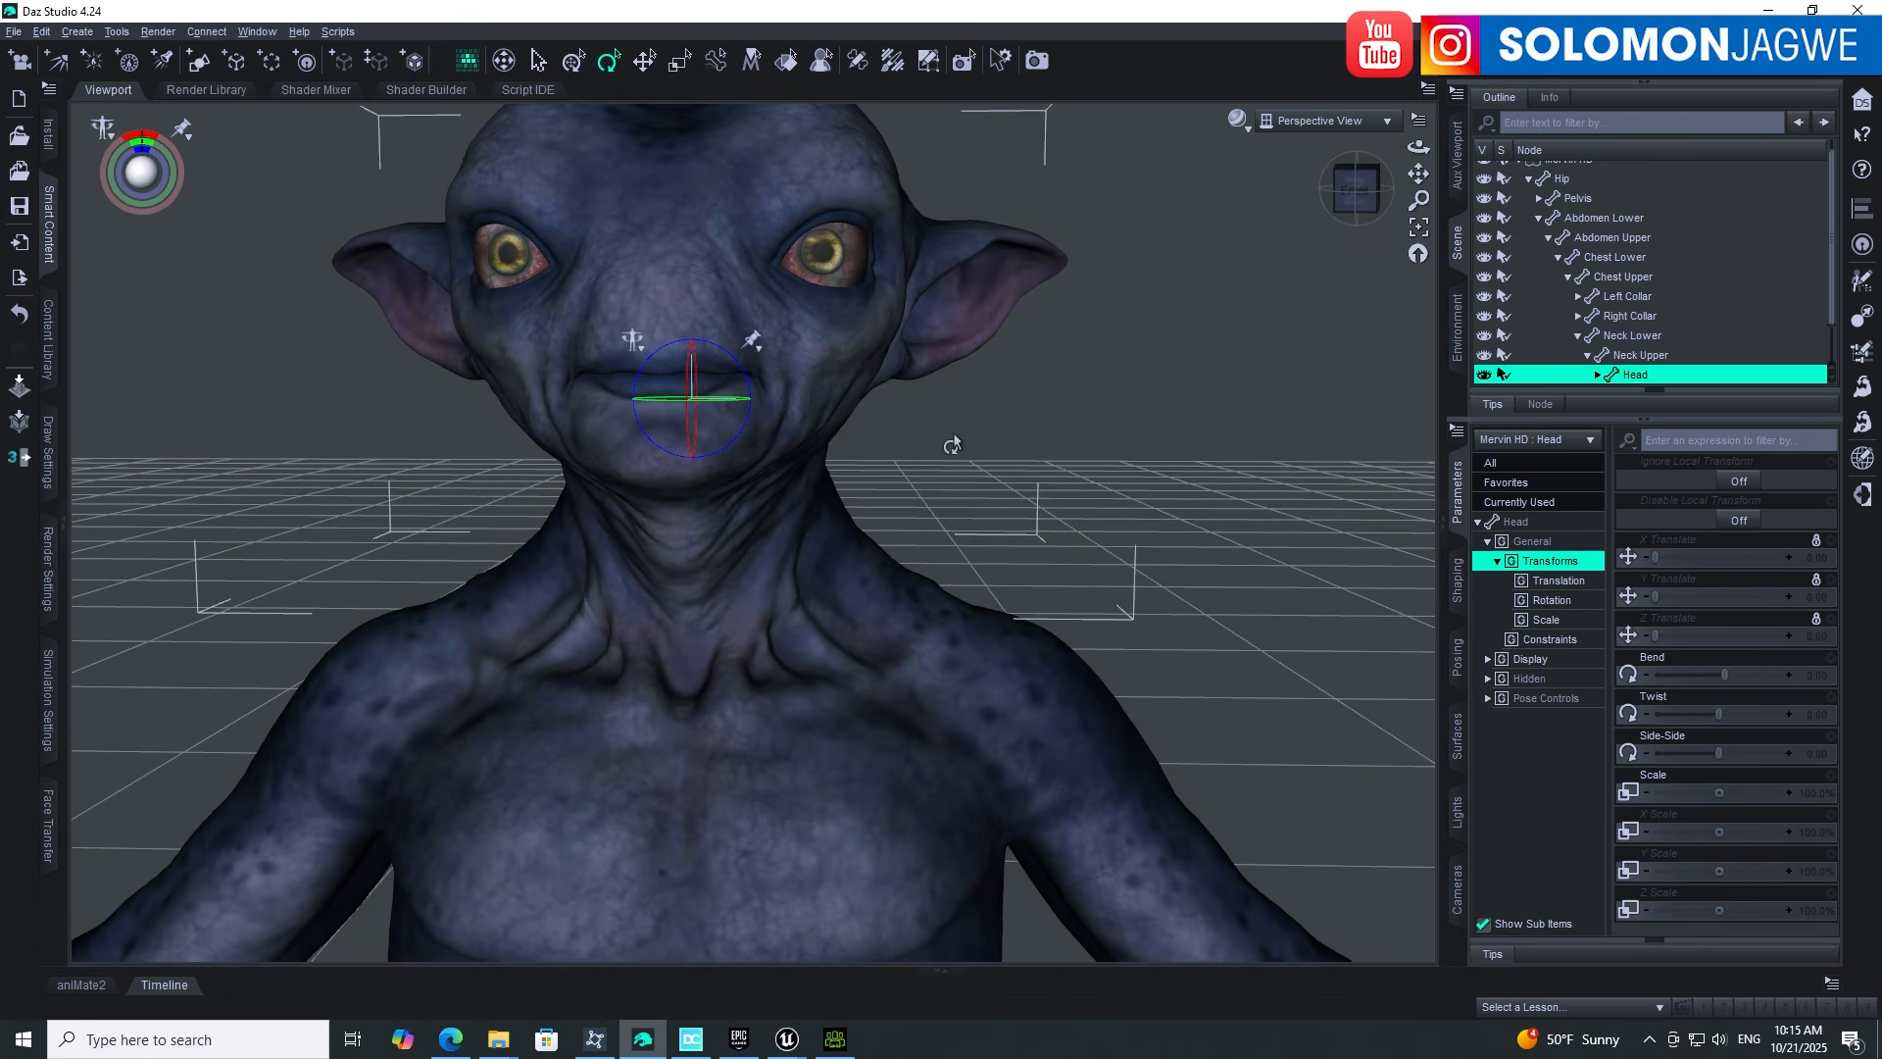
scroll(1558, 177, "up", 1)
Step: Drop Mervin HD's SubDivision Level from 2 to 0, then raise it to 1 to compare wrinkles
left_click(1573, 170)
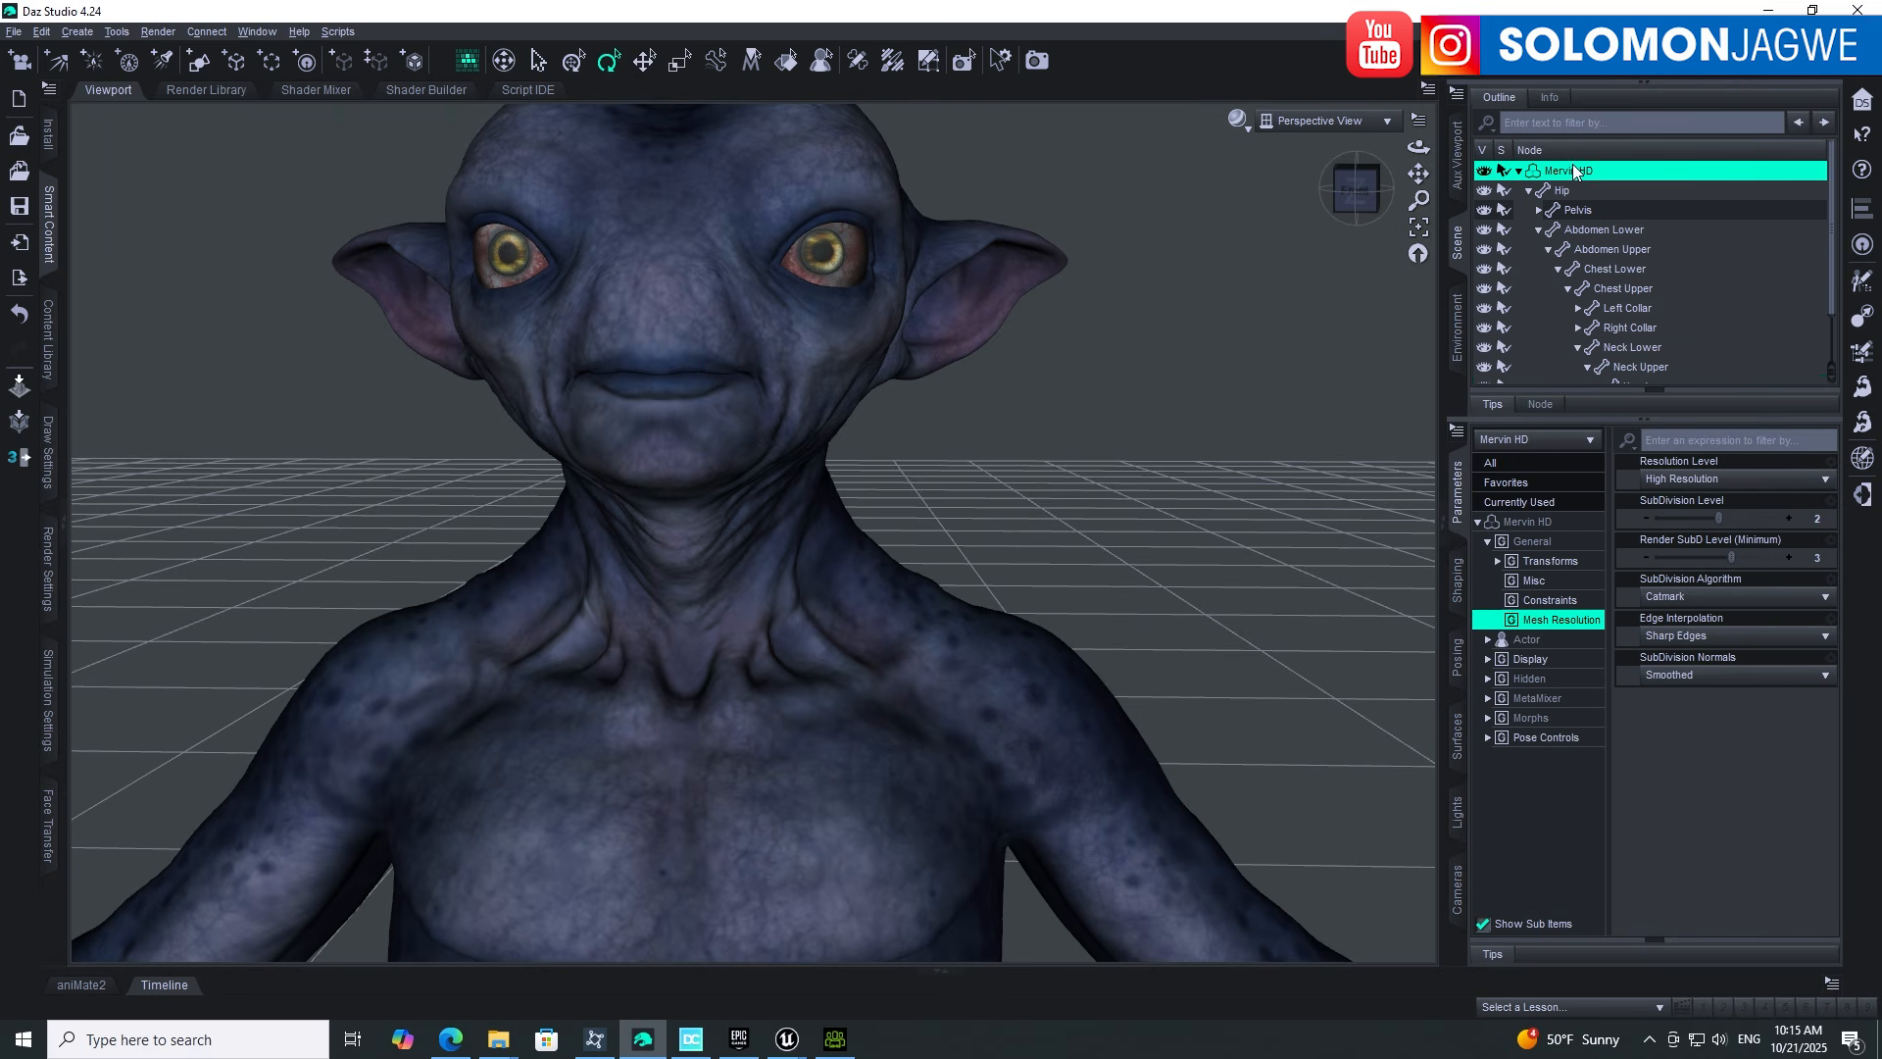
left_click(1535, 619)
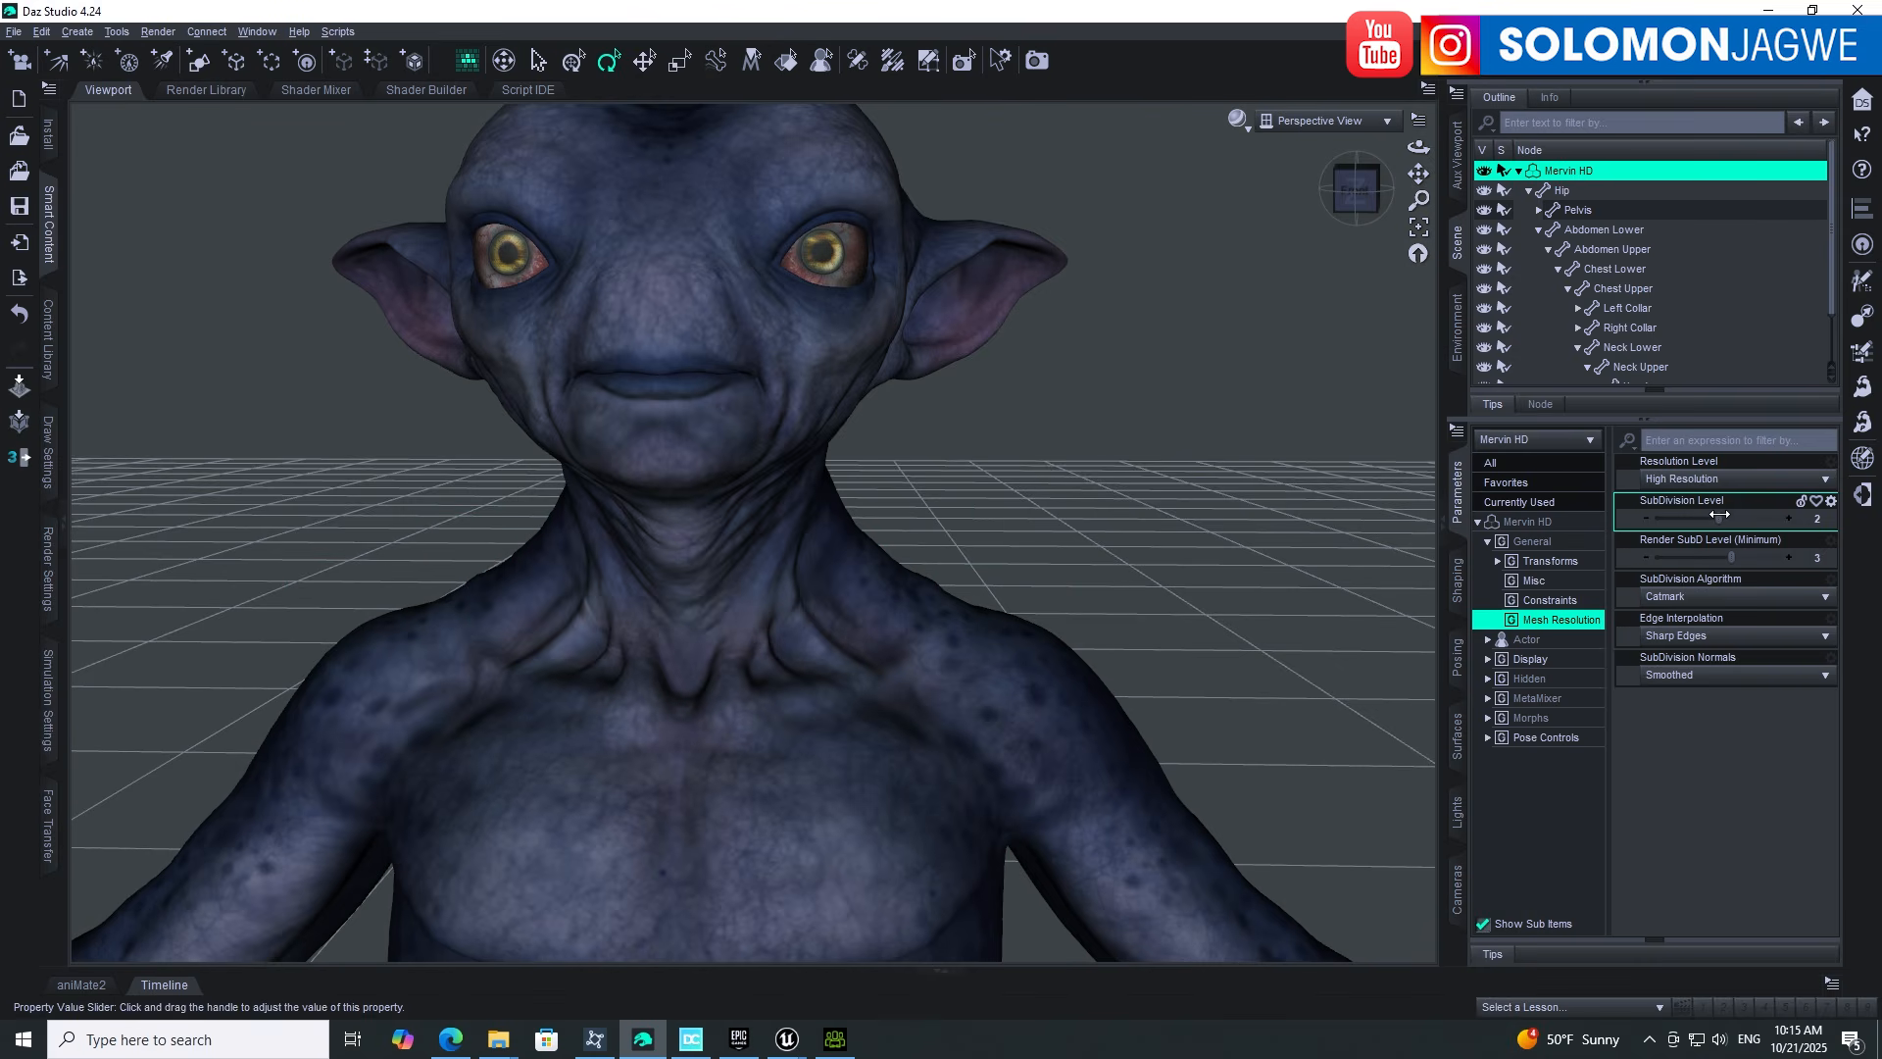
left_click_drag(1718, 515, 1655, 518)
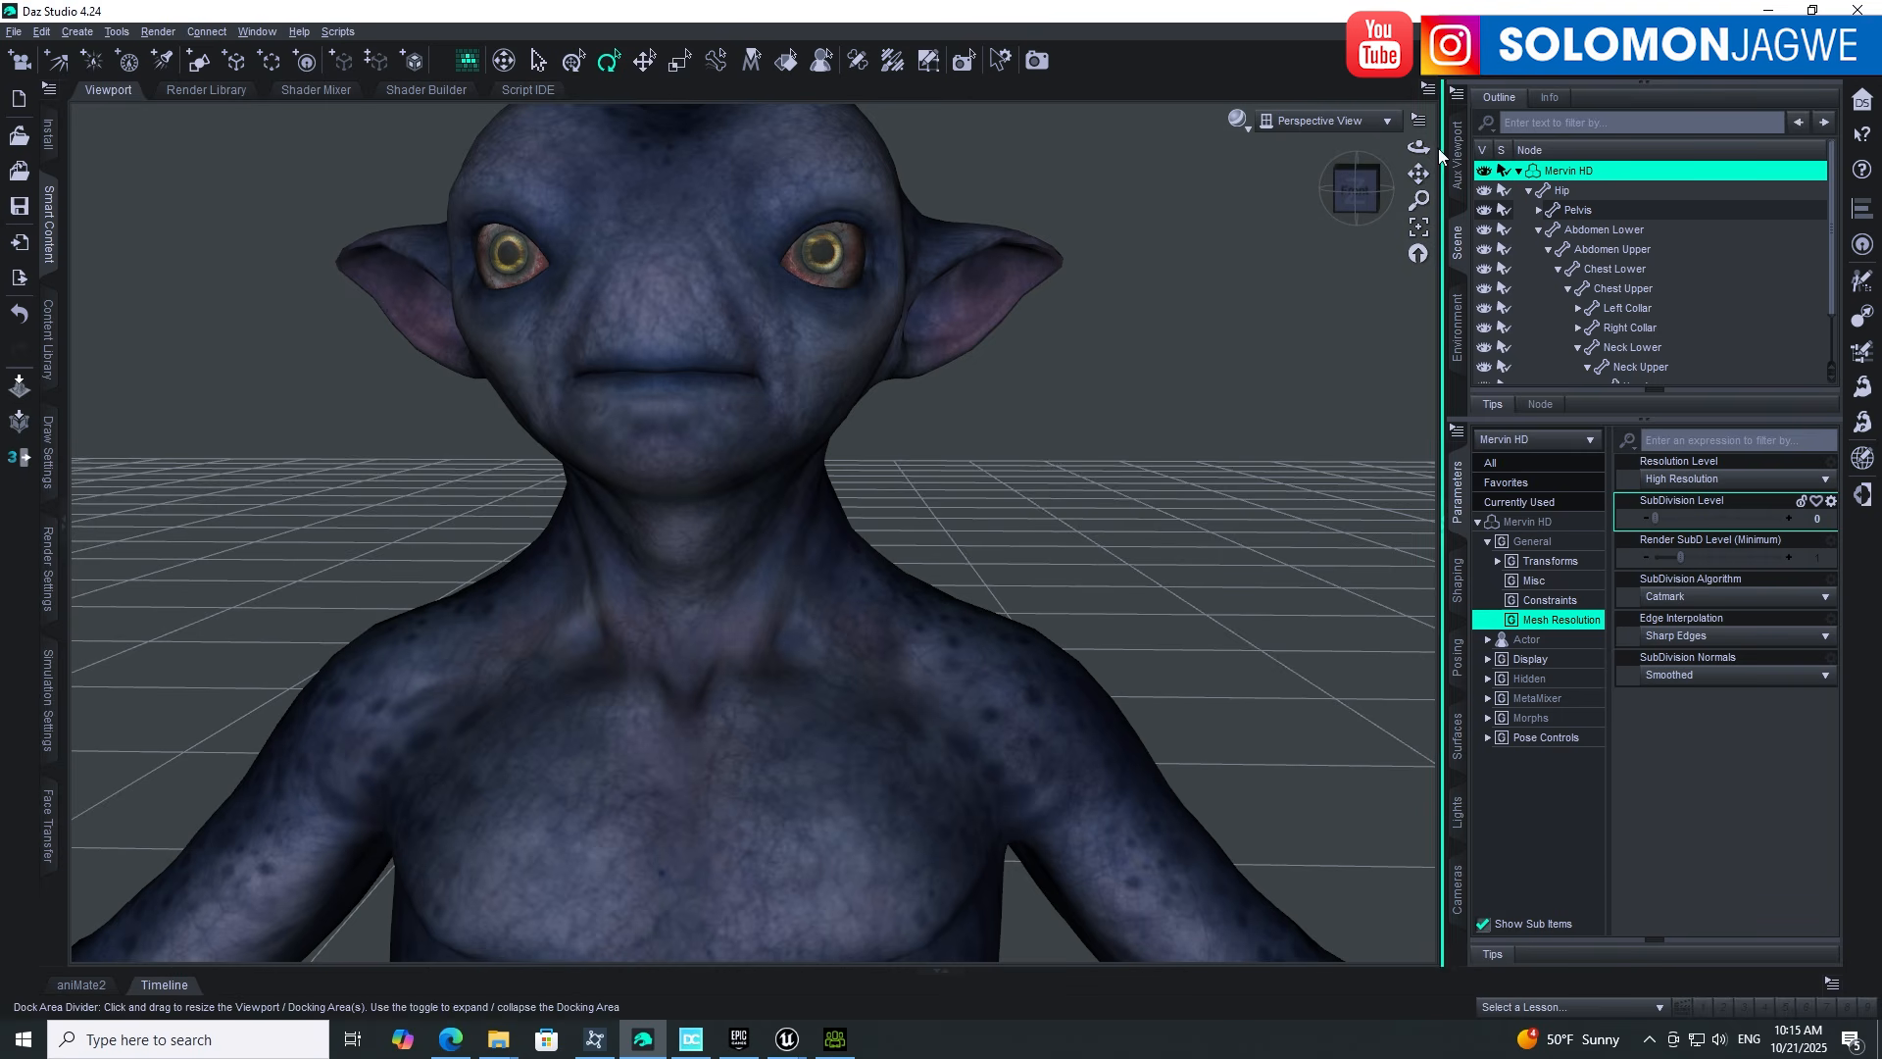
left_click_drag(1418, 146, 1438, 180)
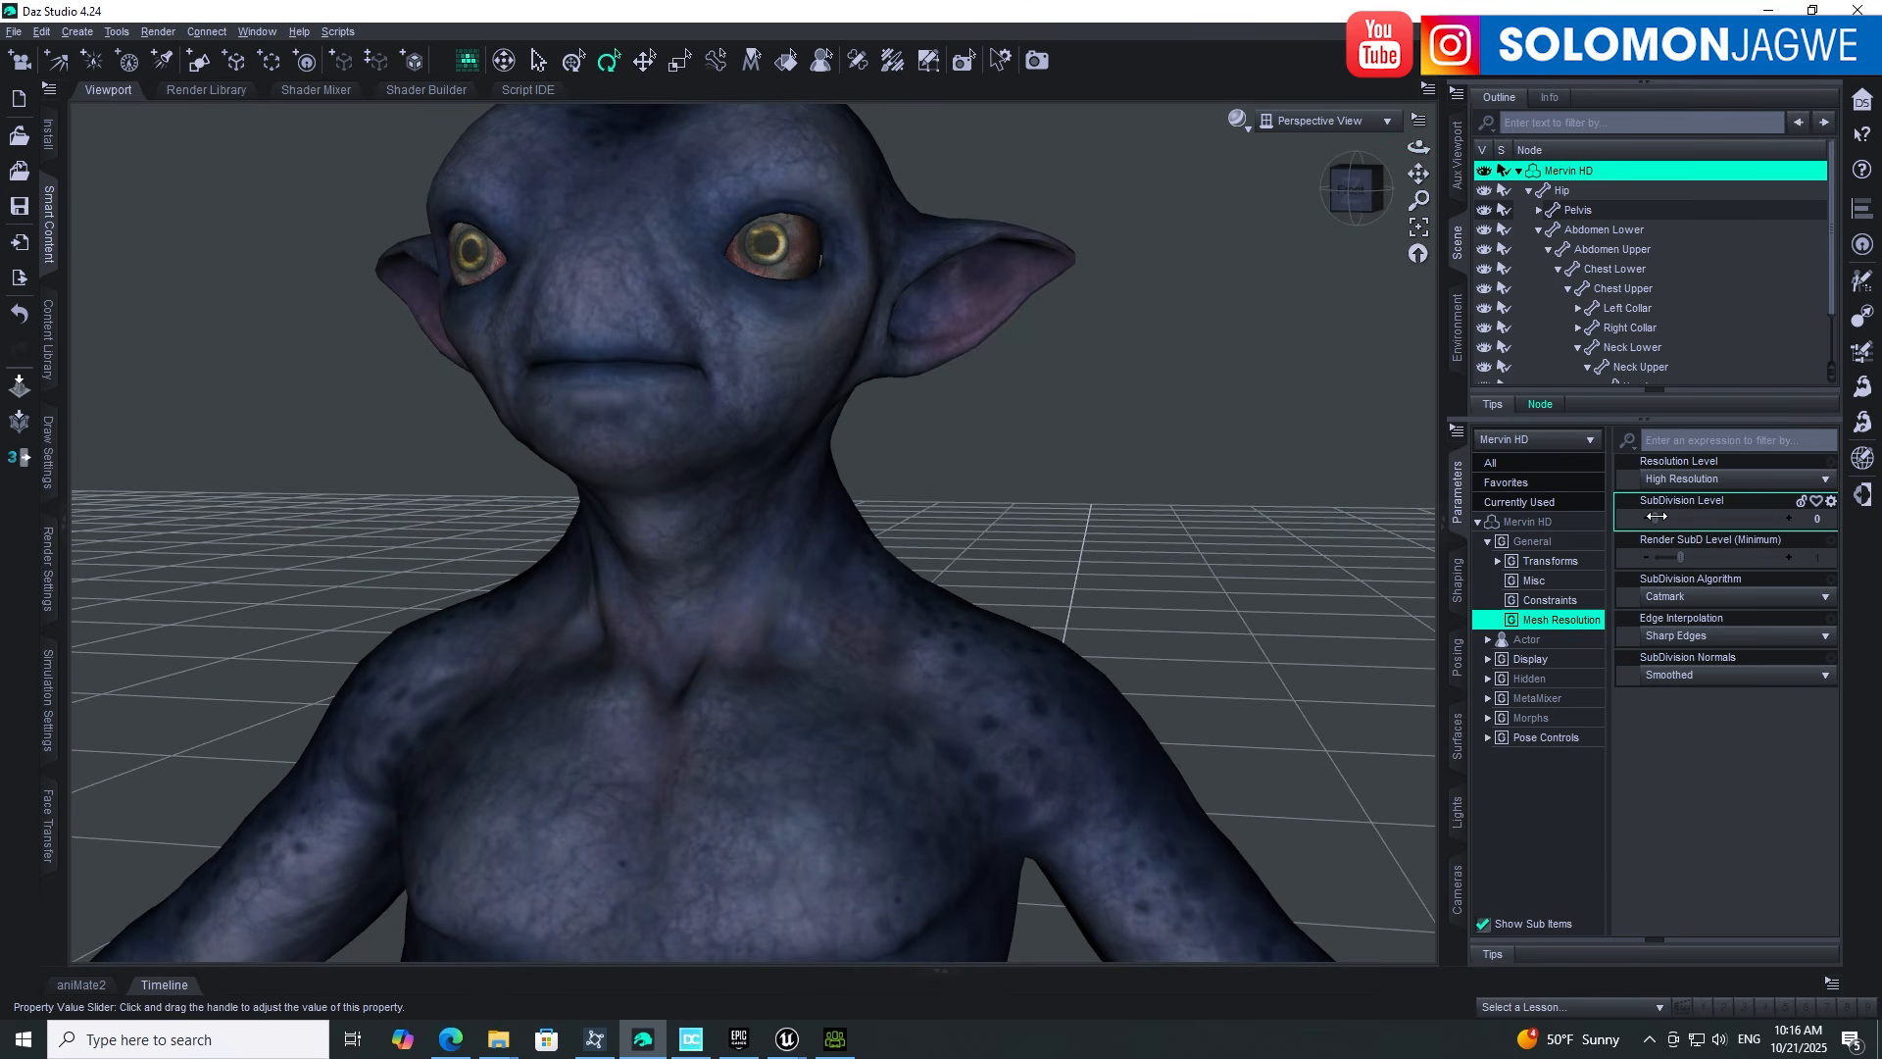
left_click_drag(1657, 517, 1711, 516)
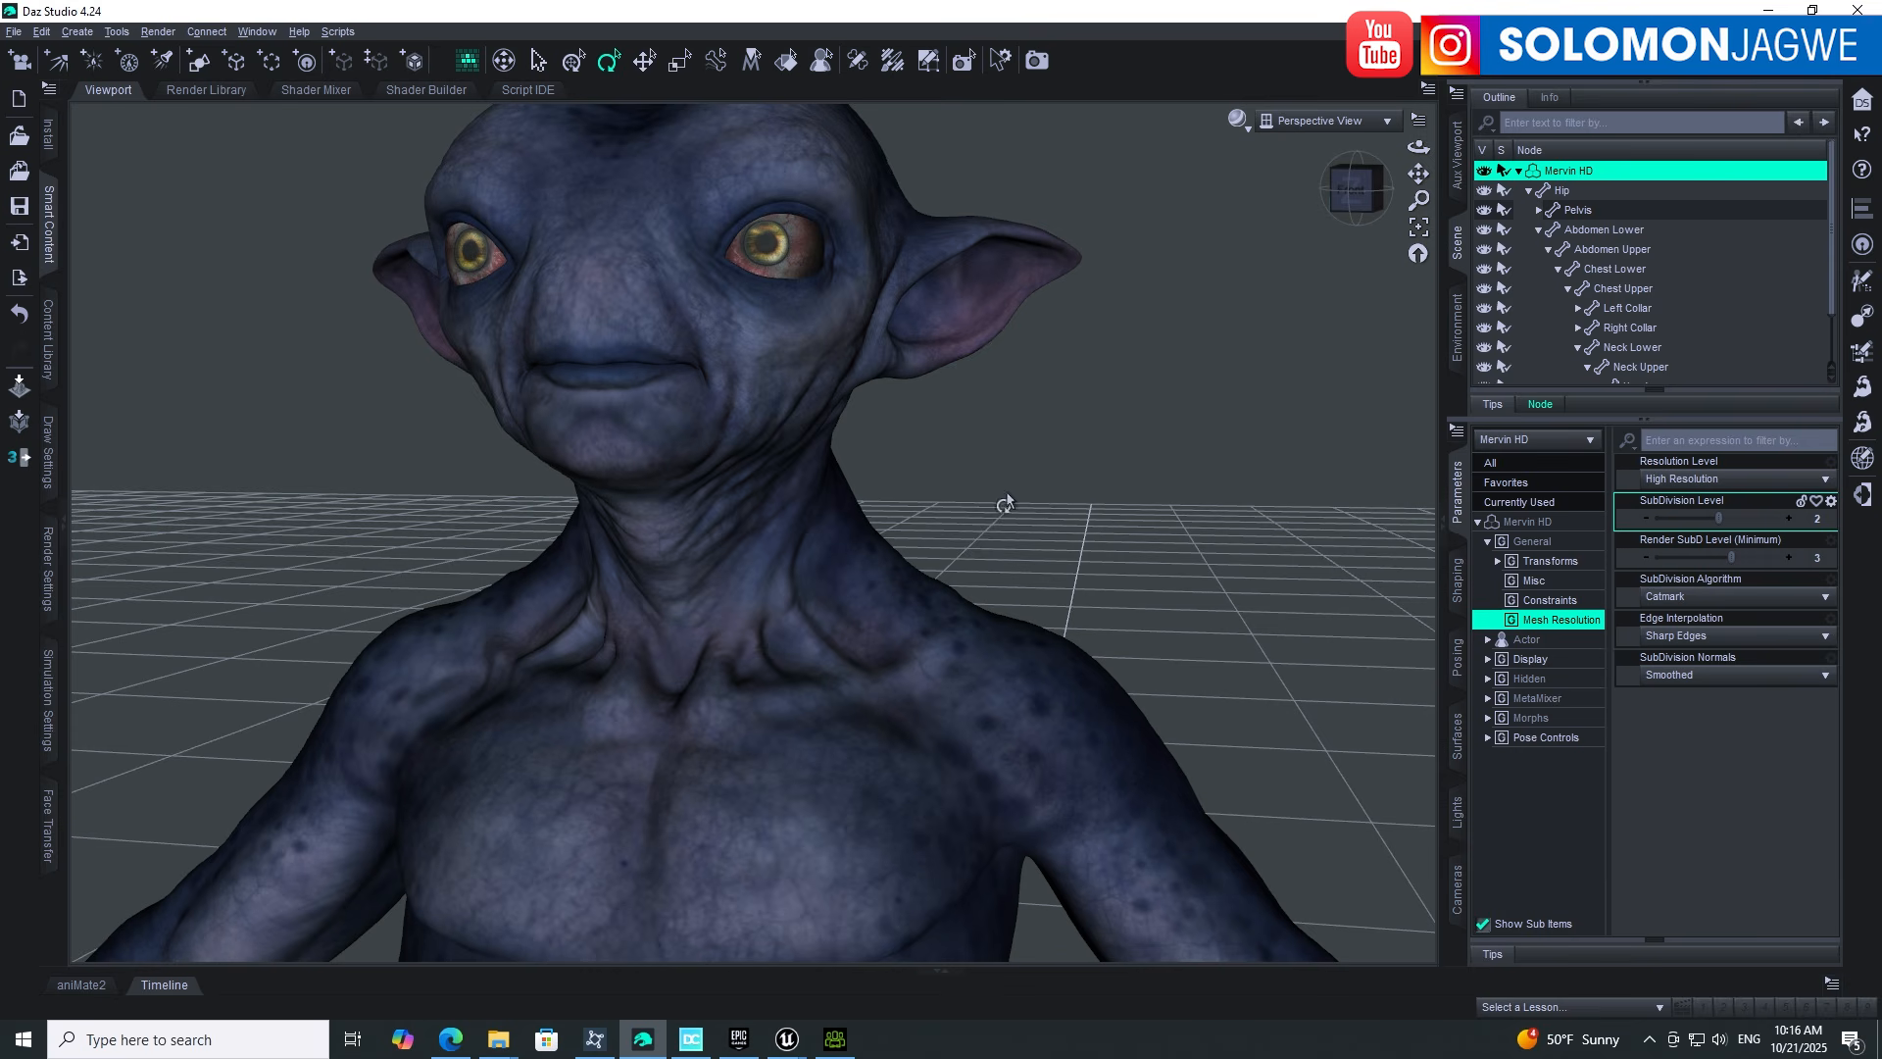
Step: In the Surfaces pane, expand Mervin HD's surfaces and select Face to inspect its base colour texture
left_click(1459, 745)
left_click(1512, 539)
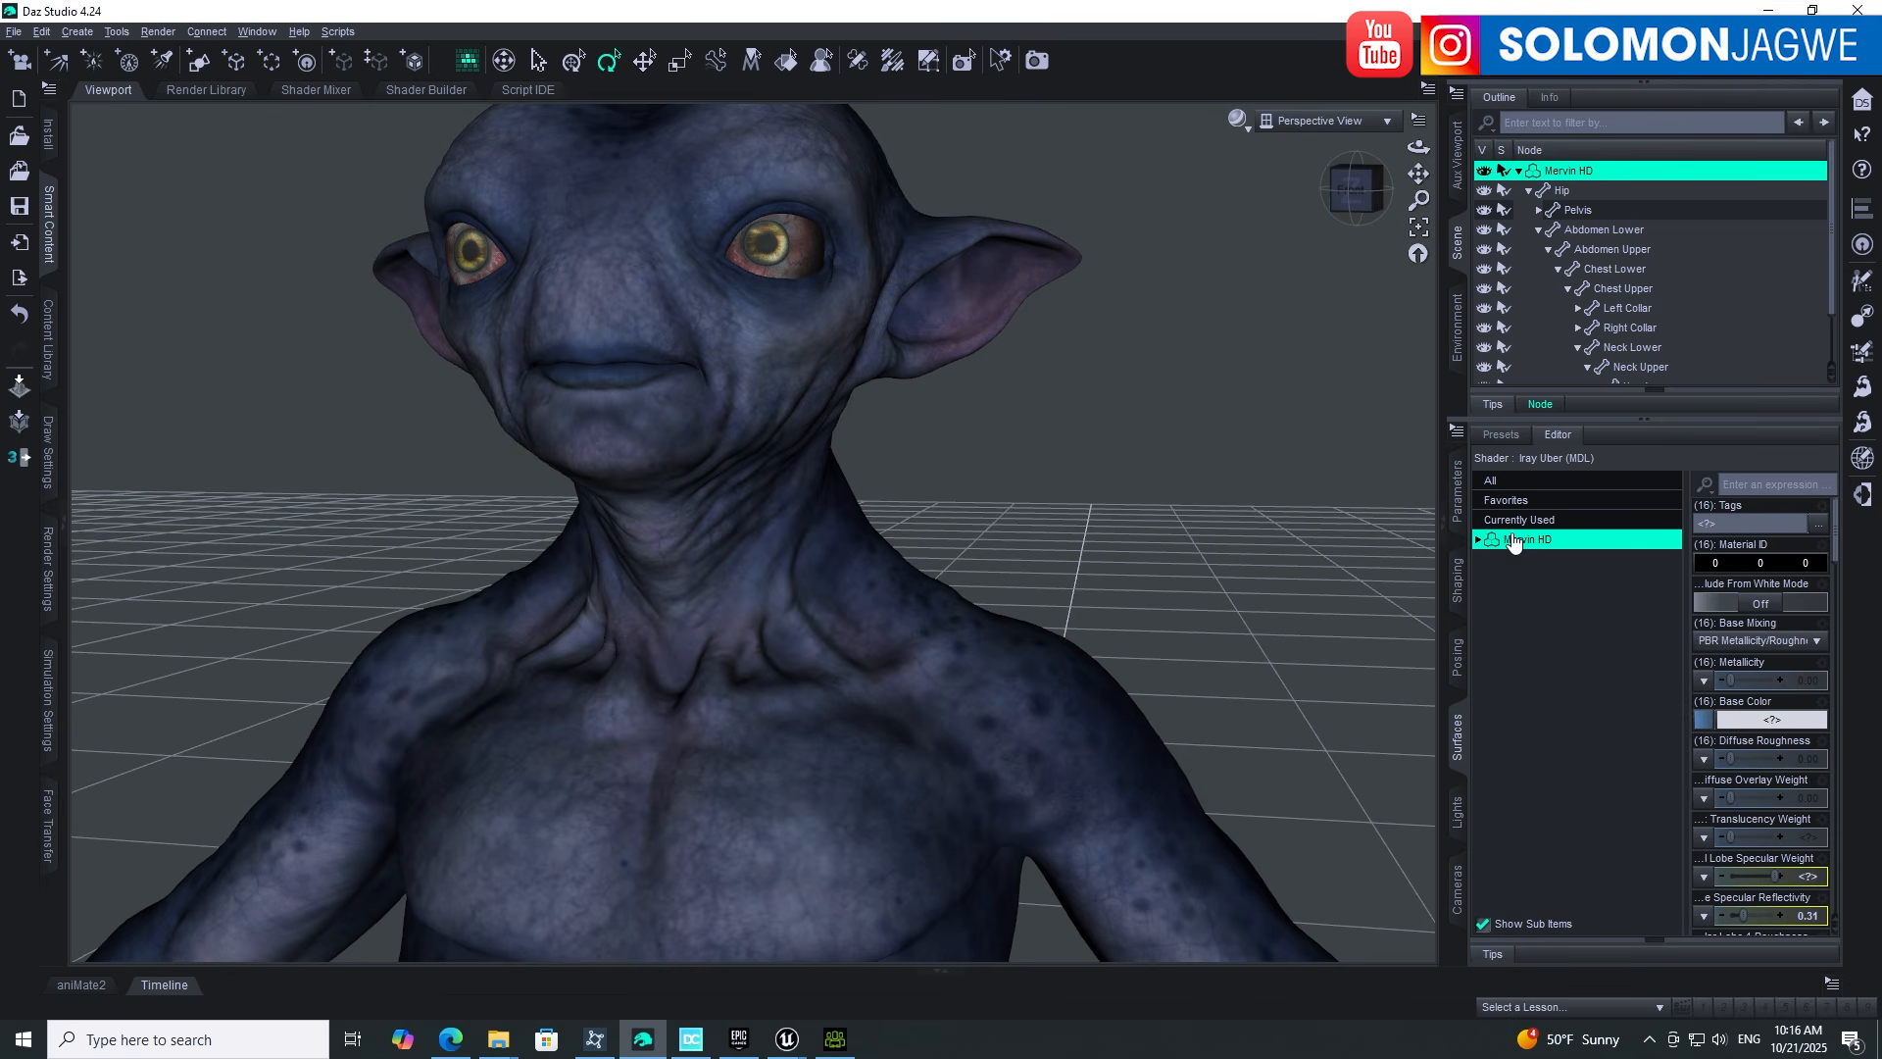
left_click(1479, 540)
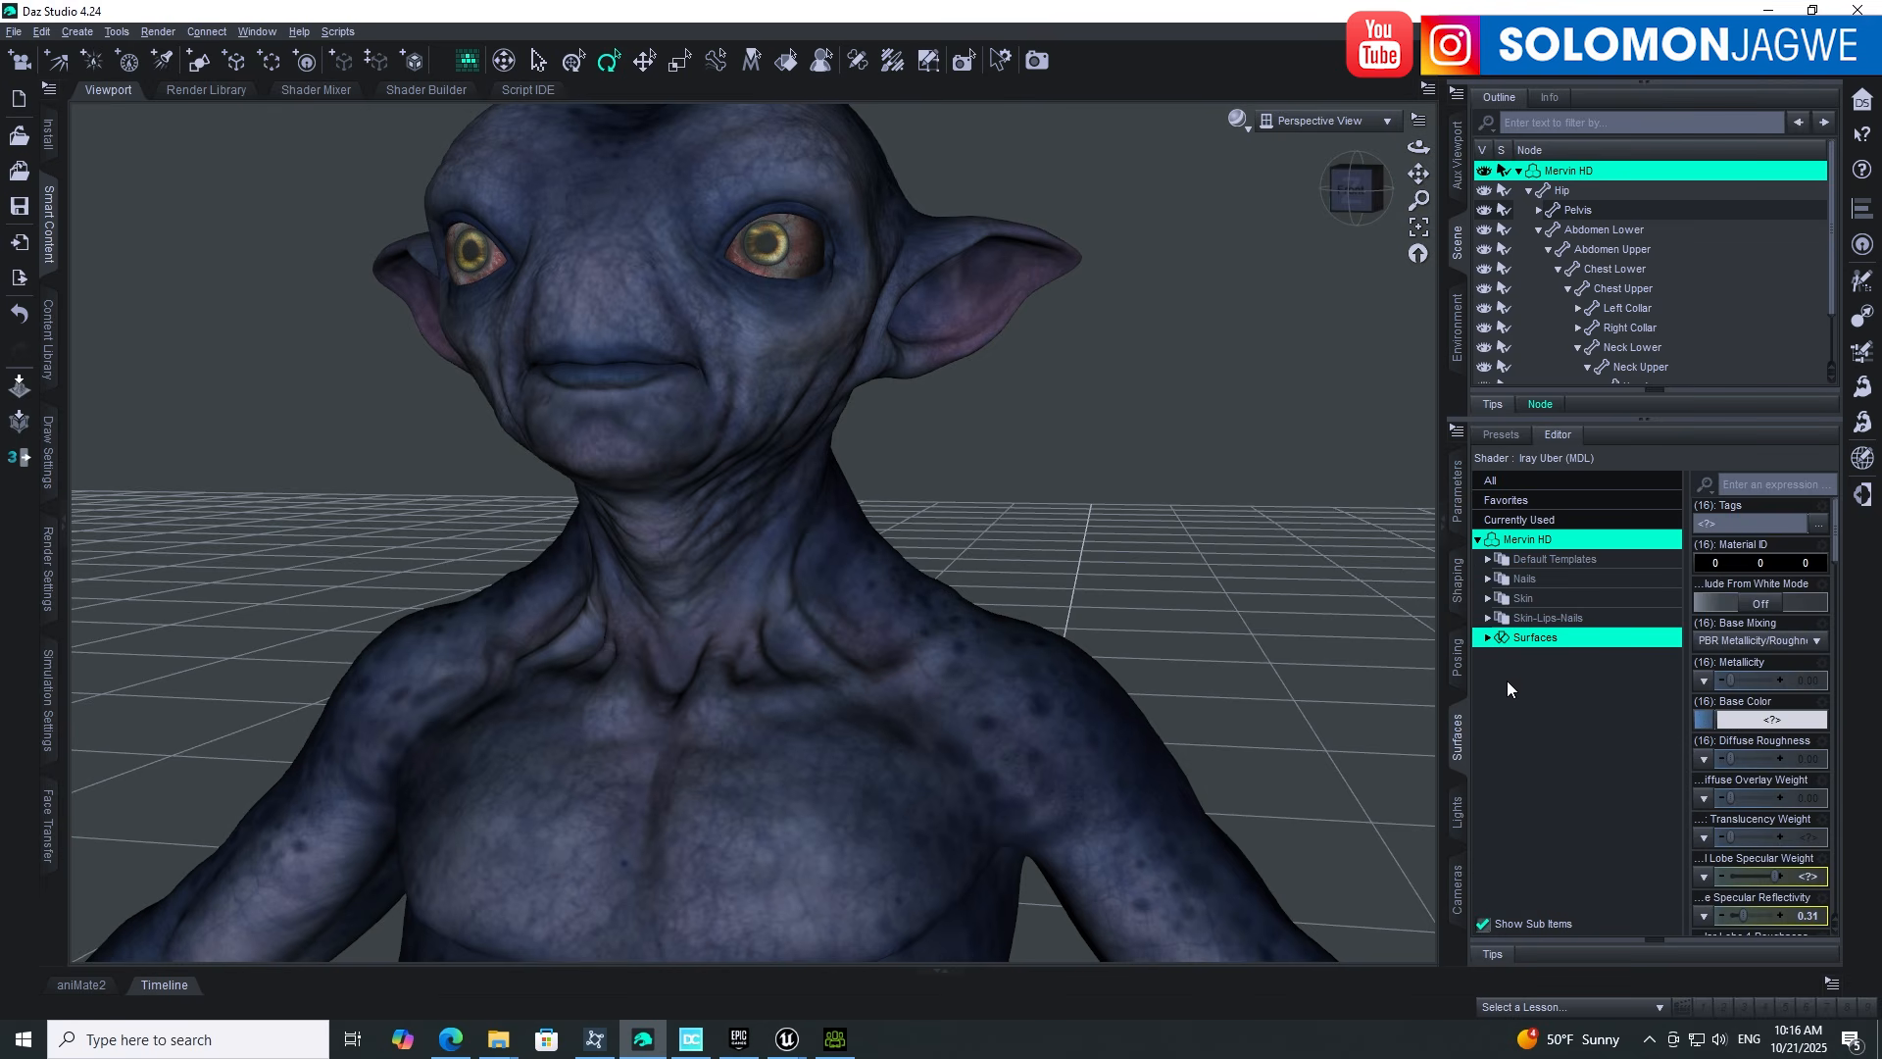
left_click(1487, 638)
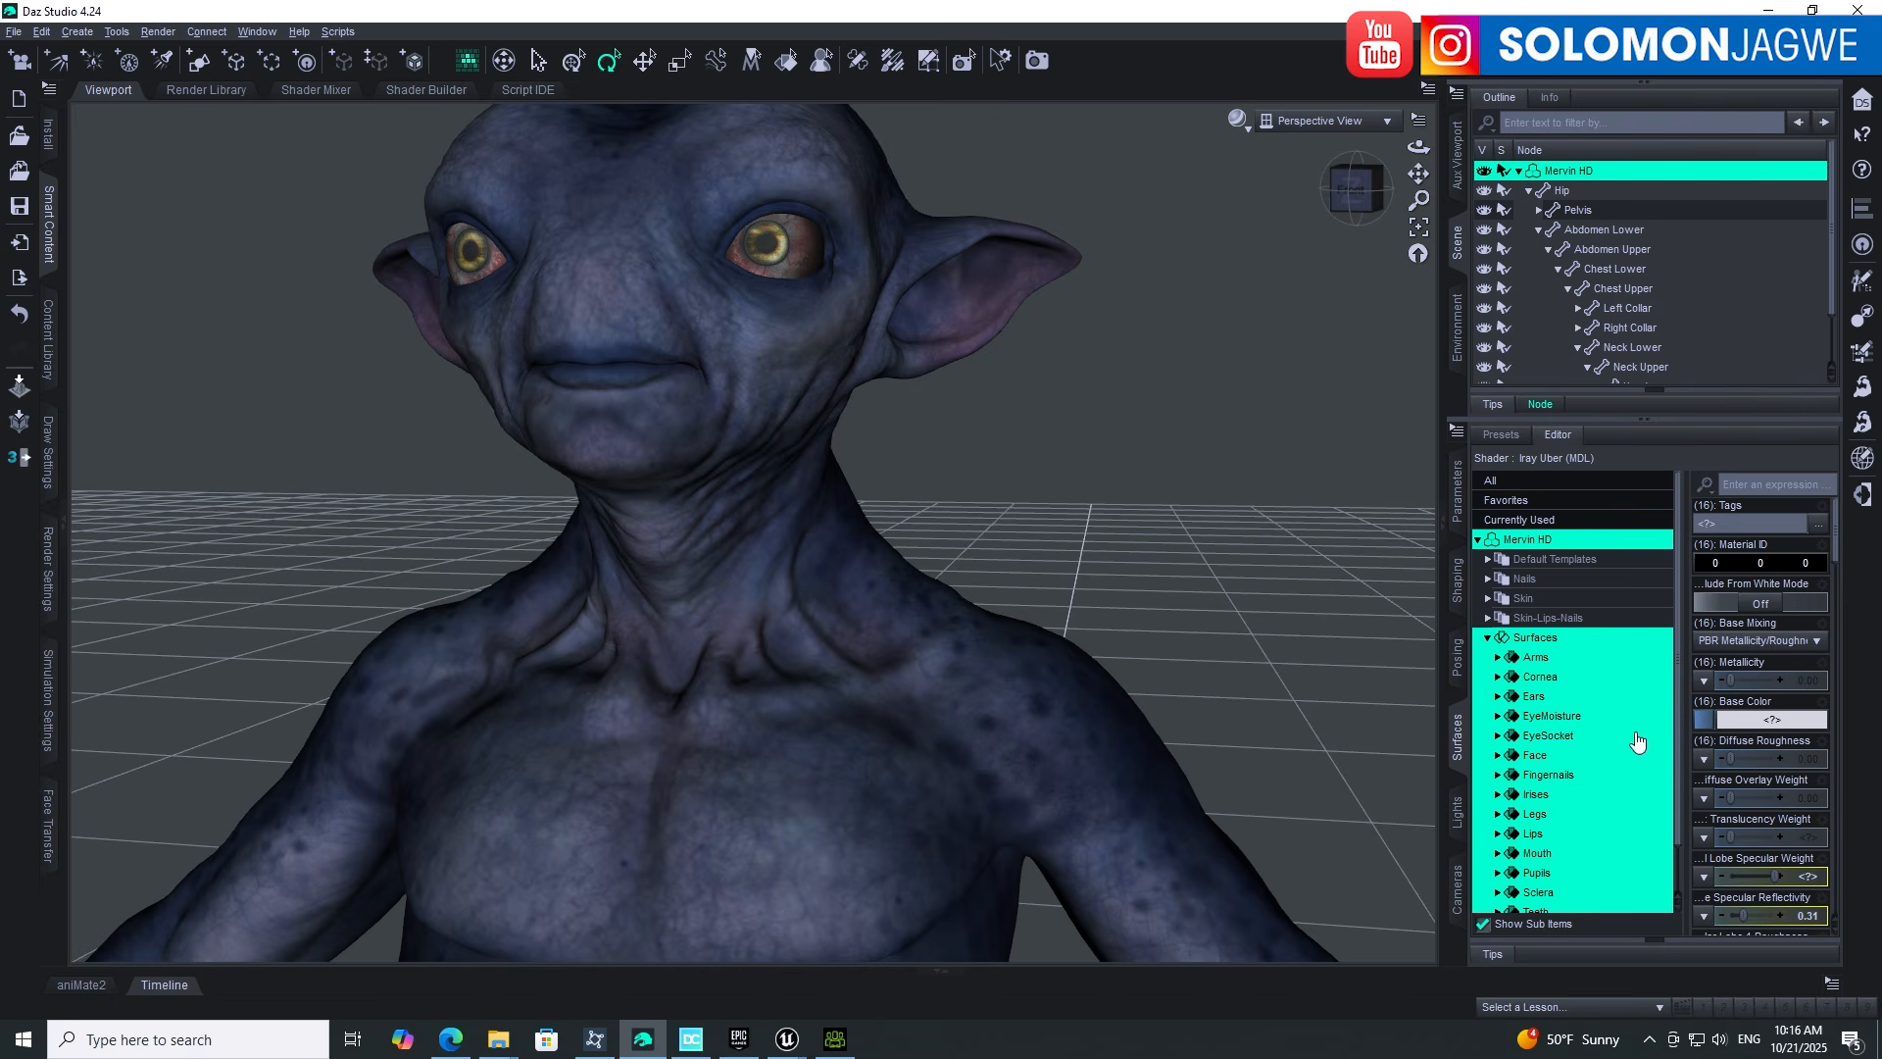
left_click(1535, 757)
mouse_move(1706, 731)
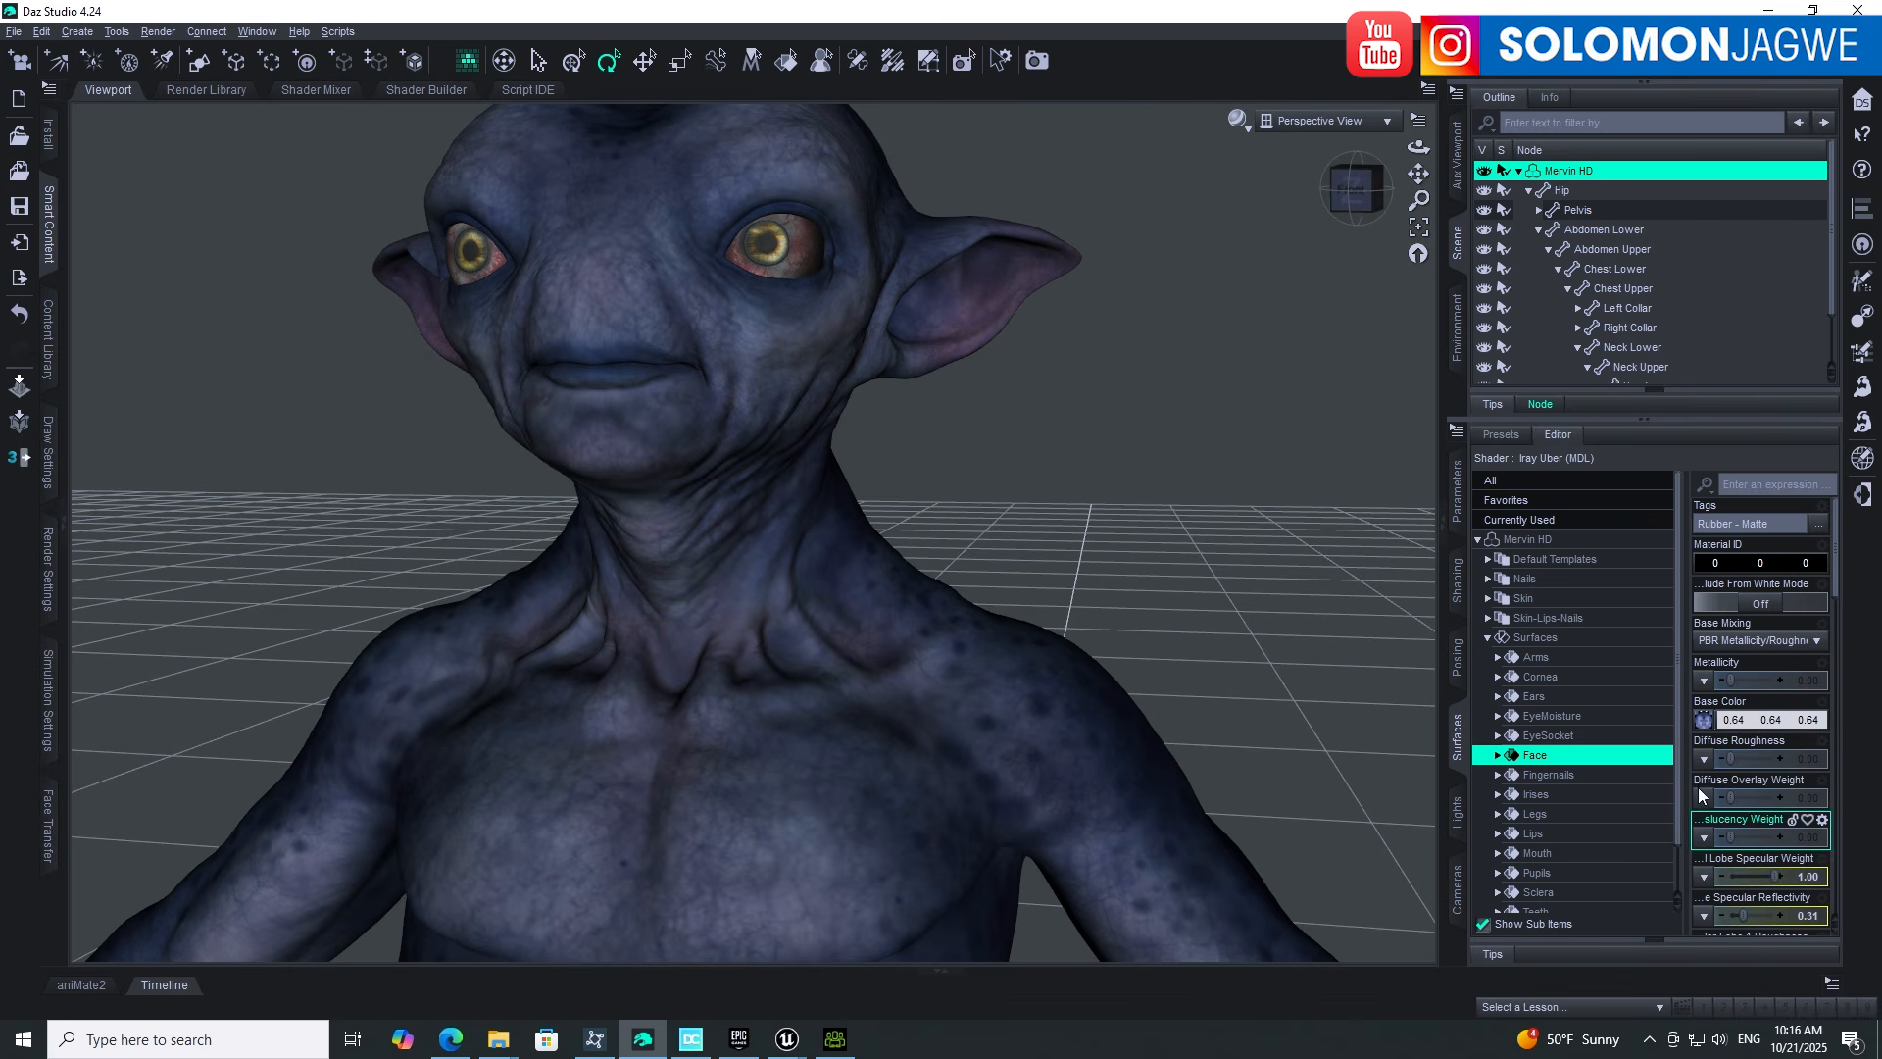
scroll(1735, 691, "down", 10)
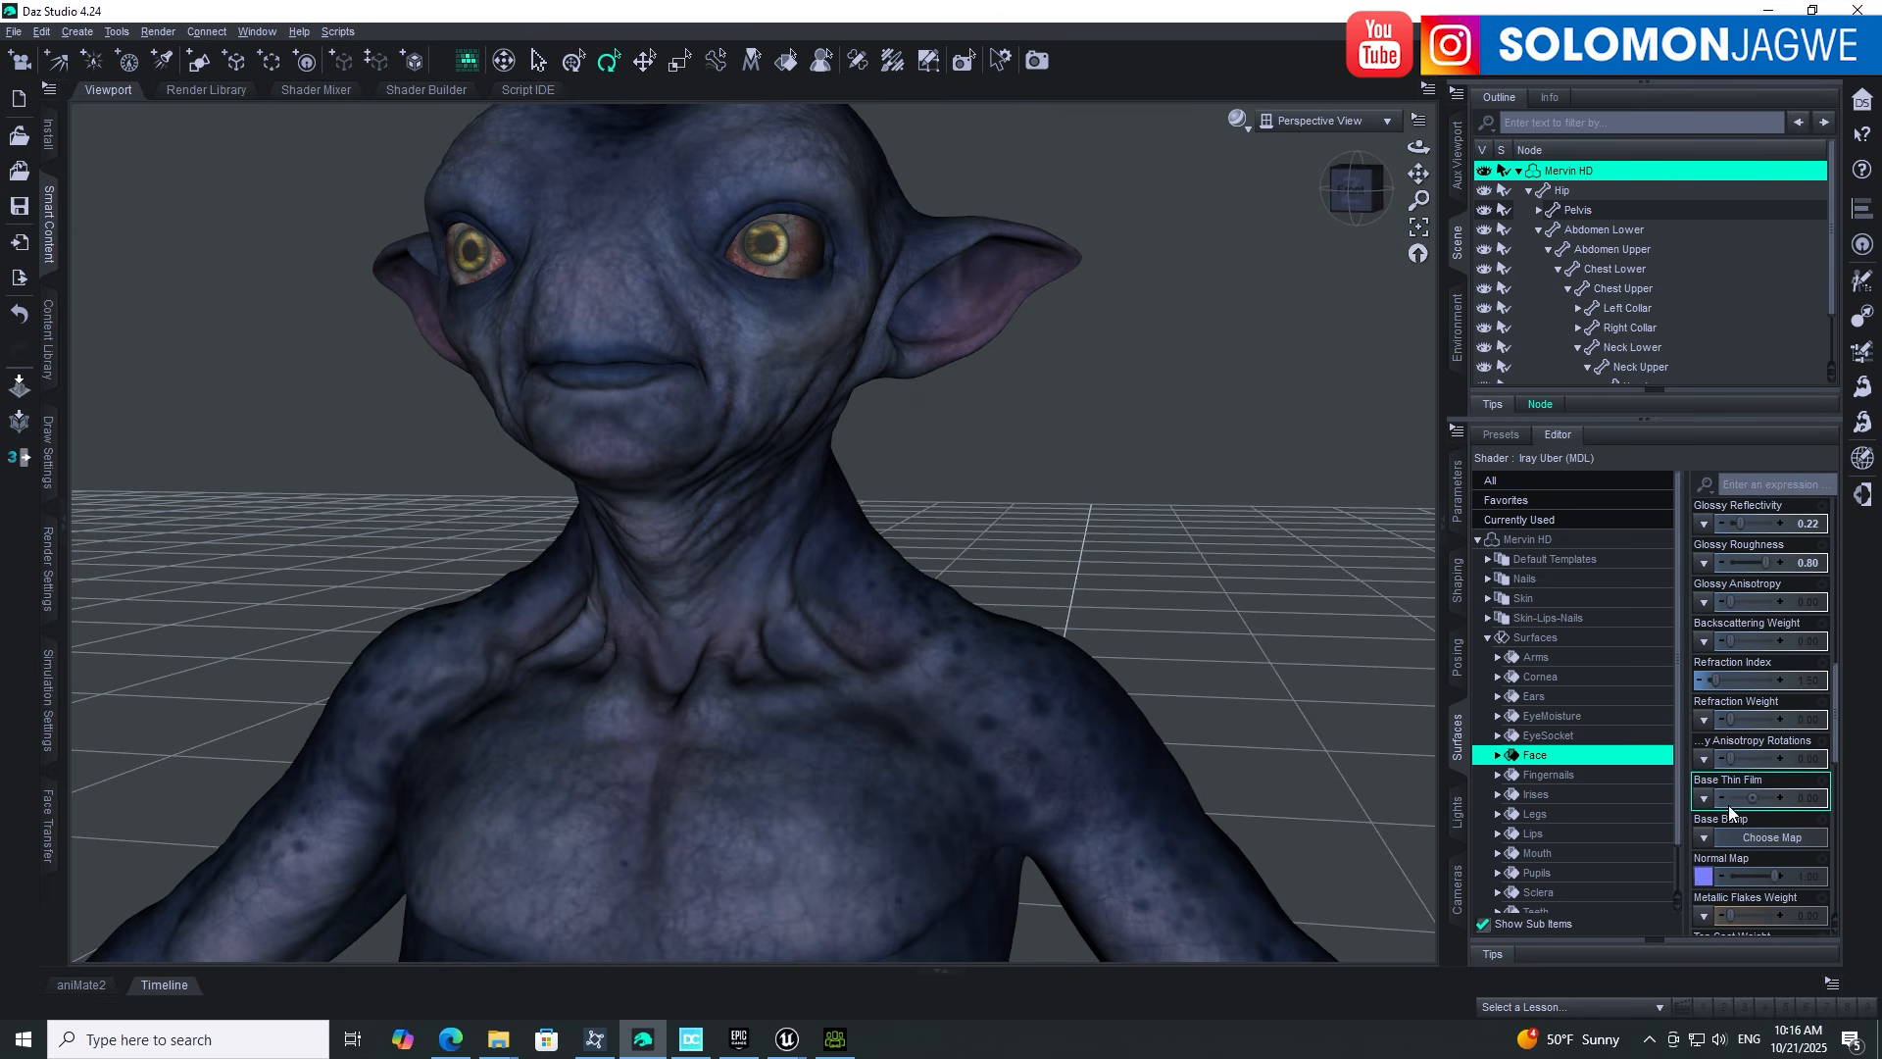
mouse_move(1706, 879)
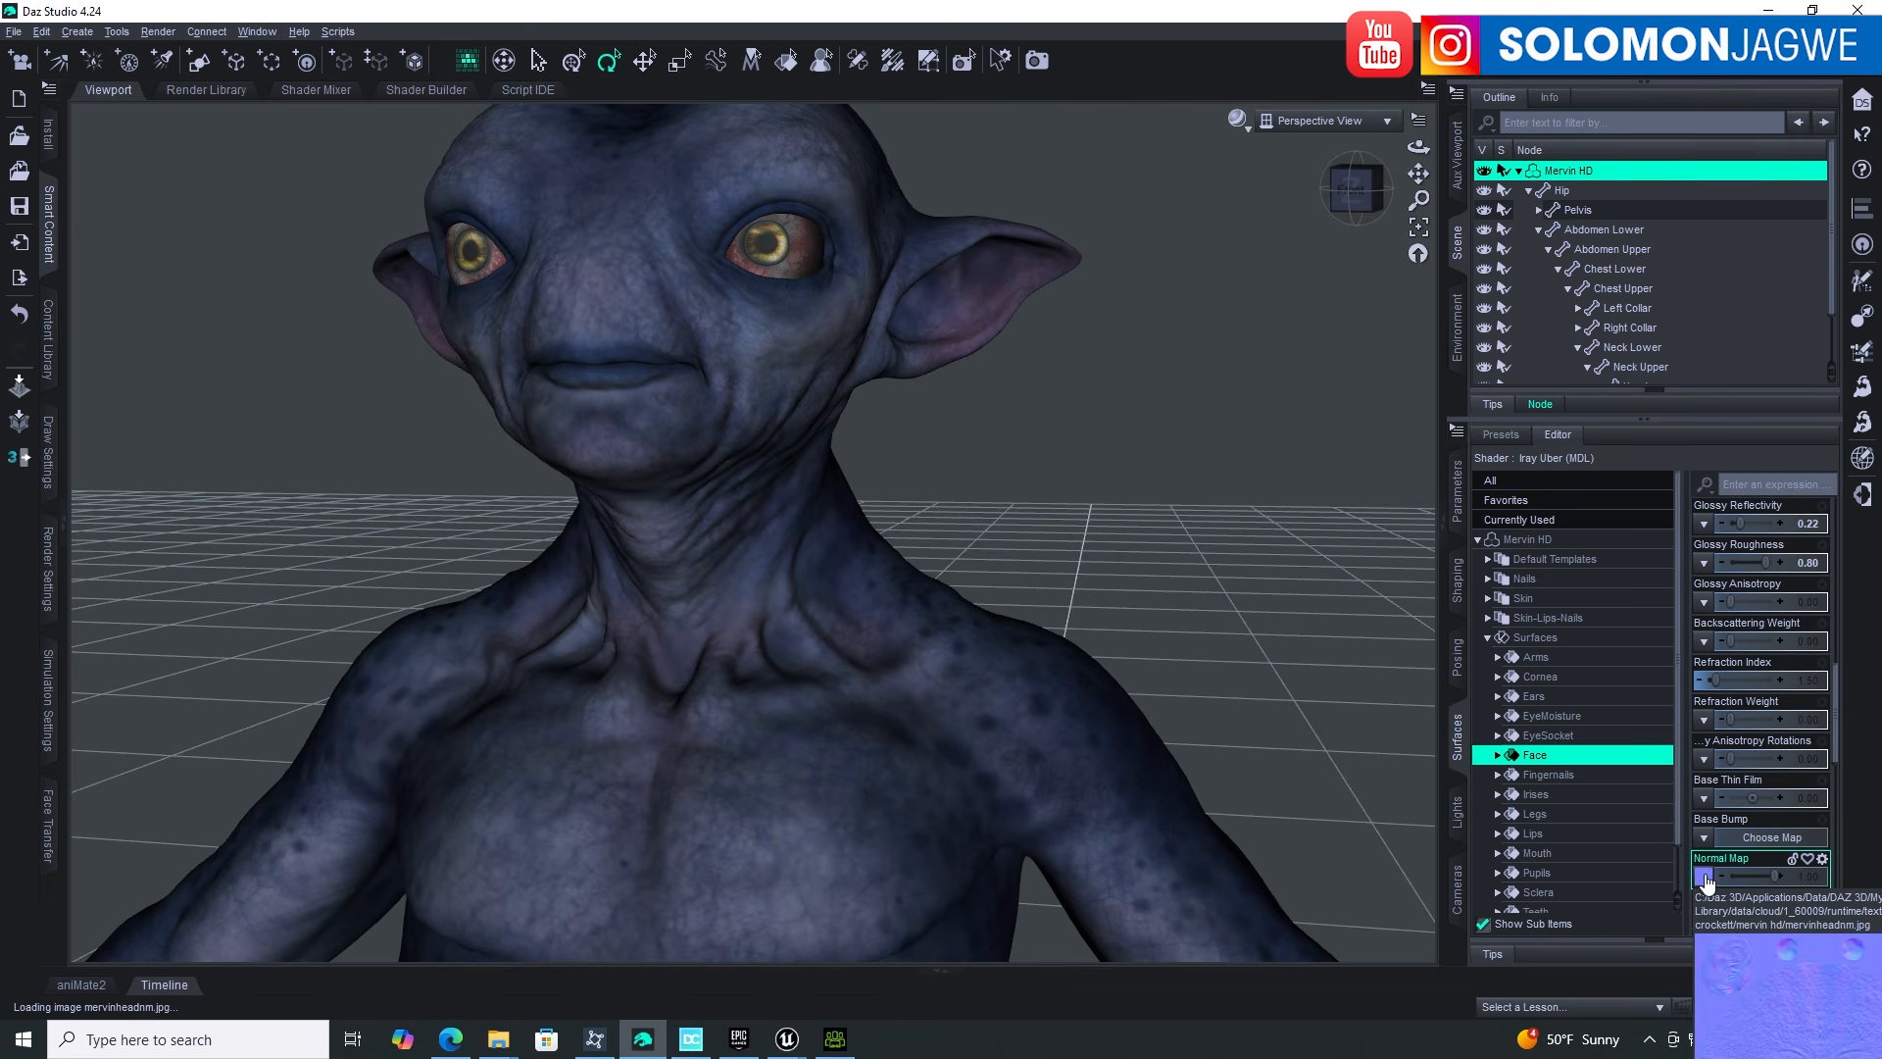
scroll(1725, 784, "up", 10)
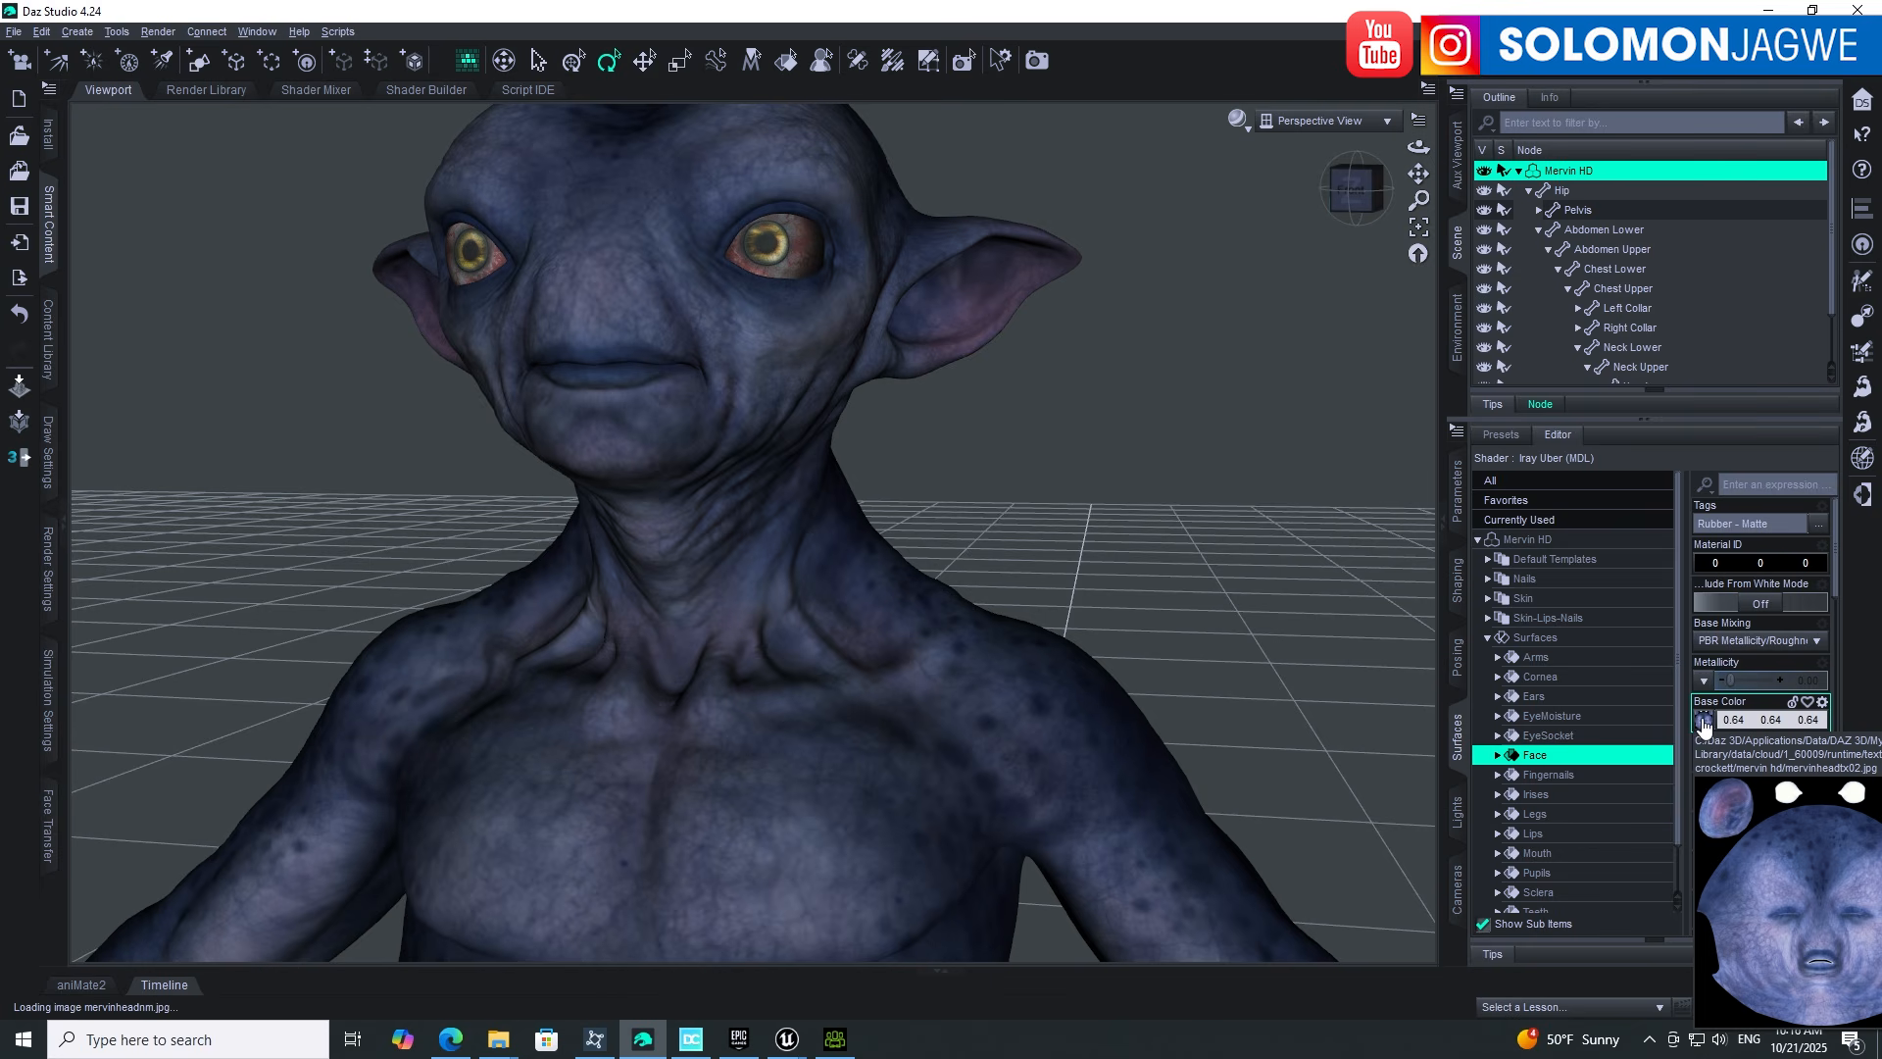
Step: Browse the Face base colour texture and copy its folder path from the address bar
left_click(1704, 722)
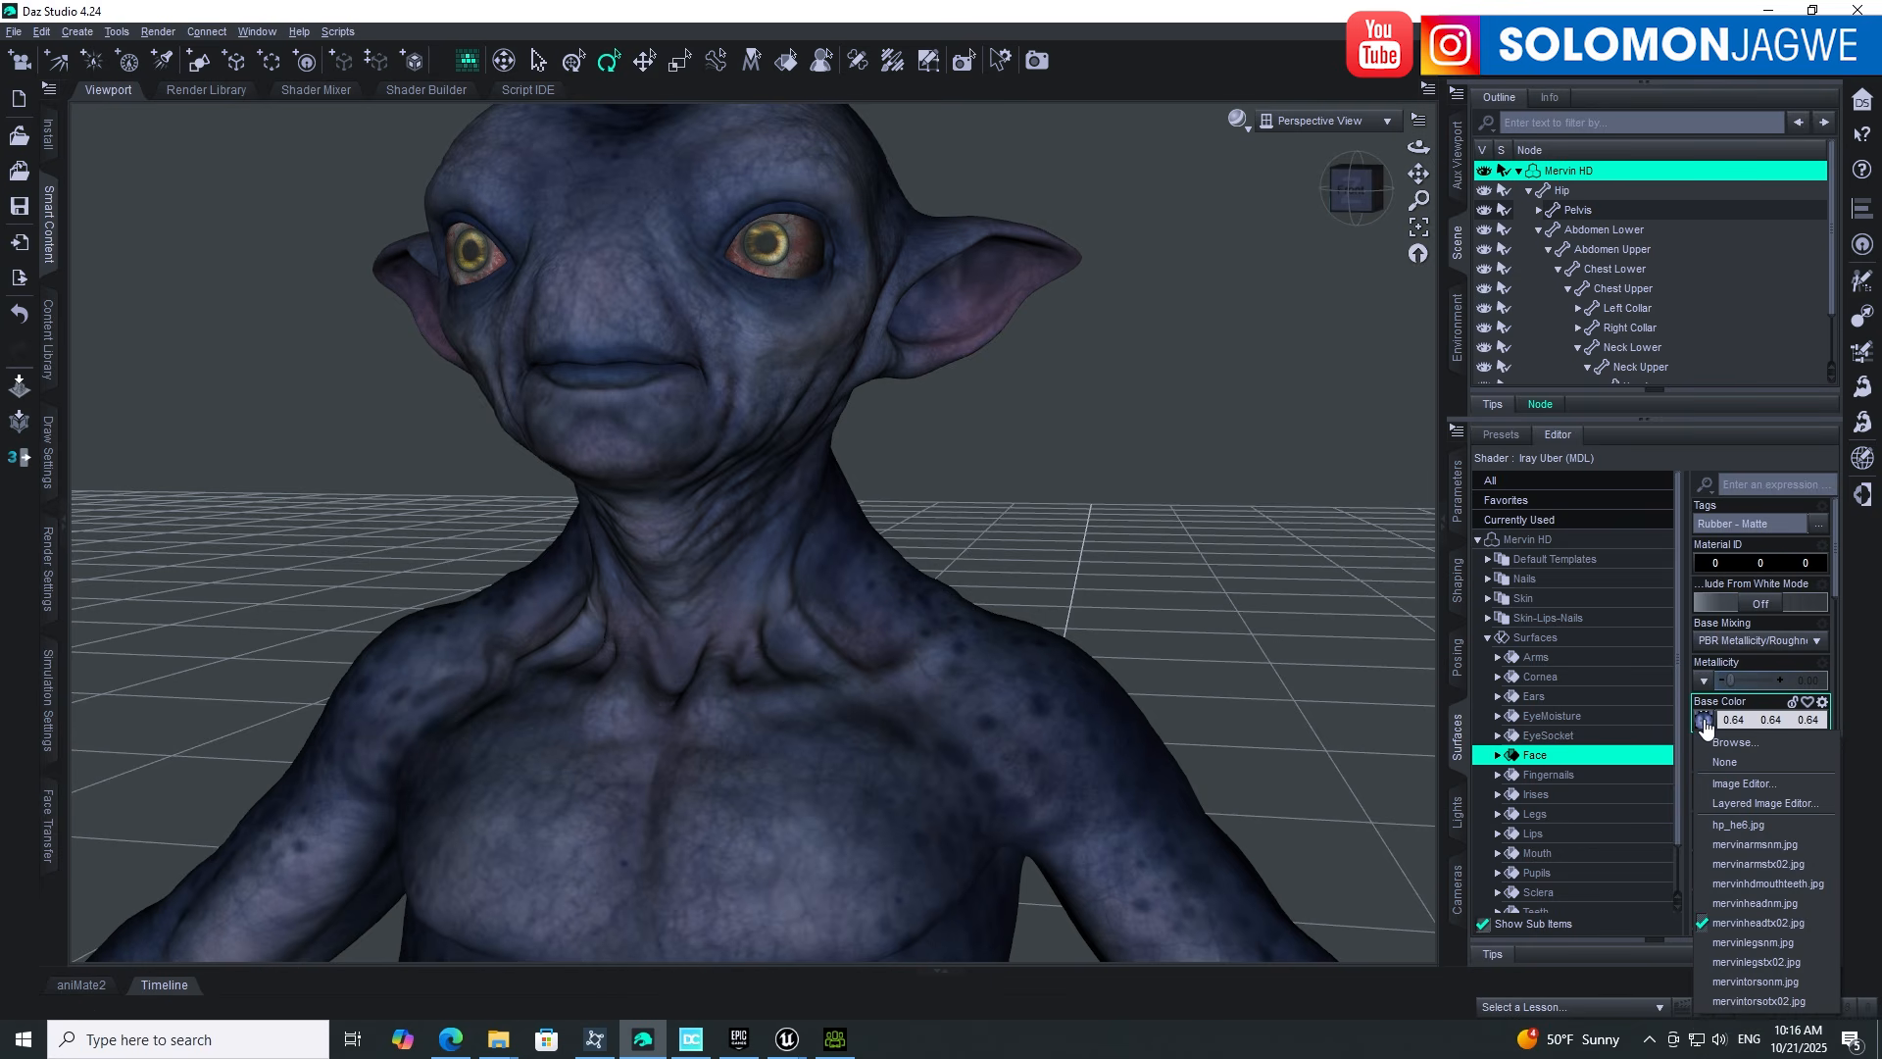
left_click(1728, 744)
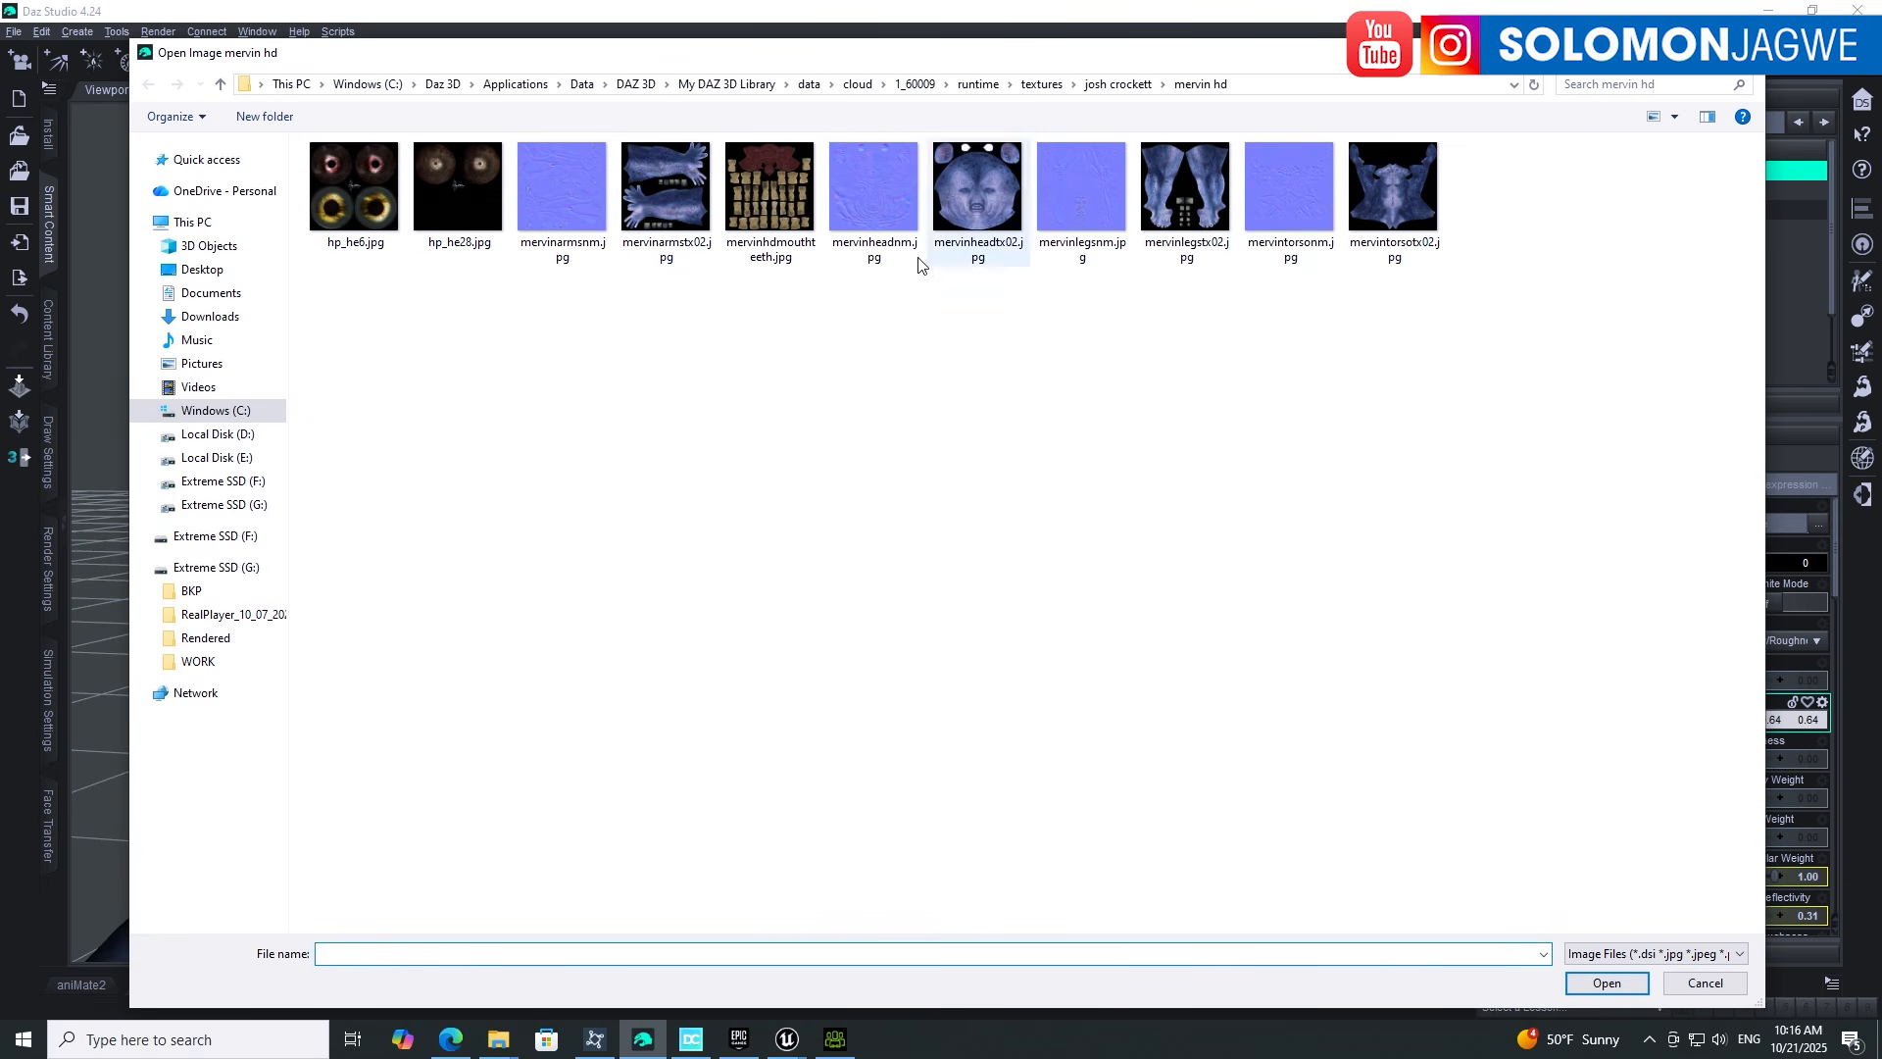
left_click(1255, 85)
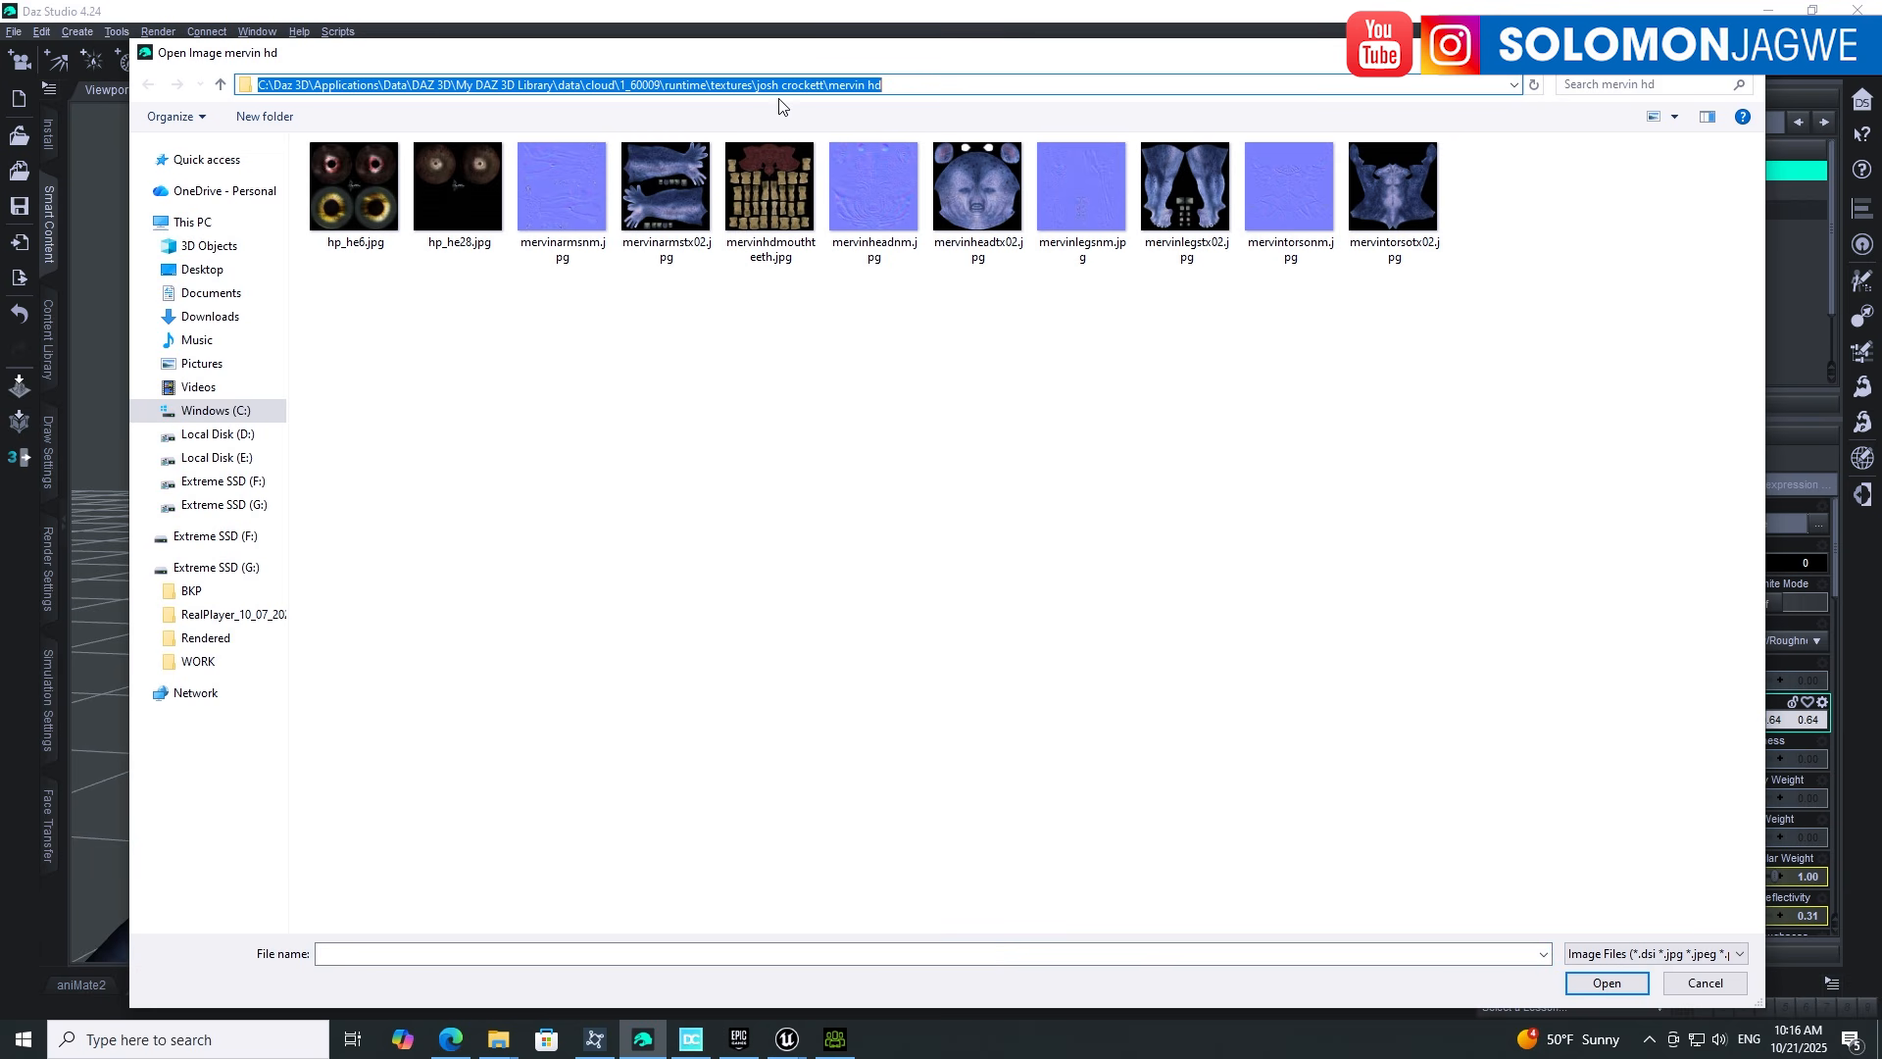
right_click(701, 86)
left_click(497, 155)
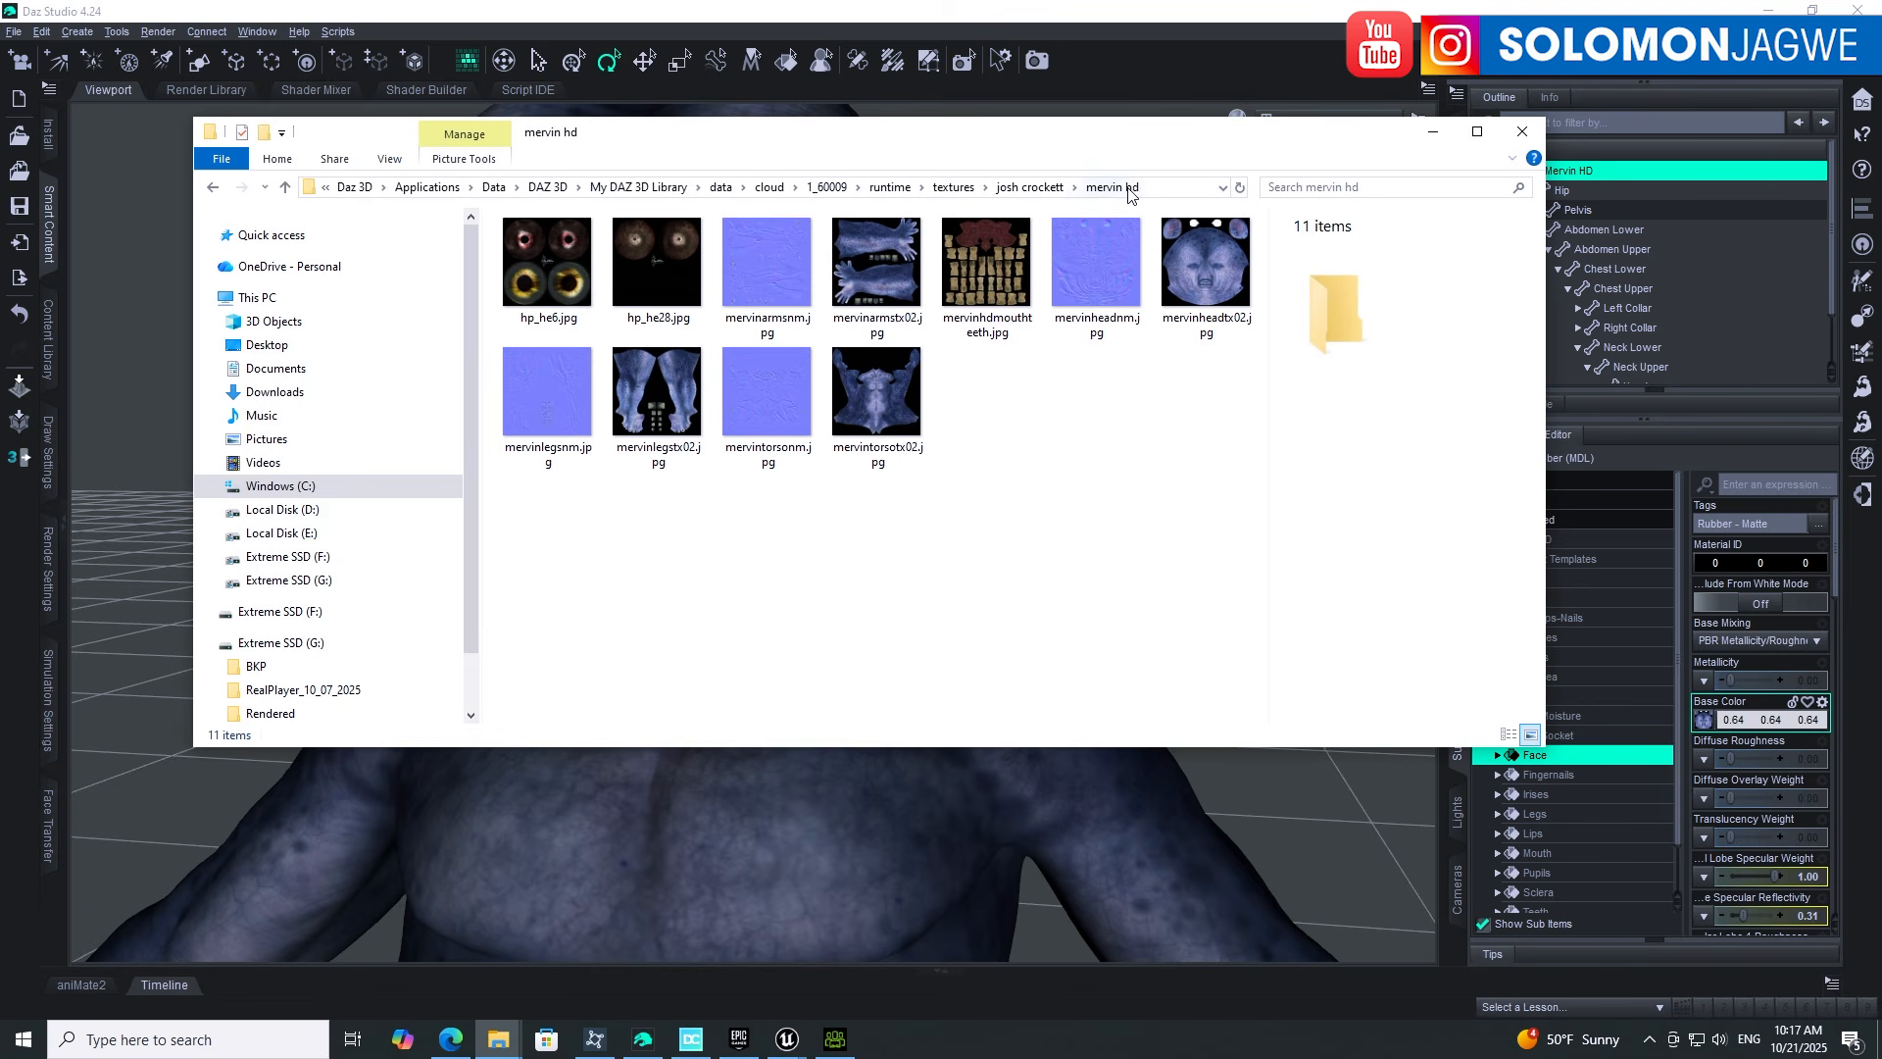
Step: Look over the mervin hd texture folder in File Explorer, then minimize it
left_click(1145, 188)
left_click(1114, 456)
left_click(1437, 133)
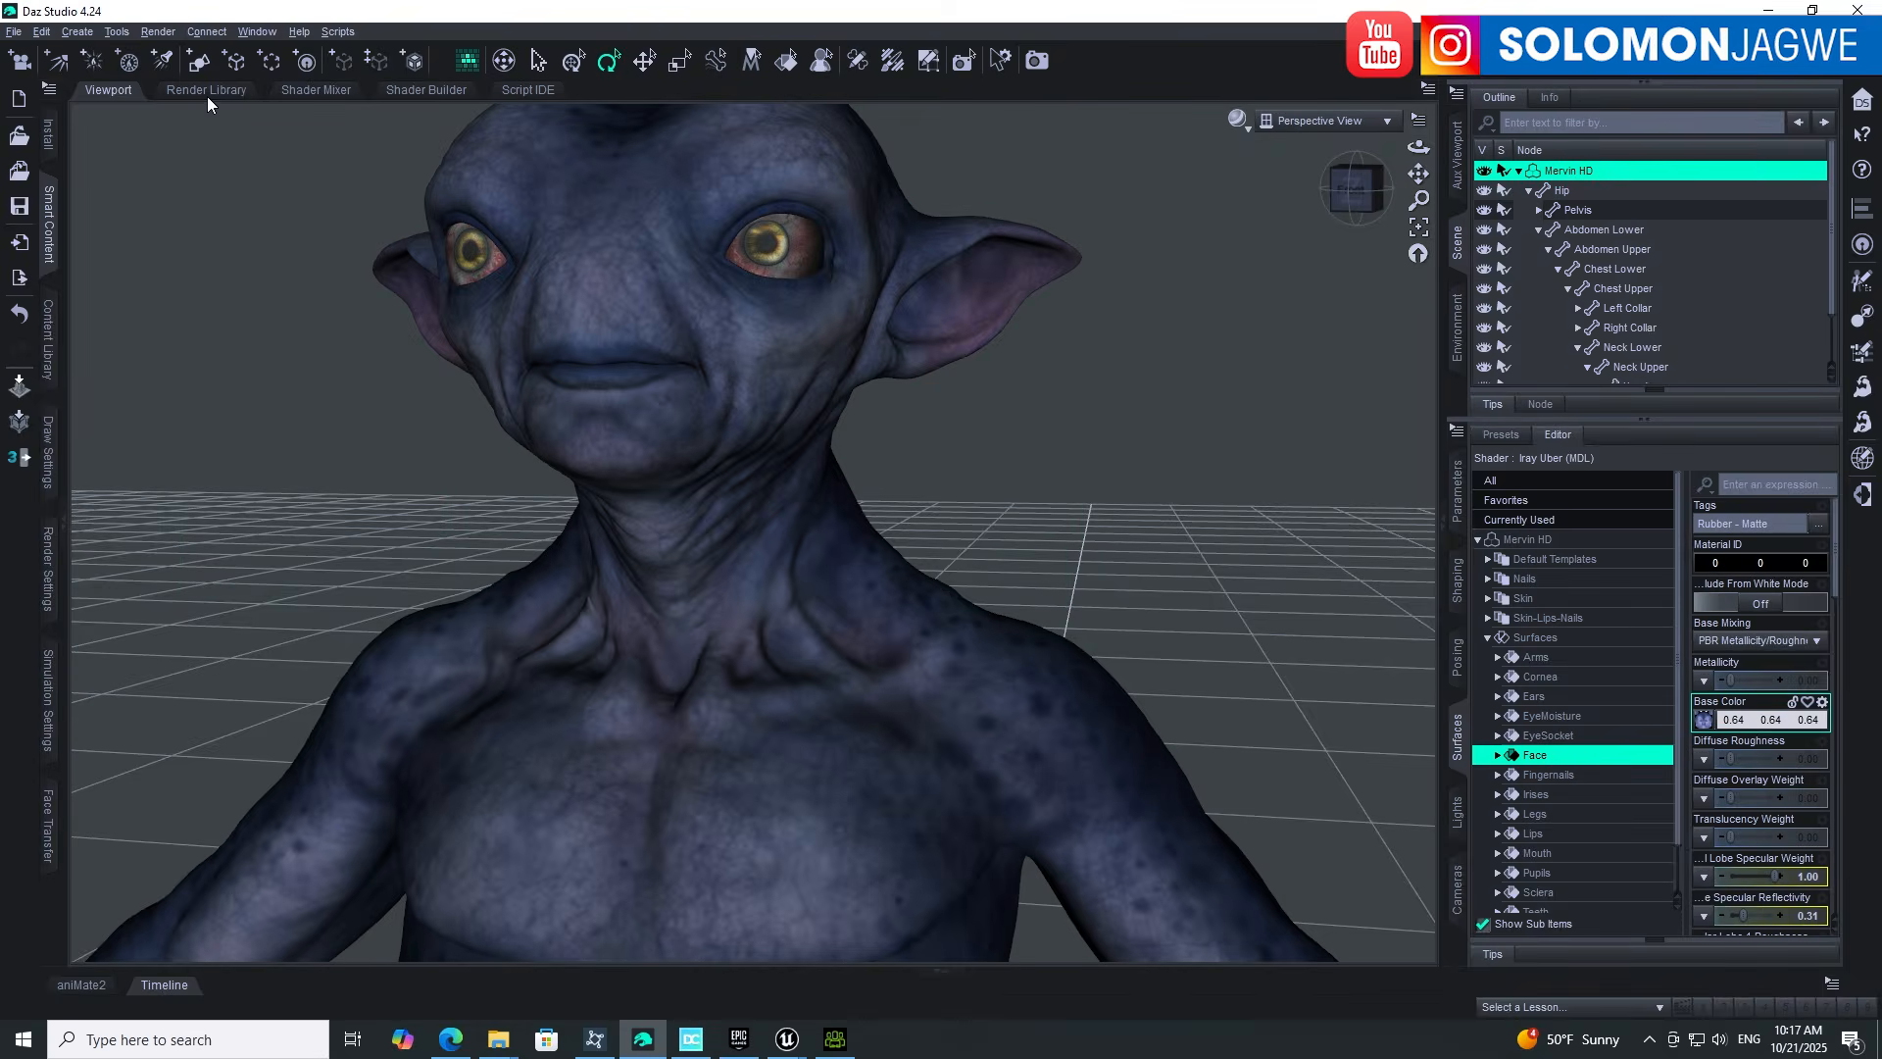
Step: Check Character Creator's Script > Load Python option, then bring Daz Studio with Mervin HD back
left_click(1770, 10)
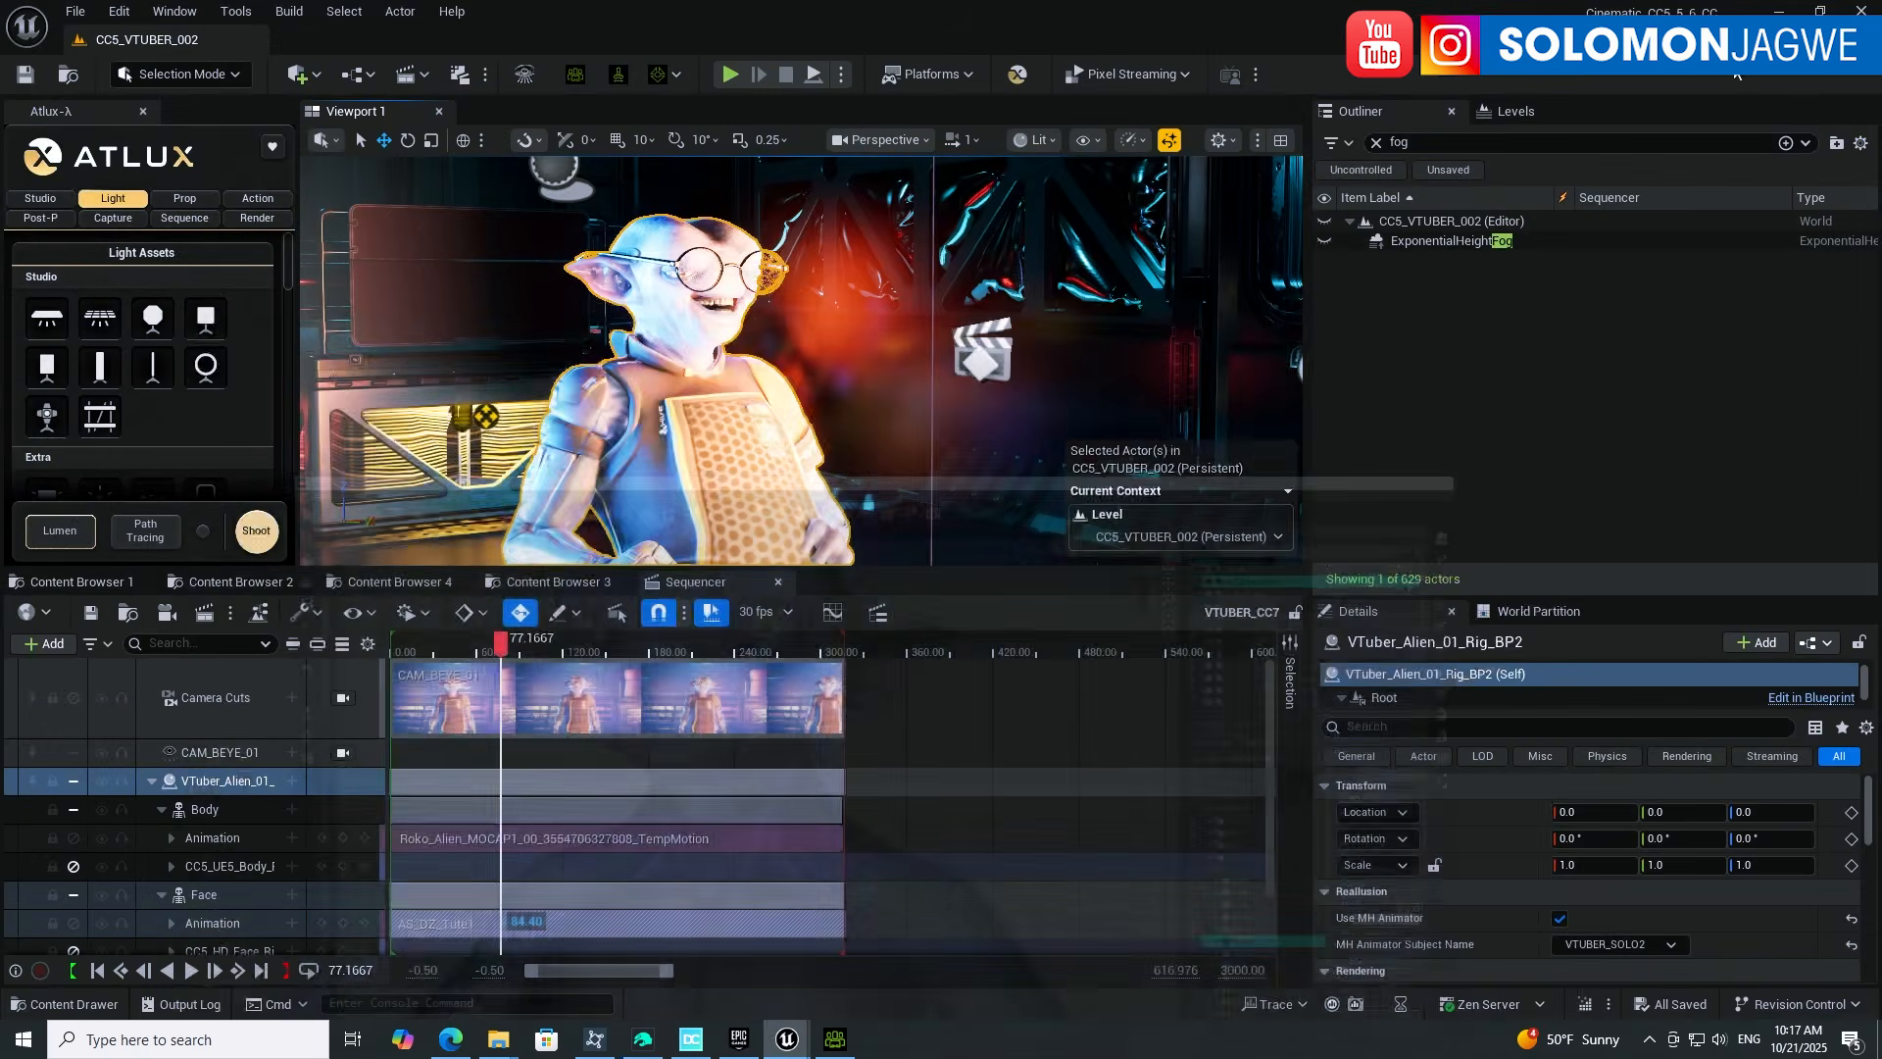
left_click(836, 1039)
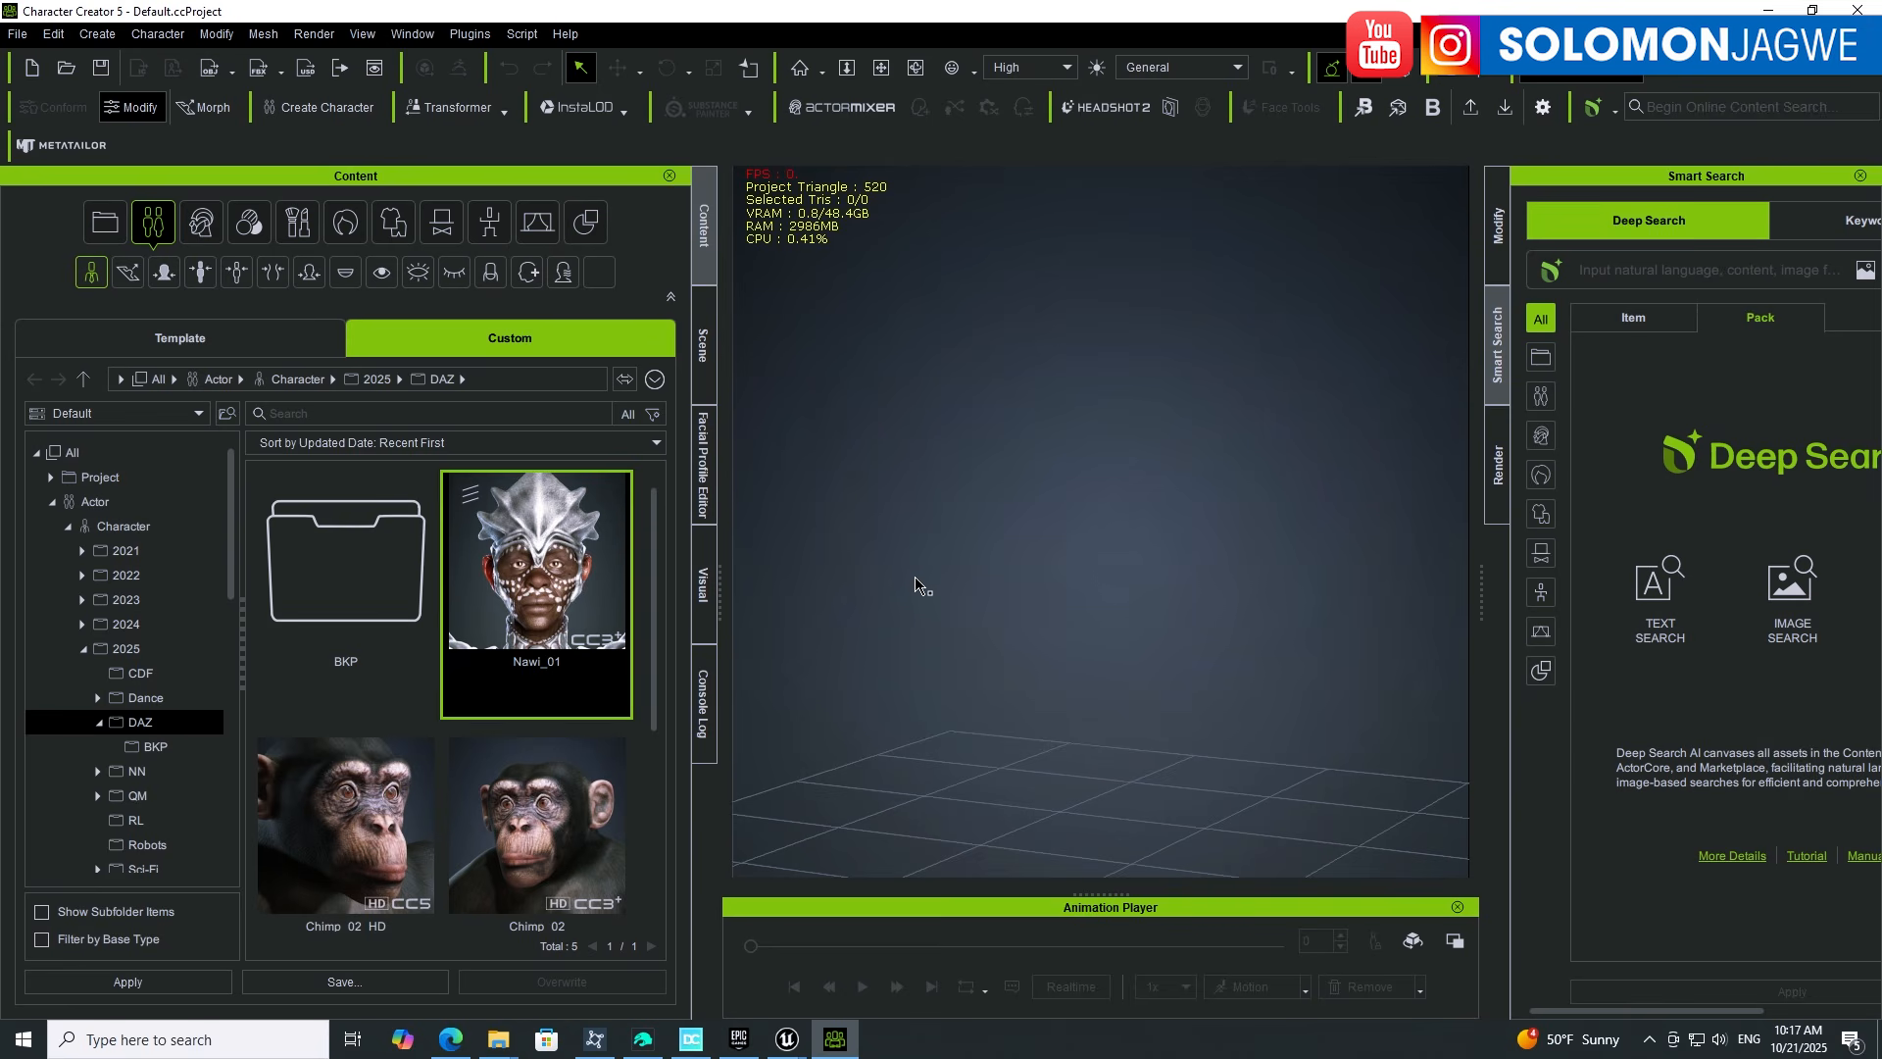
left_click(498, 1041)
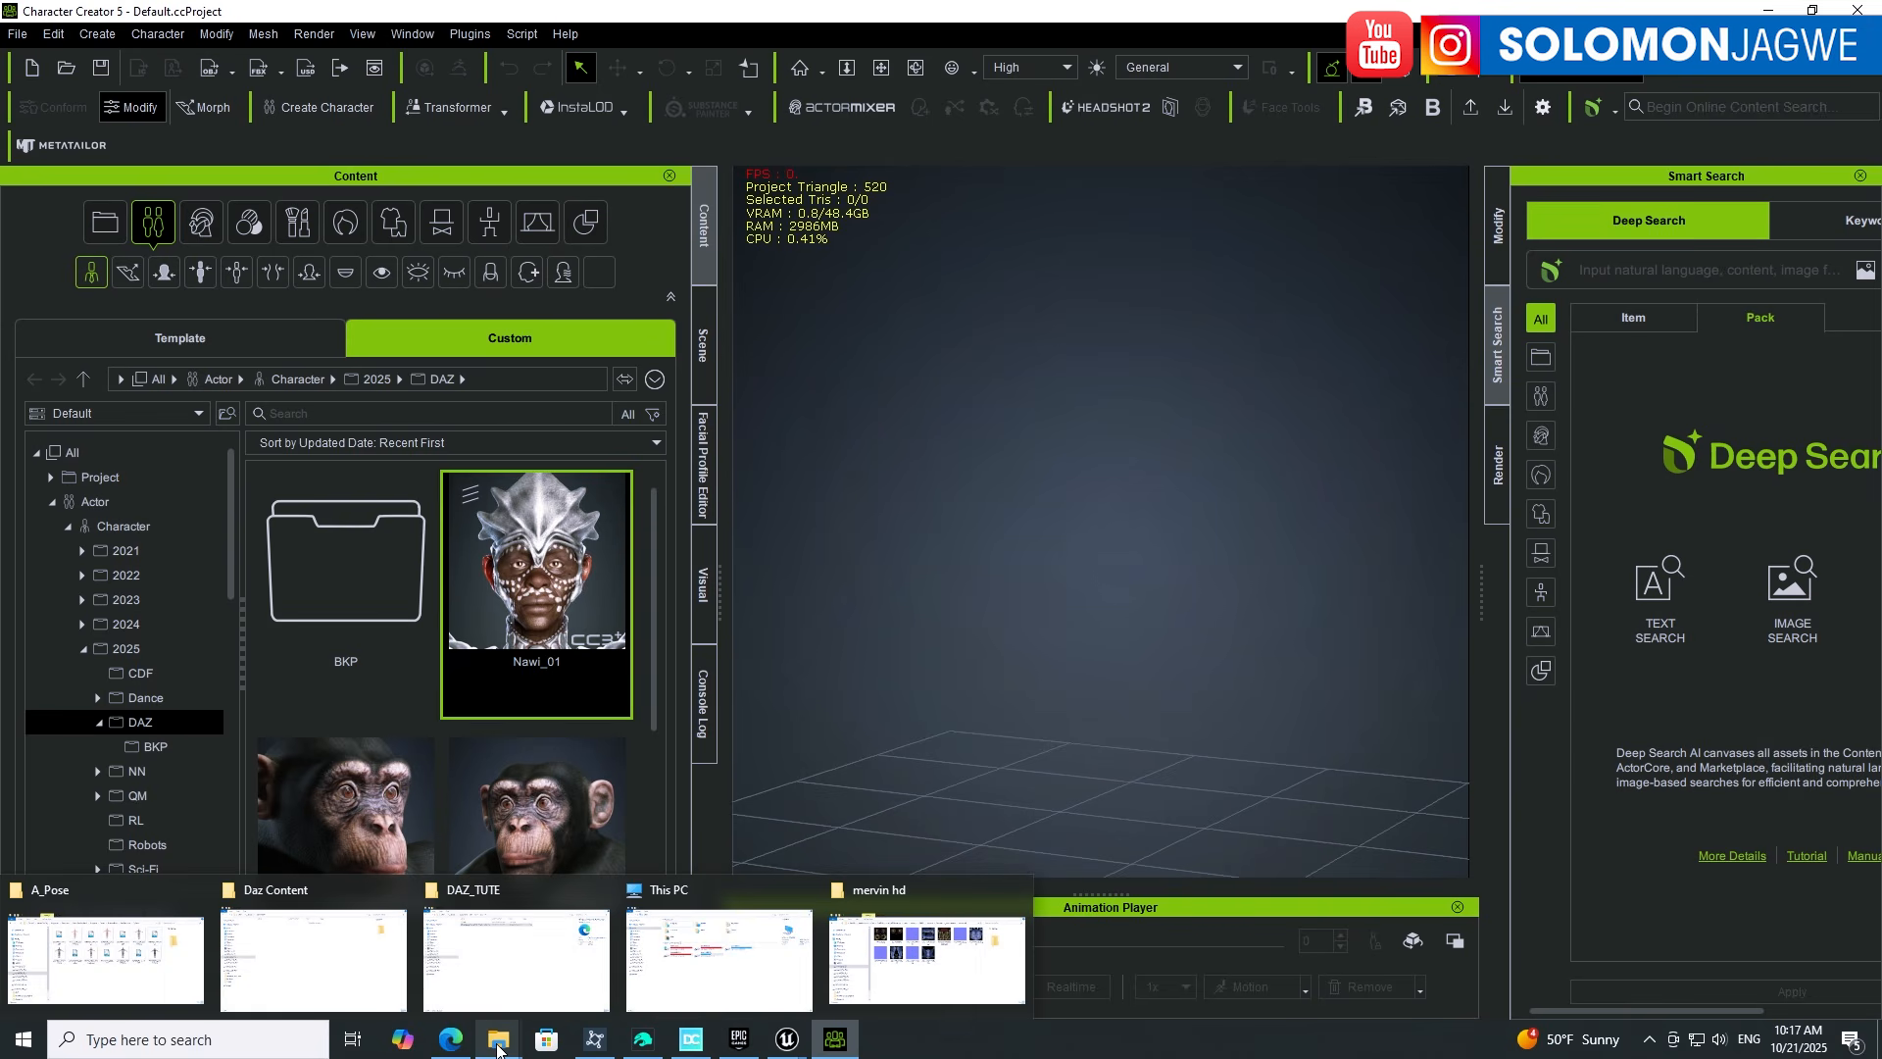
left_click(524, 34)
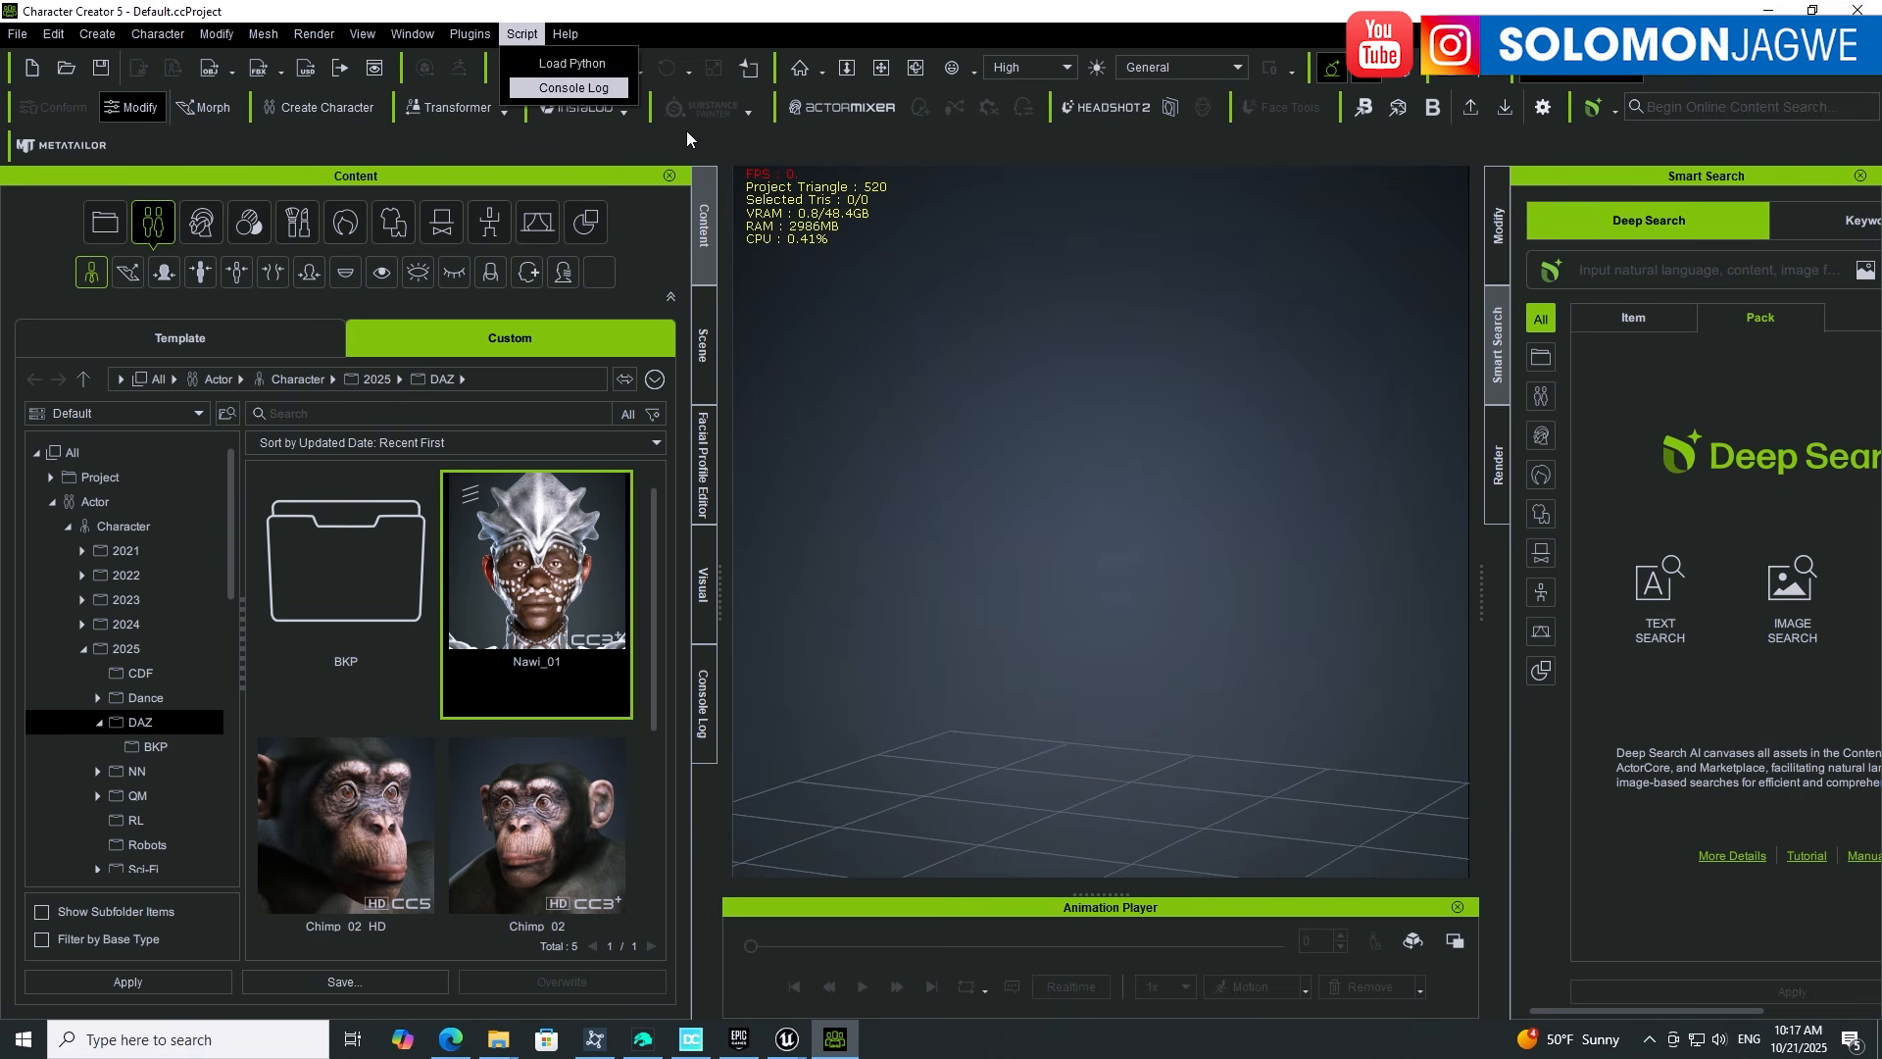
left_click(574, 64)
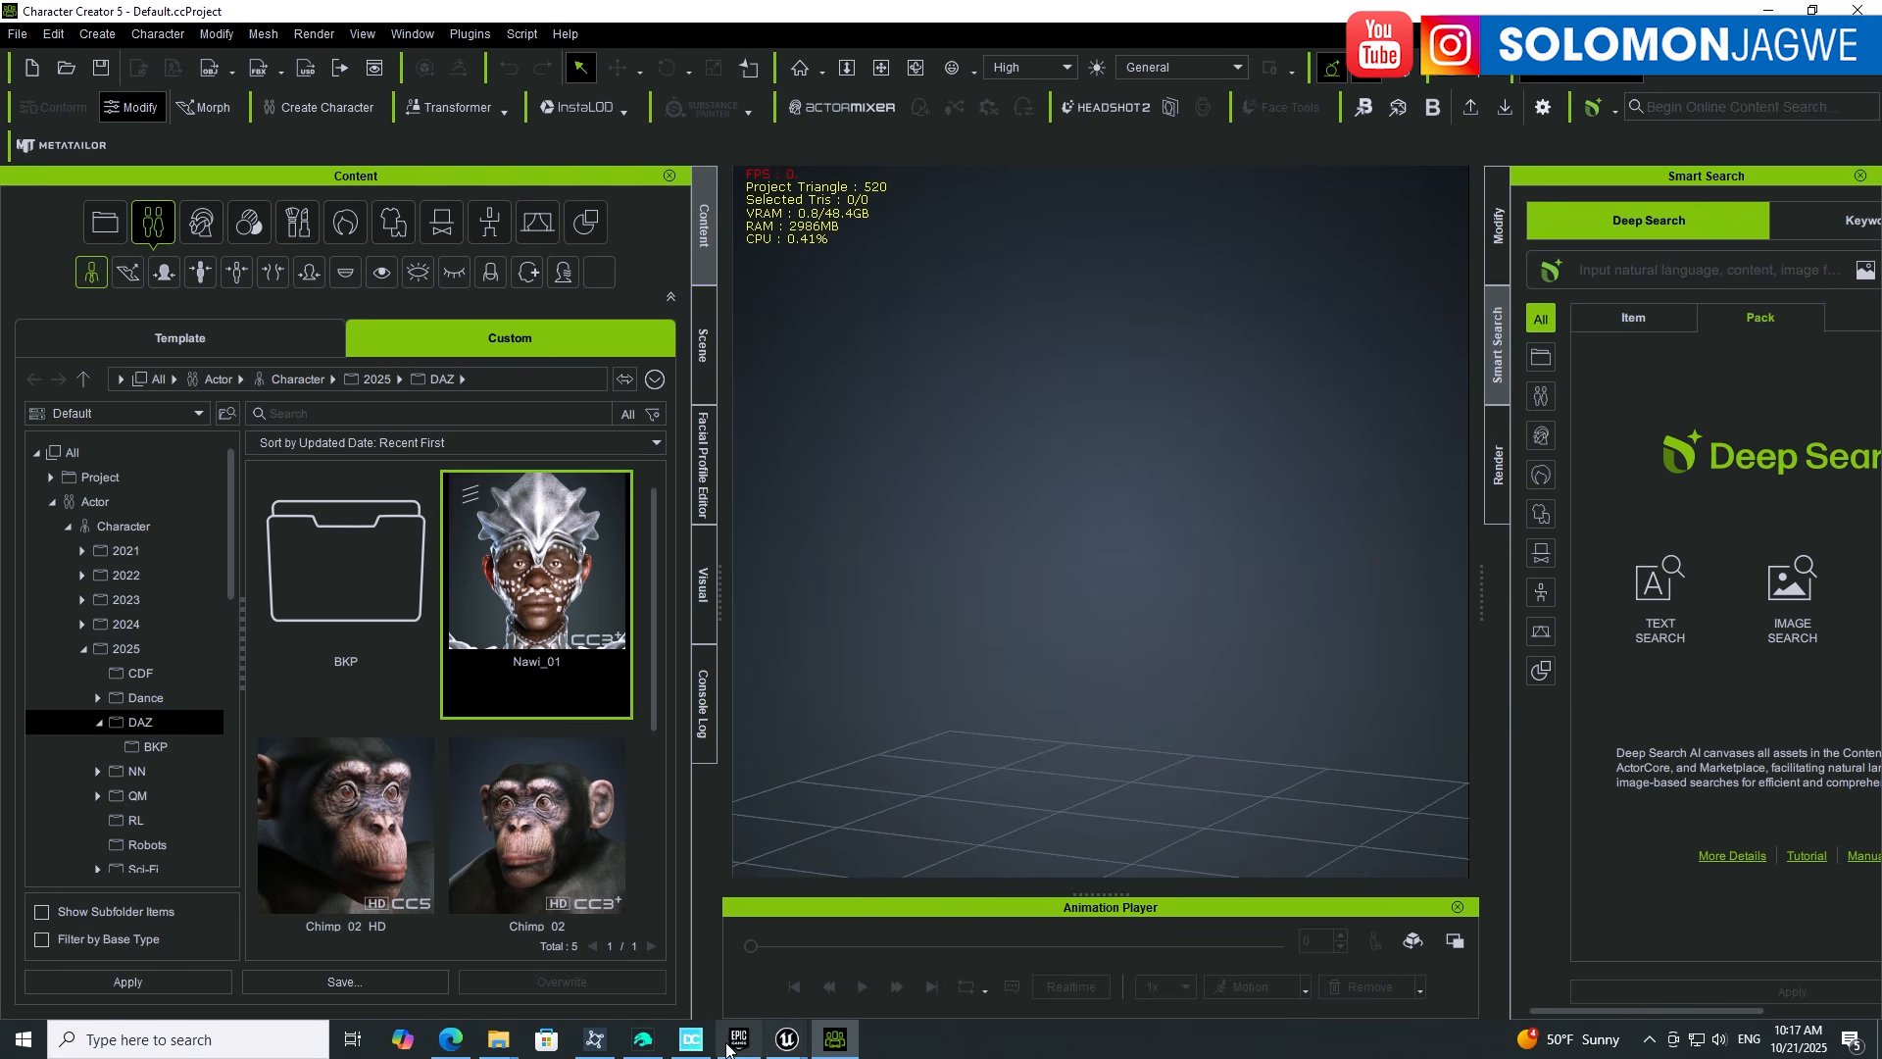
left_click(642, 1039)
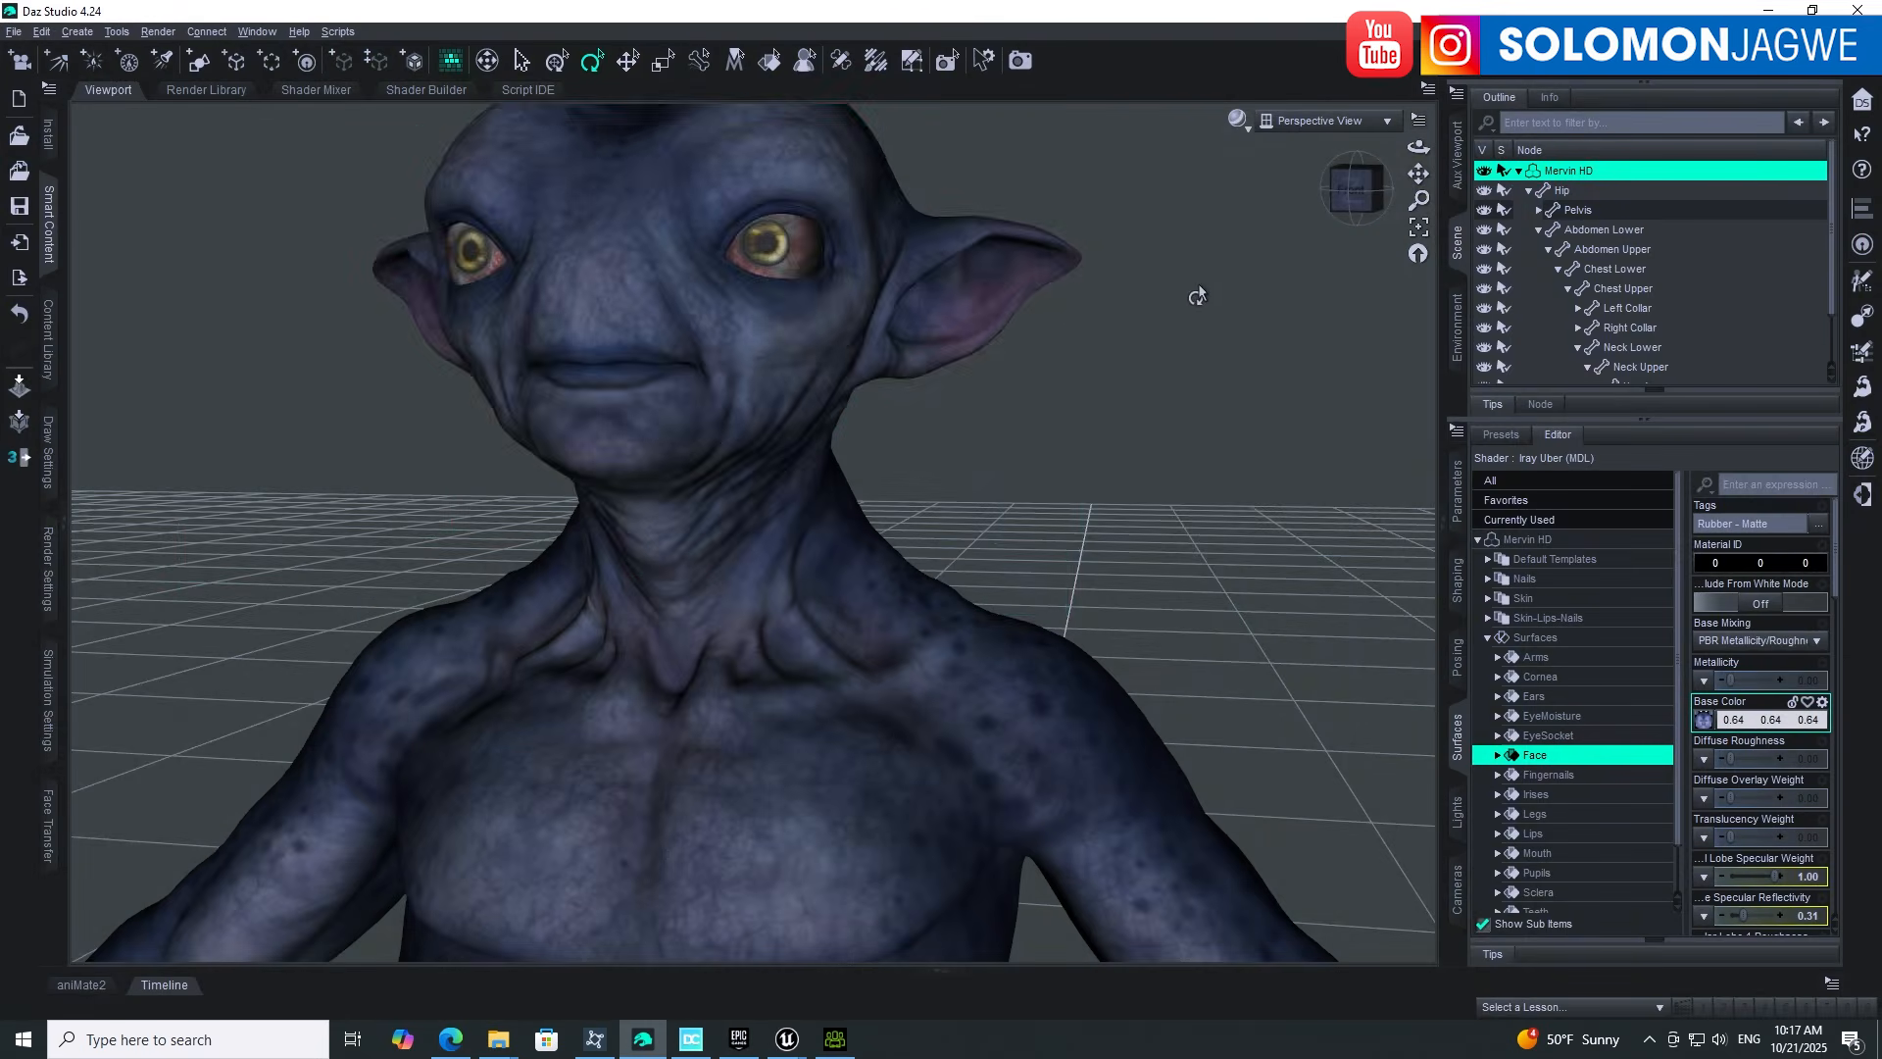
Step: Save the Daz scene as Mervin2.duf in the Creatures folder, then switch back to Character Creator 5
scroll(1194, 298, "up", 3)
scroll(1185, 296, "down", 6)
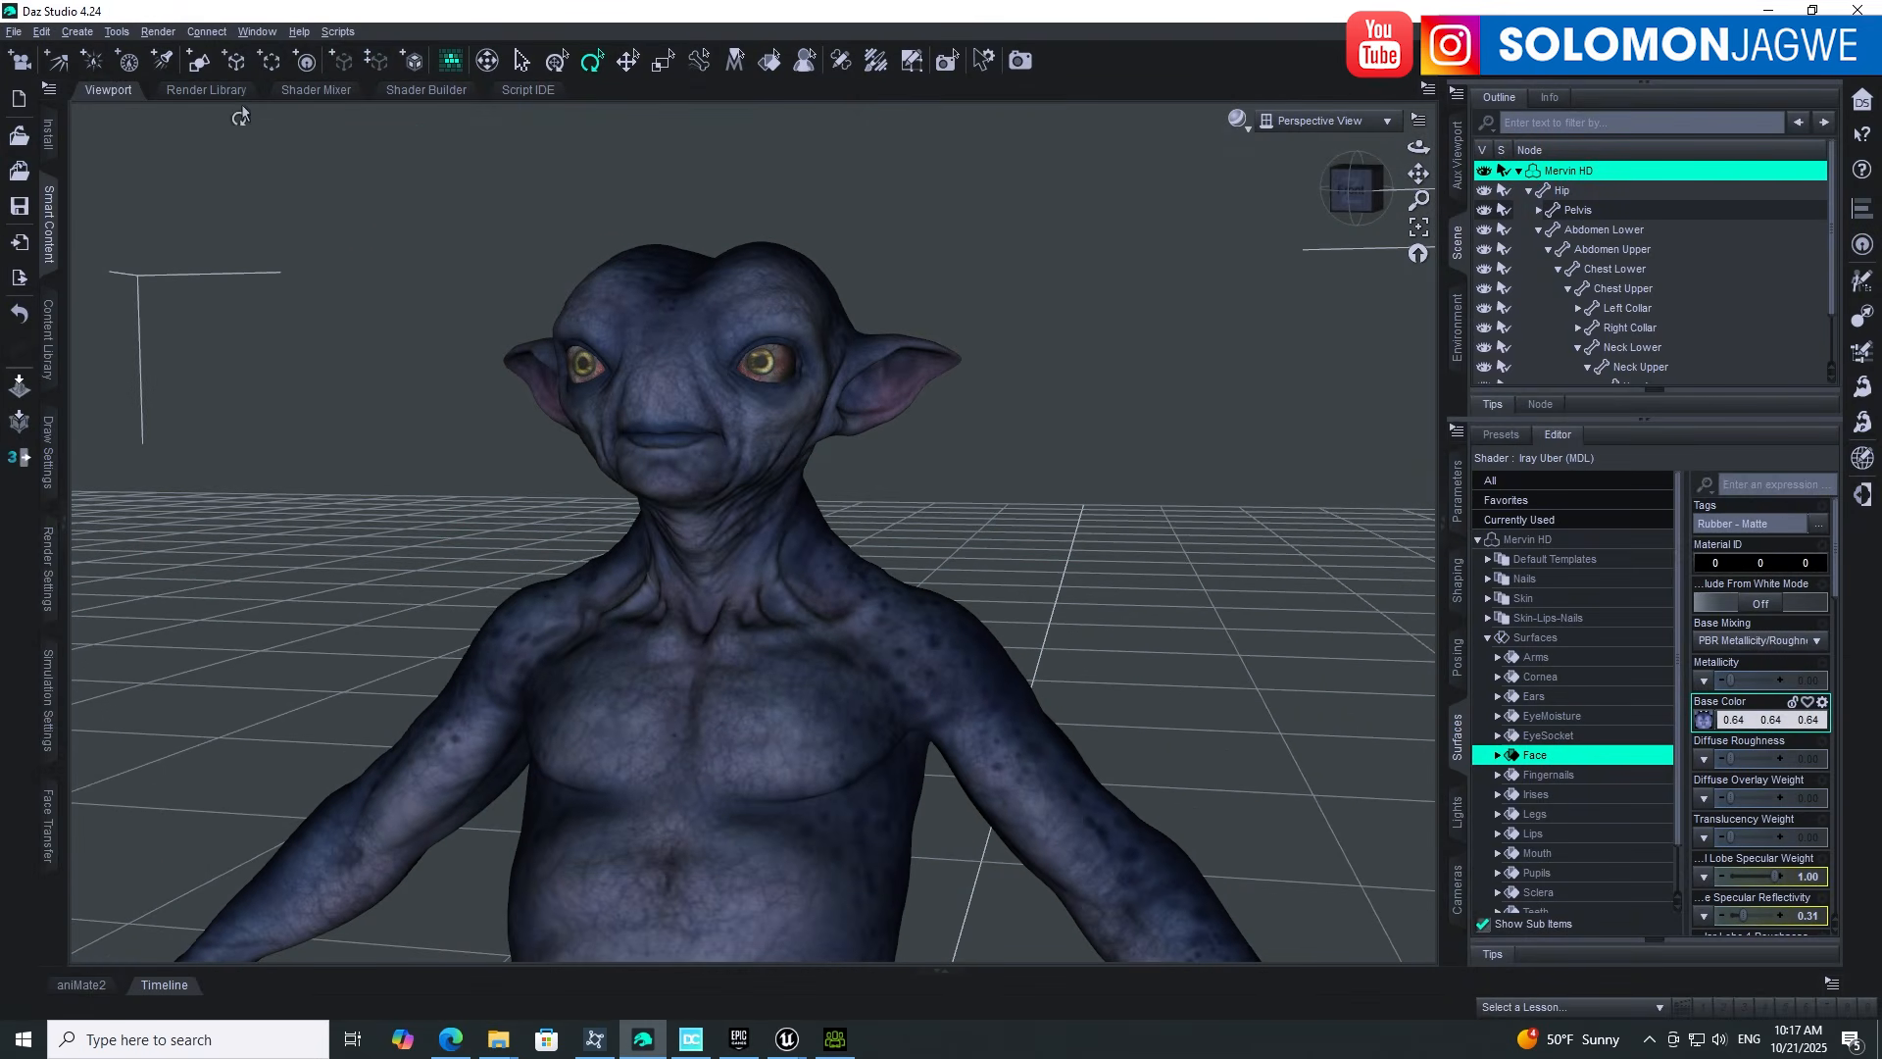
left_click(14, 31)
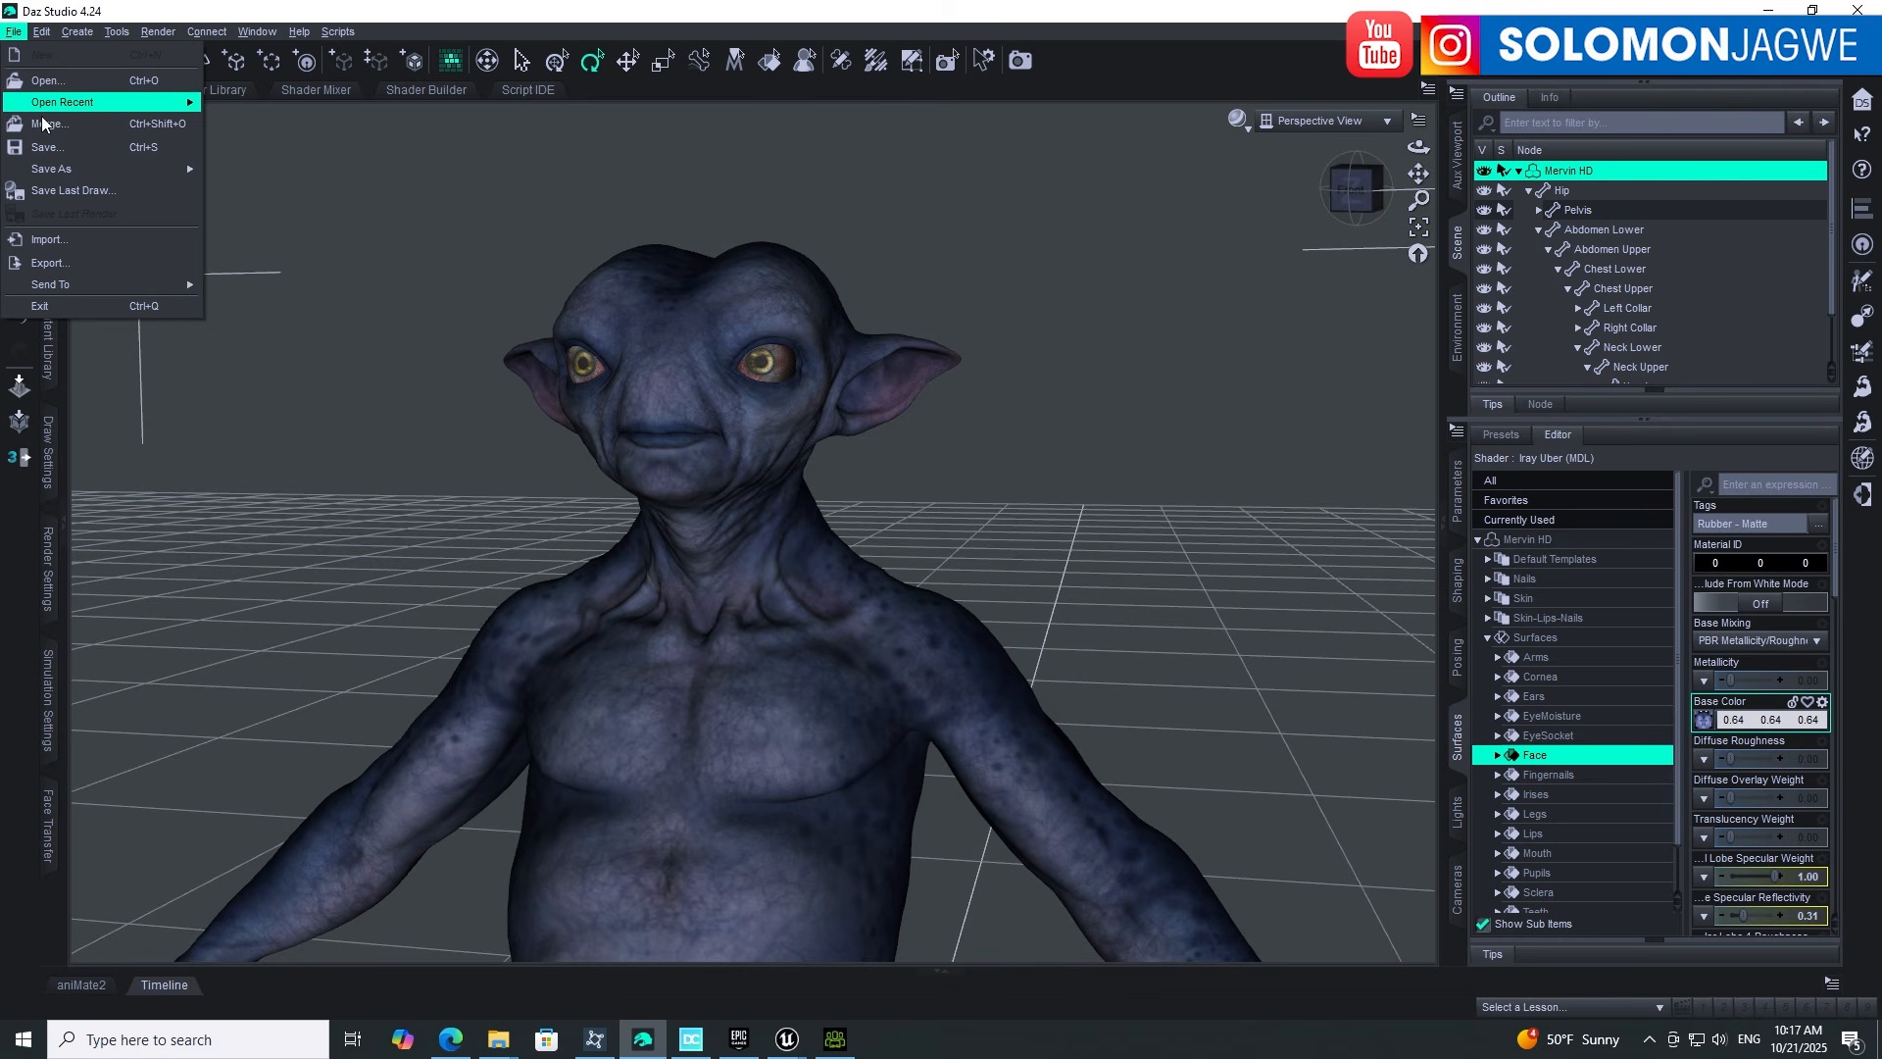
mouse_move(66, 172)
left_click(241, 173)
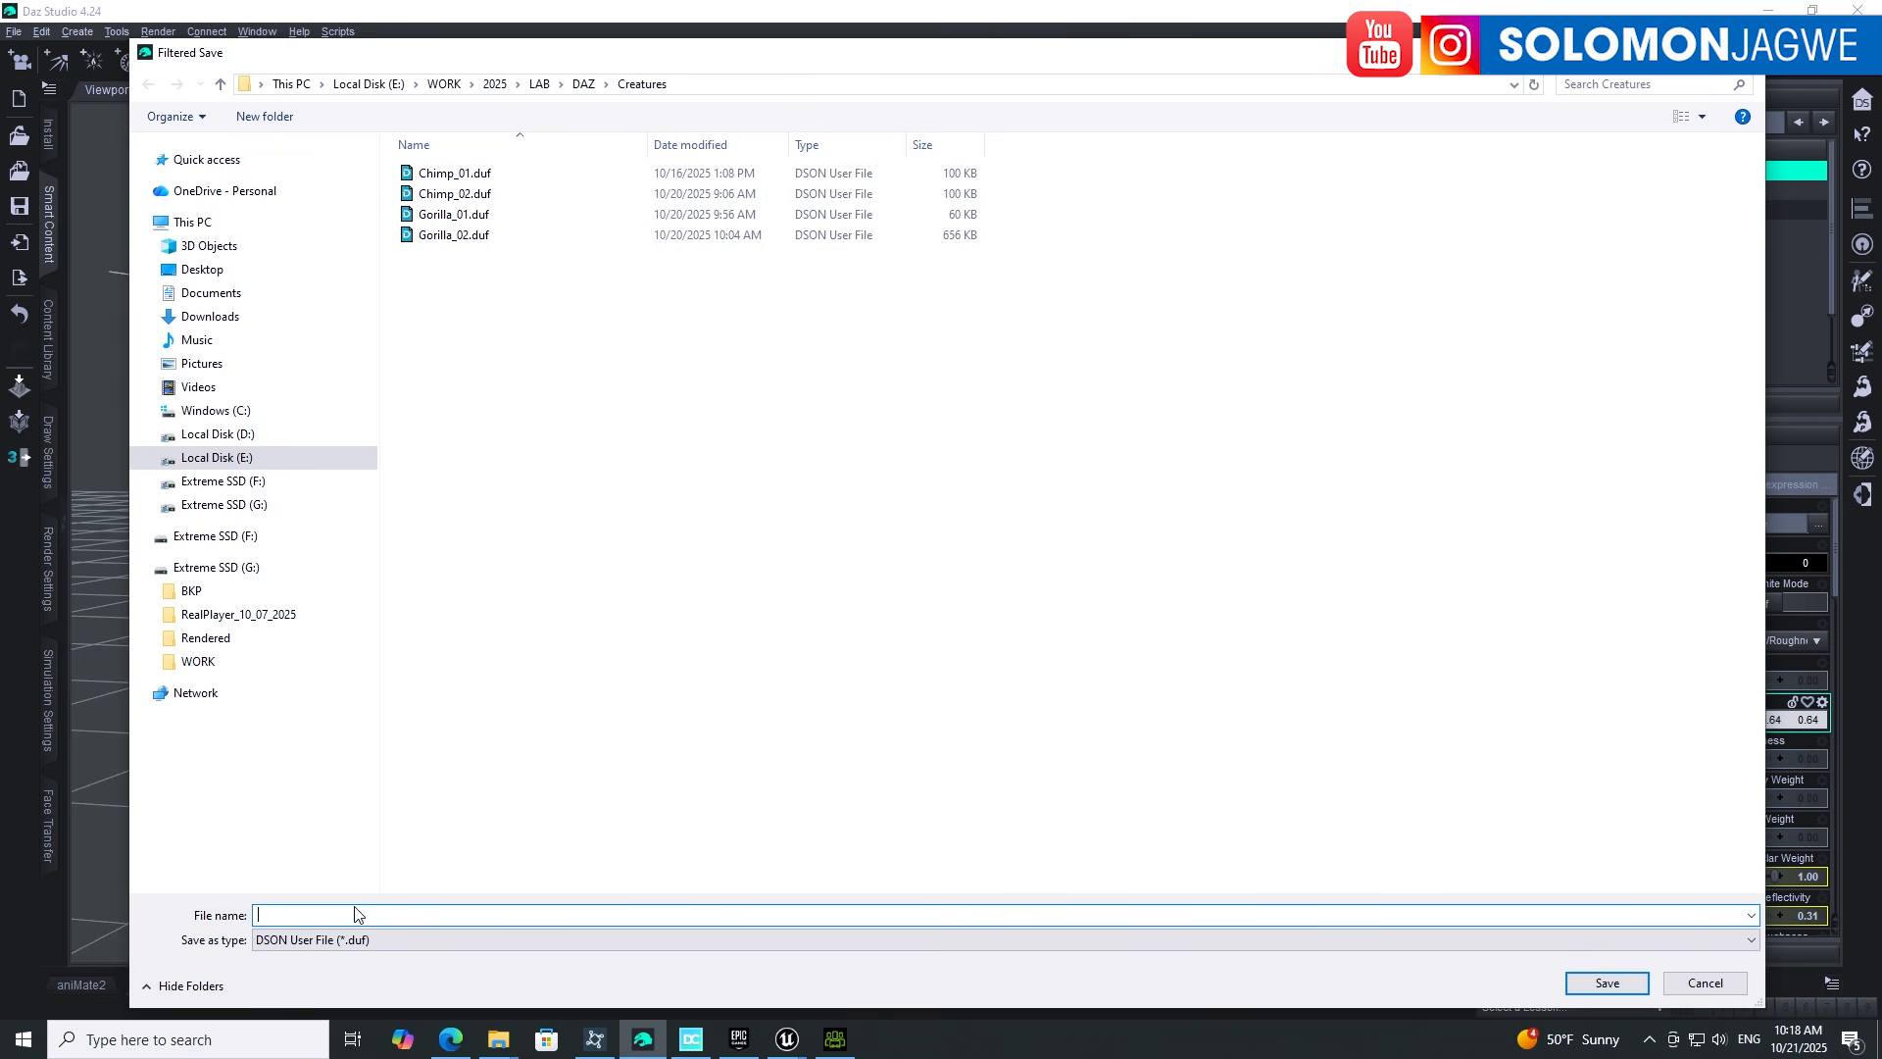
type("Mervin2")
left_click(1603, 984)
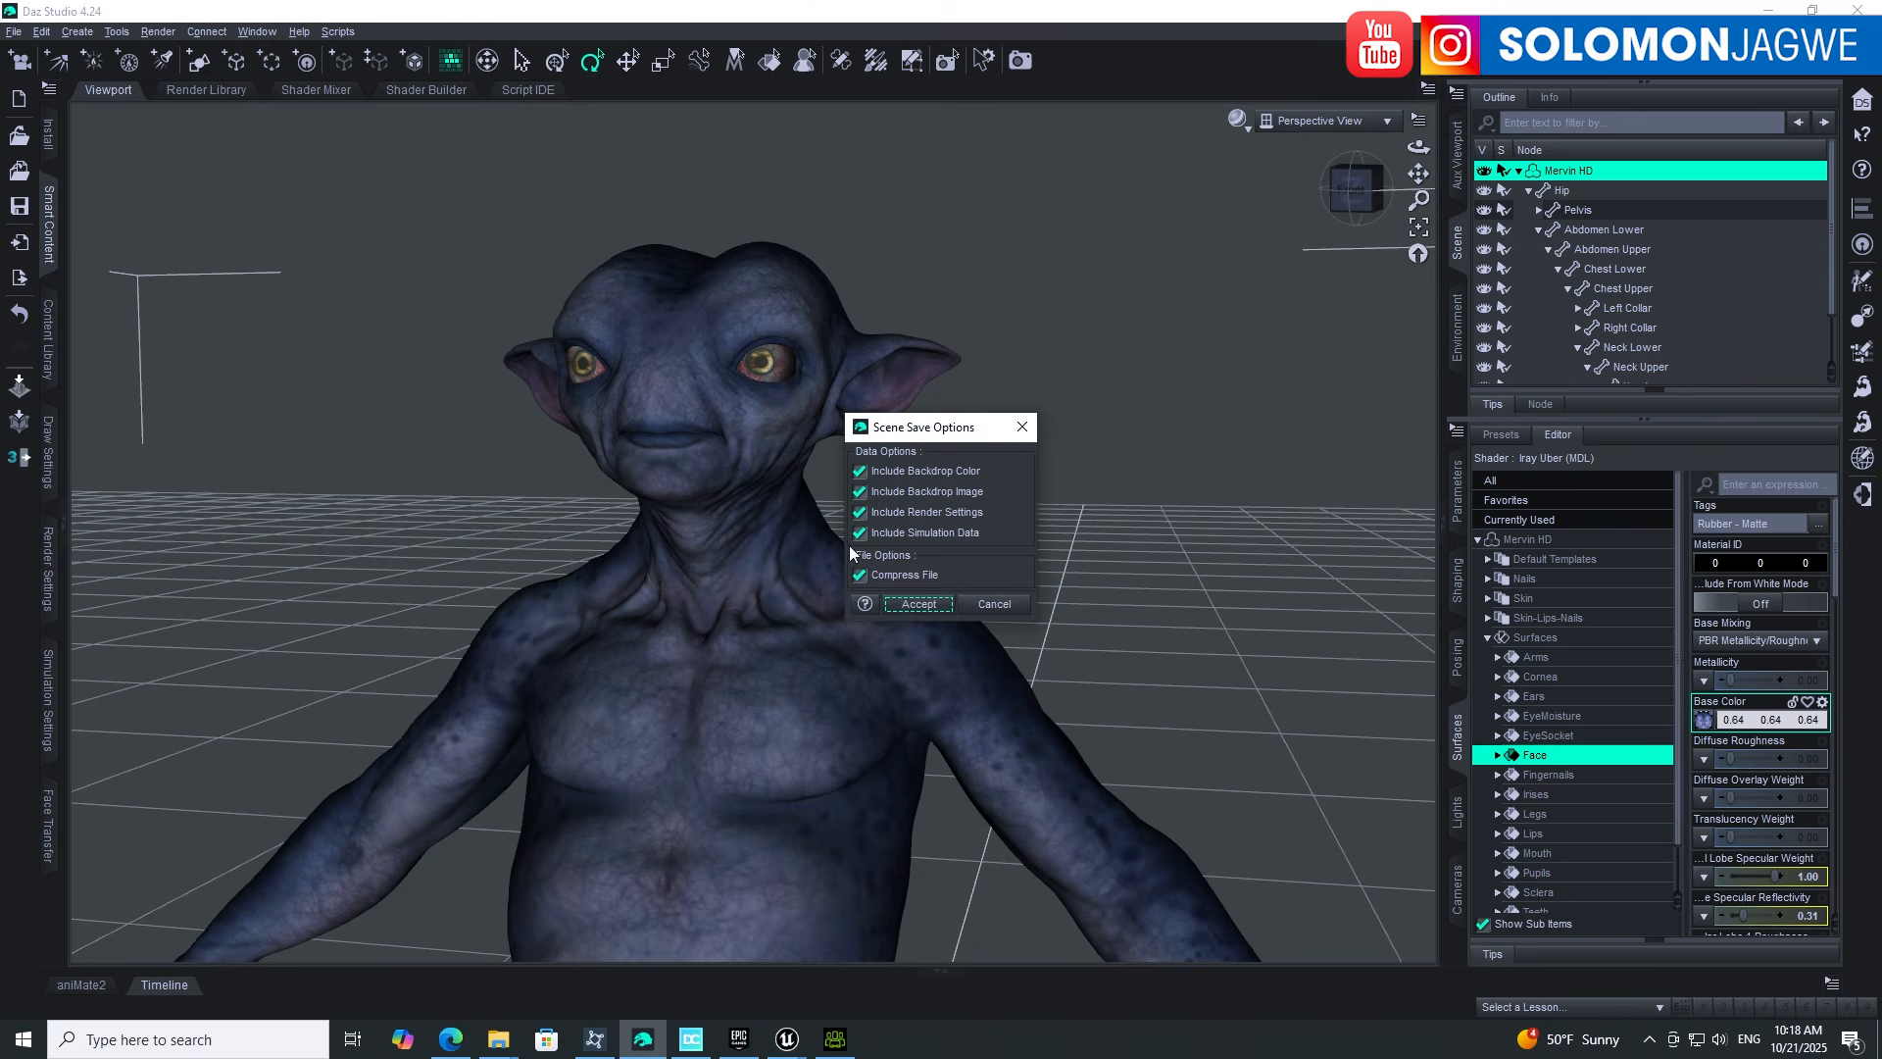
left_click(918, 603)
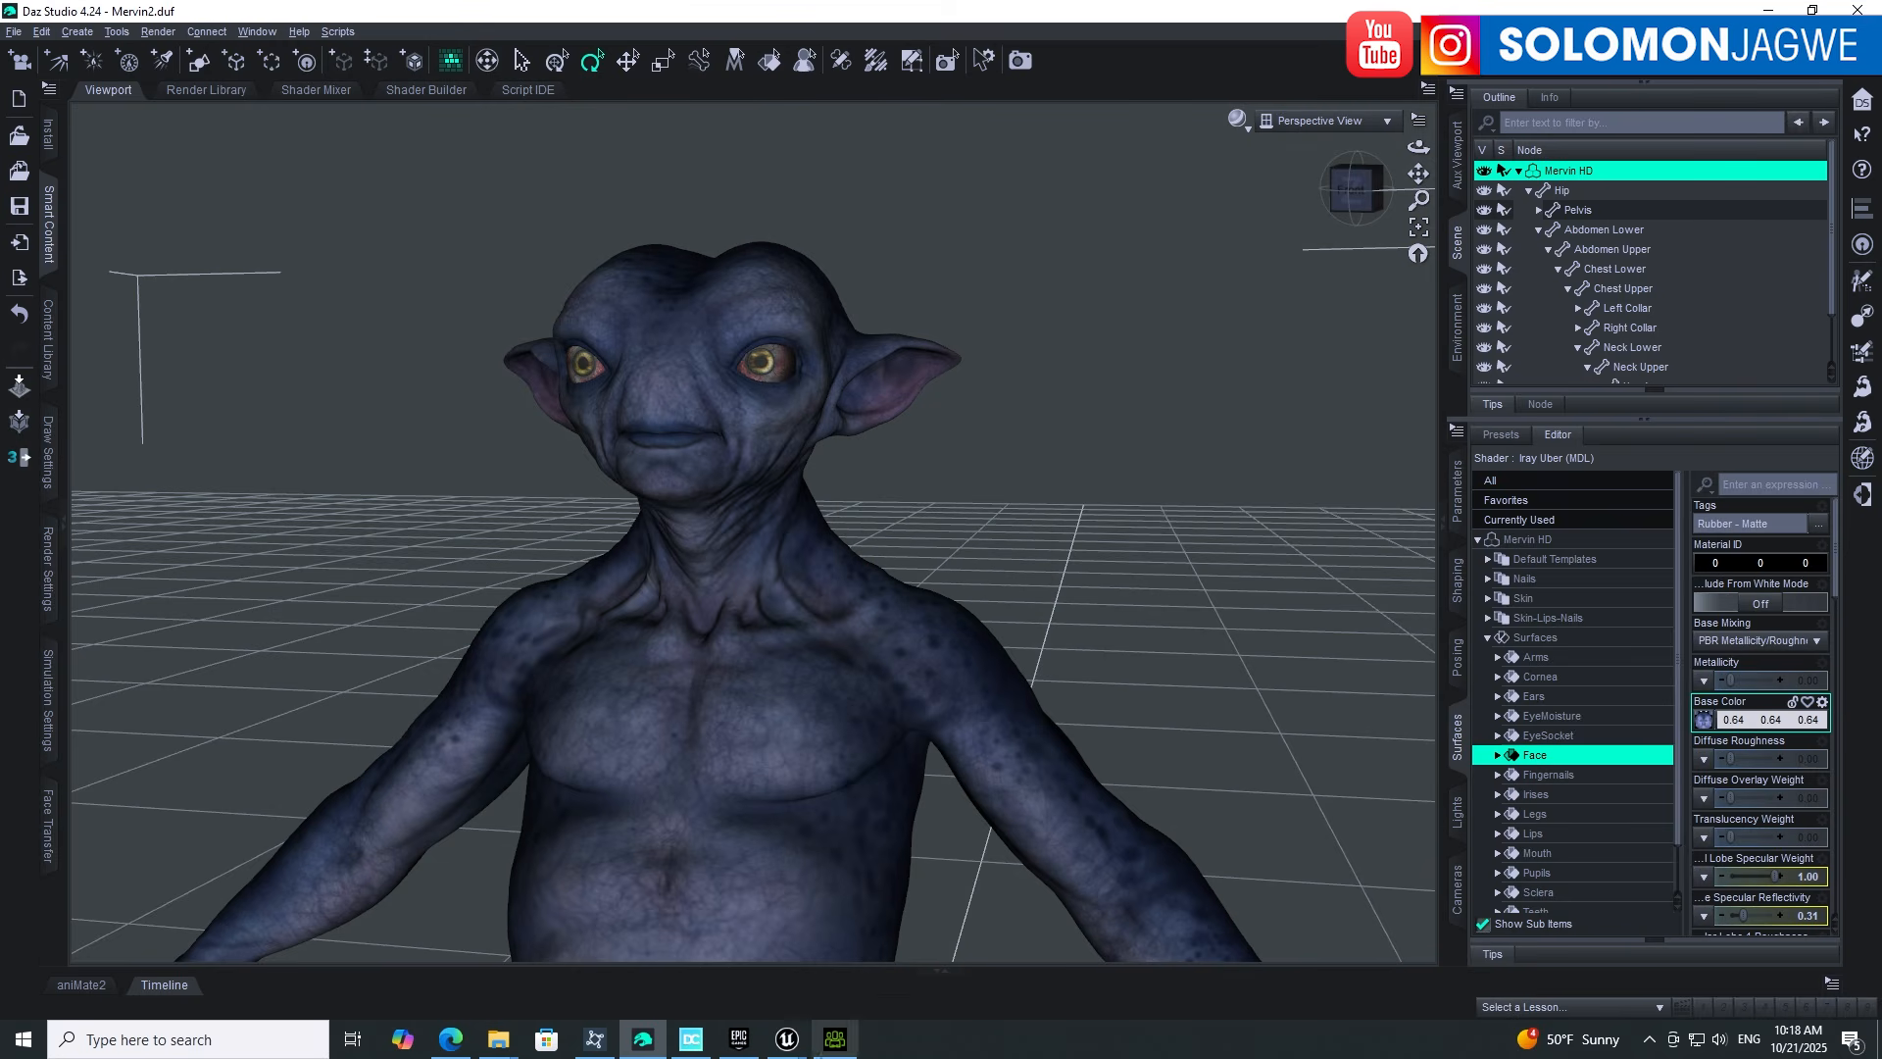
left_click(835, 1040)
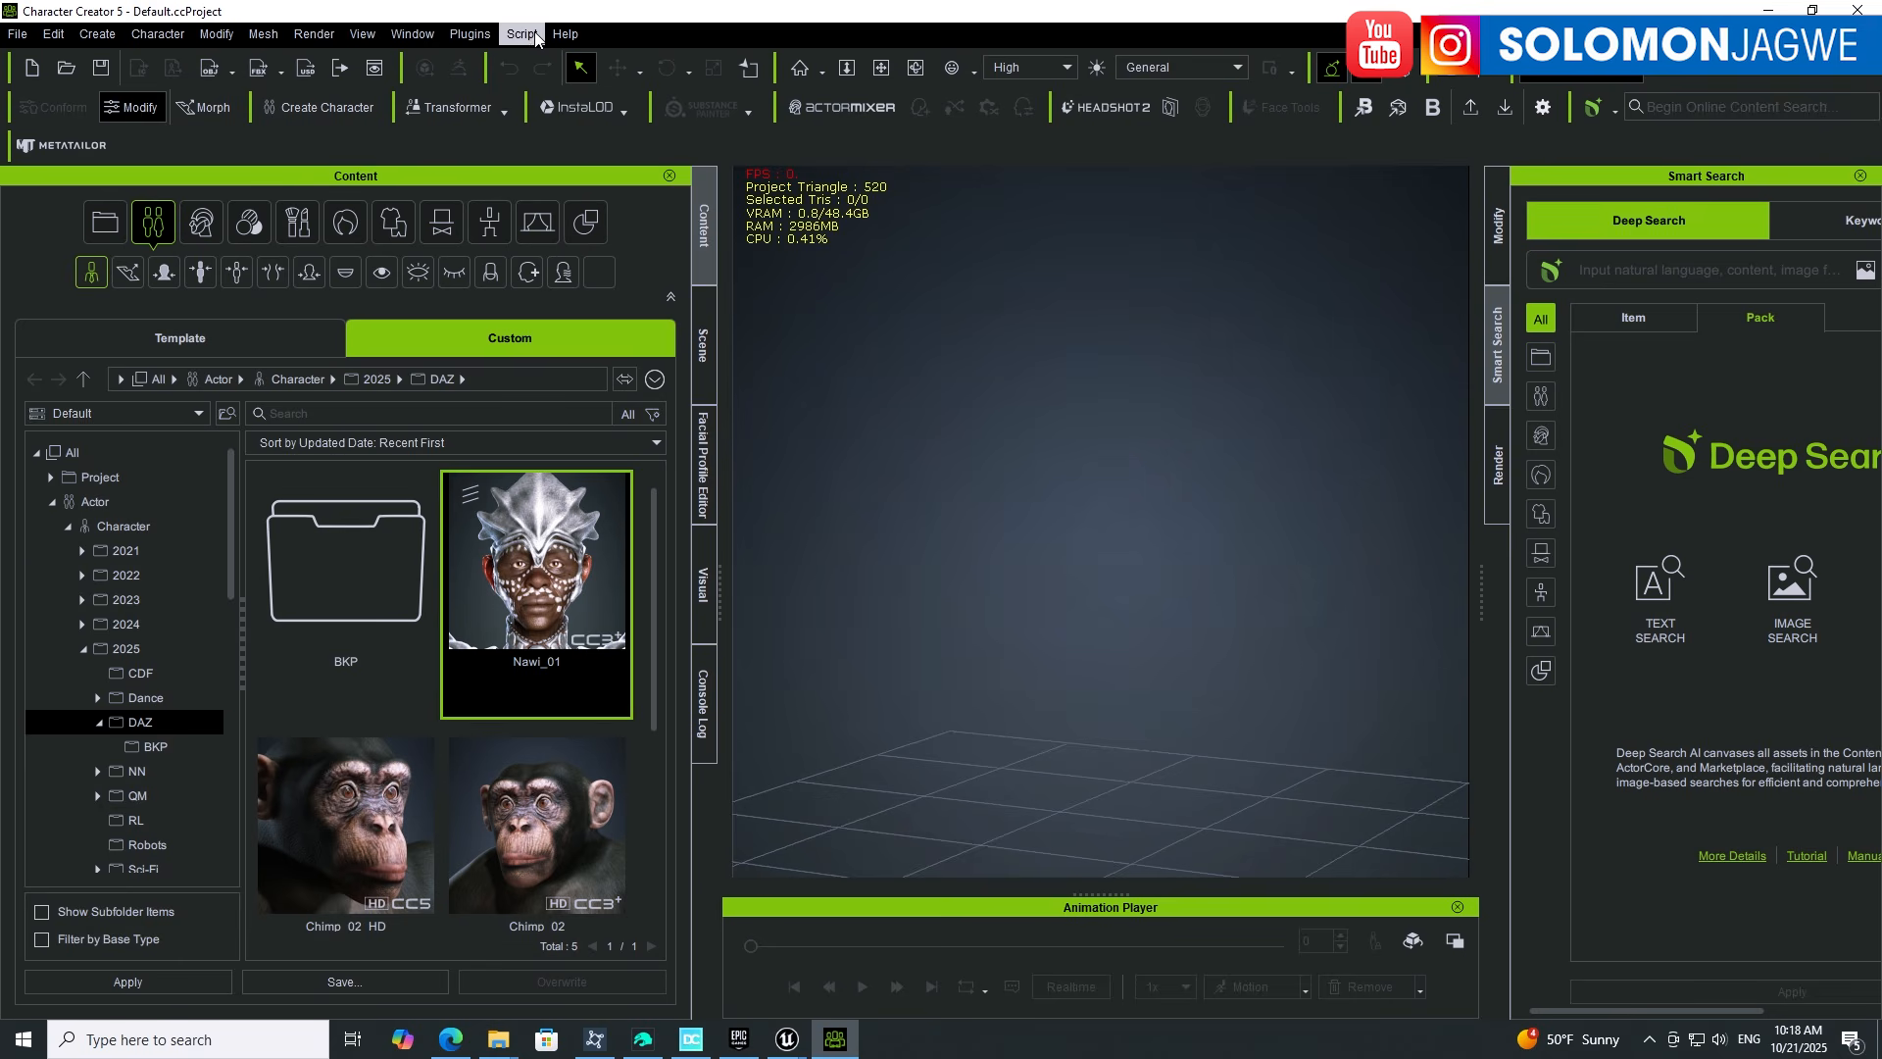
left_click(450, 1039)
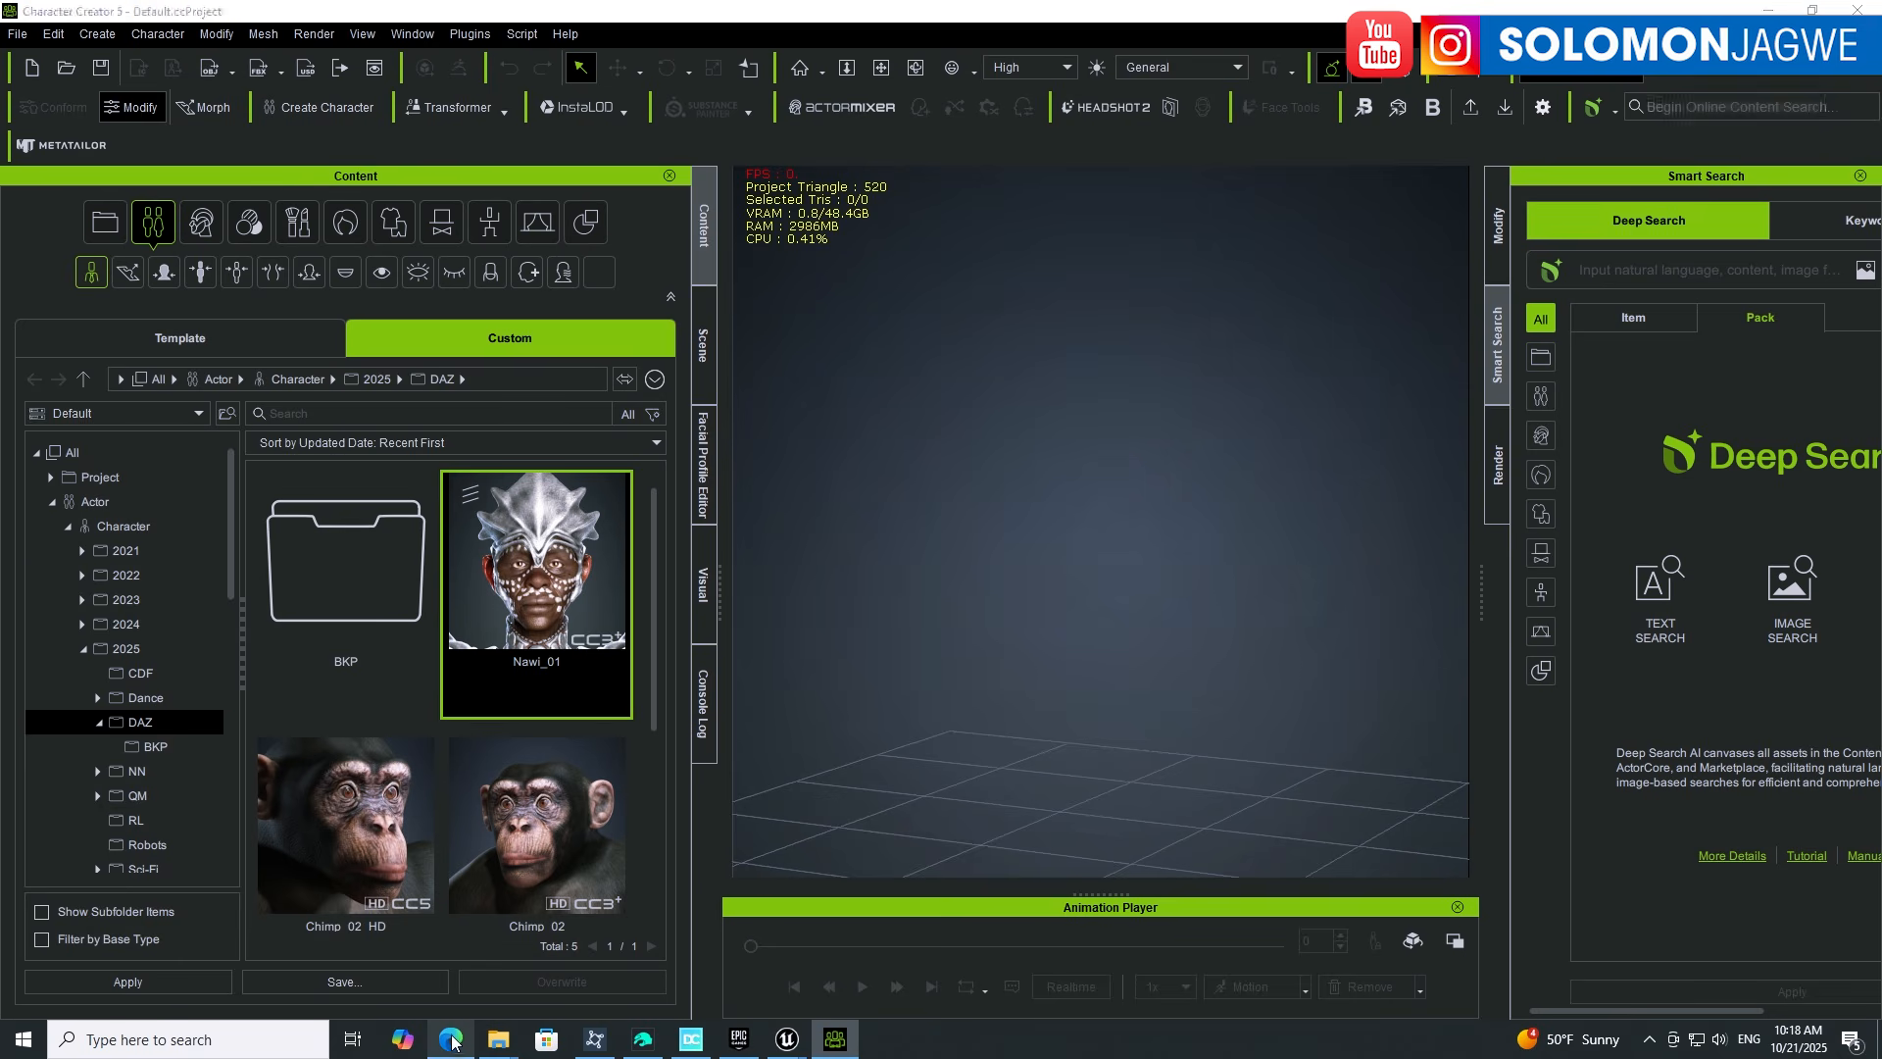
Step: Review the Daz_ini_File_Creation_2_5.py download on MEGA and its YouTube tutorial, then minimize Edge
left_click(594, 20)
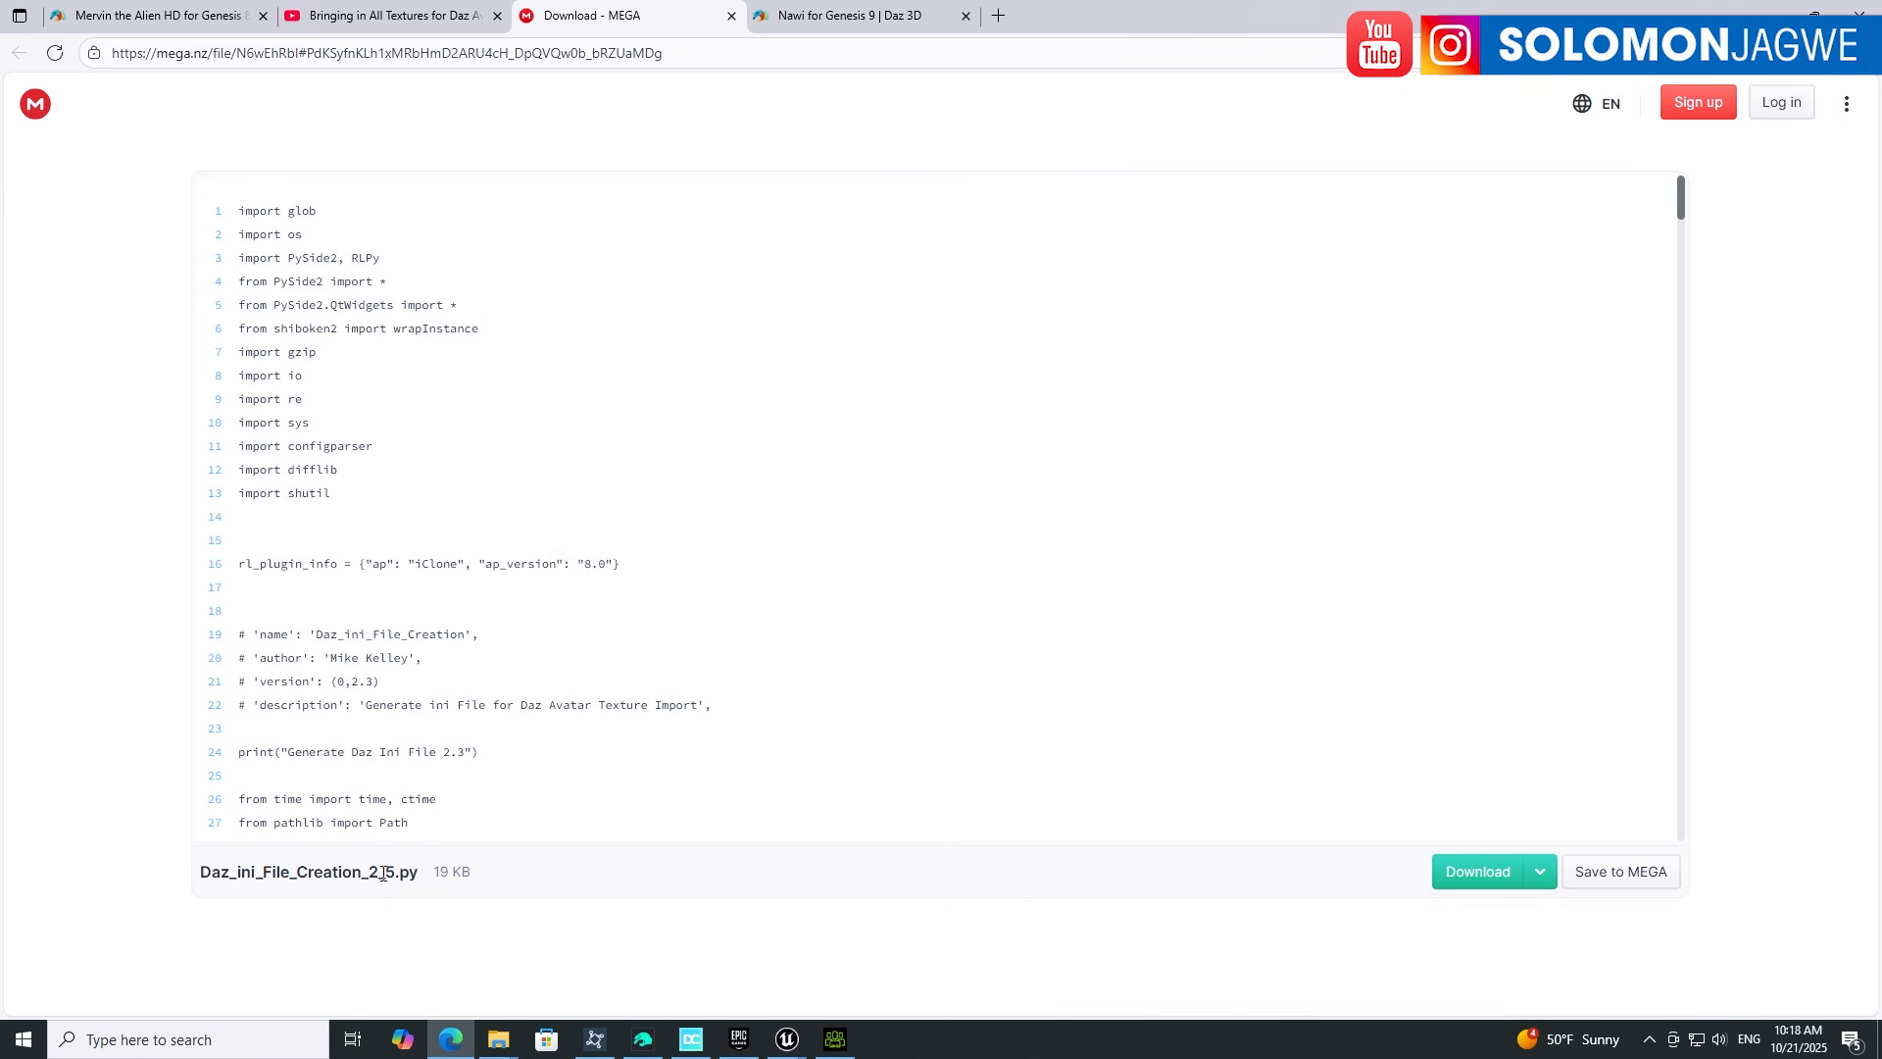
left_click(369, 18)
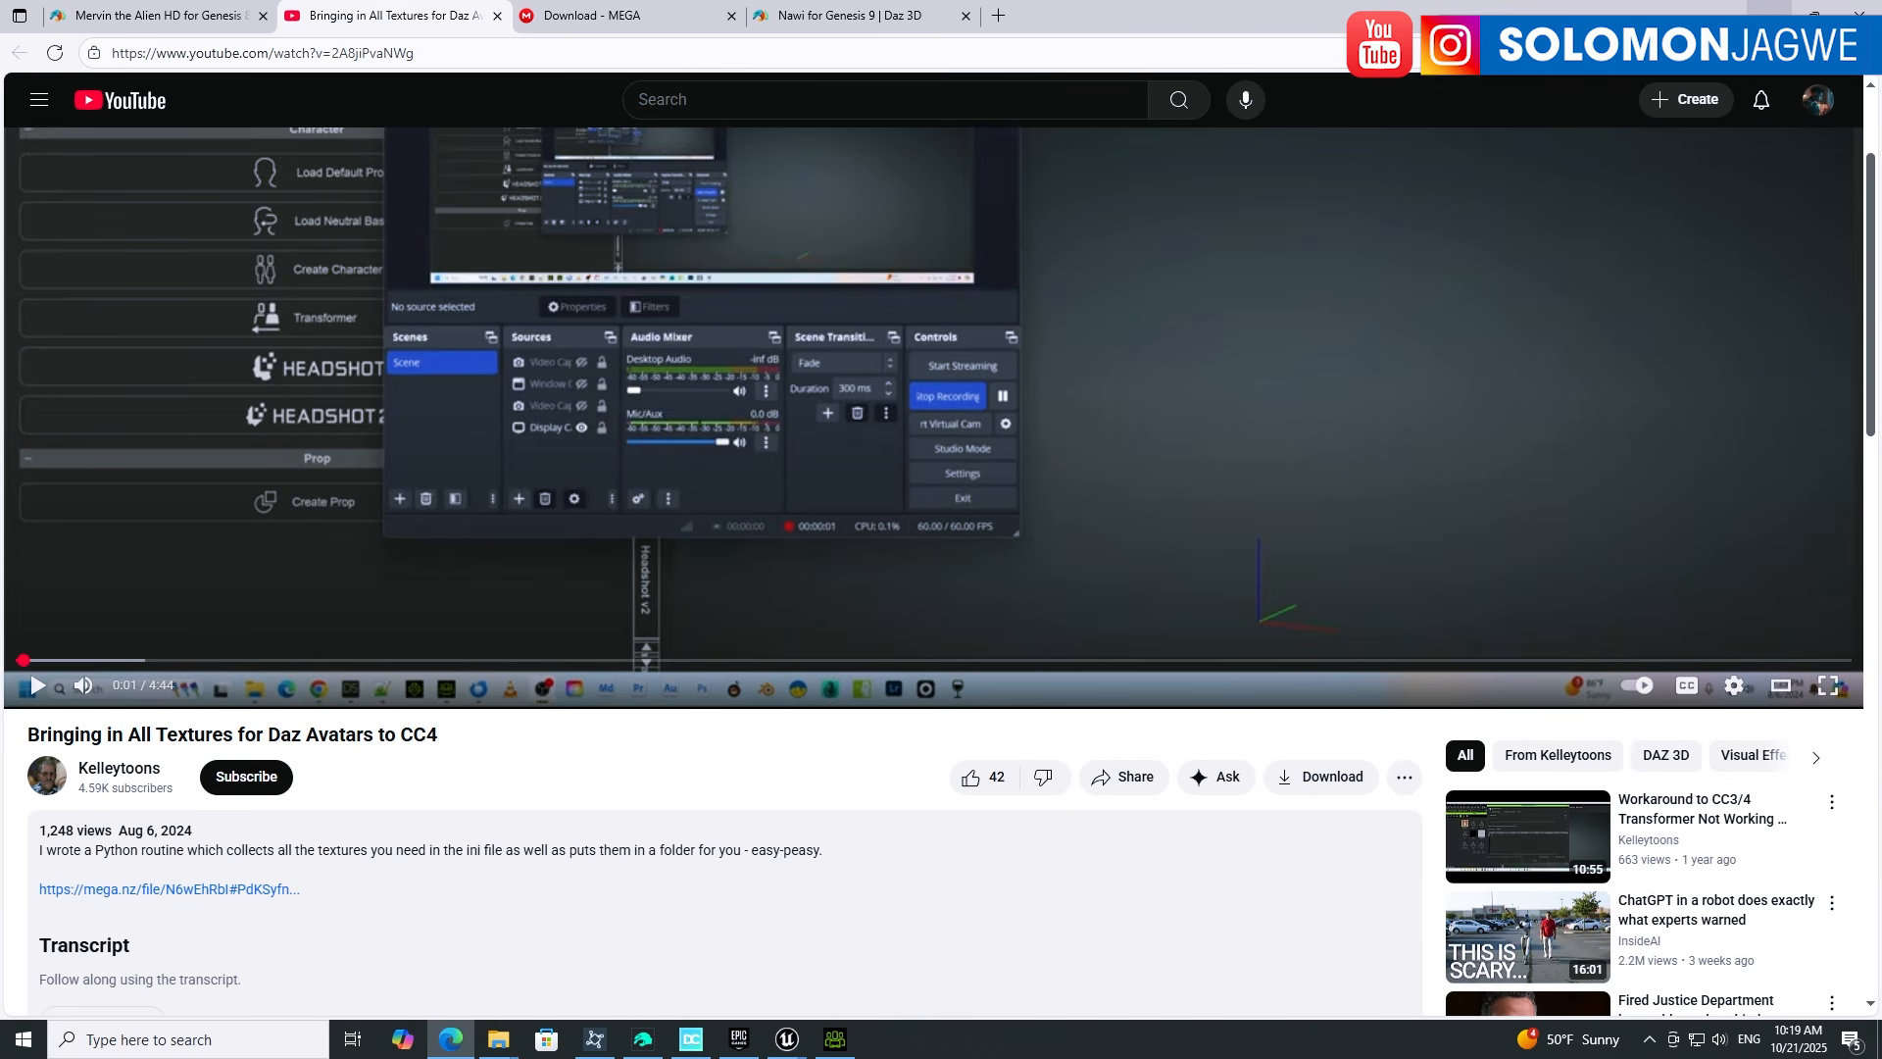
left_click(1769, 8)
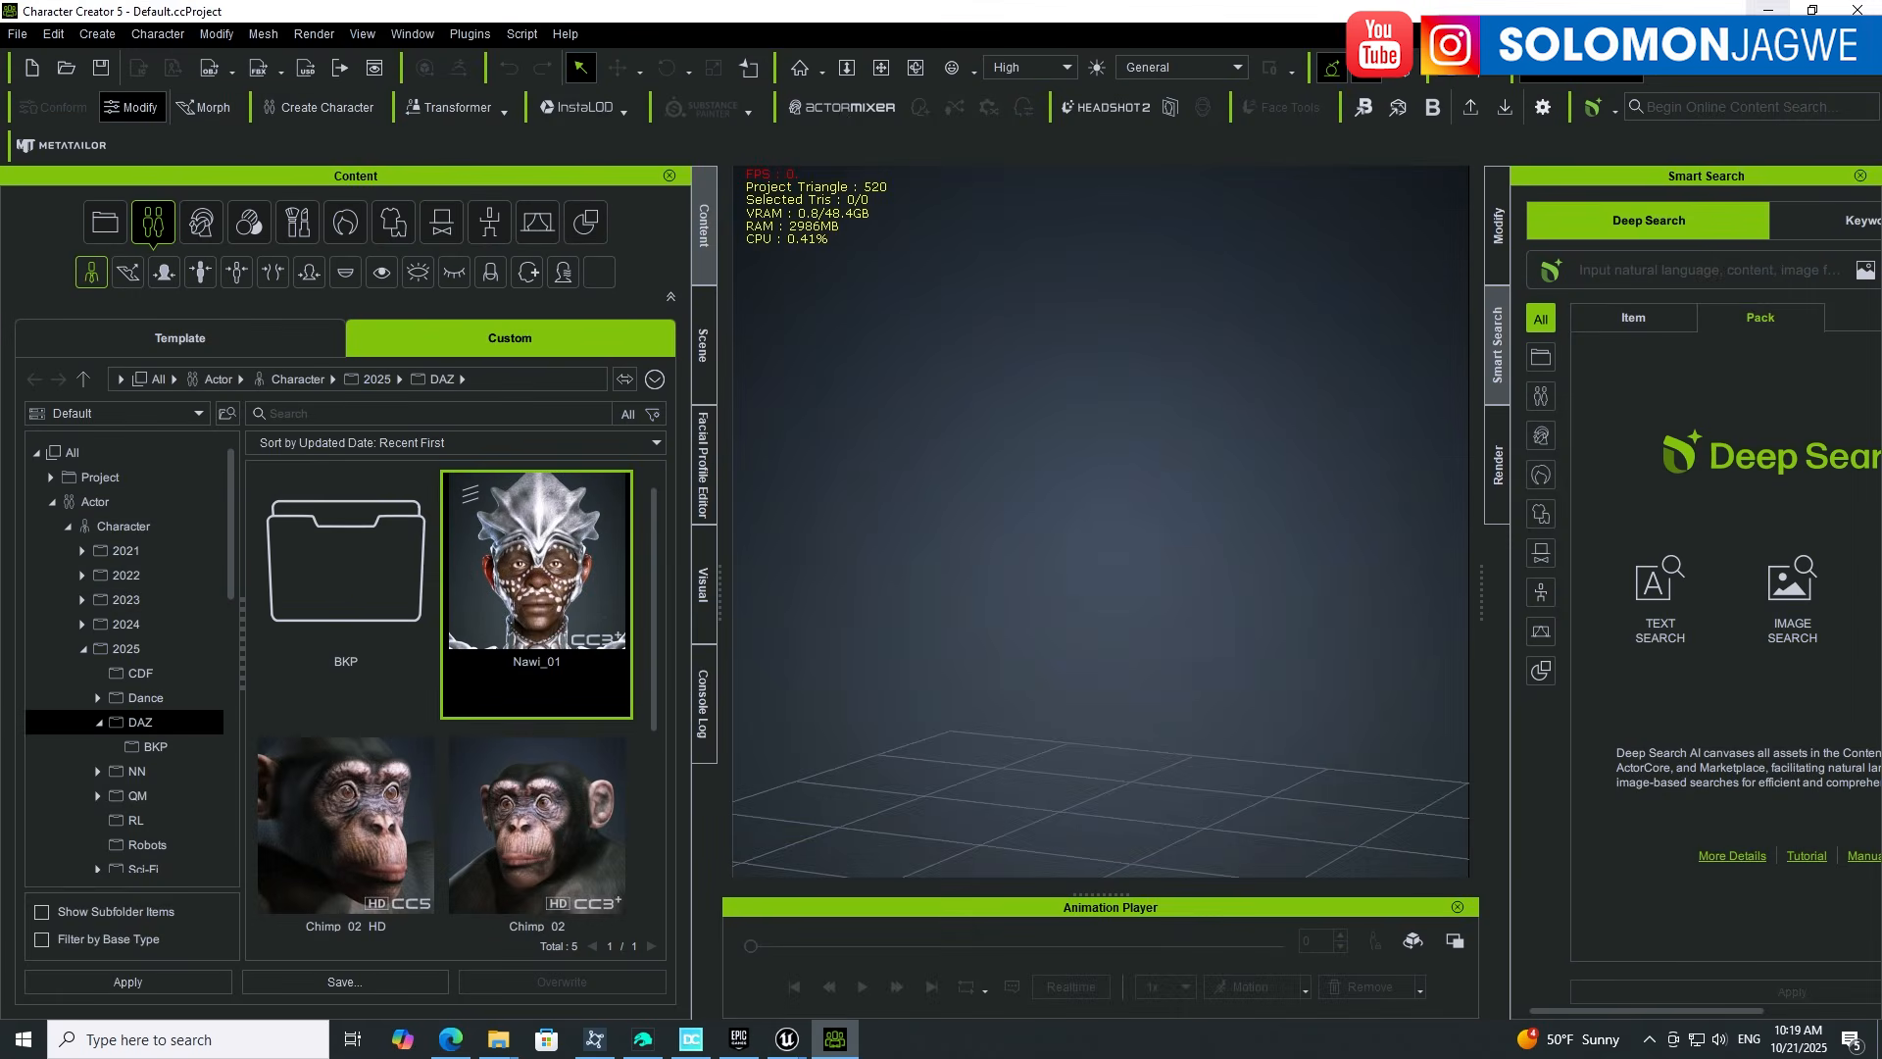
Step: Load and run Daz_ini_File_Creation_2_5.py through Script > Load Python
left_click(524, 35)
left_click(571, 64)
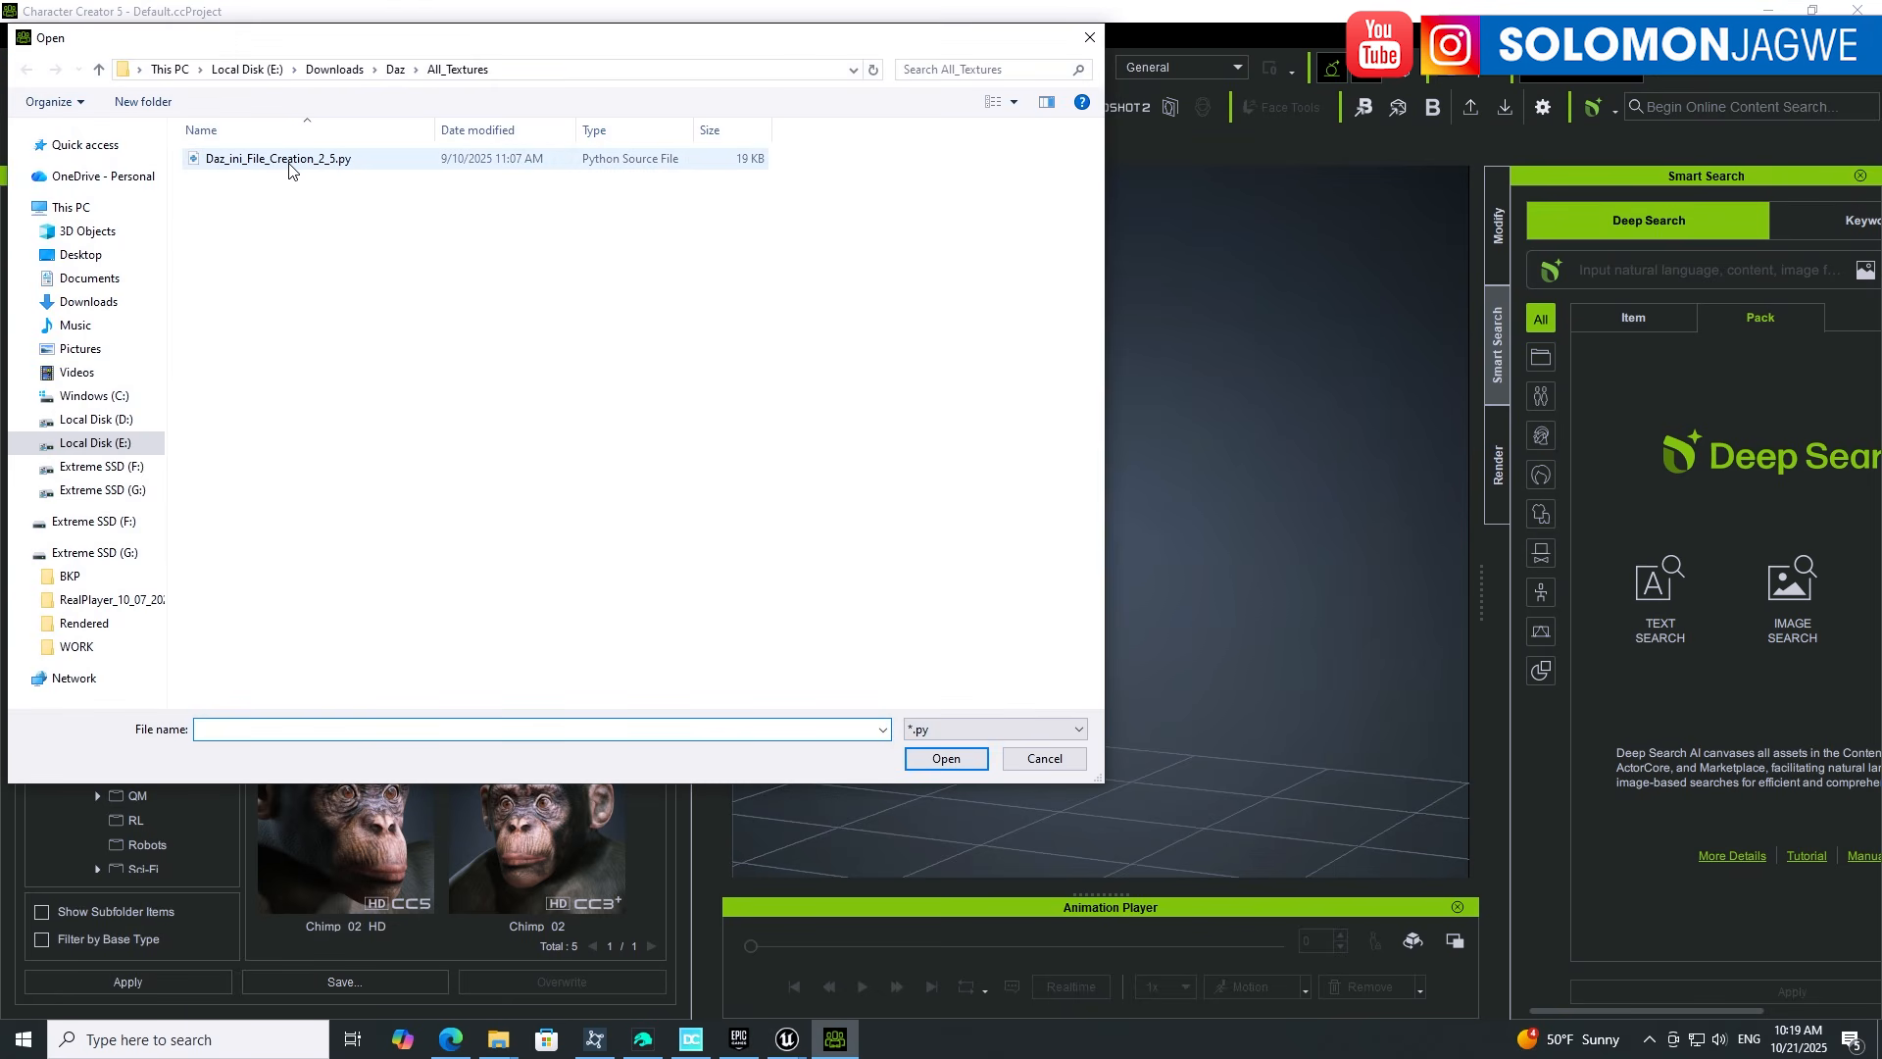
left_click(290, 159)
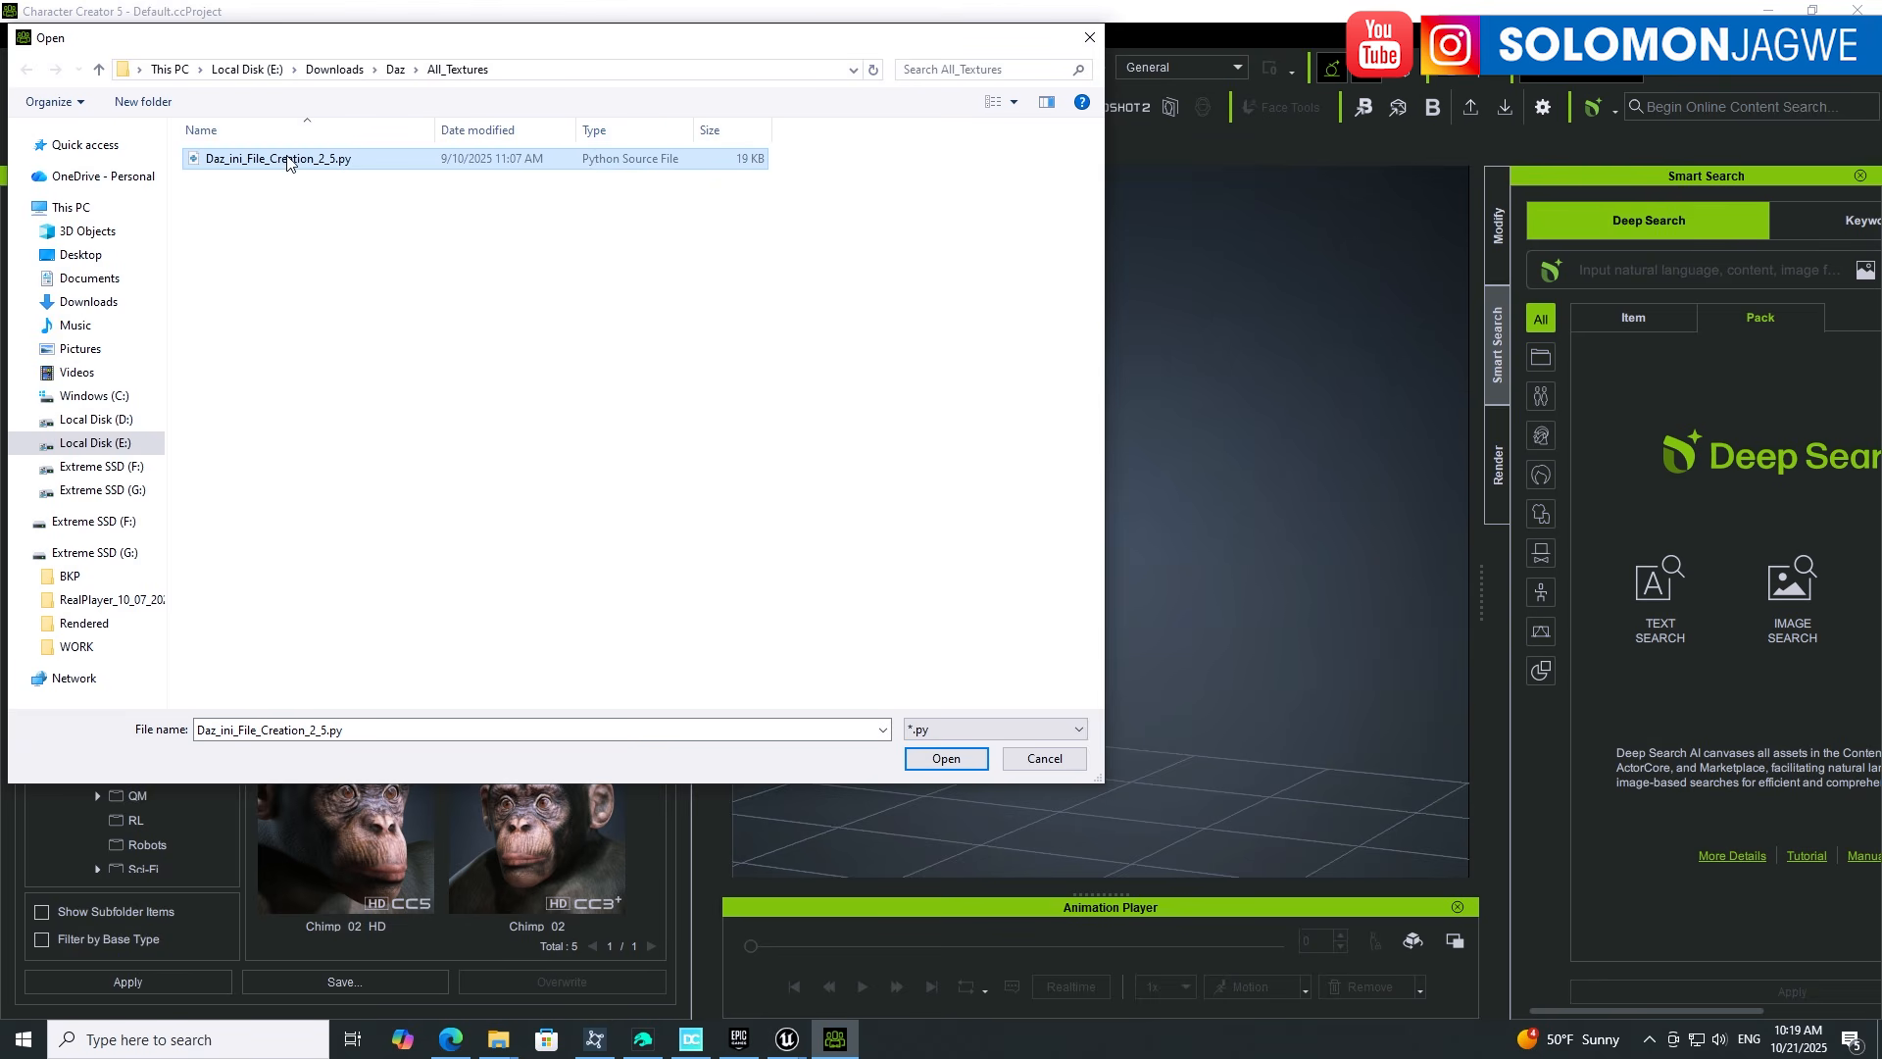
left_click(944, 758)
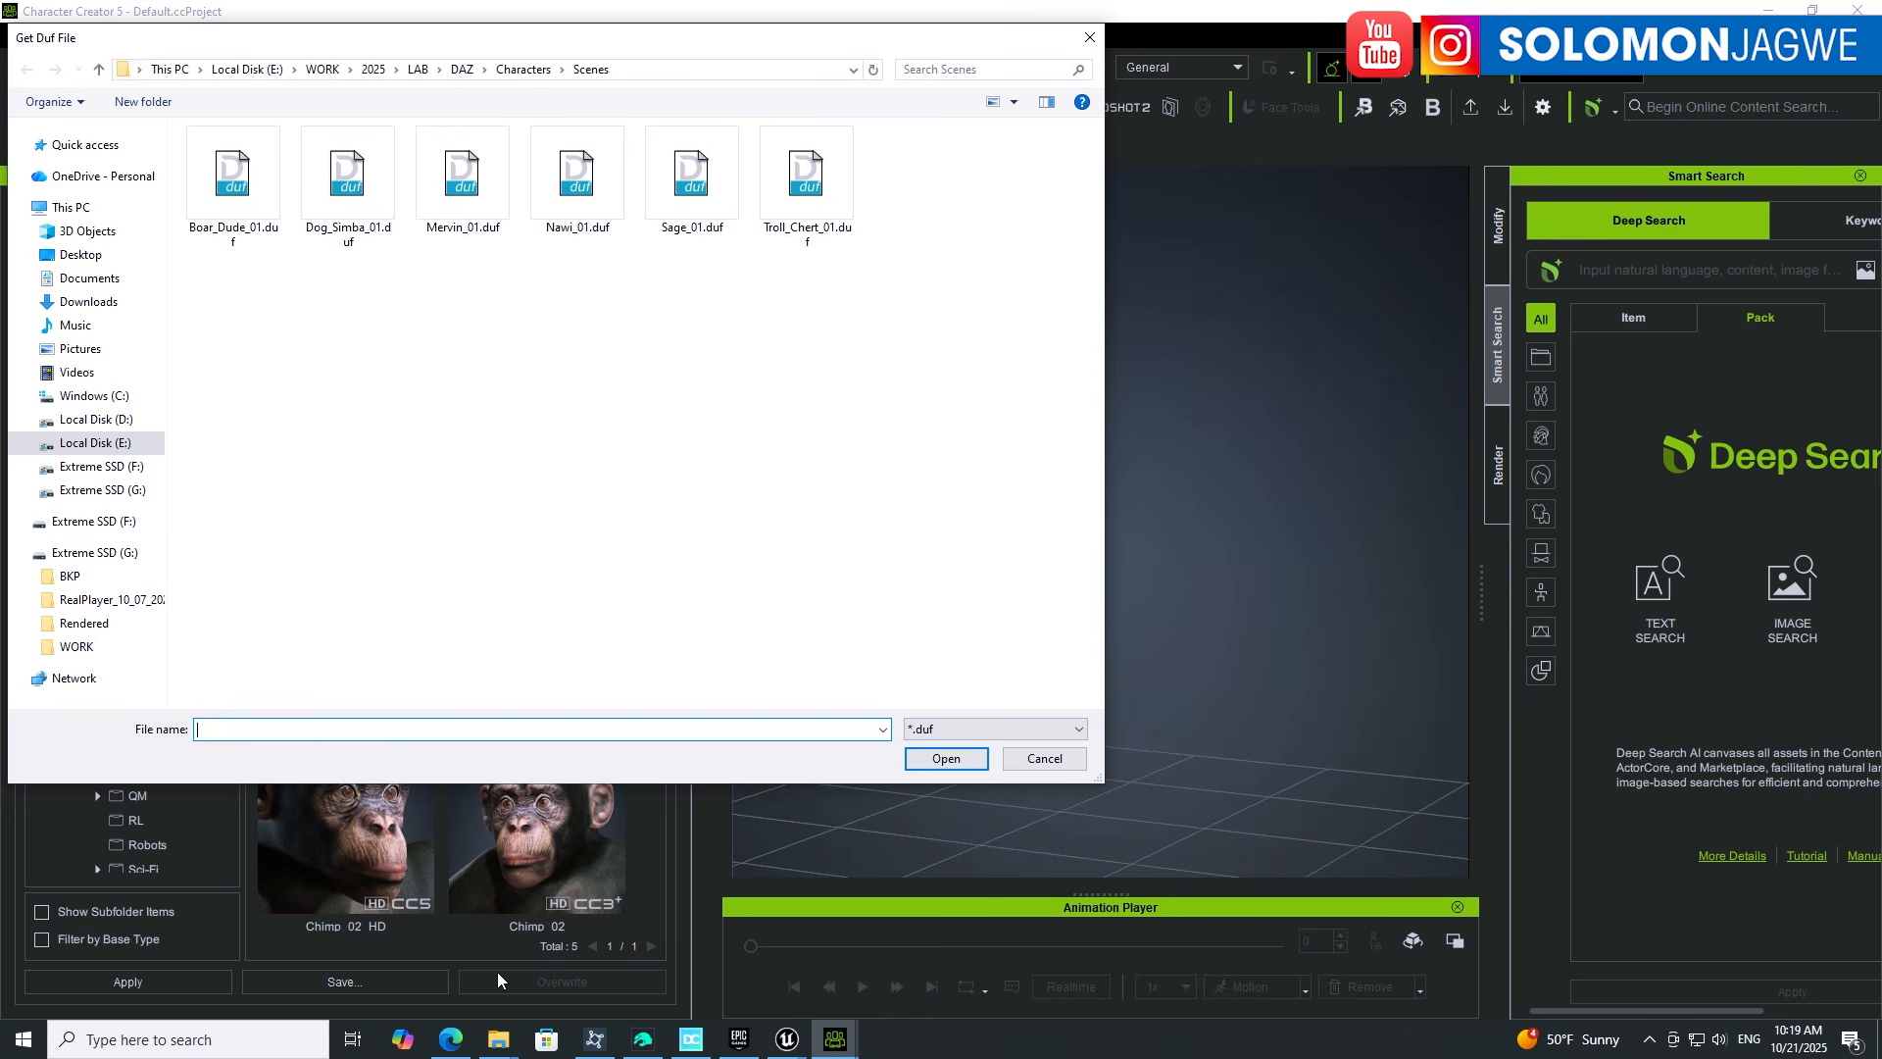
Step: Open DazConfig.cfg from the Documents folder in File Explorer
left_click(498, 1042)
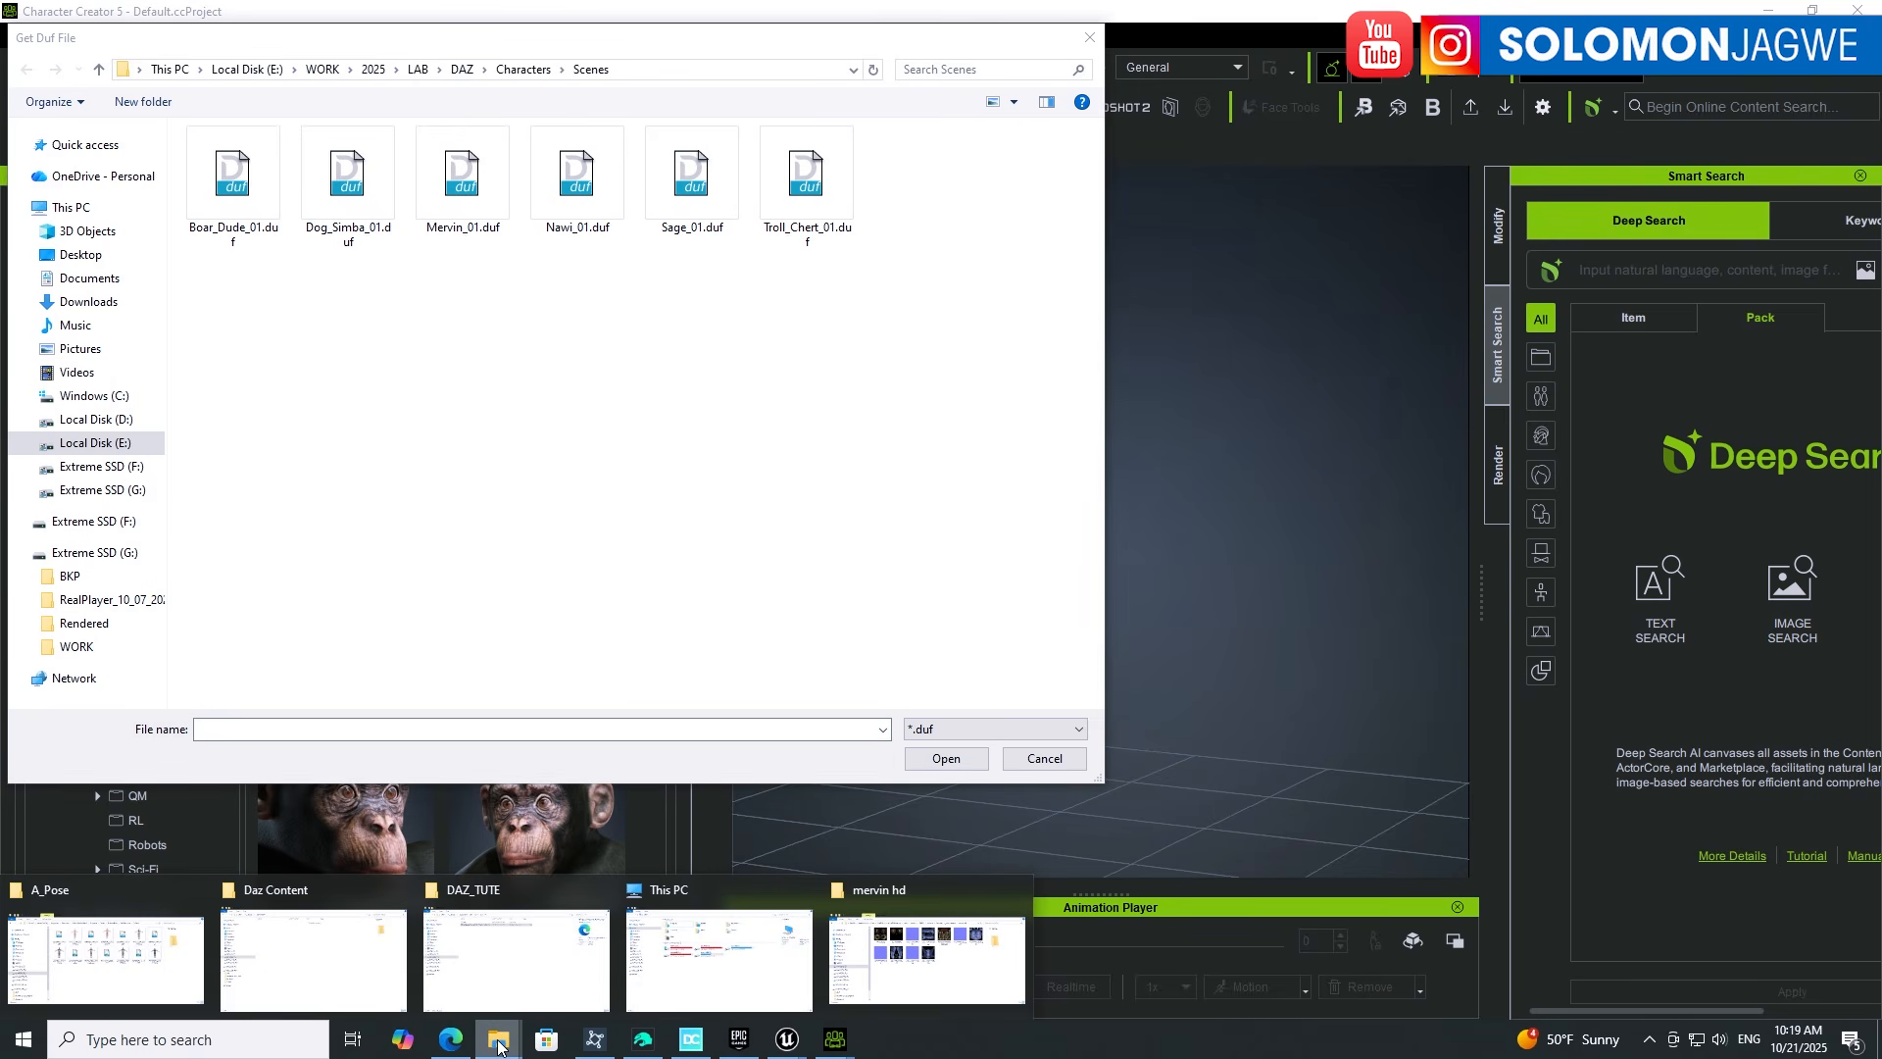
left_click(692, 892)
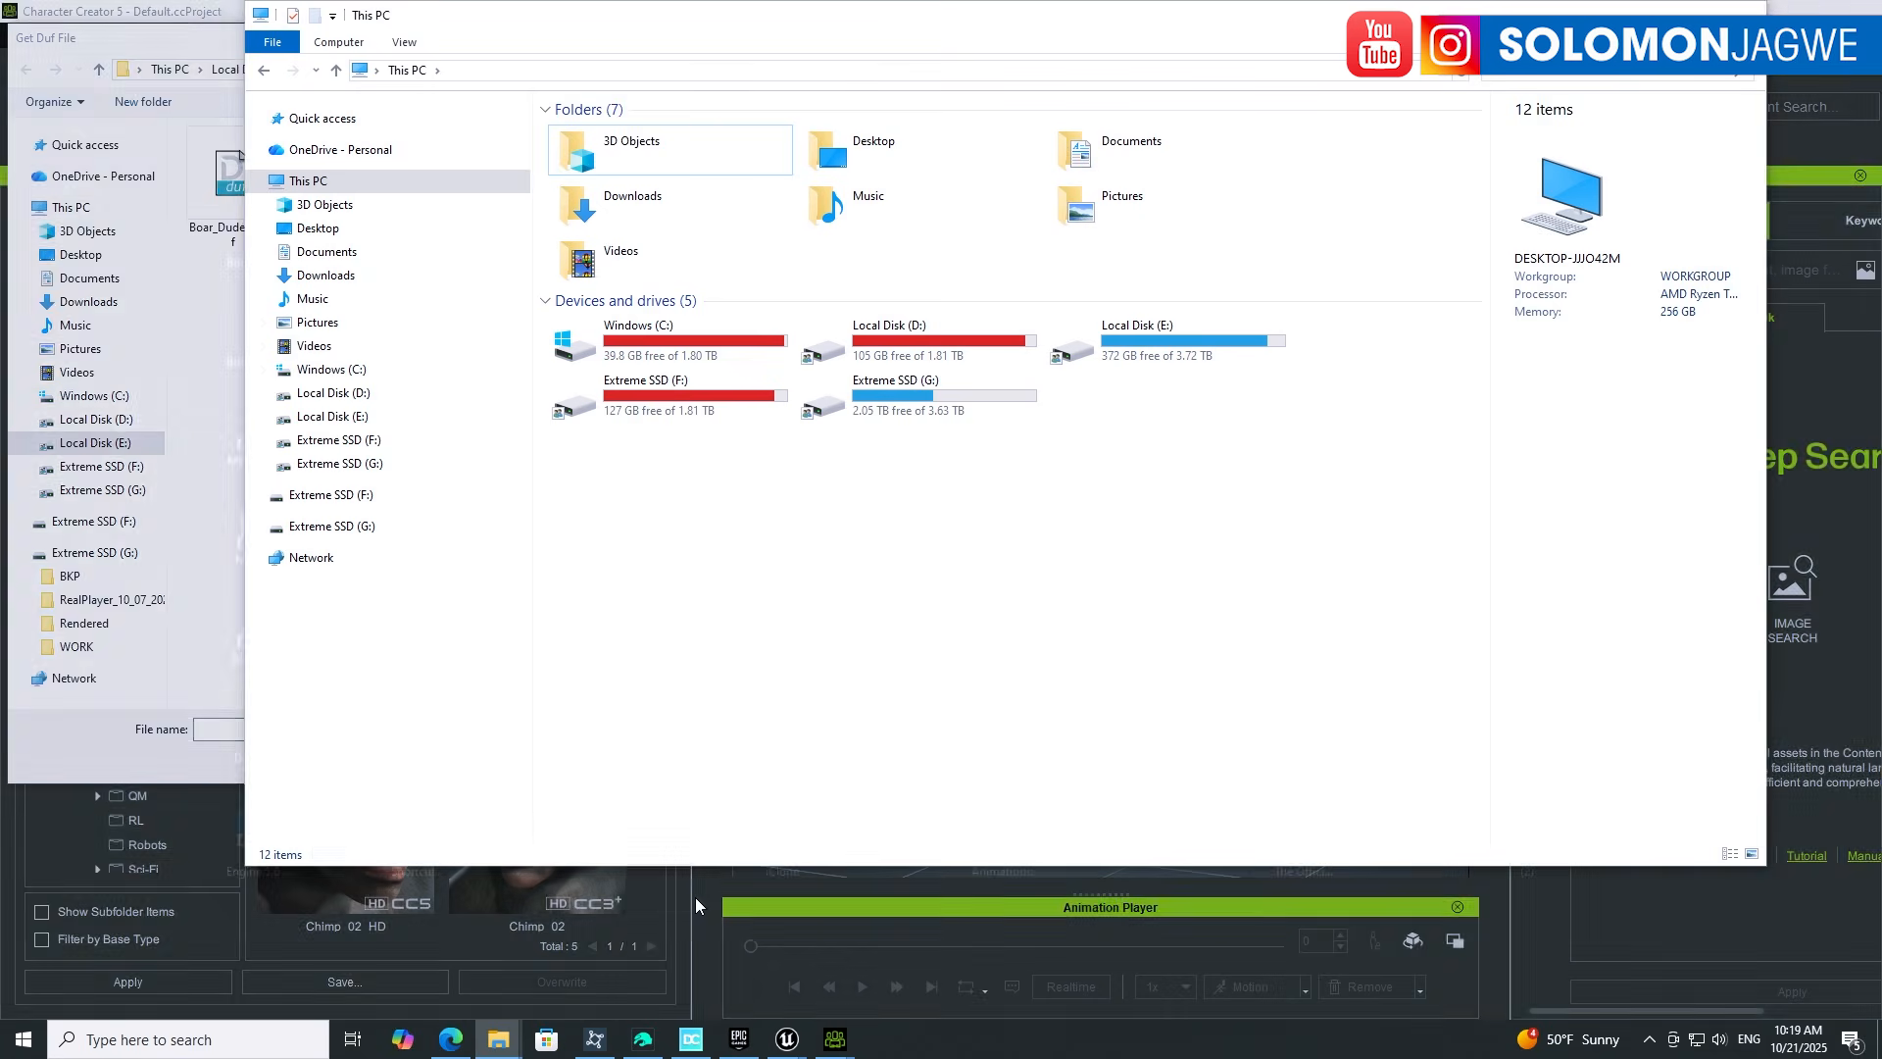
left_click(327, 252)
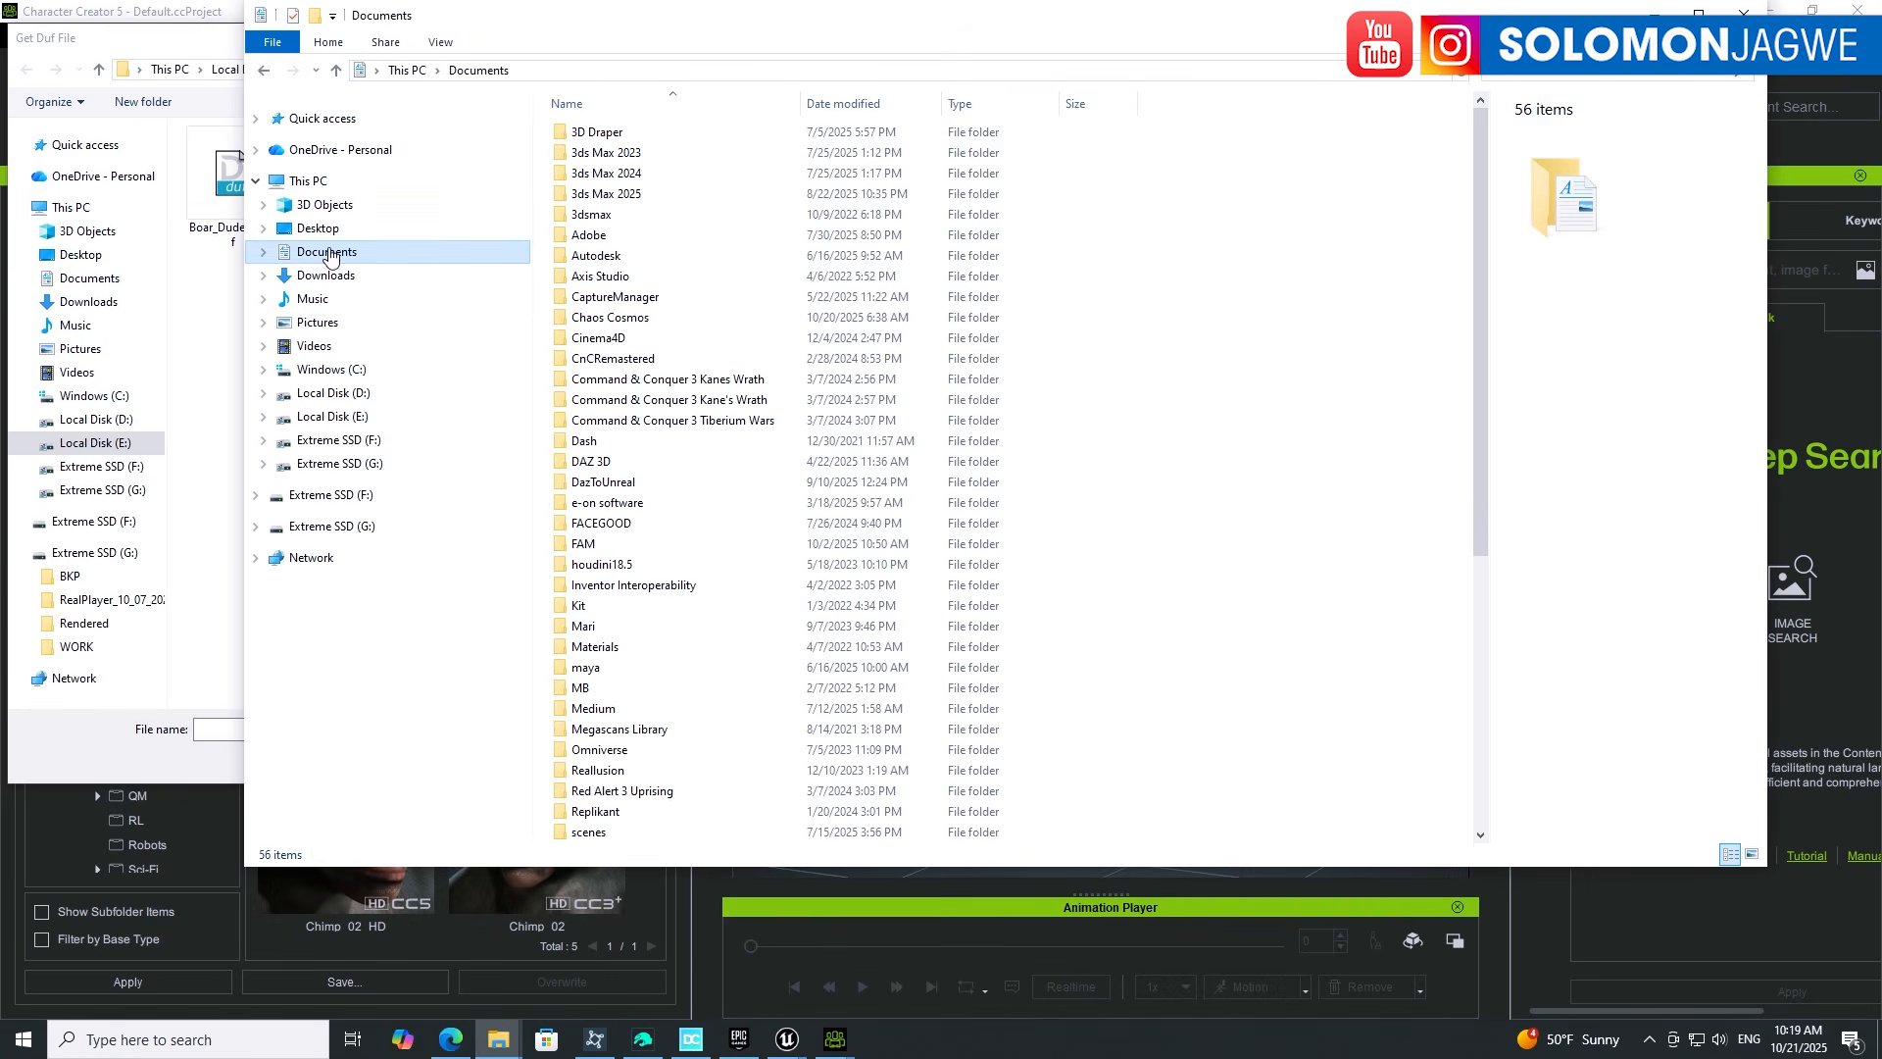
scroll(1166, 537, "down", 7)
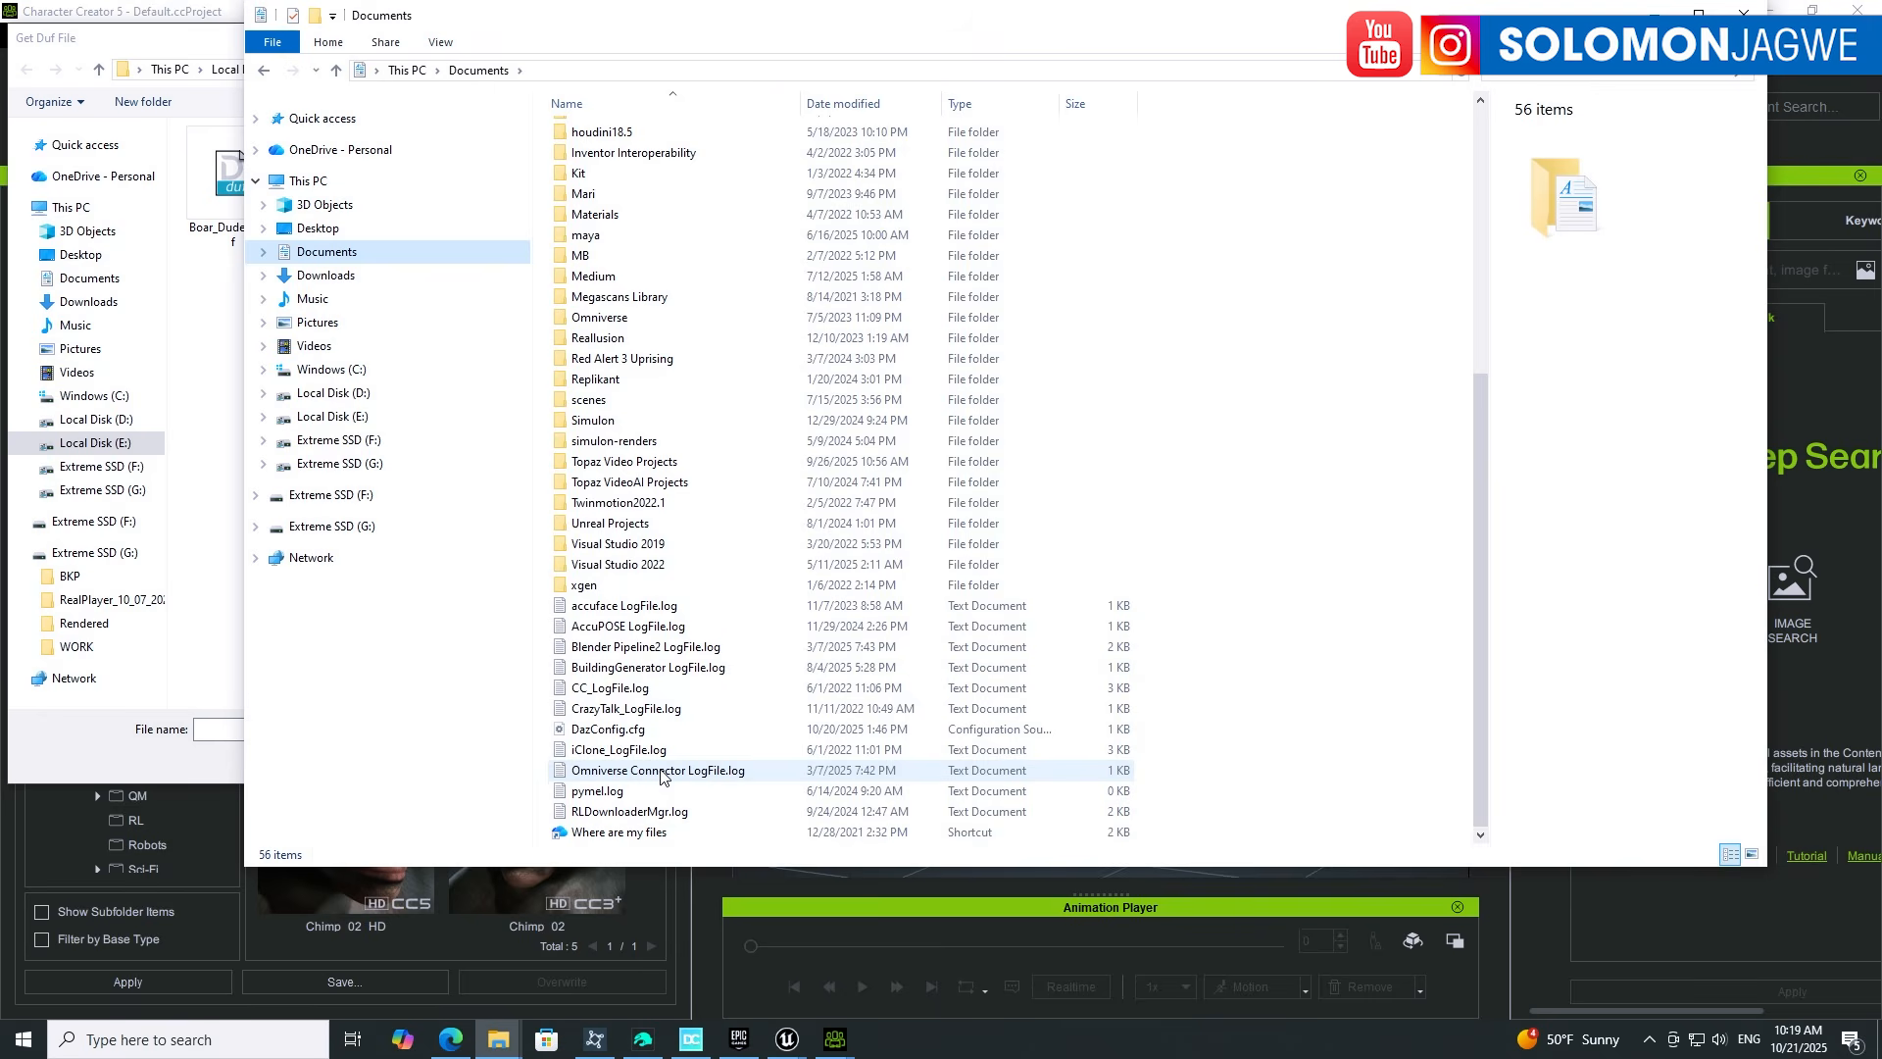
left_click(622, 733)
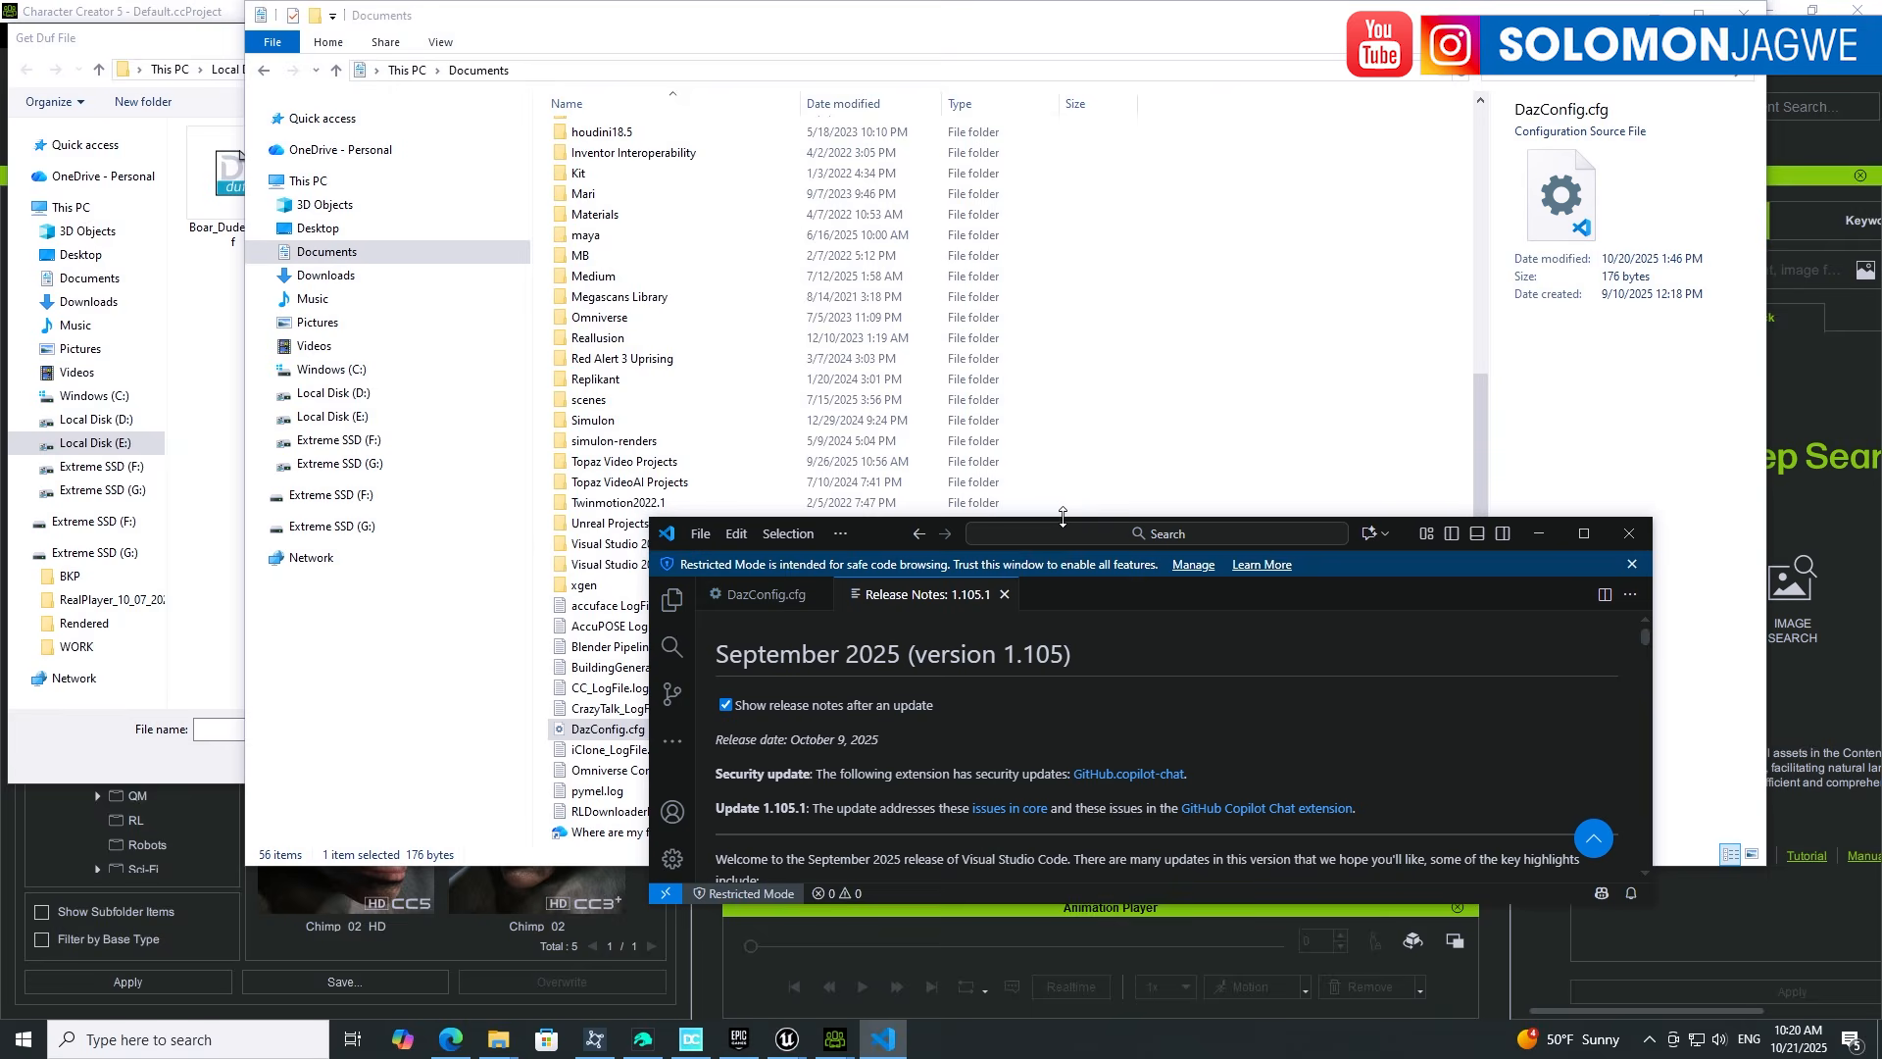
Step: Enlarge VS Code and show DazConfig.cfg, moving the Documents window aside to uncover it
left_click_drag(1063, 517, 1062, 164)
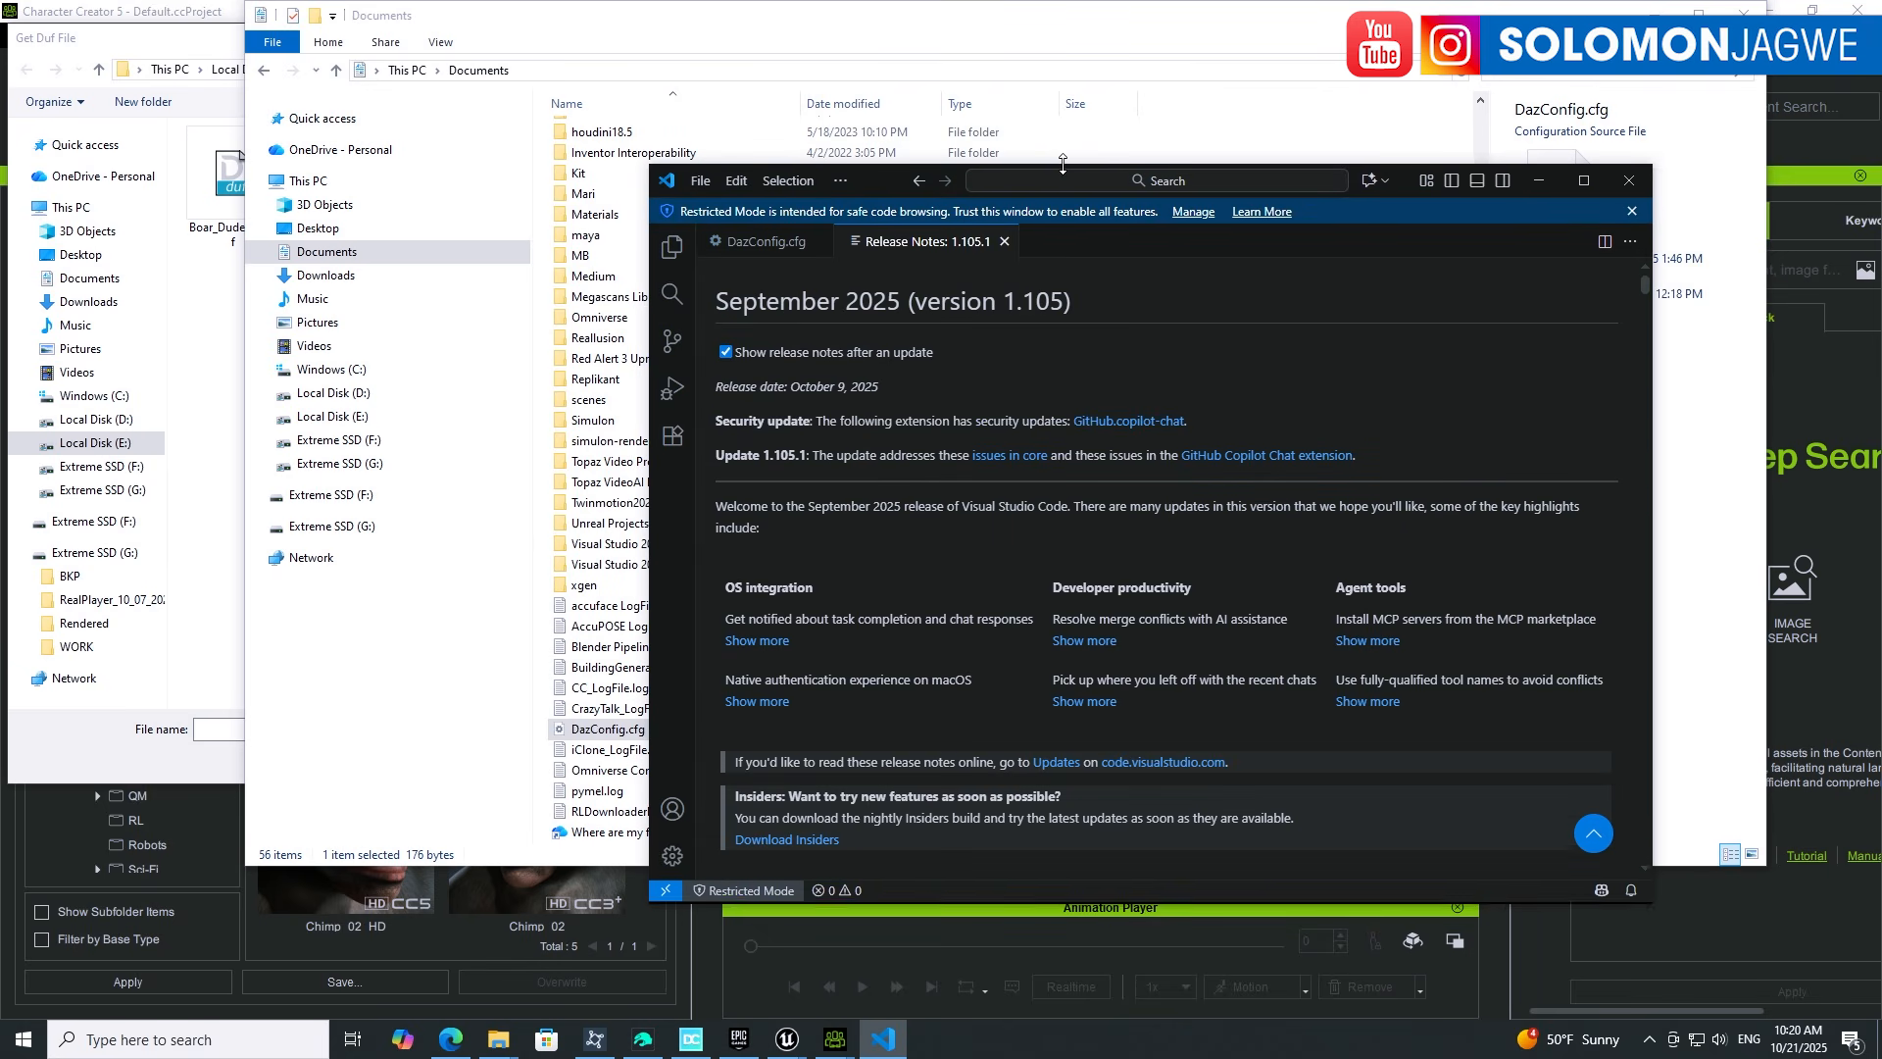
left_click(742, 245)
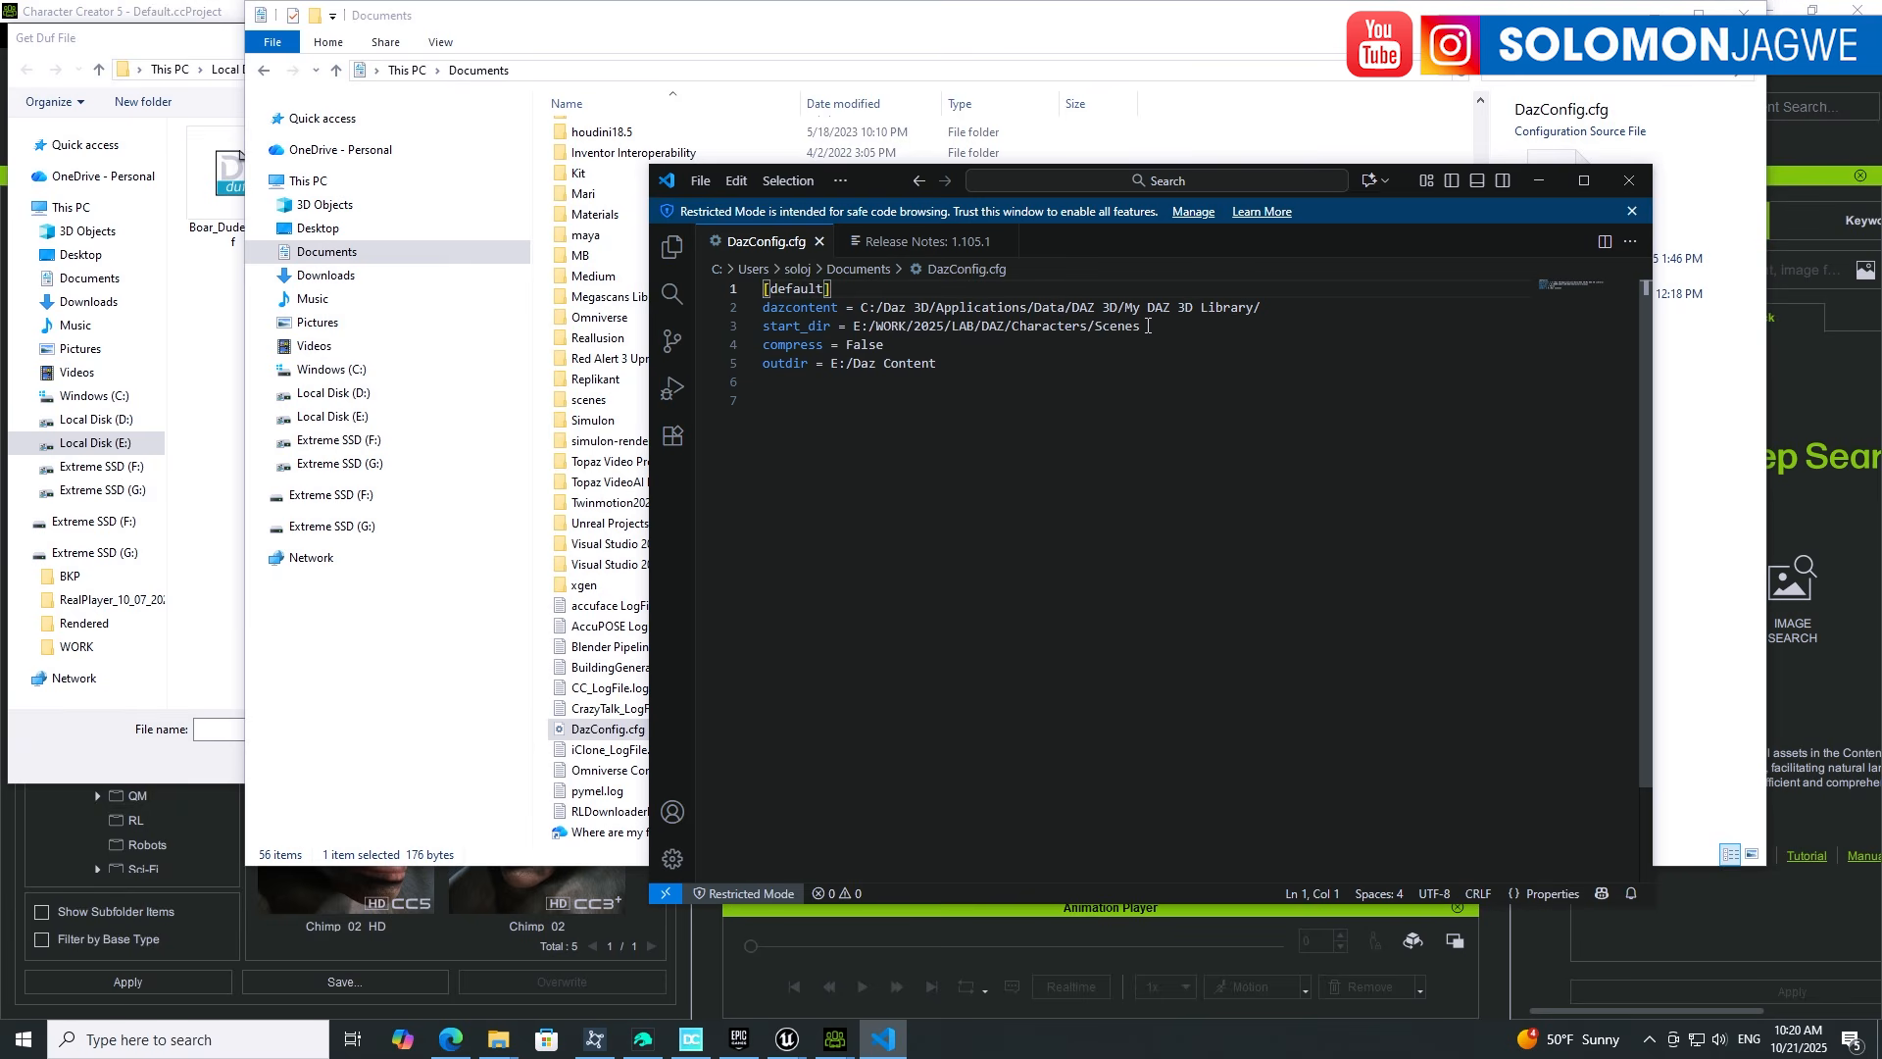
left_click_drag(914, 30, 793, 247)
left_click_drag(1245, 239, 1216, 683)
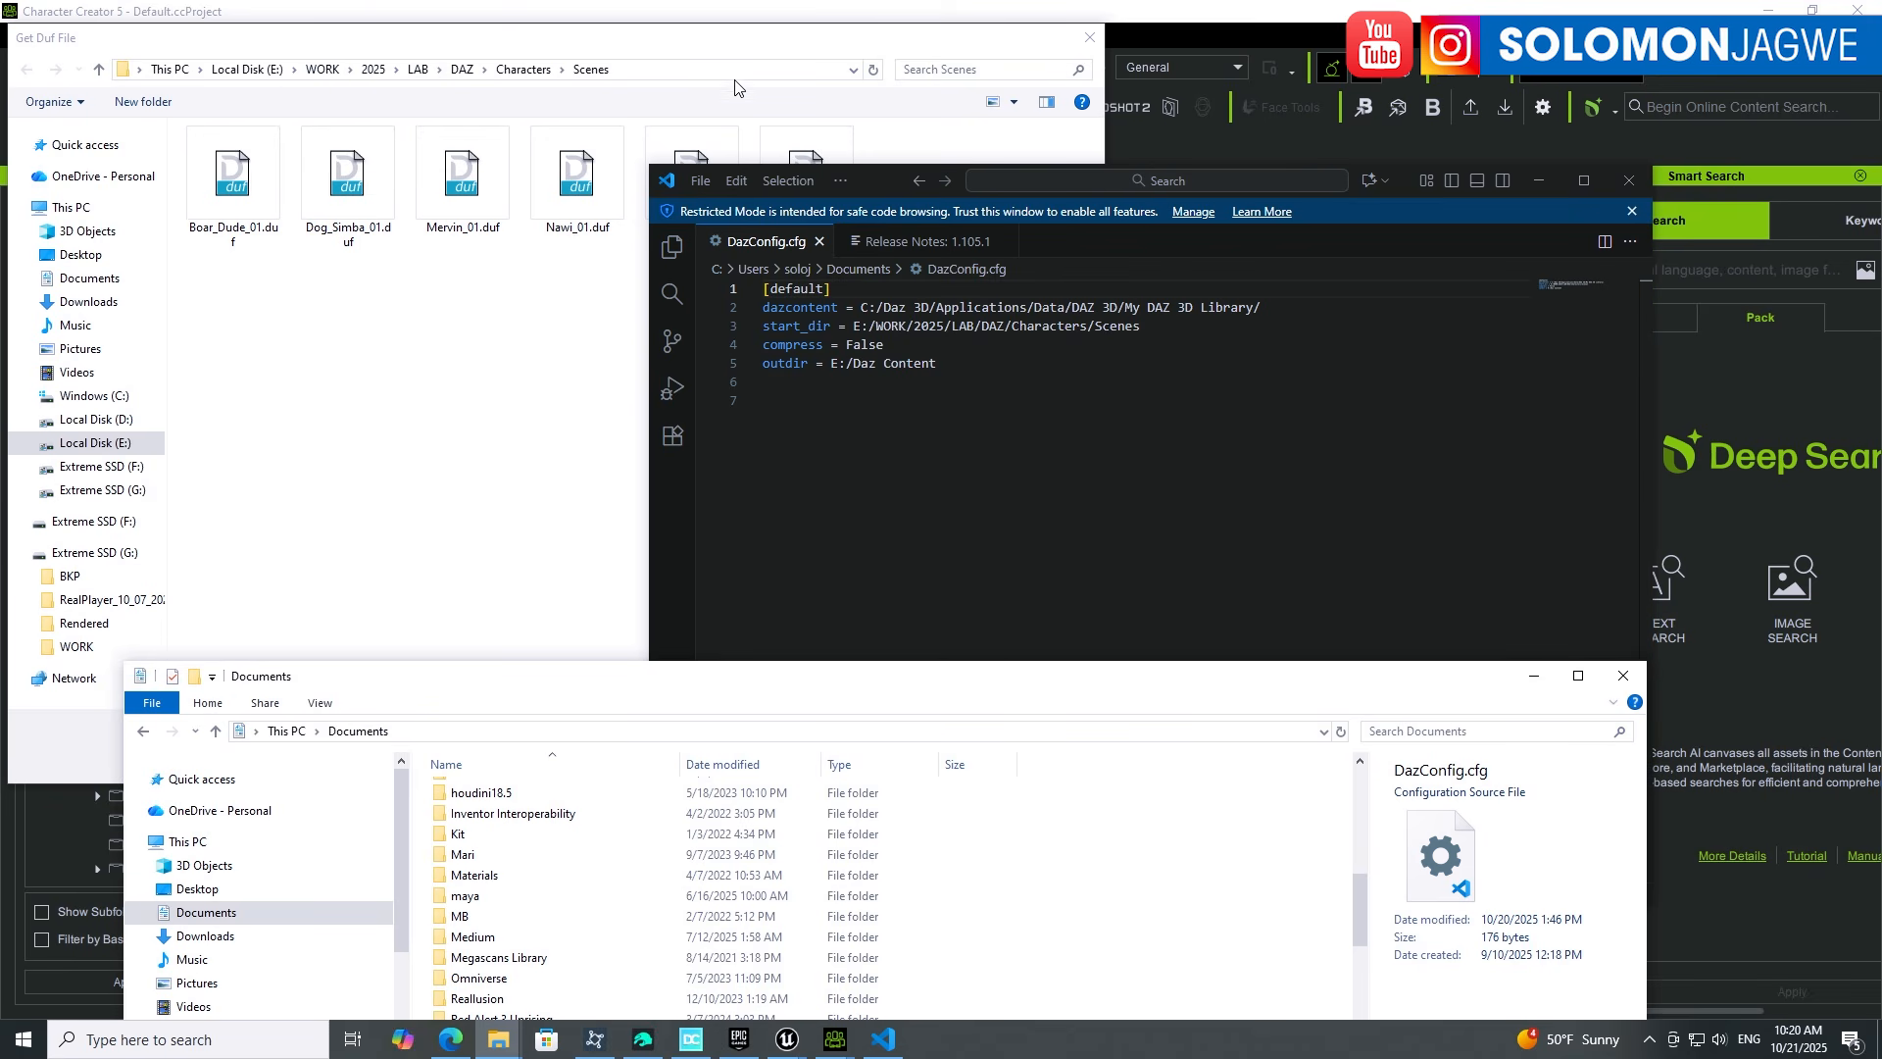
Step: Copy the Get Duf File dialog's Scenes folder path and select the start_dir value on line 3
left_click(402, 75)
right_click(337, 71)
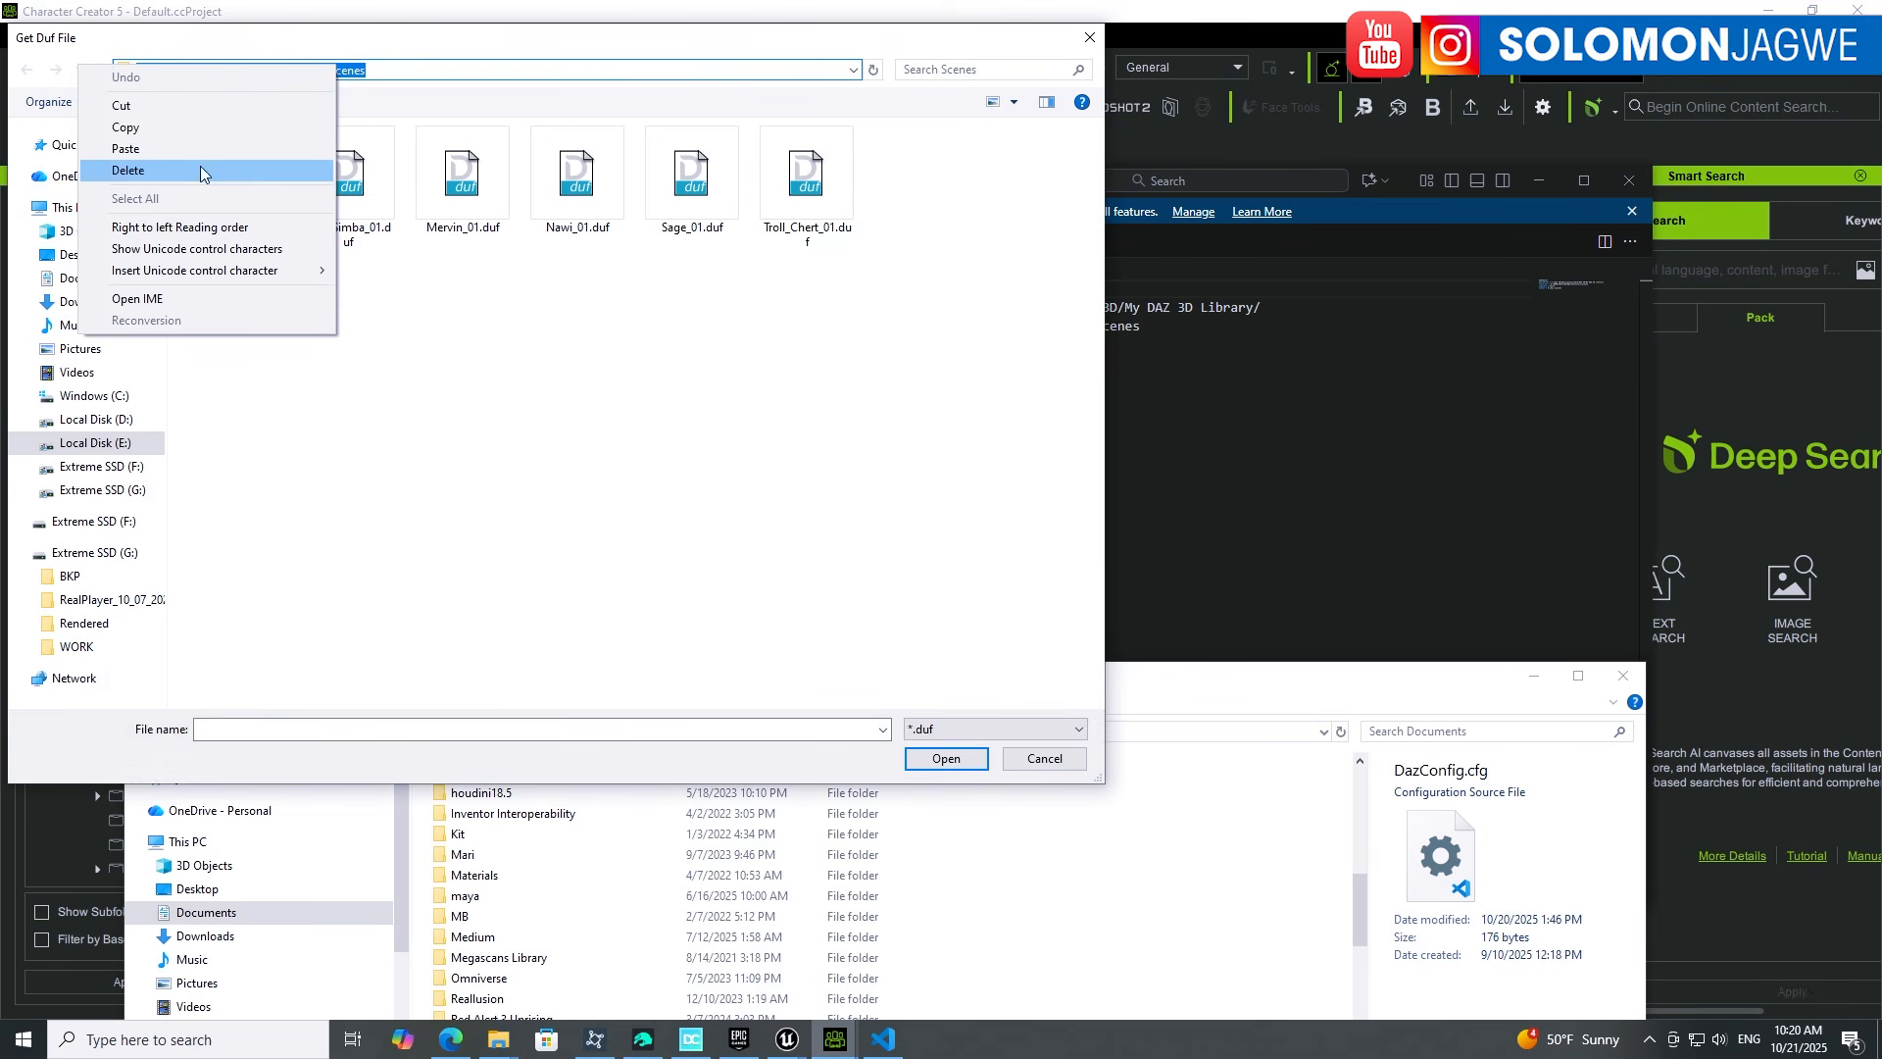
left_click(128, 127)
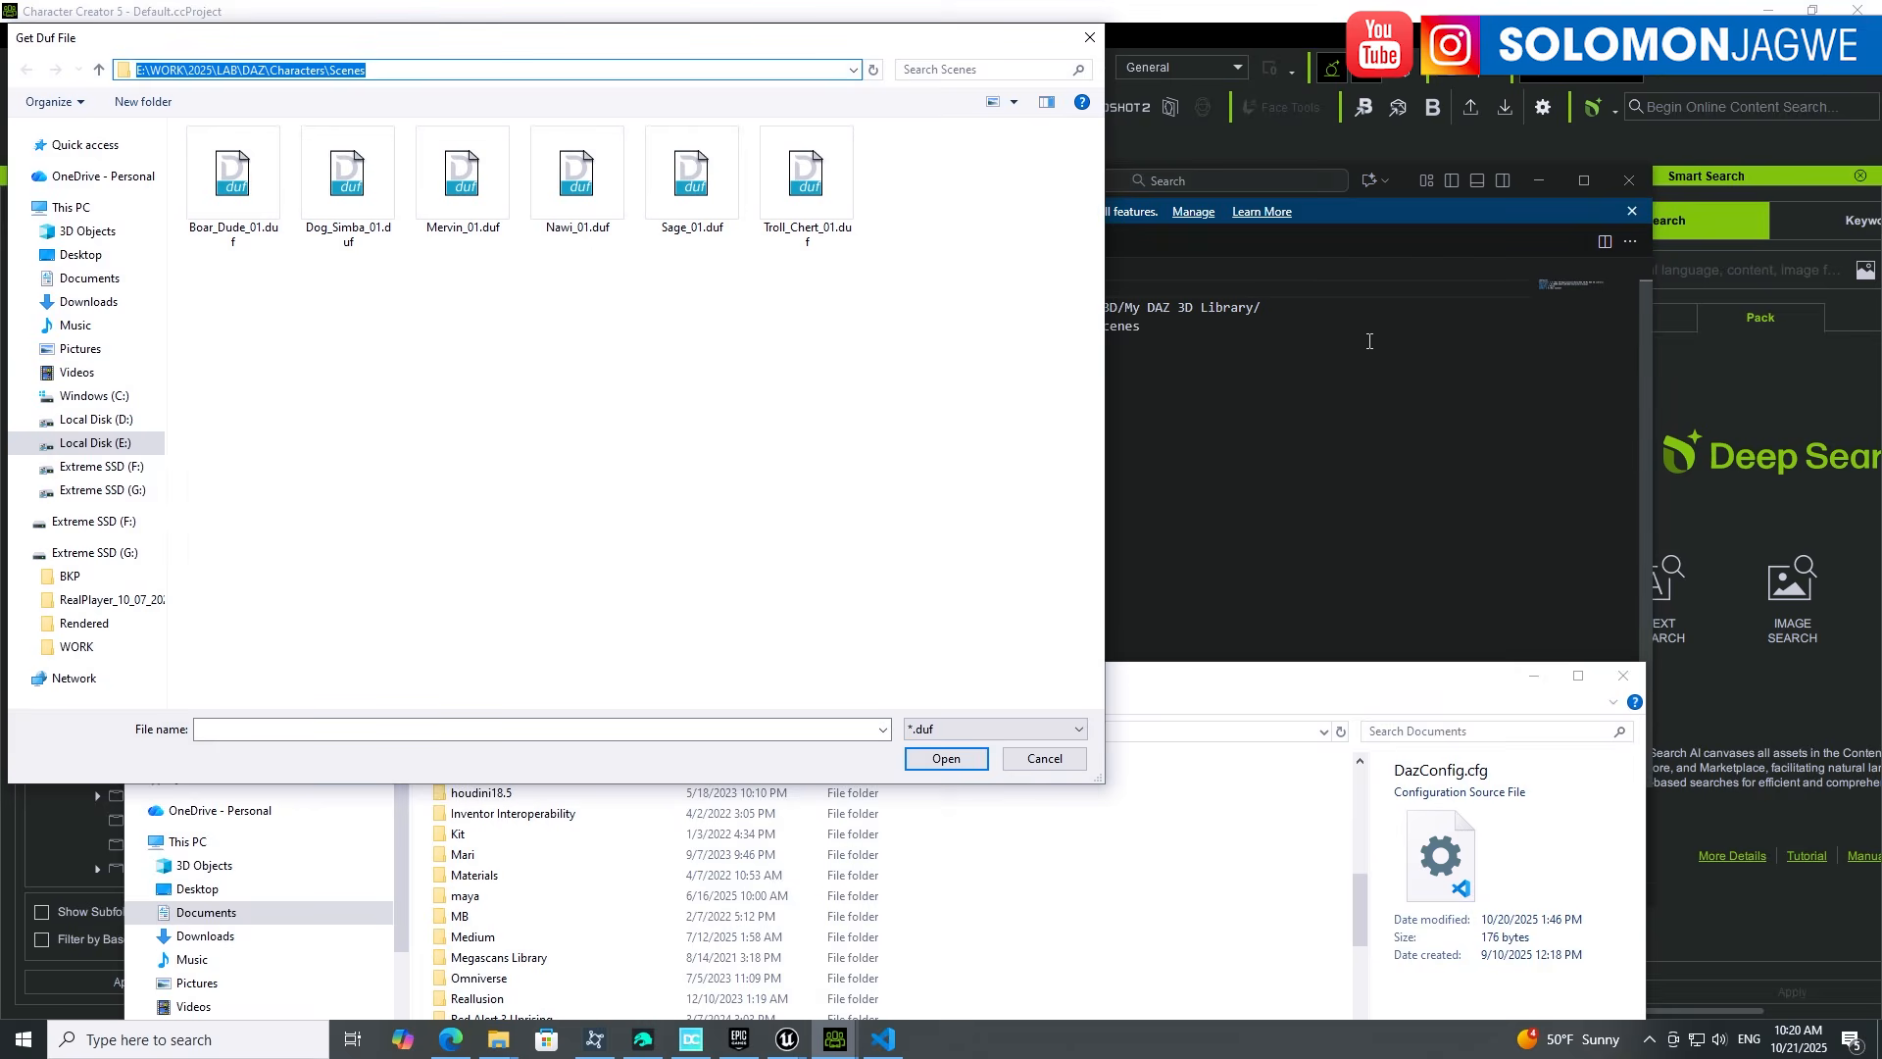
left_click(1286, 368)
left_click_drag(852, 325, 1141, 326)
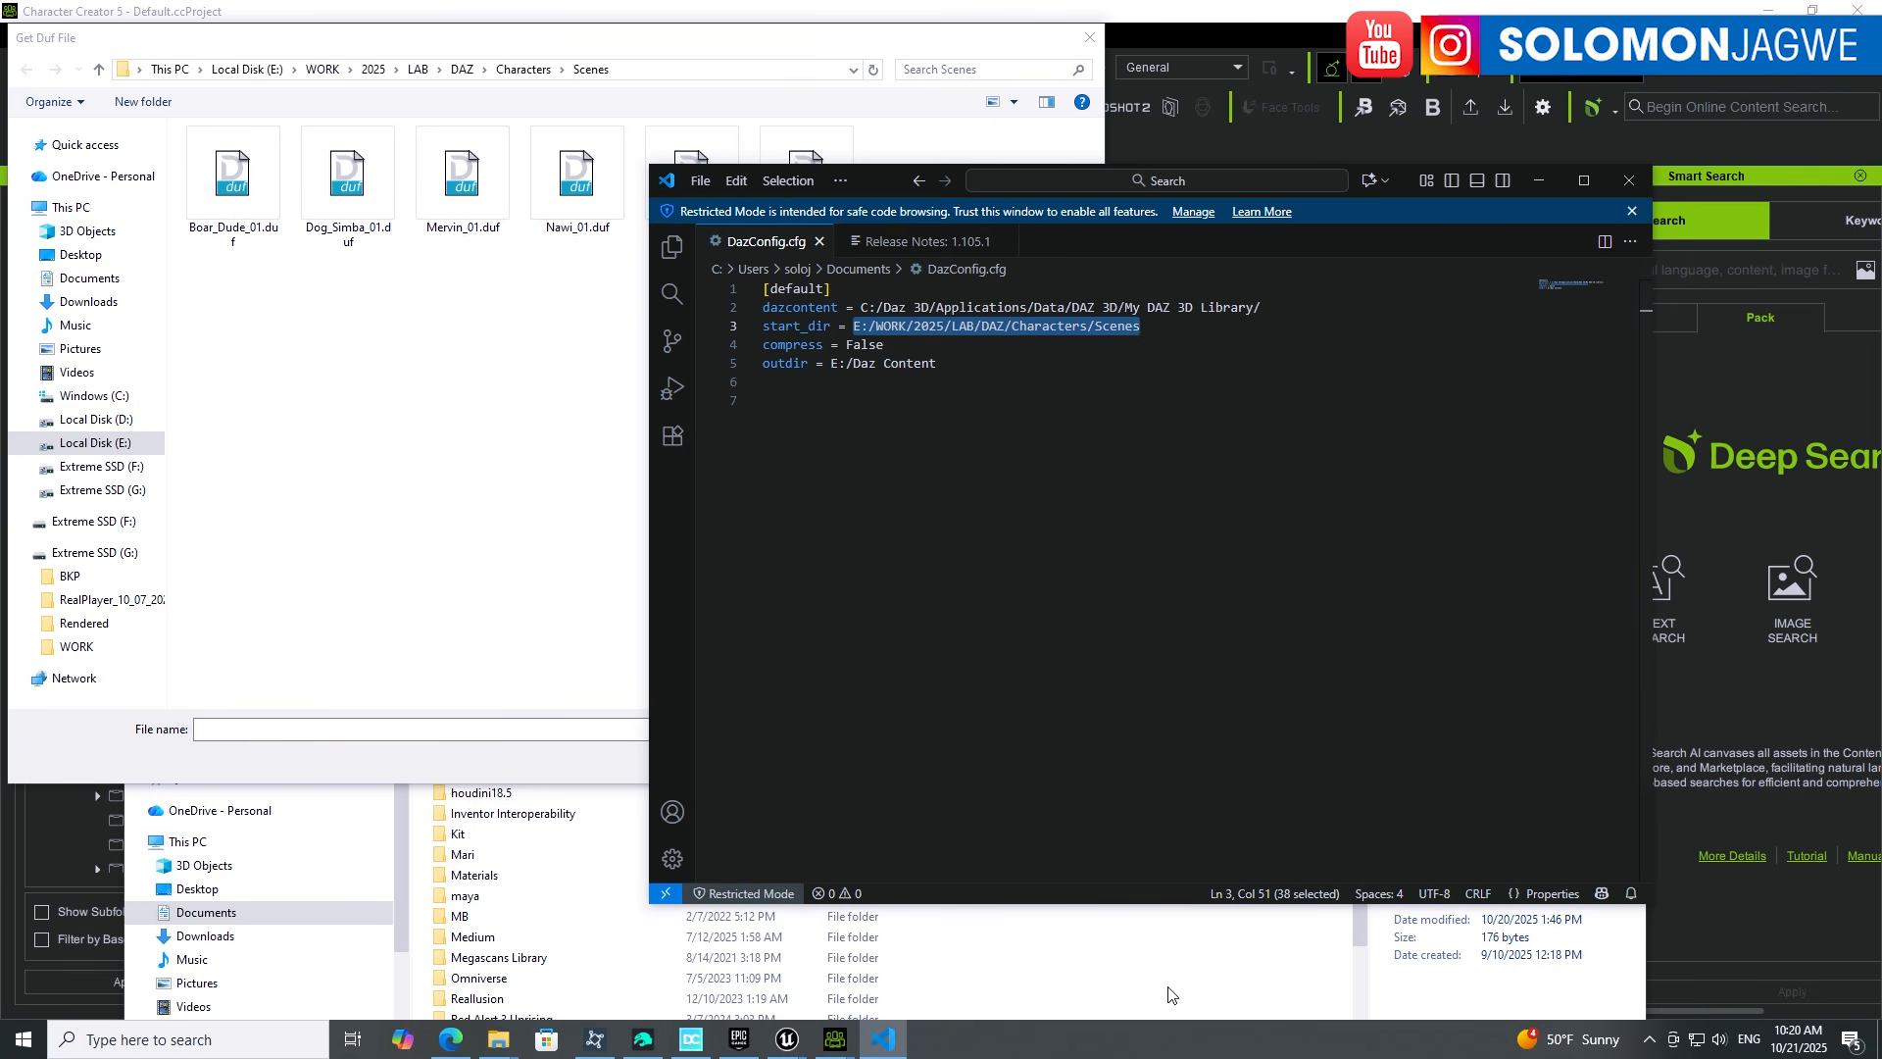
mouse_move(507, 1051)
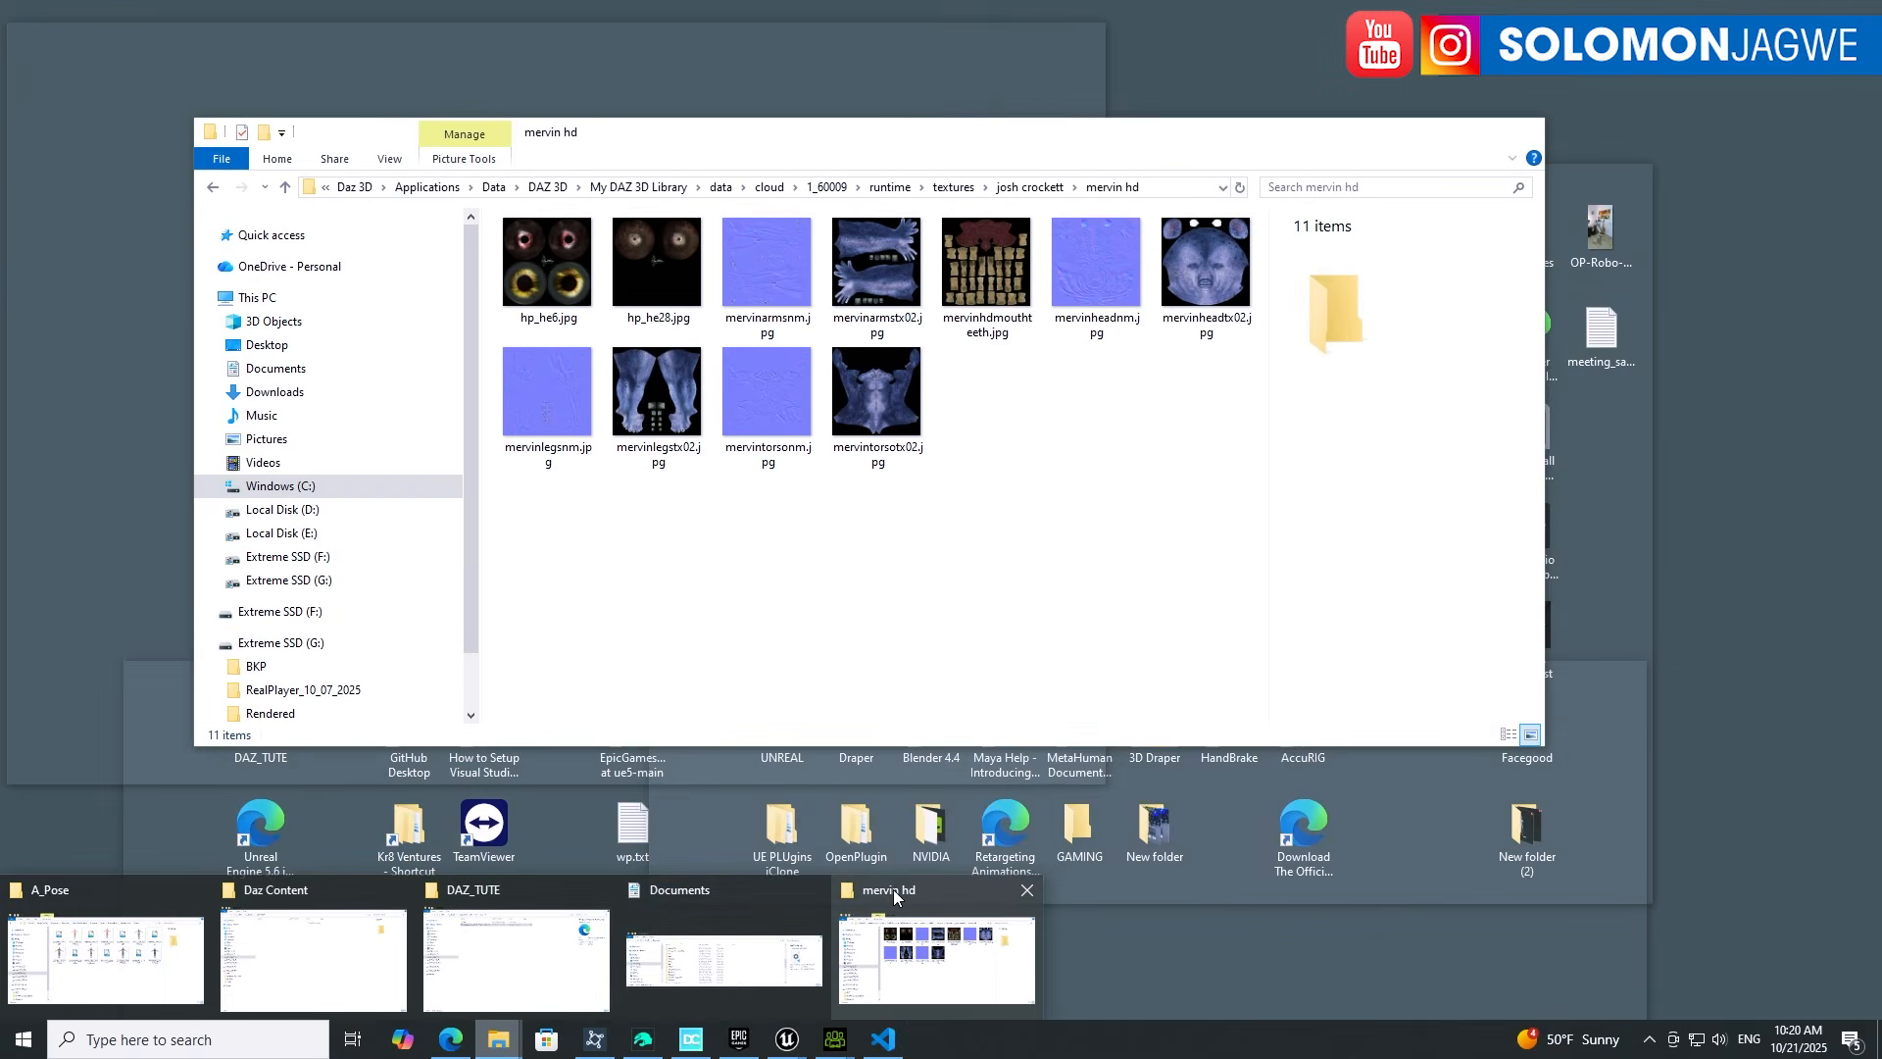
Step: Check the mervin hd texture folder's full path, then return to the Mervin2 scene in Daz Studio
left_click(893, 890)
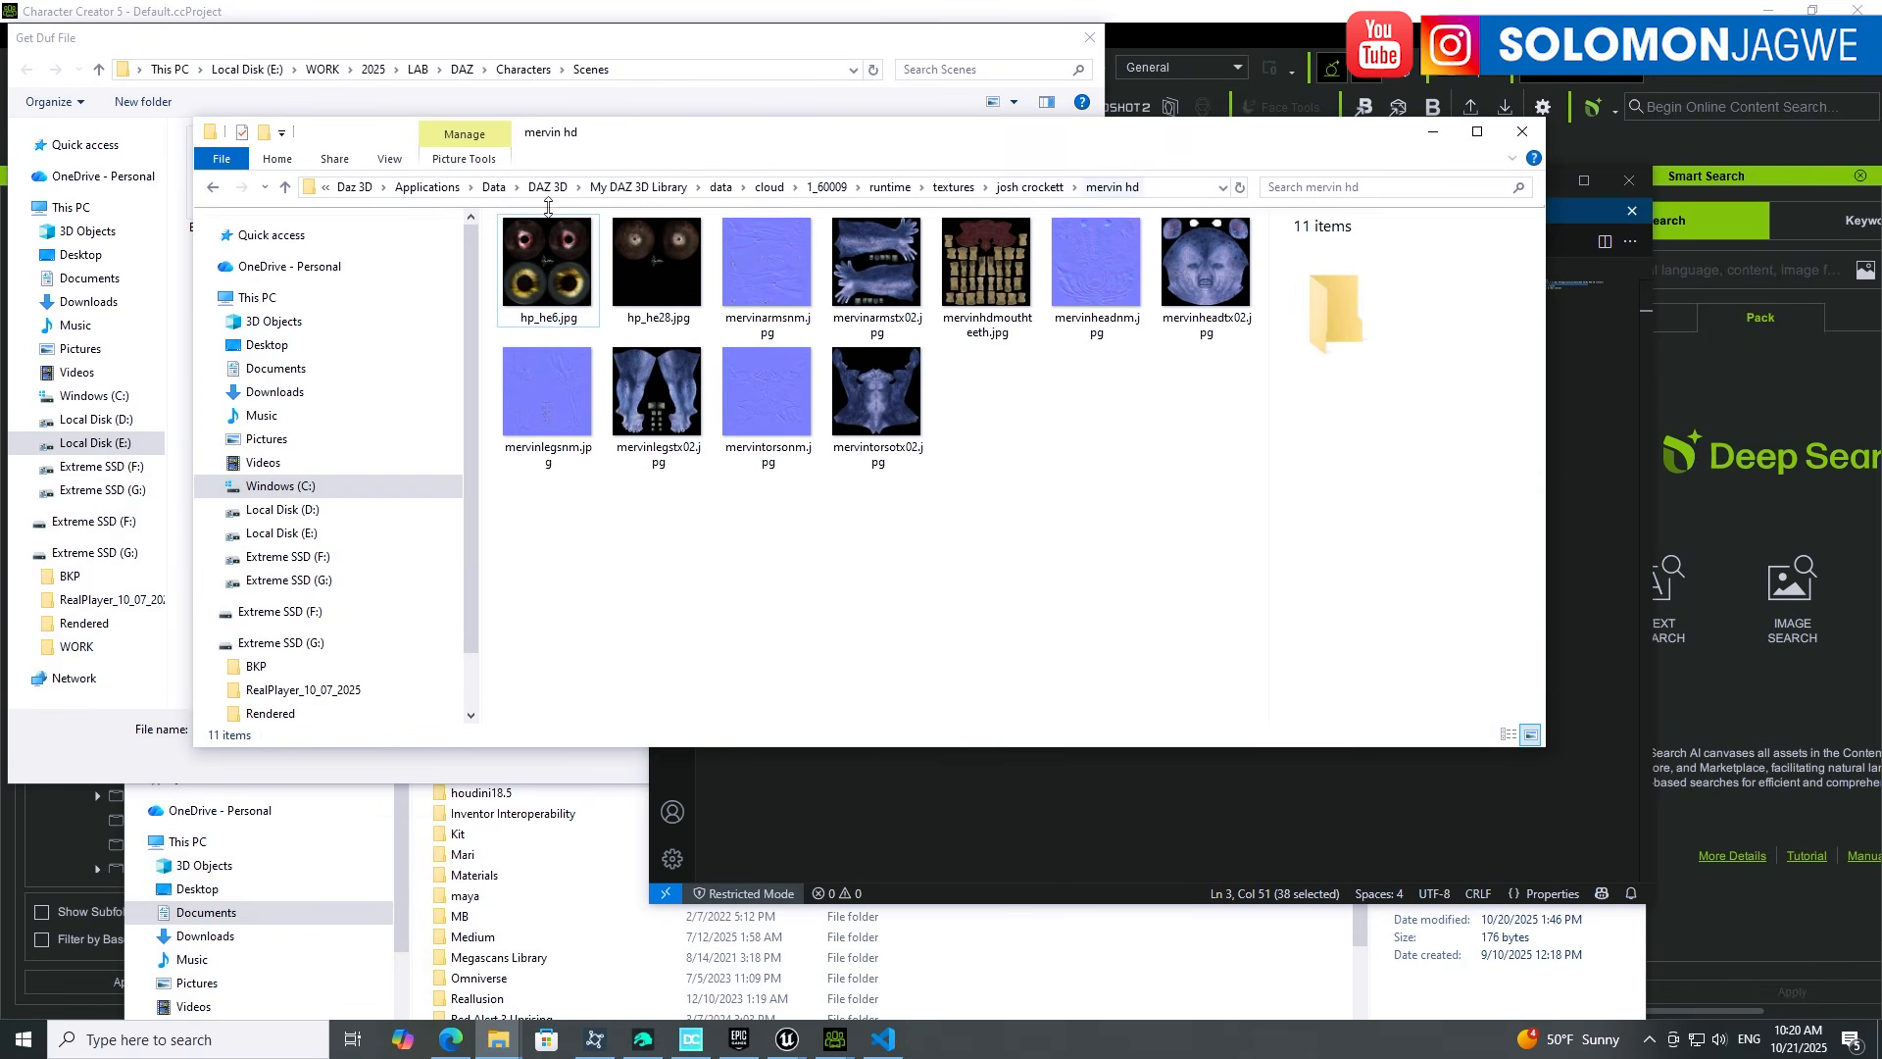
left_click(1175, 185)
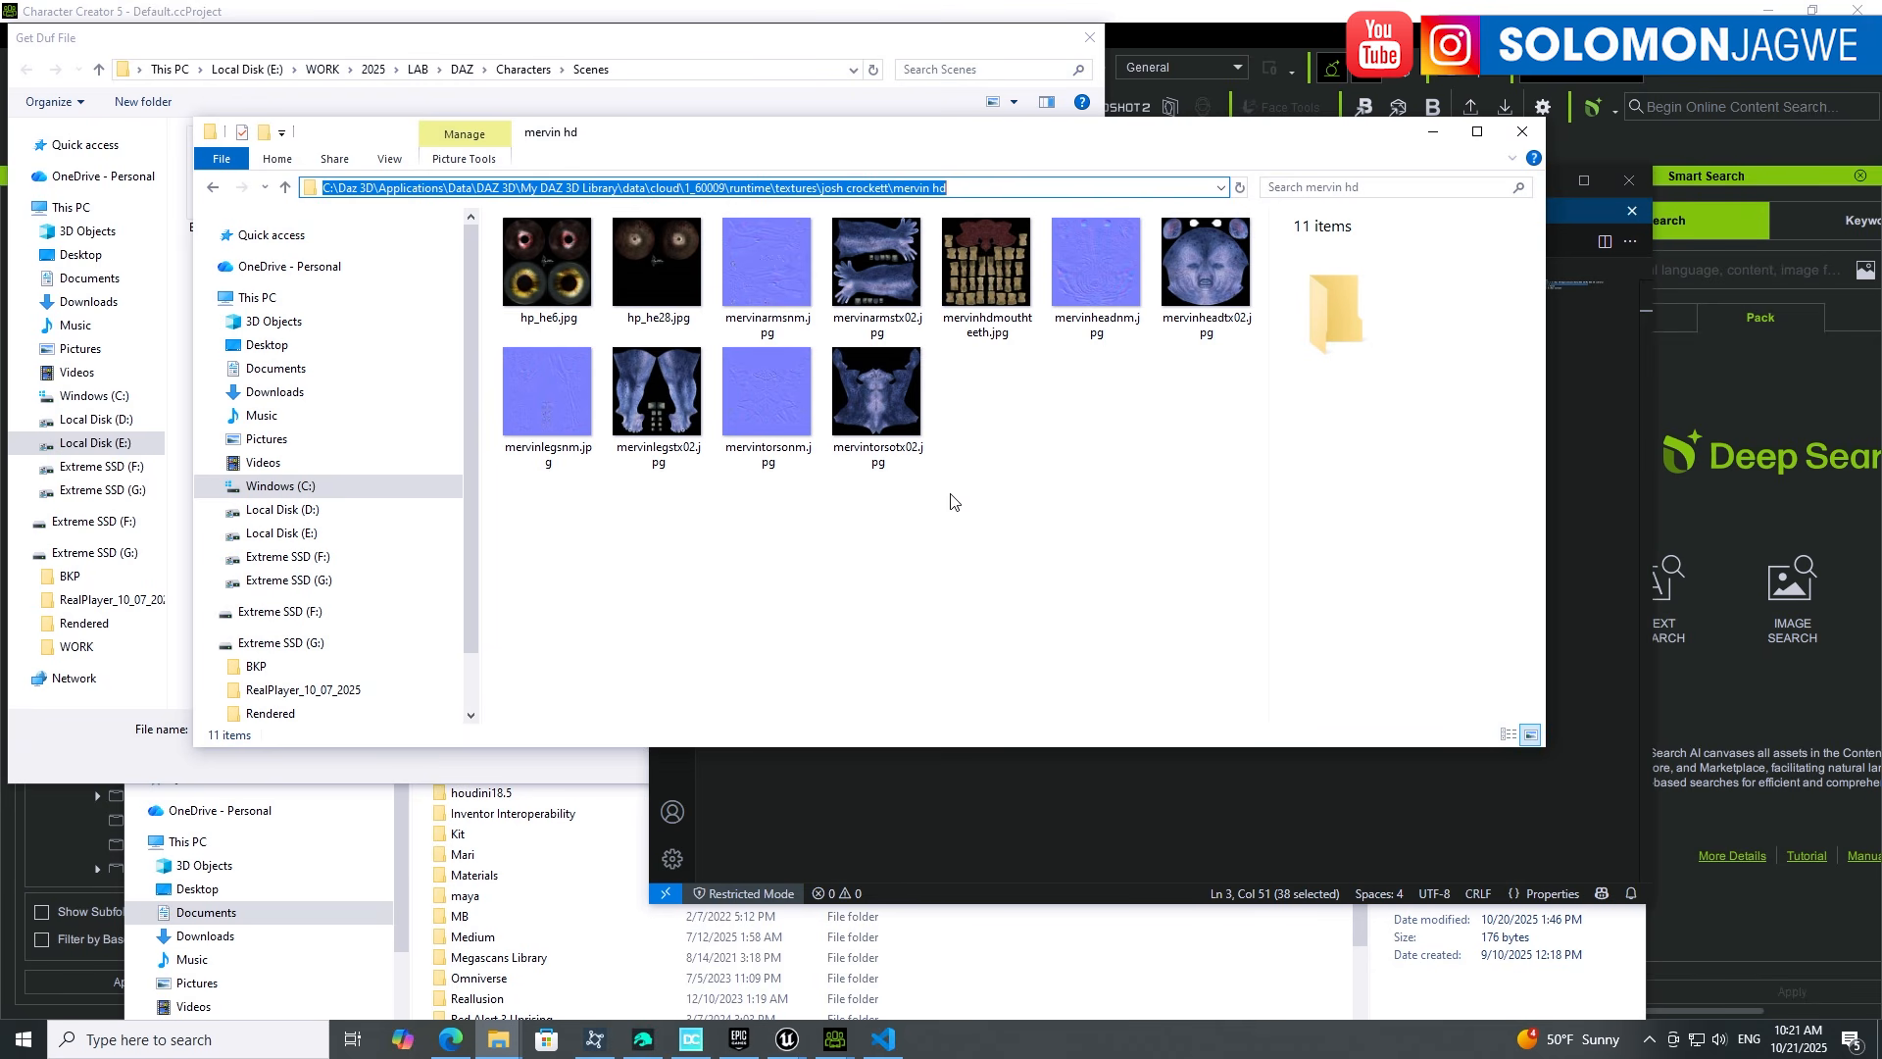
left_click(998, 550)
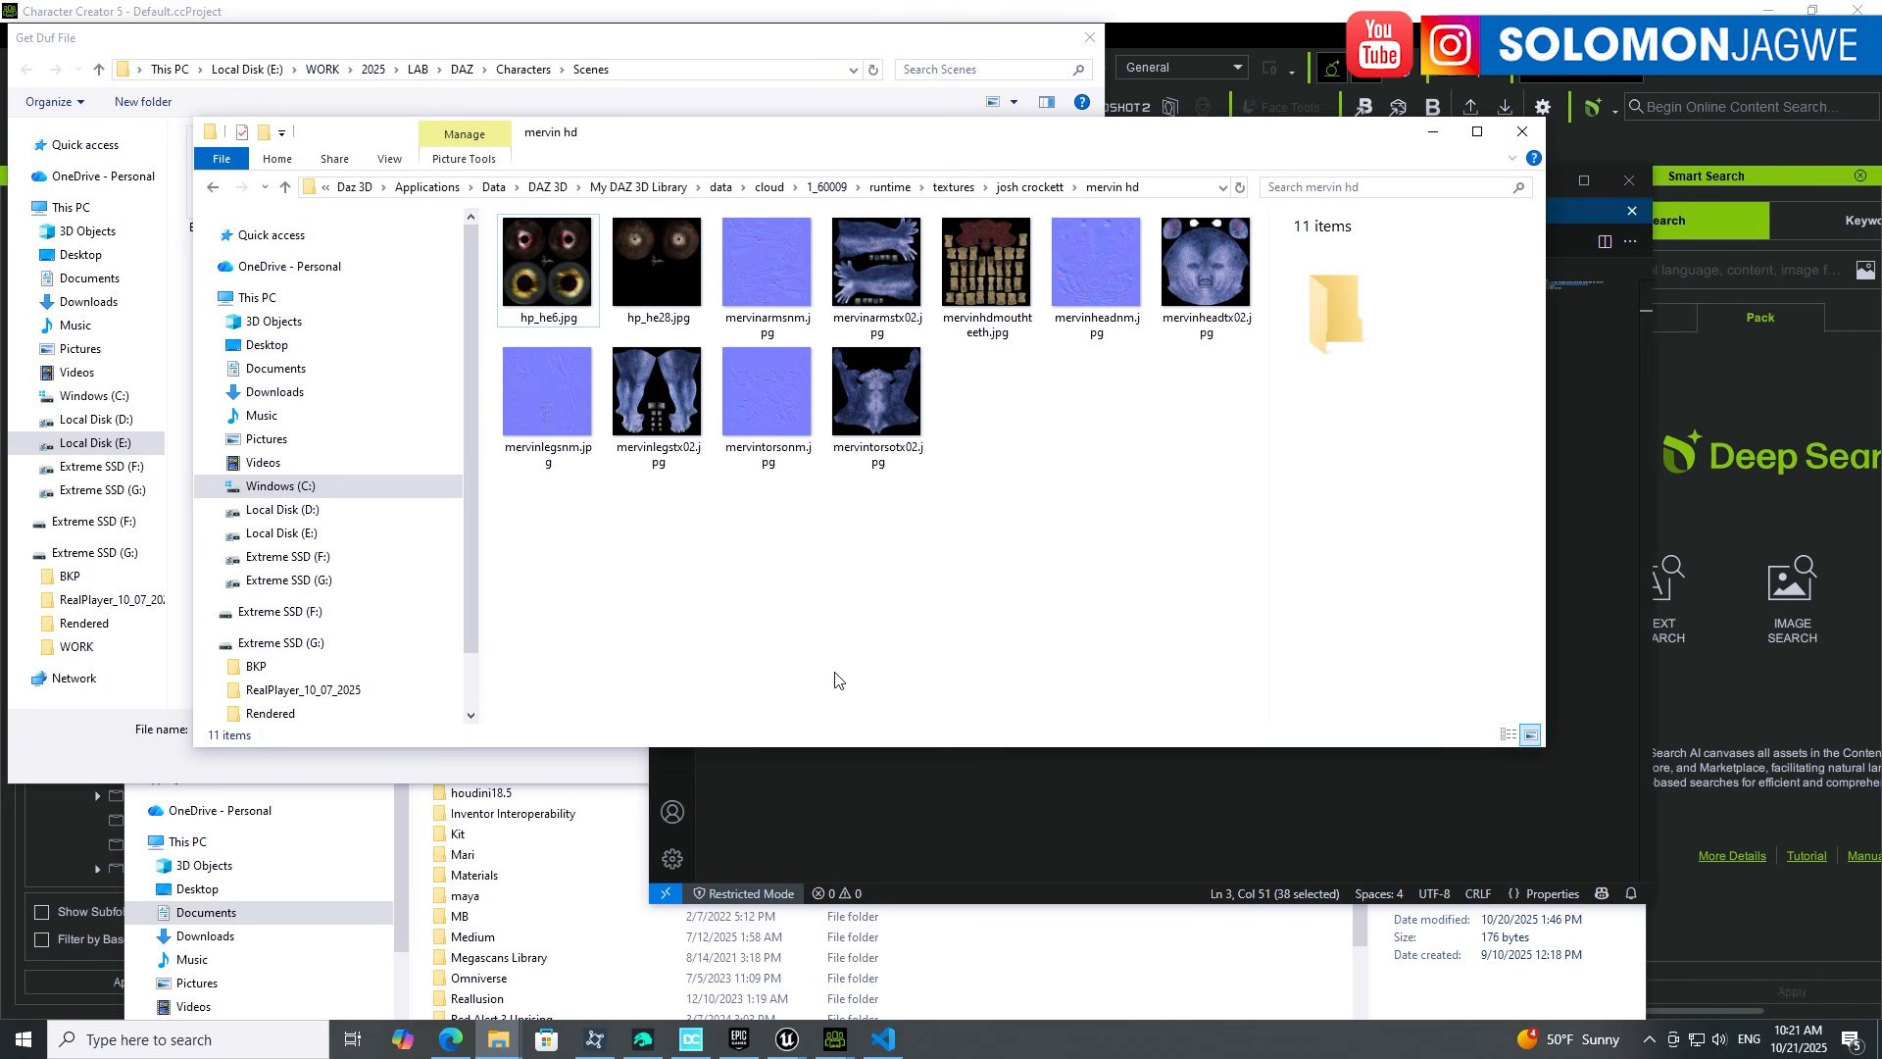
left_click(644, 1045)
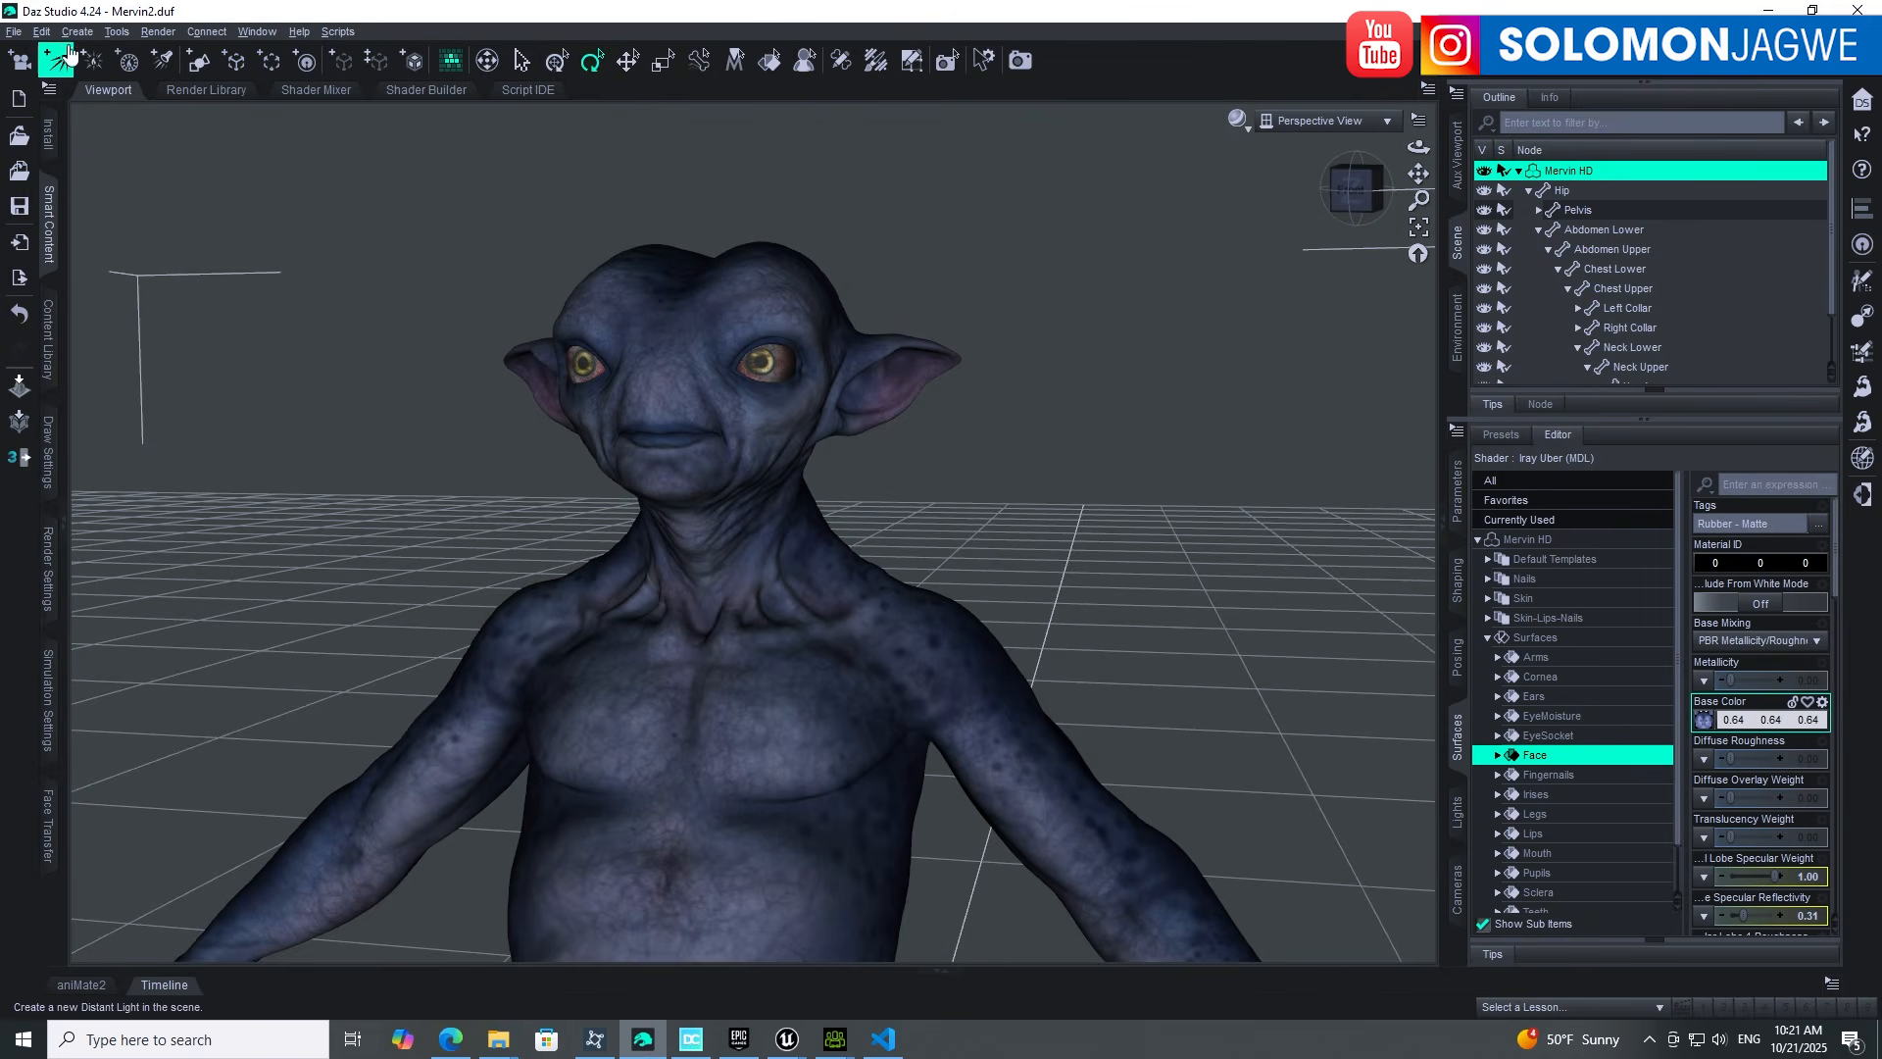
Step: Show the DAZ Studio Formats paths in Preferences' Content Directory Manager
left_click(43, 32)
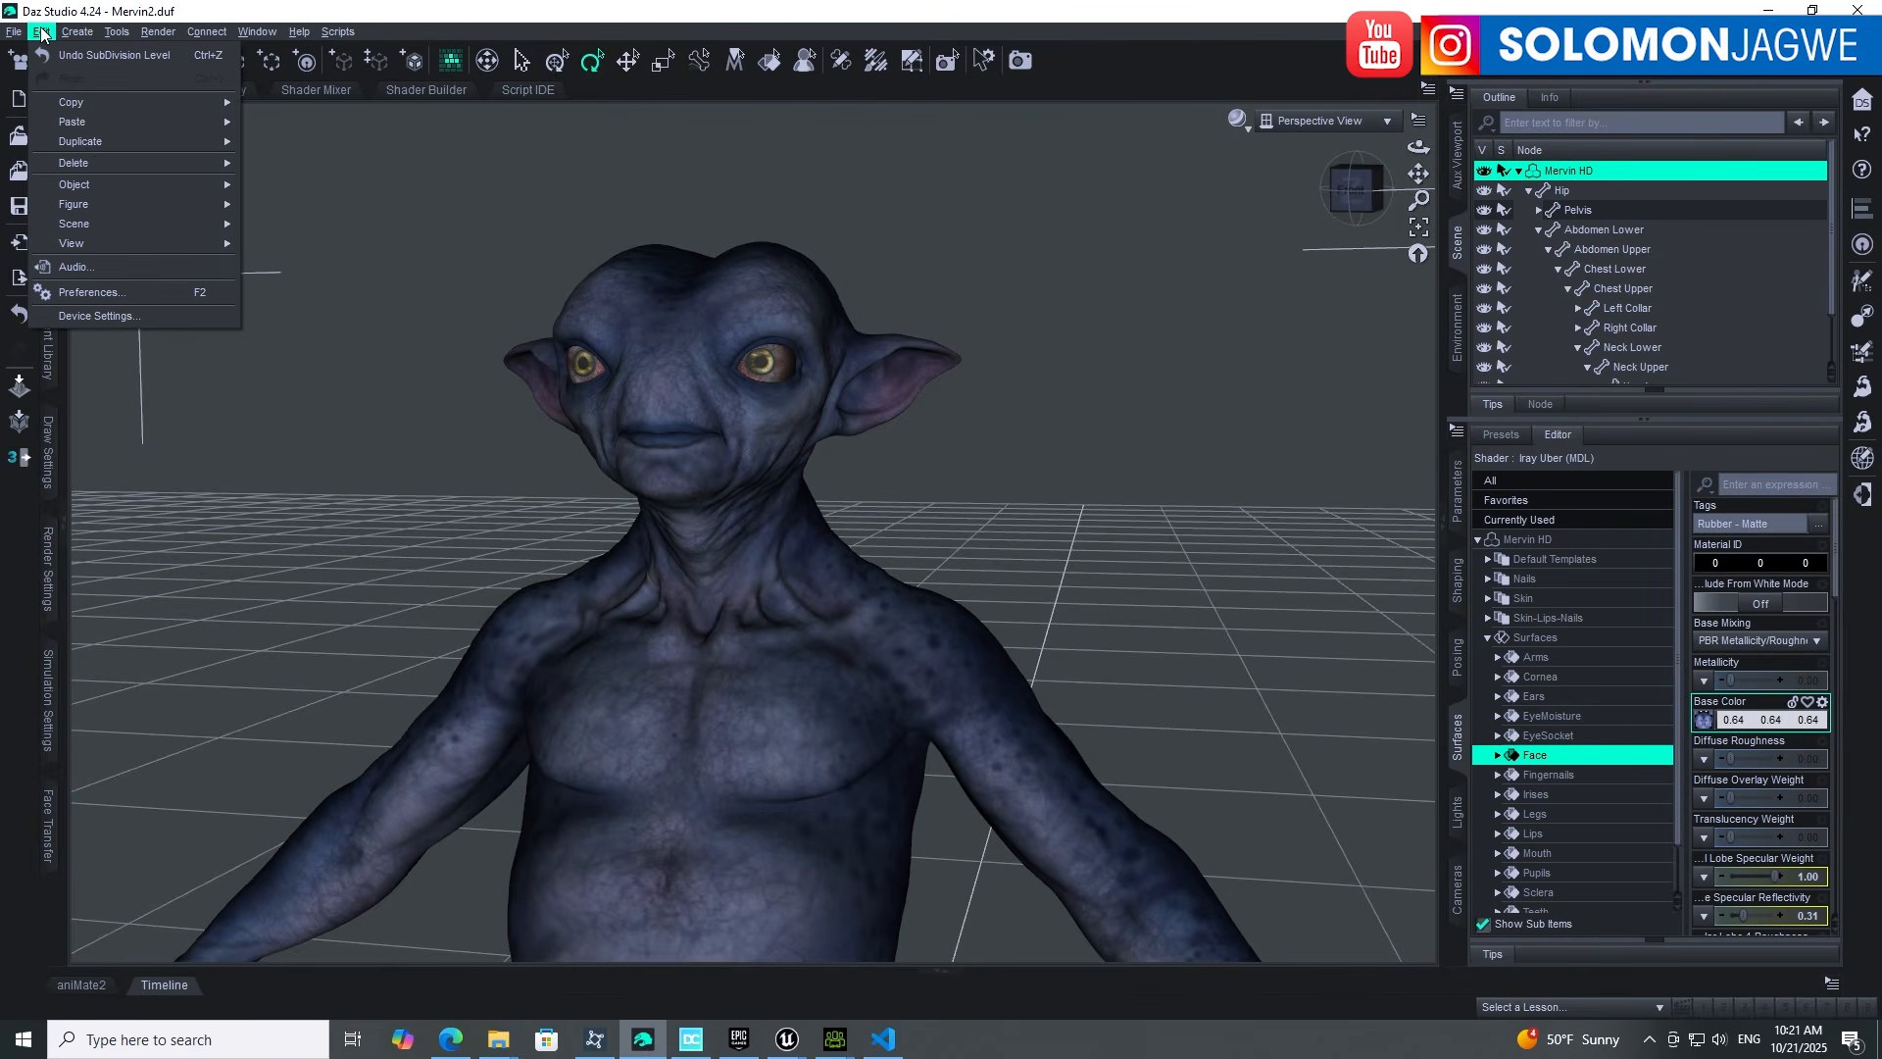
left_click(118, 294)
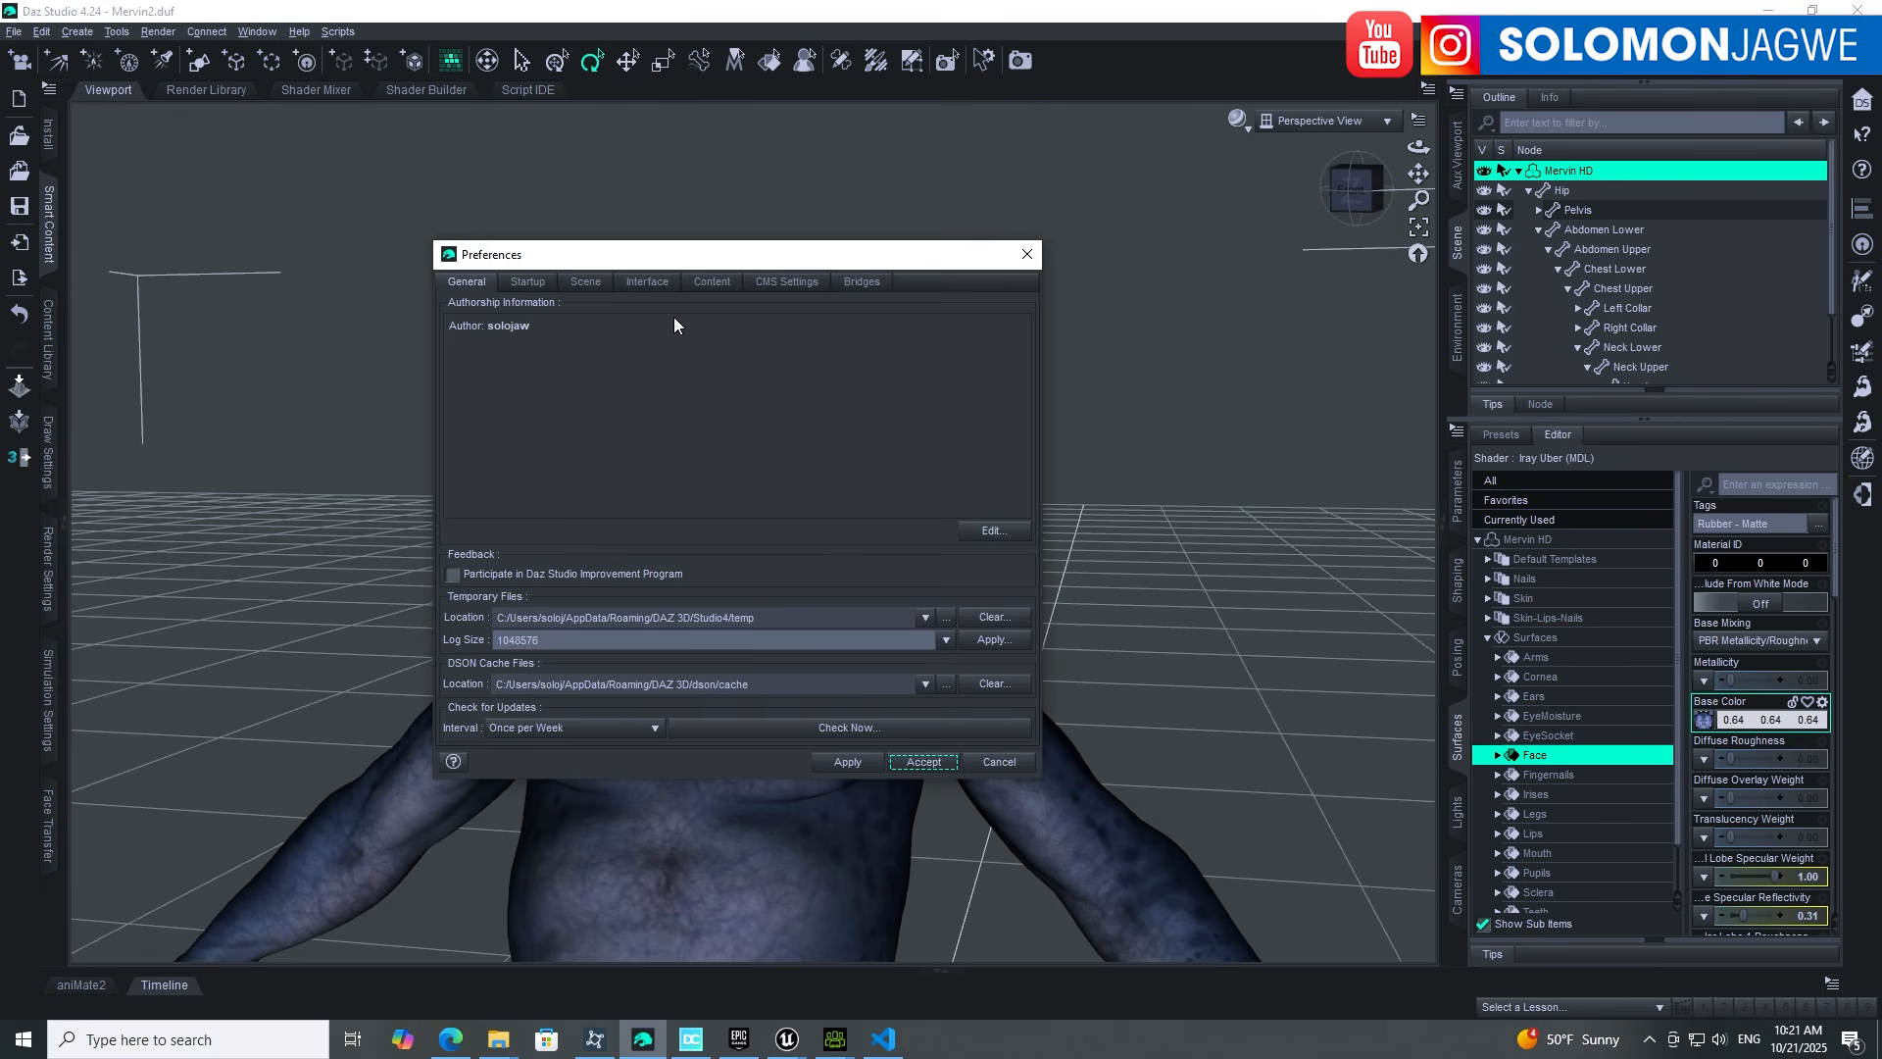
left_click(713, 283)
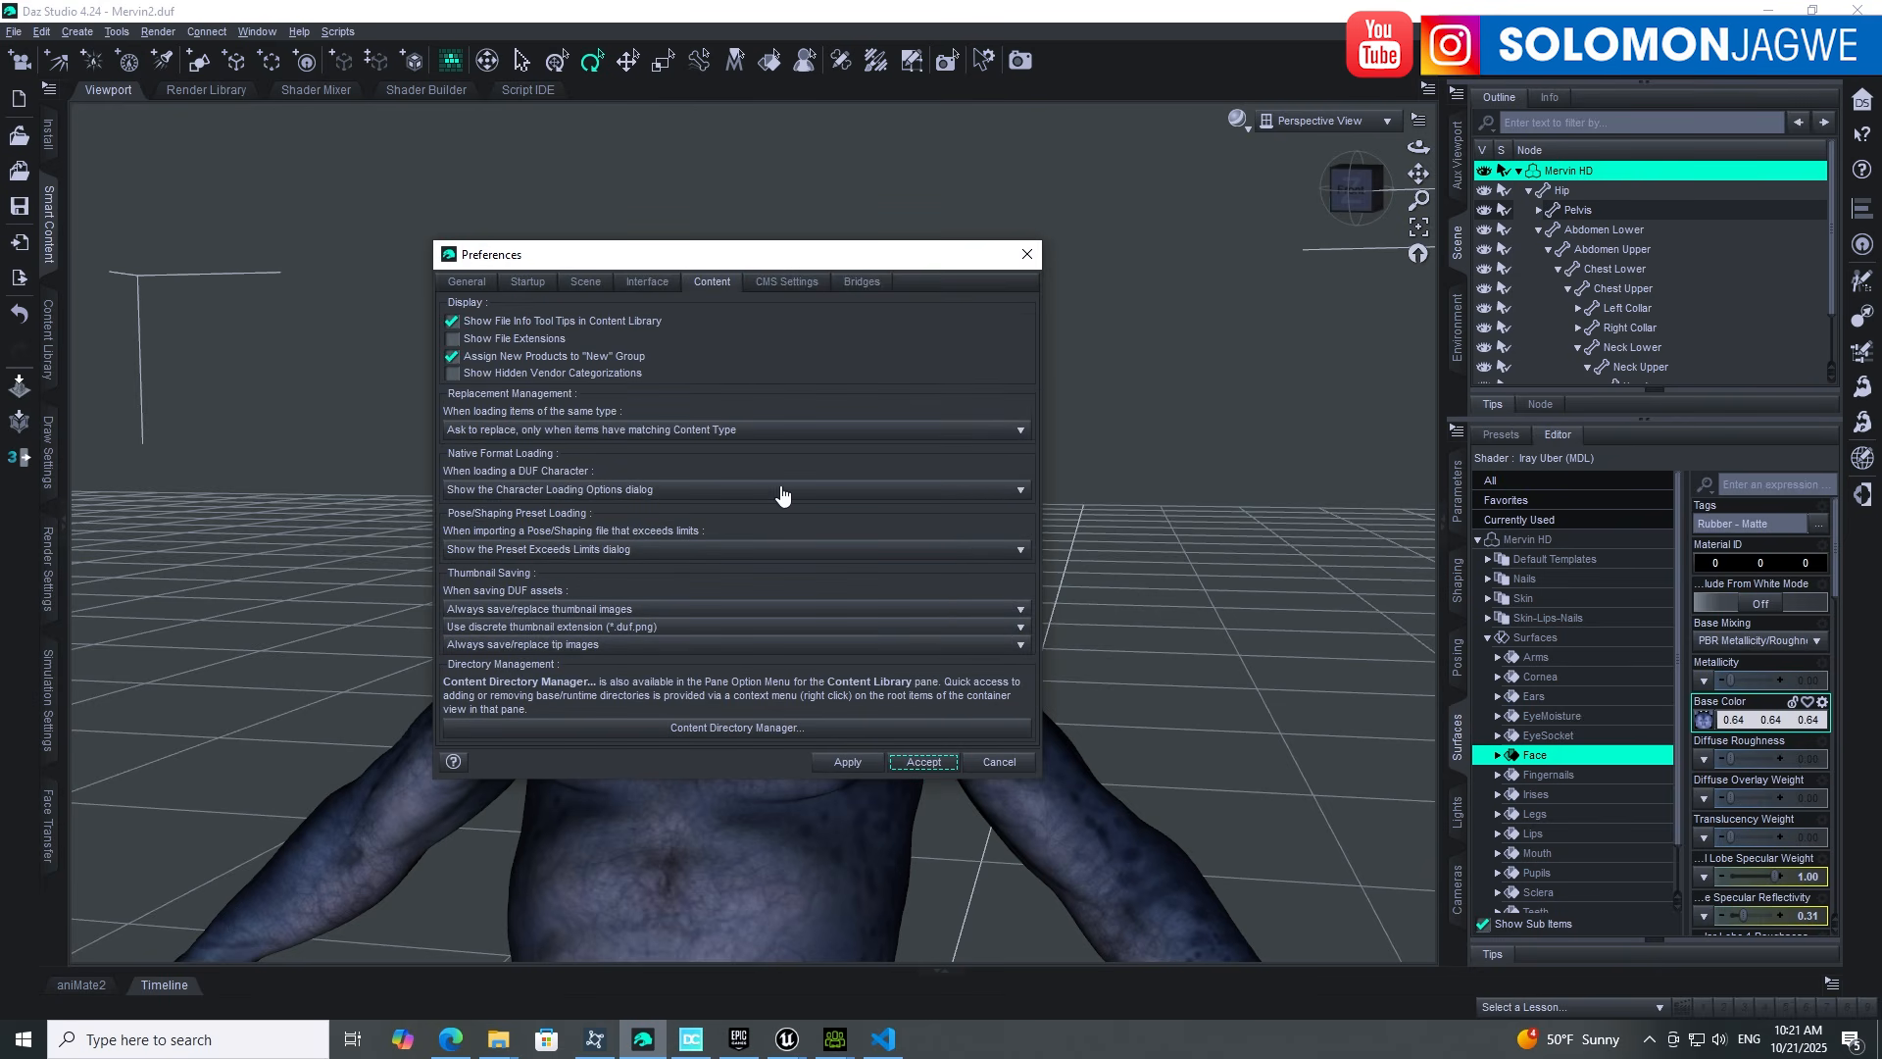
left_click(760, 735)
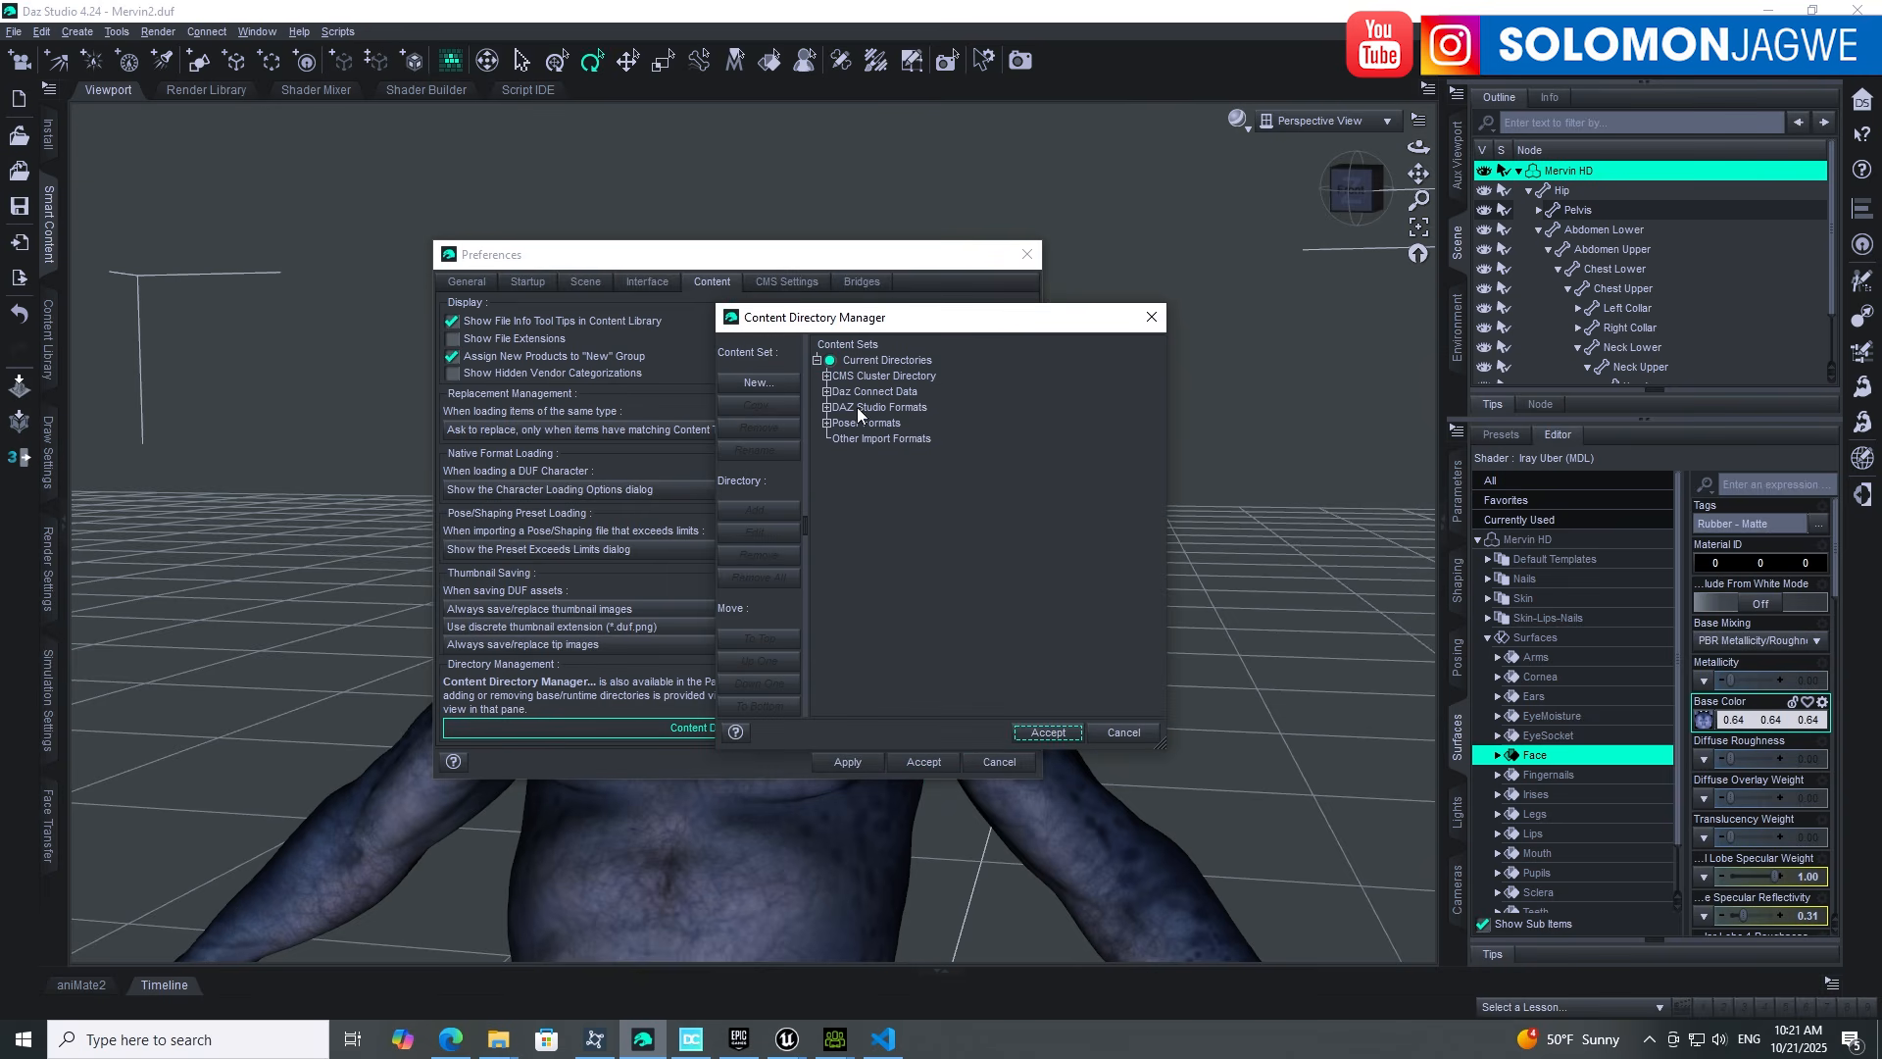
left_click(826, 407)
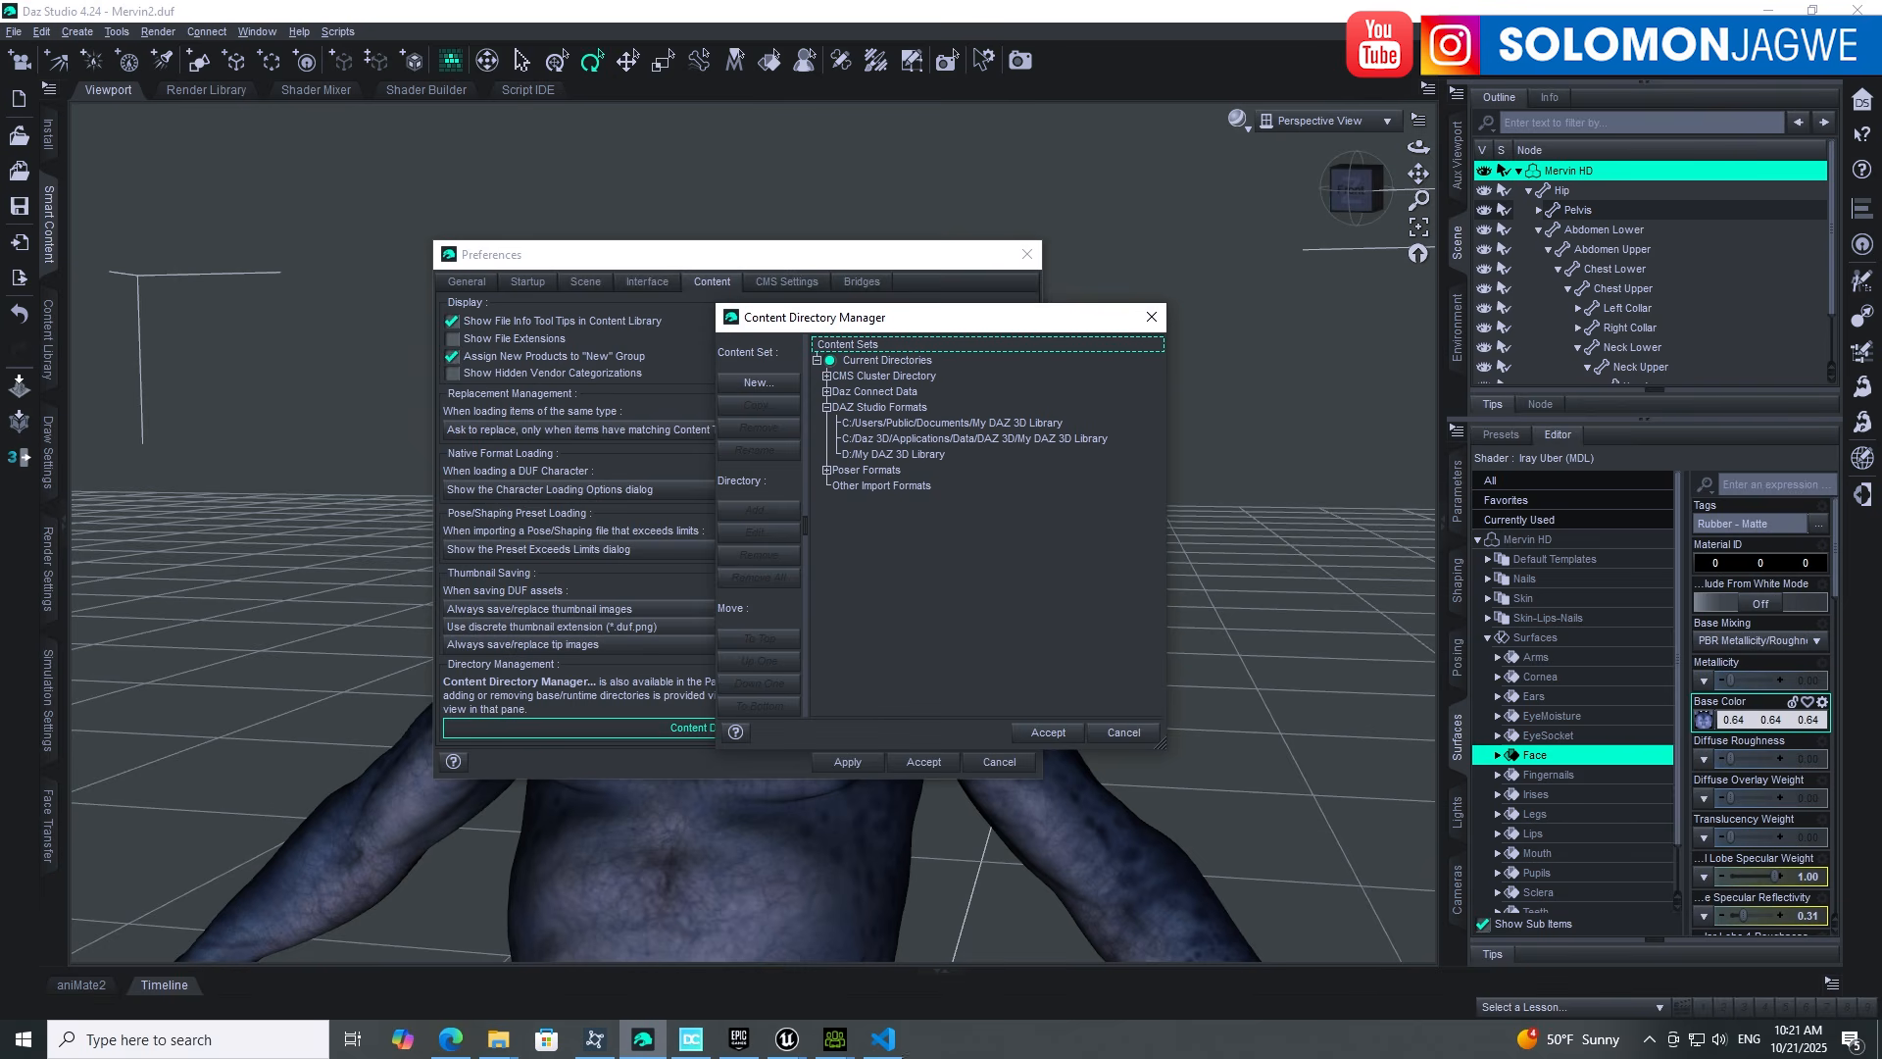
Step: Bring DazConfig.cfg alongside the library directories, then preview the open File Explorer windows
left_click(887, 1043)
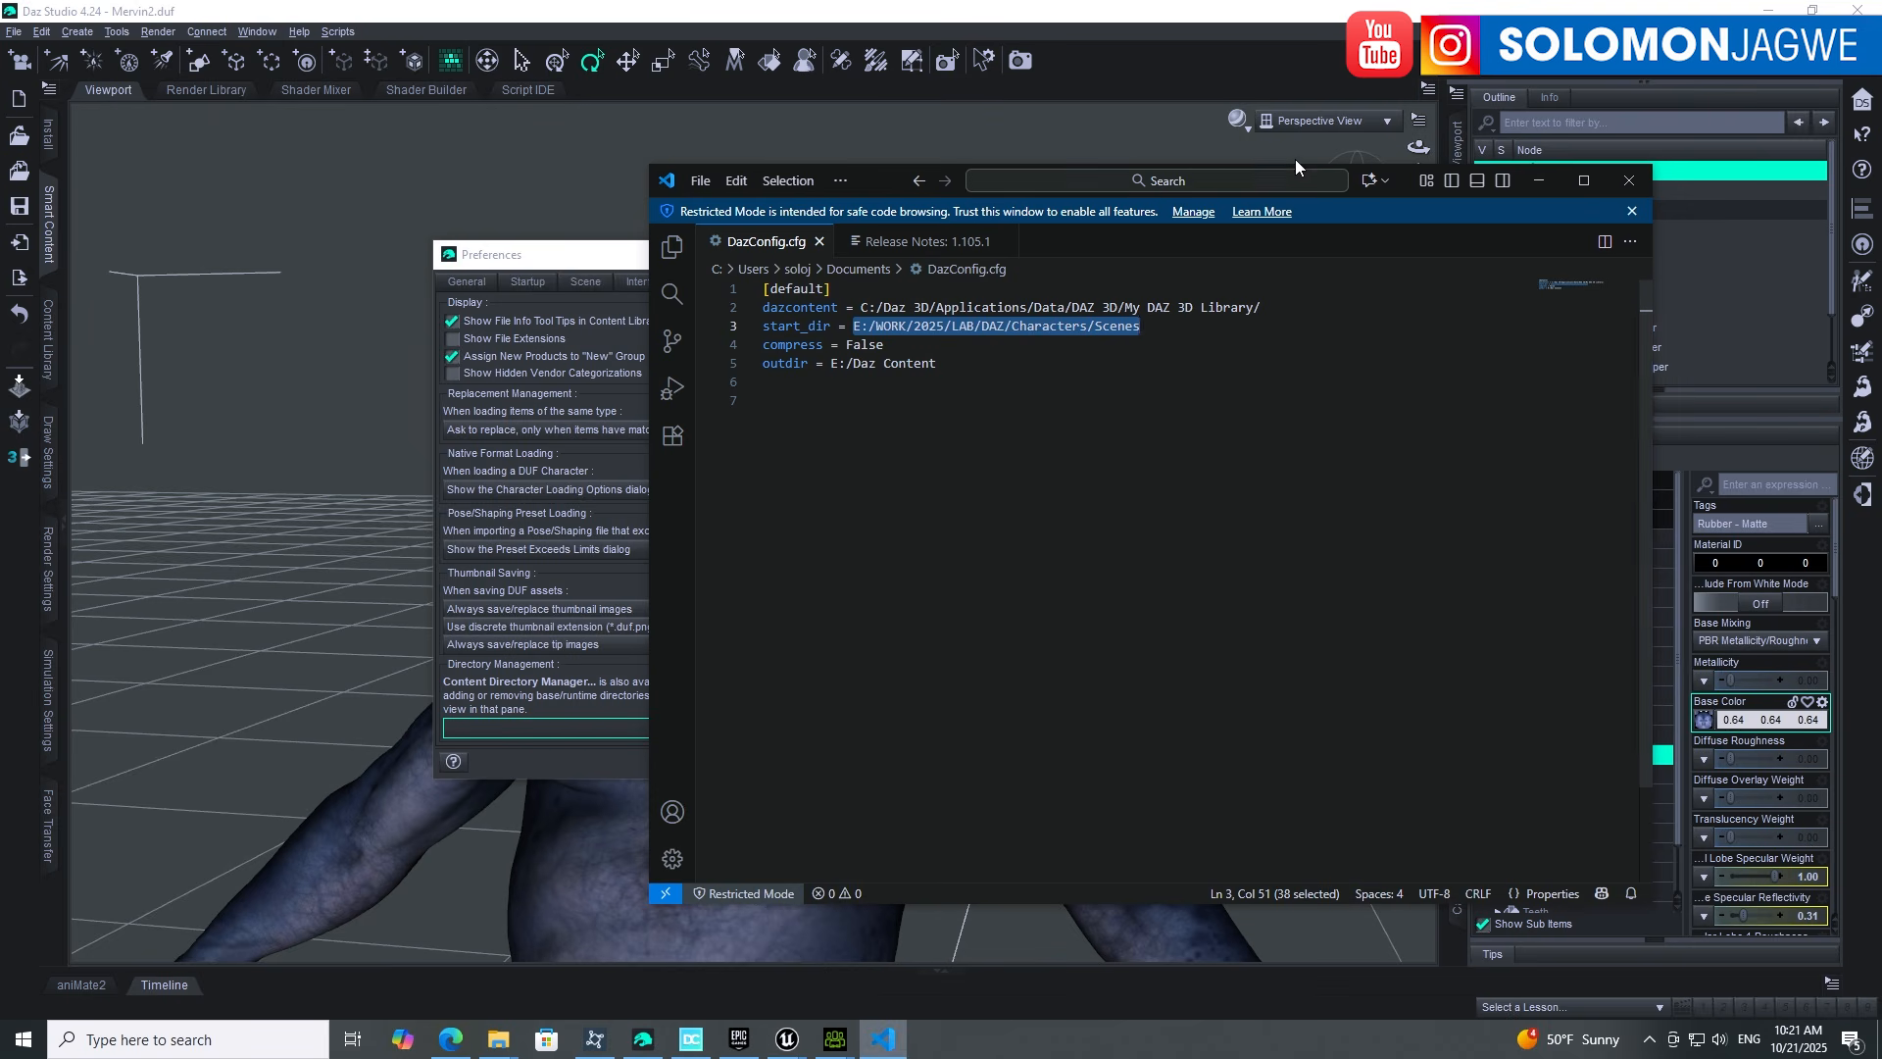
left_click_drag(885, 181, 986, 483)
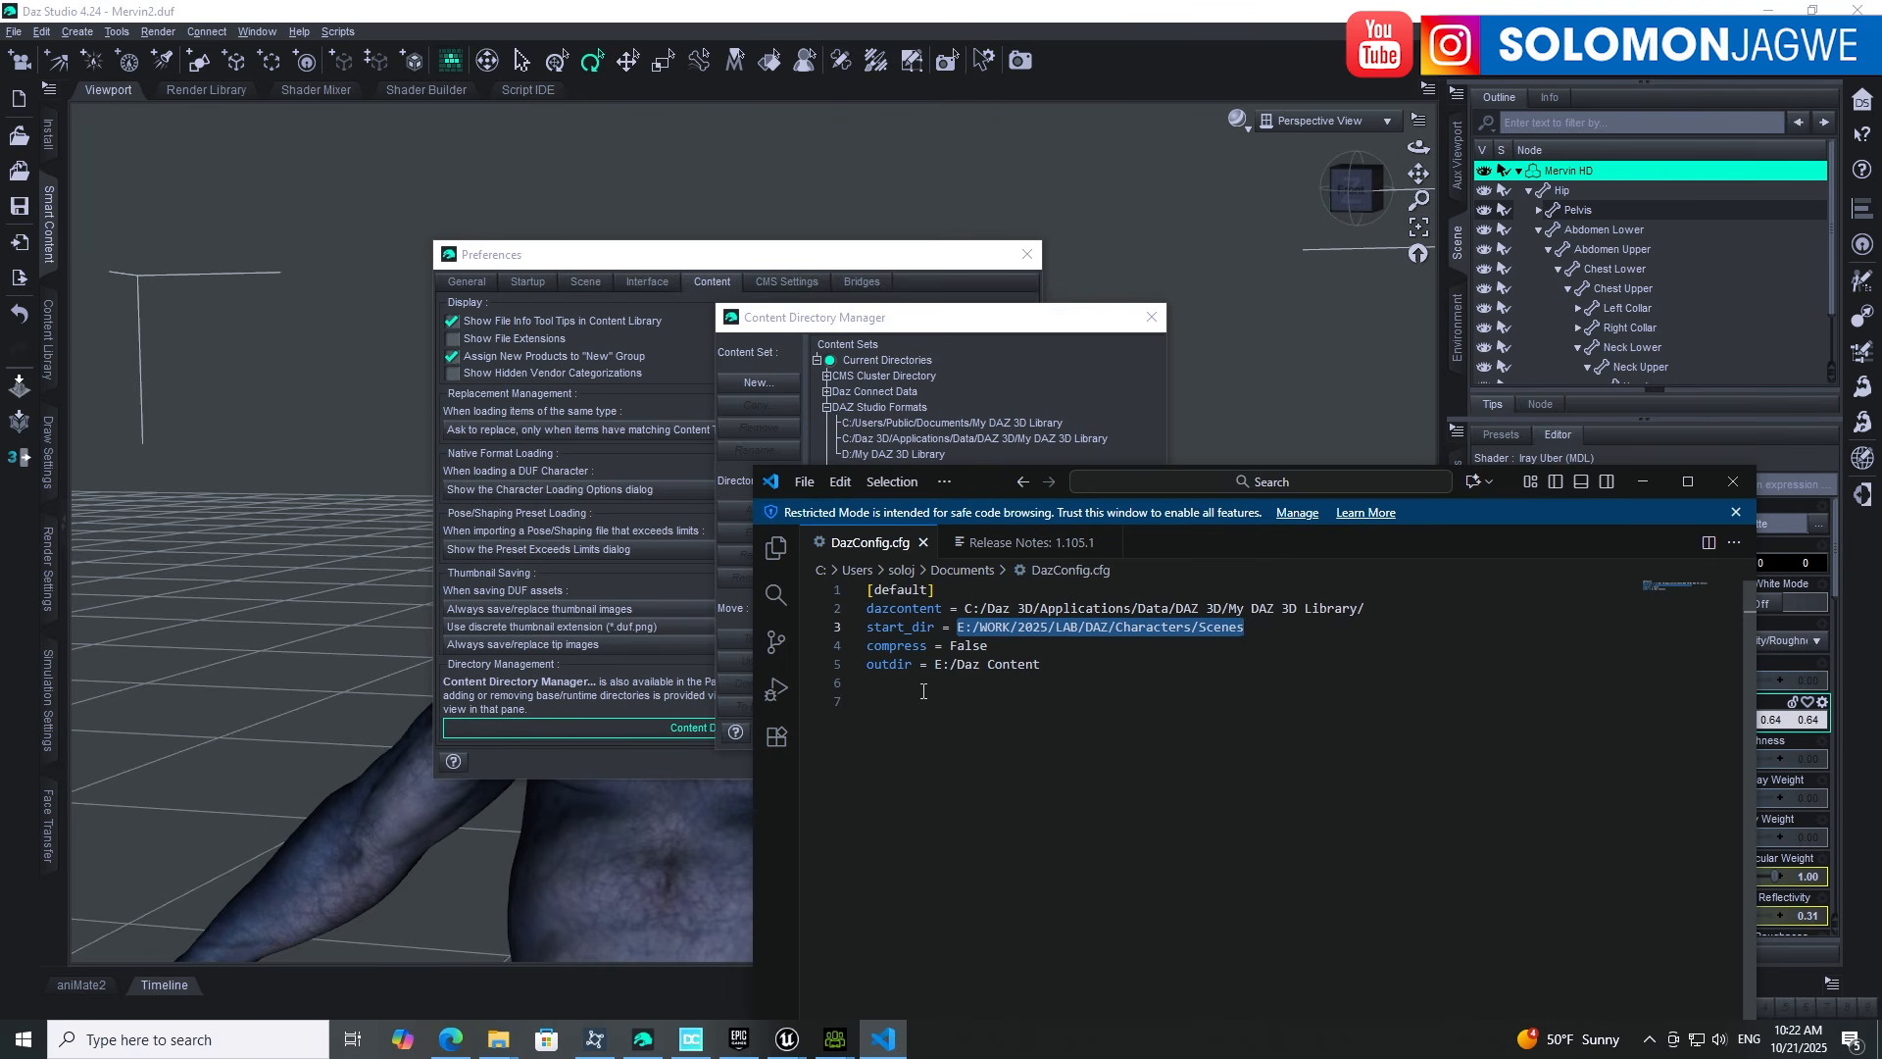
left_click(509, 1037)
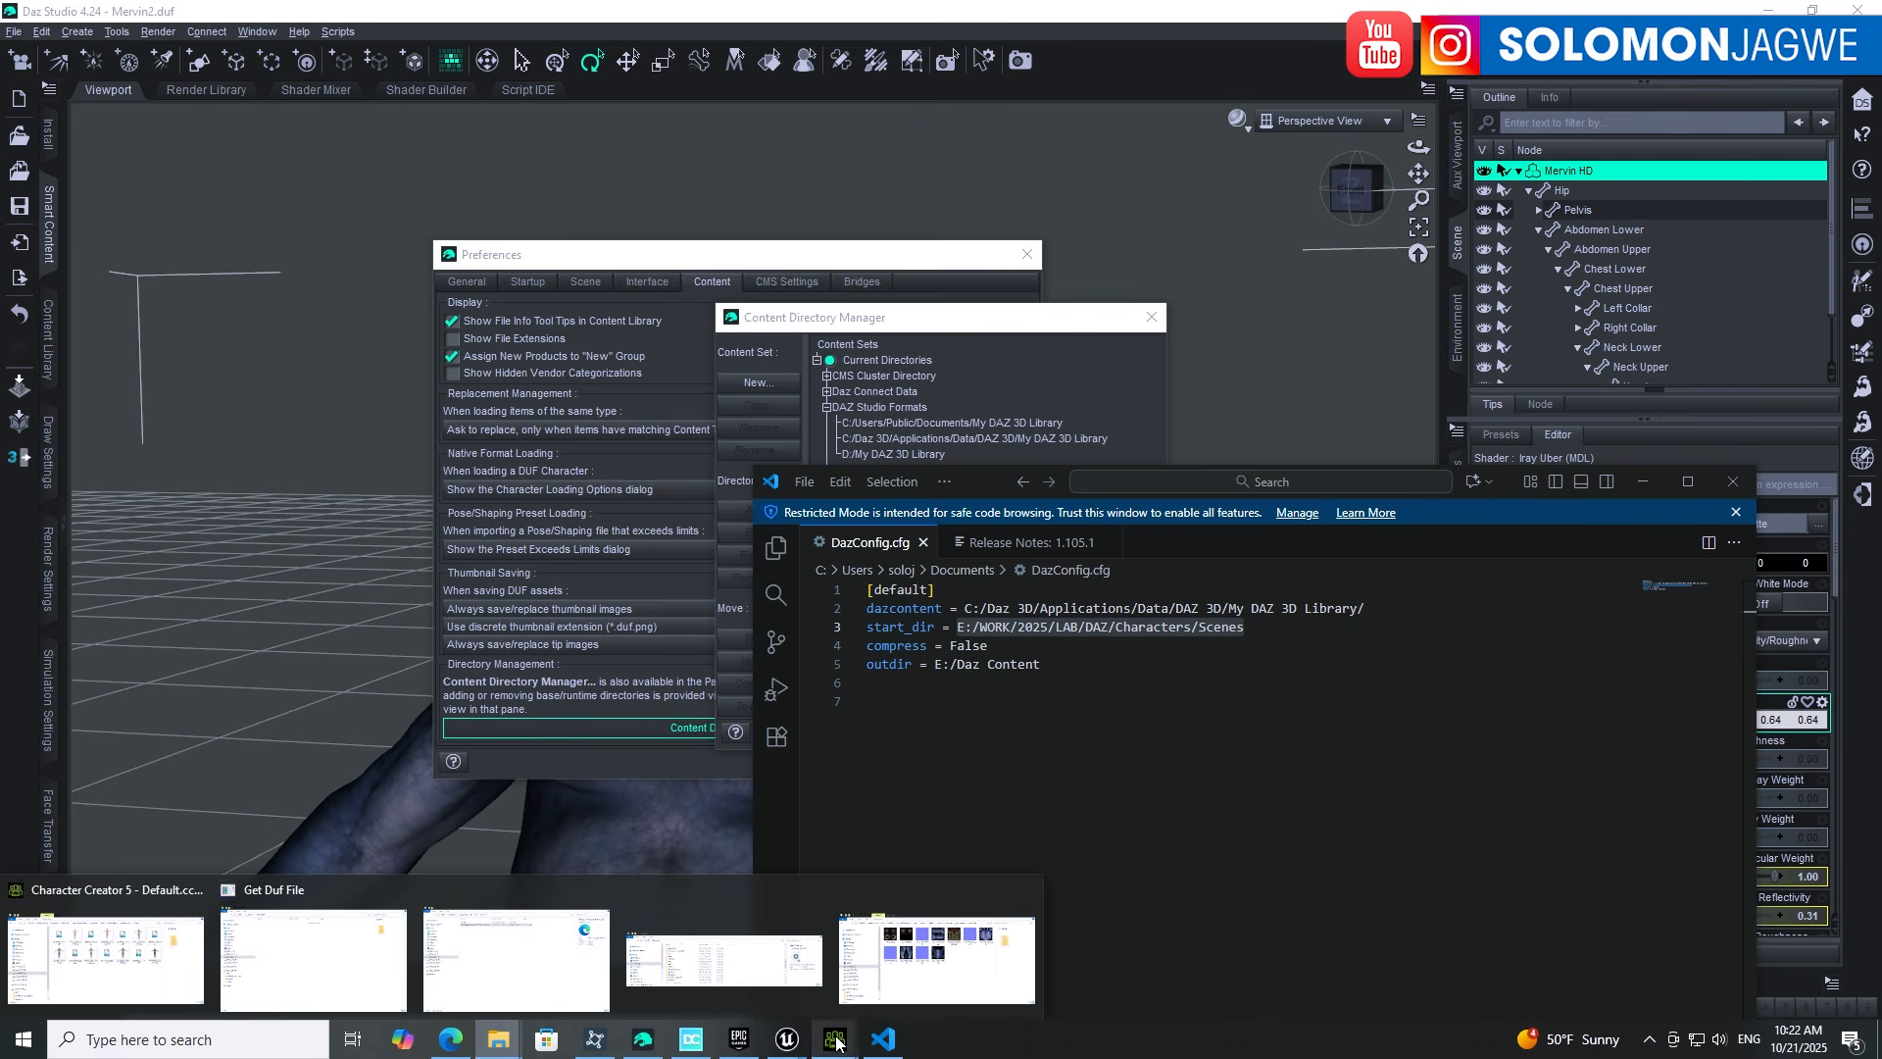
Step: Show the Get Duf File browser's full Scenes path in Character Creator 5, then bring DazConfig.cfg forward
mouse_move(835, 1039)
left_click(772, 892)
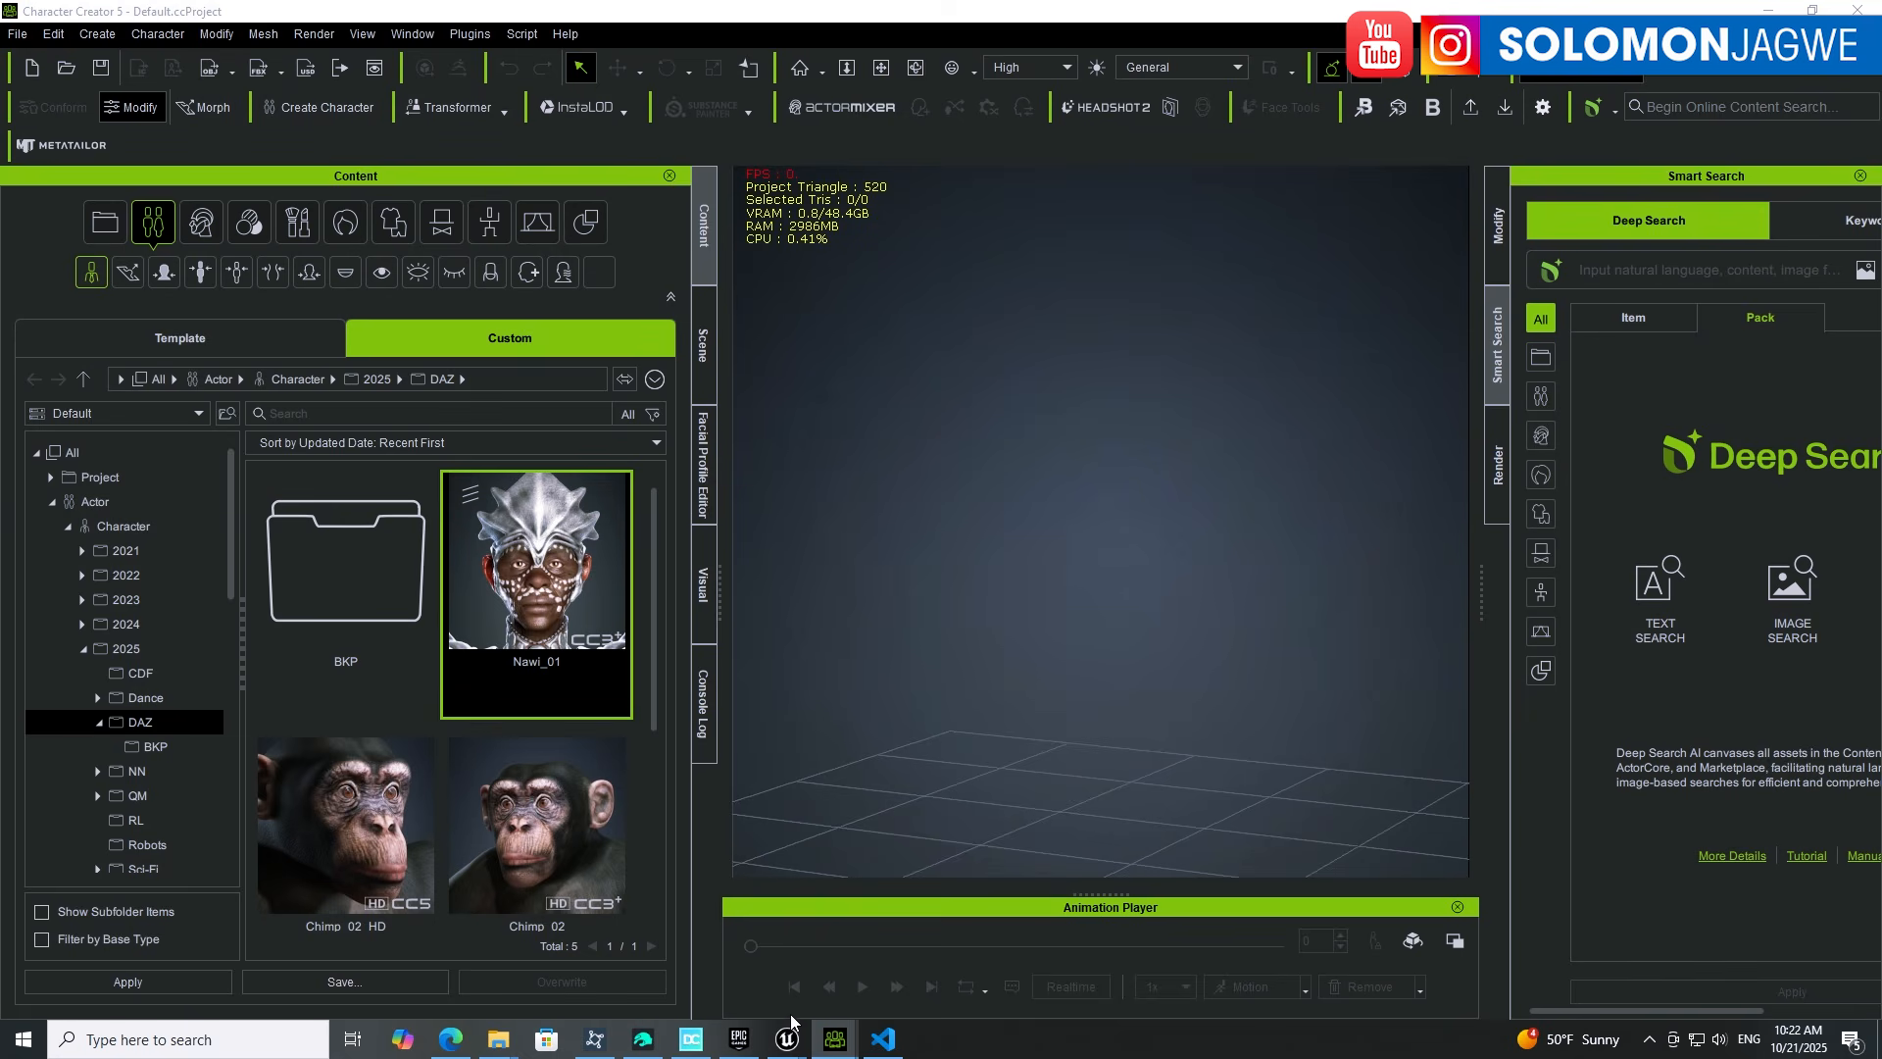
mouse_move(835, 1039)
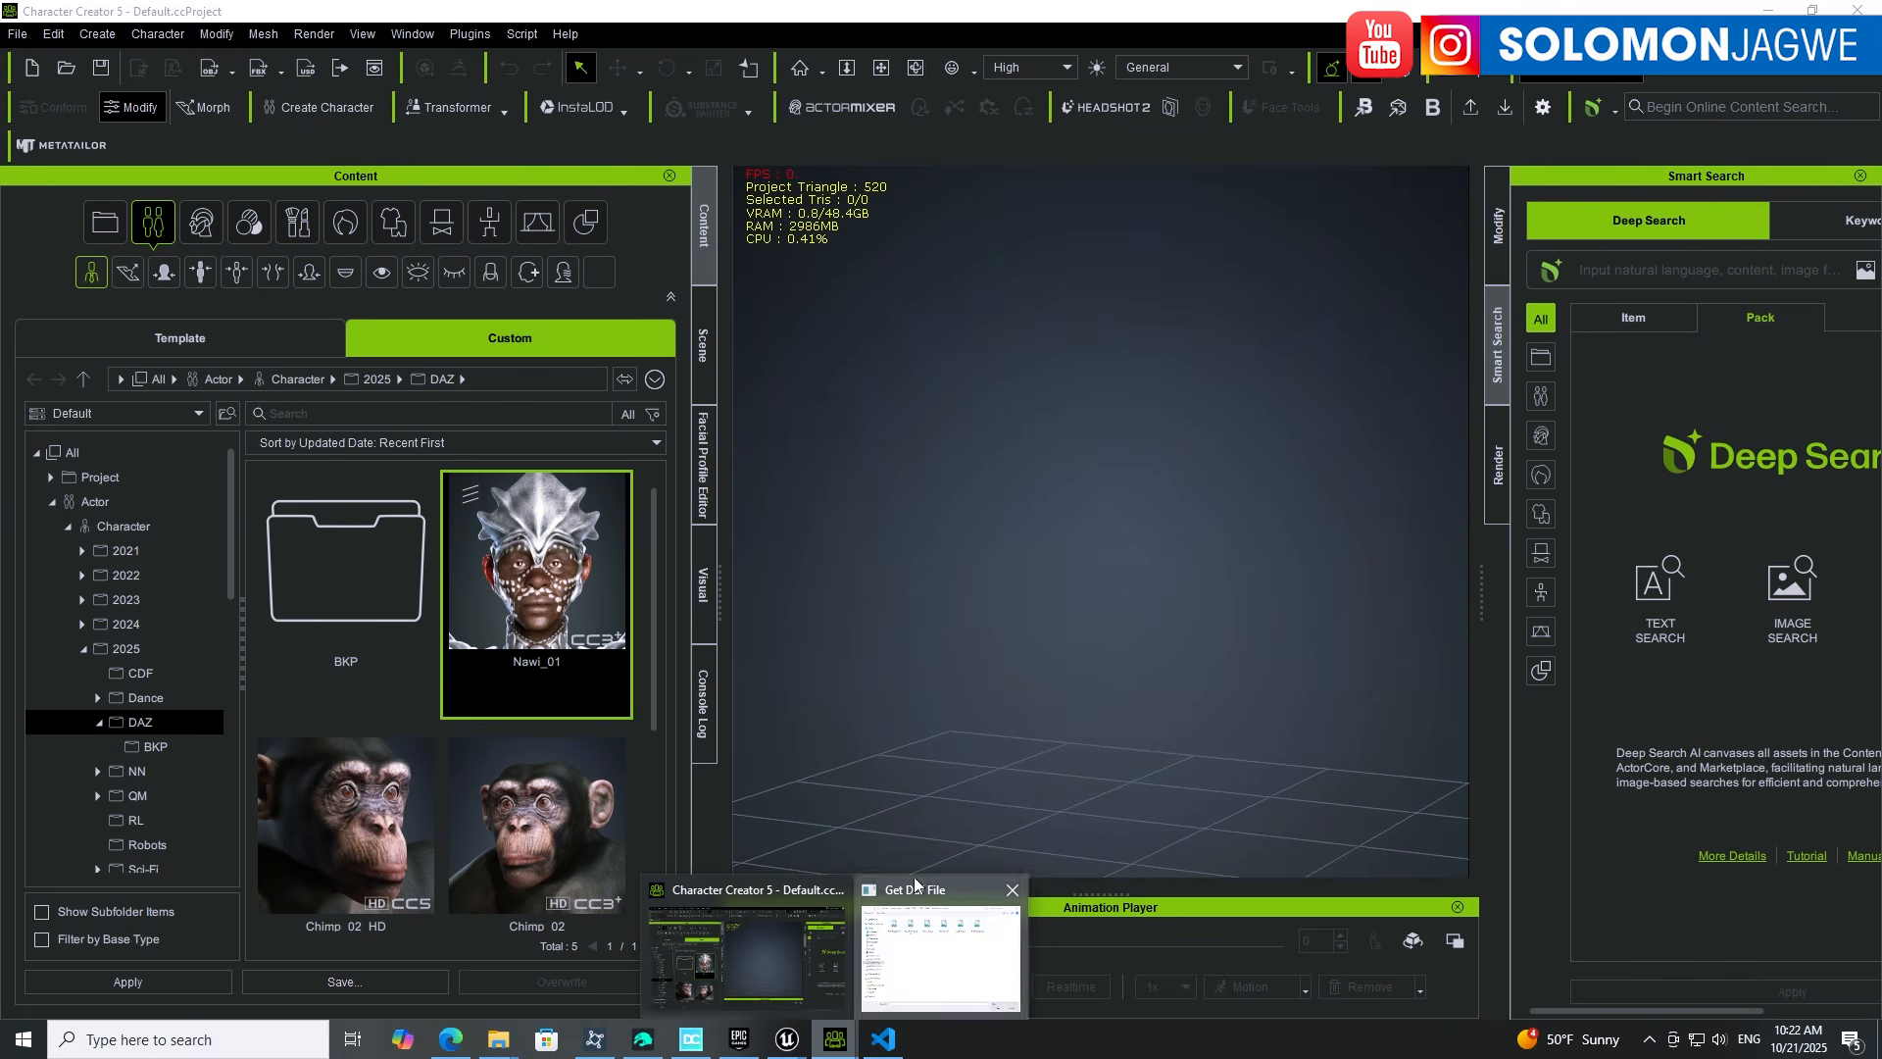
left_click(913, 922)
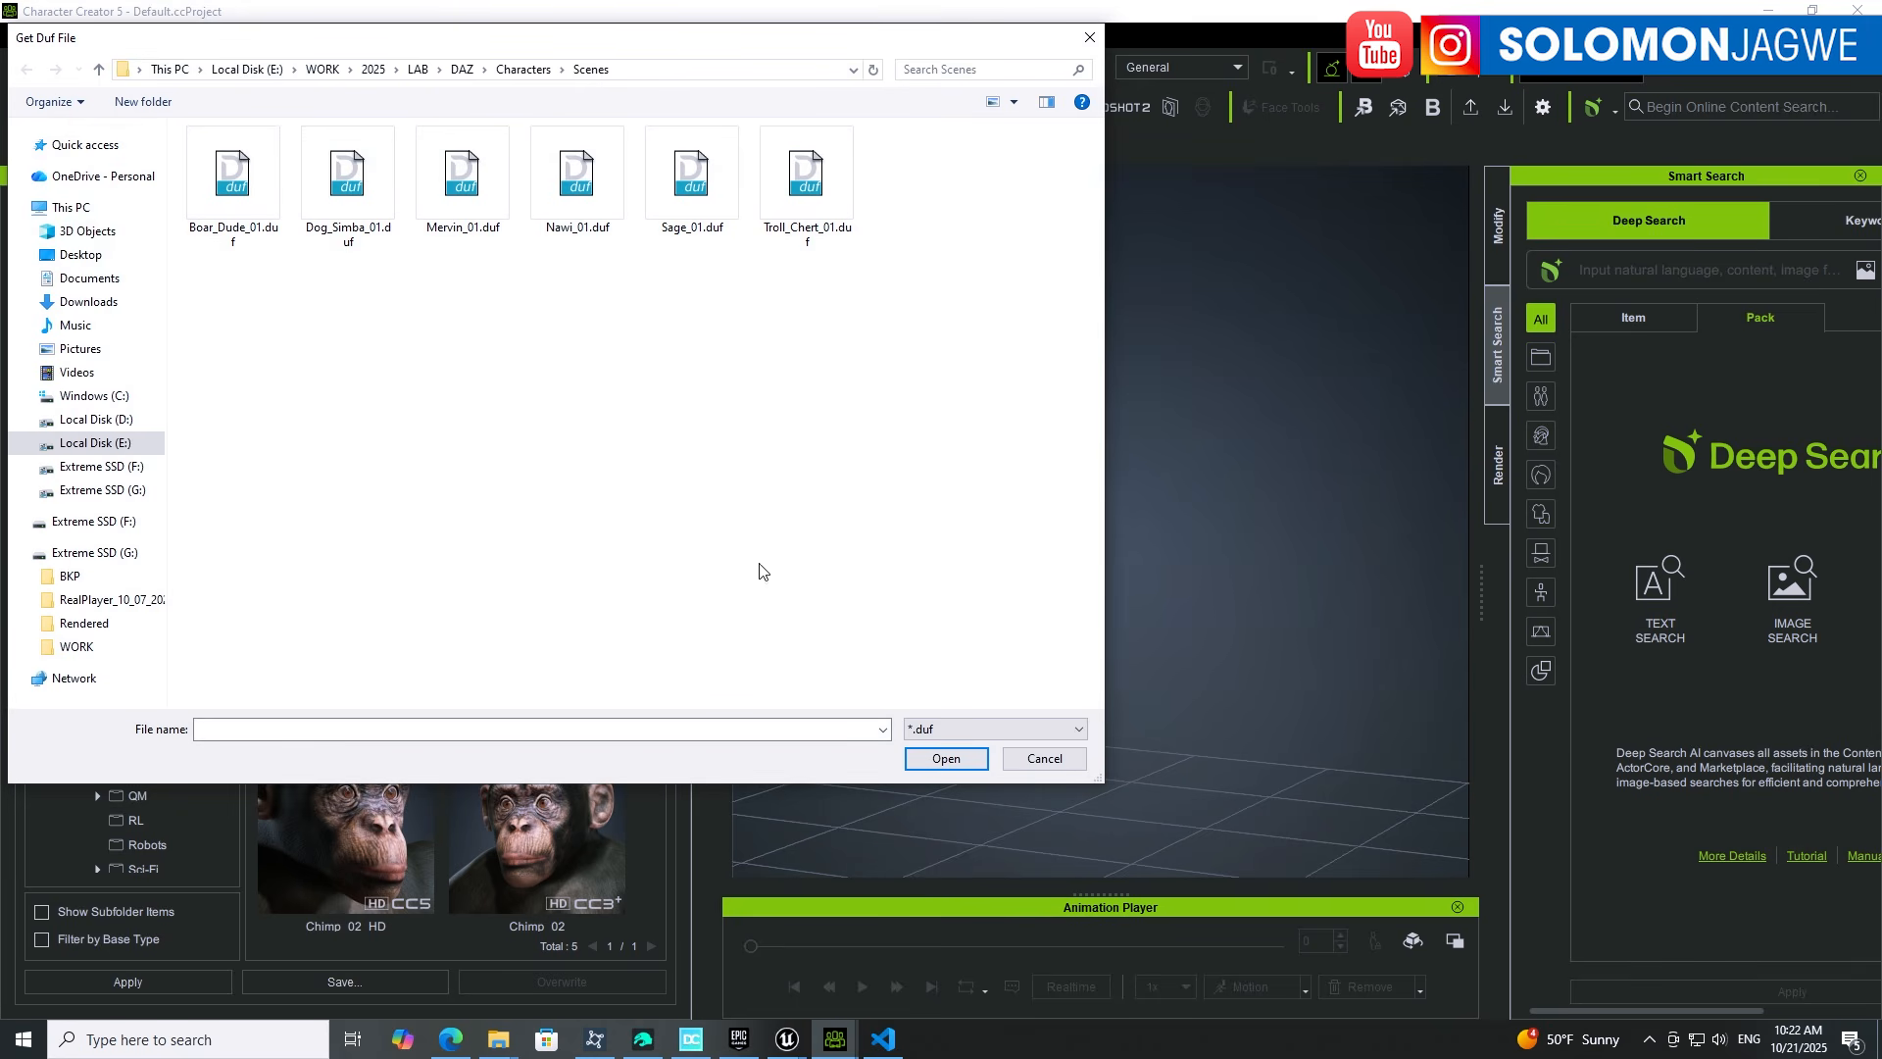
left_click(647, 70)
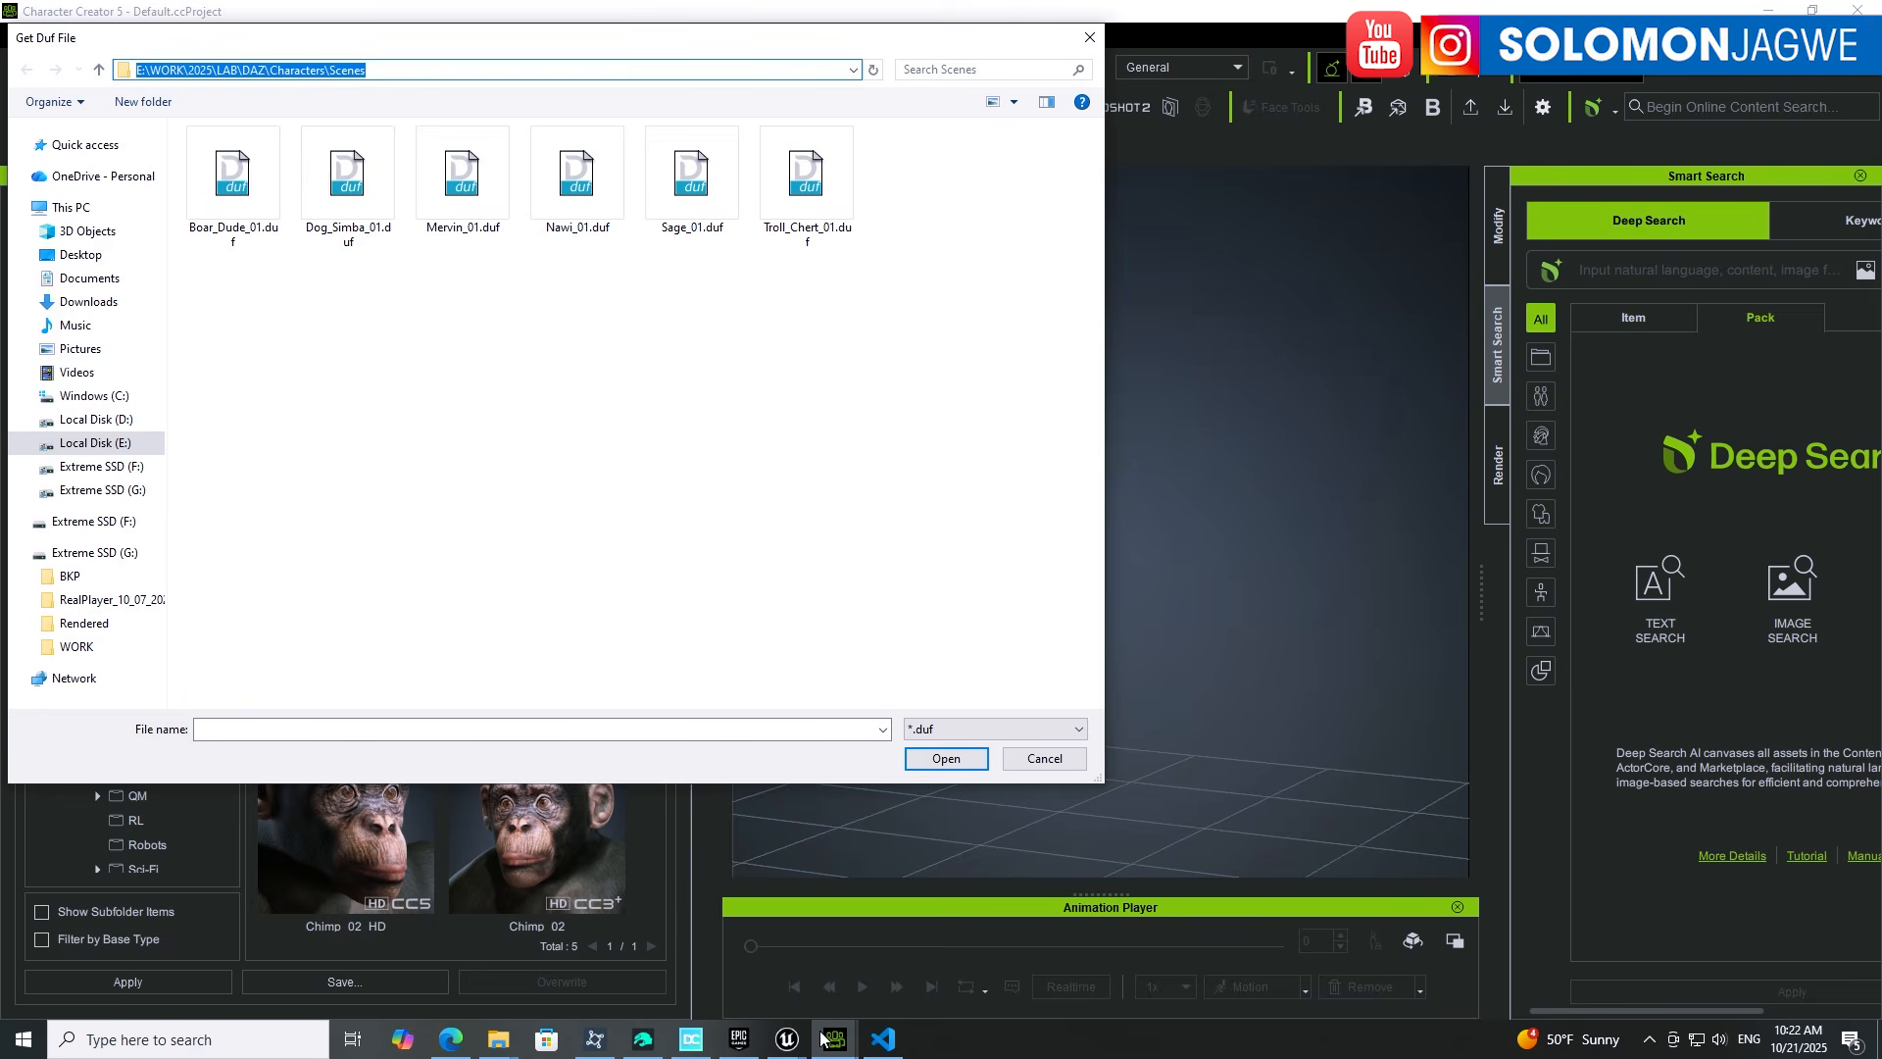
left_click(886, 1043)
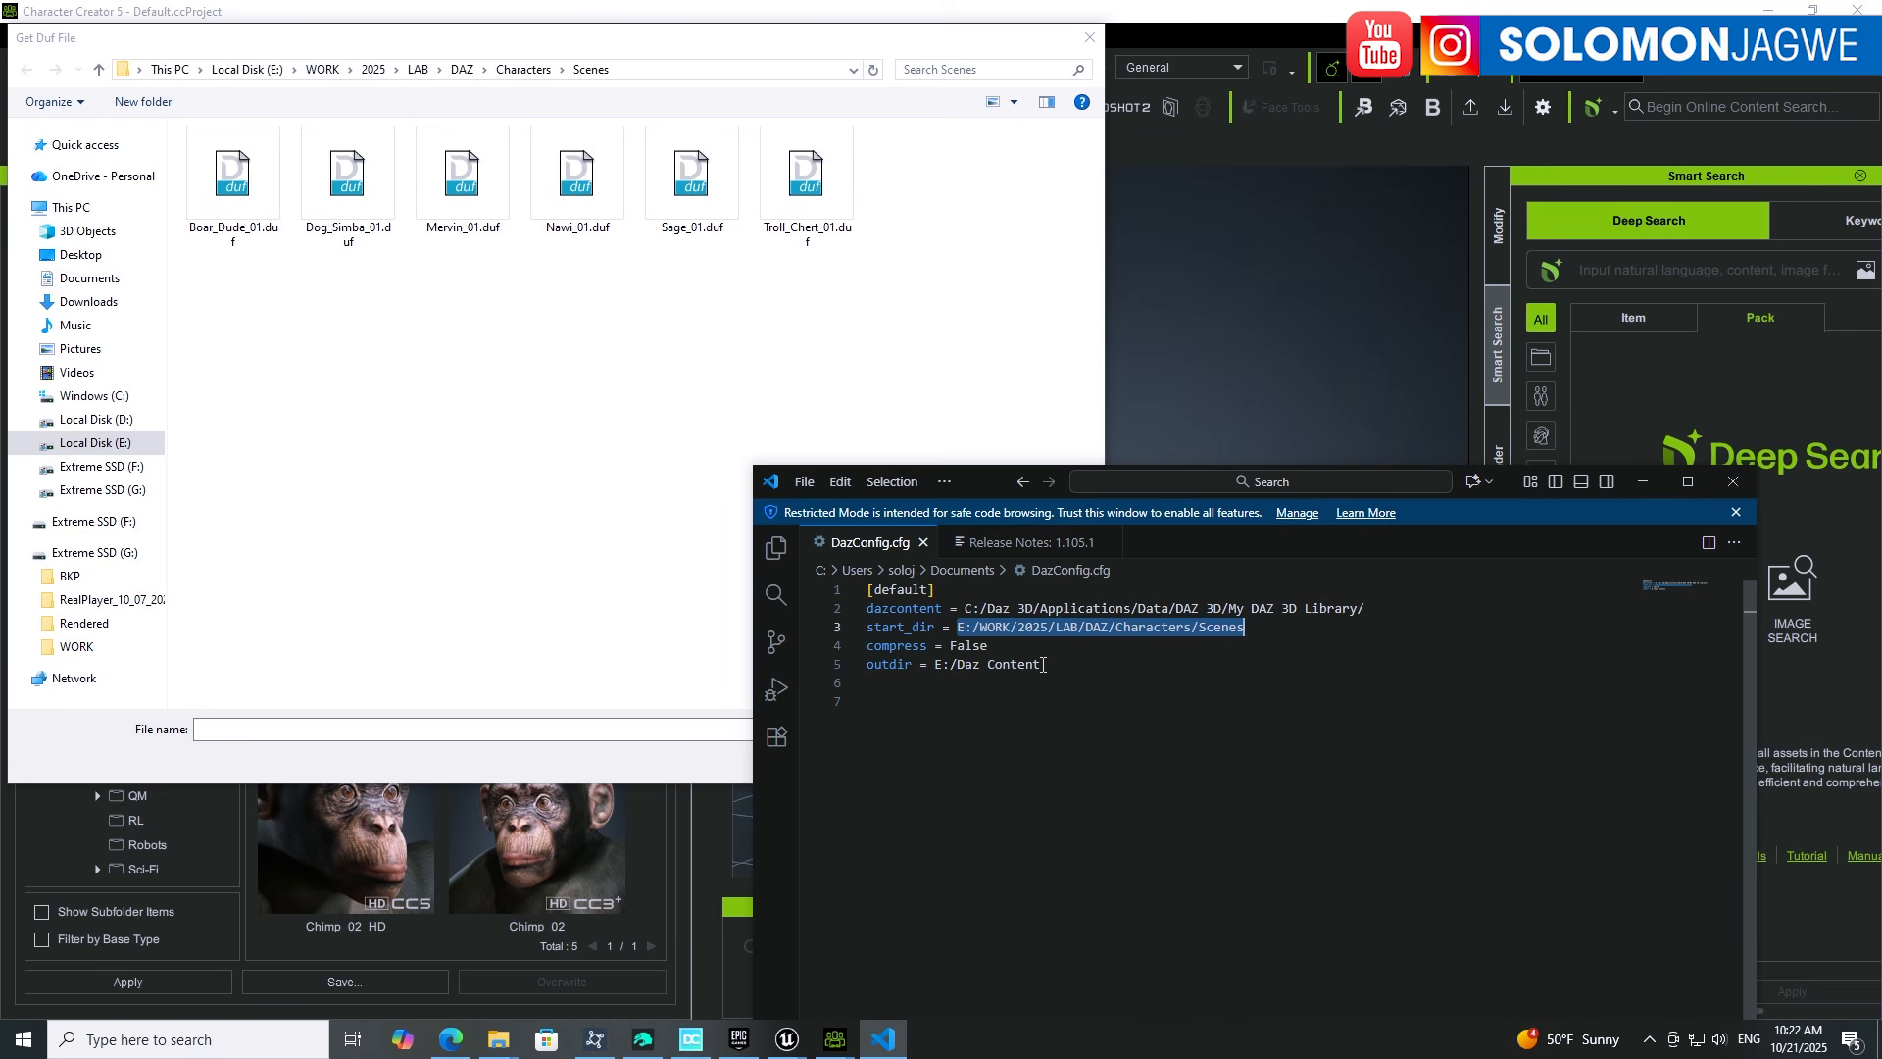
Step: Confirm the E:\Daz Content folder is empty and move its window aside
left_click(500, 1045)
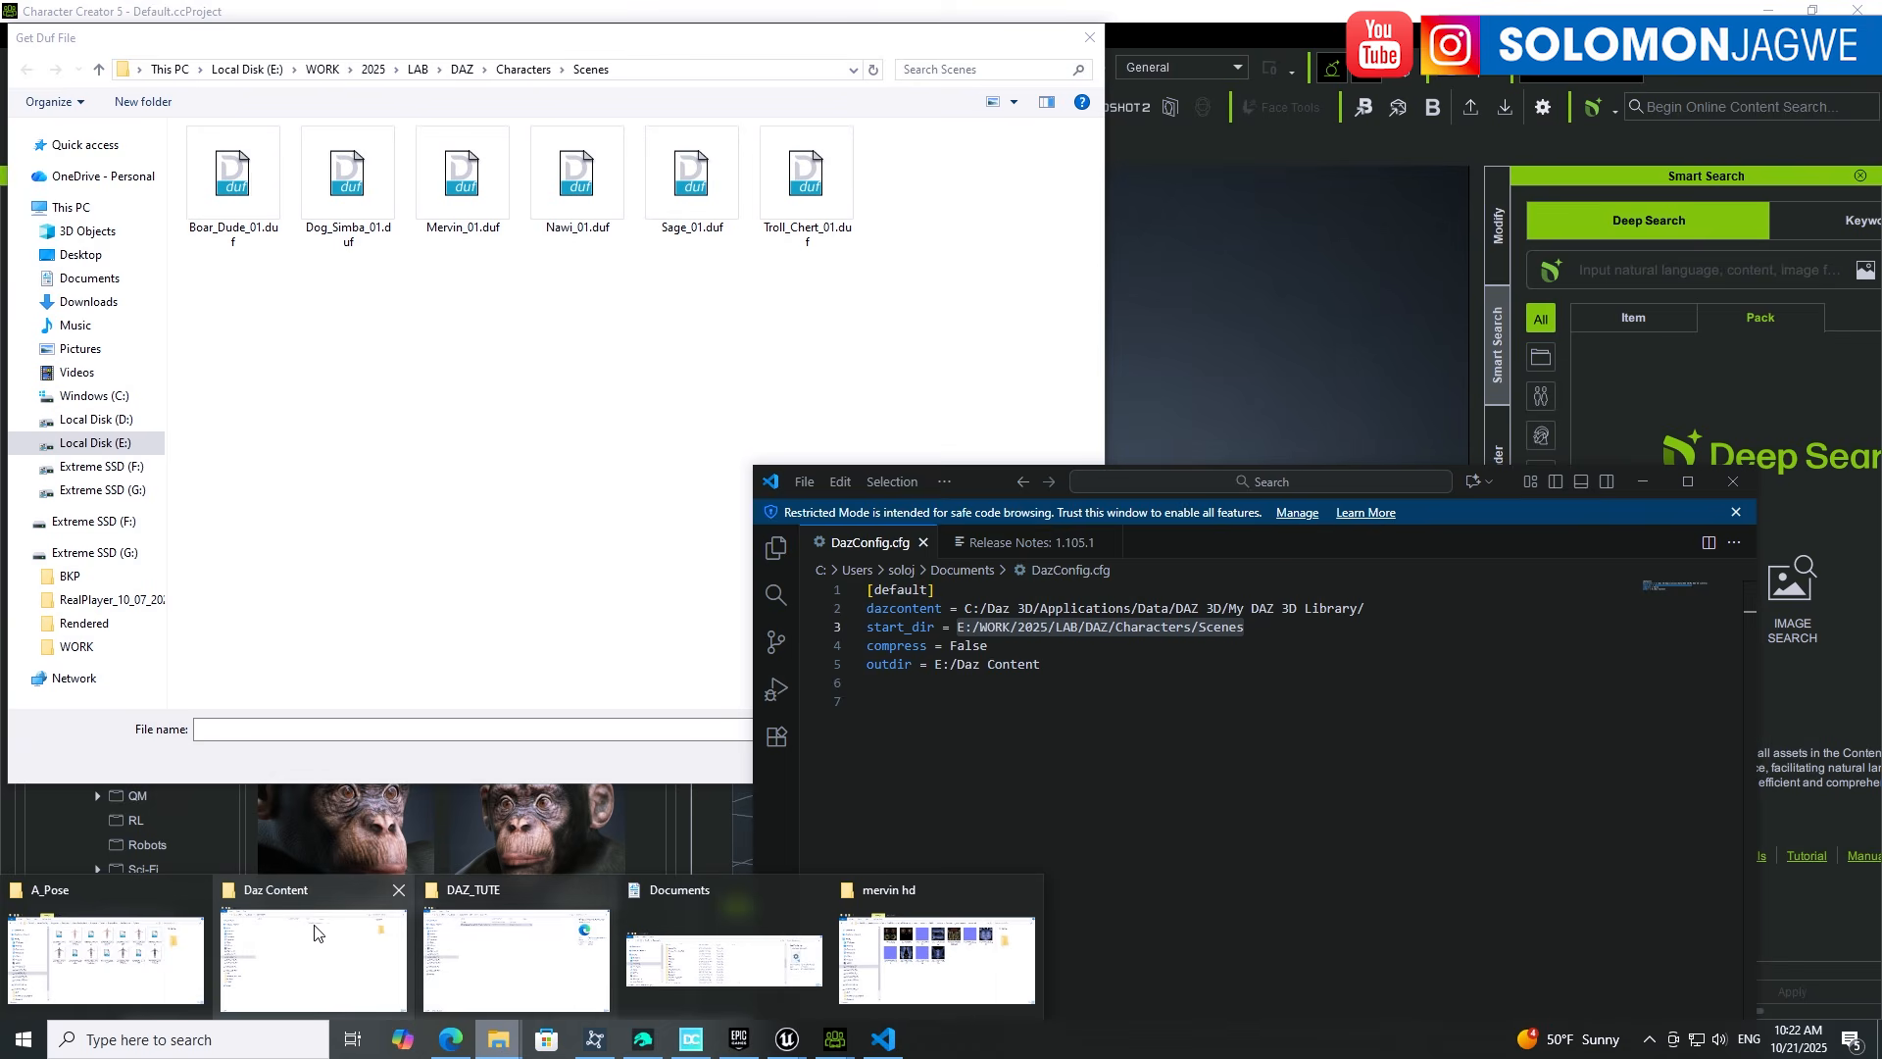
left_click(309, 897)
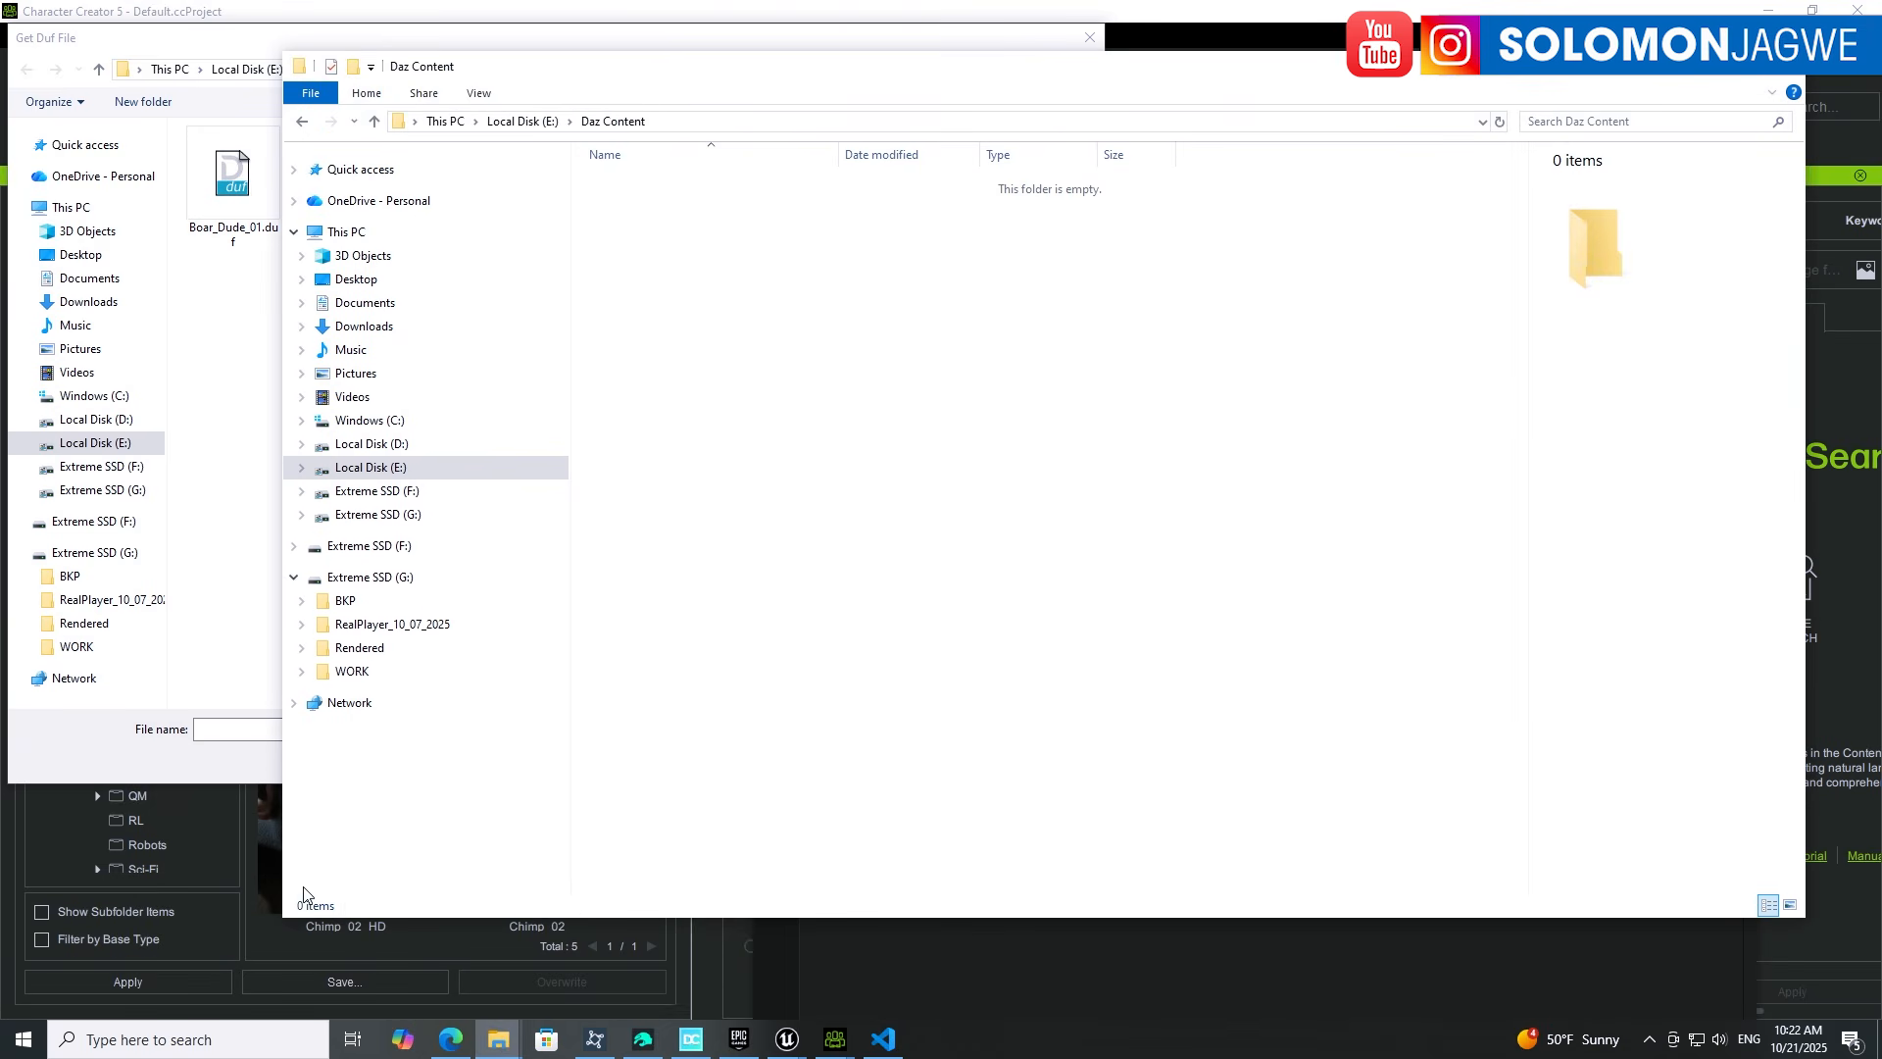
left_click(727, 120)
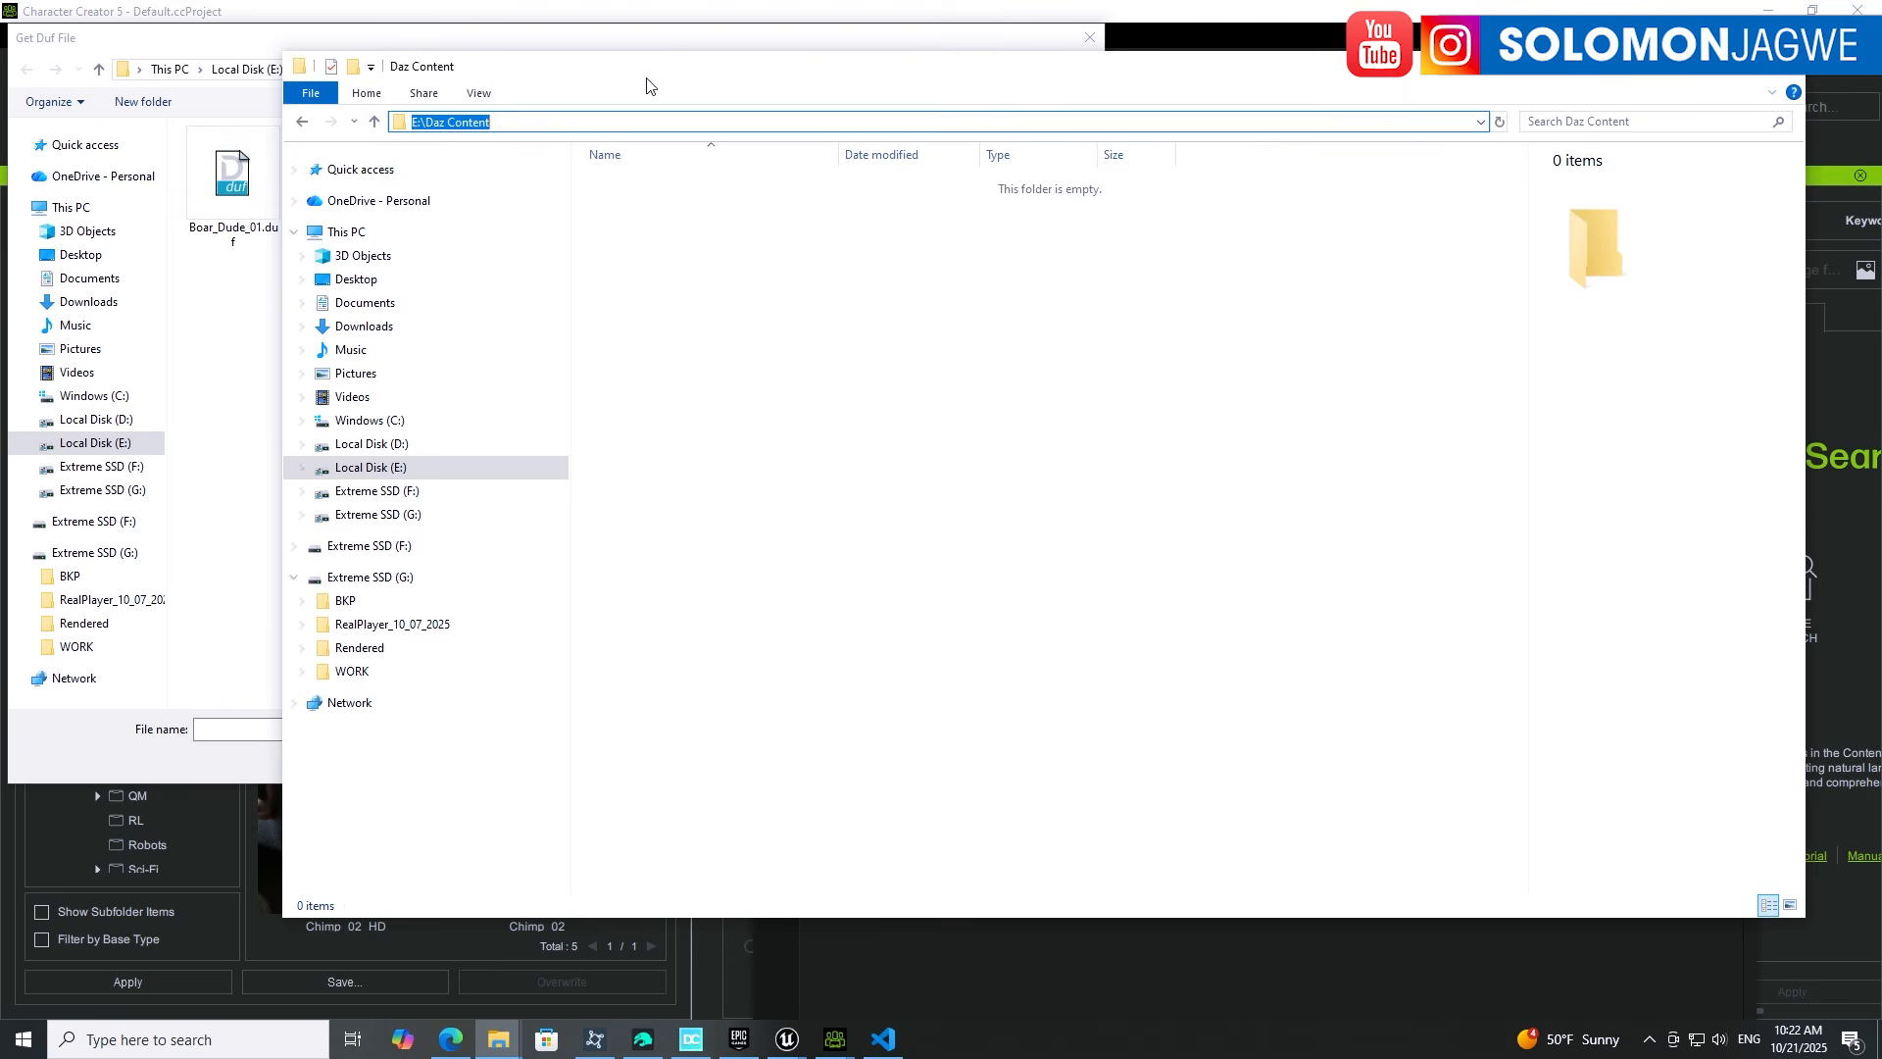
left_click_drag(667, 59, 874, 558)
Step: Close the DazConfig.cfg editor and return to the Get Duf File browser
left_click(1073, 492)
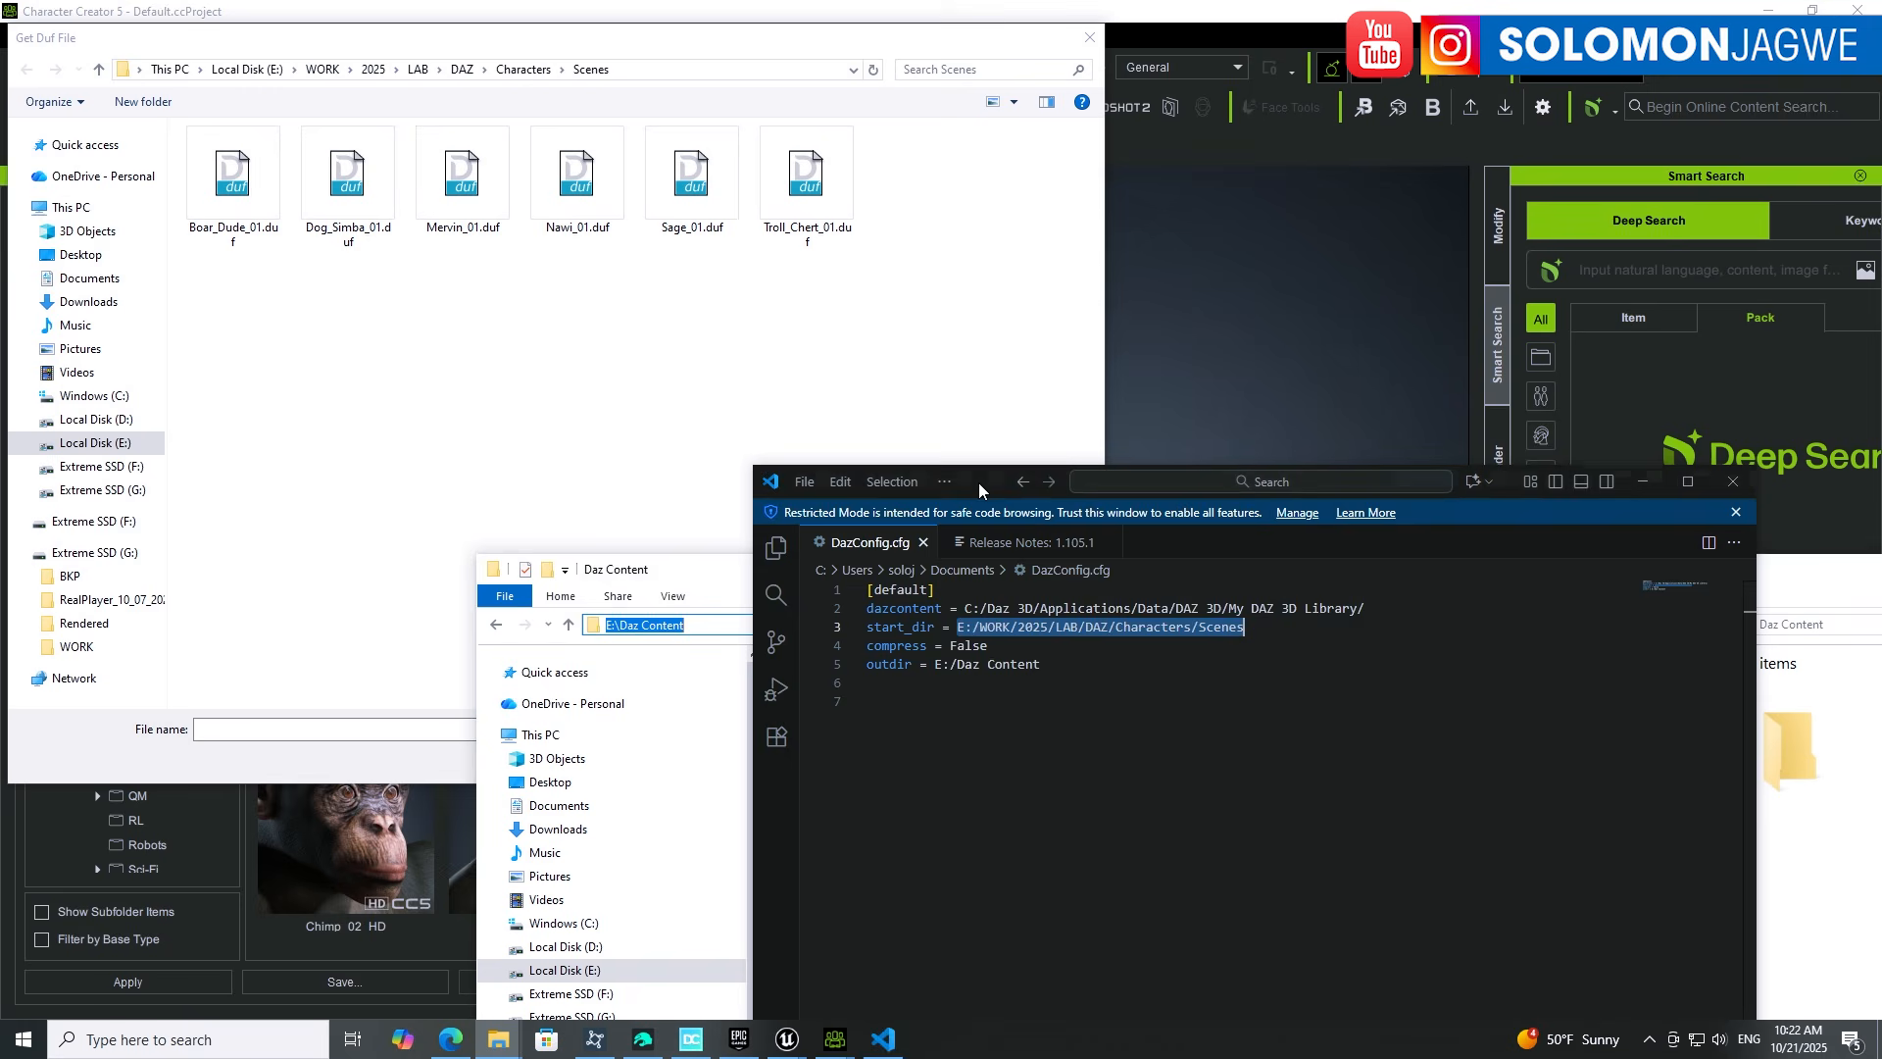
left_click(1733, 481)
left_click(627, 377)
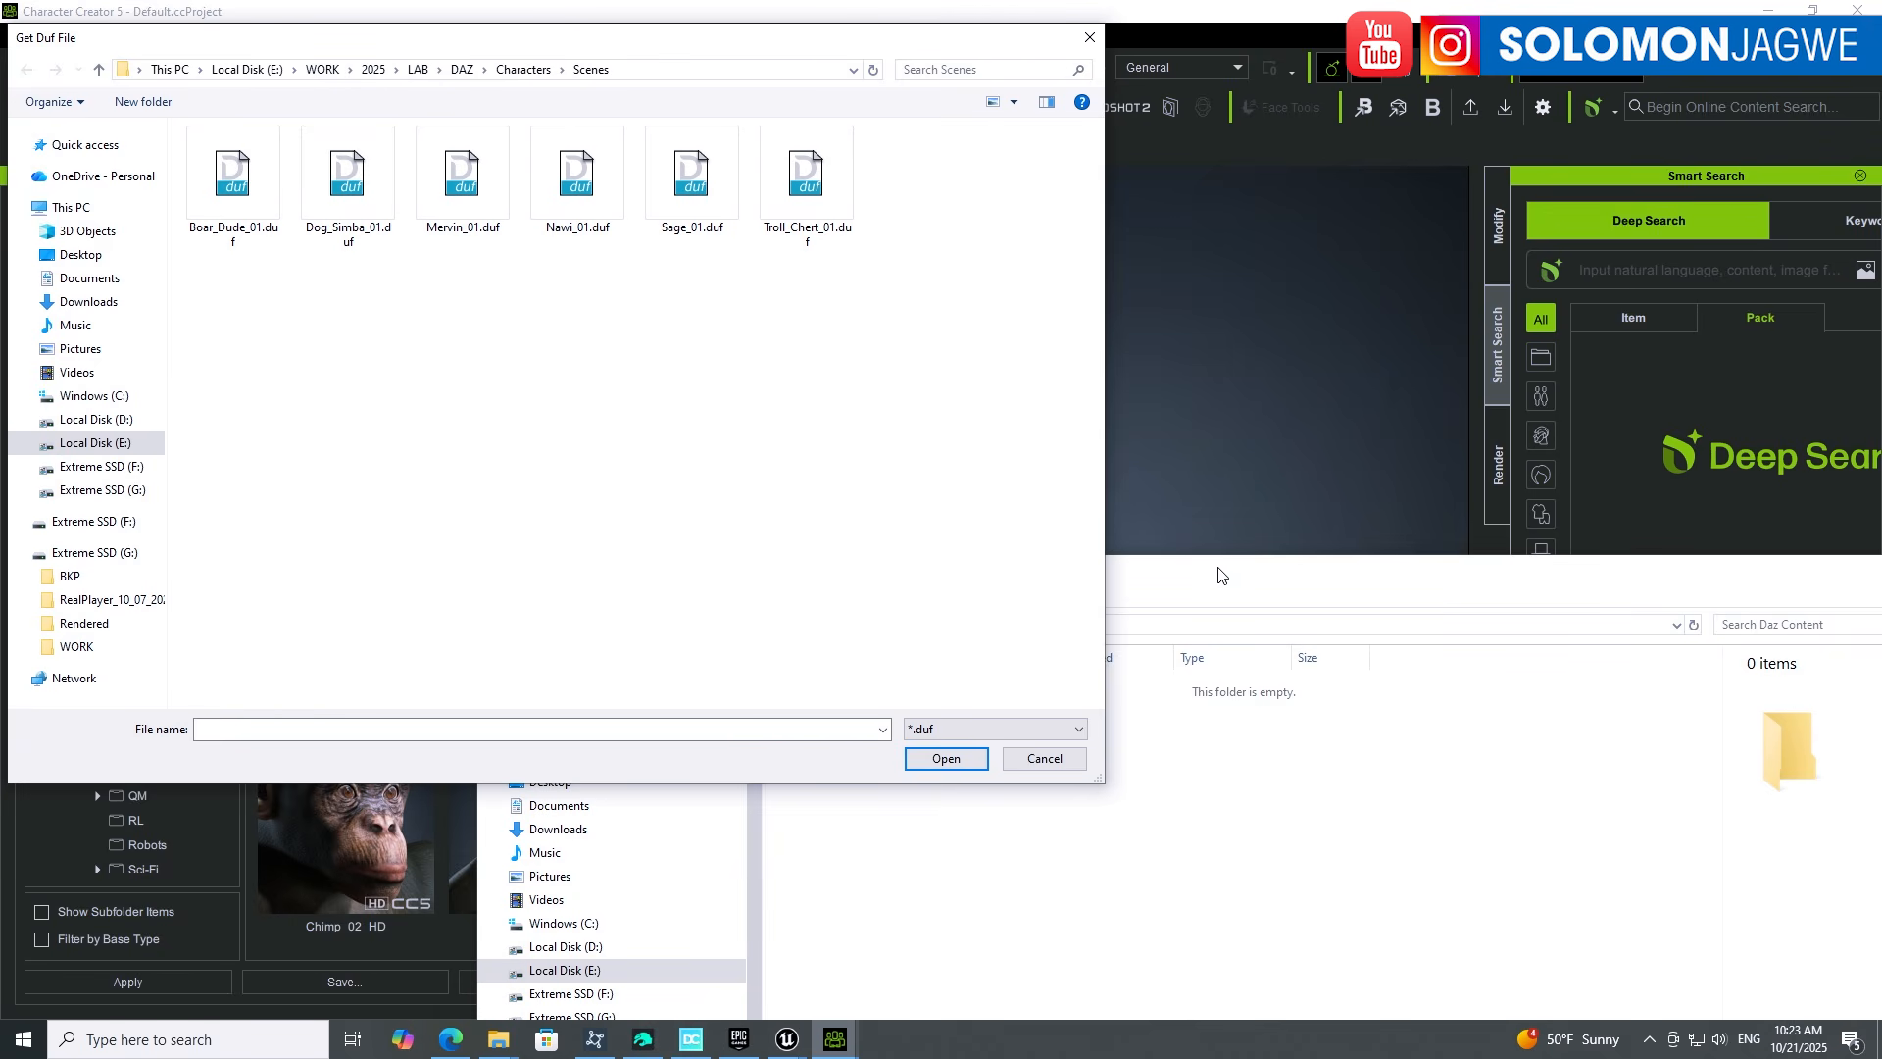
Step: Pick Mervin2.duf from Quick access recent files in the Get Duf File dialog
left_click_drag(1222, 575, 1169, 404)
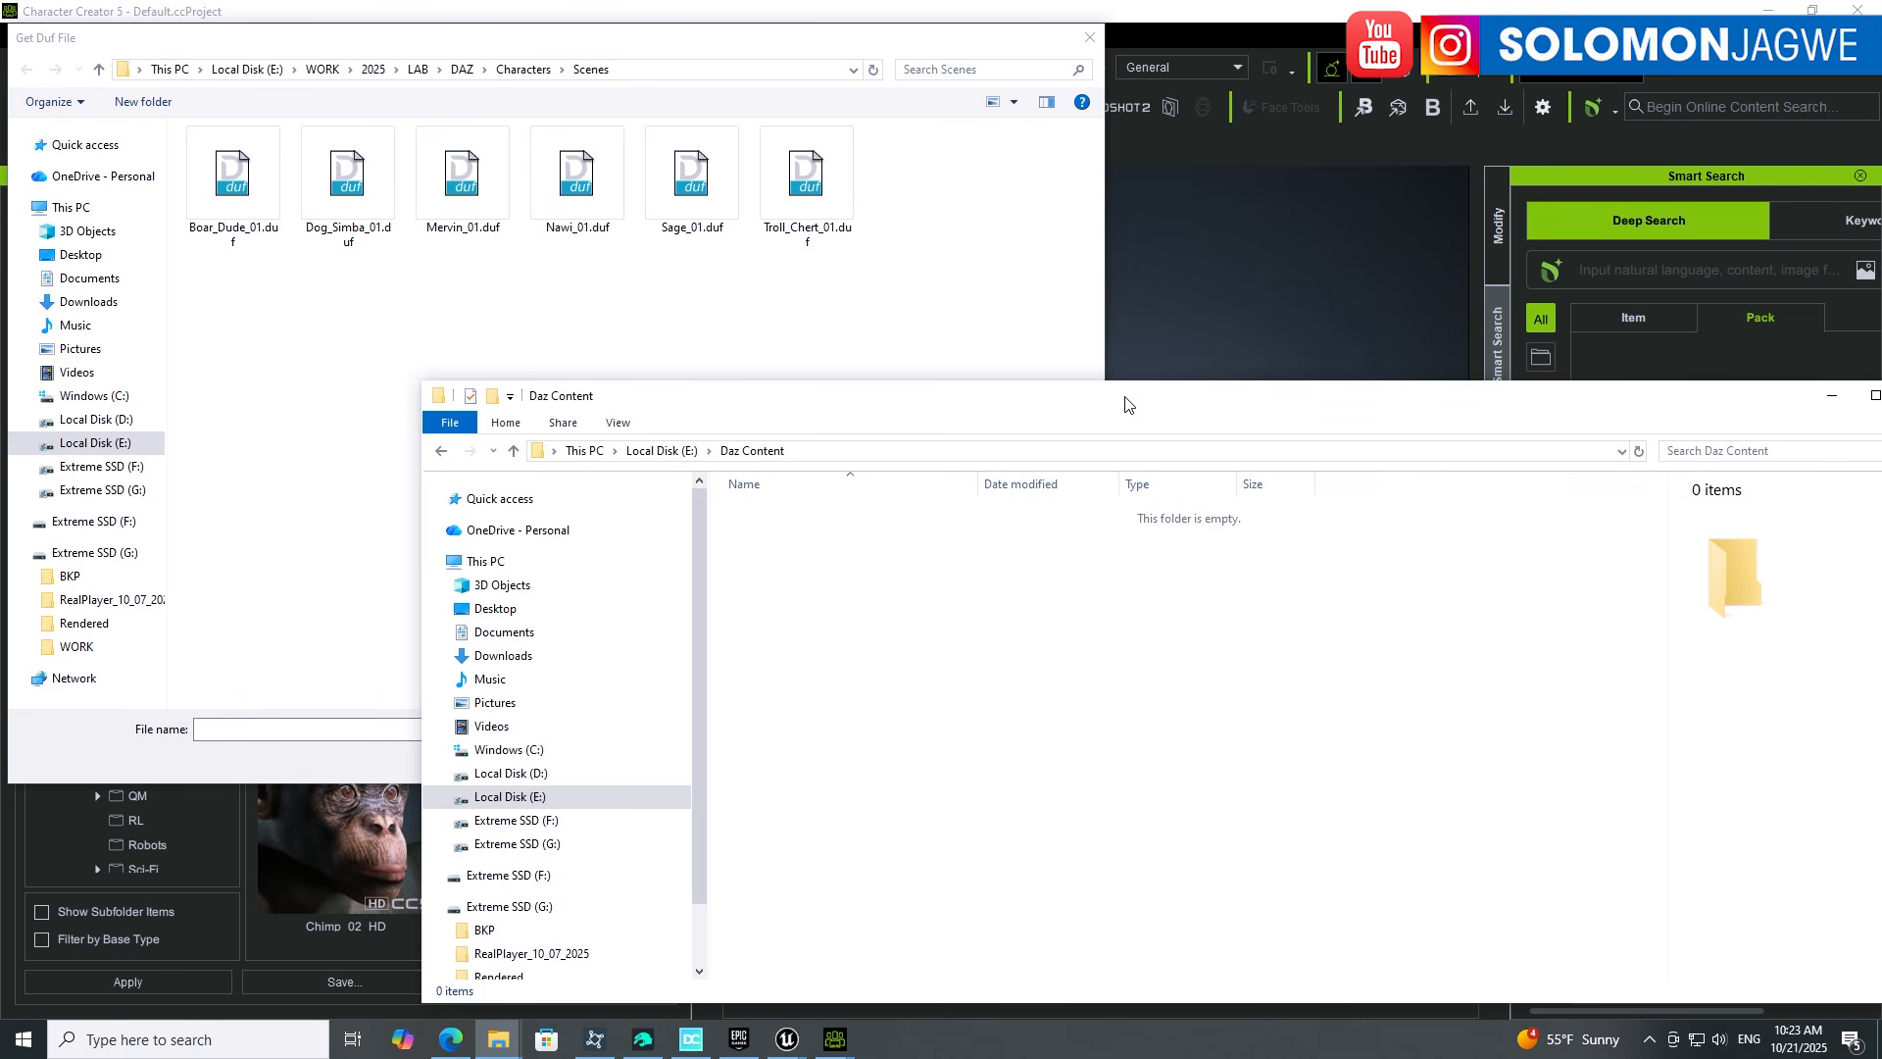
left_click(463, 318)
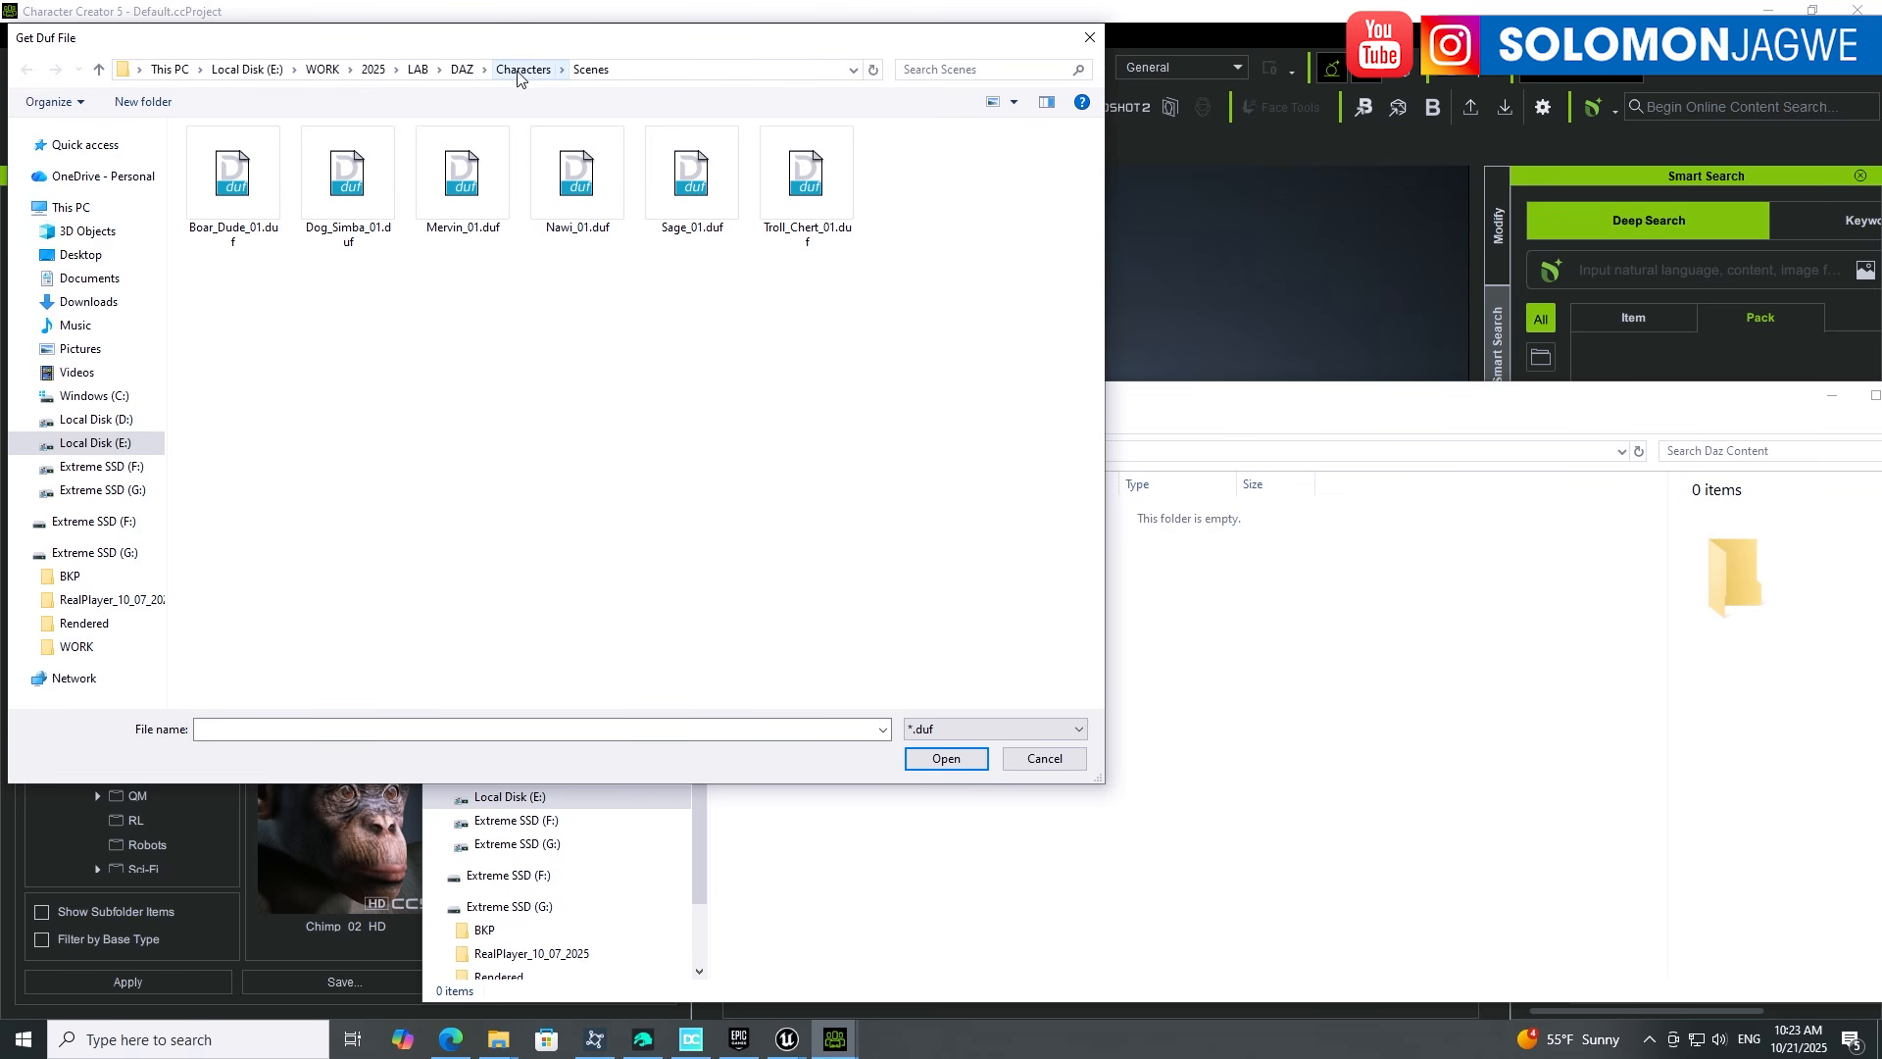
left_click(88, 147)
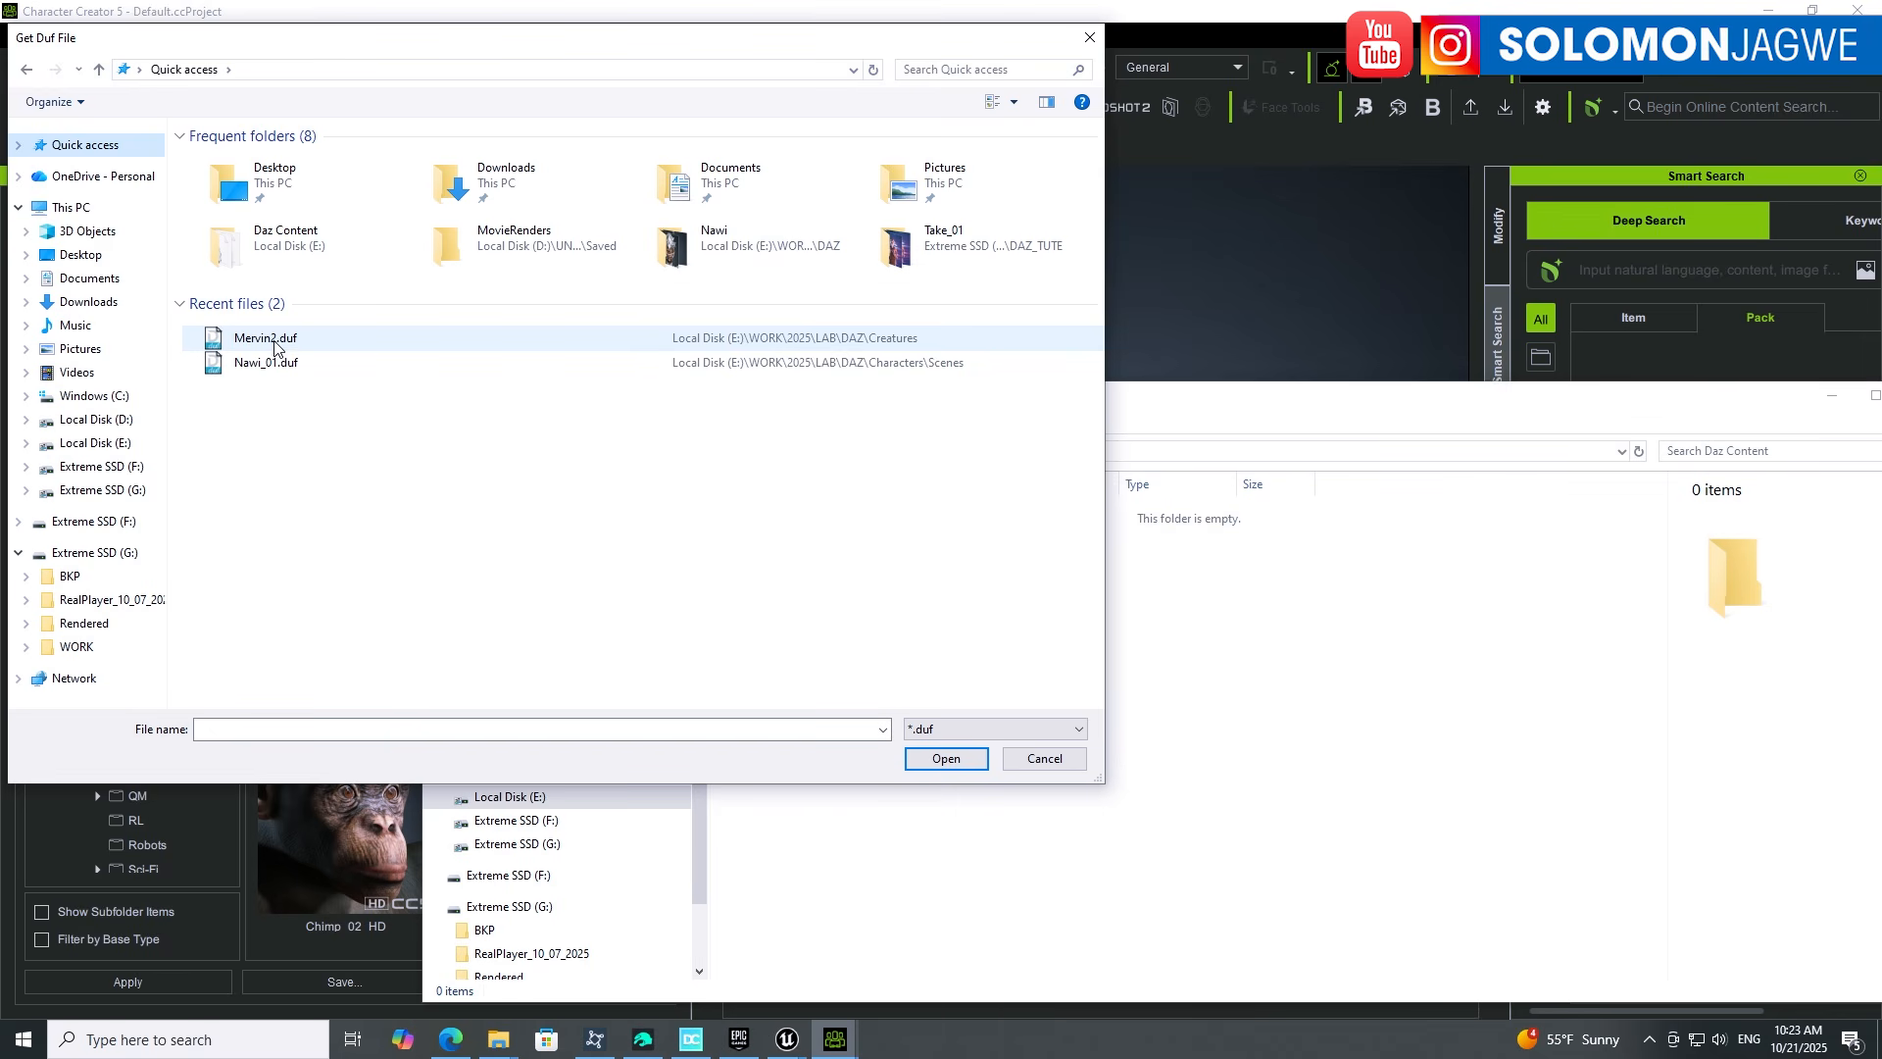
left_click(276, 344)
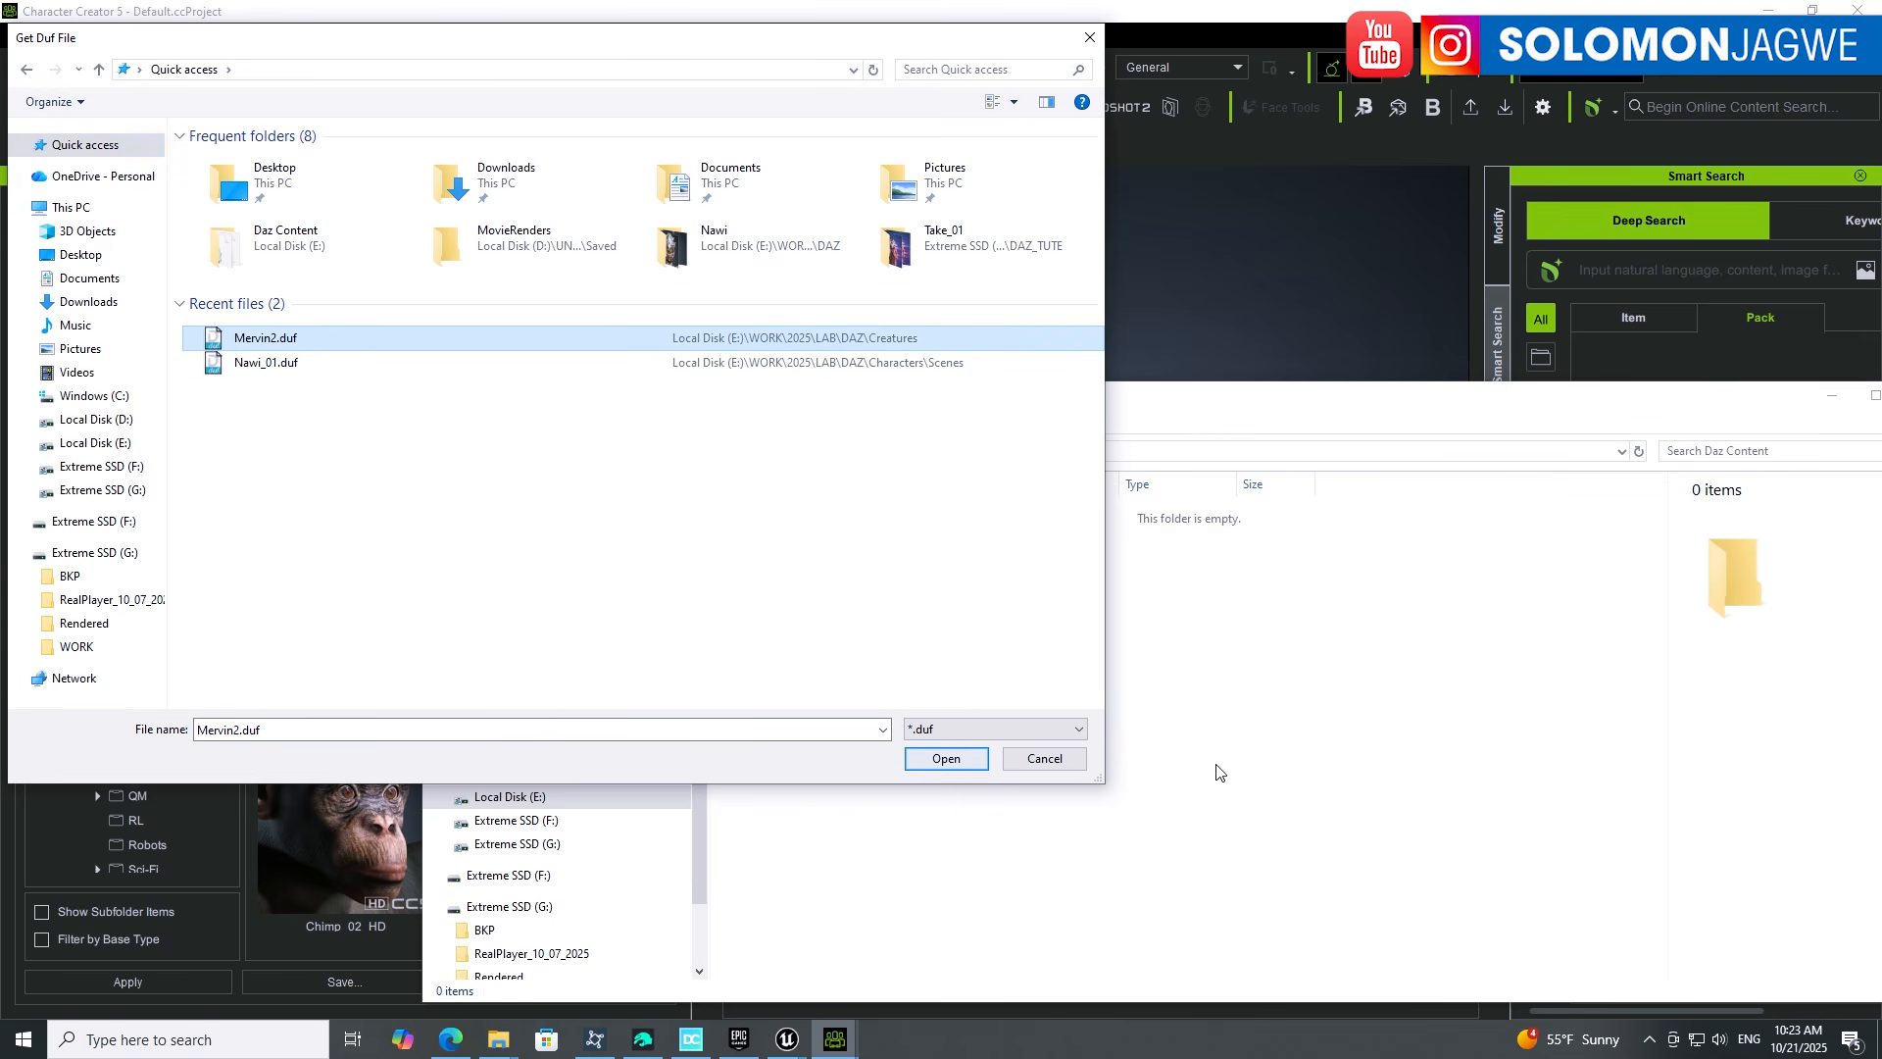
left_click(1207, 408)
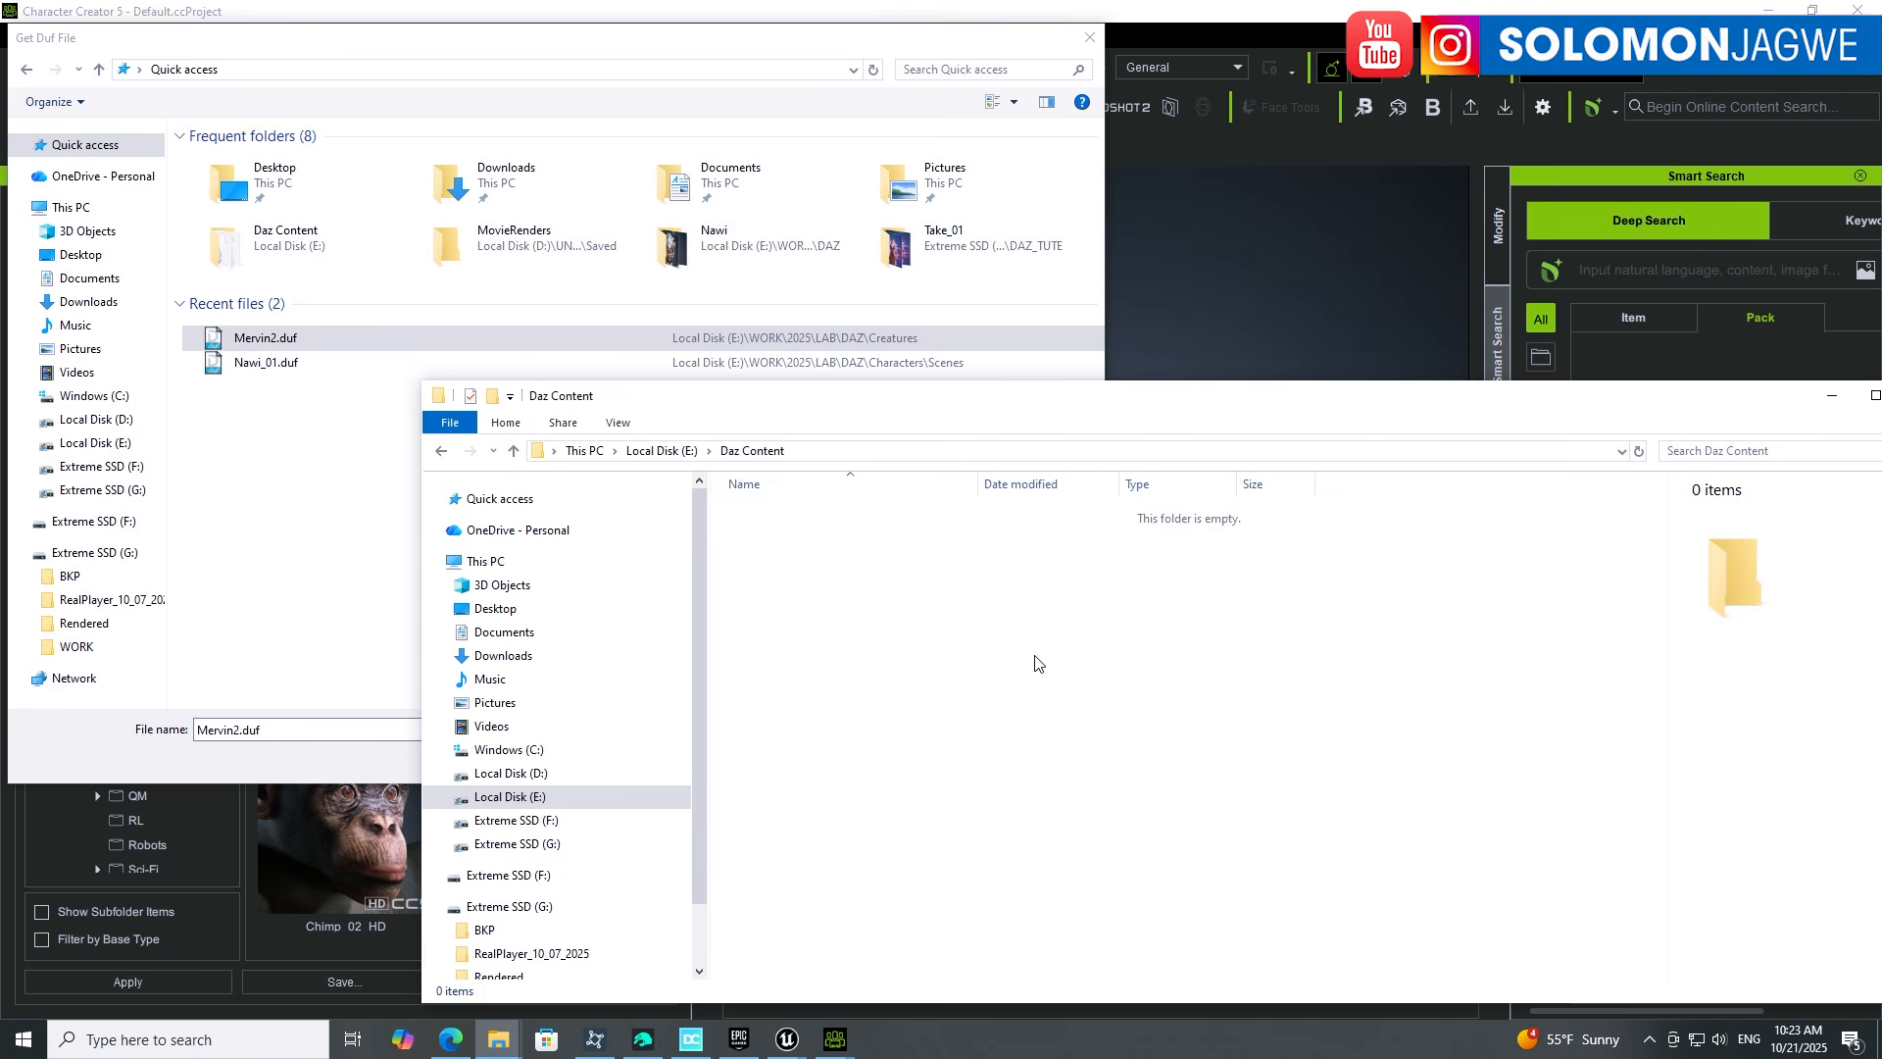
Step: Open Mervin2.duf for import and look inside the newly created DazMaps folder
left_click(533, 41)
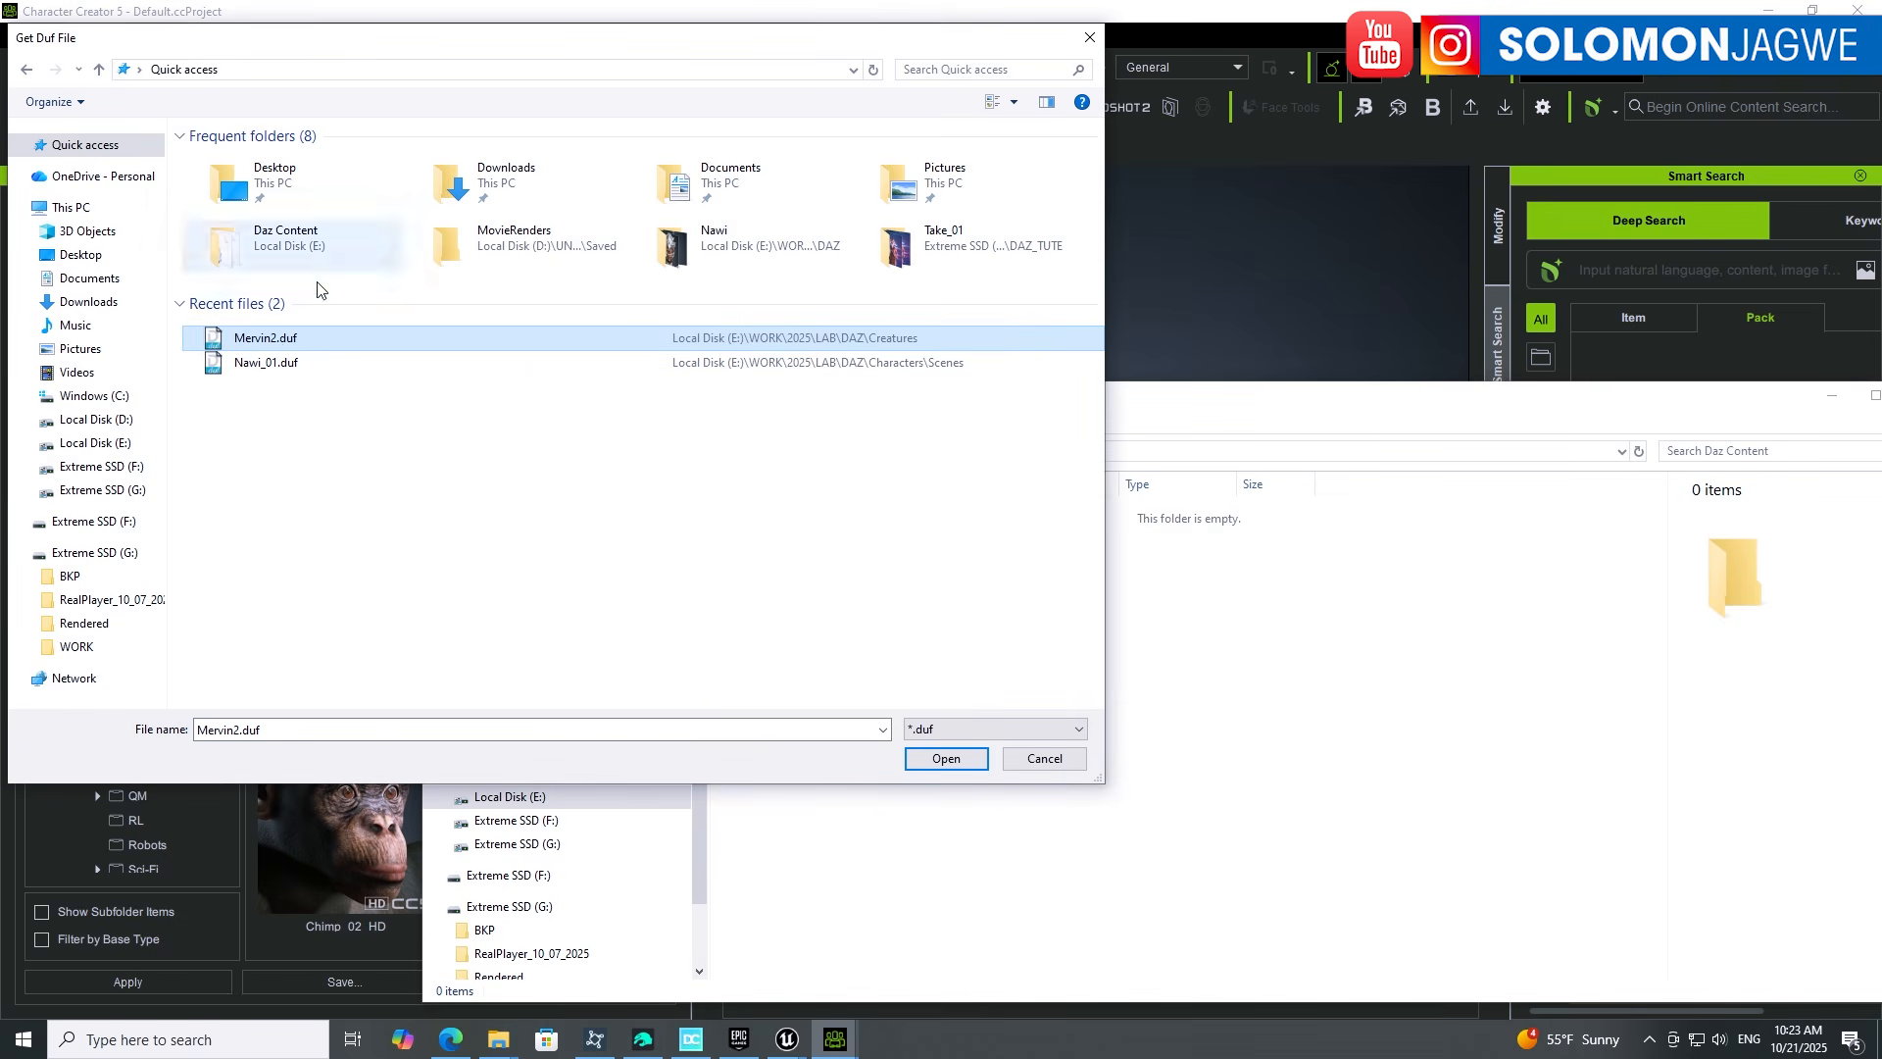
left_click(946, 760)
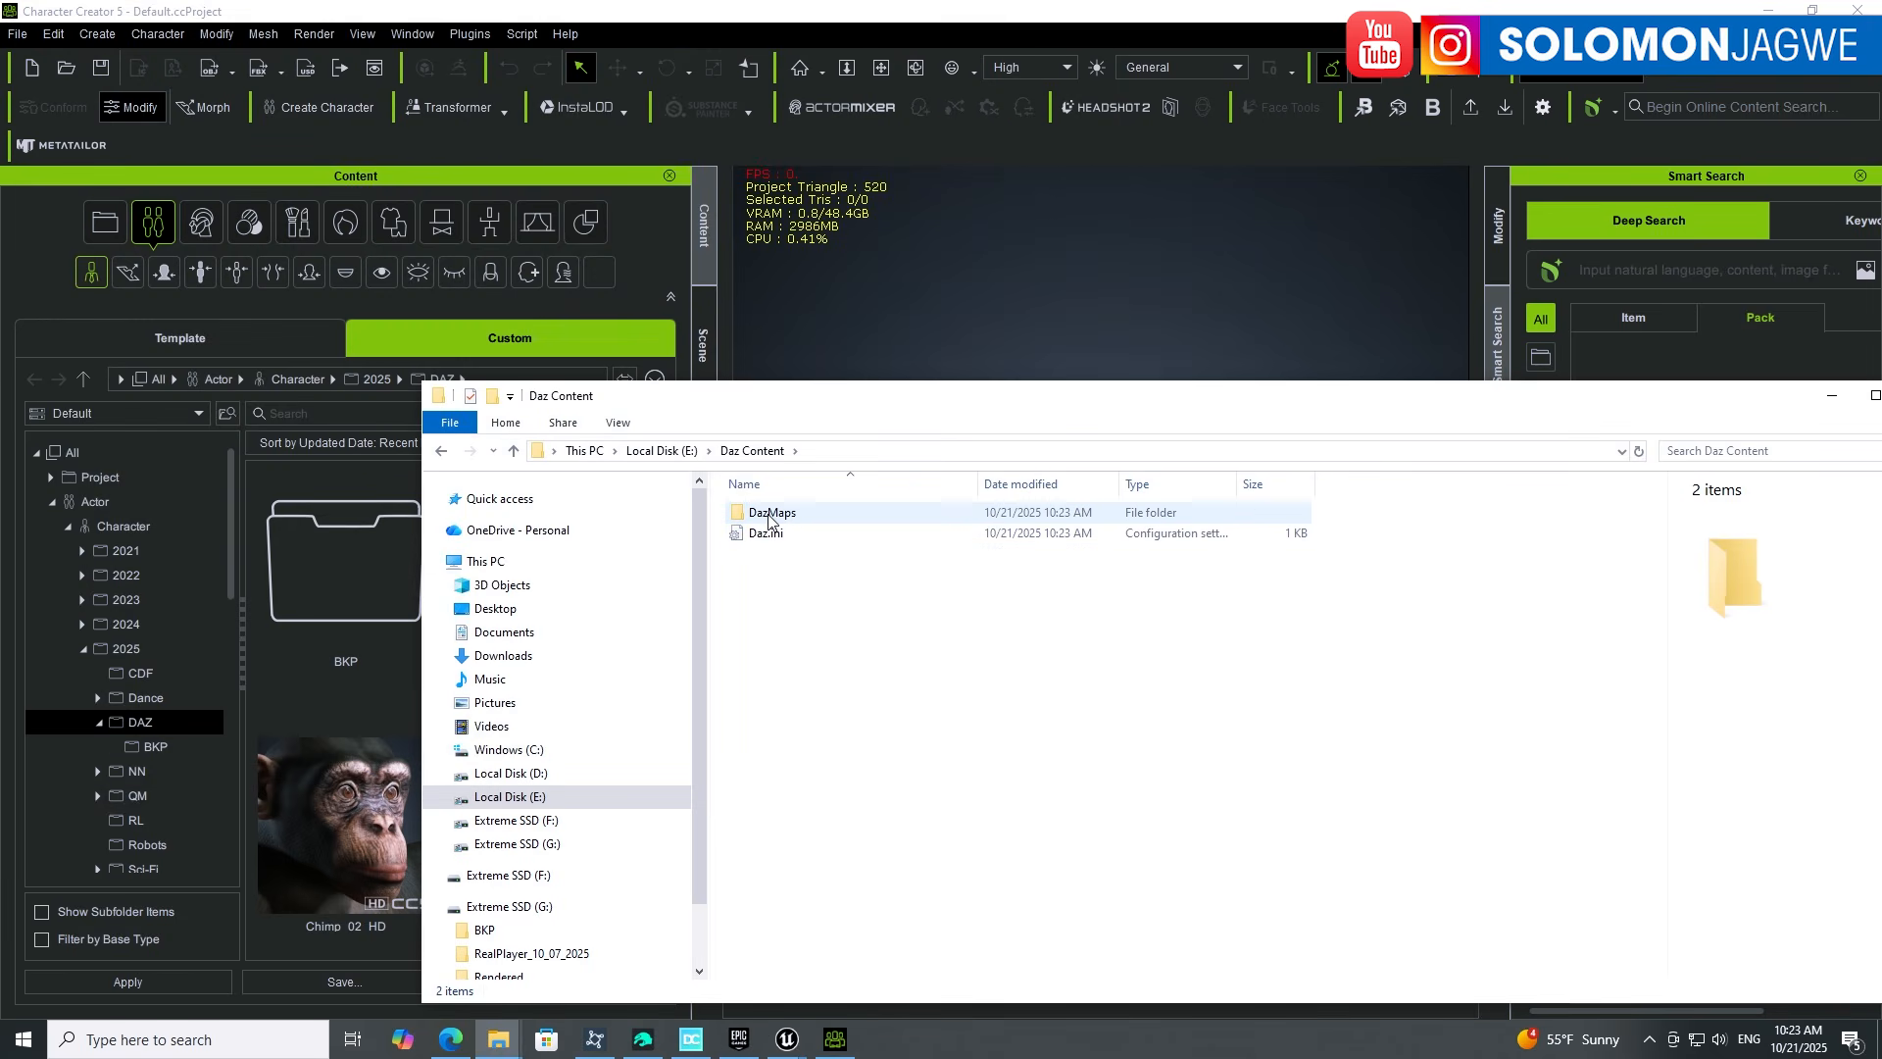
left_click(769, 521)
double_click(769, 521)
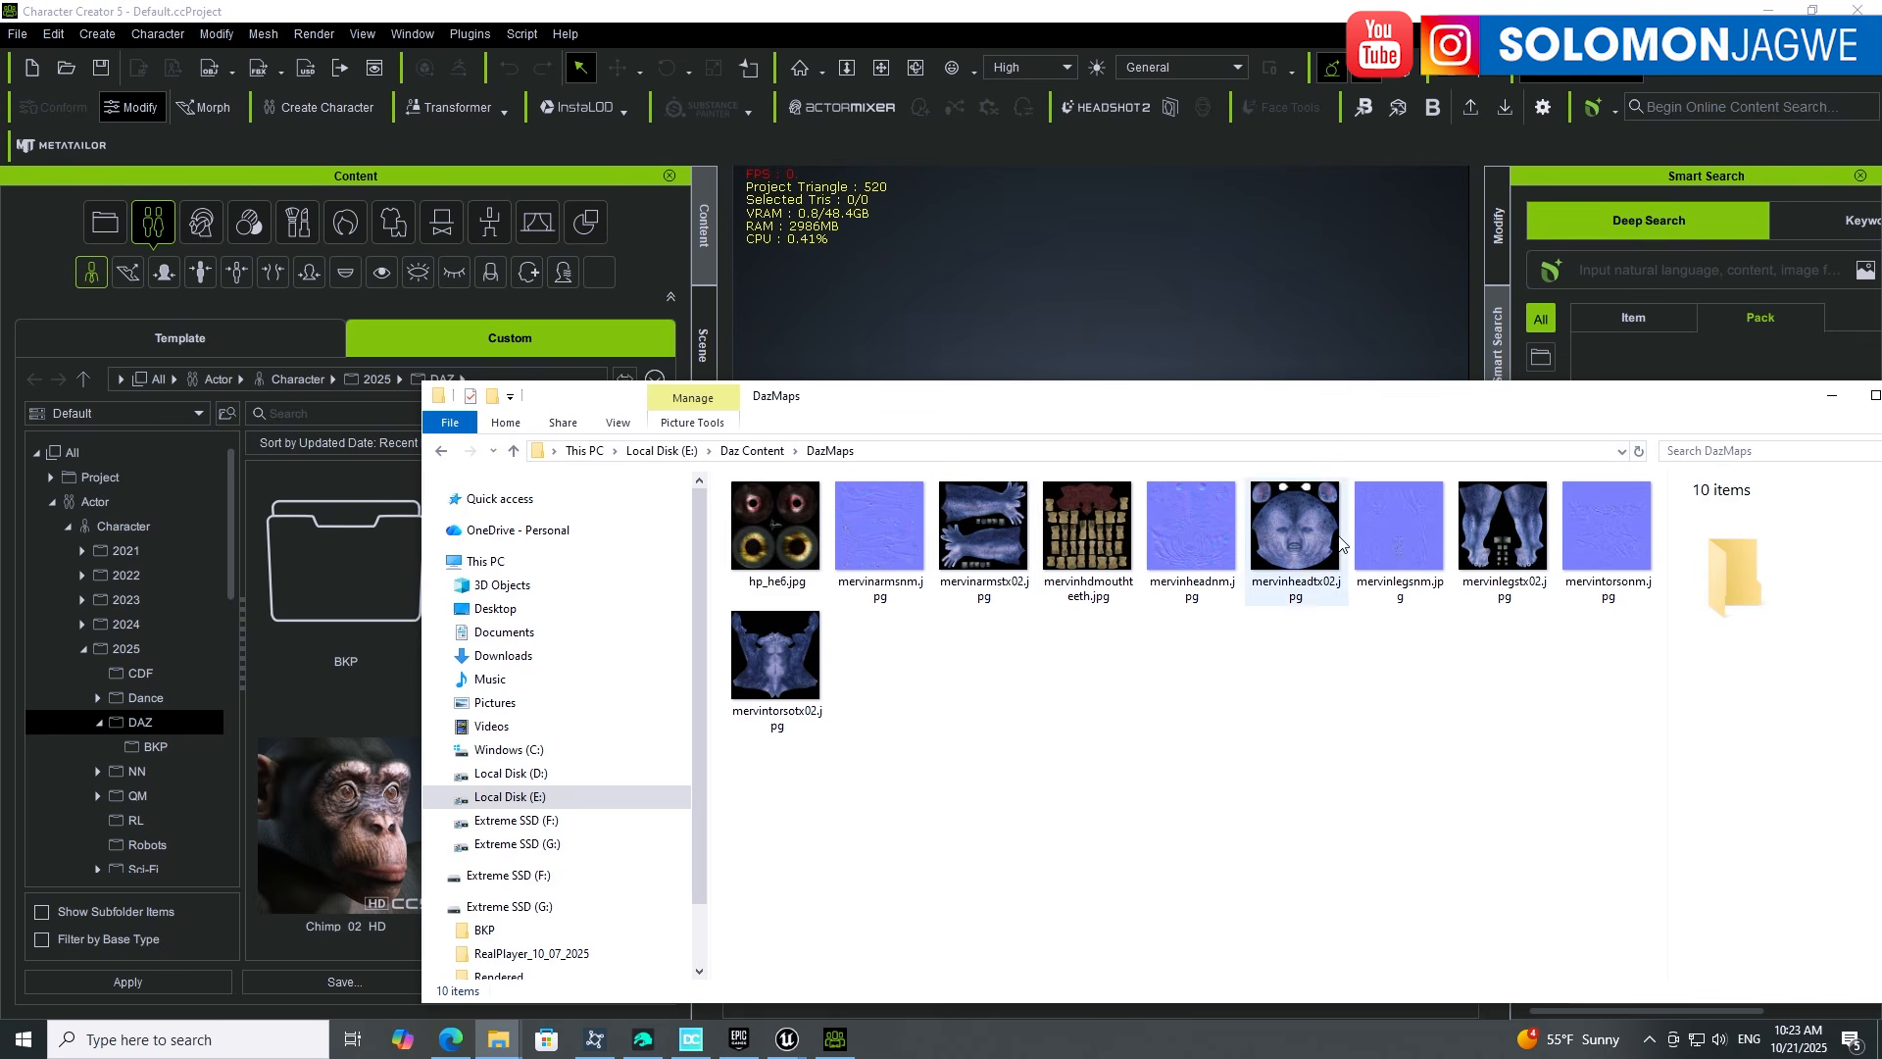
Step: Open Daz.ini from the Daz Content folder in Notepad
left_click(752, 450)
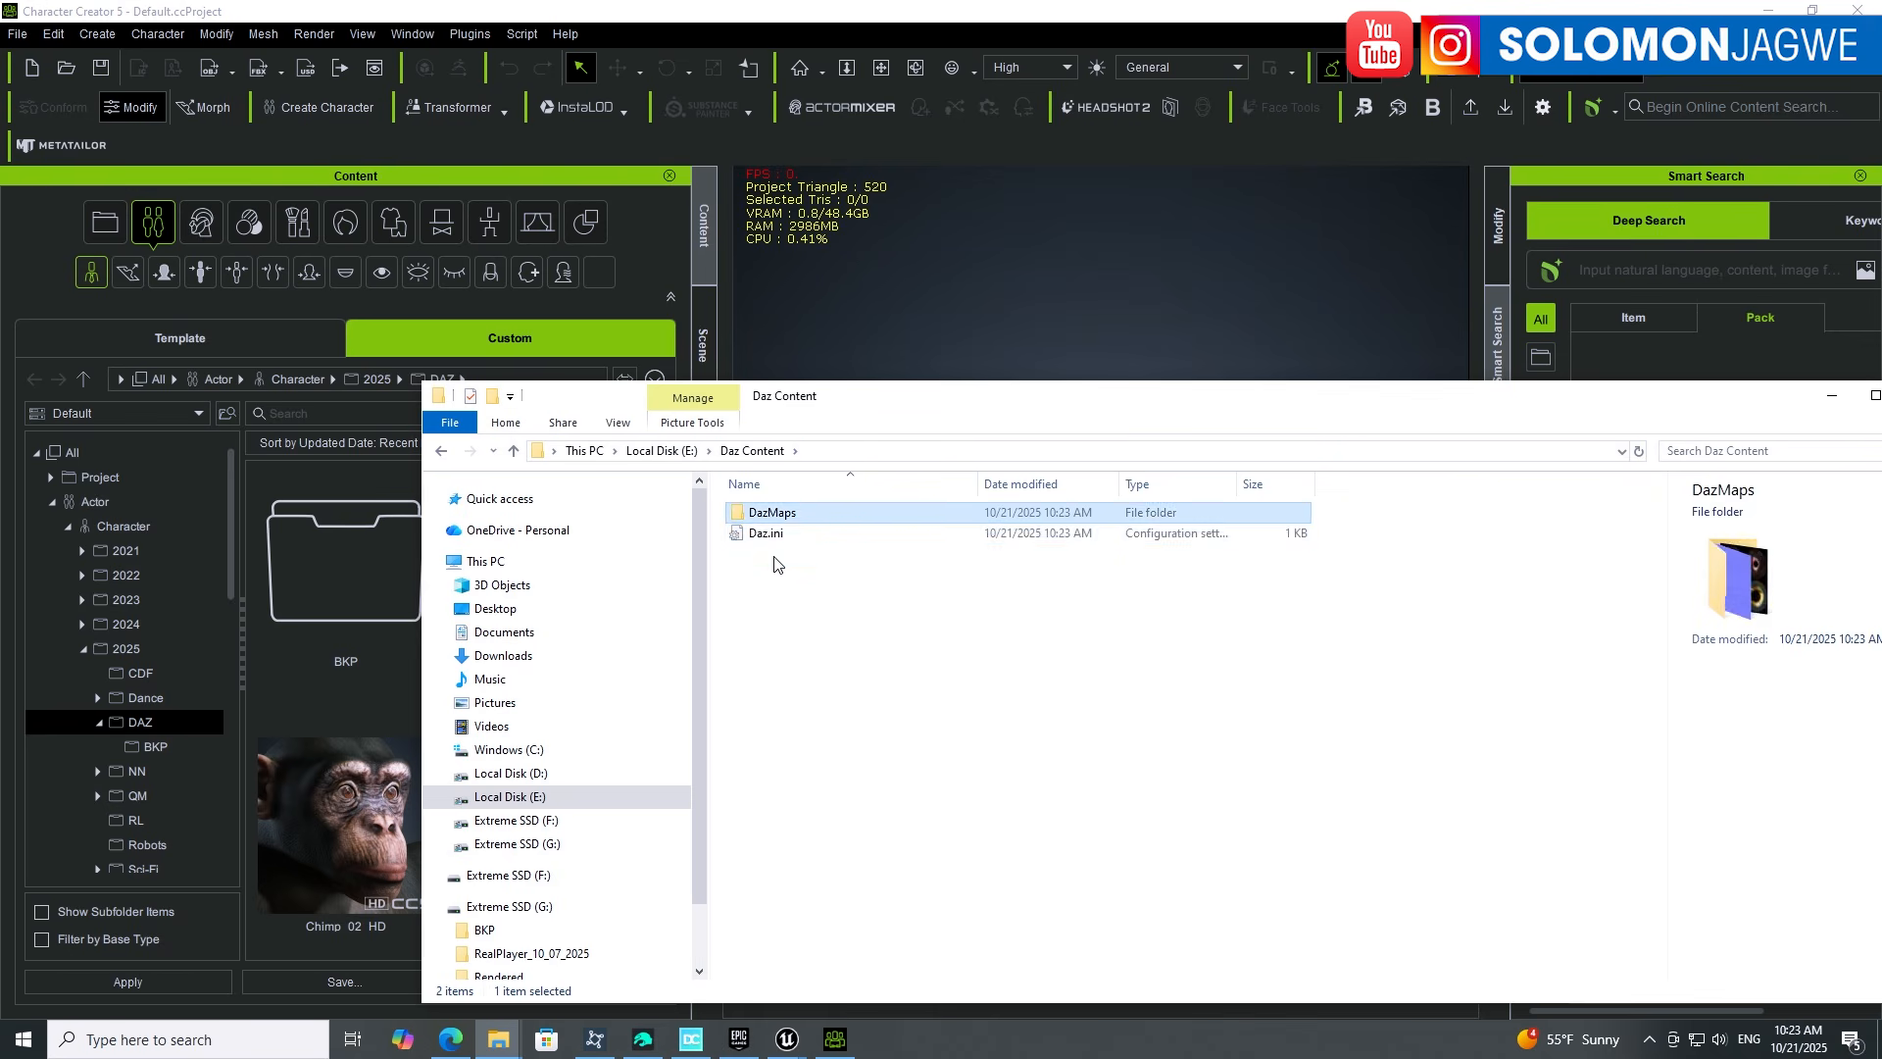
left_click(768, 536)
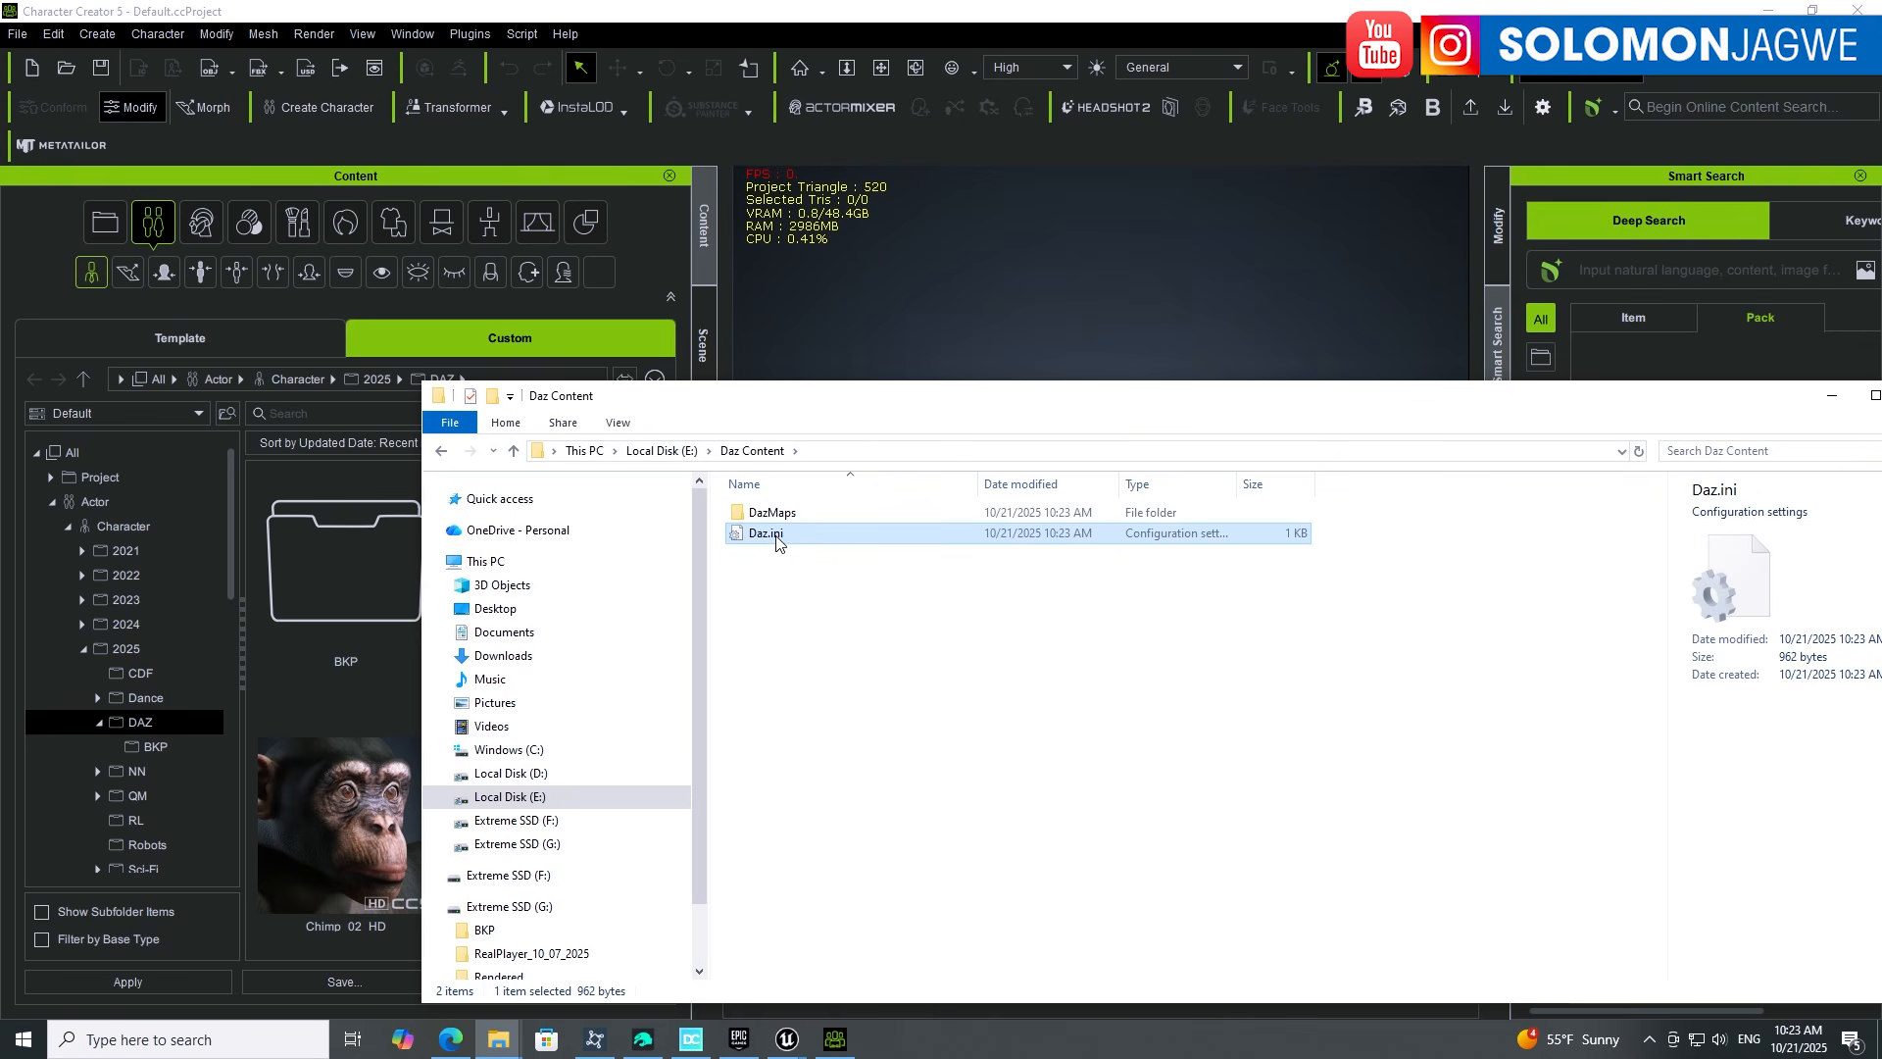
double_click(781, 534)
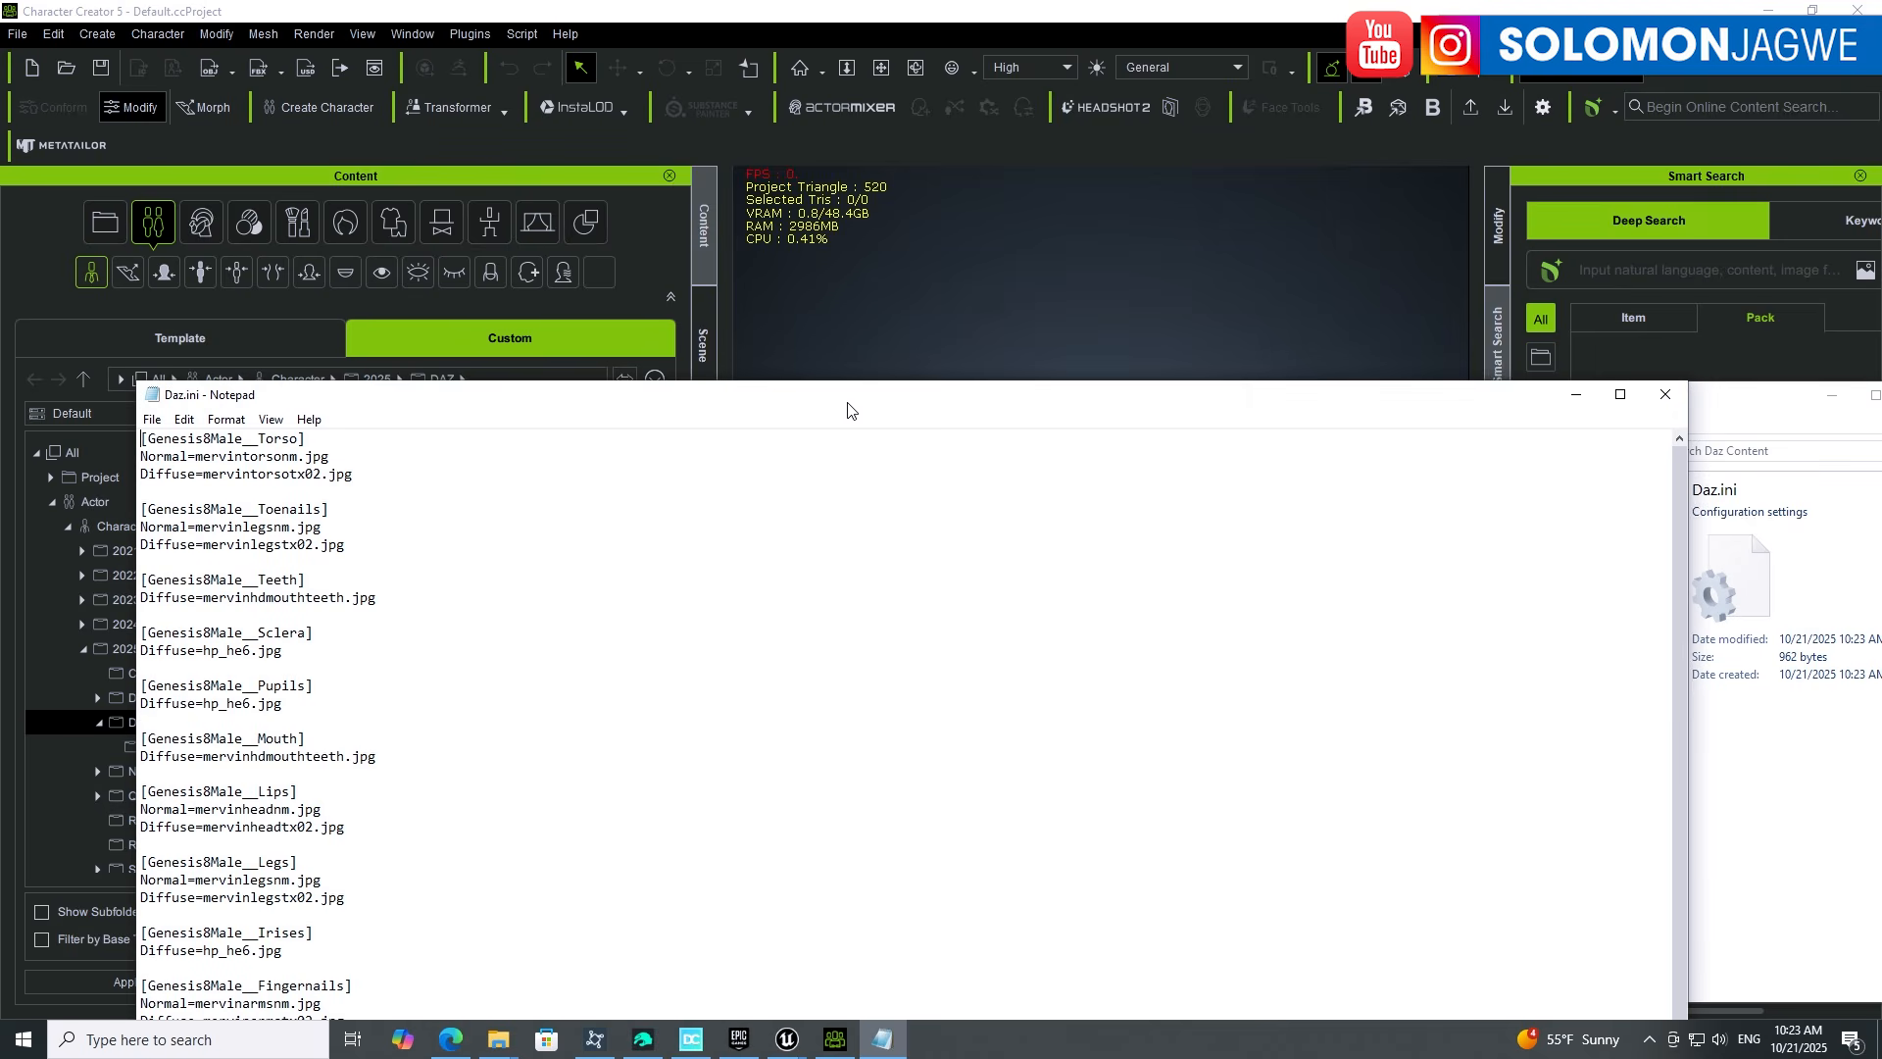
Step: Enlarge Notepad to read Daz.ini's Genesis8Male texture mappings, then switch to Daz Studio
left_click_drag(851, 384, 833, 52)
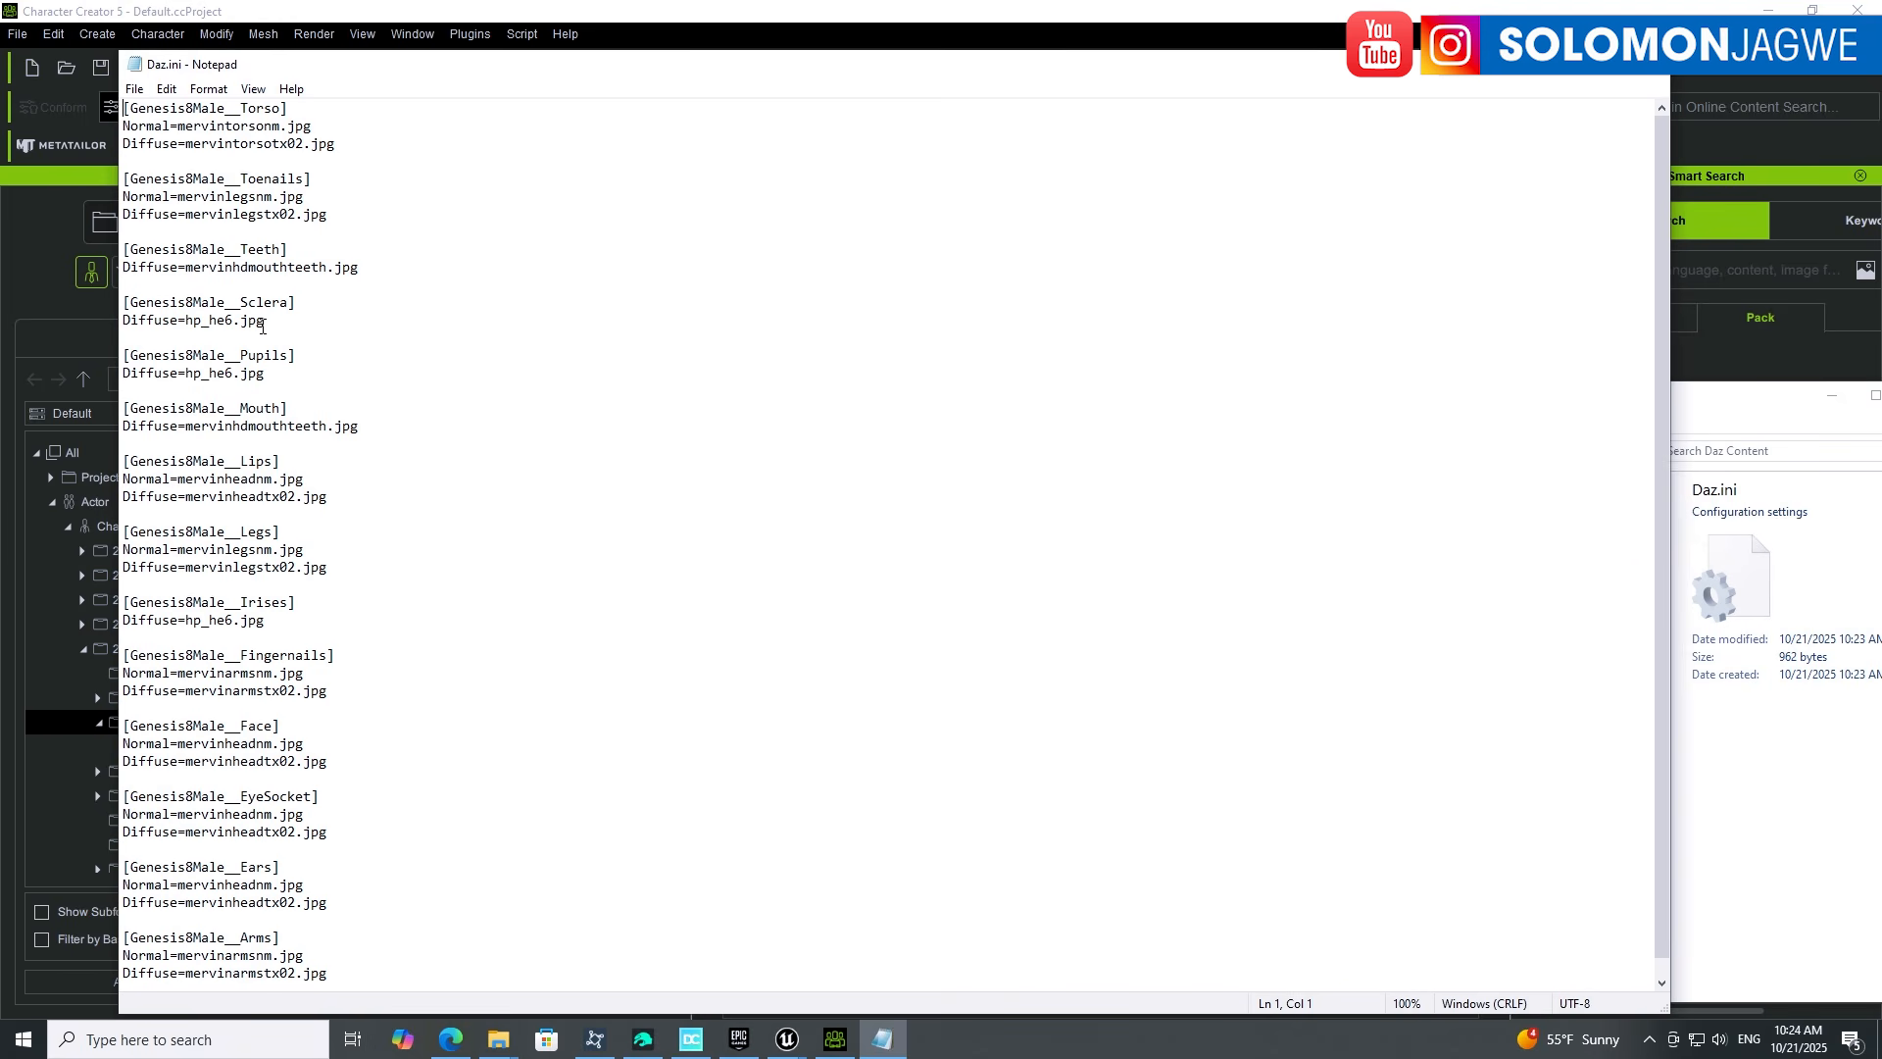
scroll(285, 697, "down", 1)
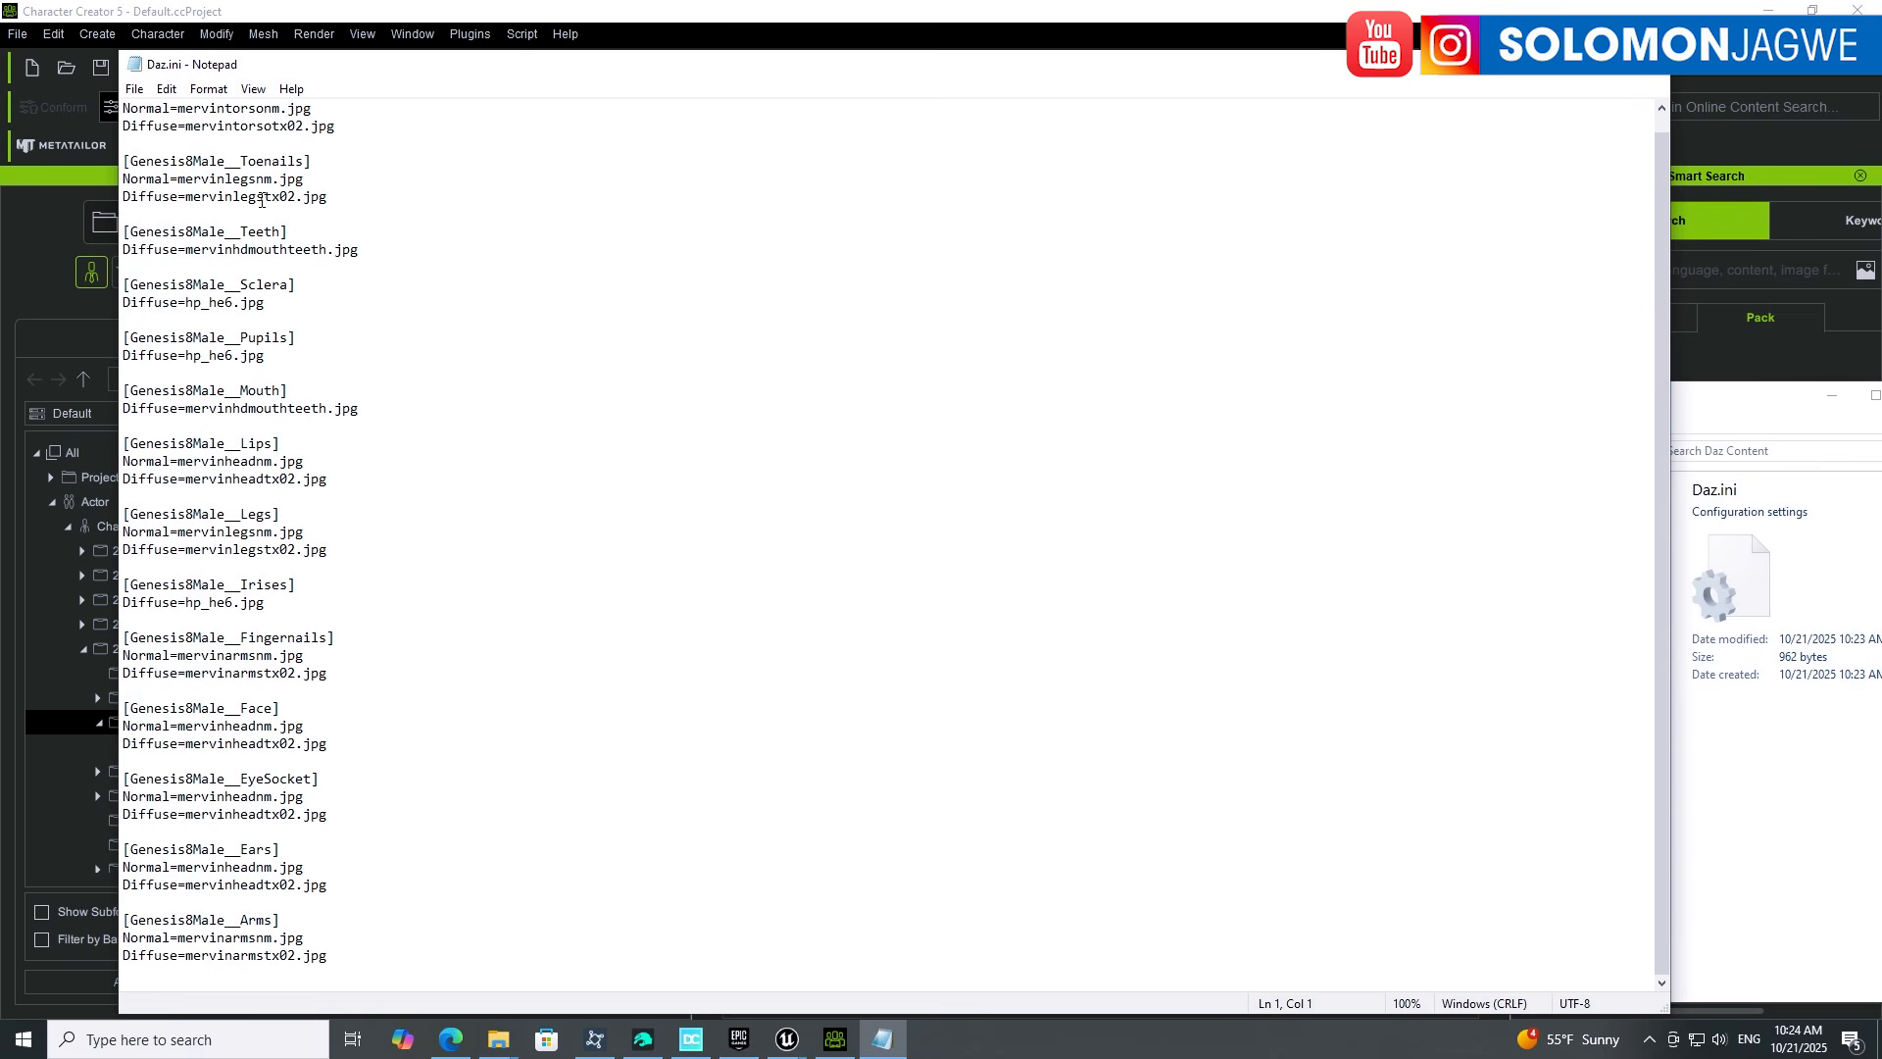
scroll(357, 666, "up", 1)
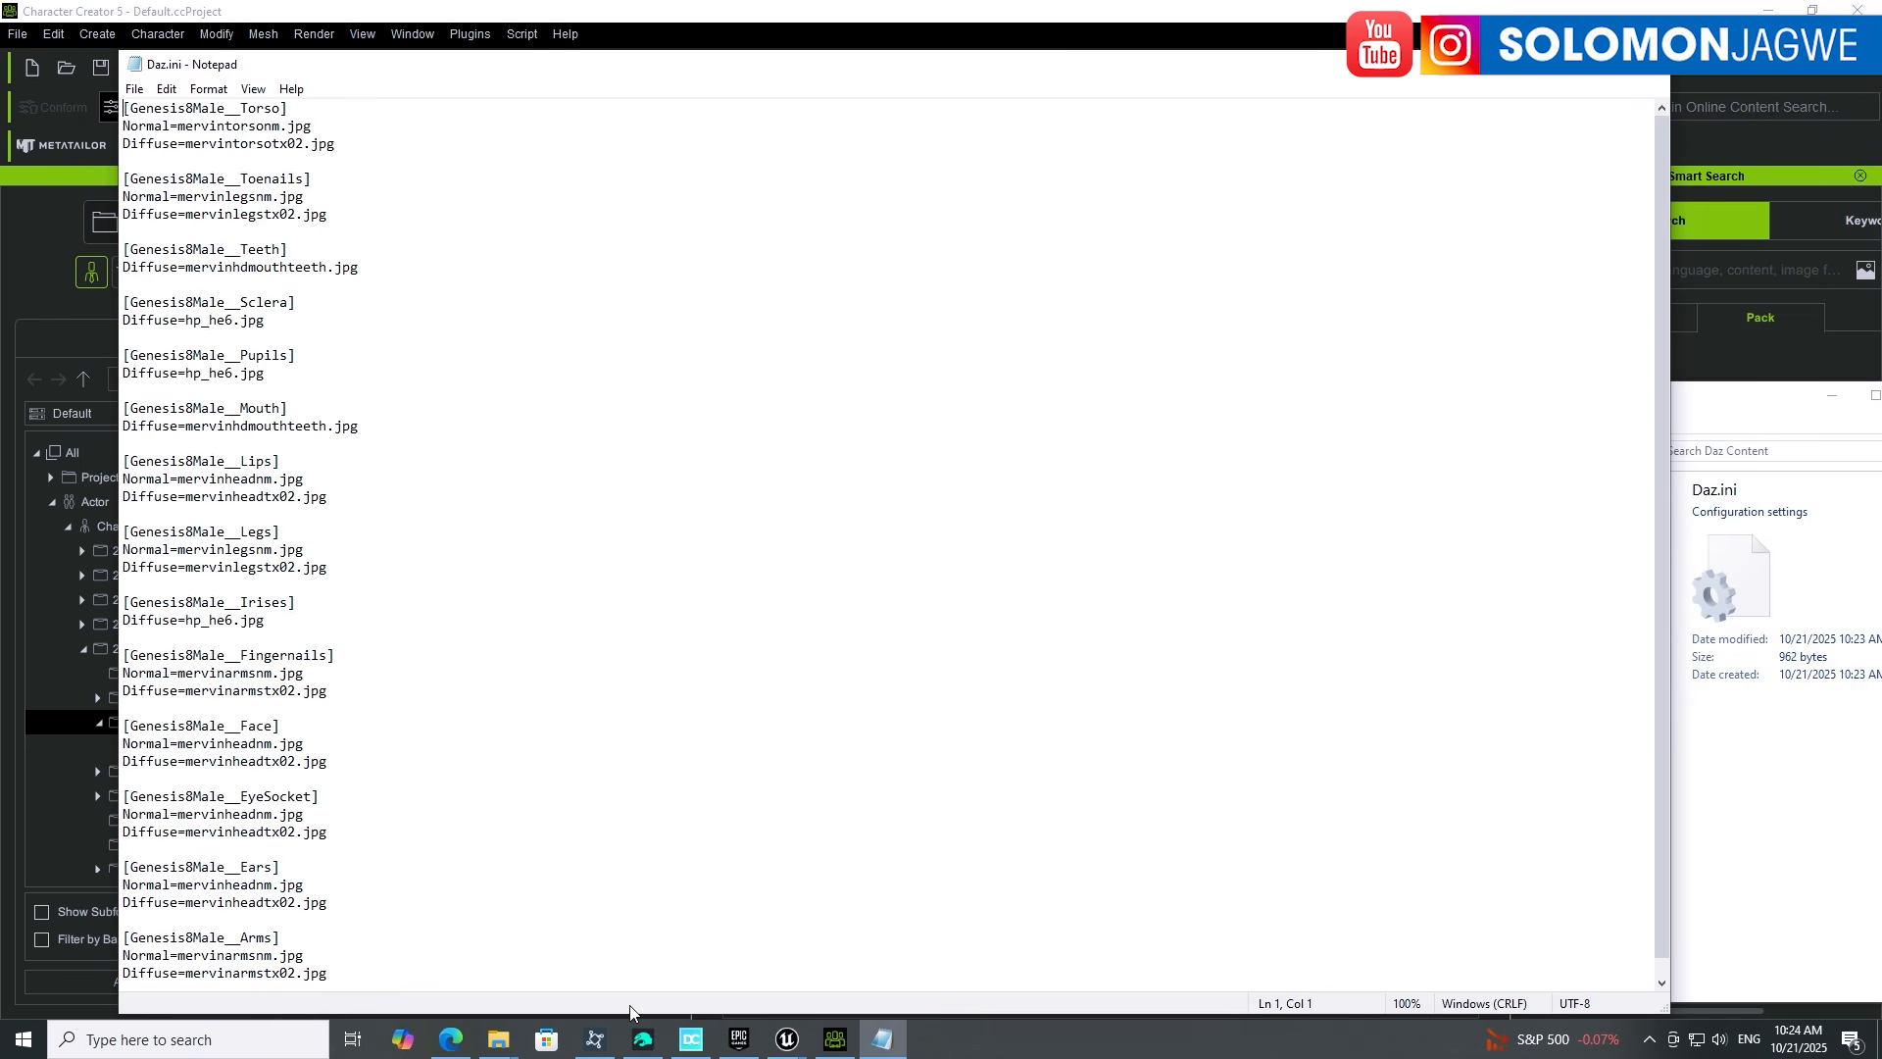
left_click(642, 1037)
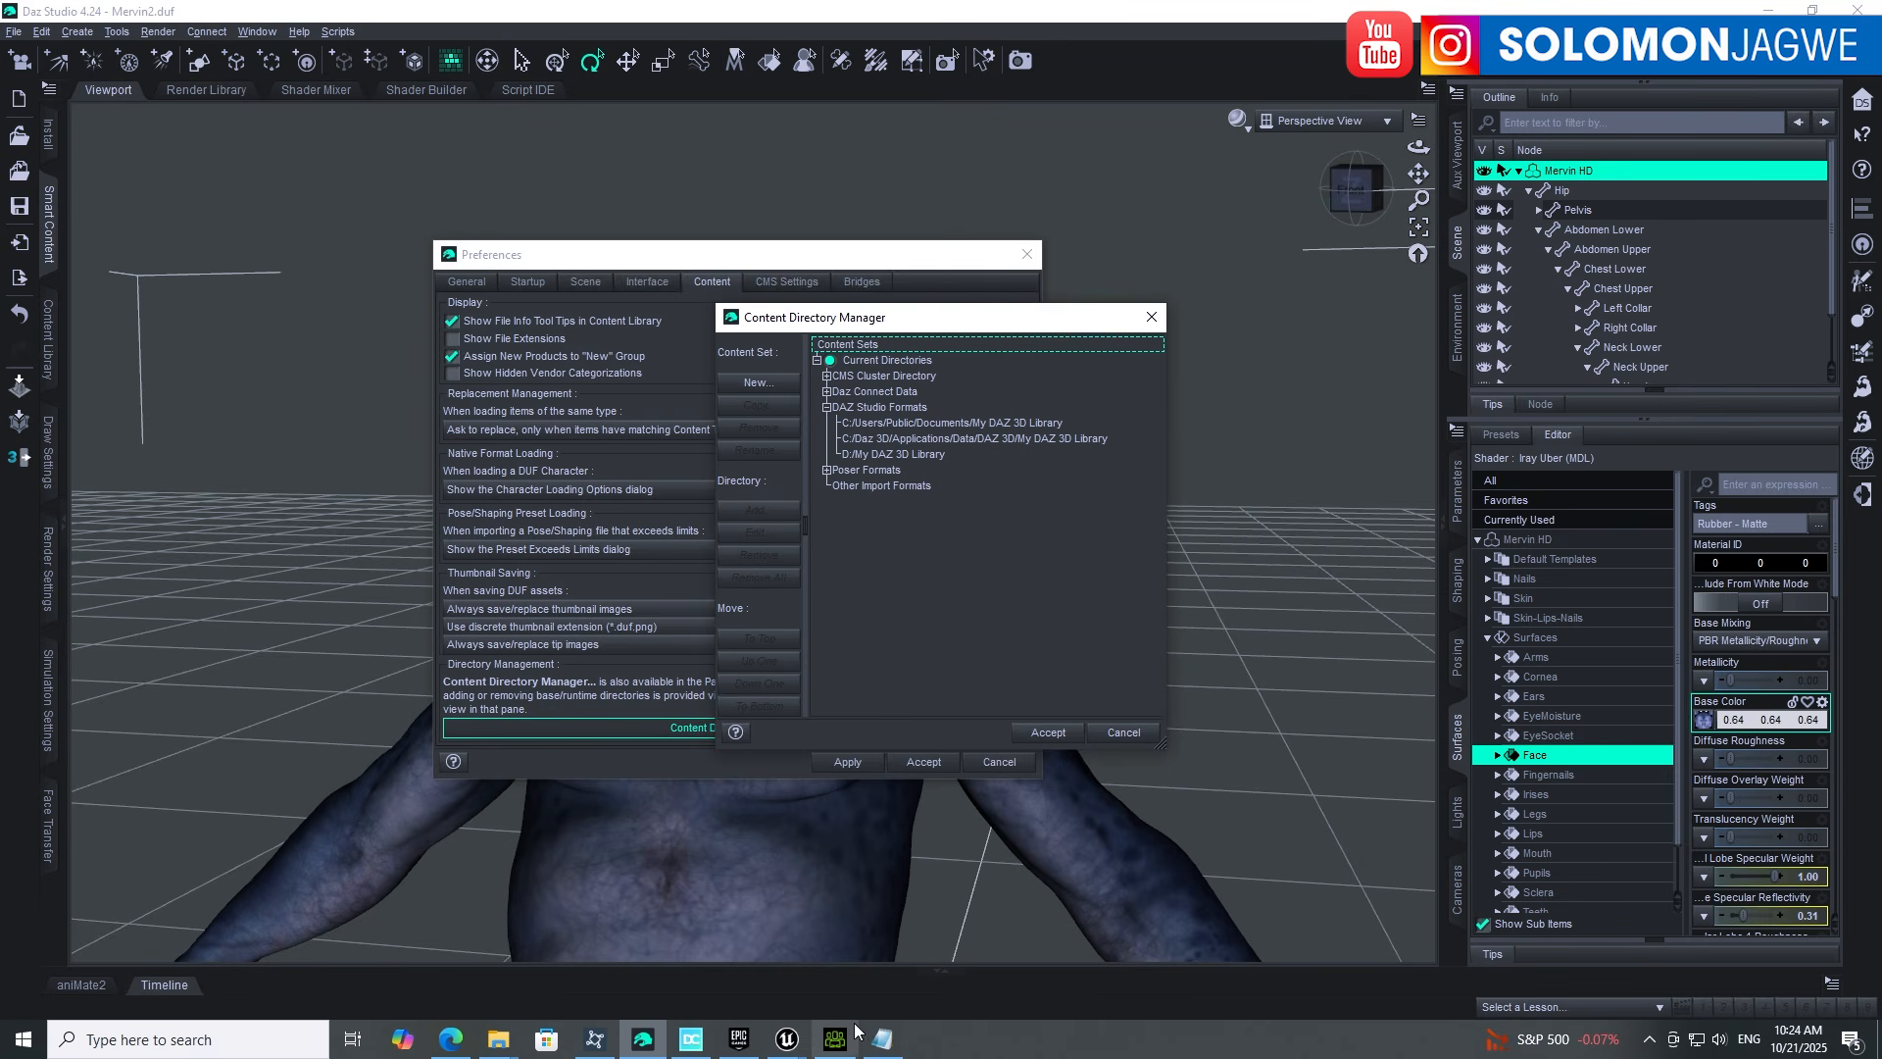
Step: Close Daz.ini in Notepad and switch to Character Creator 5
left_click(882, 1040)
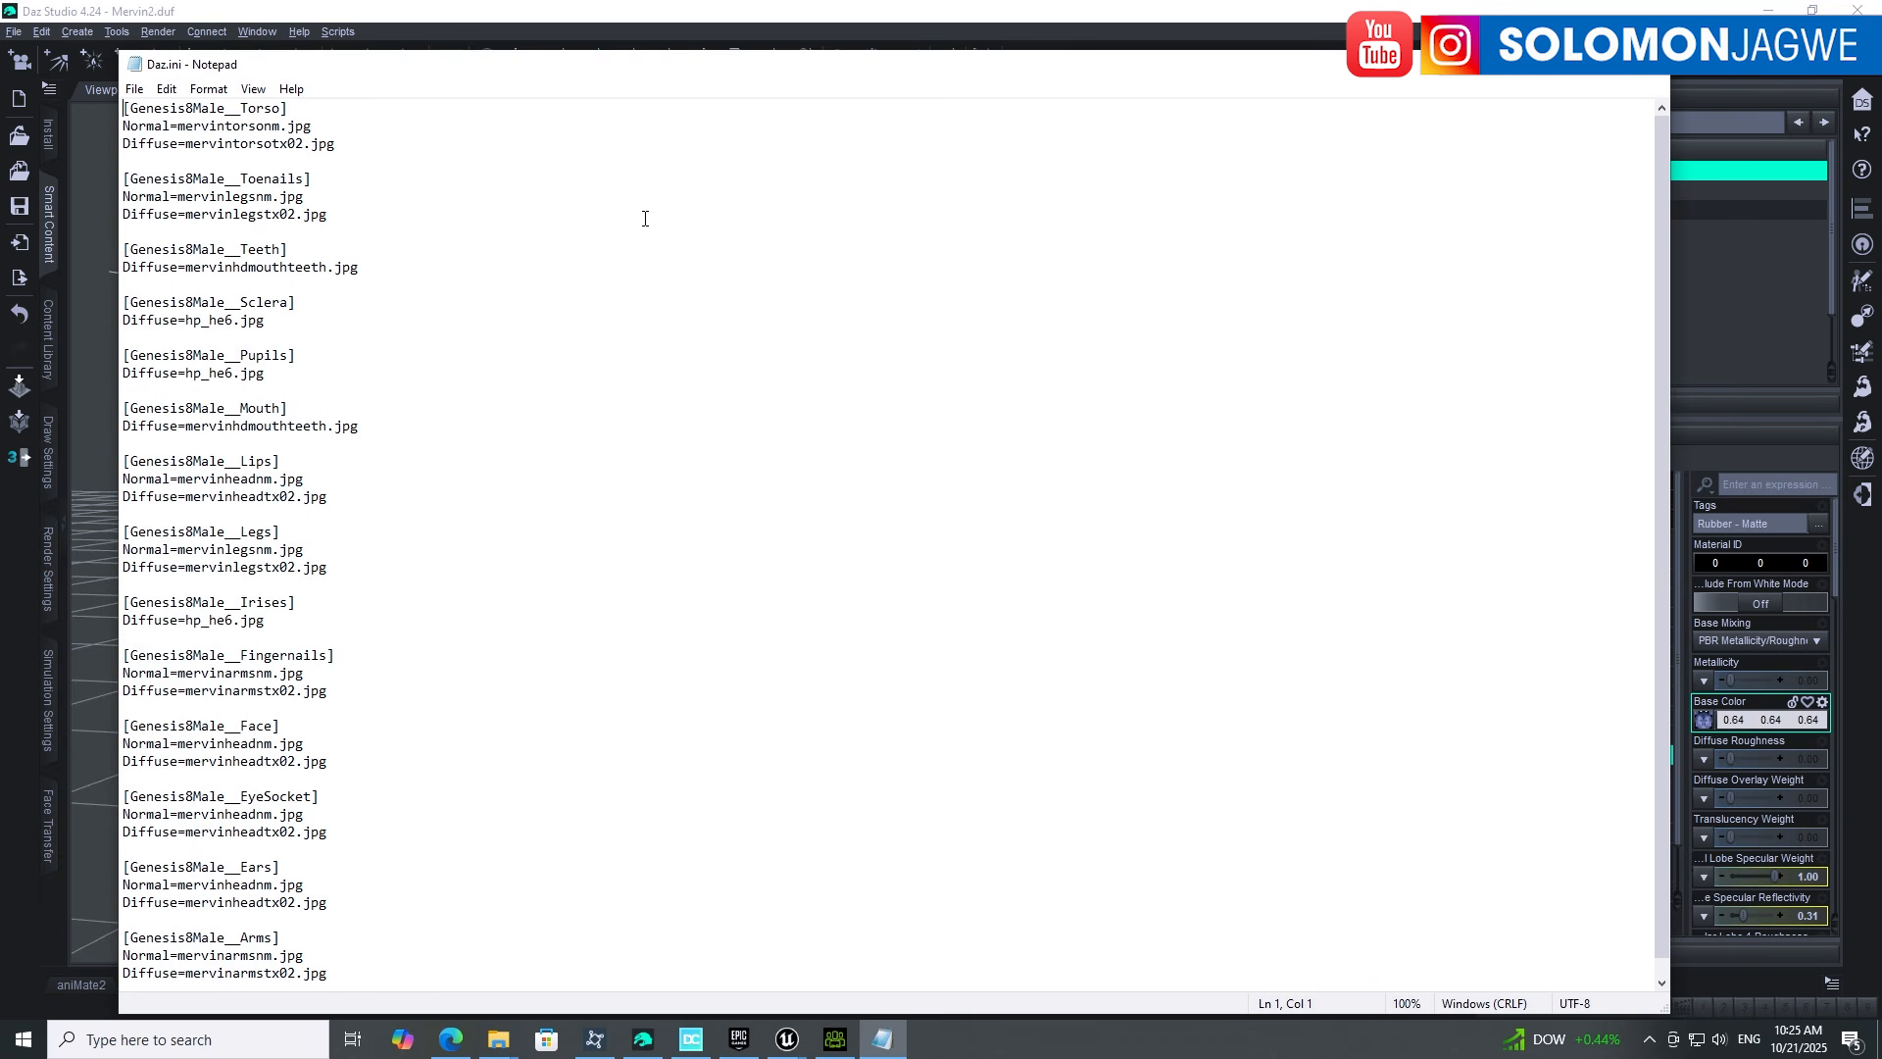
left_click(1648, 74)
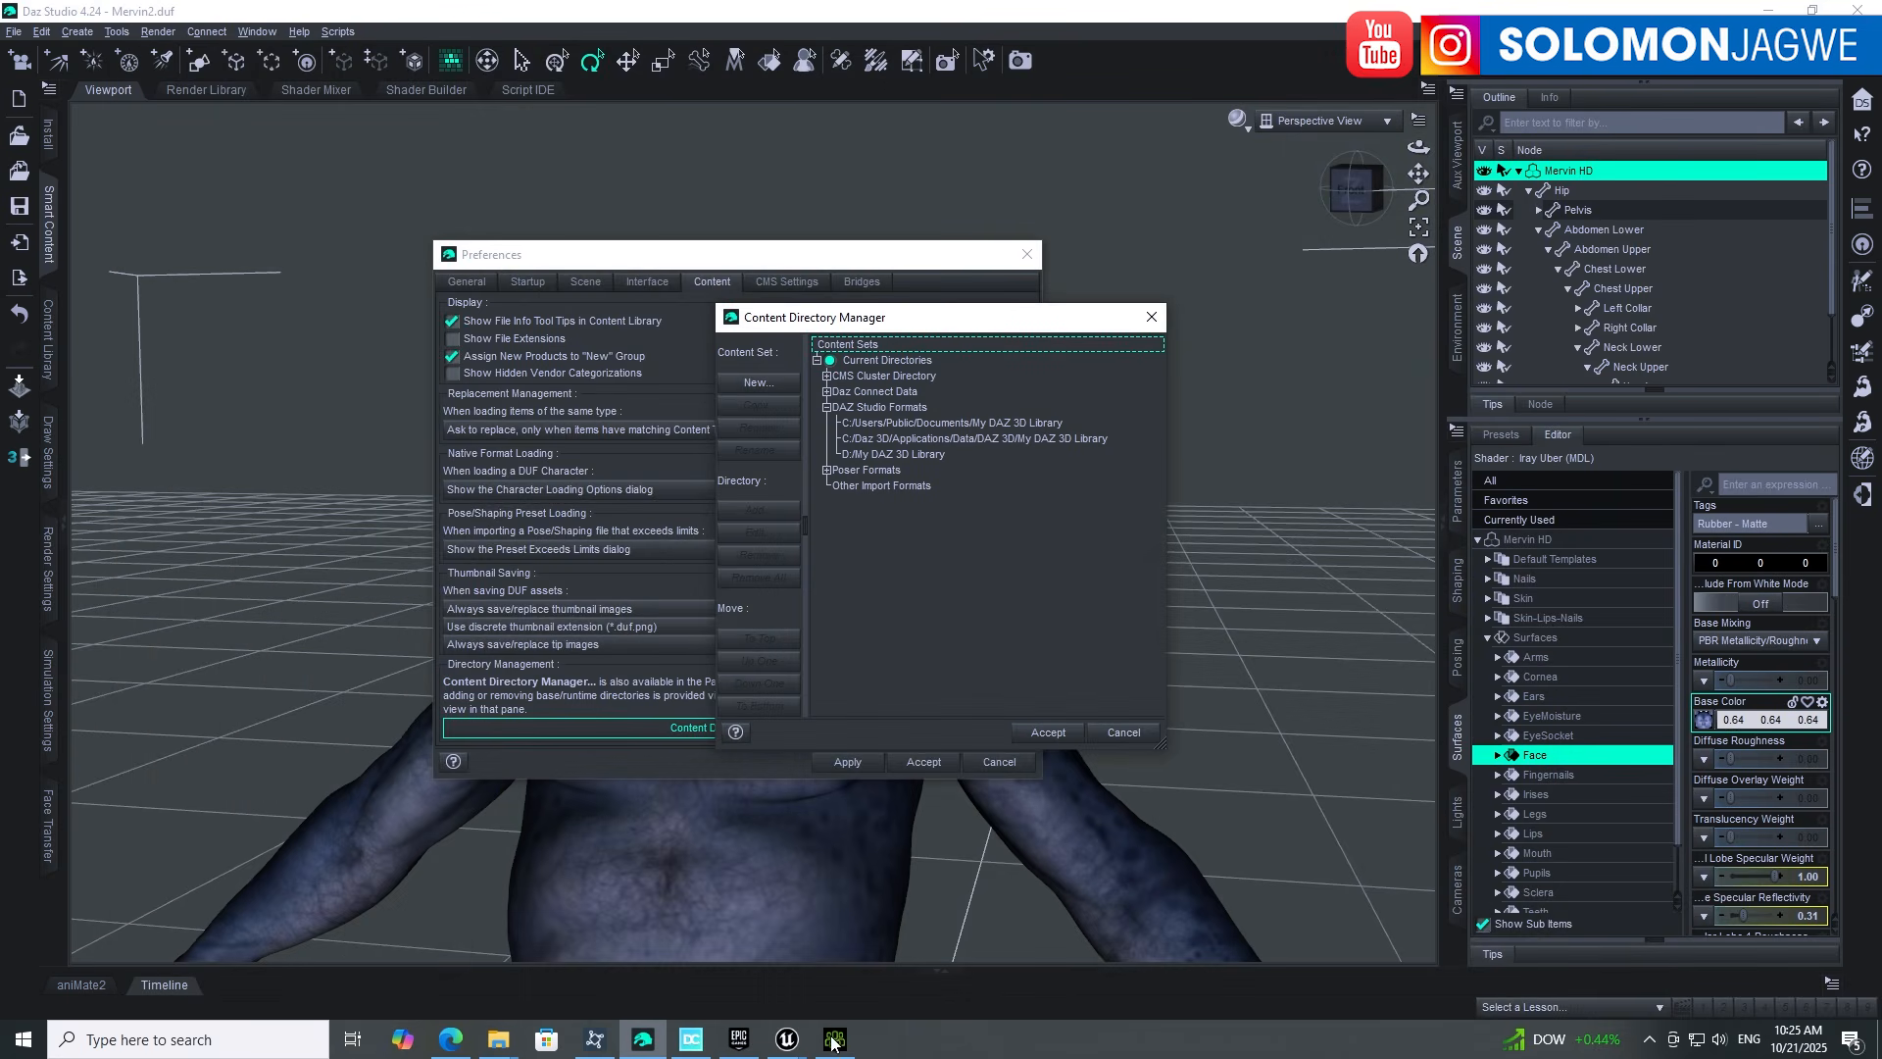
left_click(834, 1039)
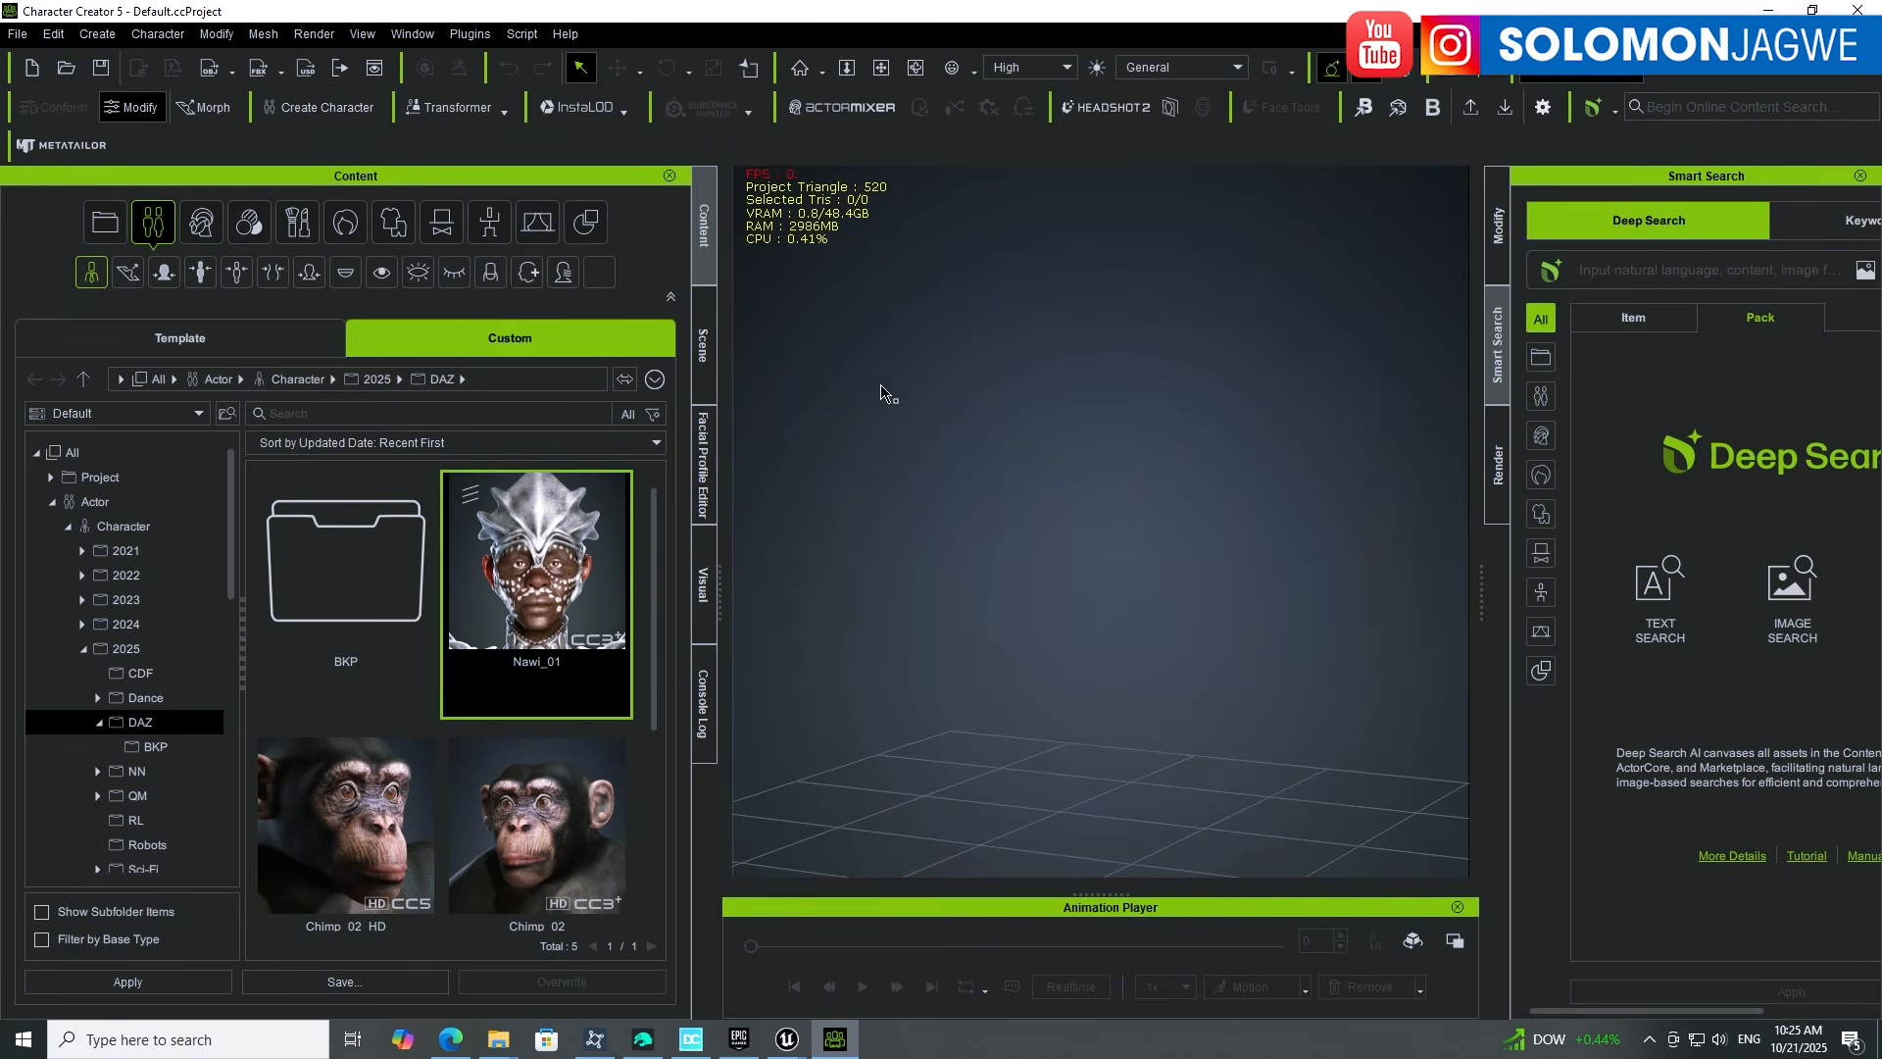
Step: Choose Script > Load Python, then open the DazMaps folder in the Daz Content window
left_click(522, 36)
left_click(561, 57)
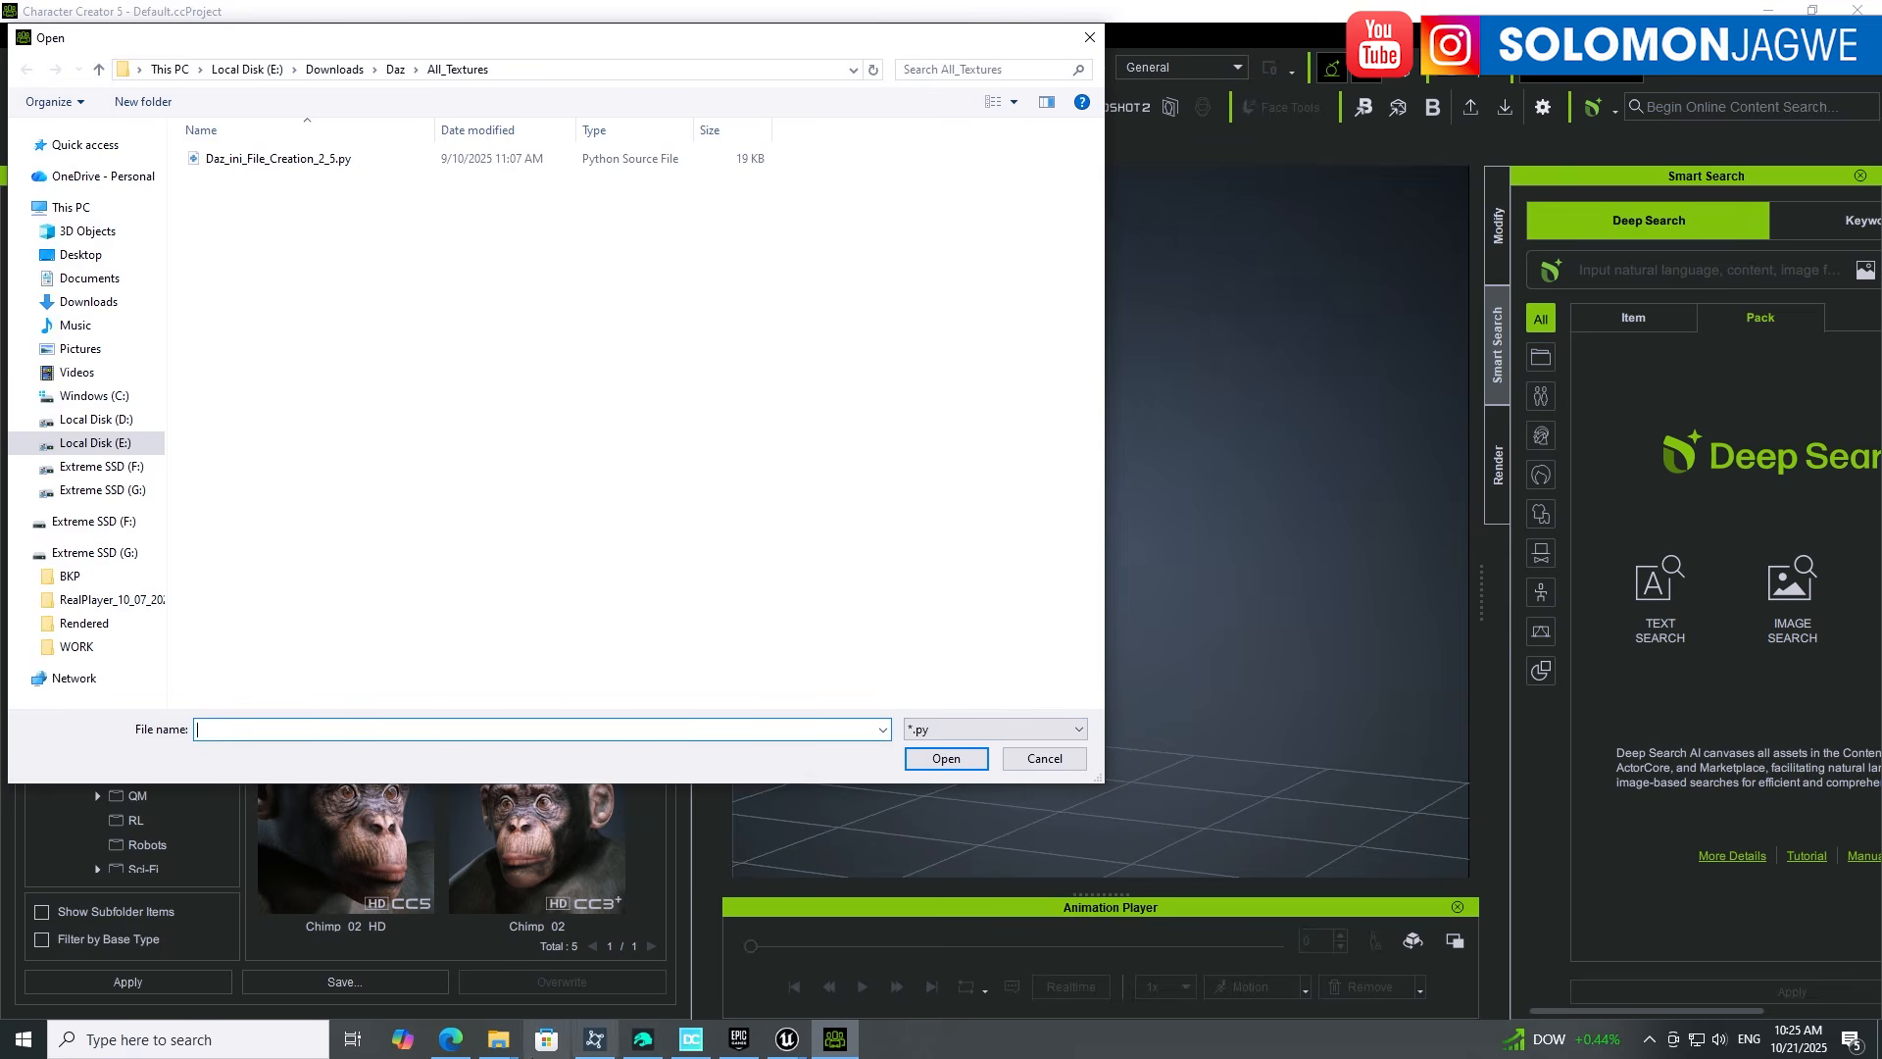
left_click(499, 1039)
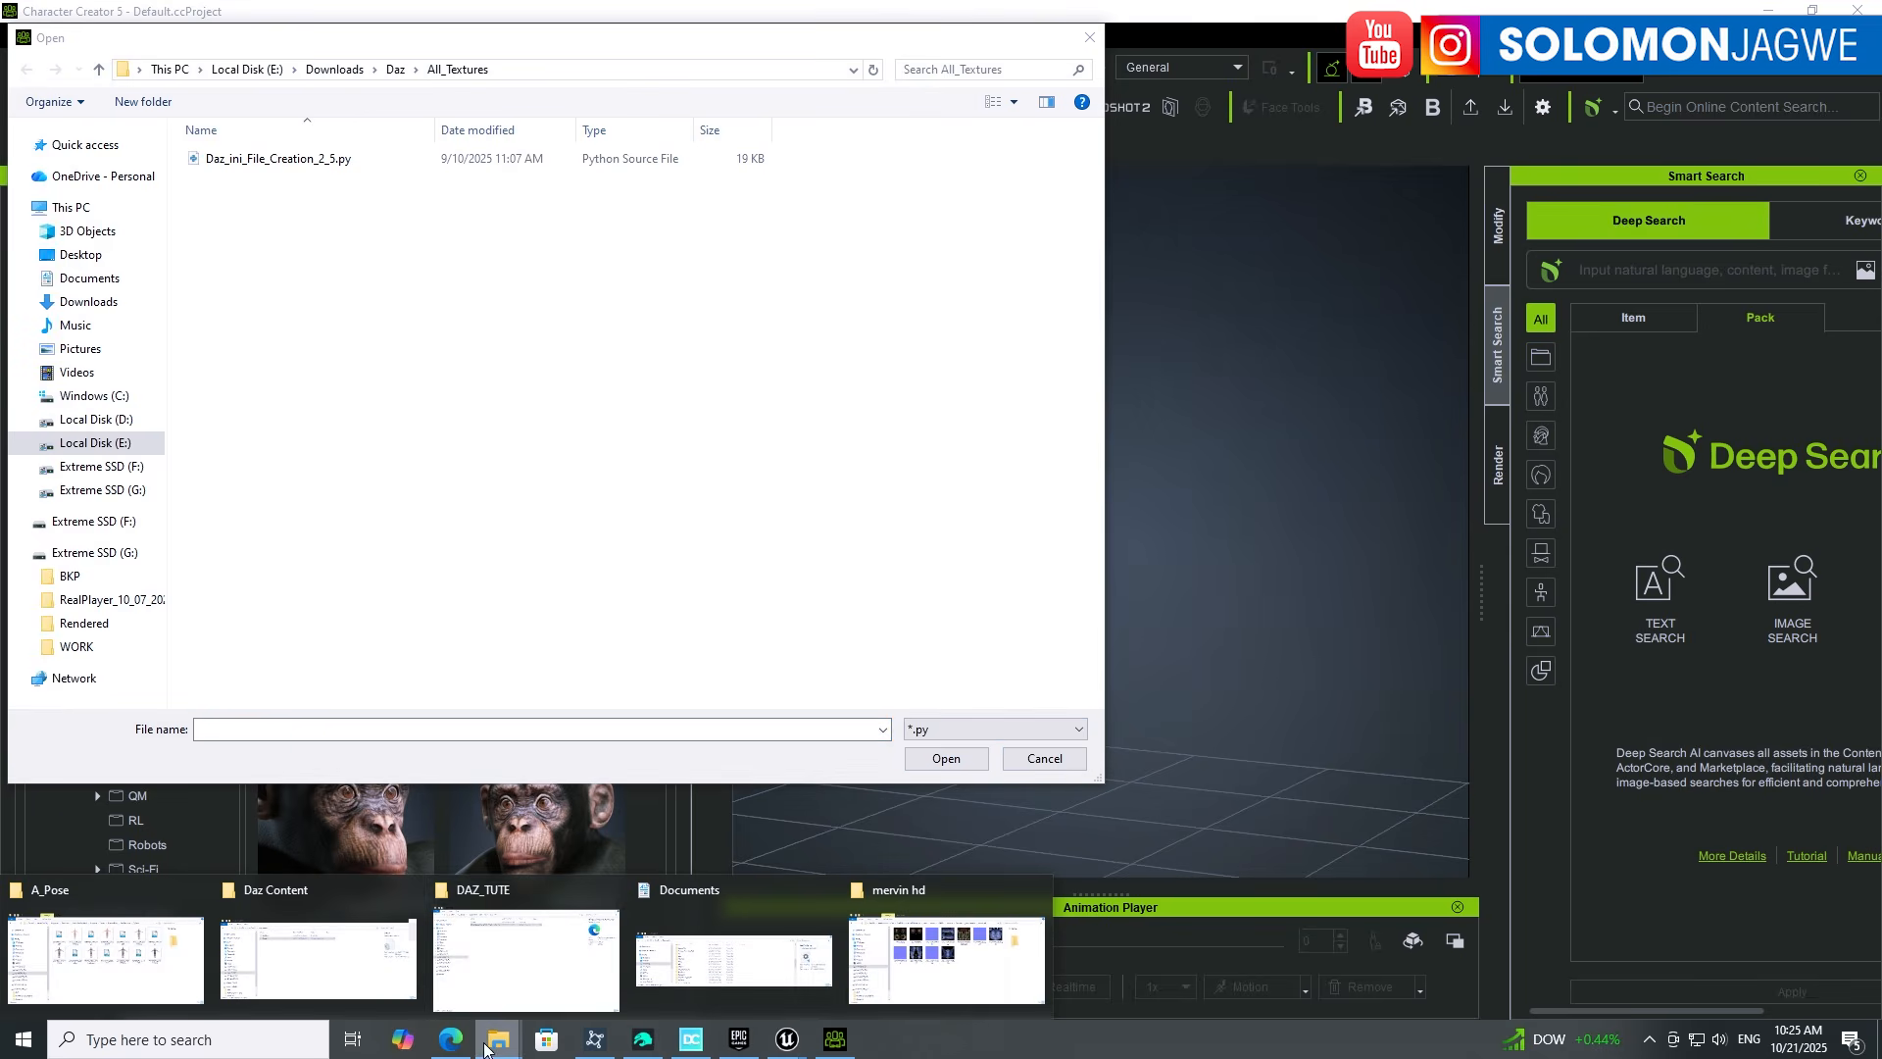
left_click(281, 892)
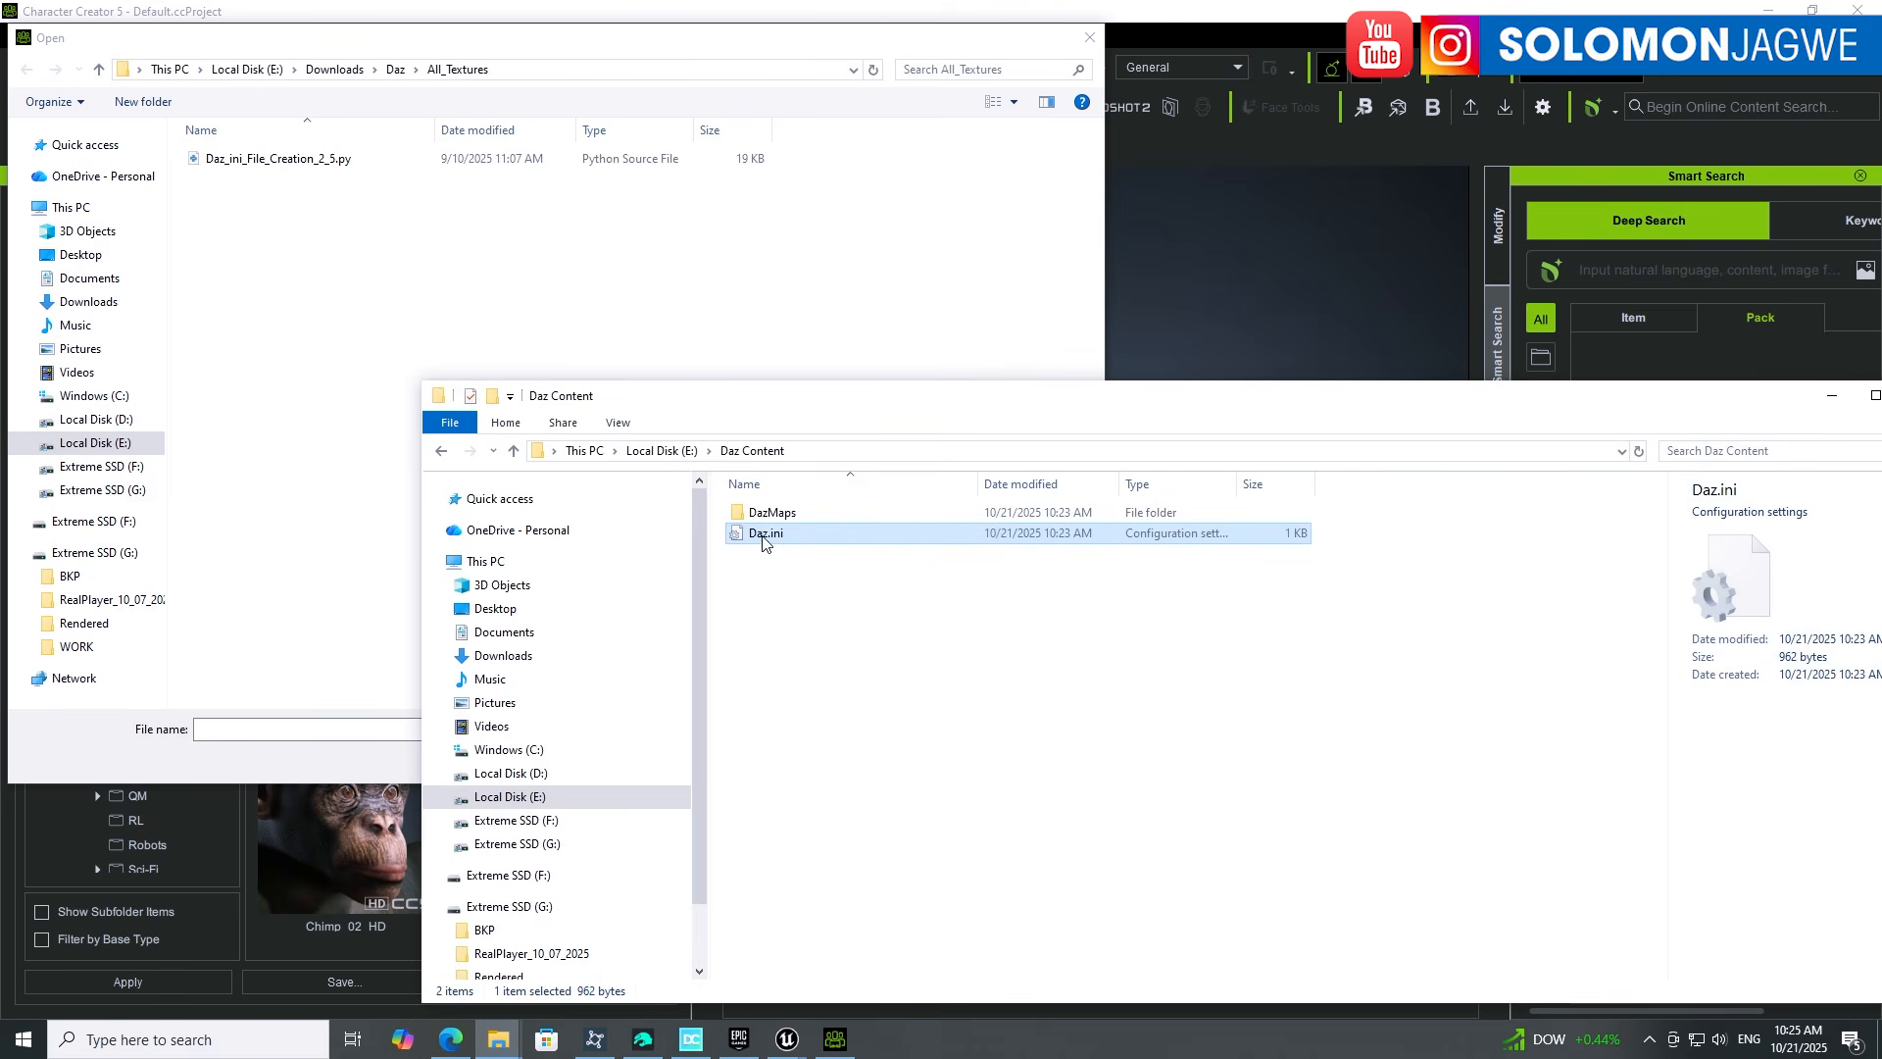
double_click(779, 514)
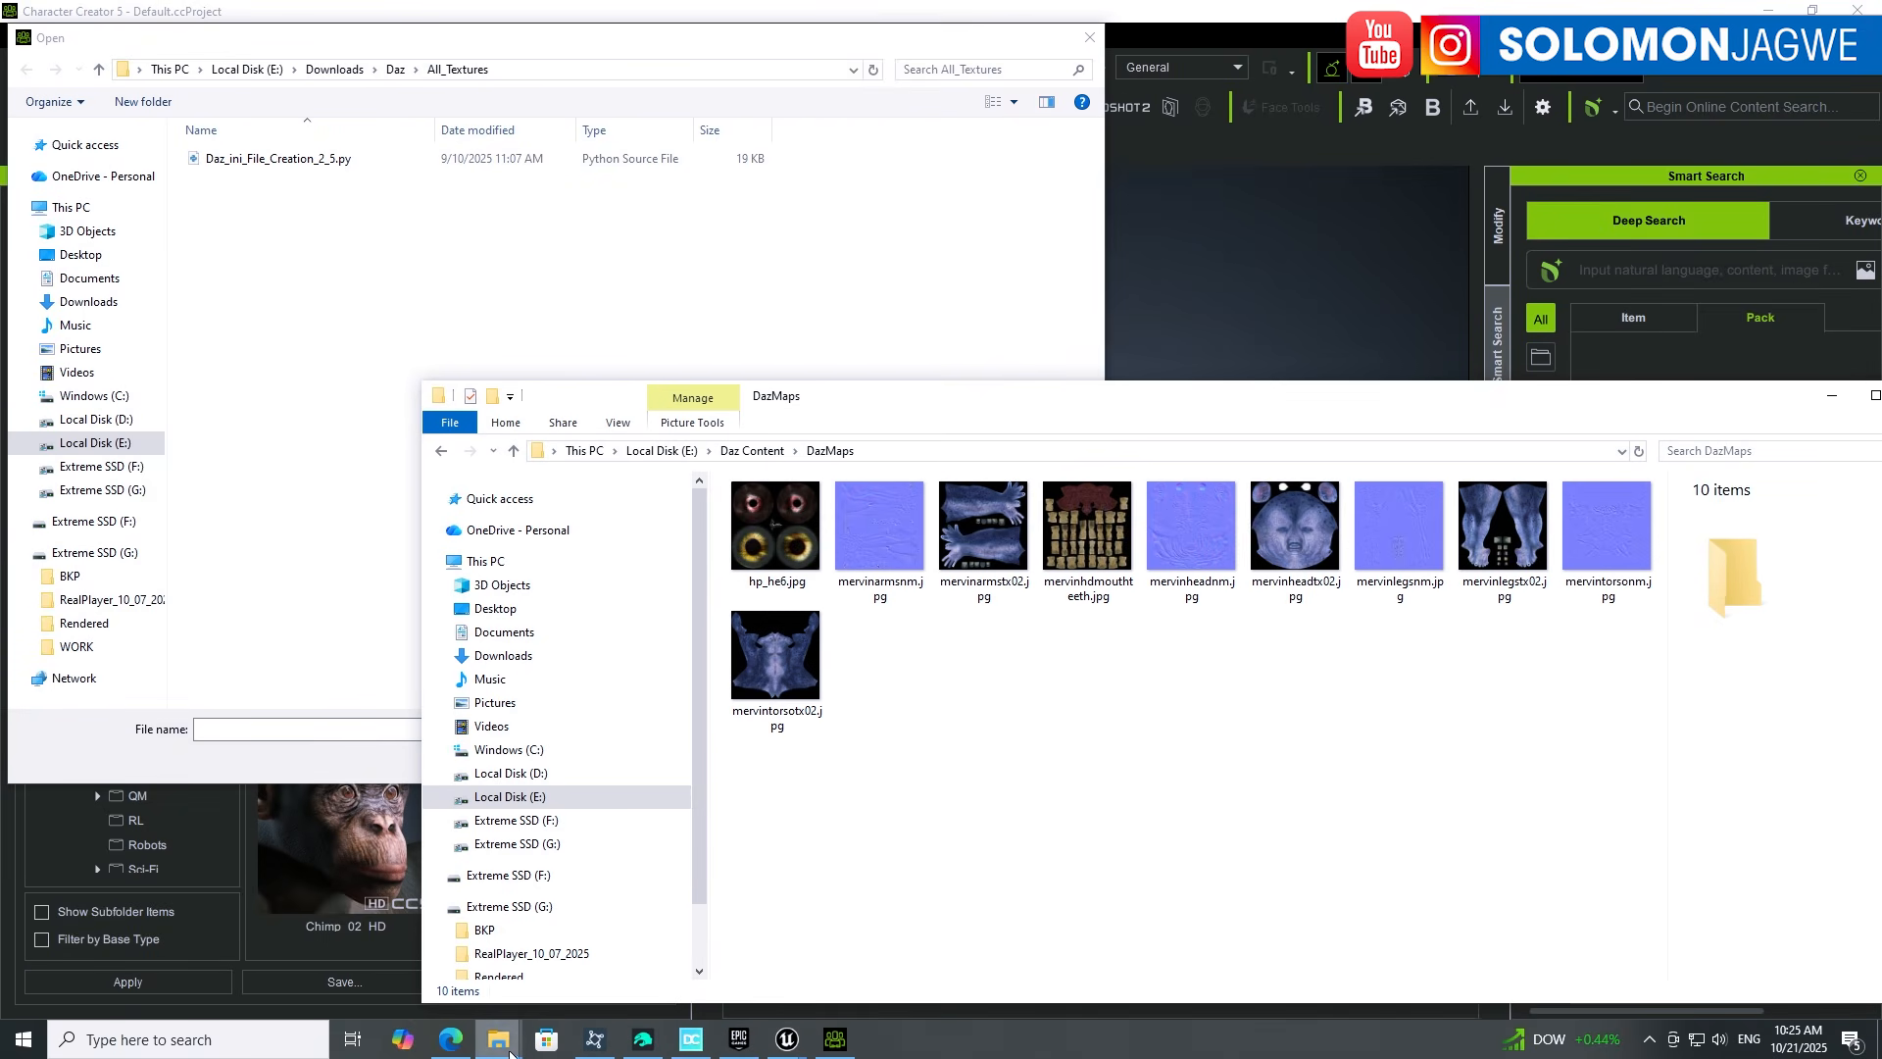
Step: Arrange the mervin hd and DazMaps Explorer windows side by side, mervin hd in front
mouse_move(498, 1039)
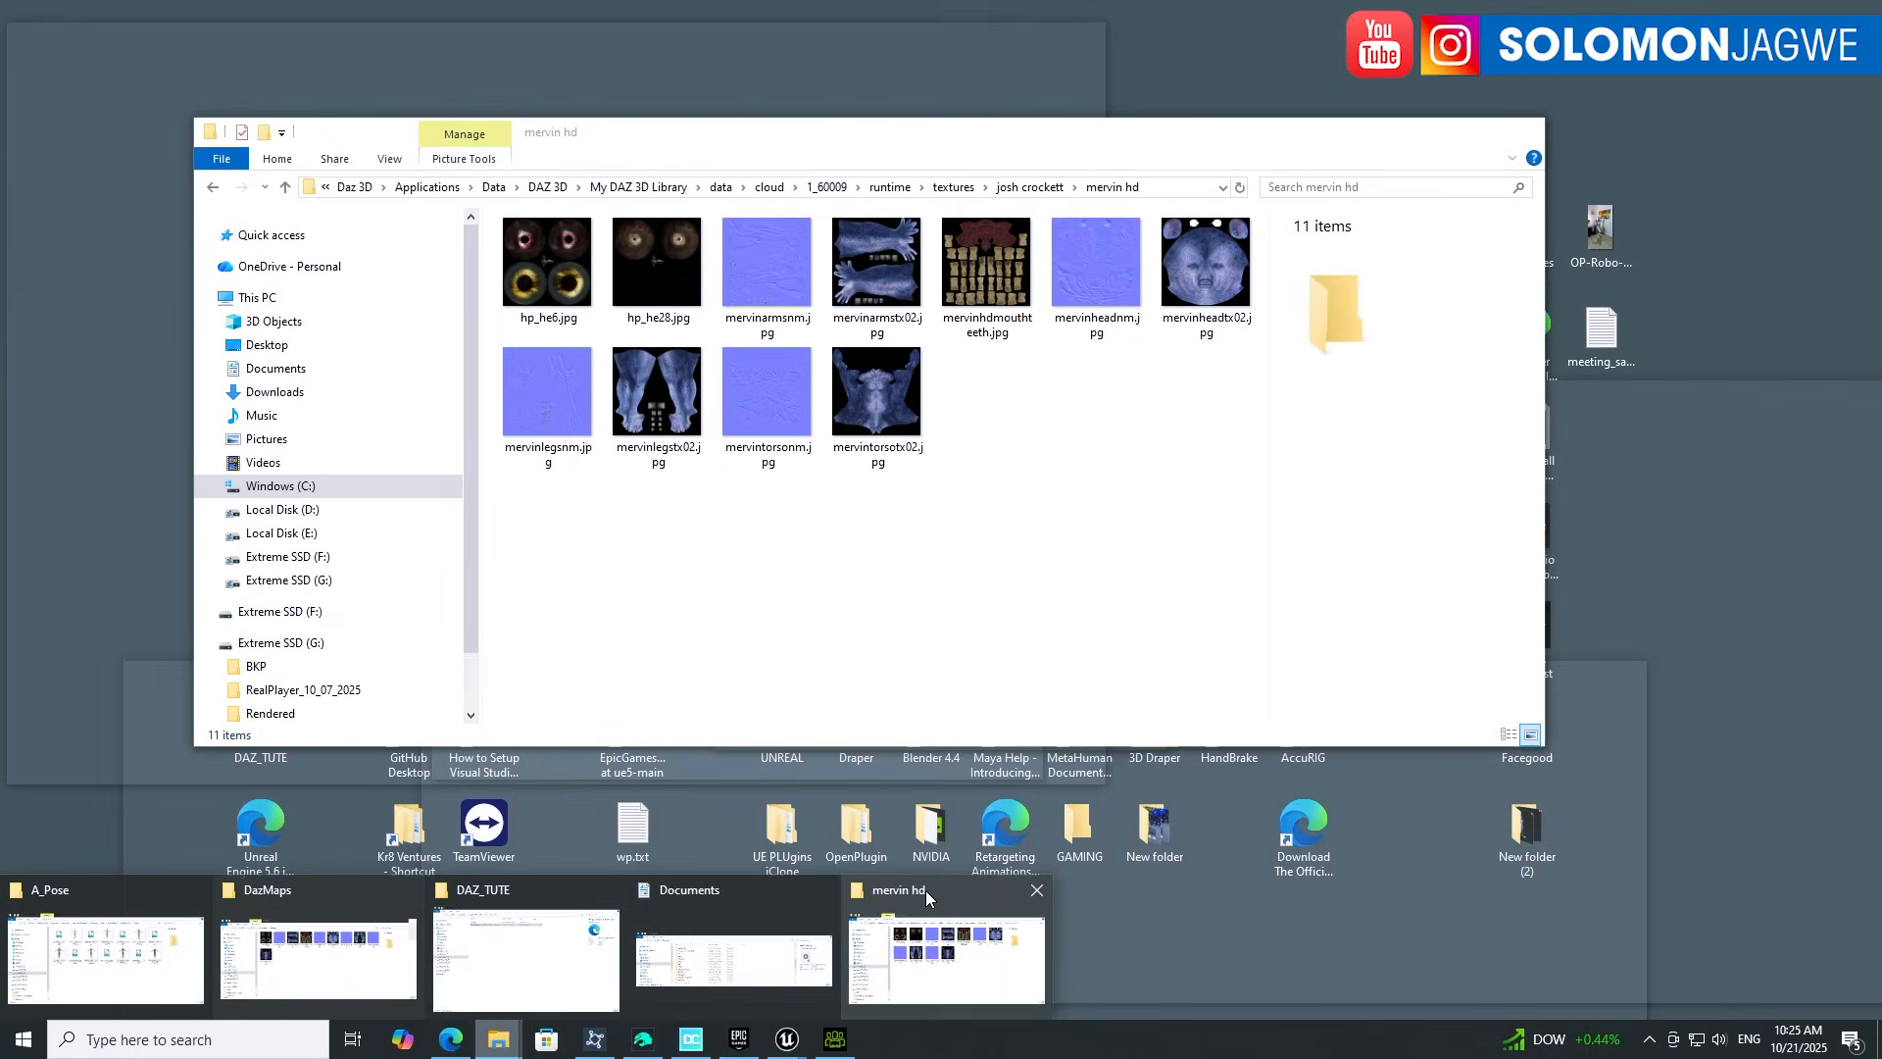
left_click(925, 890)
left_click(1182, 187)
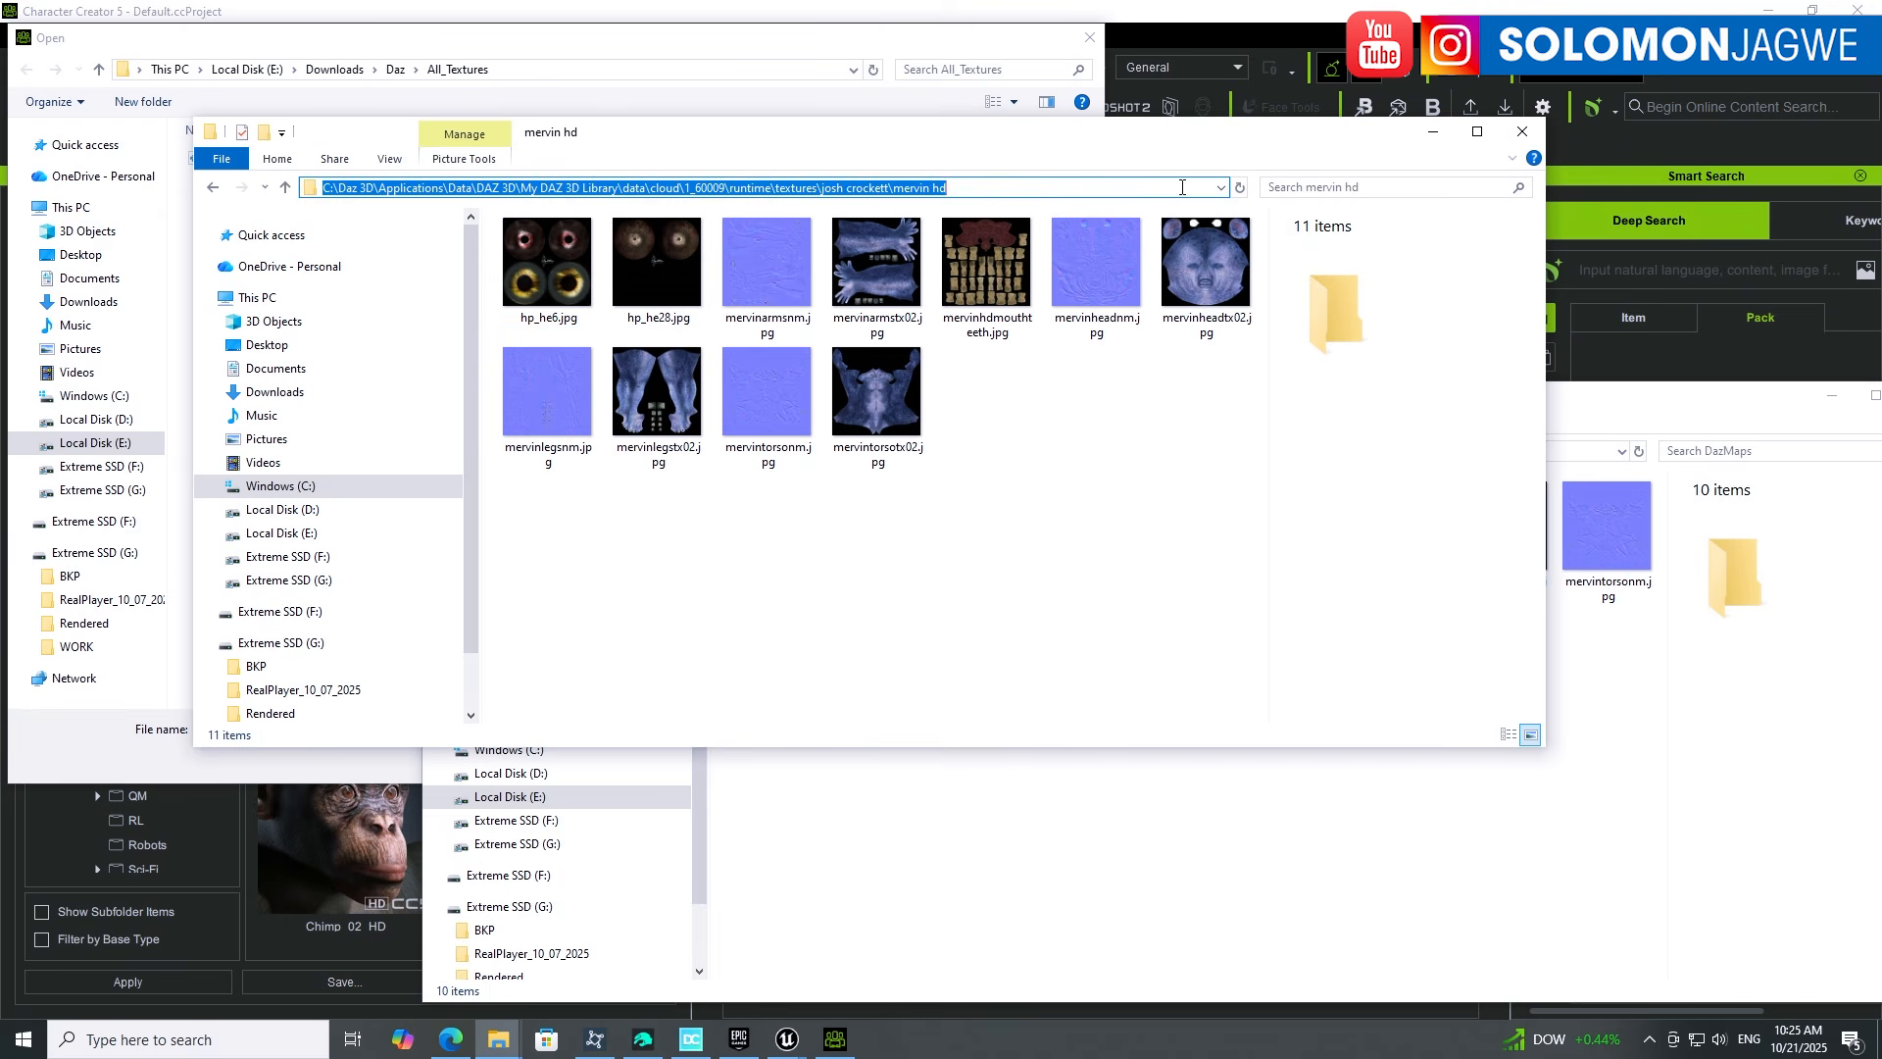
left_click_drag(1087, 145, 976, 475)
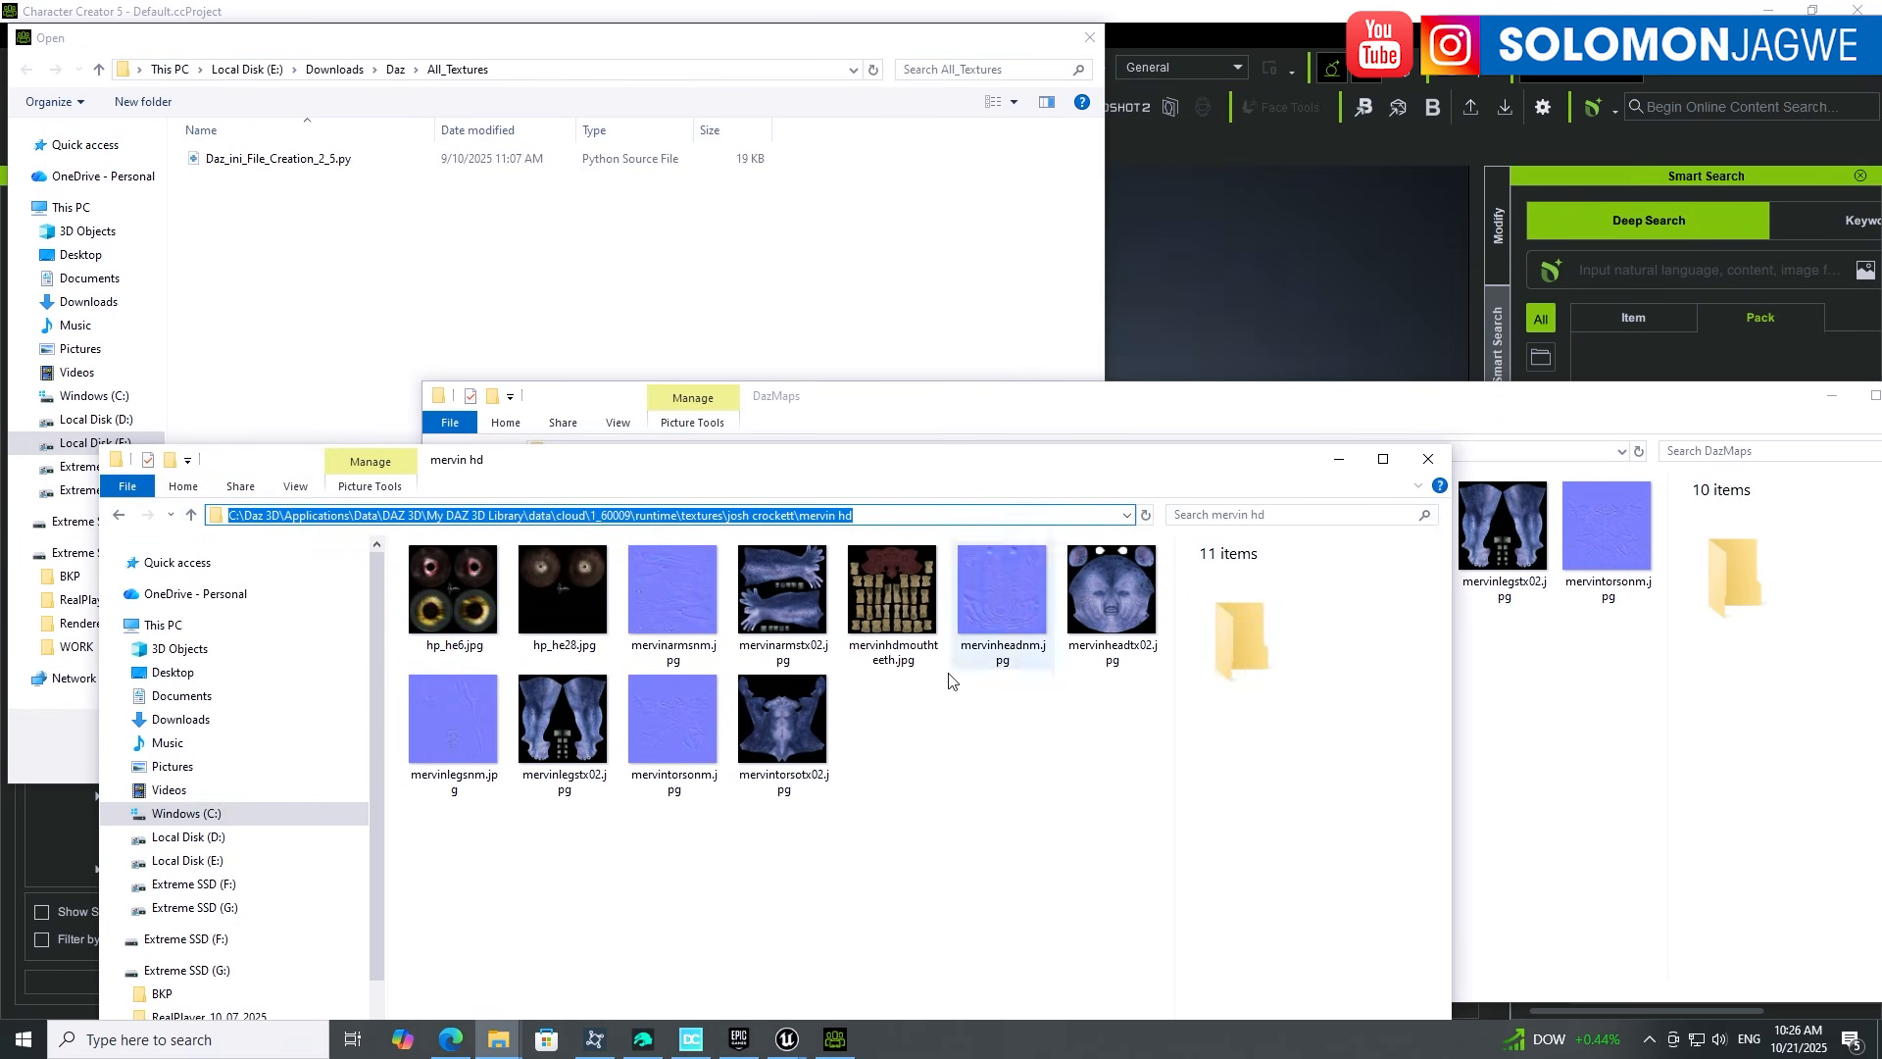
left_click(1344, 419)
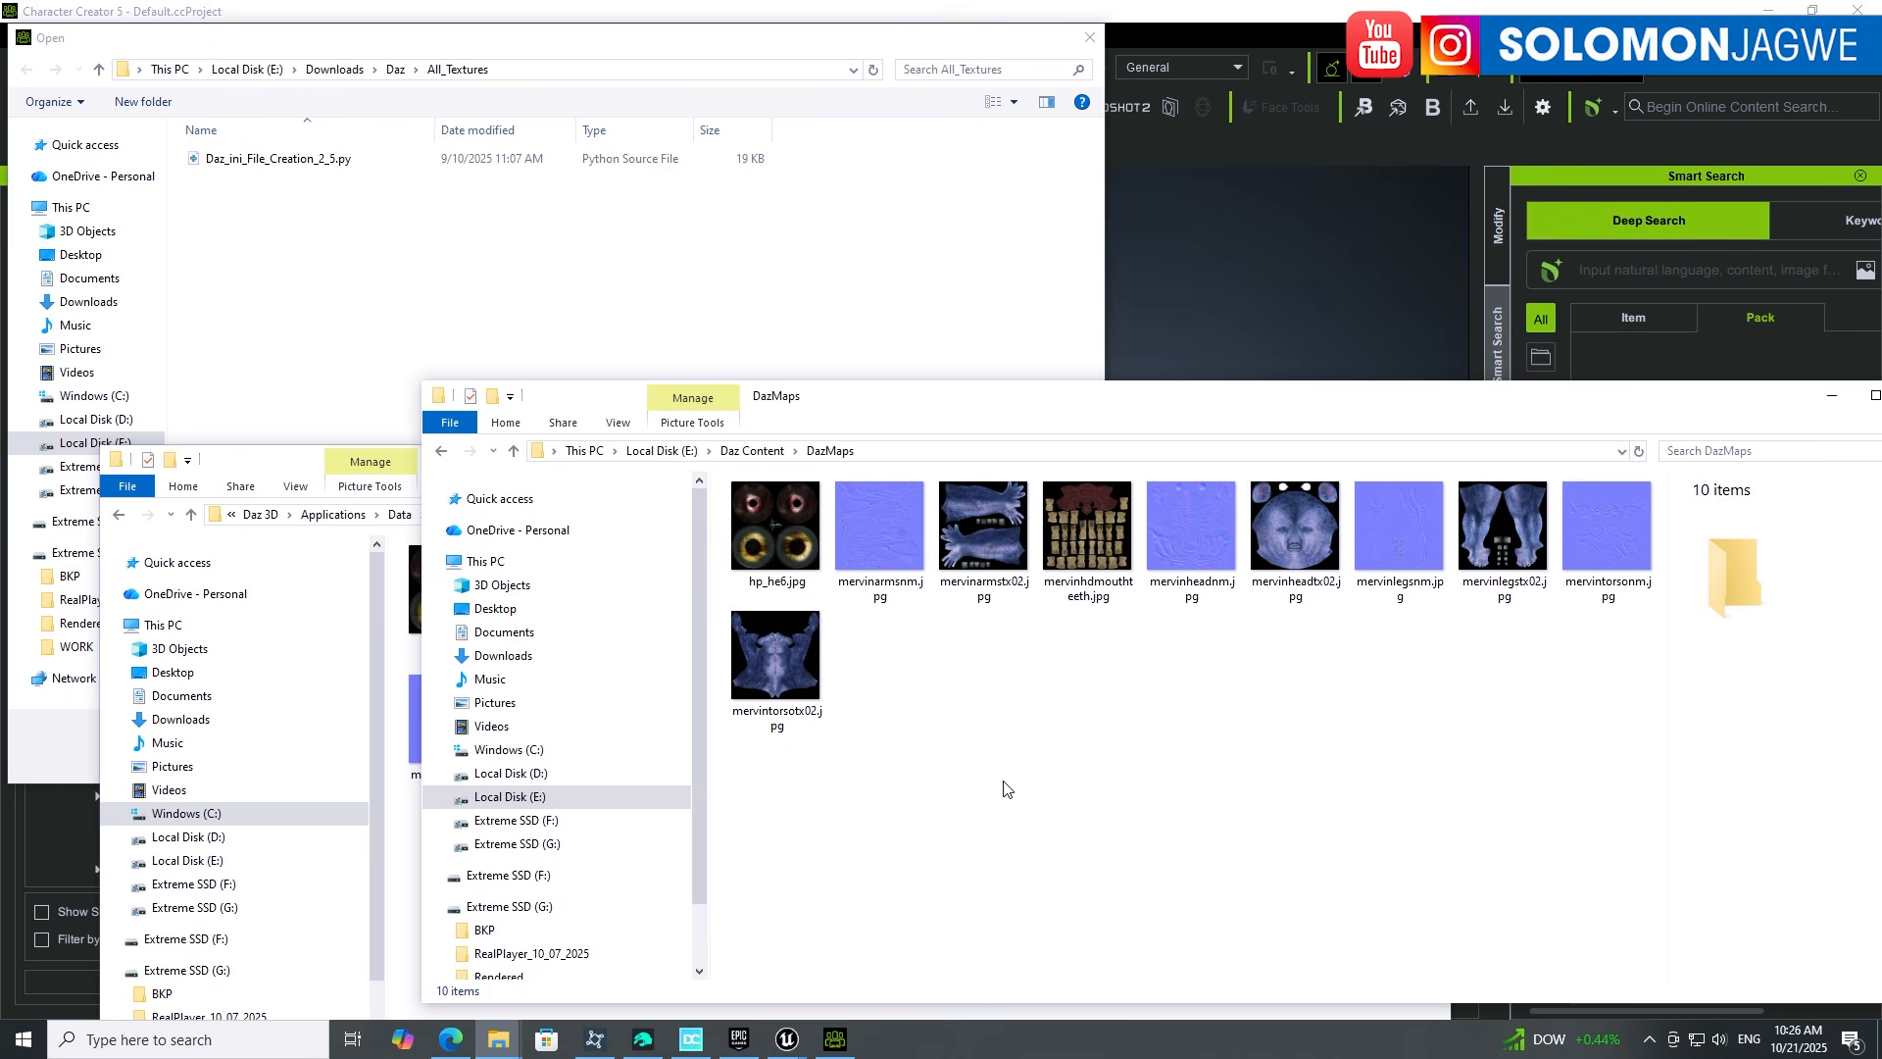
left_click(279, 453)
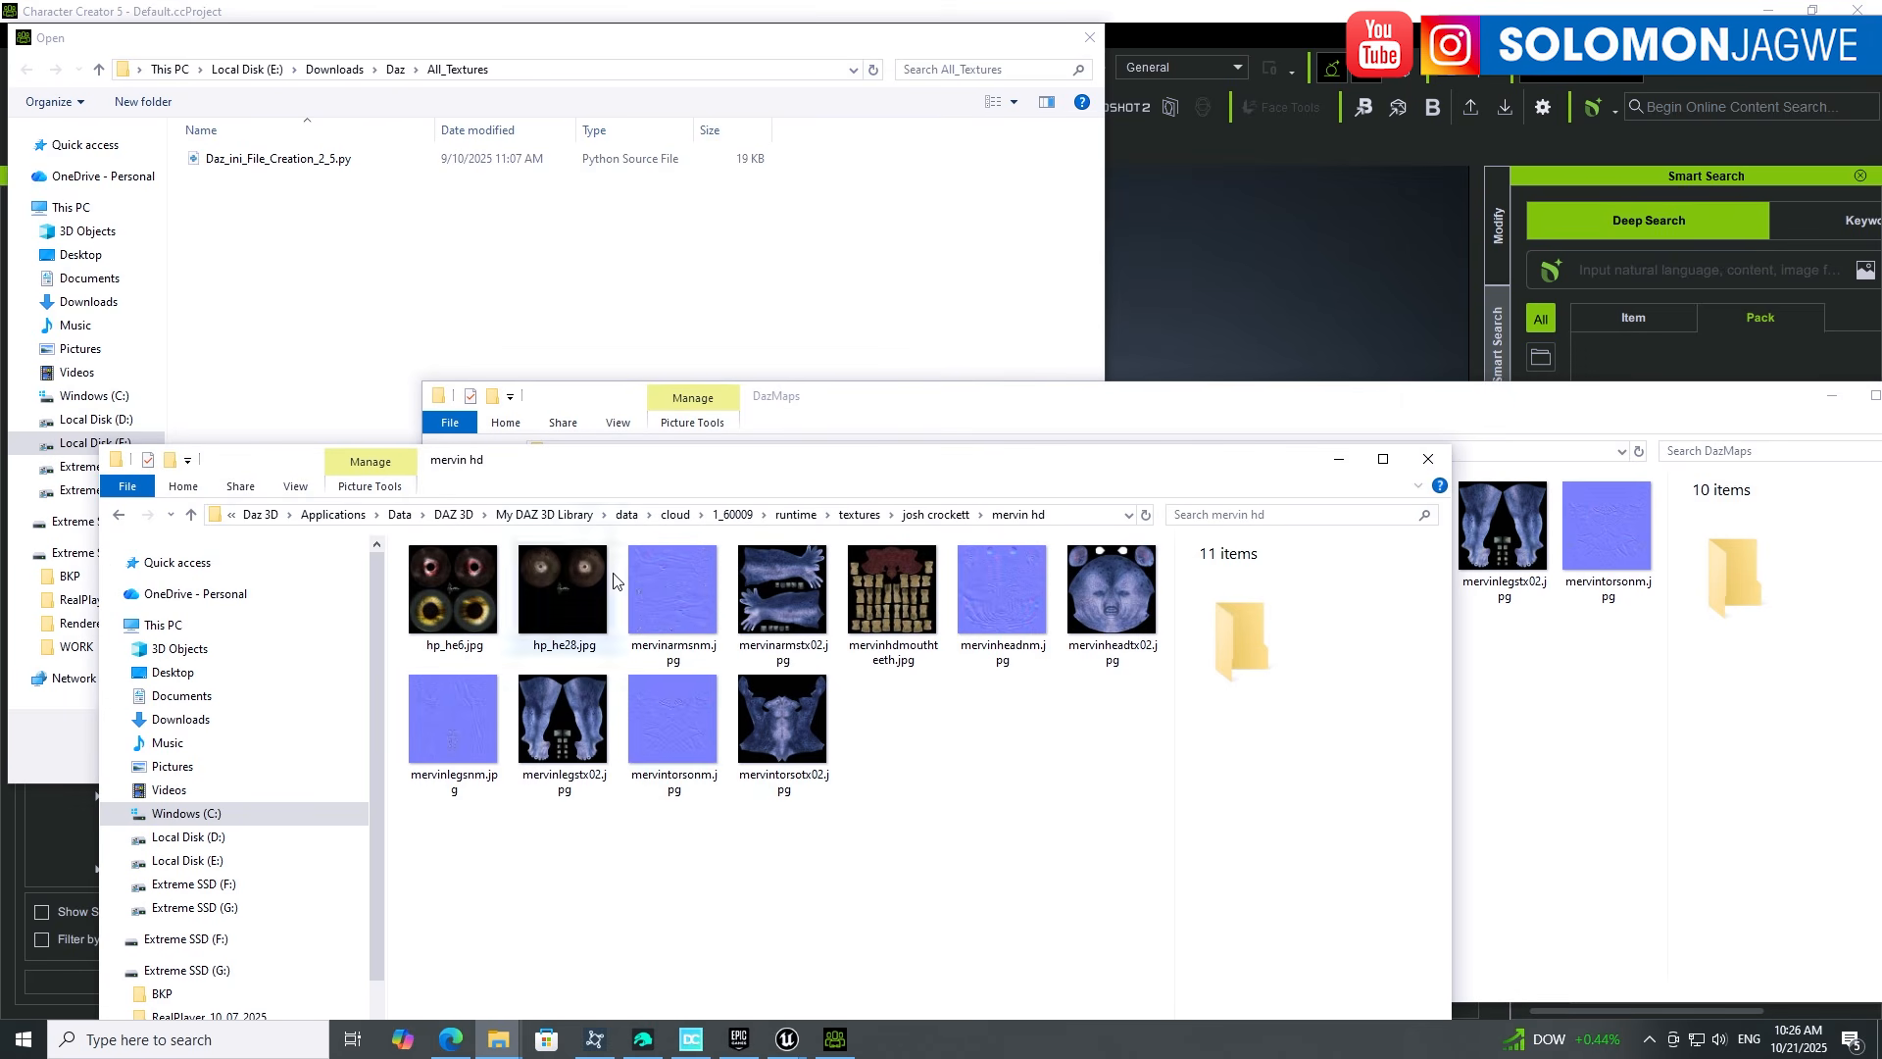
left_click_drag(879, 475, 850, 256)
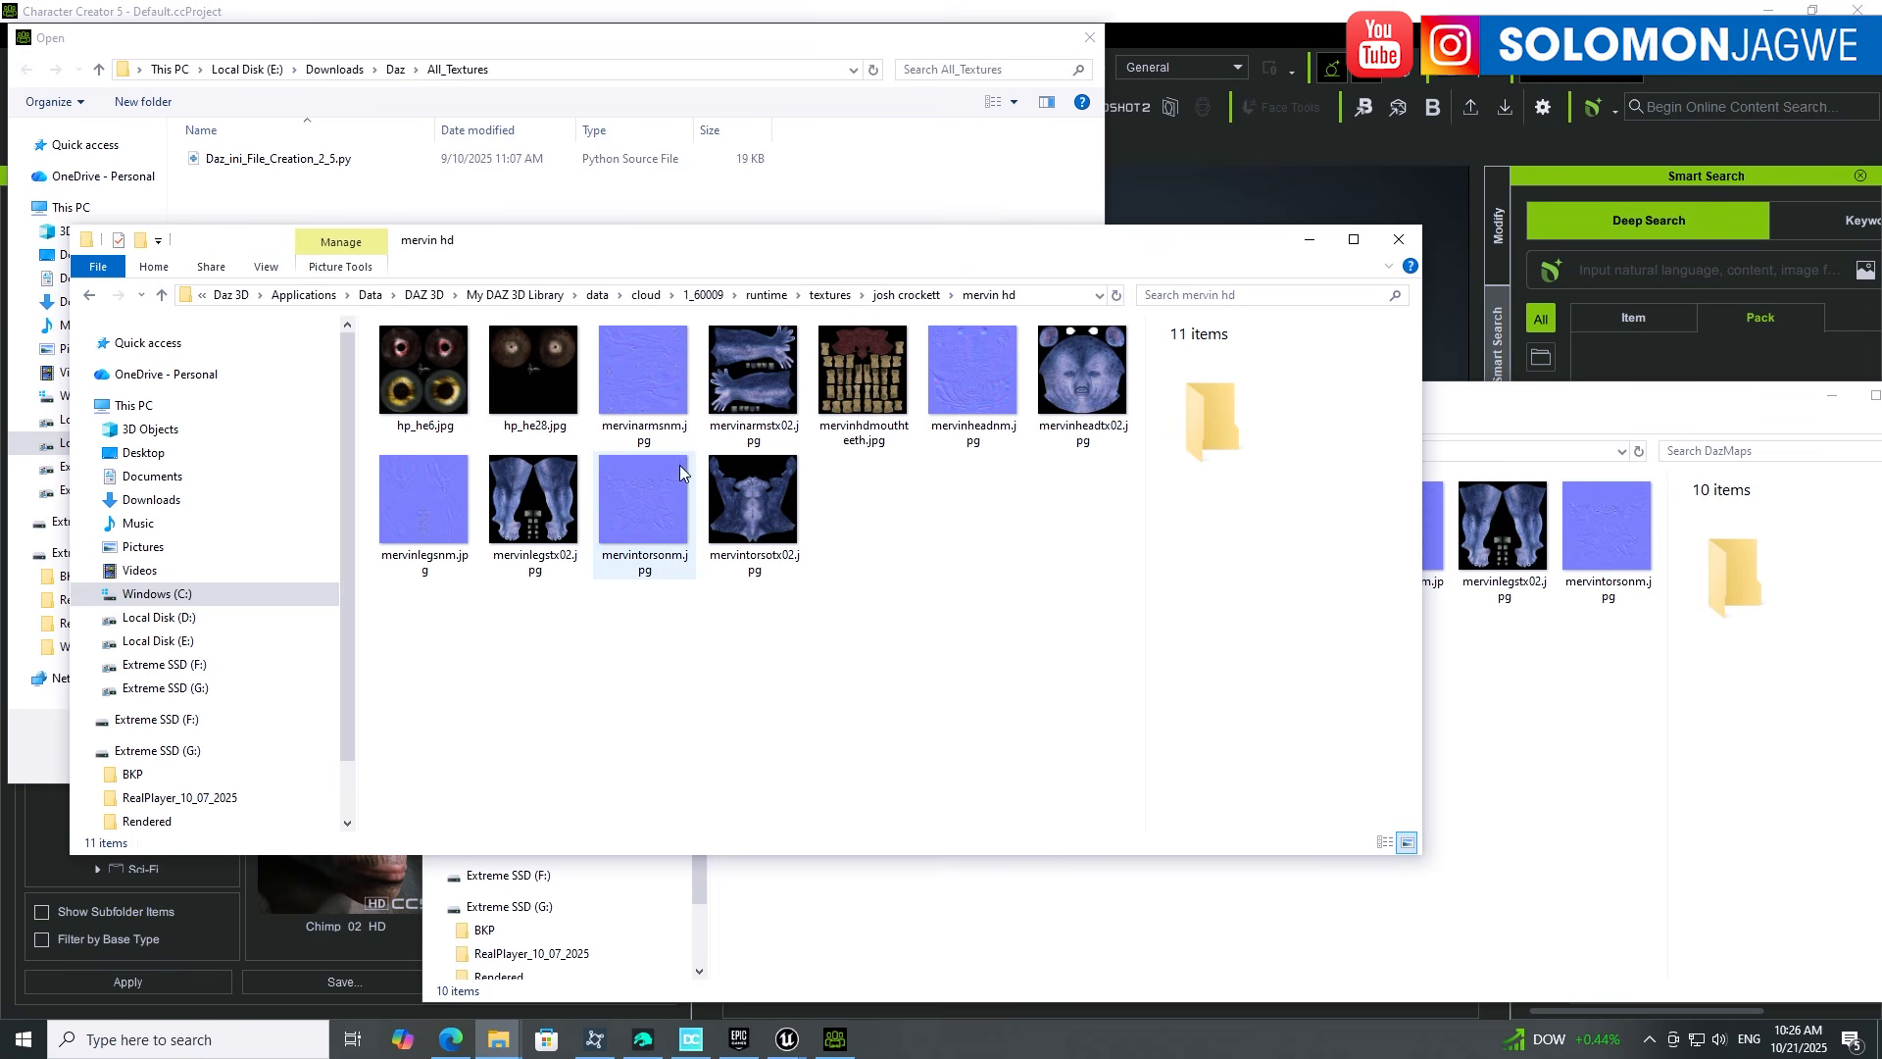
left_click(1484, 402)
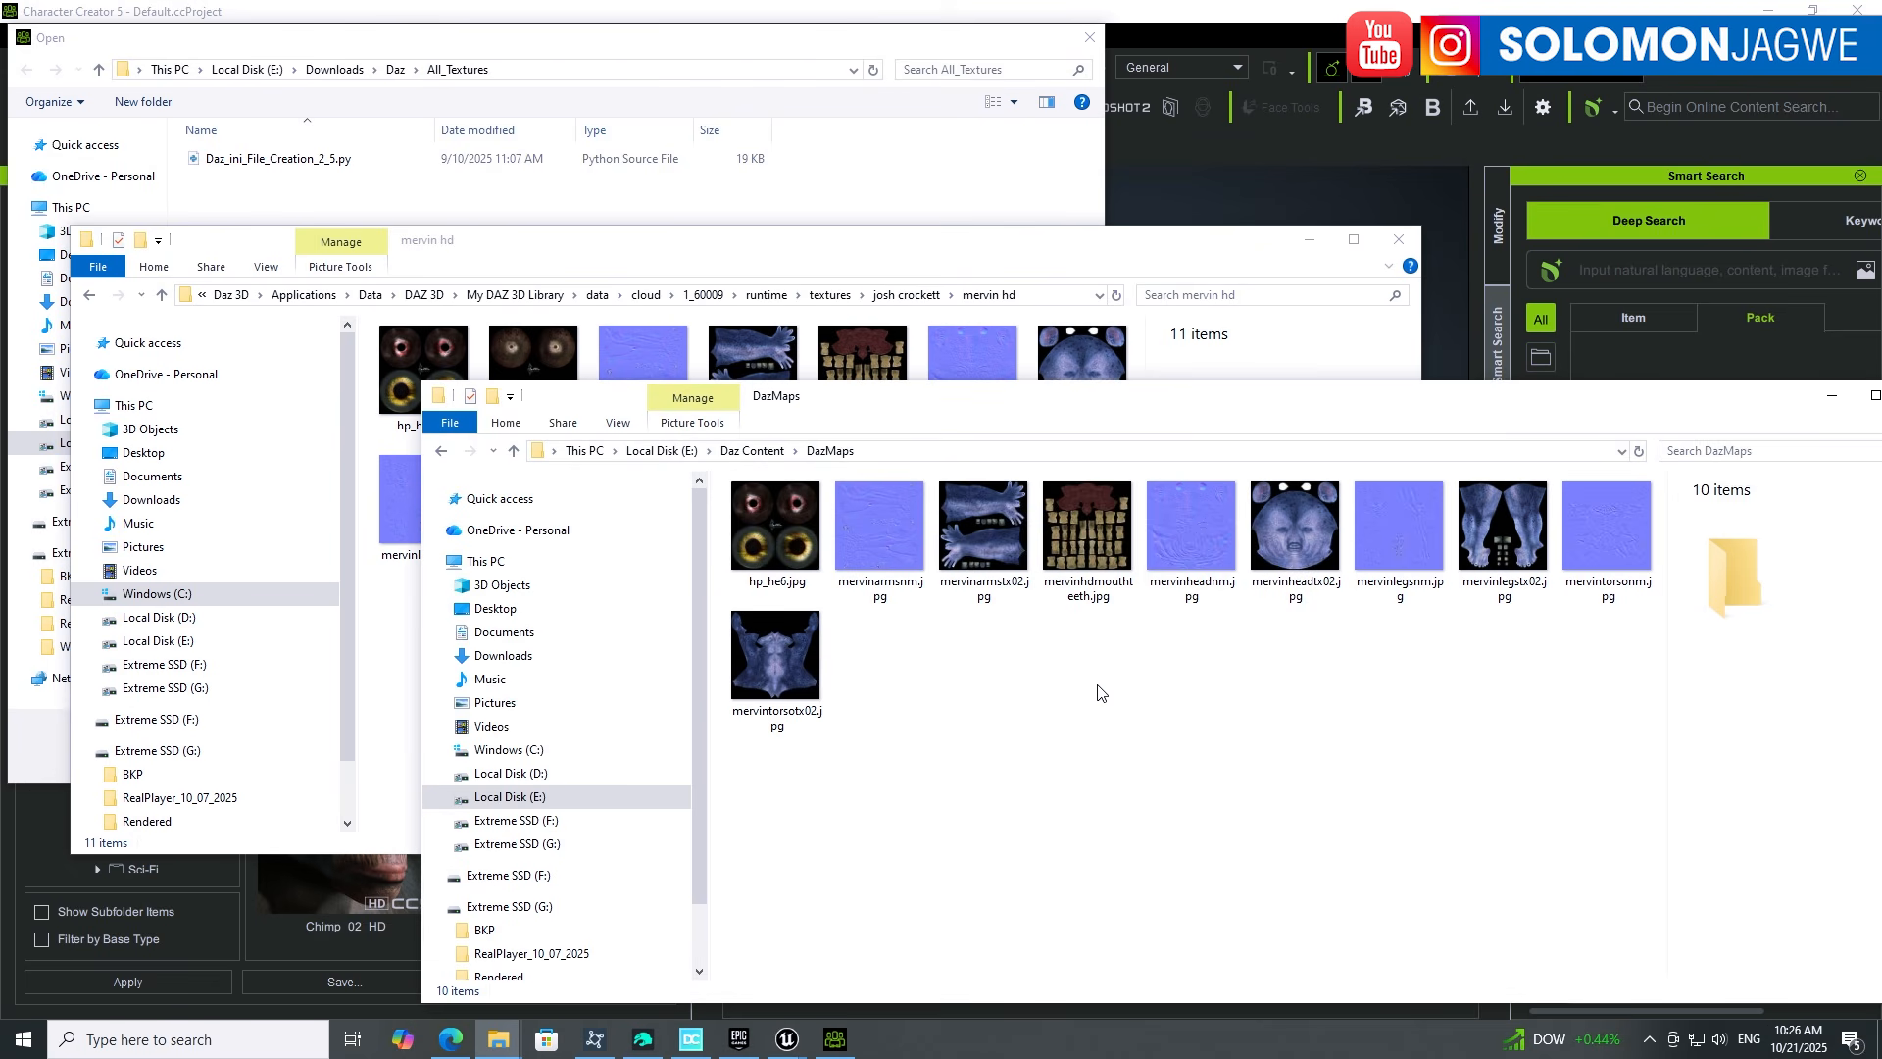
left_click(837, 251)
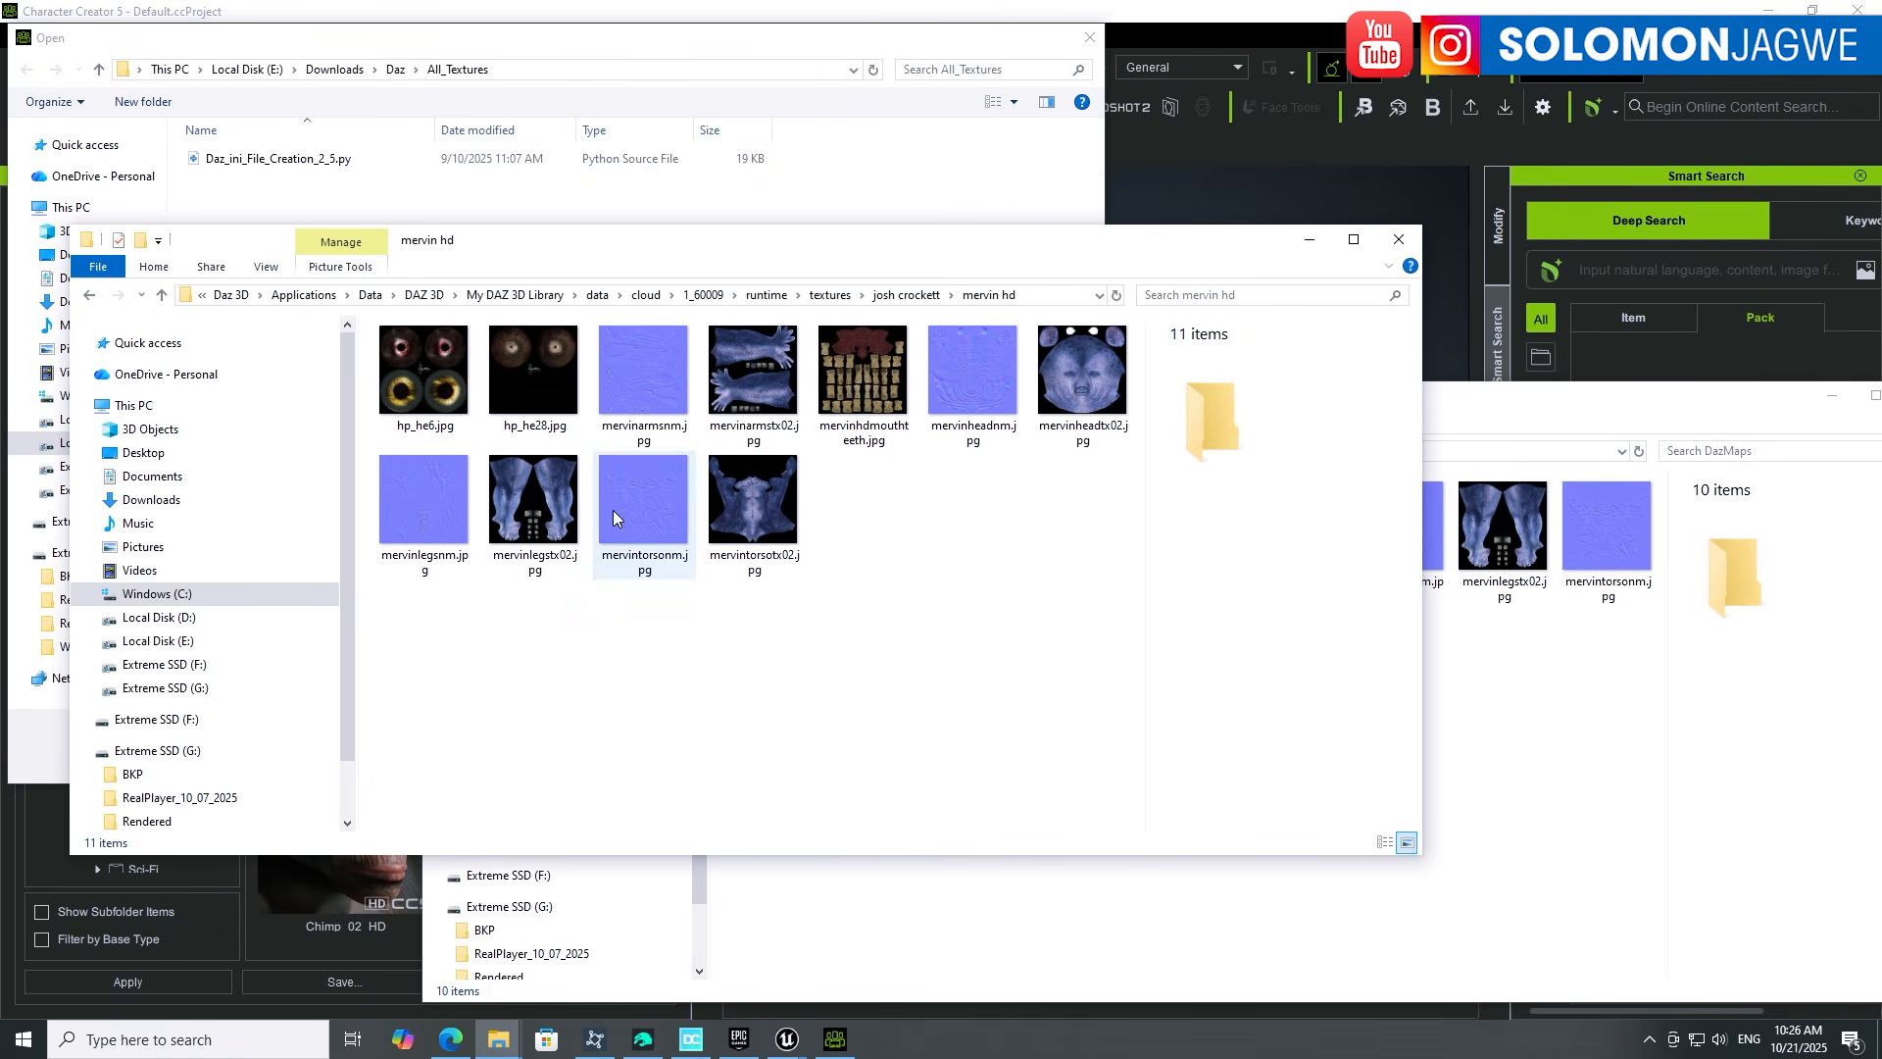
Step: Copy all 11 mervin hd textures into DazMaps, replacing the existing files
left_click_drag(1102, 738, 370, 337)
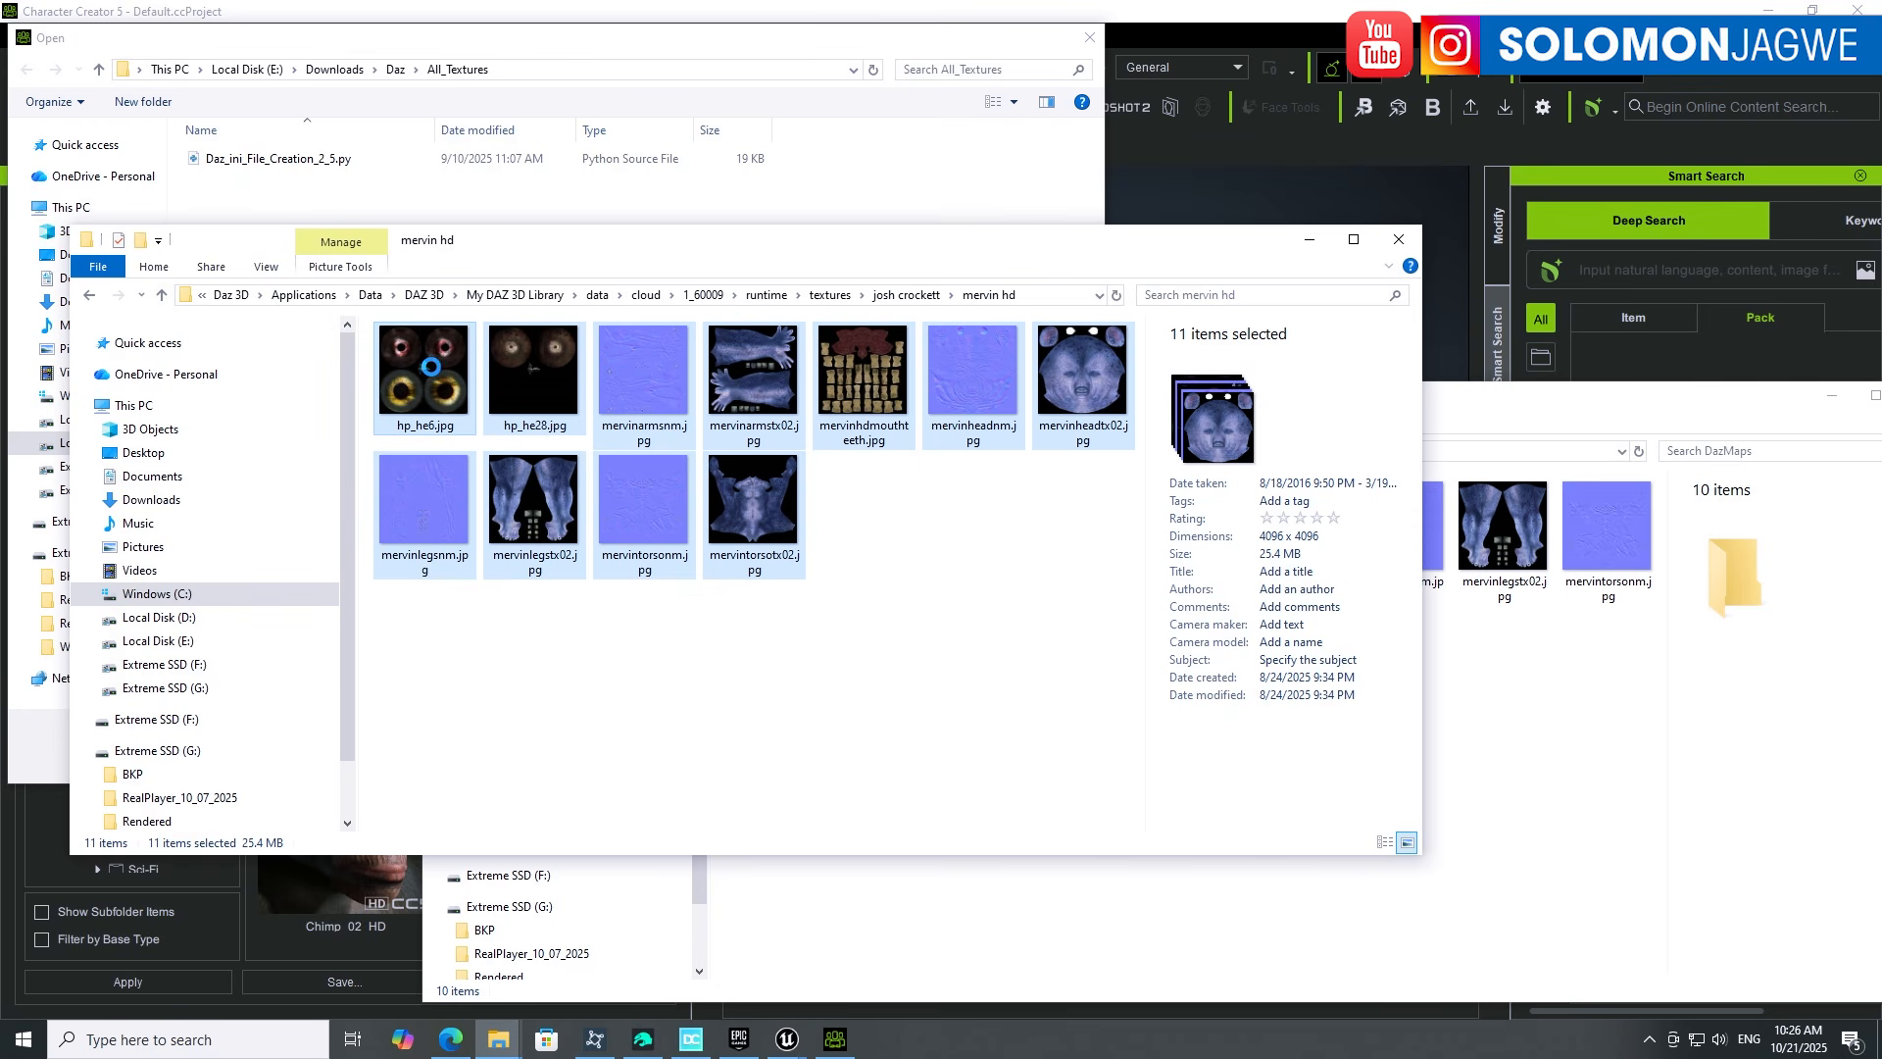
right_click(419, 355)
left_click(152, 785)
left_click(1480, 763)
right_click(1167, 754)
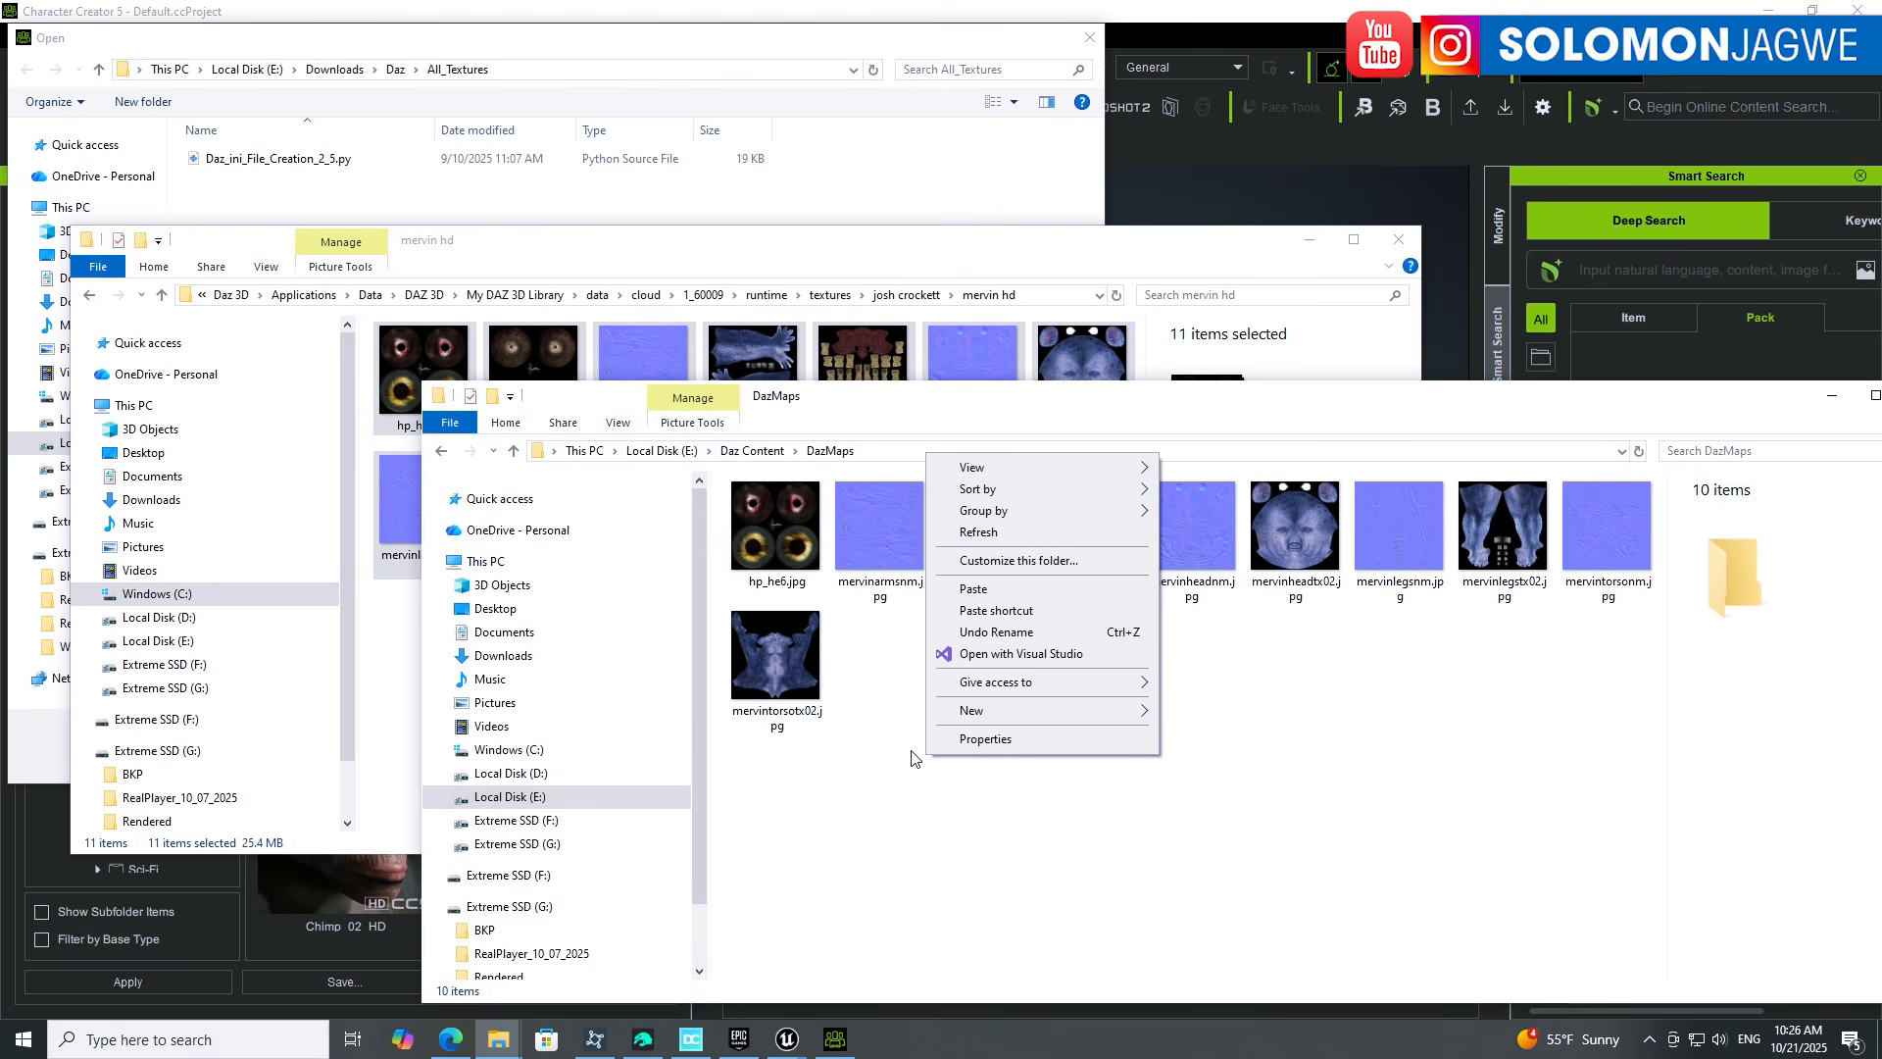
left_click(980, 592)
left_click(892, 357)
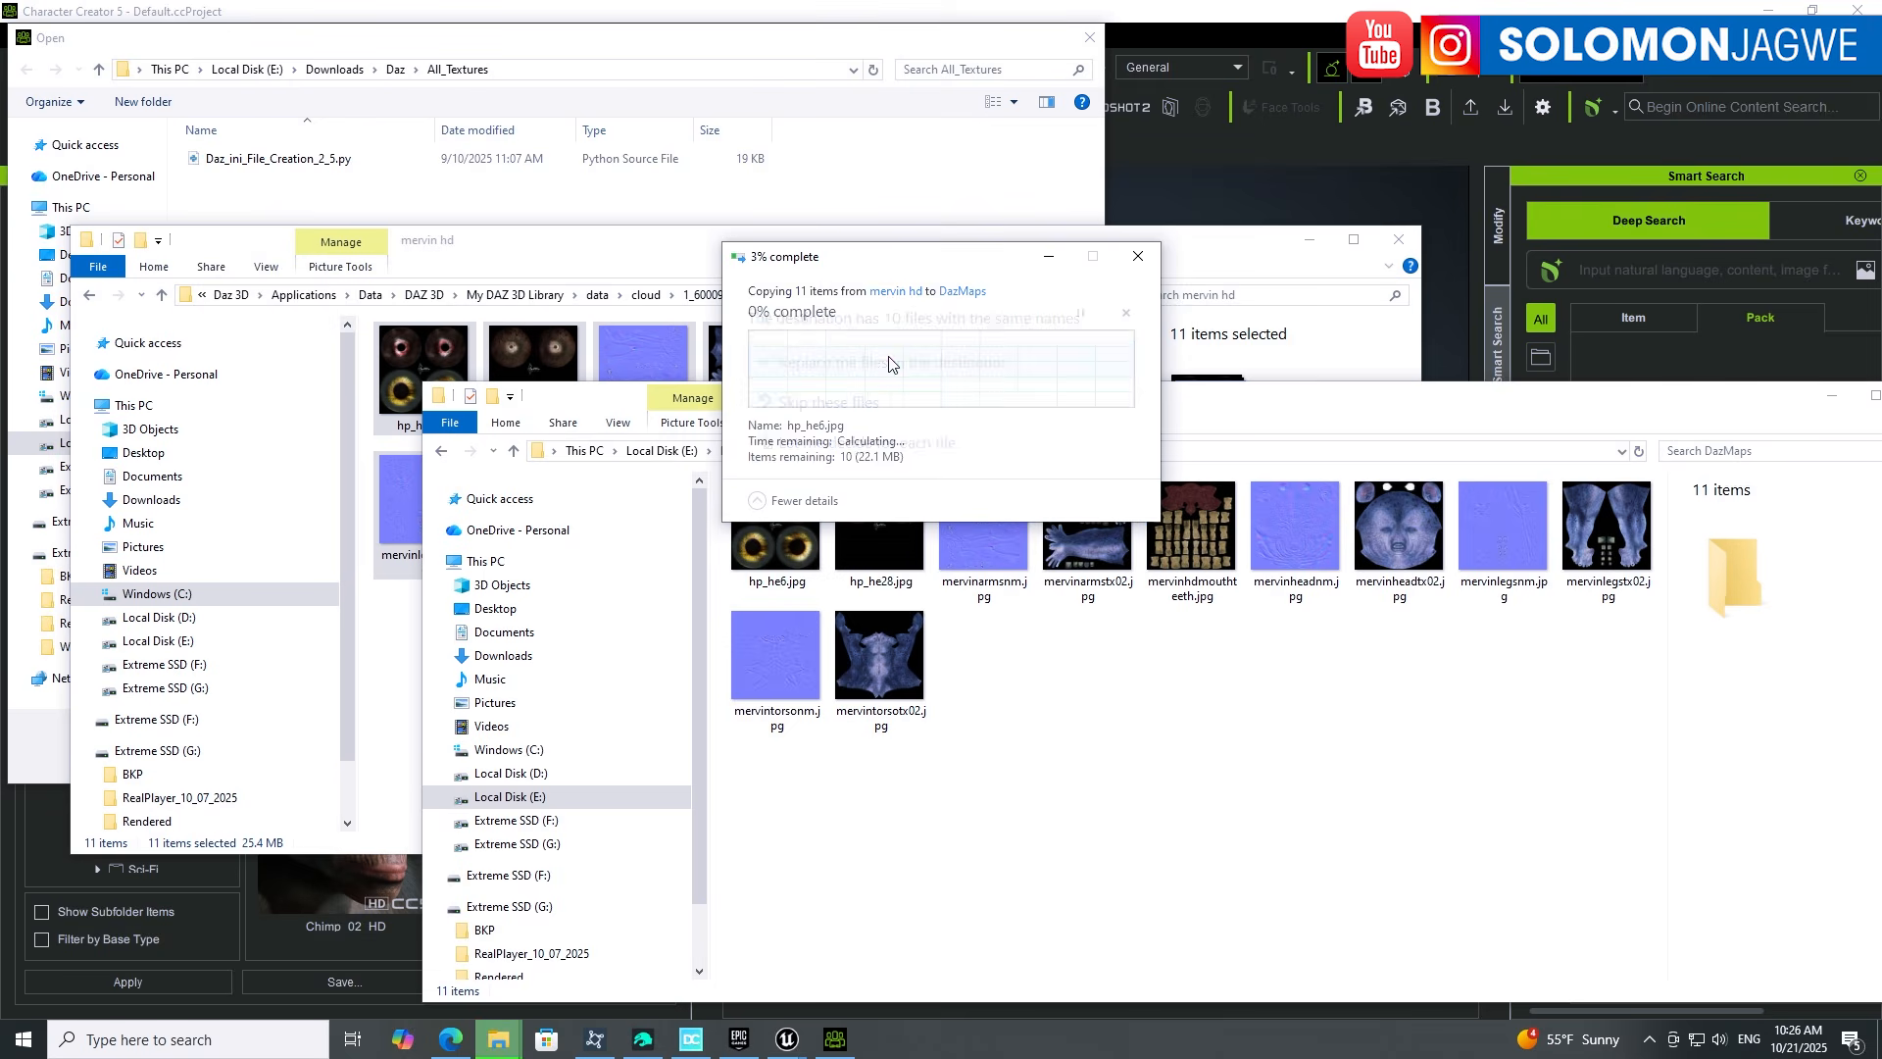
Step: Deselect the pasted files and return to Daz Studio
left_click(1124, 728)
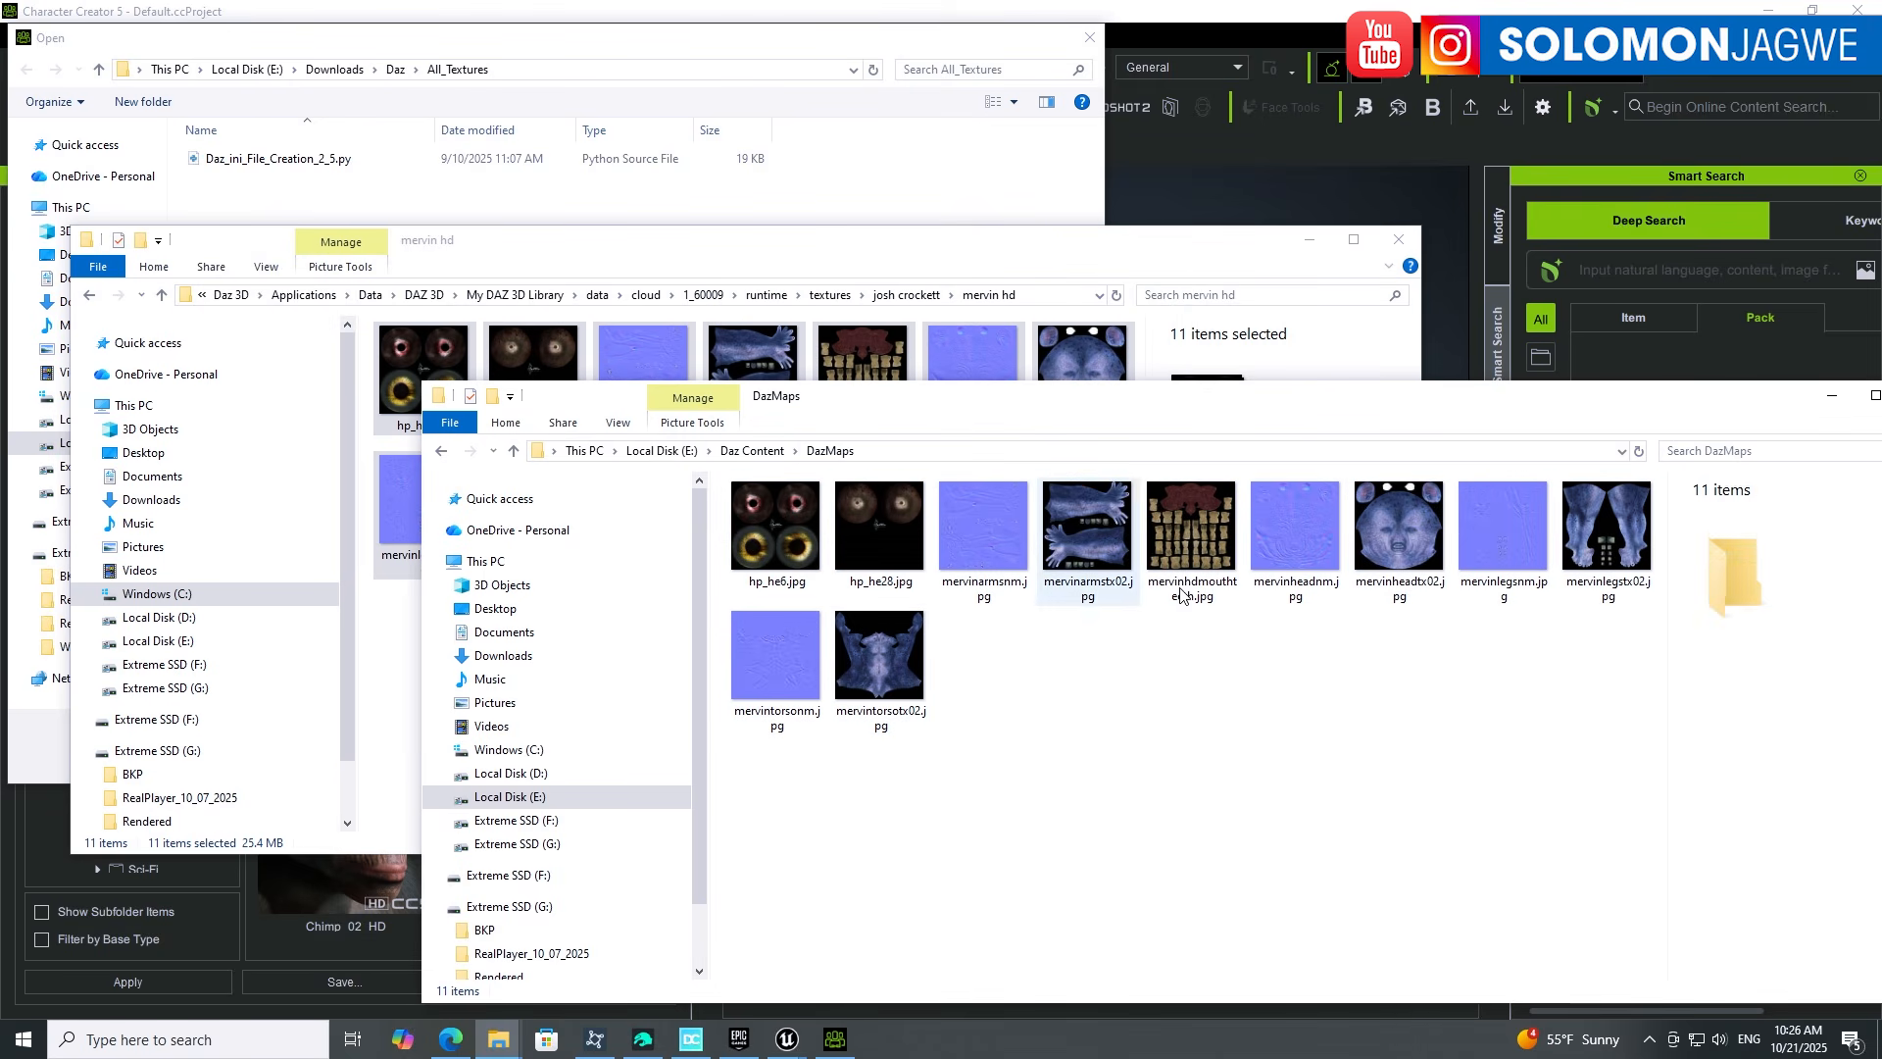
left_click(694, 255)
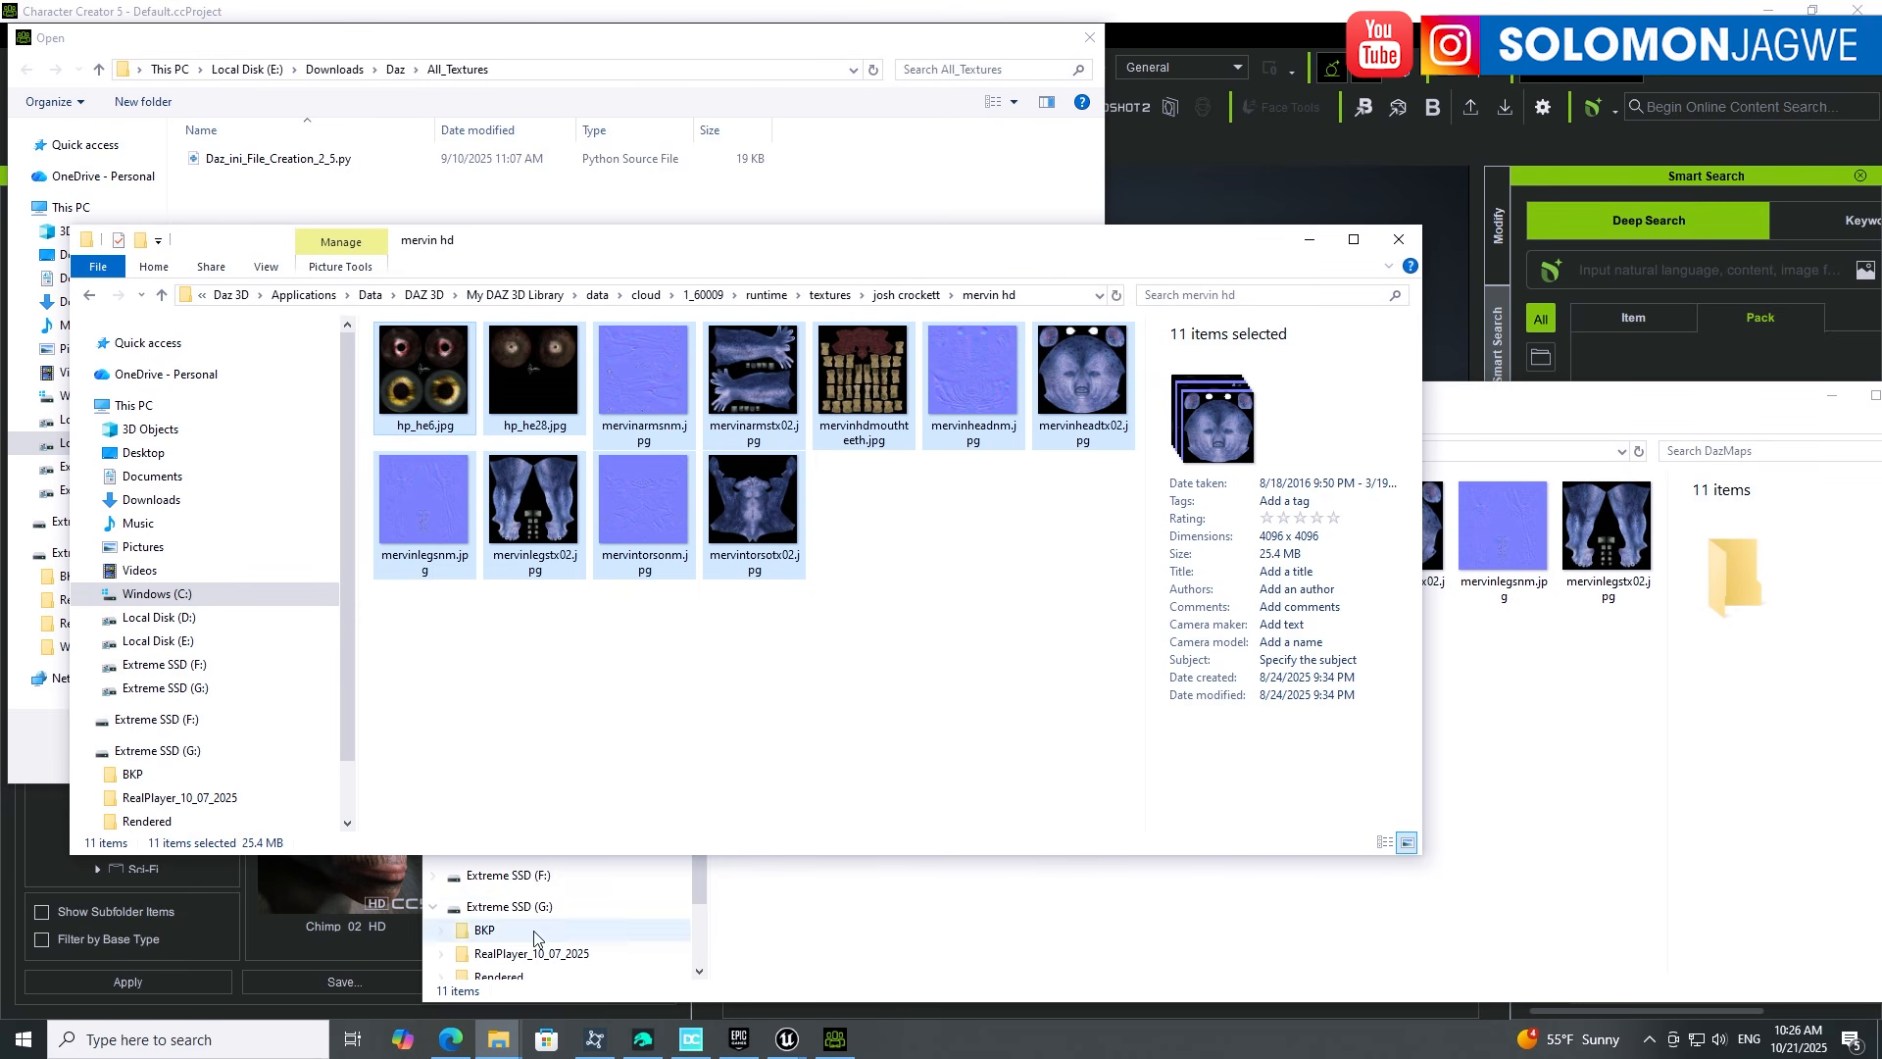
left_click(643, 1039)
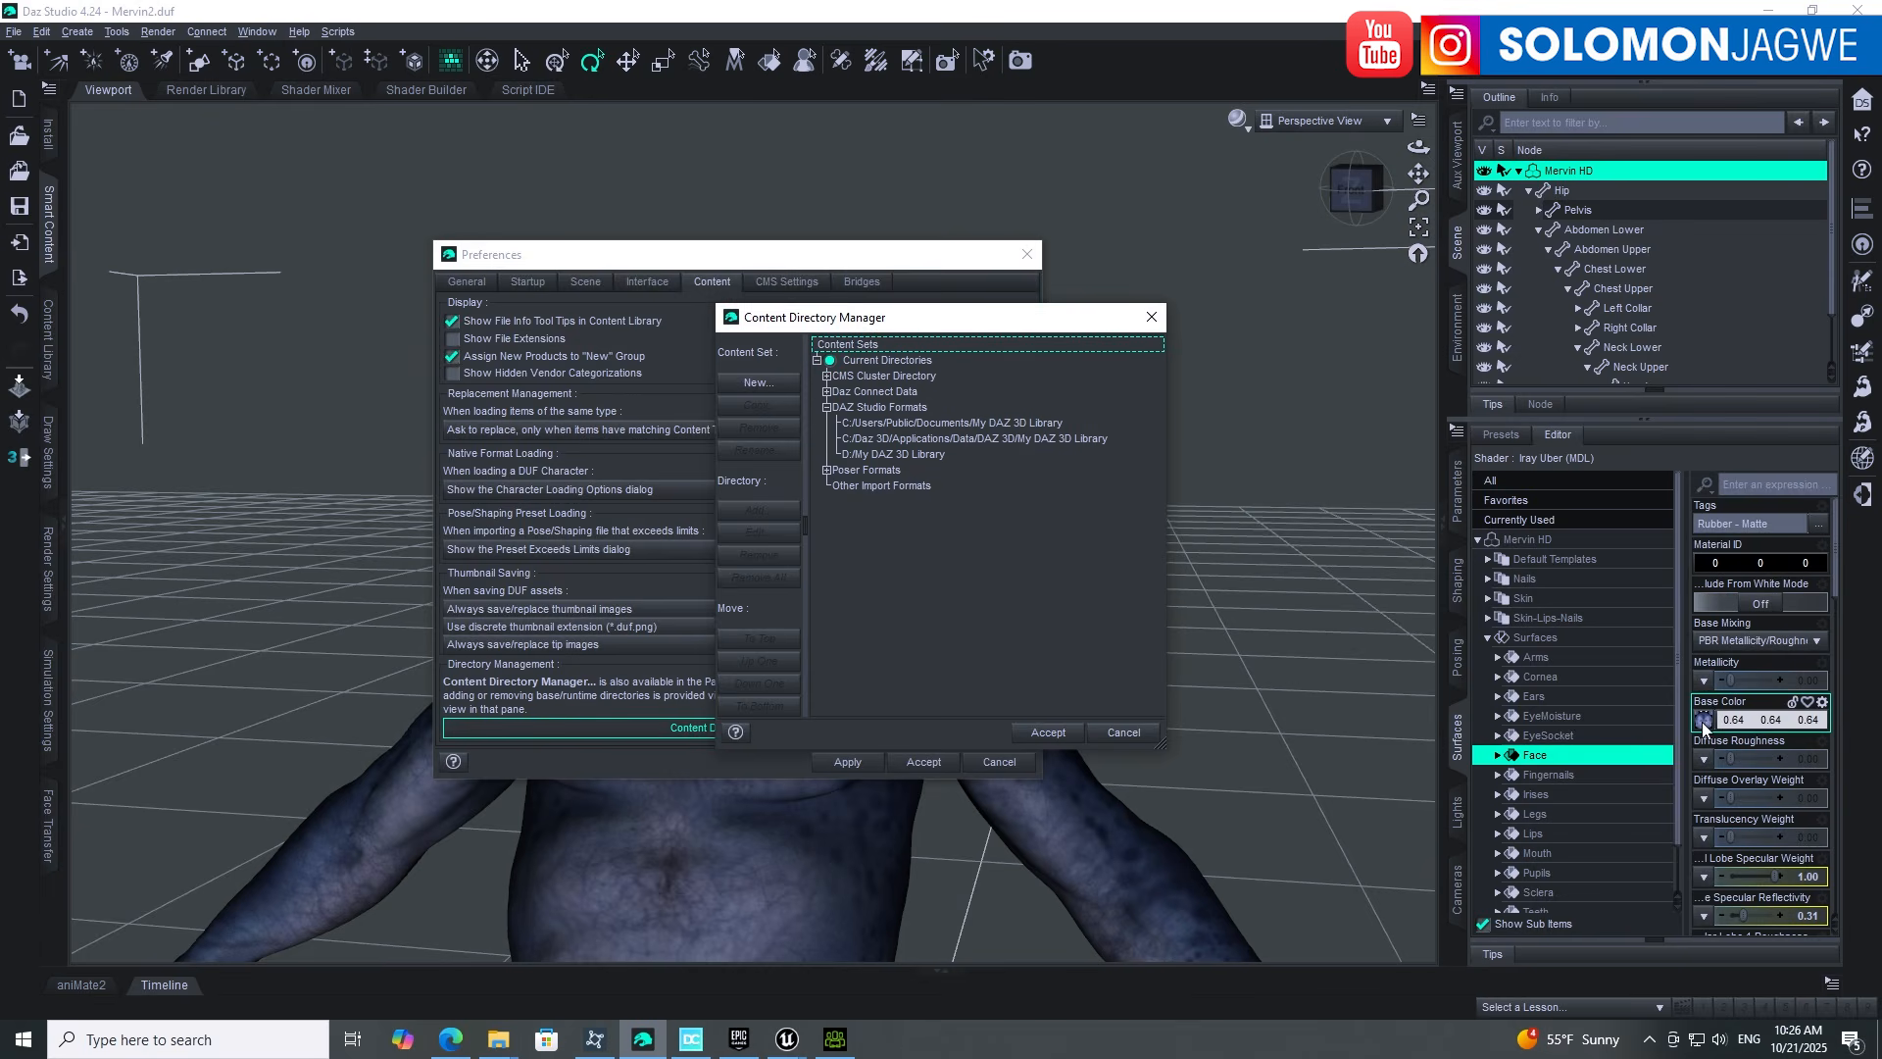
Step: Close the preferences, cancel the Face Base Color Browse dialog, and bring DazMaps forward
left_click(1152, 318)
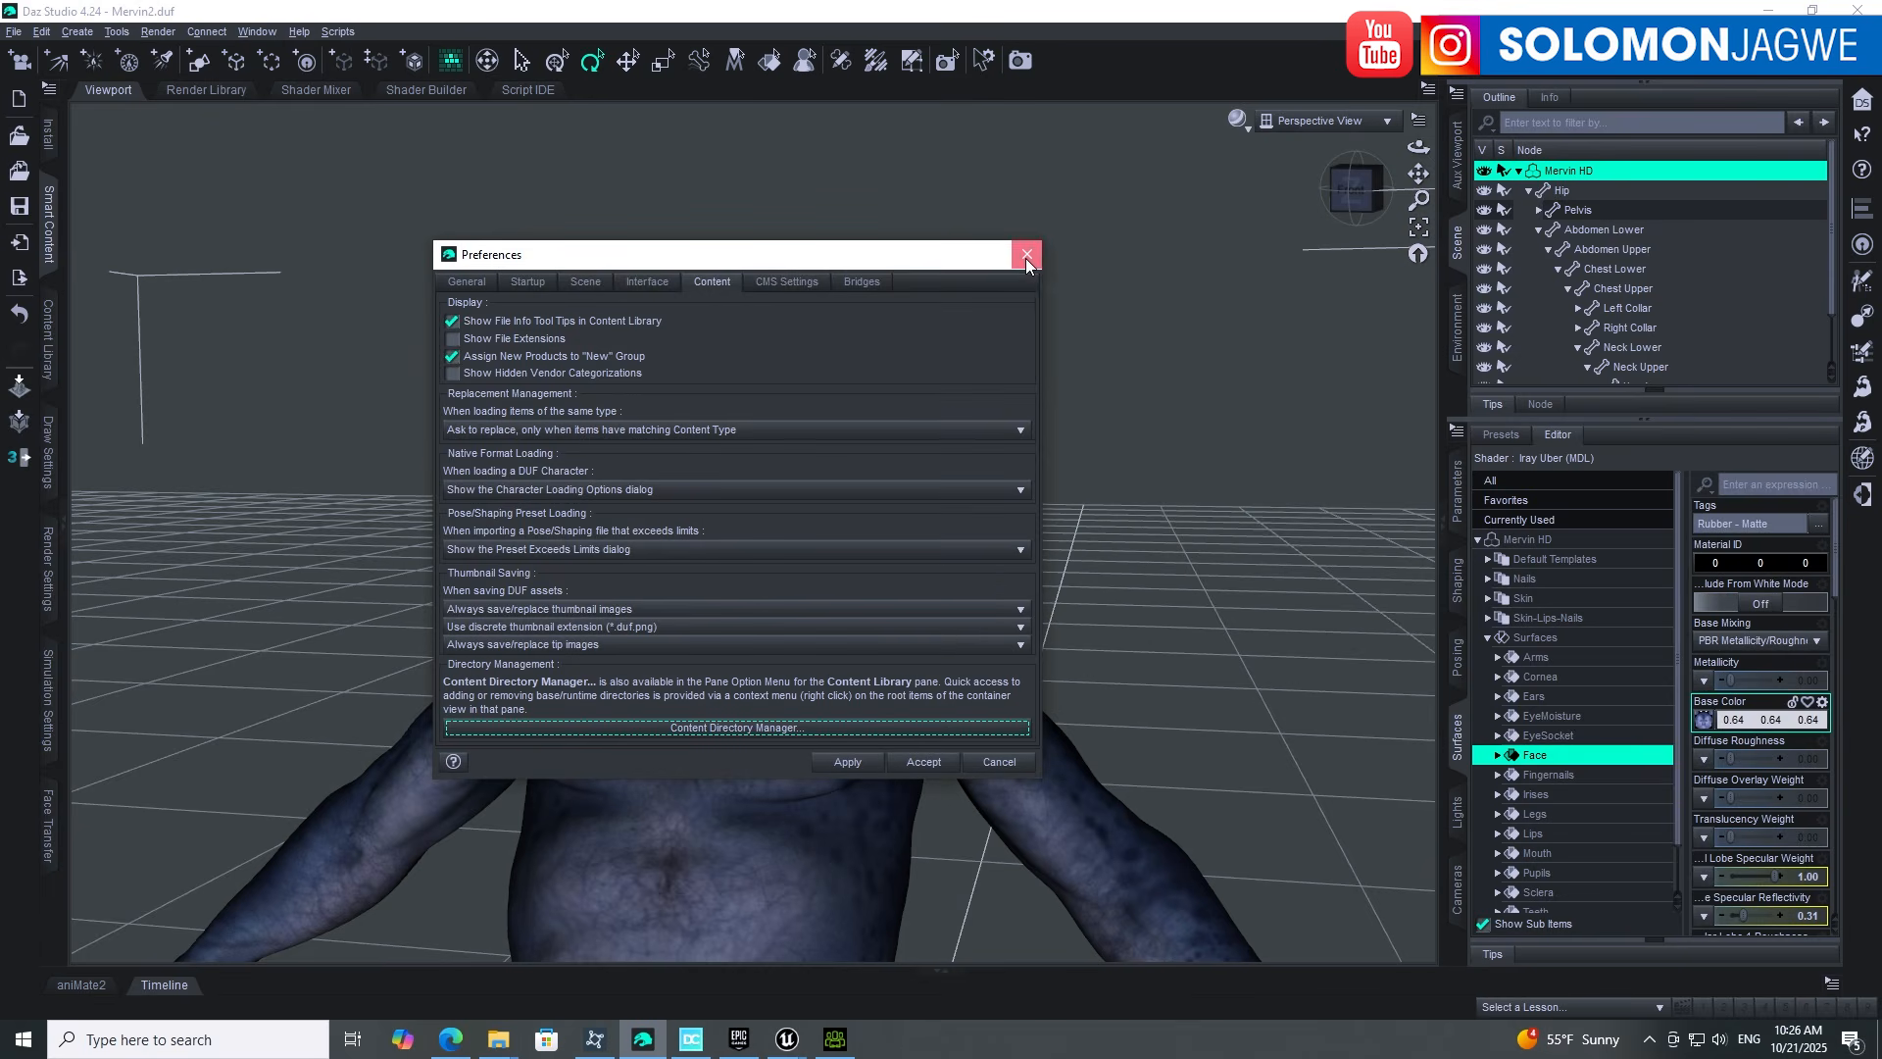
left_click(1026, 257)
mouse_move(1704, 725)
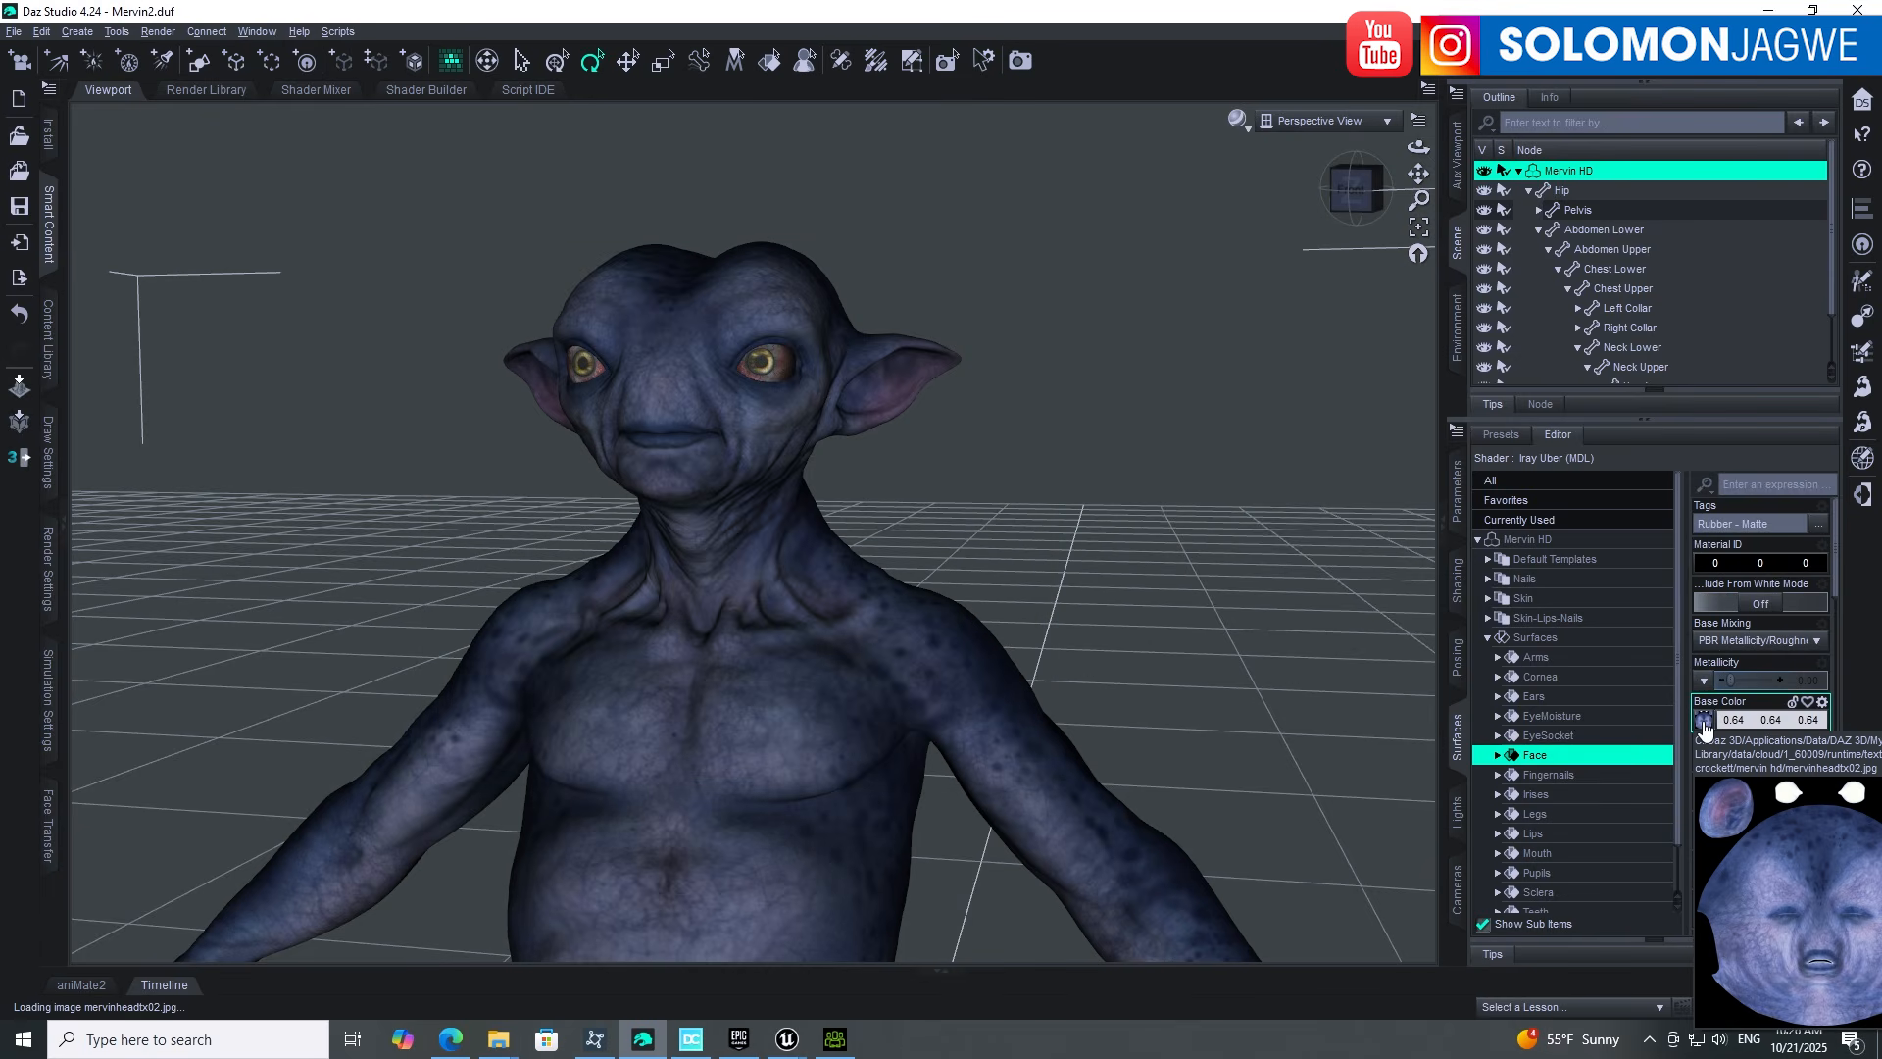
left_click(1703, 724)
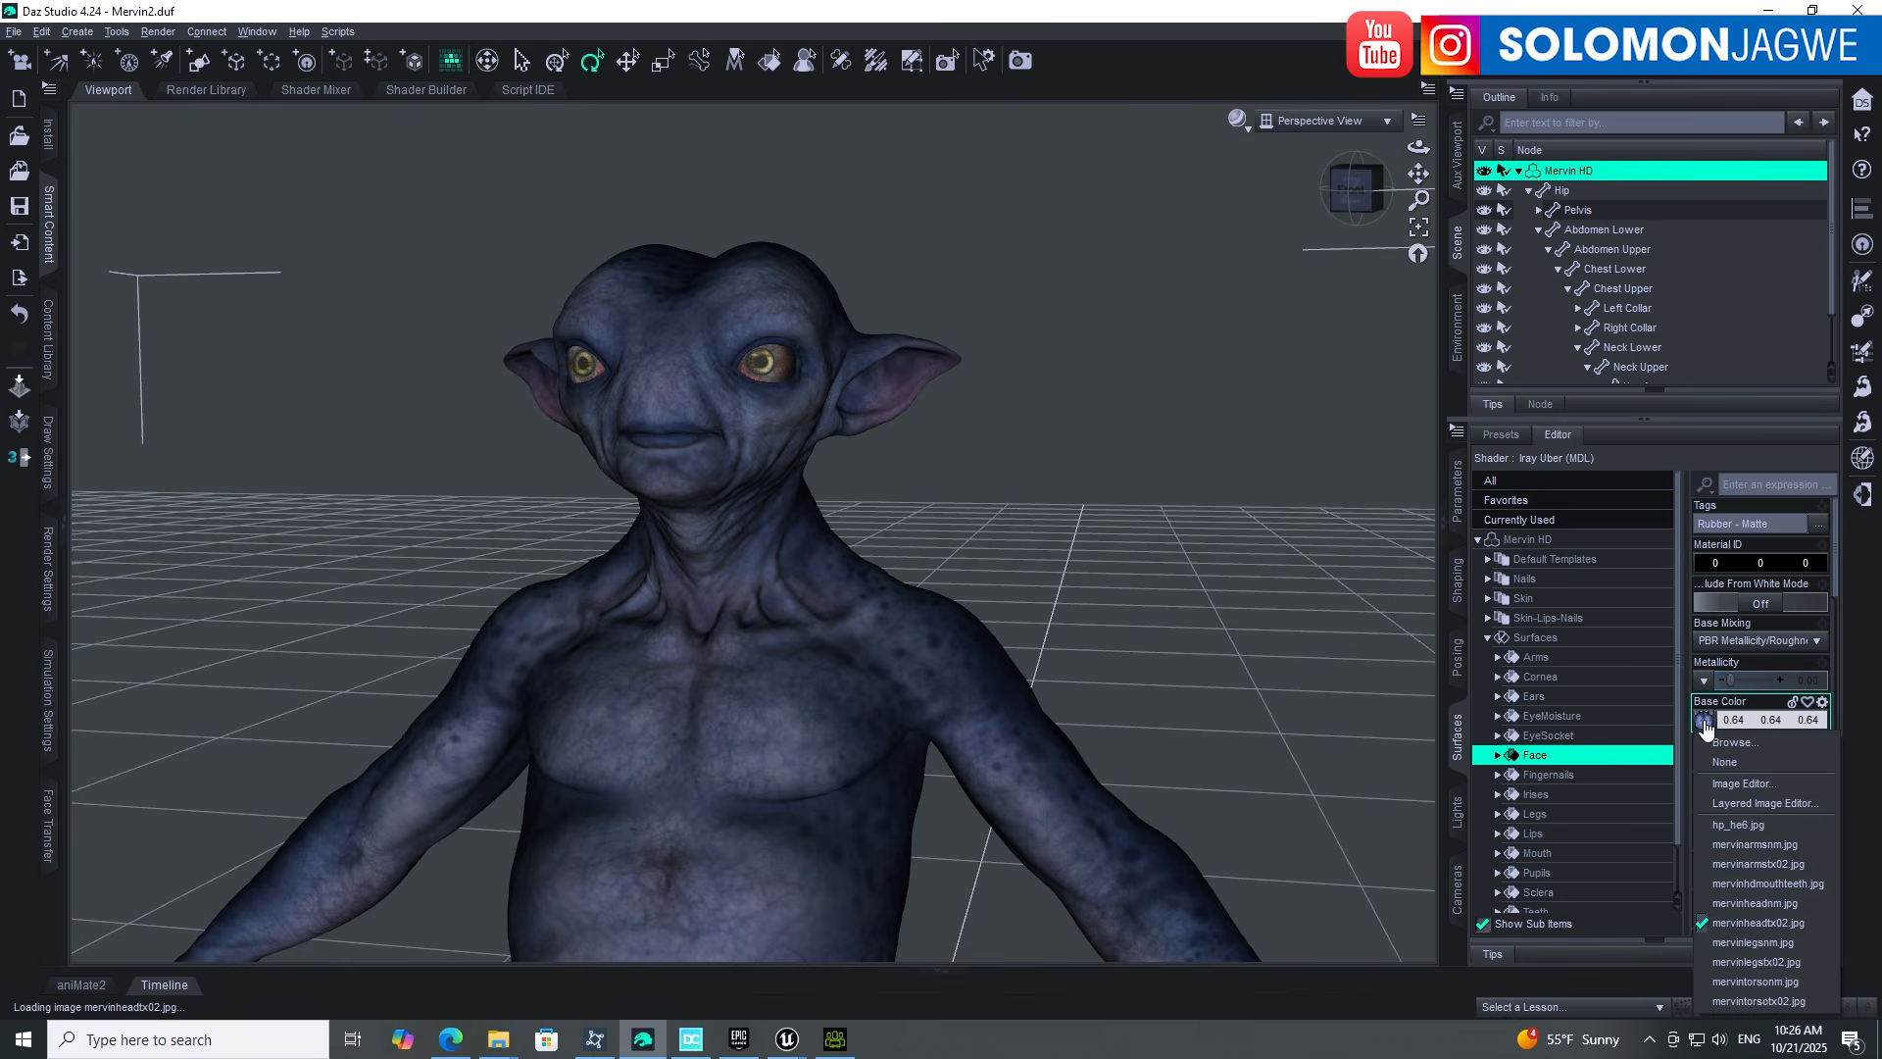
left_click(1731, 742)
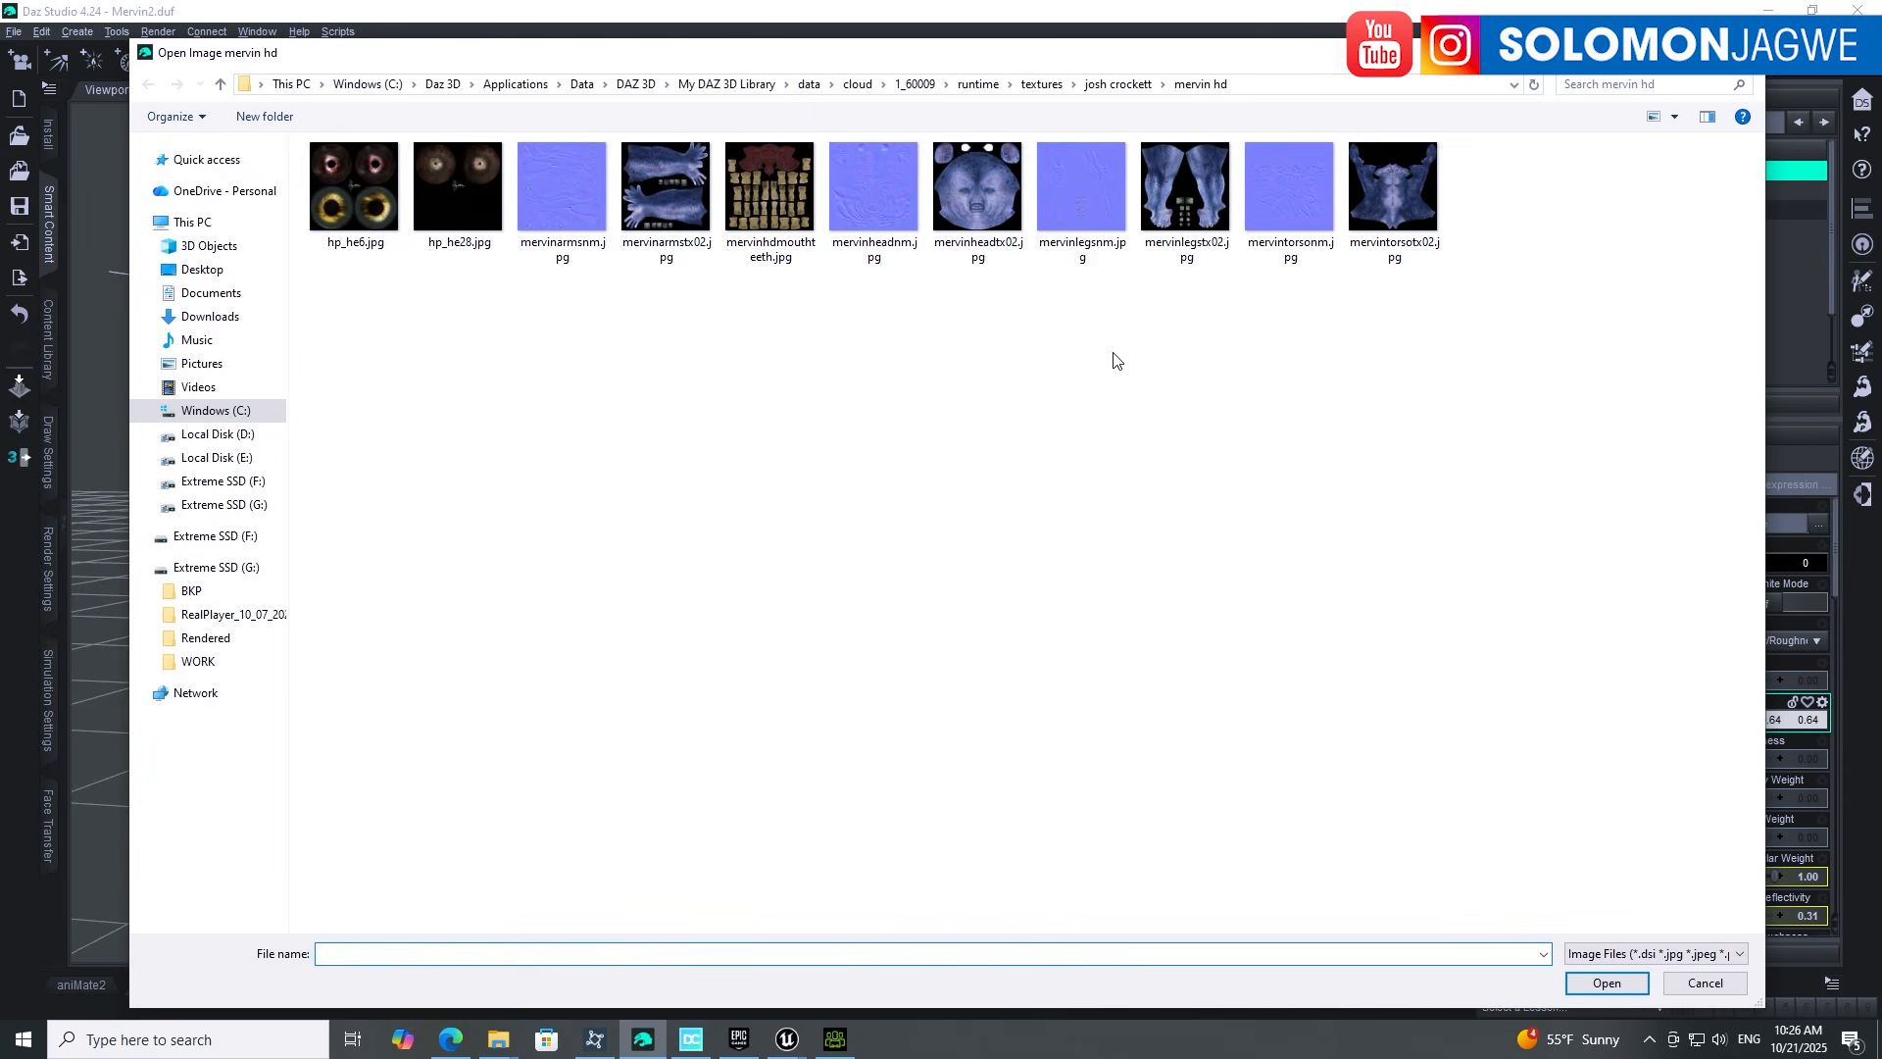
left_click(1743, 53)
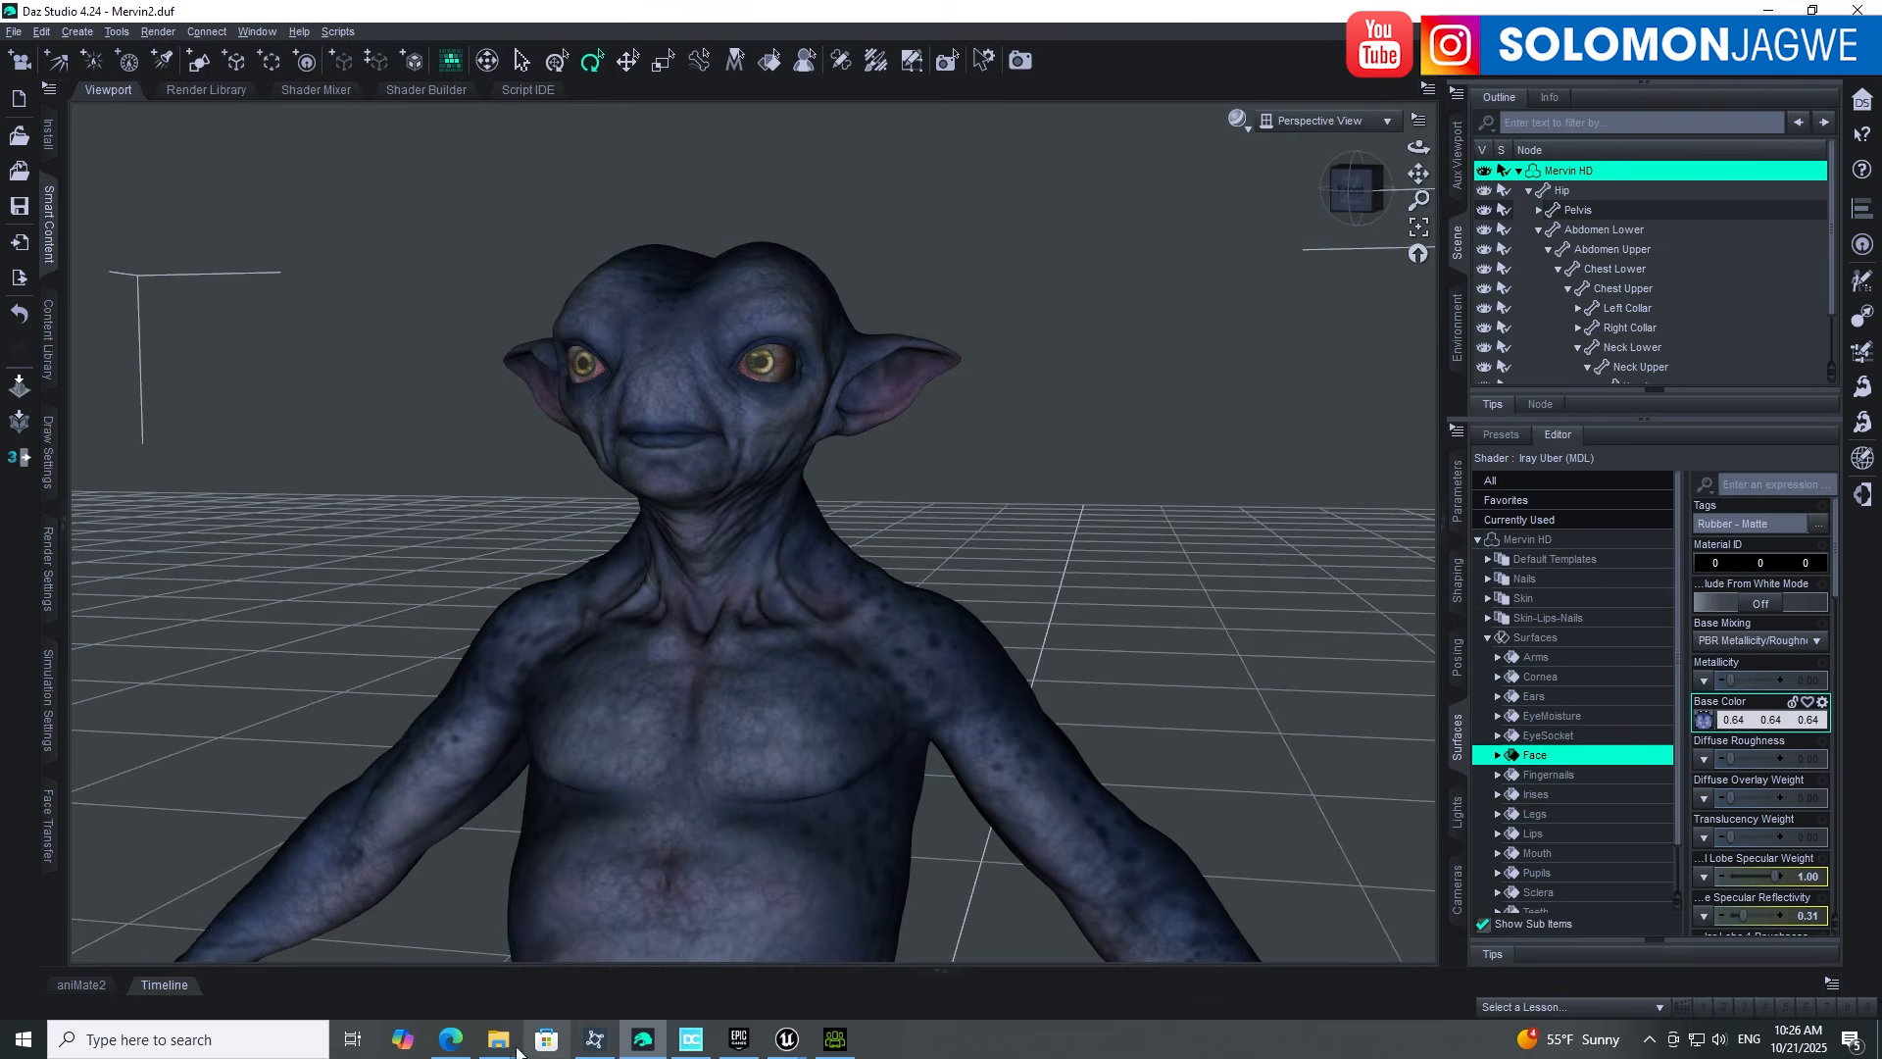
mouse_move(518, 1050)
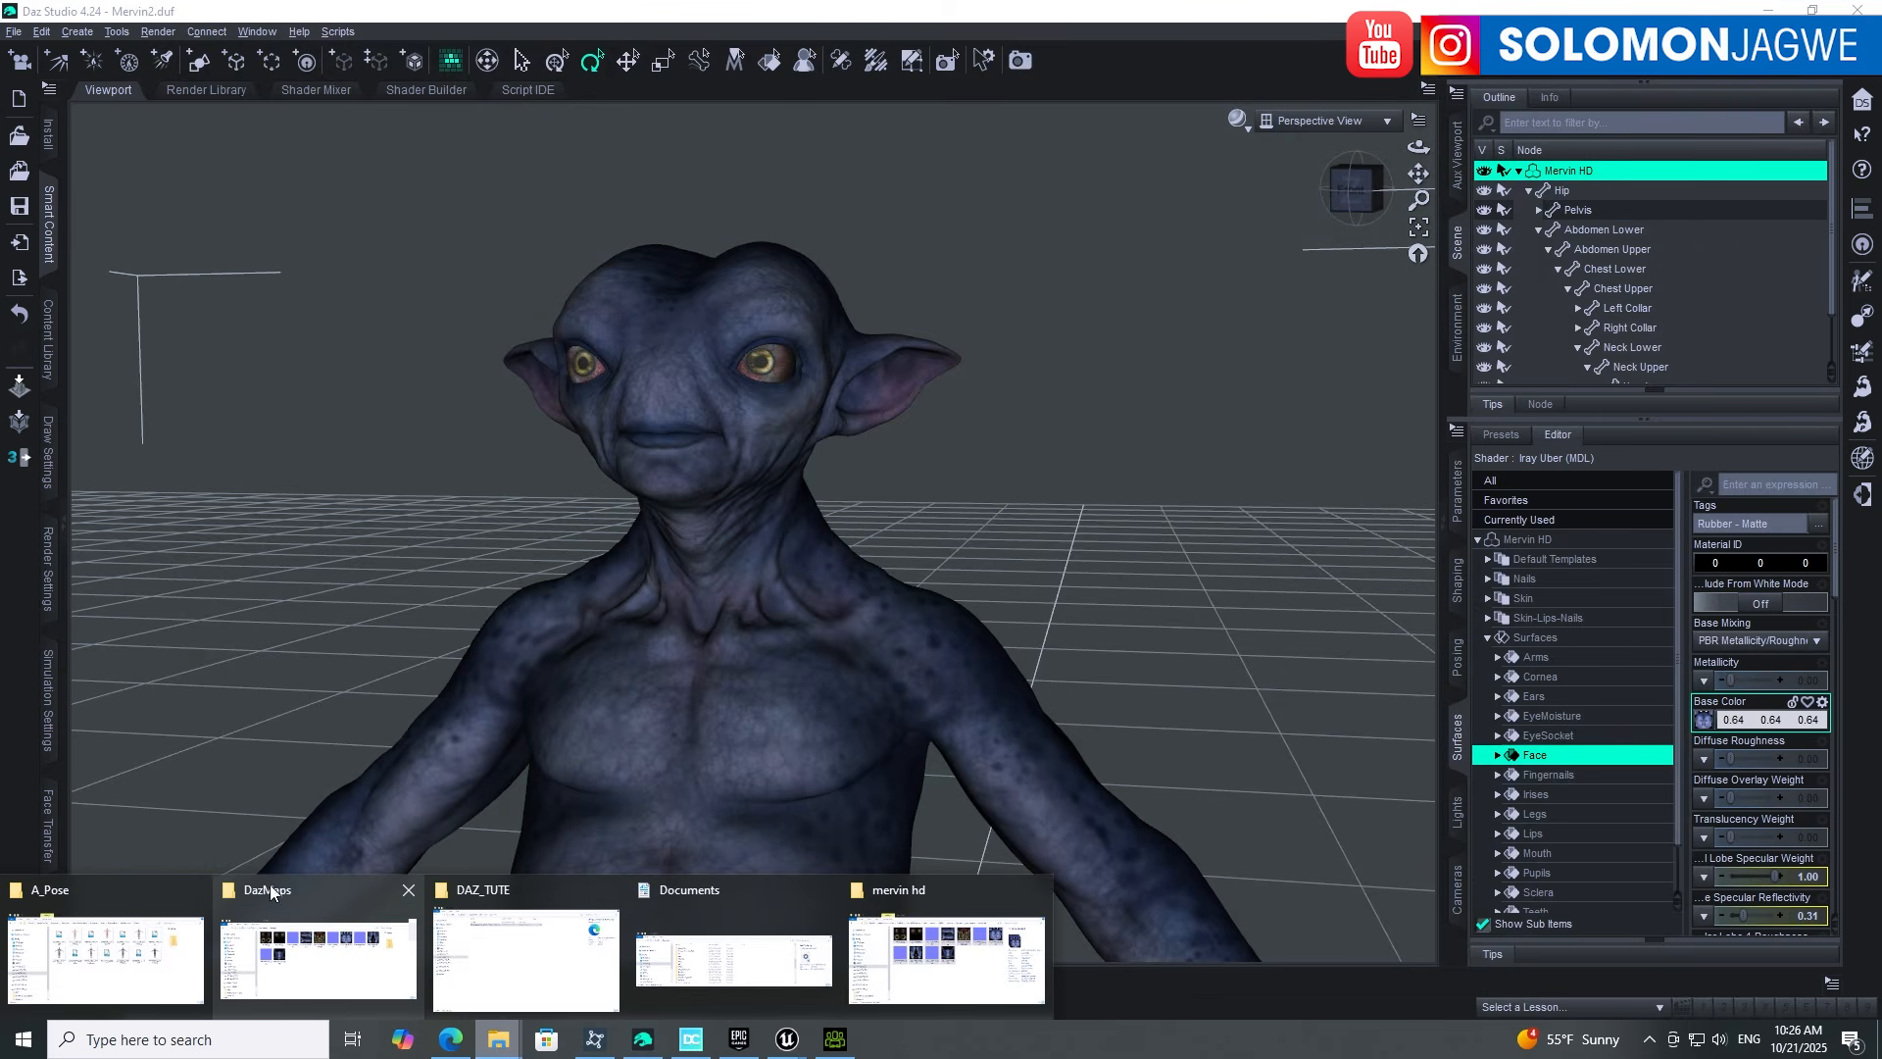
left_click(272, 892)
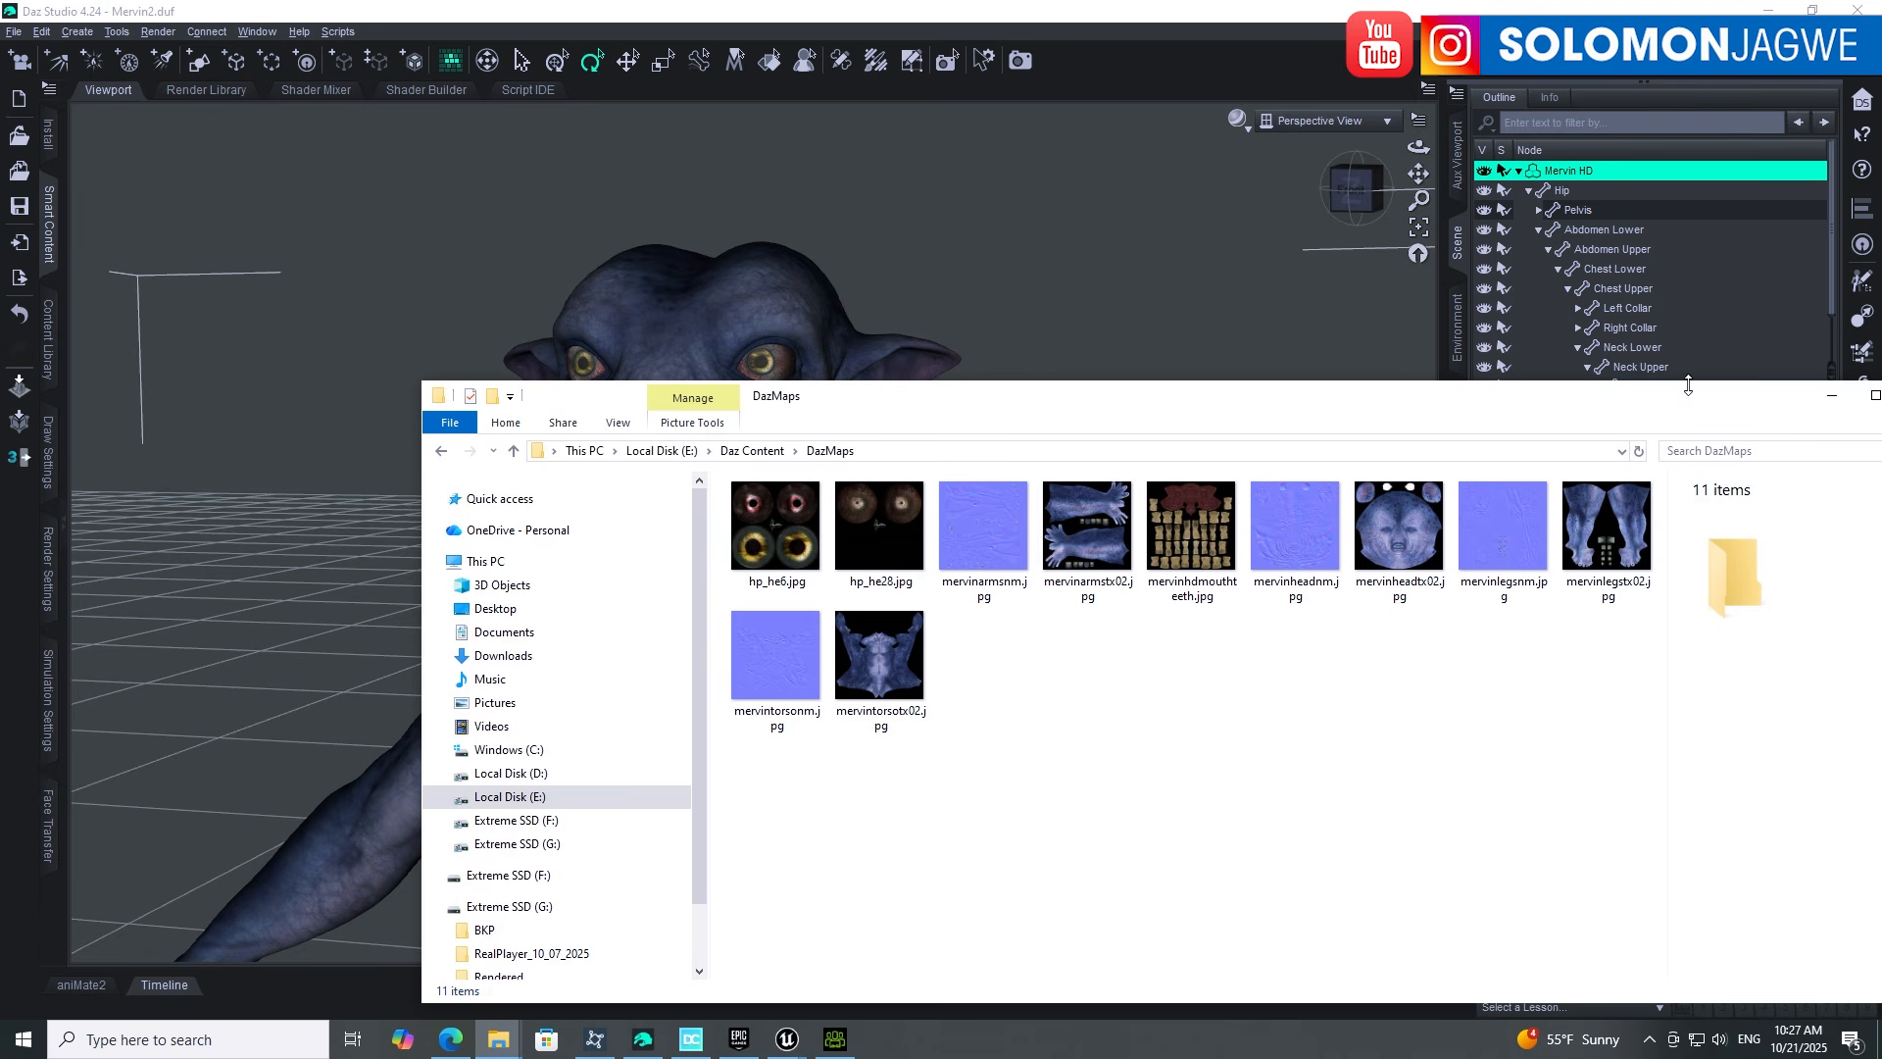
Step: Cancel Character Creator 5's Open dialog and set Transformer's conversion target to CC3+
left_click(1829, 394)
left_click(835, 1037)
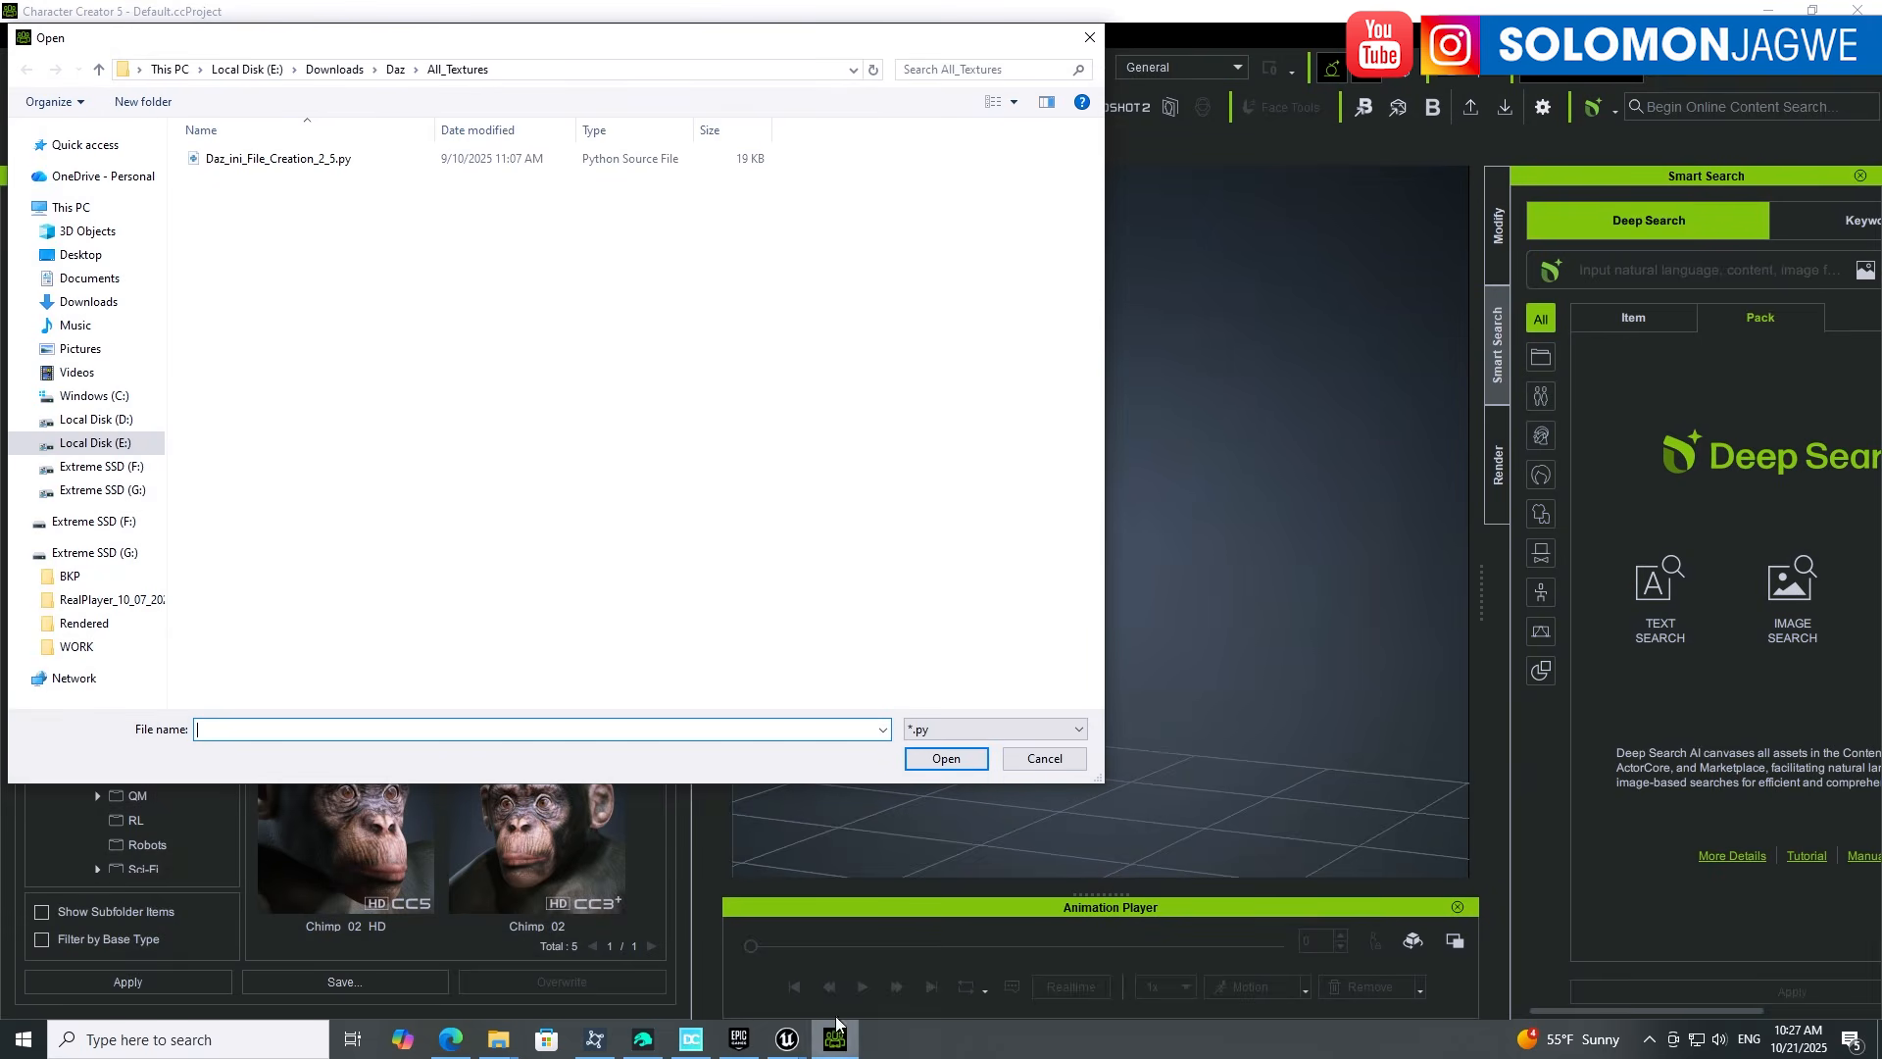
left_click(1047, 757)
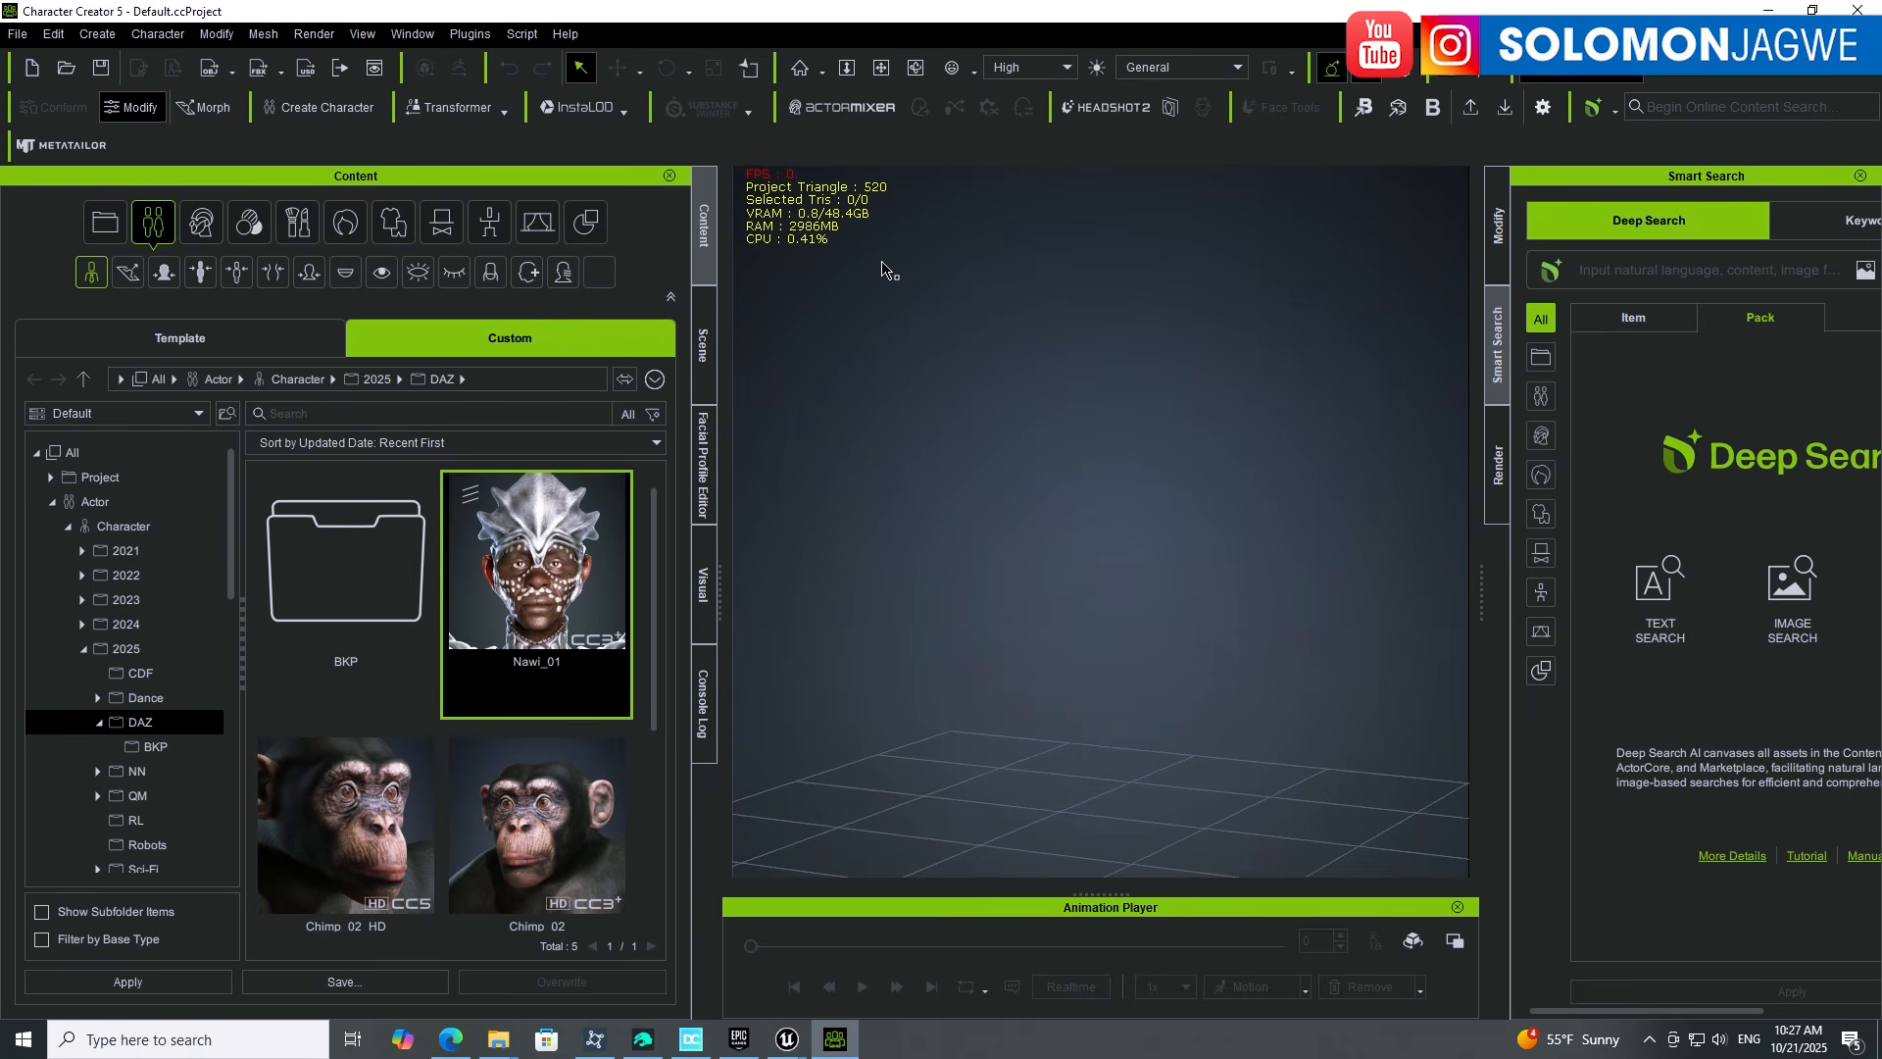
left_click(504, 114)
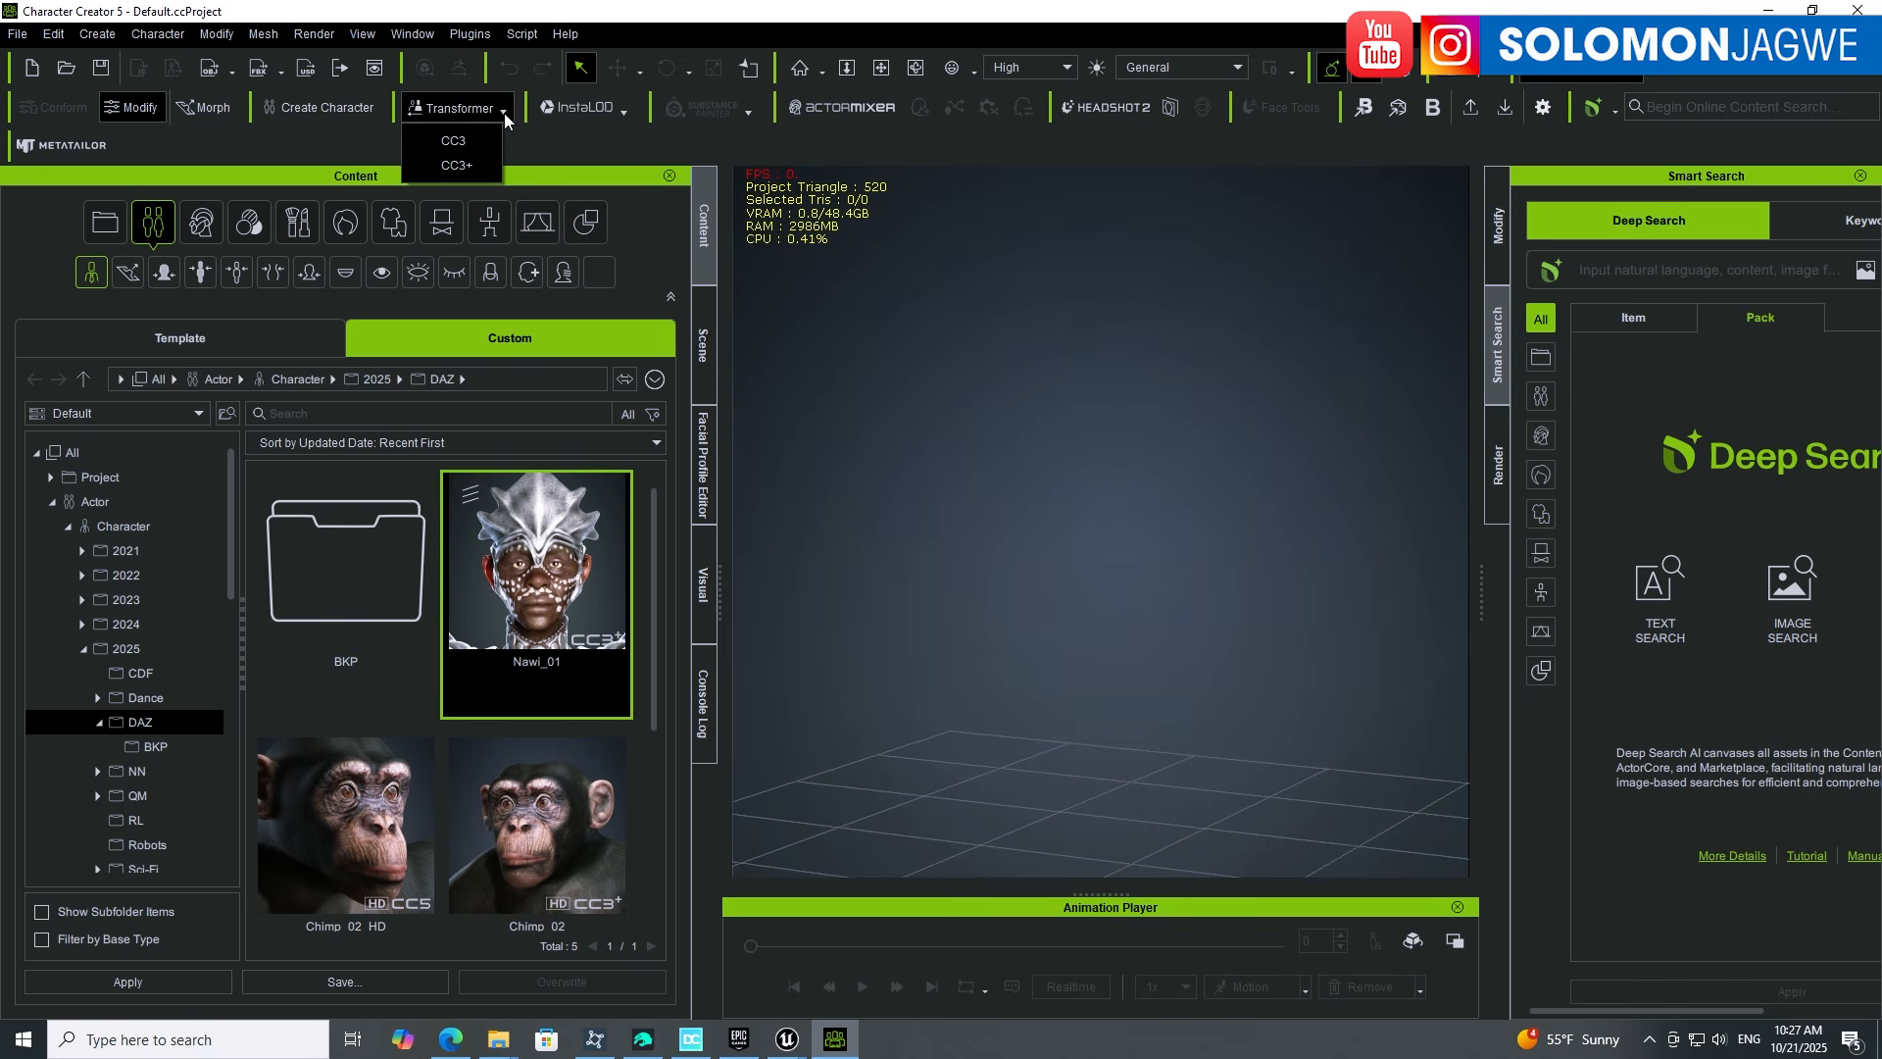
left_click(465, 166)
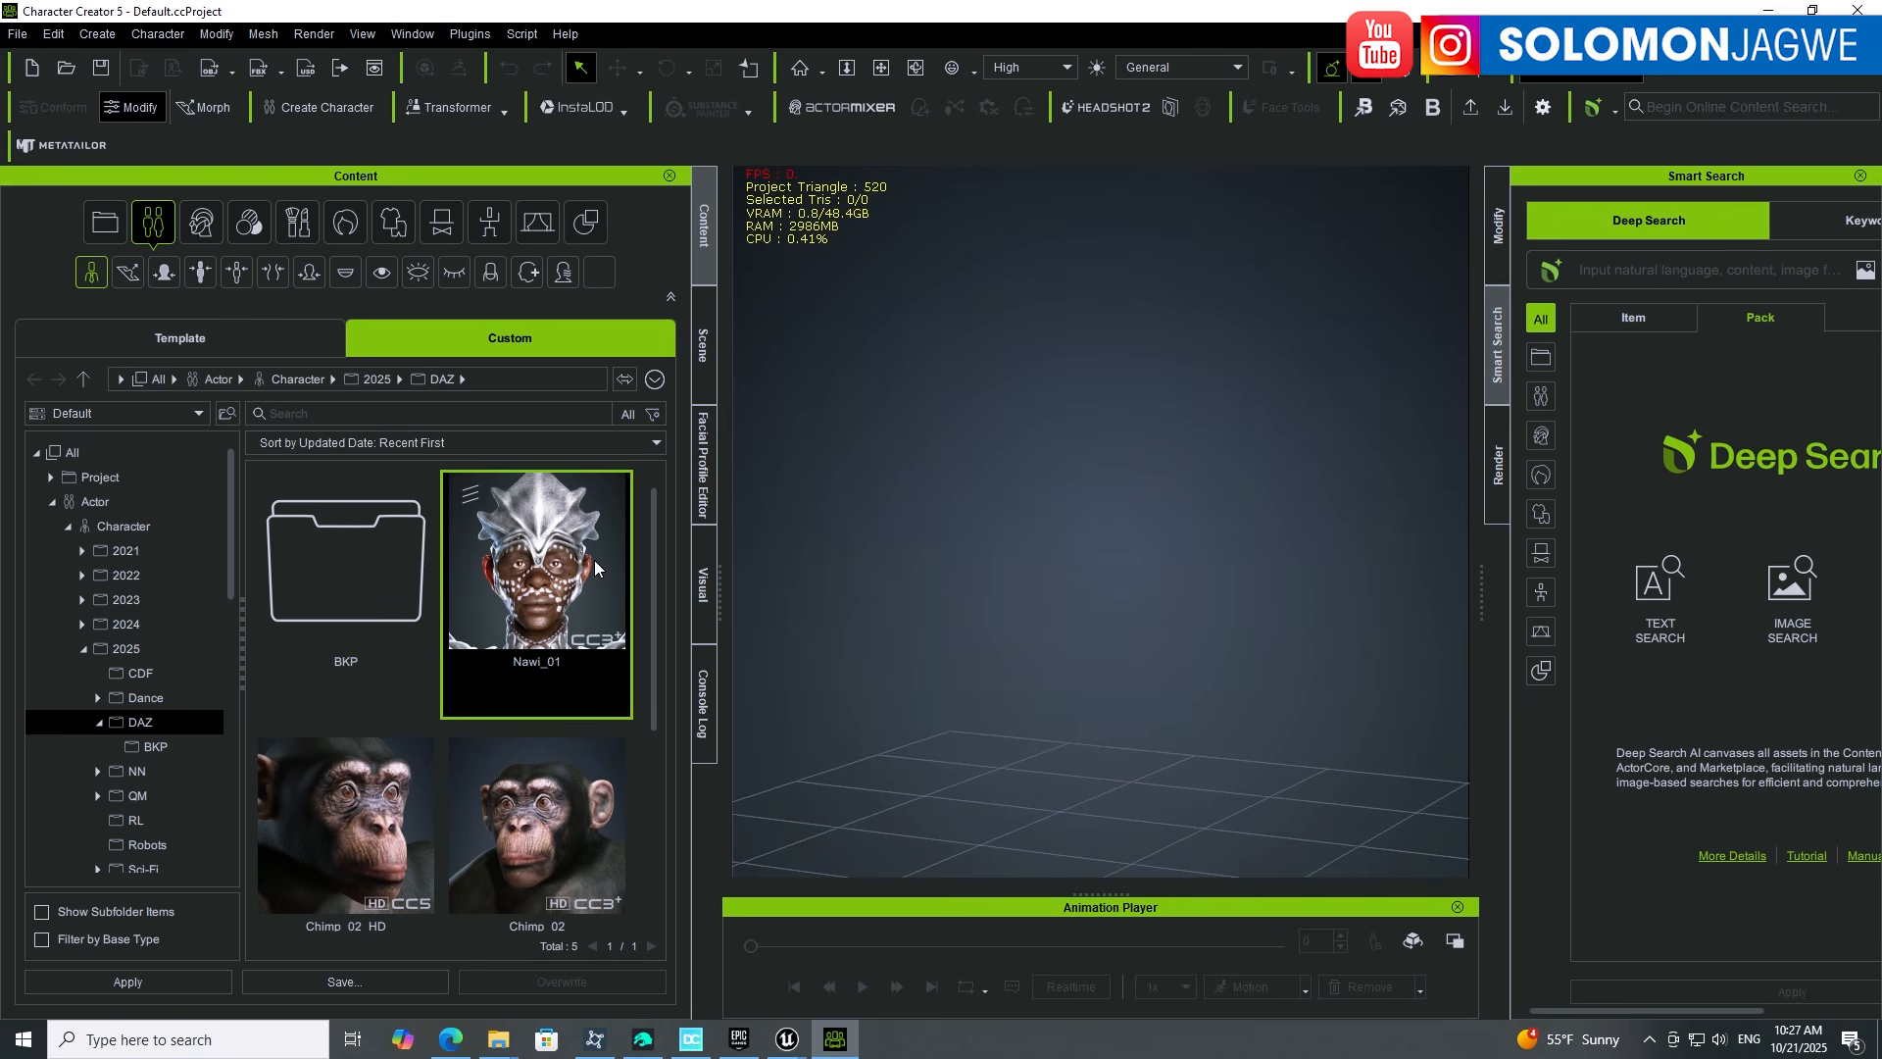
Step: Drag Nawi_01 into the scene, then reopen the recent Nawi_03 project
left_click_drag(594, 566, 827, 403)
left_click(22, 39)
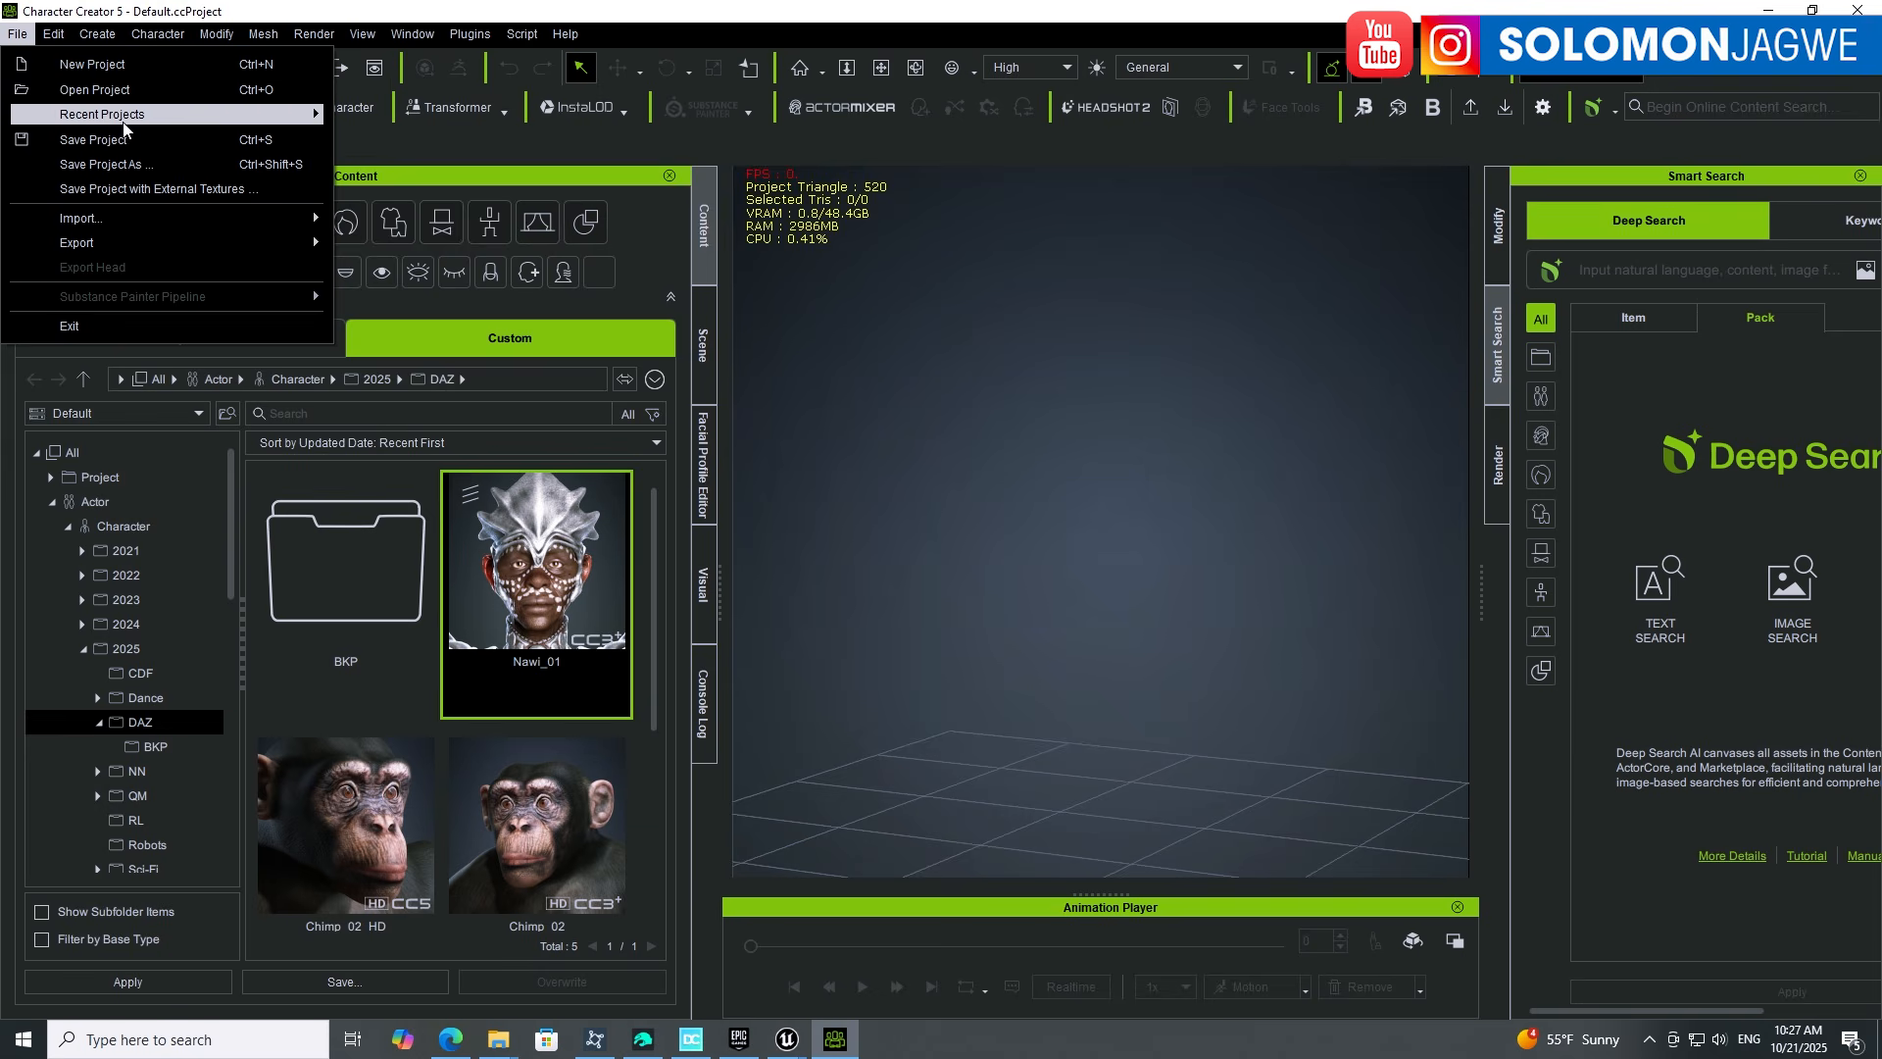
mouse_move(131, 120)
left_click(639, 118)
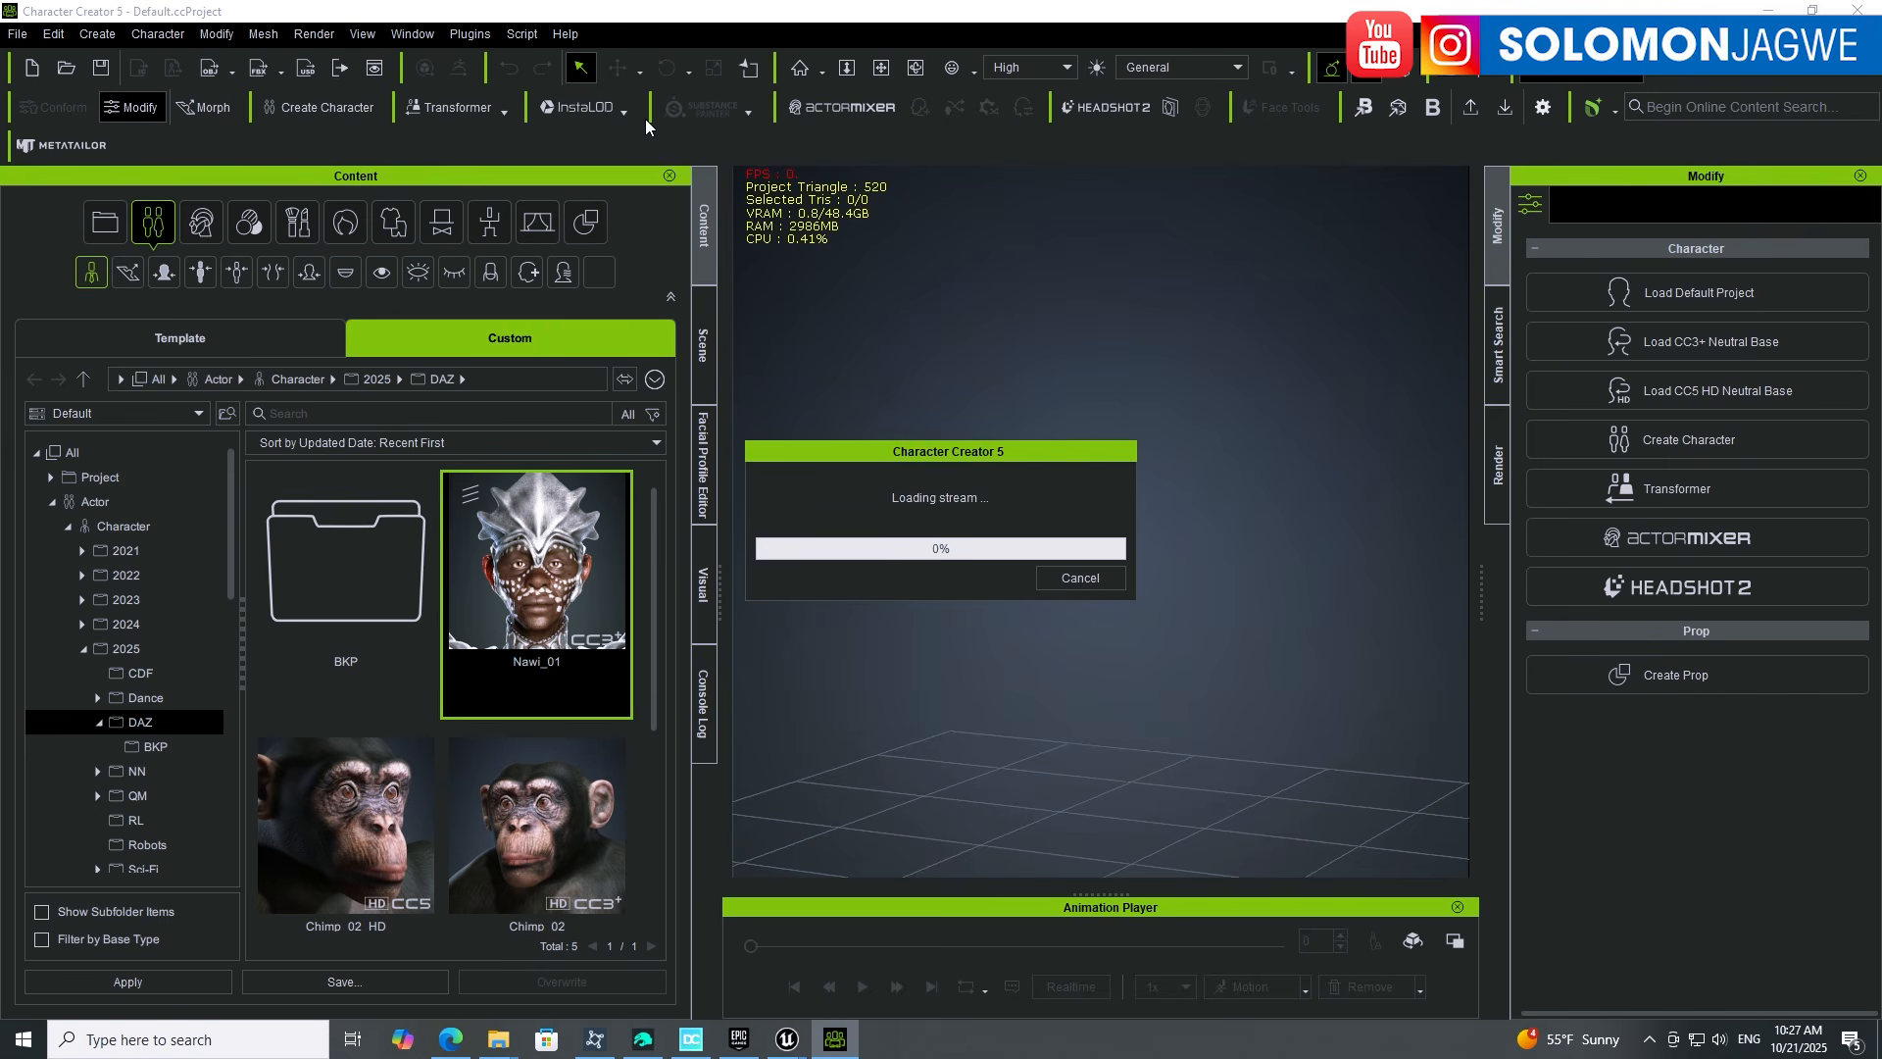
Step: Read through the Nawi for Genesis 9 store page's Details and What's Included sections
left_click(452, 1041)
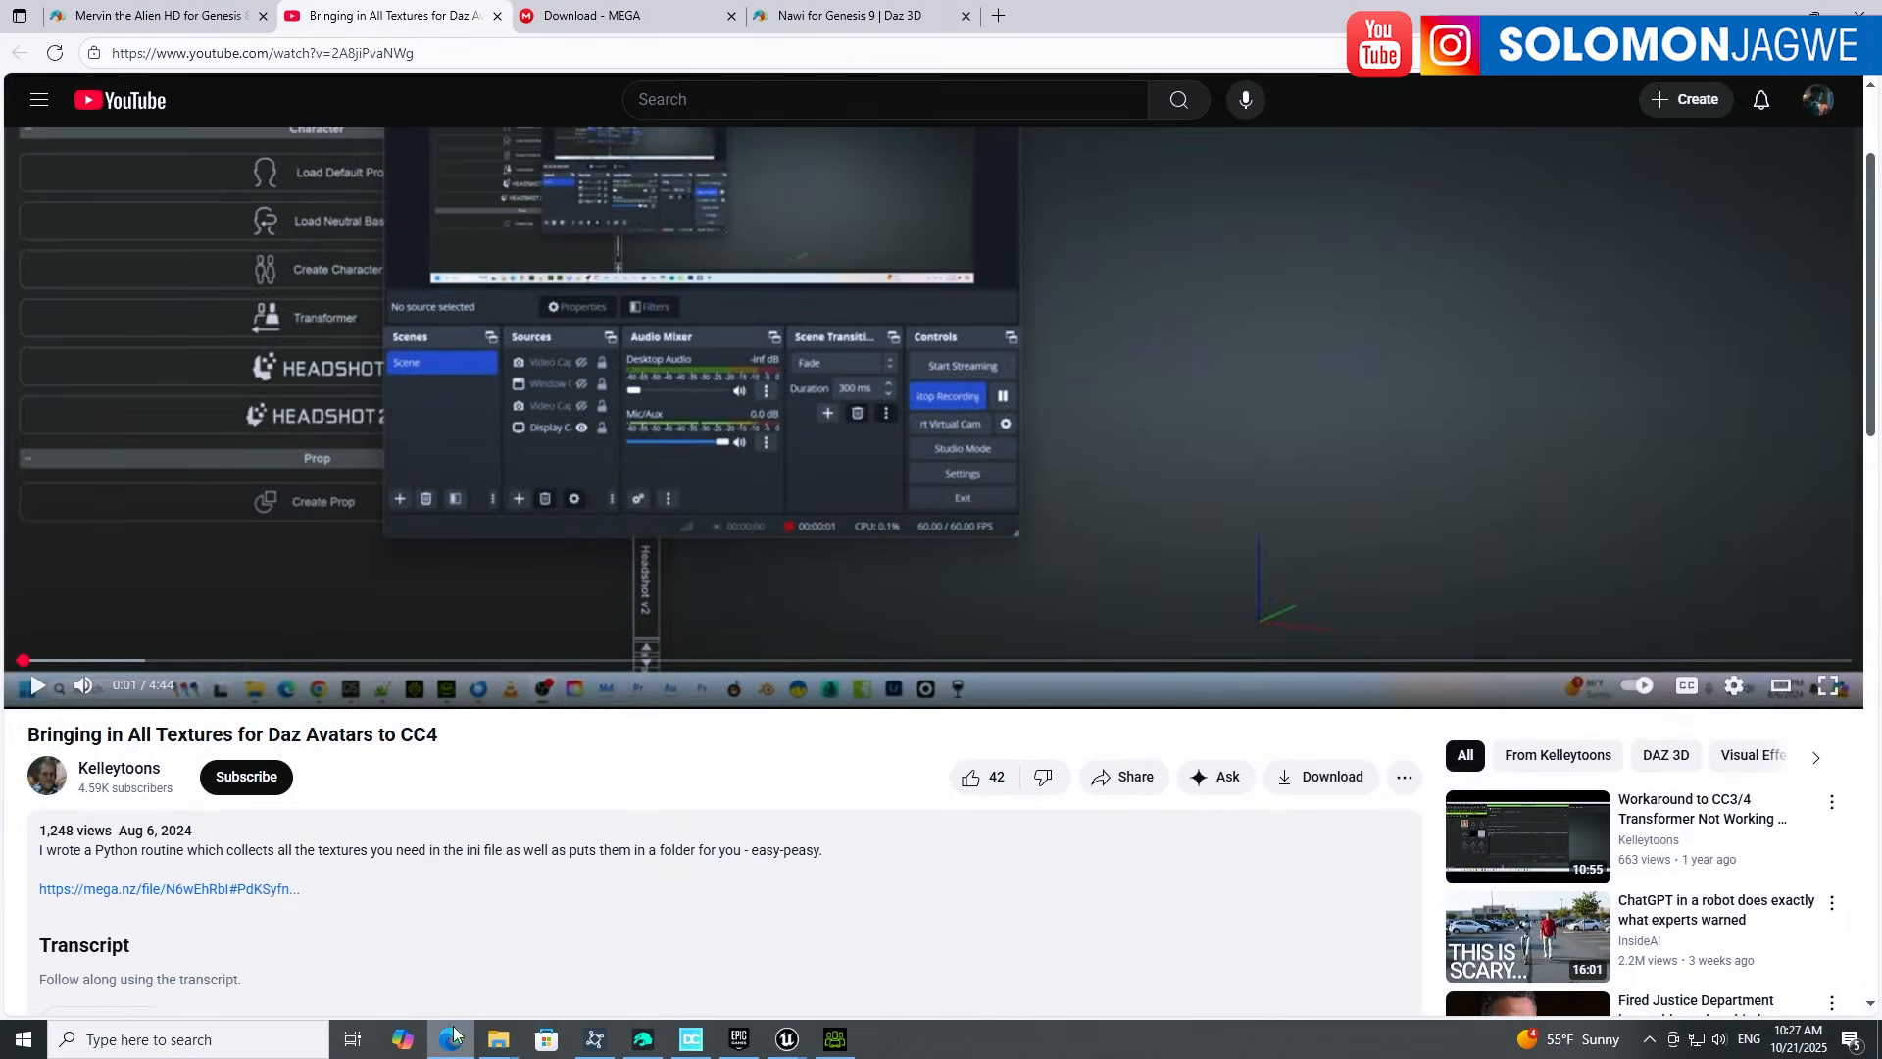
left_click(843, 22)
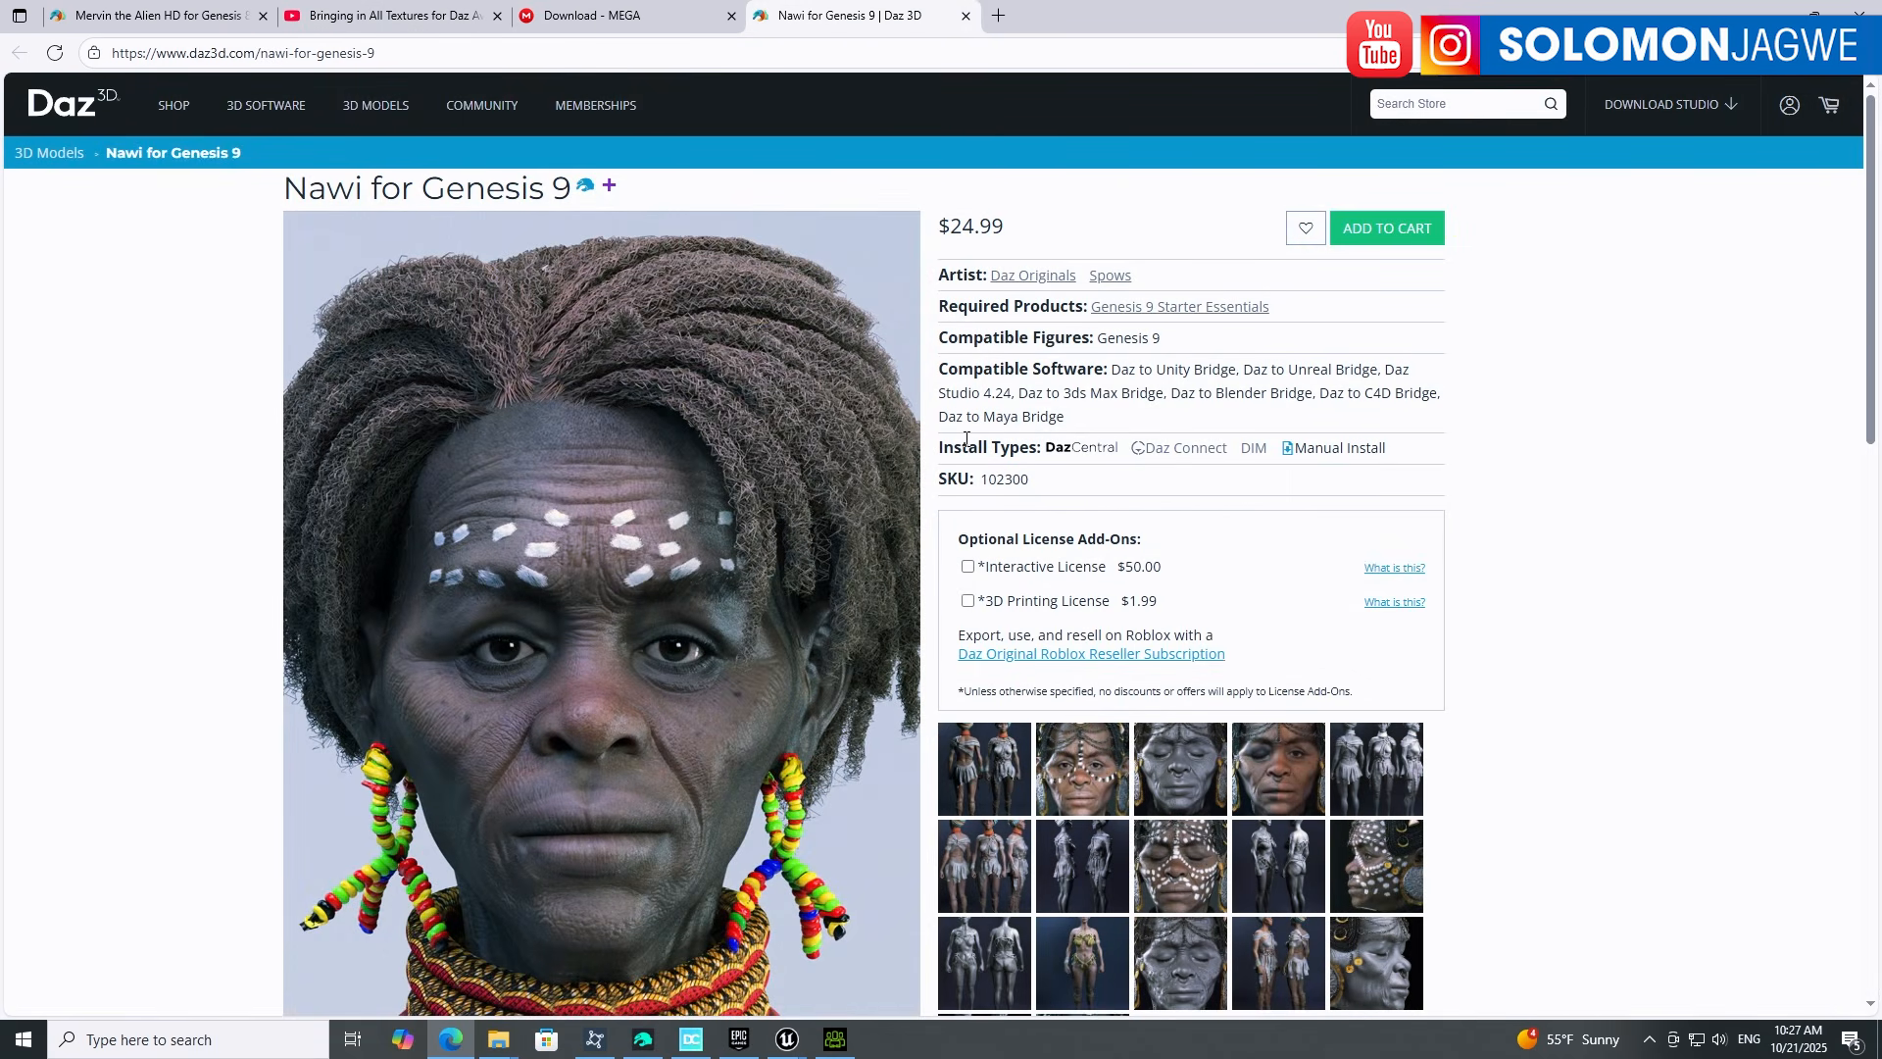
scroll(720, 578, "down", 1)
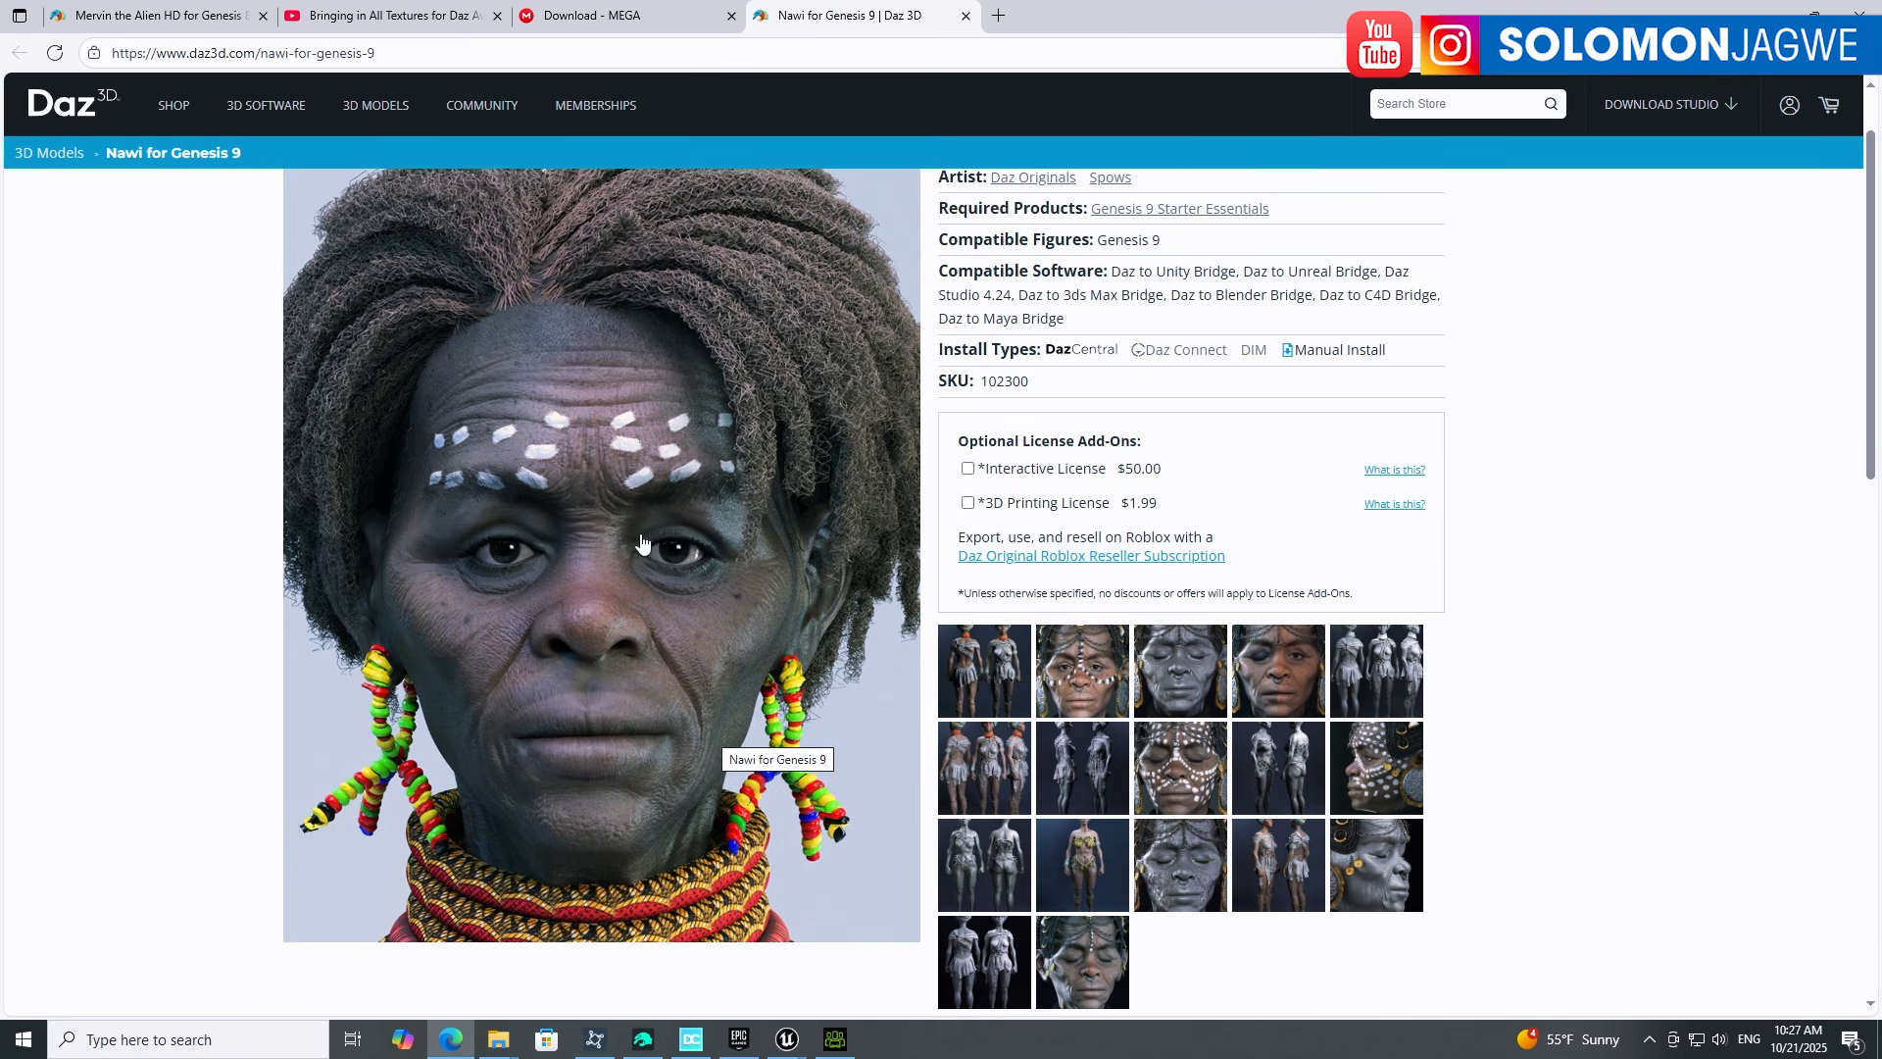
scroll(702, 617, "down", 3)
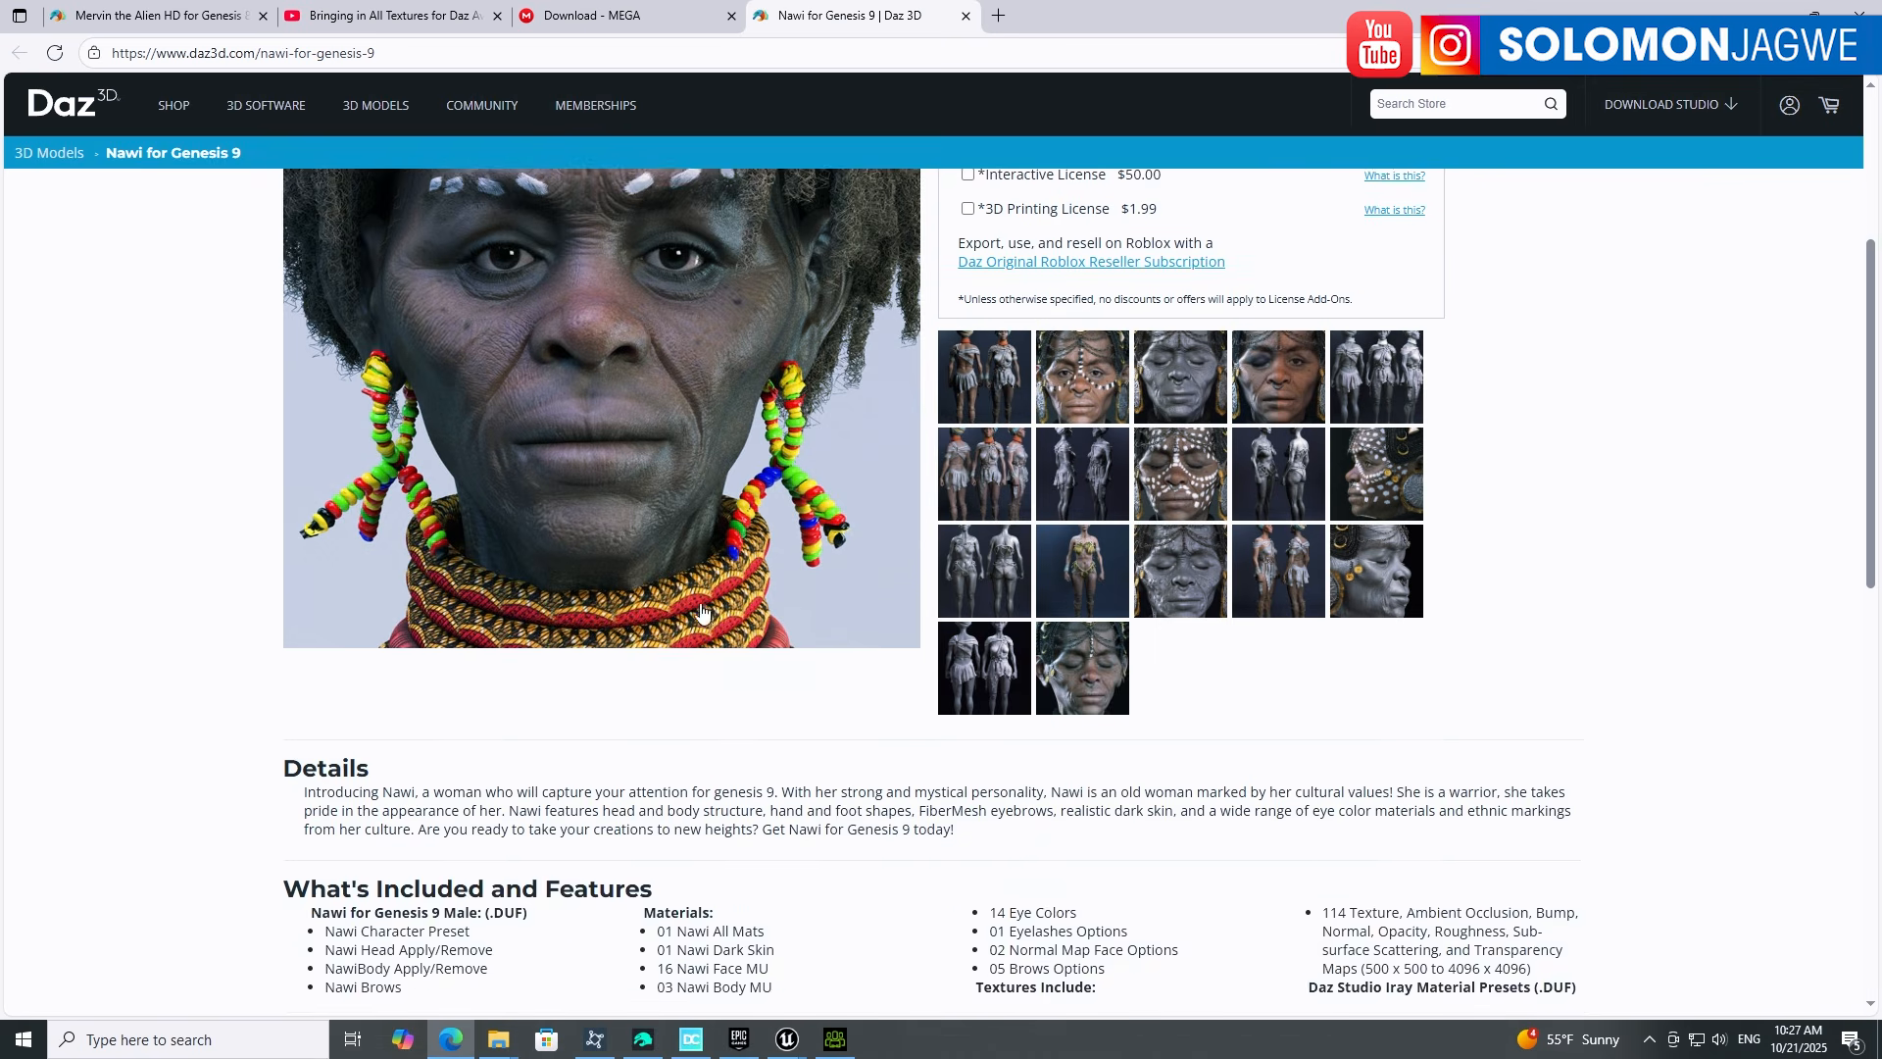
scroll(702, 613, "up", 4)
scroll(674, 625, "down", 1)
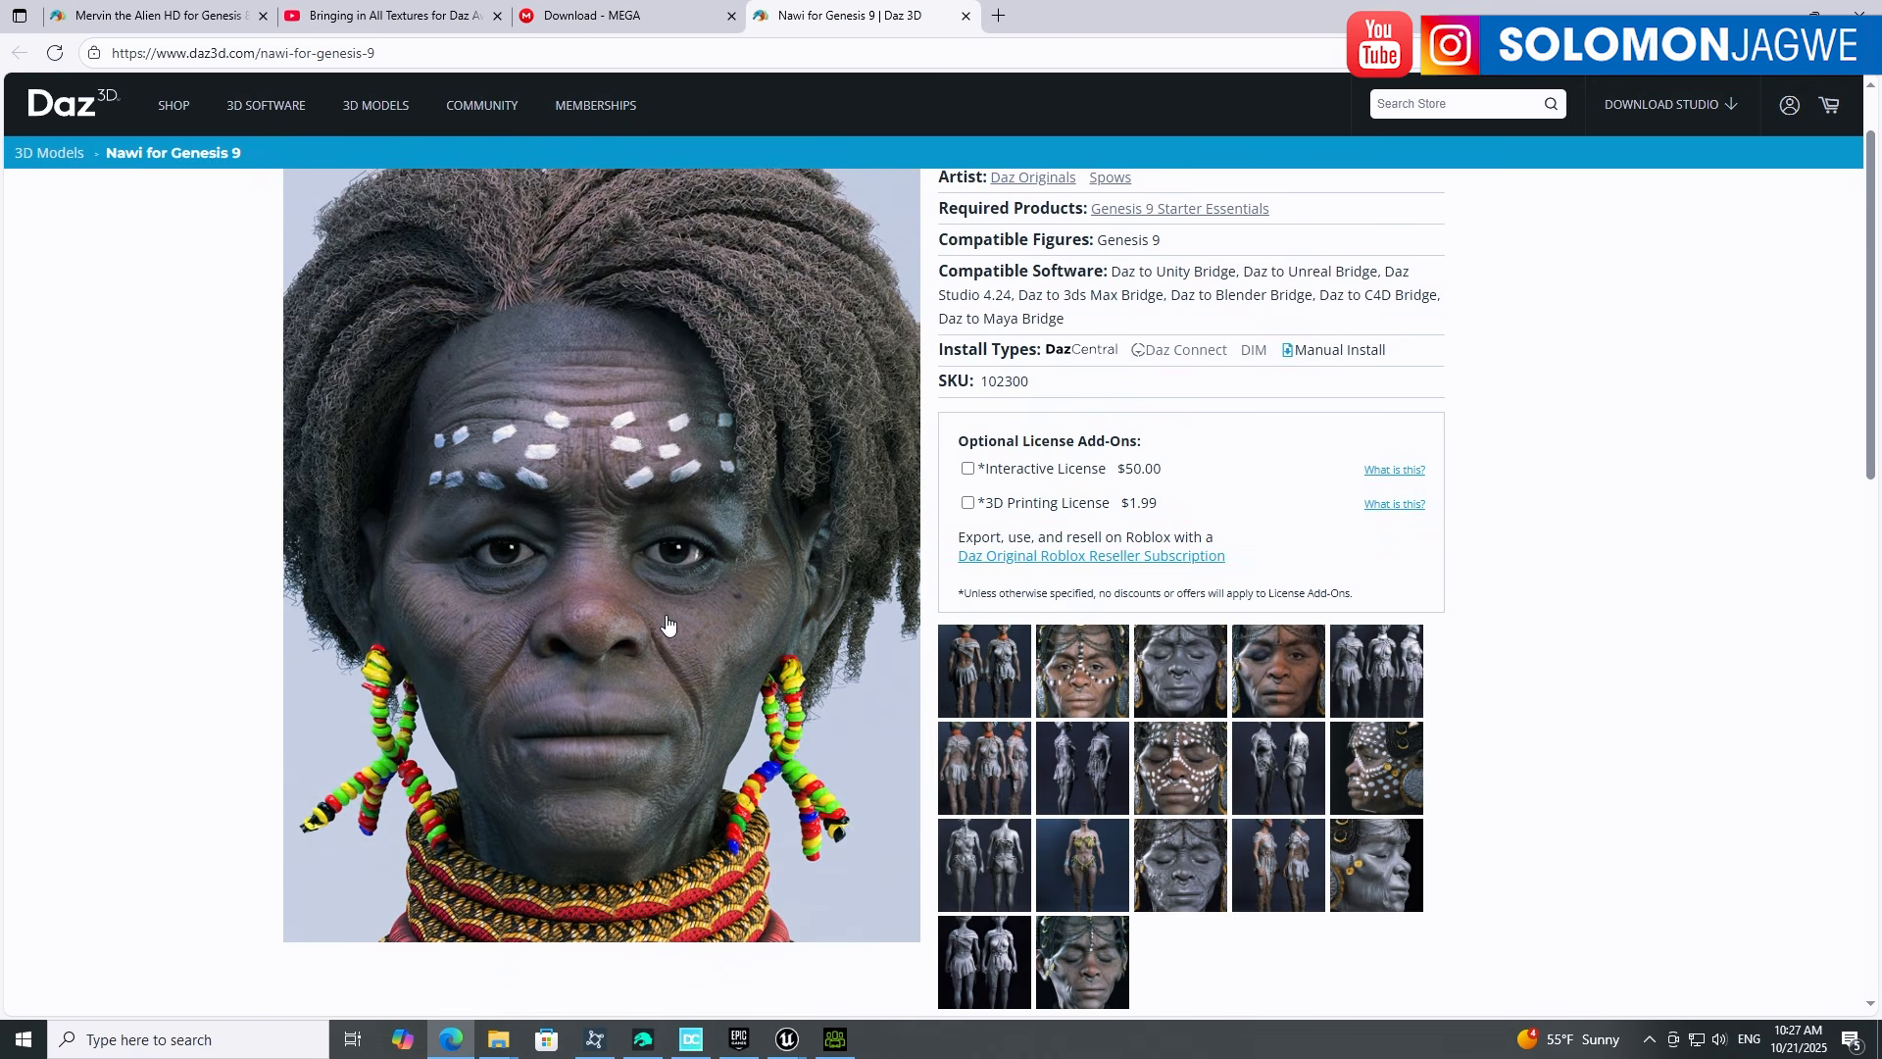
scroll(667, 624, "up", 1)
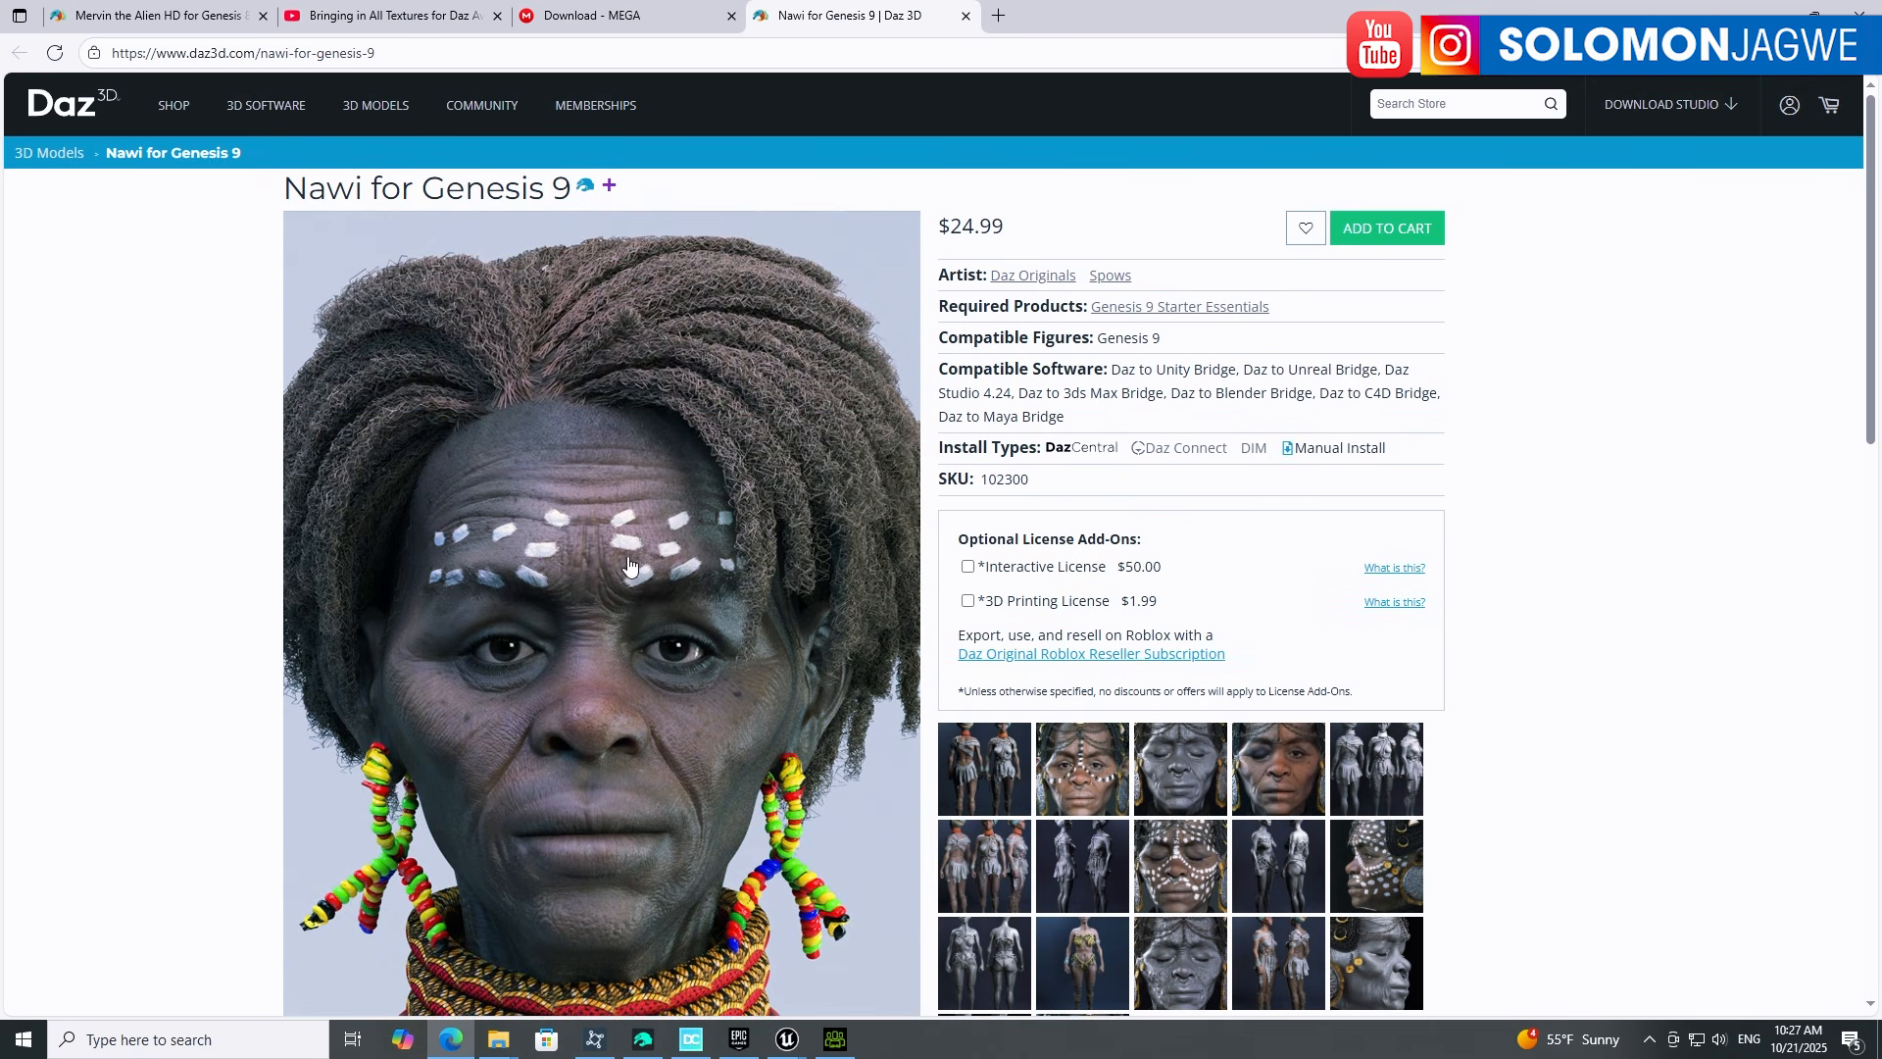
scroll(647, 588, "down", 1)
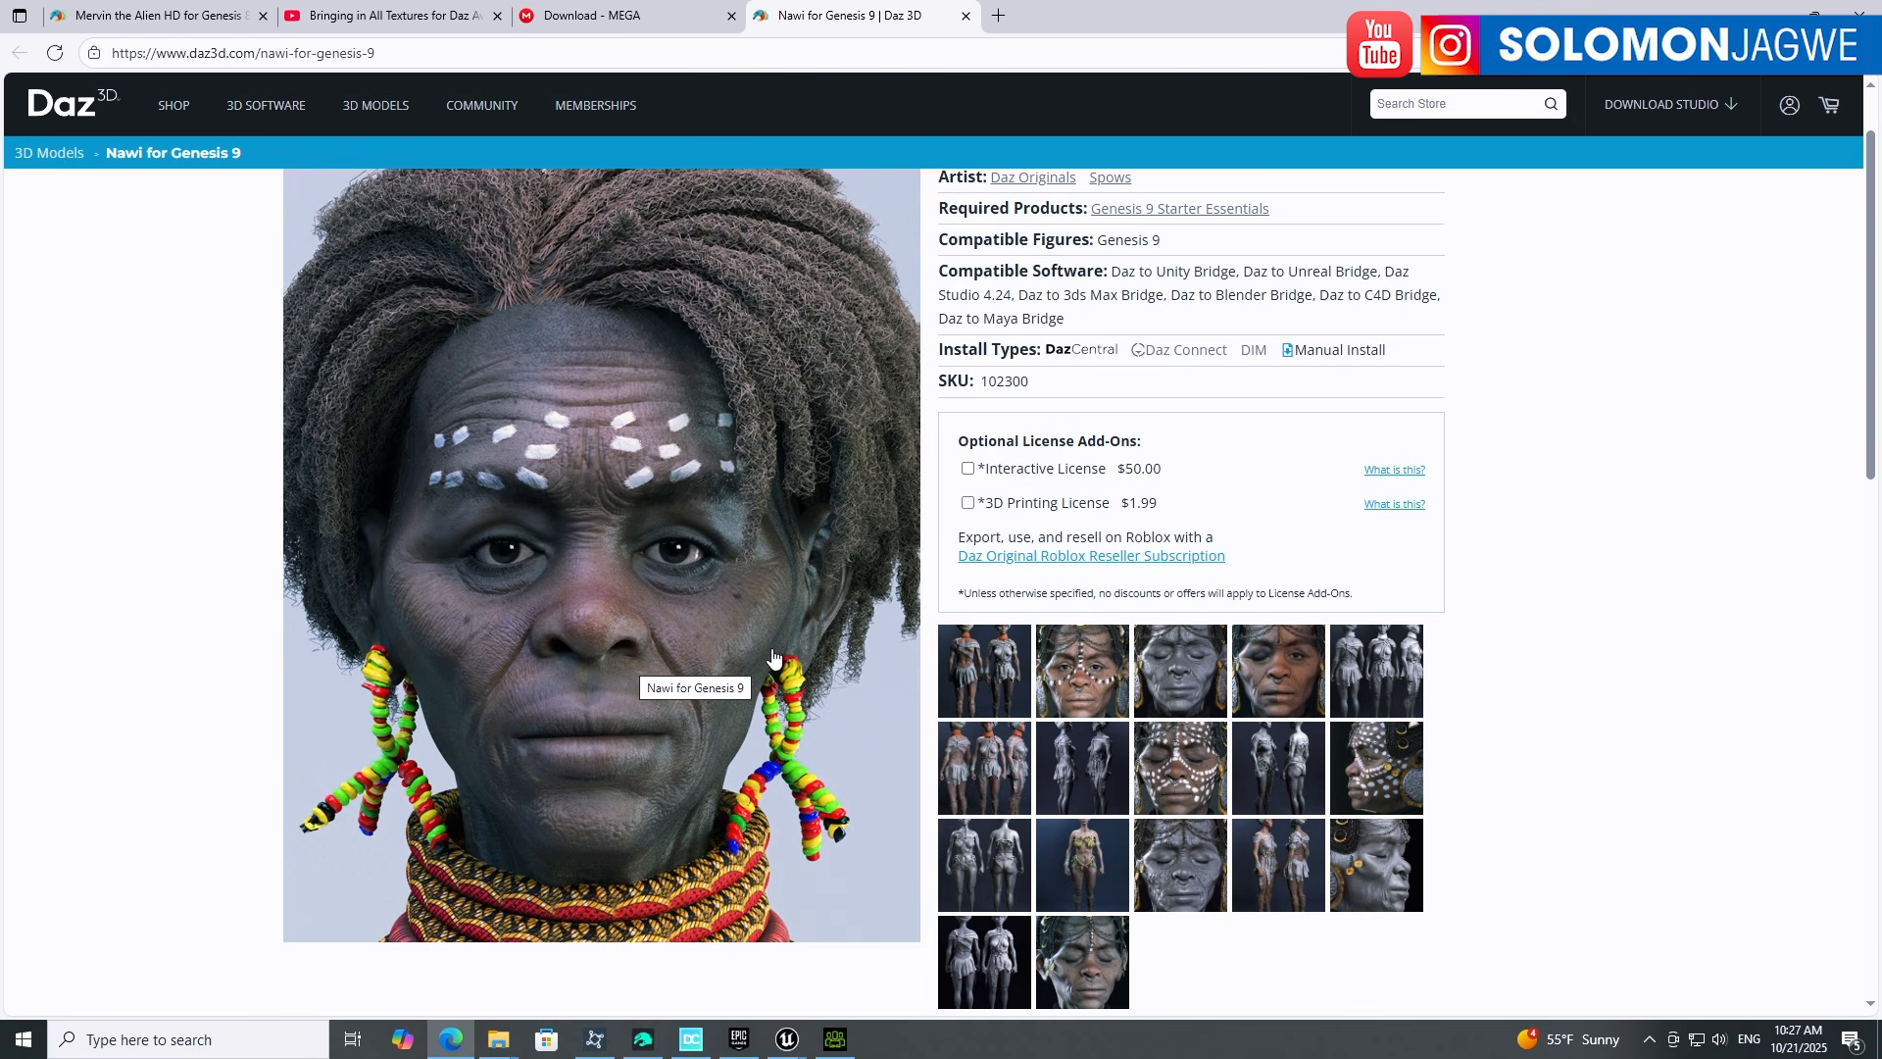
scroll(750, 558, "up", 1)
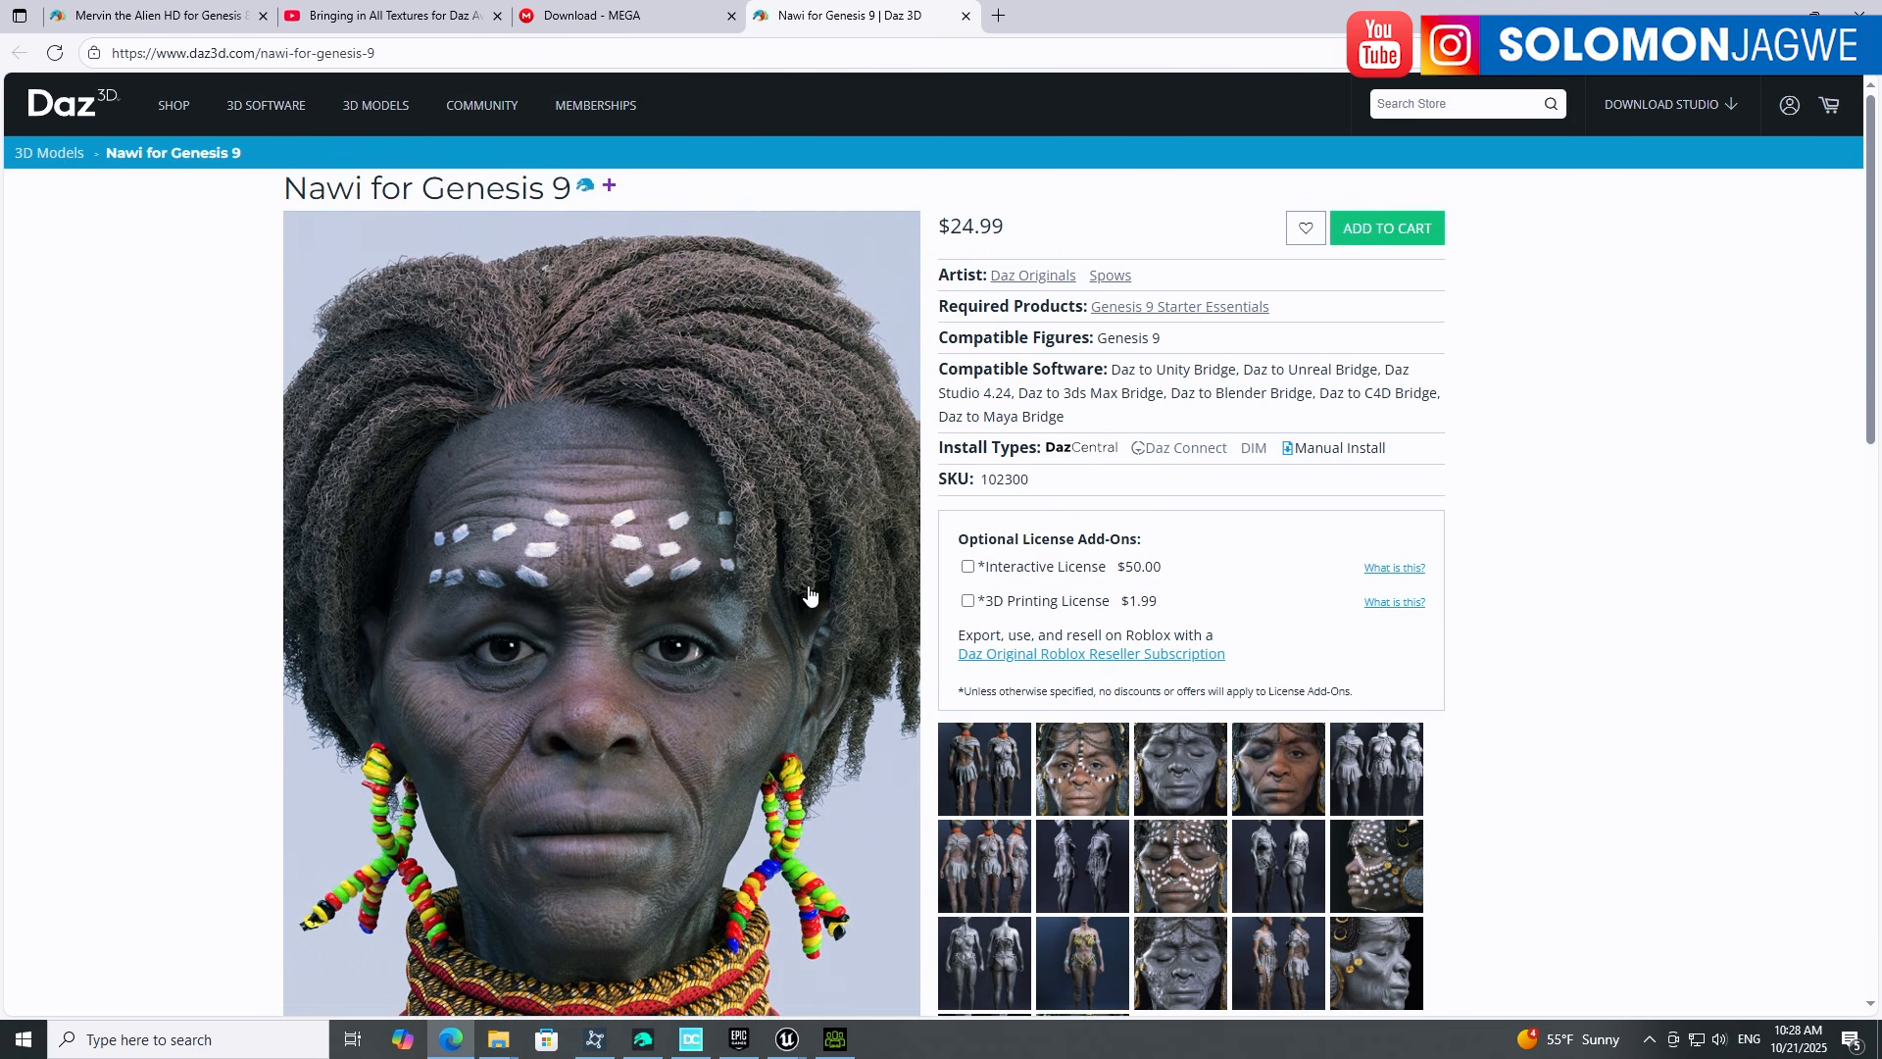
scroll(912, 730, "down", 7)
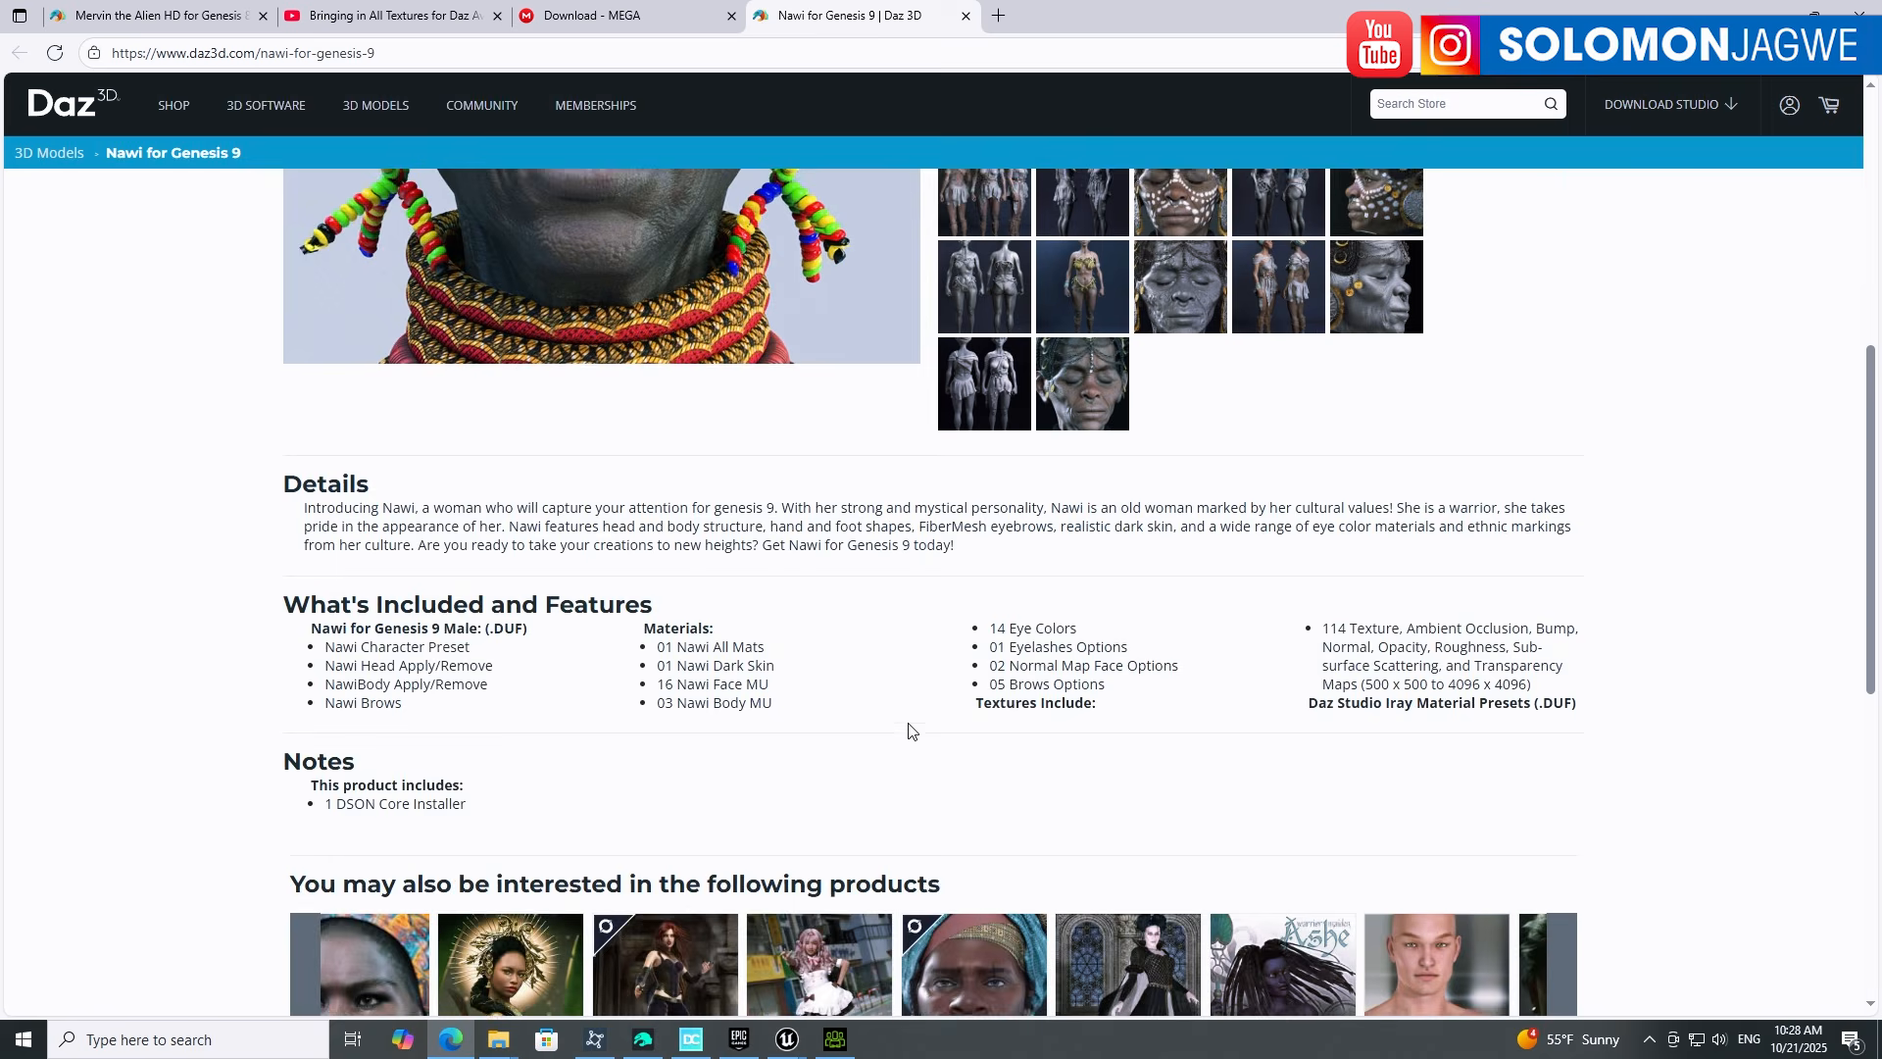
scroll(706, 740, "down", 1)
scroll(682, 731, "up", 2)
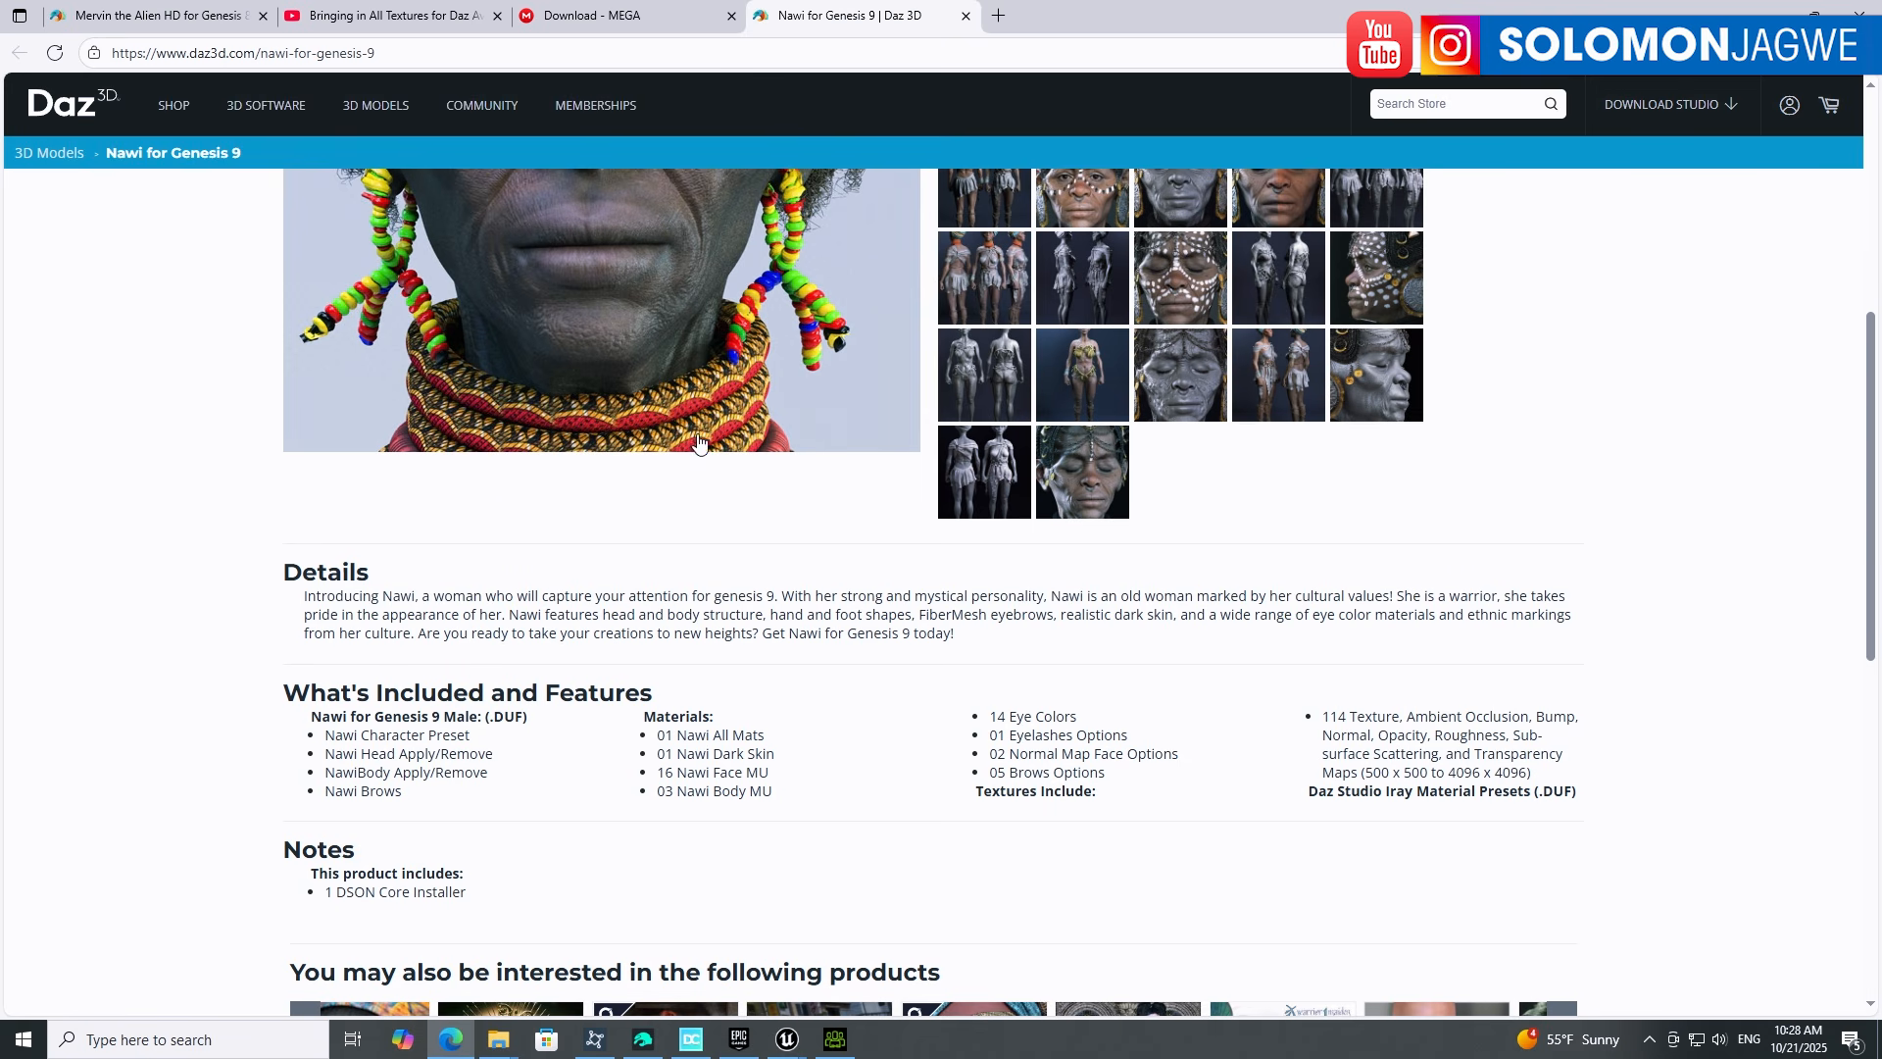
scroll(701, 446, "up", 4)
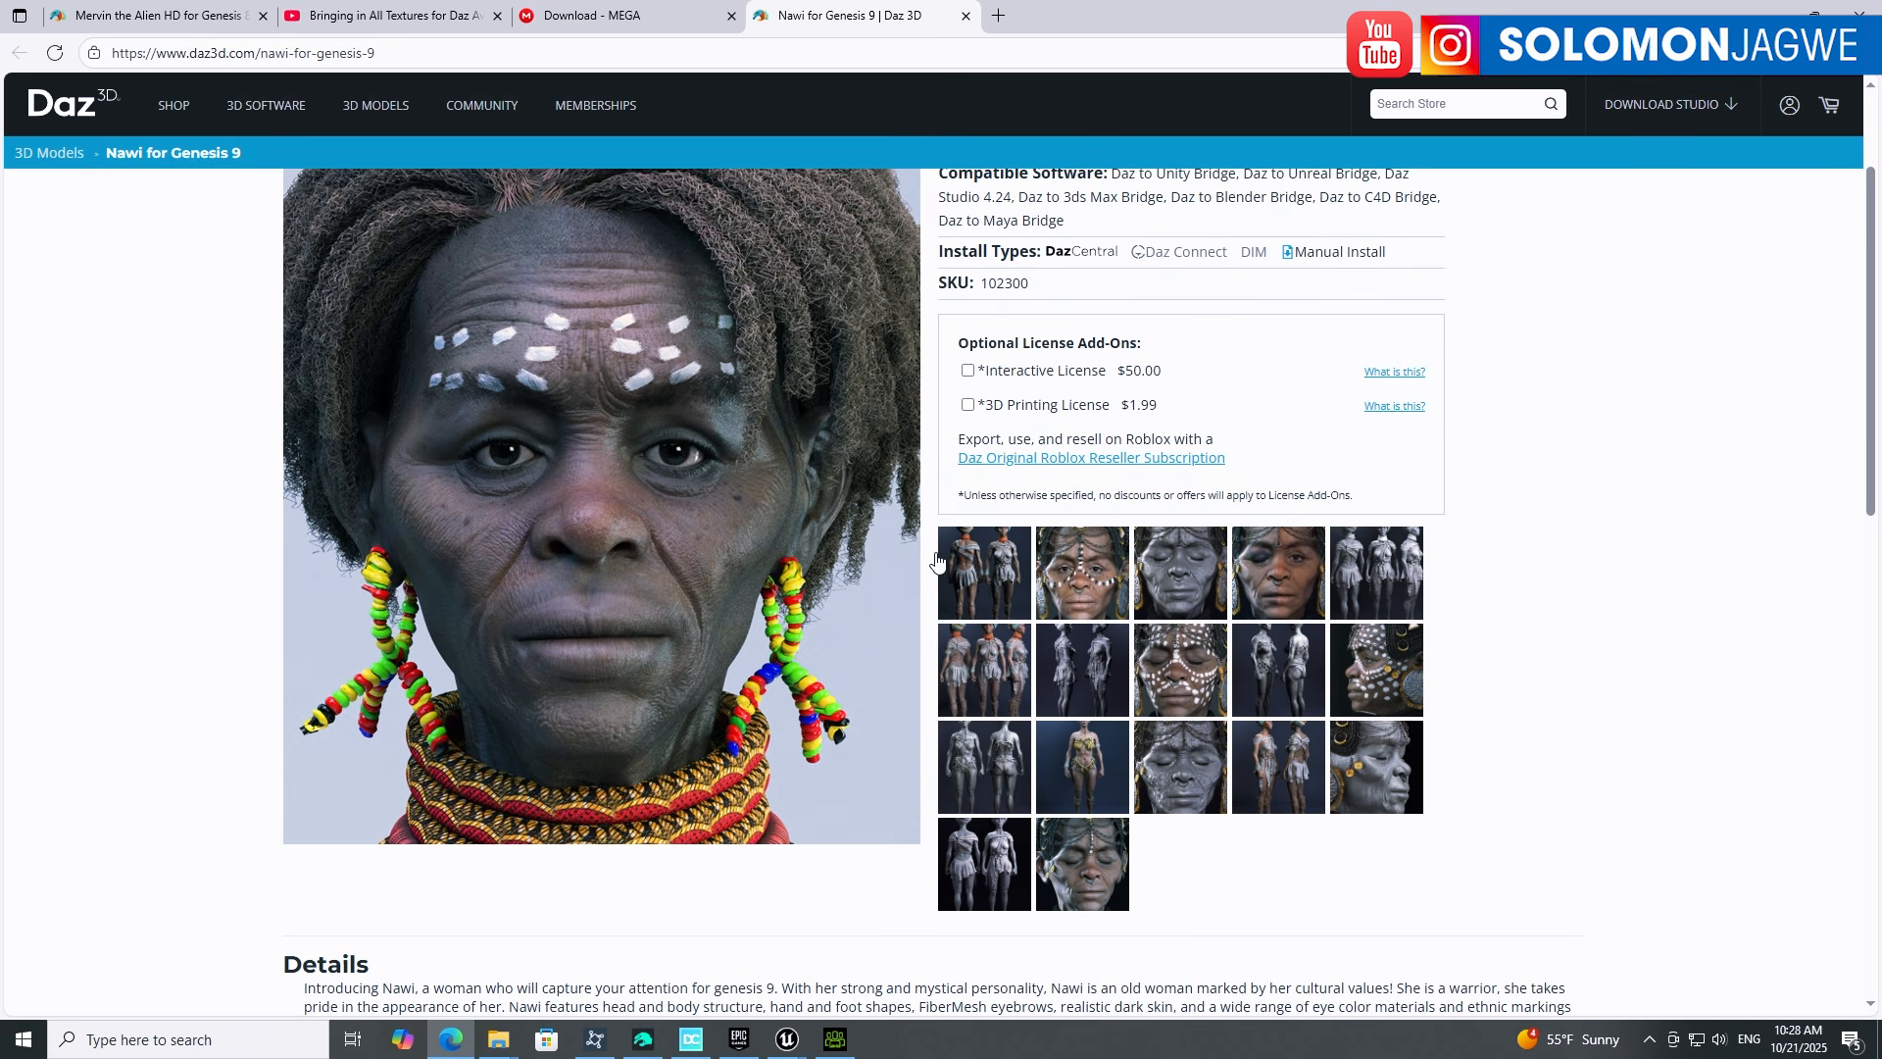
scroll(874, 562, "down", 6)
scroll(872, 615, "down", 1)
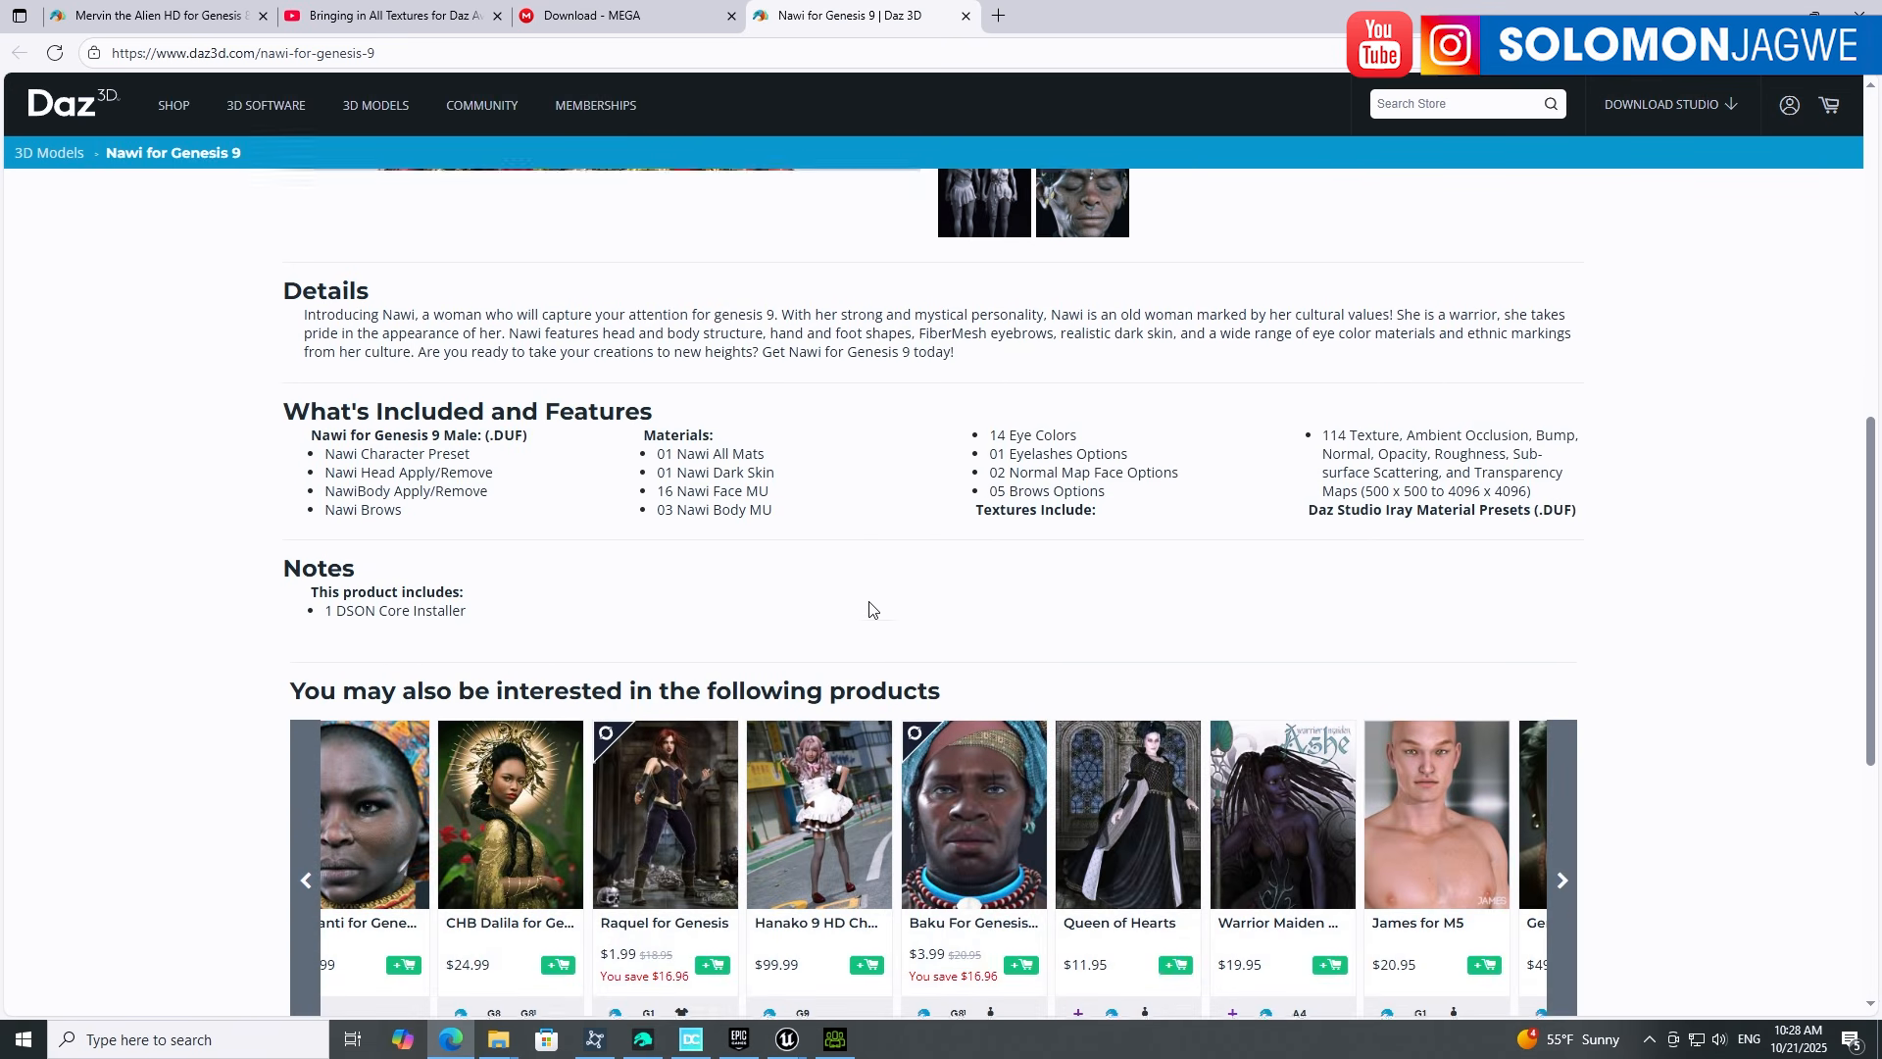
scroll(1041, 529, "up", 1)
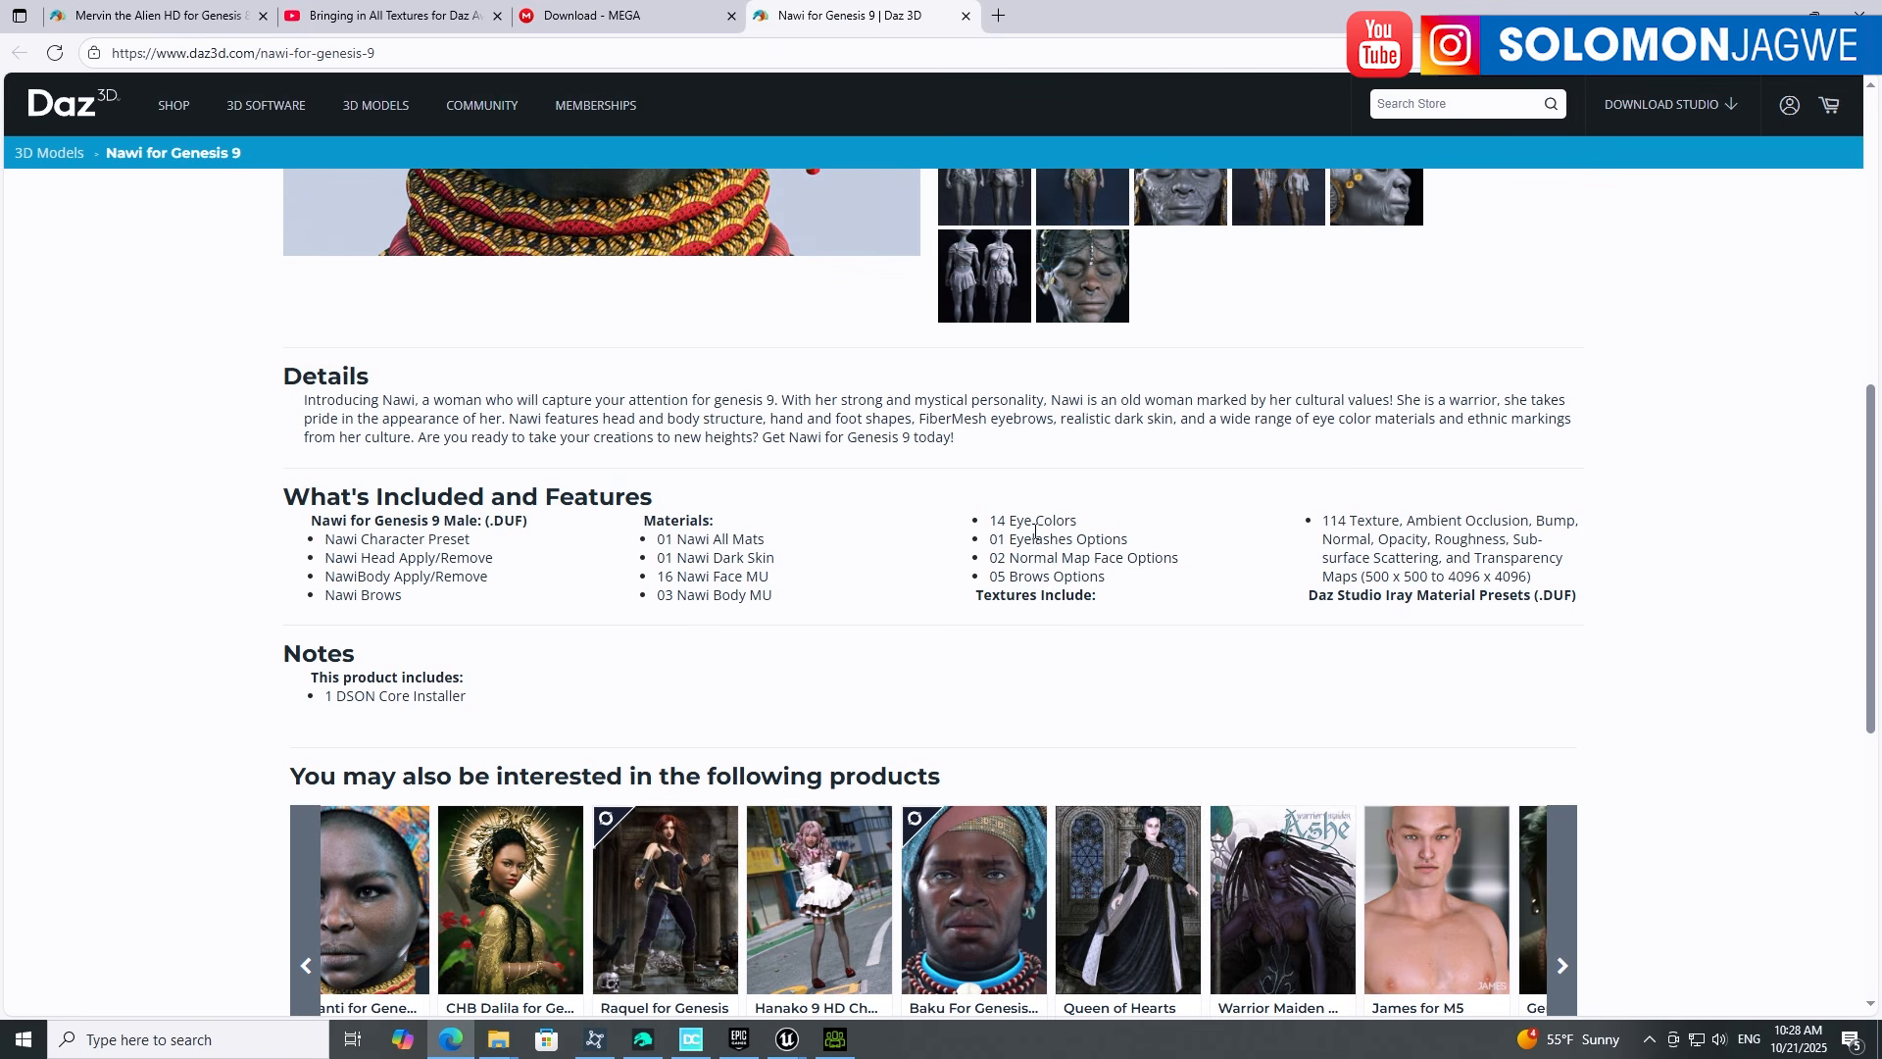
scroll(700, 676, "up", 7)
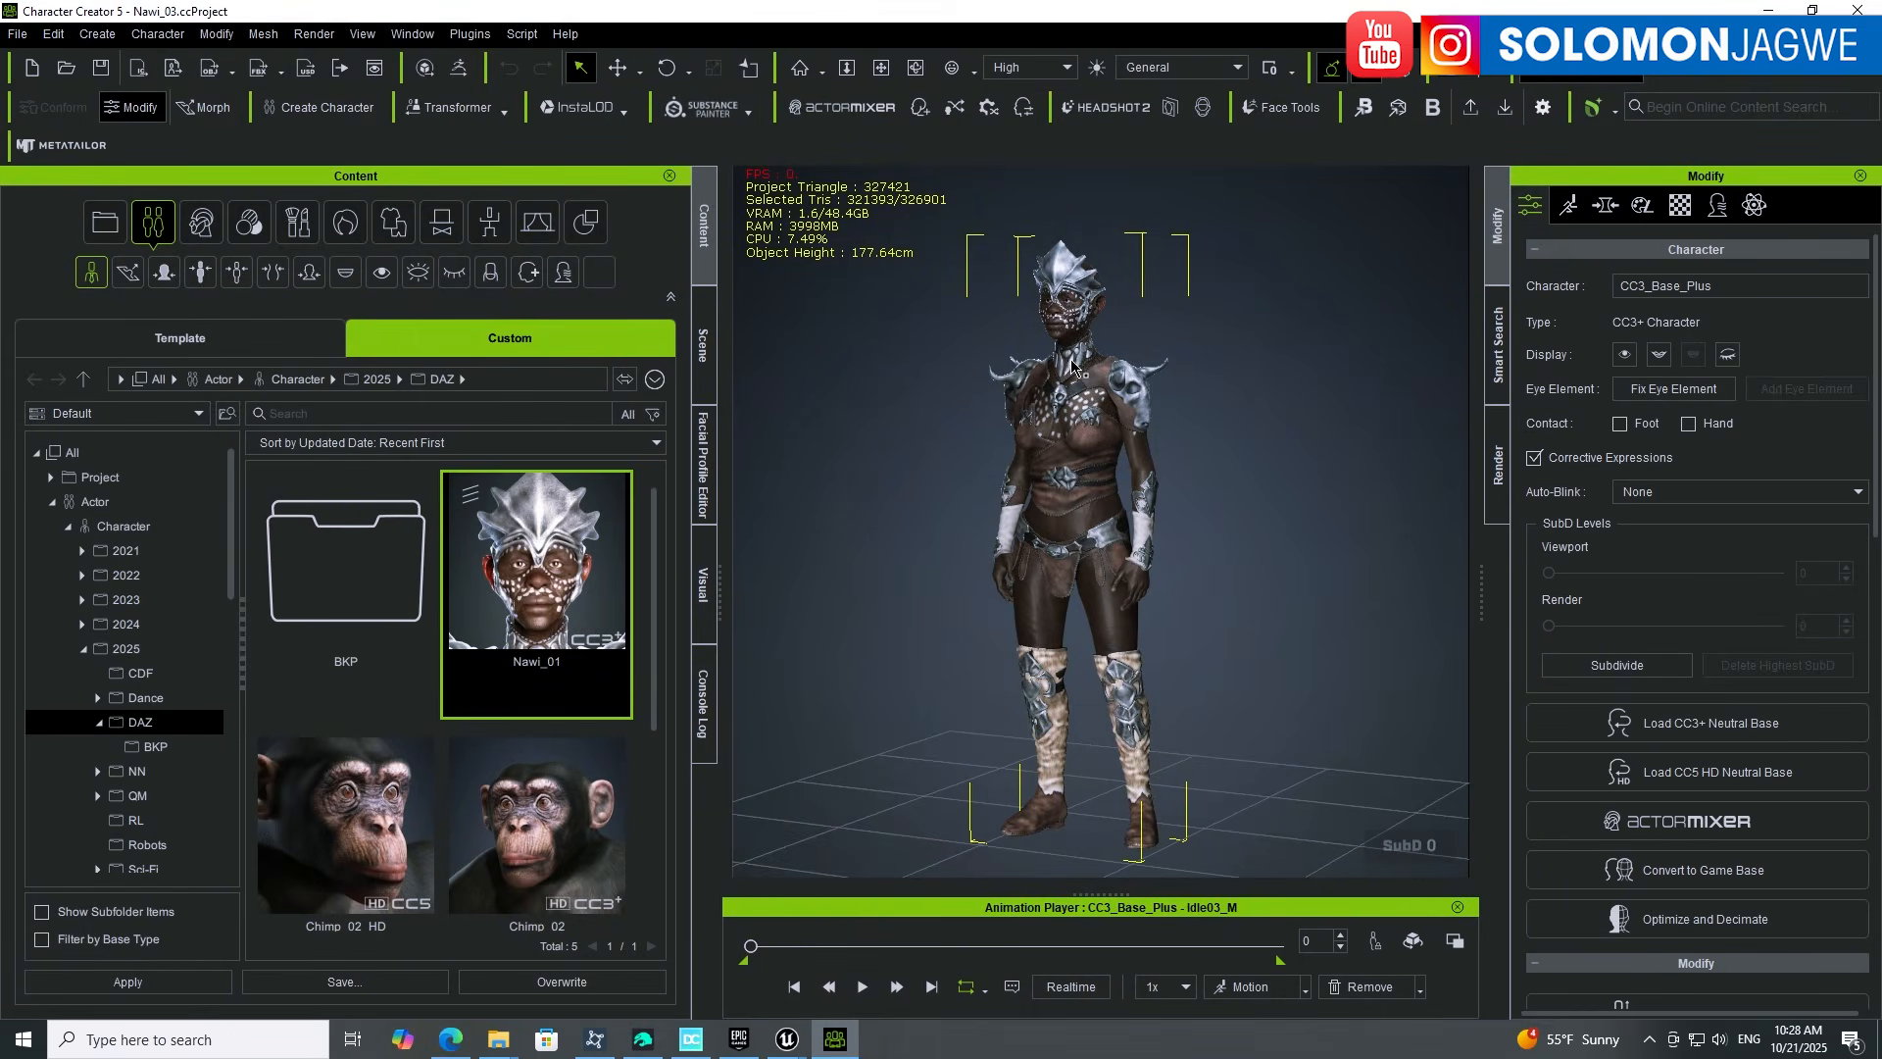
left_click_drag(1057, 417, 1039, 519, "alt")
right_click_drag(1039, 519, 1036, 392, "alt")
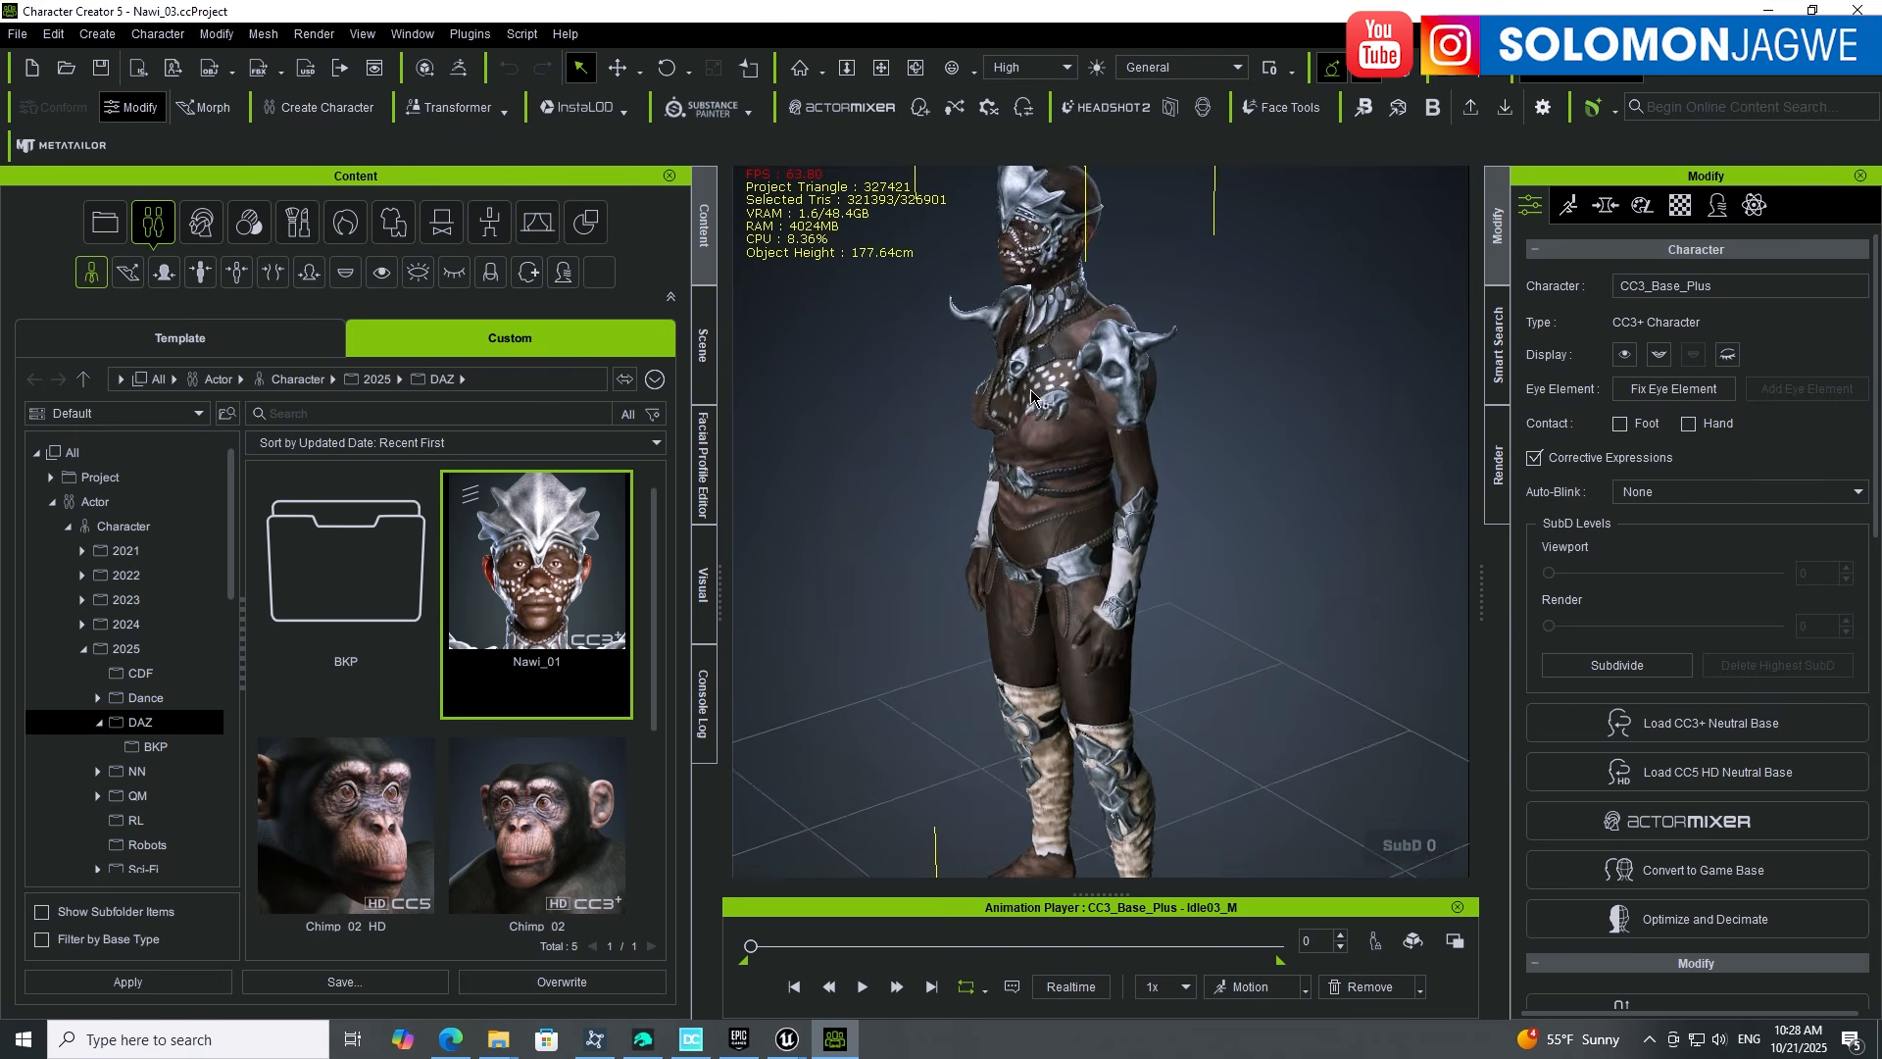
middle_click_drag(1035, 392, 1035, 633, "alt")
right_click_drag(1035, 632, 1033, 532, "alt")
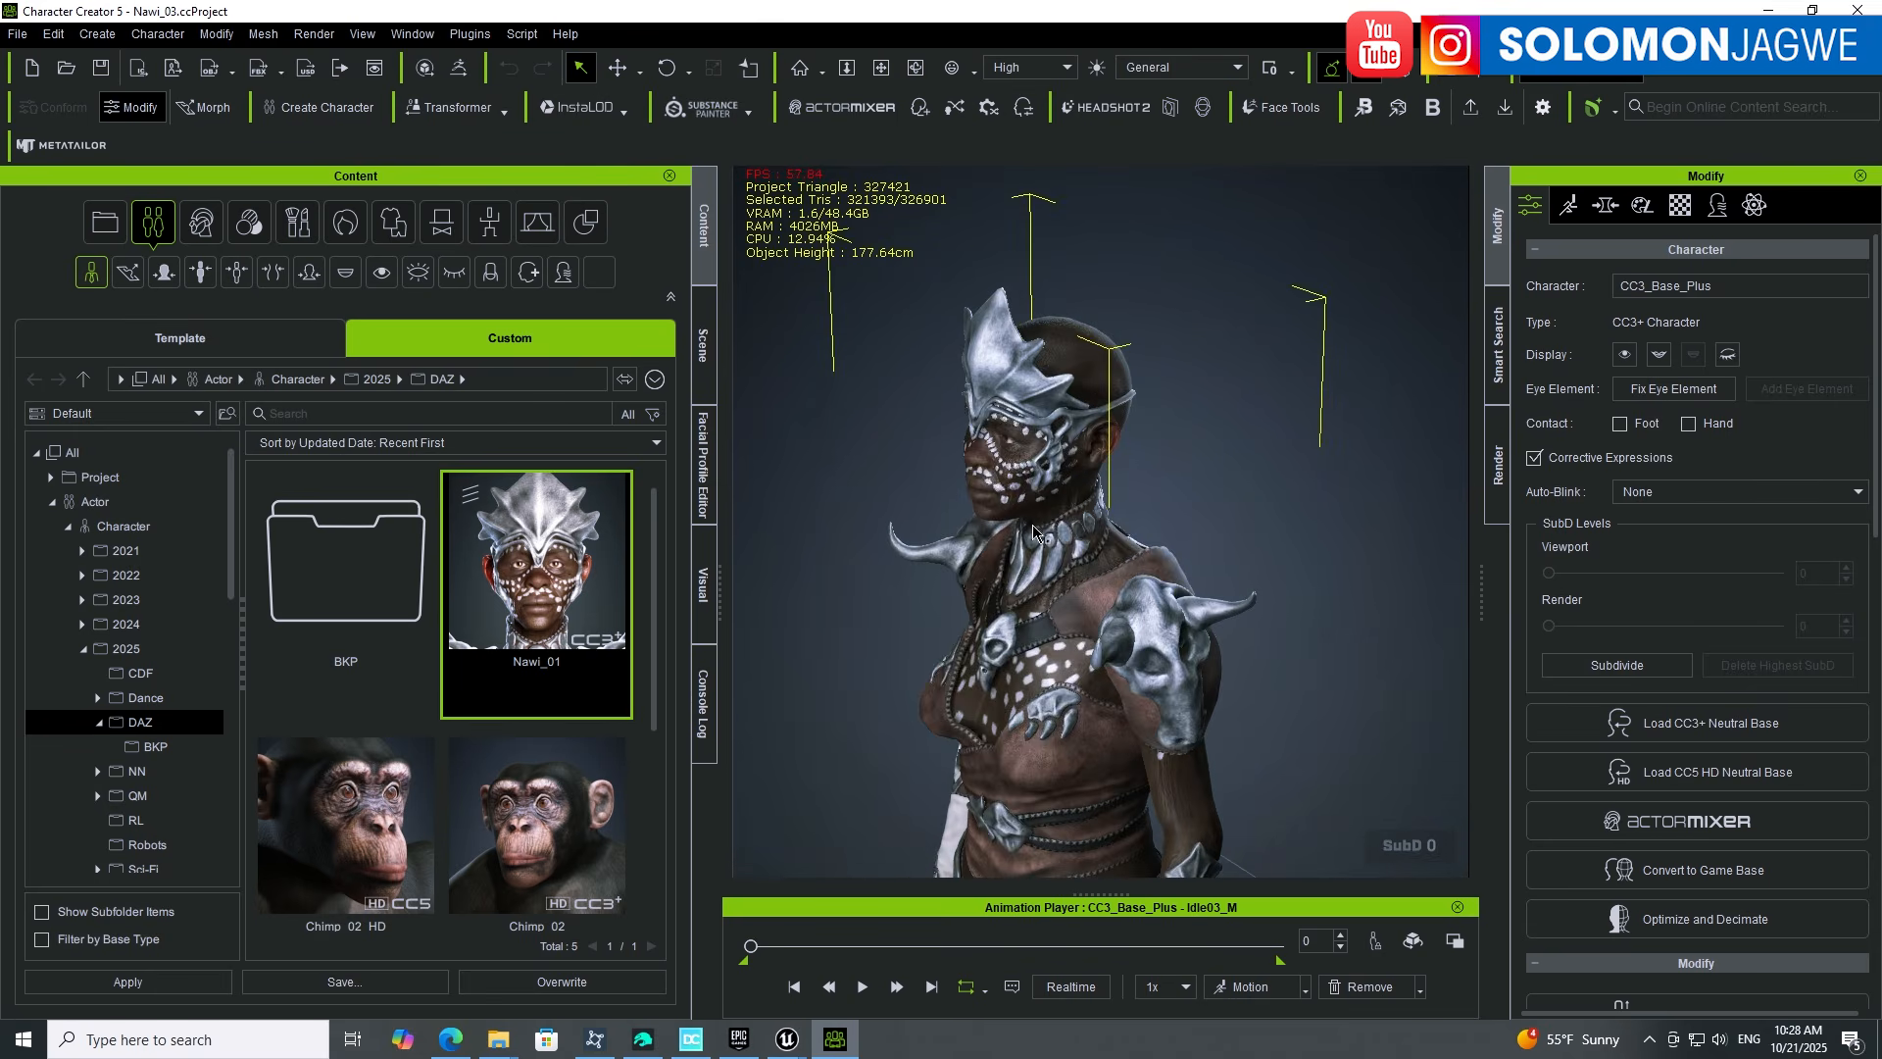
left_click_drag(1033, 532, 1121, 517, "alt")
middle_click_drag(1120, 515, 1111, 574, "alt")
right_click_drag(1110, 579, 1109, 502, "alt")
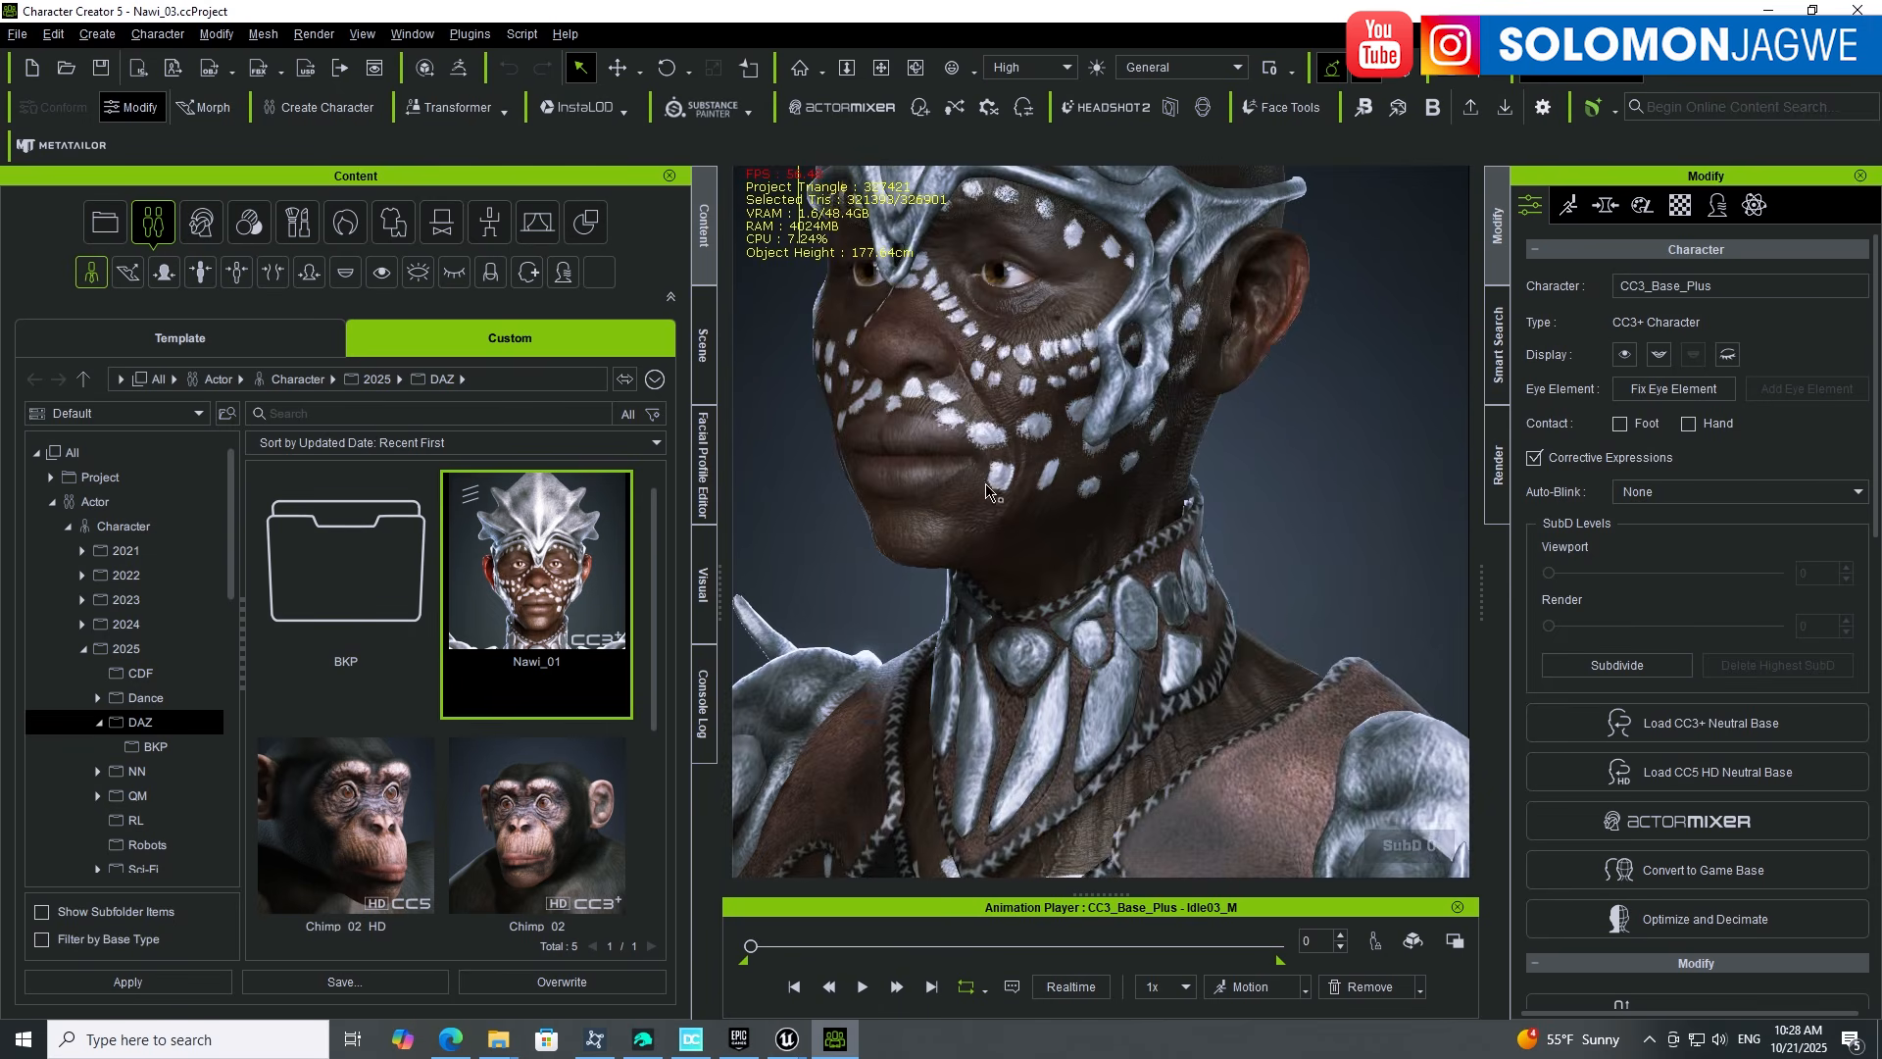
left_click_drag(1109, 504, 1157, 588, "alt")
right_click_drag(1157, 598, 1157, 549, "alt")
left_click_drag(1157, 549, 1030, 505, "alt")
middle_click_drag(1030, 505, 1110, 529, "alt")
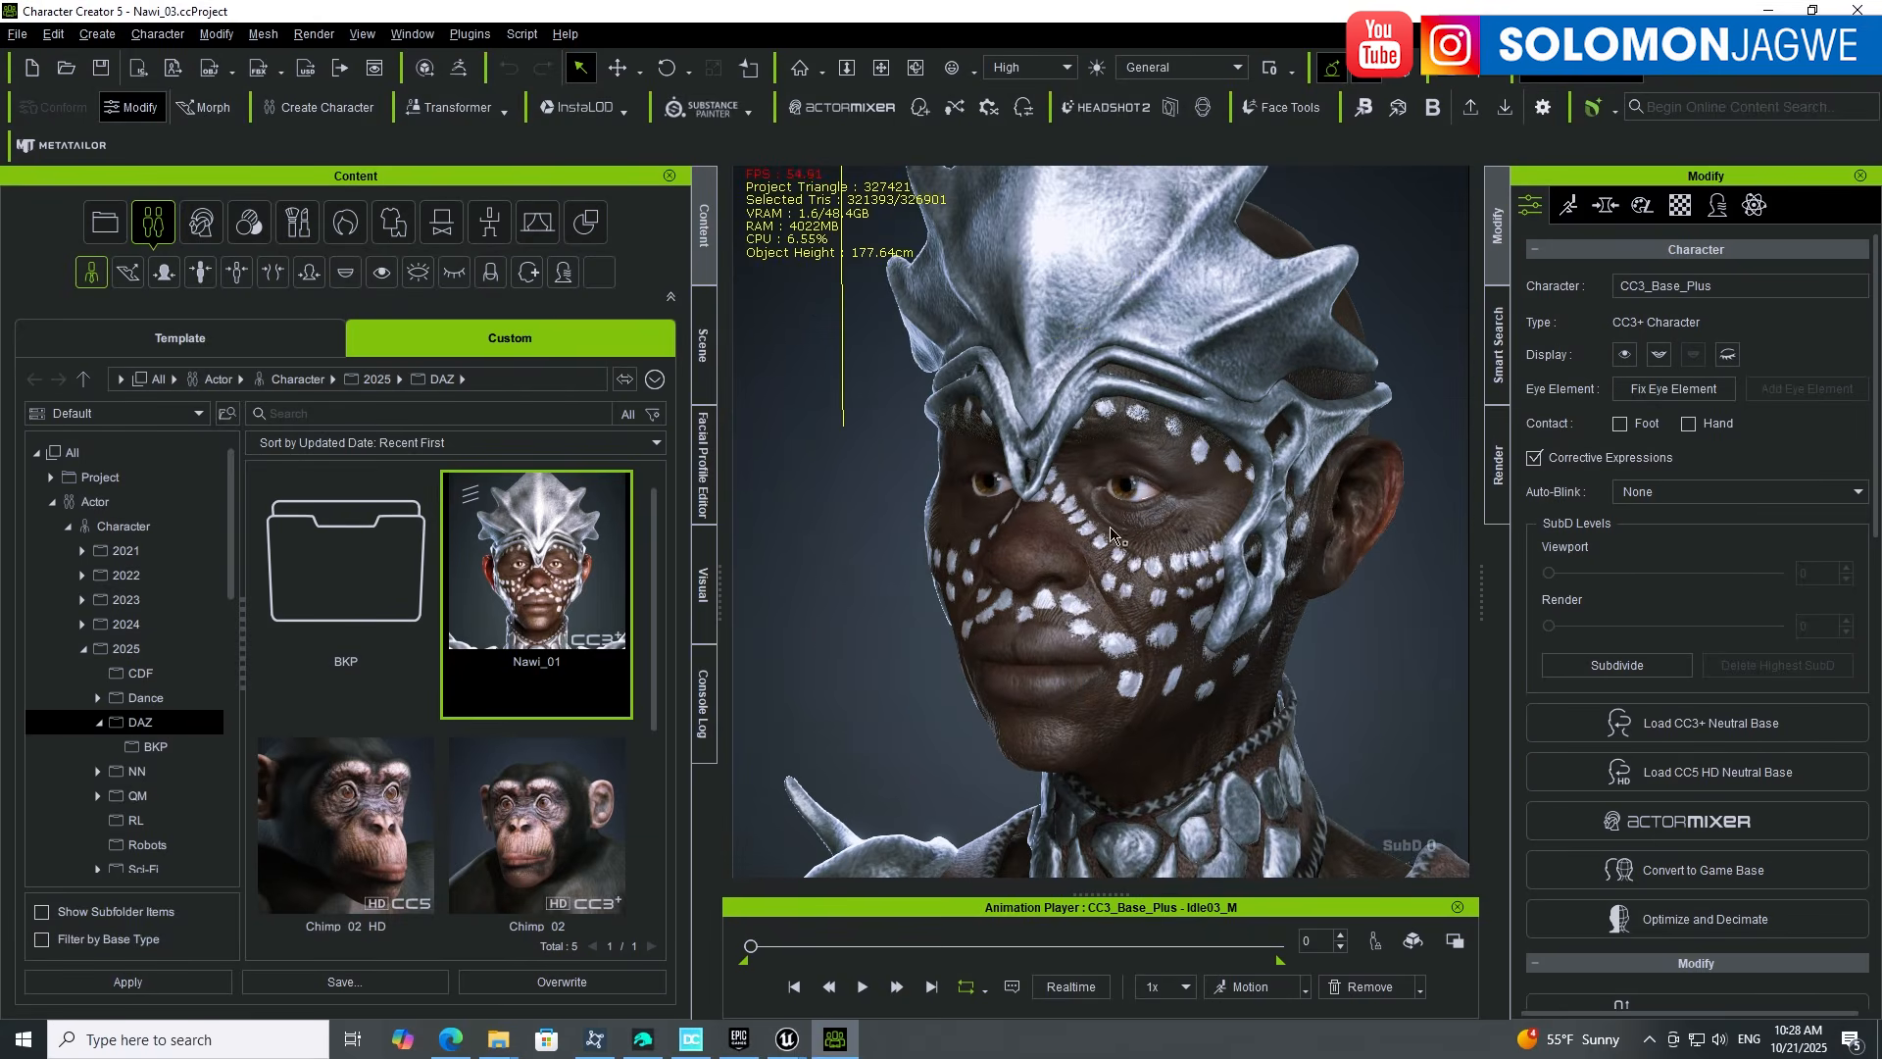
mouse_move(1248, 536)
left_mouse_down("alt")
mouse_move(1093, 529)
mouse_move(1253, 522)
left_mouse_up("alt")
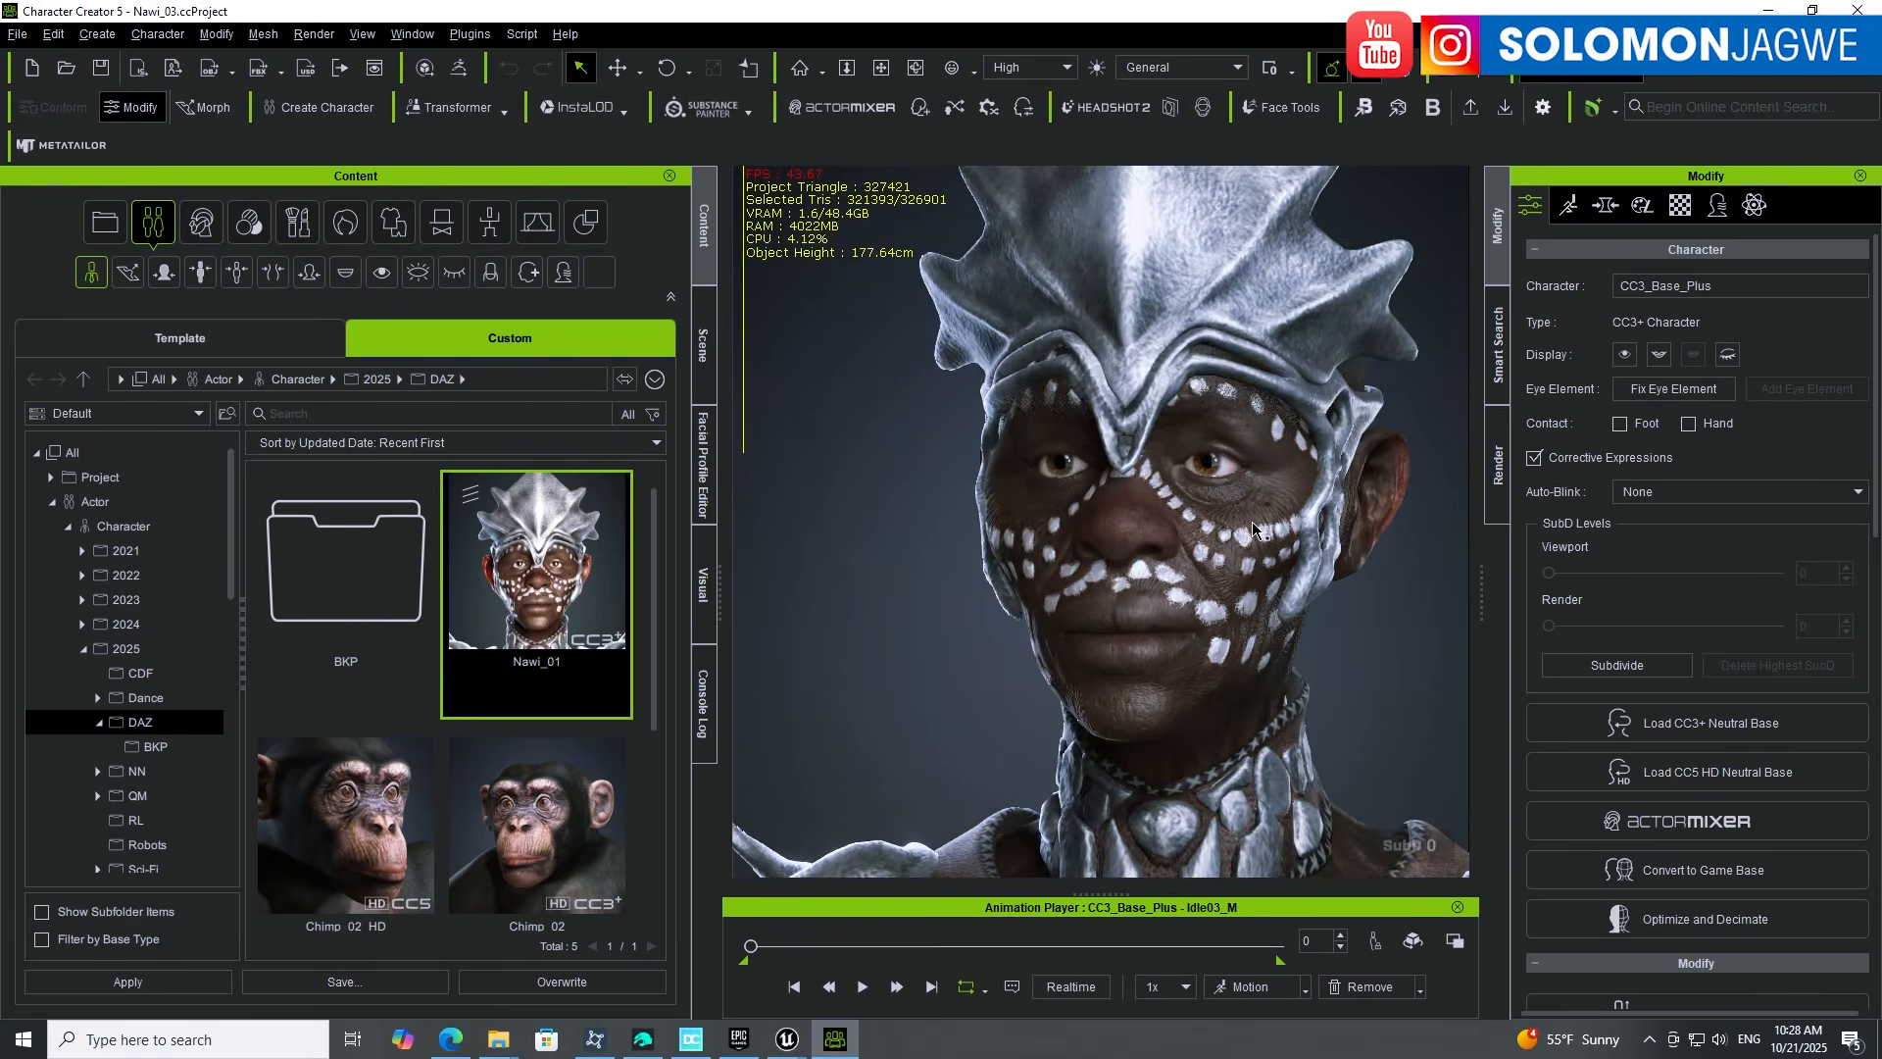
scroll(1255, 530, "down", 5)
middle_click_drag(1256, 659, 1256, 496, "alt")
left_click_drag(1256, 496, 1471, 576, "alt")
left_click_drag(1133, 560, 1368, 522, "alt")
scroll(1274, 568, "down", 3)
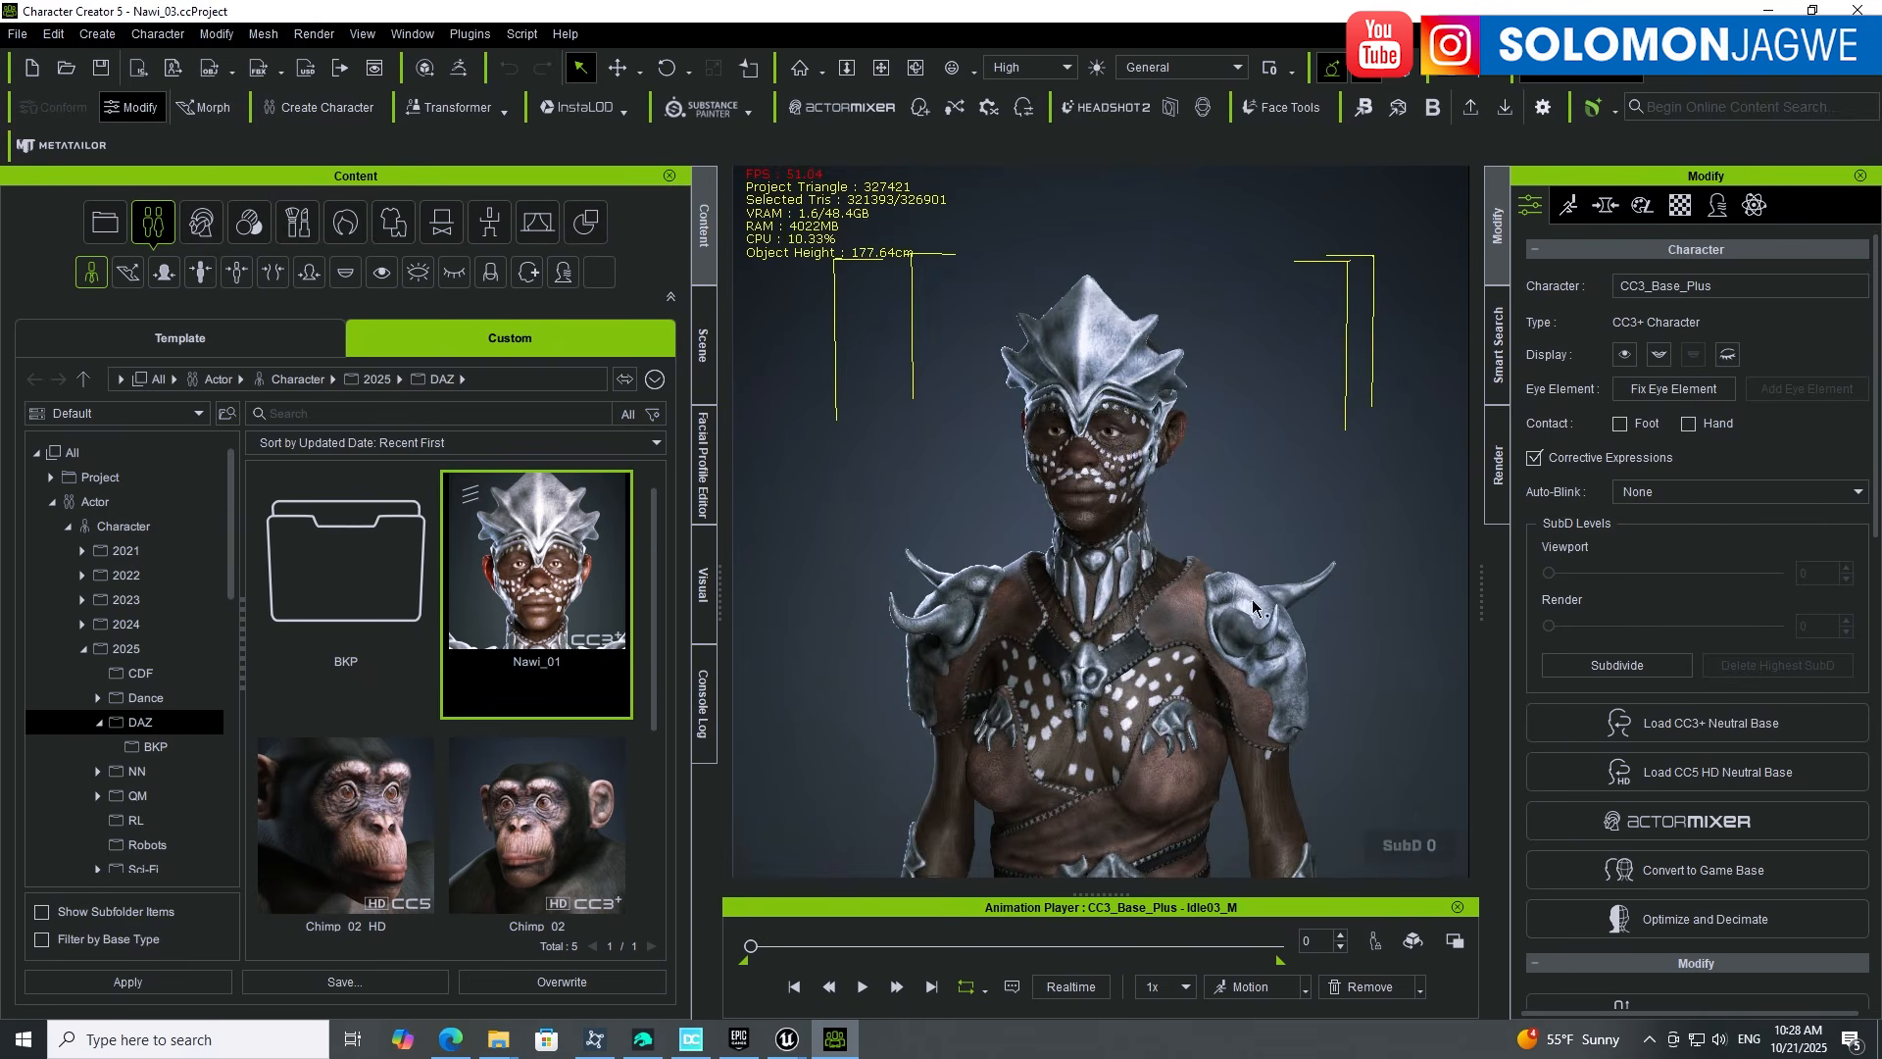
scroll(1253, 608, "down", 6)
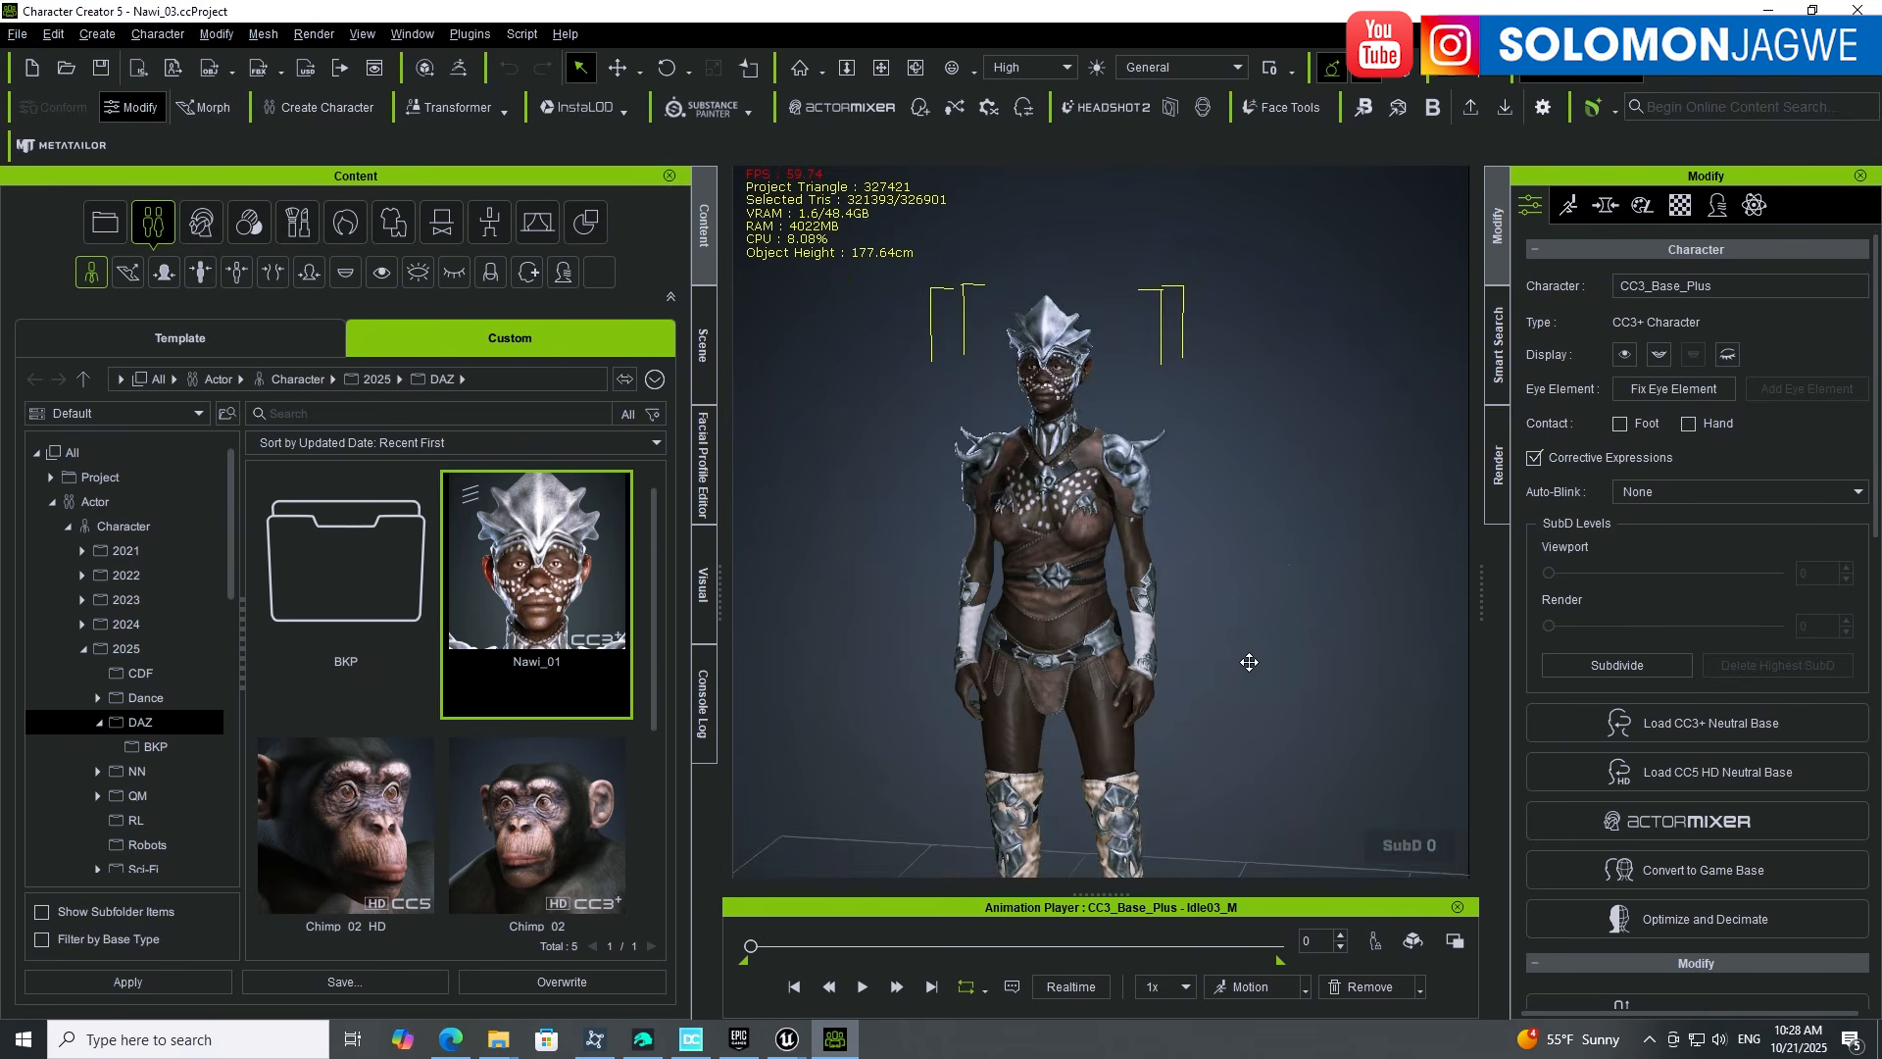
middle_click_drag(1249, 663, 1321, 590)
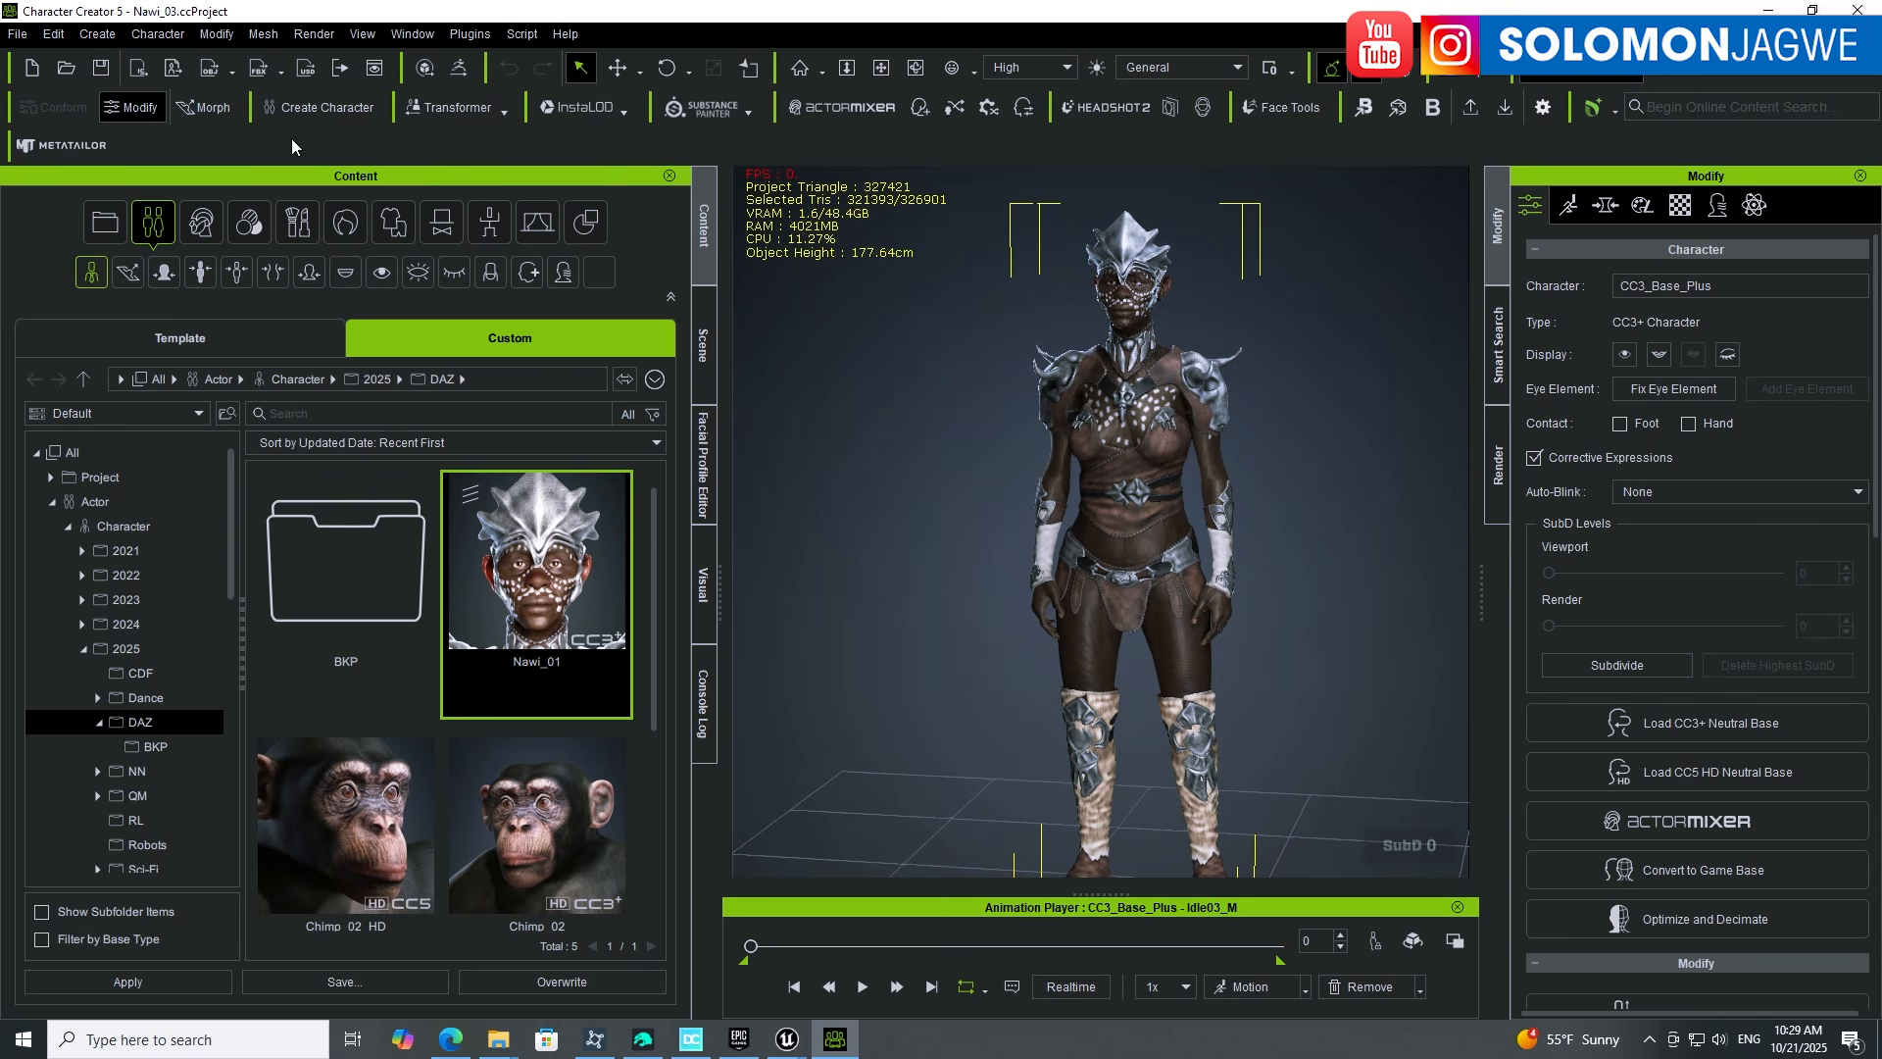
Step: Start a new empty project and choose Transformer's CC3+ conversion
left_click(18, 33)
left_click(314, 107)
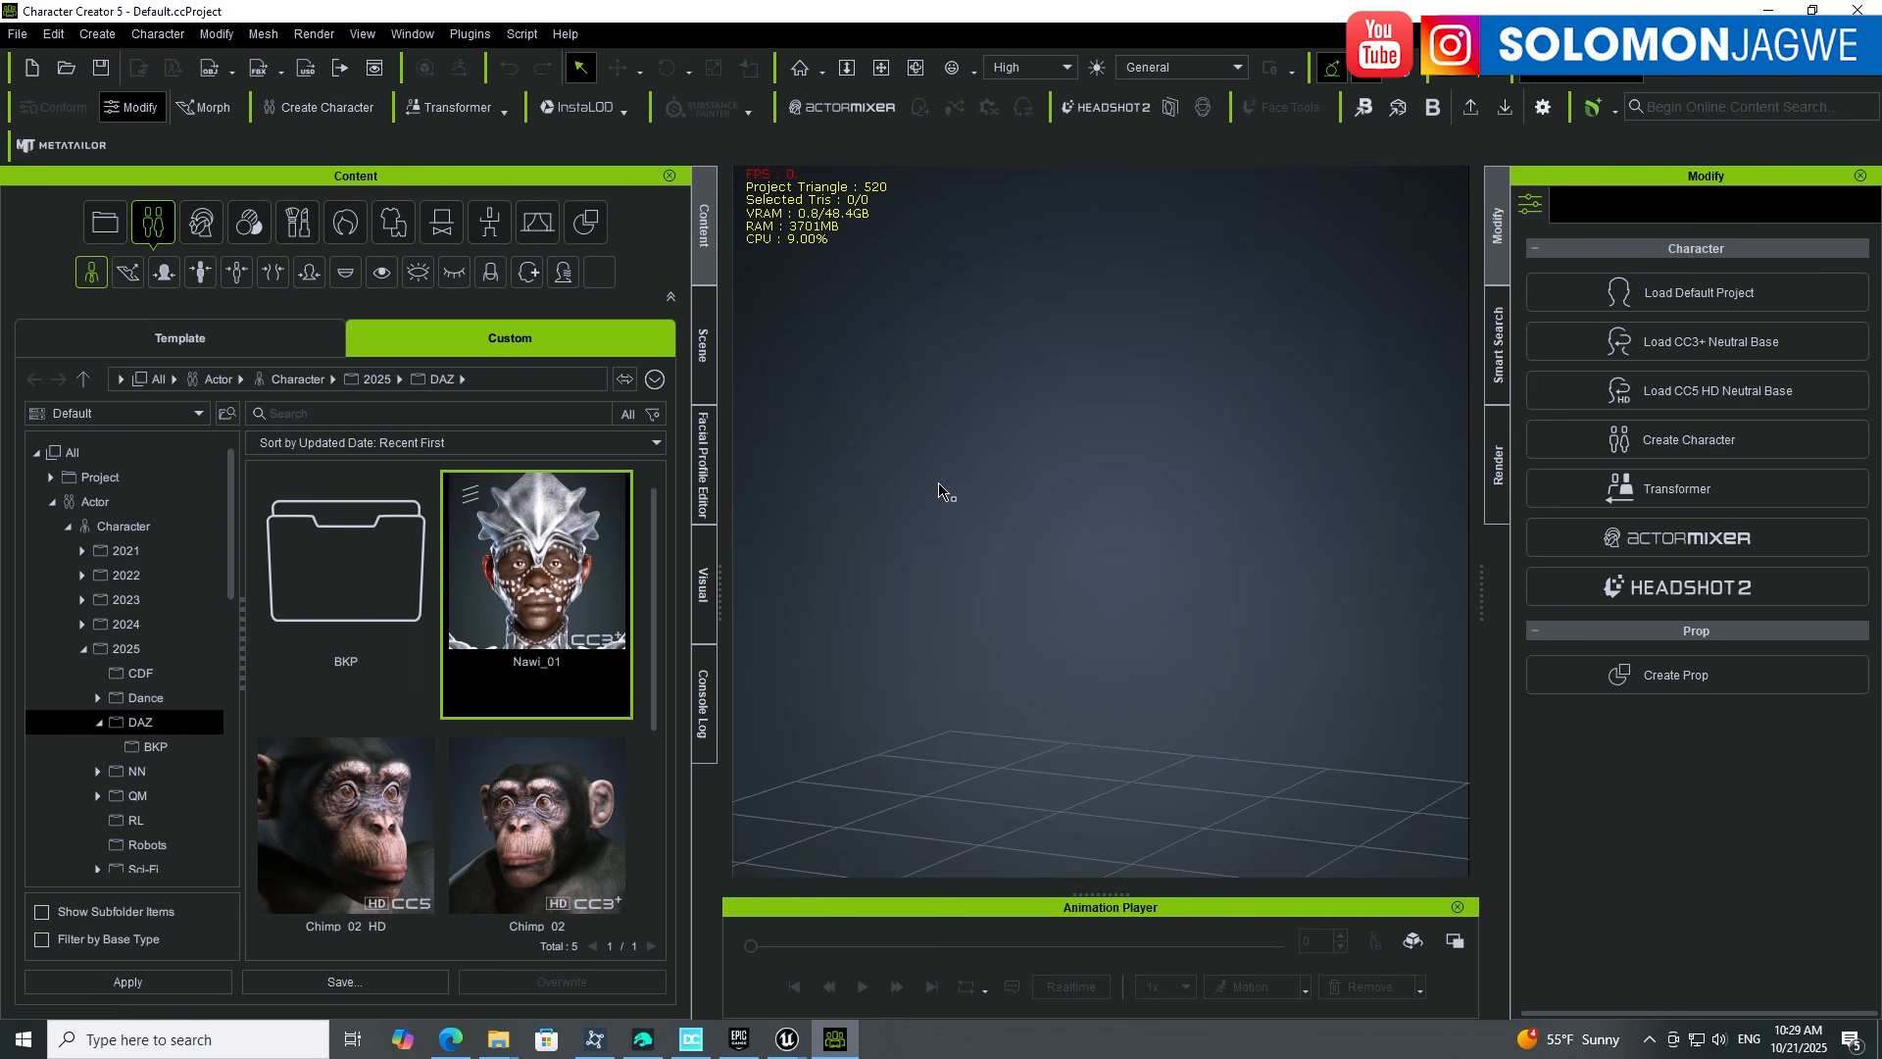
left_click(507, 113)
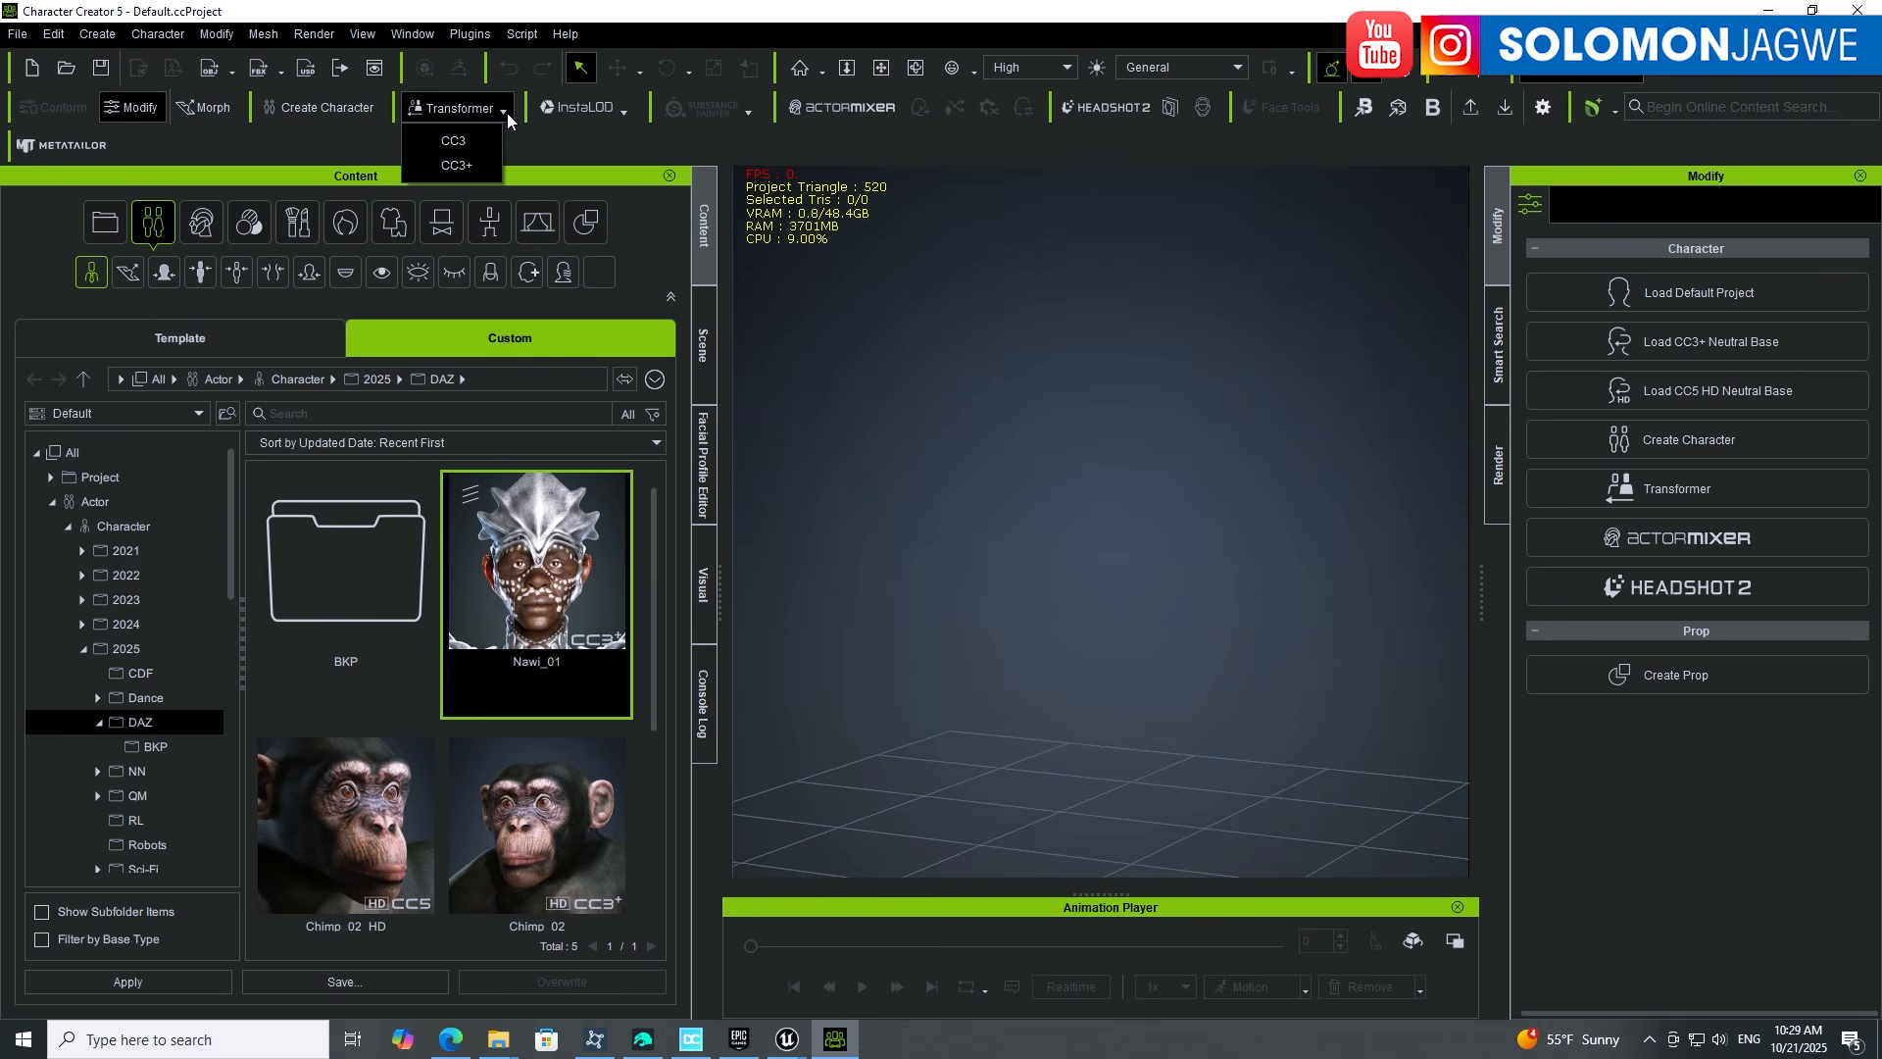
left_click(462, 166)
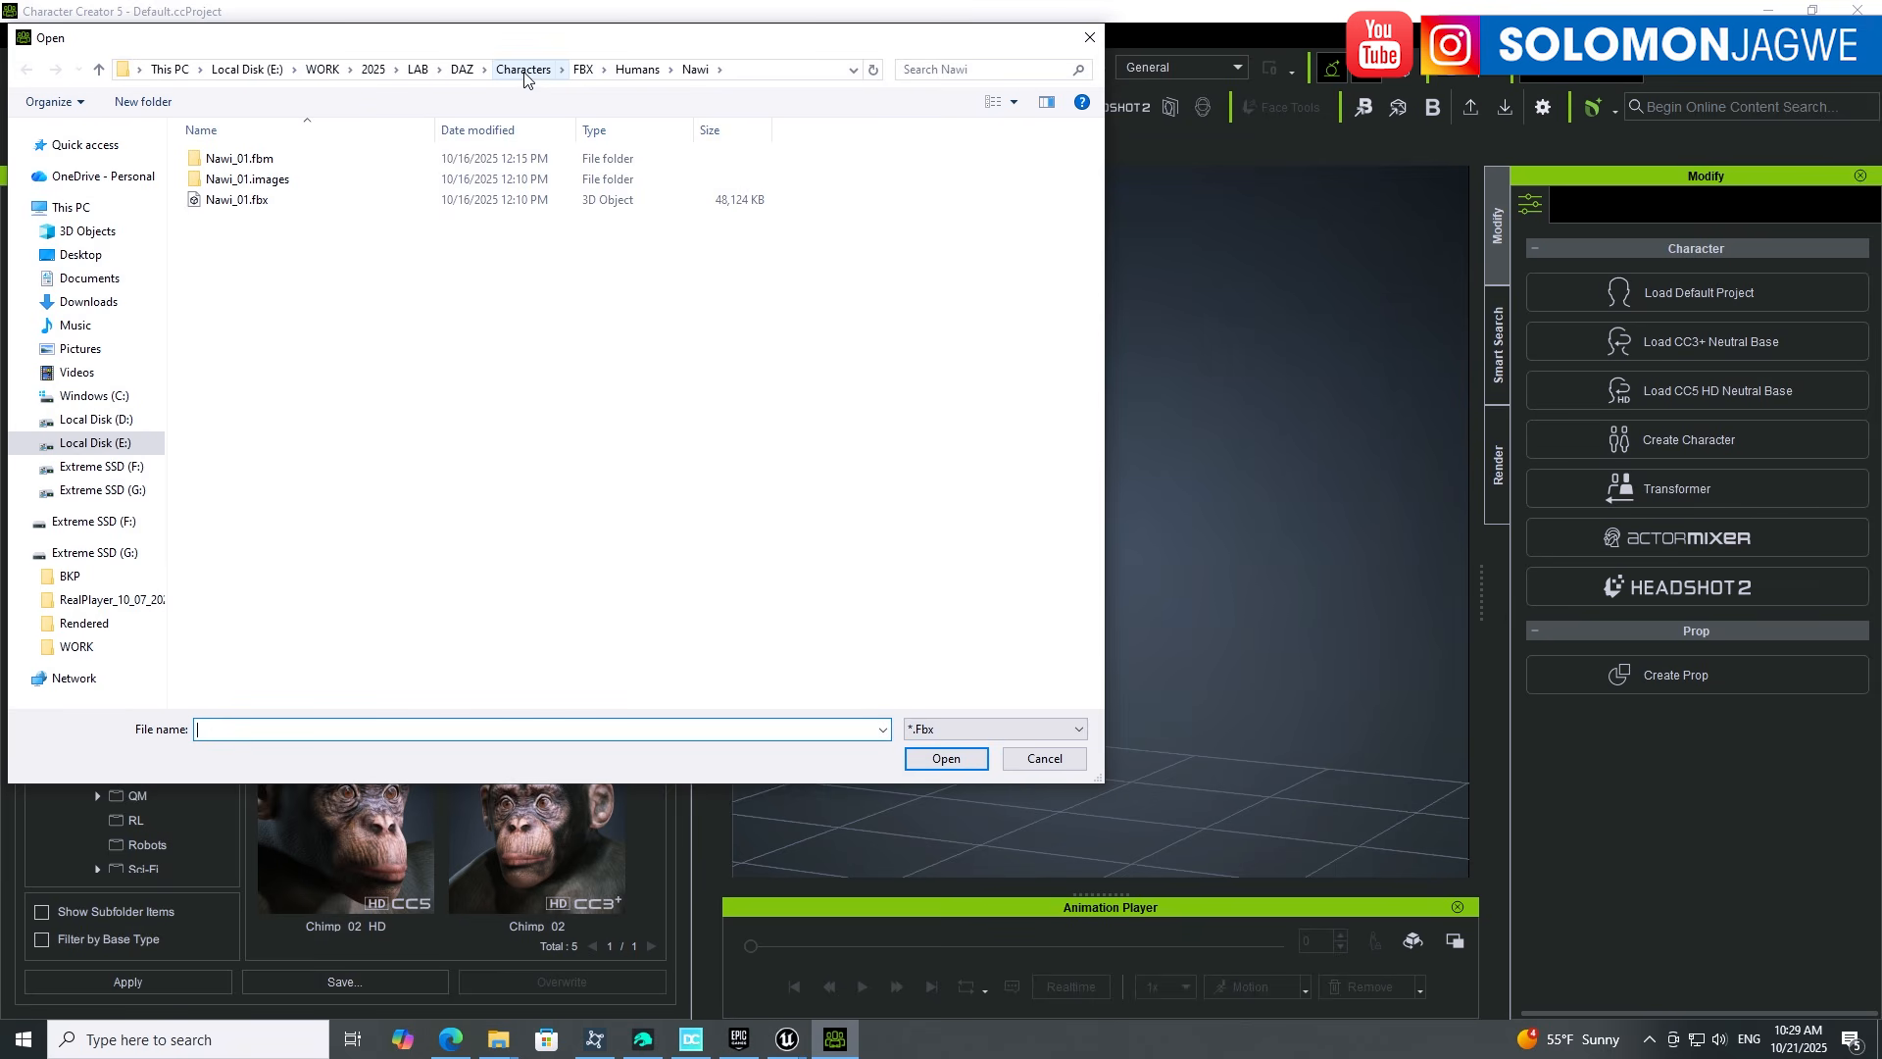
Step: Open Mervin2_01.fbx from DAZ/Characters/FBX/Creatures/M2 for import
left_click(461, 69)
left_click(241, 162)
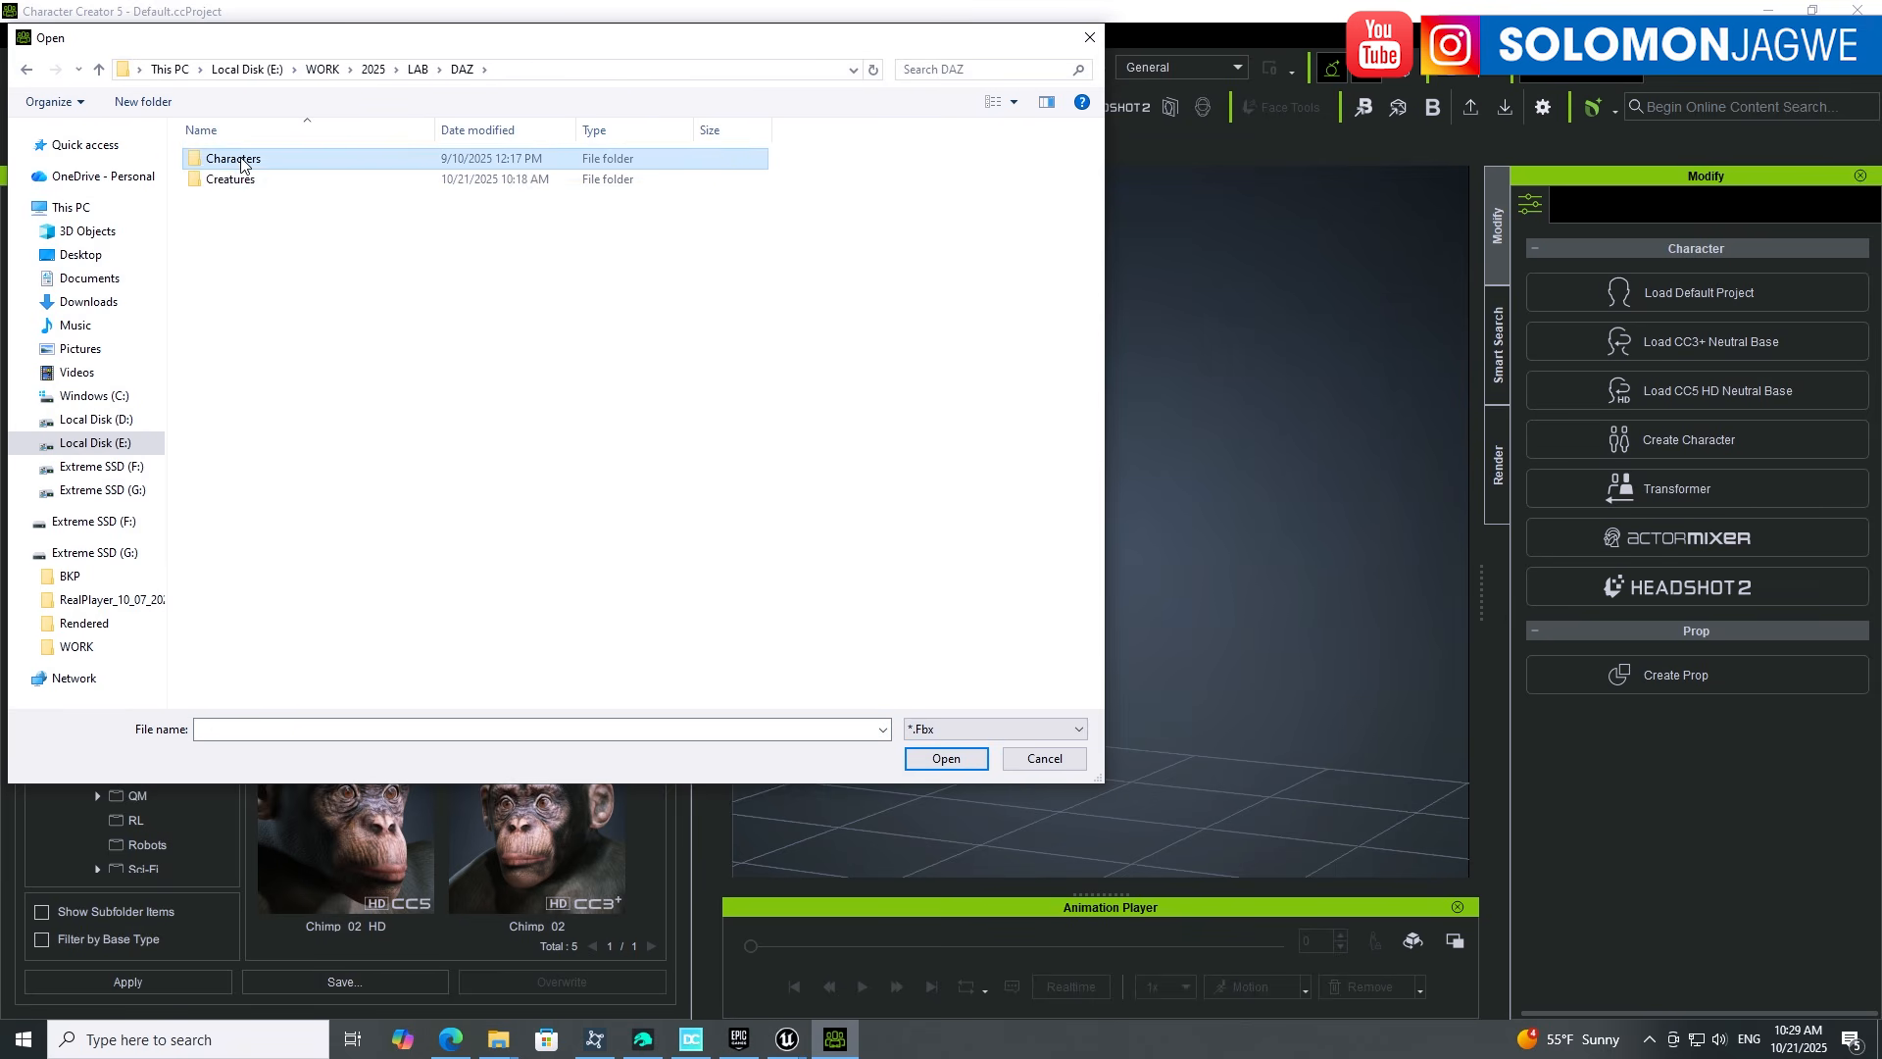
double_click(241, 163)
double_click(242, 163)
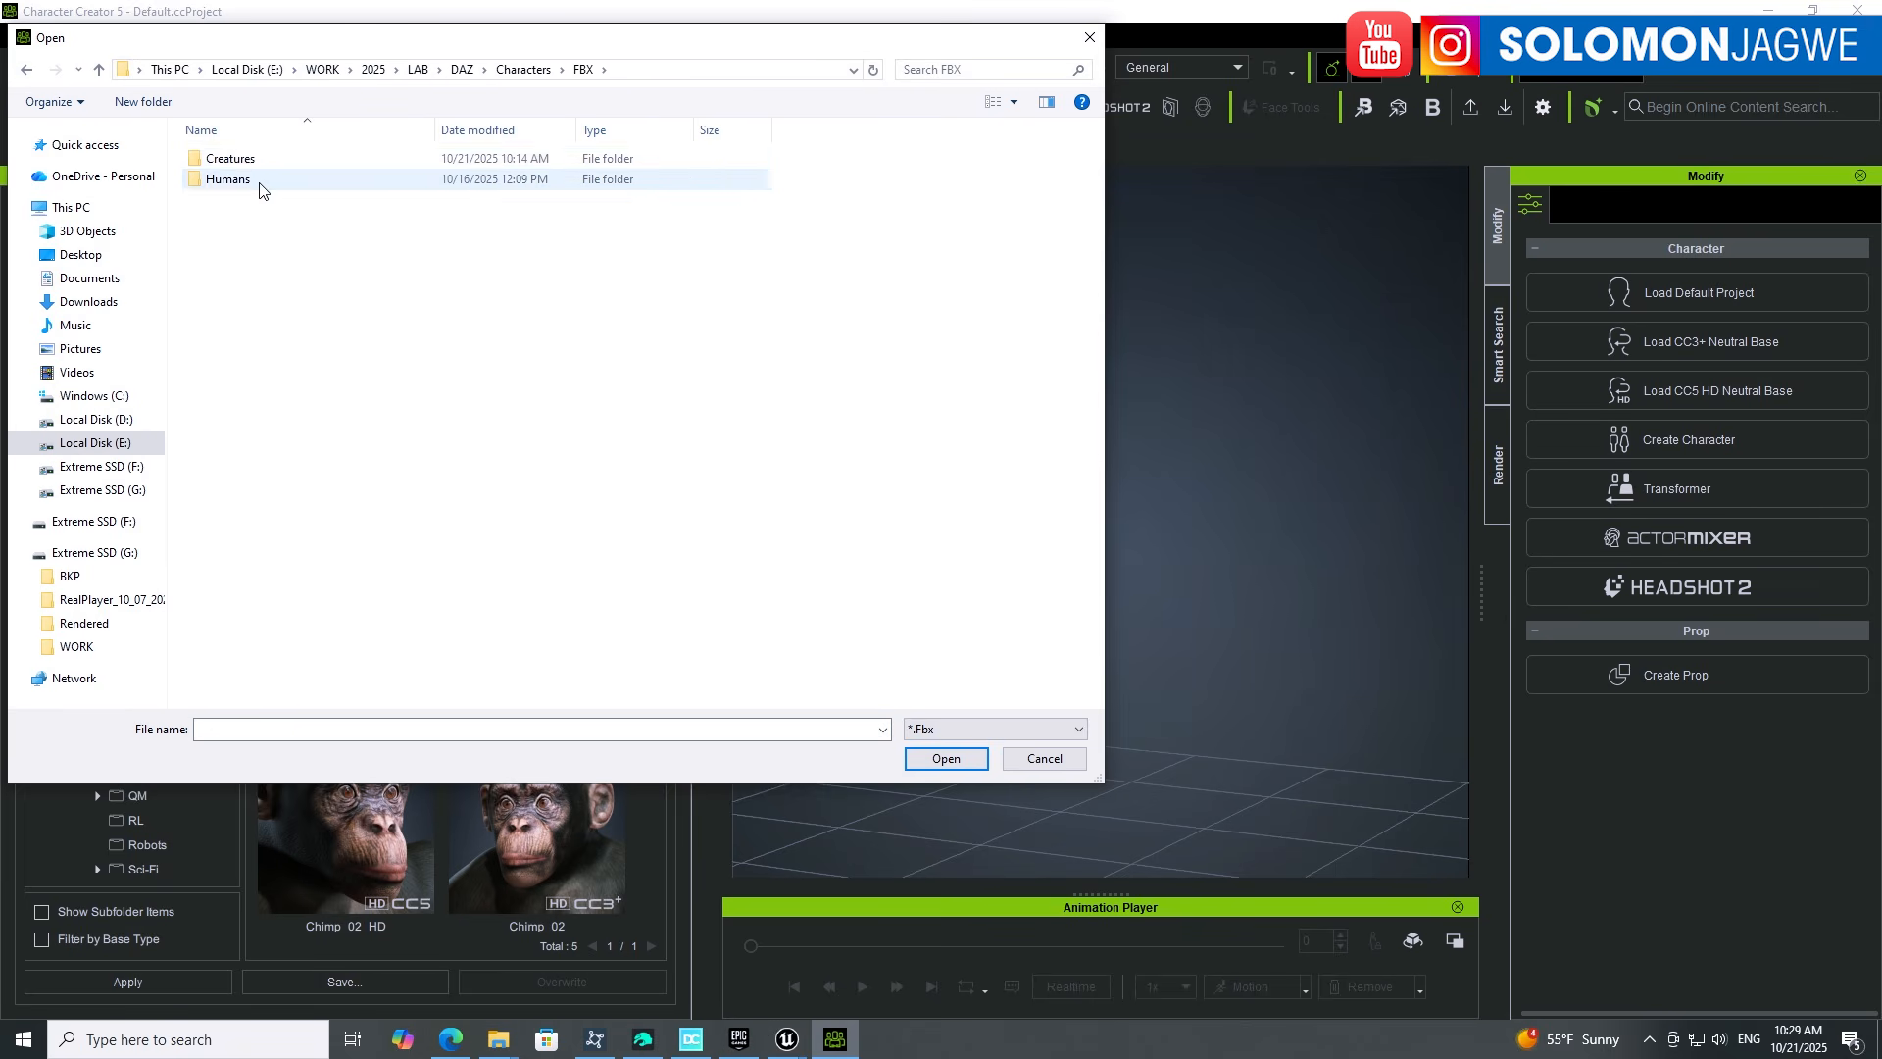
double_click(241, 161)
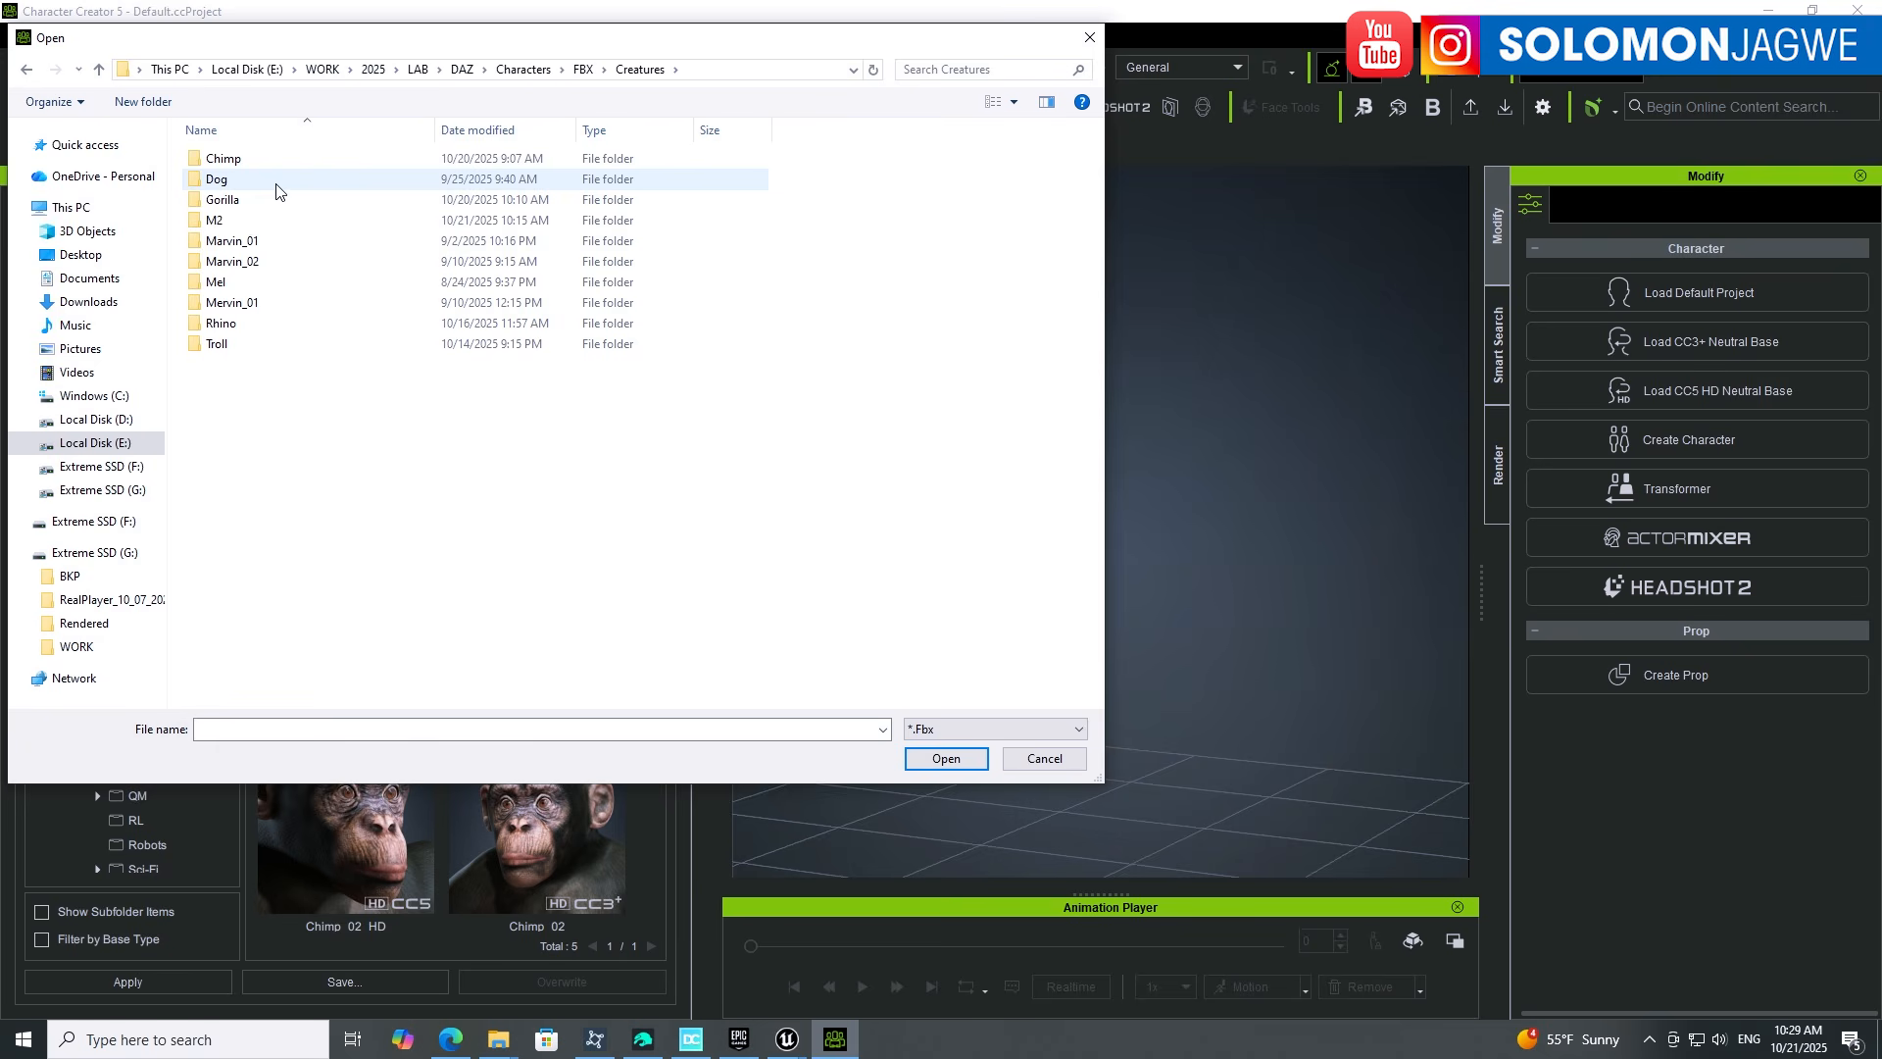
double_click(218, 221)
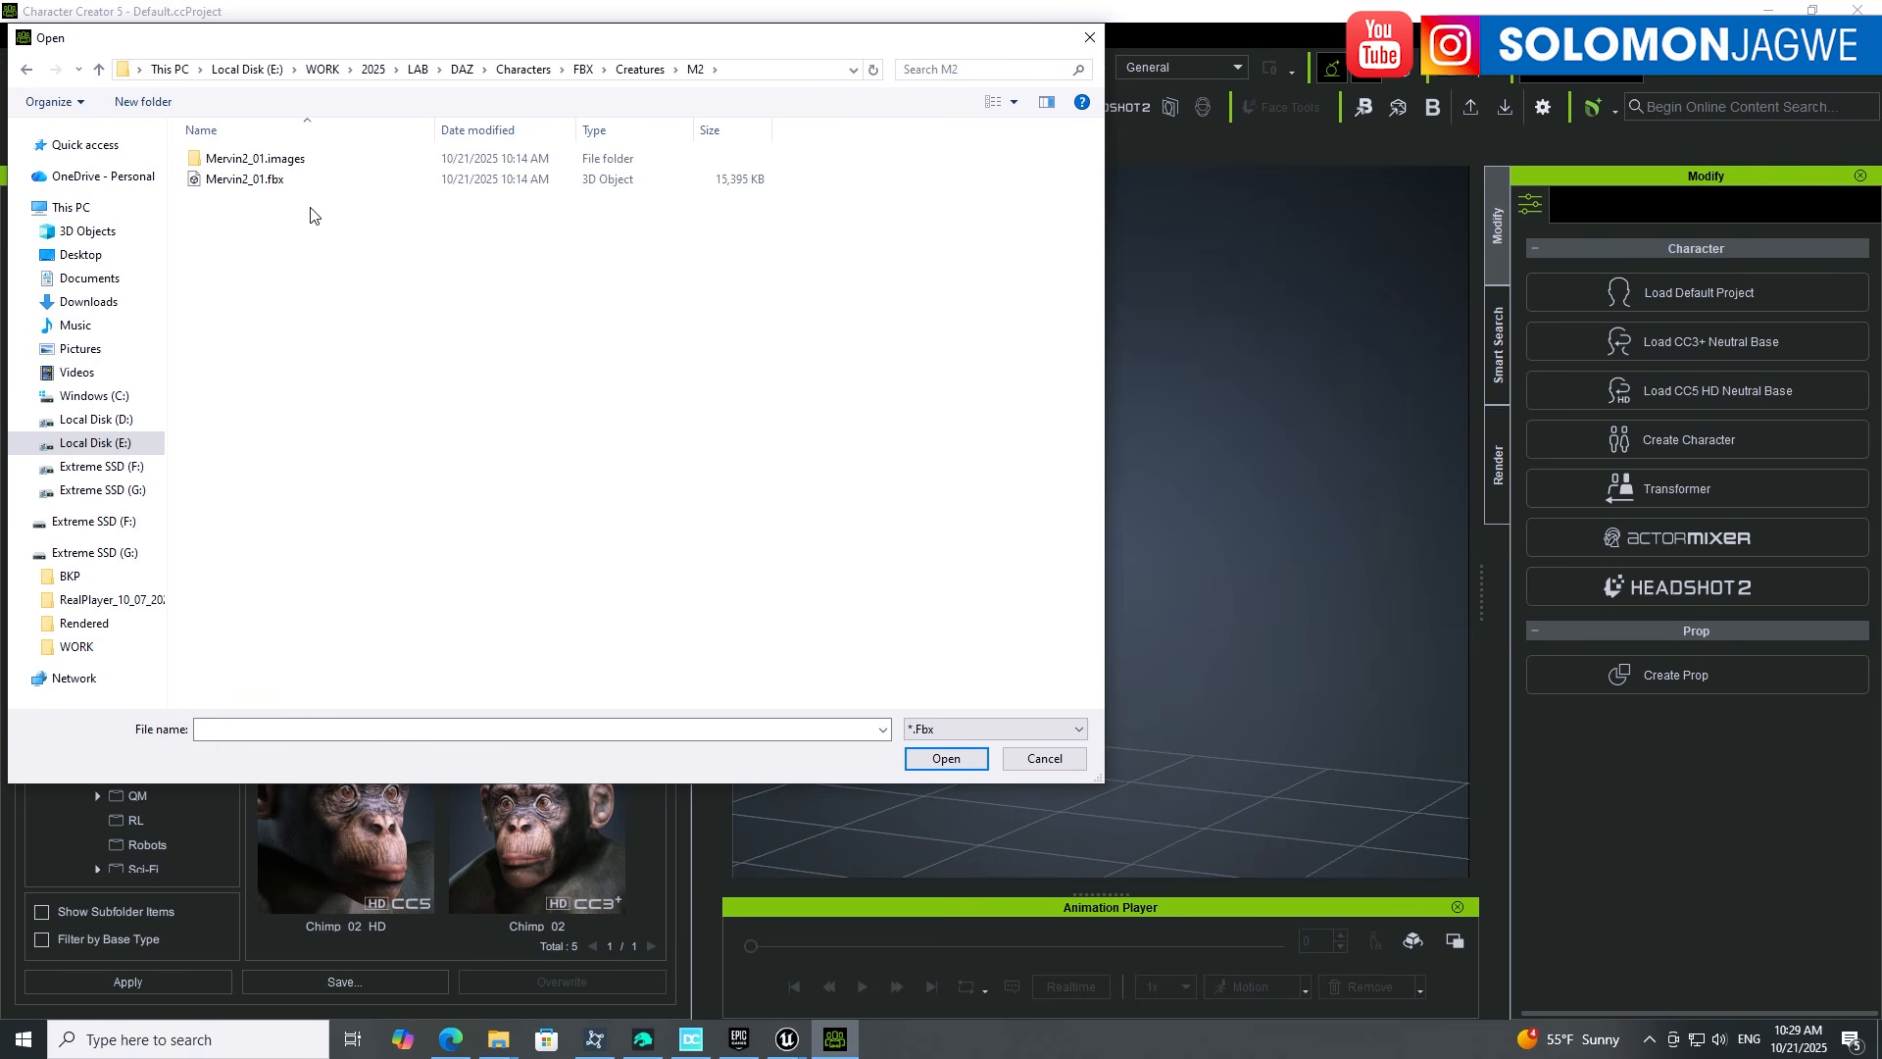
left_click(259, 184)
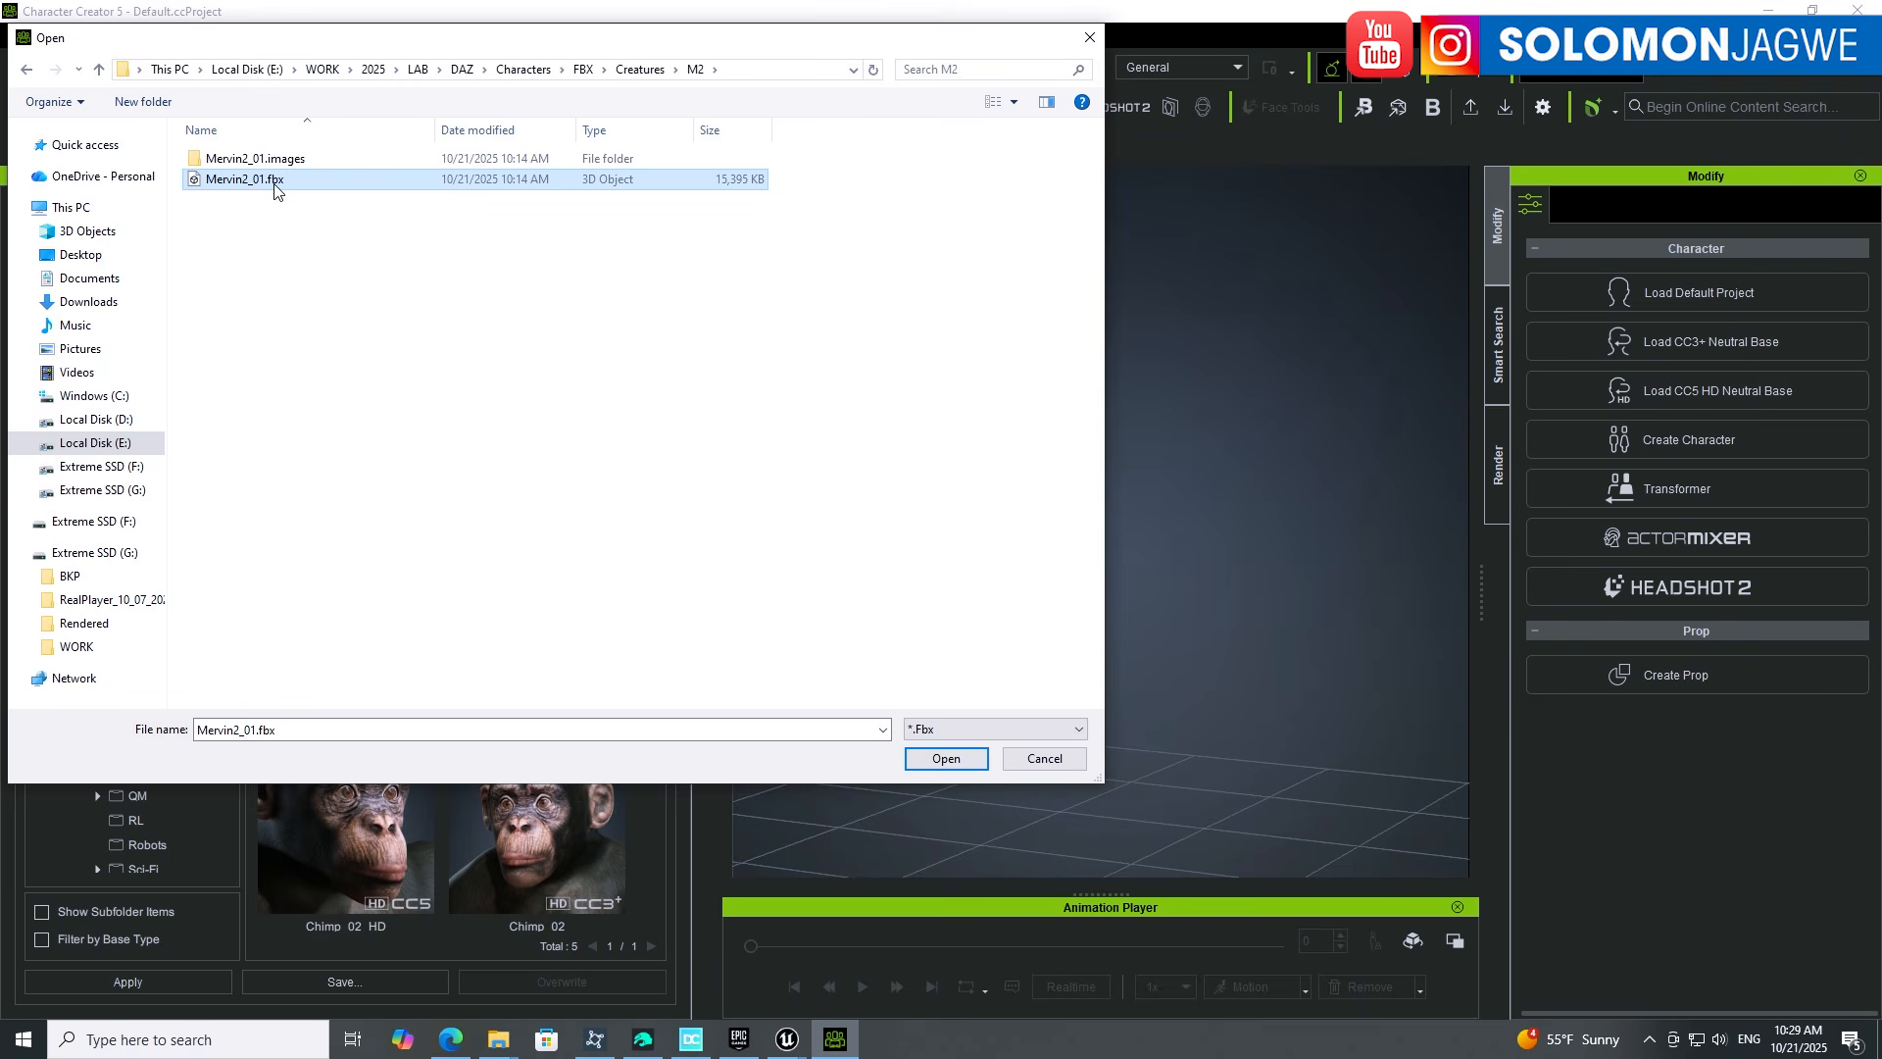
left_click(953, 759)
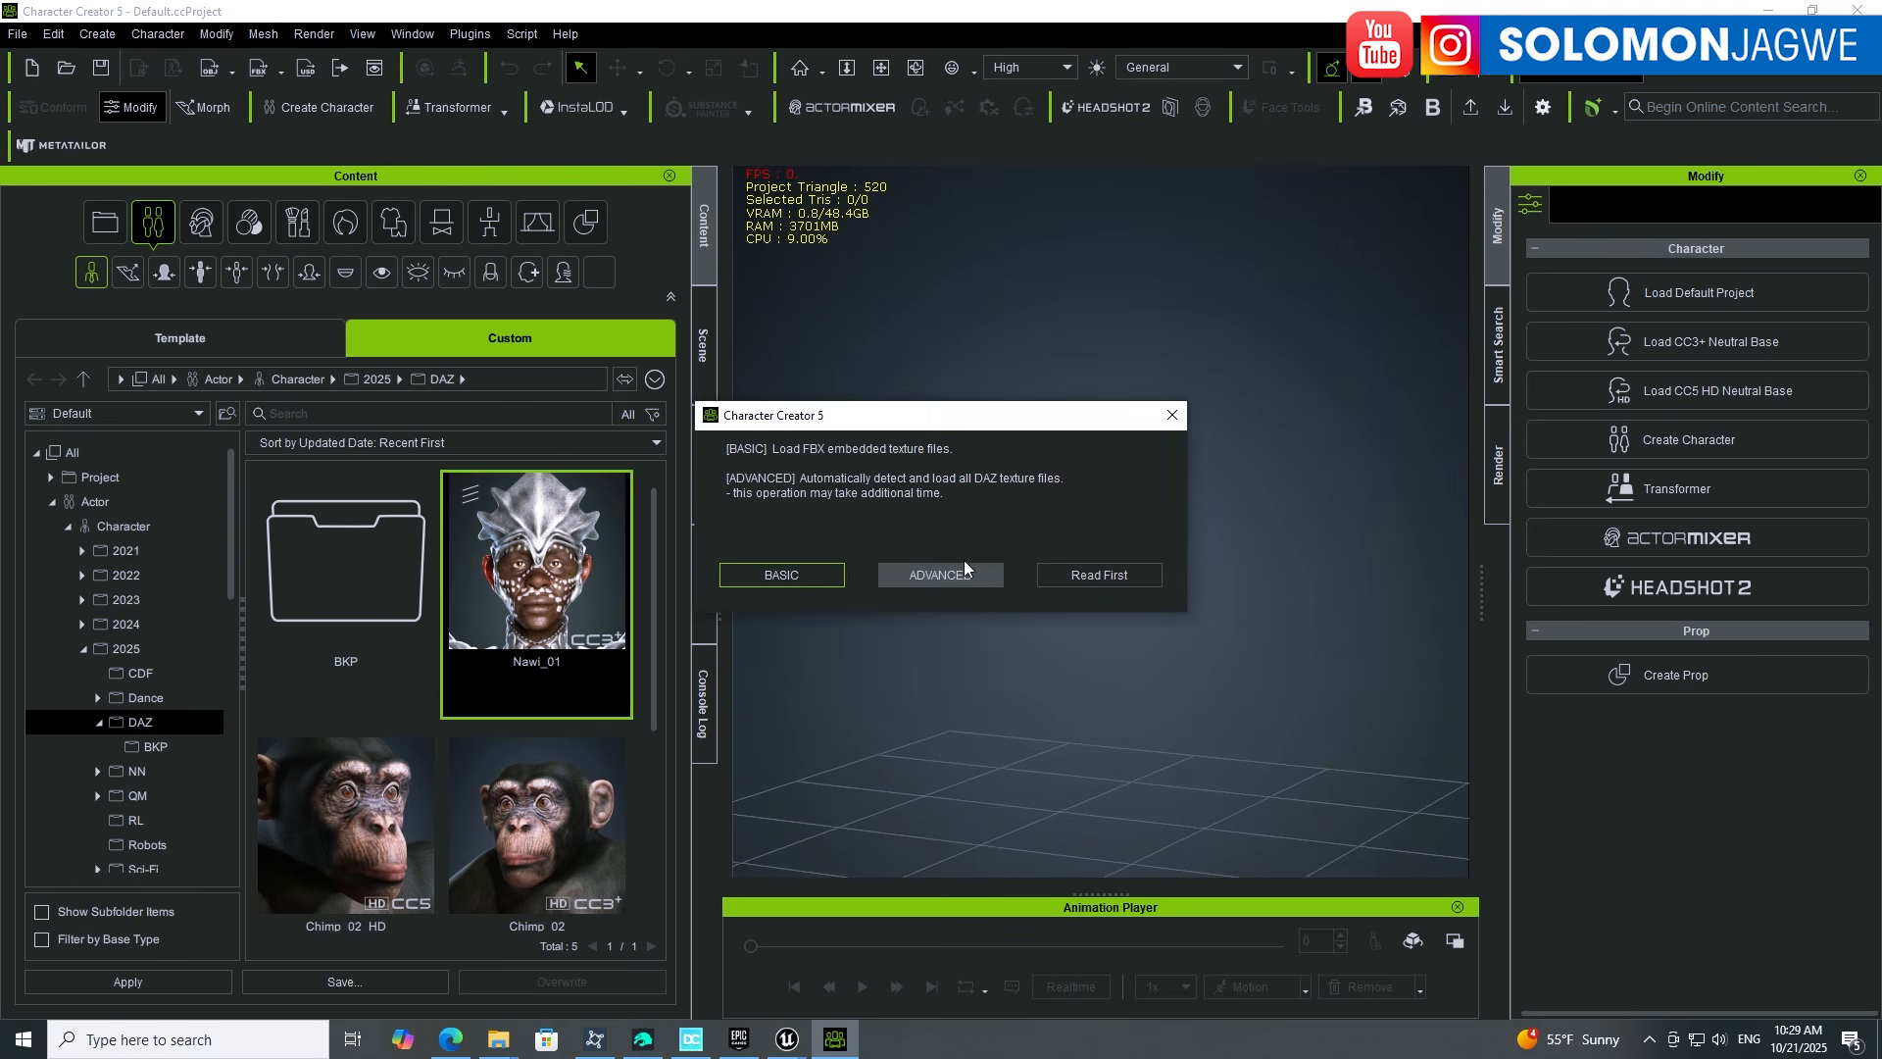
Step: Load the FBX with all Daz textures auto-detected and browse for a high-poly source
left_click_drag(775, 420, 912, 298)
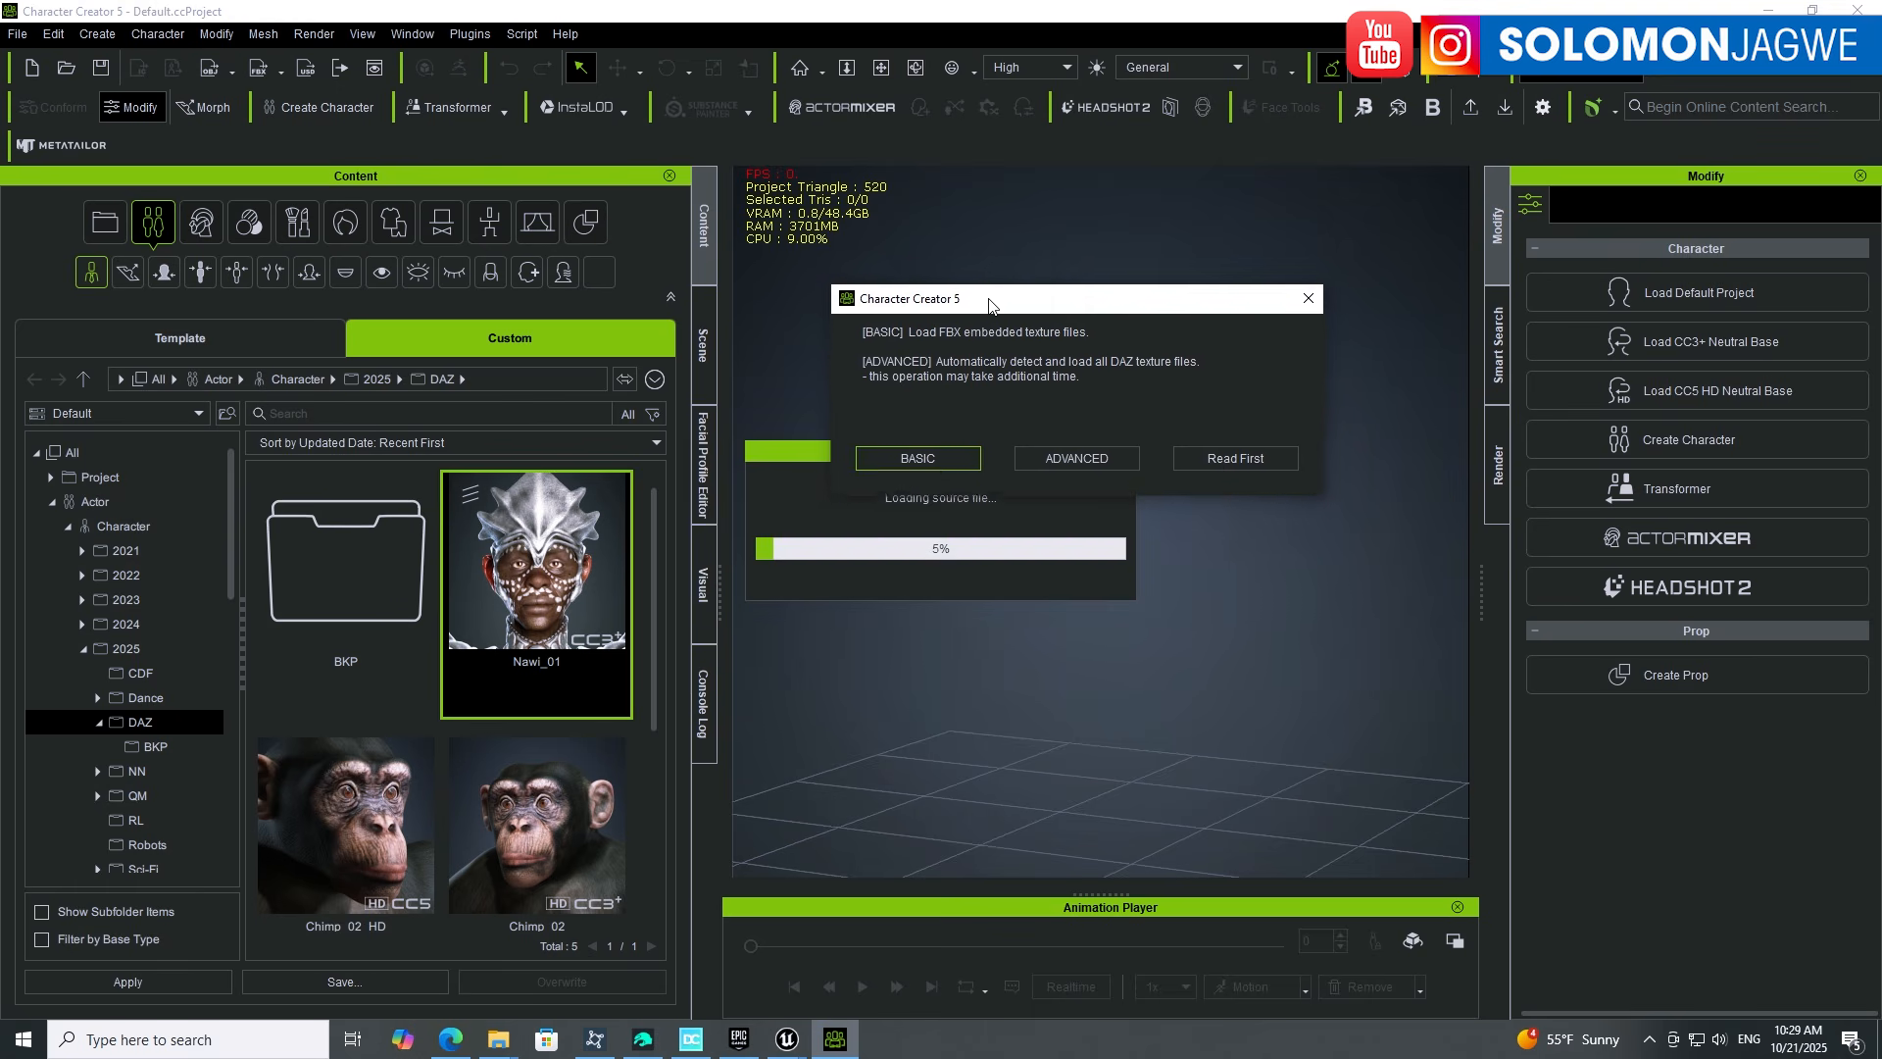
left_click(1069, 455)
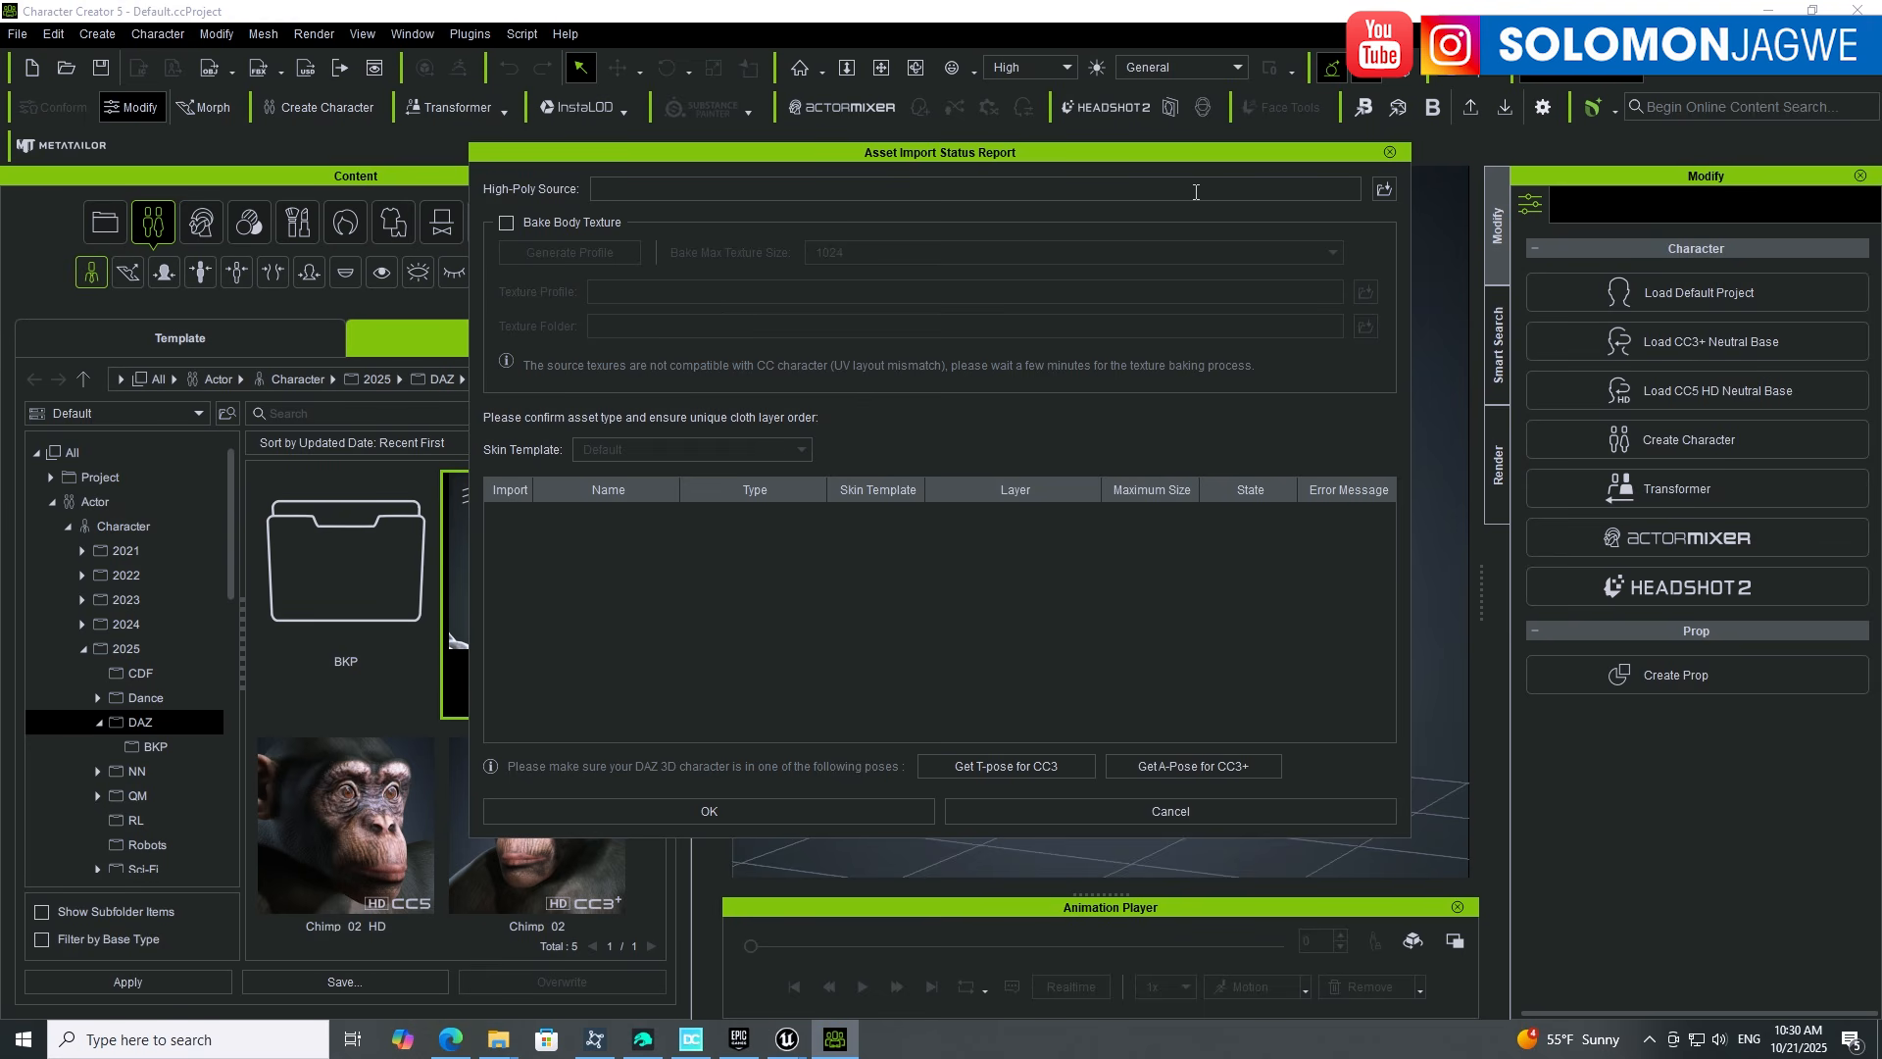
left_click(1386, 191)
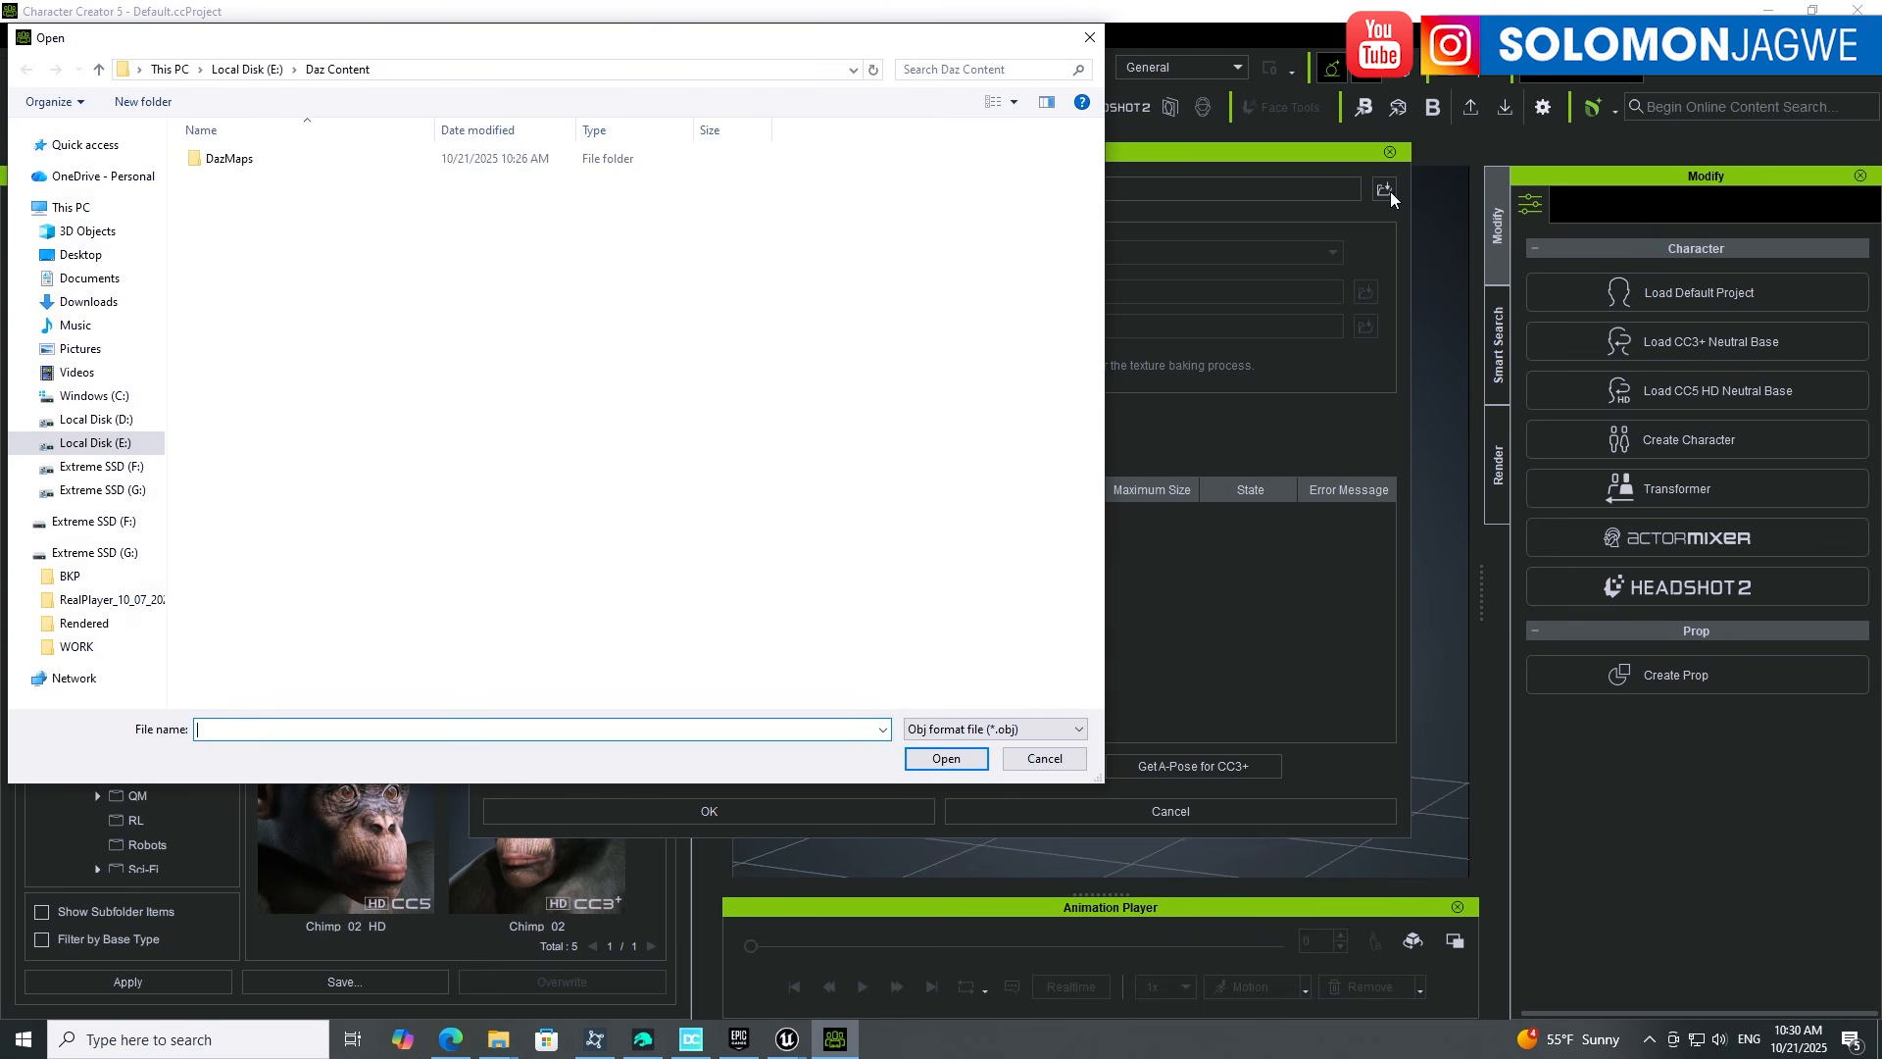
Step: Locate Mervin2_01.obj's folder through Recent files and Open file location, then switch to Daz Studio
left_click(76, 146)
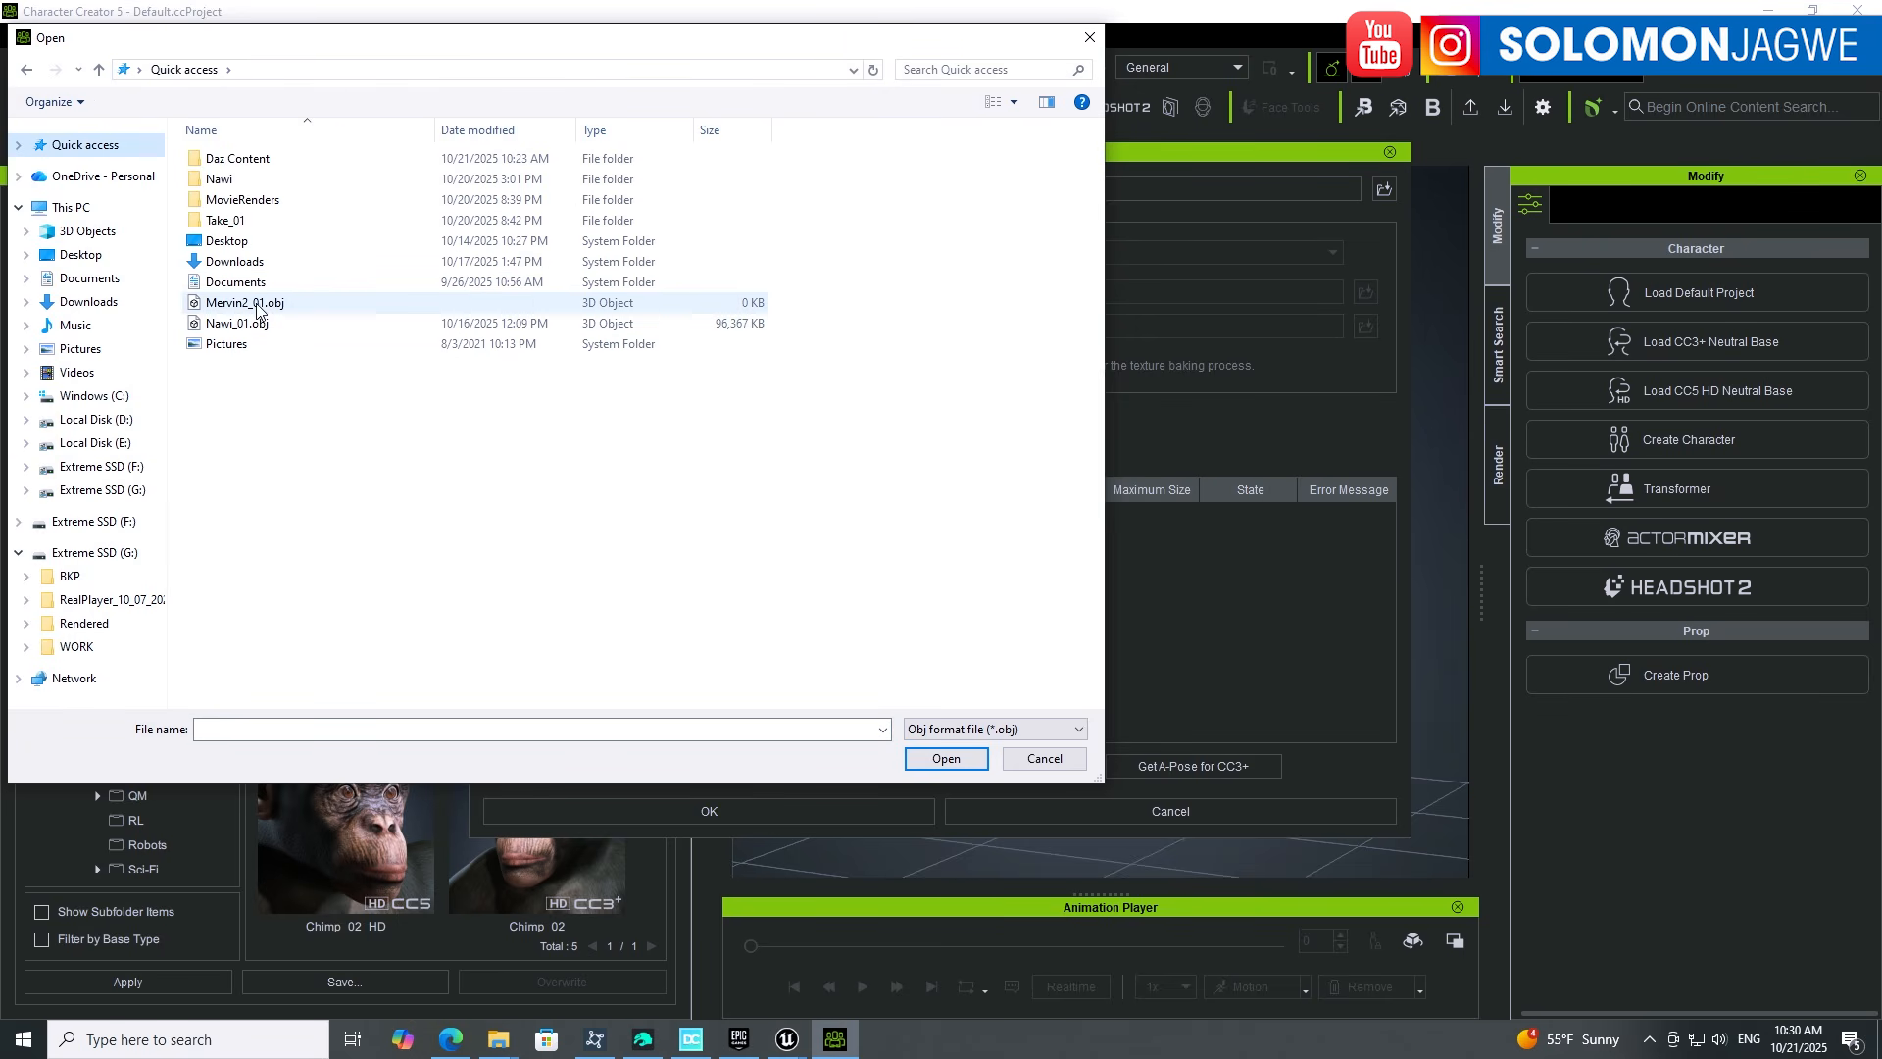
left_click(258, 311)
right_click(259, 310)
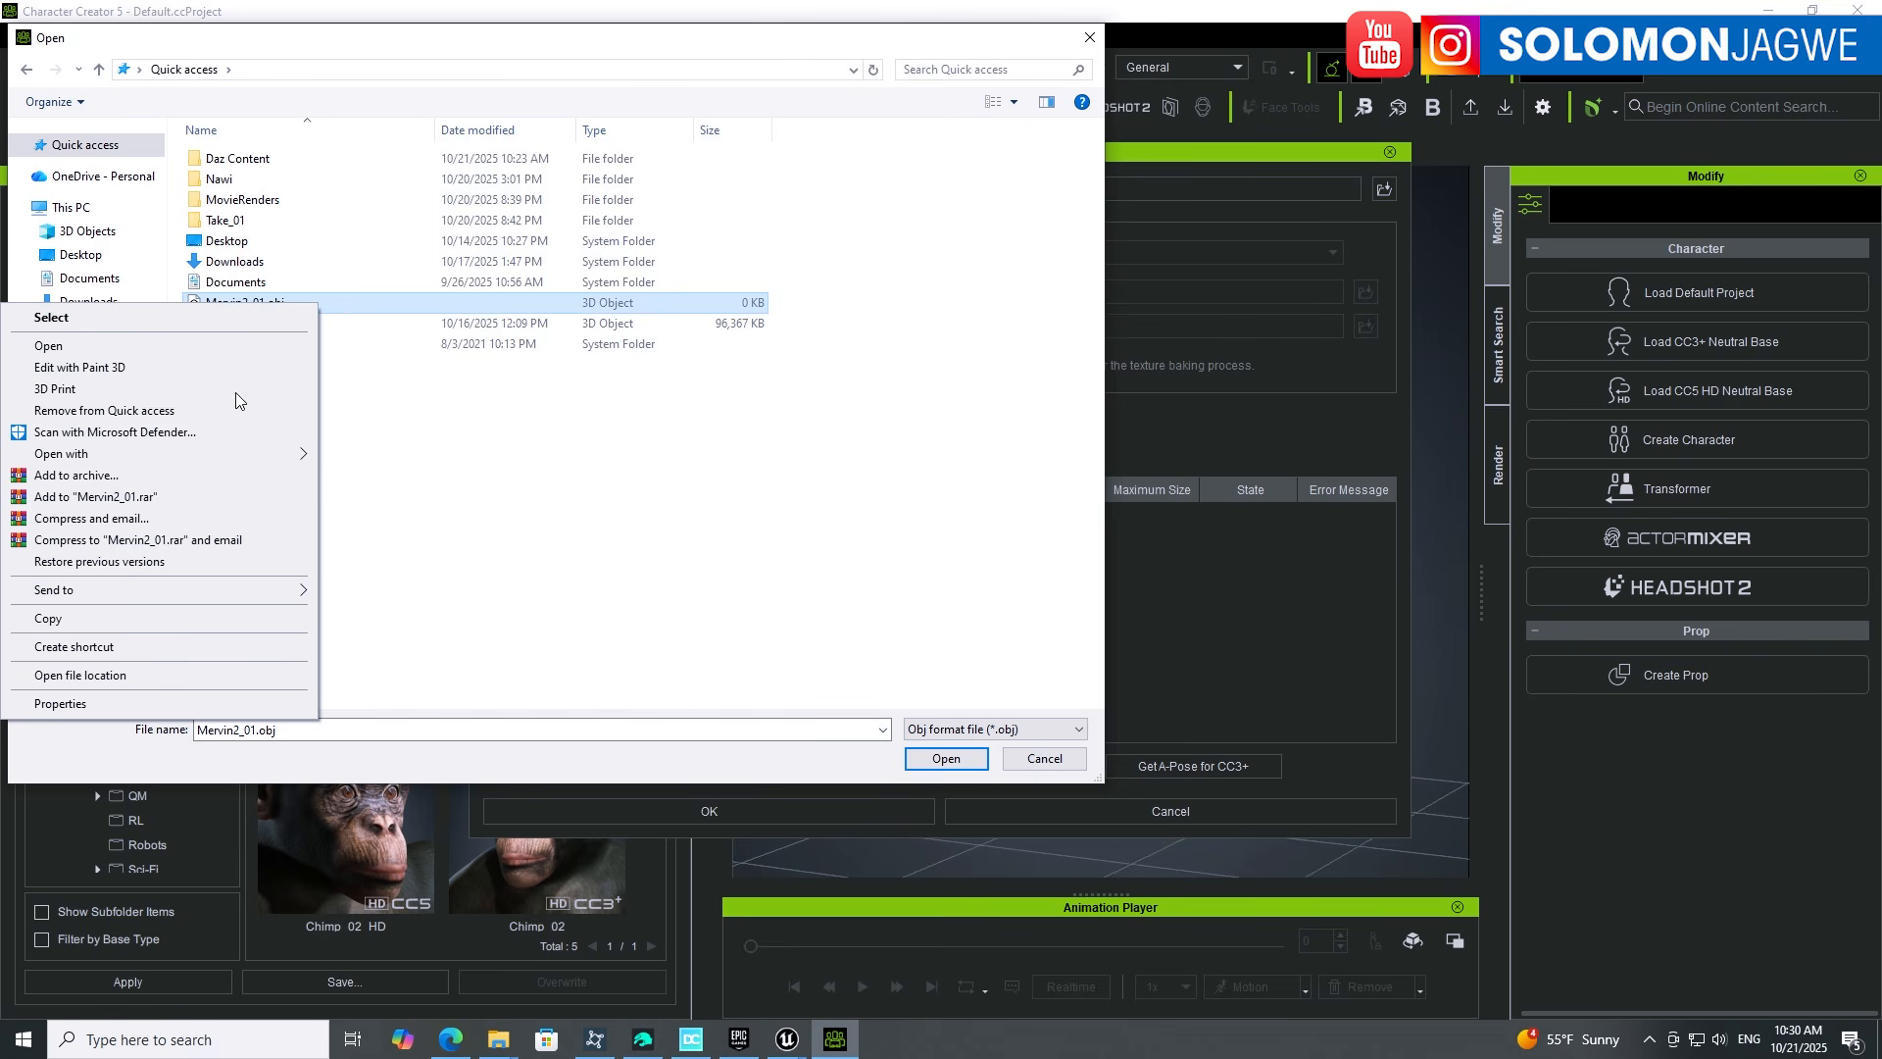
left_click(79, 676)
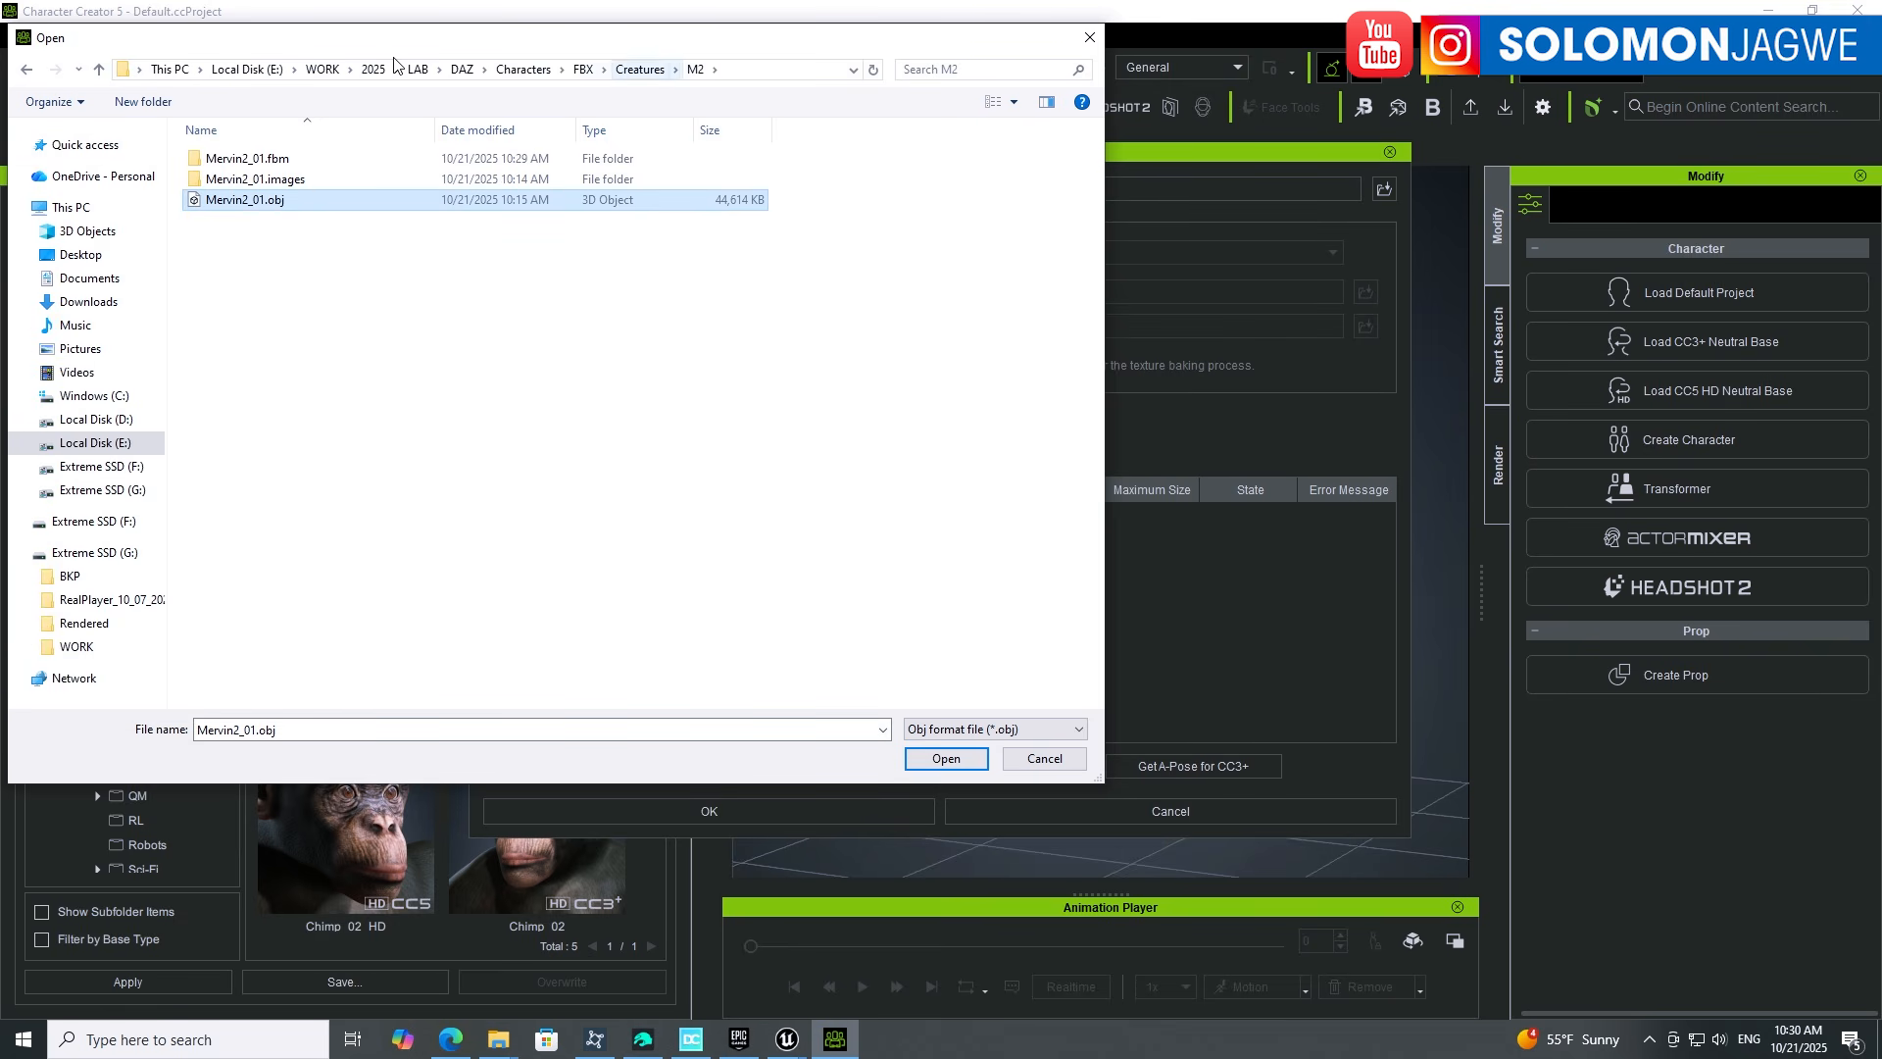
left_click(745, 74)
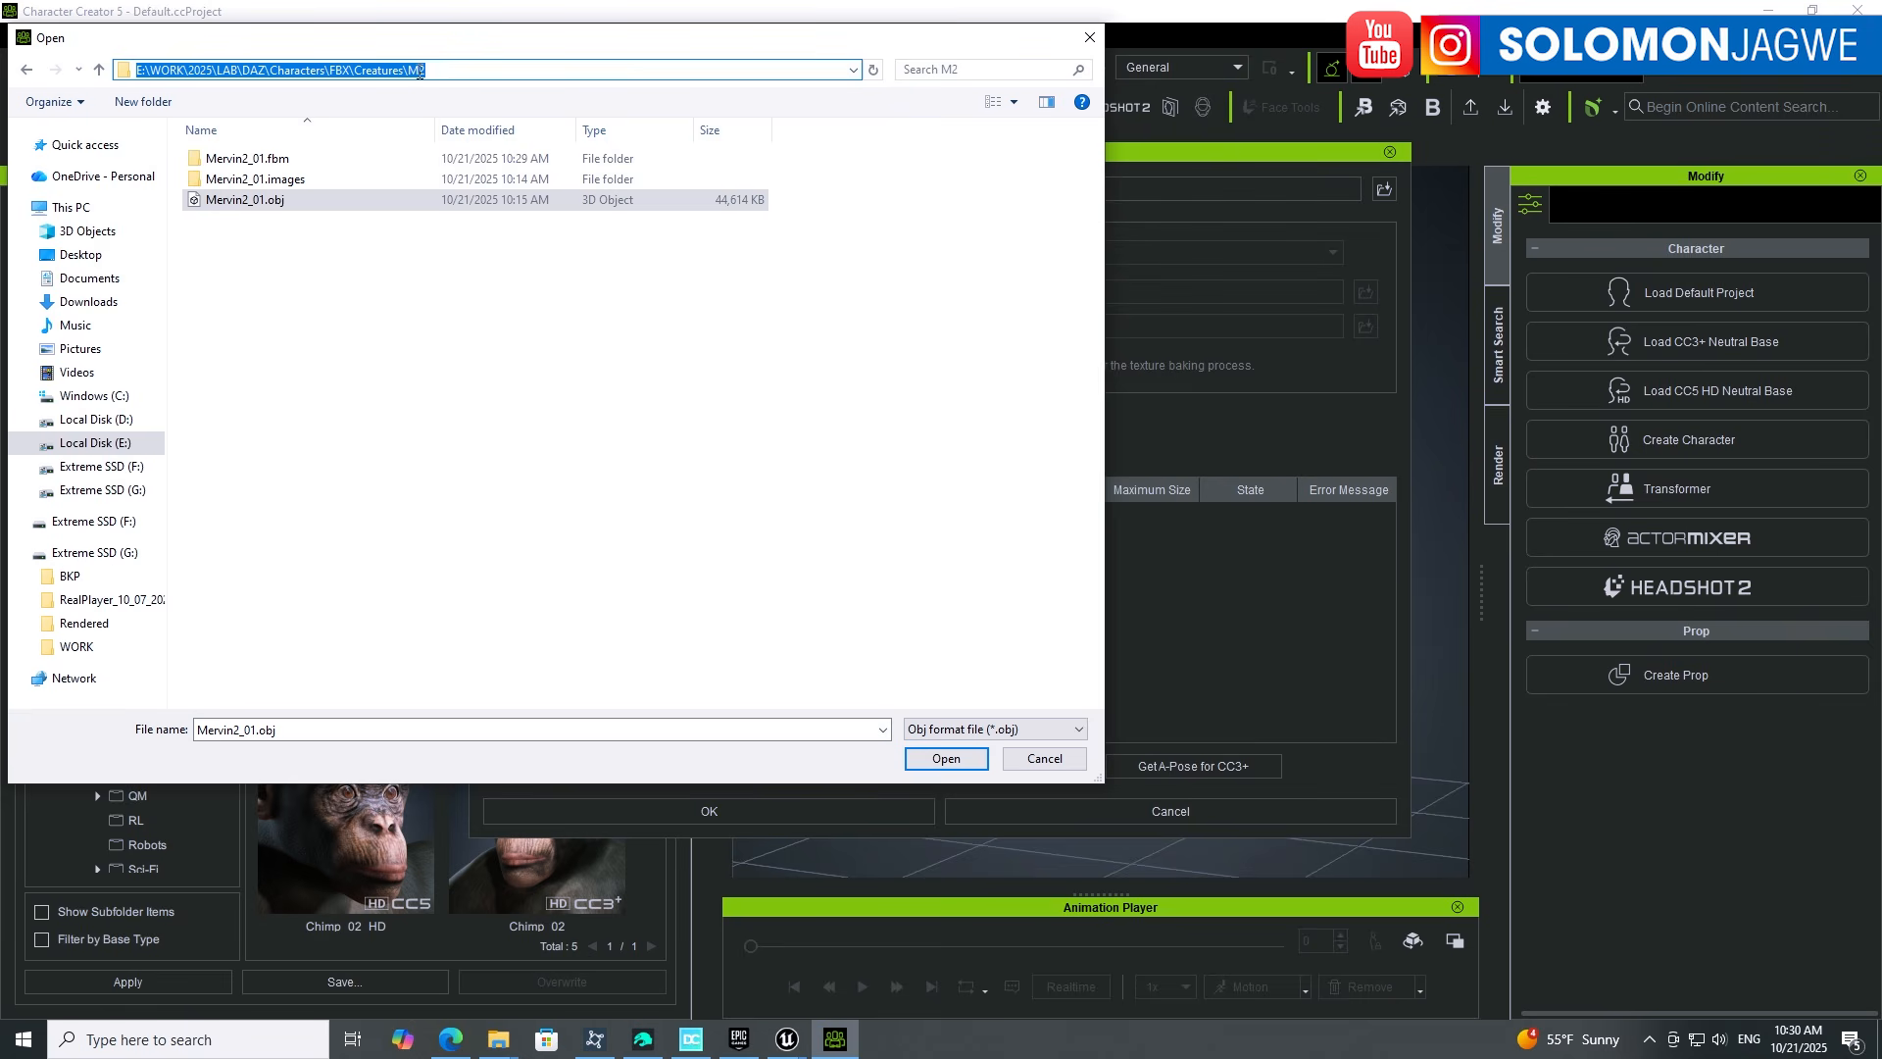
key("Escape")
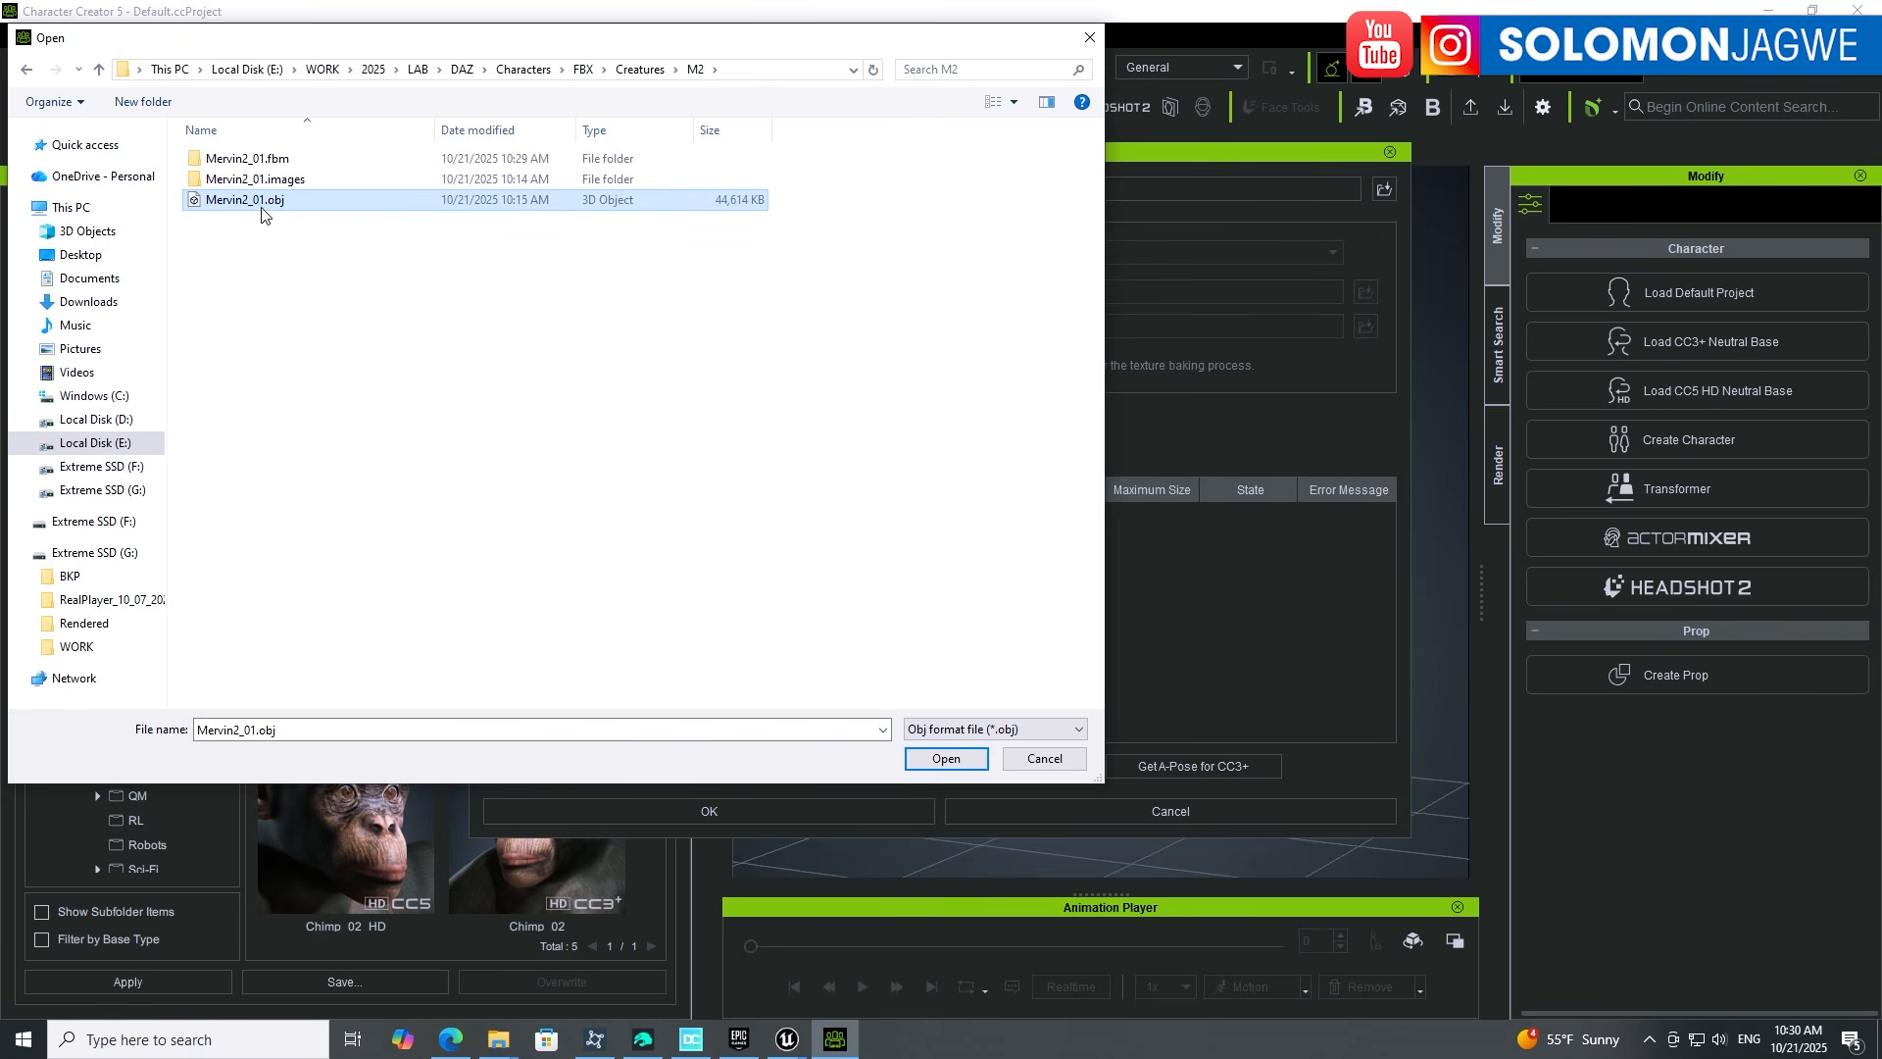
left_click(641, 1040)
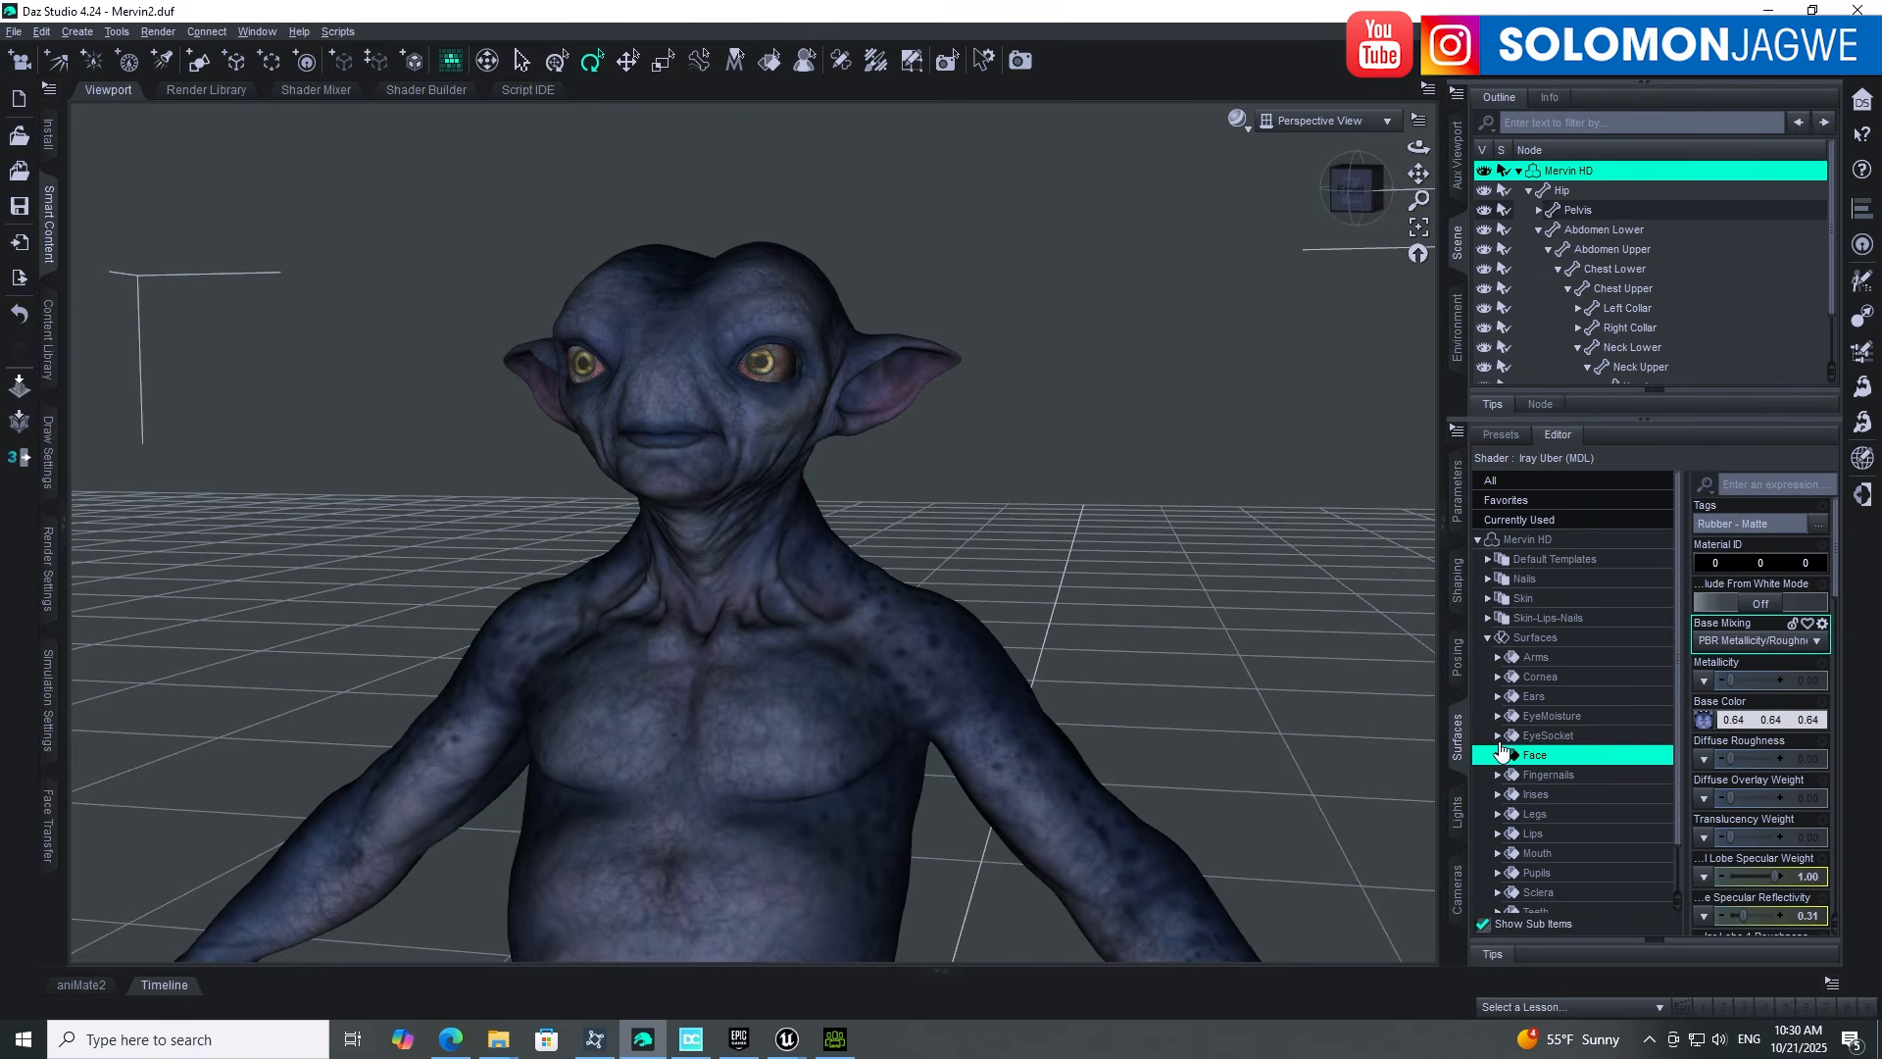
Step: Check Mervin HD's Mesh Resolution in the Parameters tab, then return to Character Creator 5
left_click(1458, 503)
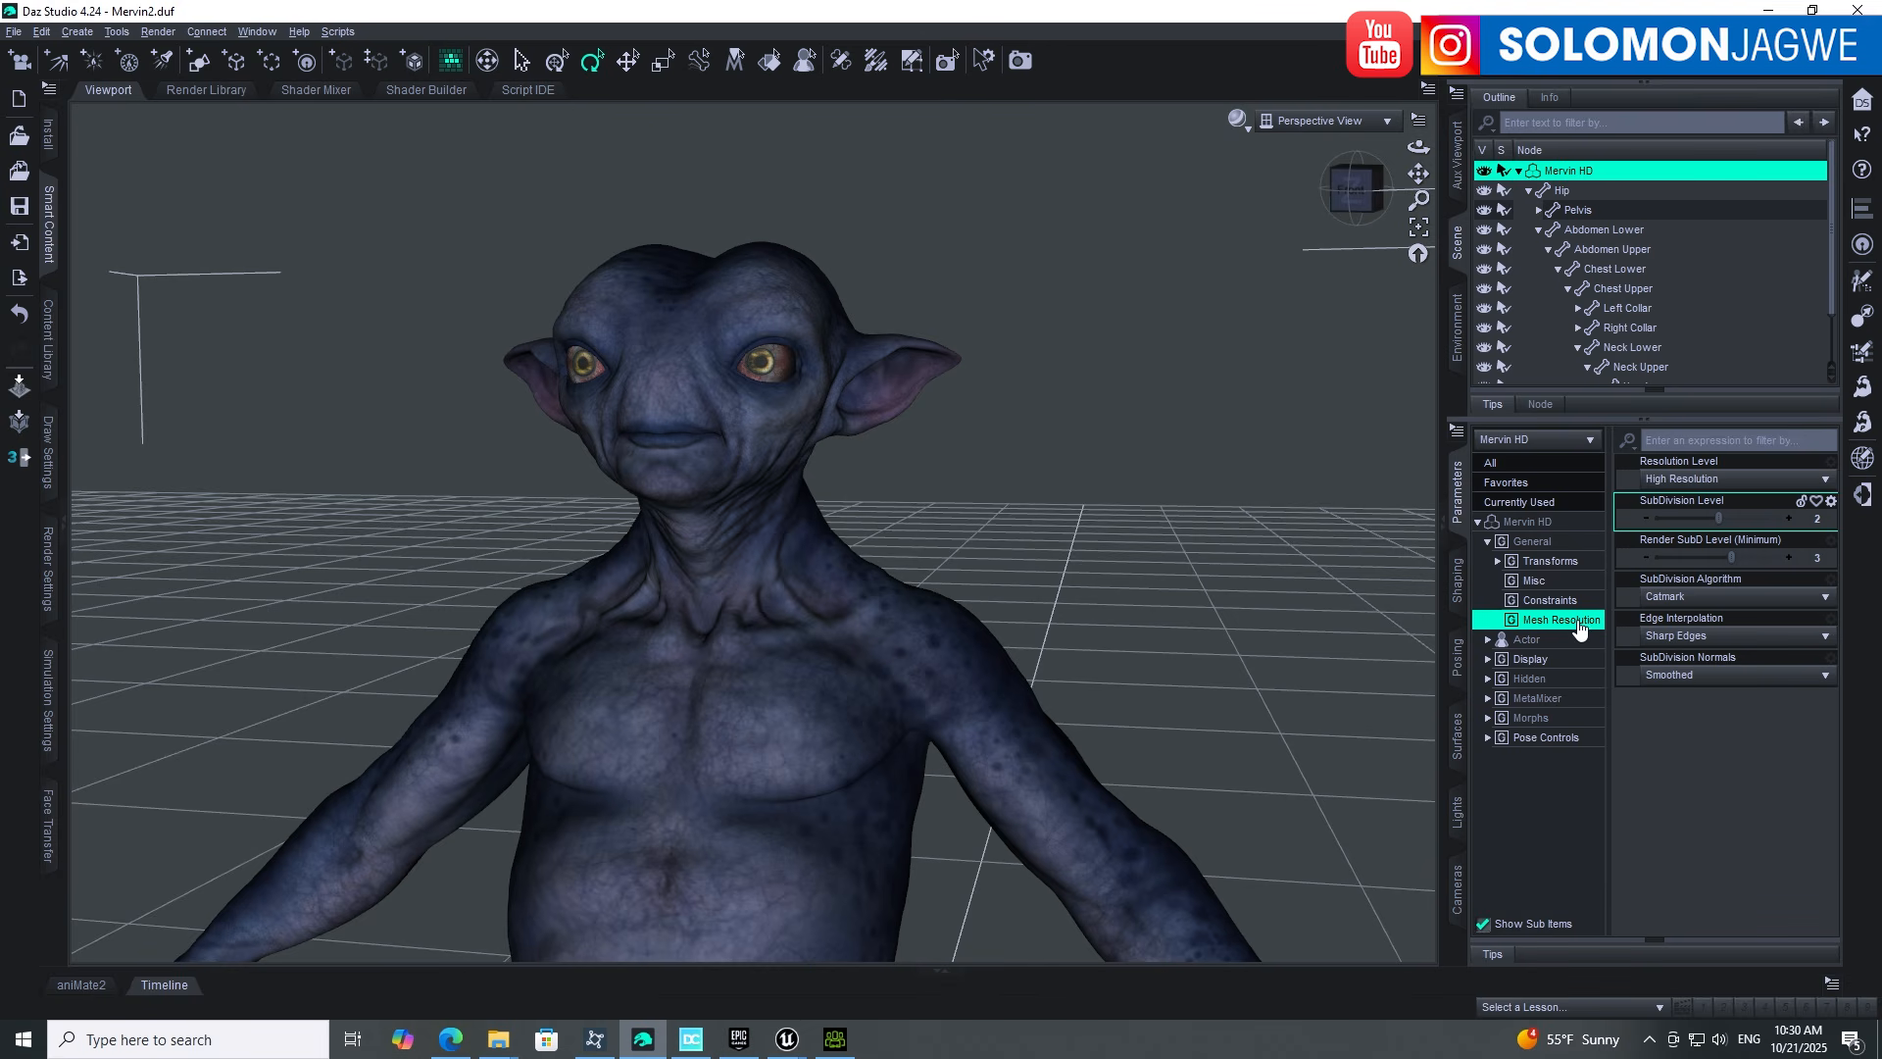
left_click(838, 1042)
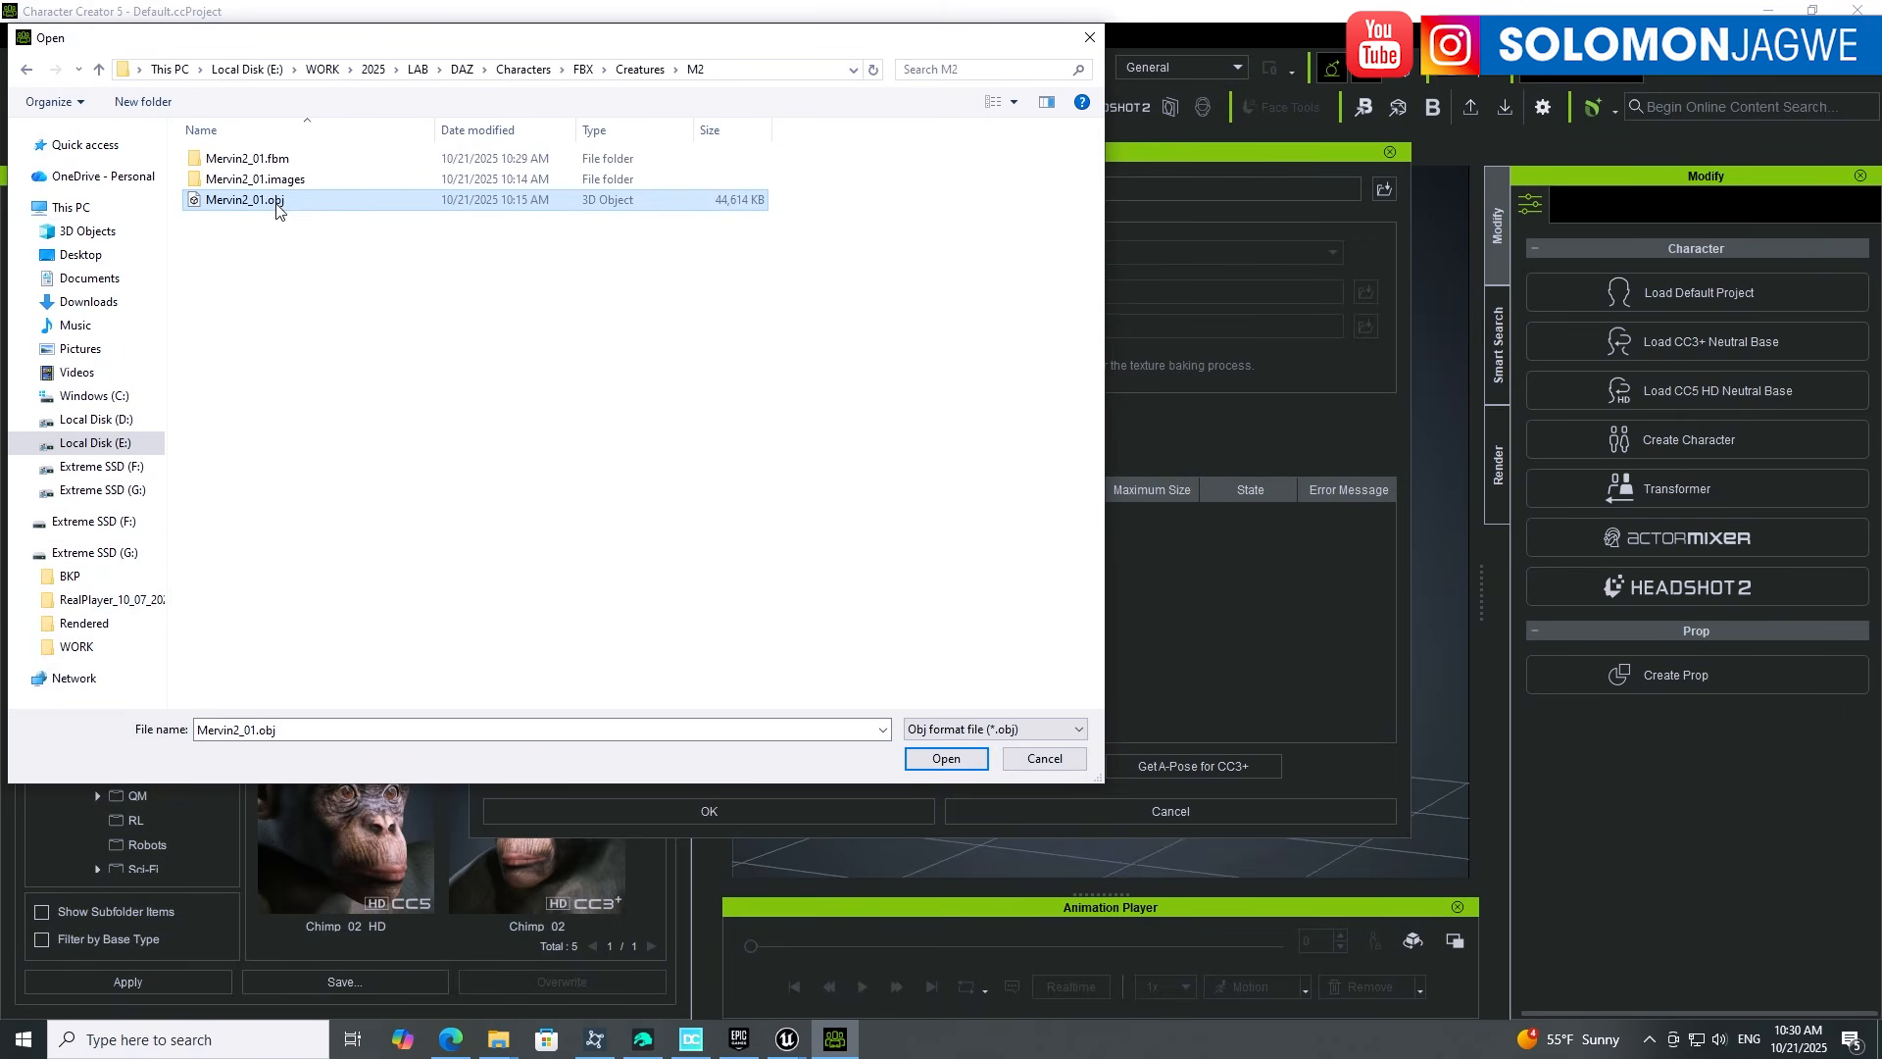
Step: Confirm Mervin2_01.obj as high-poly source, tick Bake Body Texture, and pick 4096 max size
left_click(944, 759)
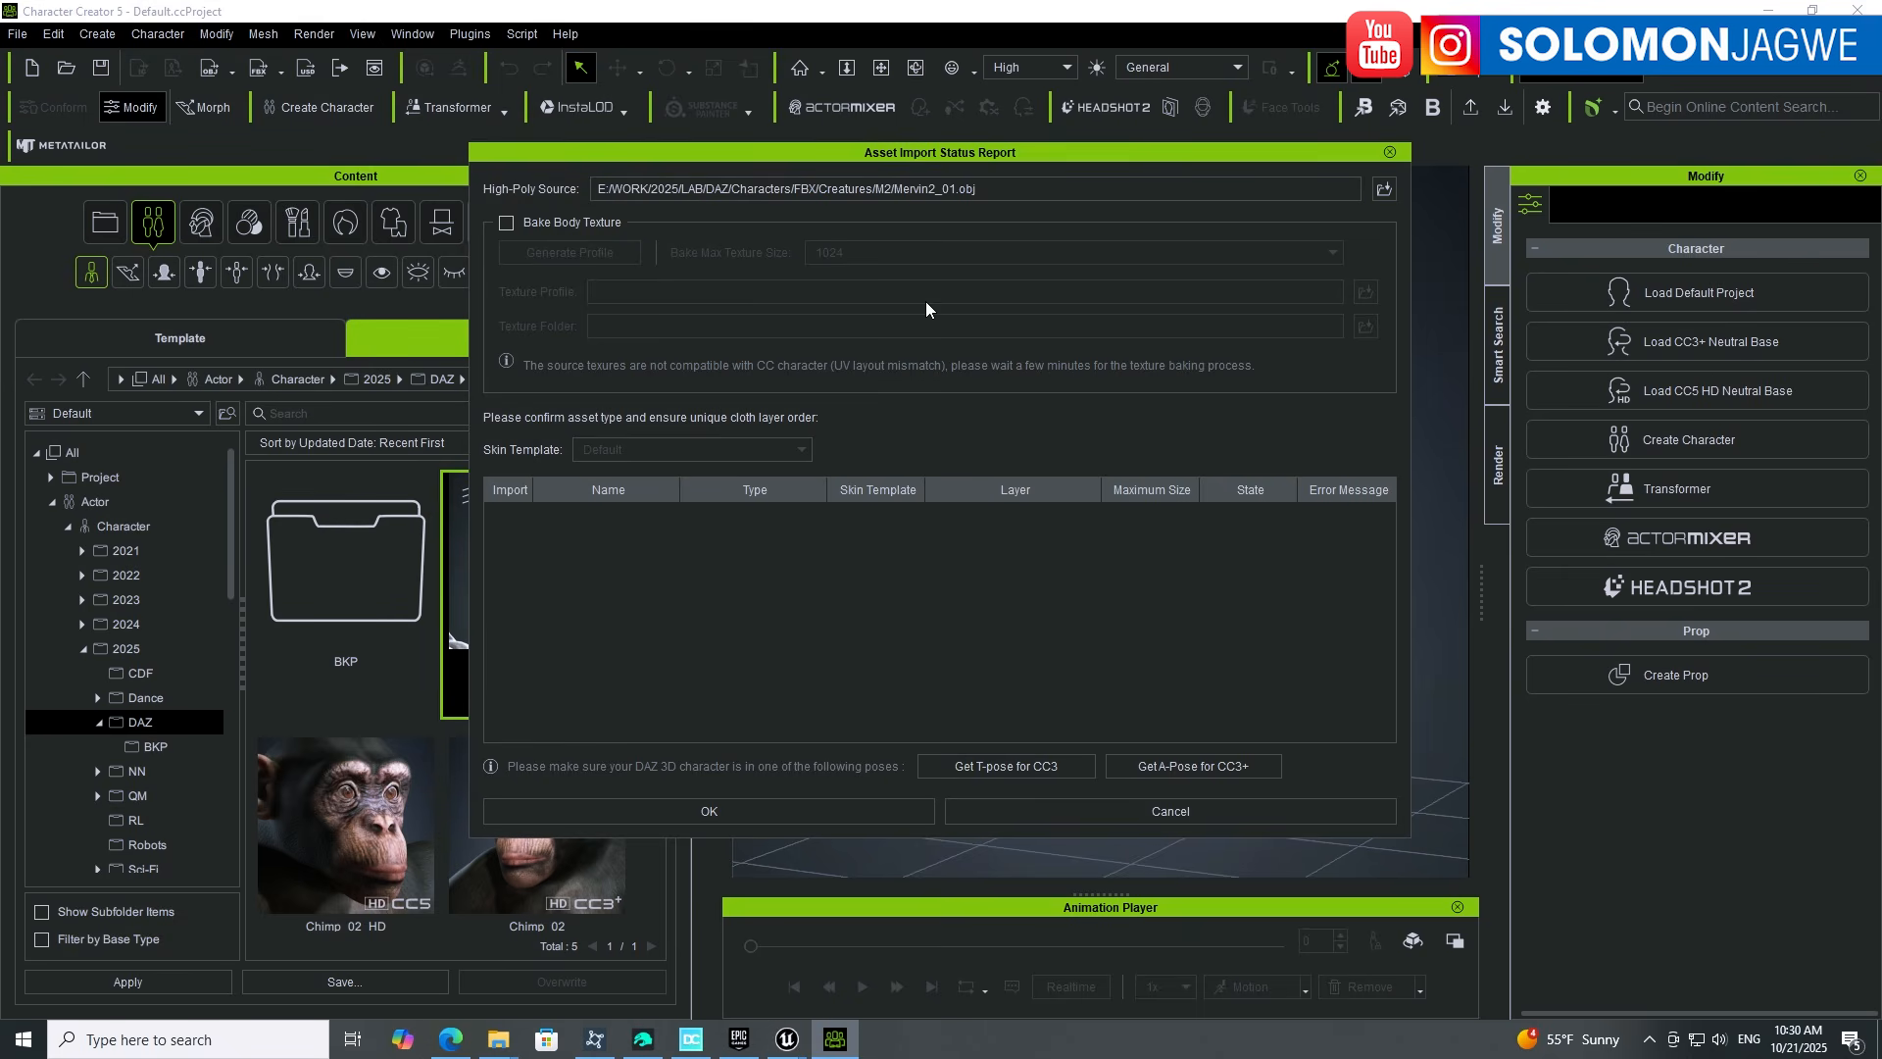
left_click(506, 223)
left_click(1333, 254)
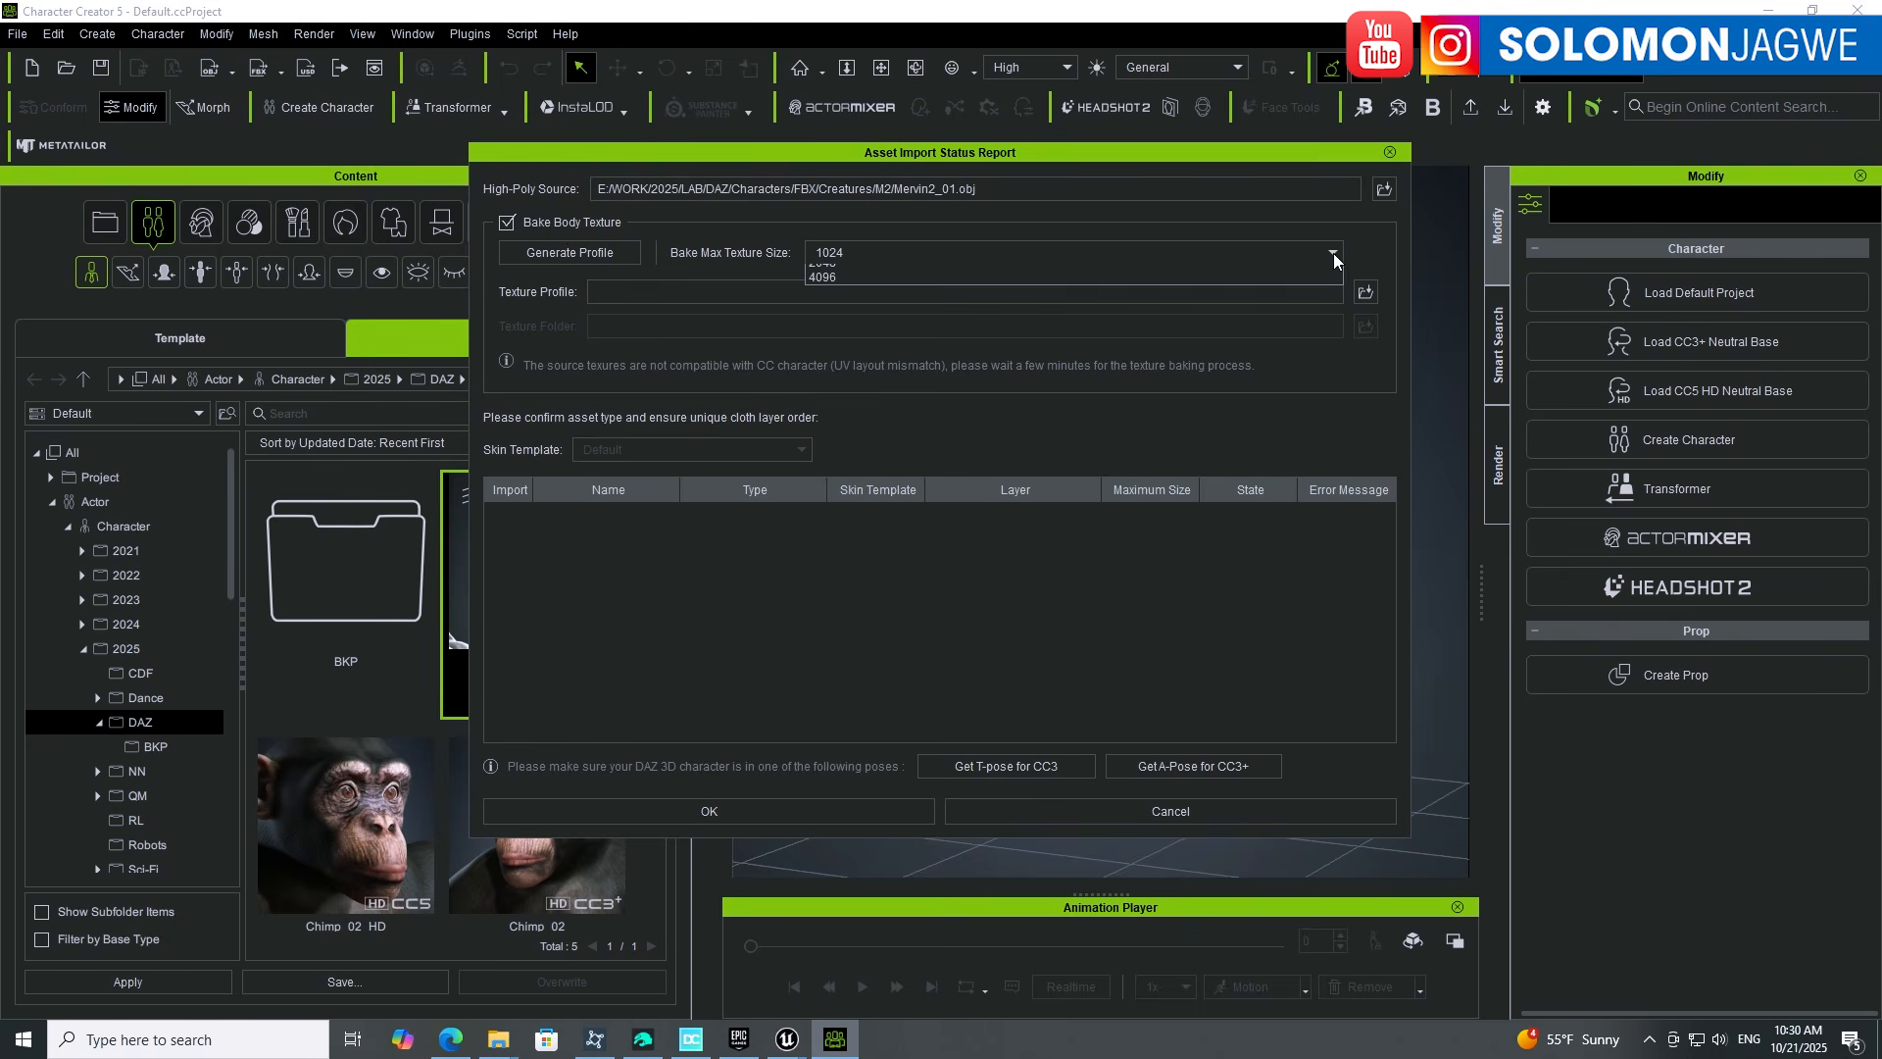
left_click(818, 303)
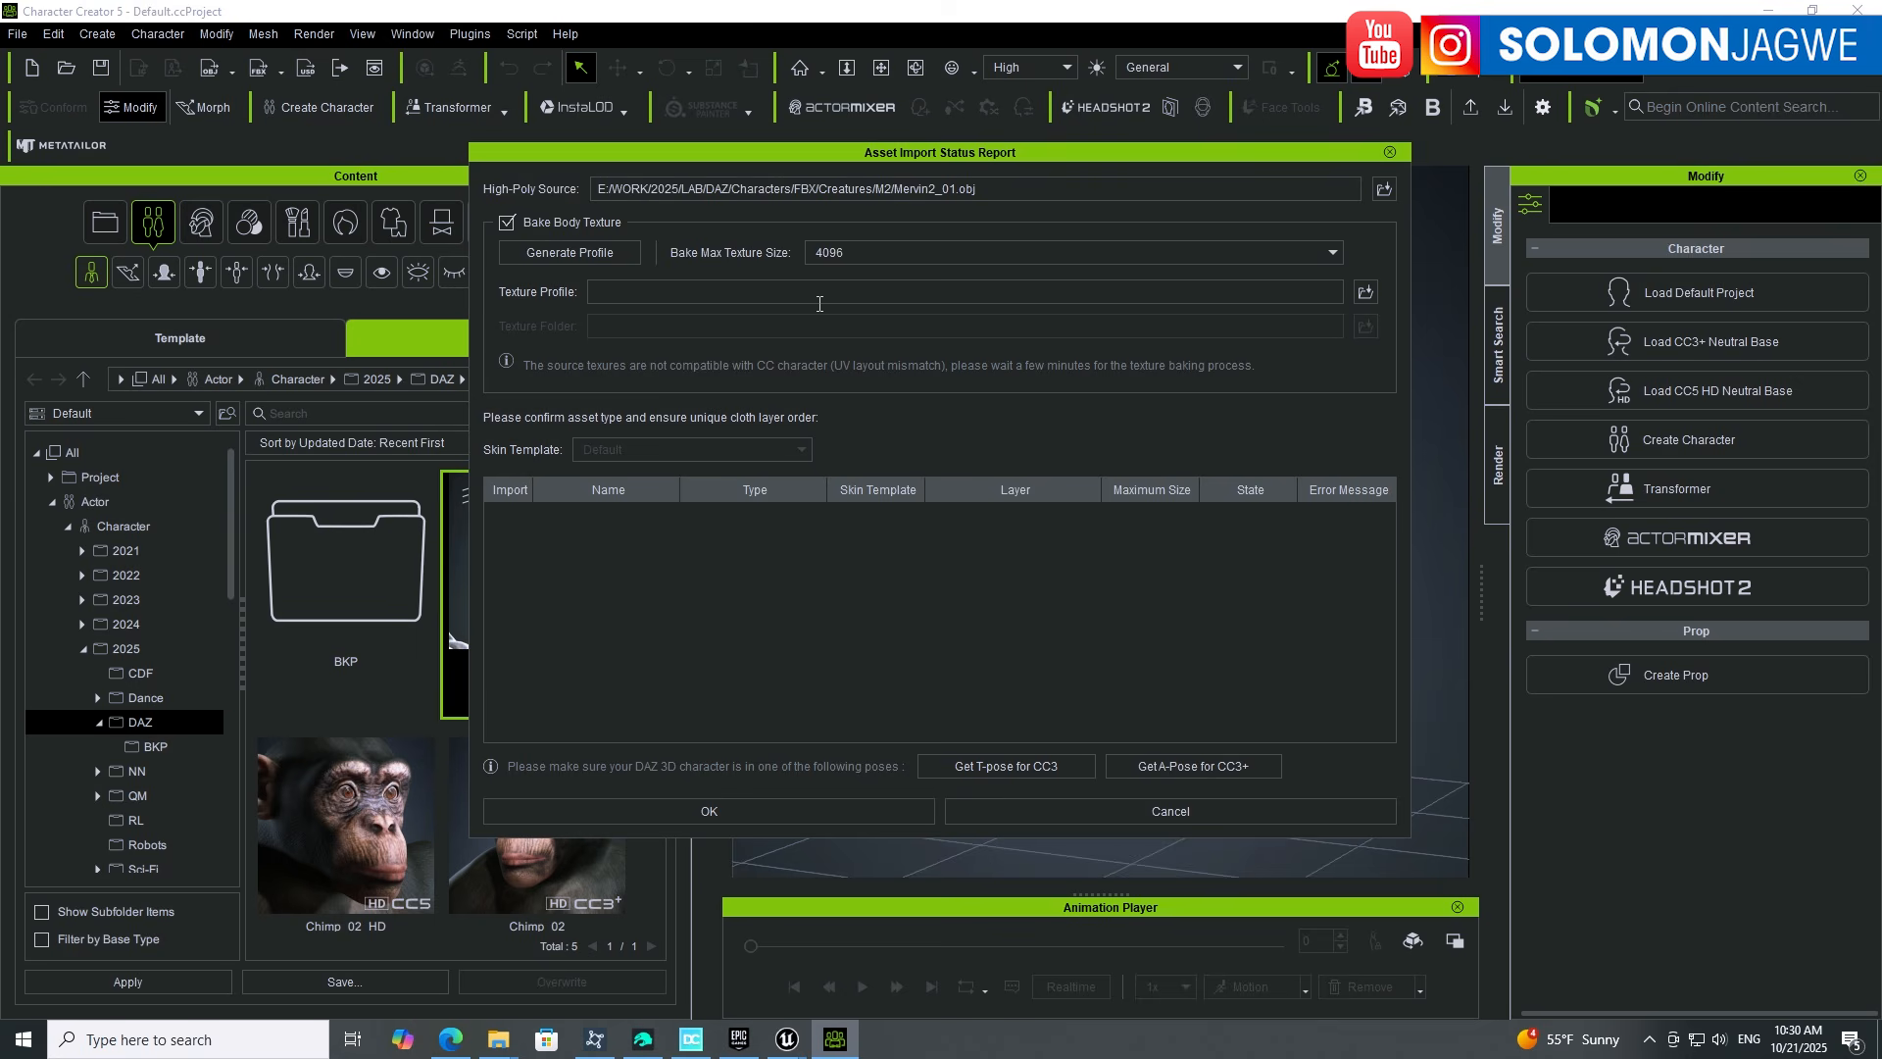
left_click(861, 255)
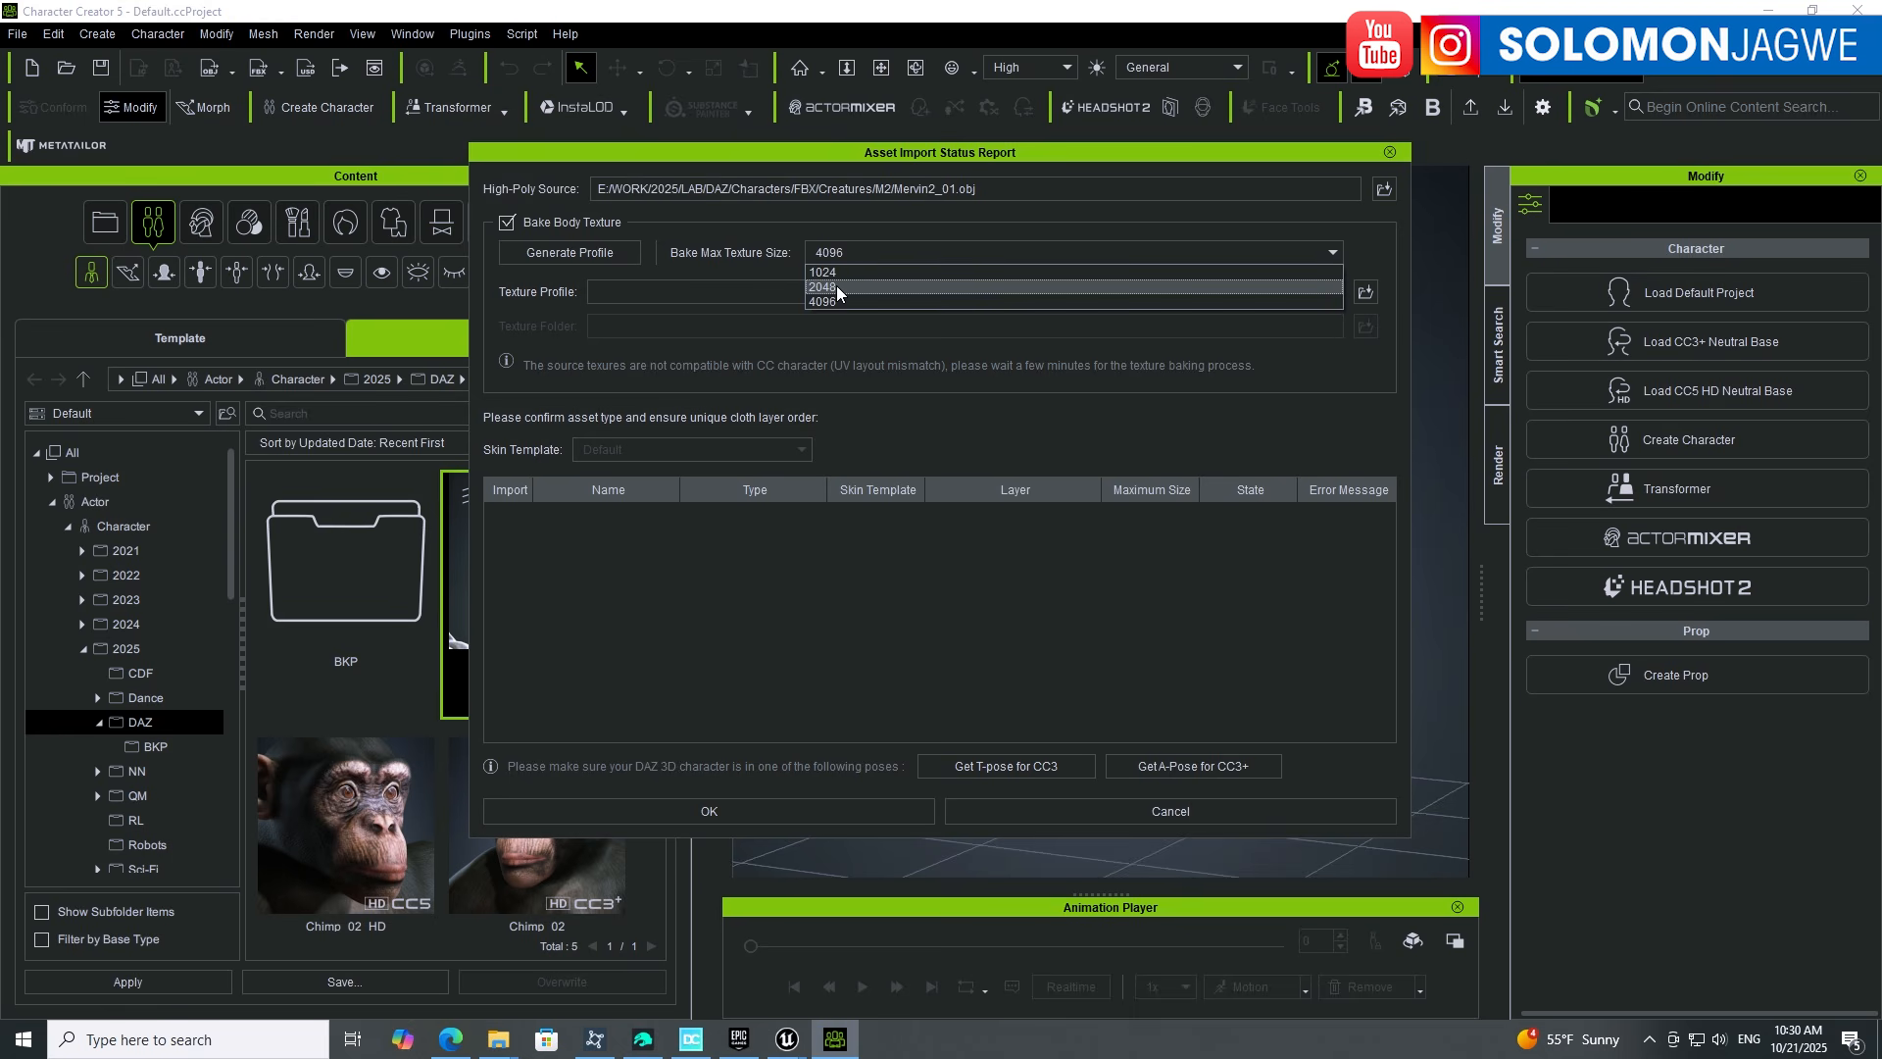
left_click(835, 300)
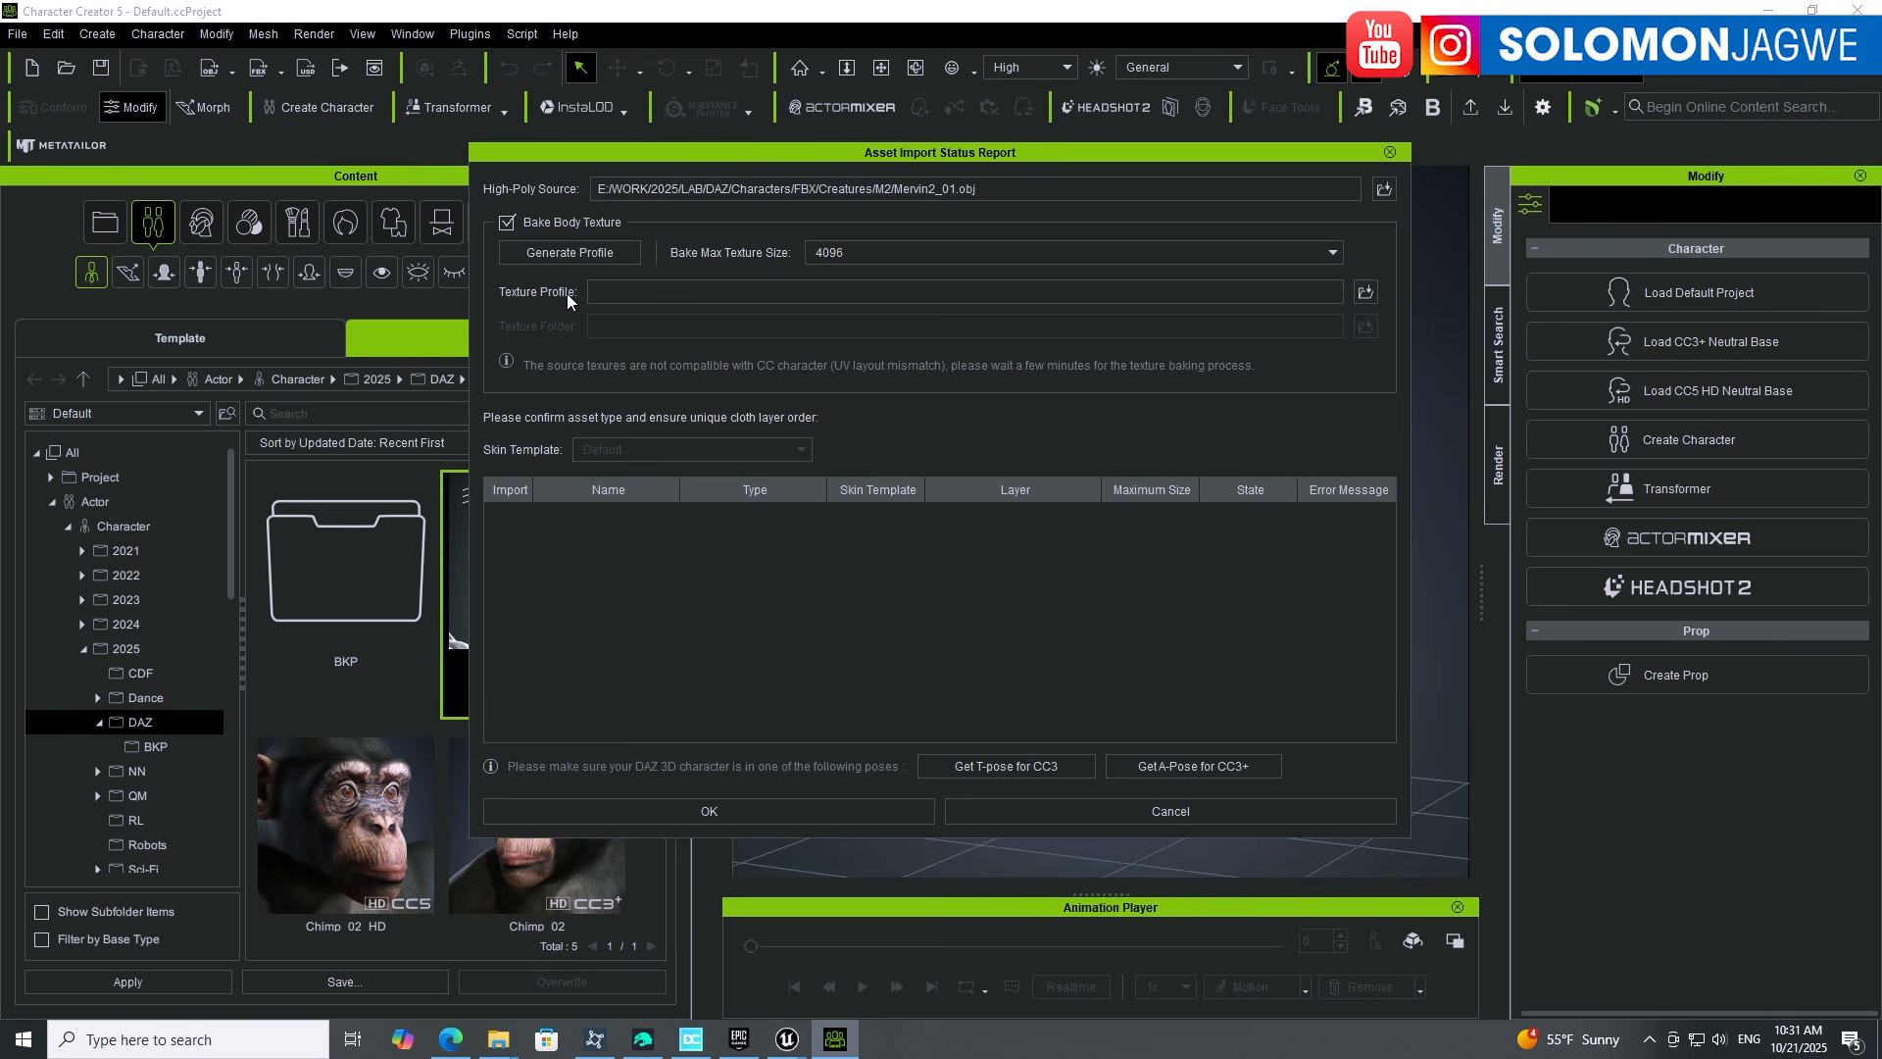
Step: Load E:/Daz Content/Daz.ini as the import's texture profile, checking the file in Explorer first
left_click(1365, 292)
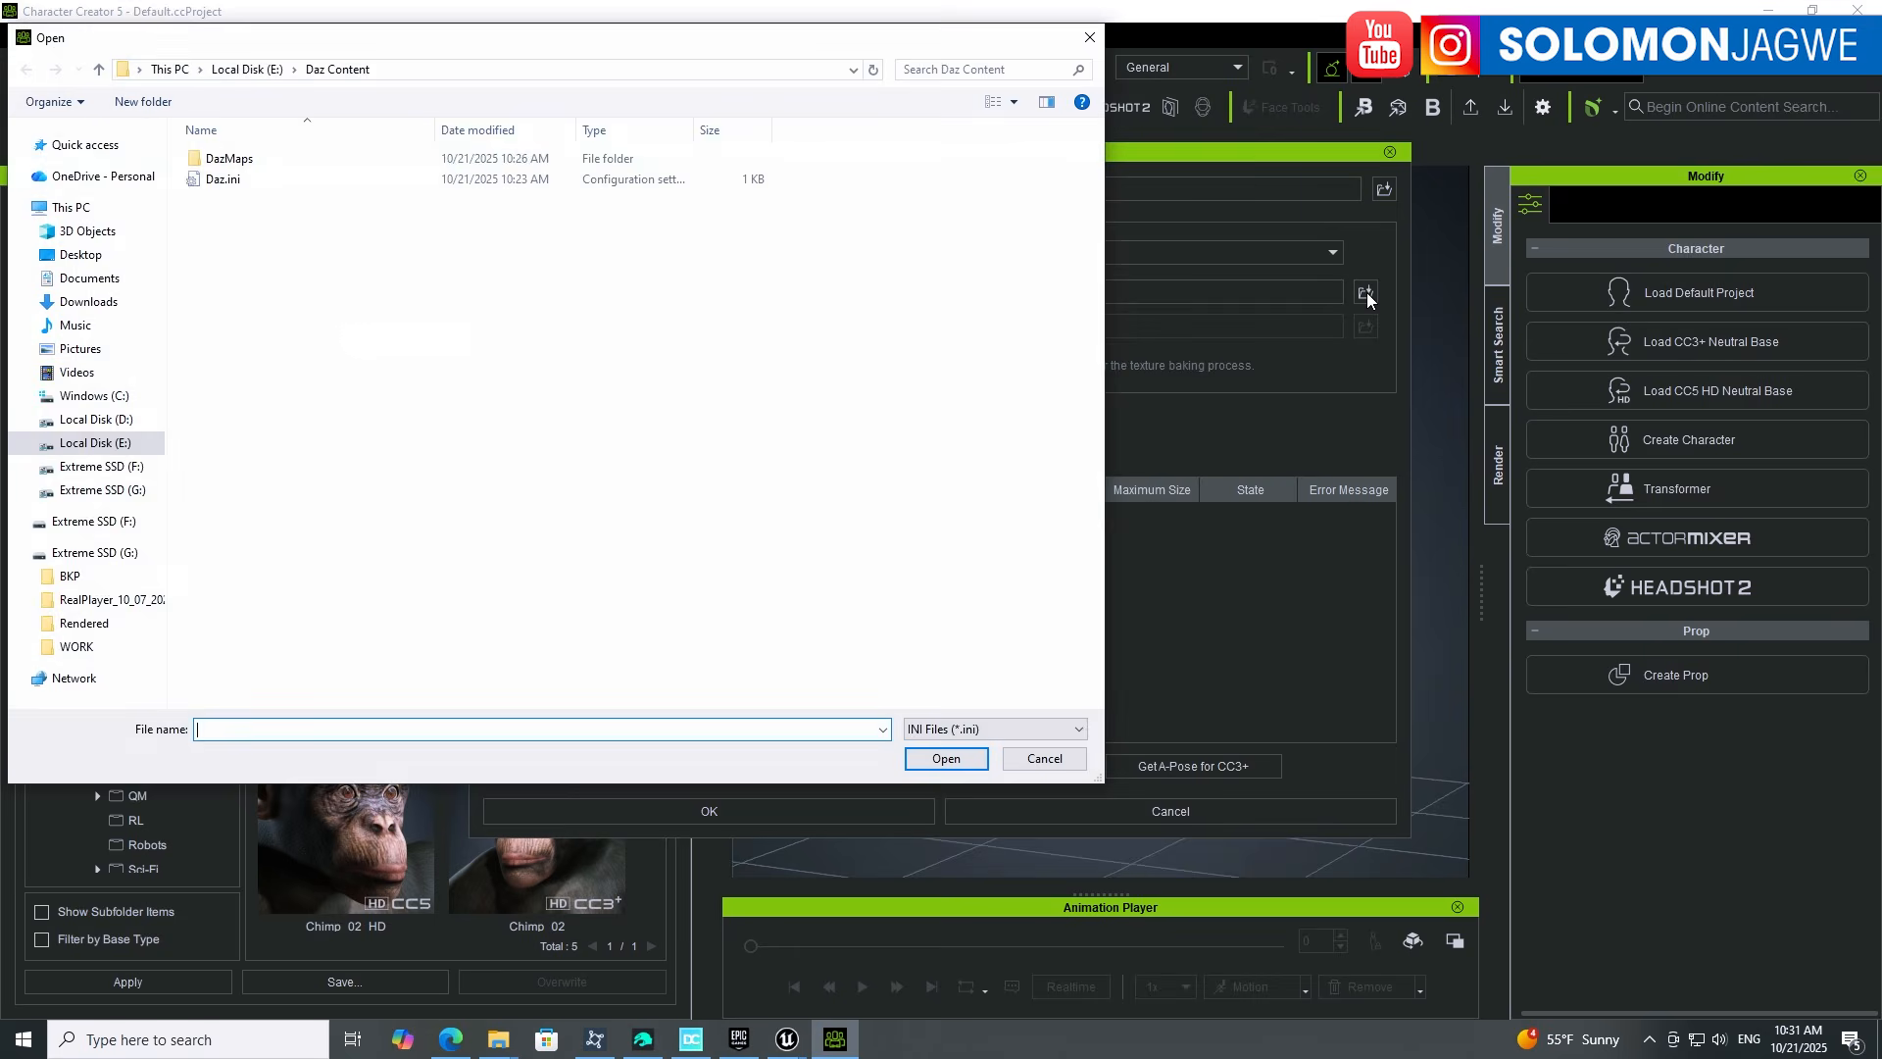
left_click(238, 180)
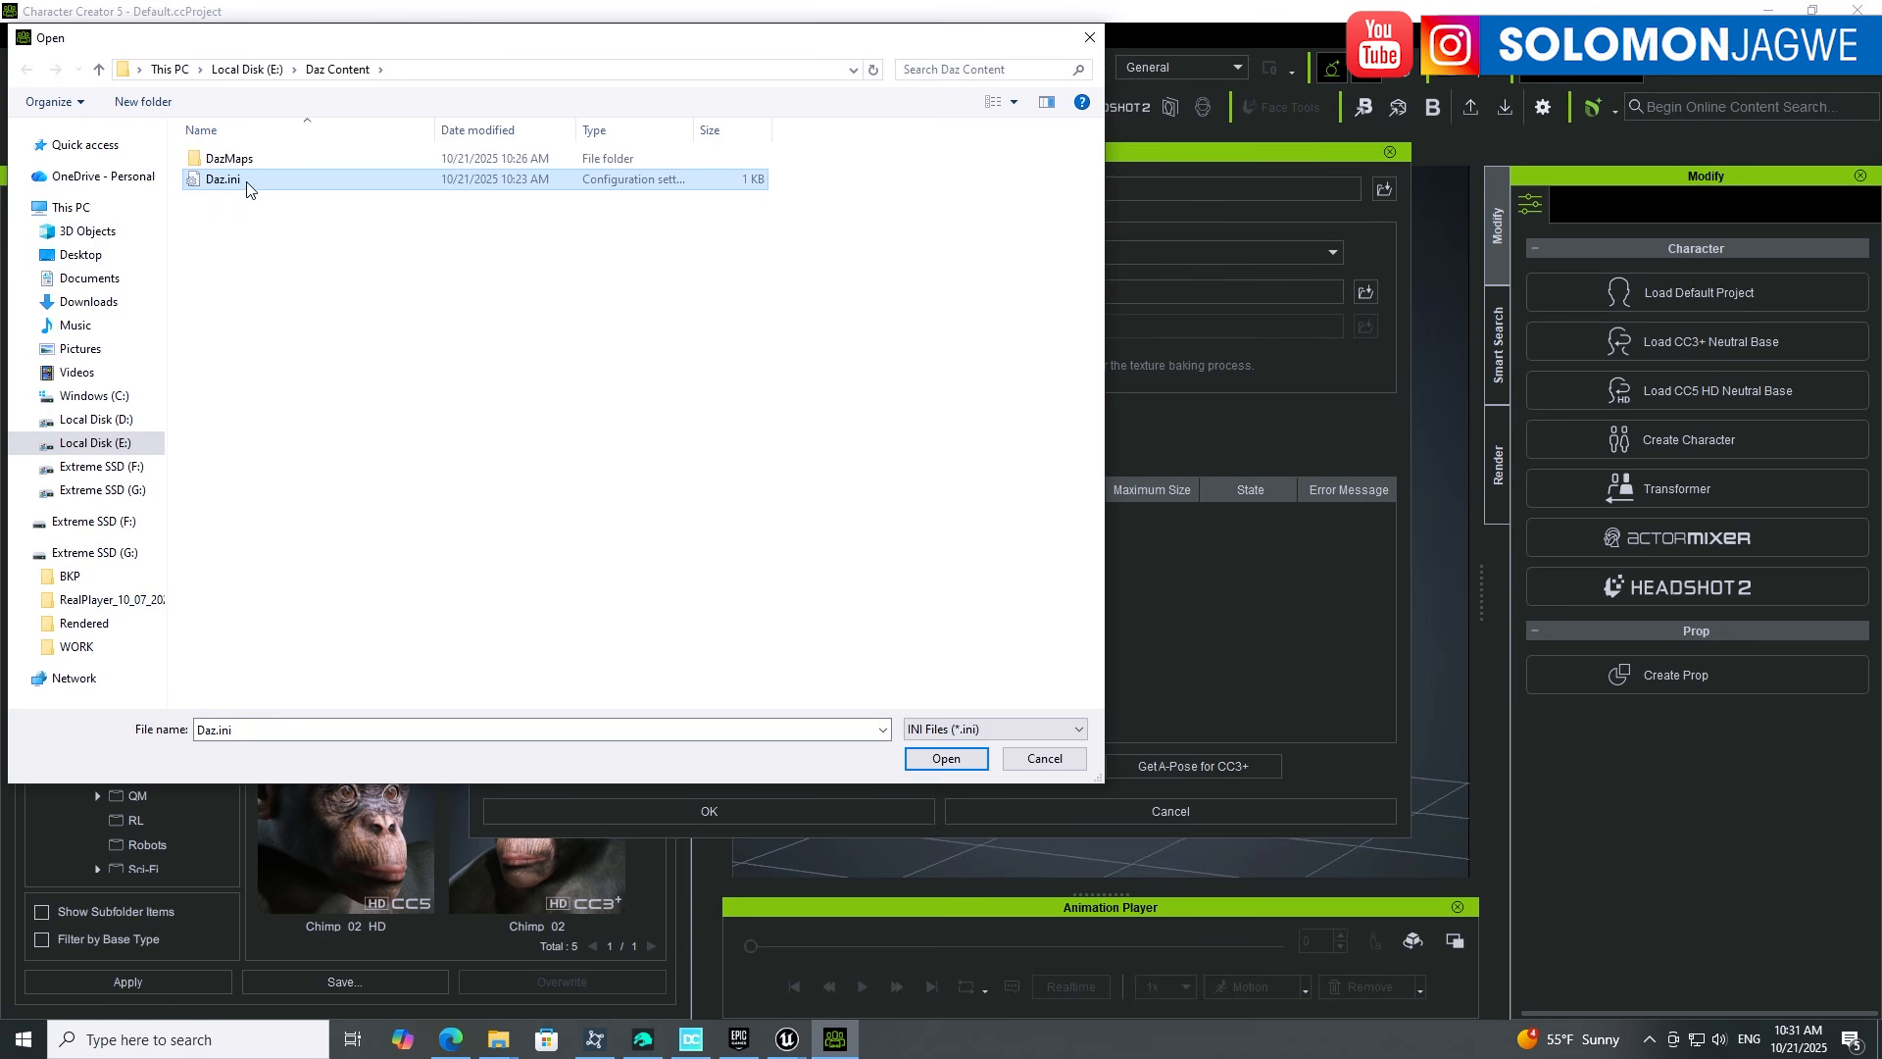
mouse_move(499, 1039)
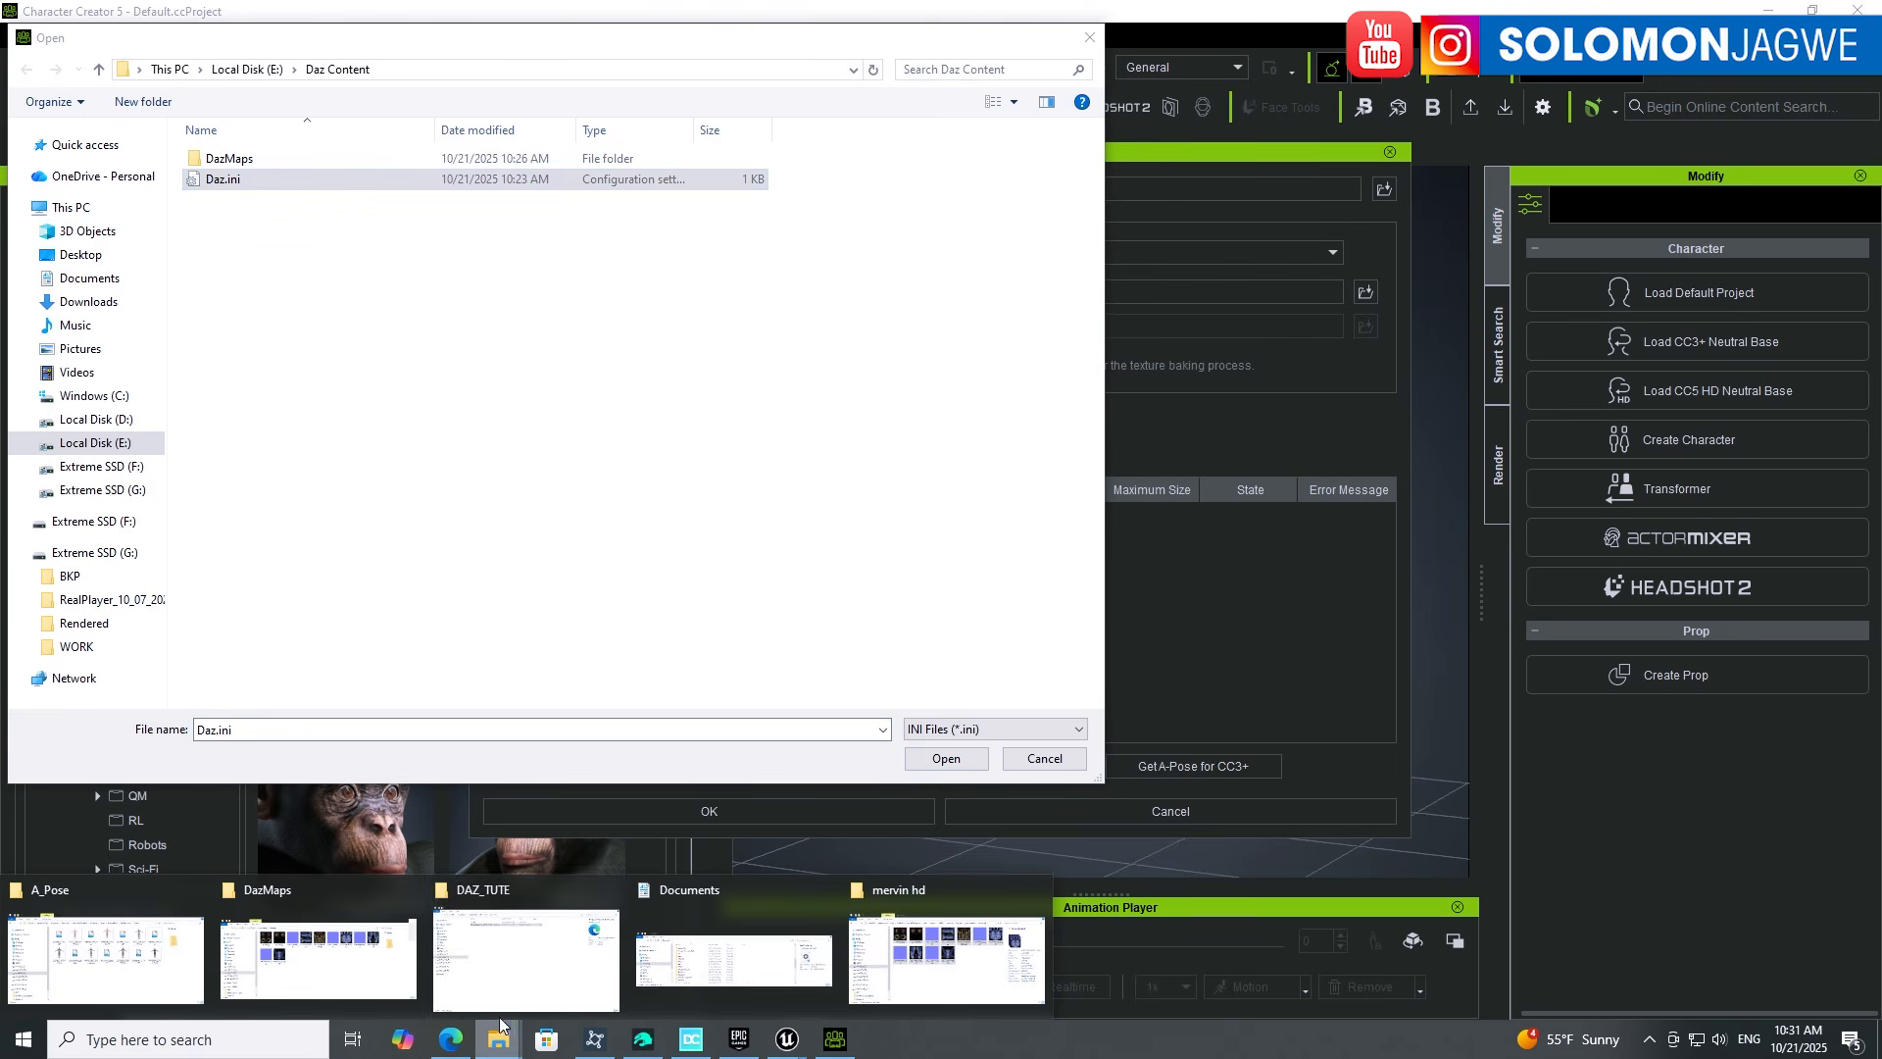
mouse_move(197, 927)
left_click(297, 897)
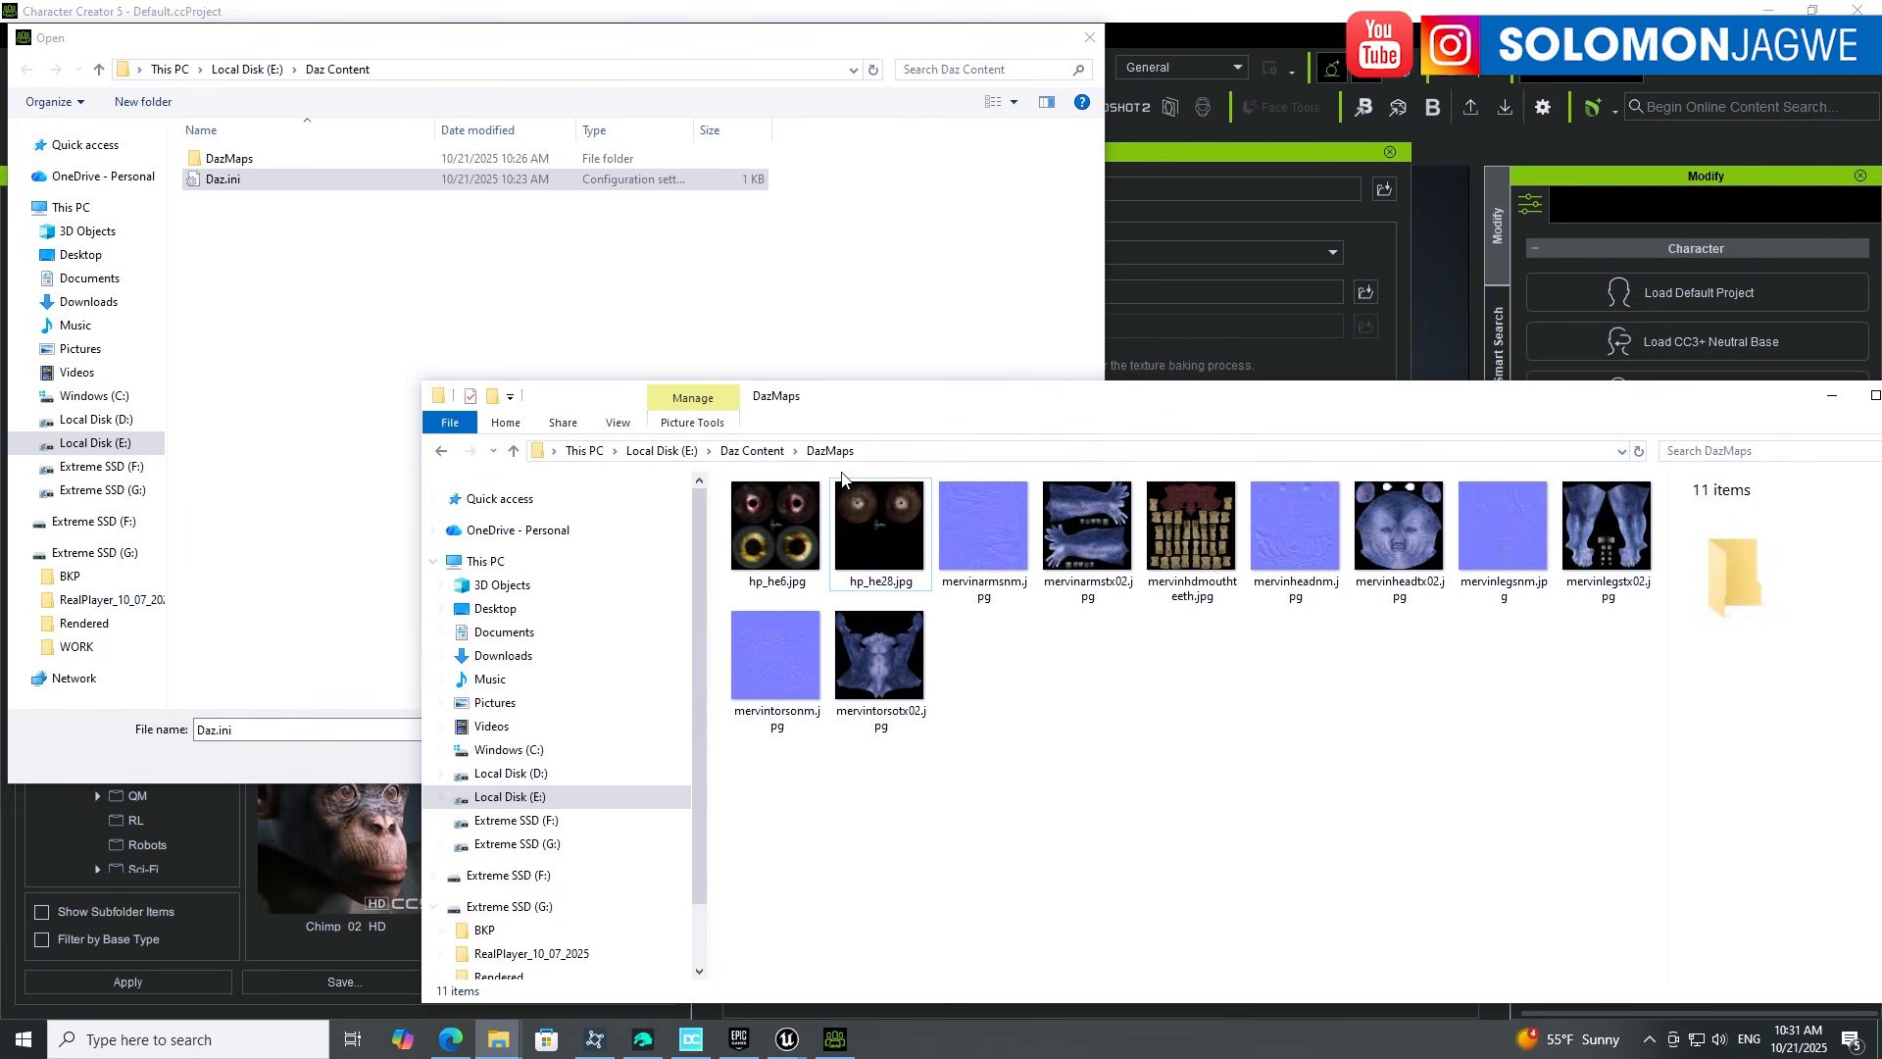
left_click(763, 453)
left_click(775, 538)
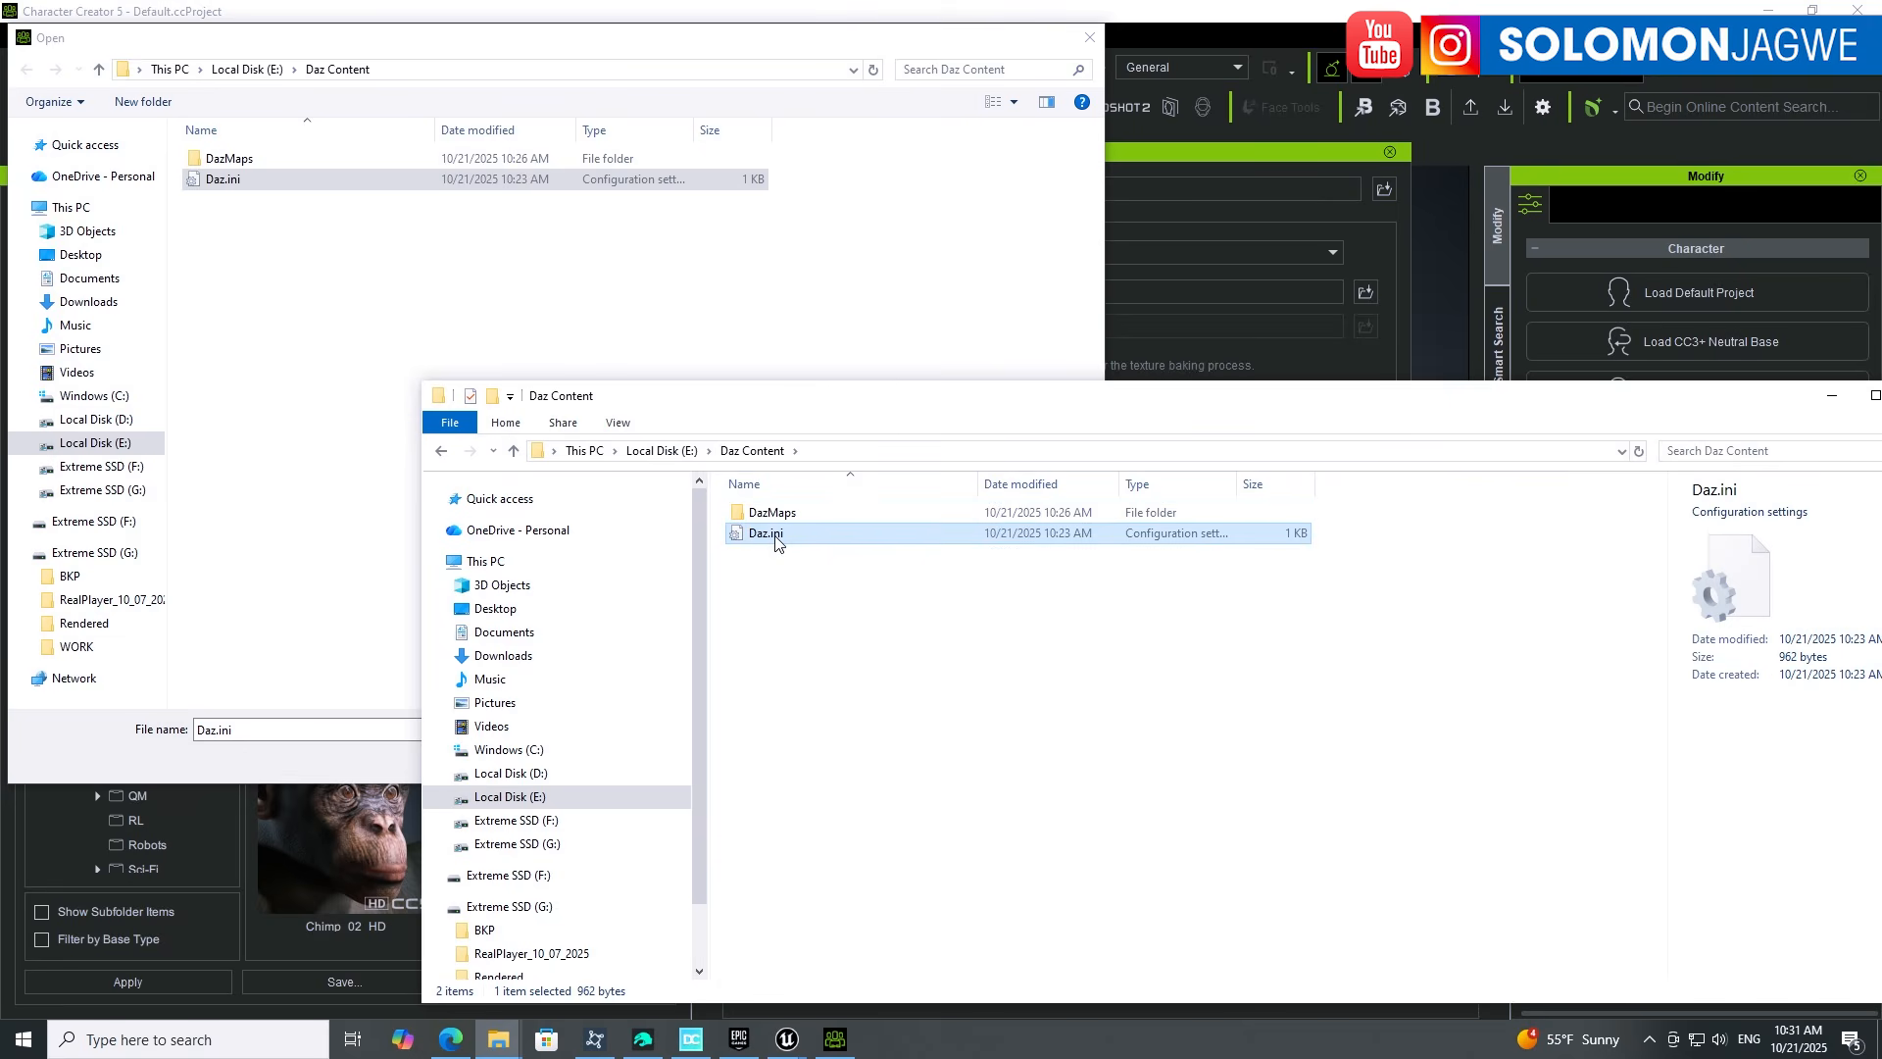
left_click(257, 236)
left_click(223, 180)
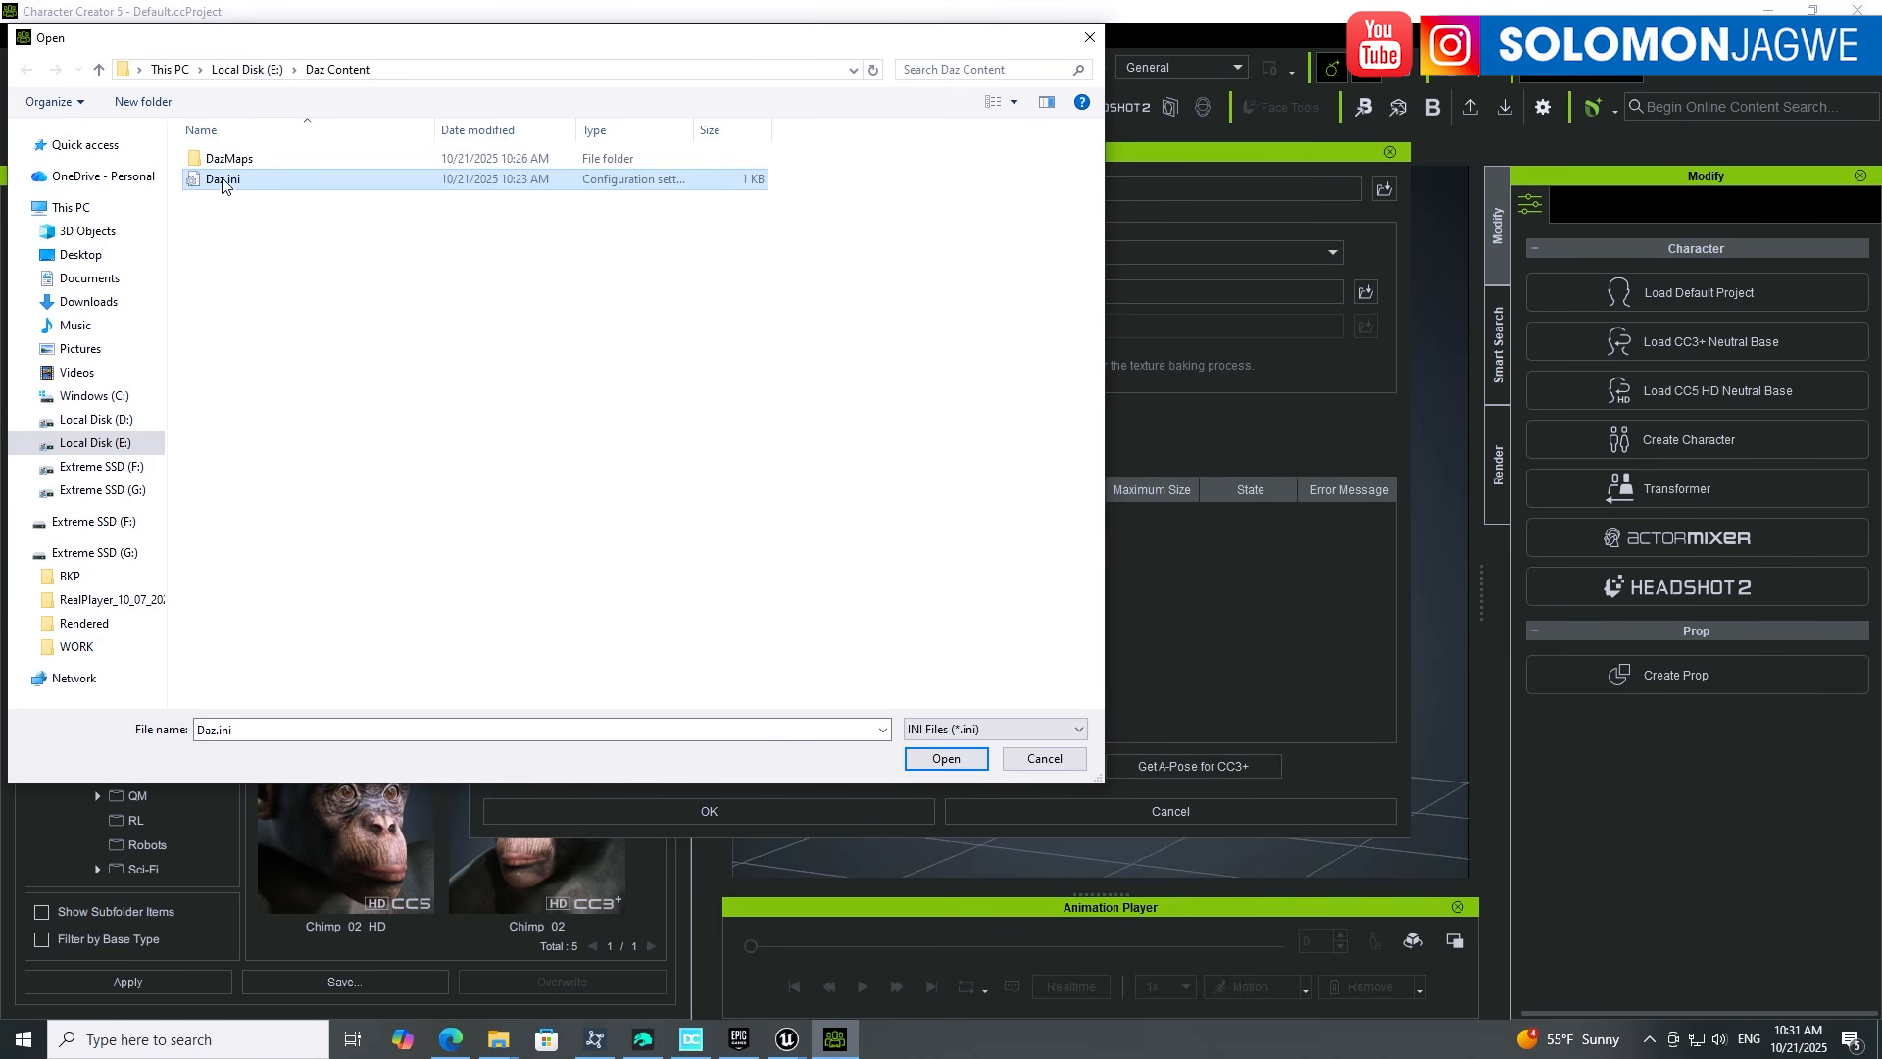
left_click(946, 759)
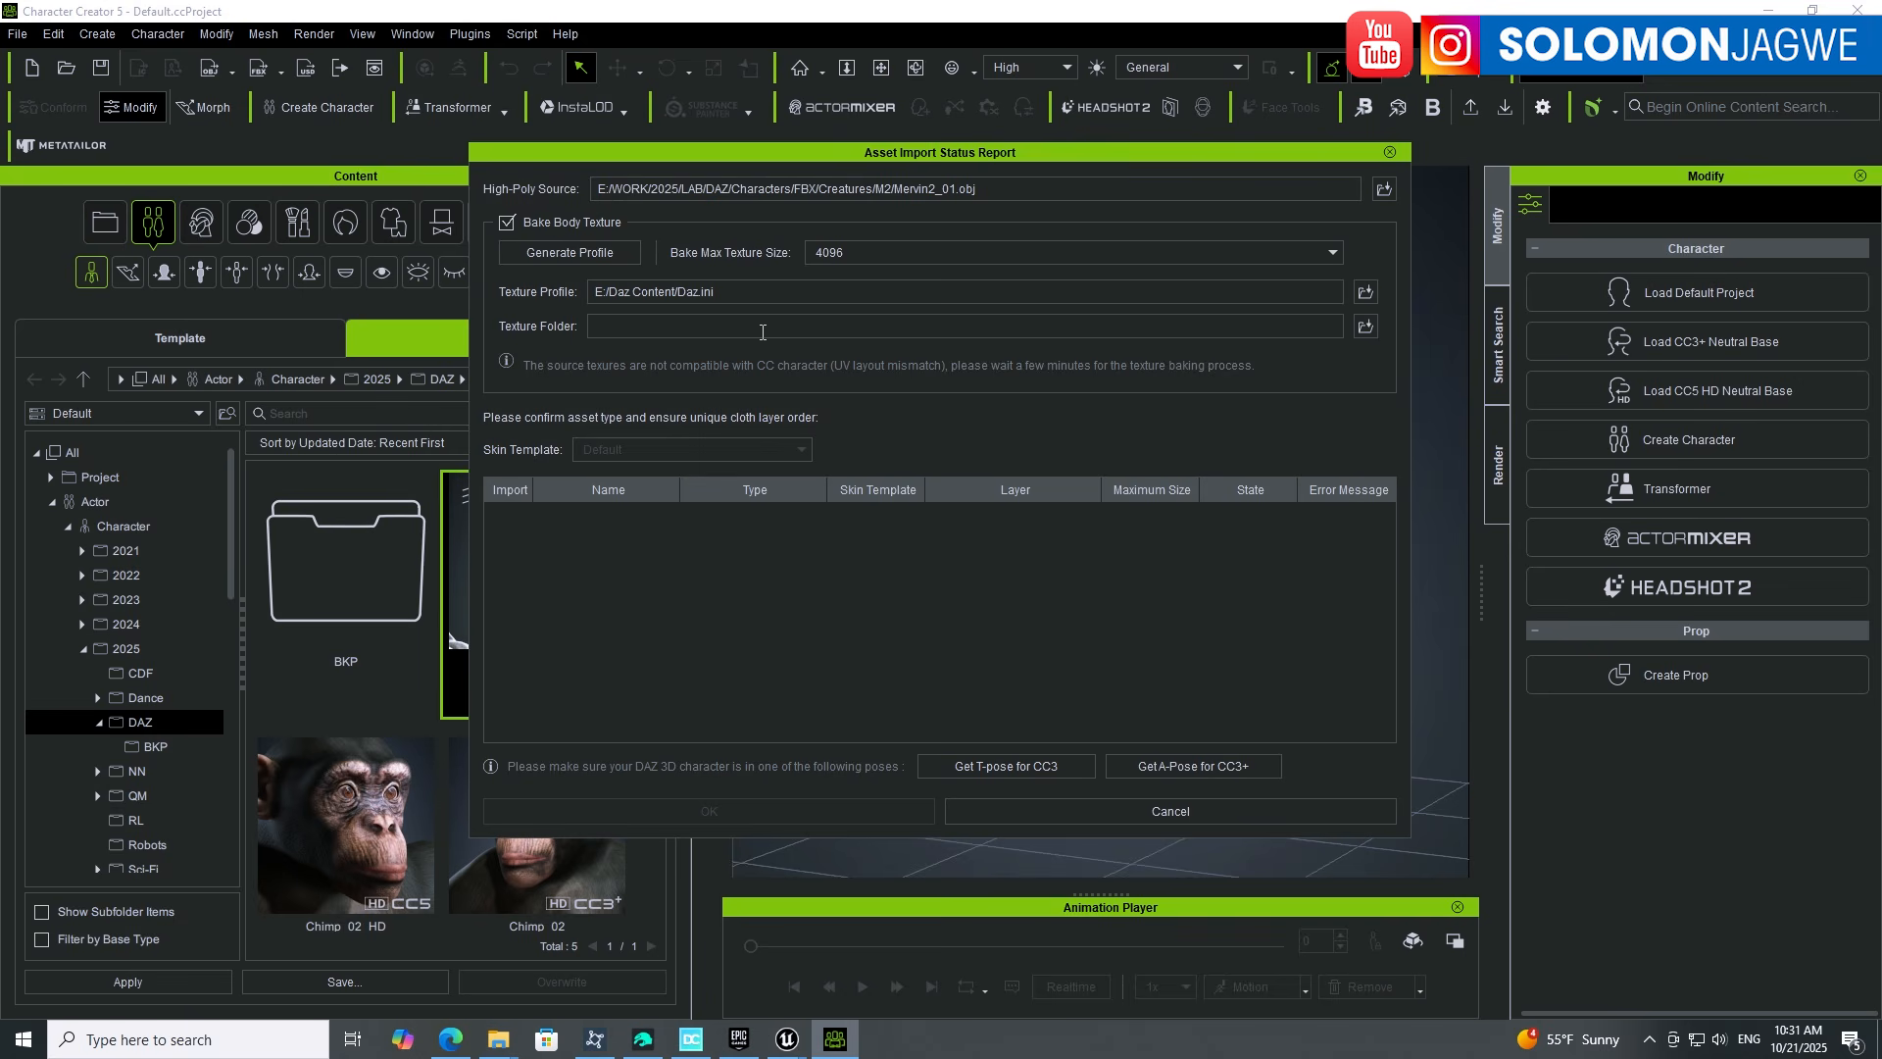
Step: Set the texture folder to E:/Daz Content/DazMaps
left_click(1366, 327)
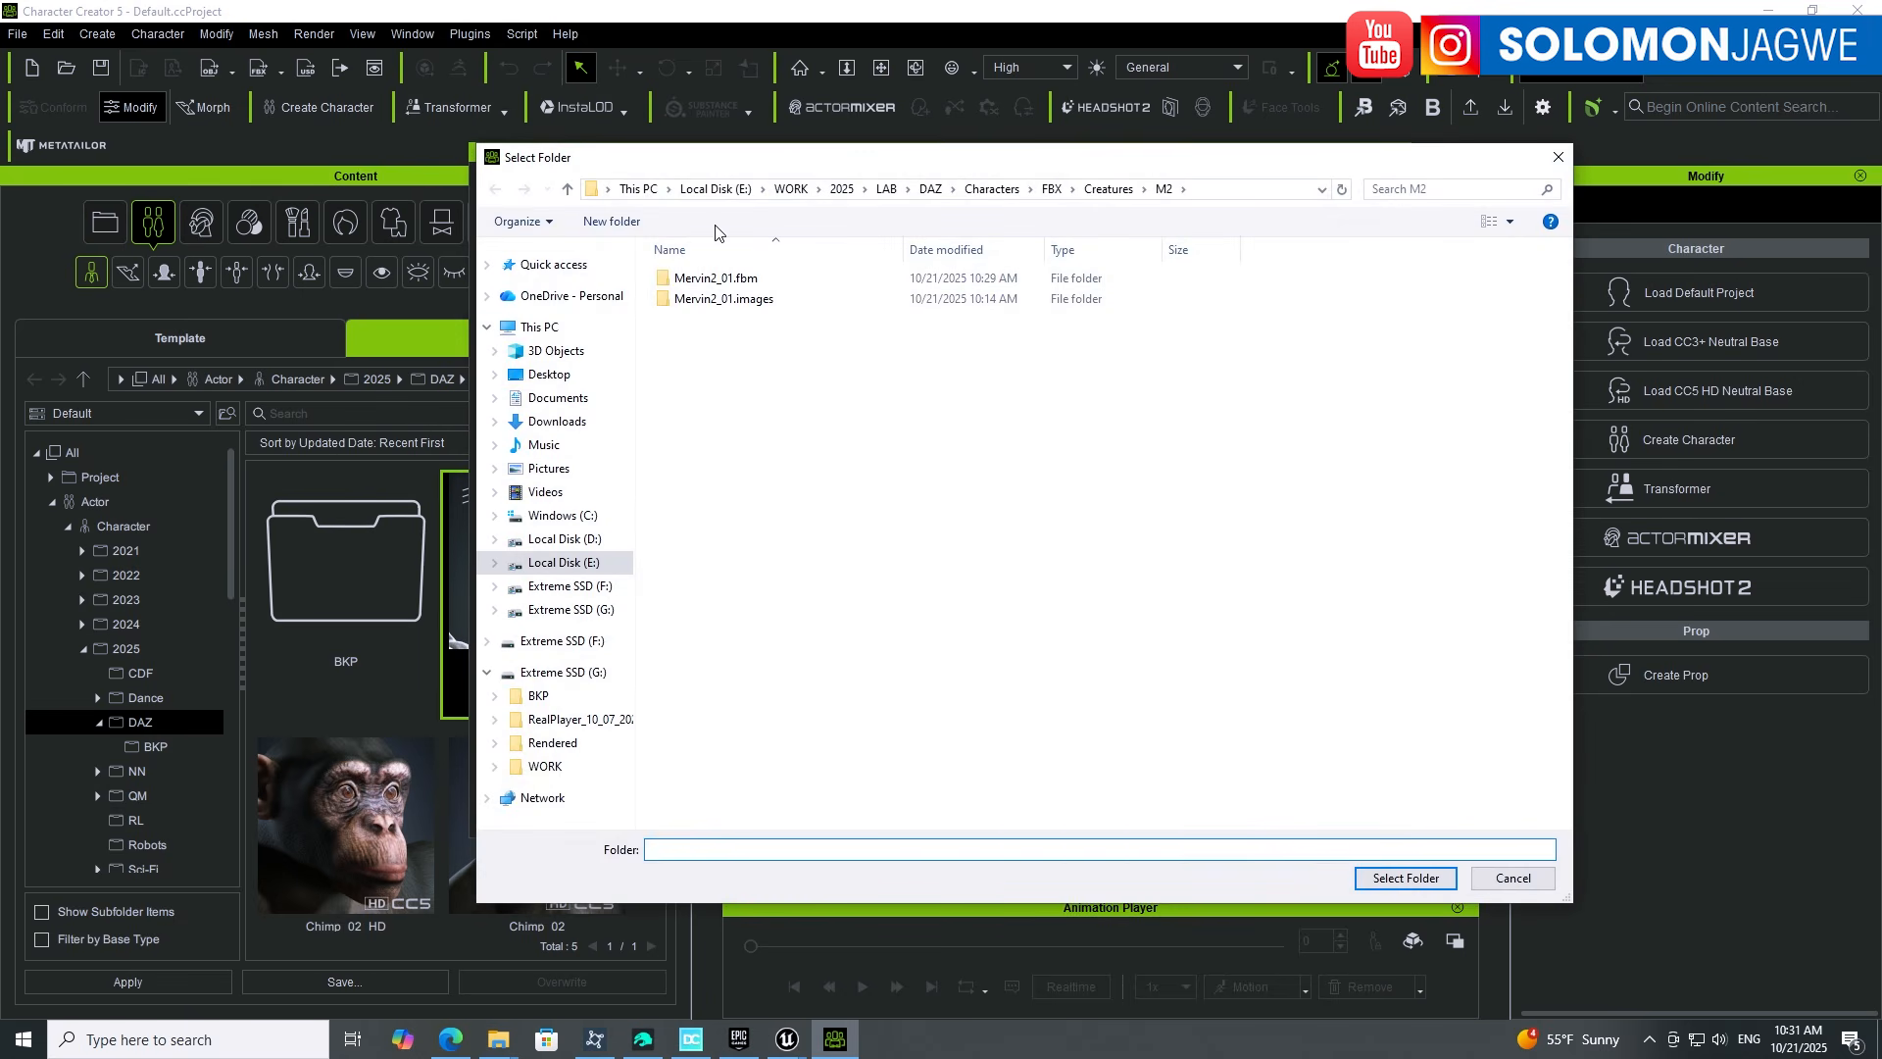
left_click(565, 265)
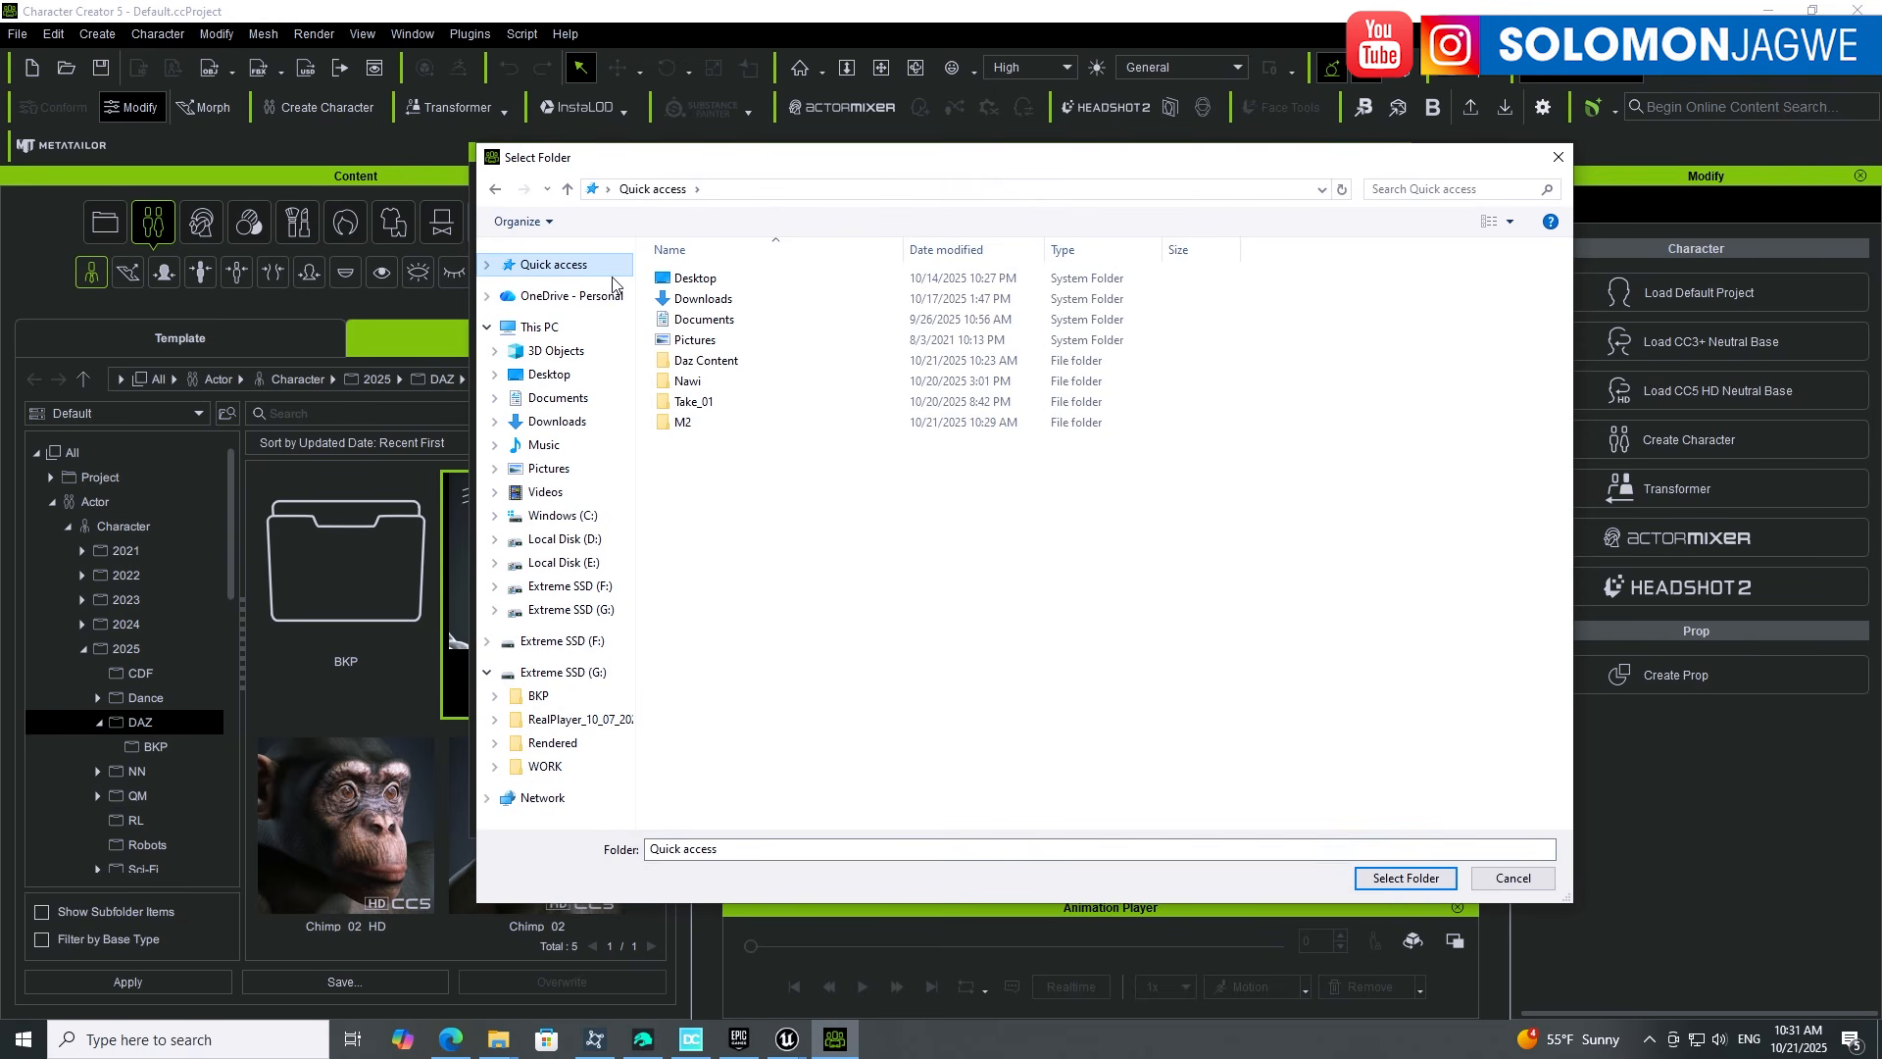
double_click(704, 360)
left_click(698, 279)
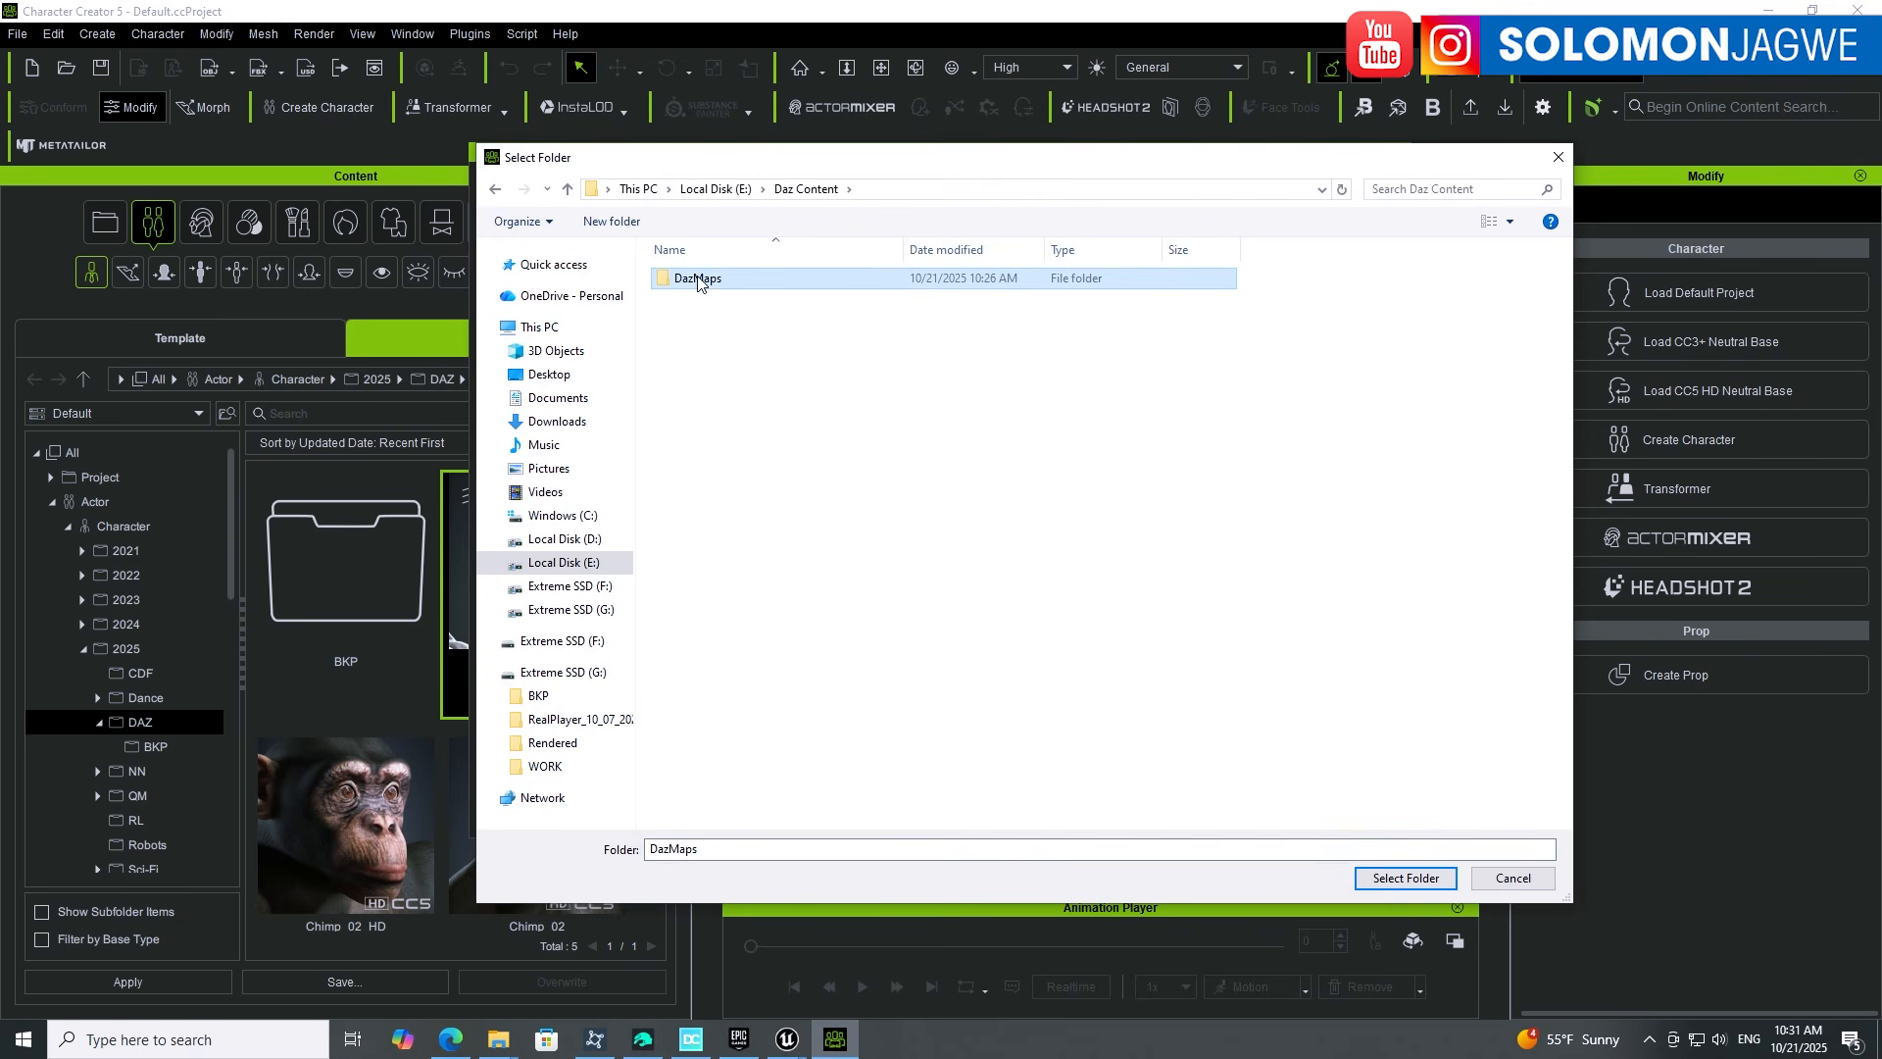
double_click(715, 284)
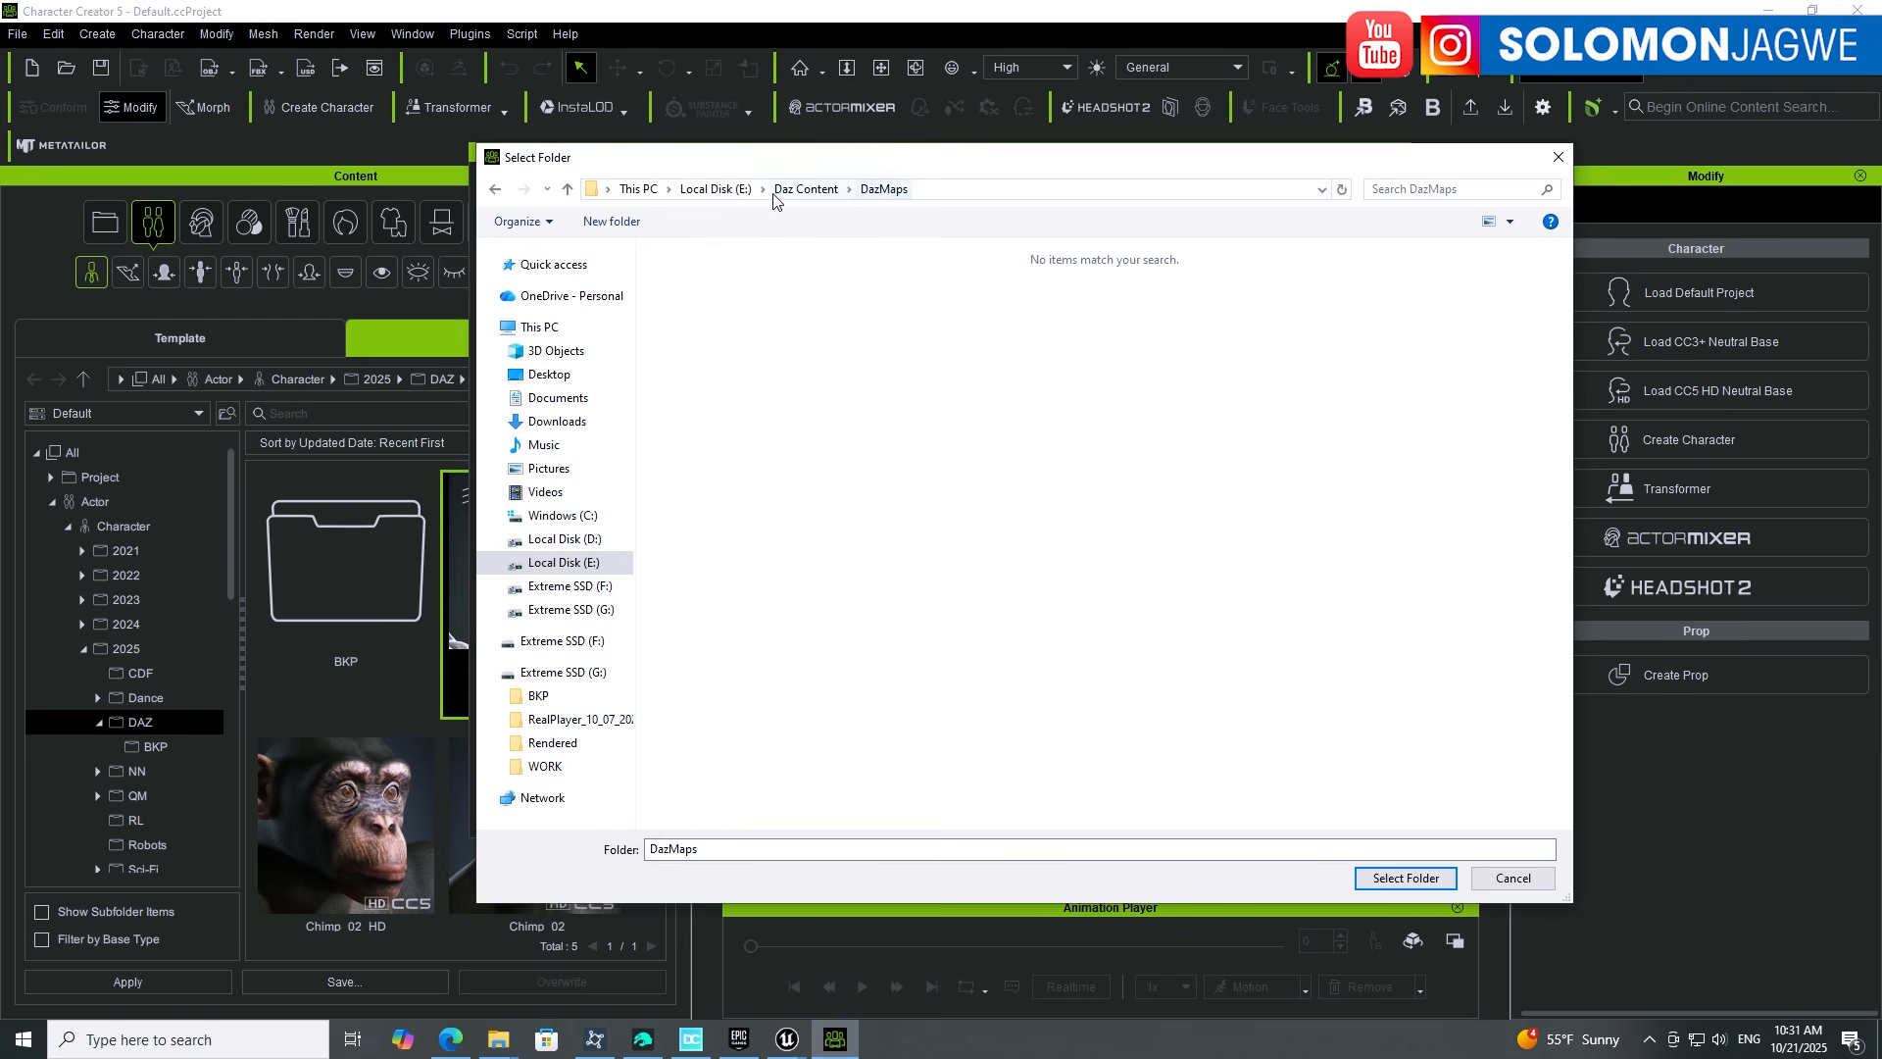
left_click(1405, 877)
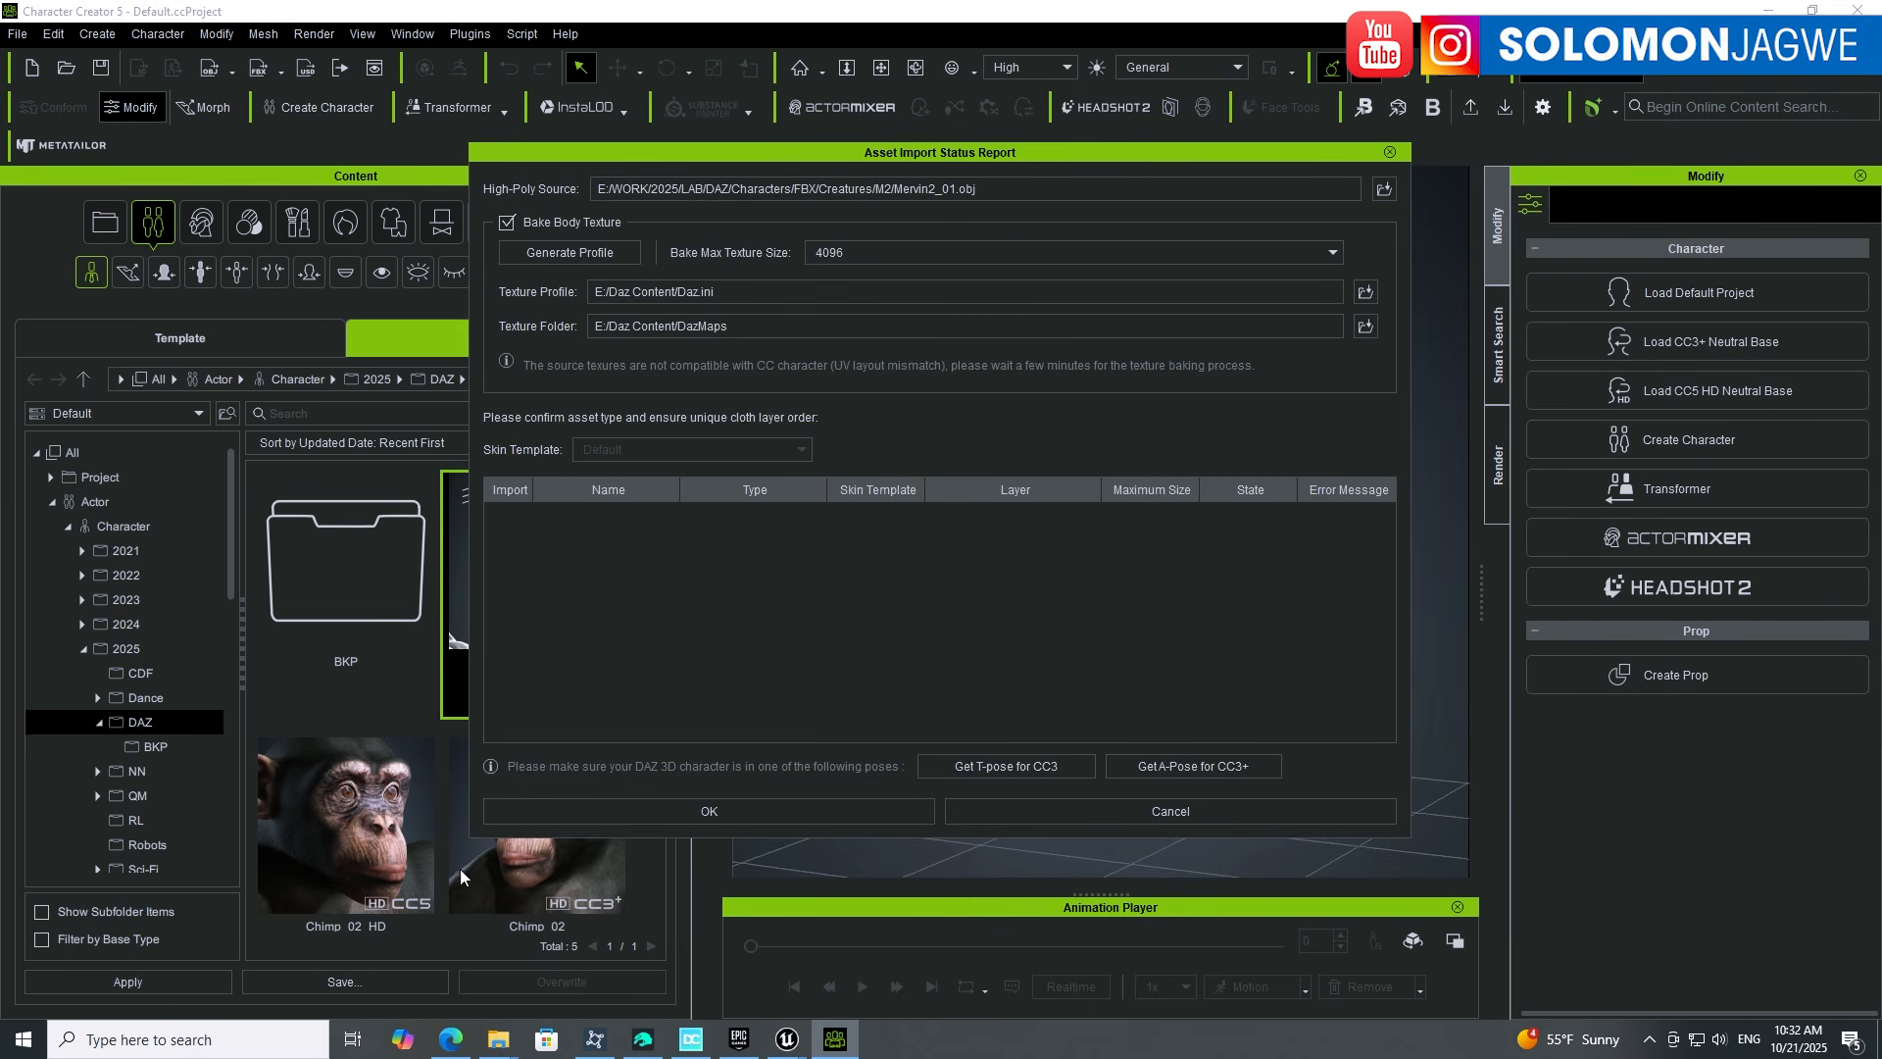
Step: Check the Mervin texture files in the DazMaps folder in Explorer, then minimize it
mouse_move(503, 1049)
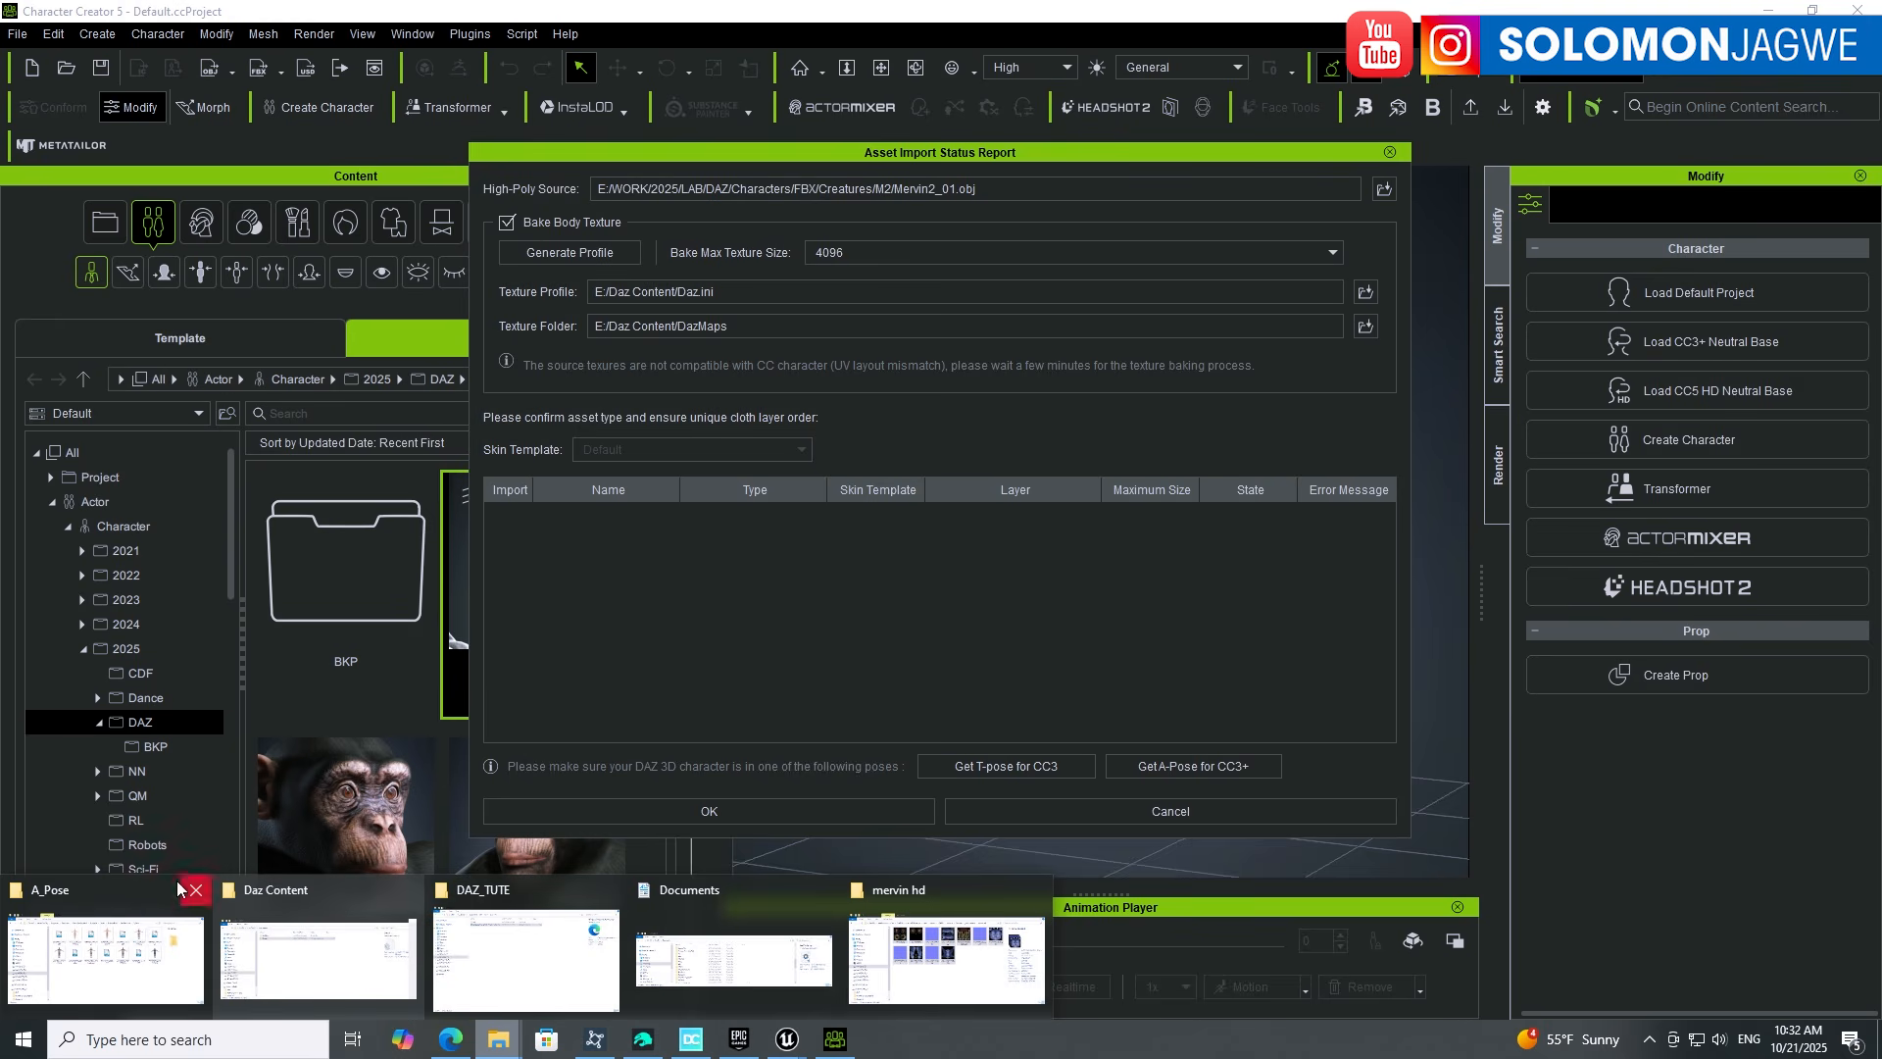
left_click(288, 896)
double_click(790, 517)
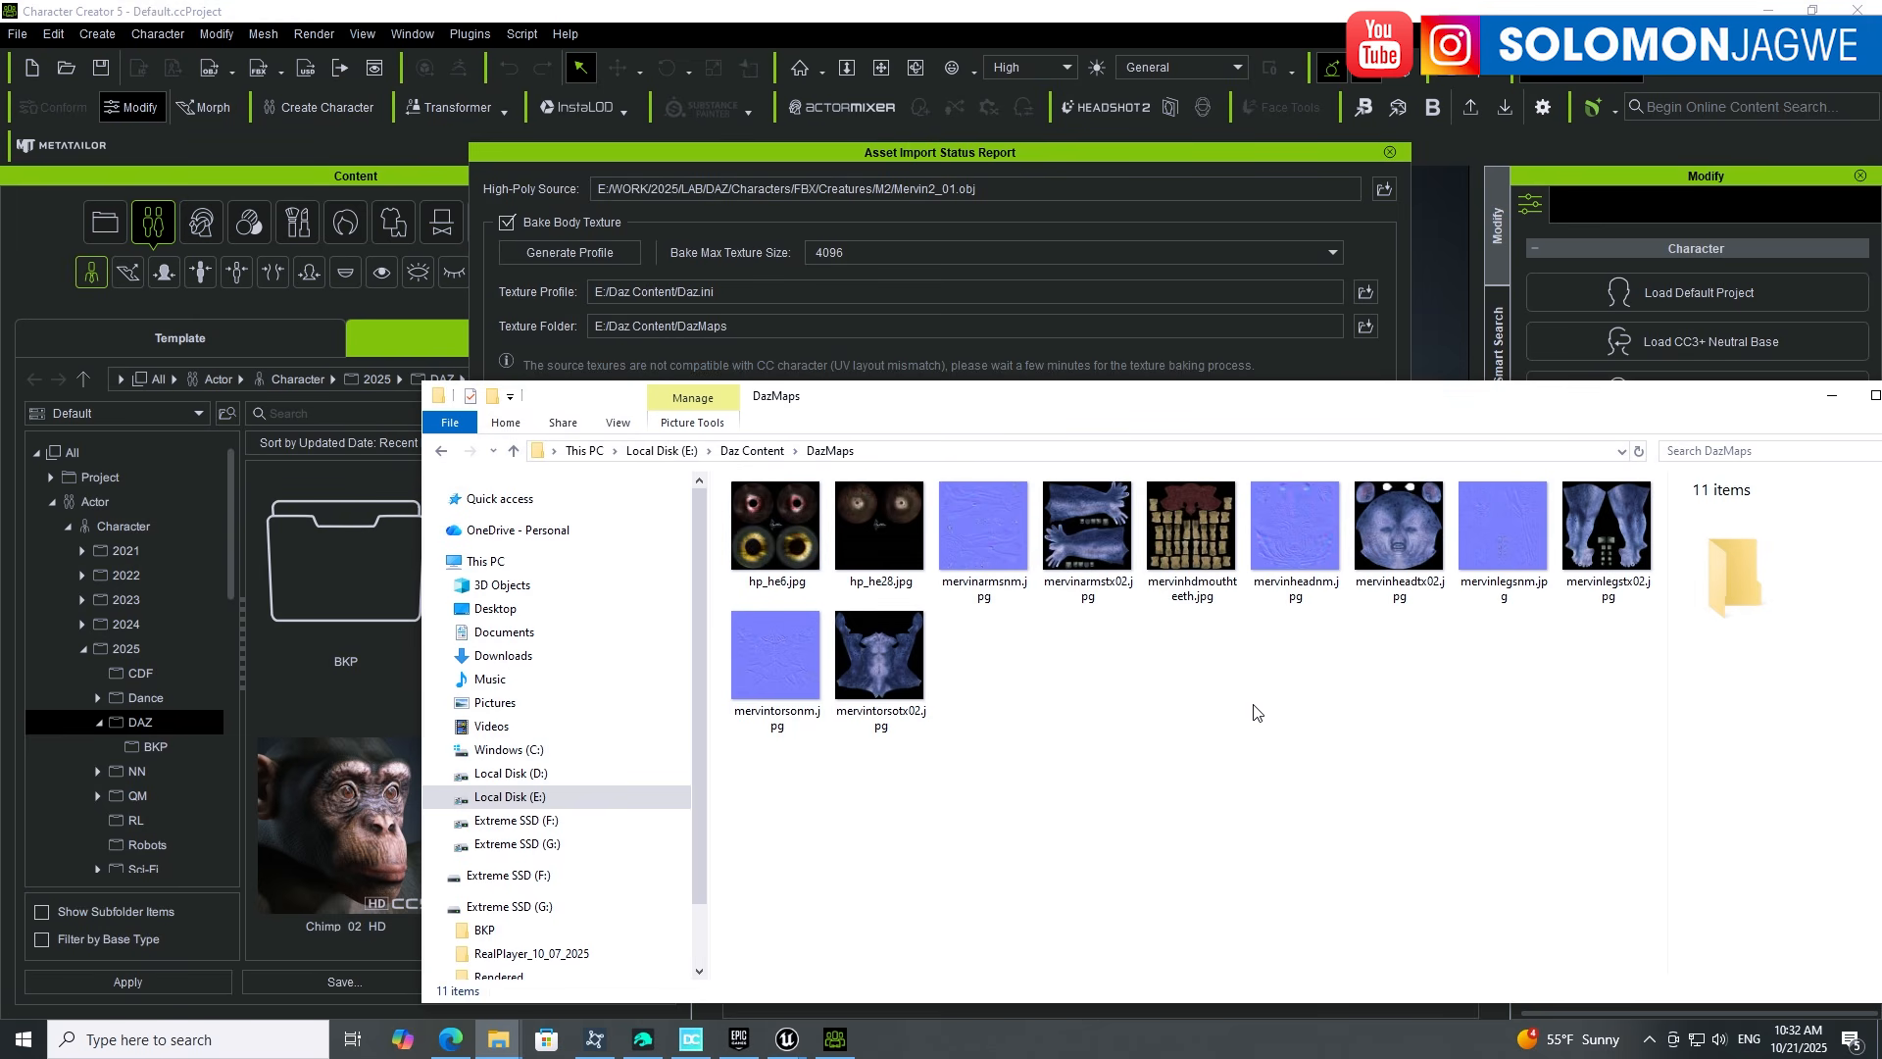
left_click(1832, 393)
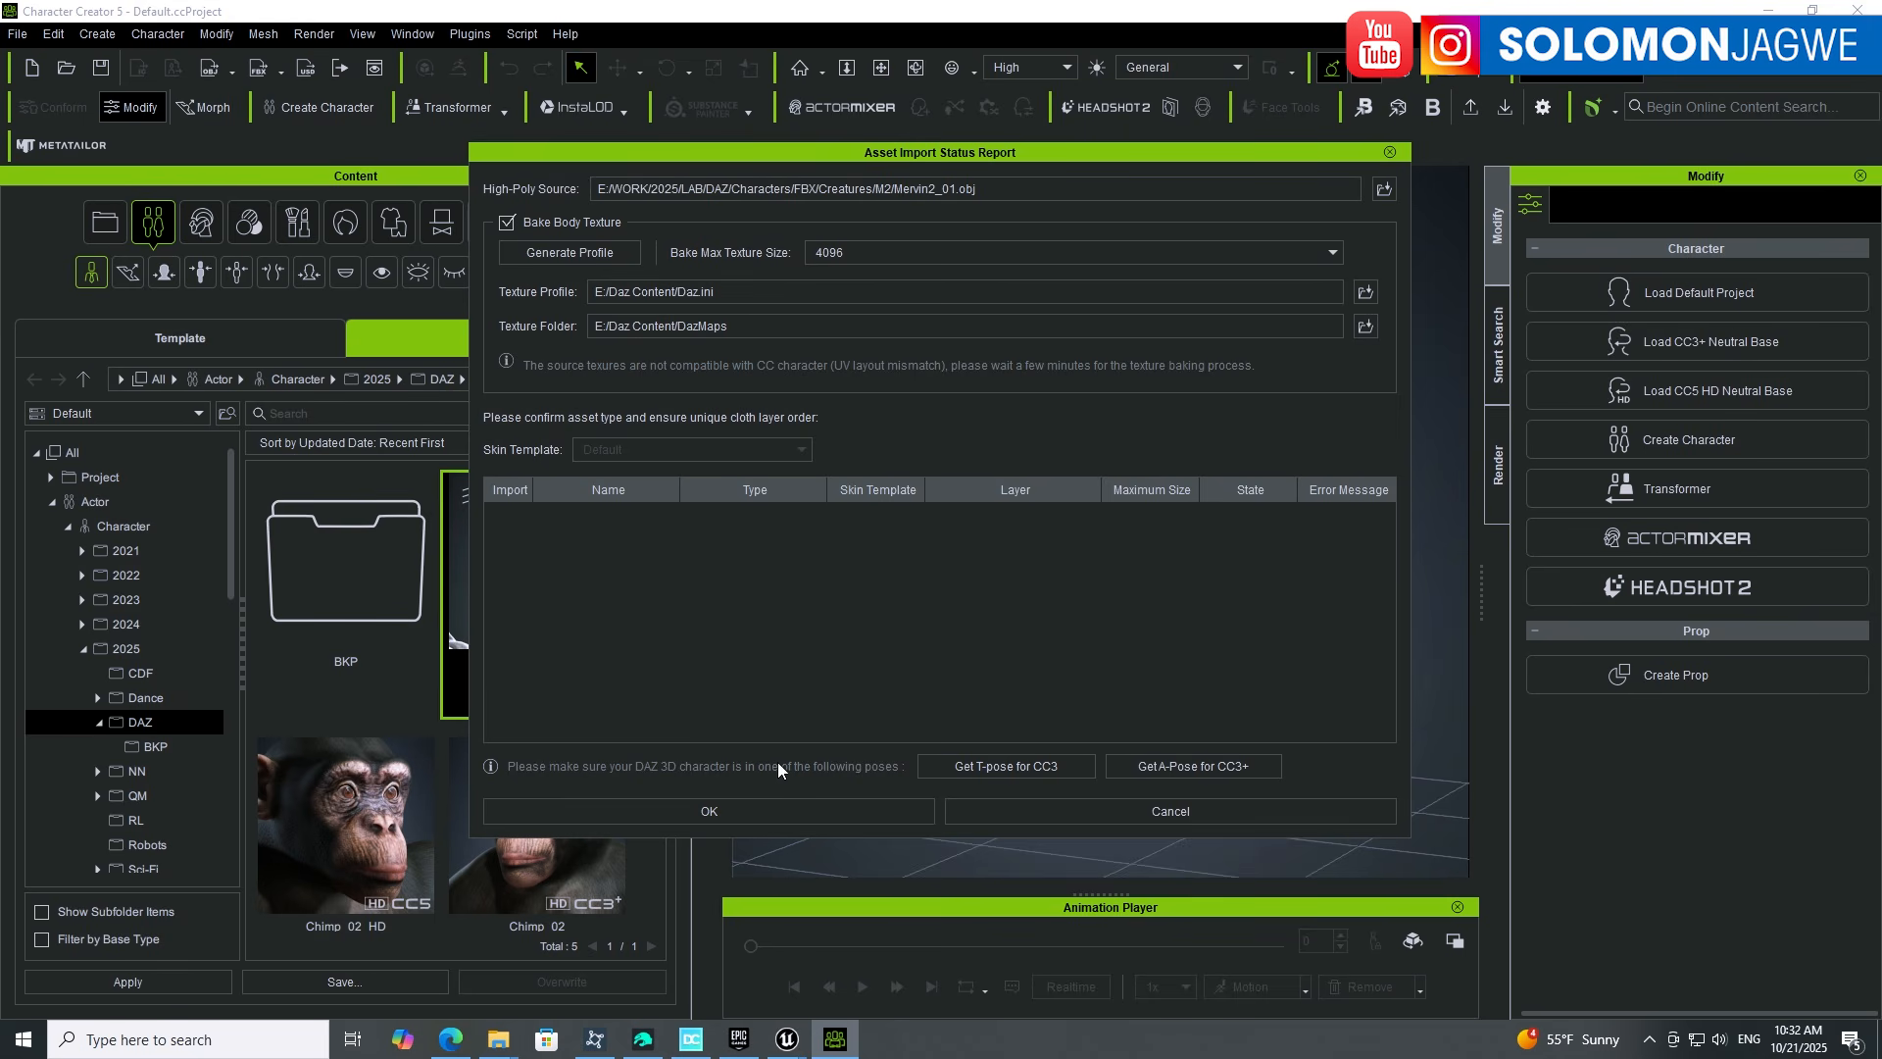
mouse_move(499, 1039)
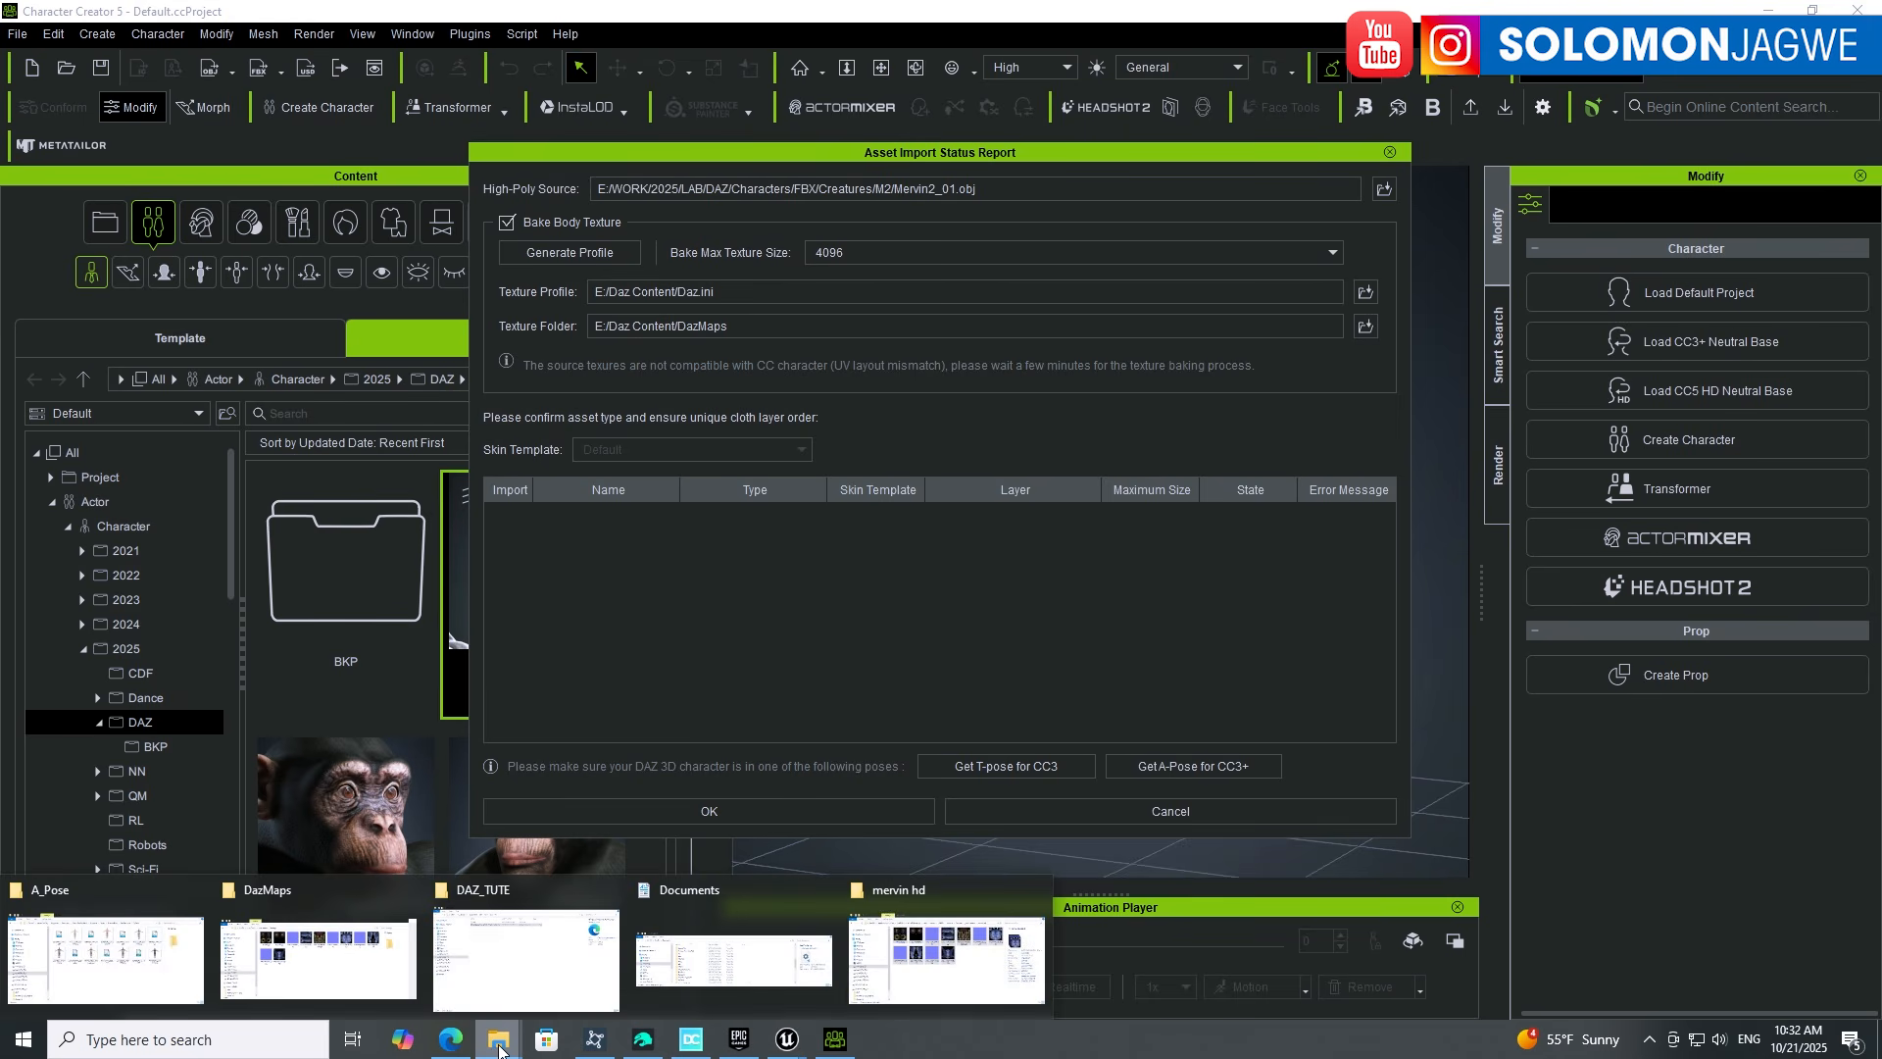
left_click(98, 897)
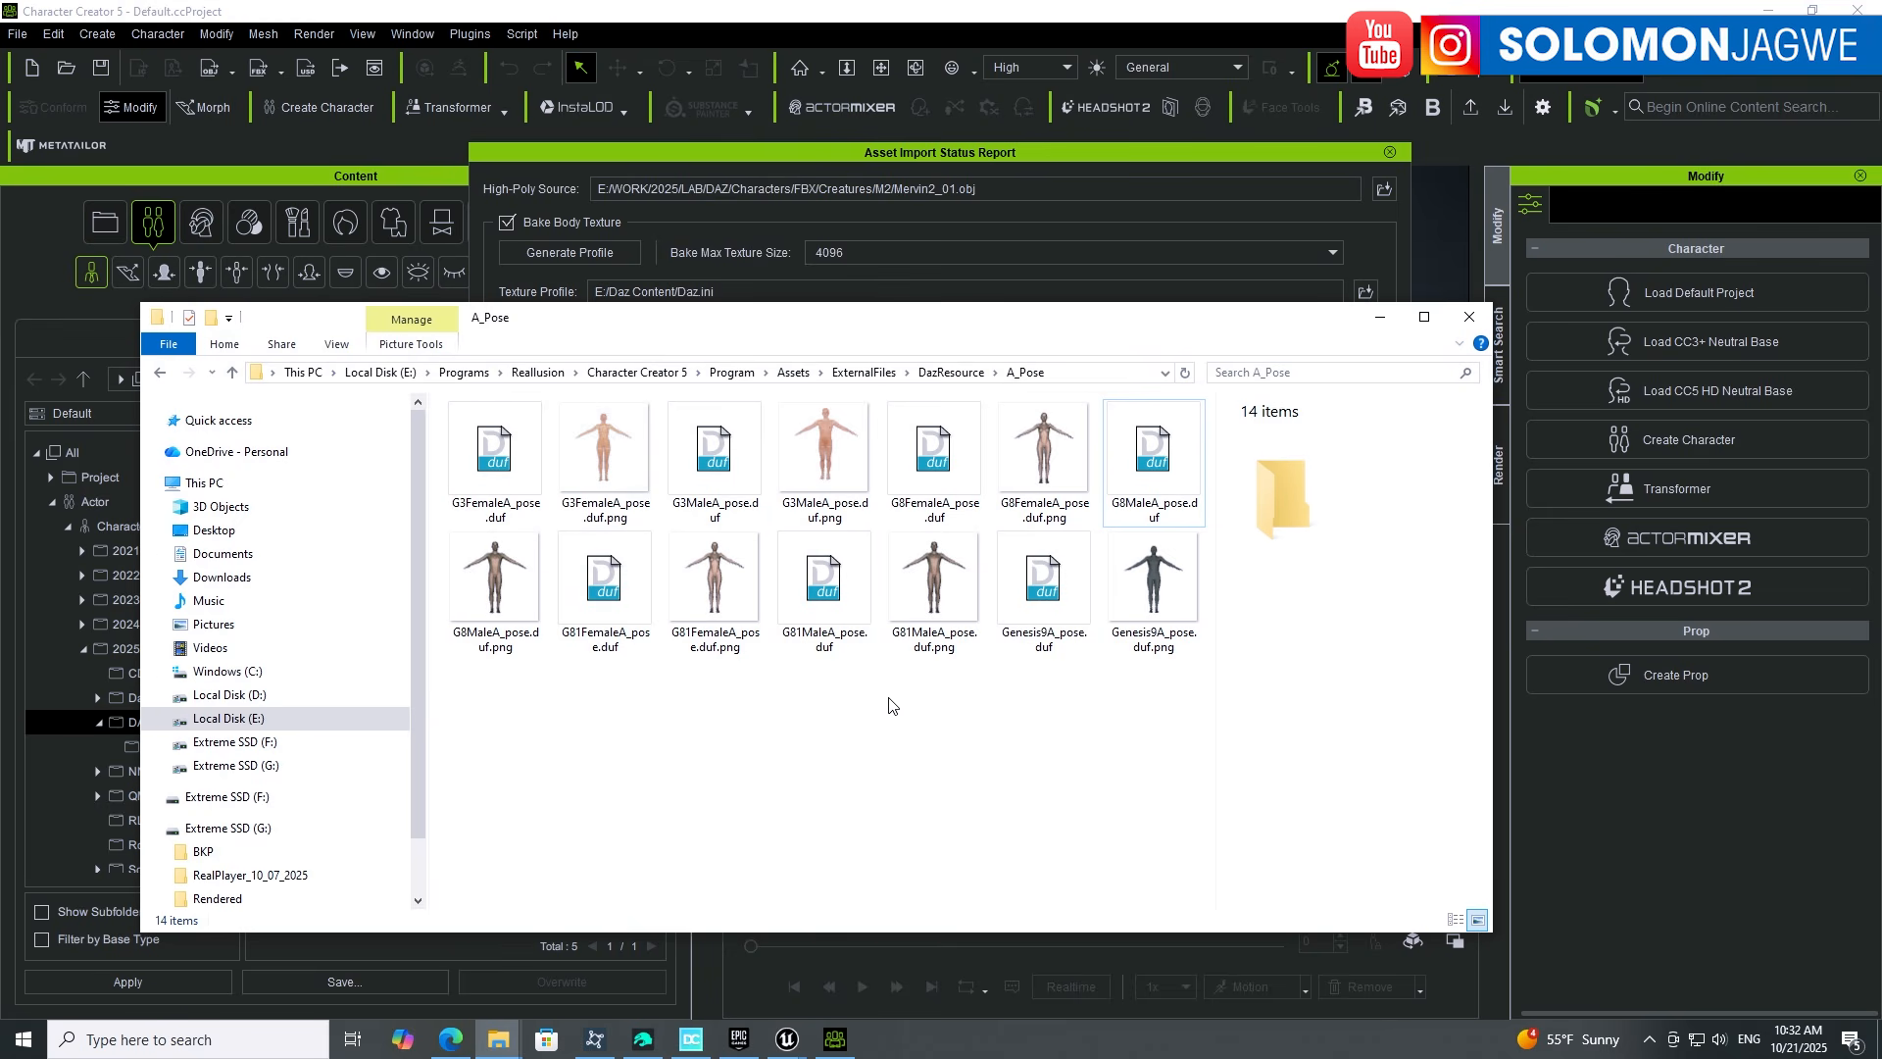
left_click(1378, 318)
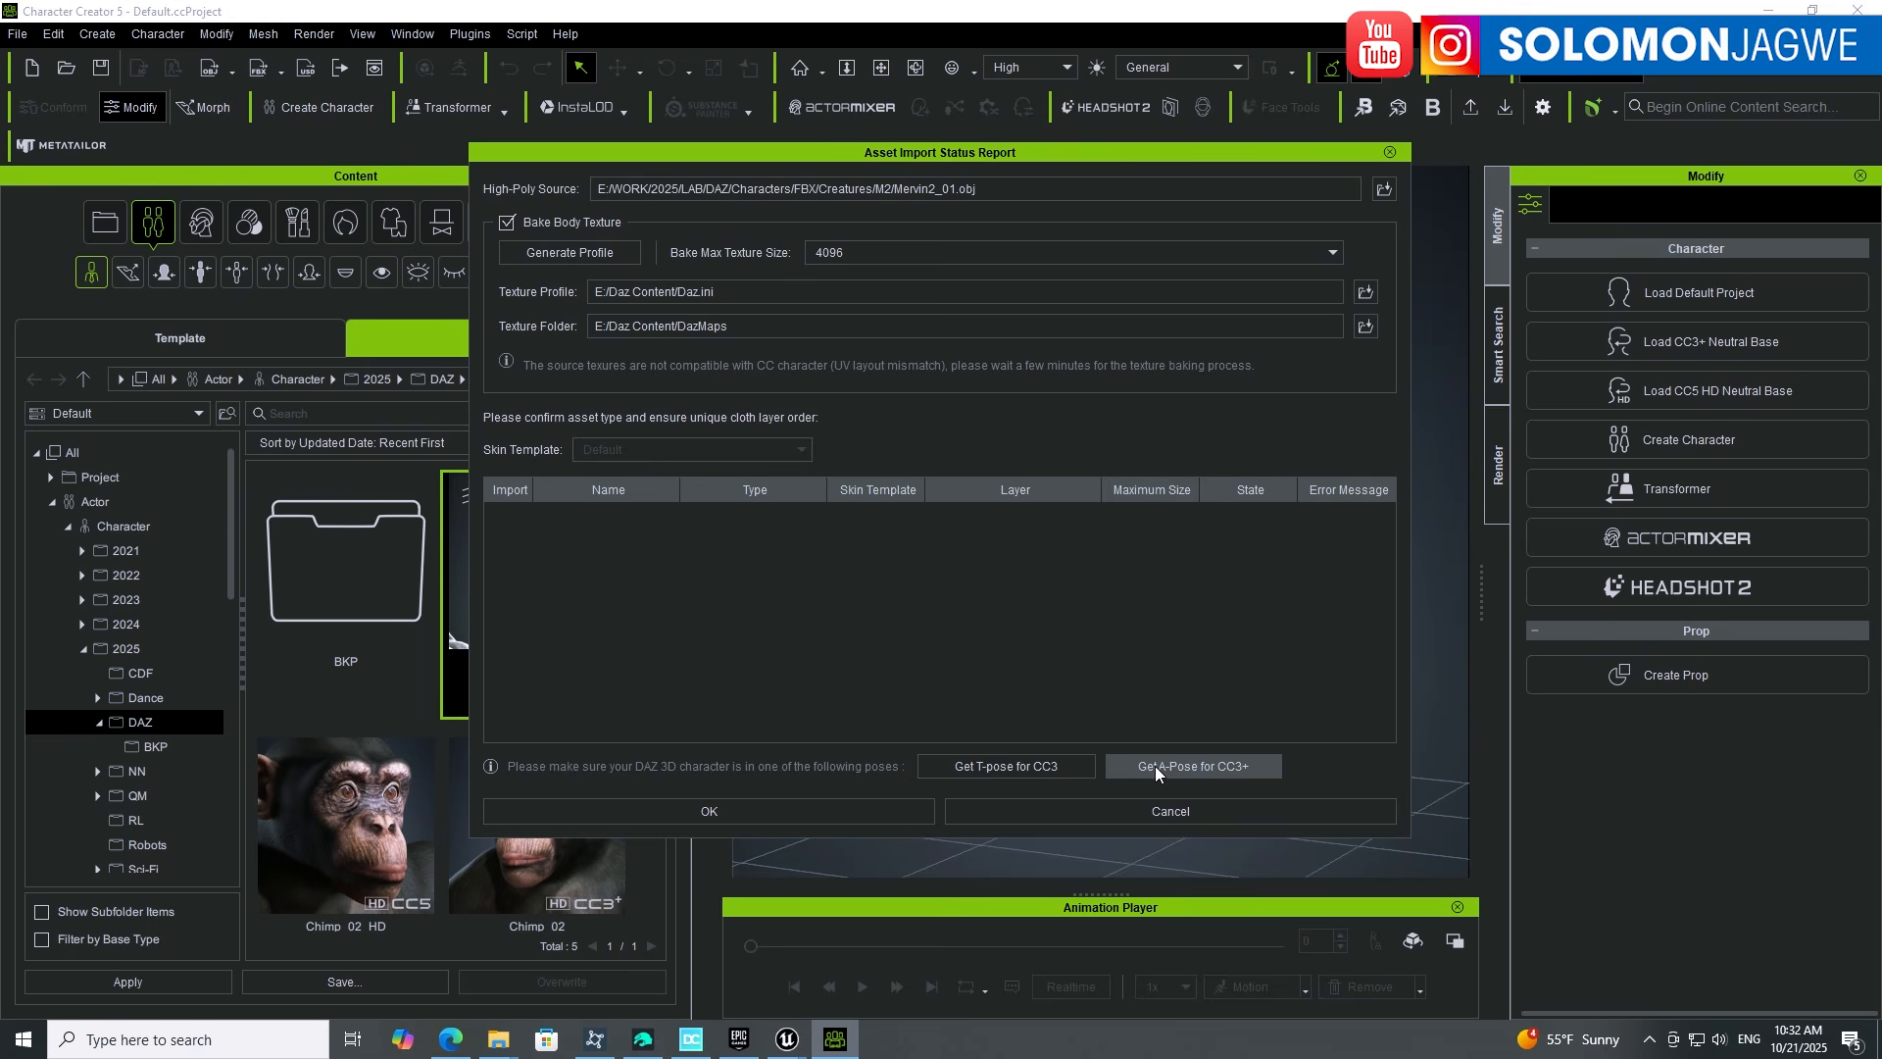
left_click(1216, 768)
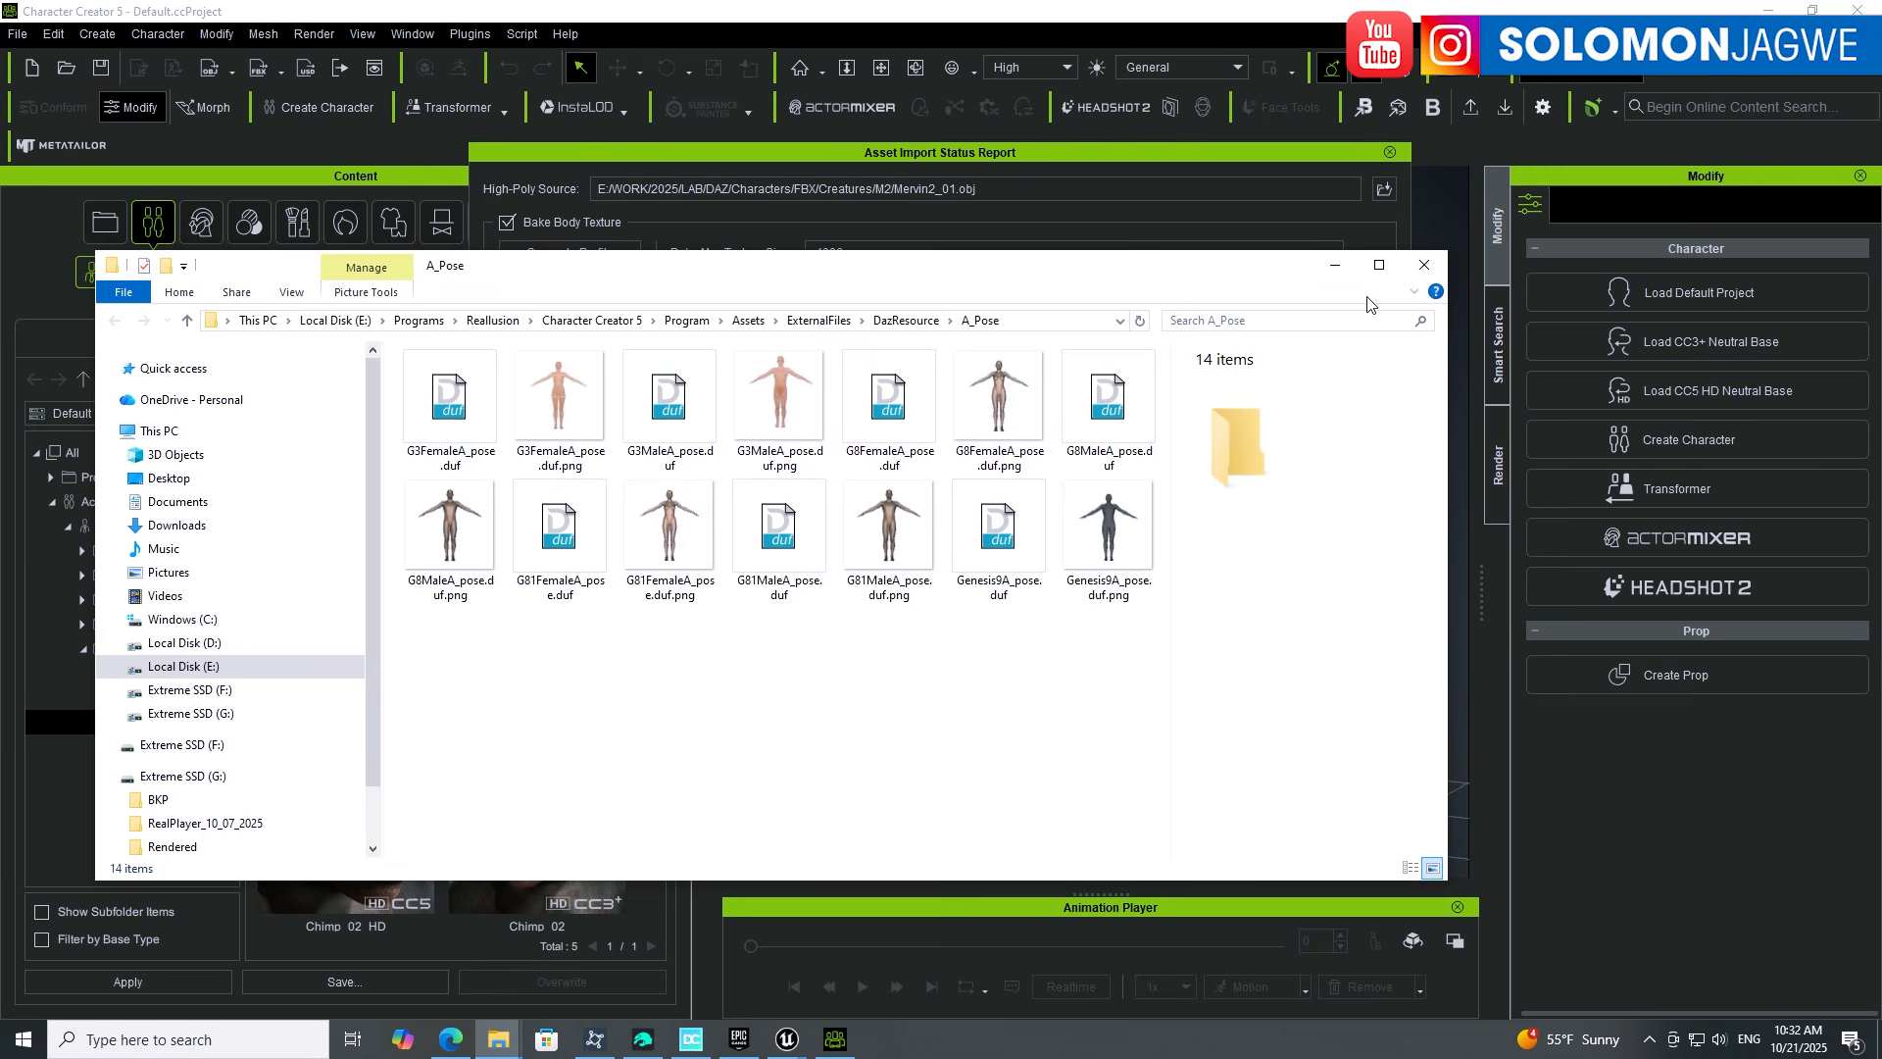
left_click(1423, 265)
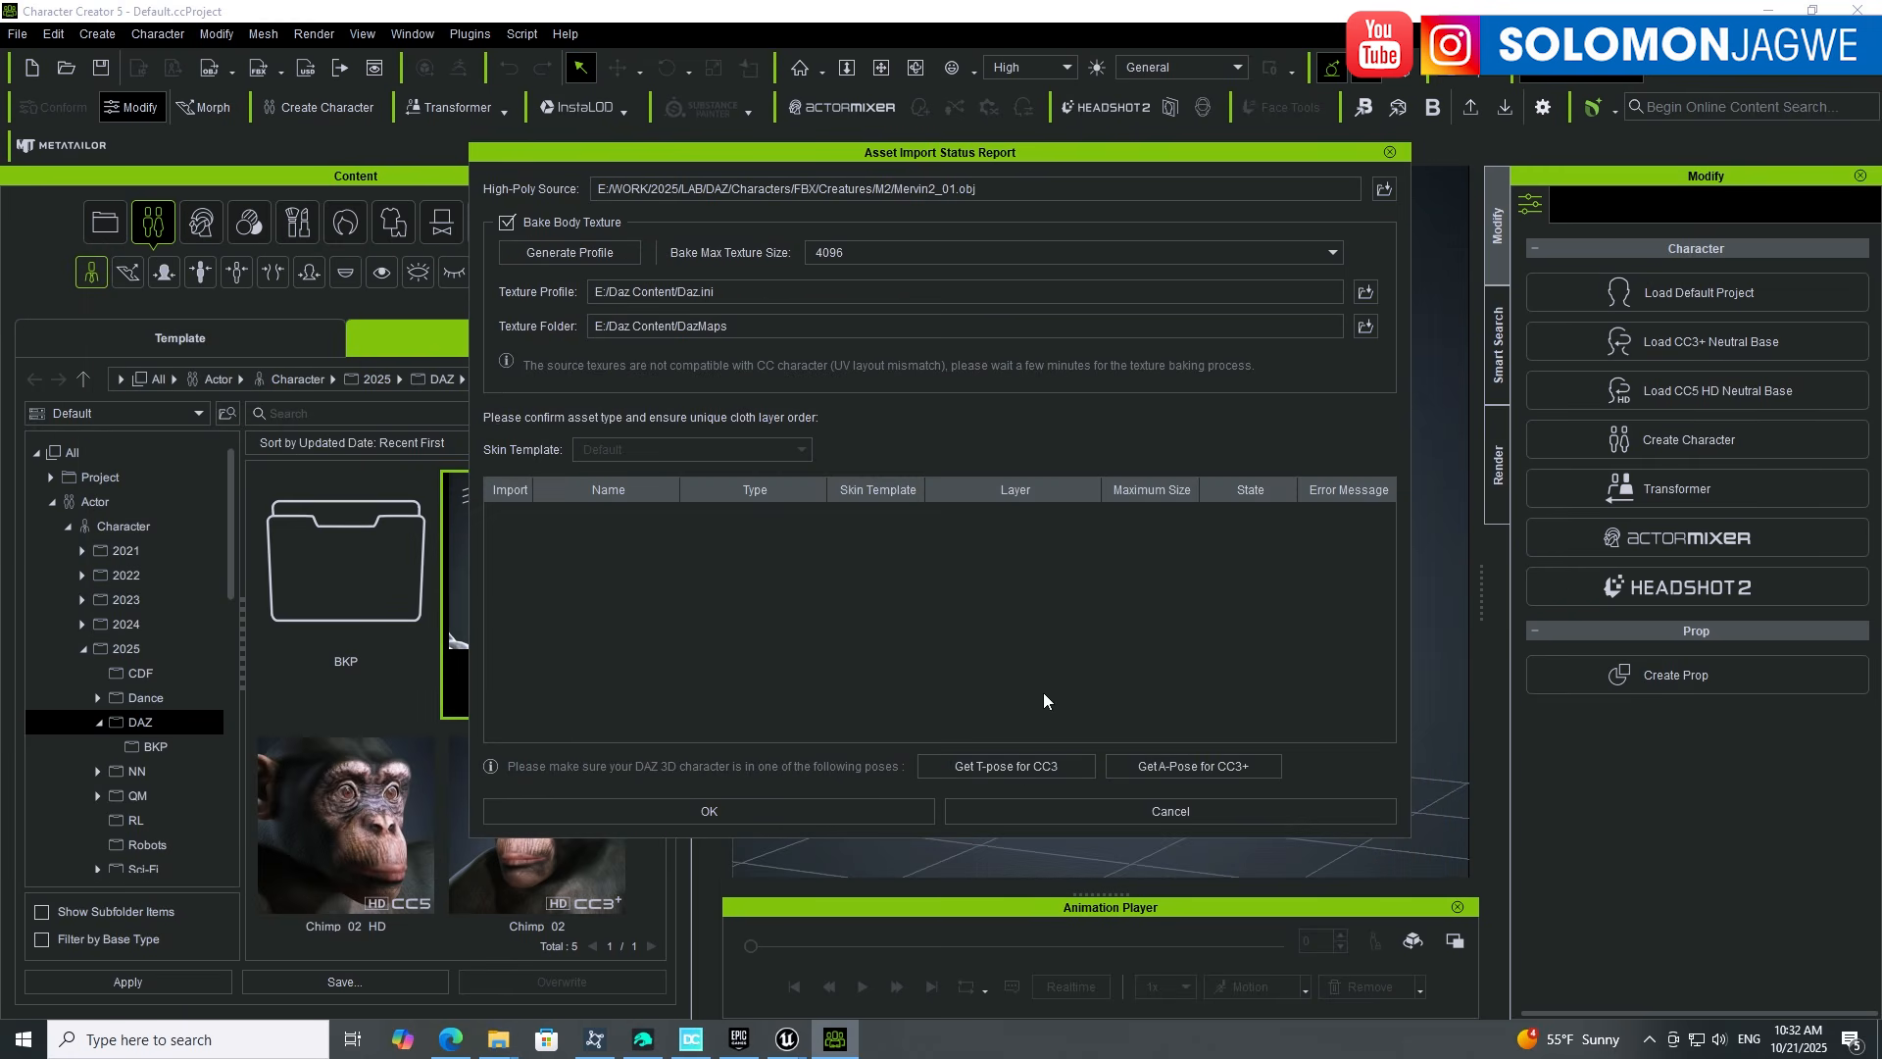
left_click(1015, 765)
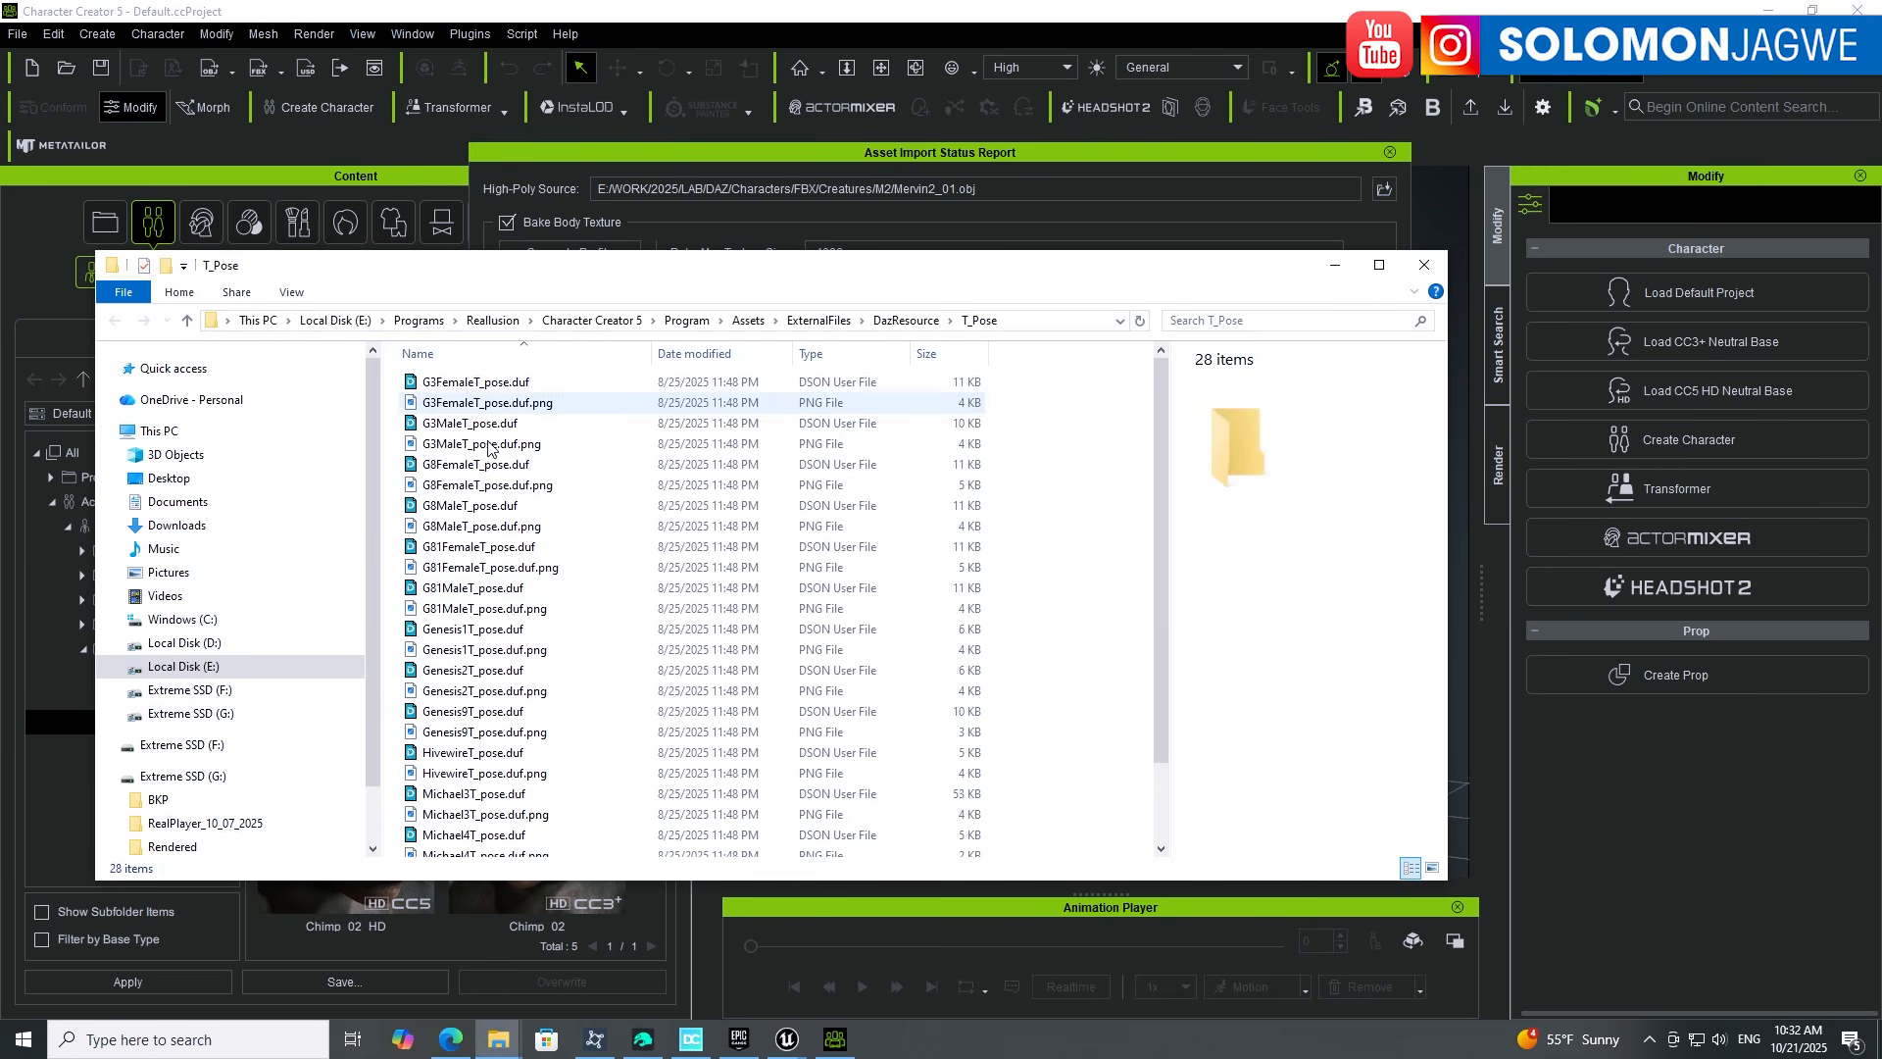
scroll(461, 753, "down", 2)
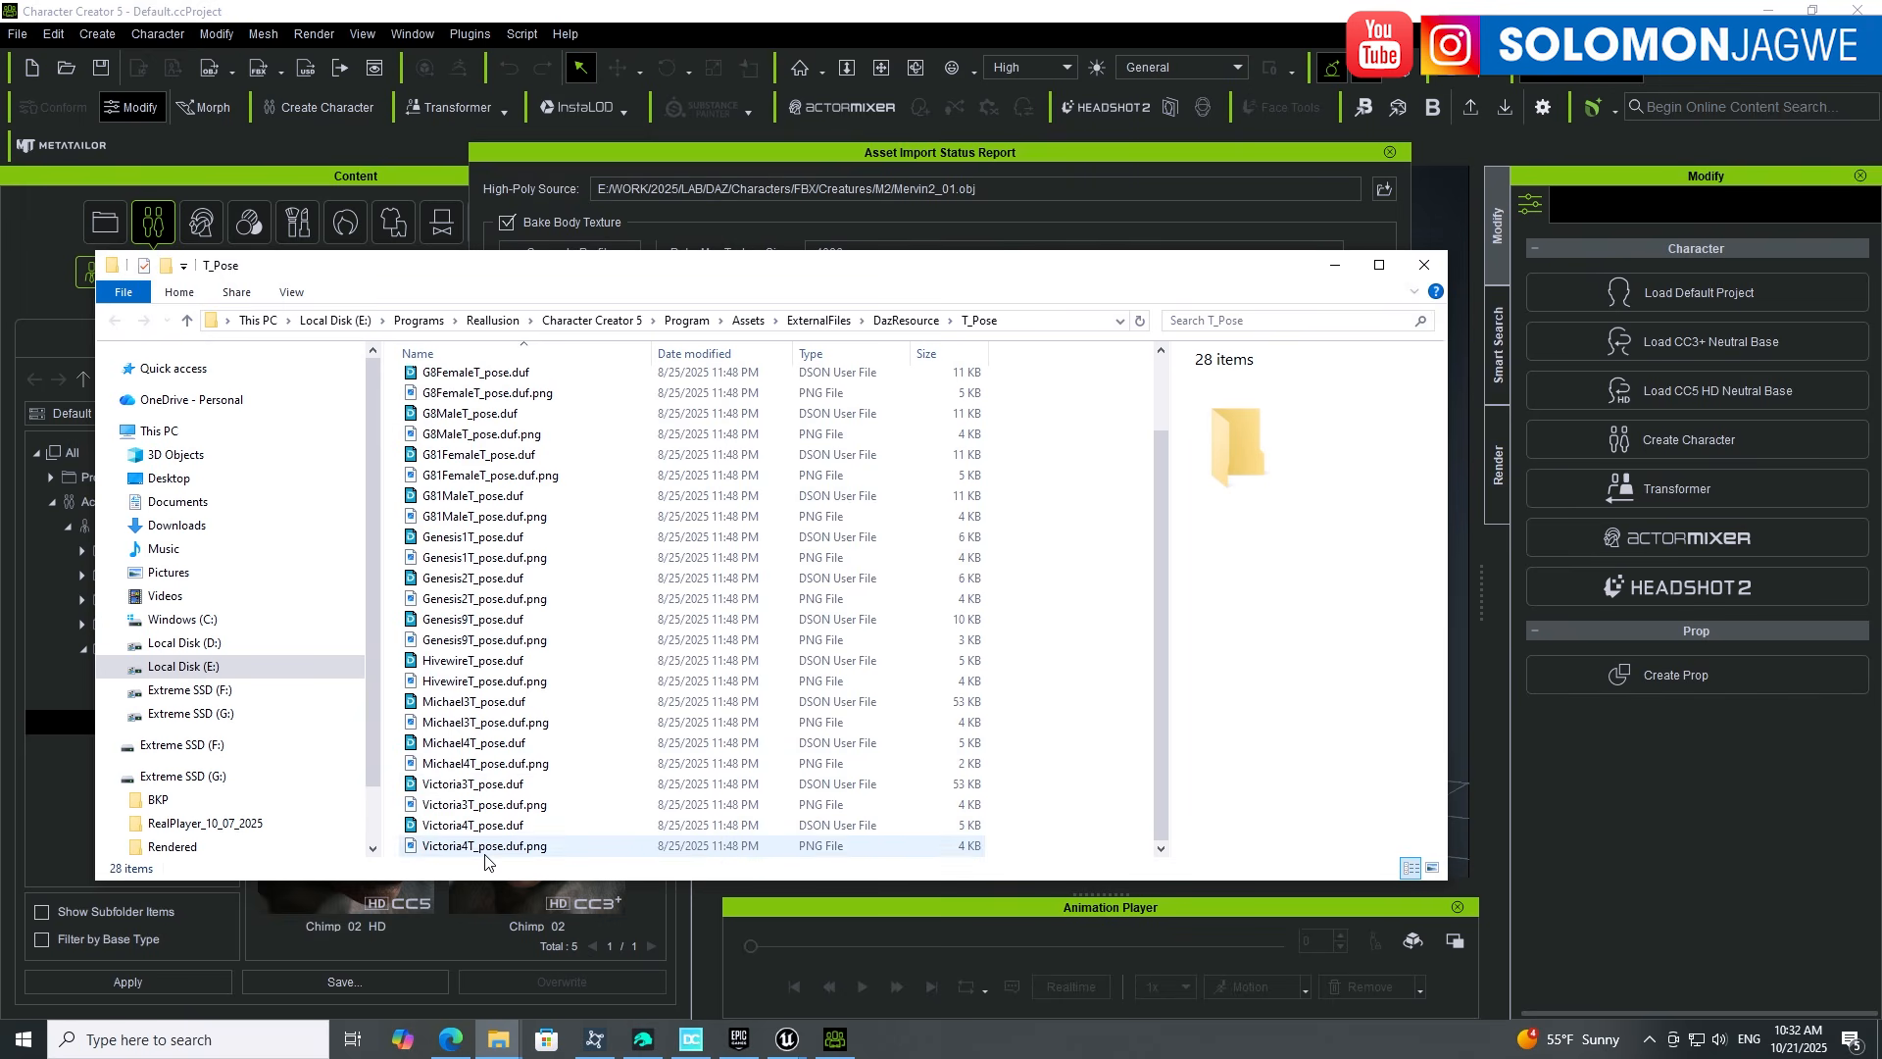
scroll(459, 656, "up", 2)
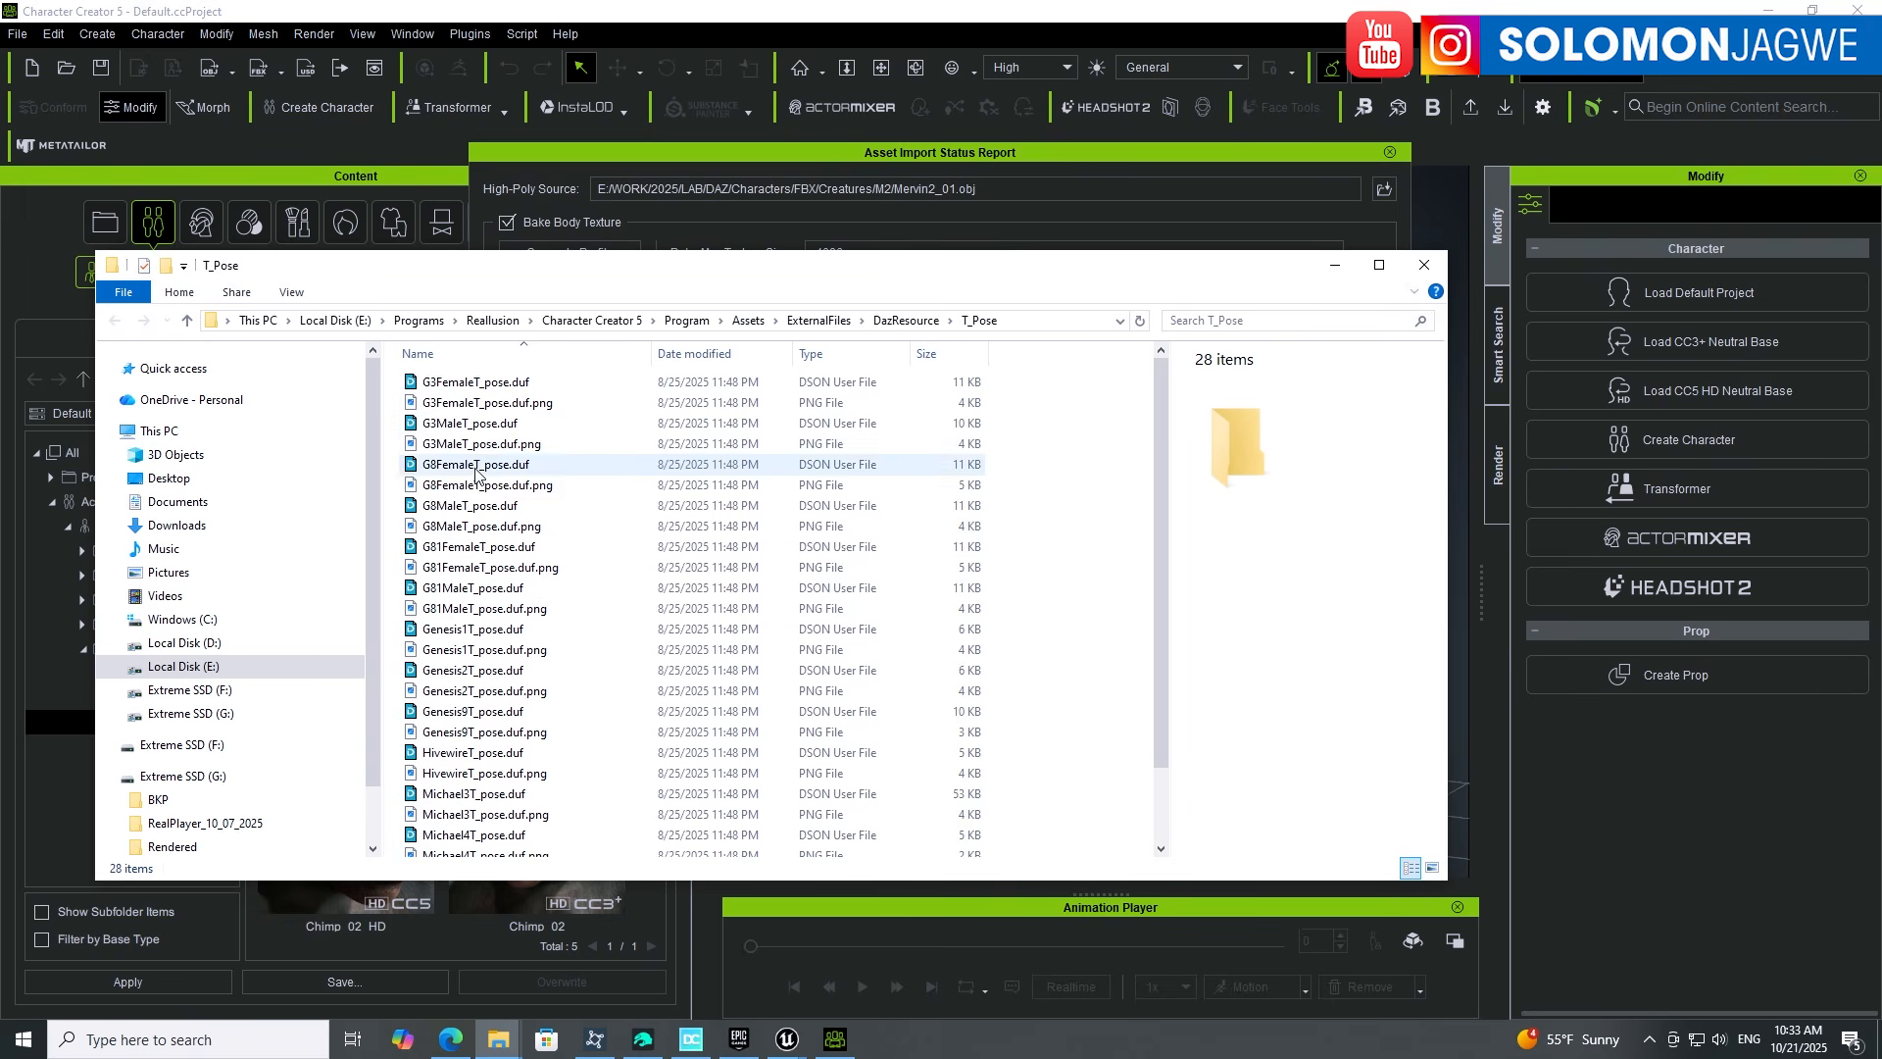
left_click(1424, 267)
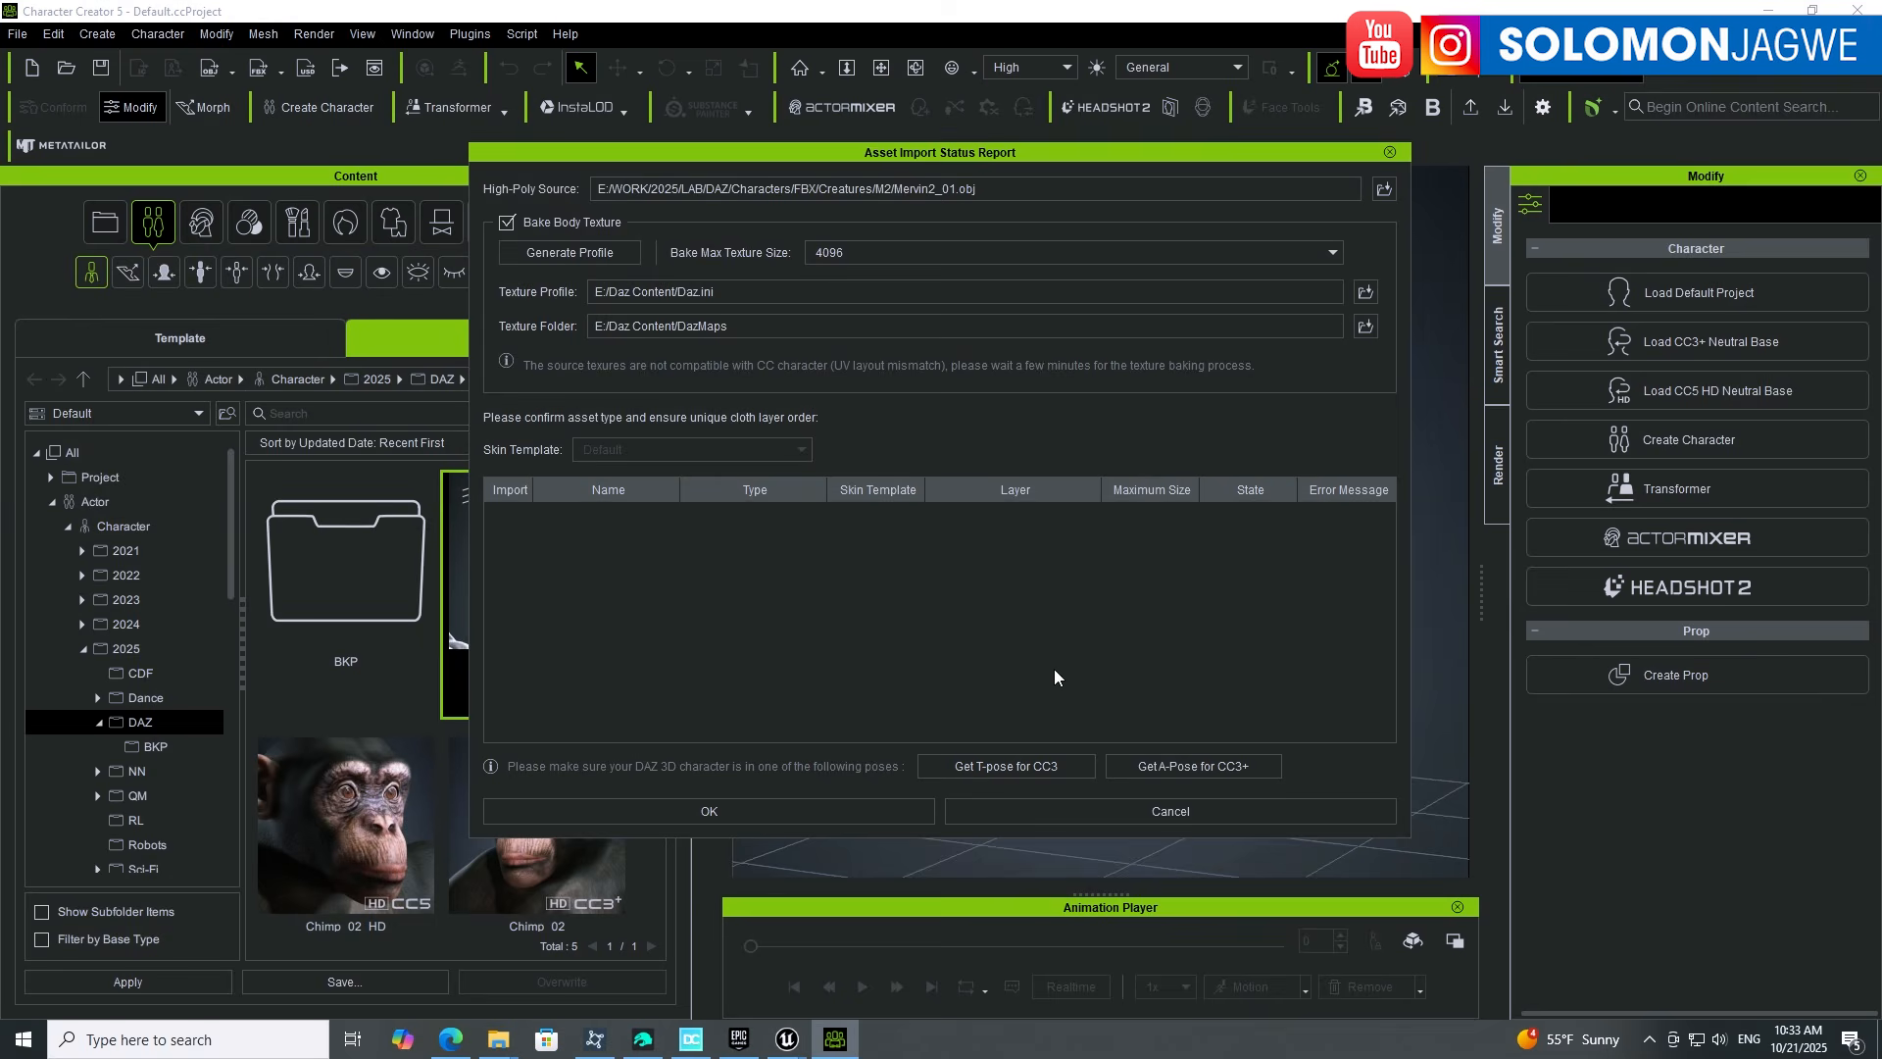
Step: Confirm the import to start baking Mervin2_01's textures, then switch to Daz Studio
left_click(753, 813)
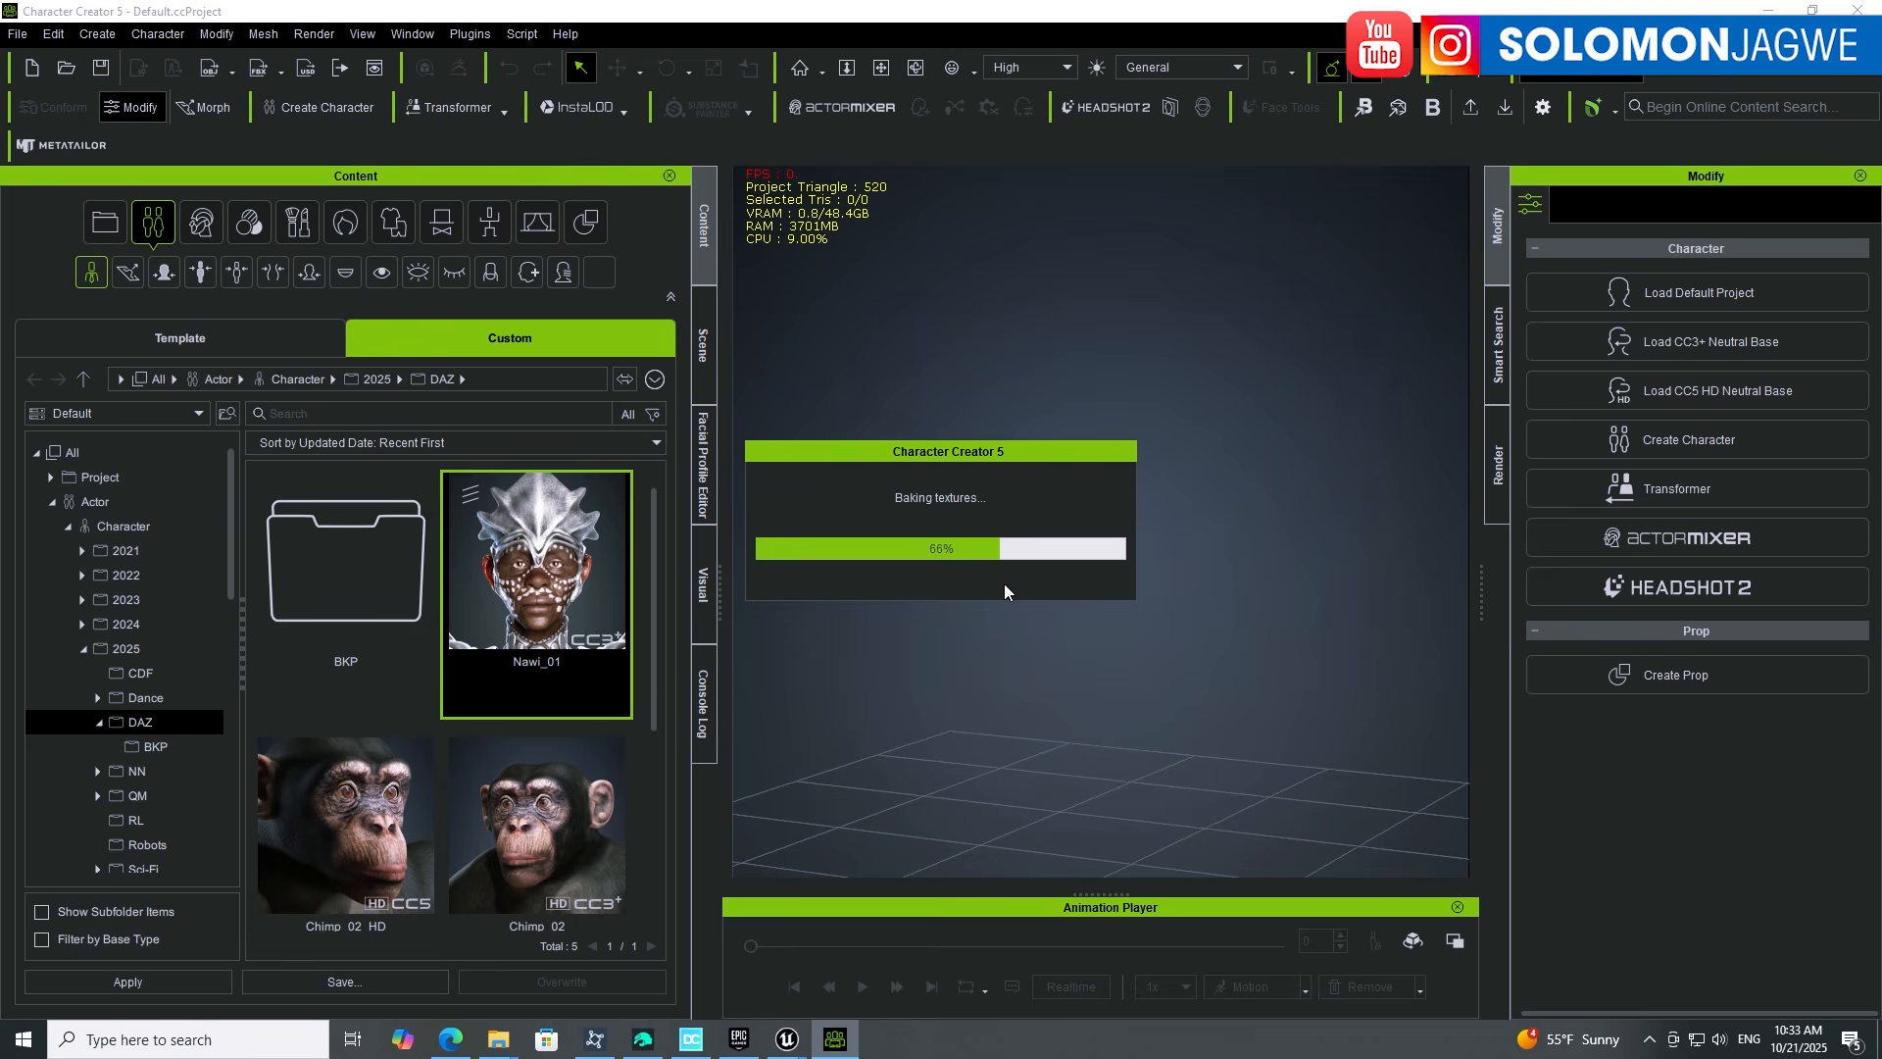
left_click(642, 1045)
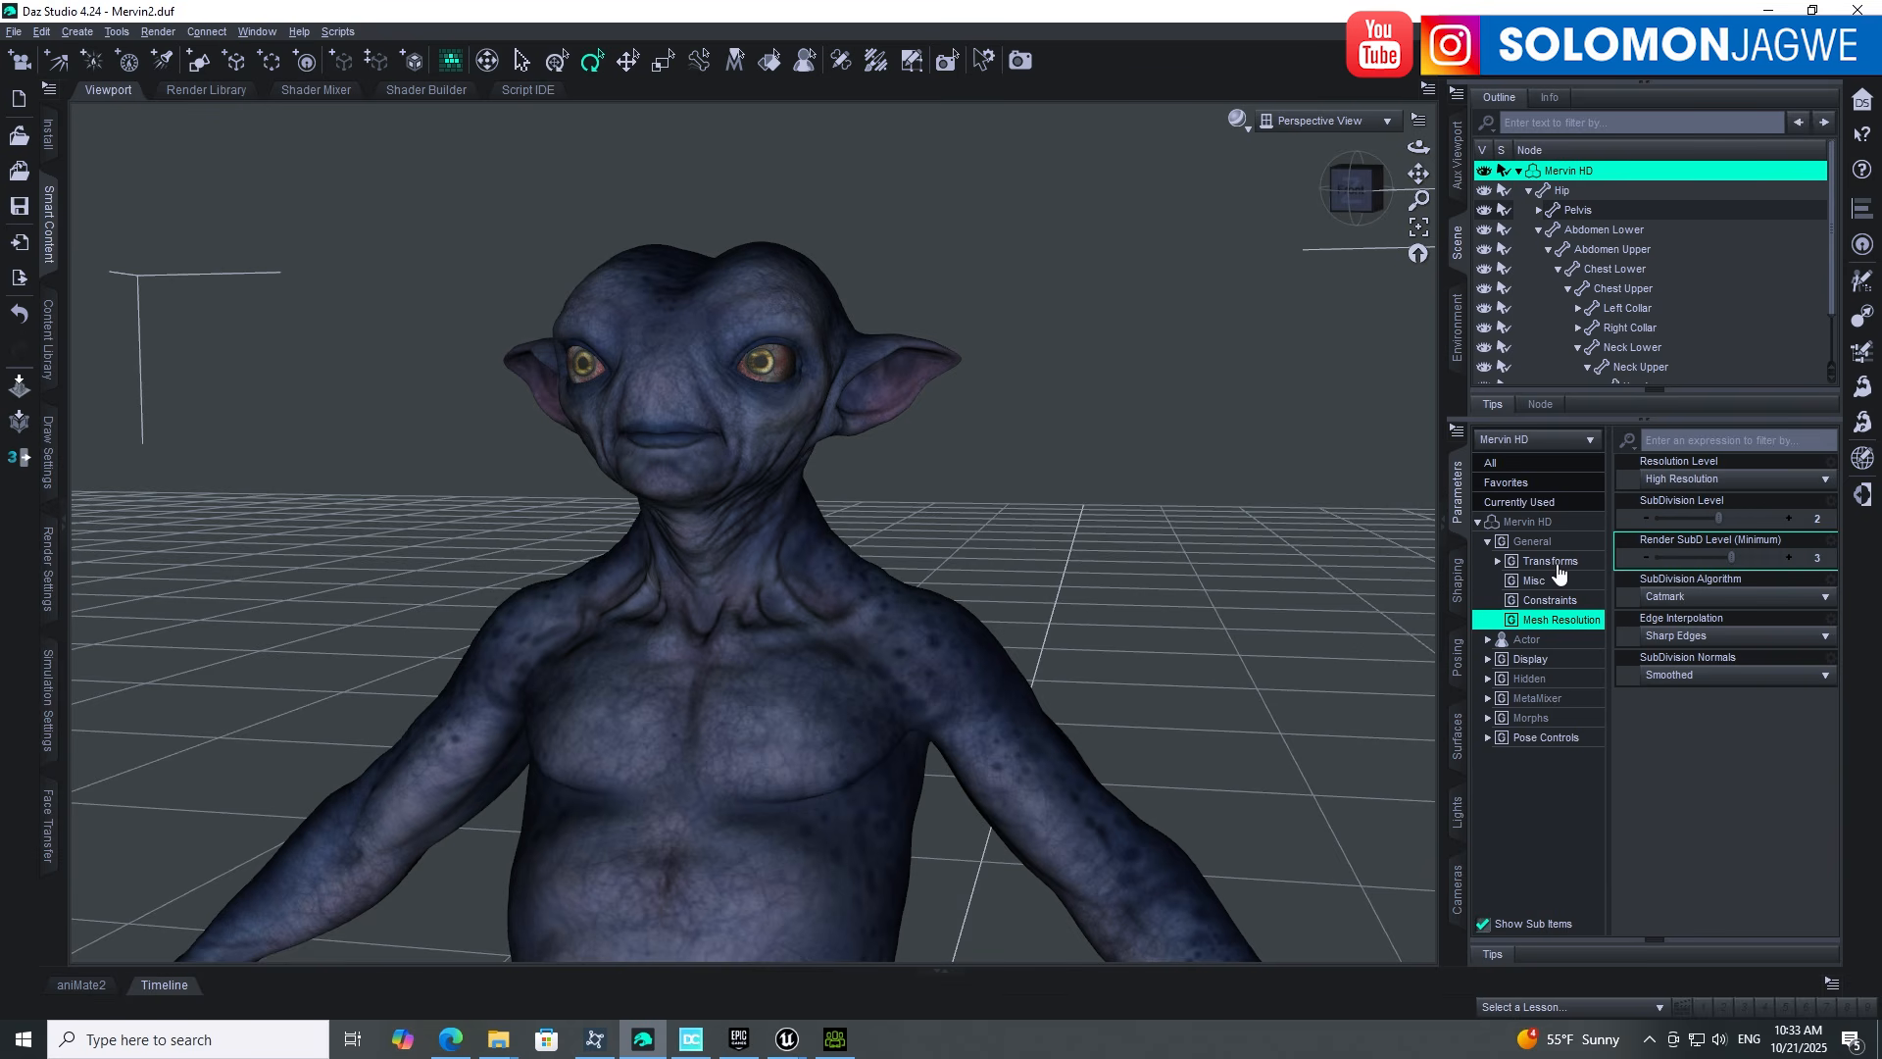
Step: In Mervin HD's surfaces, collapse Nails, Skin and Skin-Lips-Nails, then expand Surfaces and Torso
left_click(1458, 742)
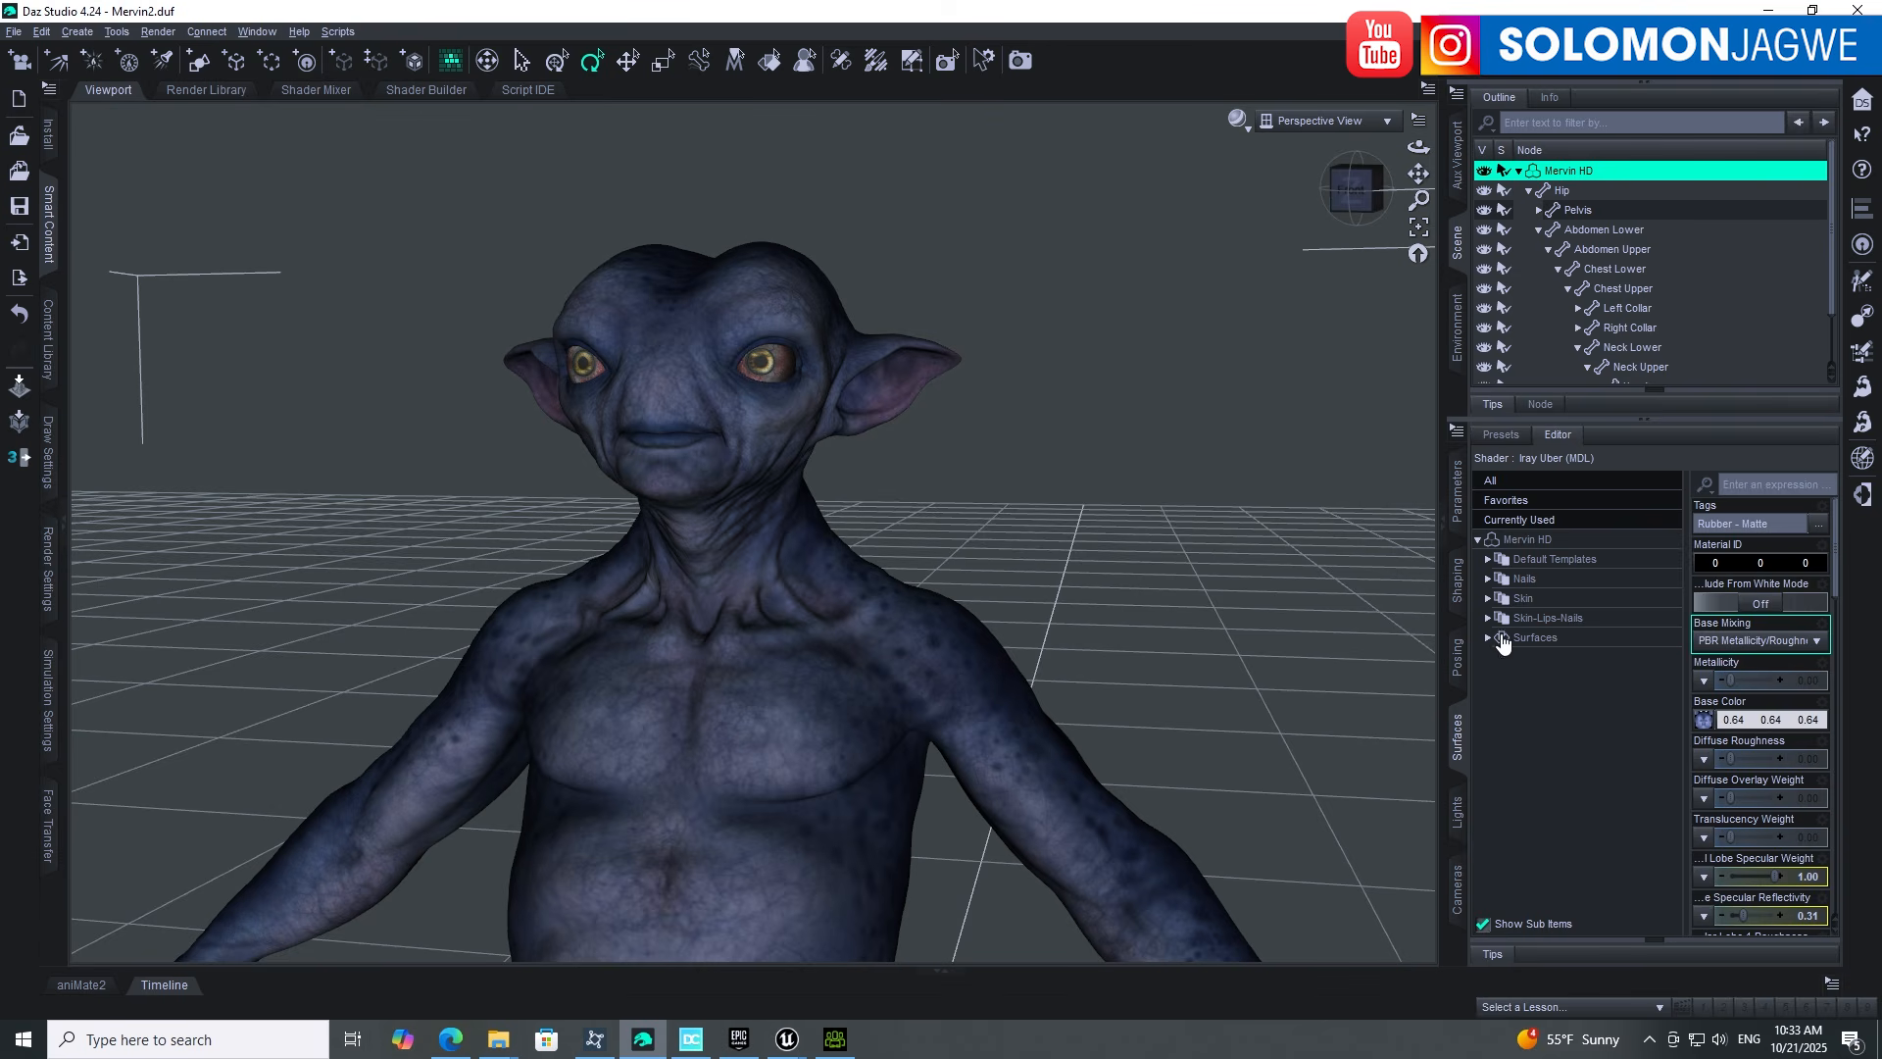
left_click(1488, 617)
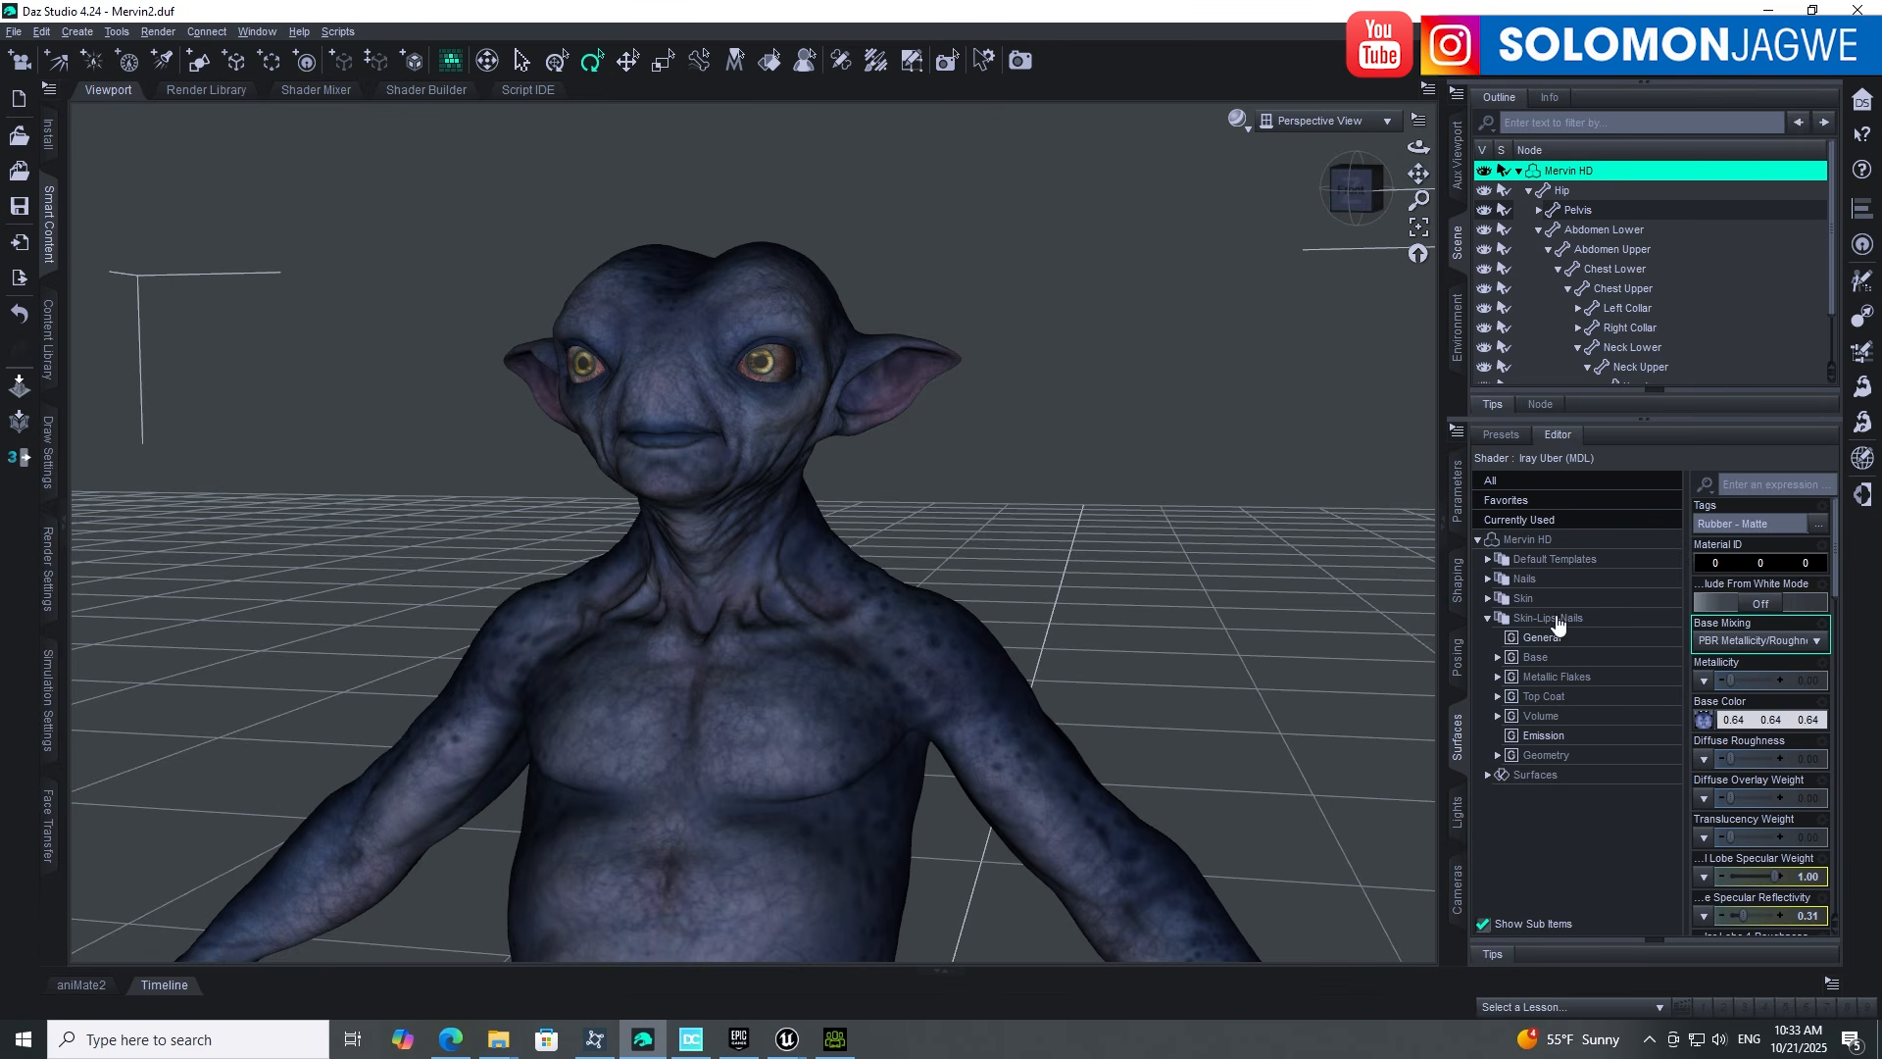
left_click(1487, 599)
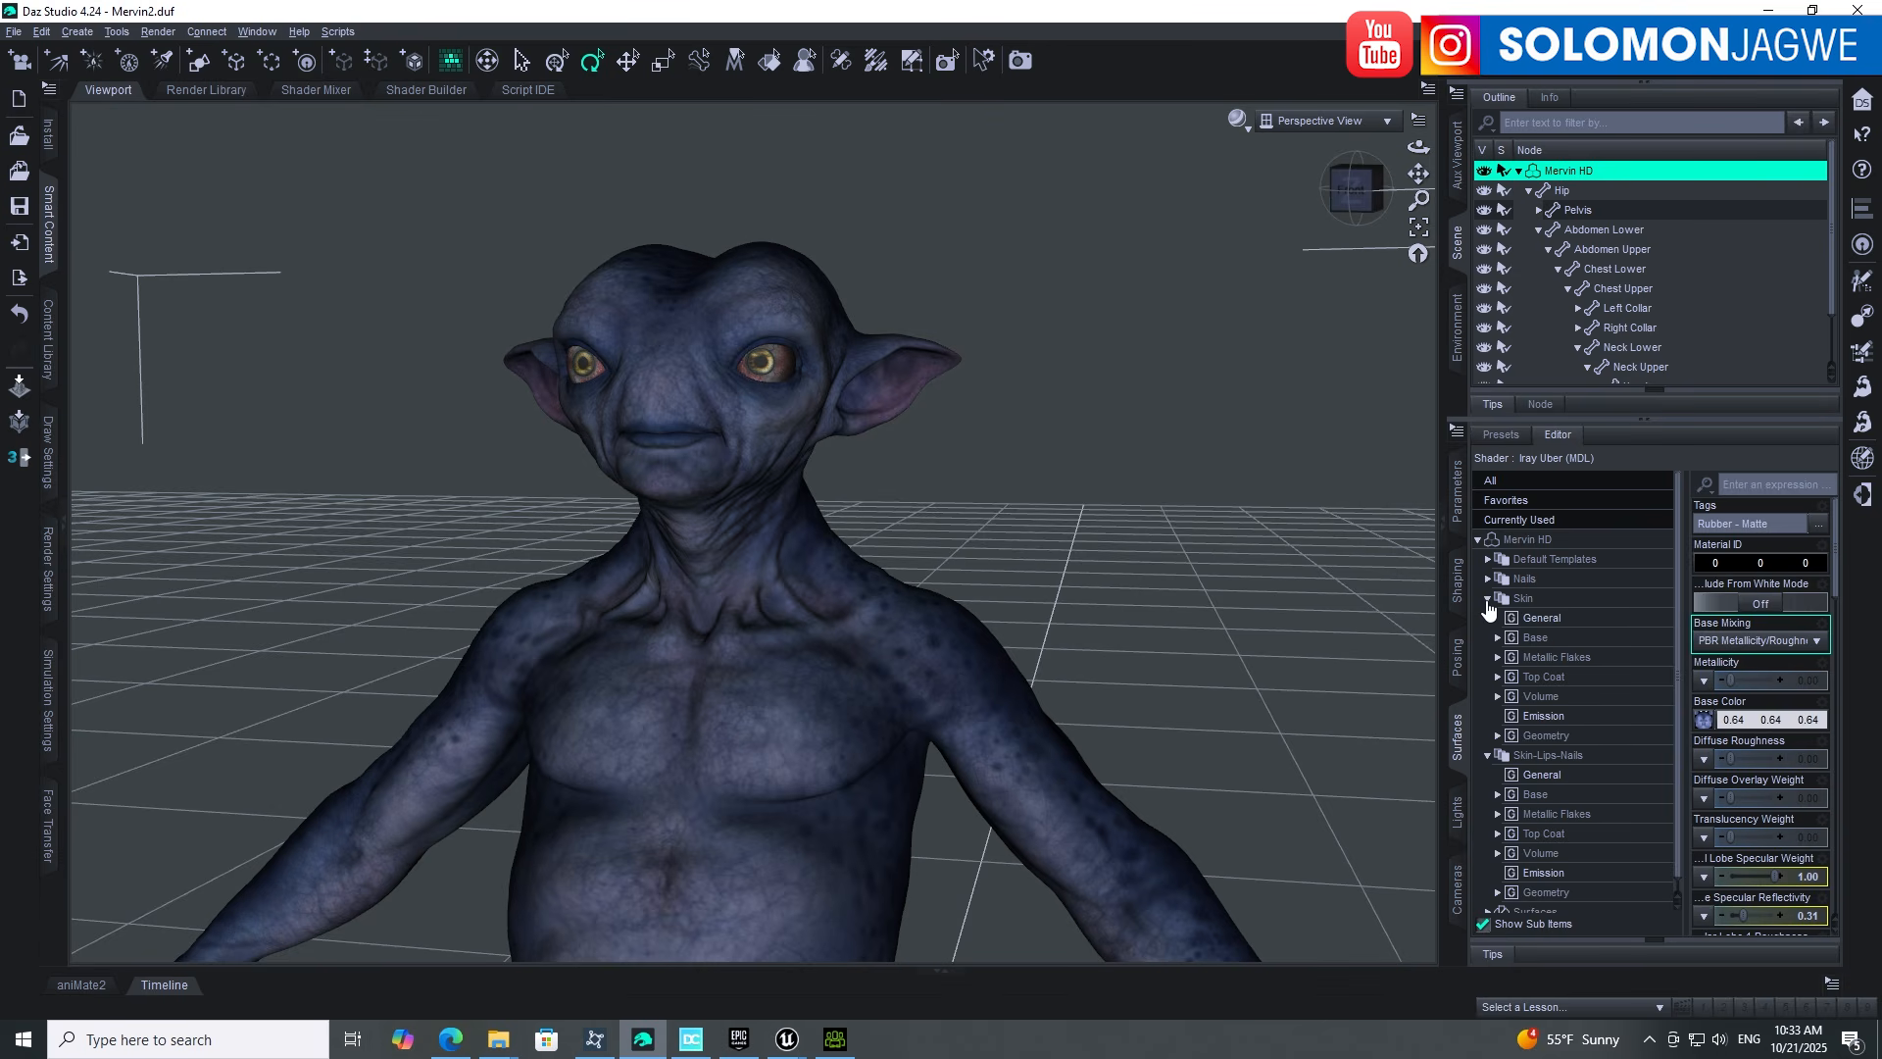
left_click(1488, 578)
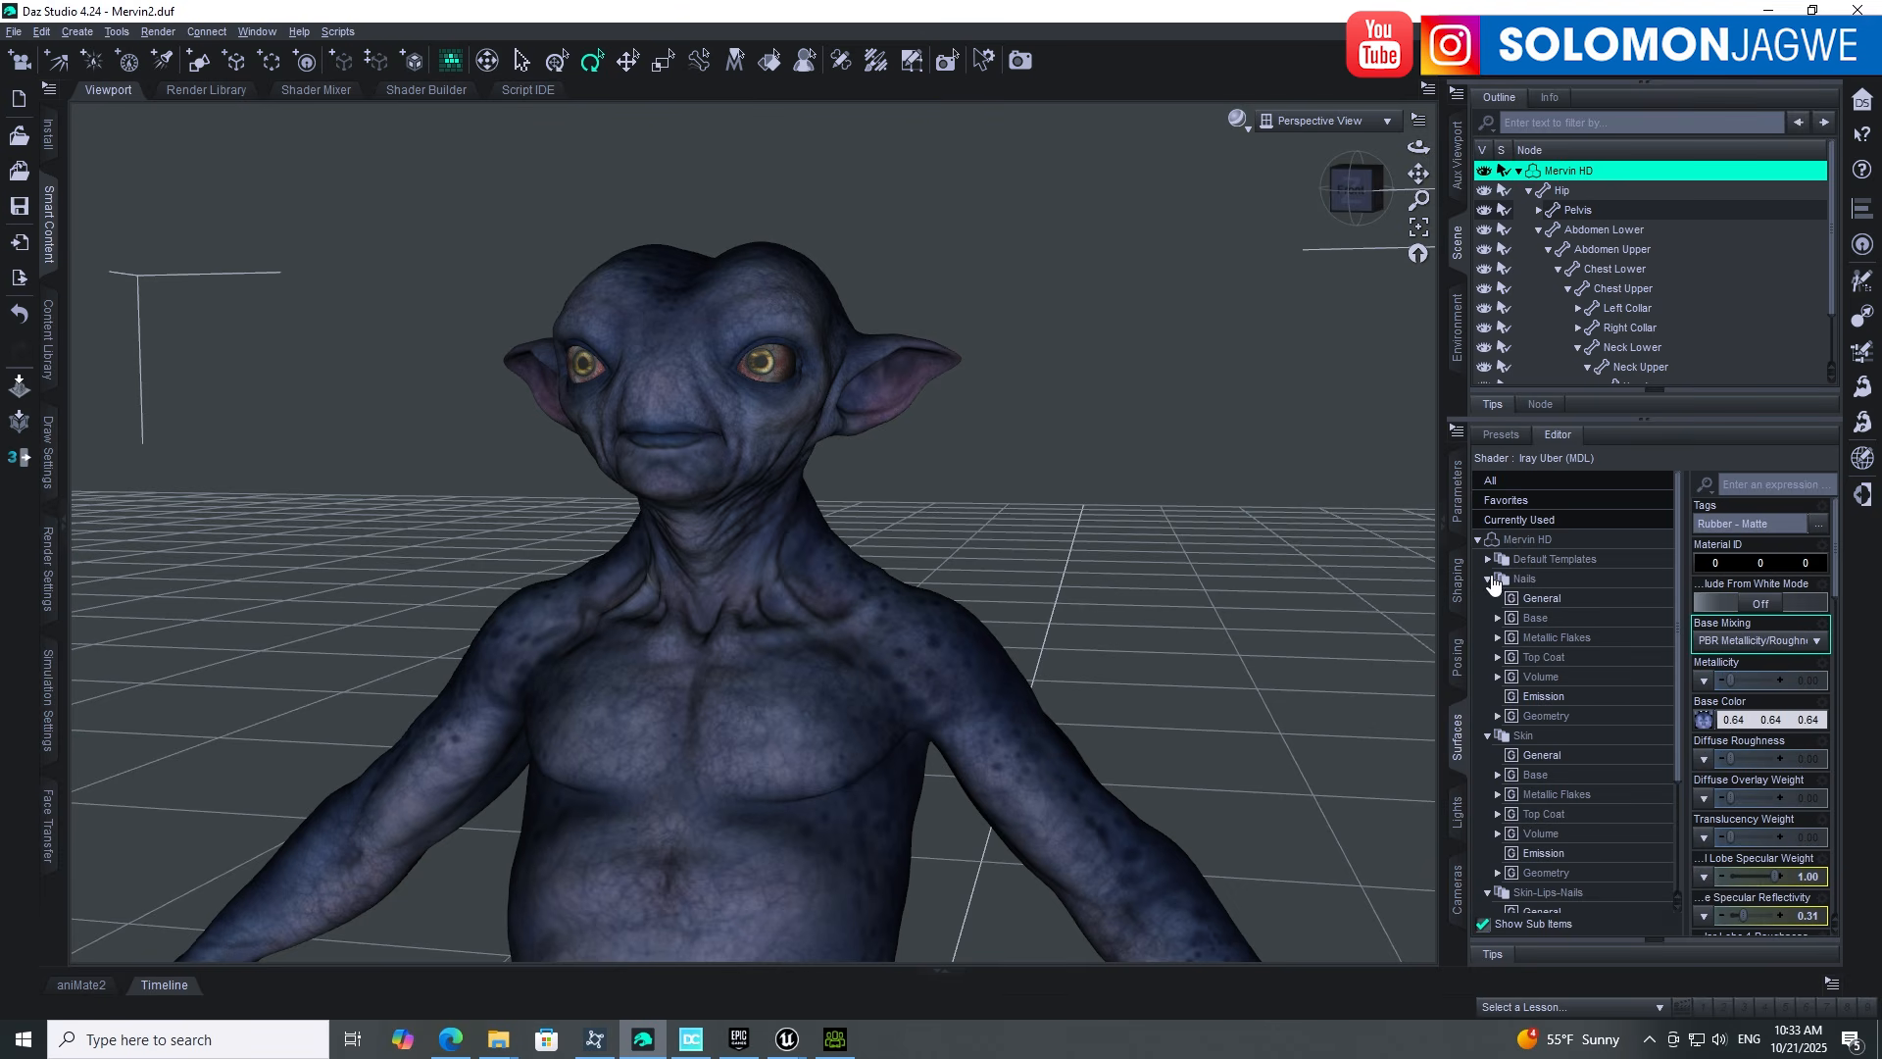
left_click(1488, 579)
left_click(1488, 598)
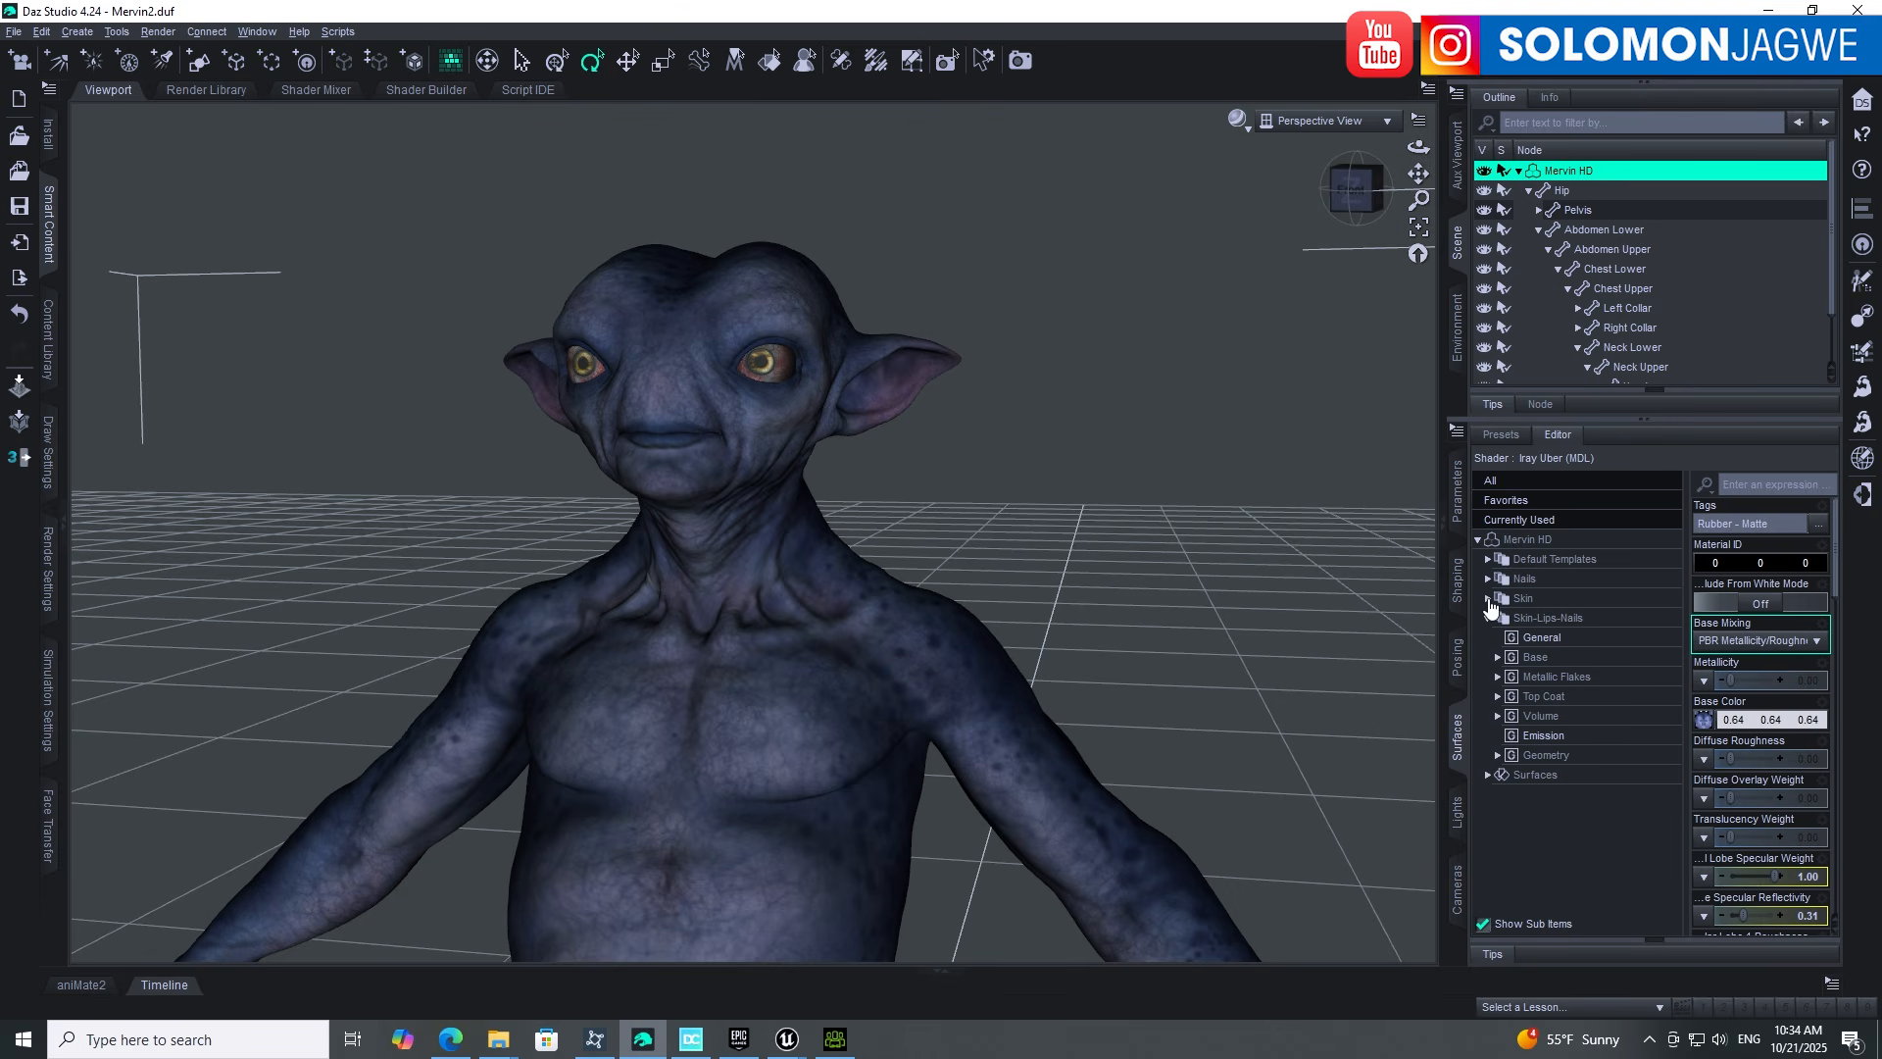
left_click(1487, 618)
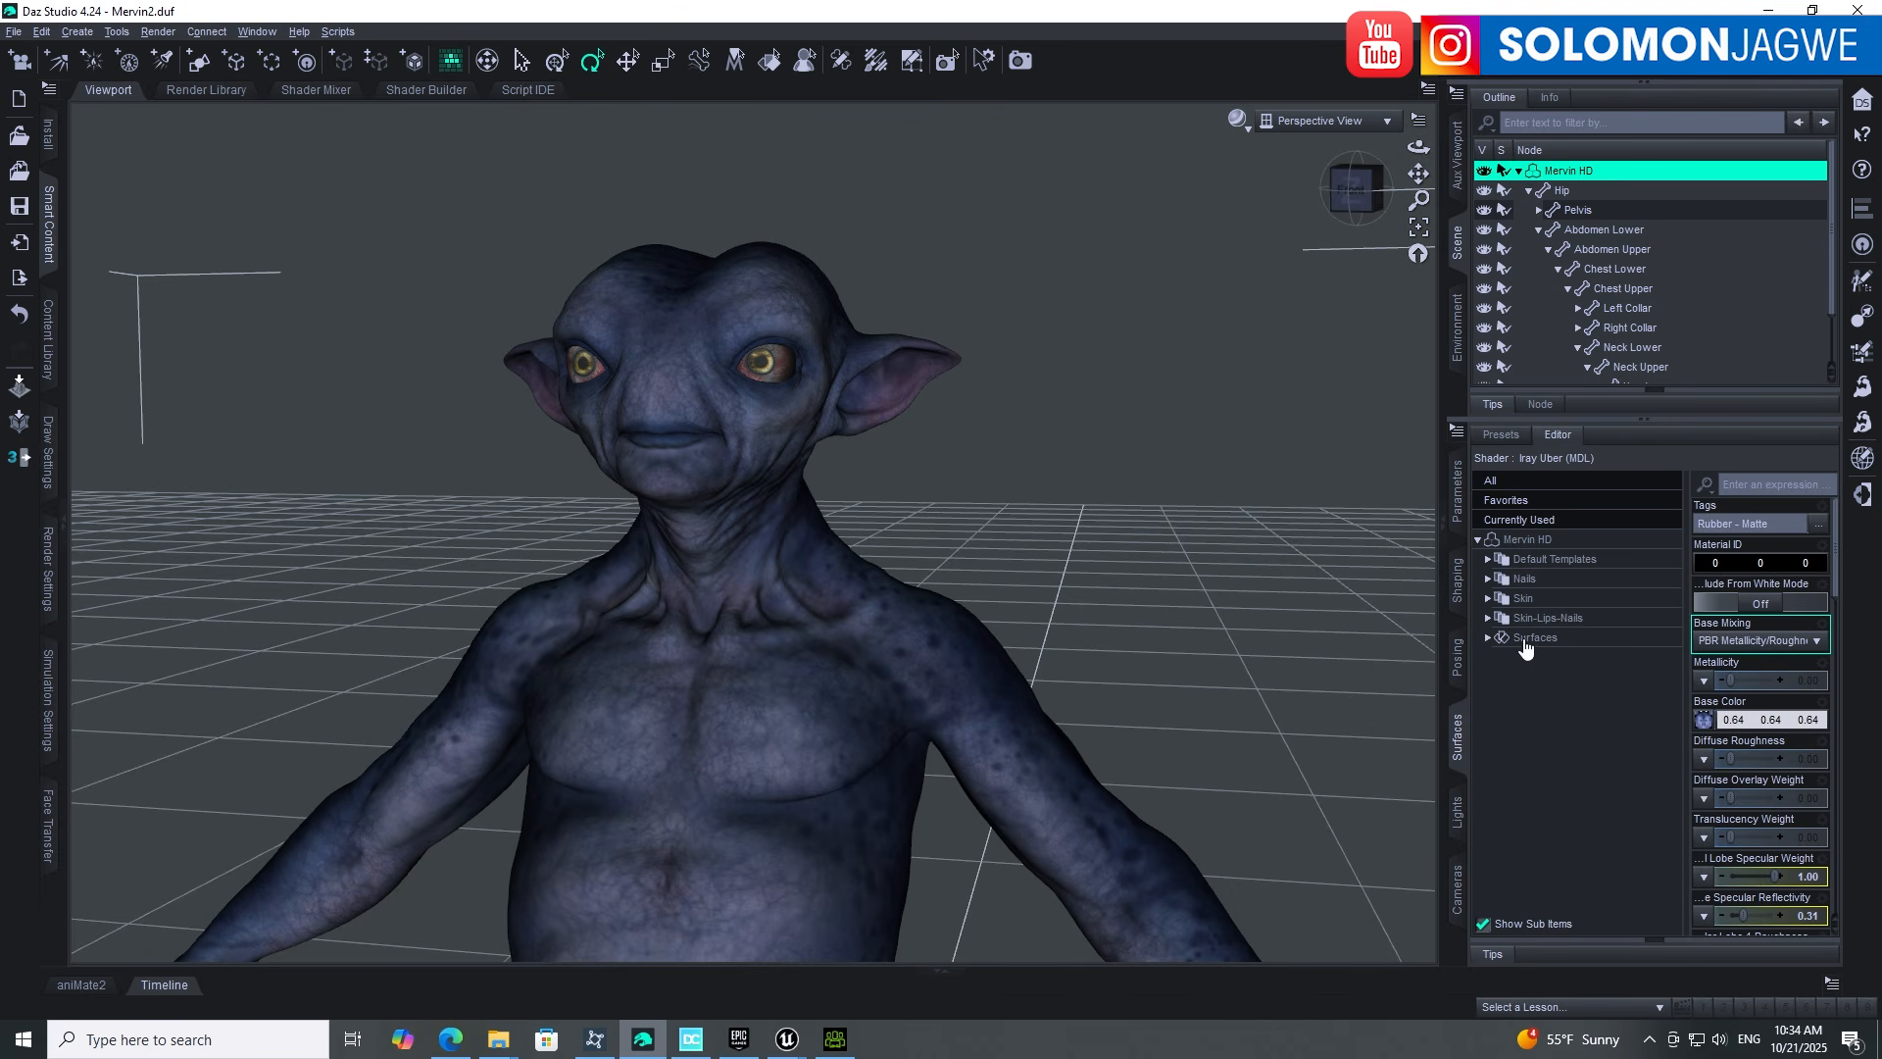
left_click(1487, 637)
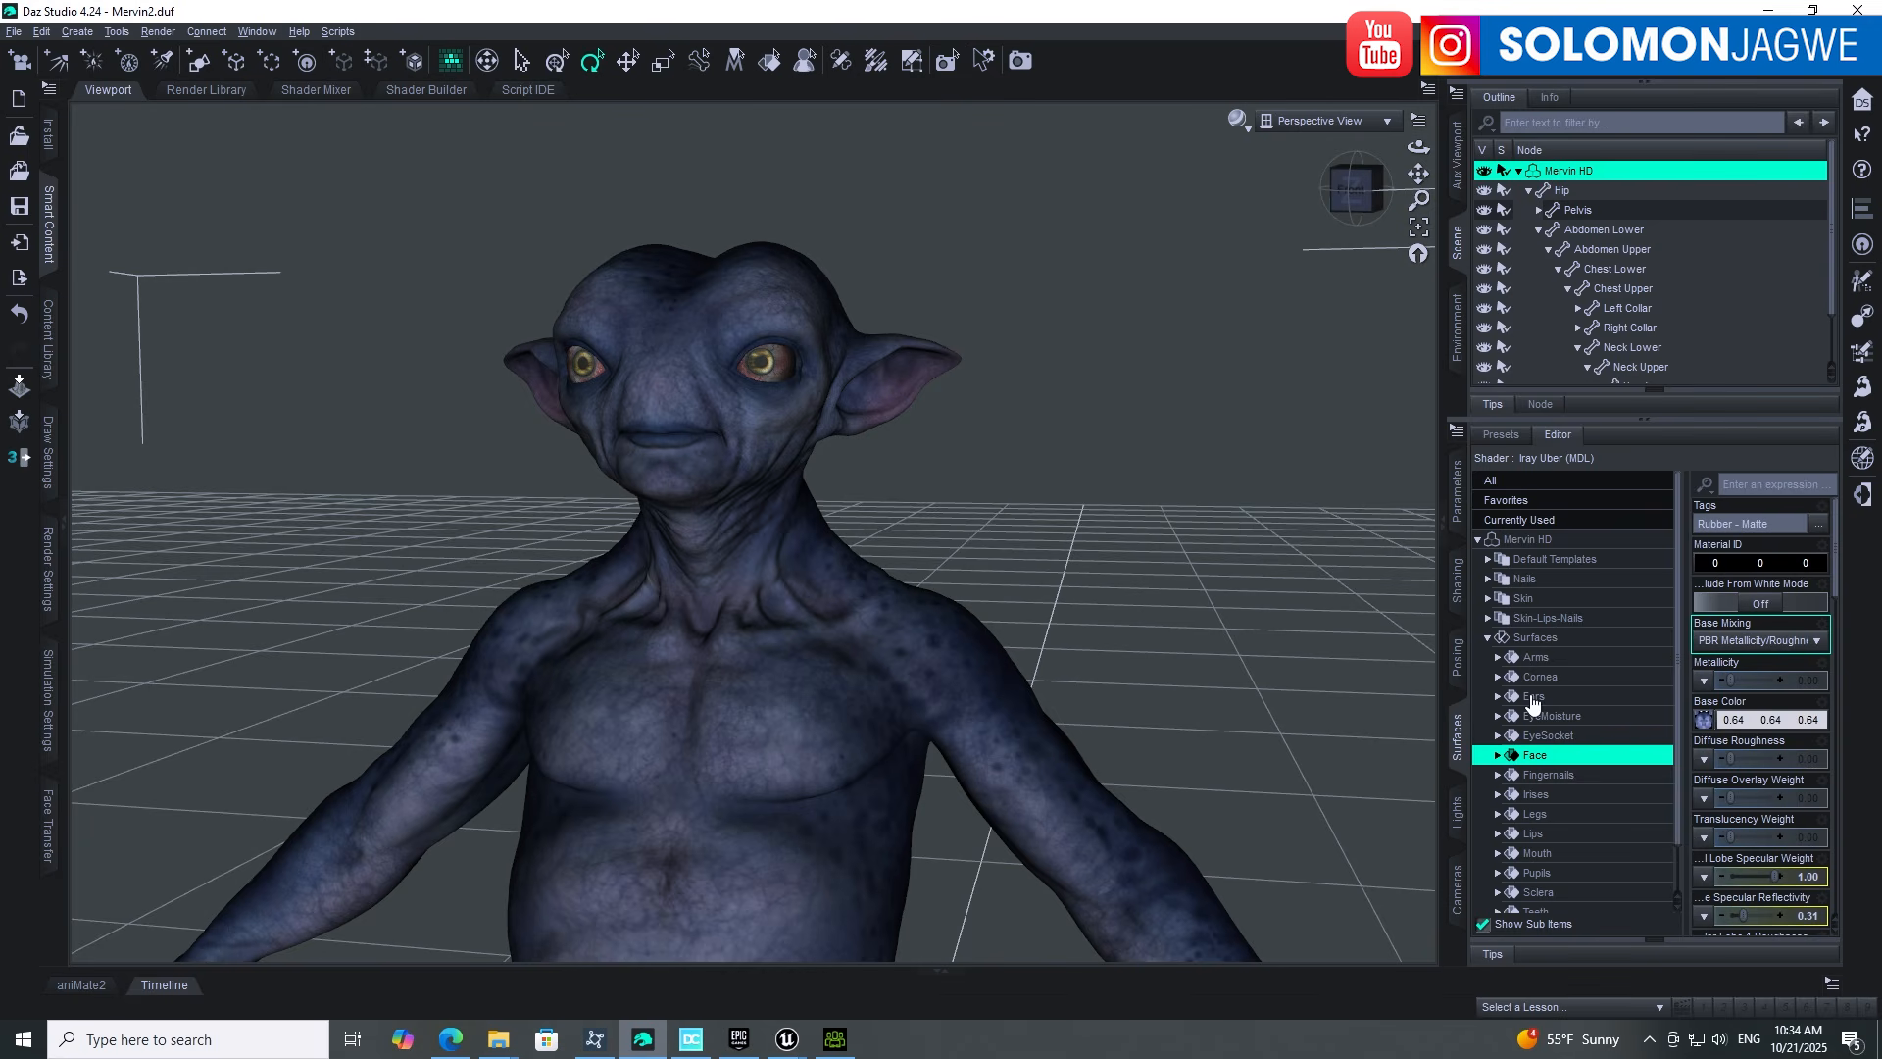
scroll(1567, 667, "down", 1)
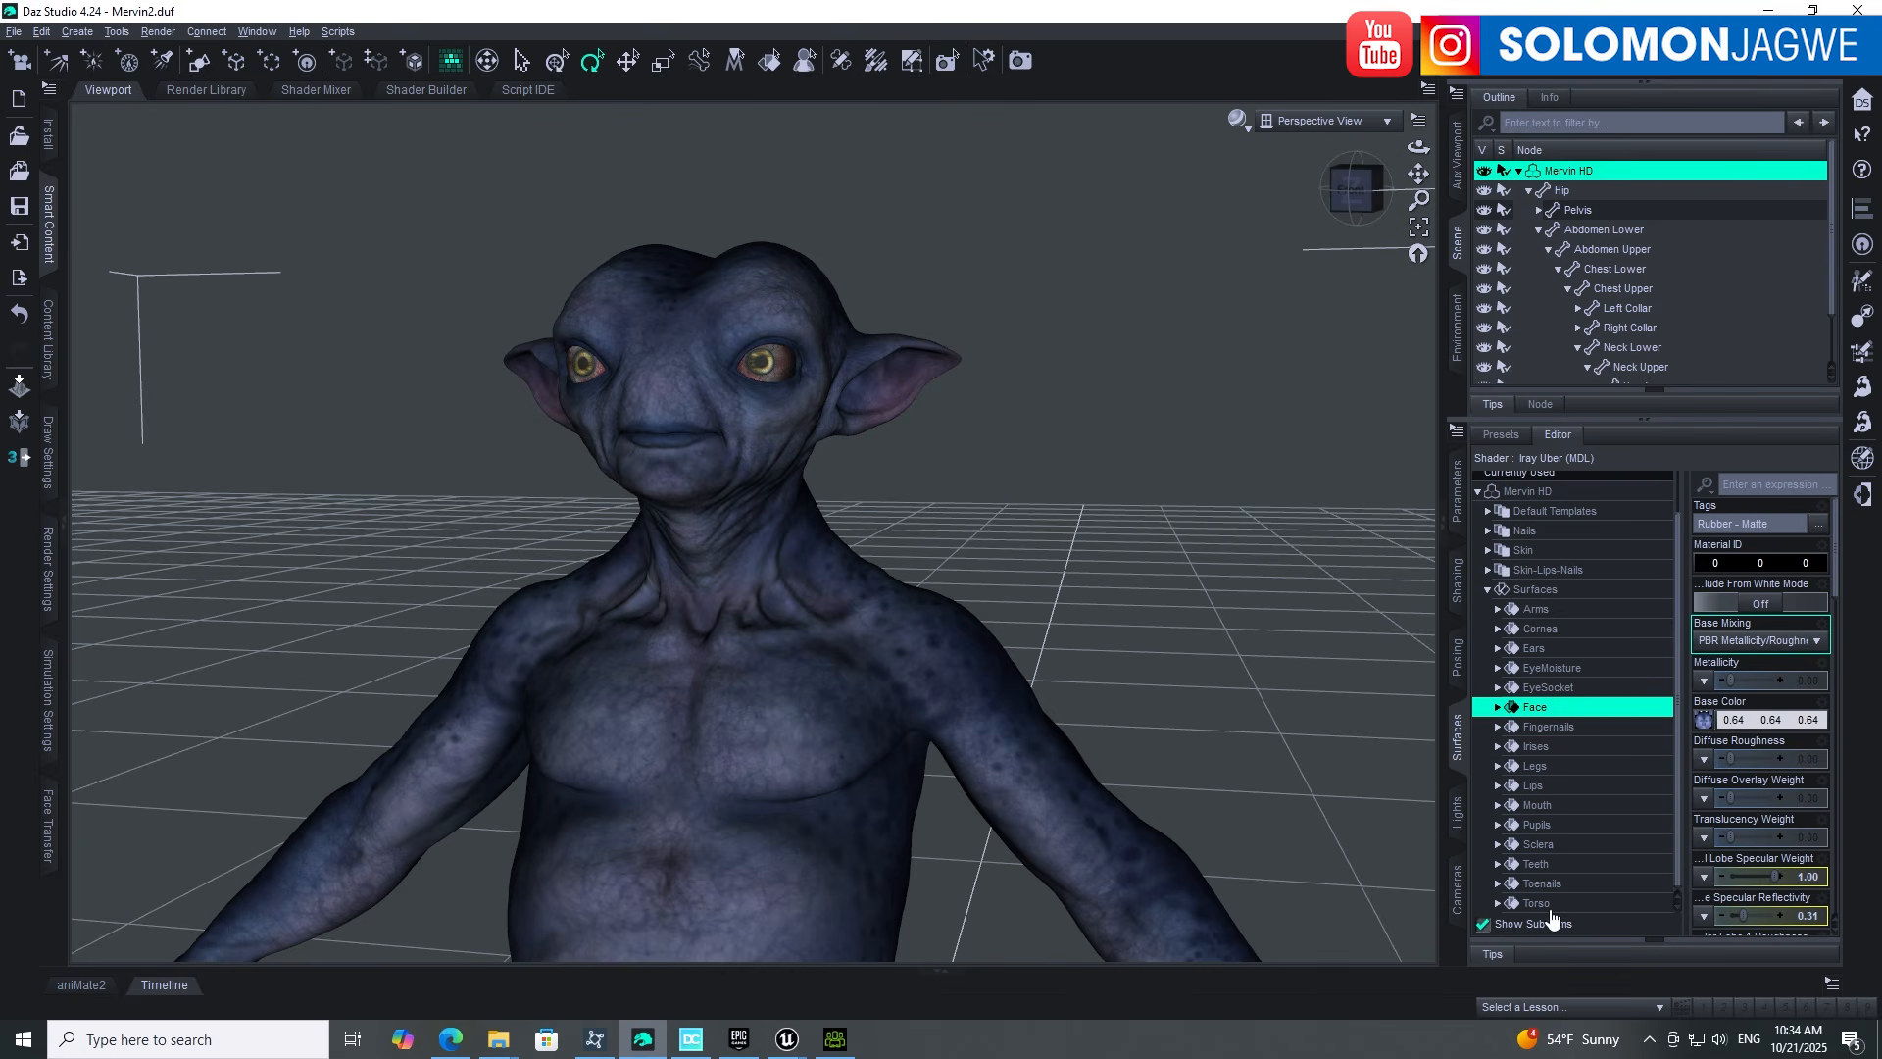
left_click(1498, 902)
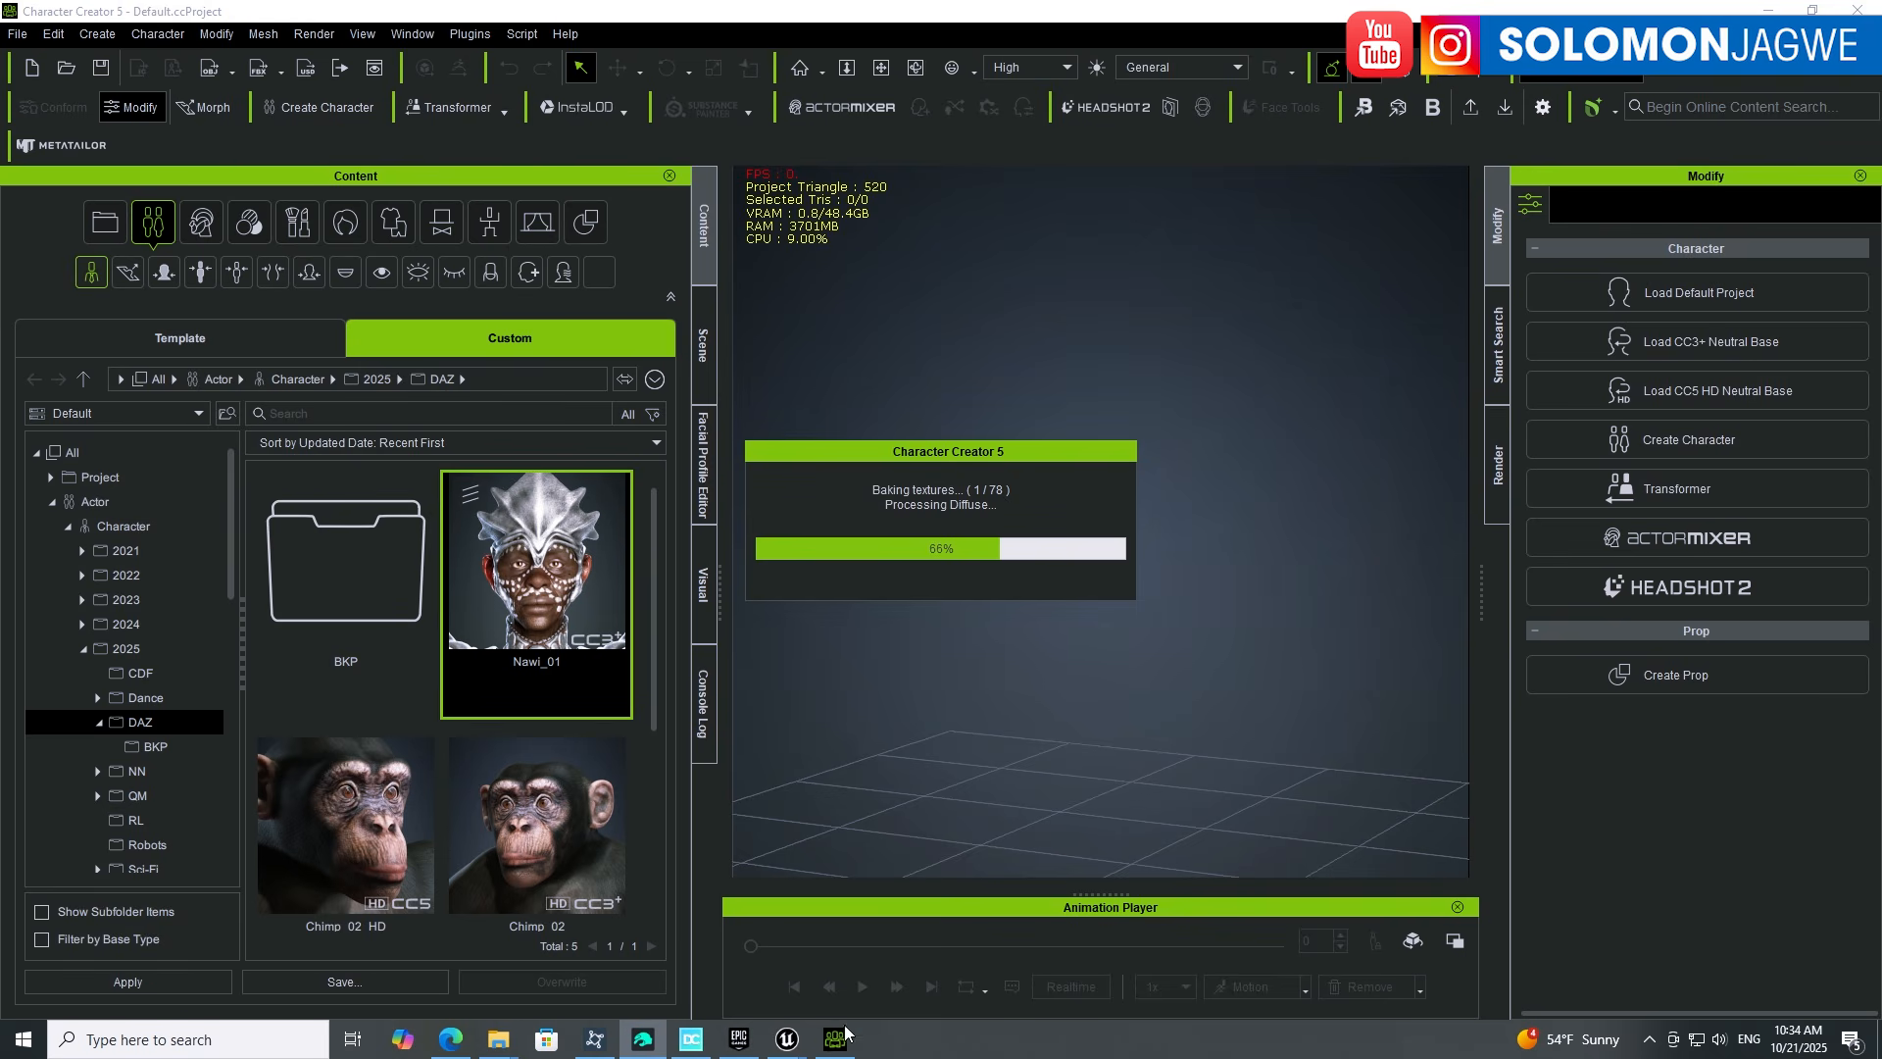
left_click(645, 1041)
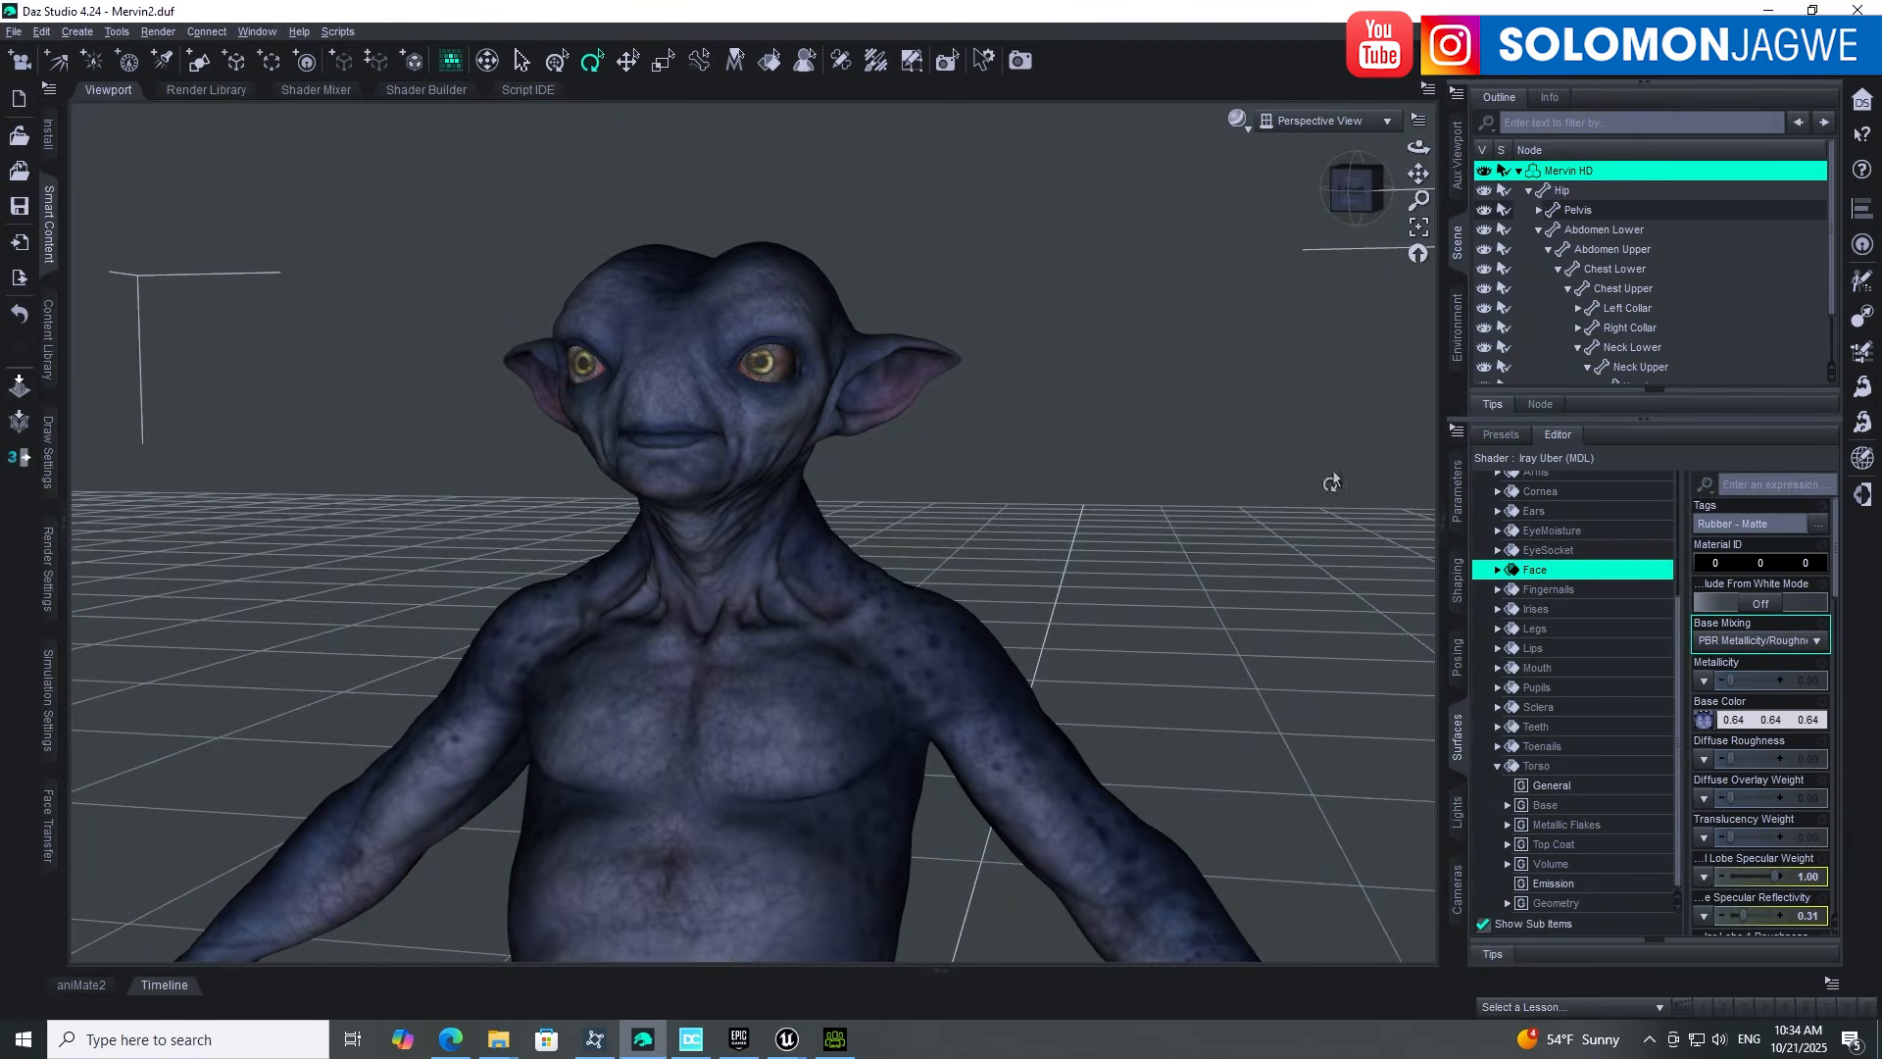
left_click(1768, 10)
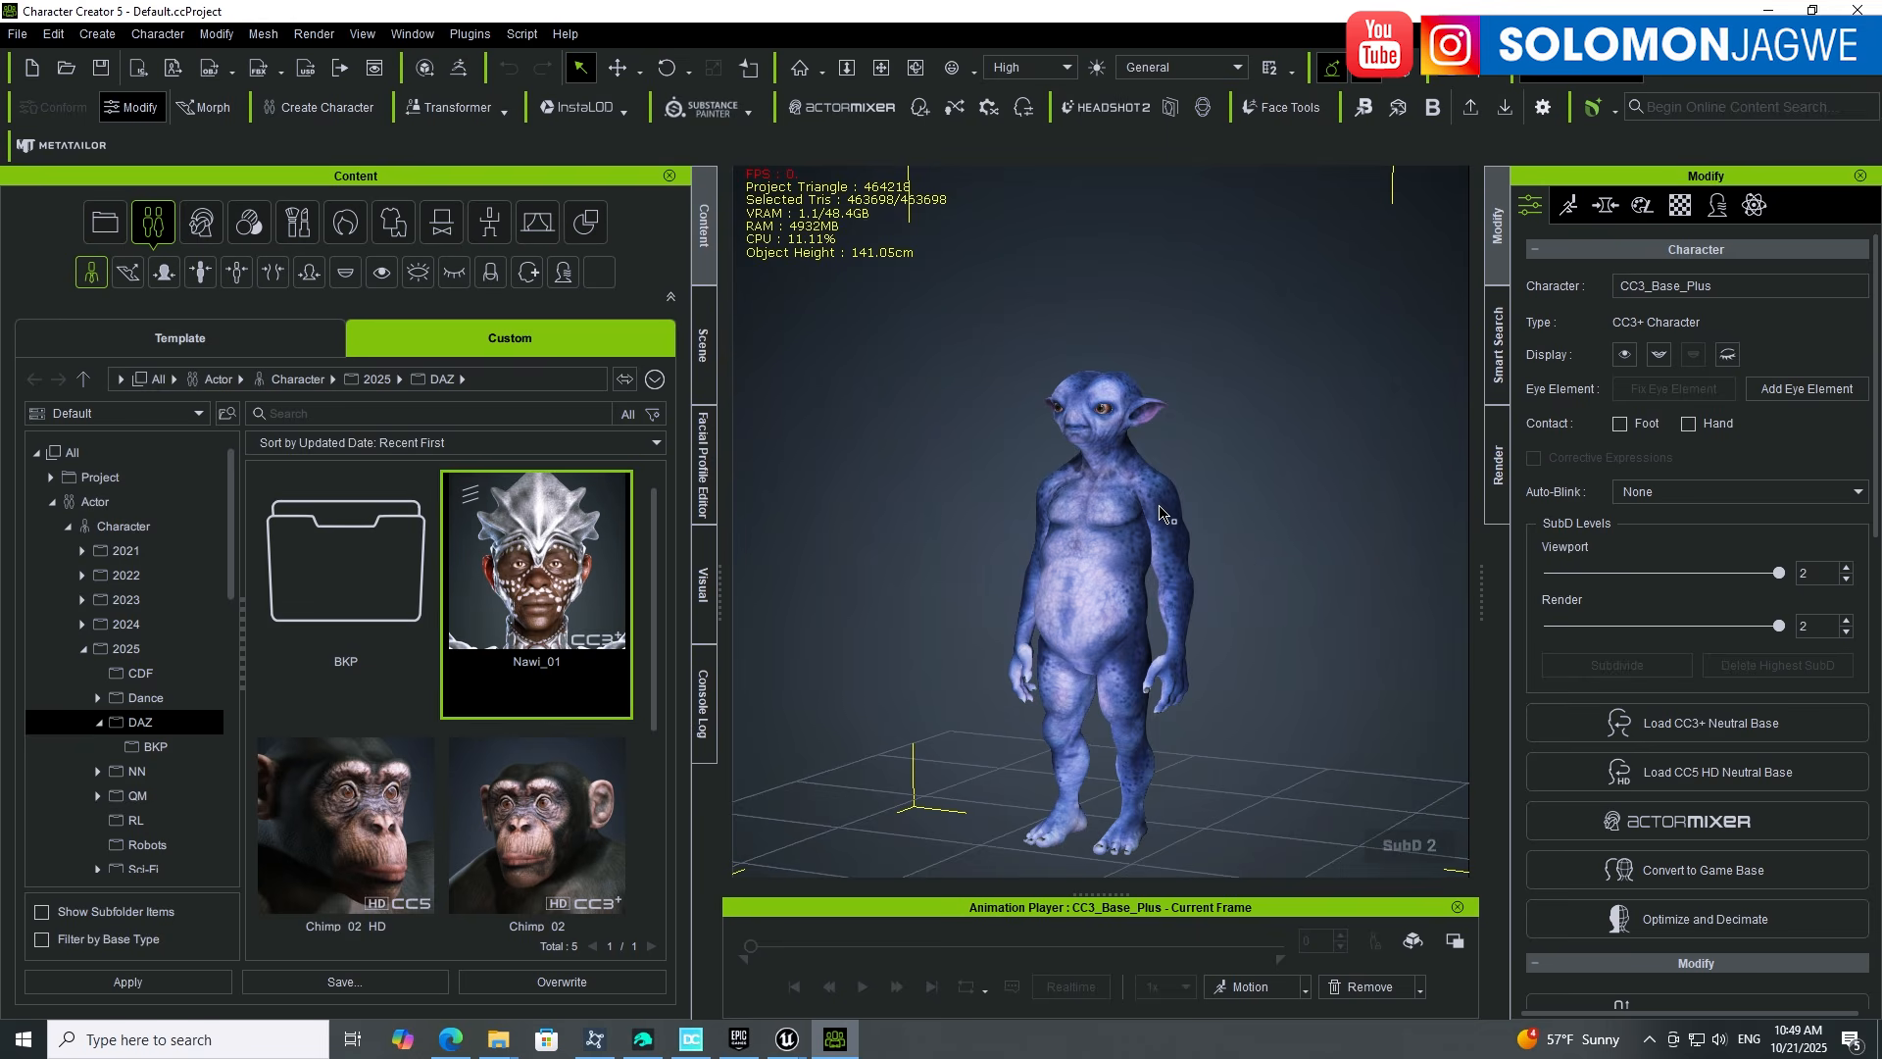
right_click_drag(1160, 512, 1144, 562)
Step: Orbit and zoom around the textured blue alien, then open the Facial Profile Editor
scroll(1144, 562, "up", 8)
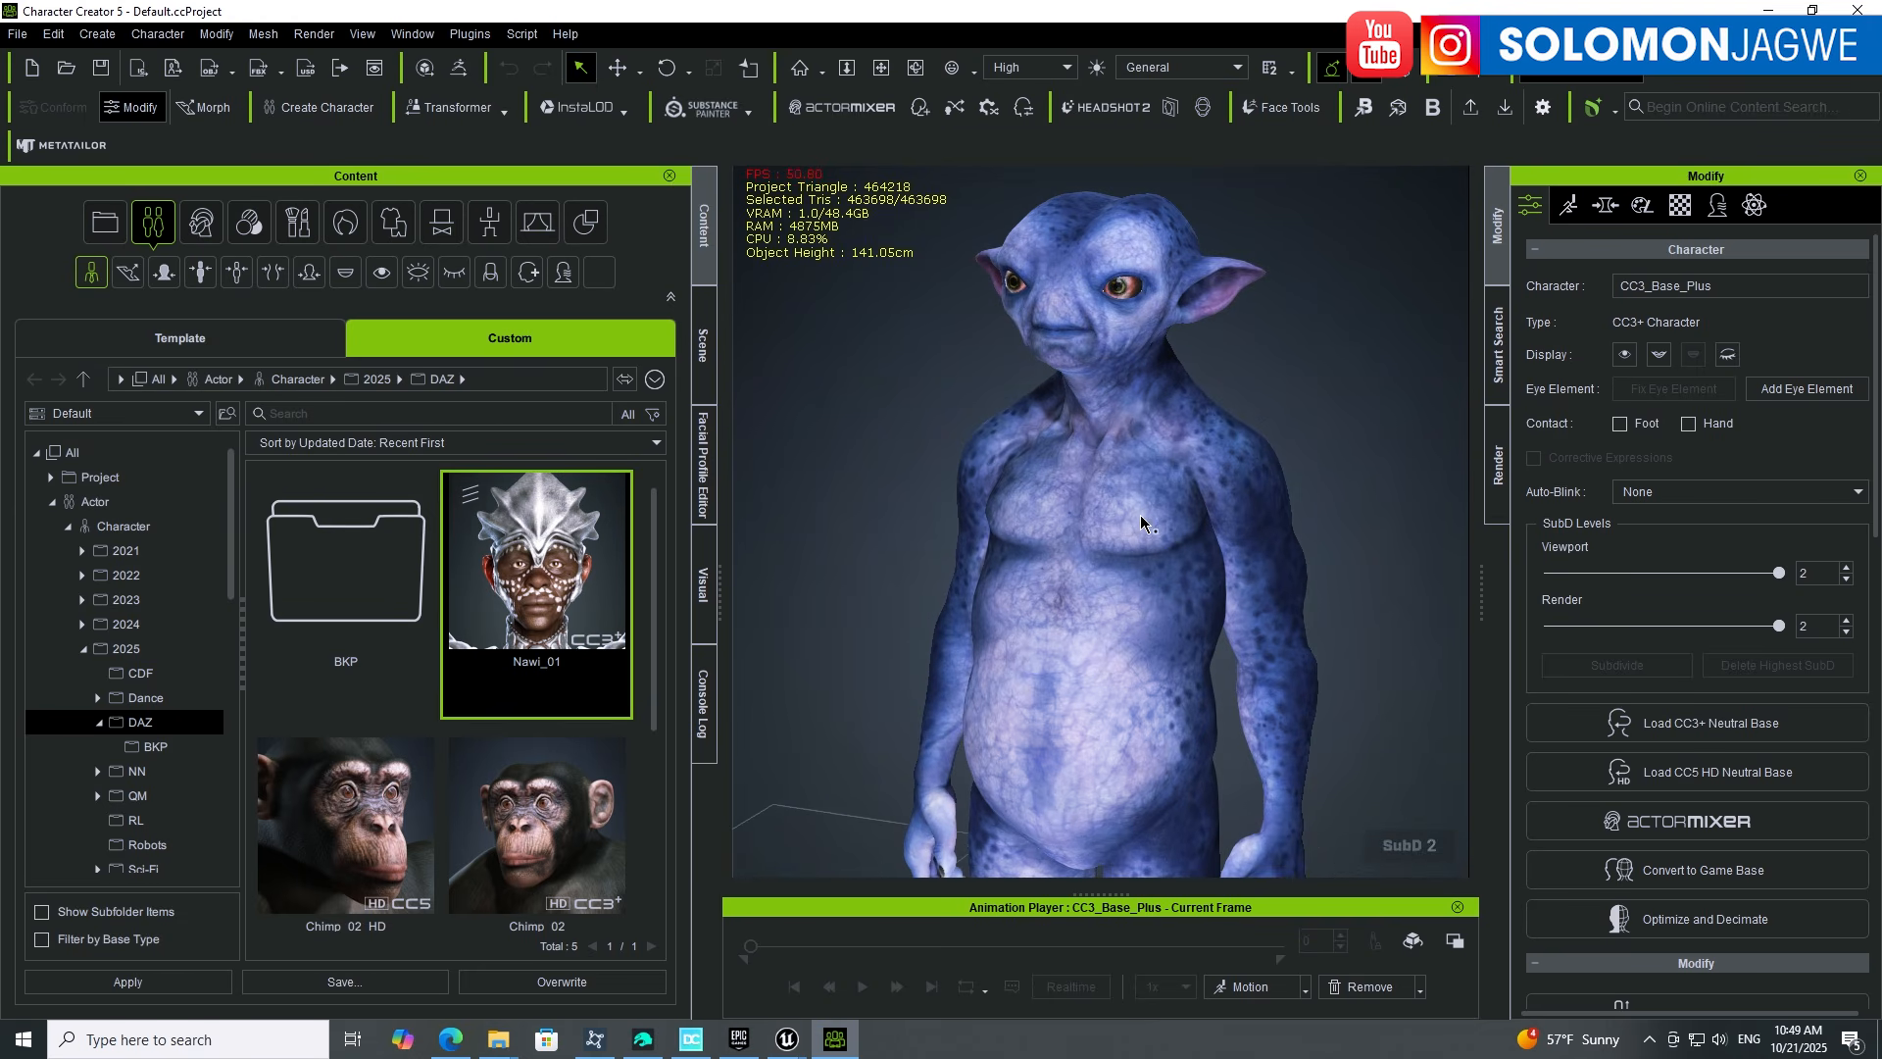
scroll(1108, 529, "up", 6)
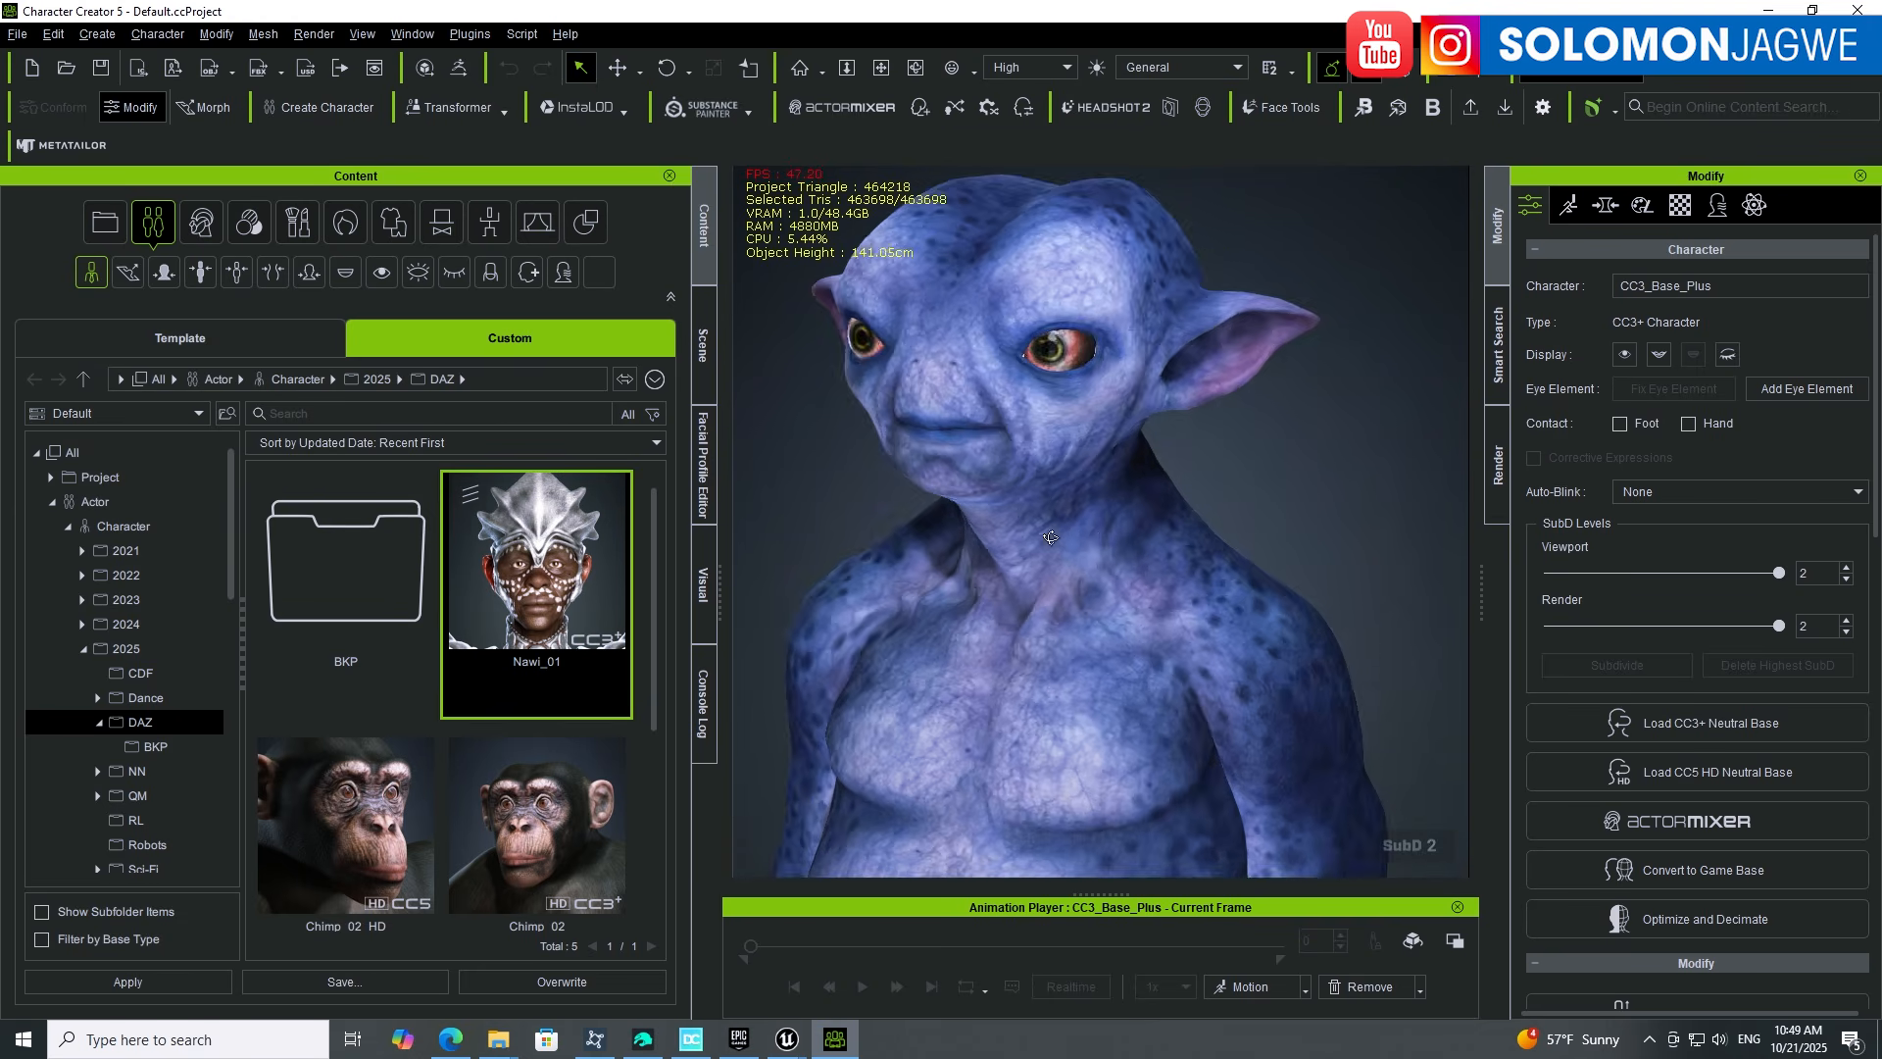
right_click_drag(1050, 537, 951, 530)
middle_click_drag(1216, 630, 1169, 265)
right_click_drag(1169, 265, 1203, 432)
scroll(1204, 431, "down", 5)
right_click_drag(1163, 575, 1045, 485)
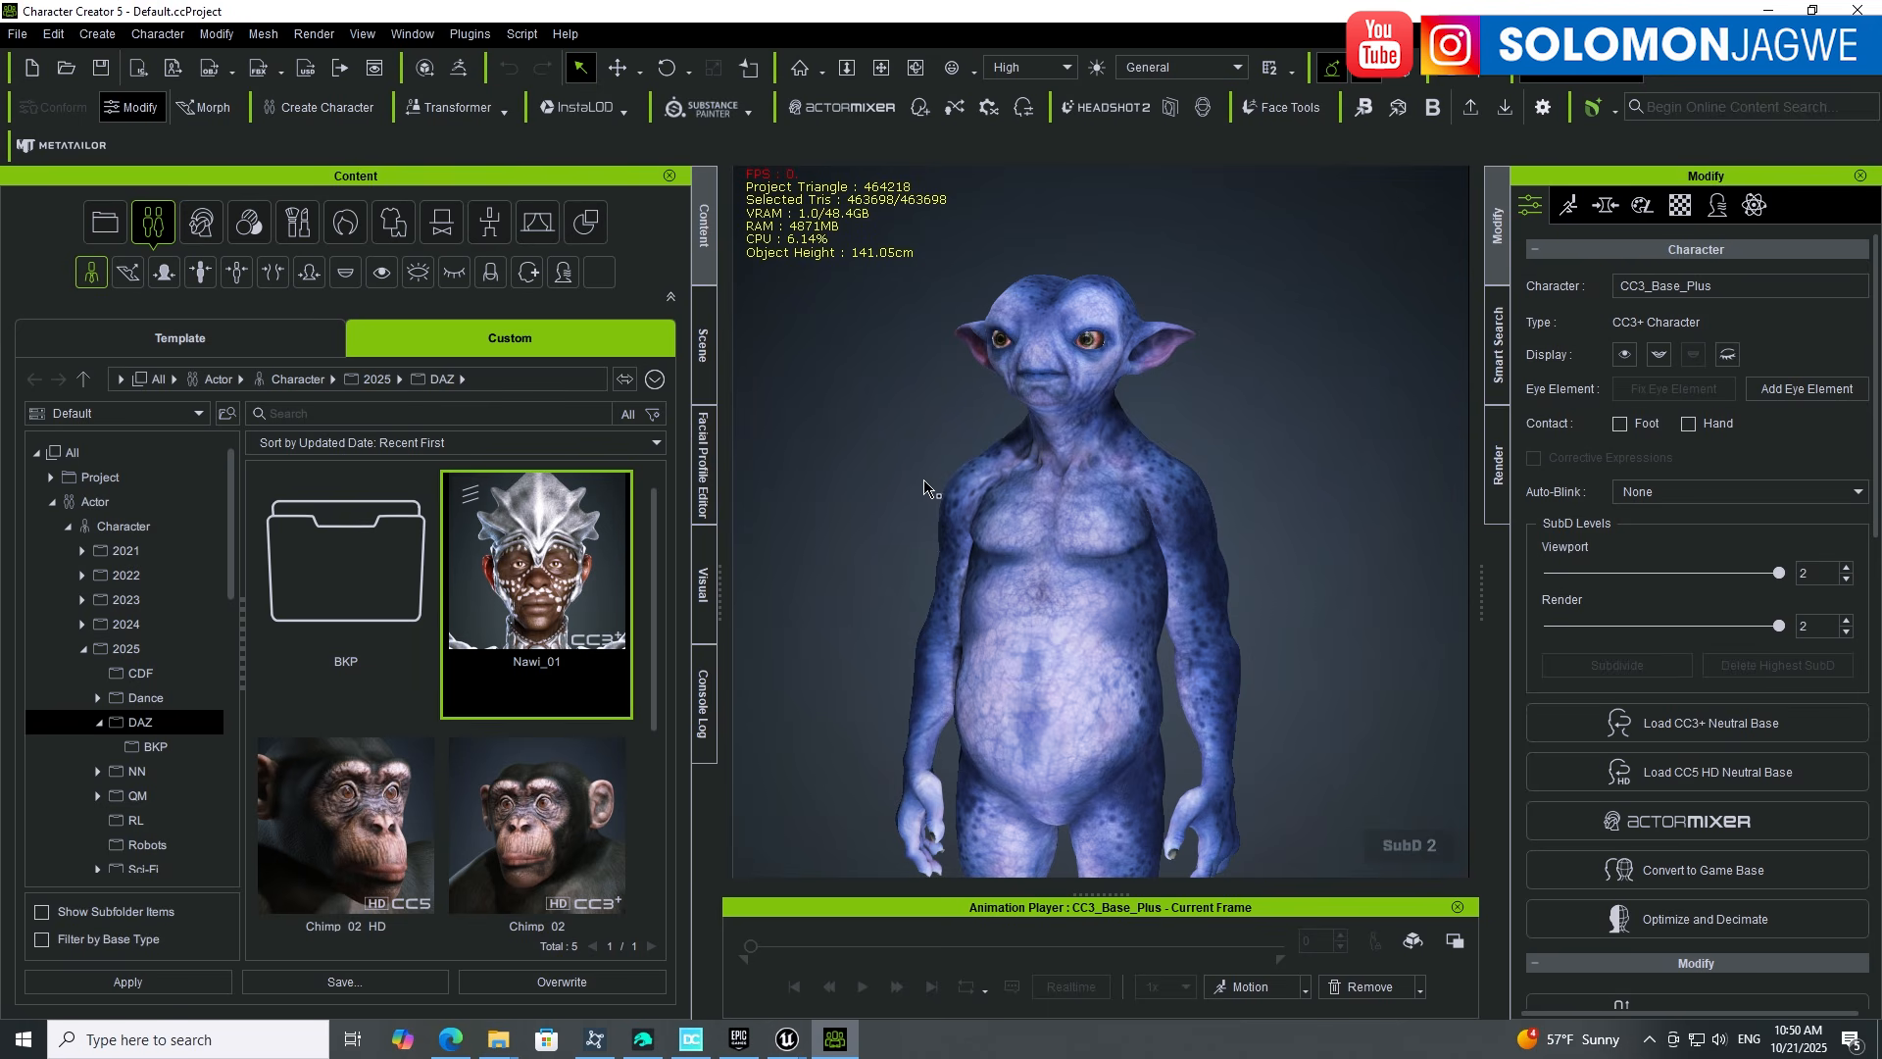
left_click(710, 480)
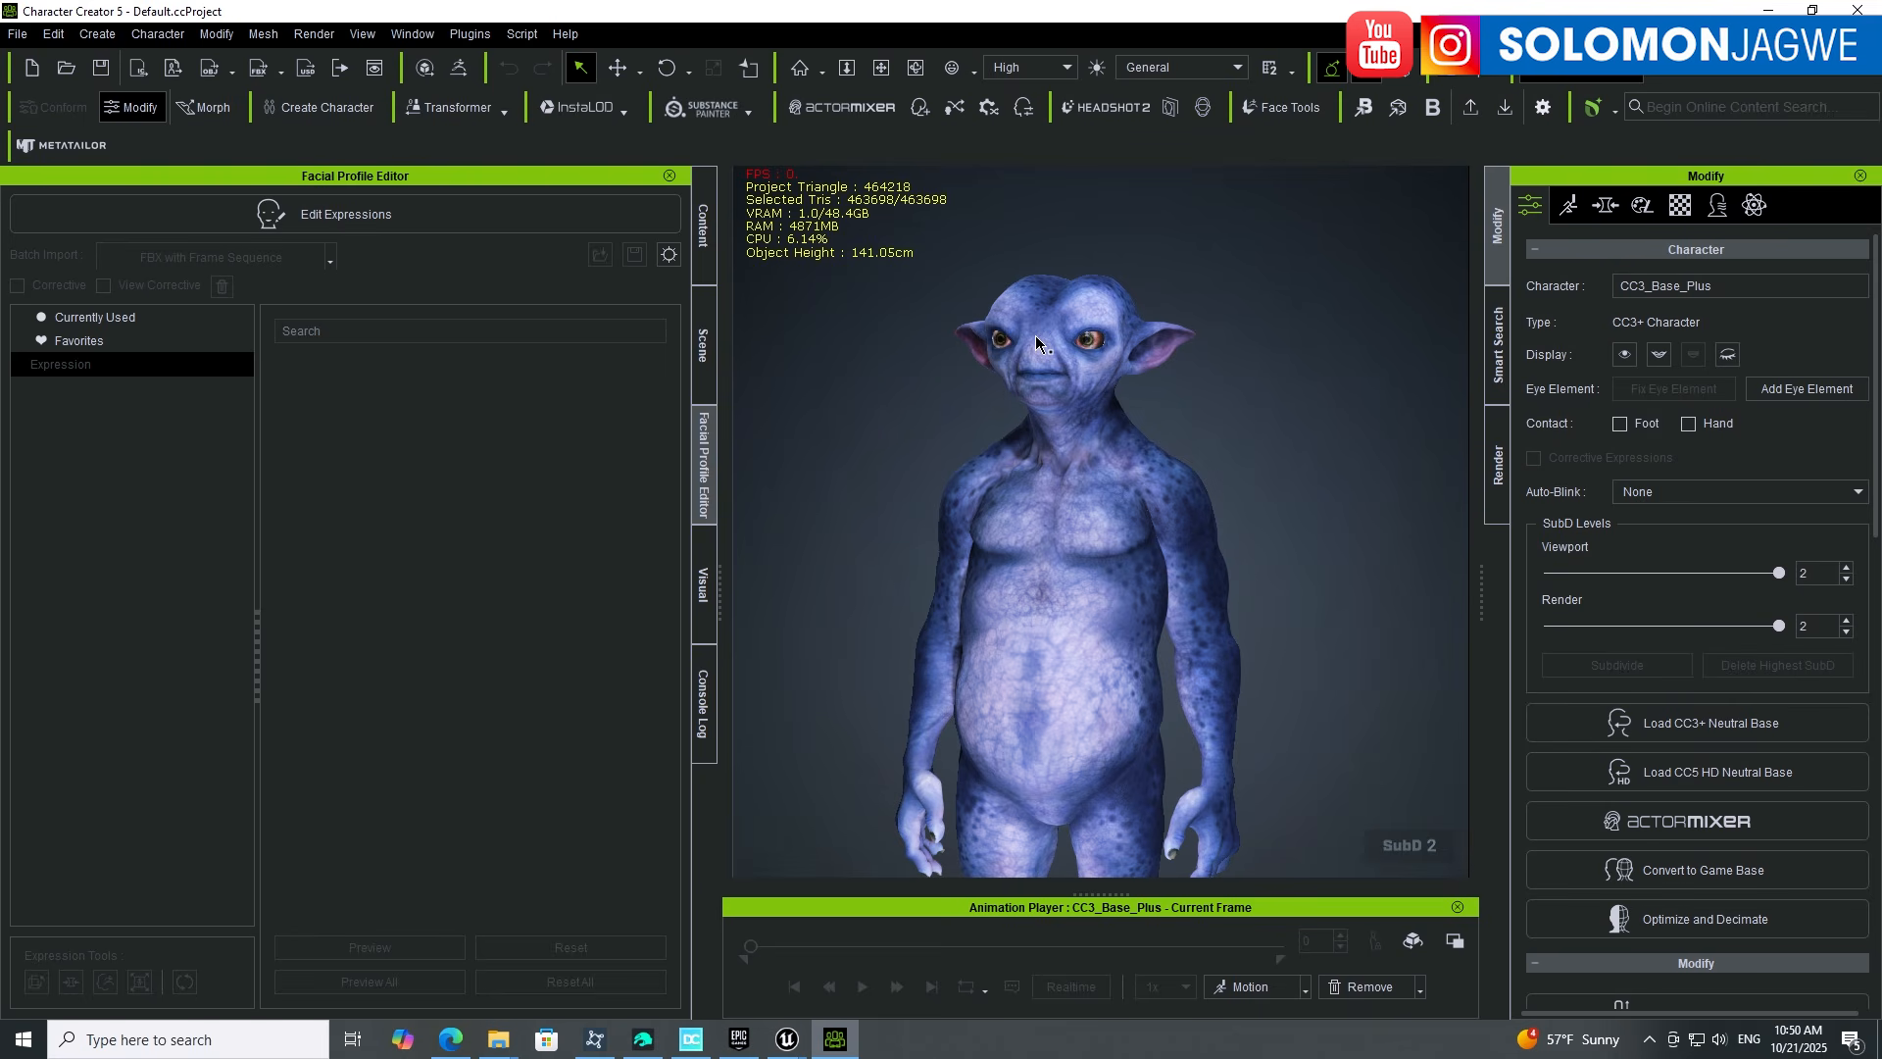
Step: Begin converting the CC4 Extended facial profile under Edit Expressions, then open Reallusion Hub
left_click(349, 216)
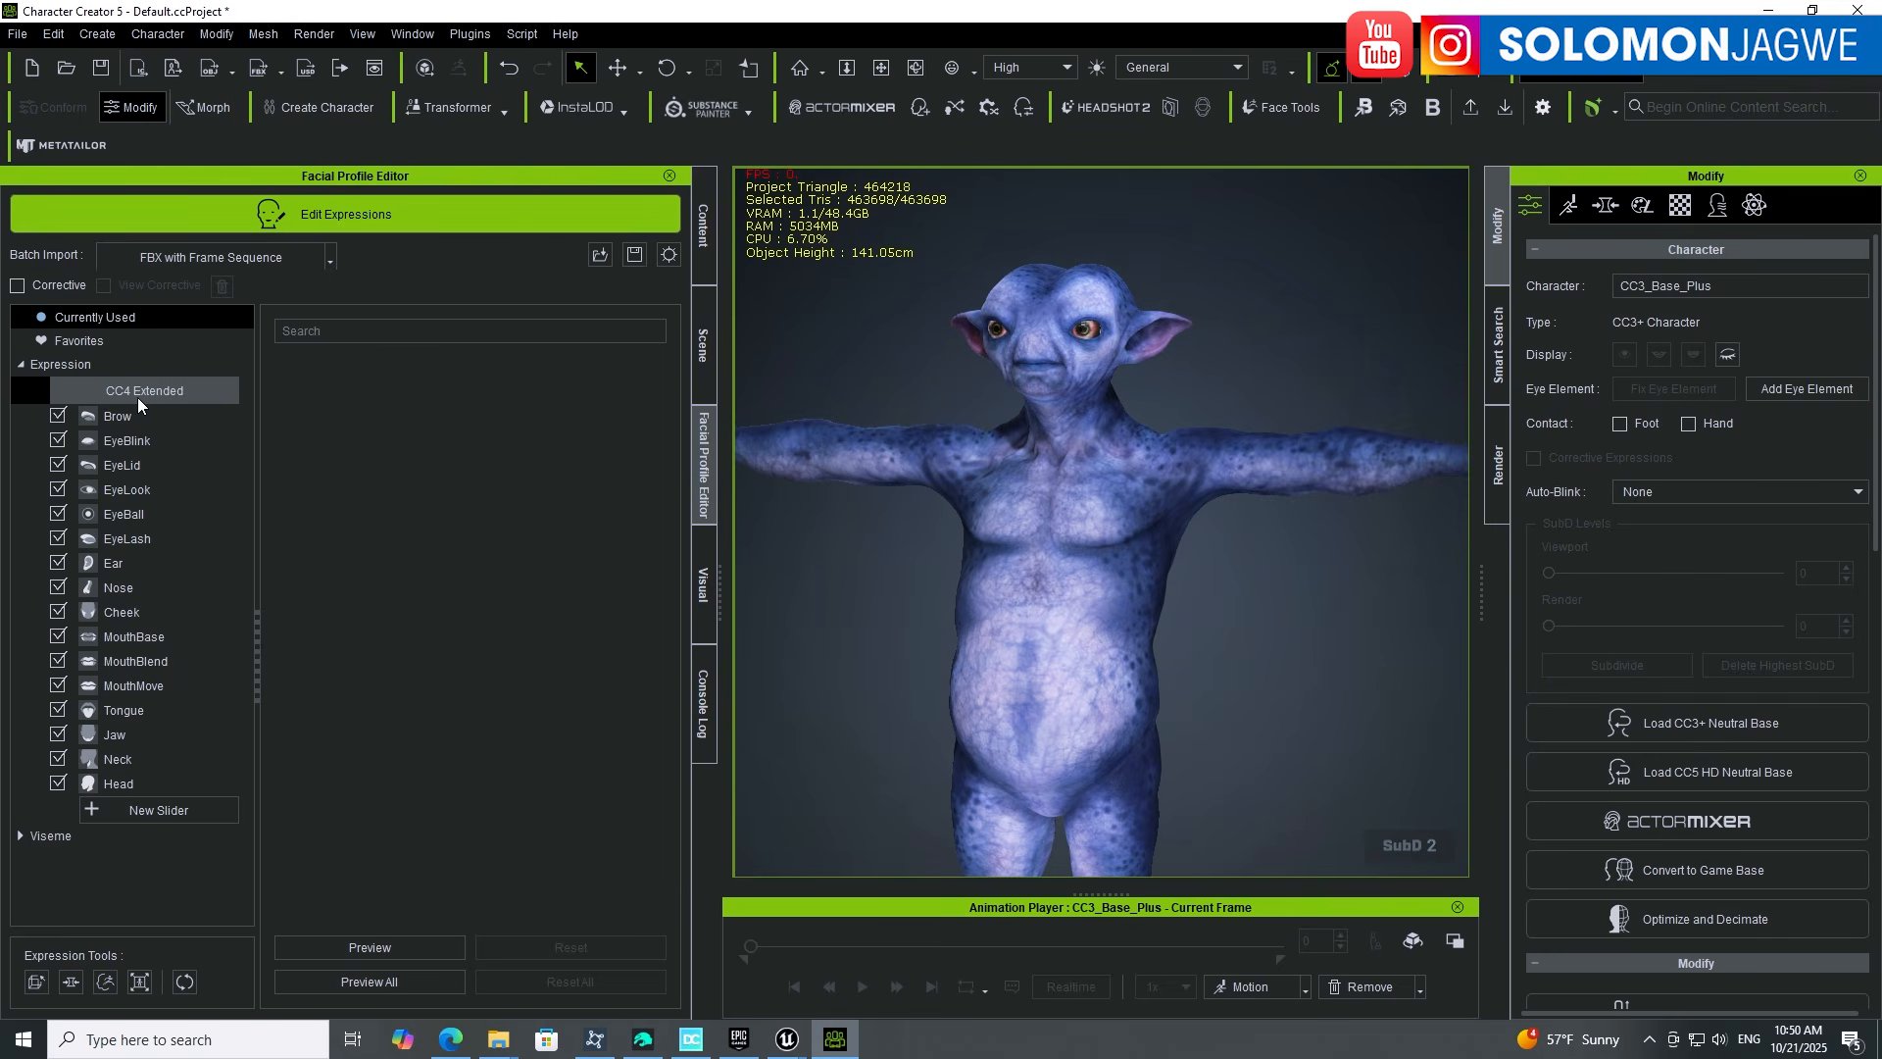
left_click(161, 391)
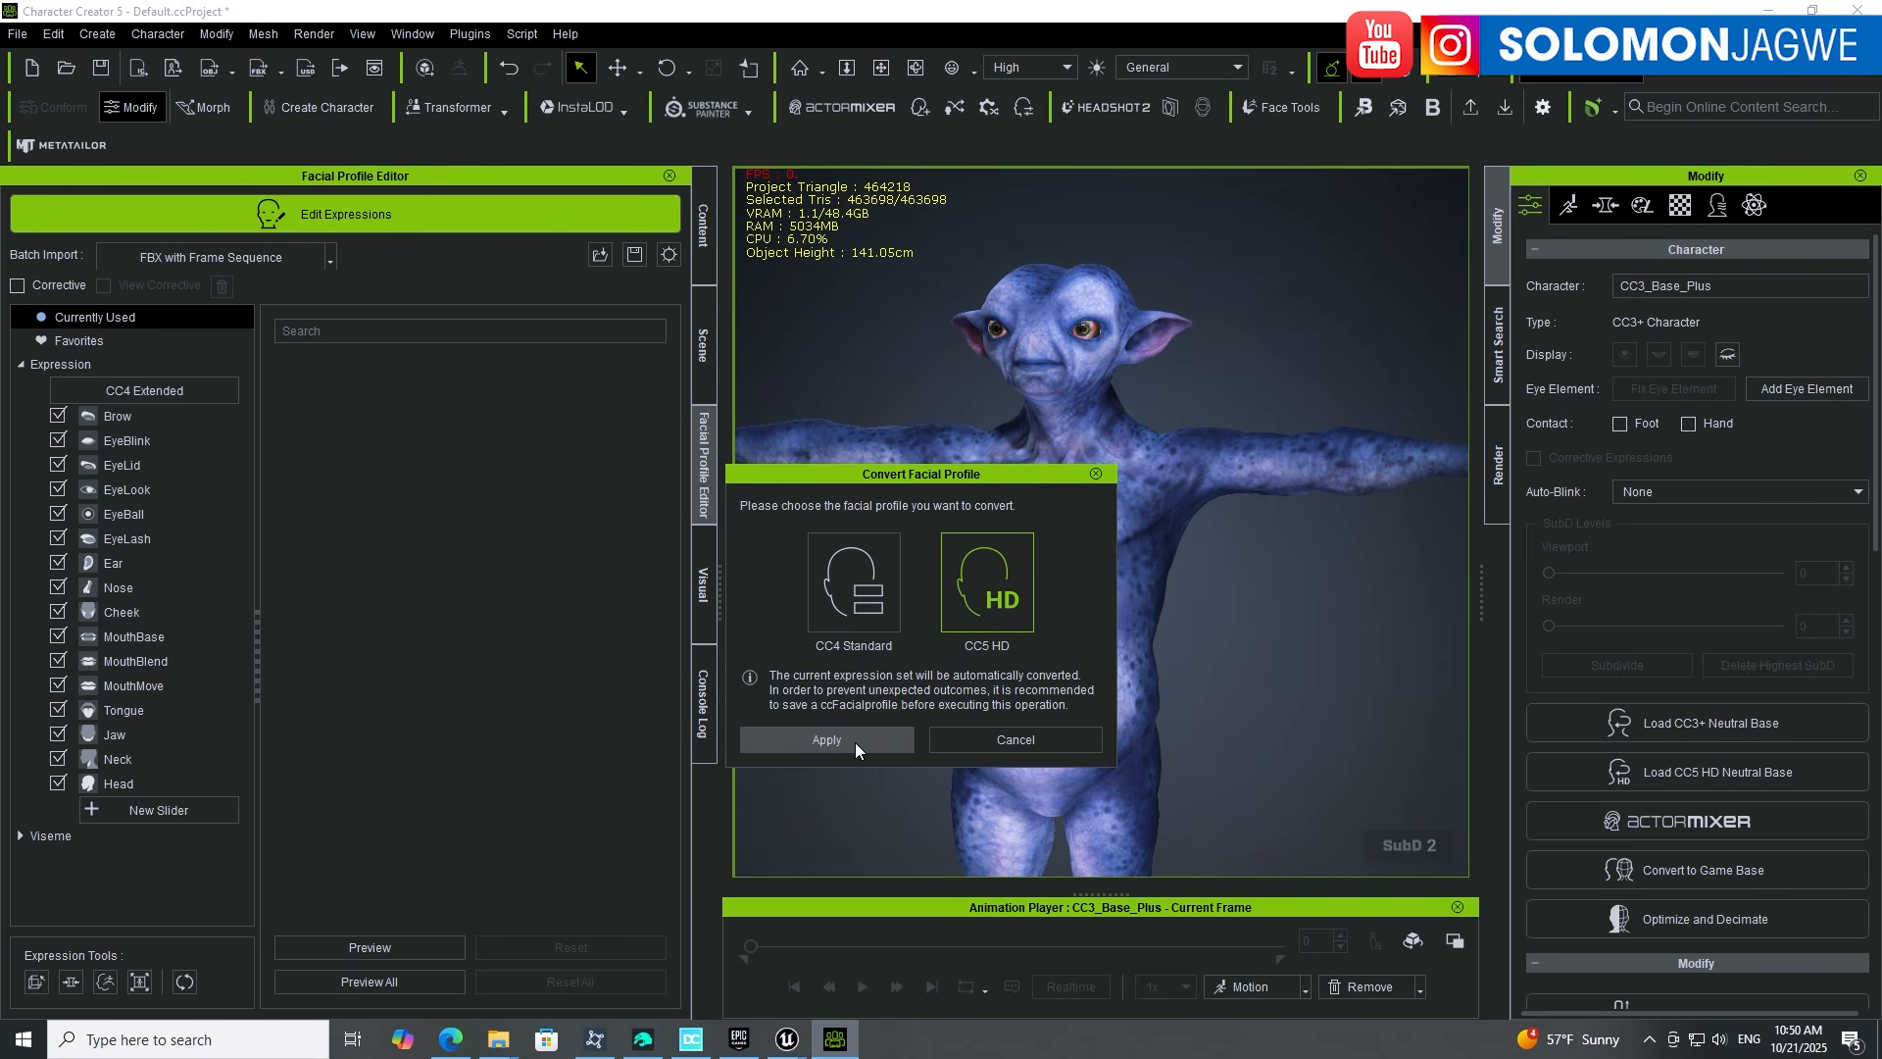
left_click(1649, 1039)
left_click(1591, 921)
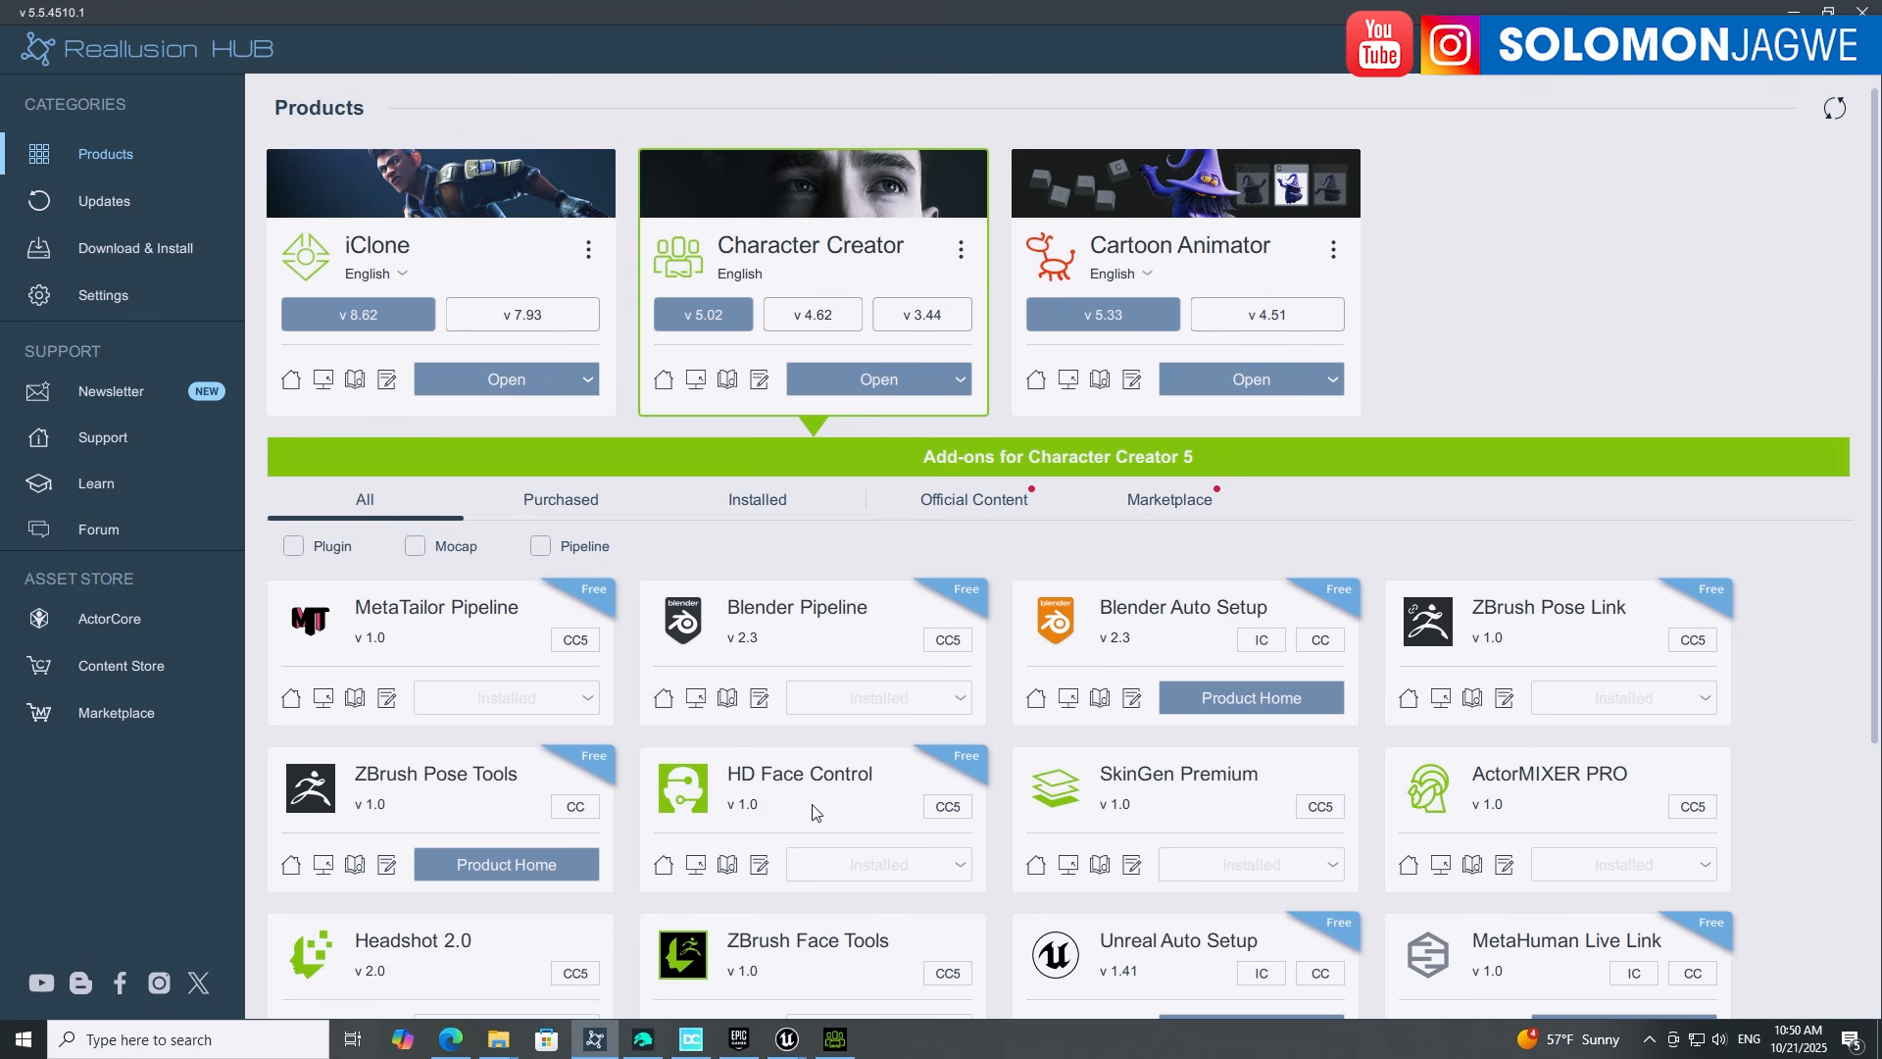
Step: Close Reallusion Hub to get back to the pending facial profile conversion
left_click(1793, 11)
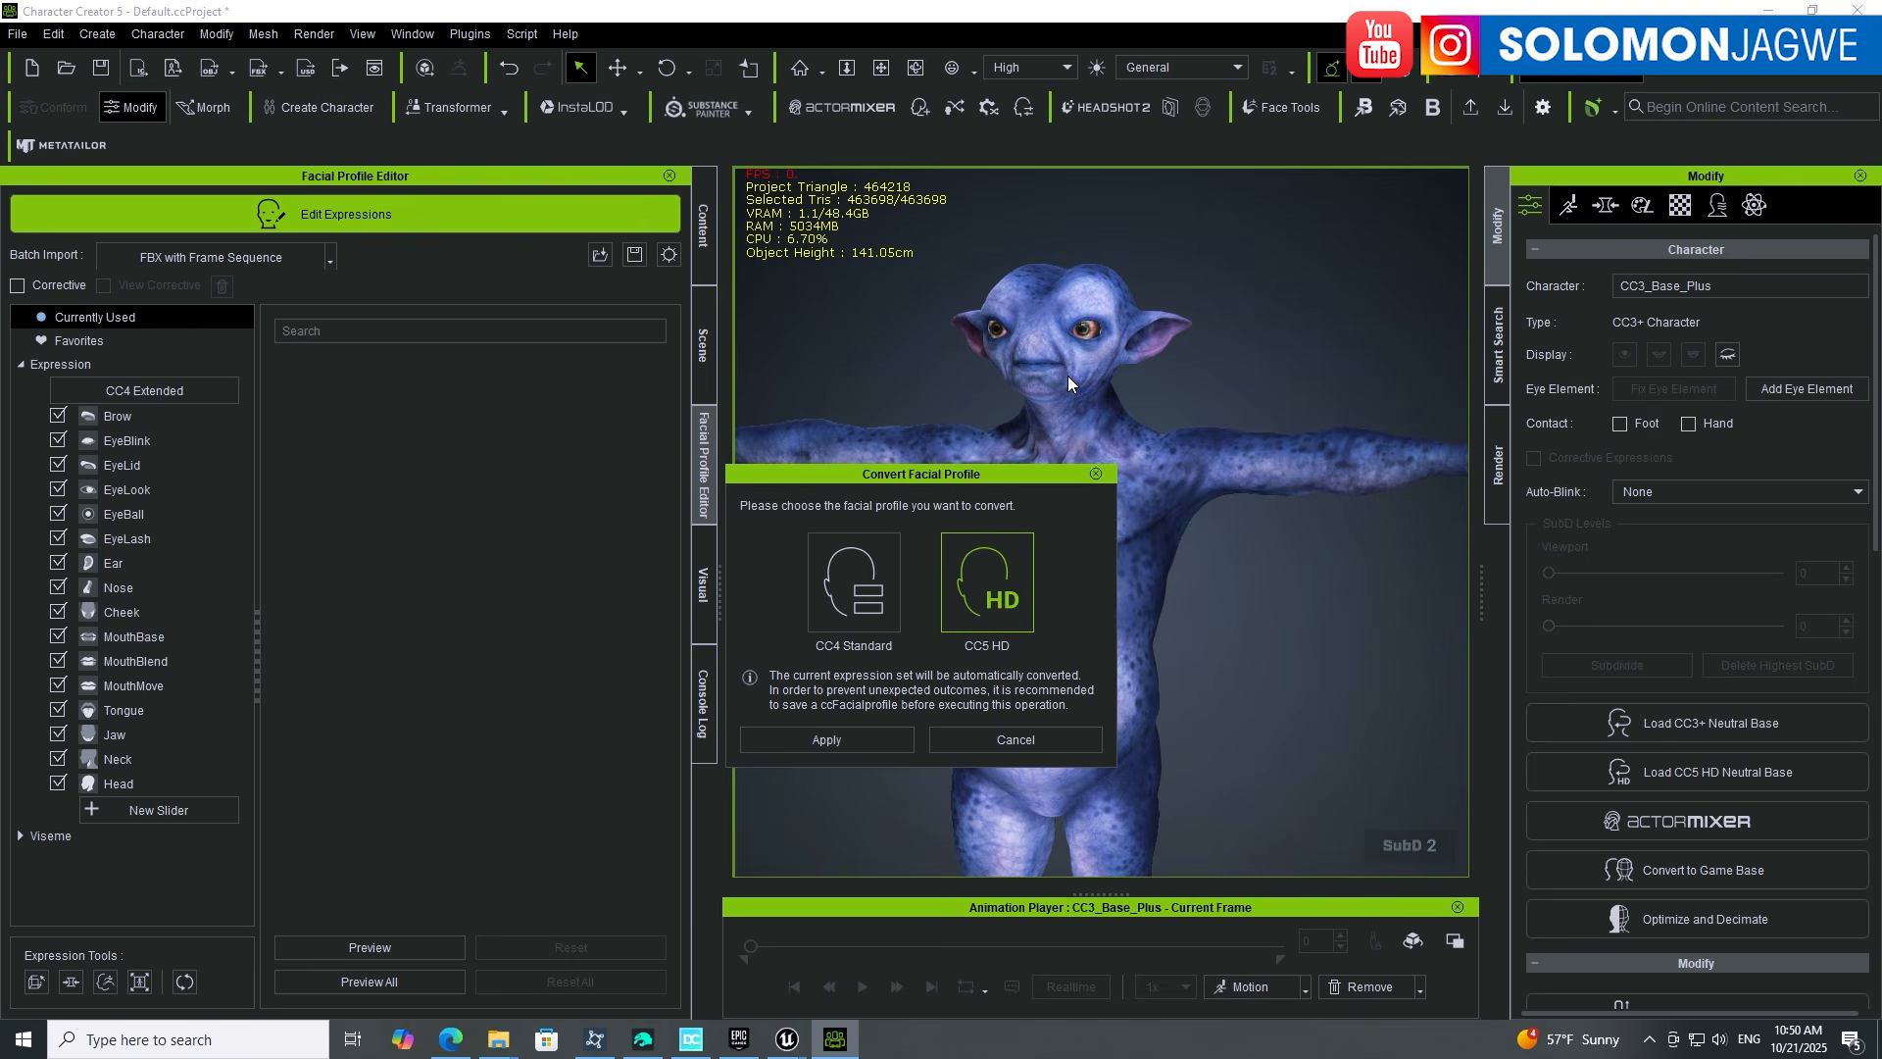
Step: Convert the alien's face to the CC5 HD profile without a backup, then exit Edit Expressions
left_click(850, 743)
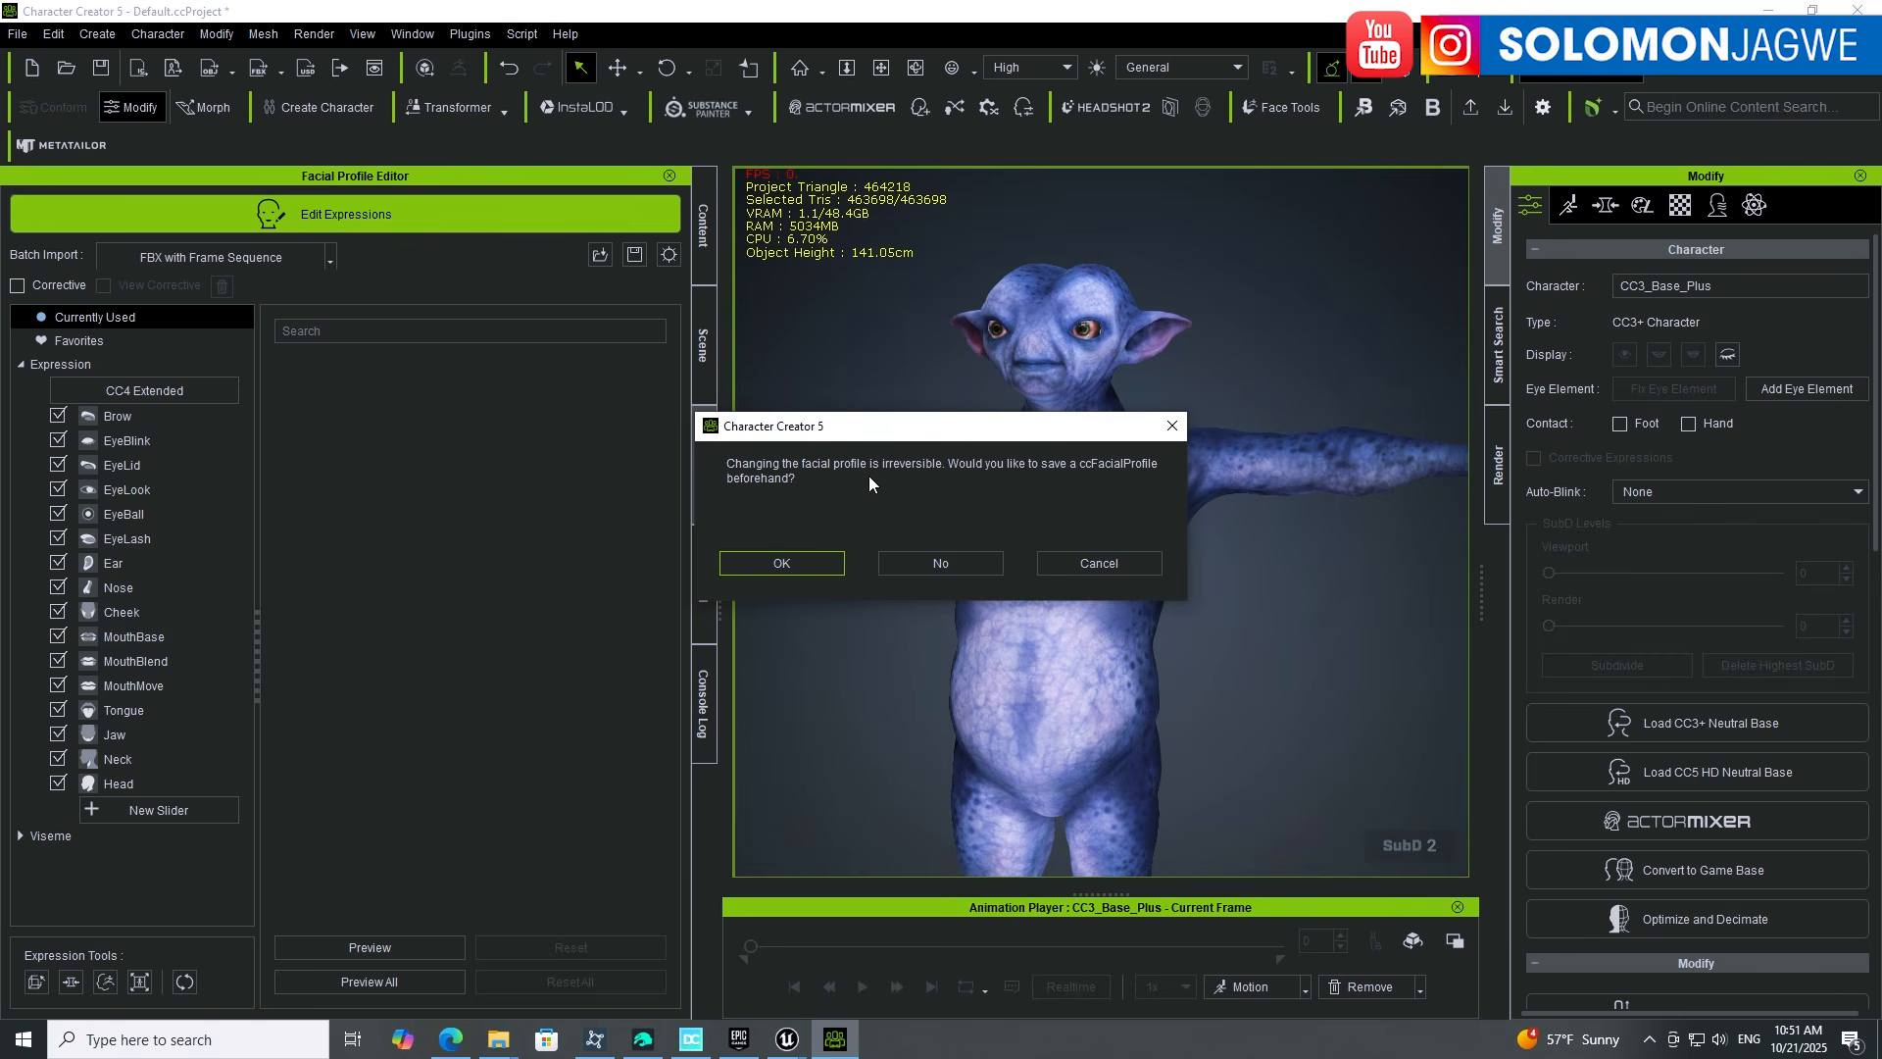
left_click(938, 565)
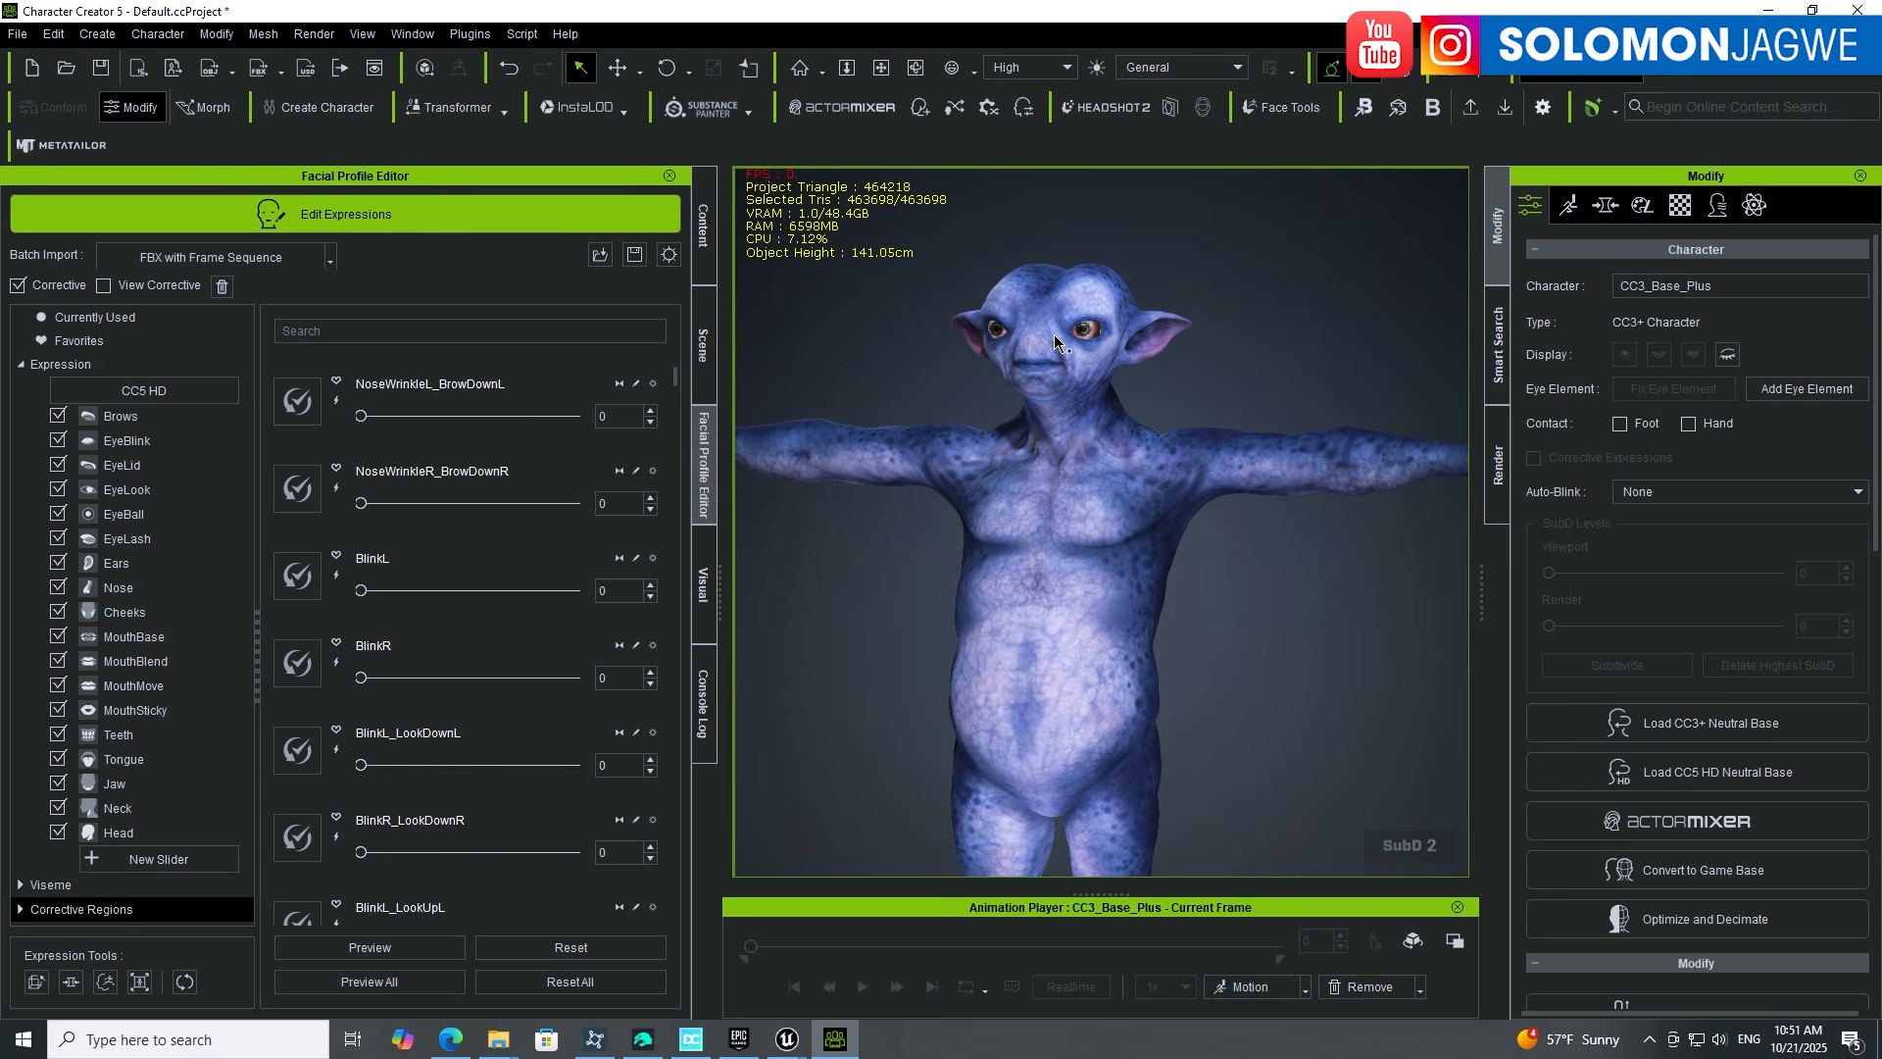
left_click(333, 218)
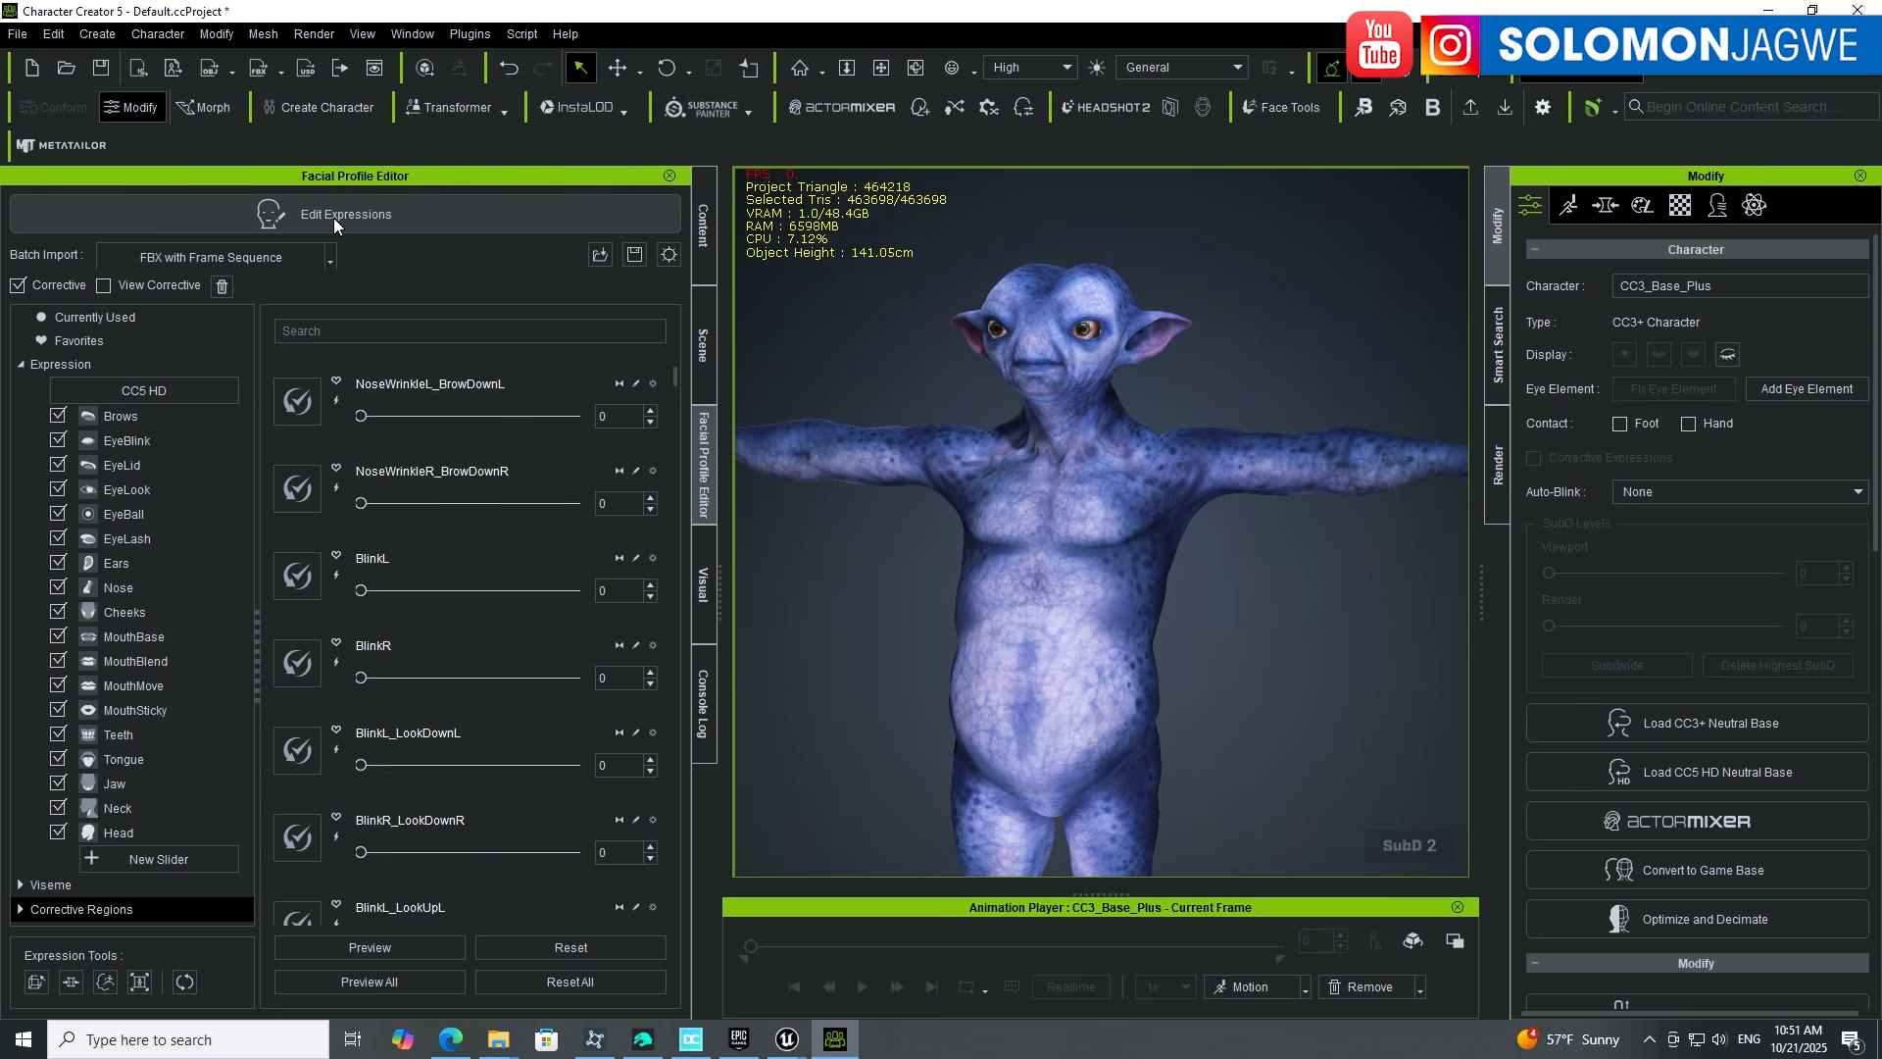
Step: Browse the content library to Character > 2025 > DAZ
left_click(702, 236)
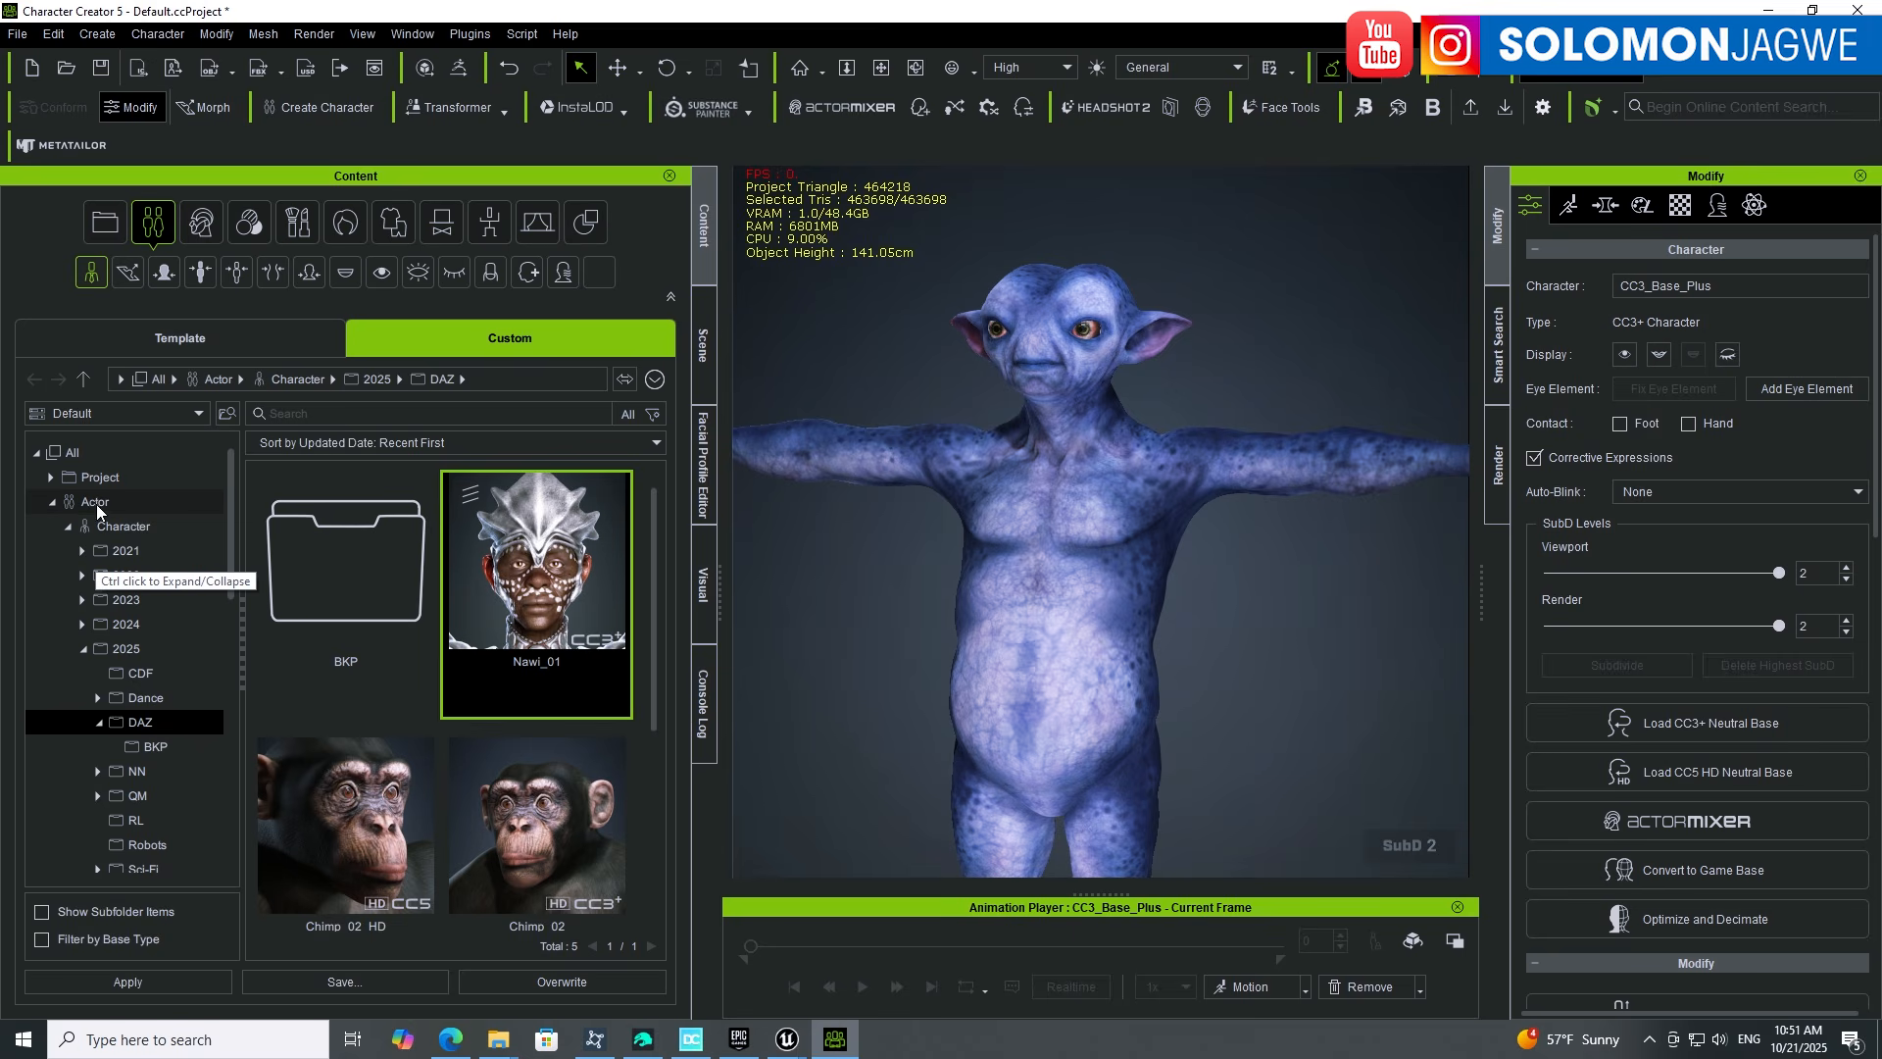
left_click(124, 527)
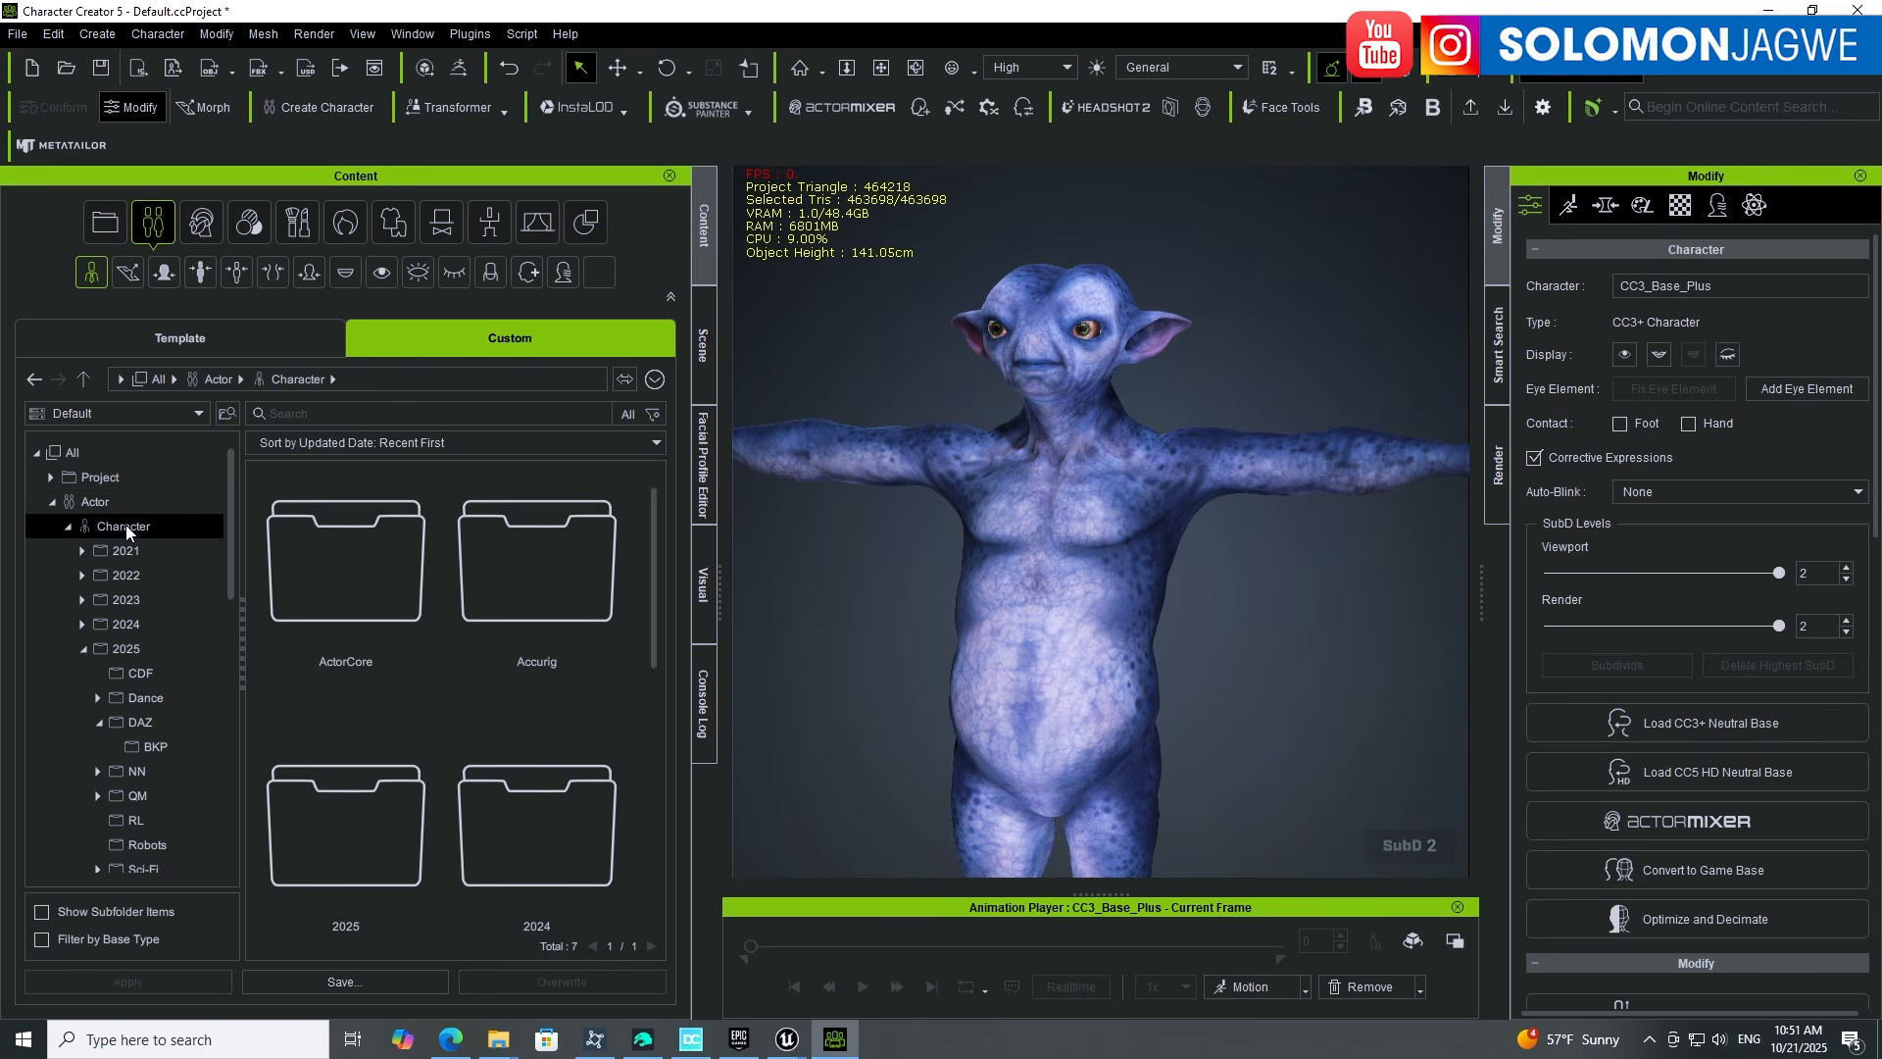
left_click(128, 649)
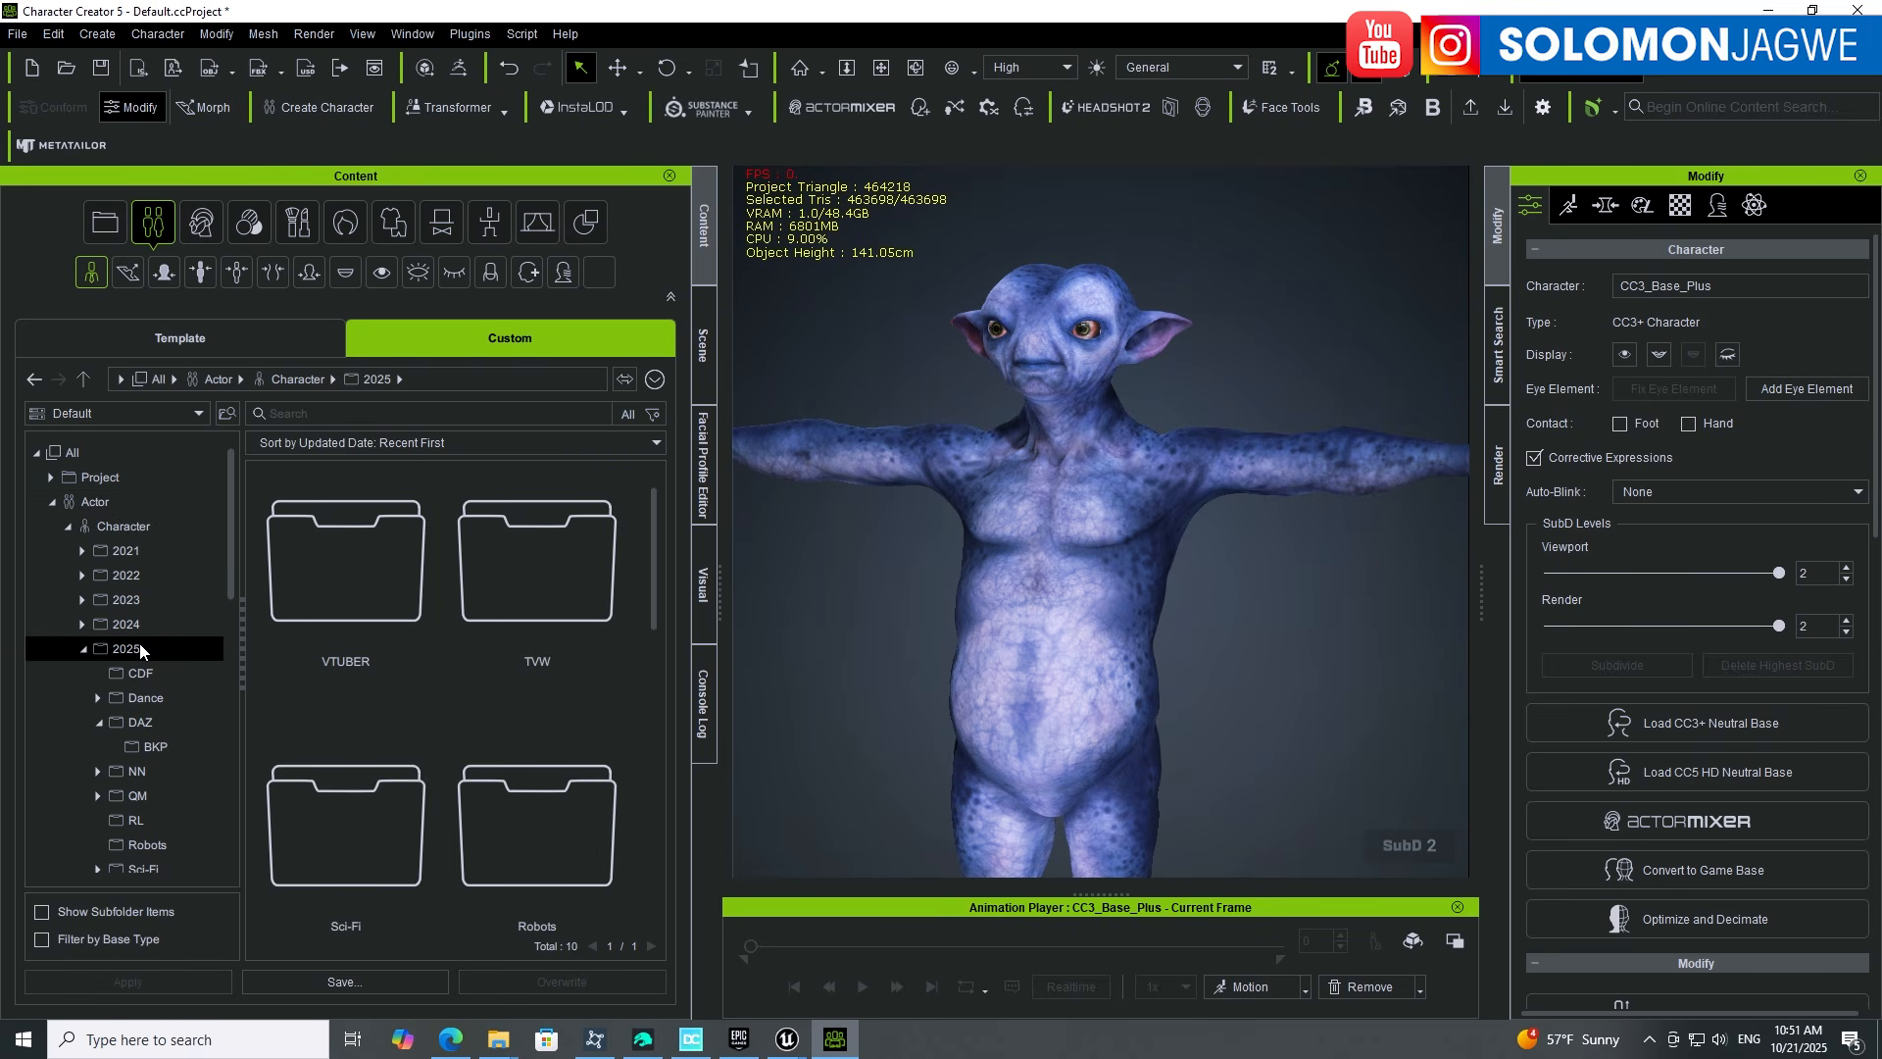
left_click(142, 722)
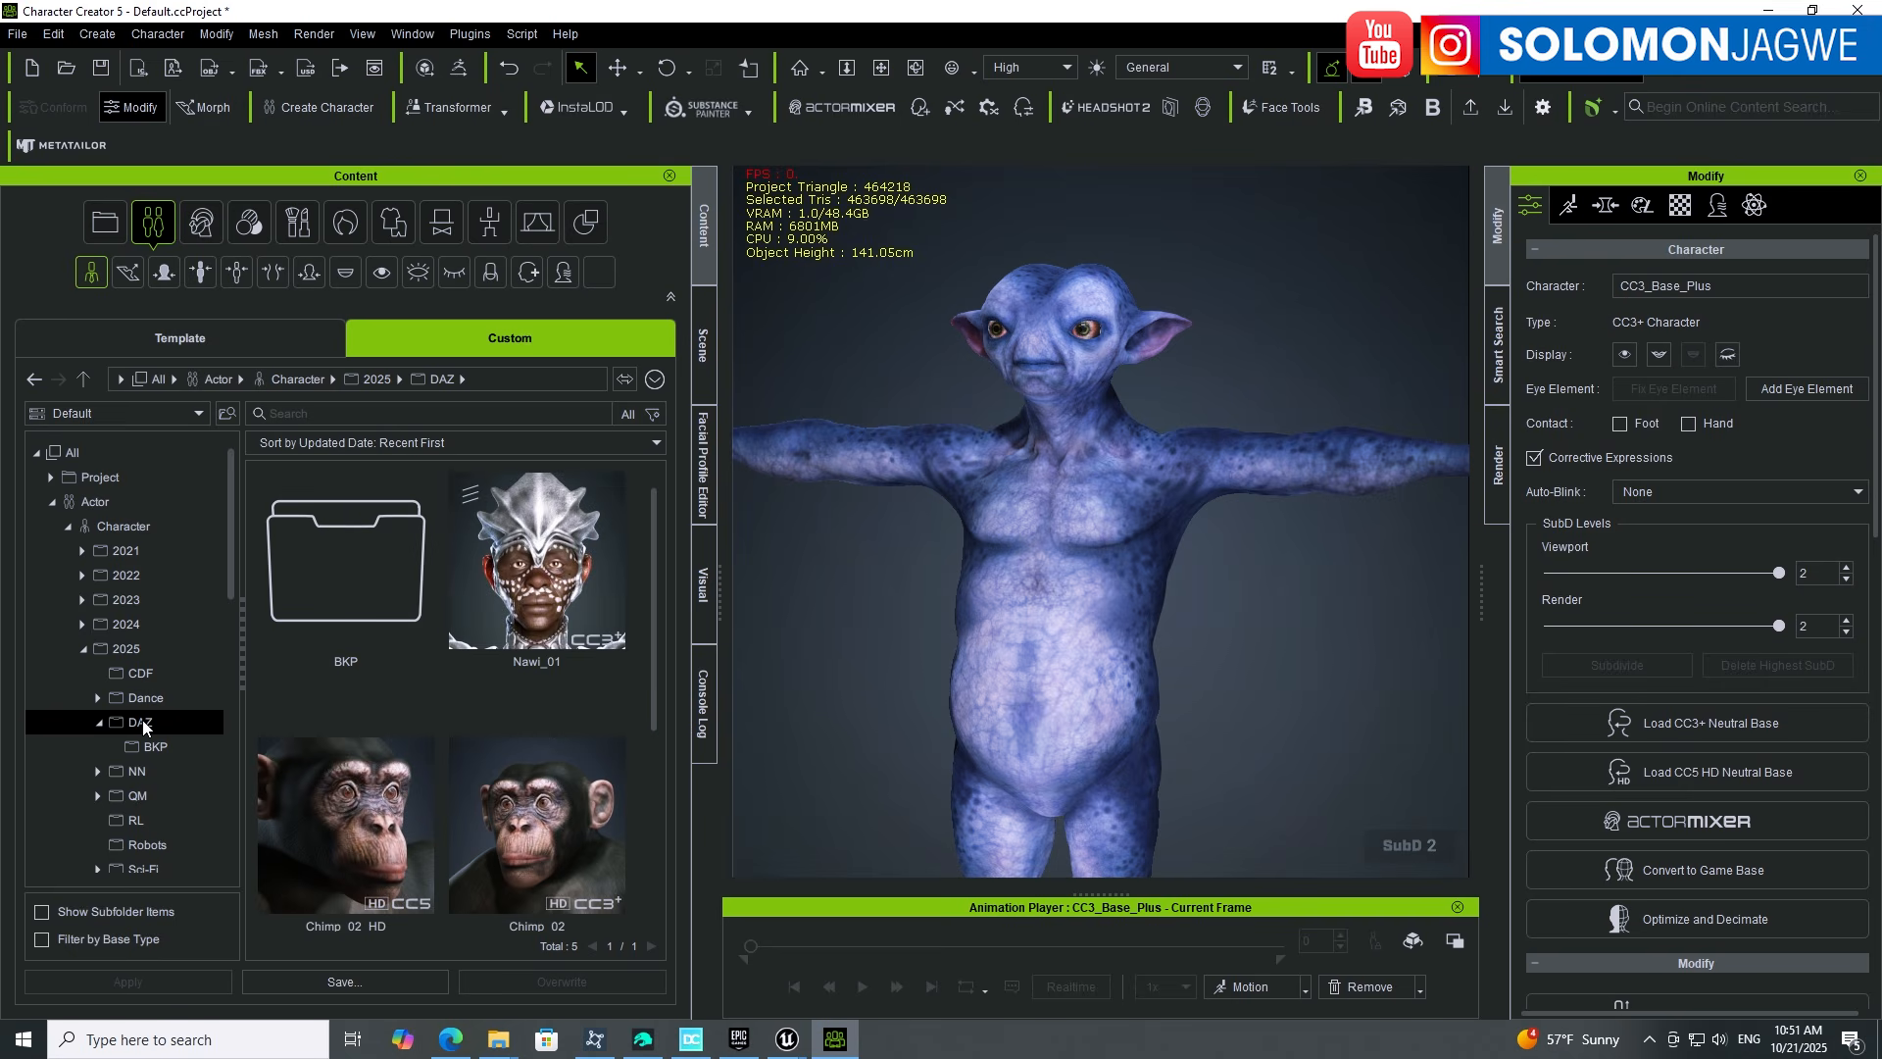
Step: Create a new Aliens subfolder inside DAZ and open it
right_click(649, 782)
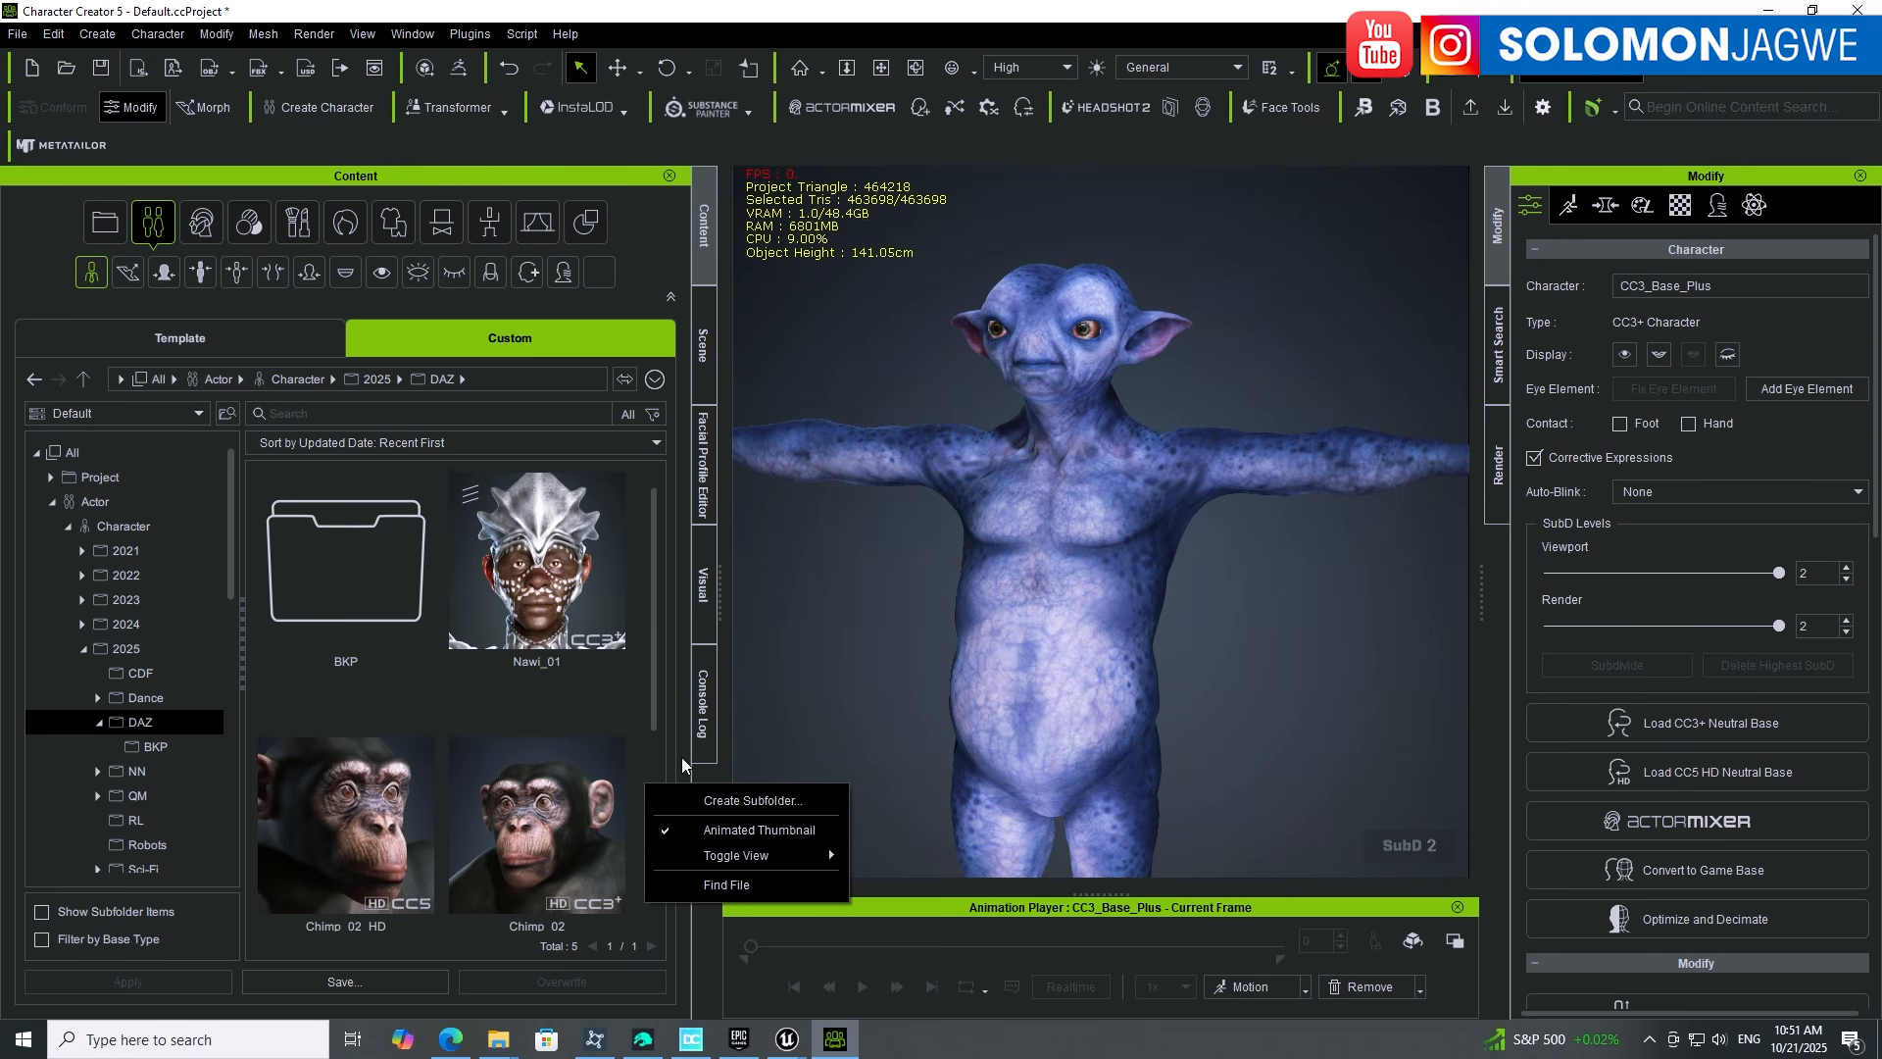
left_click(656, 700)
scroll(656, 745, "down", 3)
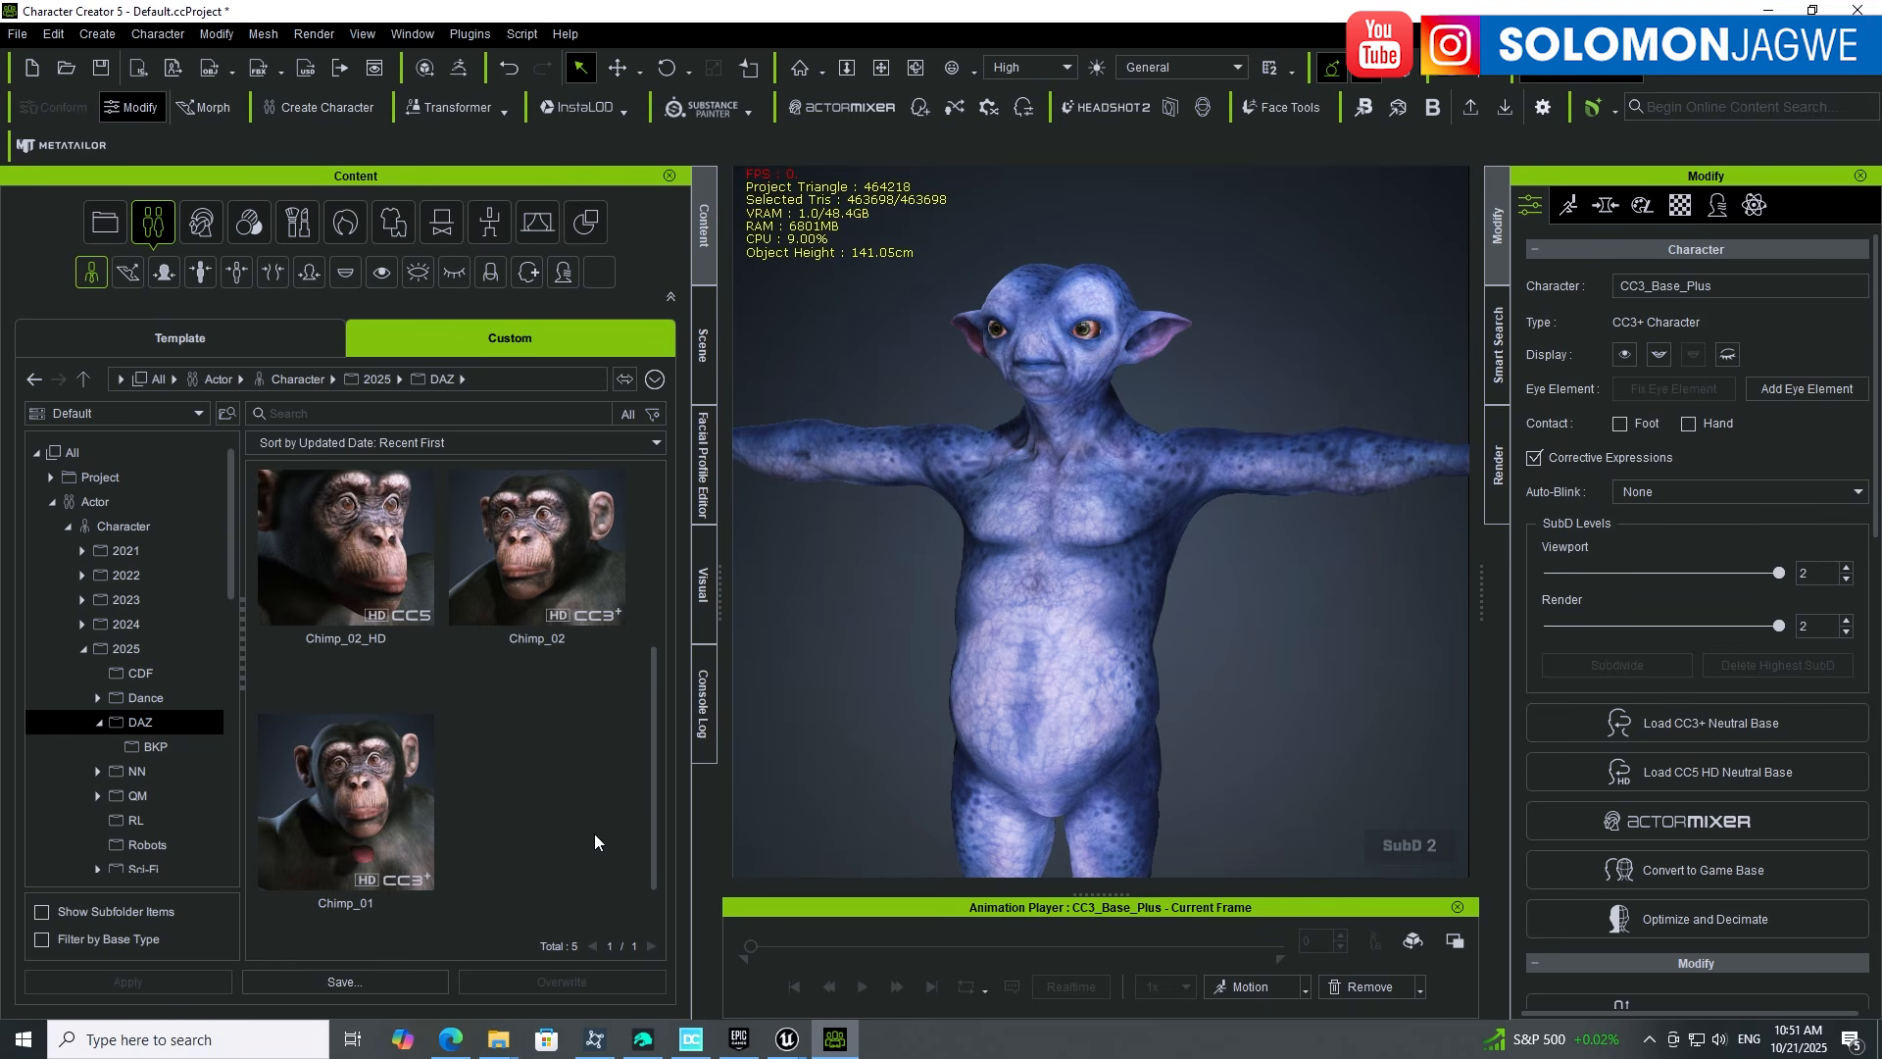
right_click(543, 802)
left_click(623, 817)
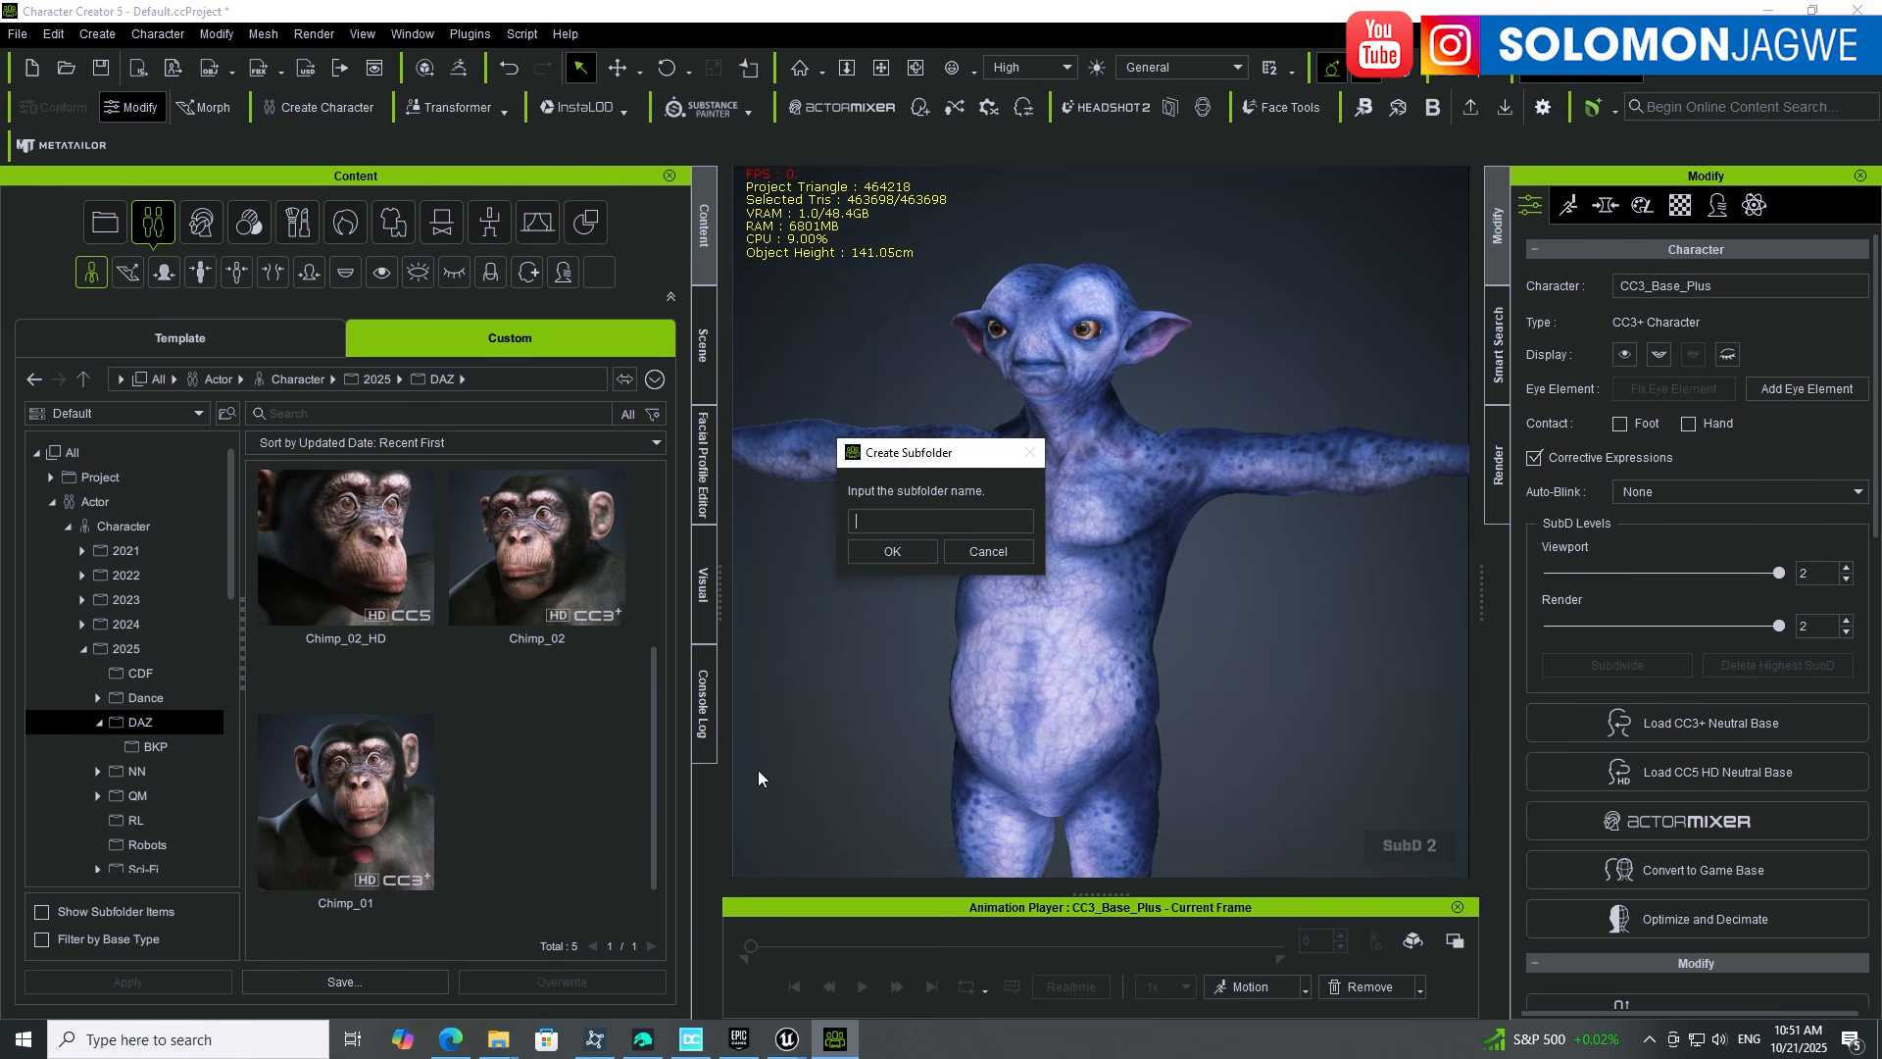
type("Ma")
key("BackSpace")
key("BackSpace")
type("Aliens")
key("Return")
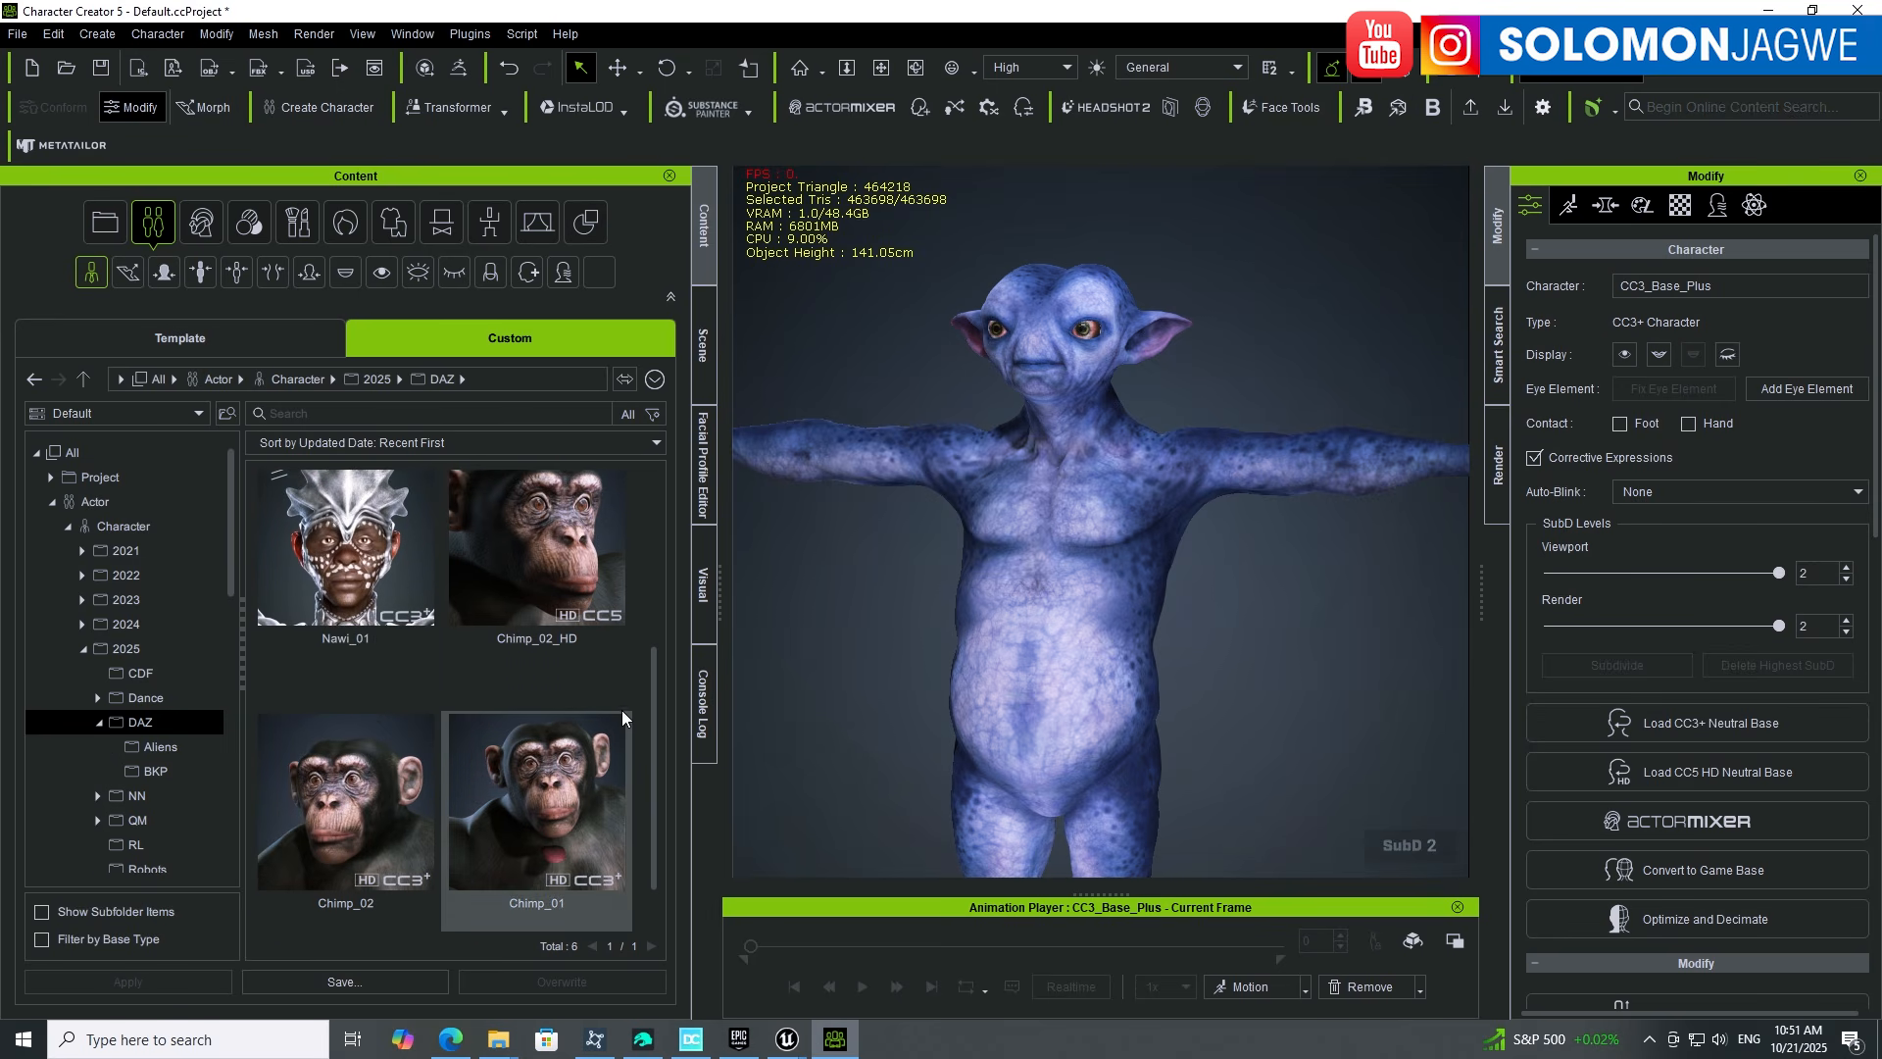
scroll(621, 704, "up", 3)
double_click(541, 588)
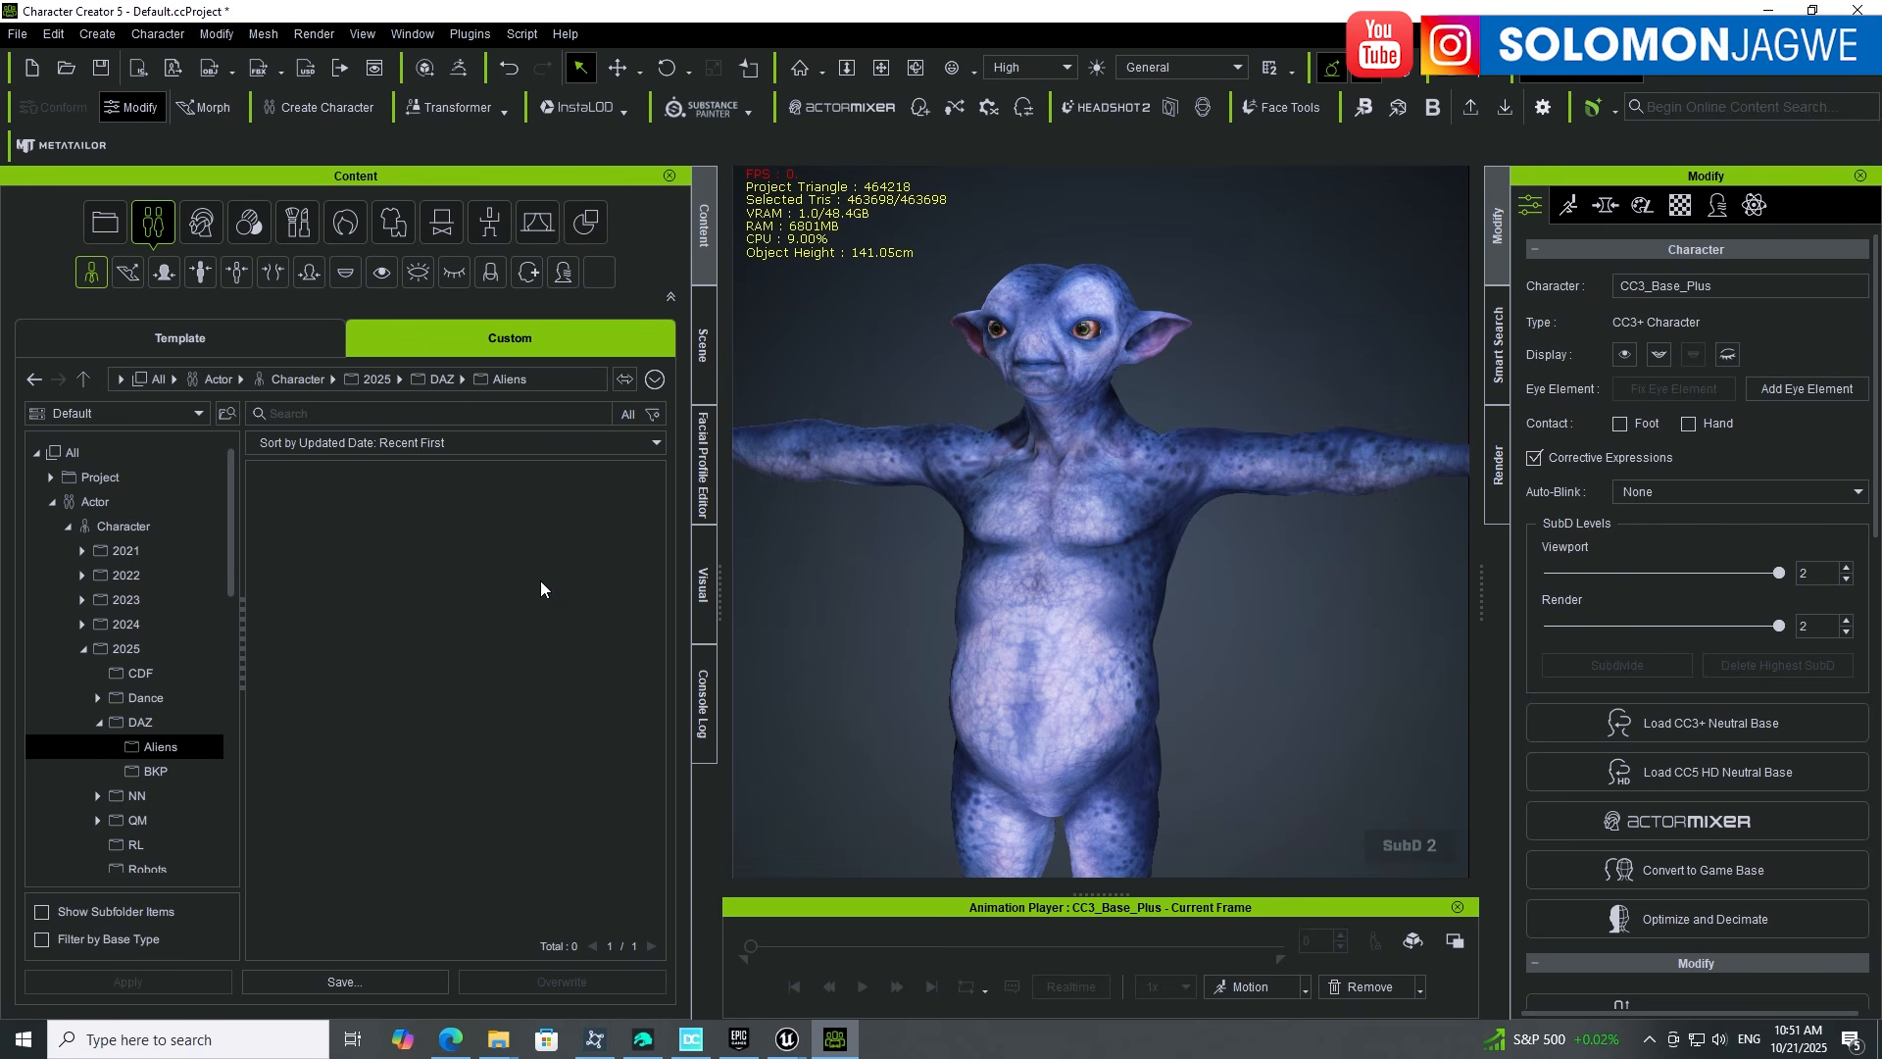
Step: Frame the alien's head and save the character as Mervin2_Alien_01 in Aliens
scroll(1075, 385, "up", 5)
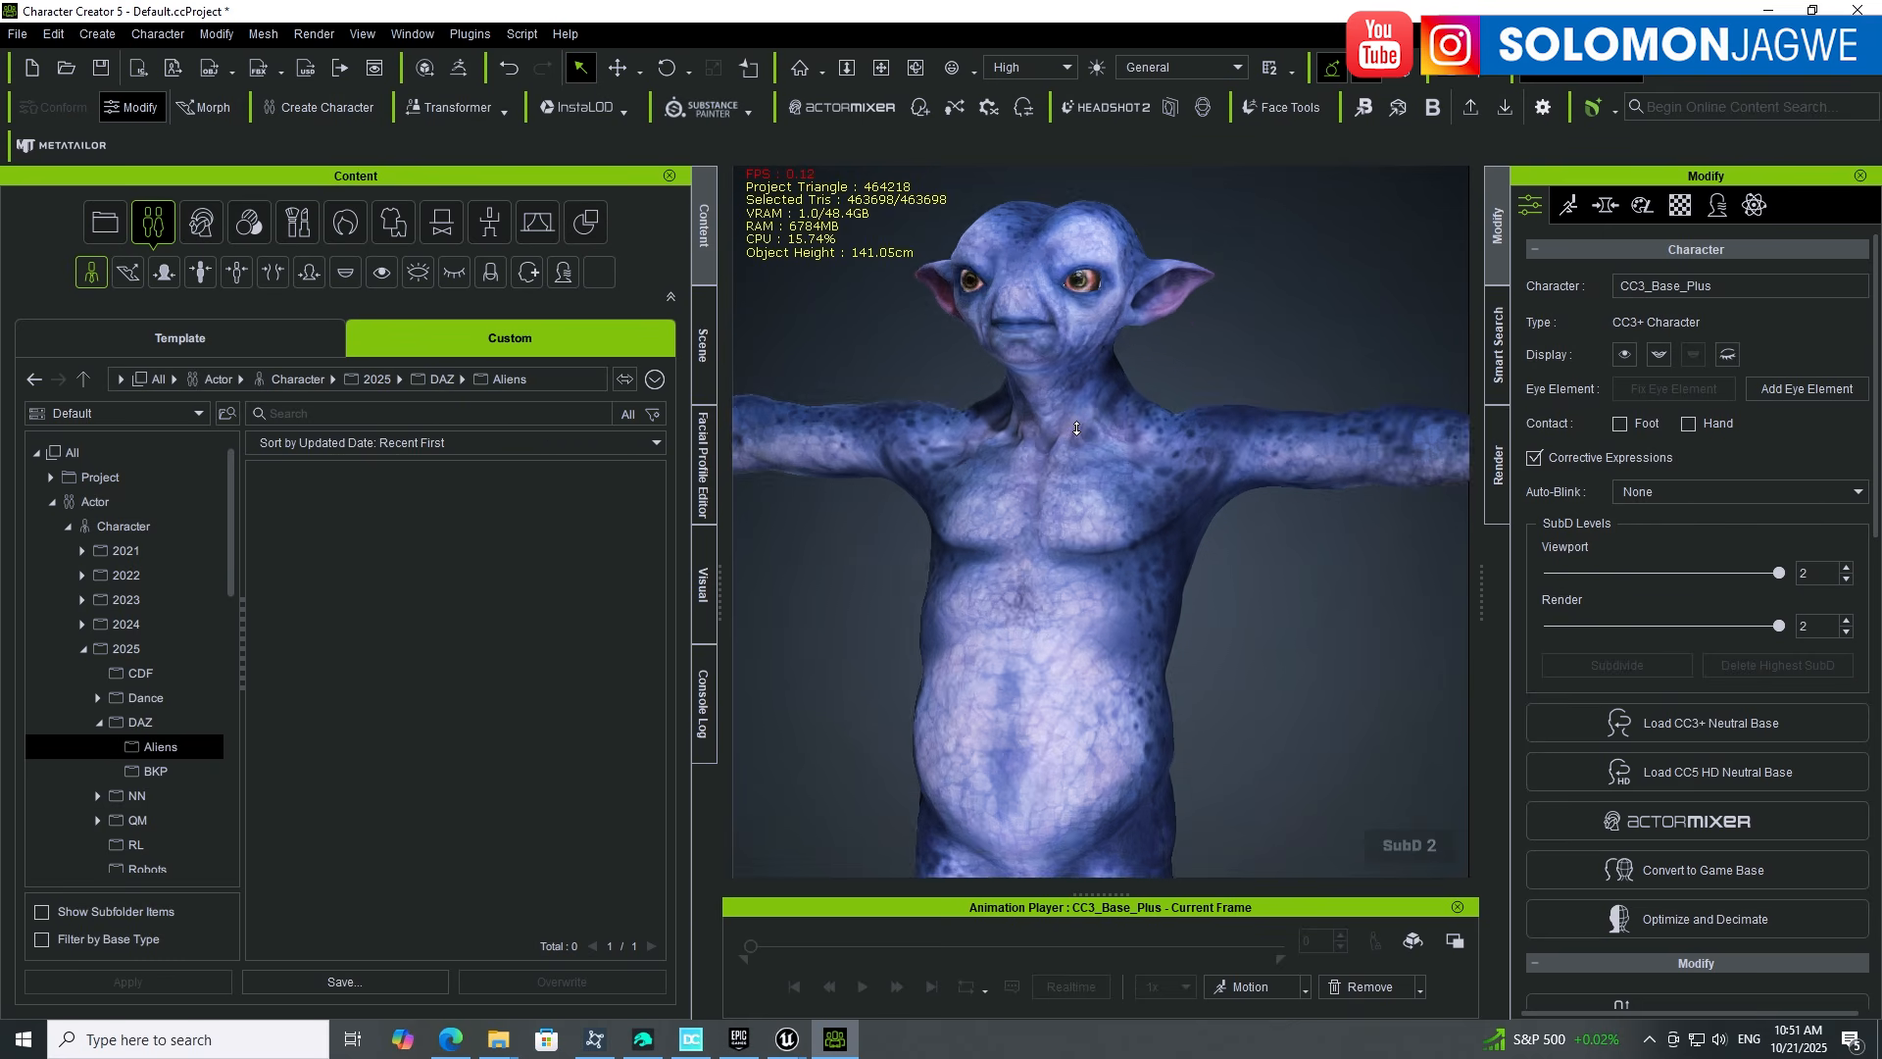
middle_click_drag(1065, 462, 1125, 530)
scroll(1122, 670, "up", 2)
right_click_drag(1125, 530, 1228, 530)
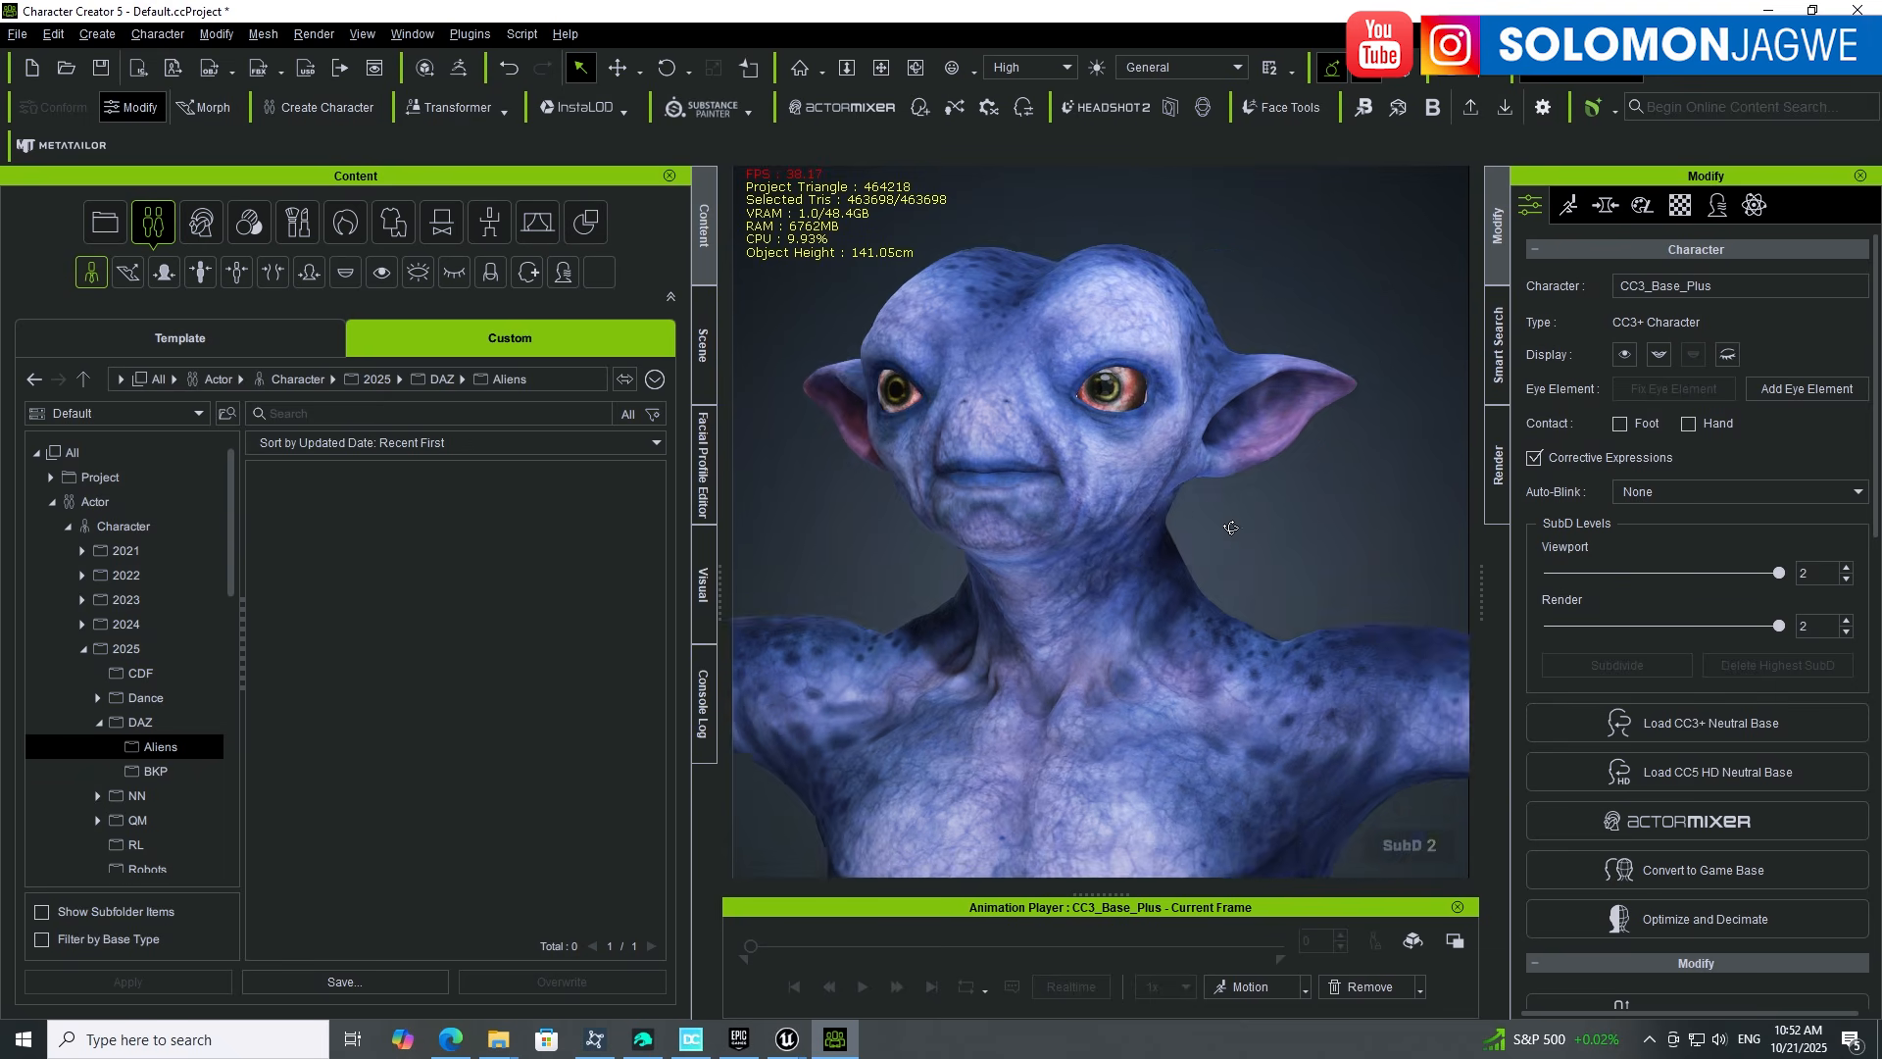
middle_click_drag(1122, 562, 1160, 588)
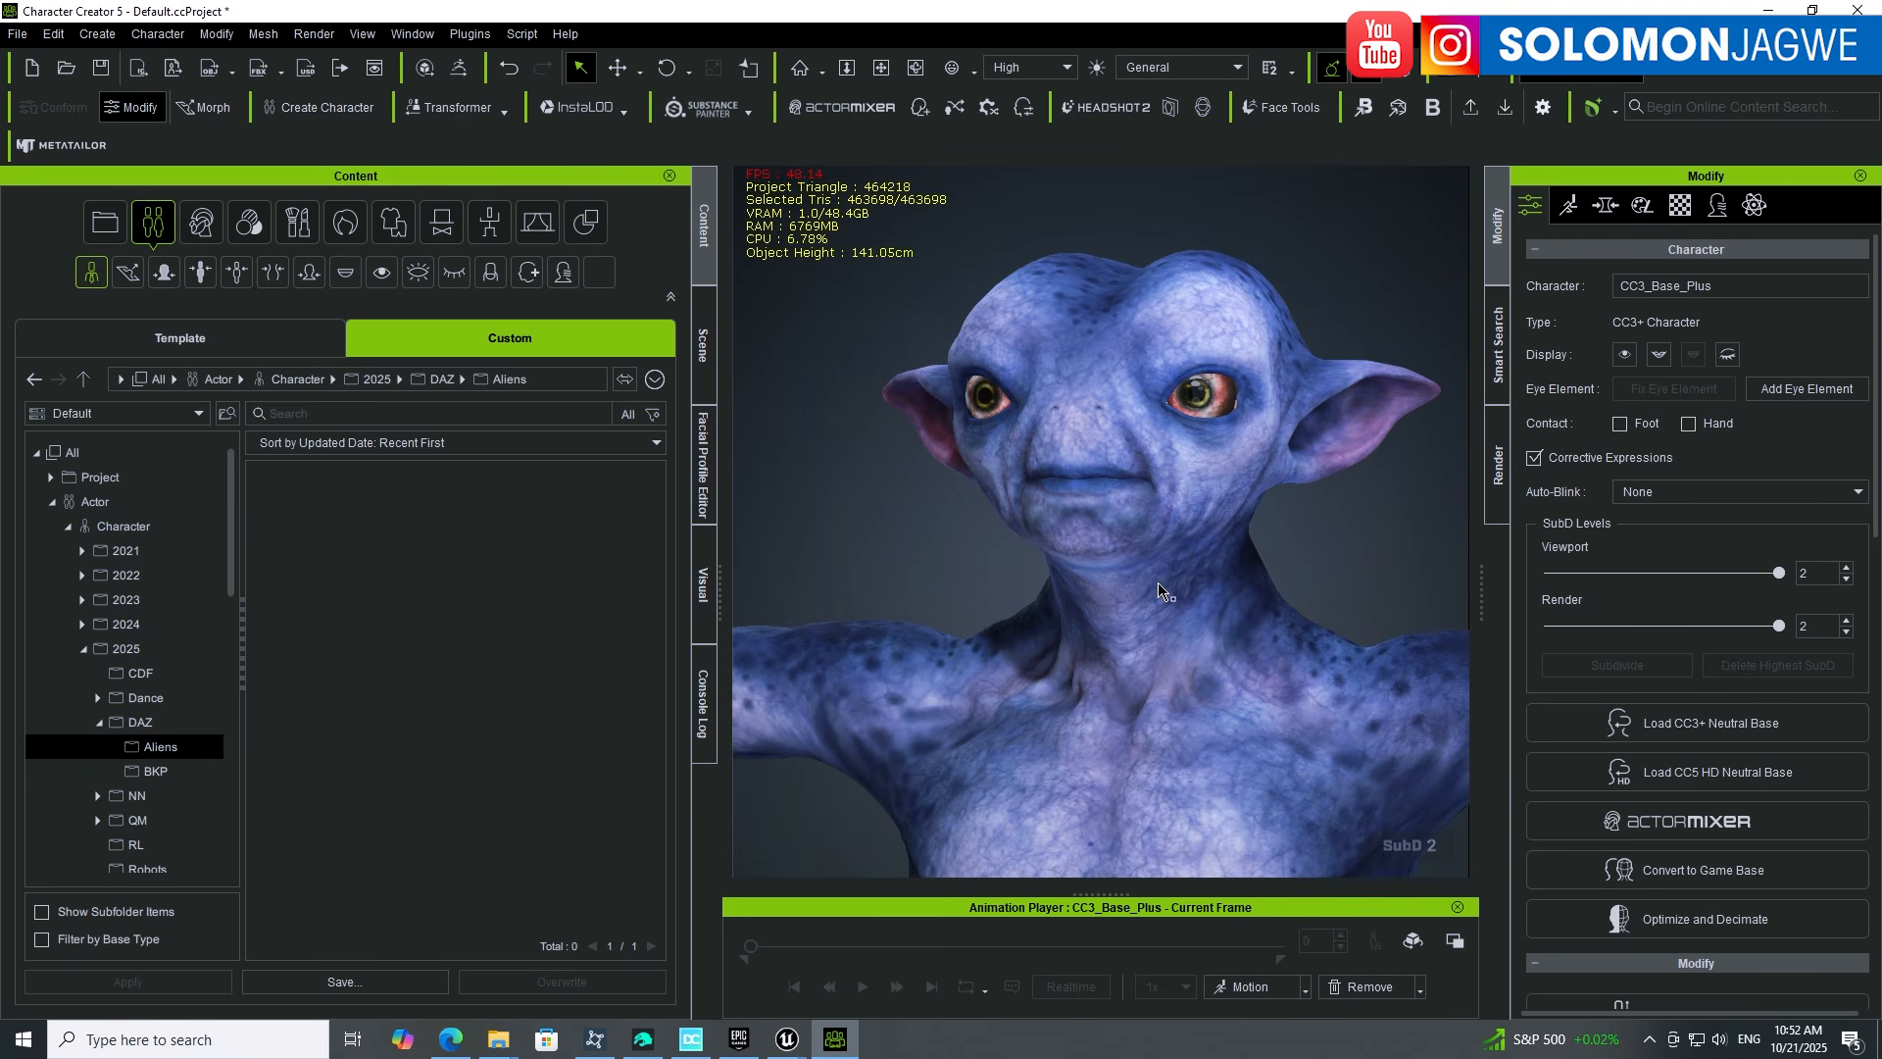
left_click(354, 980)
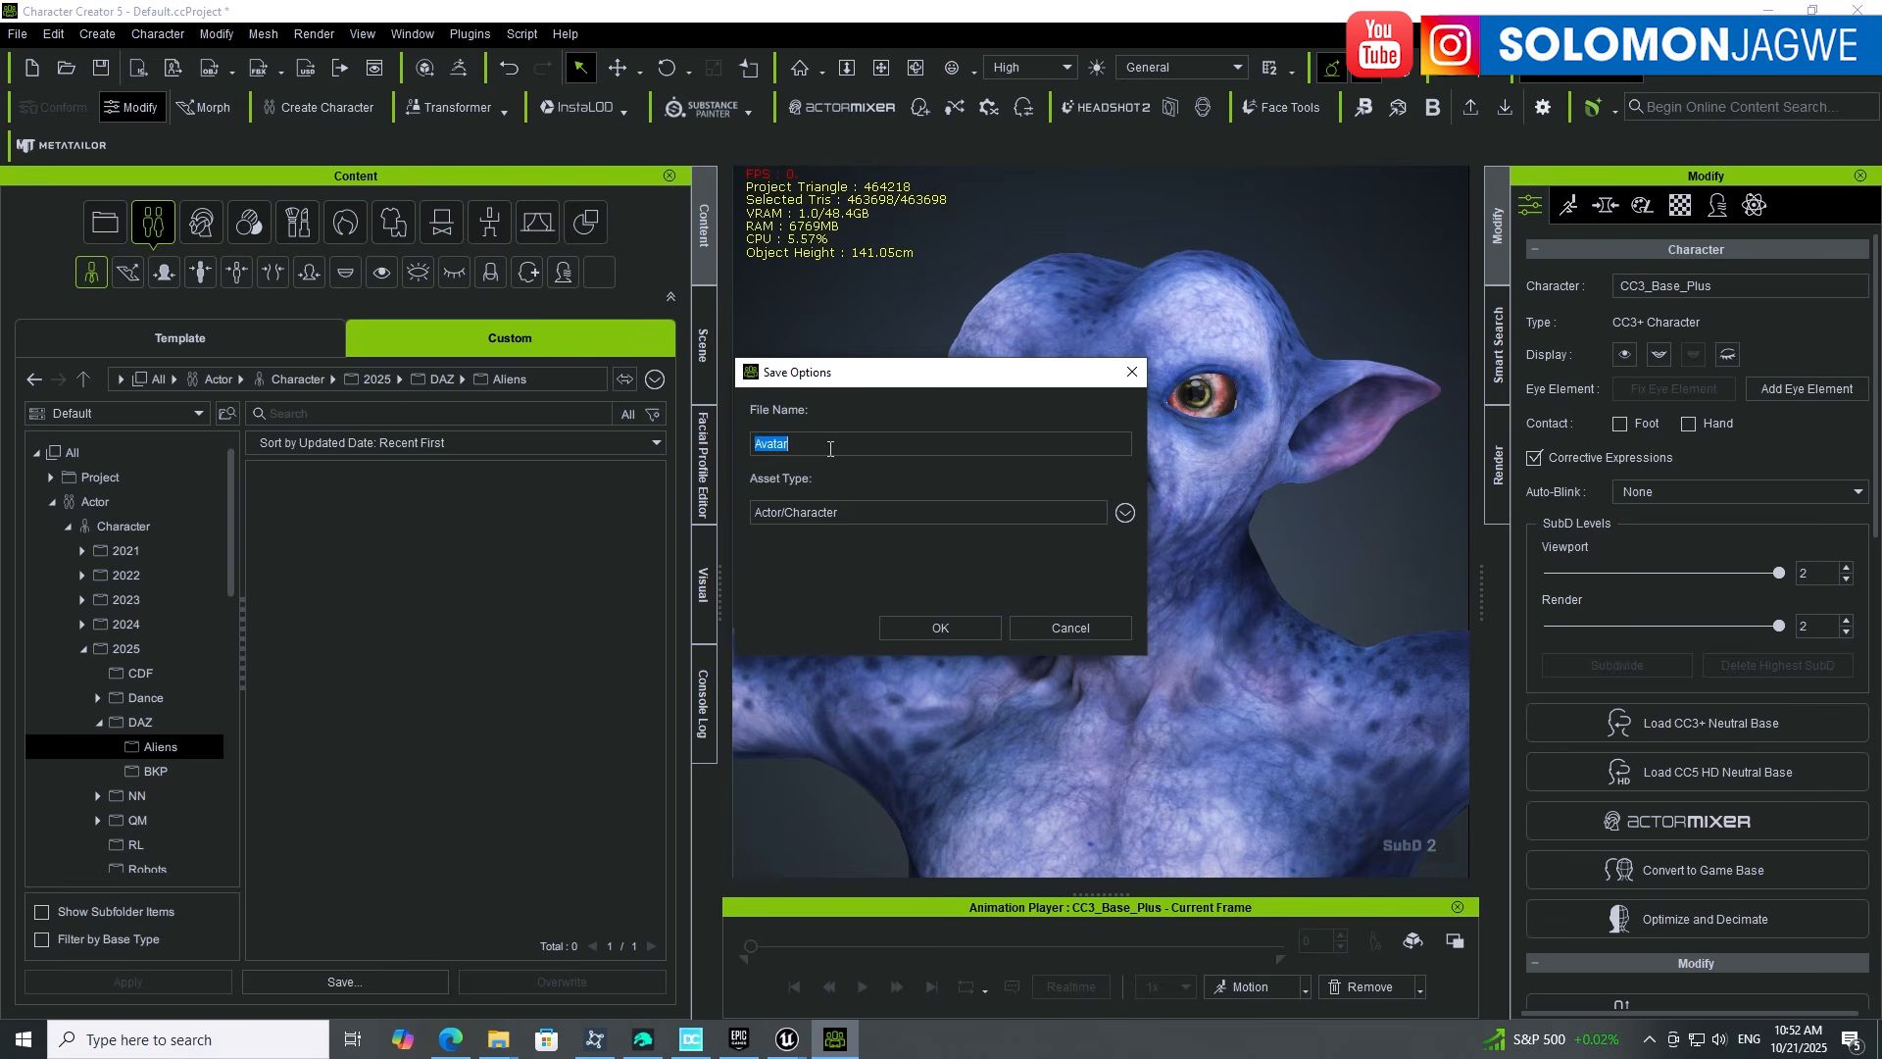
type("Mervin2_Alien_01")
left_click(967, 621)
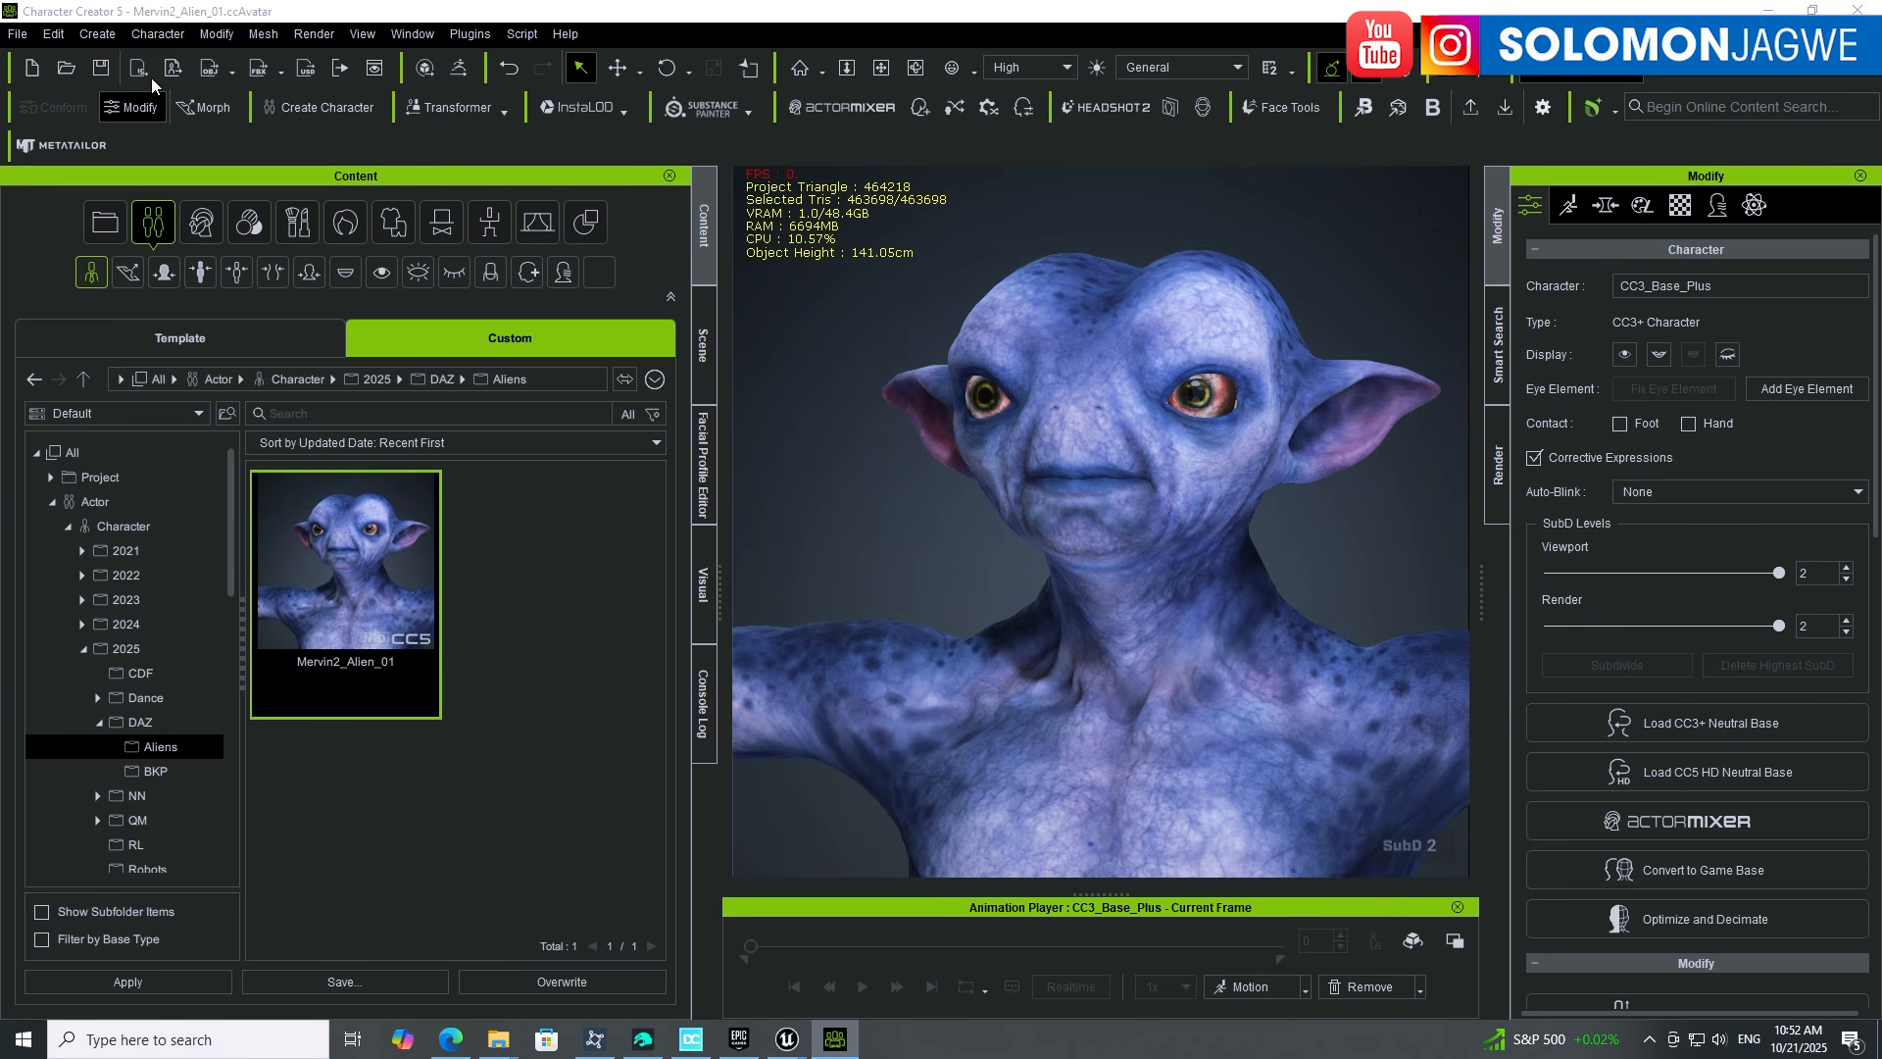
Step: Start a new project and load Mervin2_Alien_01 from the library
left_click(27, 37)
left_click(72, 63)
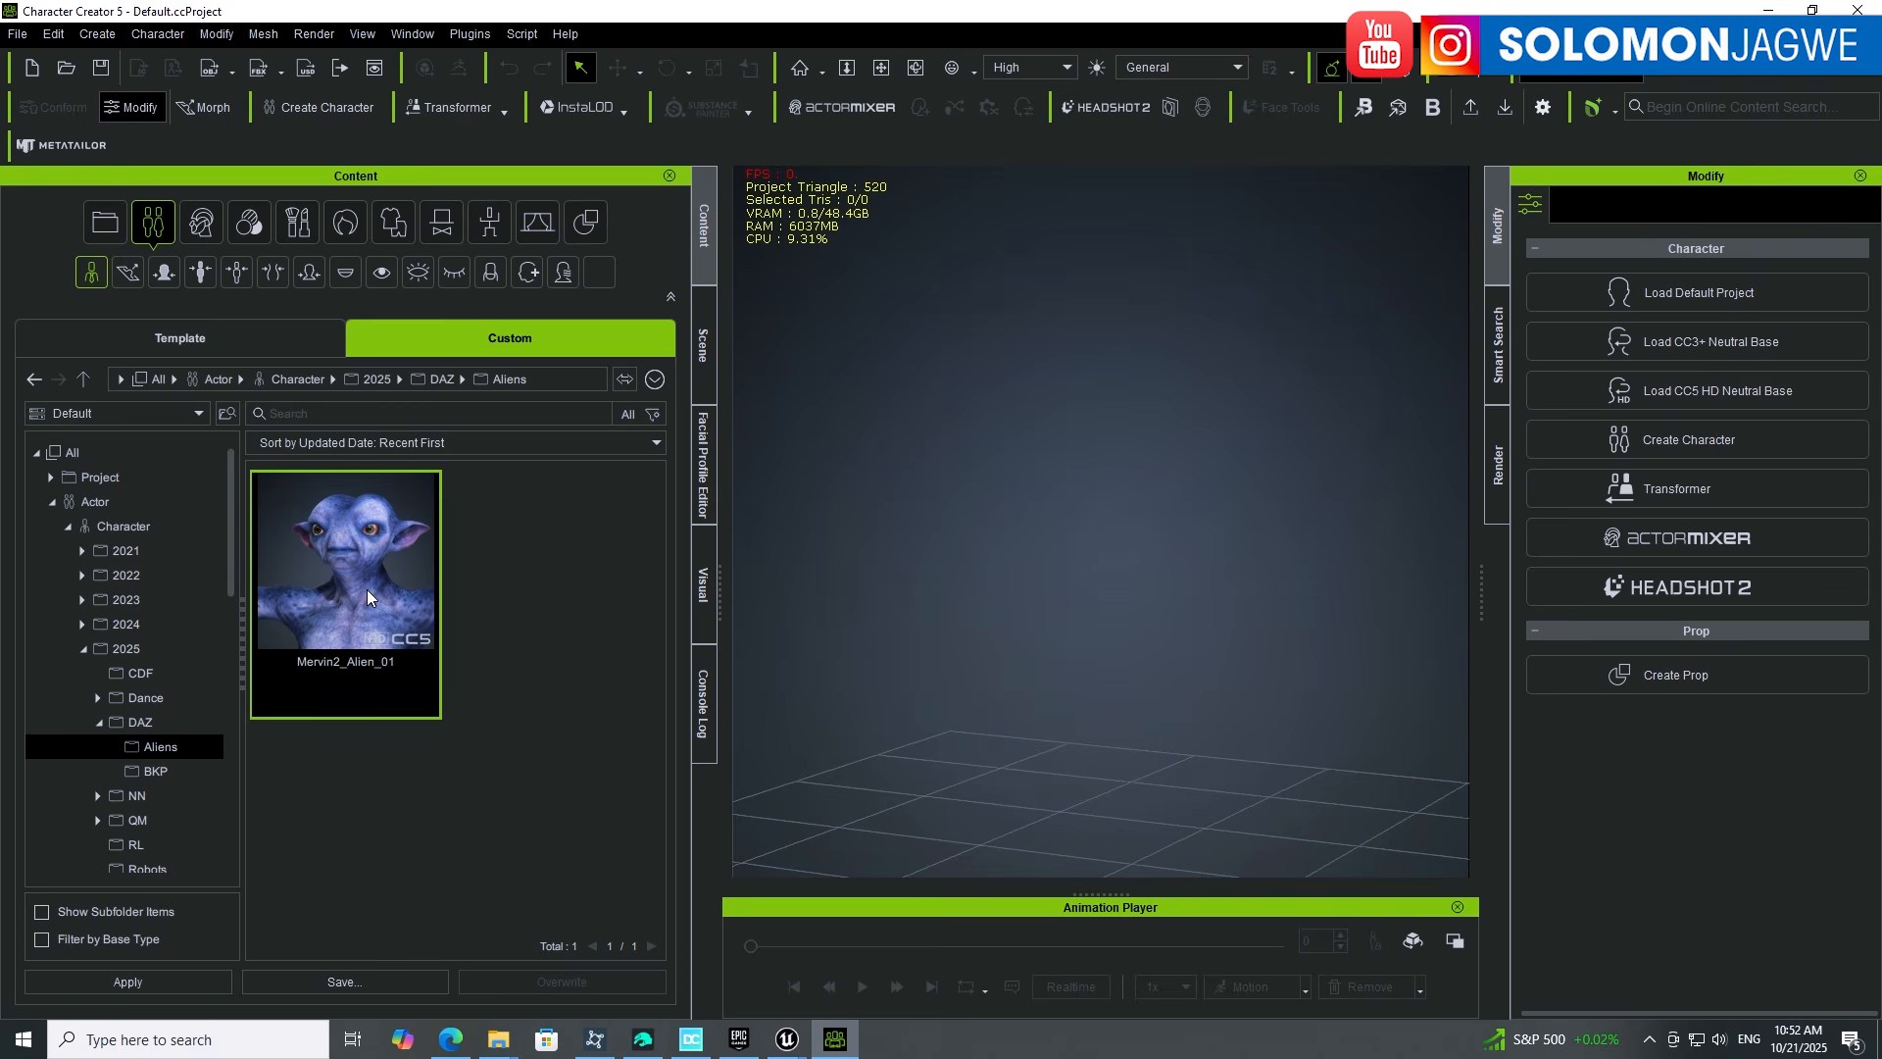
double_click(366, 590)
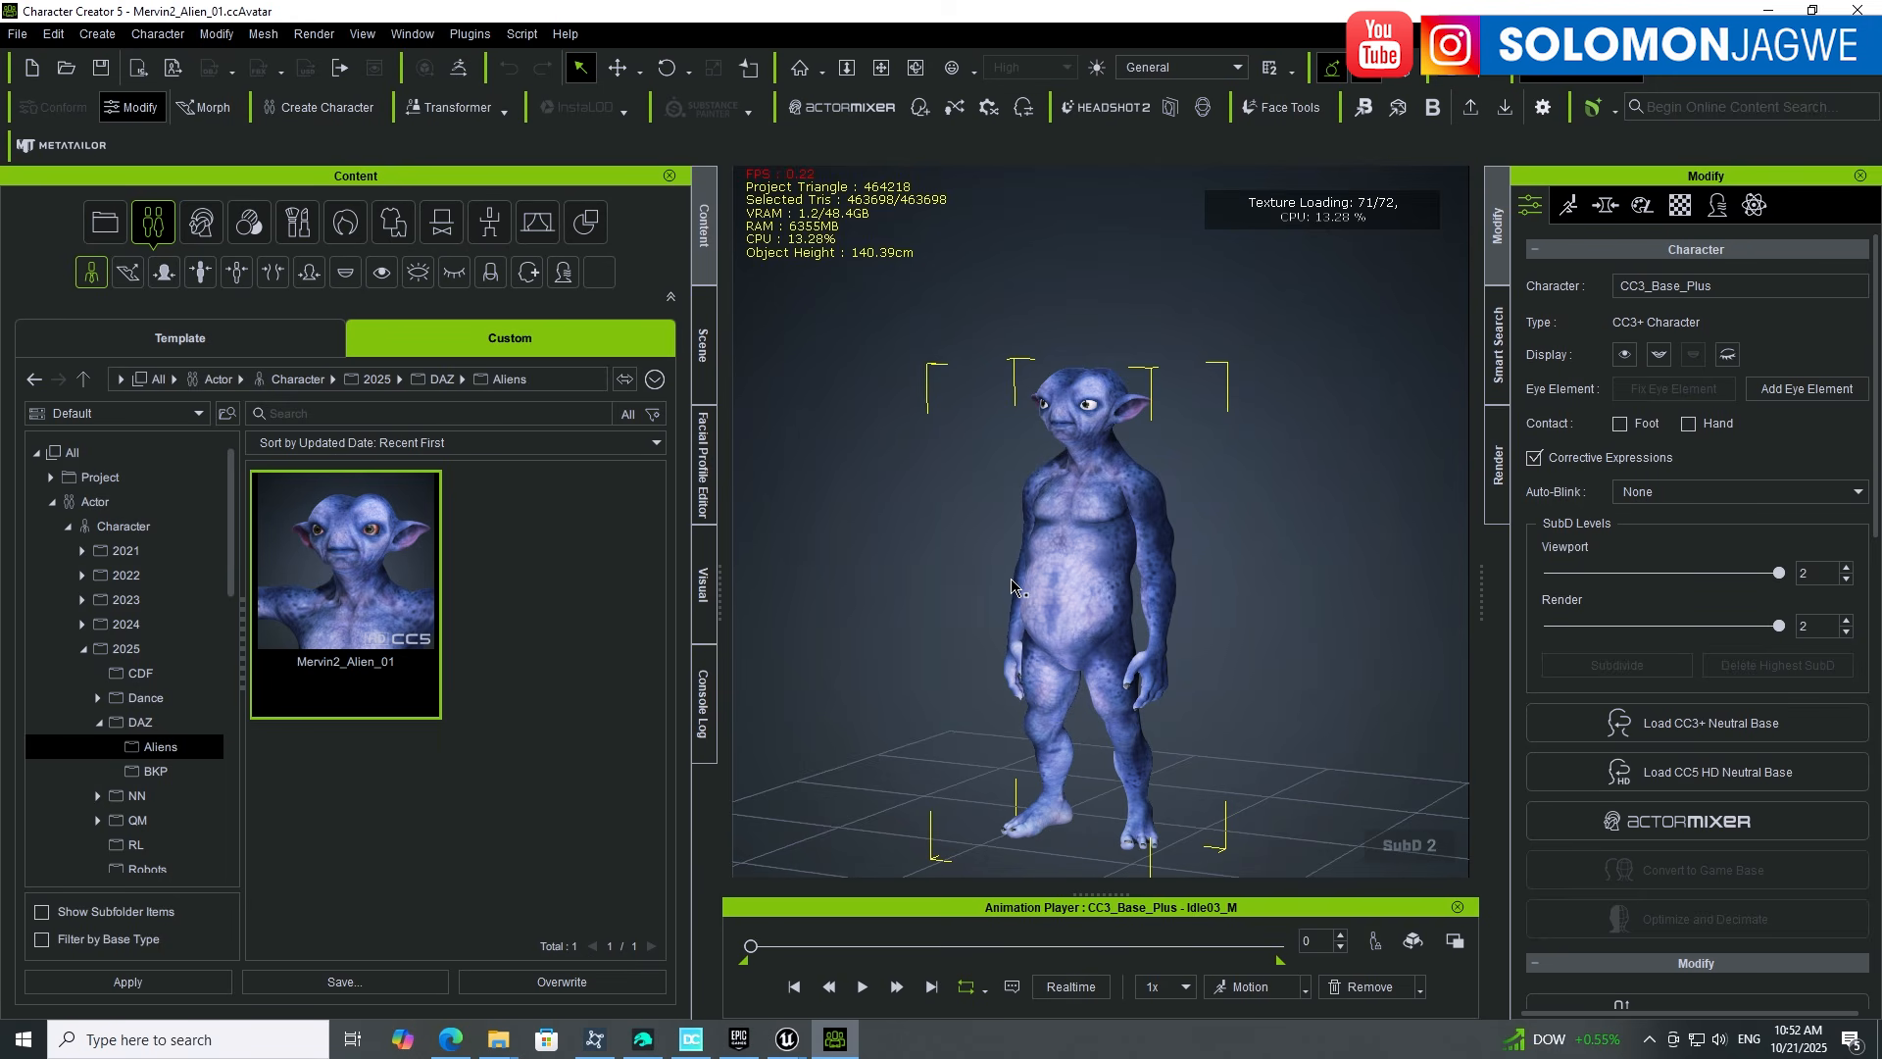
Step: Open the Facial Profile Editor and toggle Edit Expressions on and back off
scroll(1167, 426, "up", 3)
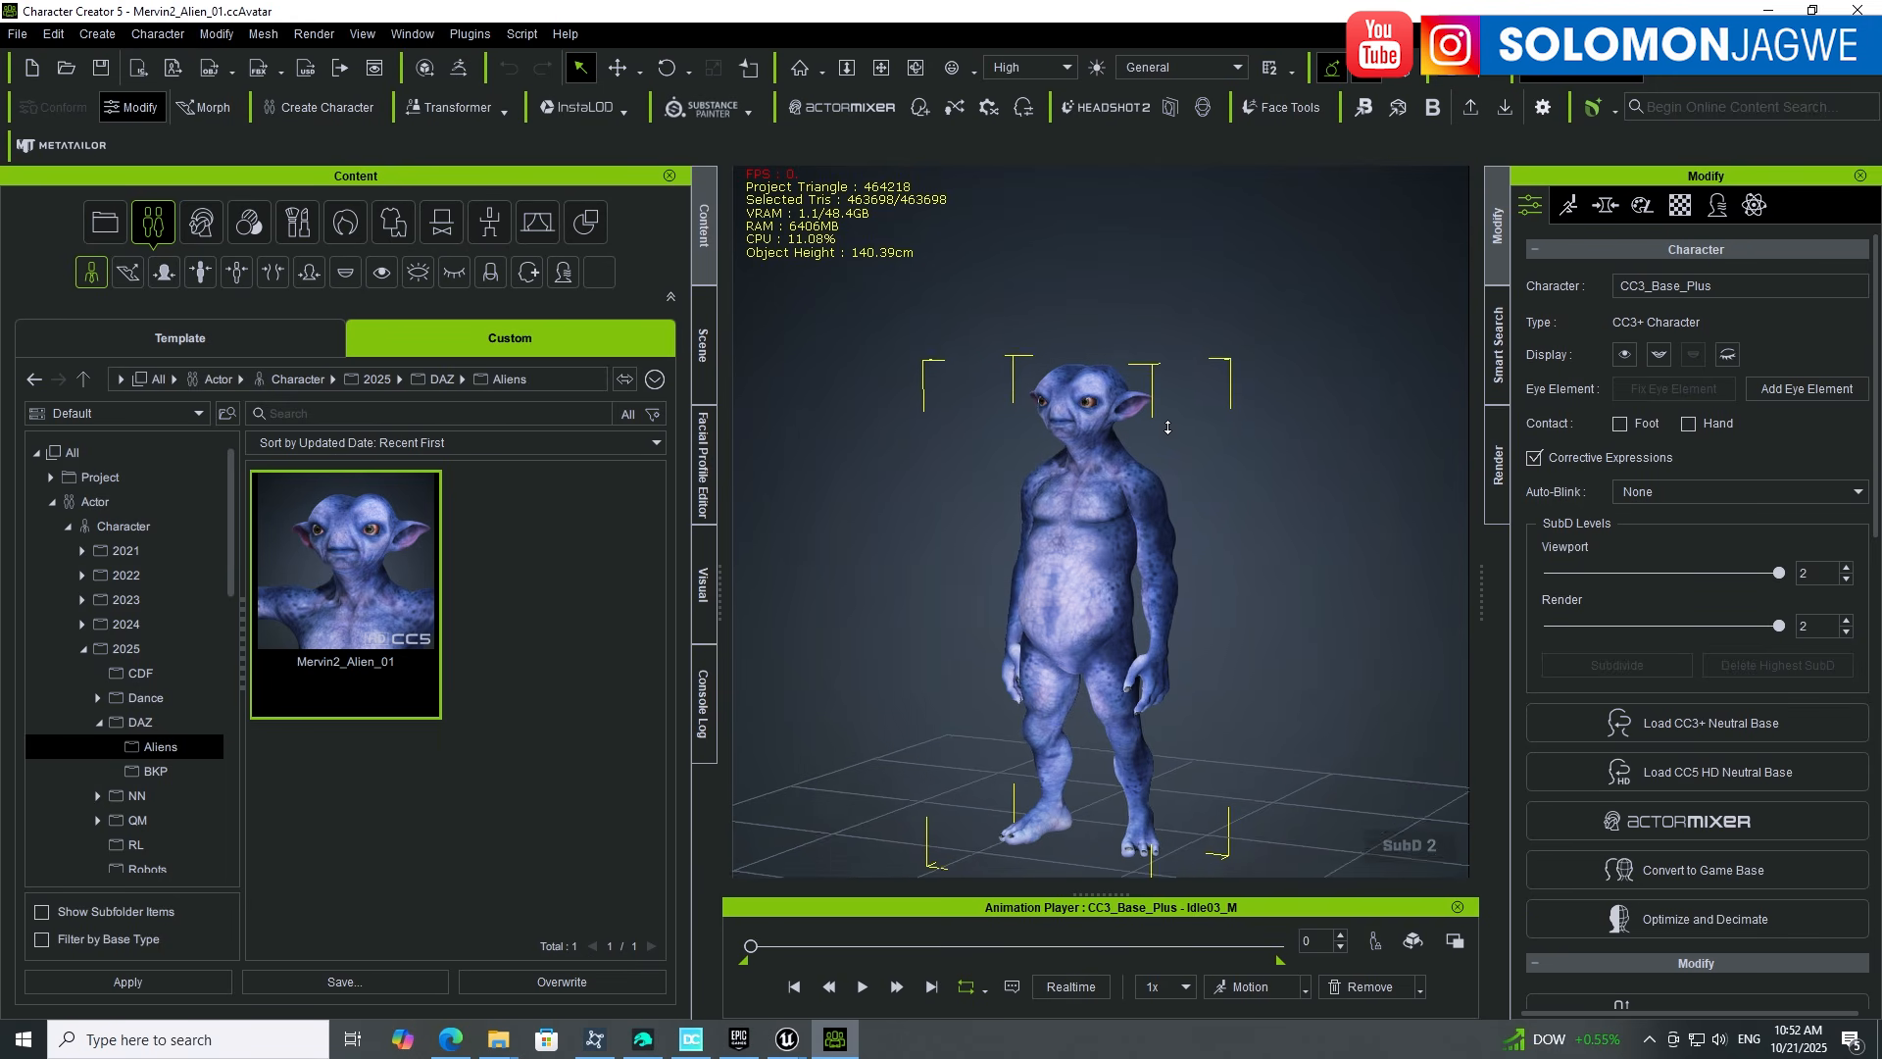
left_click(703, 479)
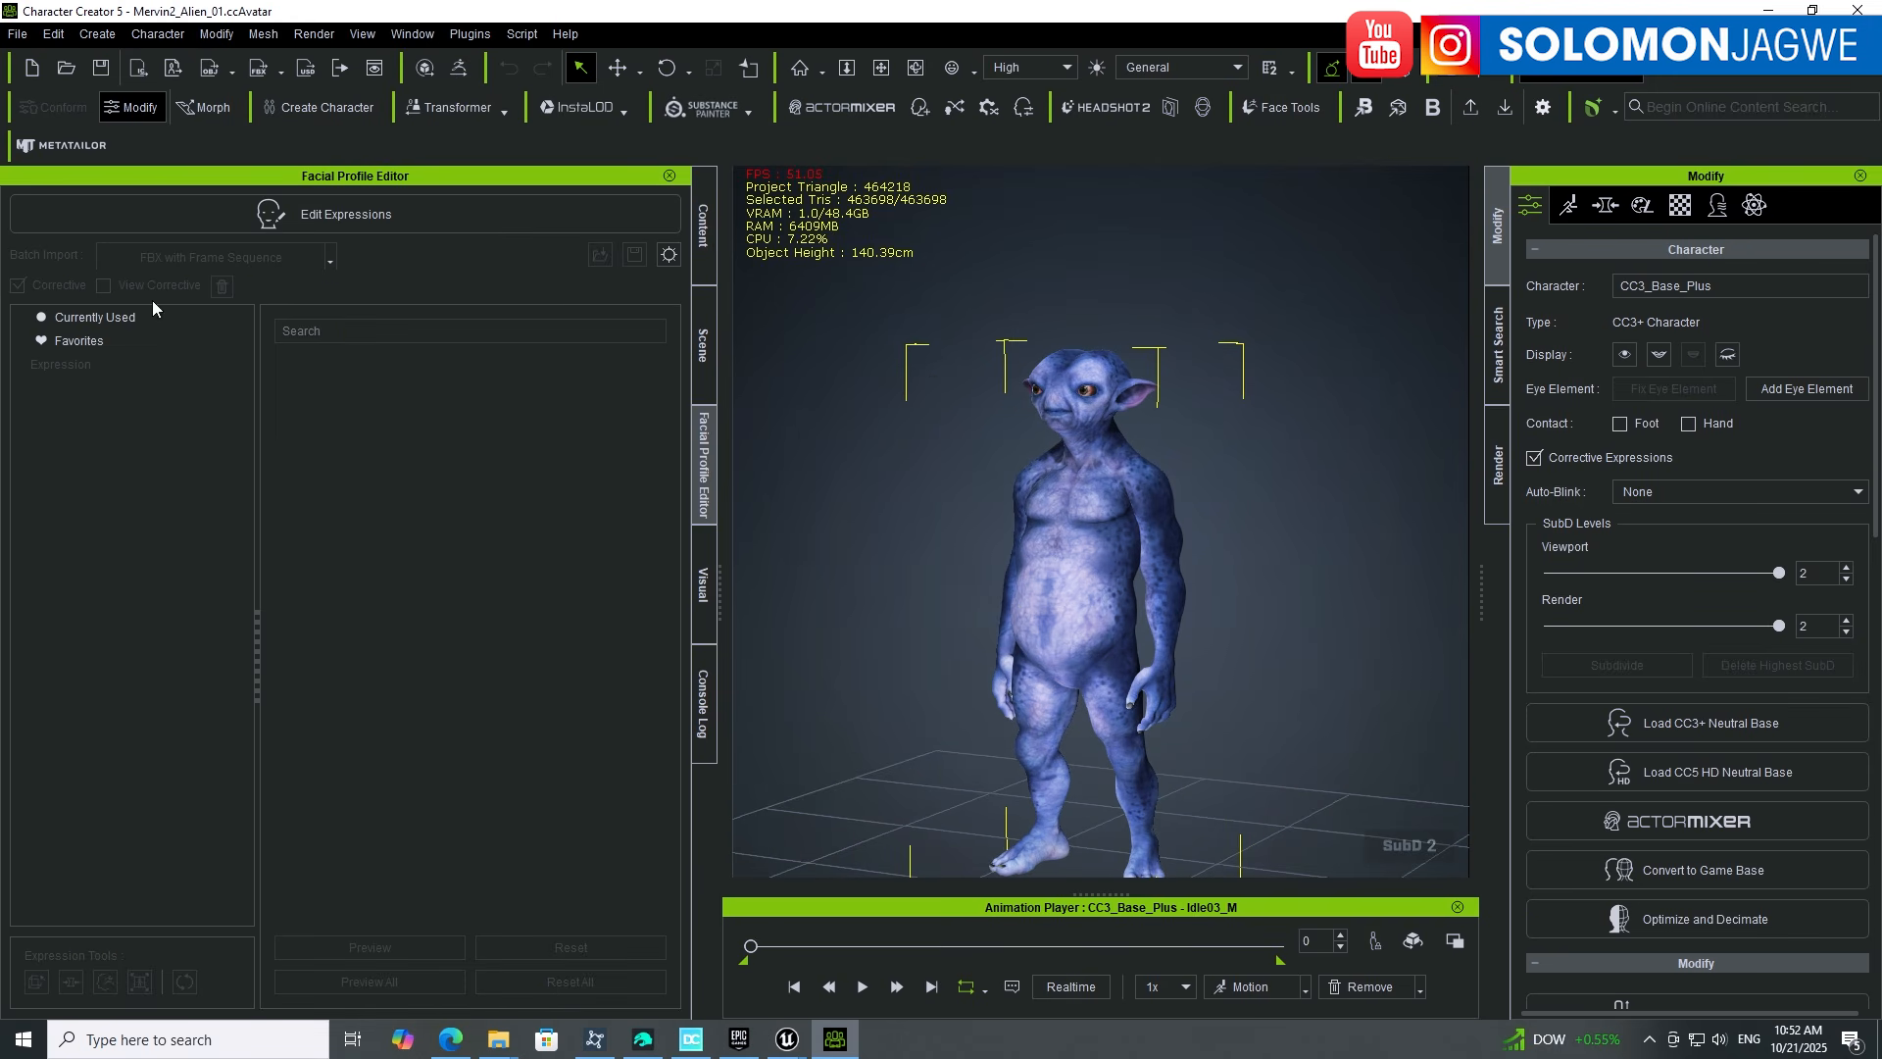
left_click(302, 214)
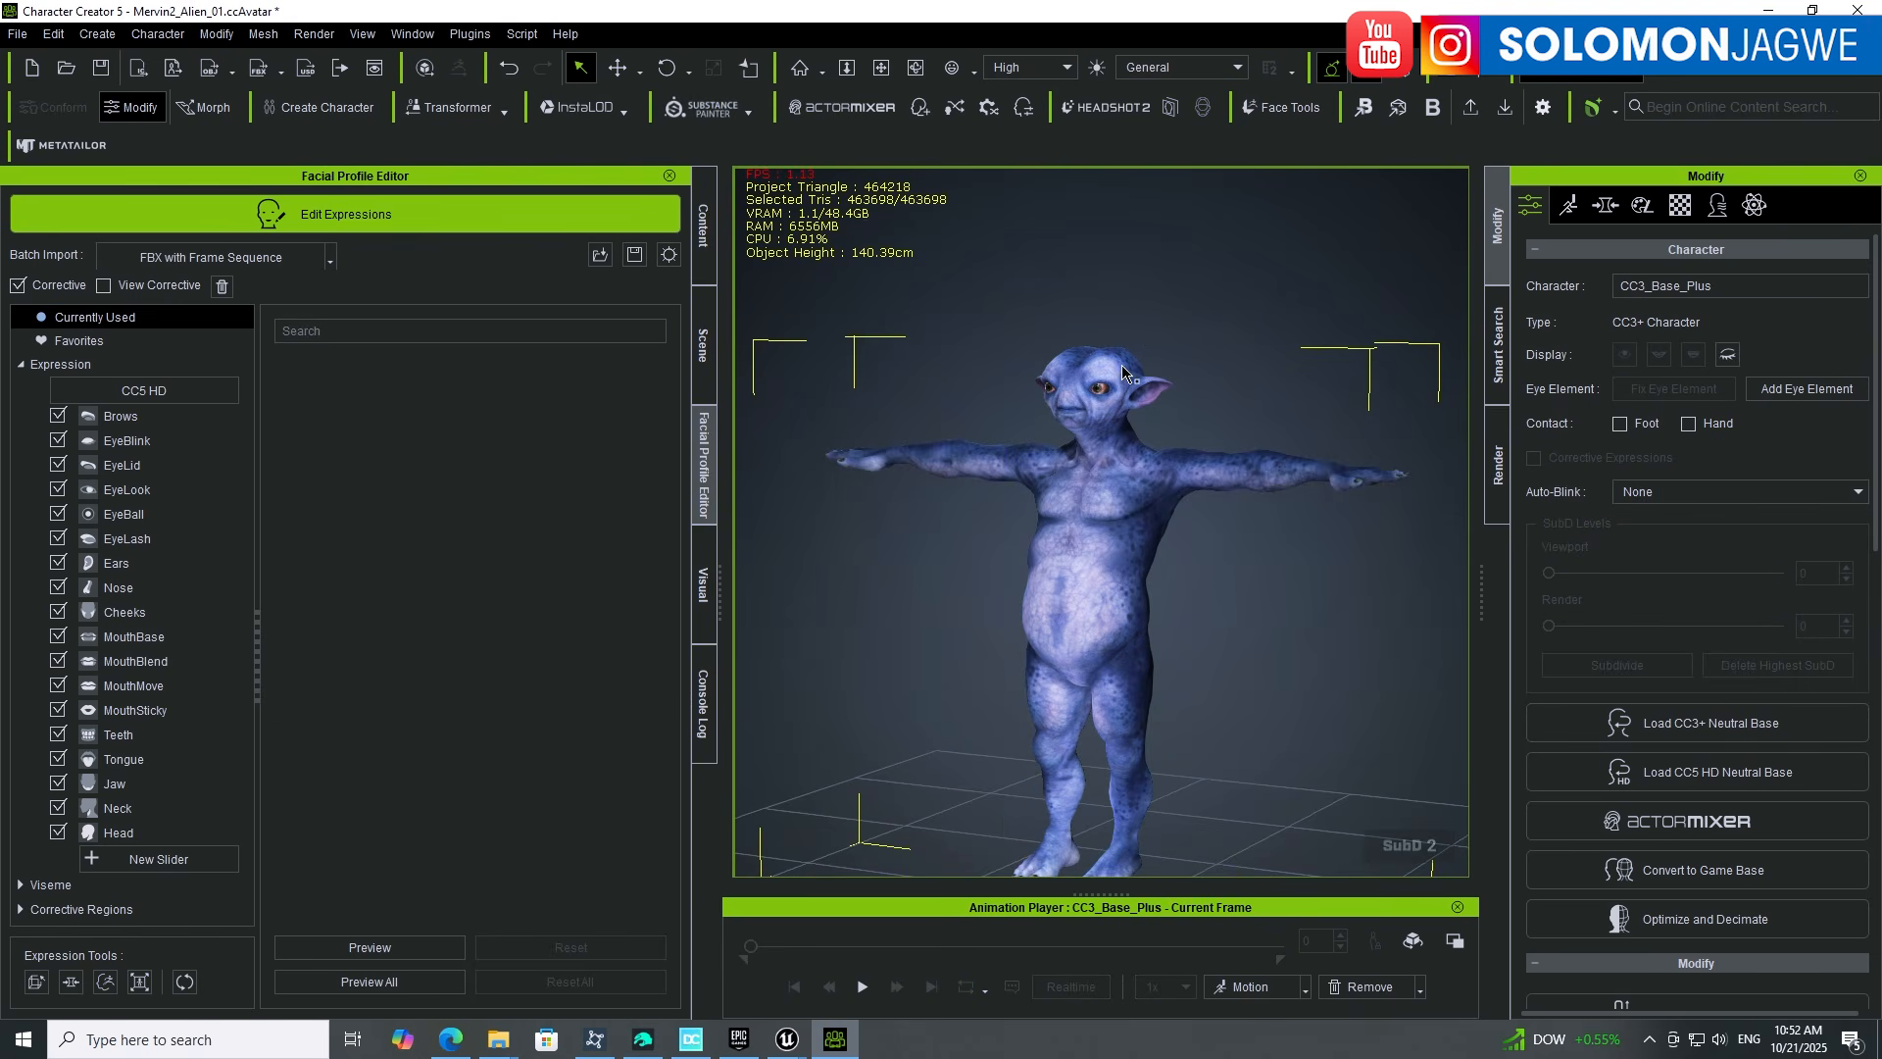
left_click(326, 215)
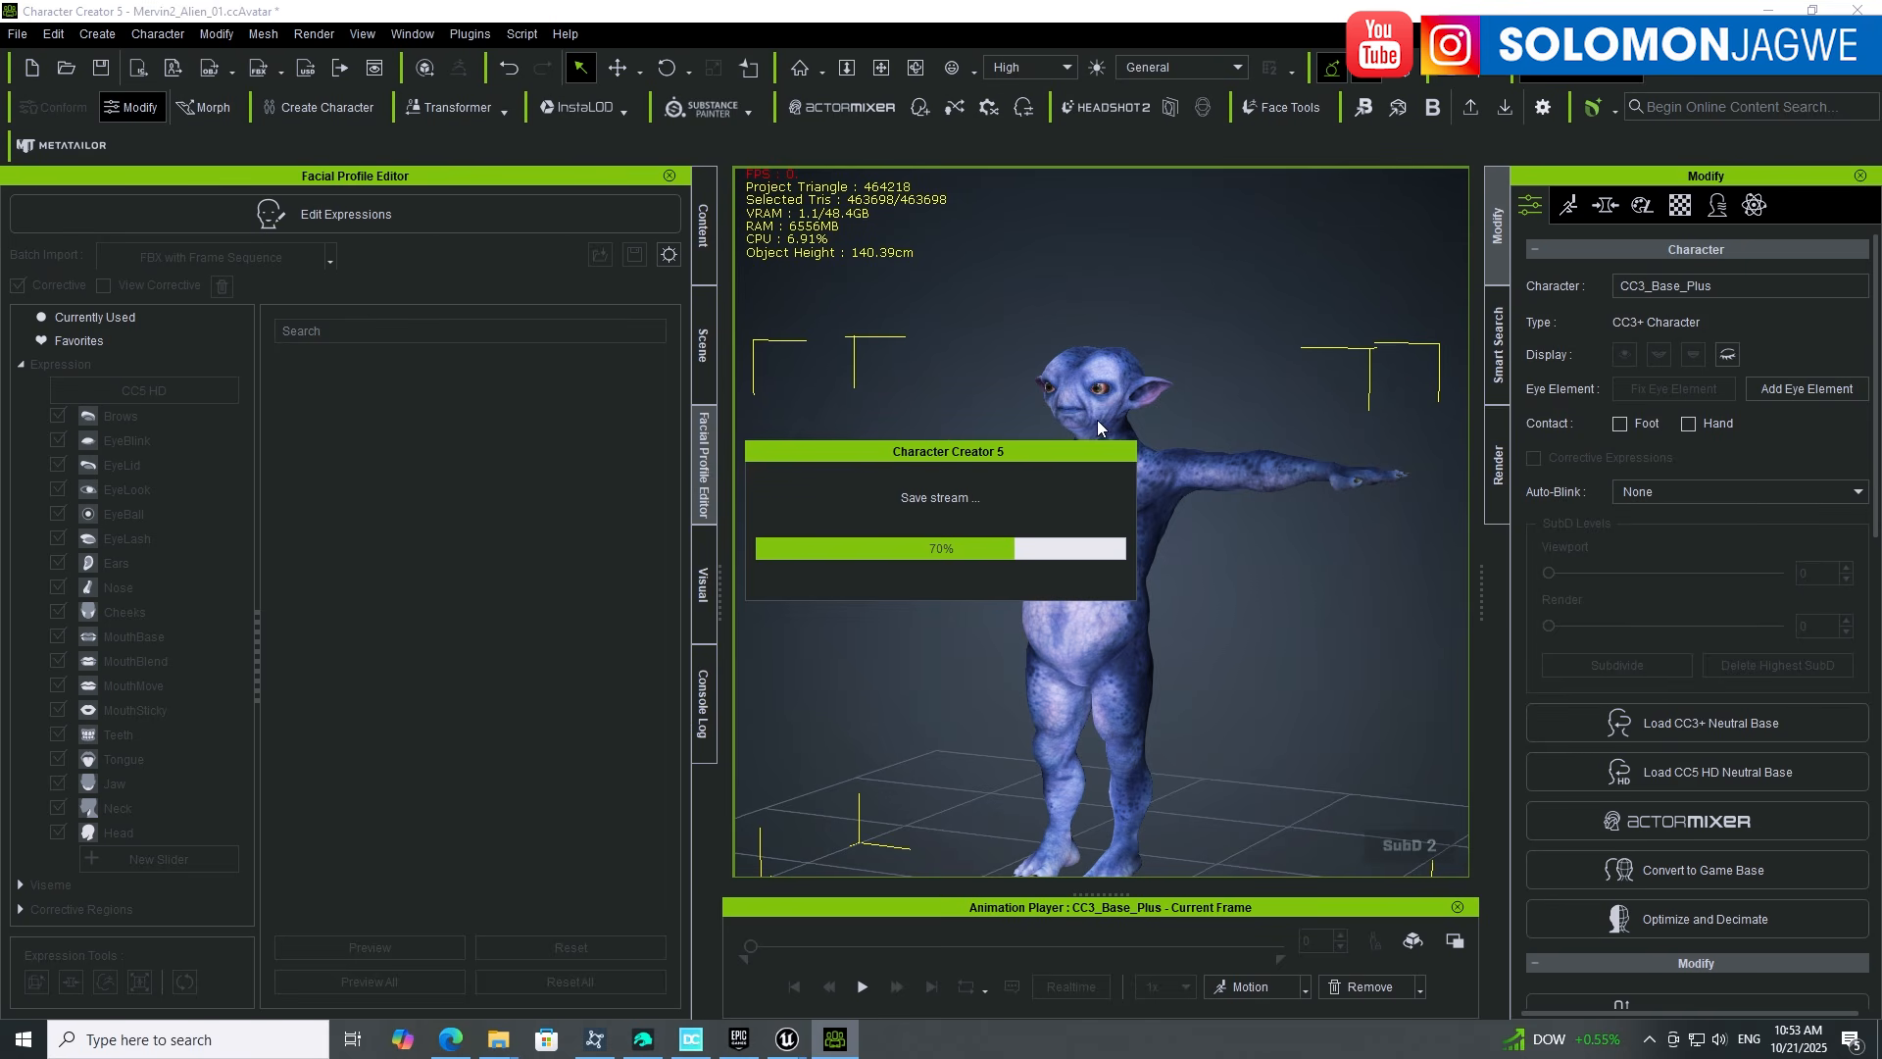
Step: Look through the File > Import submenu options without importing anything
left_click(18, 34)
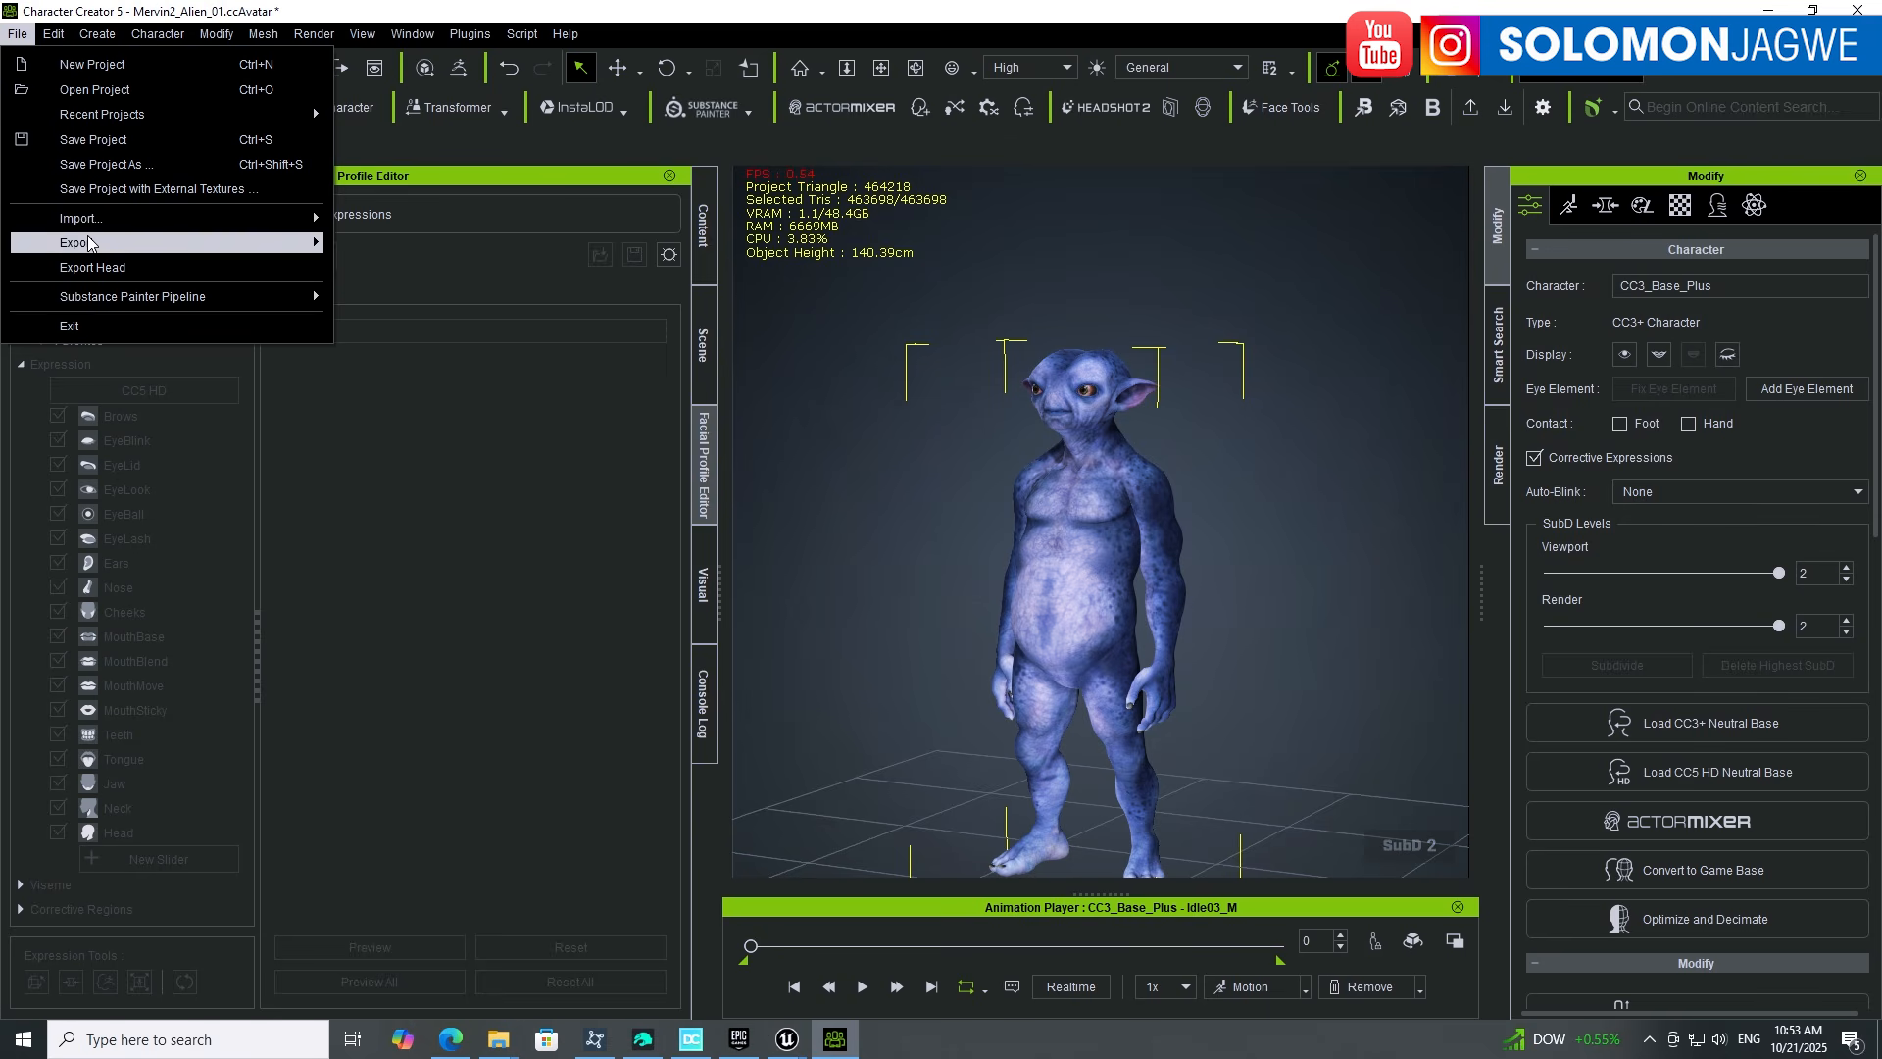
mouse_move(93, 224)
mouse_move(294, 216)
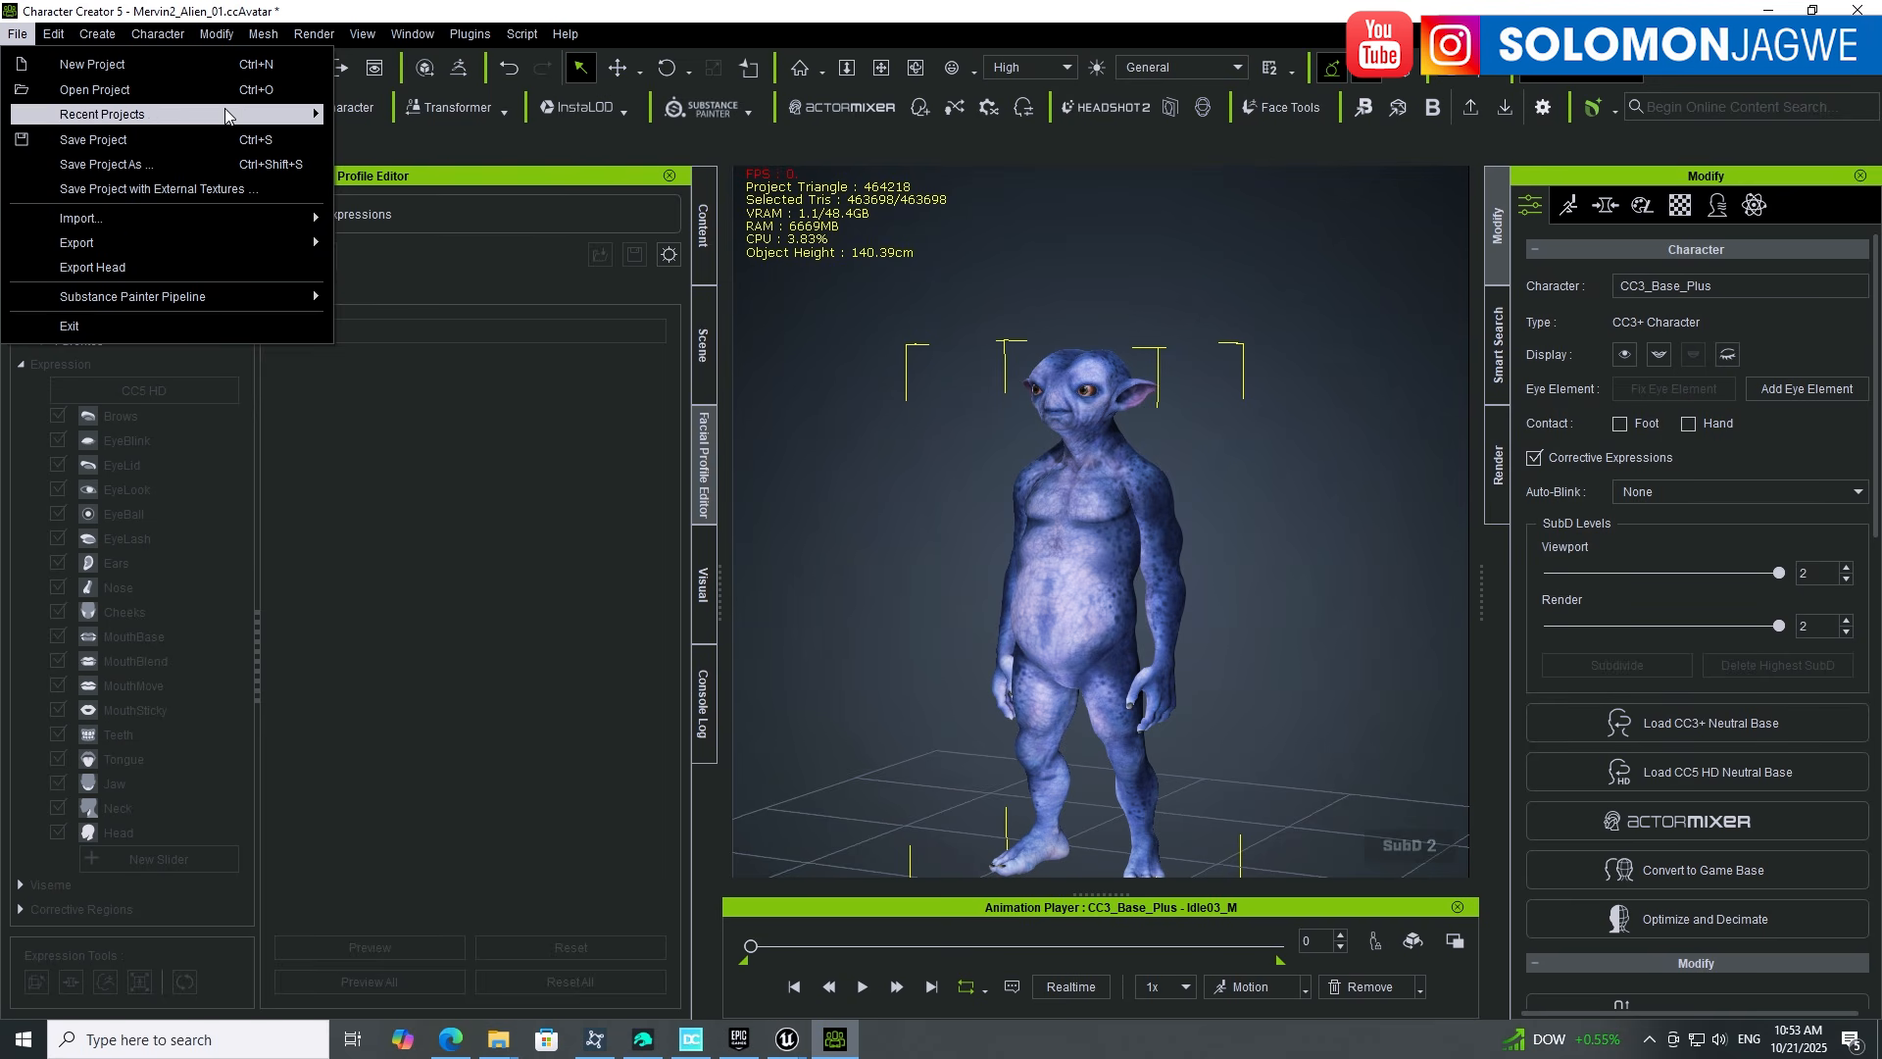
mouse_move(200, 219)
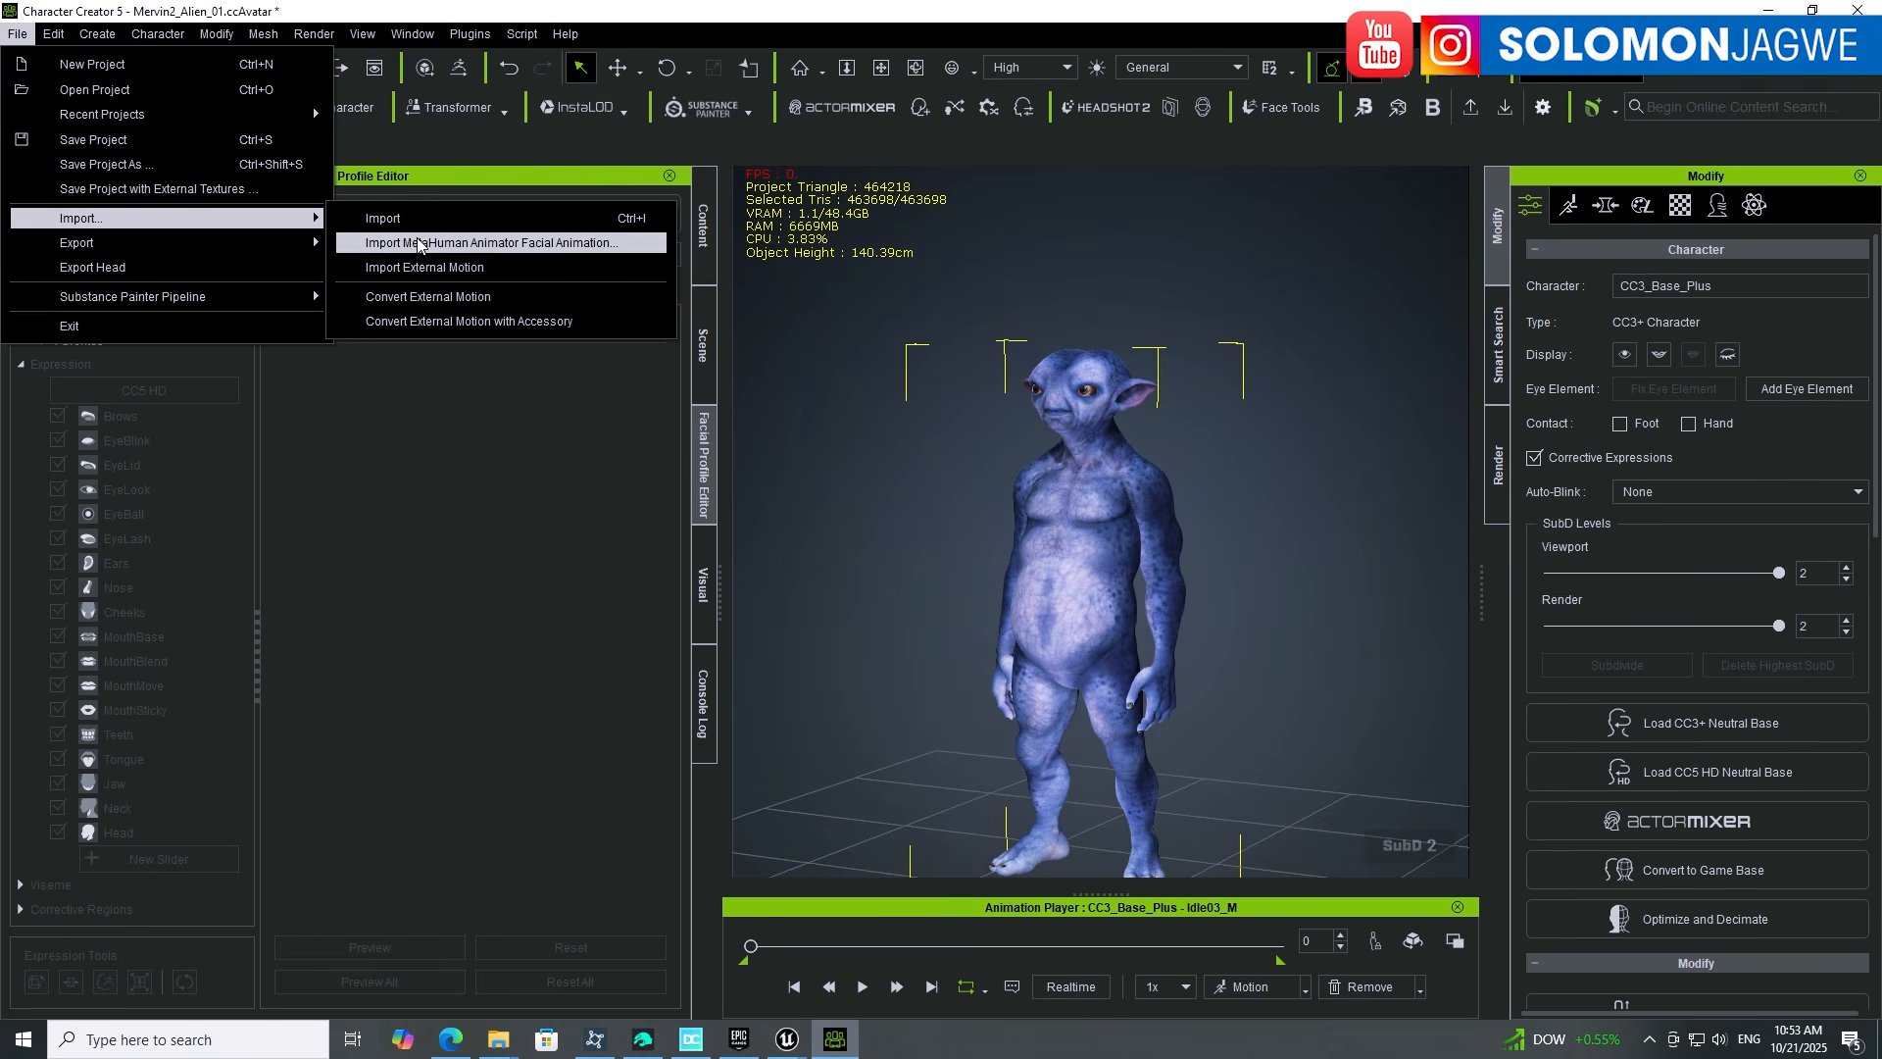
Step: Set the Viewport SubD level to 1, keeping render SubD at 2
left_click(1102, 292)
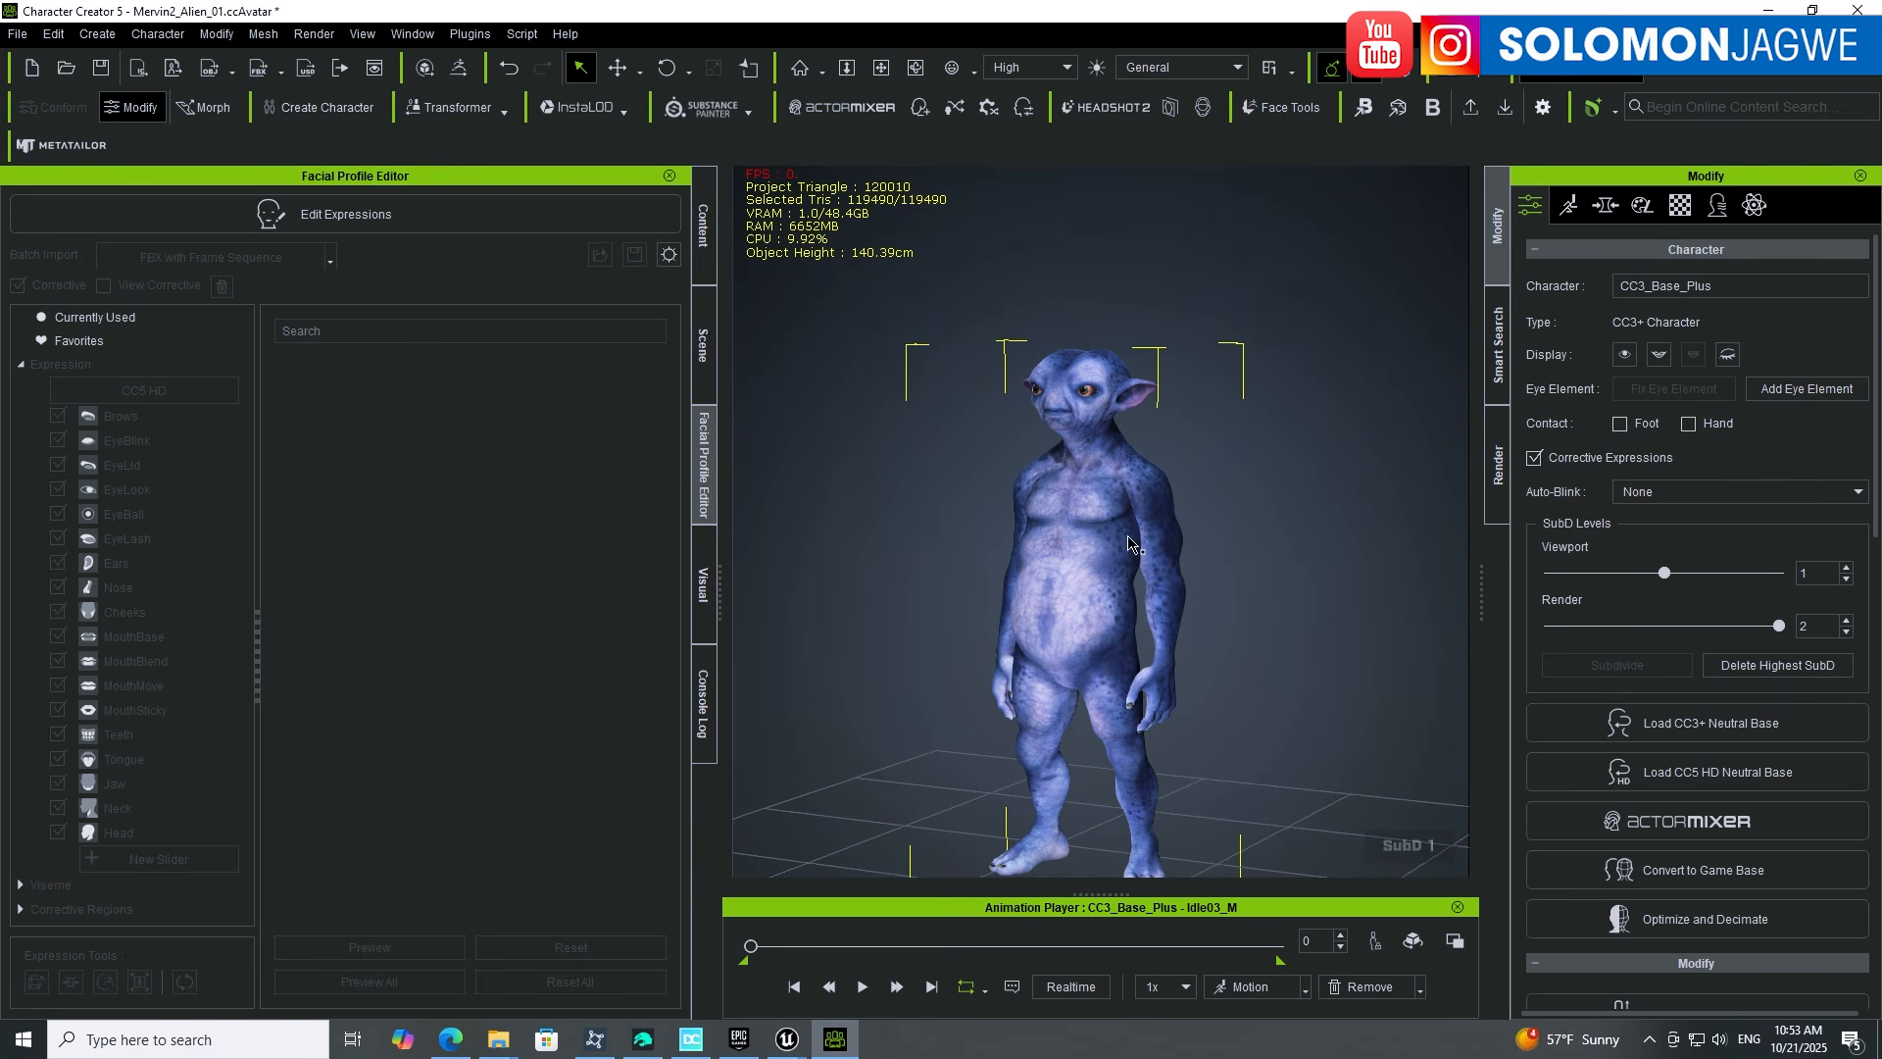
left_click(1769, 575)
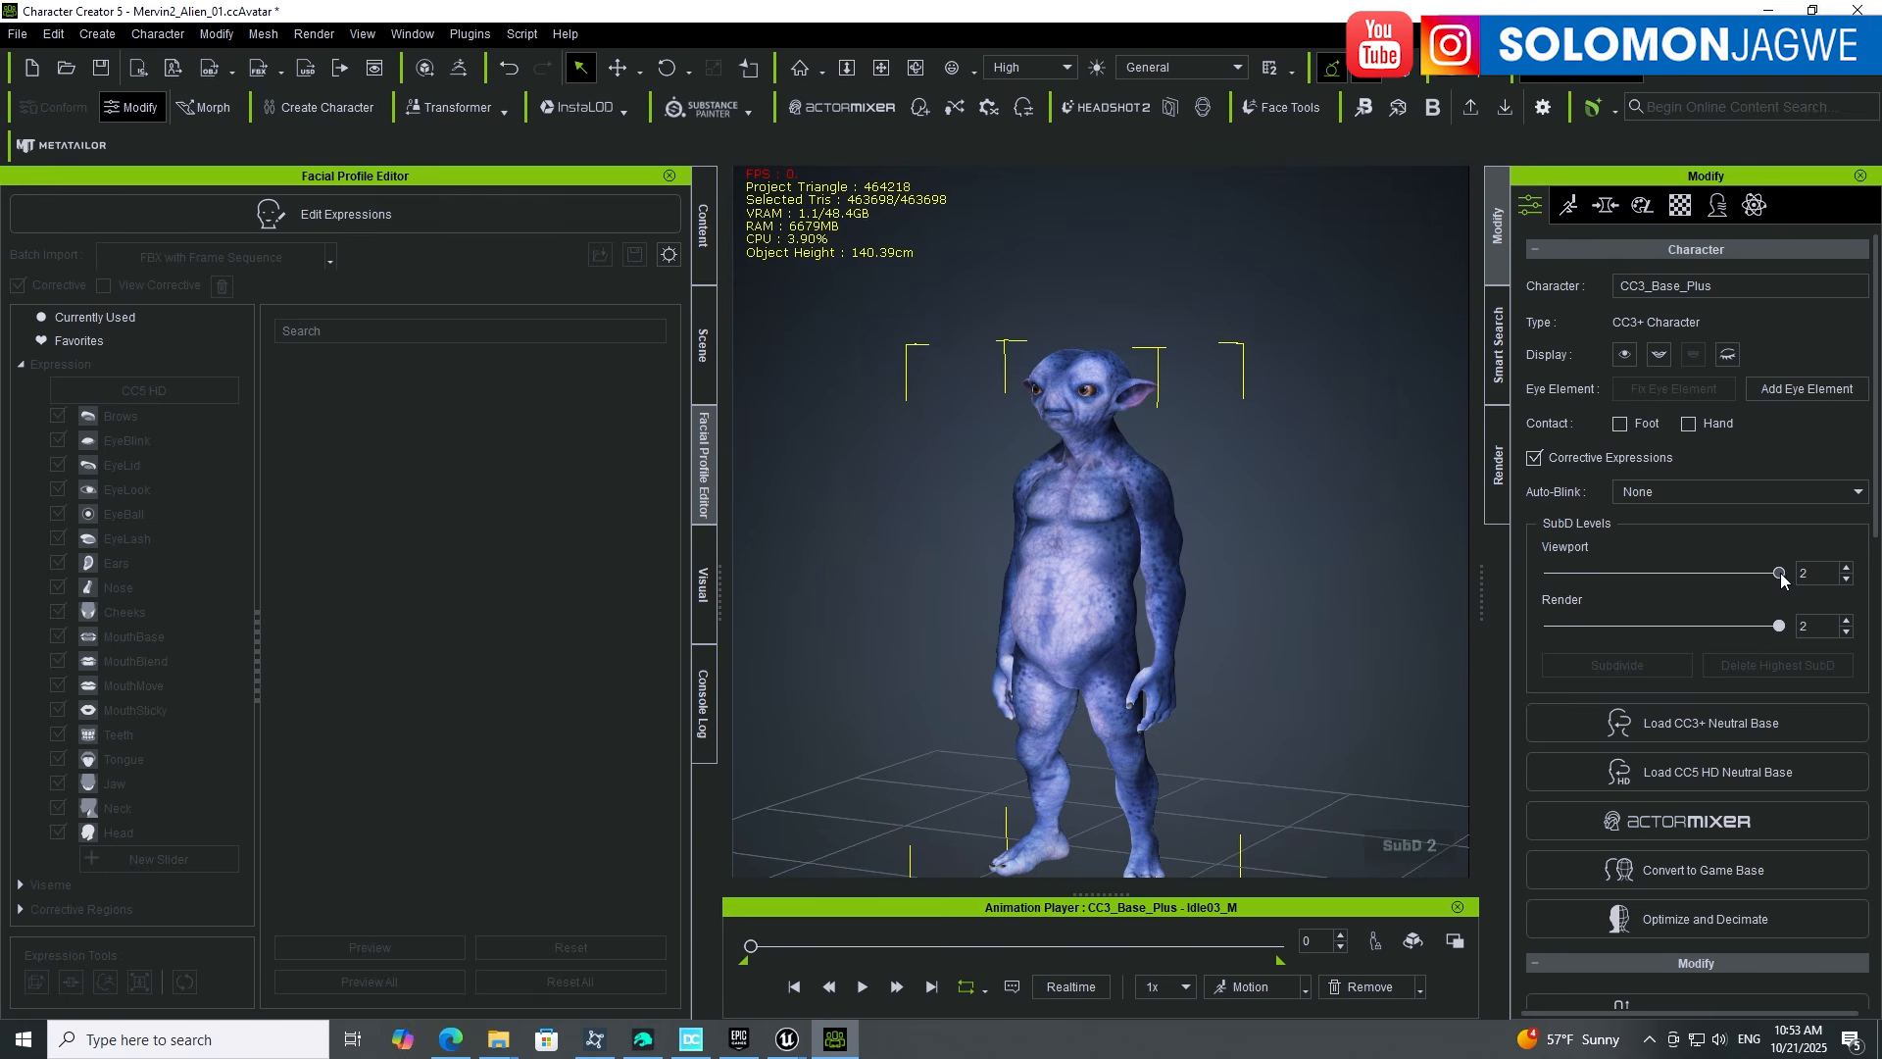
left_click_drag(1781, 572, 1669, 574)
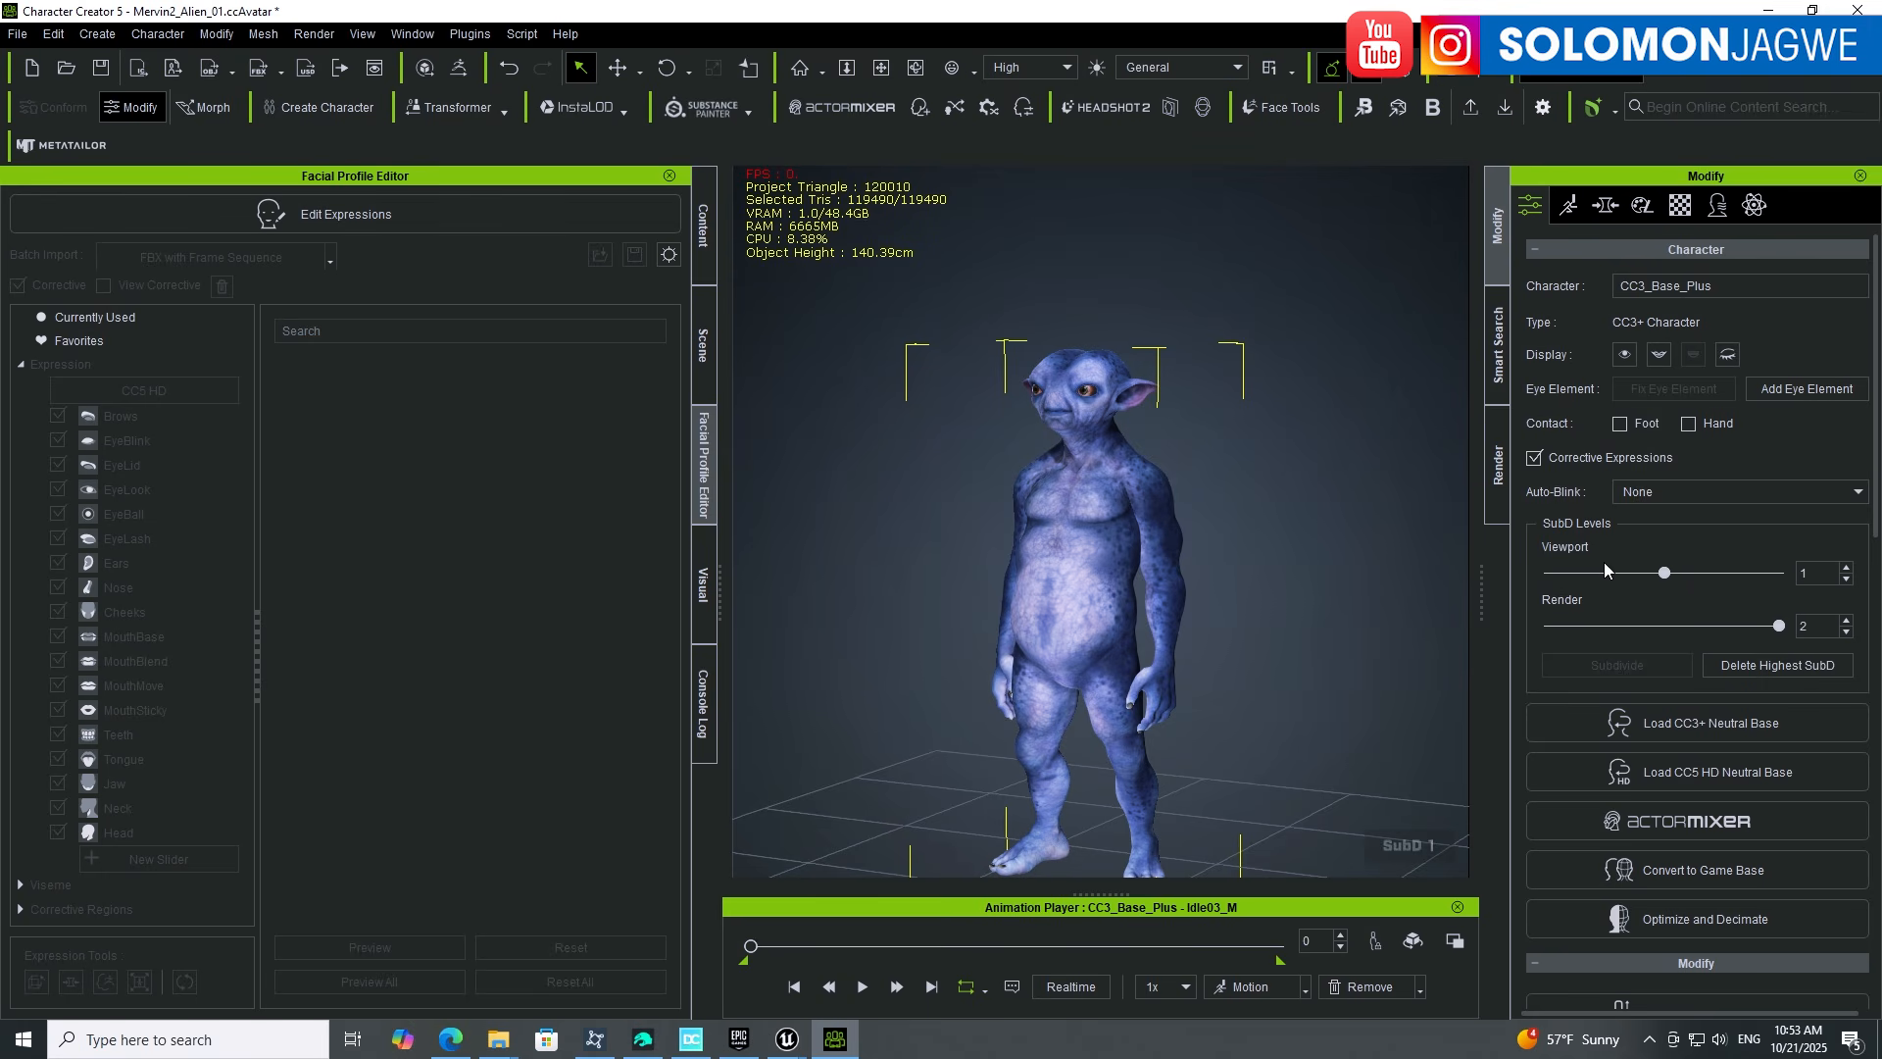
Step: Export the clothed character as FBX with the Unreal (UE5 Skeleton) preset, HD SubD 1 and current animation
left_click(16, 35)
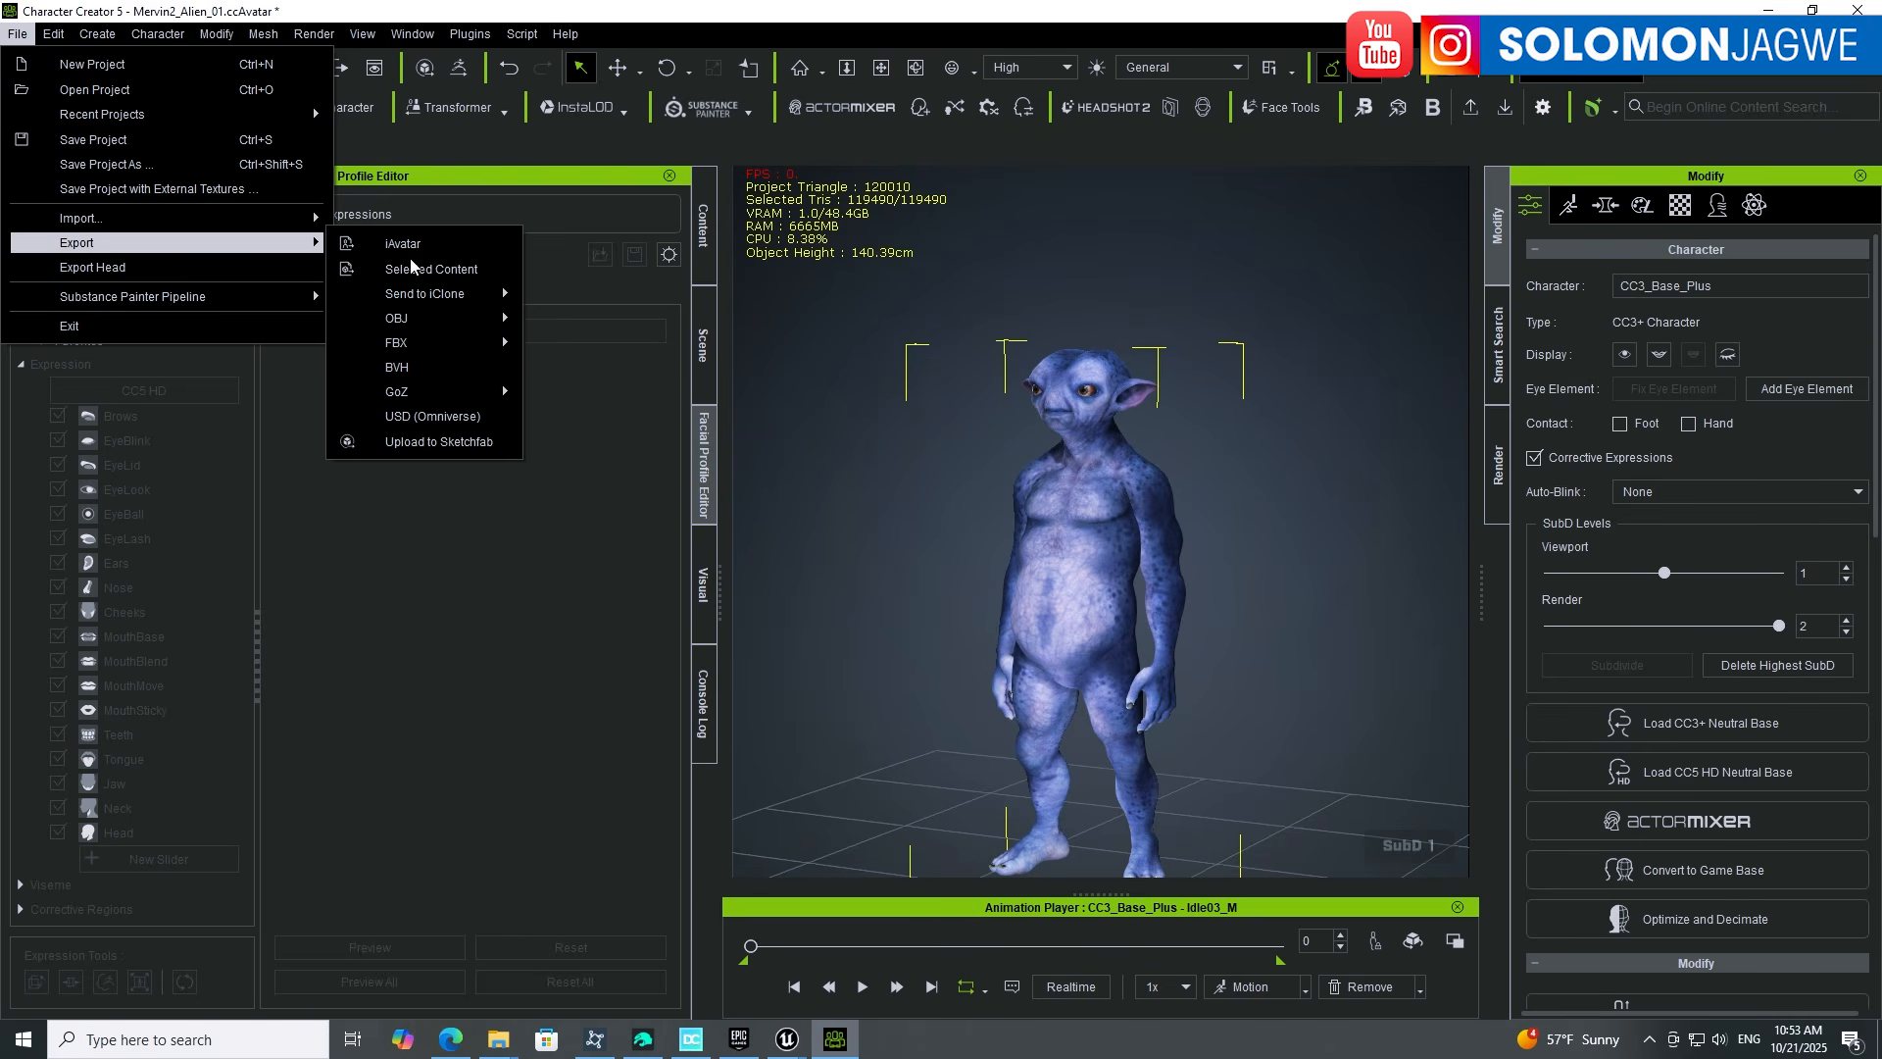
mouse_move(437, 343)
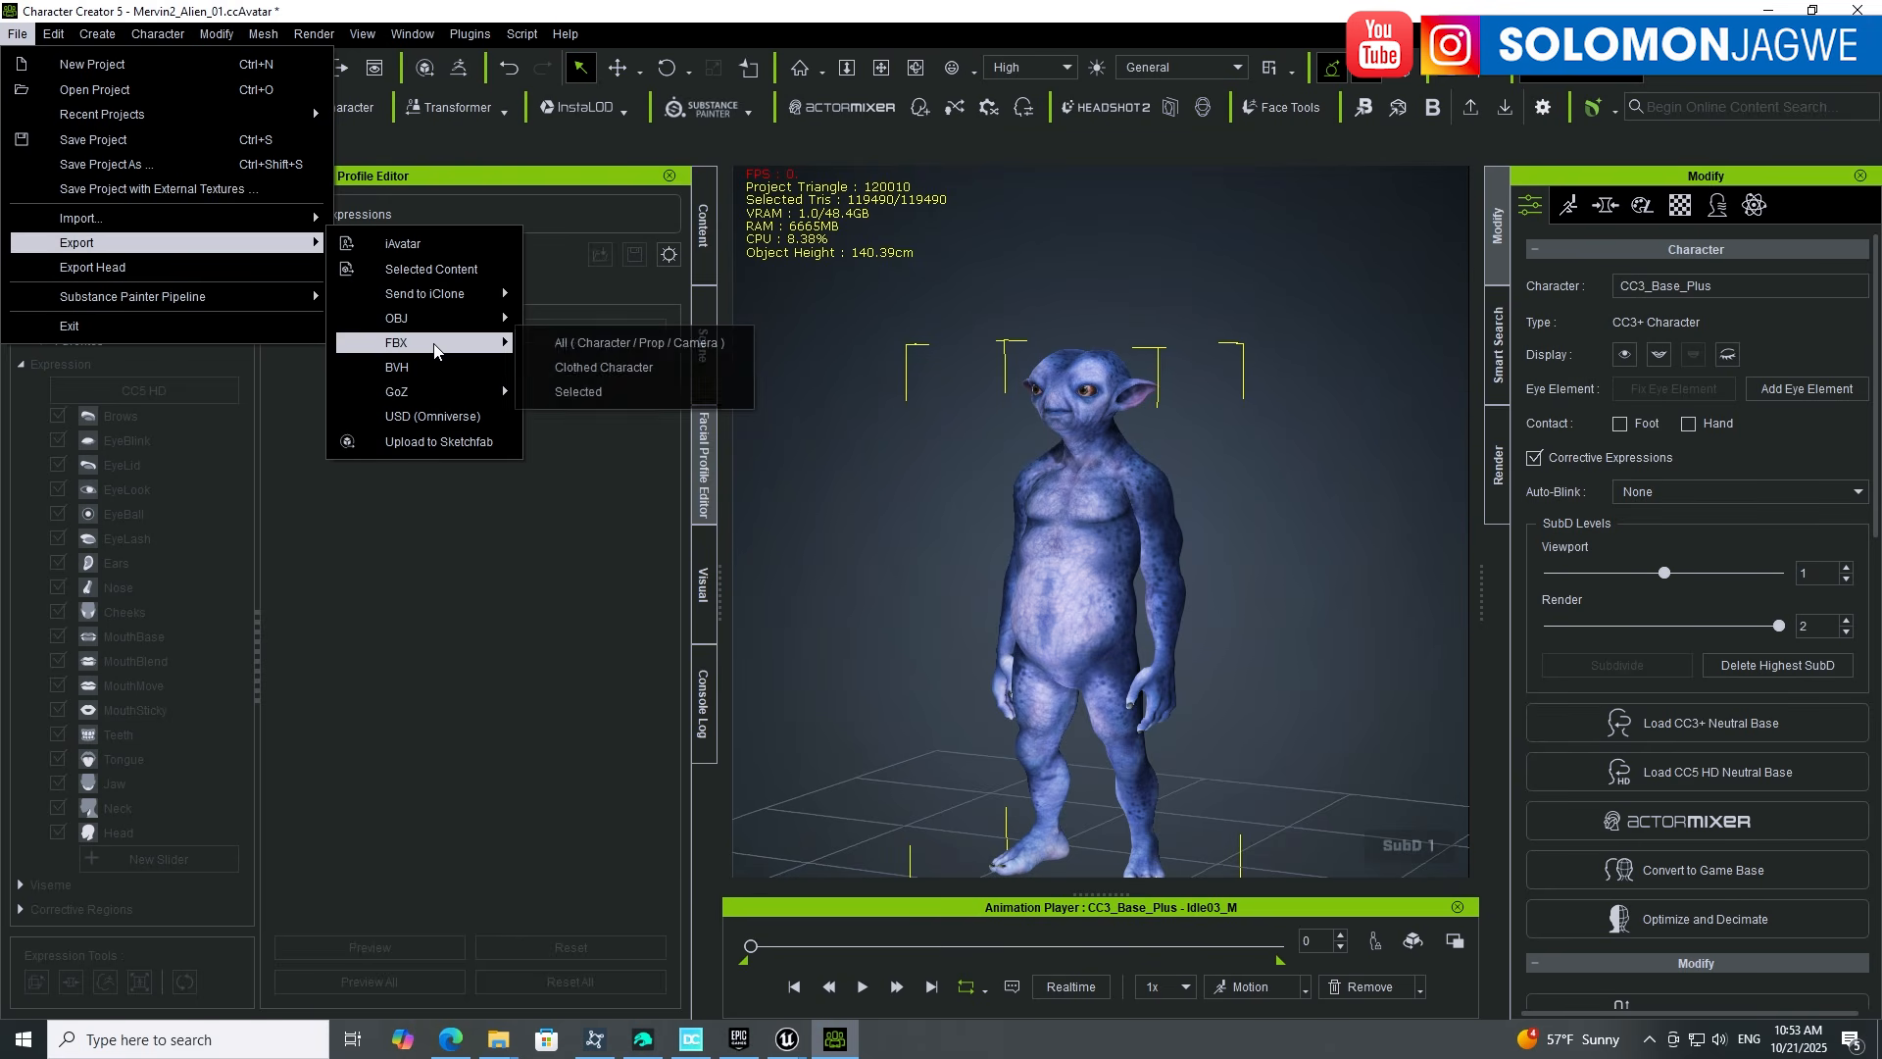
left_click(636, 371)
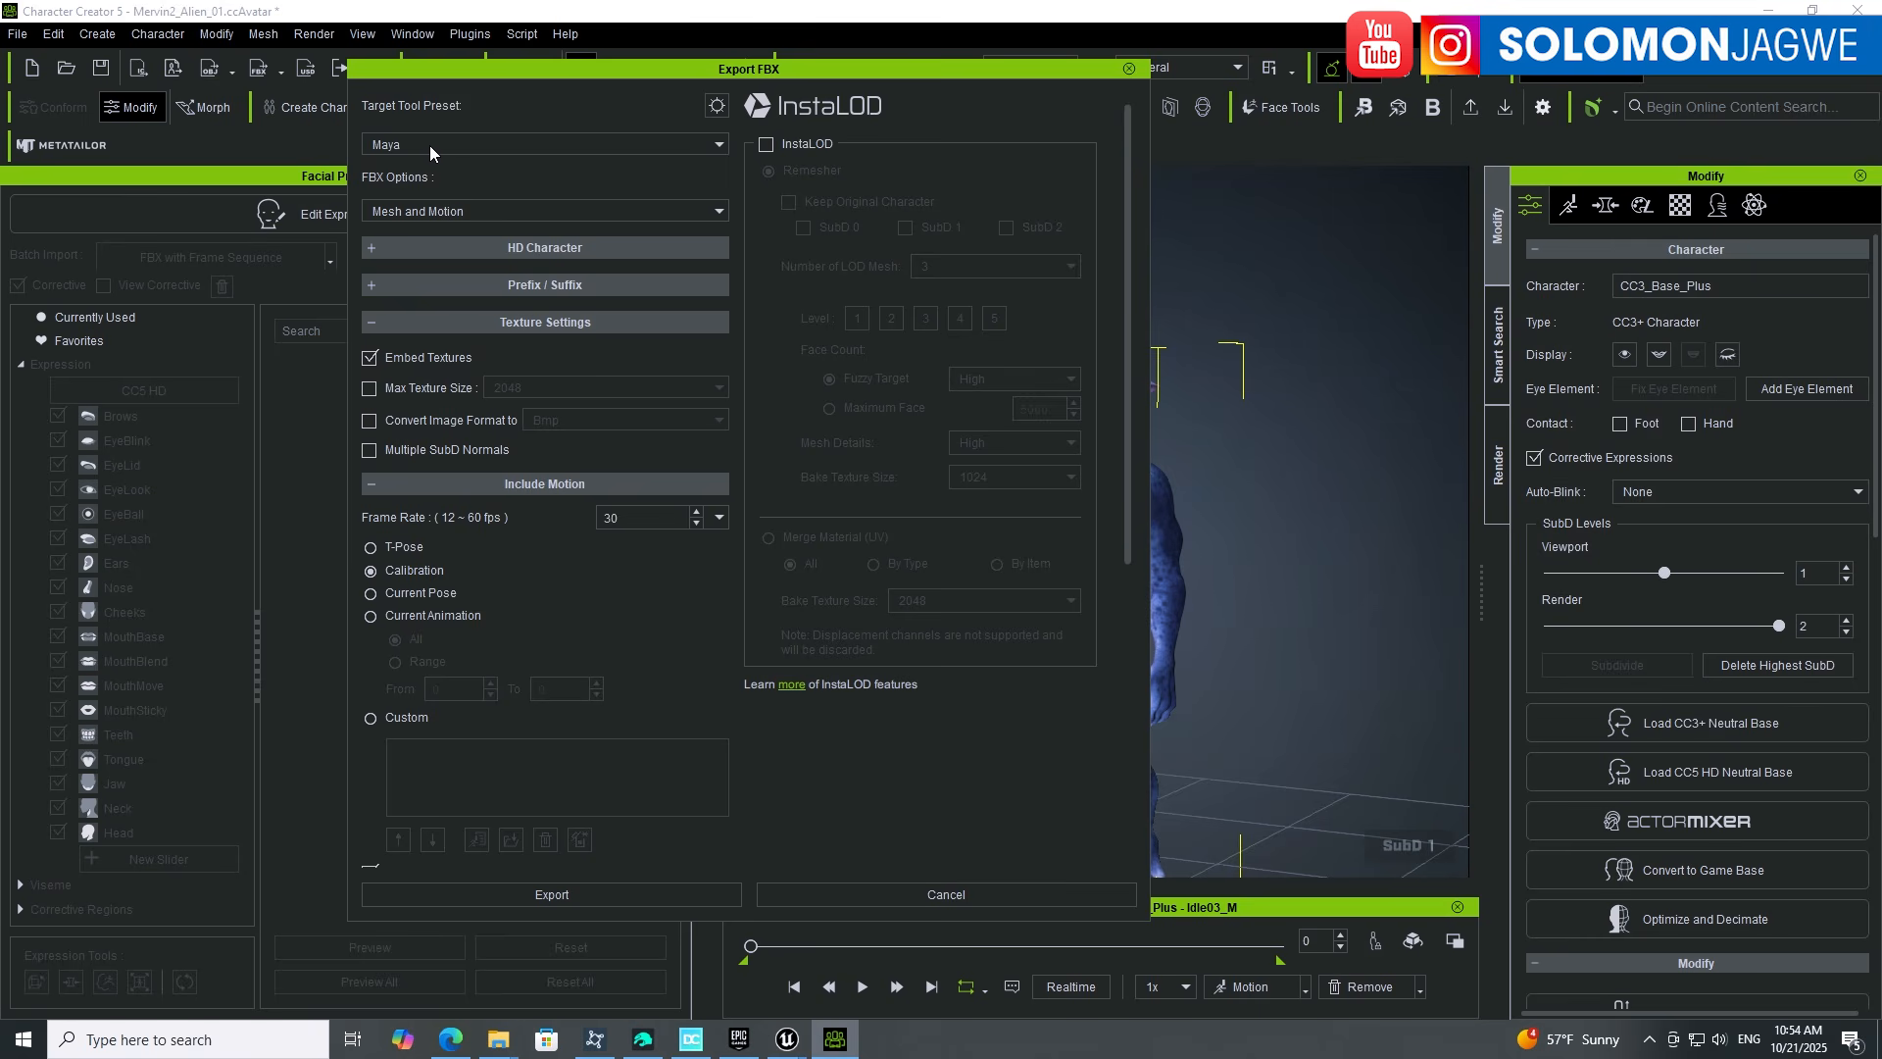
left_click(717, 143)
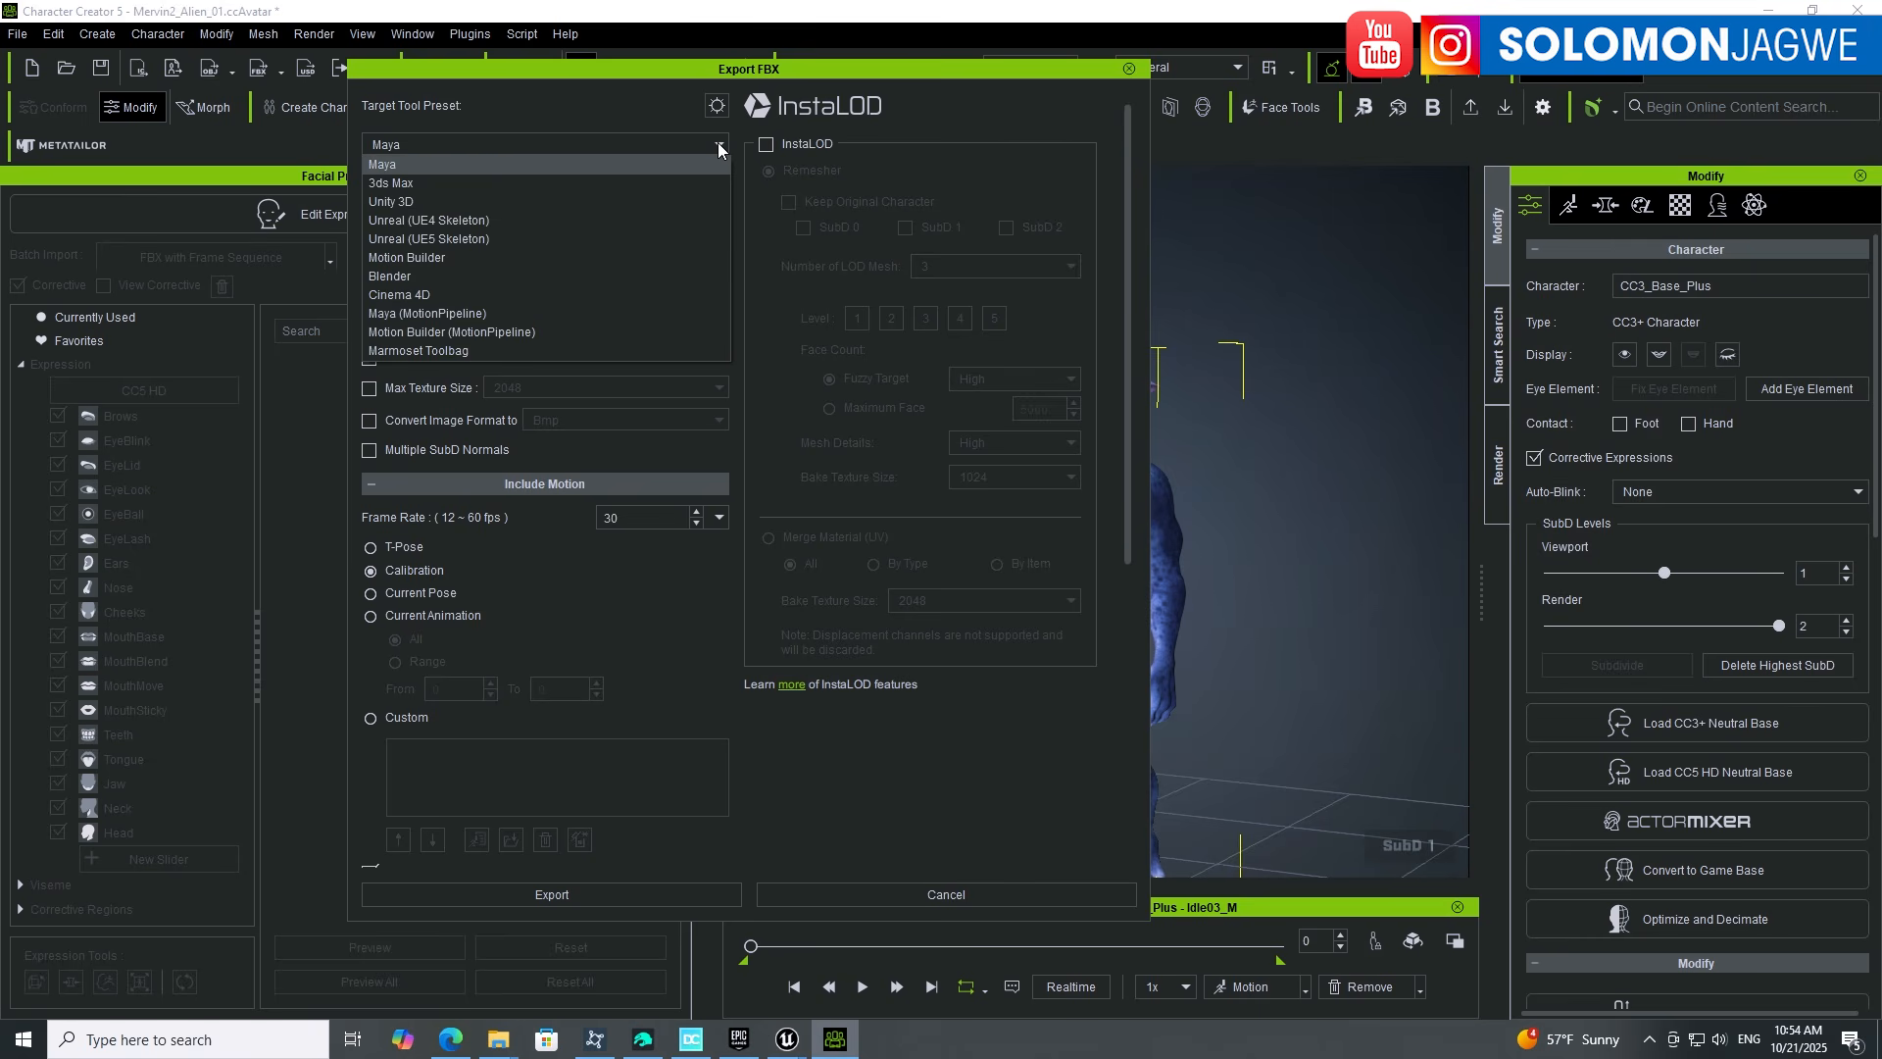
left_click(451, 240)
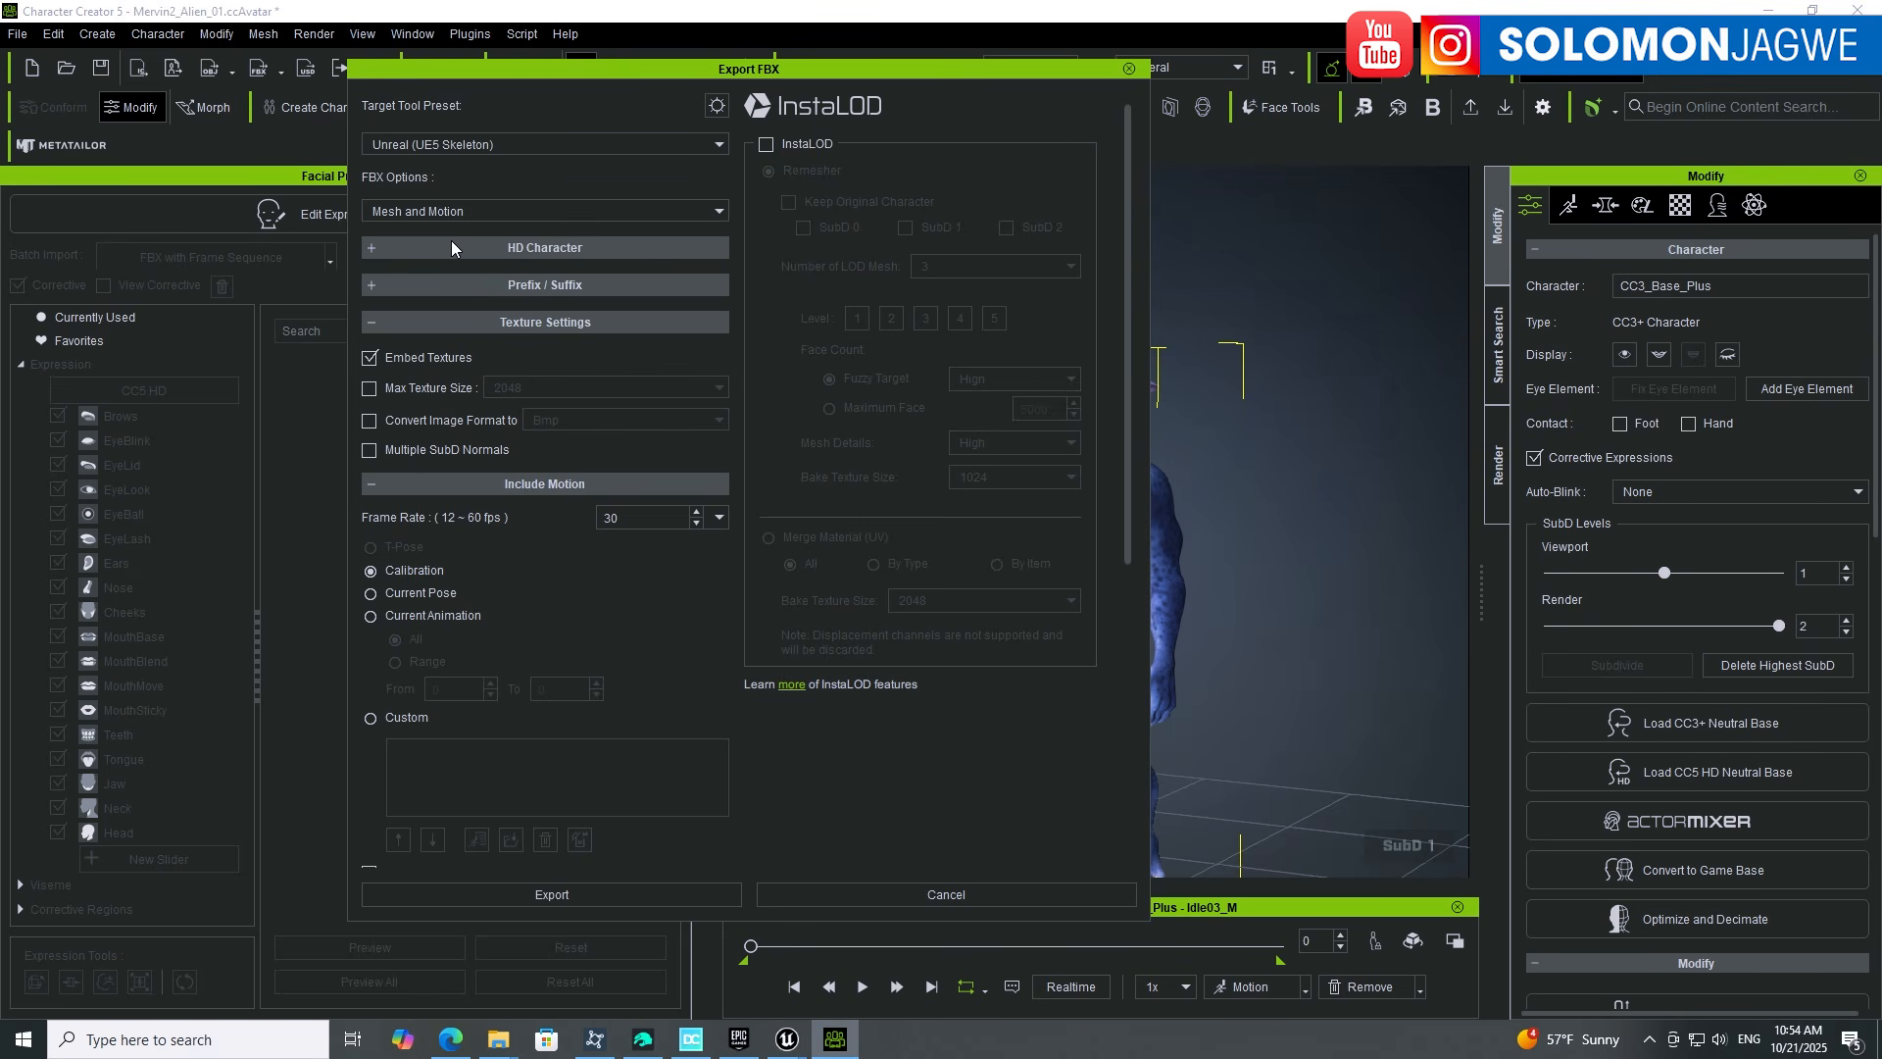
left_click(370, 249)
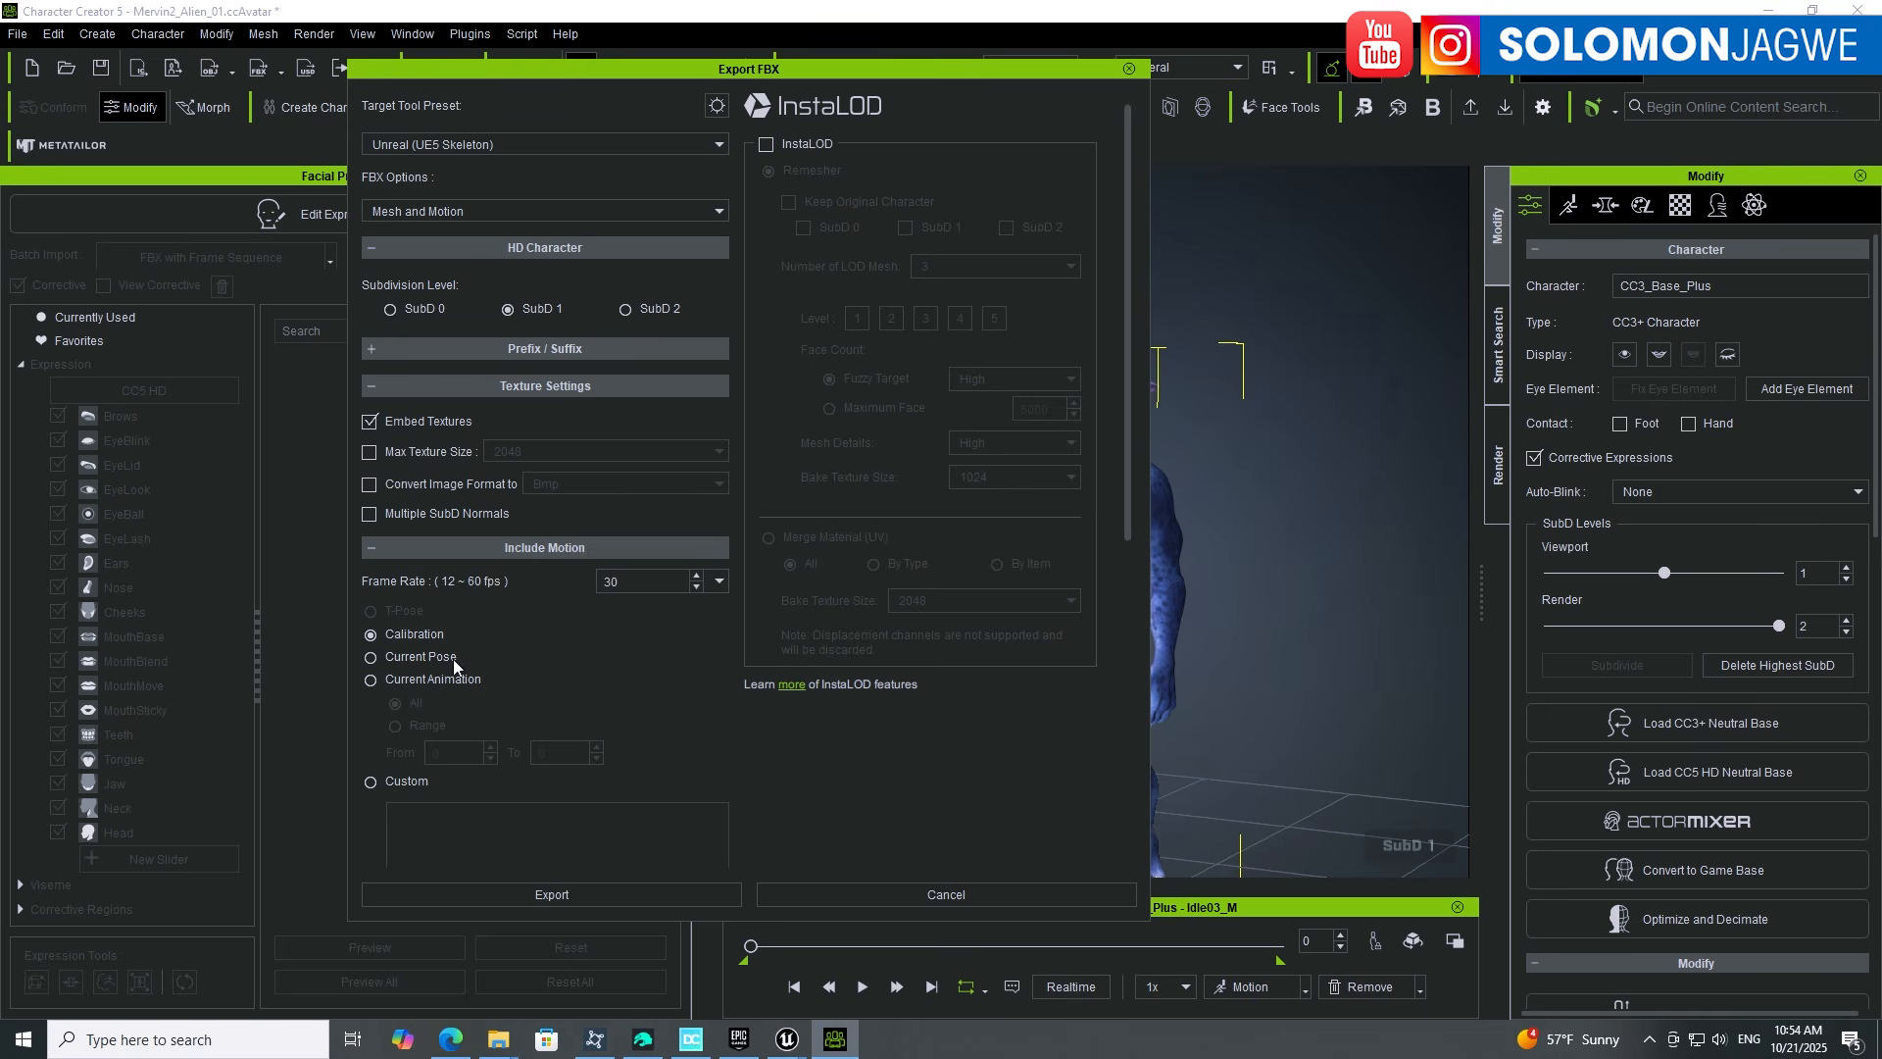
left_click(374, 682)
left_click(662, 892)
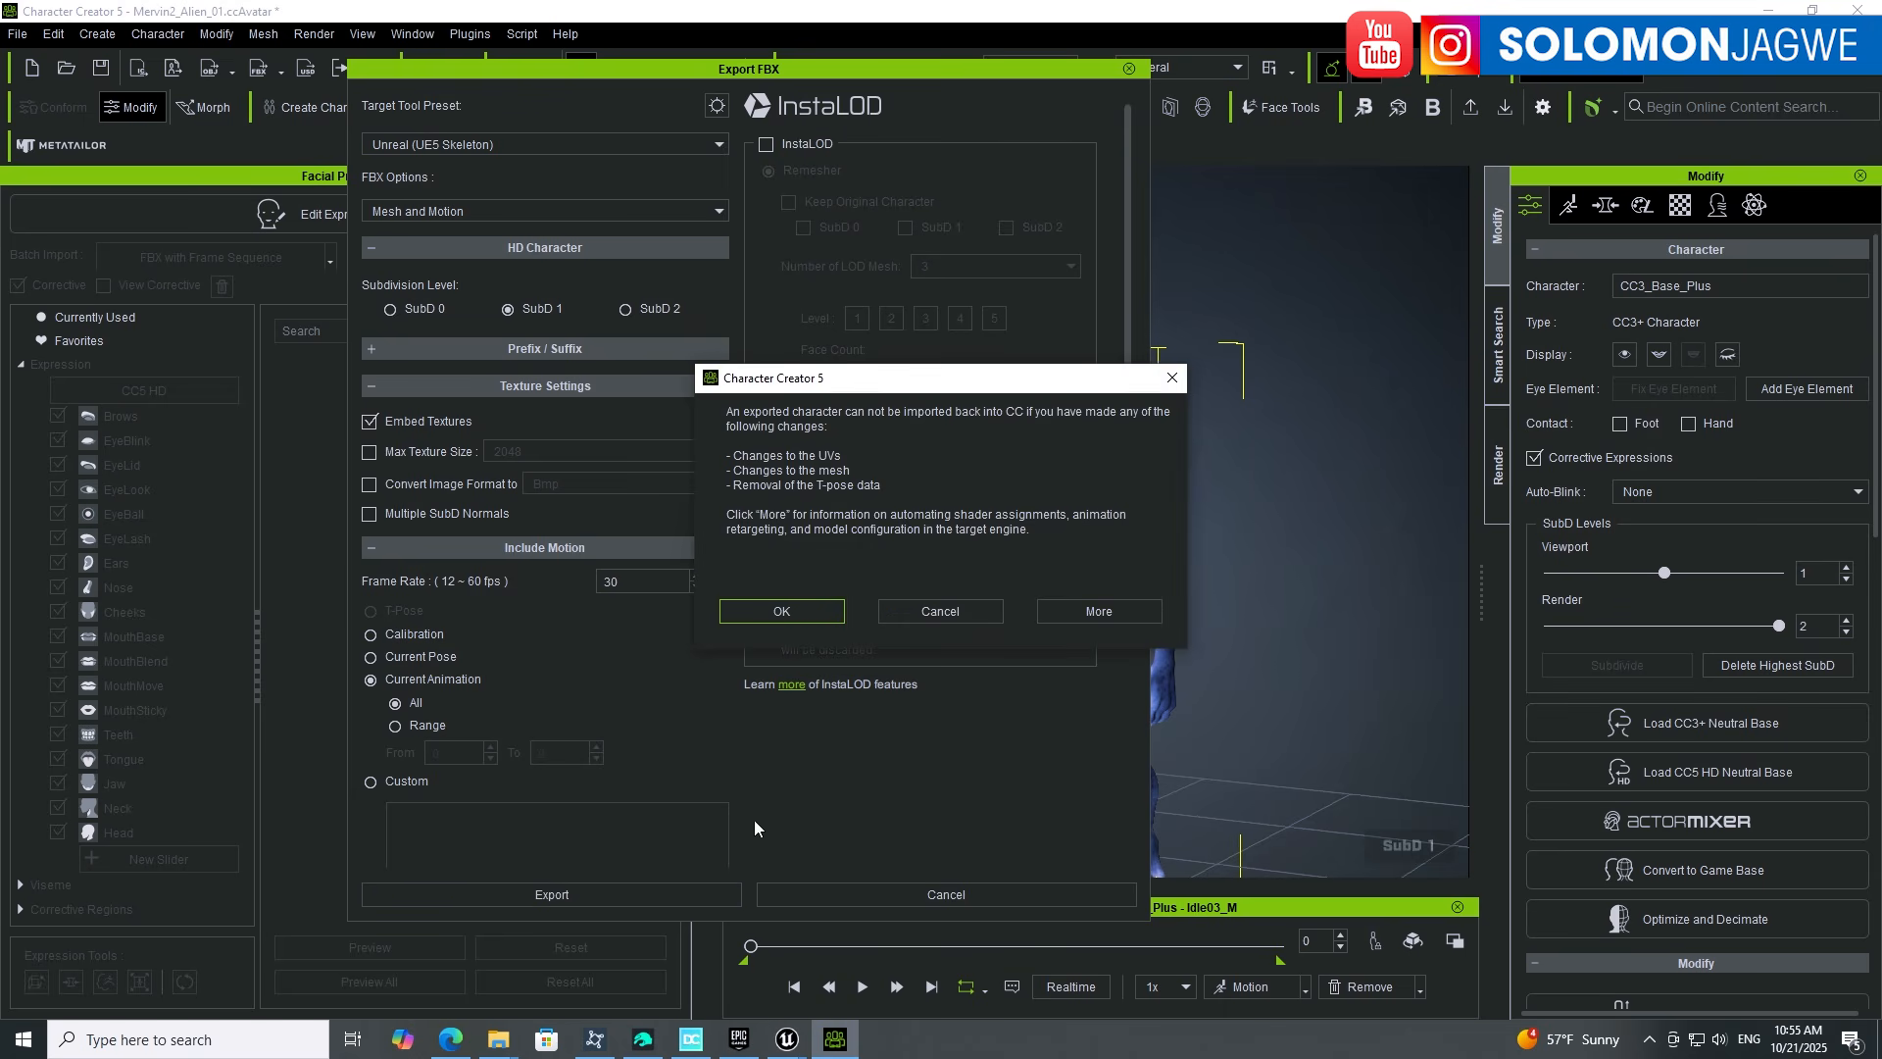
left_click(795, 609)
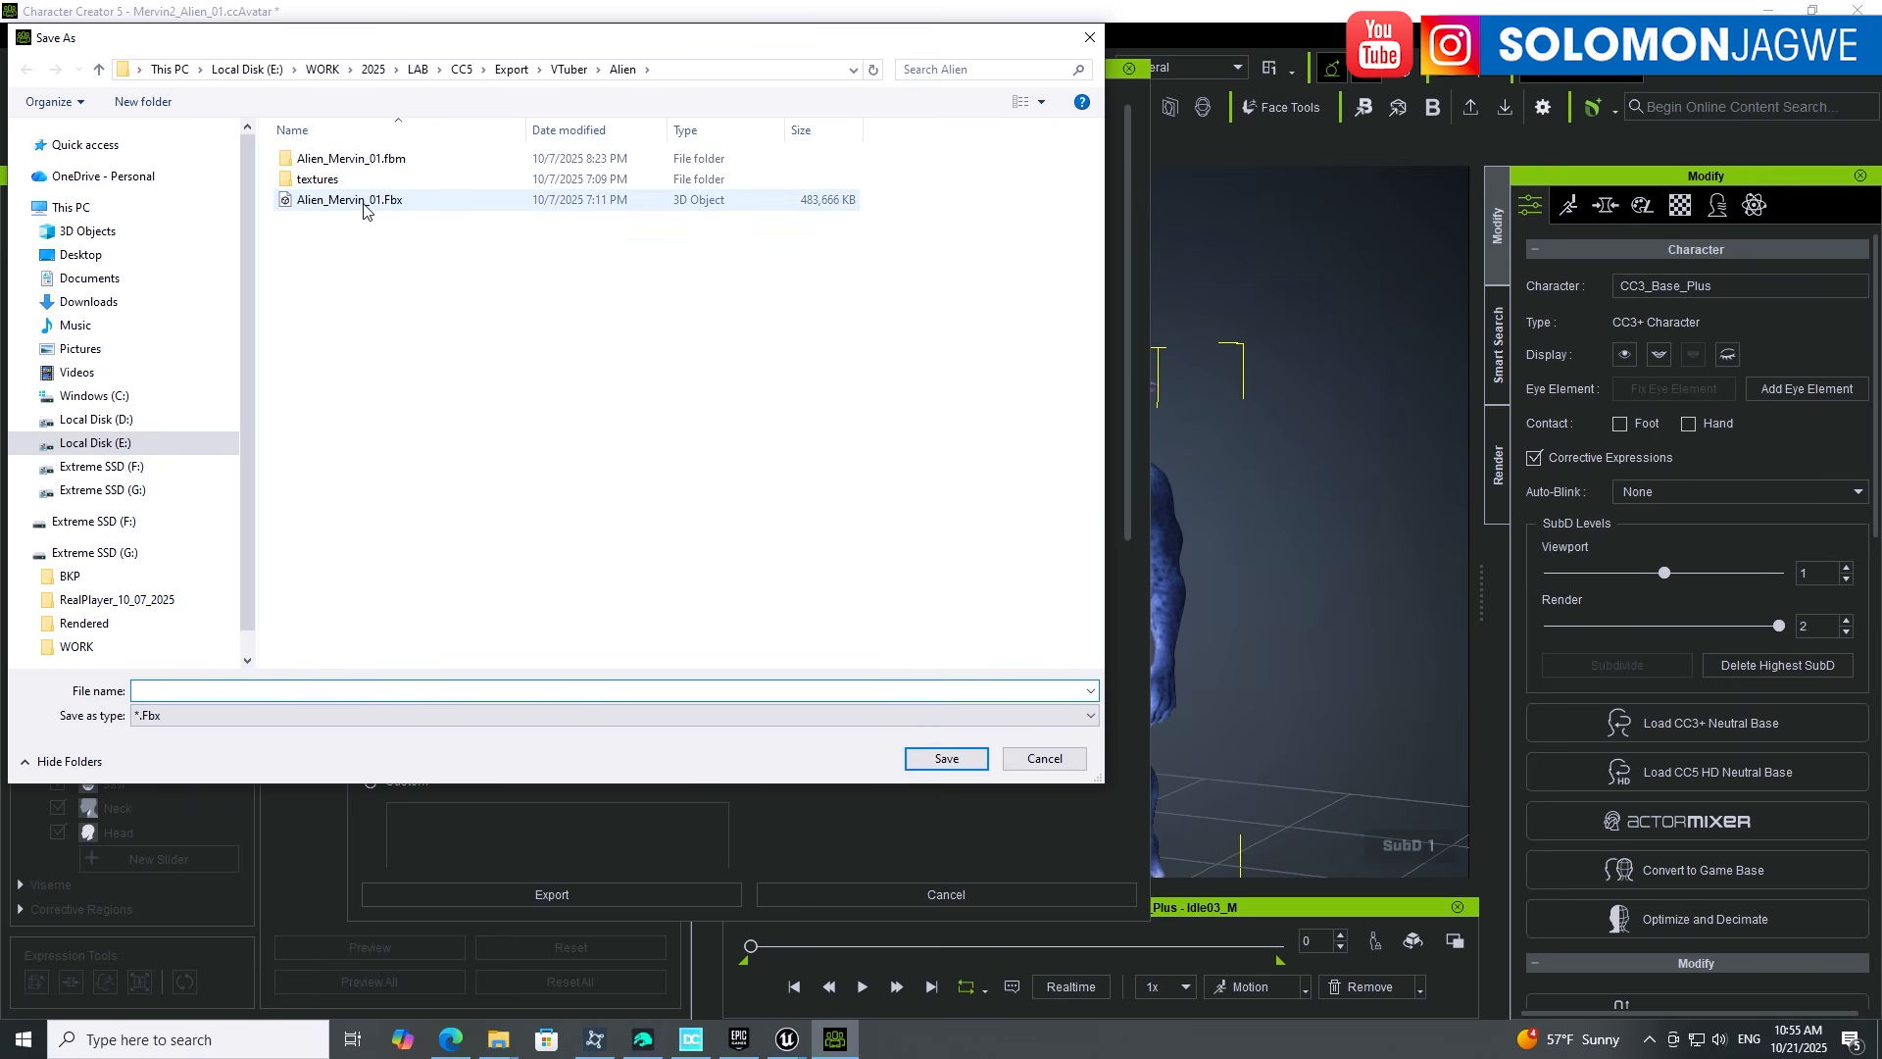
Step: Create and open a new Alien2 folder inside VTuber
left_click(570, 69)
left_click(143, 101)
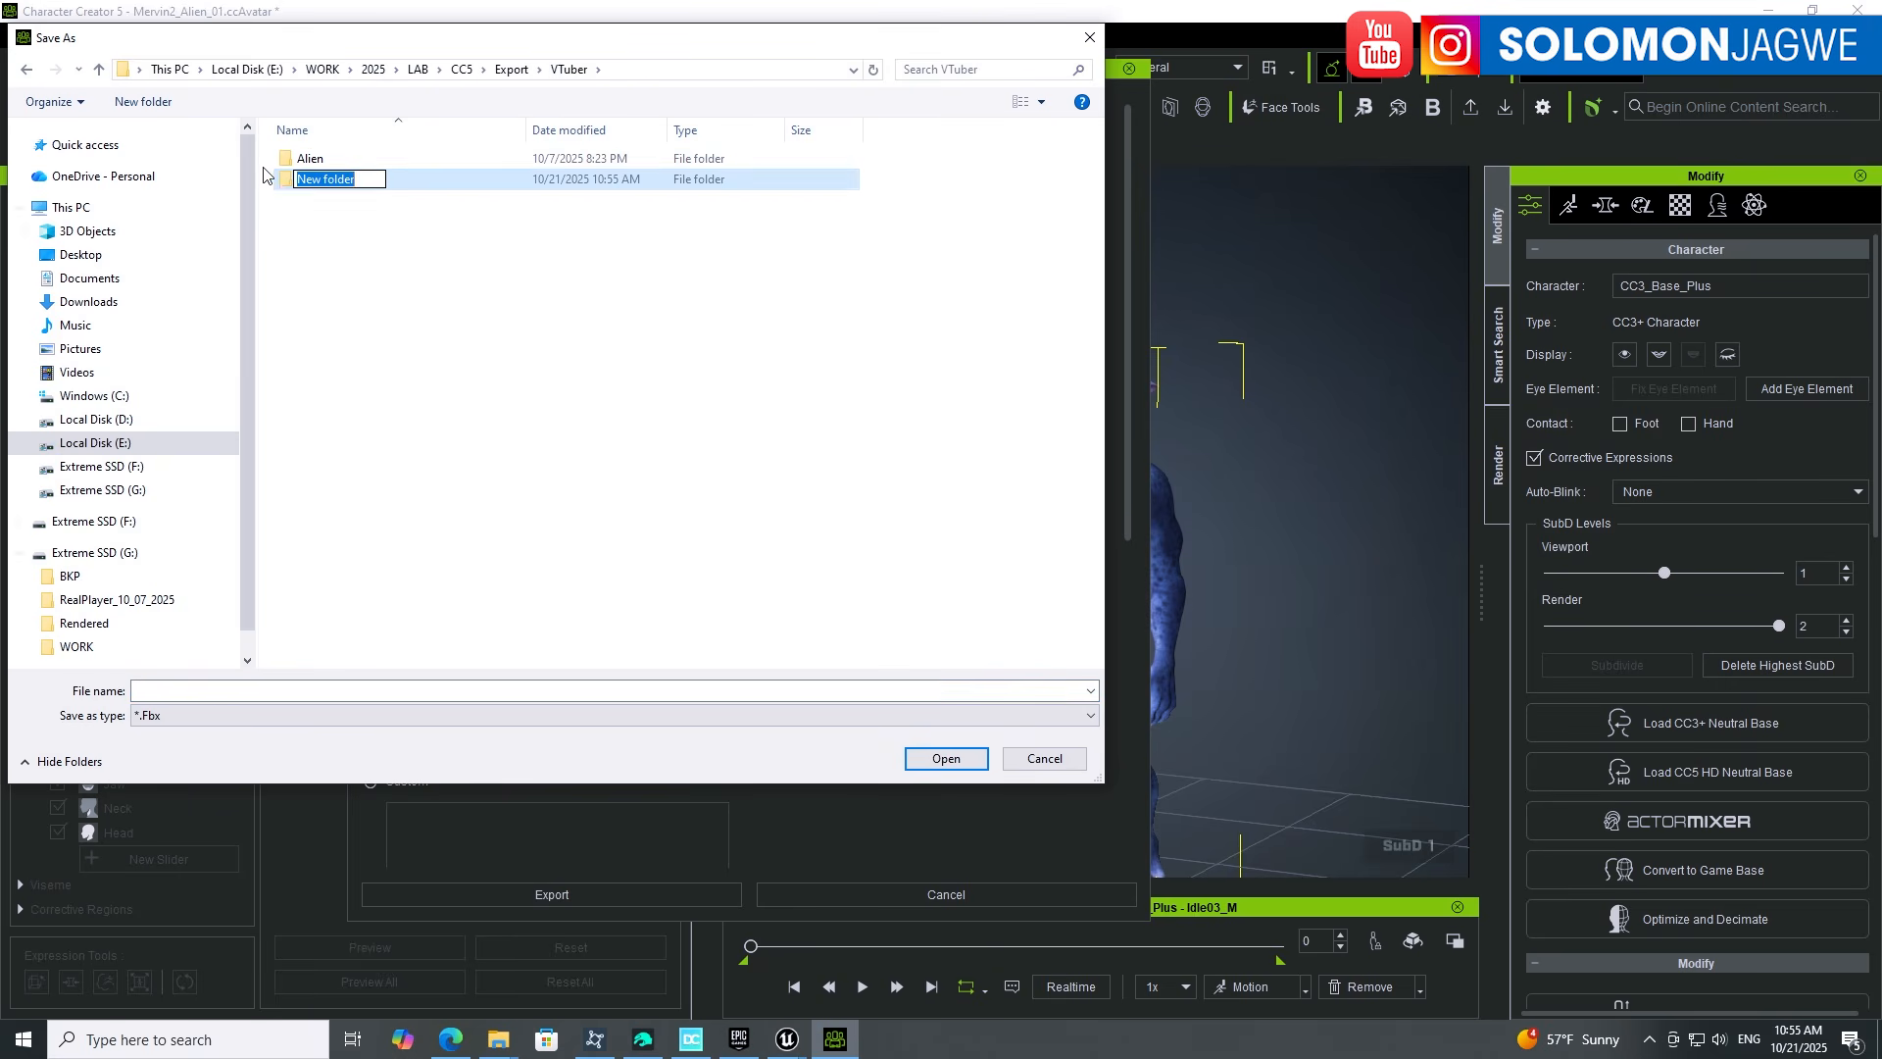
type("Ali")
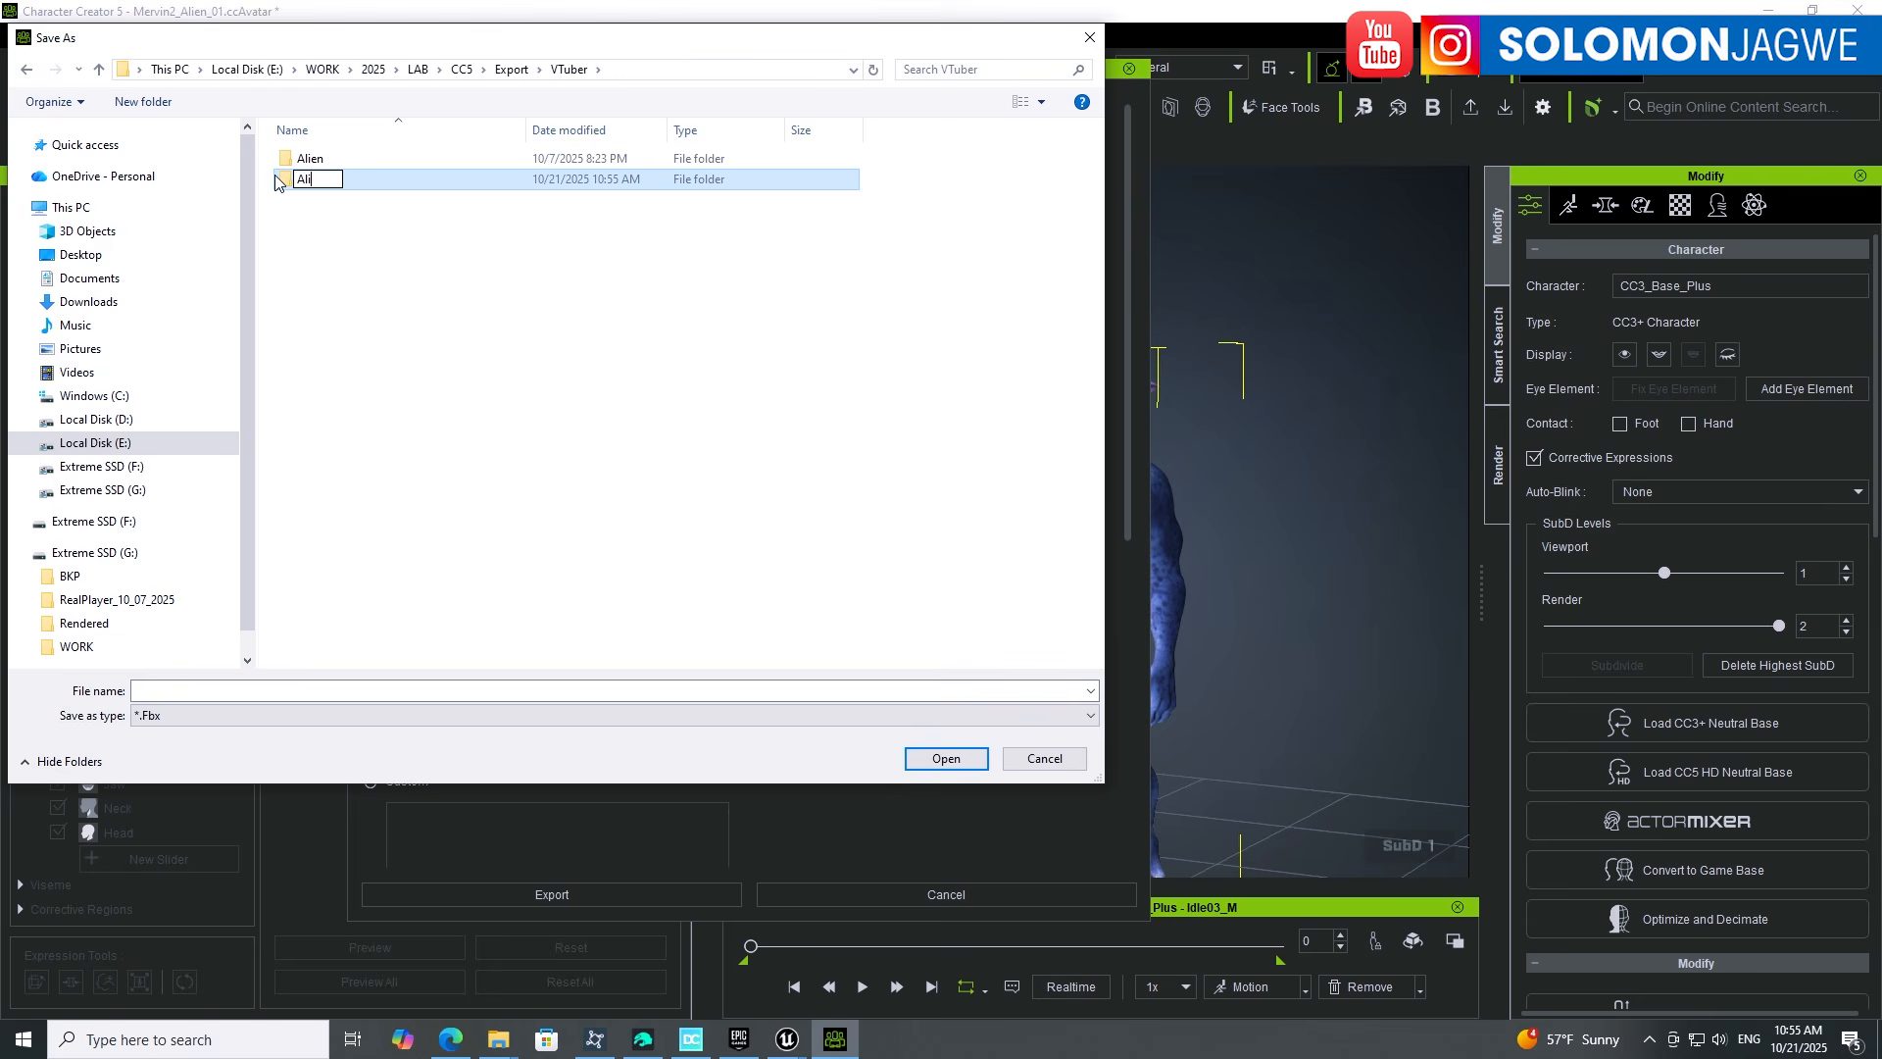
type("en2")
double_click(282, 180)
Step: Save the FBX as Mervin_A in Alien2 to start the export
left_click(299, 688)
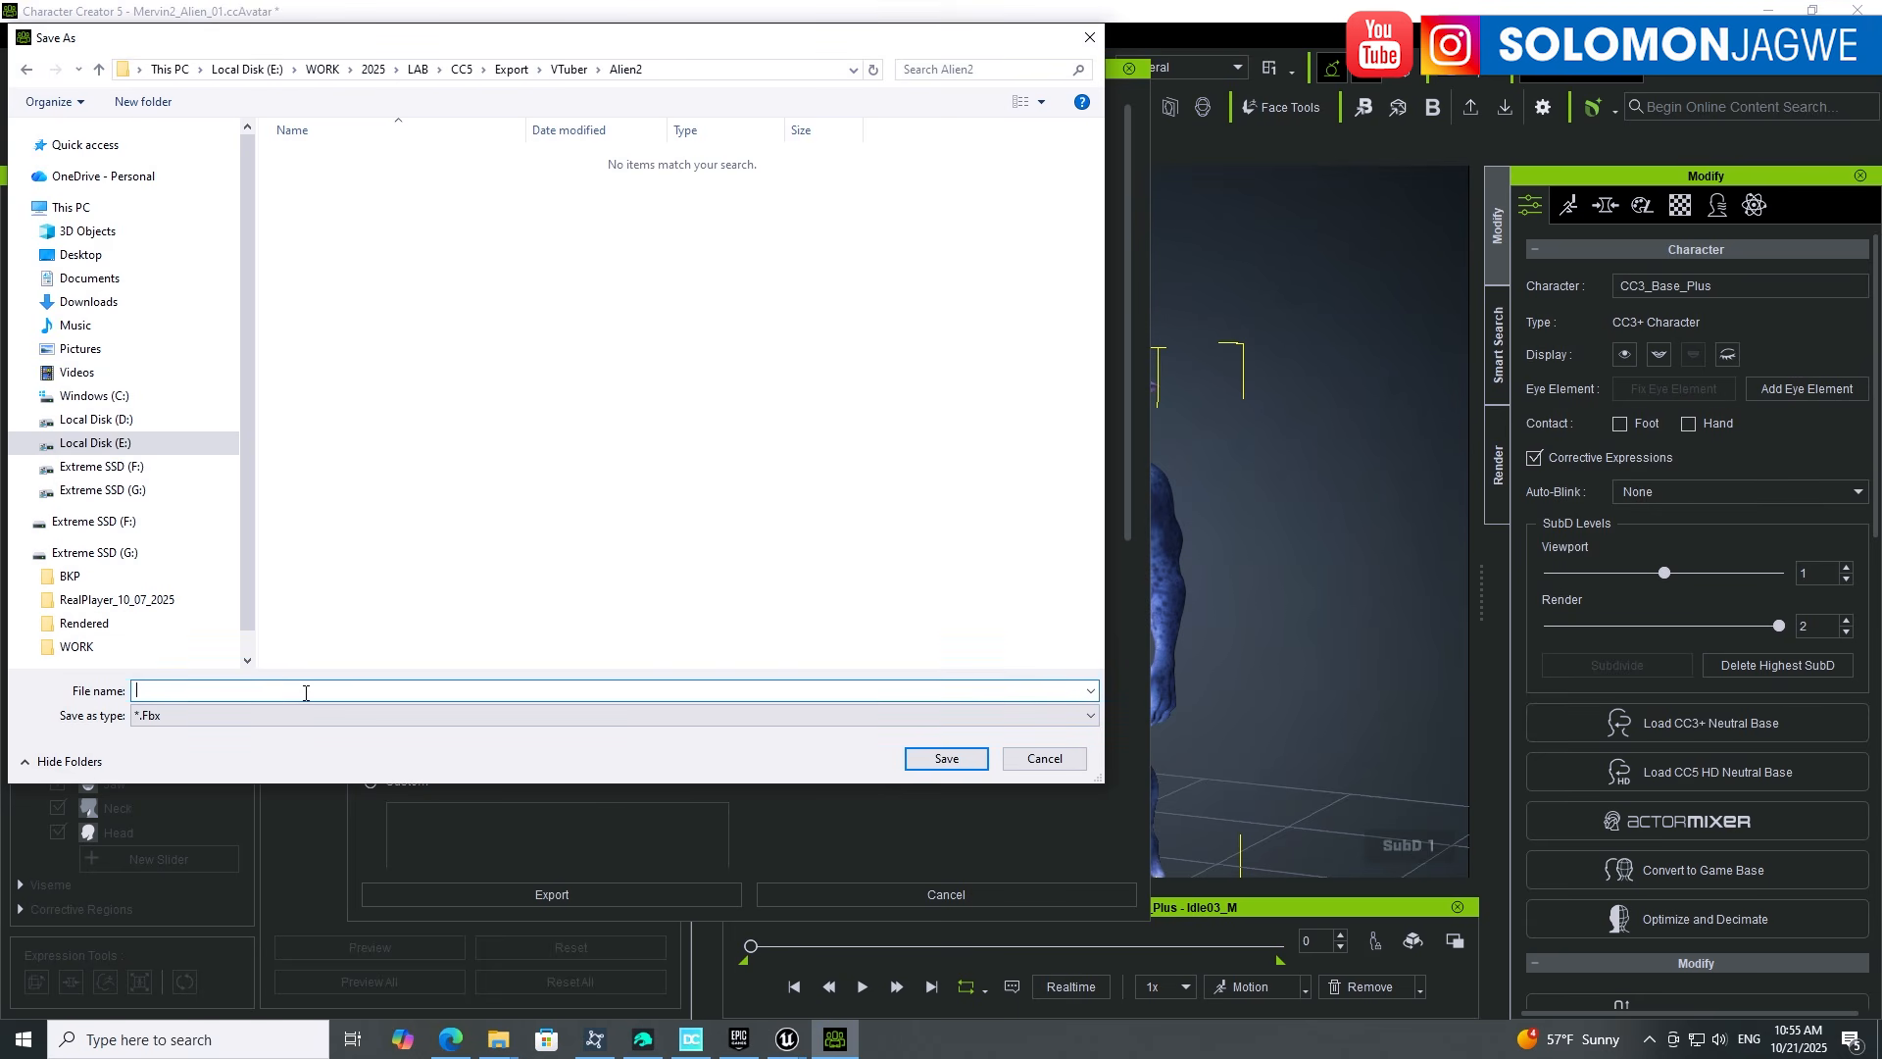
type("Mervin_Alien2")
key("Return")
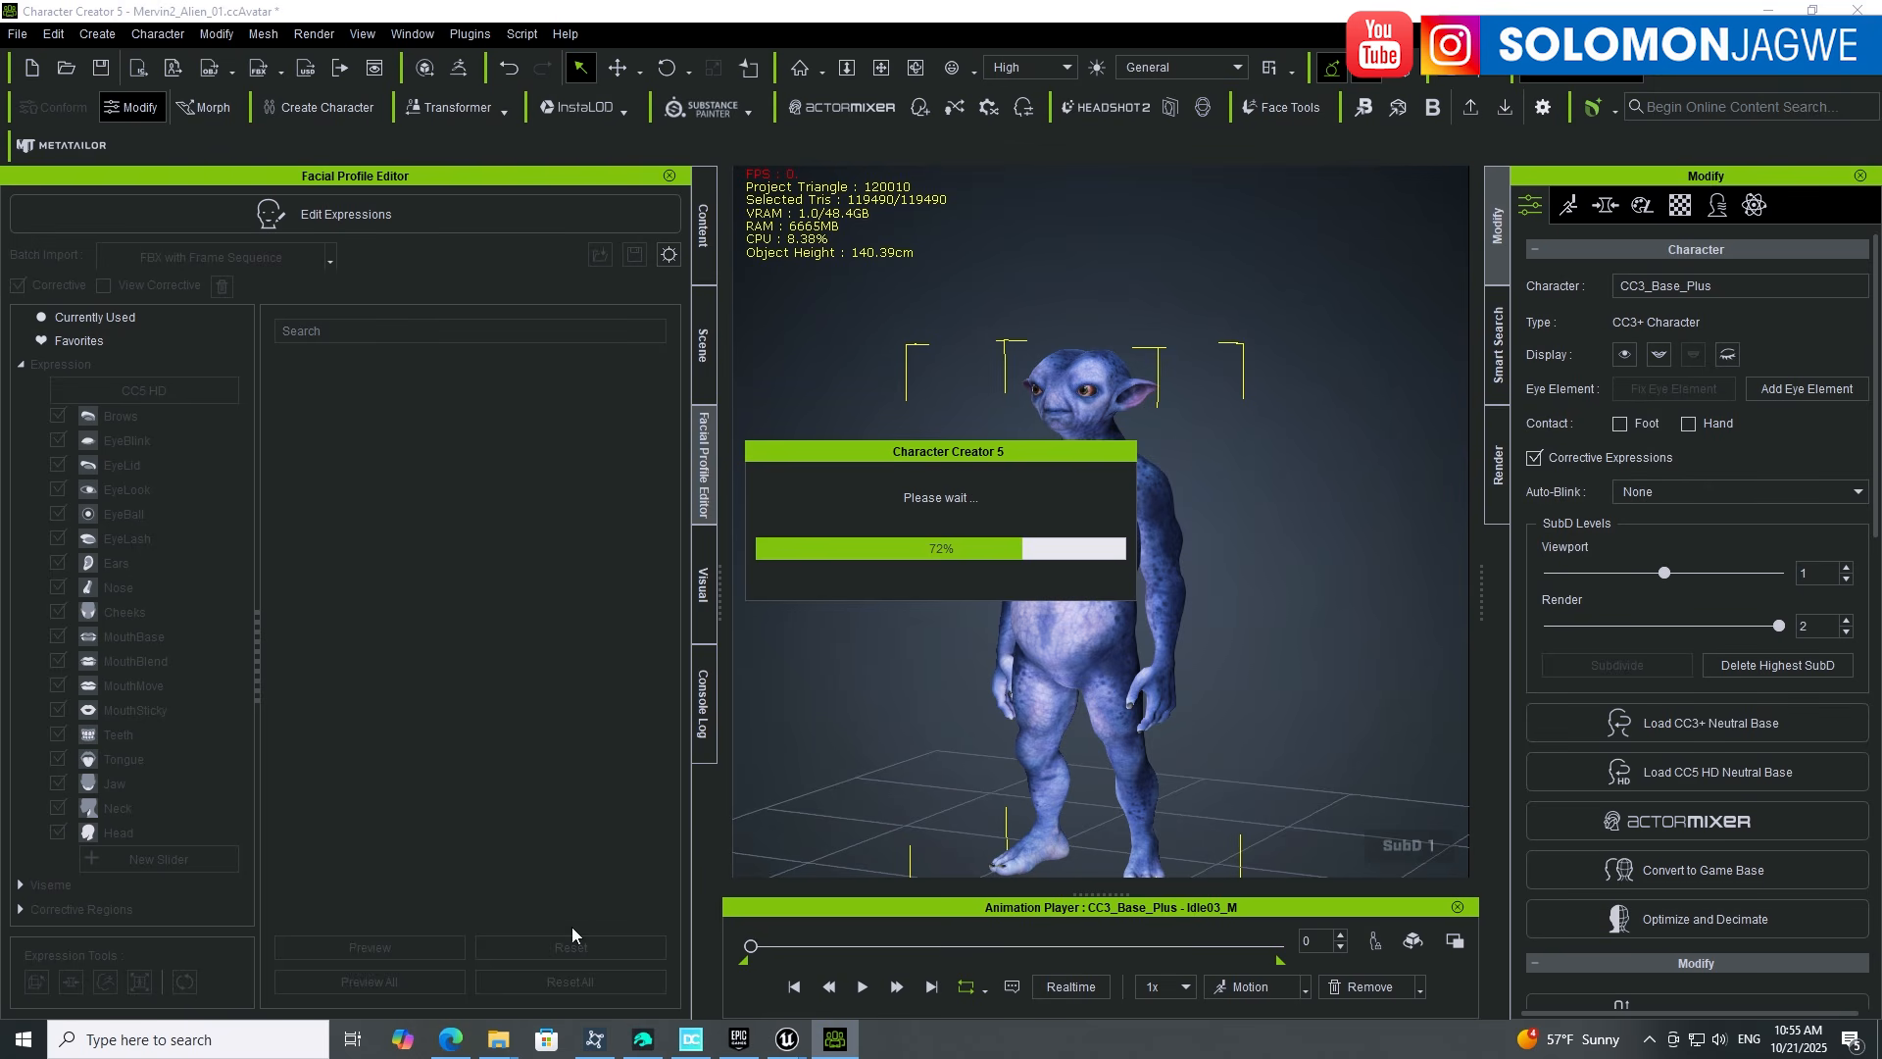
Step: Inspect the alien rig on Unreal's CC5_VTUBER_002 set from several angles, then return to Character Creator
mouse_move(793, 1044)
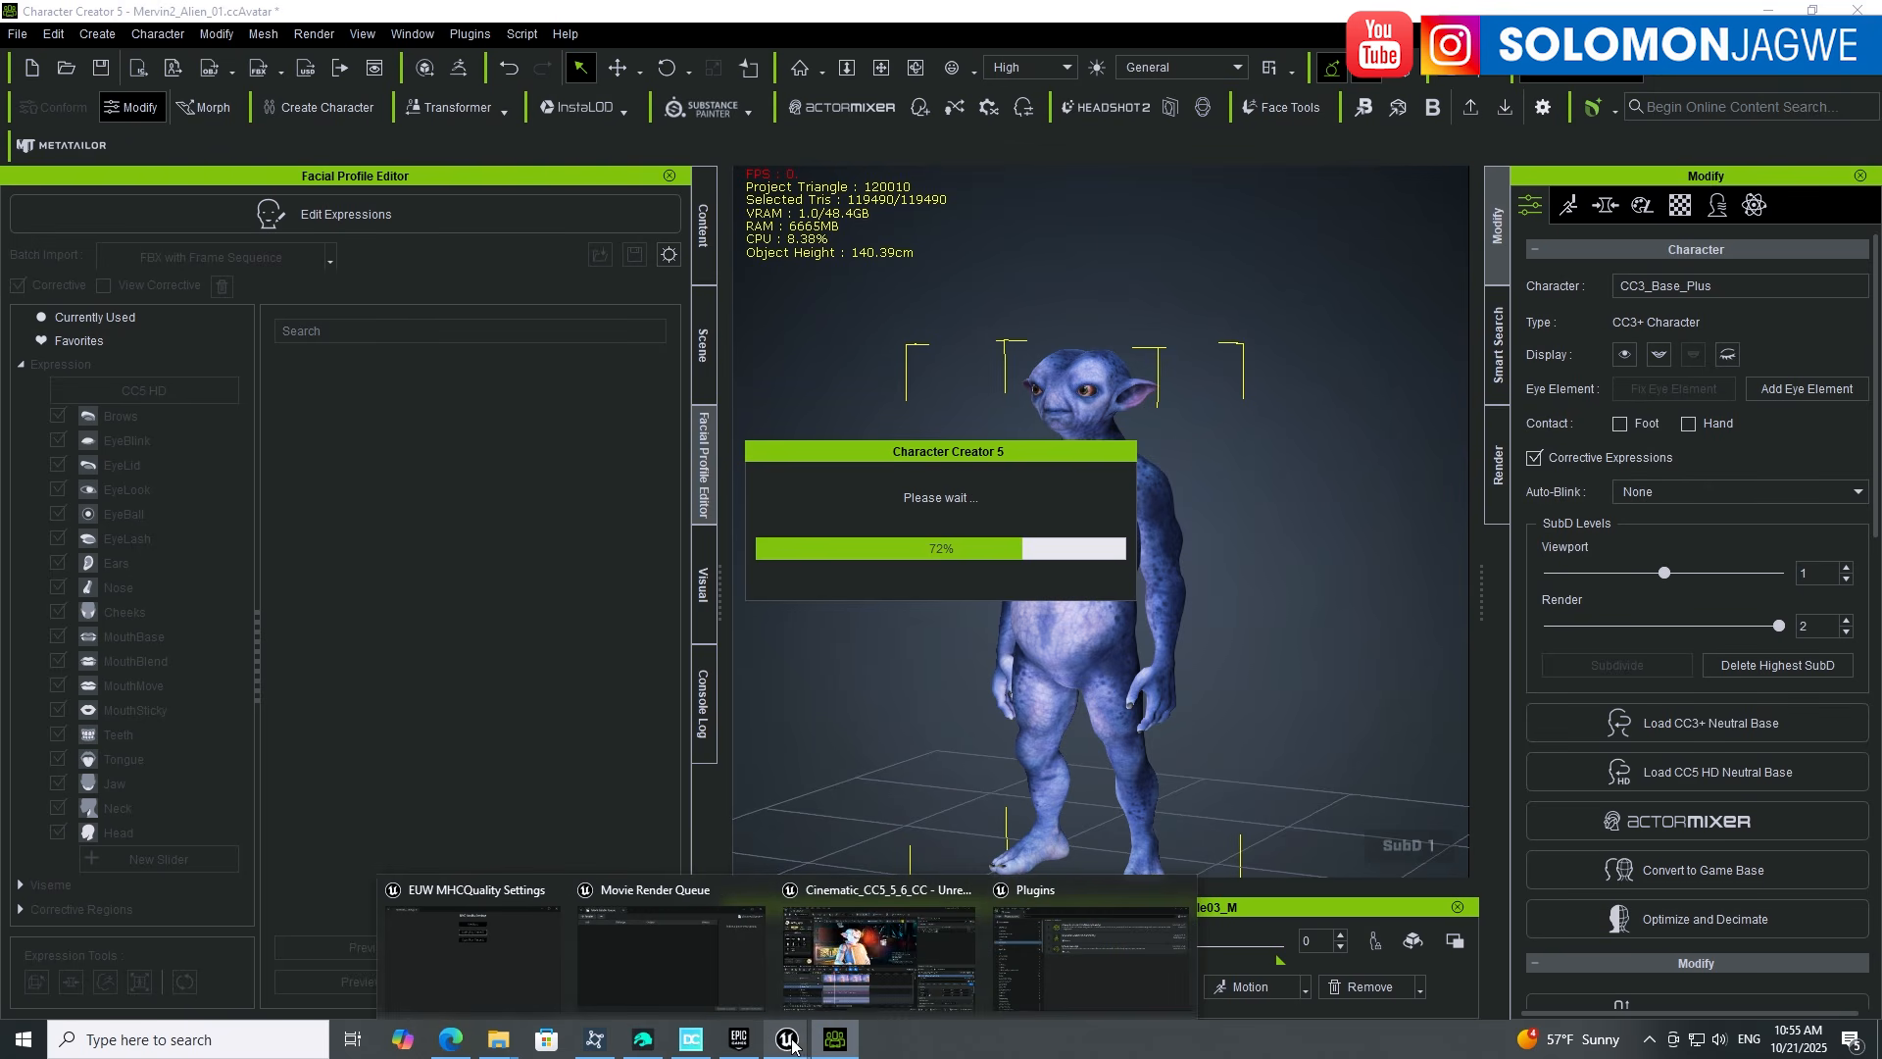
left_click(866, 896)
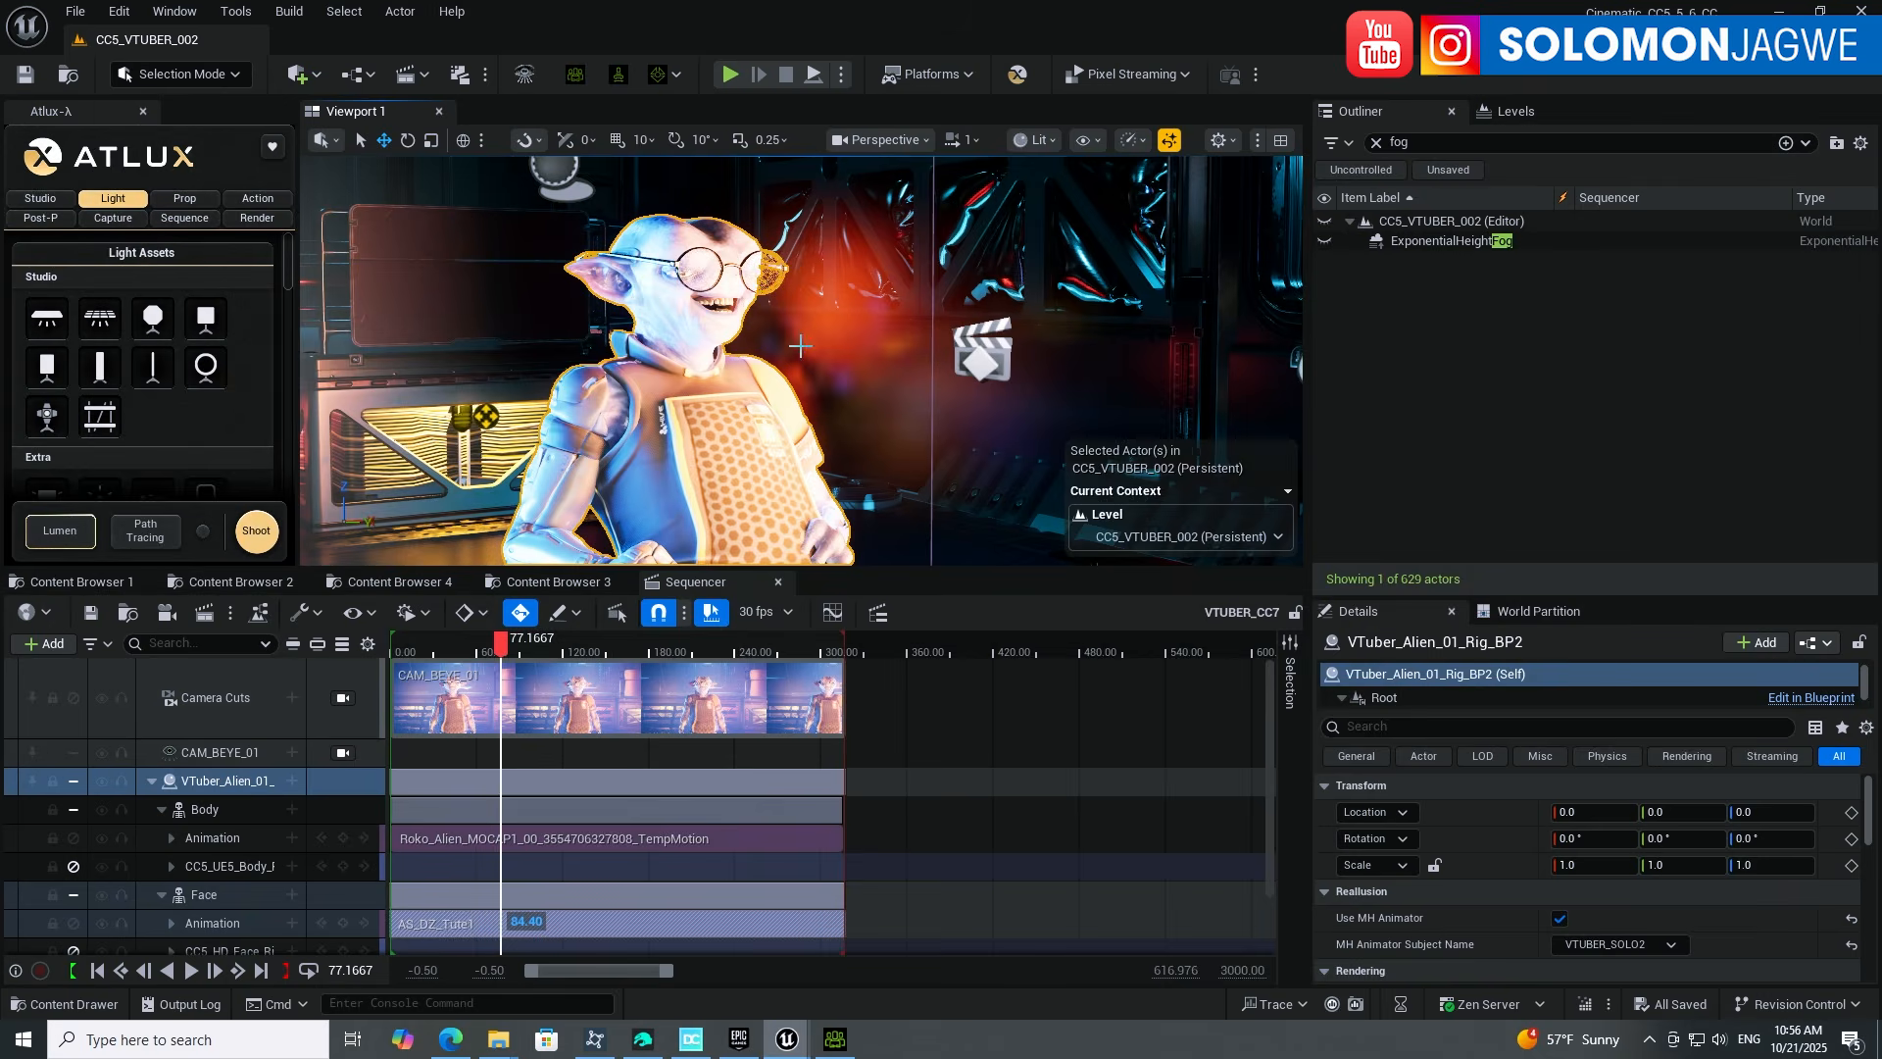
left_click_drag(772, 413, 579, 407, "alt")
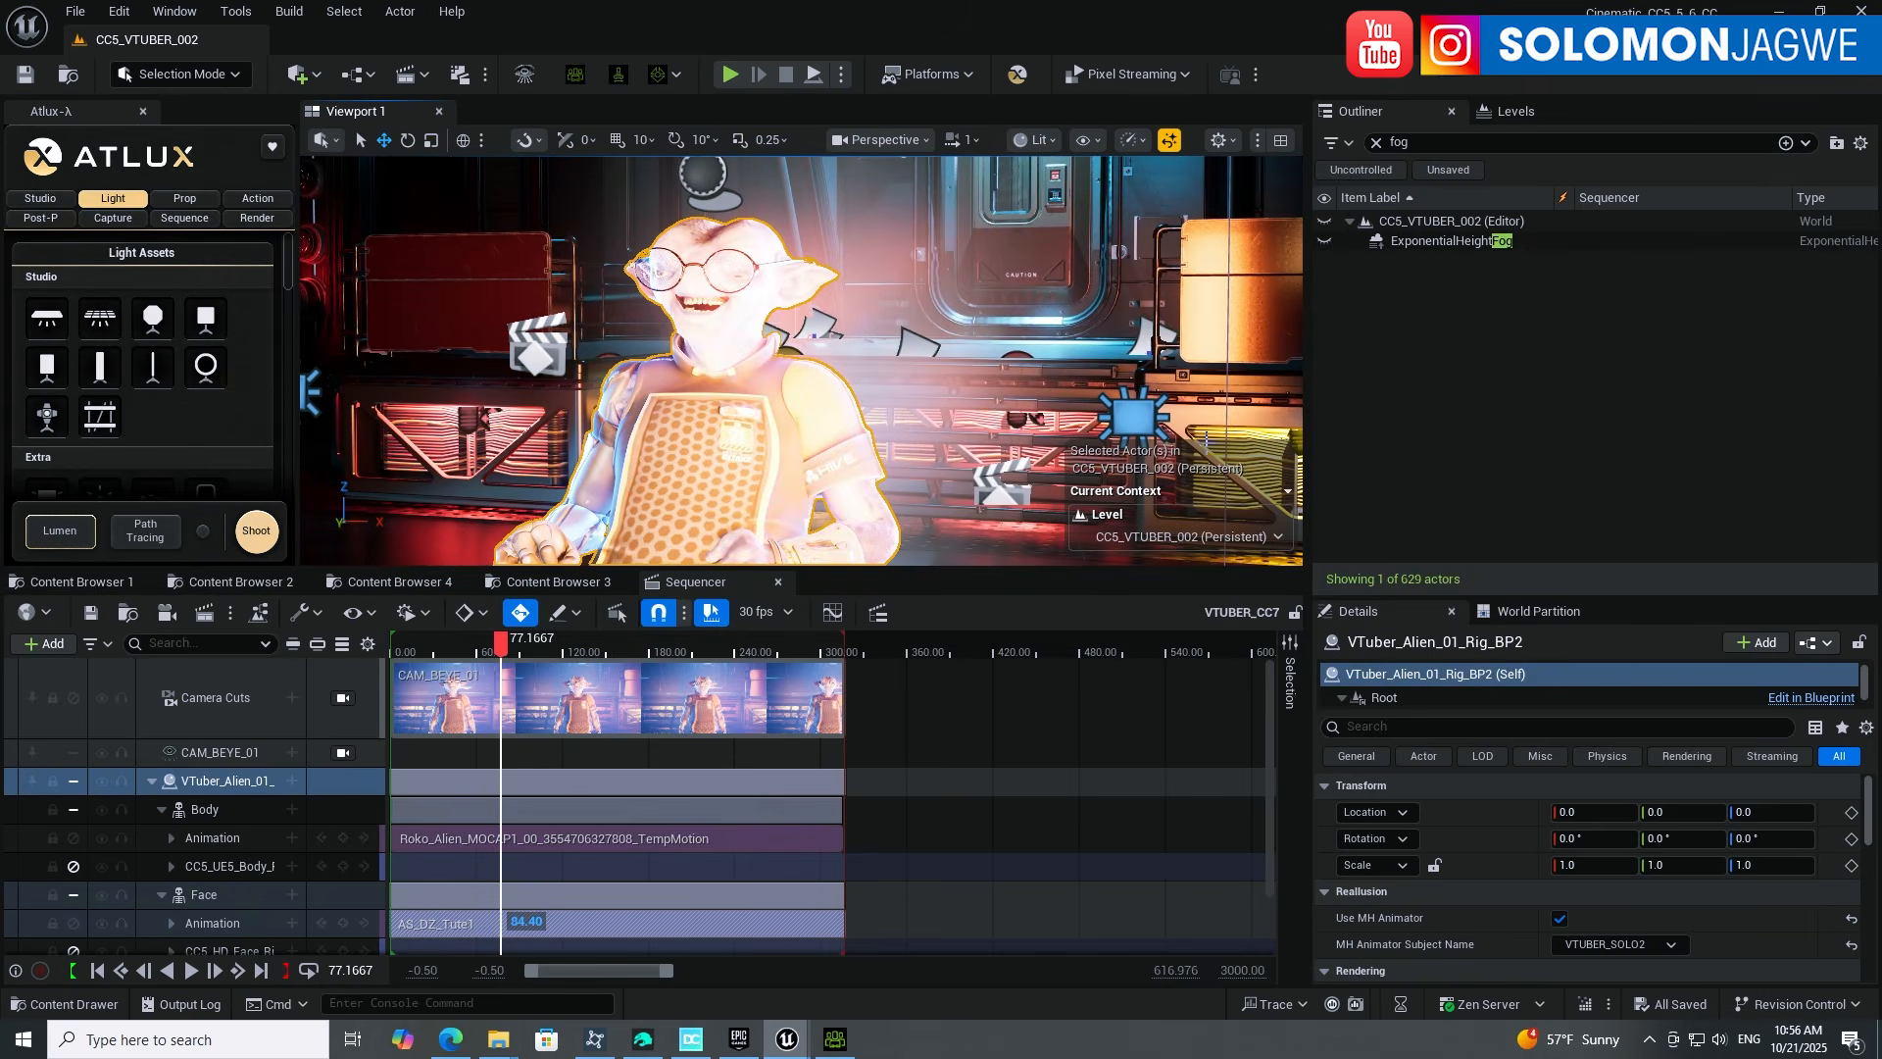
scroll(974, 395, "down", 4)
scroll(973, 395, "down", 2)
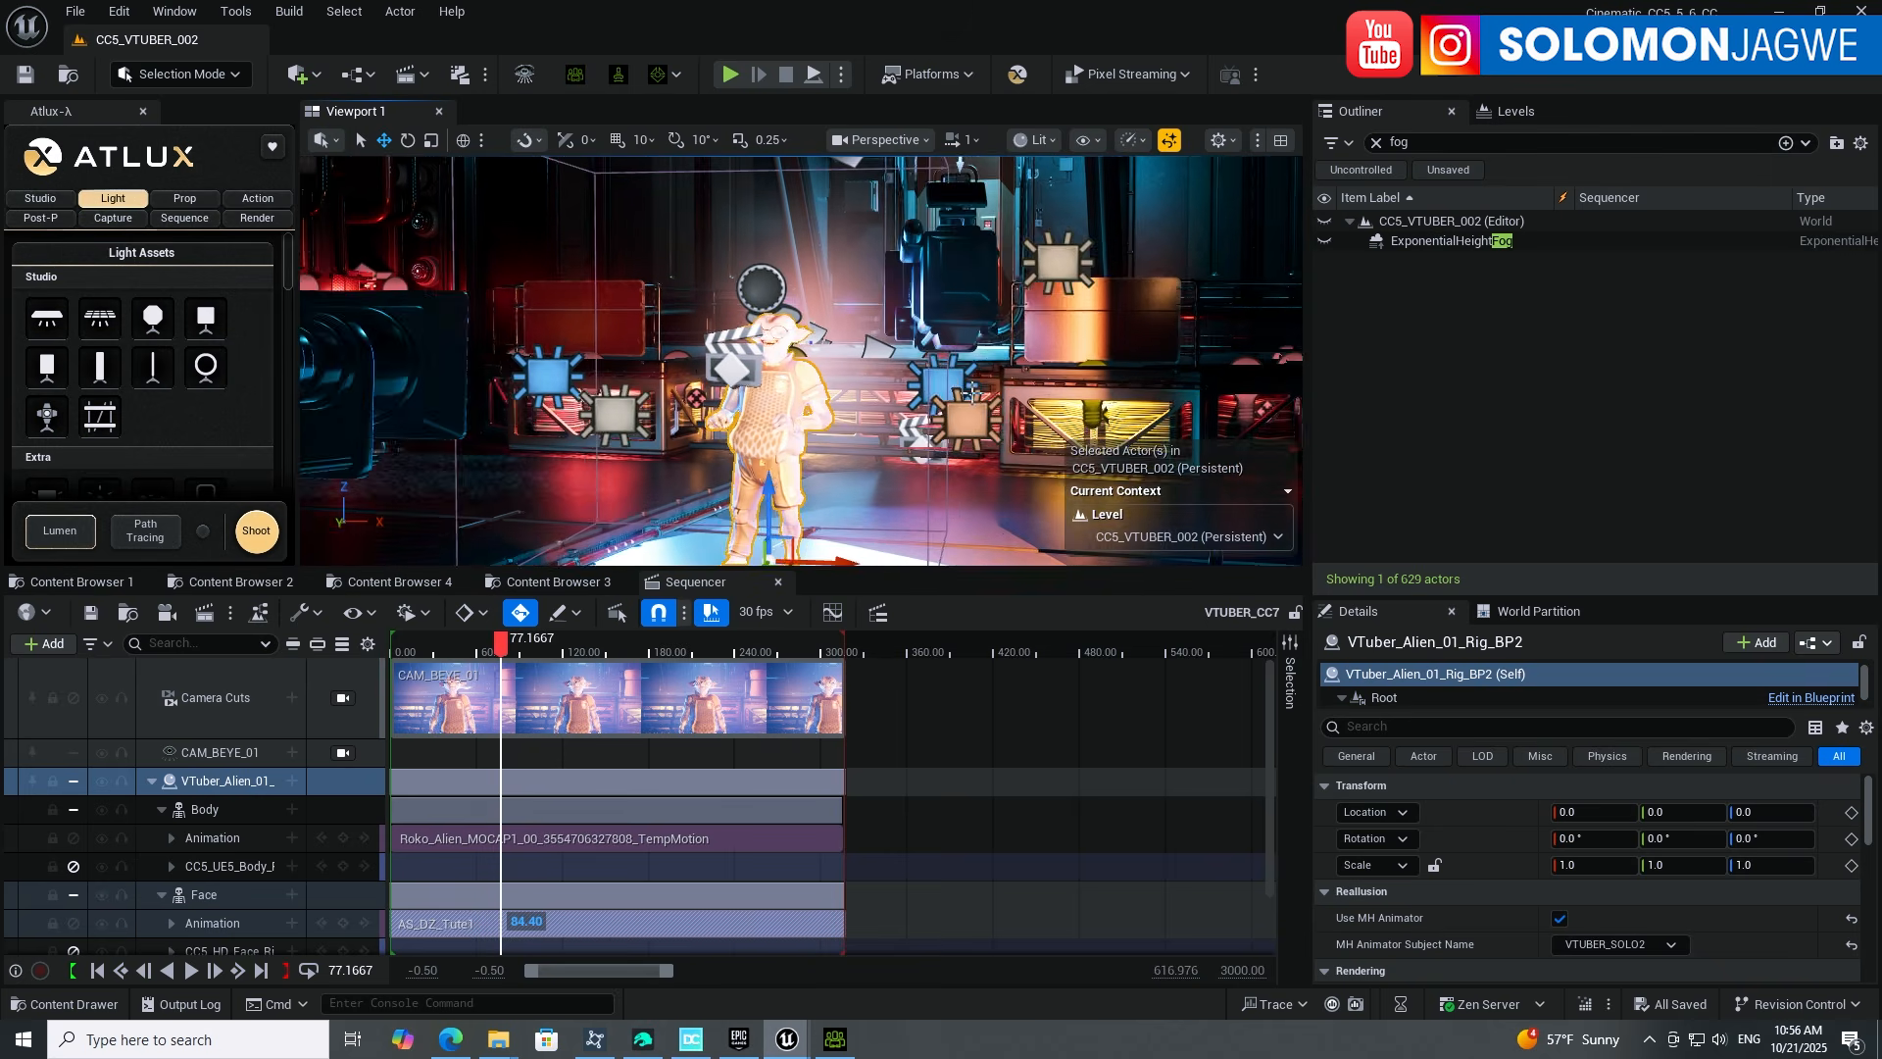
scroll(892, 450, "up", 2)
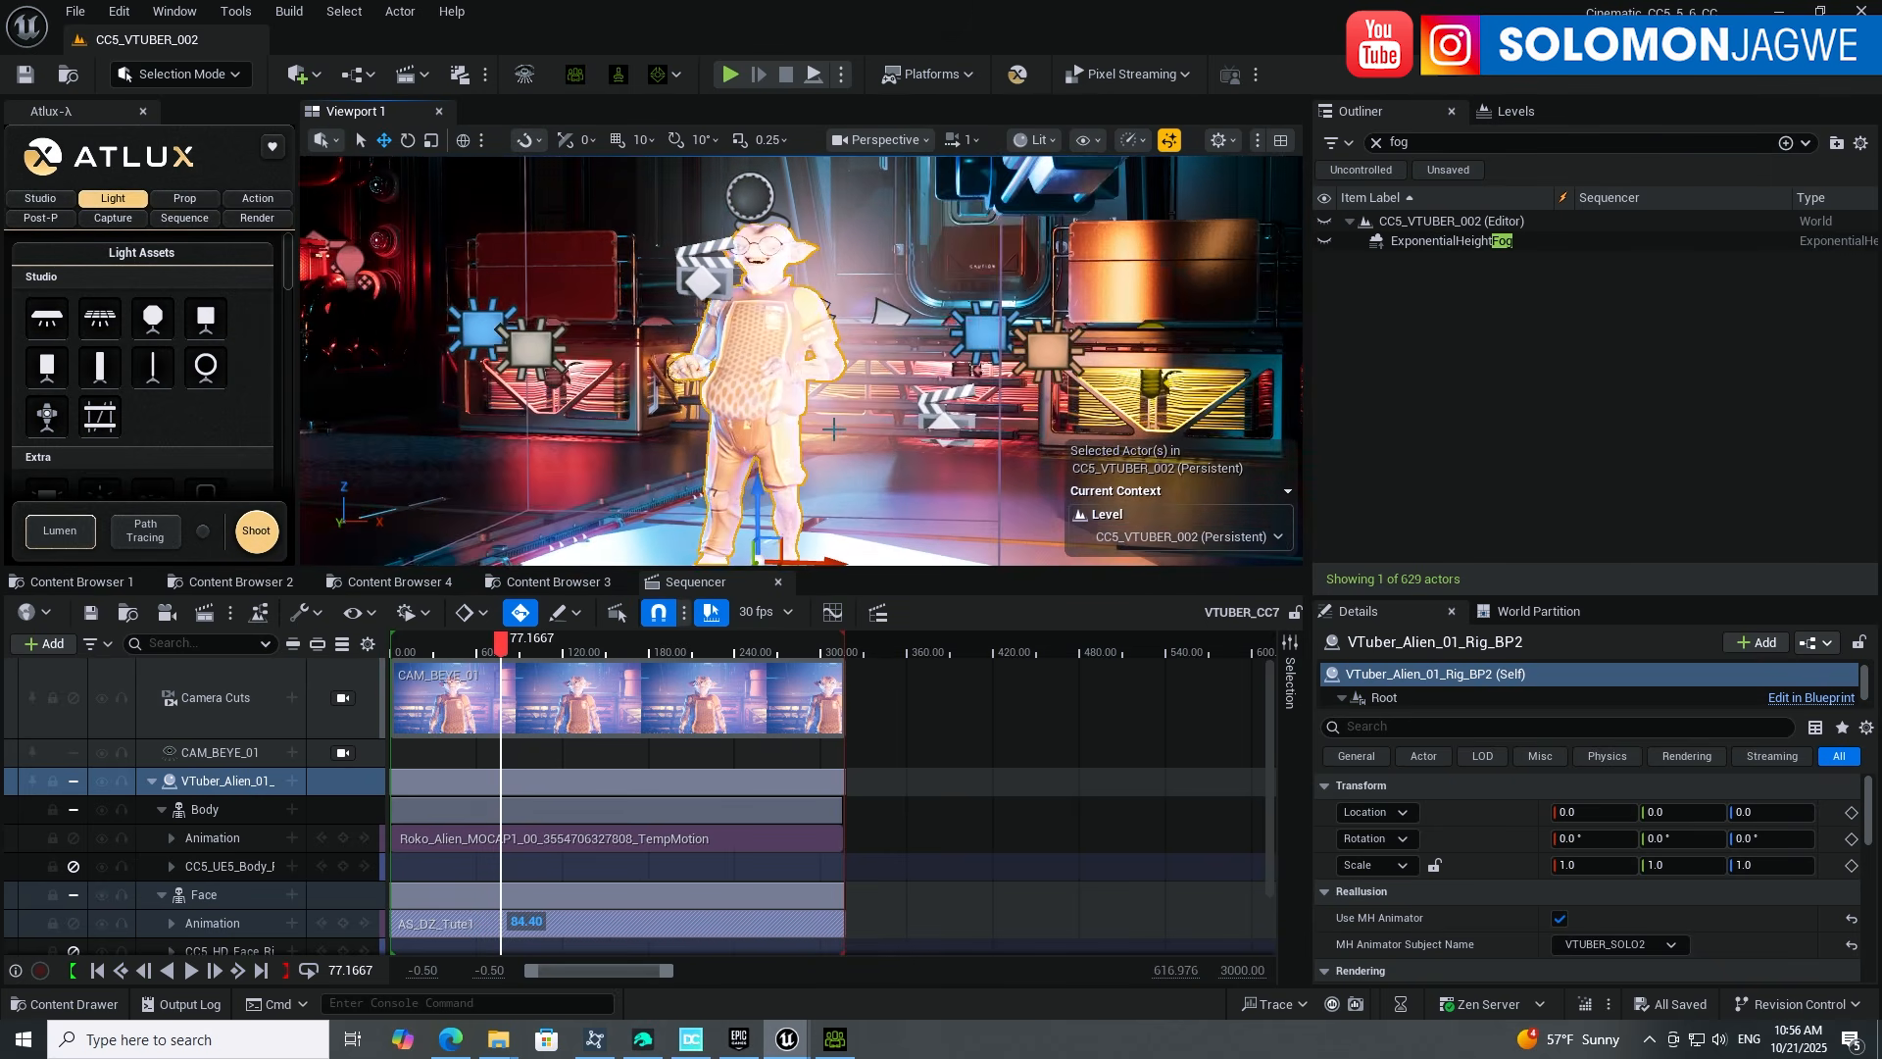
scroll(839, 424, "up", 2)
middle_click_drag(825, 406, 812, 451)
middle_click_drag(873, 365, 787, 338)
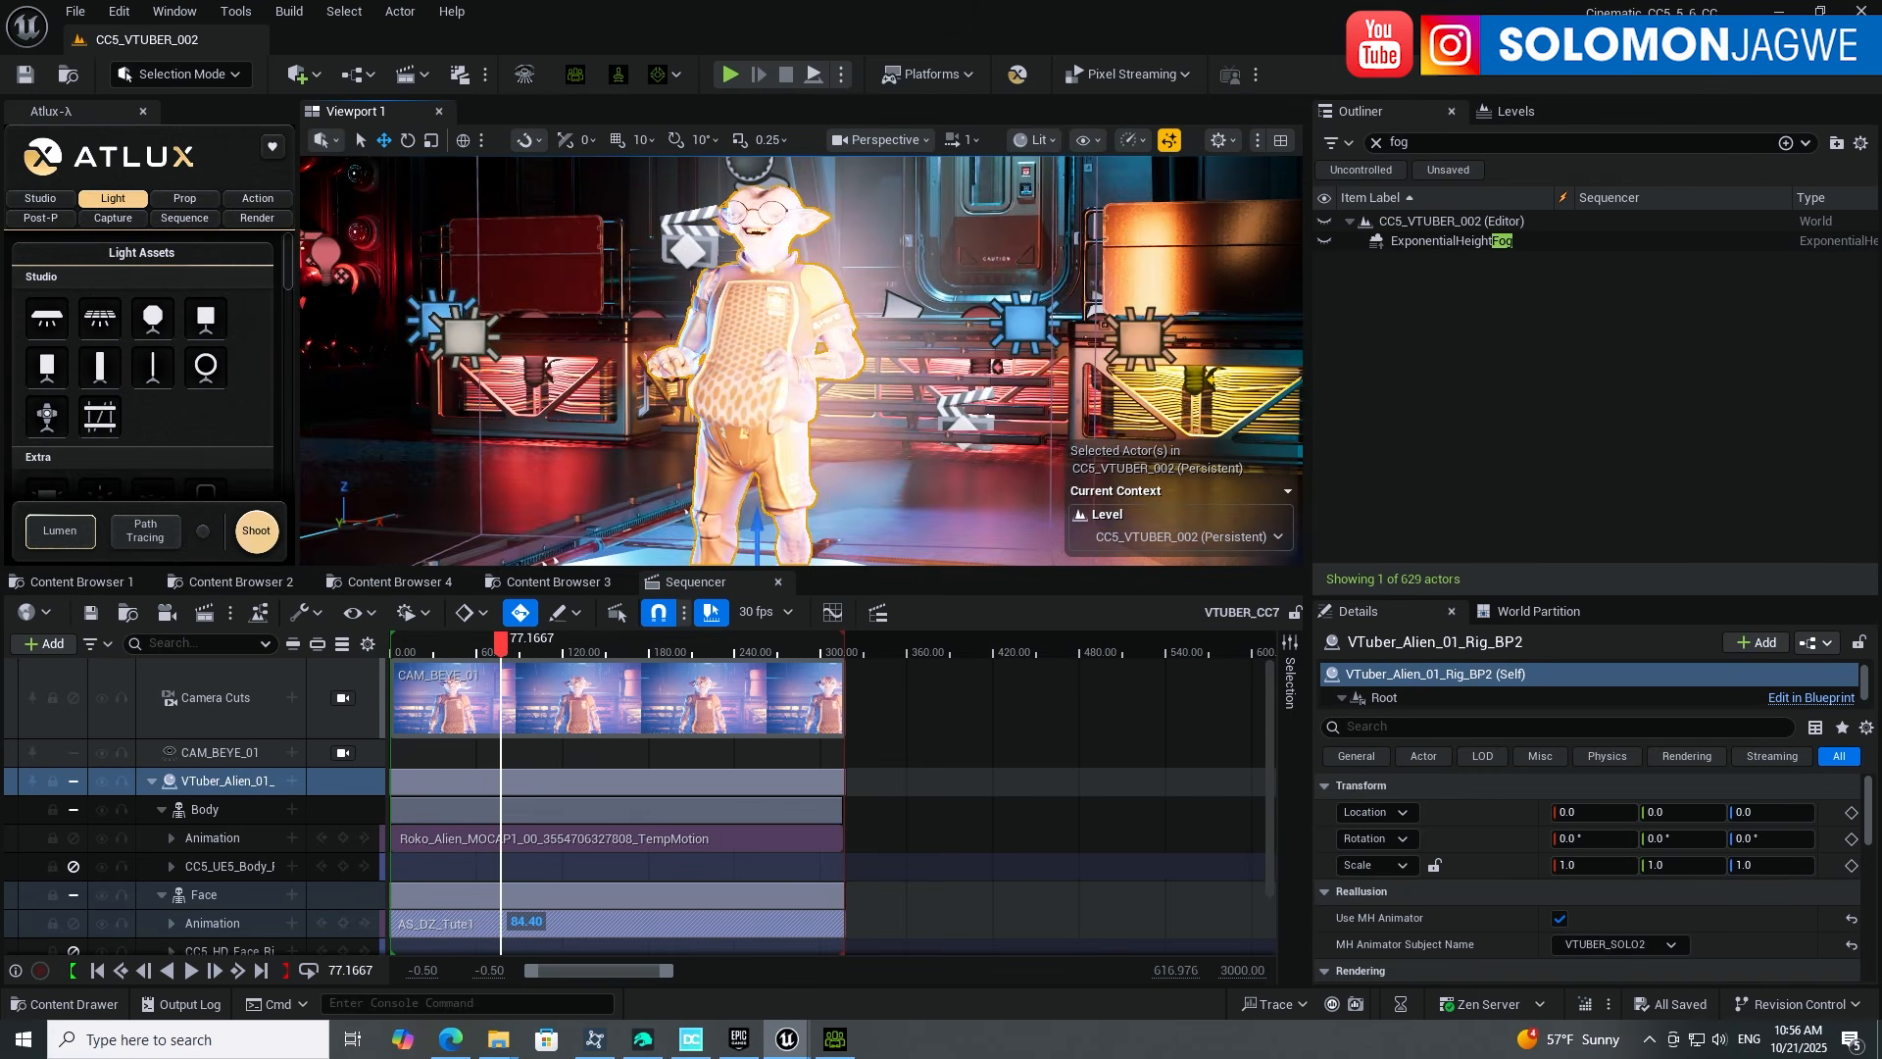
left_click(835, 1041)
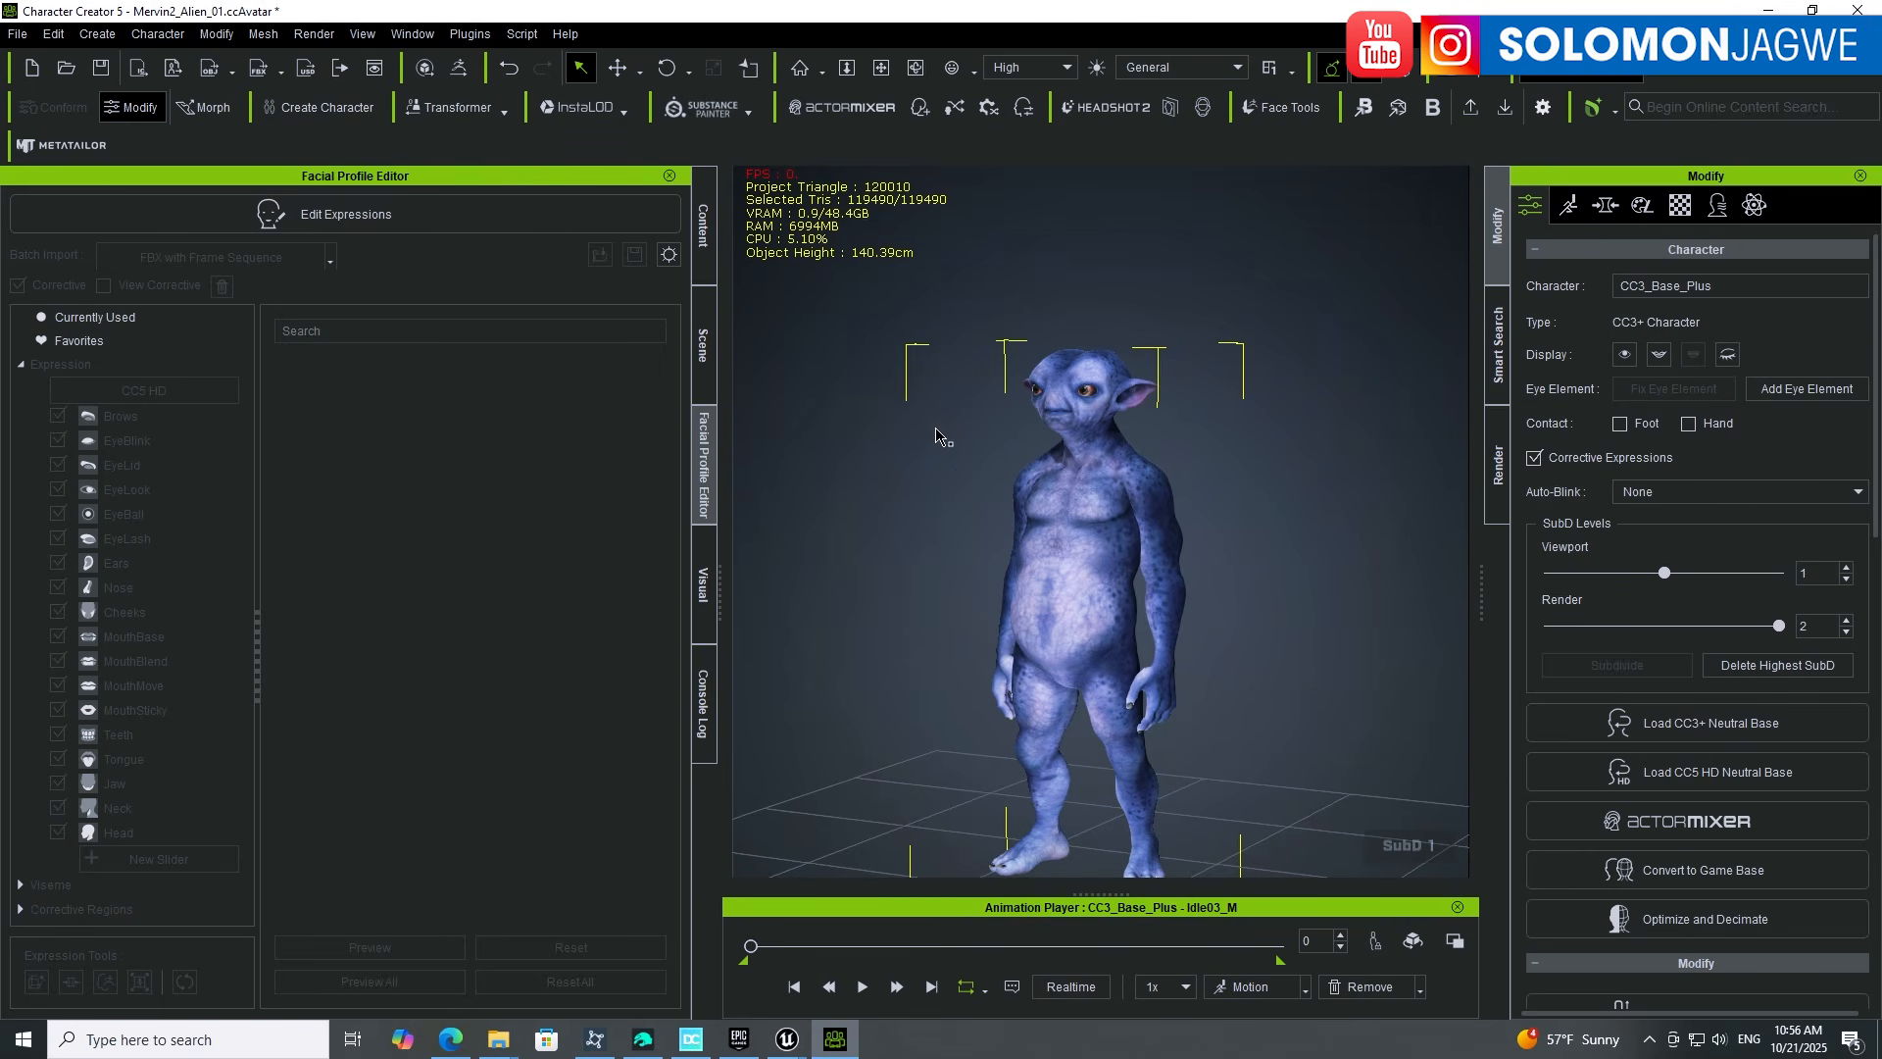
Step: Open the Rescue Team - Liam template pack and apply LIAM T Shirt to the alien
left_click(704, 227)
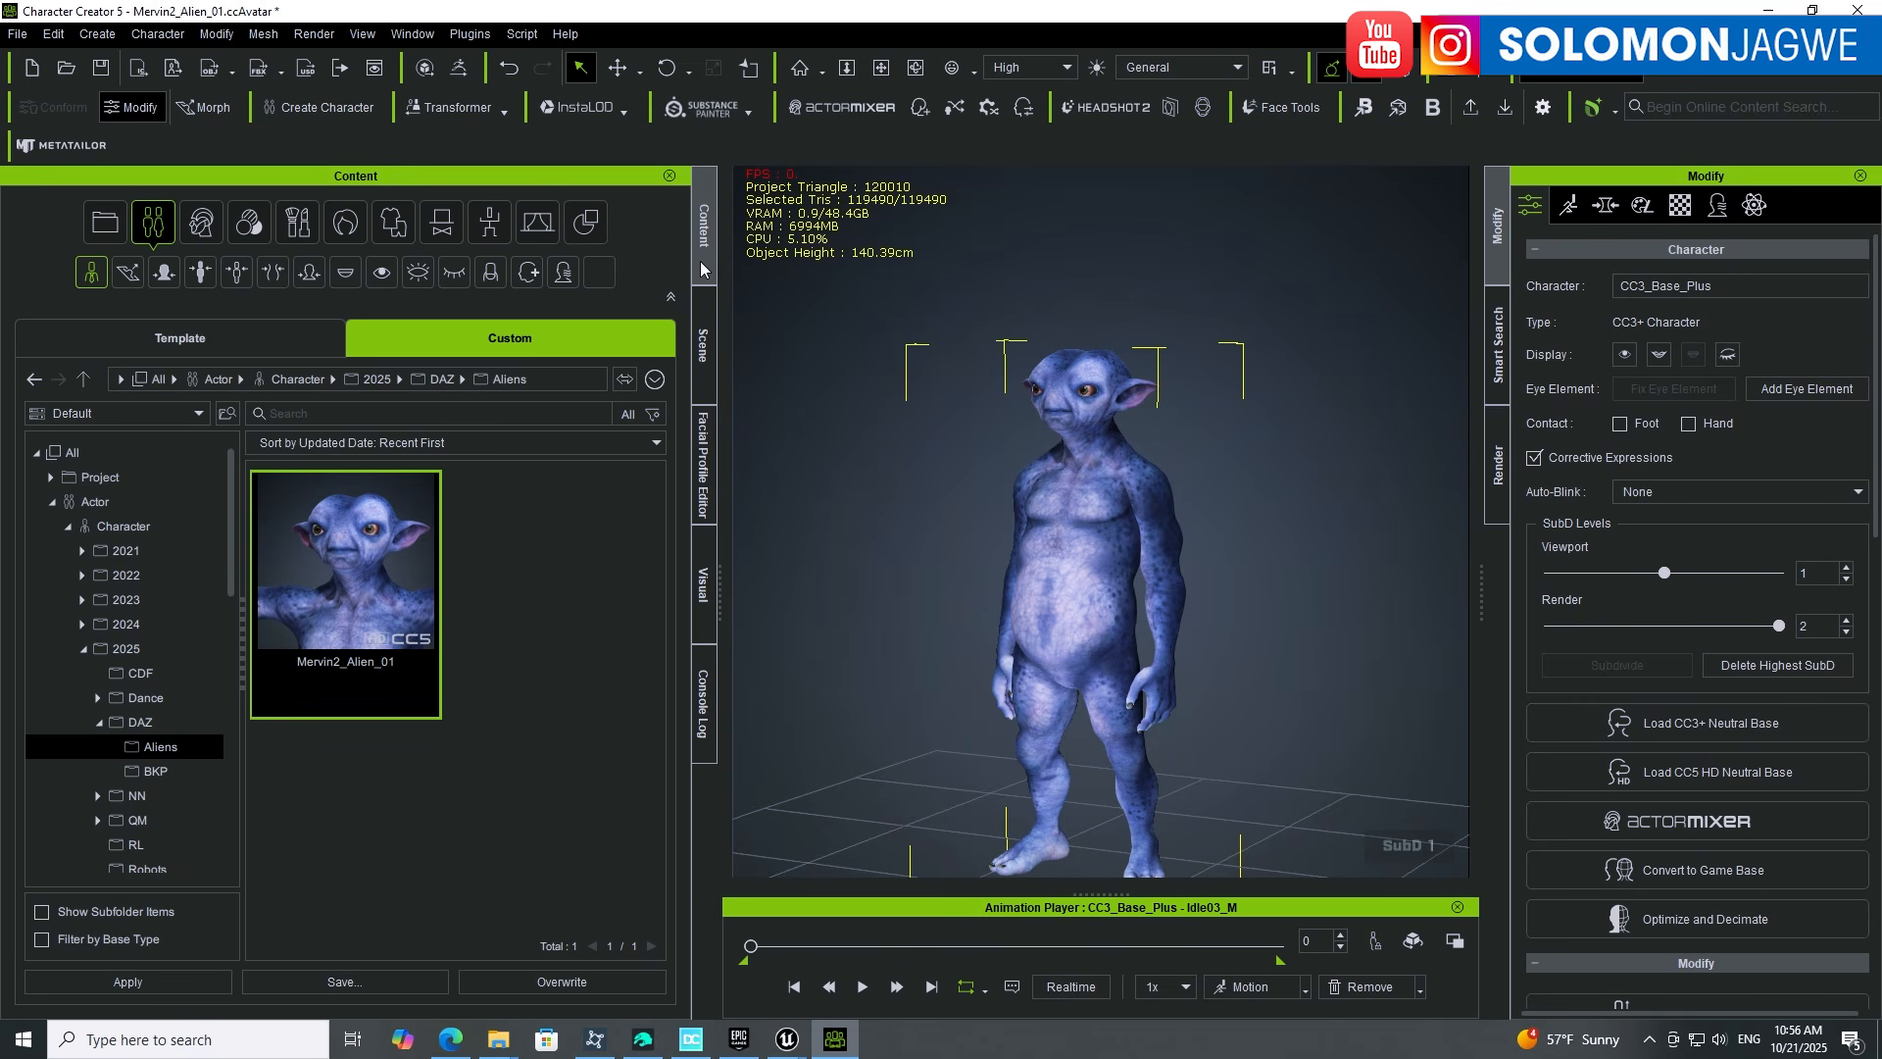
left_click(185, 339)
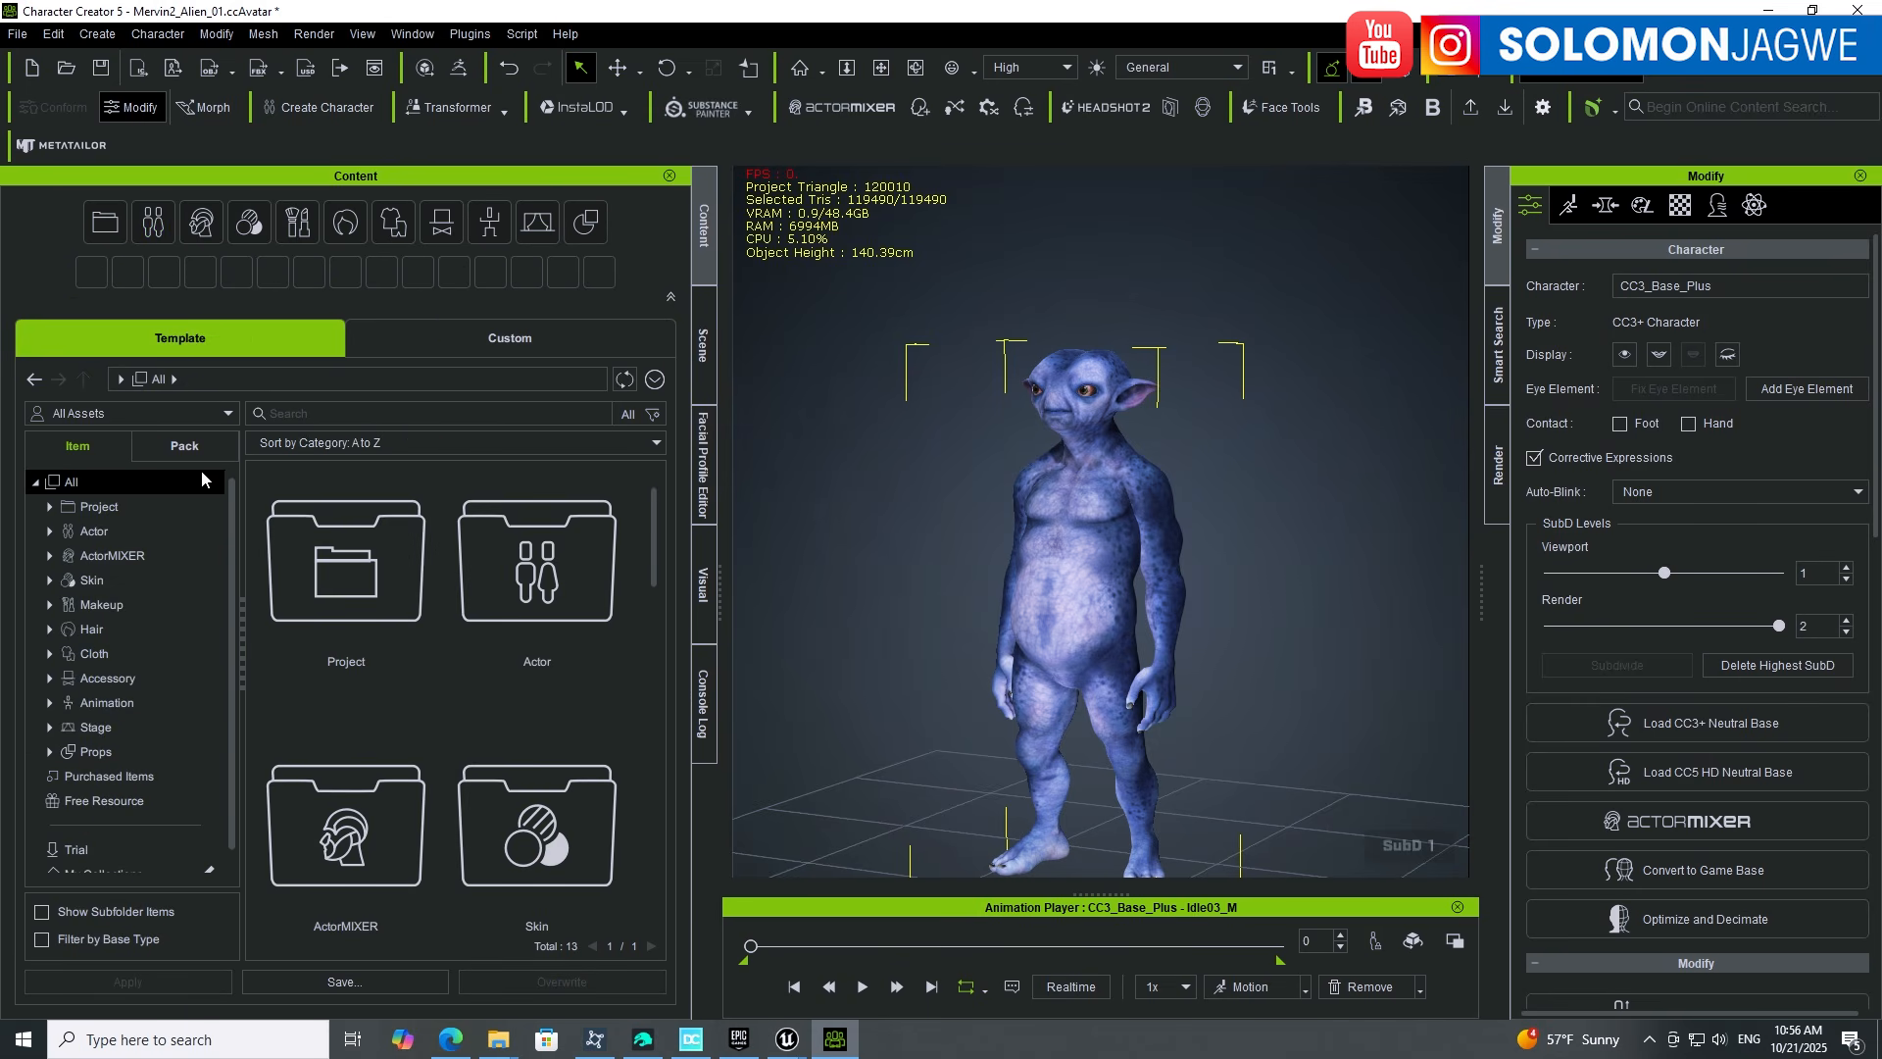
left_click(182, 448)
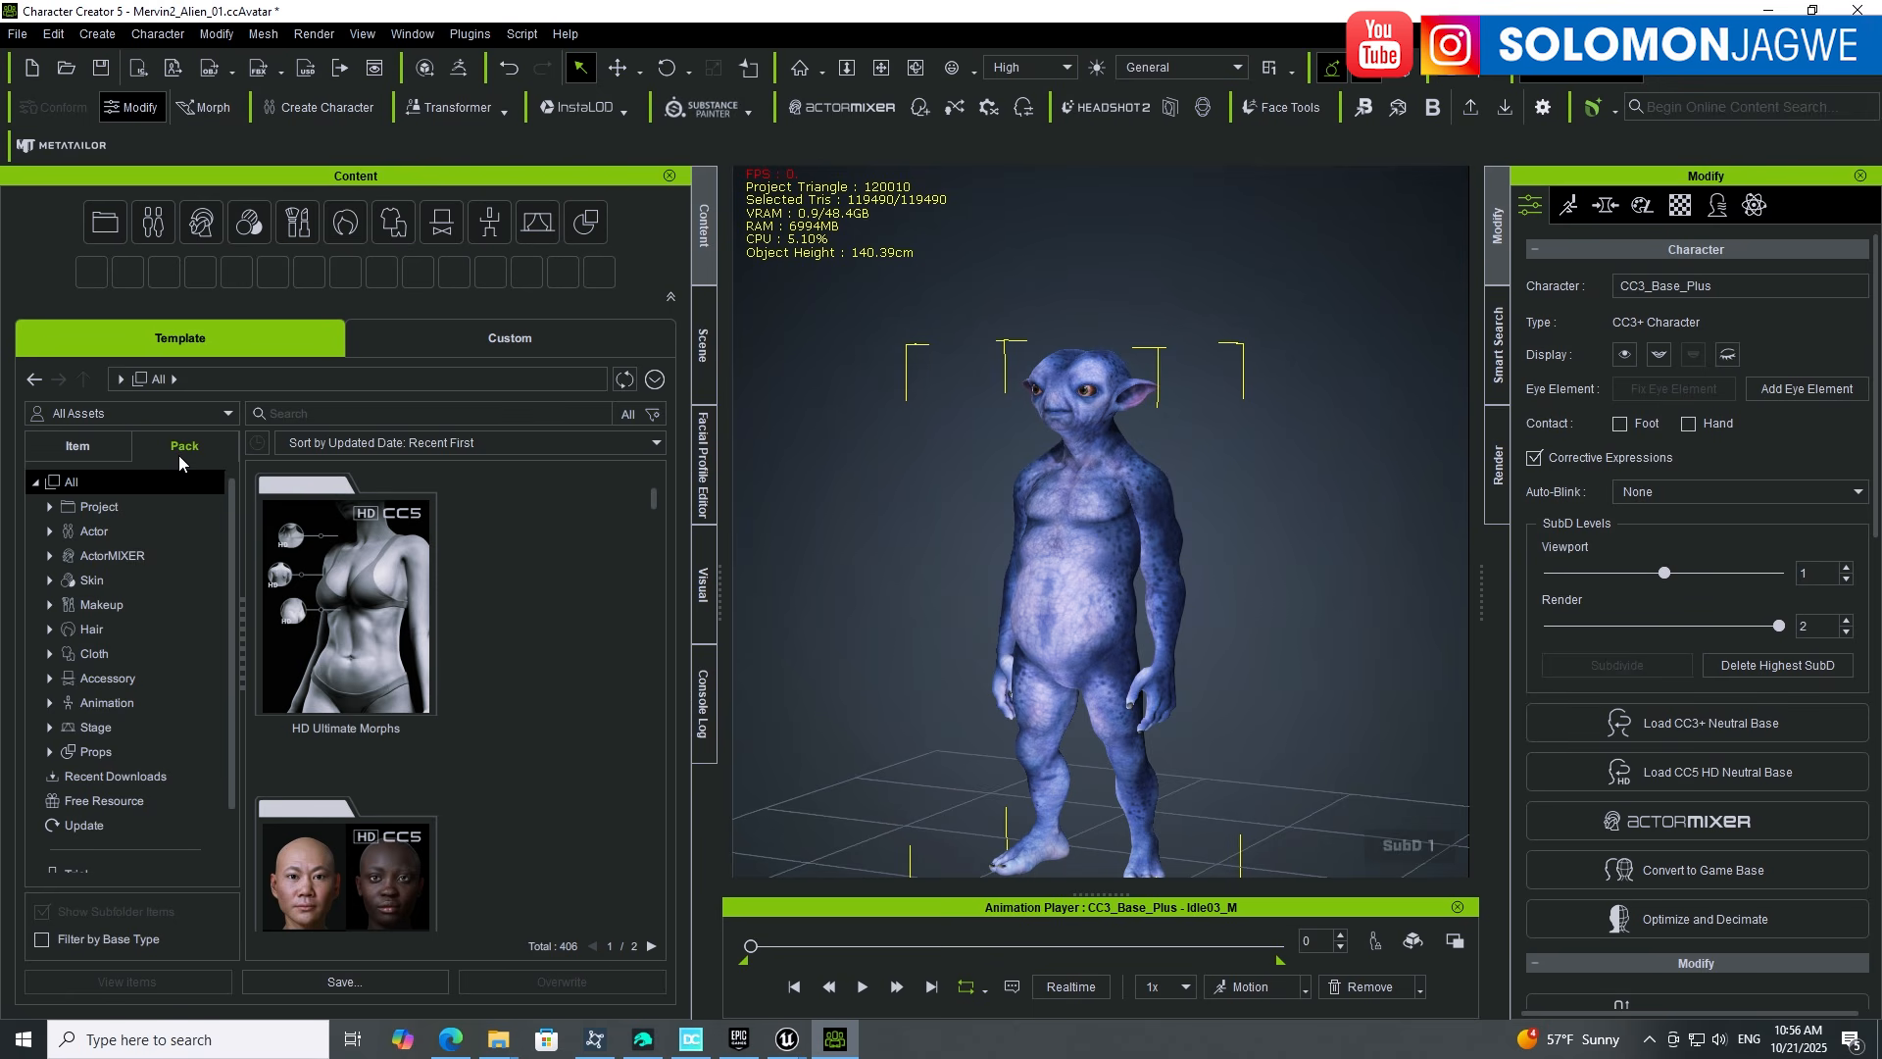
left_click_drag(654, 501, 655, 517)
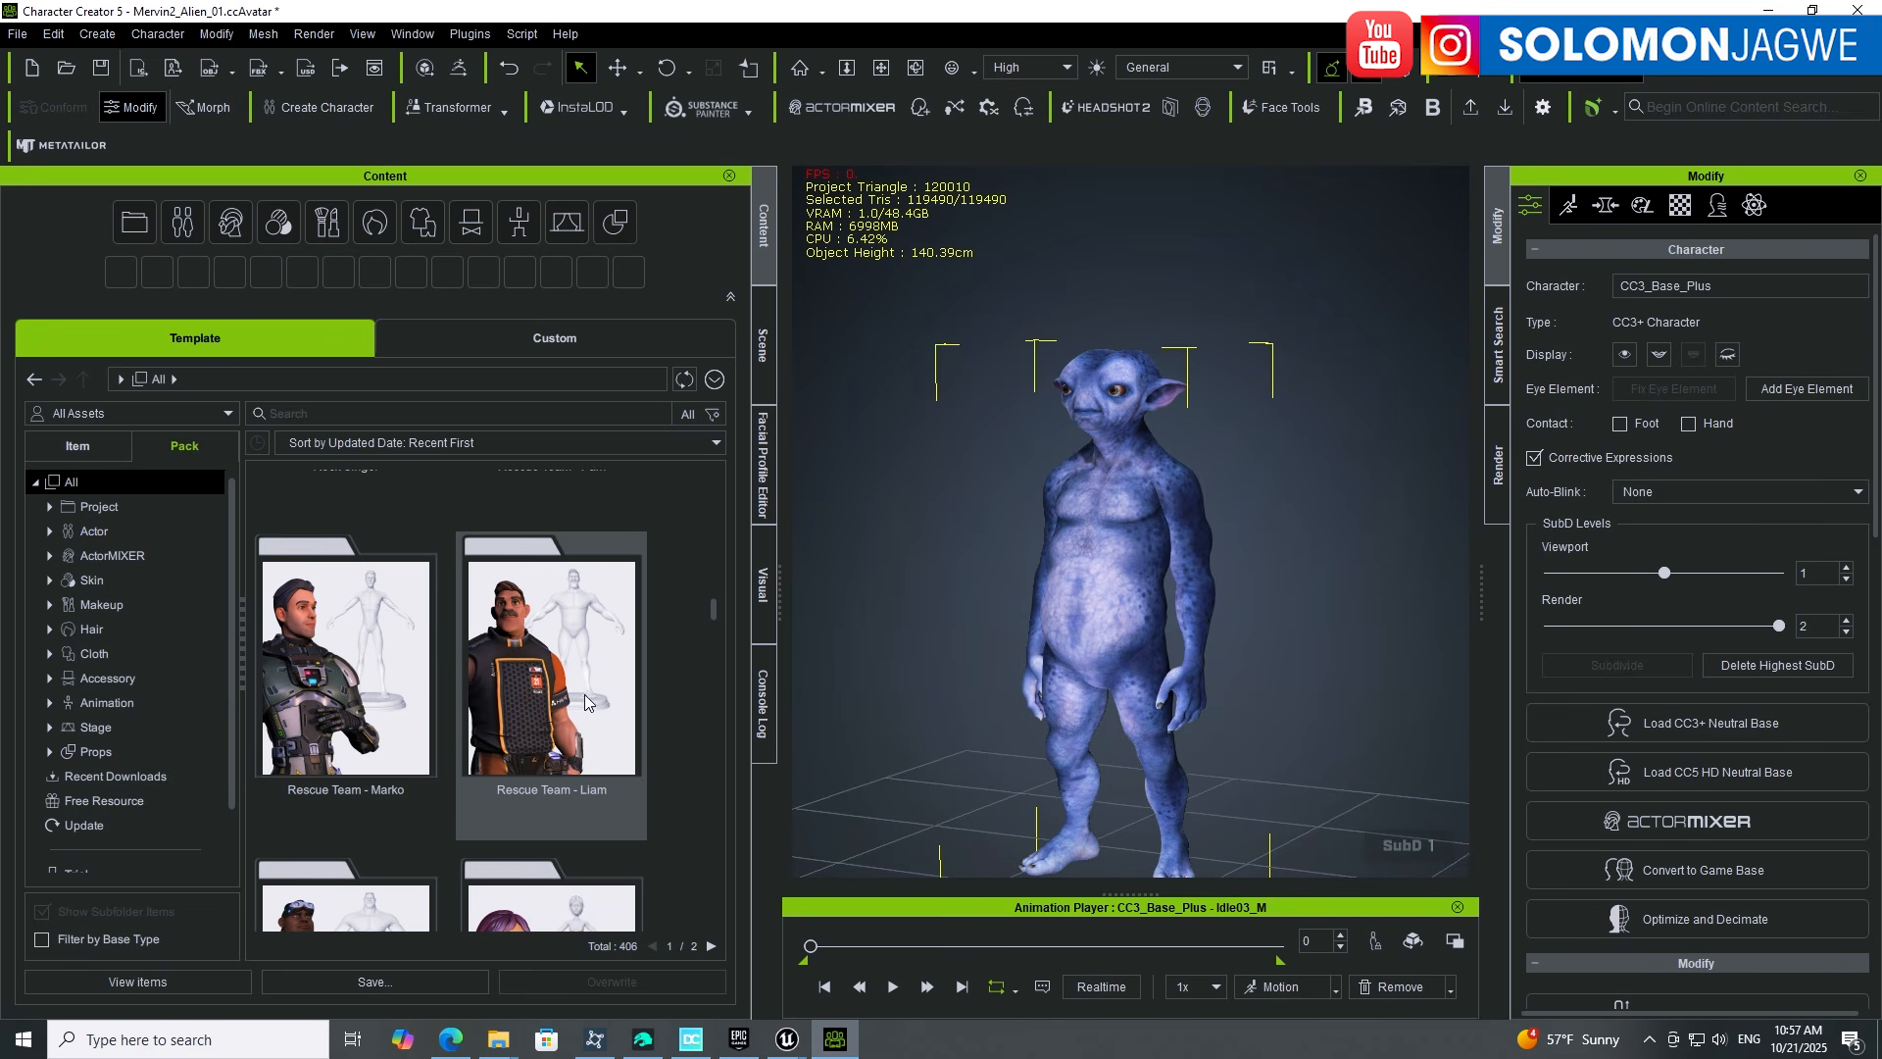
left_click(543, 687)
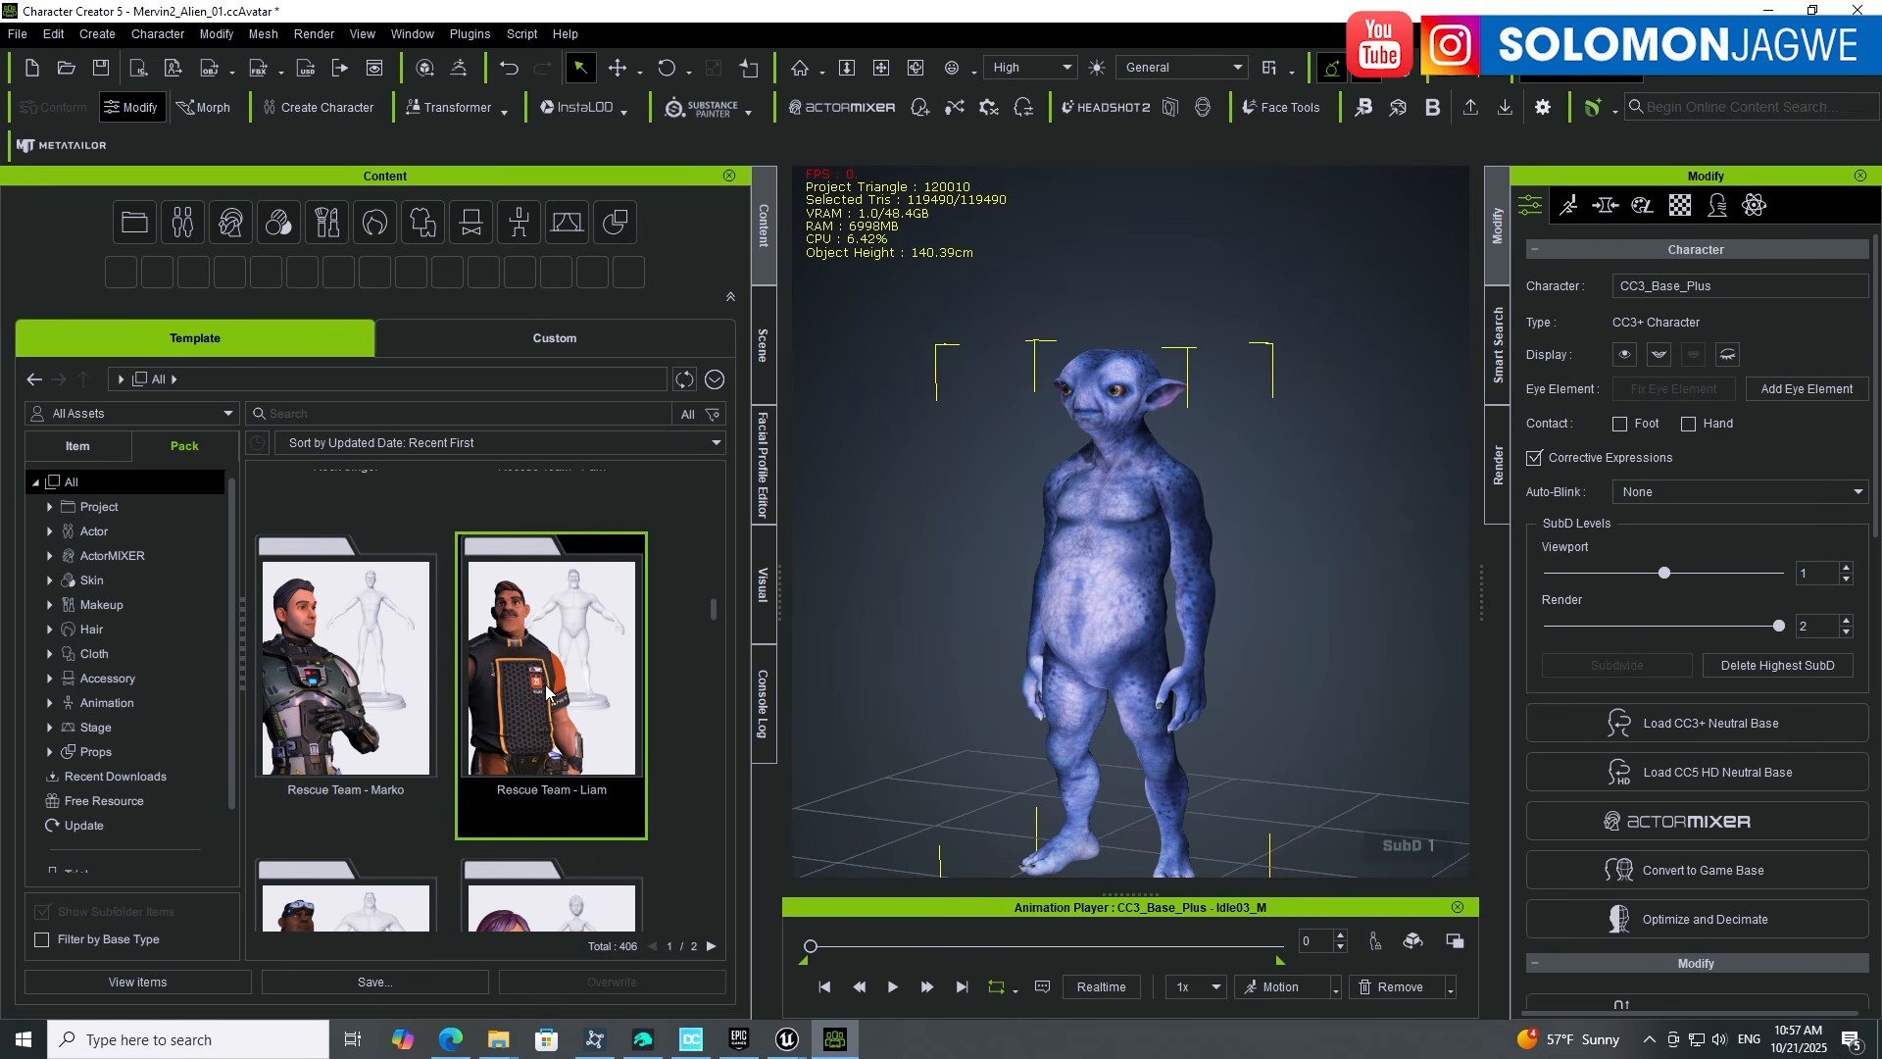
double_click(544, 690)
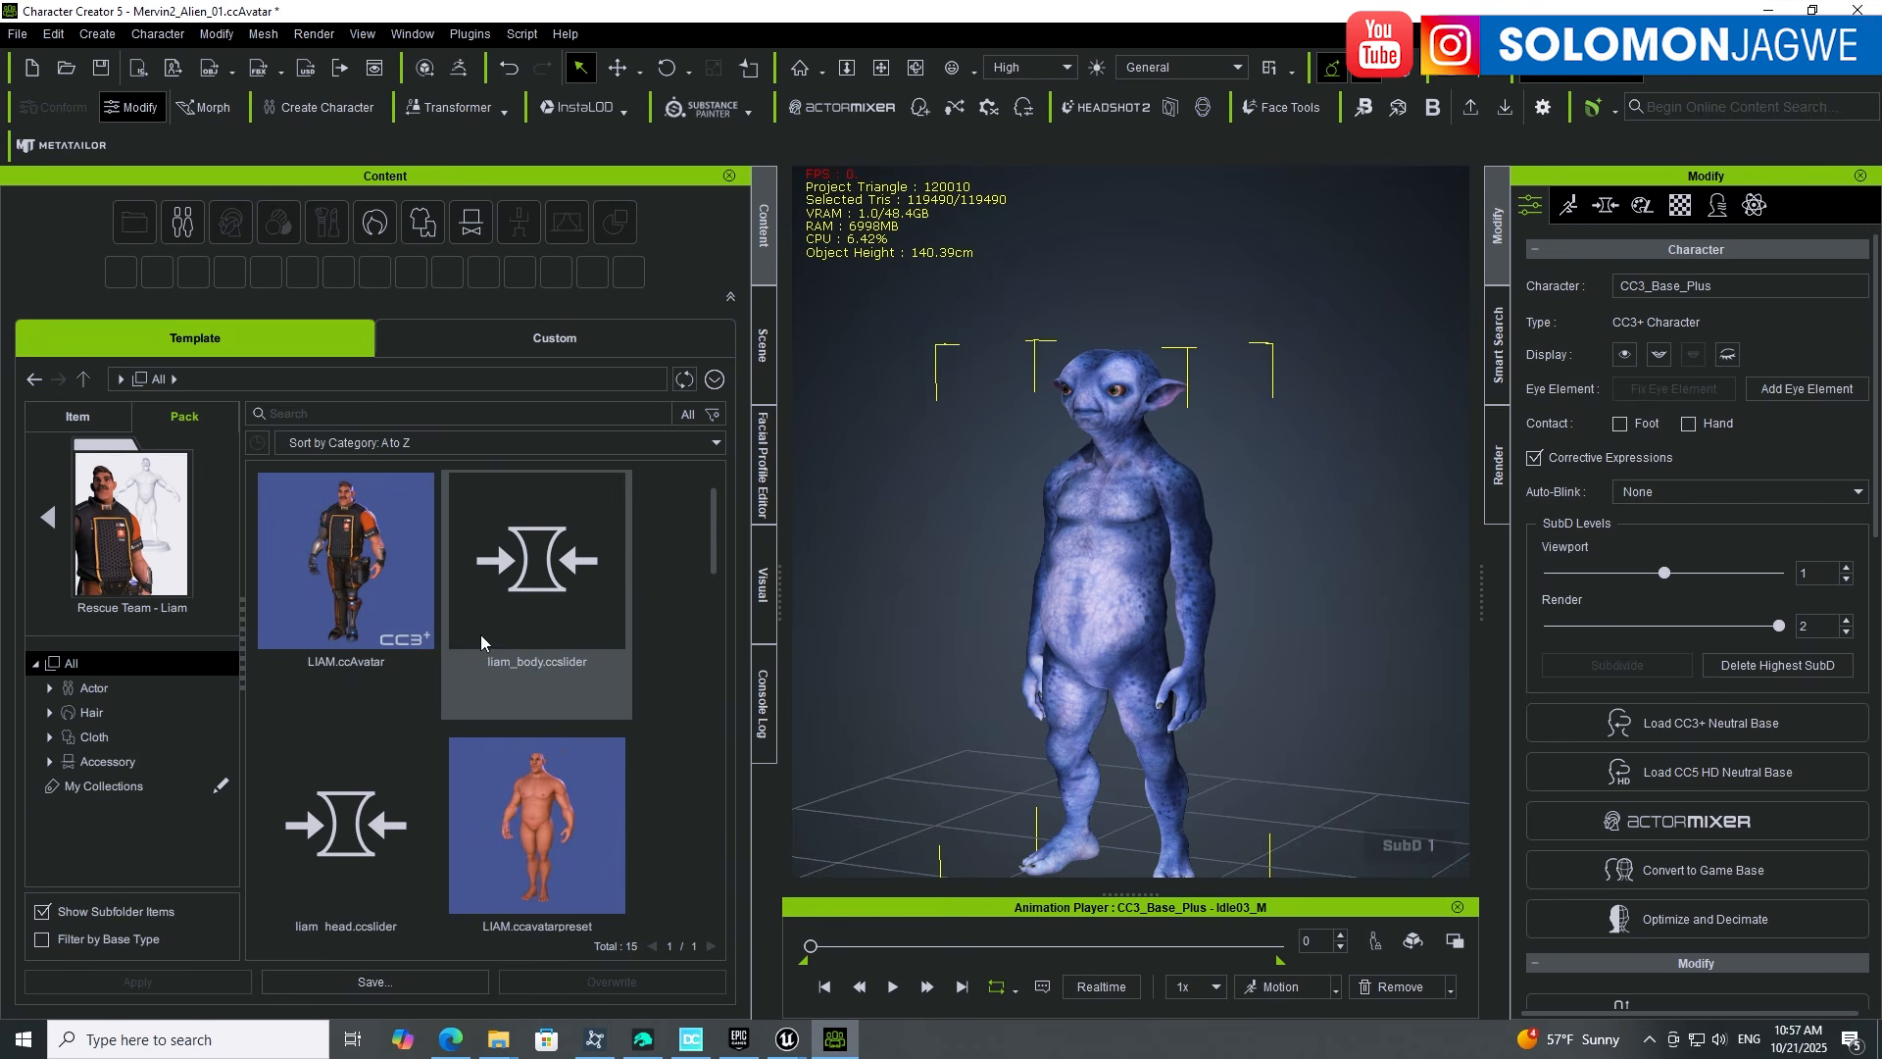
left_click_drag(722, 517, 693, 732)
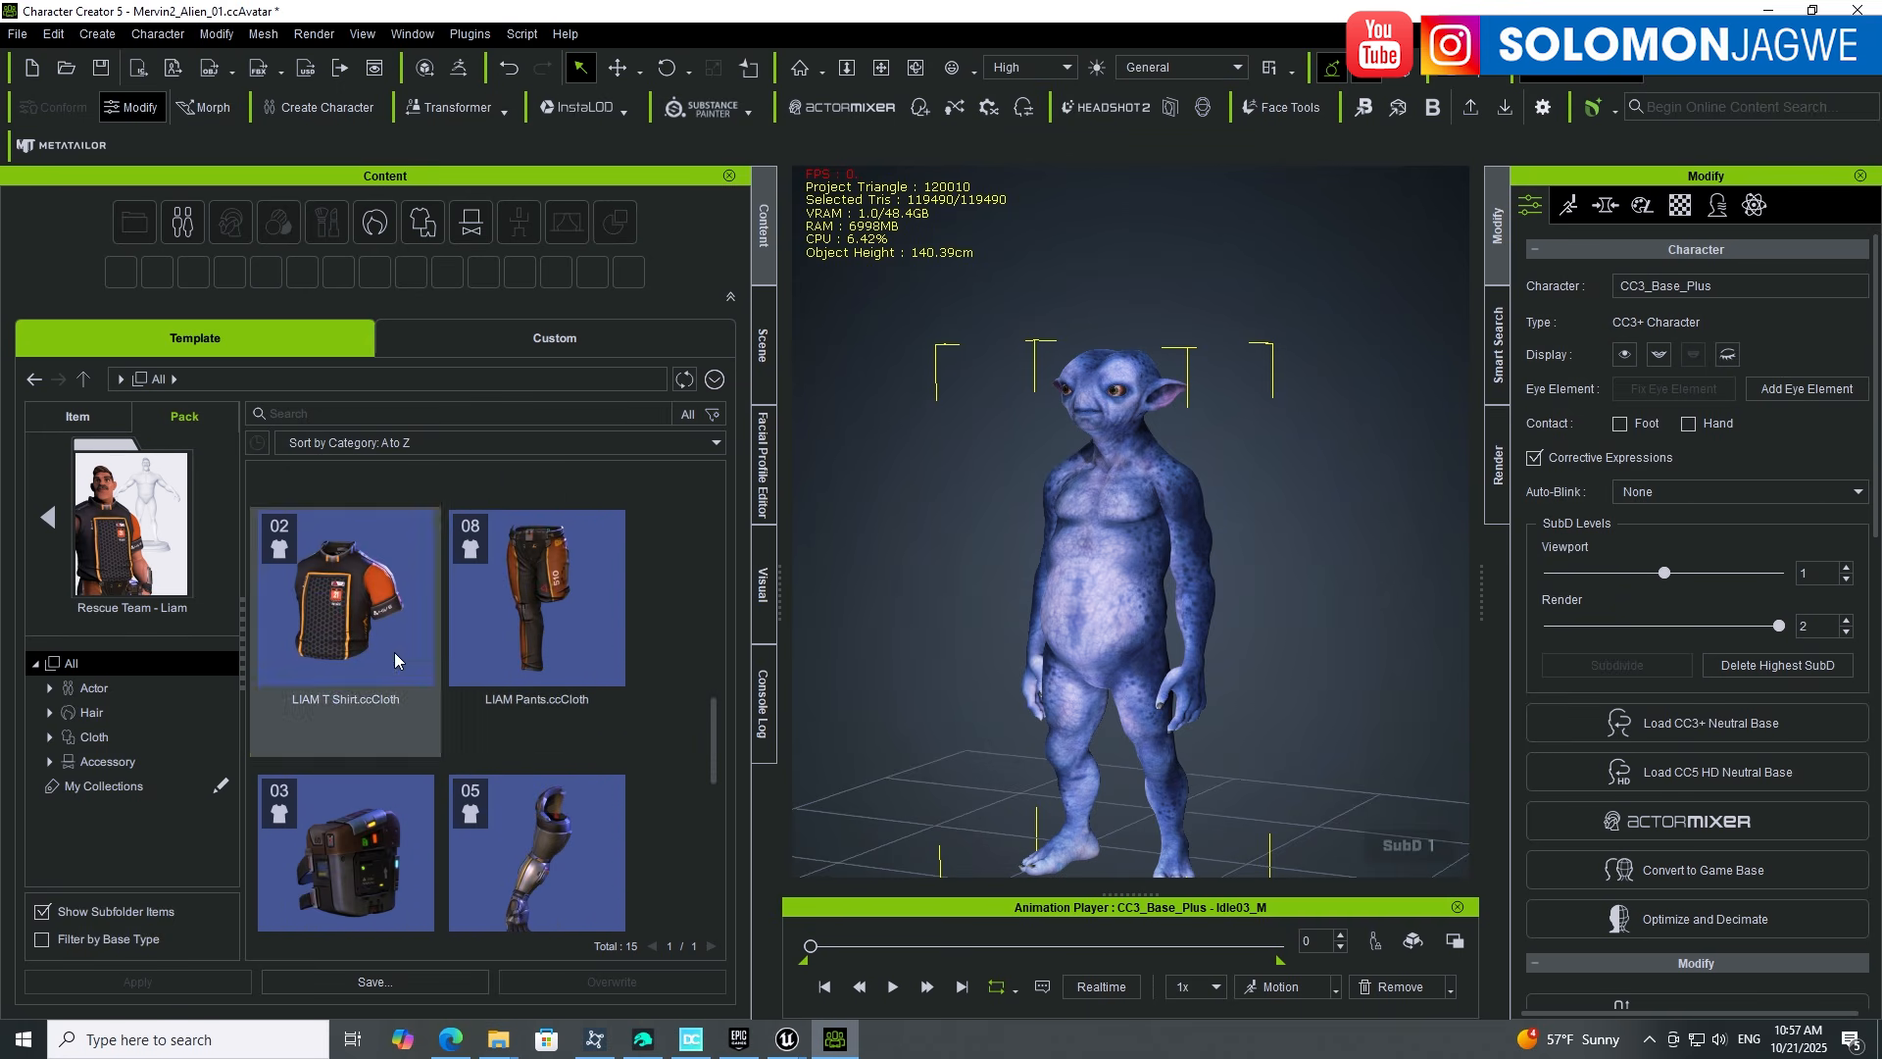
double_click(366, 620)
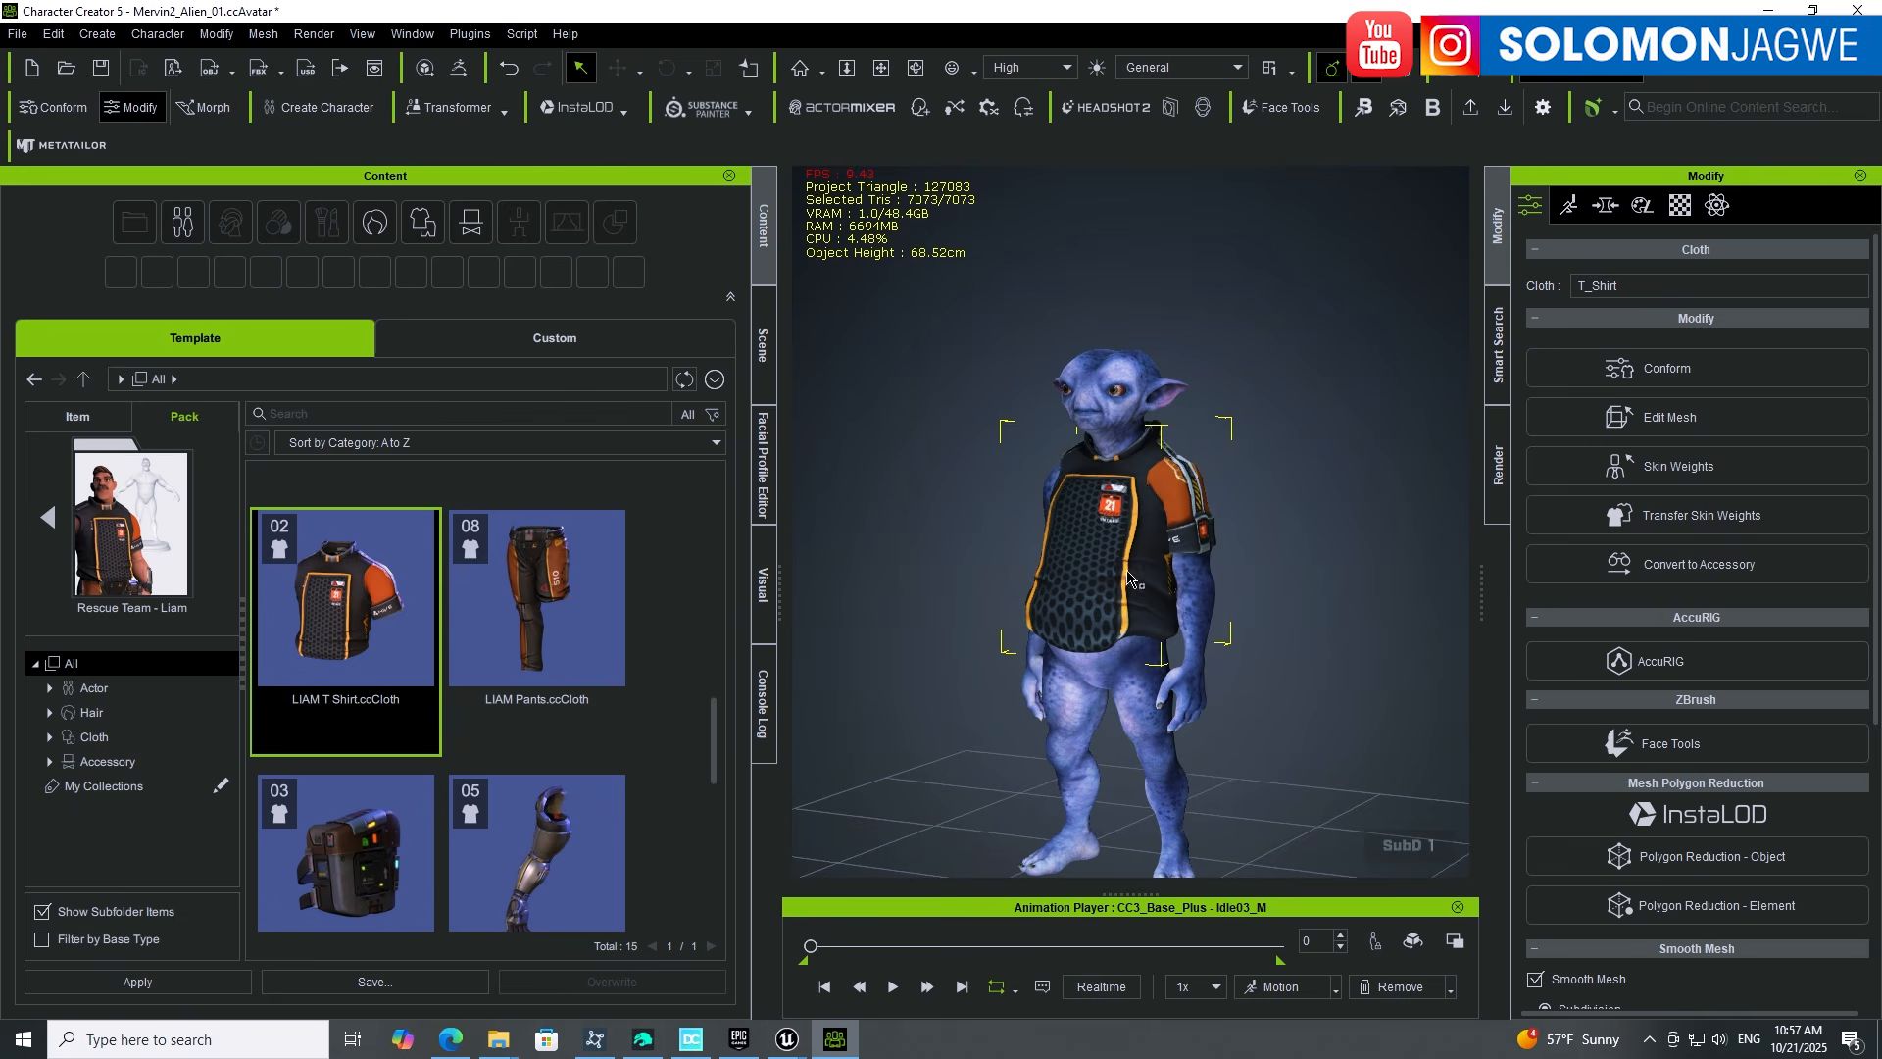
Step: Put the LIAM Pants on the alien and check the fit
double_click(557, 590)
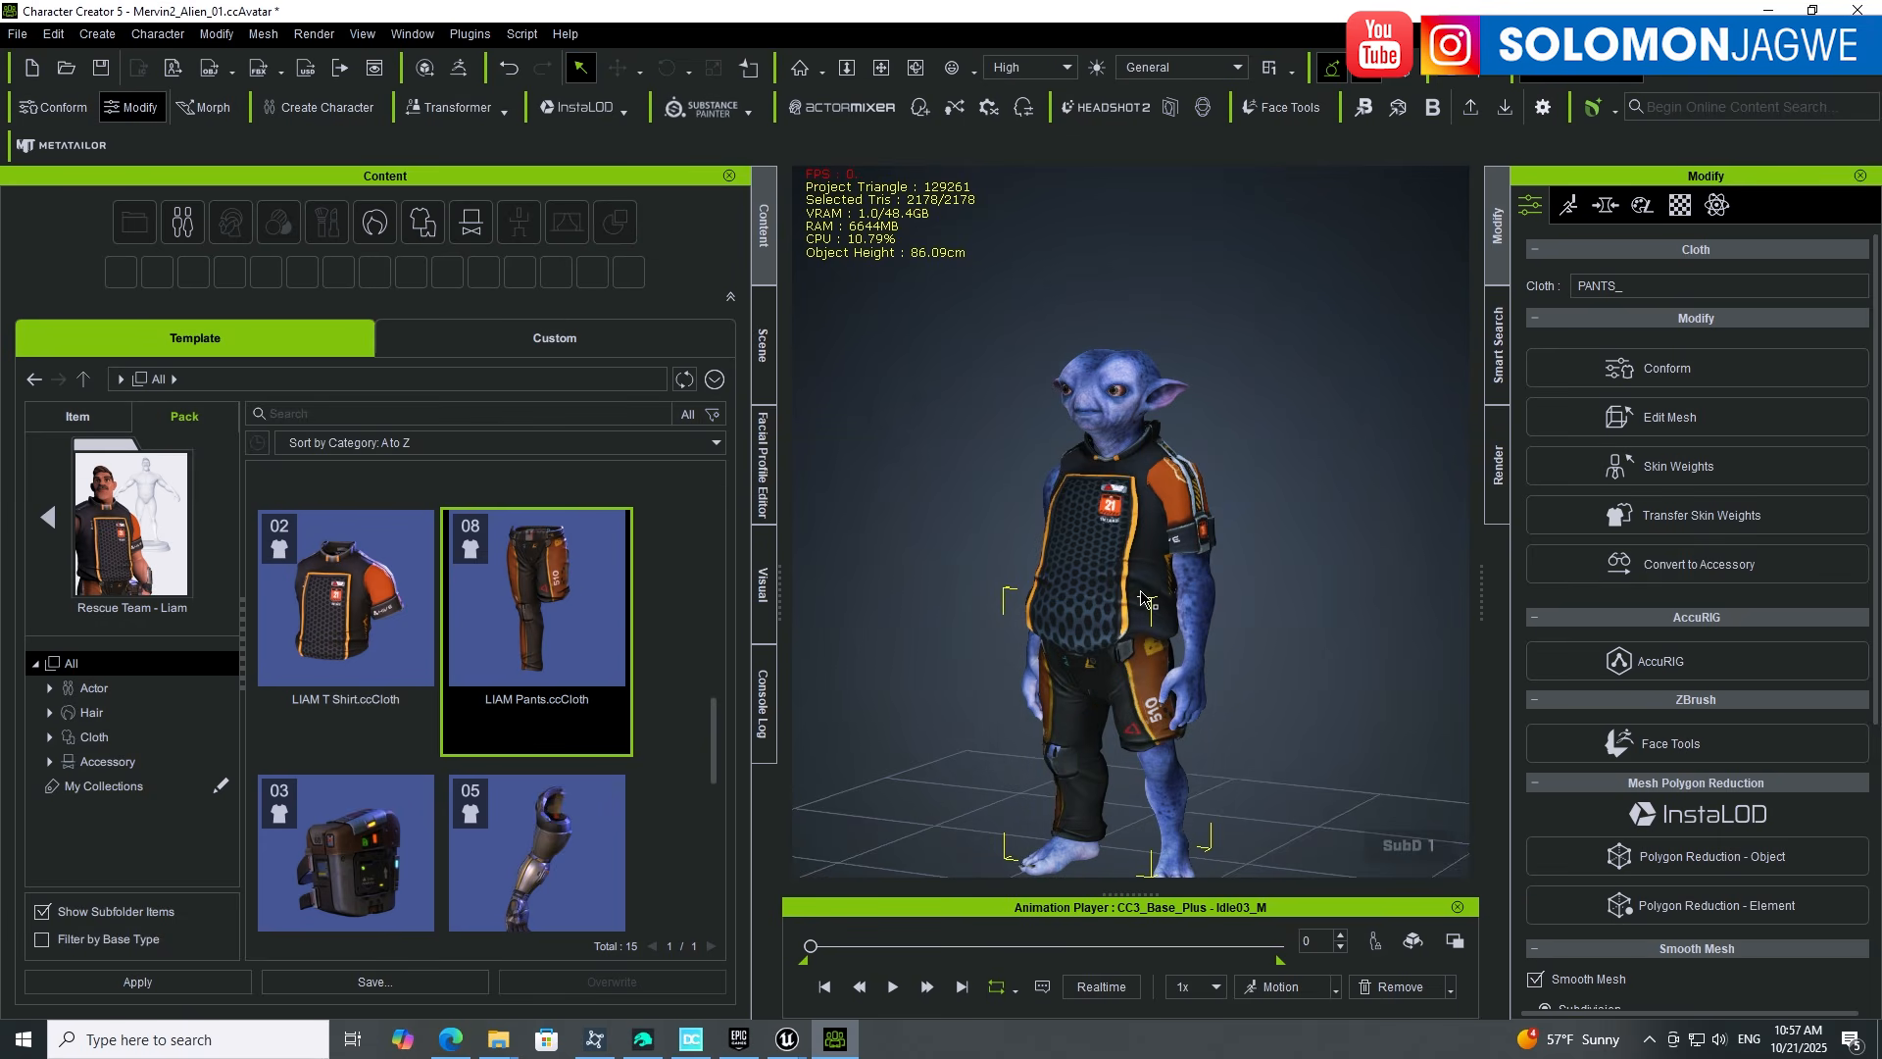
right_click_drag(1032, 606, 1225, 609)
scroll(1177, 610, "up", 3)
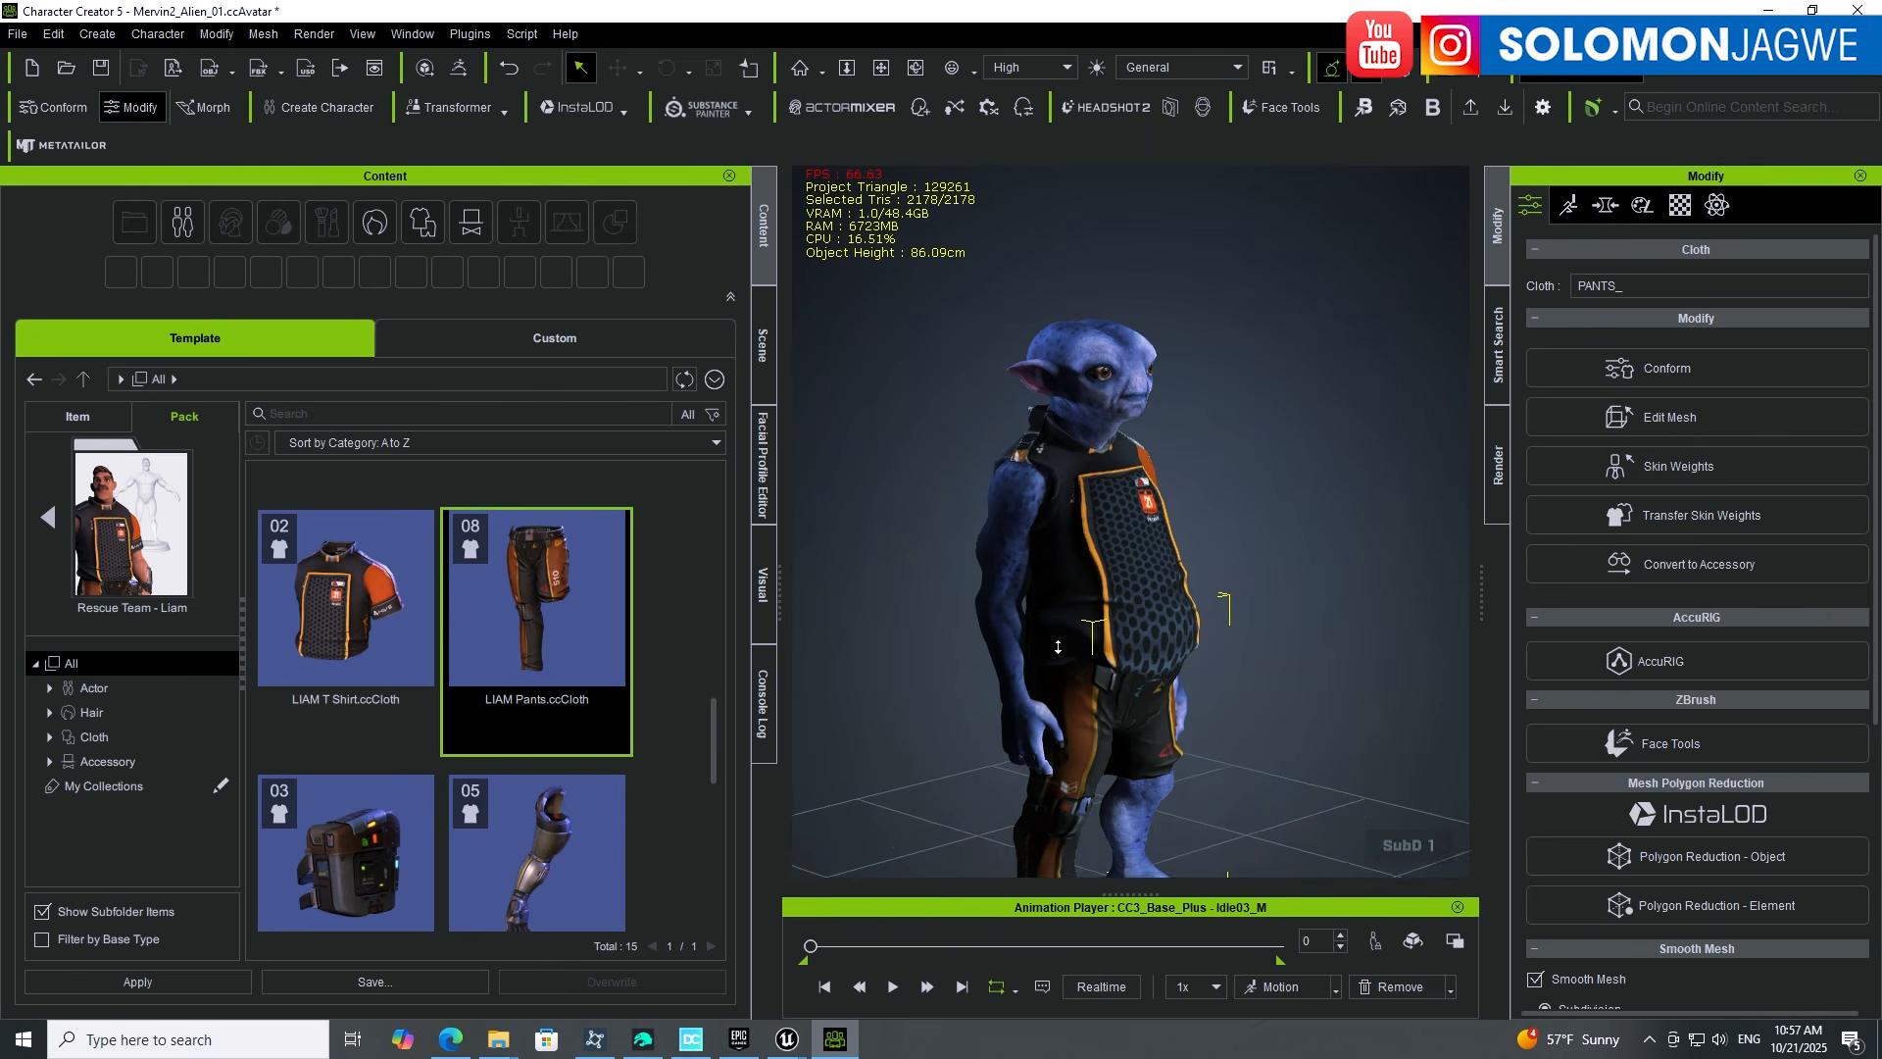
scroll(682, 796, "down", 1)
scroll(683, 792, "down", 1)
scroll(529, 829, "up", 1)
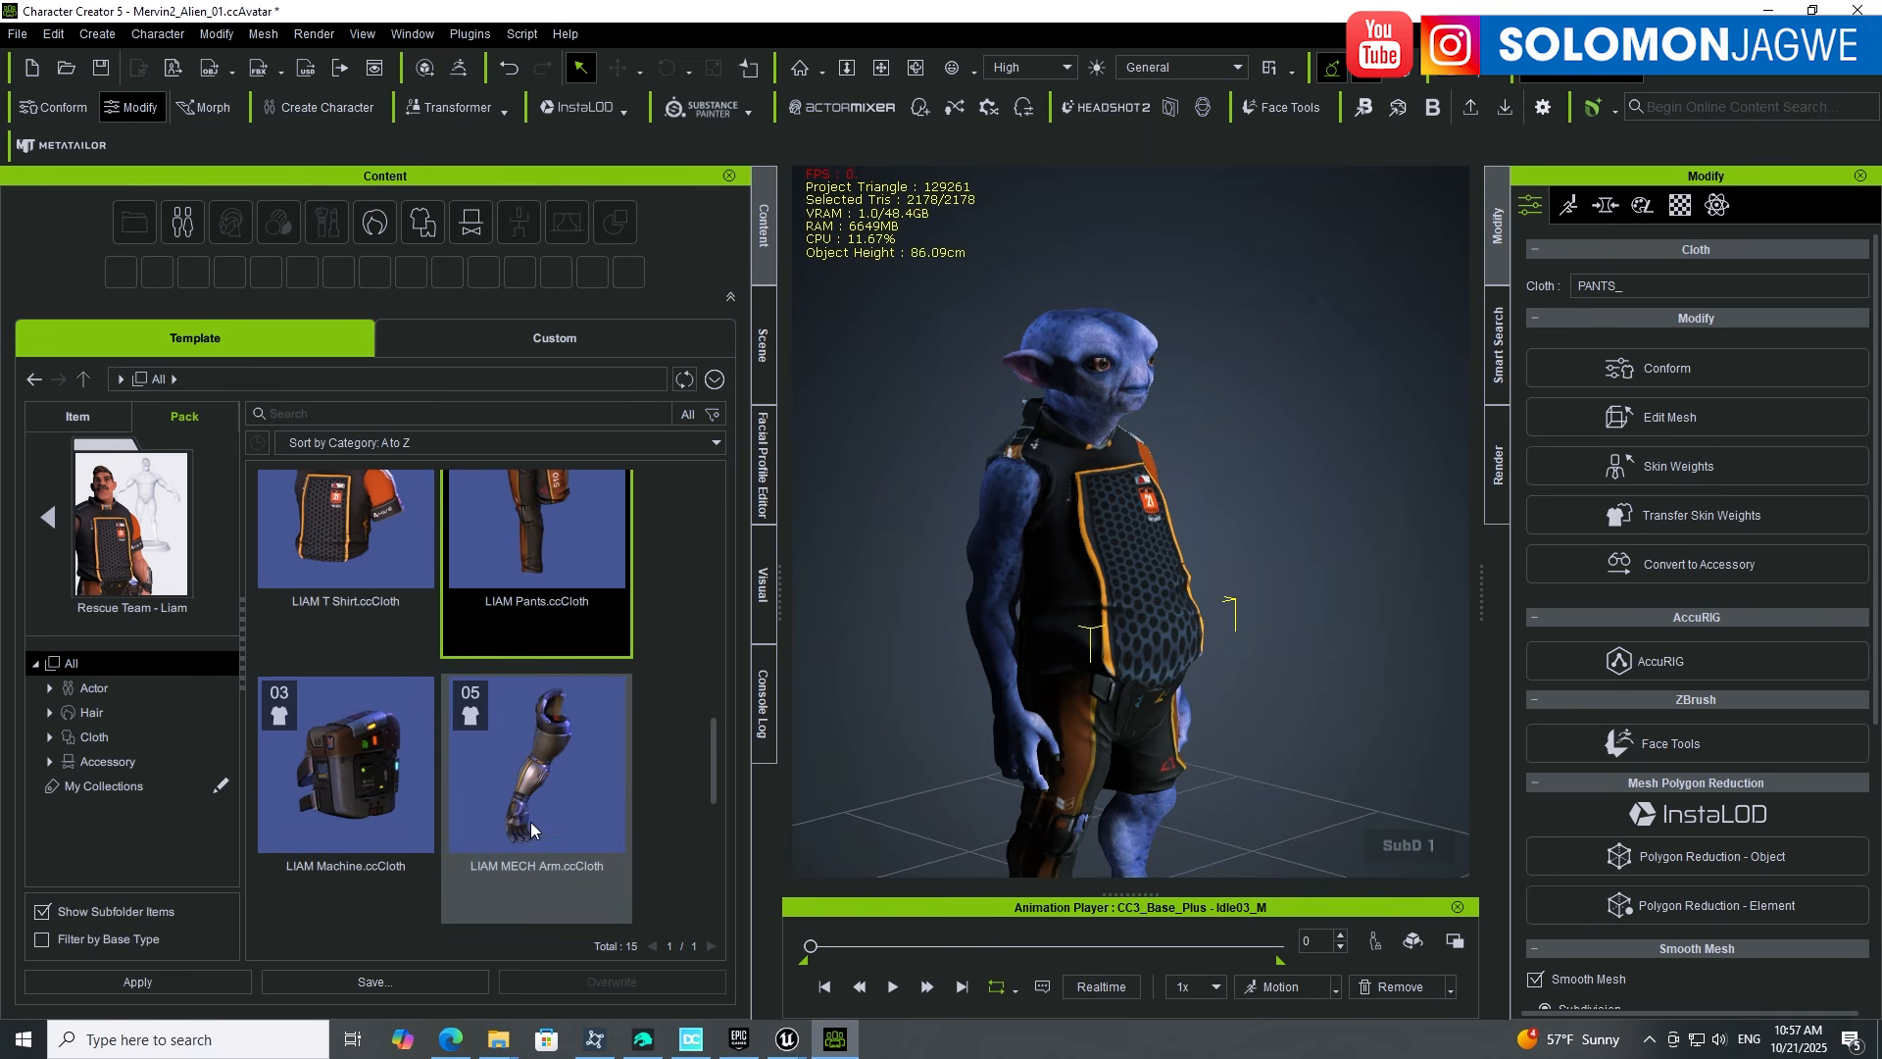
Step: Select the LIAM MECH Arm item, turn on the auxiliary light, and view the hand
left_click(531, 845)
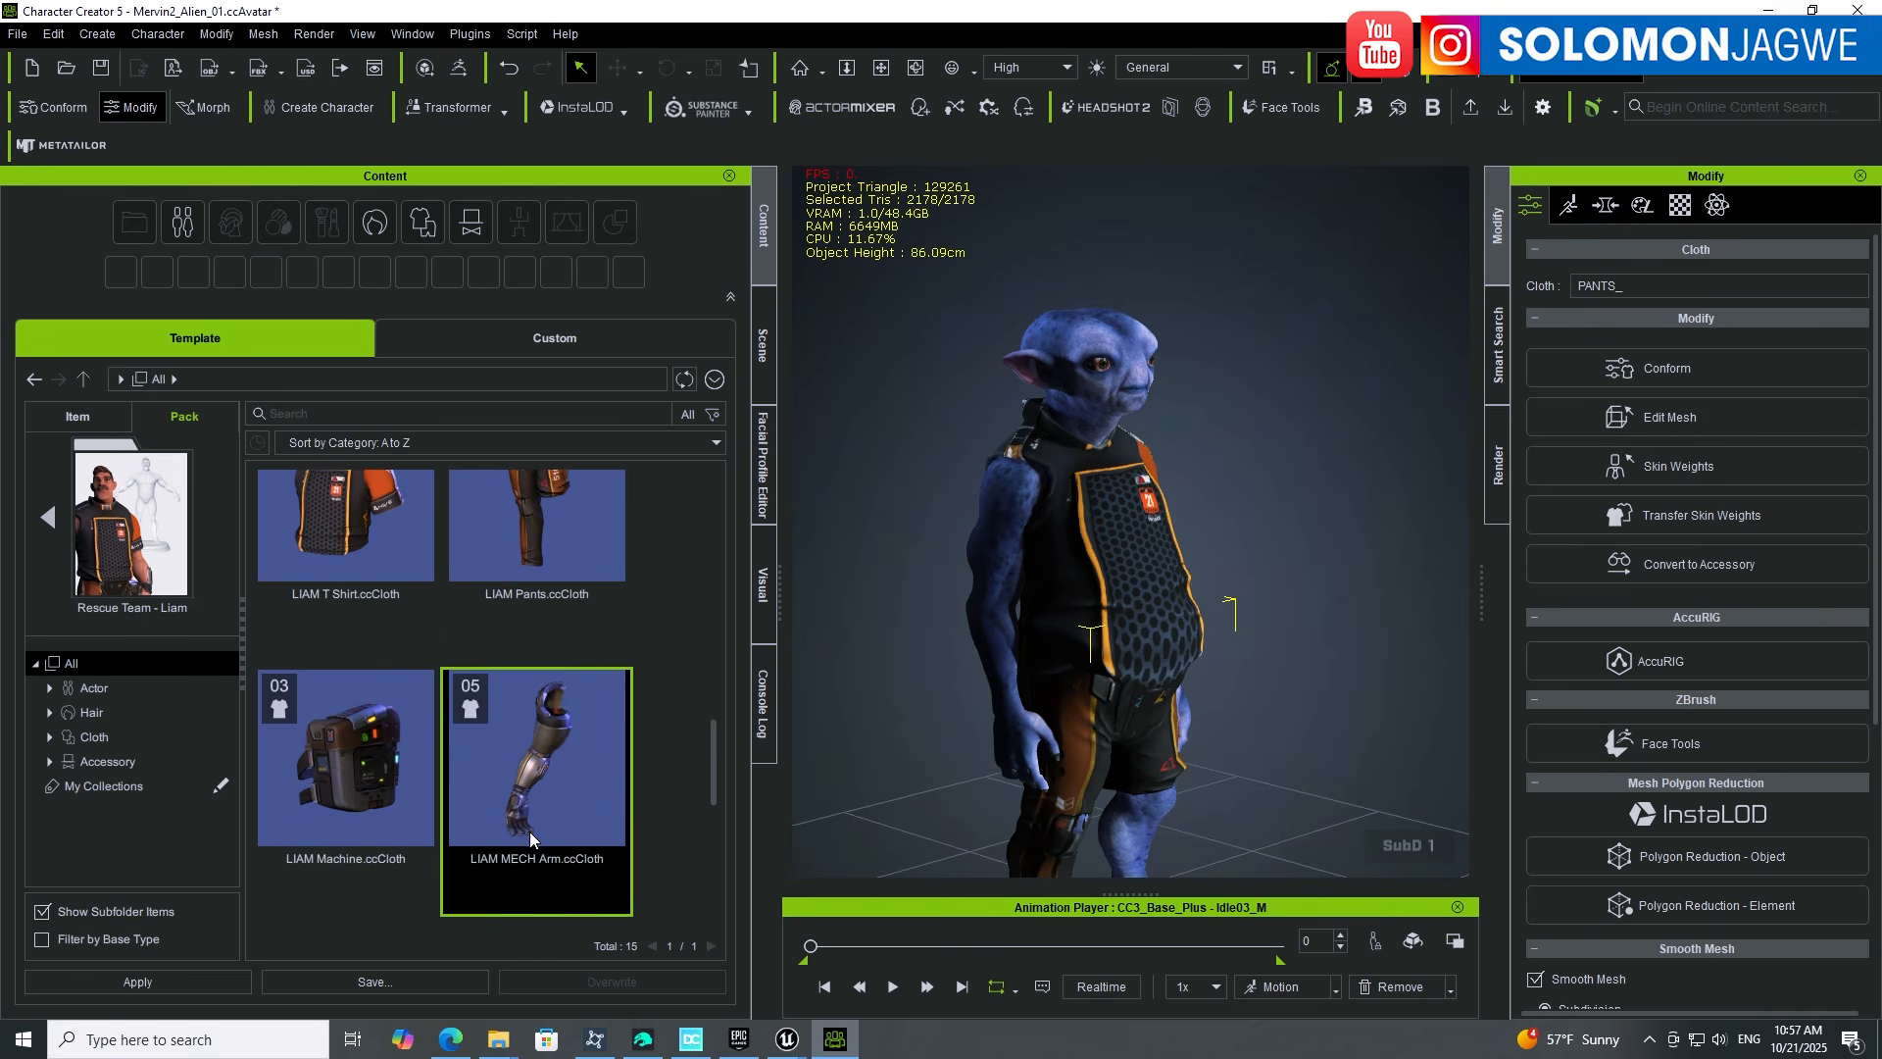
middle_click_drag(1014, 747, 1015, 629)
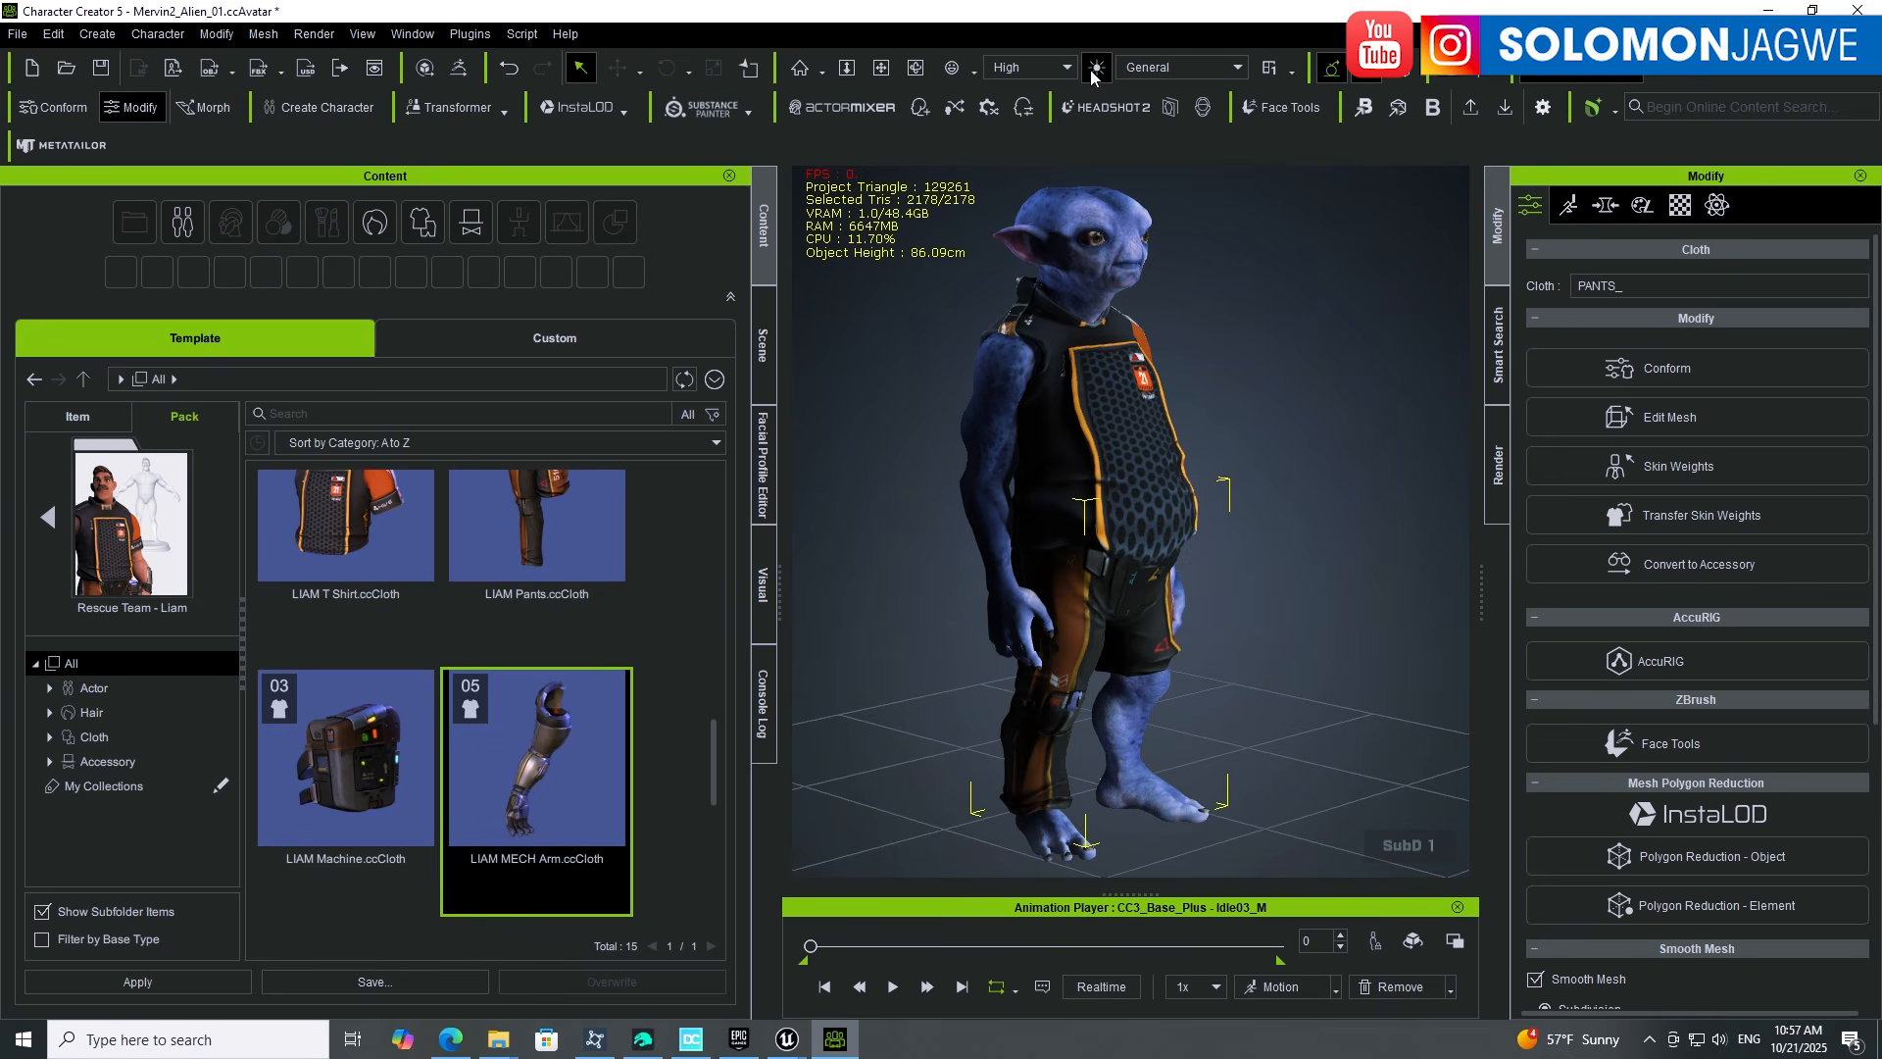
left_click(1096, 69)
right_click_drag(998, 586, 1076, 604)
scroll(1077, 605, "up", 10)
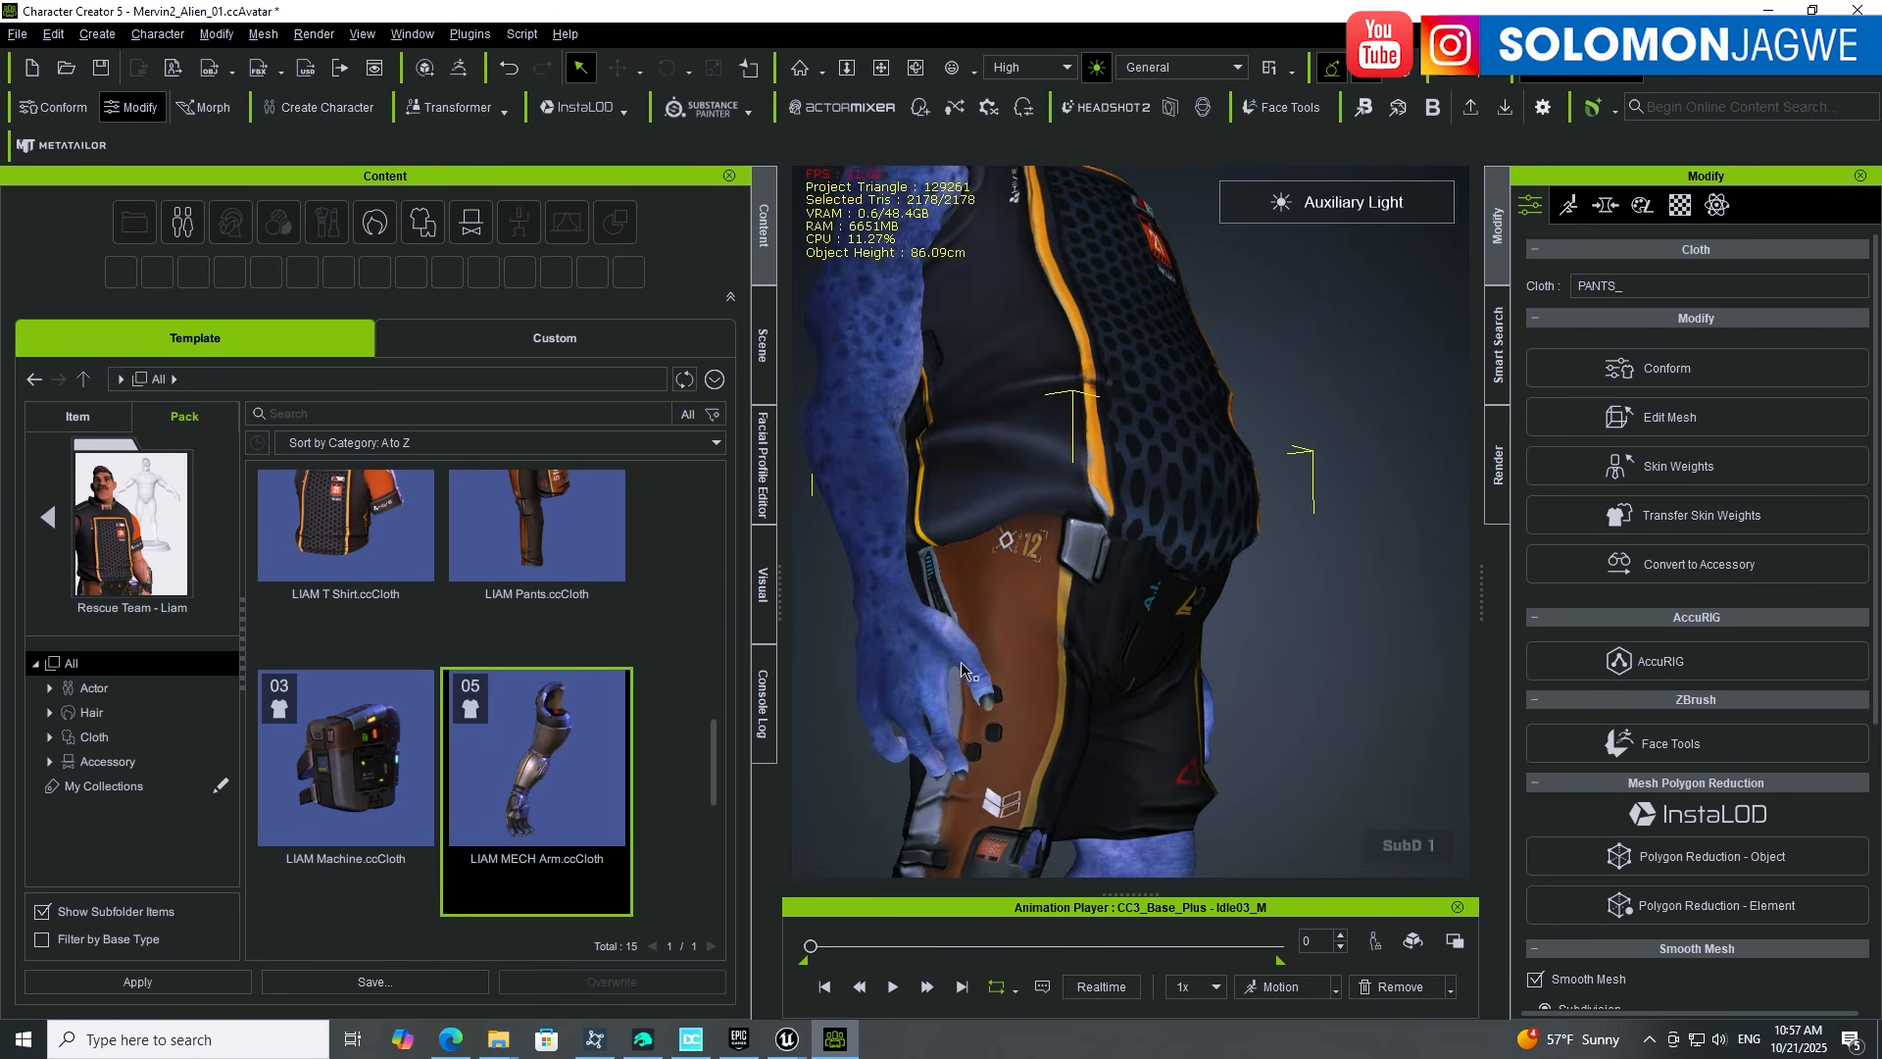
right_click_drag(962, 671, 1019, 498)
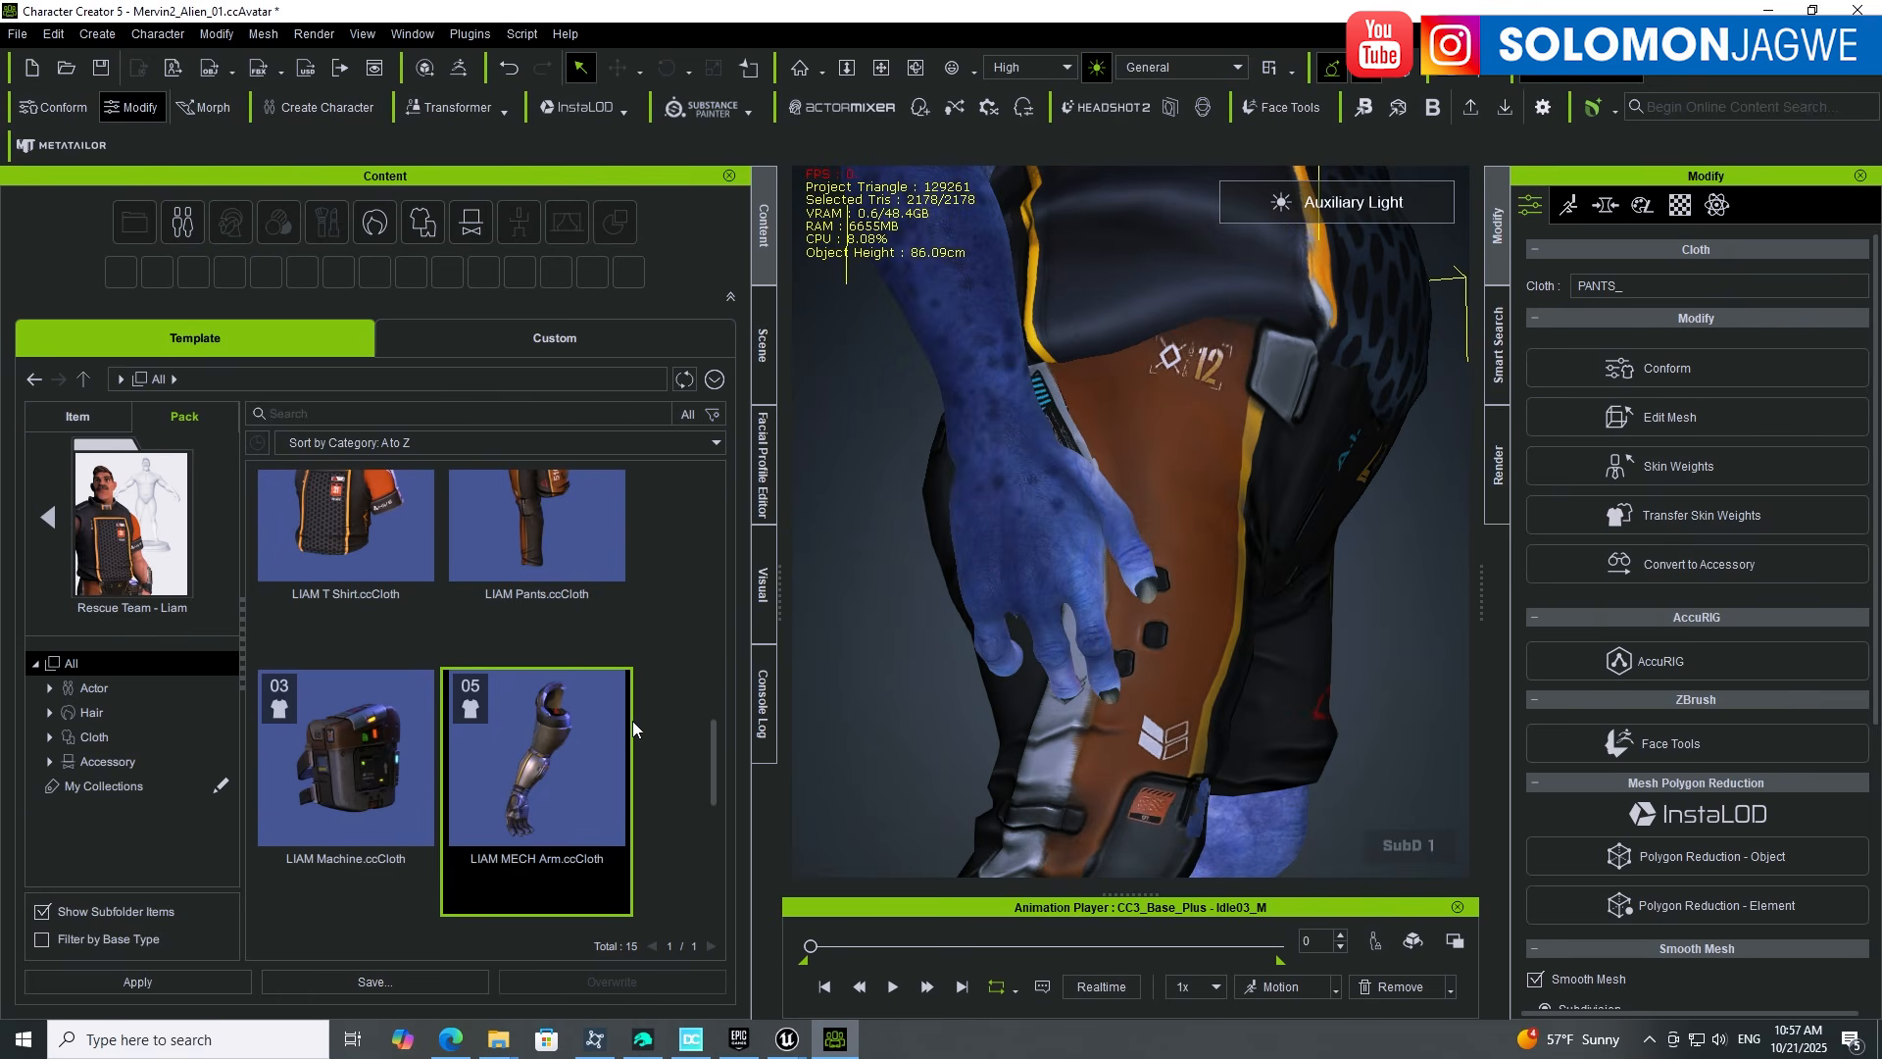
Step: Apply the LIAM MECH Arm, check it around the character, then select the LIAM MECH Leg item
double_click(557, 749)
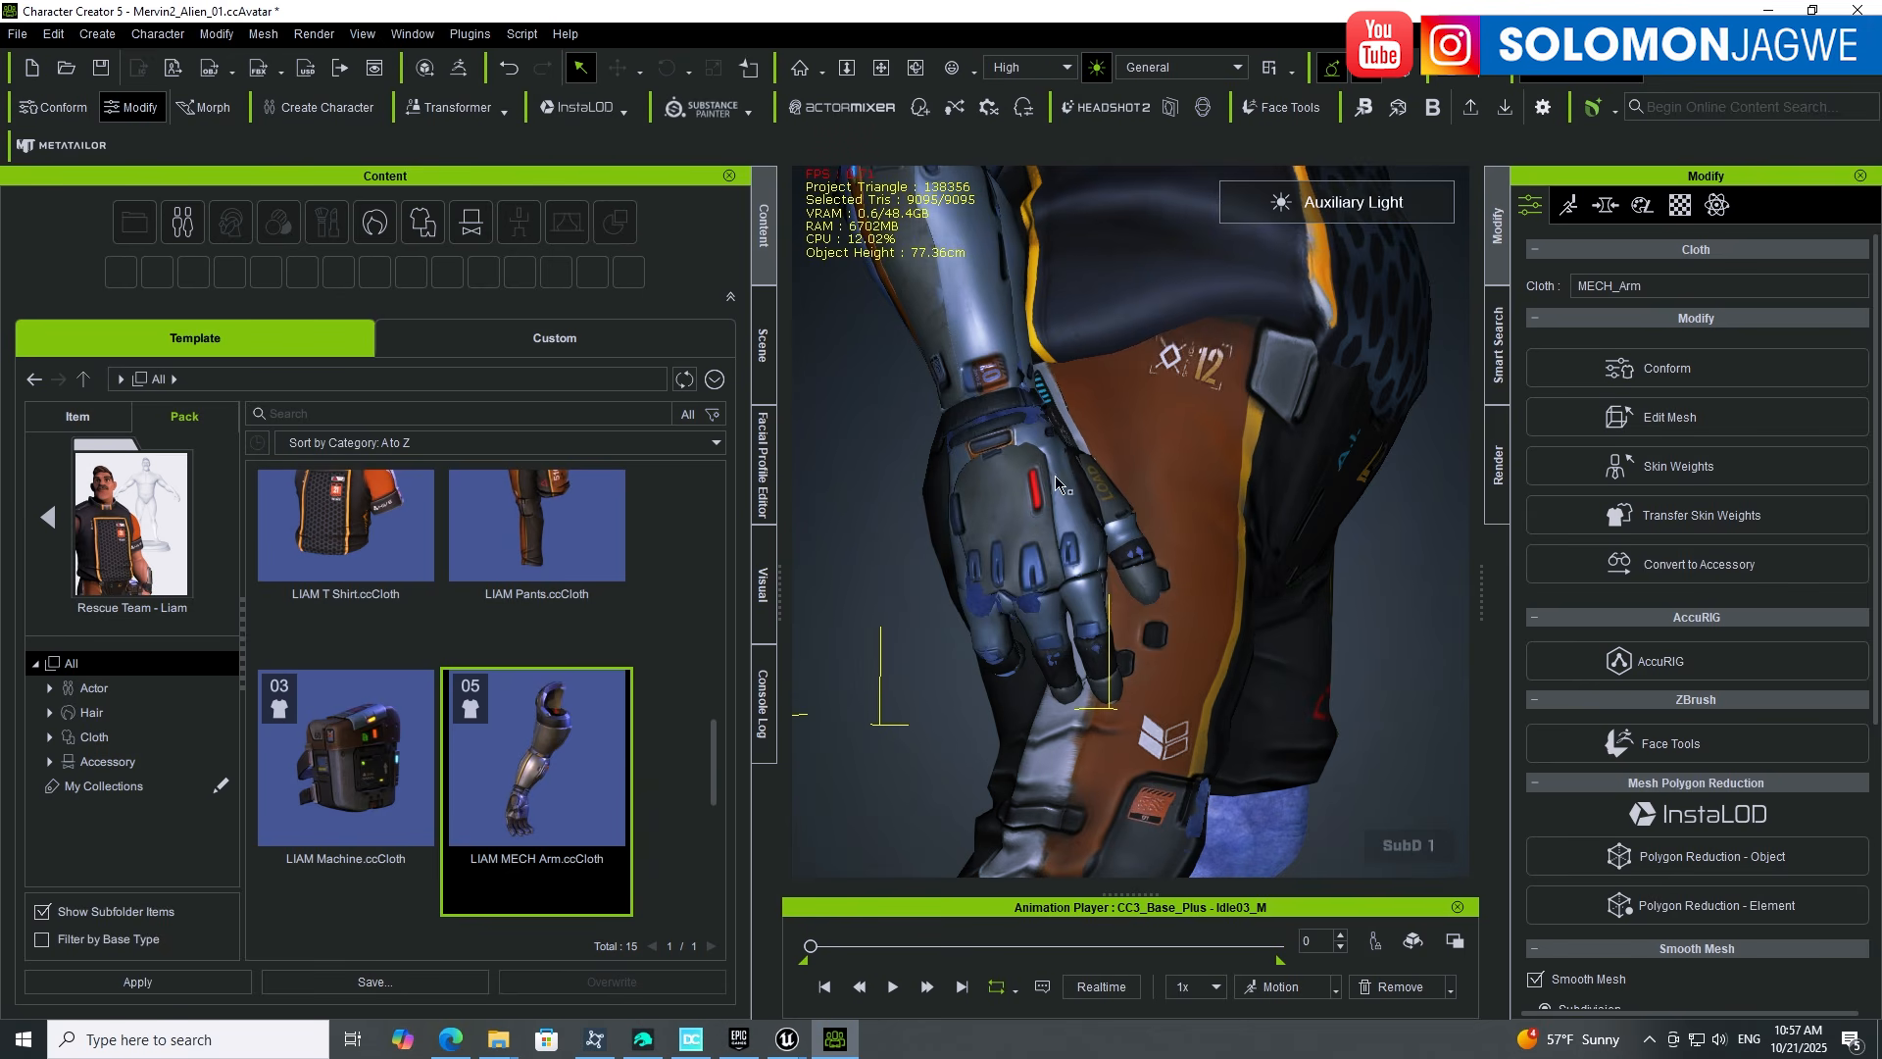
left_click_drag(923, 578, 1127, 588, "alt")
scroll(1019, 584, "down", 10)
middle_click_drag(1216, 422, 1127, 504, "alt")
left_click_drag(1127, 504, 1215, 505, "alt")
scroll(667, 643, "down", 3)
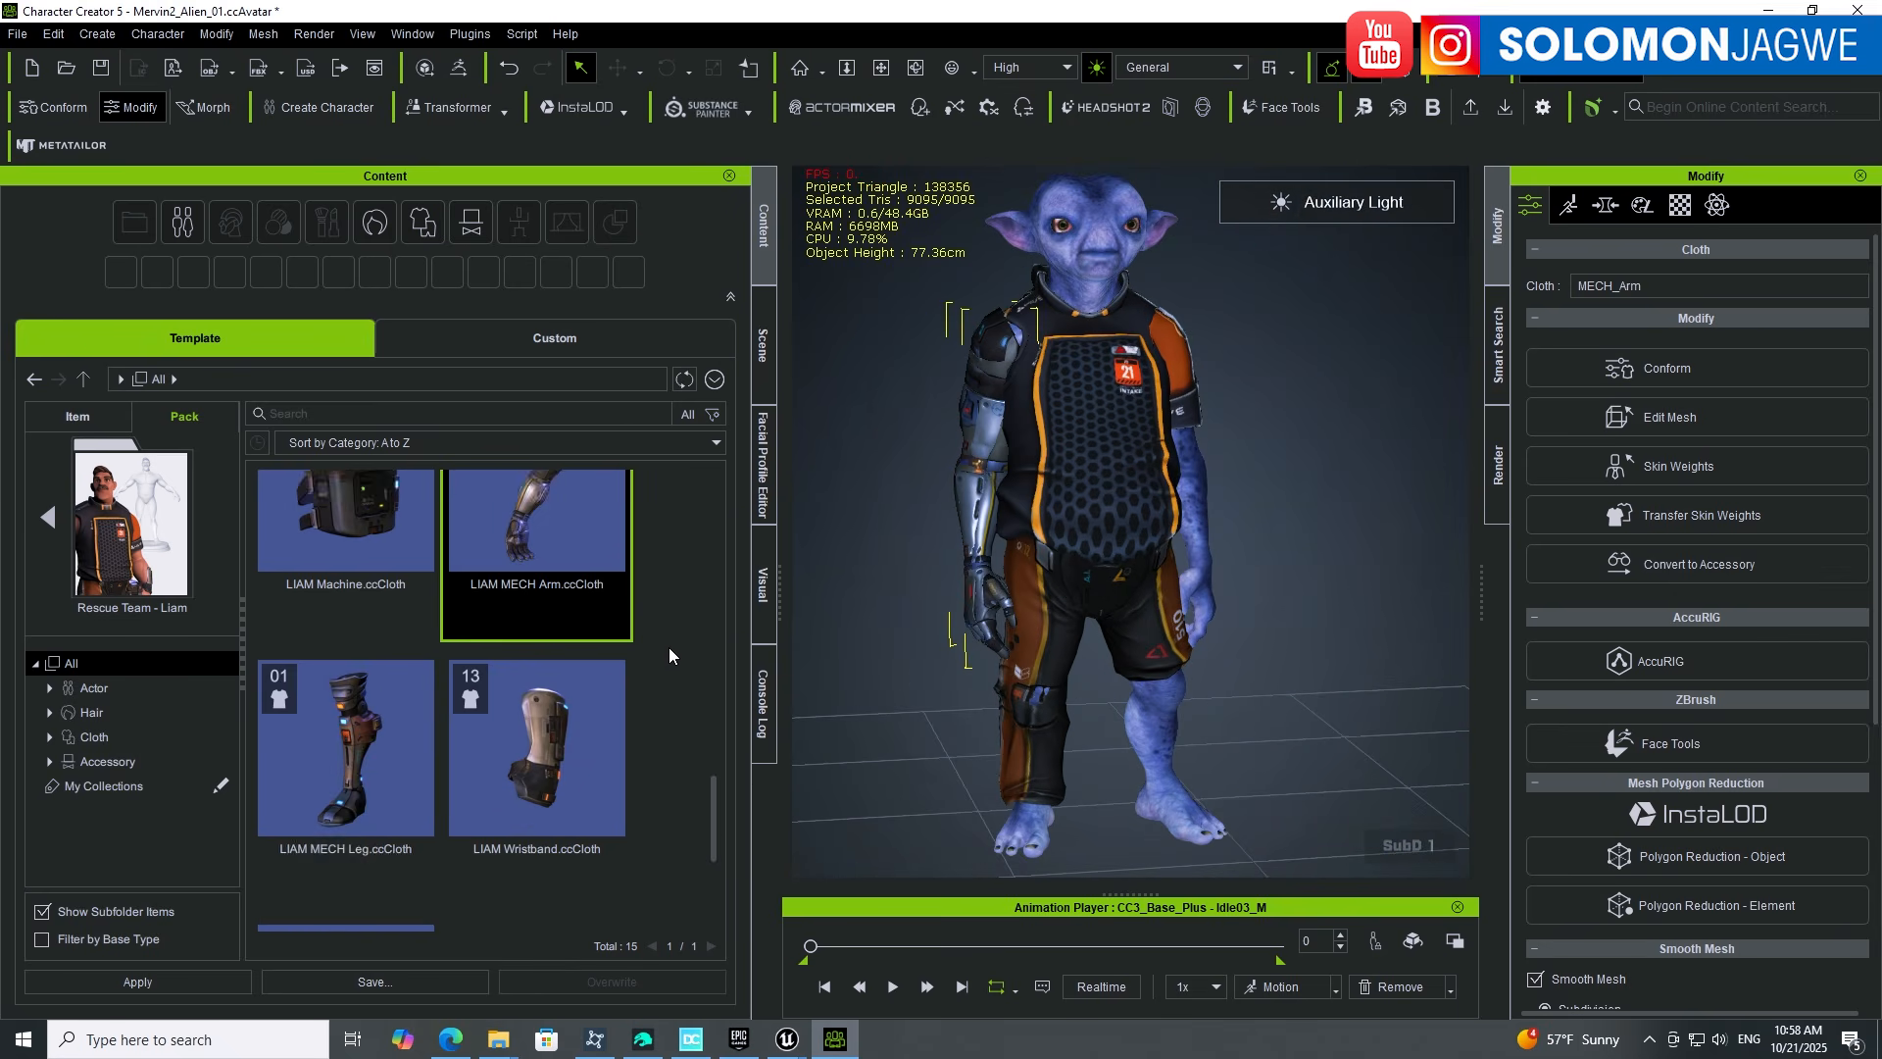
left_click(369, 698)
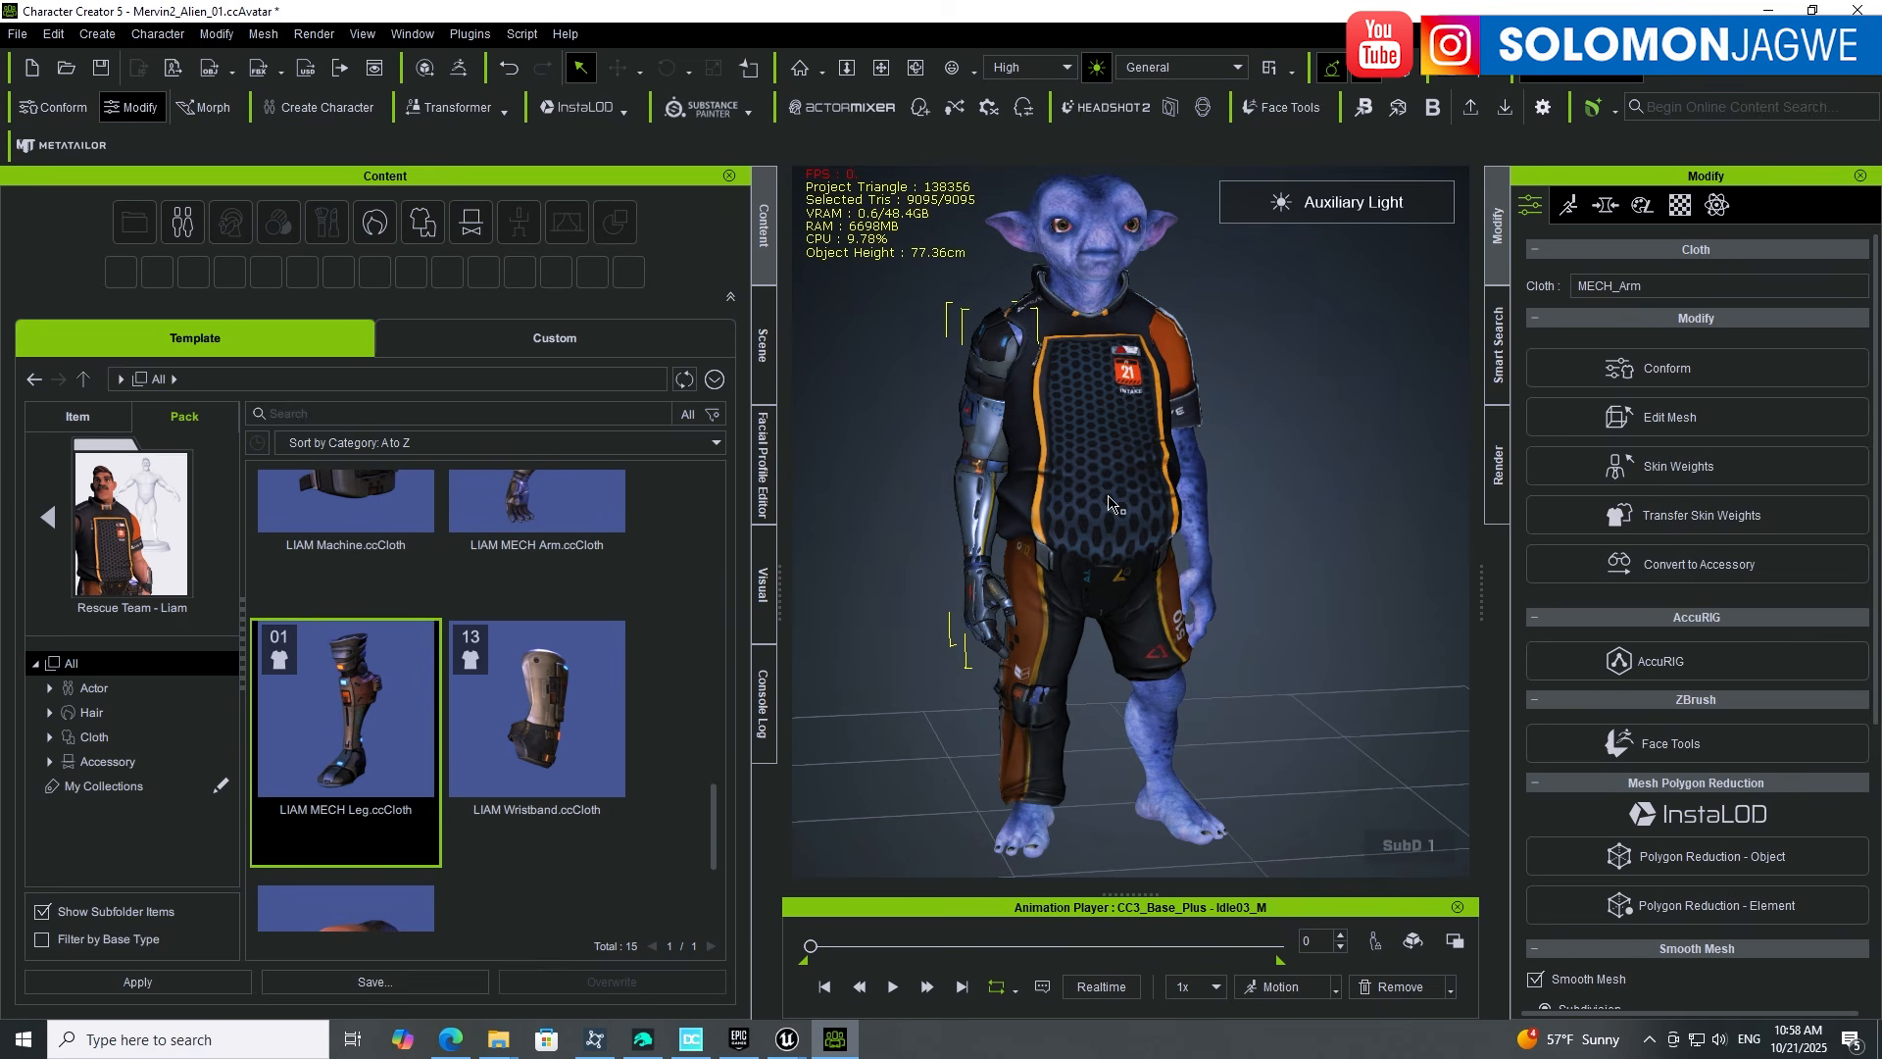
left_click(1106, 263)
Step: Apply the LIAM MECH Leg and close in on it from side and front
double_click(391, 729)
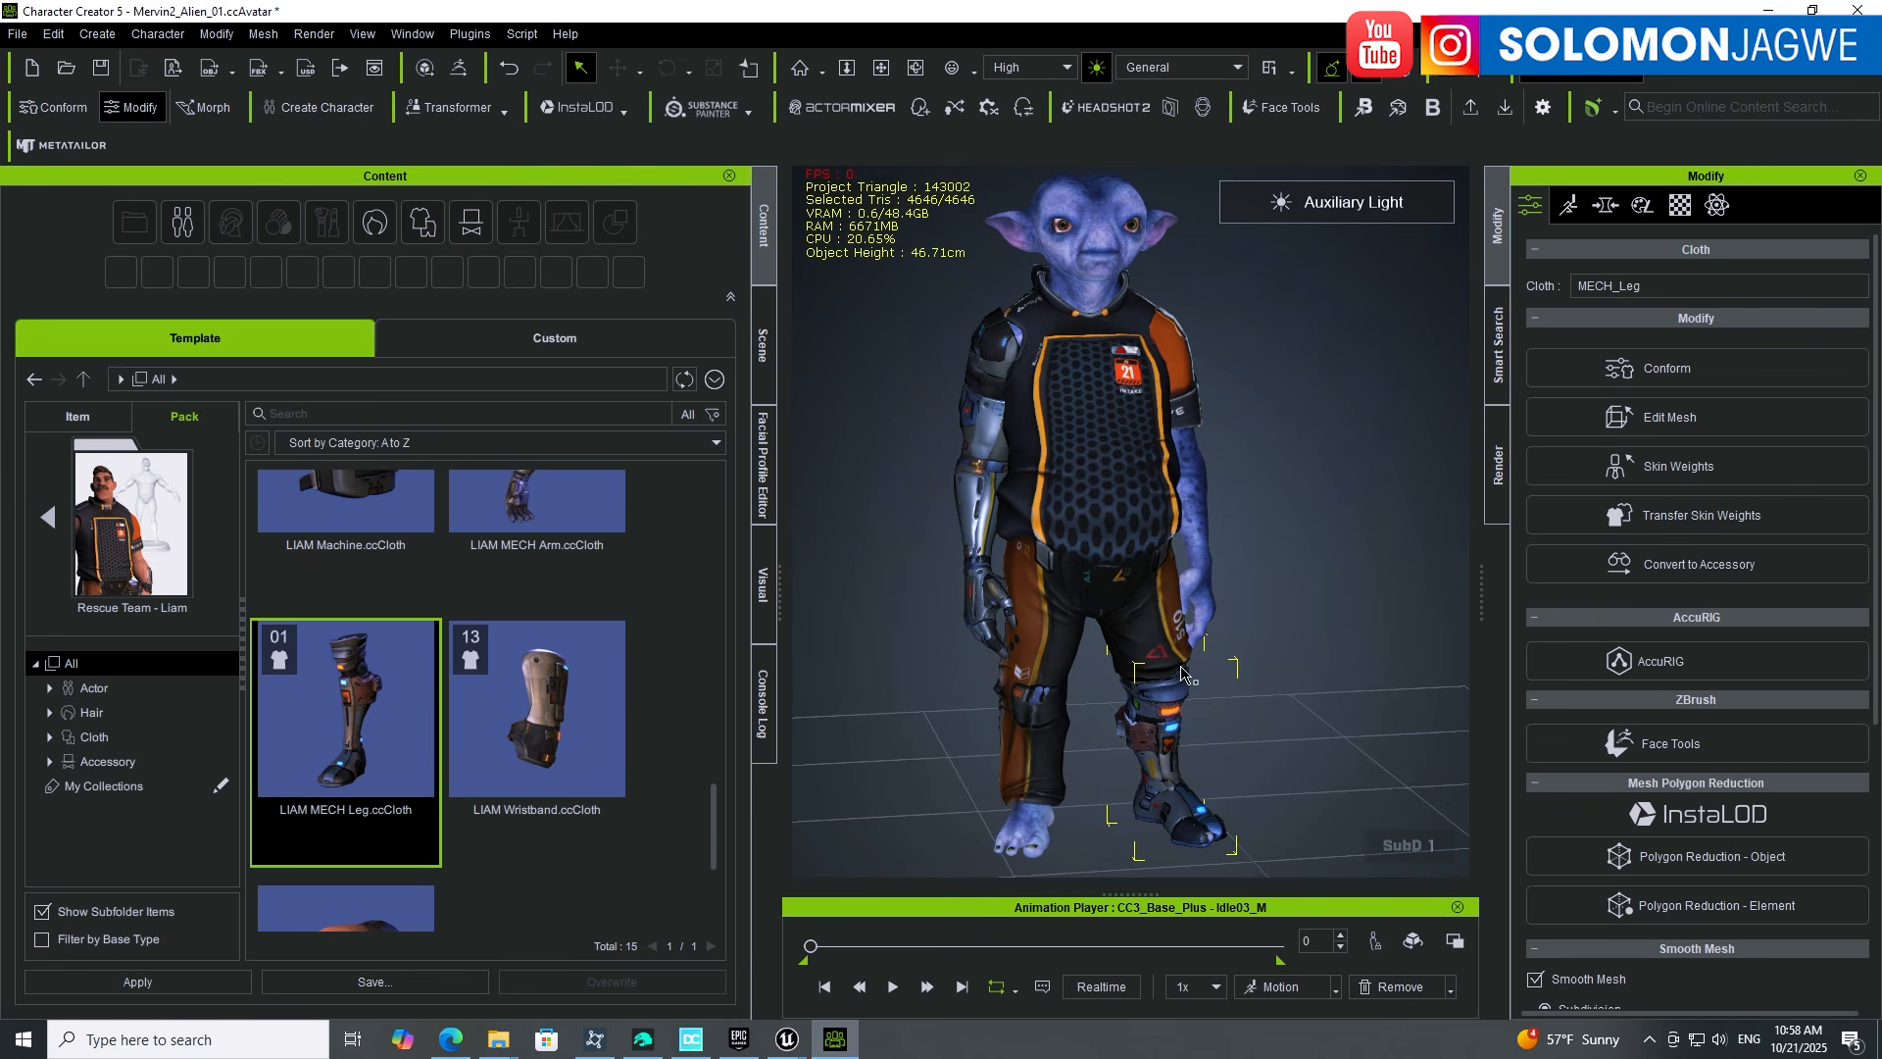
left_click_drag(1255, 760, 1236, 723, "alt")
right_click_drag(1236, 723, 1229, 728)
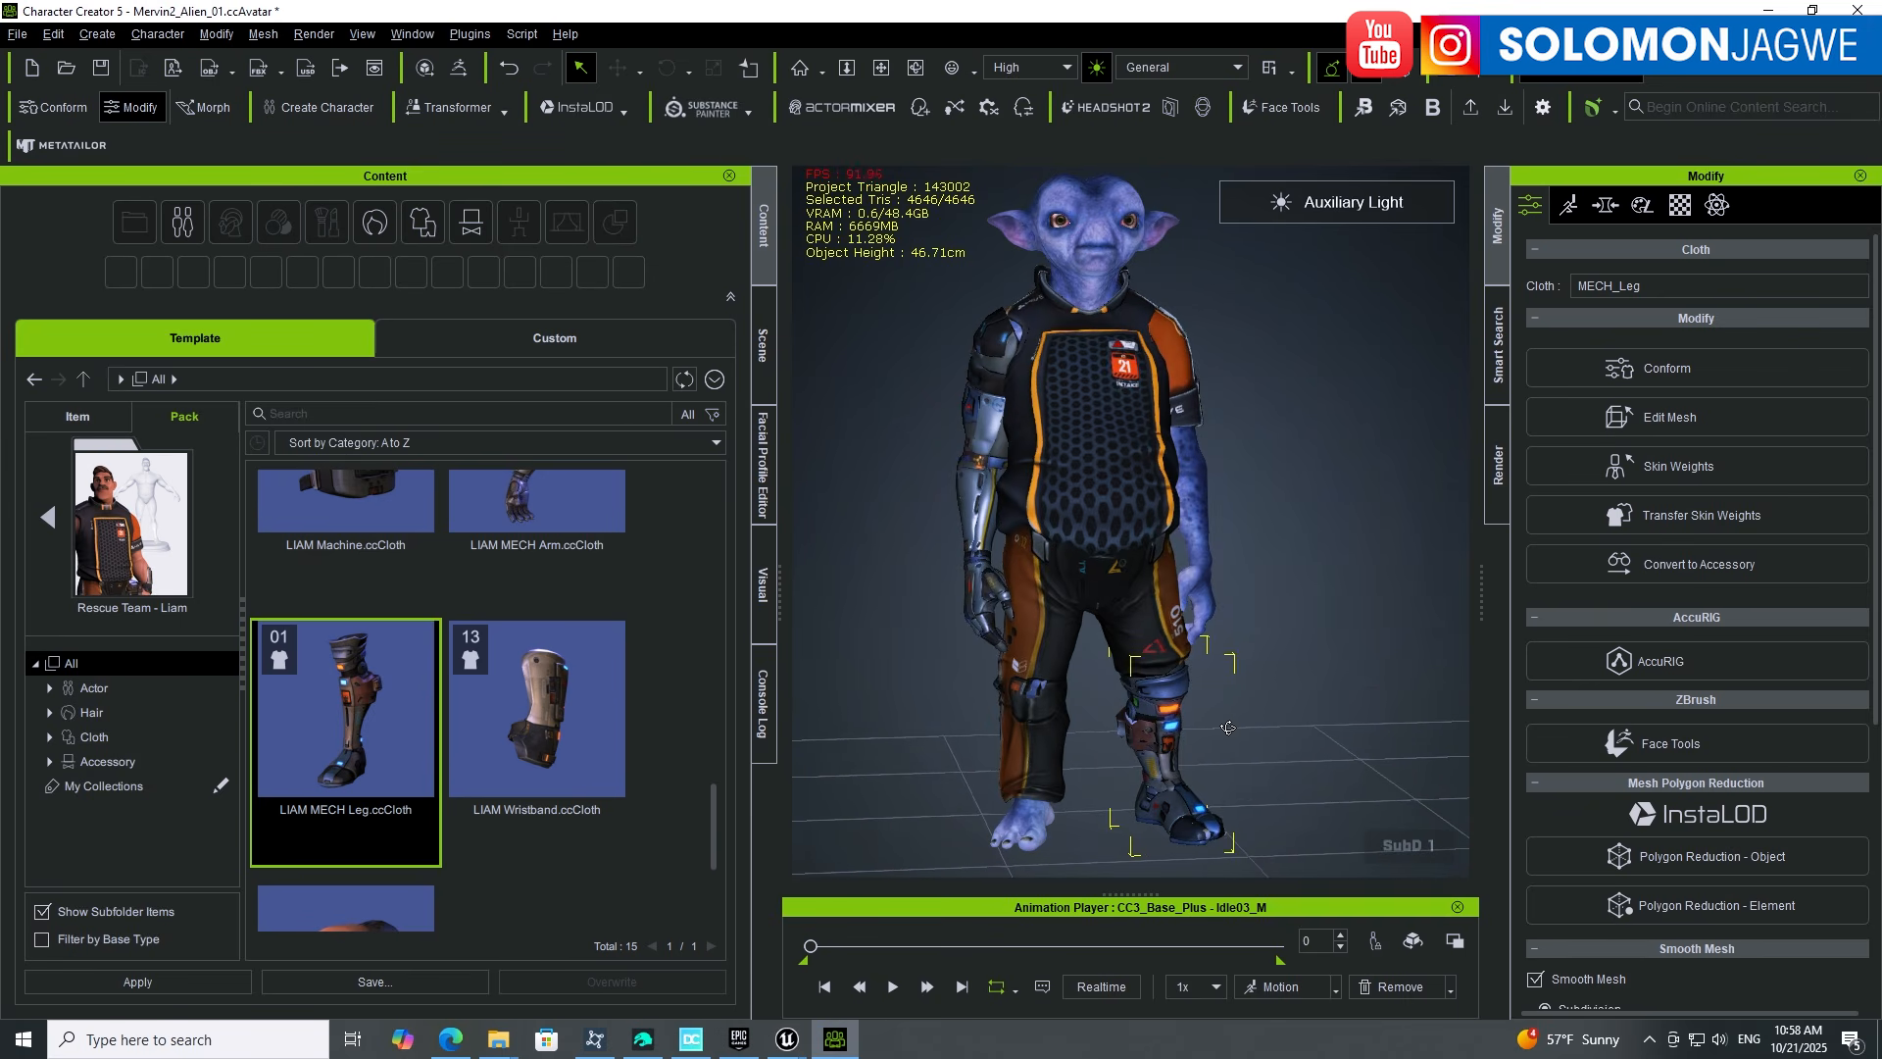
scroll(1216, 792, "up", 3)
middle_click_drag(1220, 799, 1200, 563)
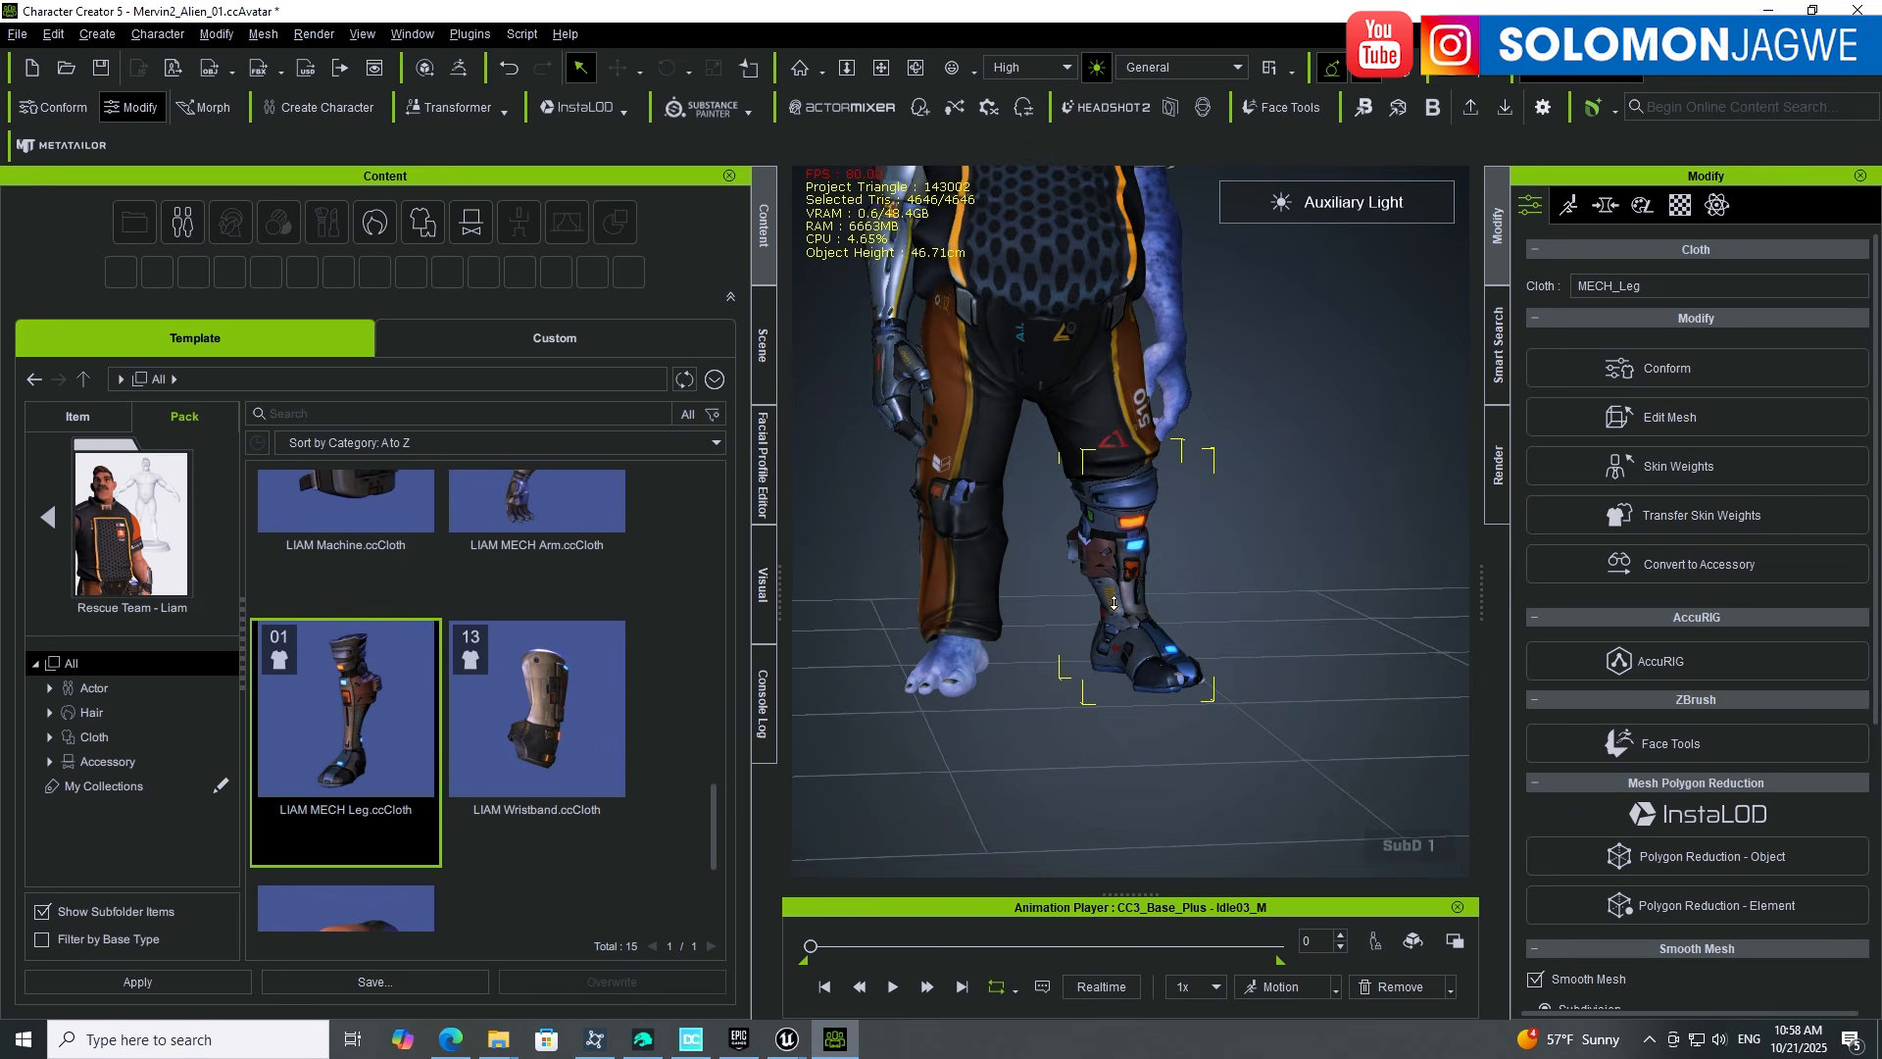
right_click_drag(1114, 602, 1191, 549, "alt")
left_click_drag(1191, 549, 1301, 546, "alt")
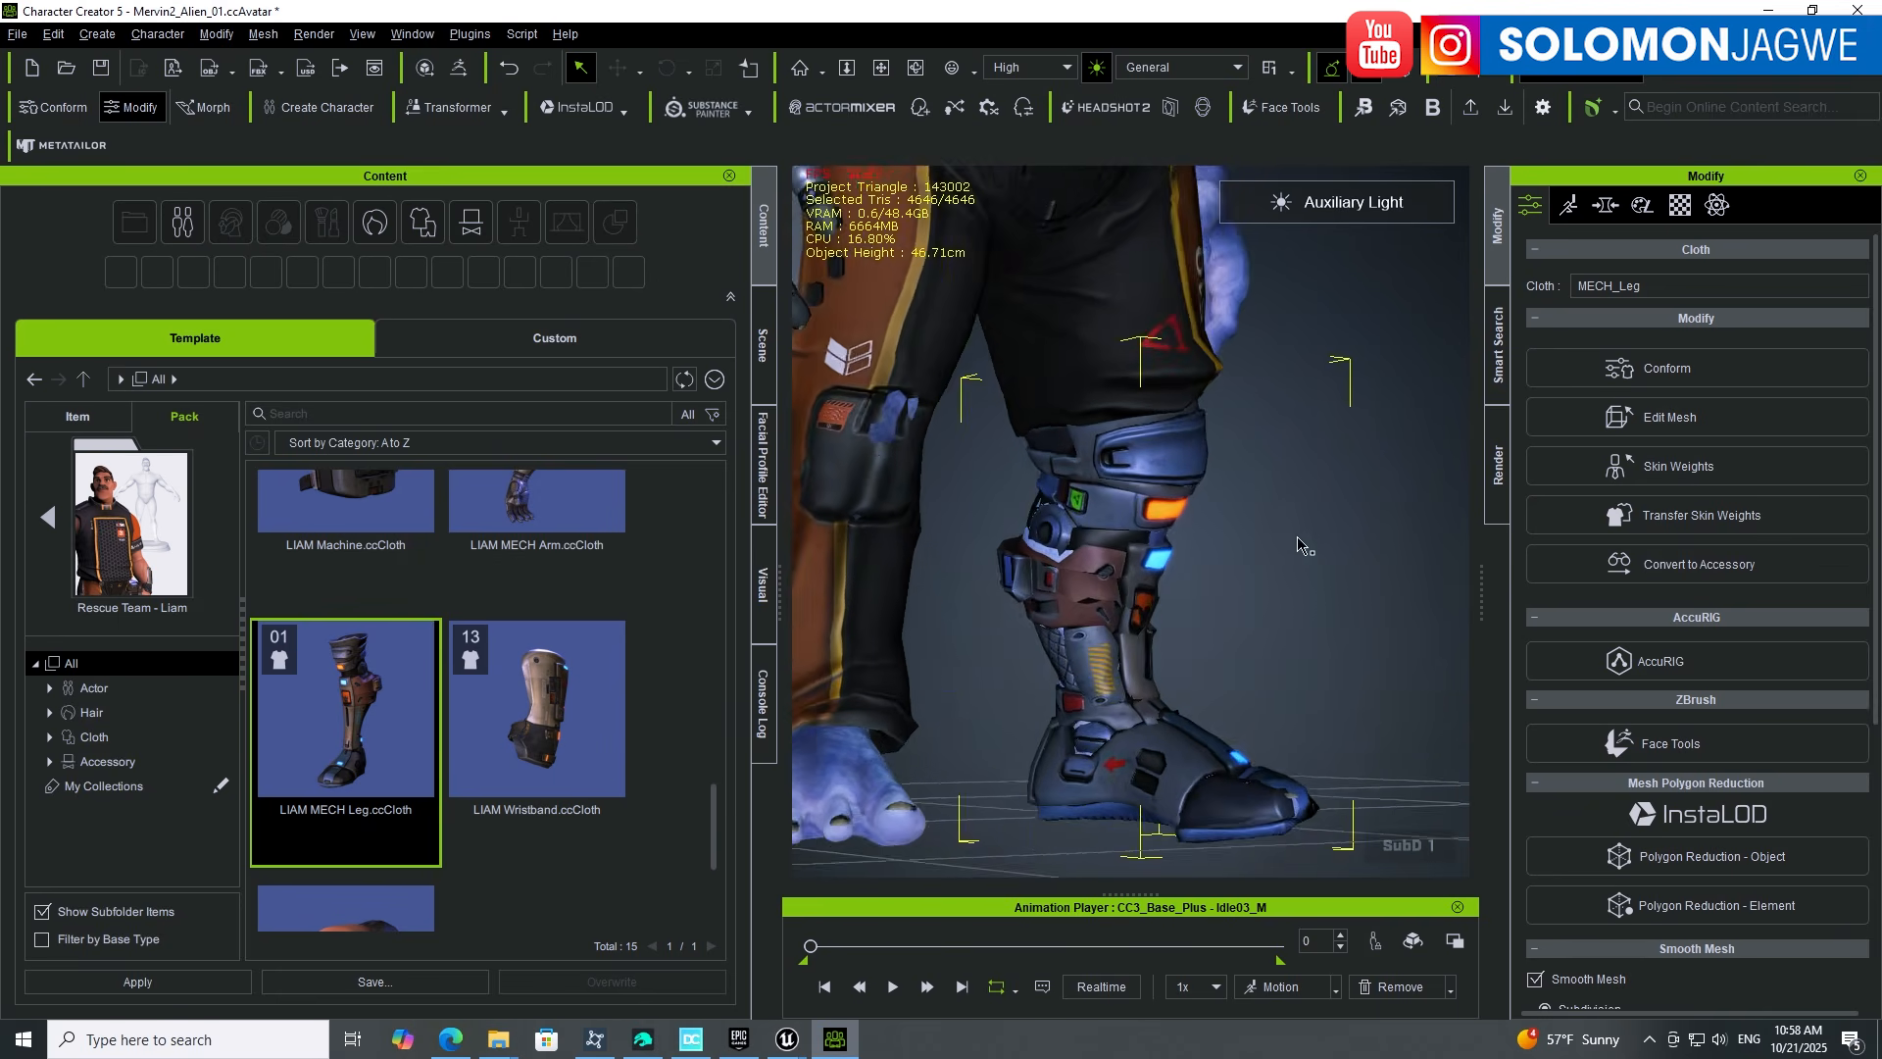
middle_click_drag(1306, 667, 1302, 526)
left_click_drag(1302, 525, 1166, 691, "alt")
scroll(1172, 704, "up", 3)
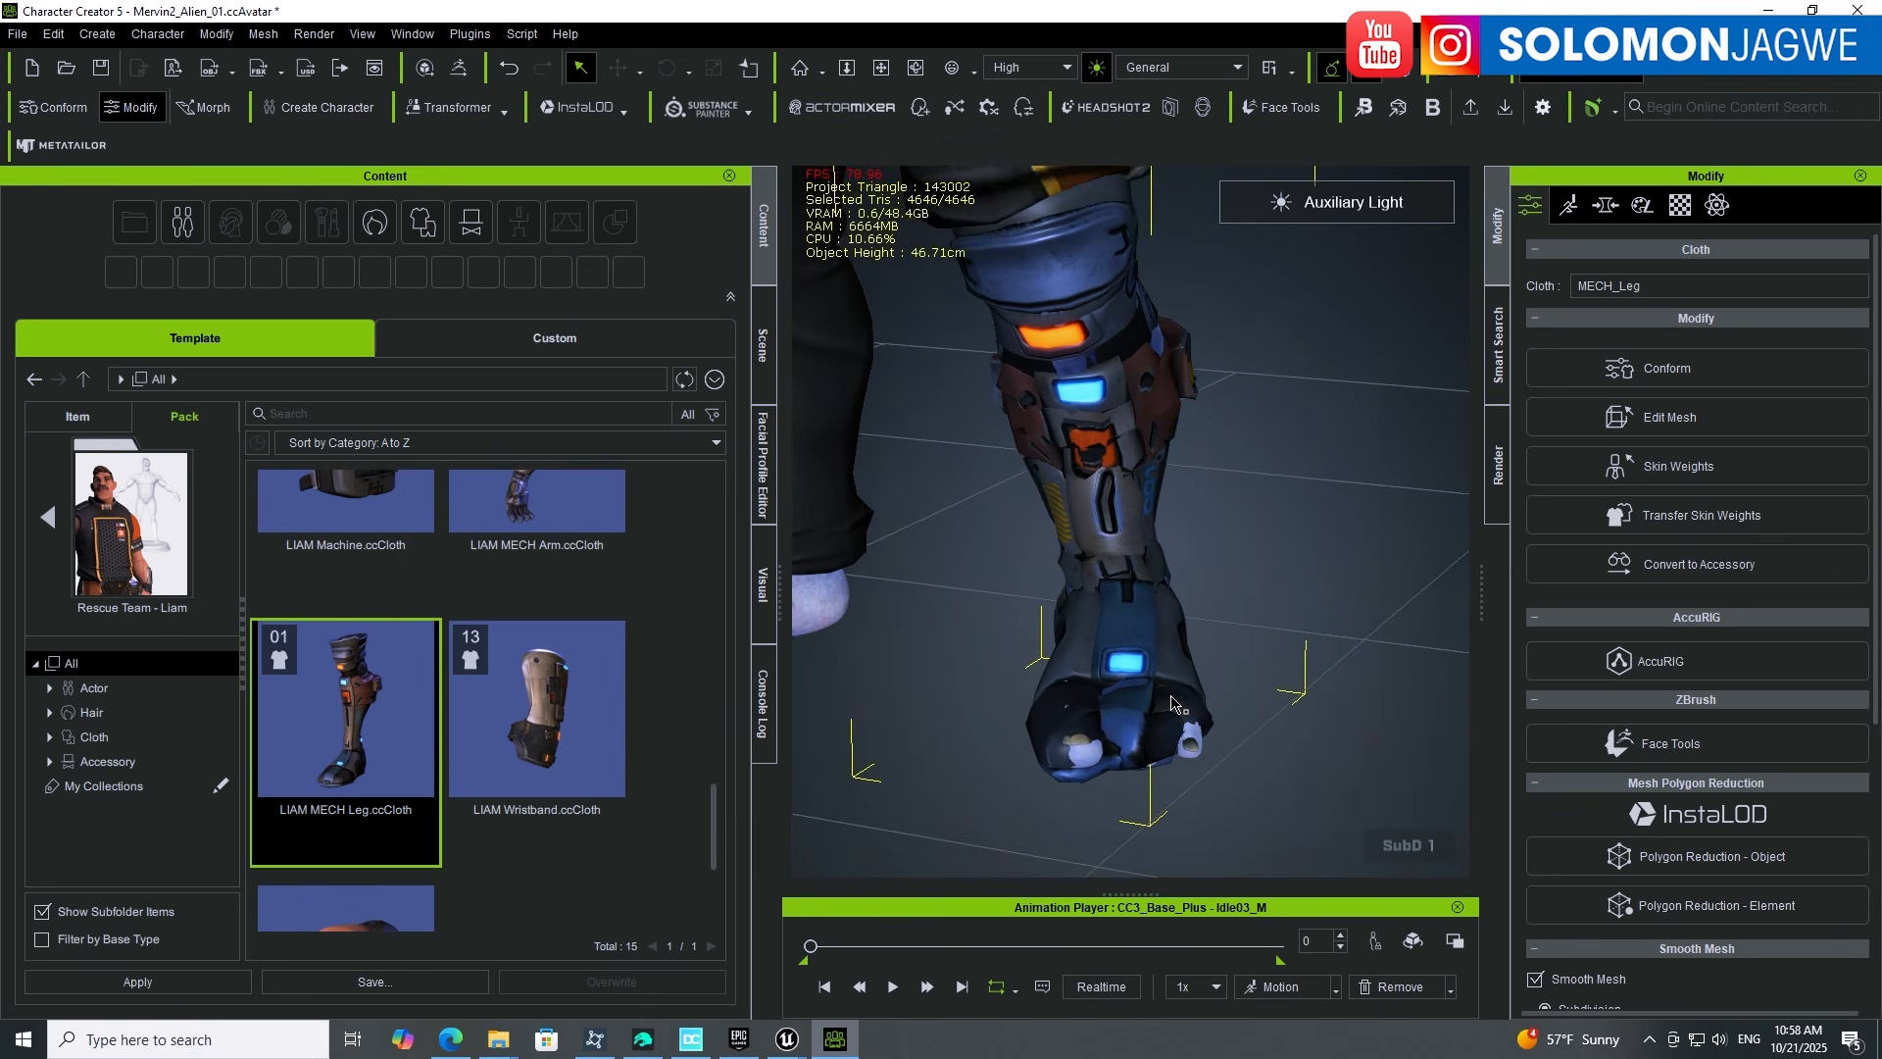
Step: Inspect the mechanical leg from more angles, then reframe the whole character front-on
middle_click_drag(1222, 654, 1096, 641)
left_click_drag(1223, 632, 1422, 578, "alt")
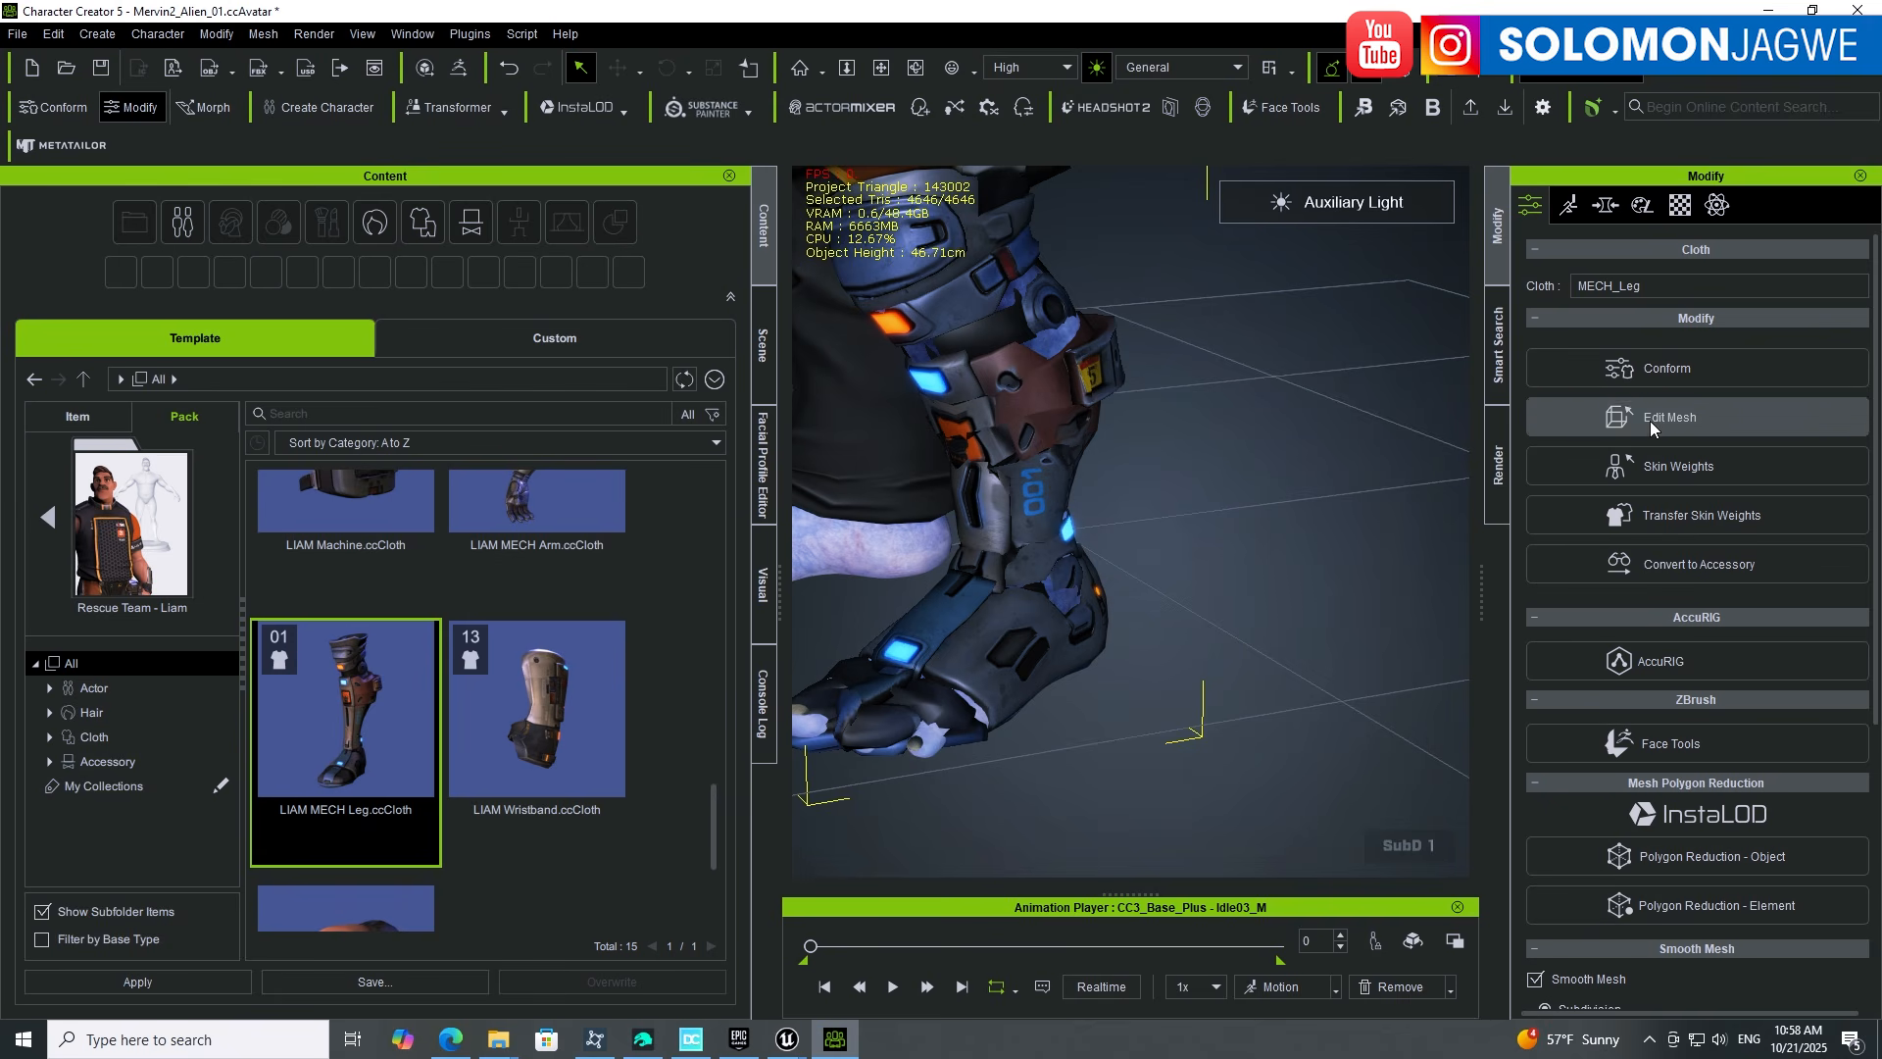
left_click_drag(1088, 666, 1281, 680, "alt")
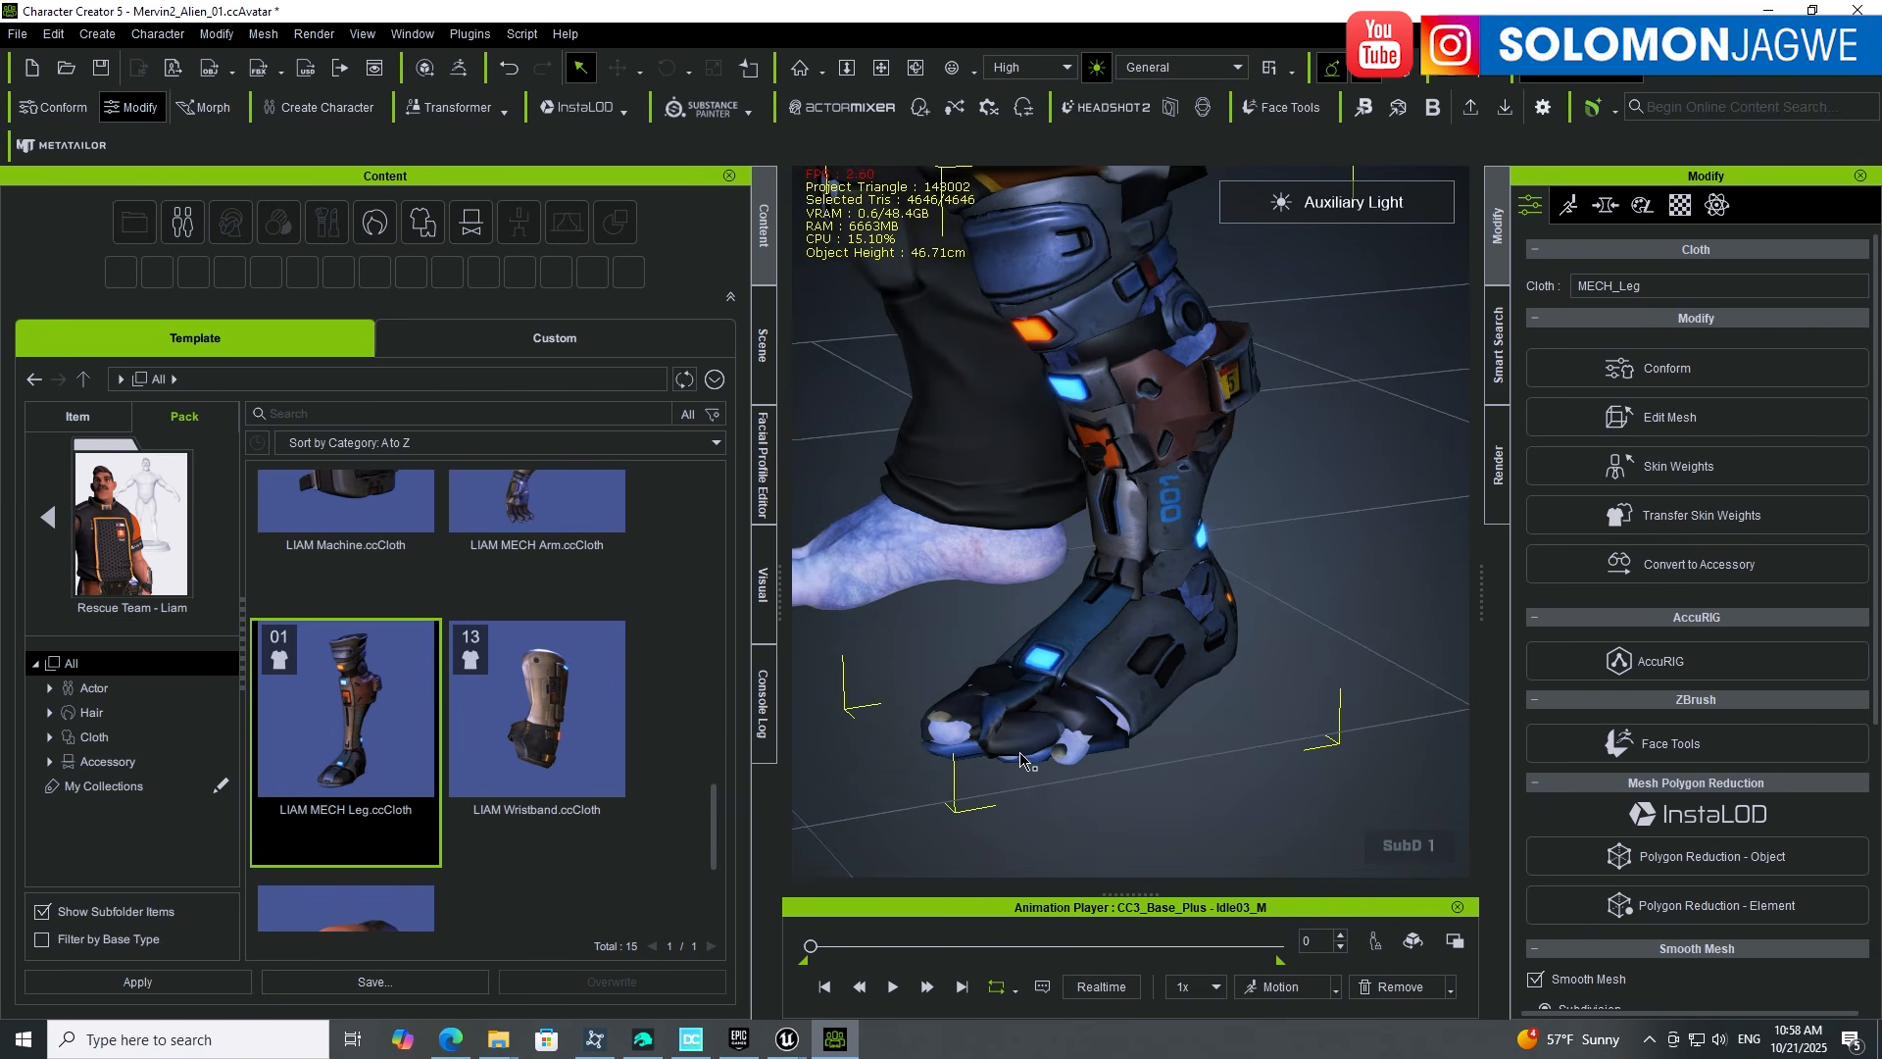
scroll(1126, 641, "down", 10)
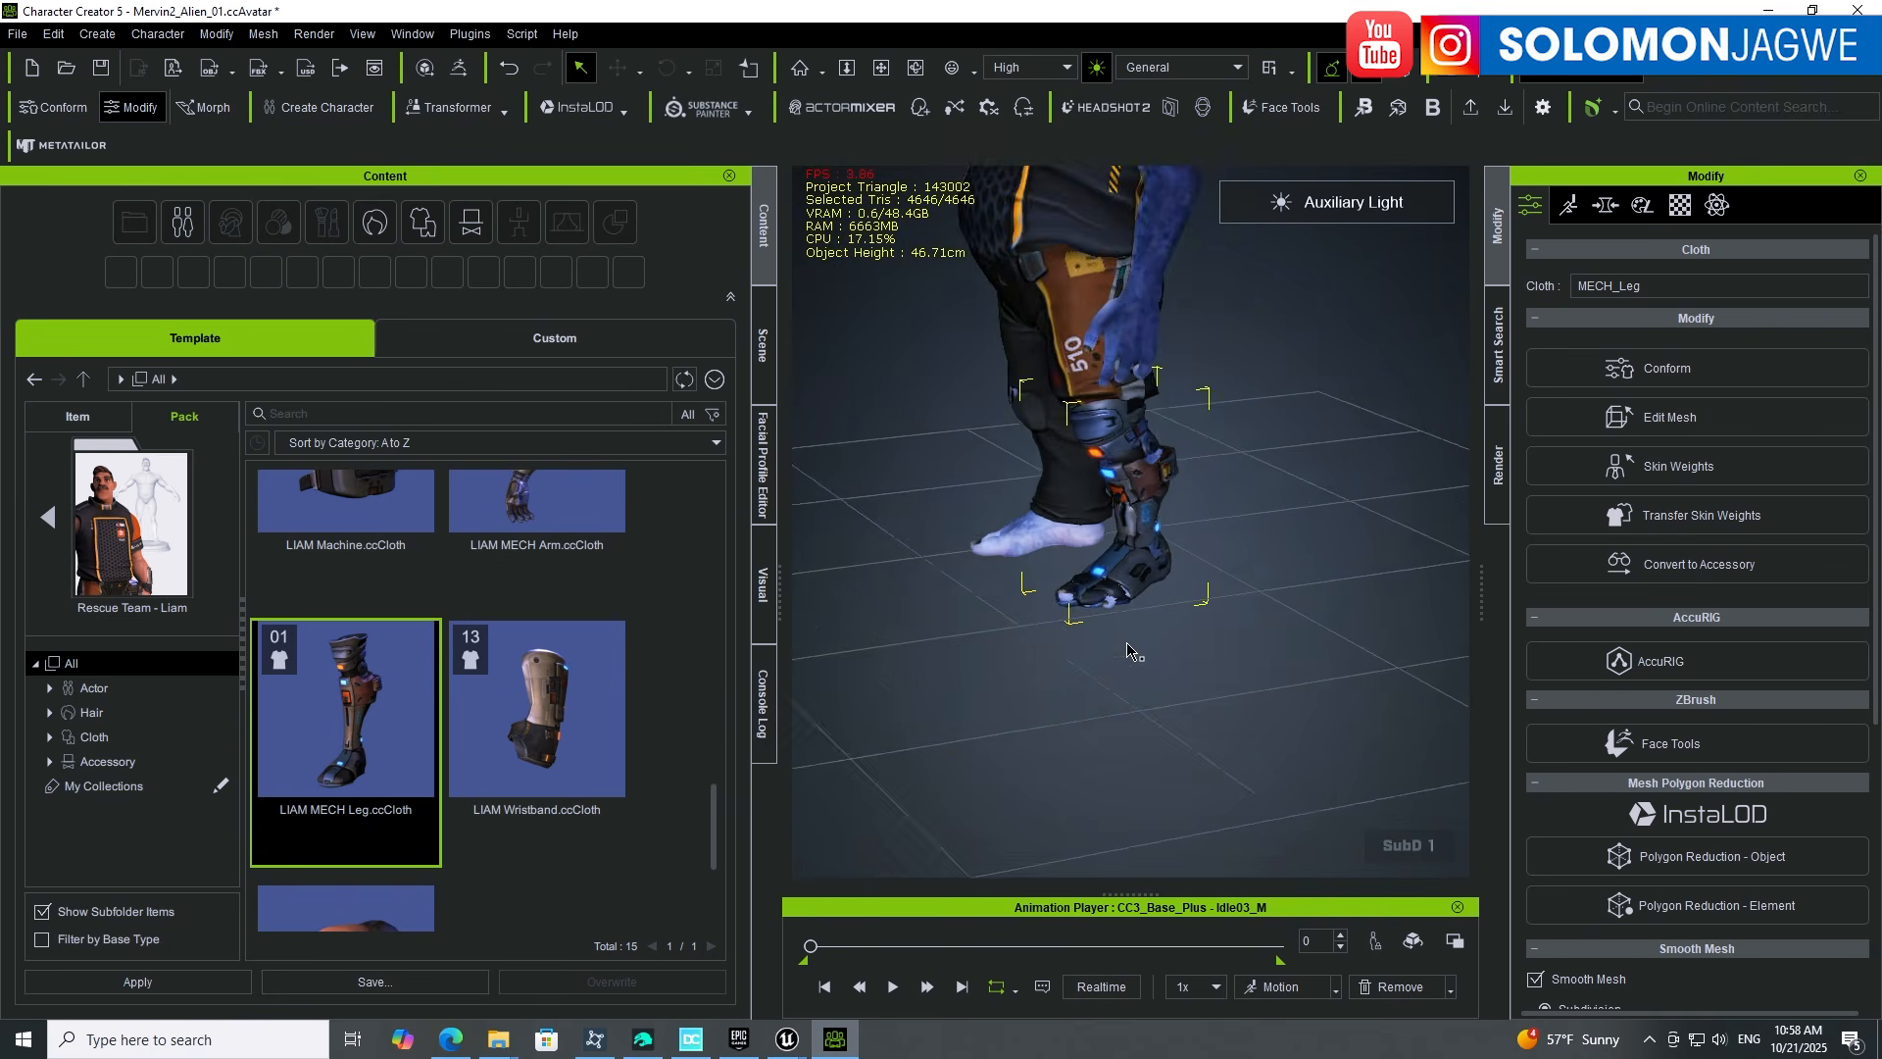
left_click_drag(1126, 641, 1371, 634, "alt")
middle_click_drag(1264, 402, 1231, 638, "alt")
left_click_drag(1232, 638, 1315, 555, "alt")
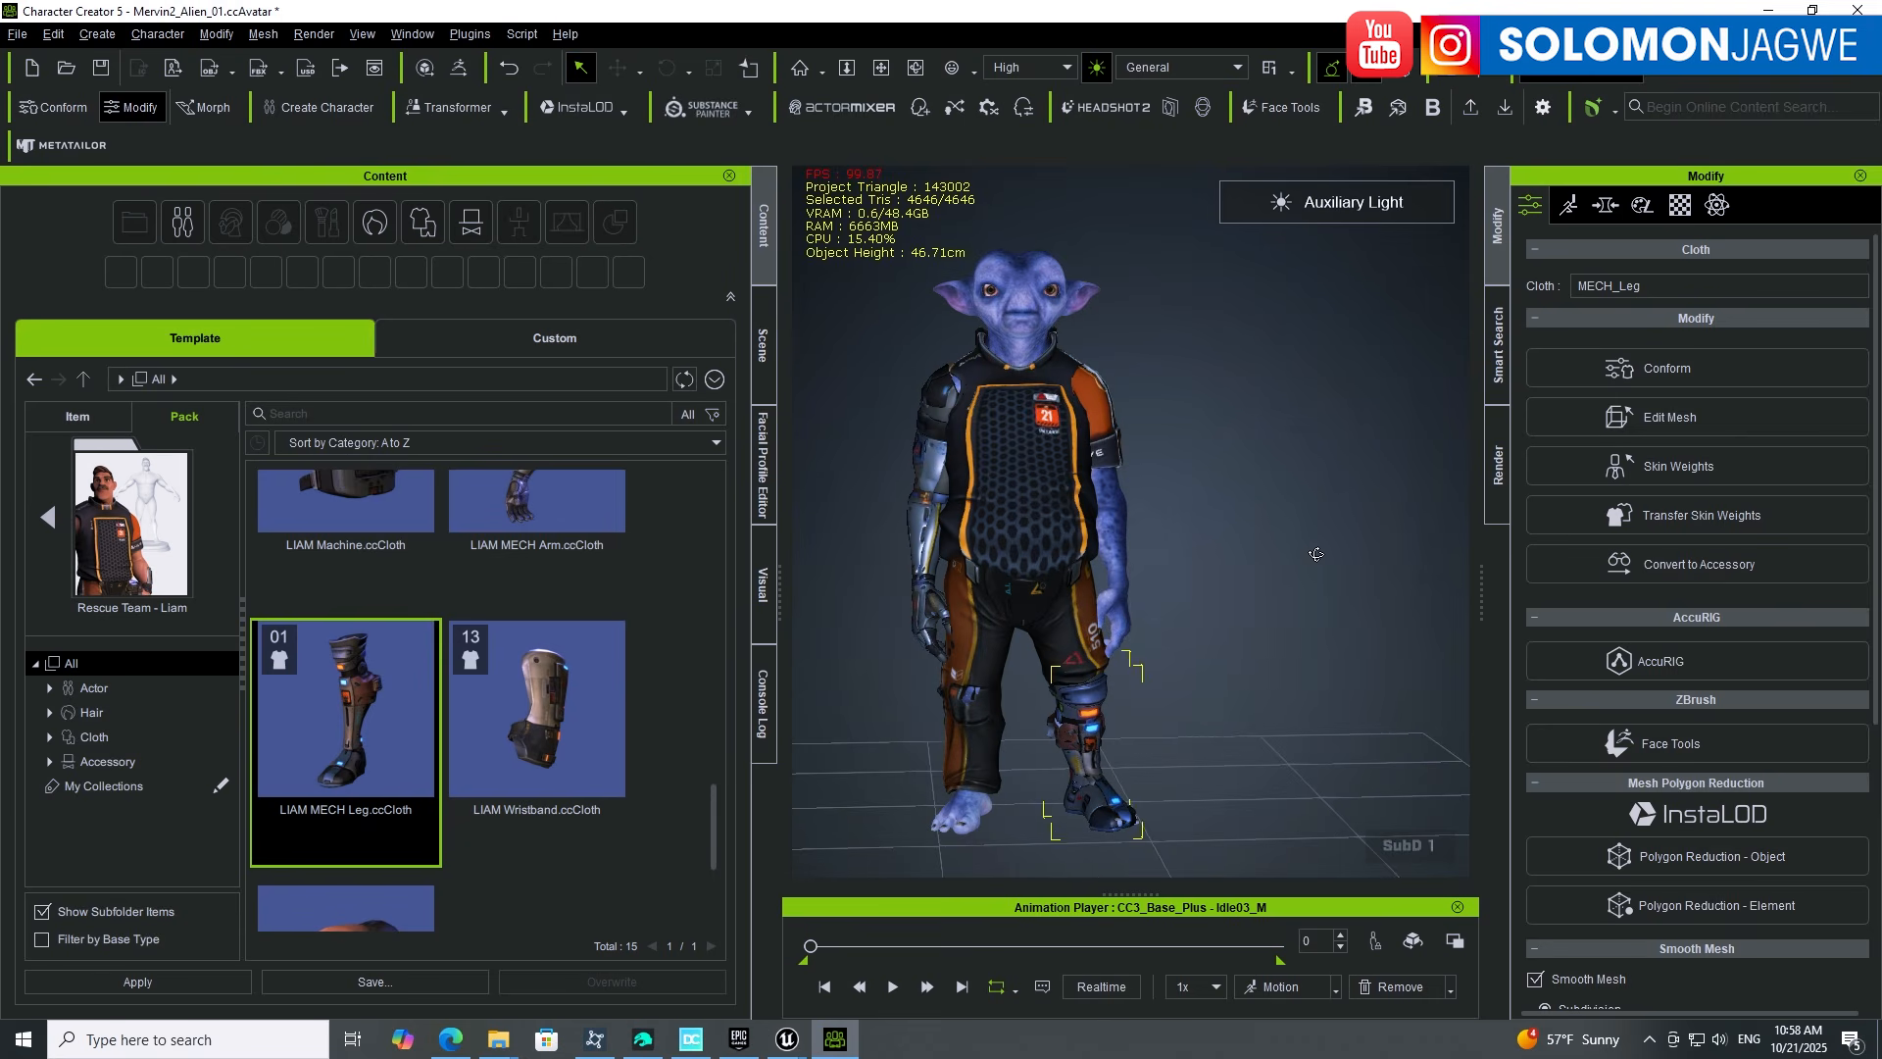
left_click(1237, 523)
middle_click_drag(1165, 566, 1236, 546, "alt")
left_click_drag(1235, 546, 1192, 550, "alt")
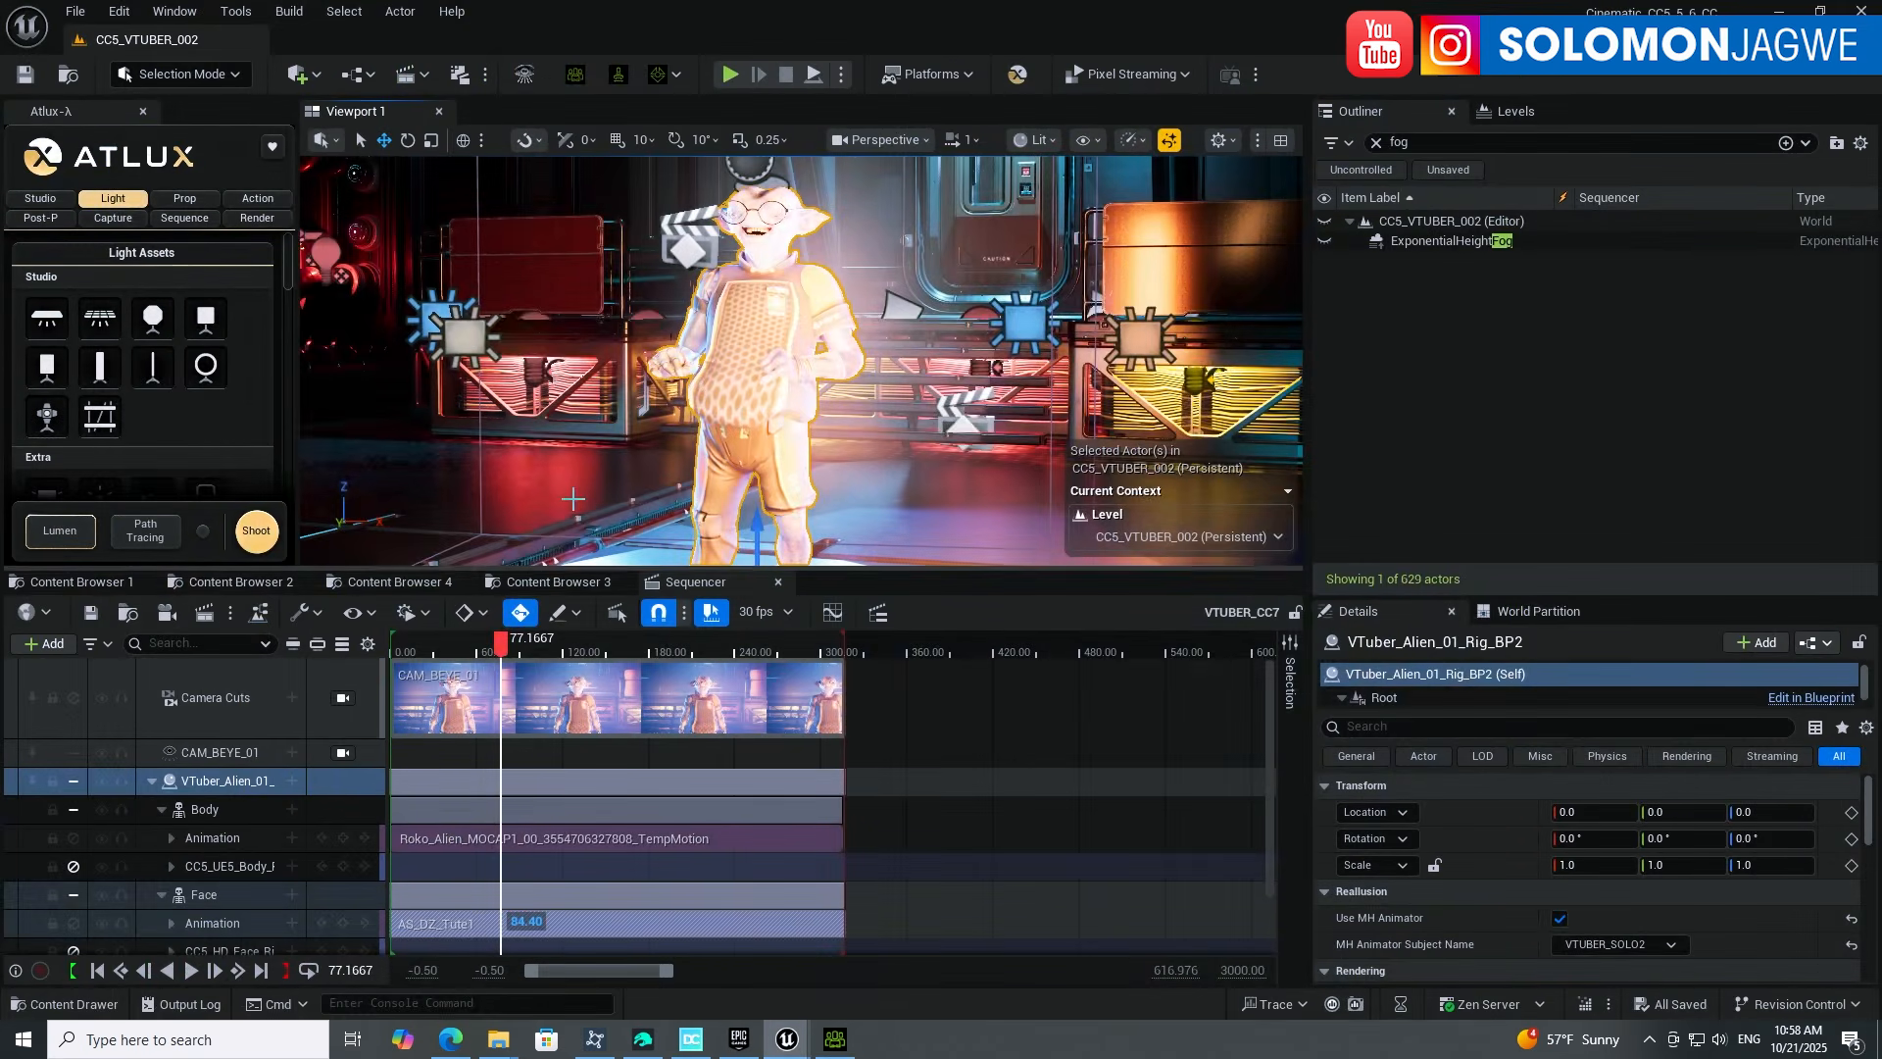
Step: Create a V2 folder under VTuber in the Content Browser, open it and start an import
left_click(221, 584)
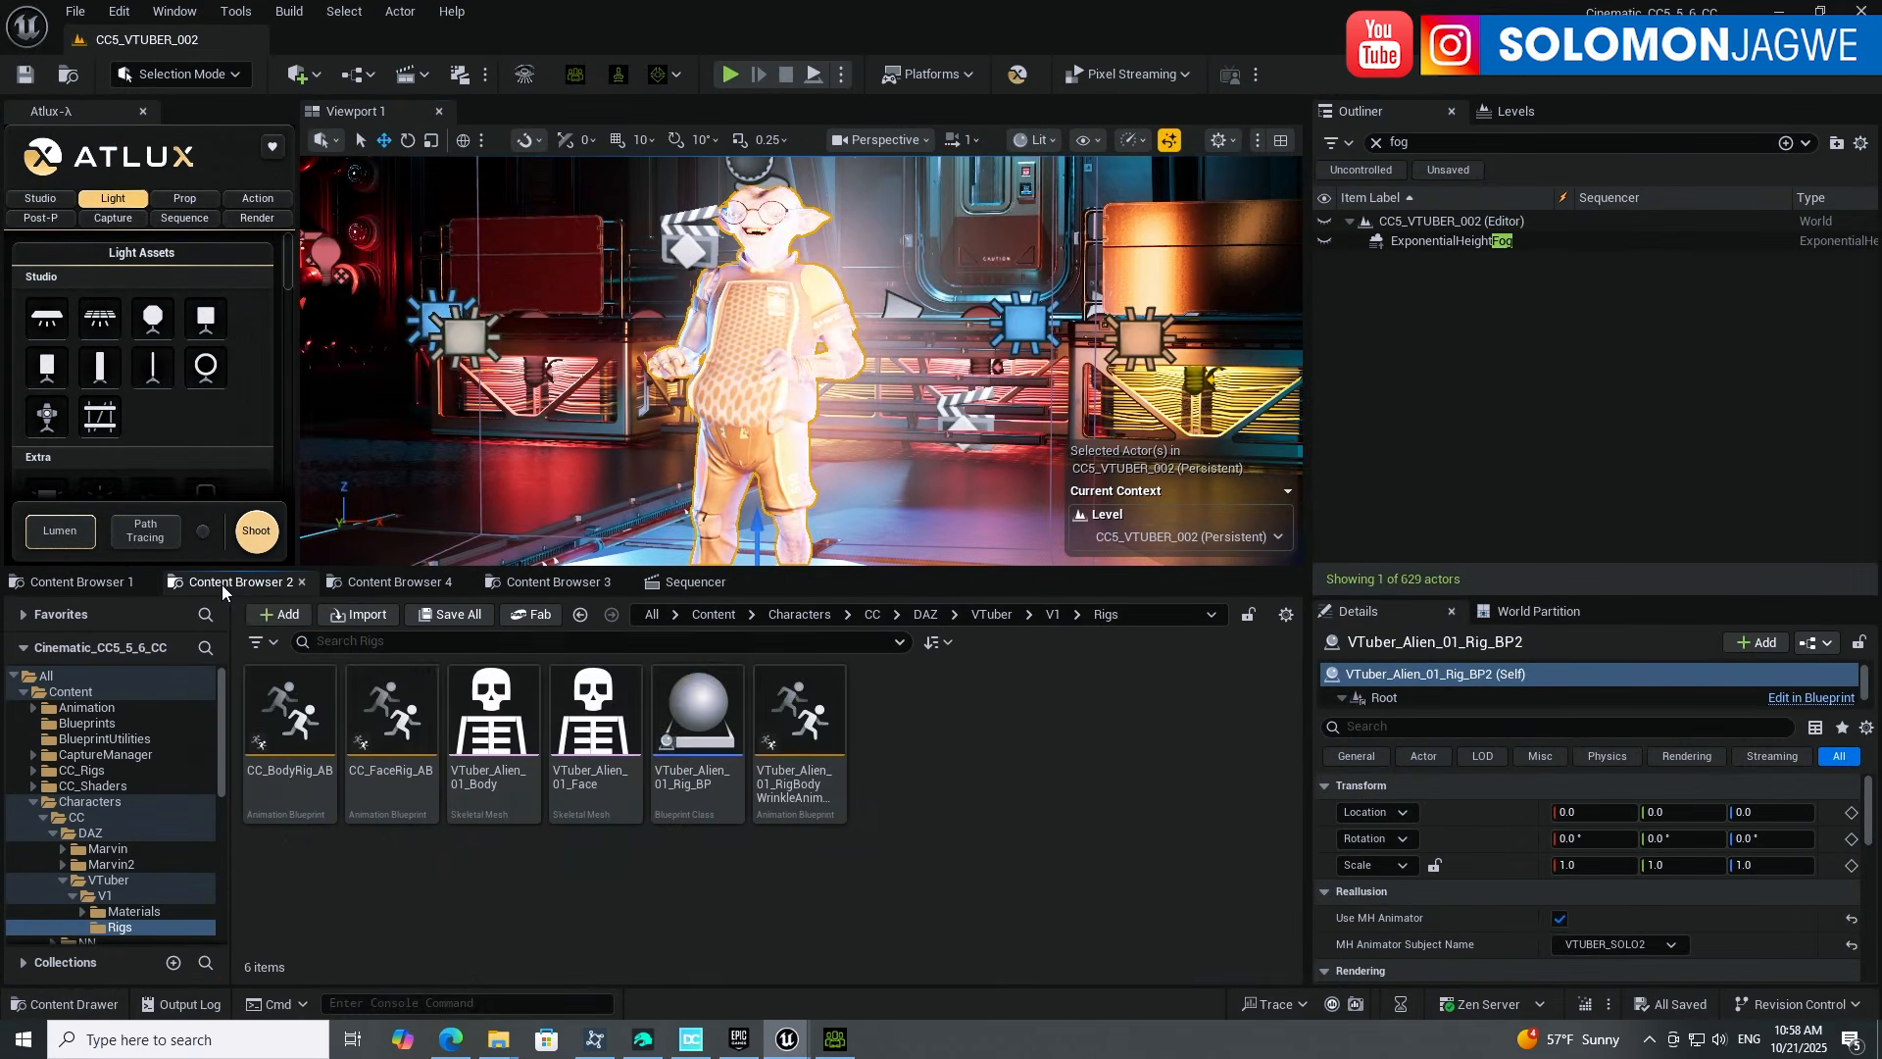
left_click(113, 880)
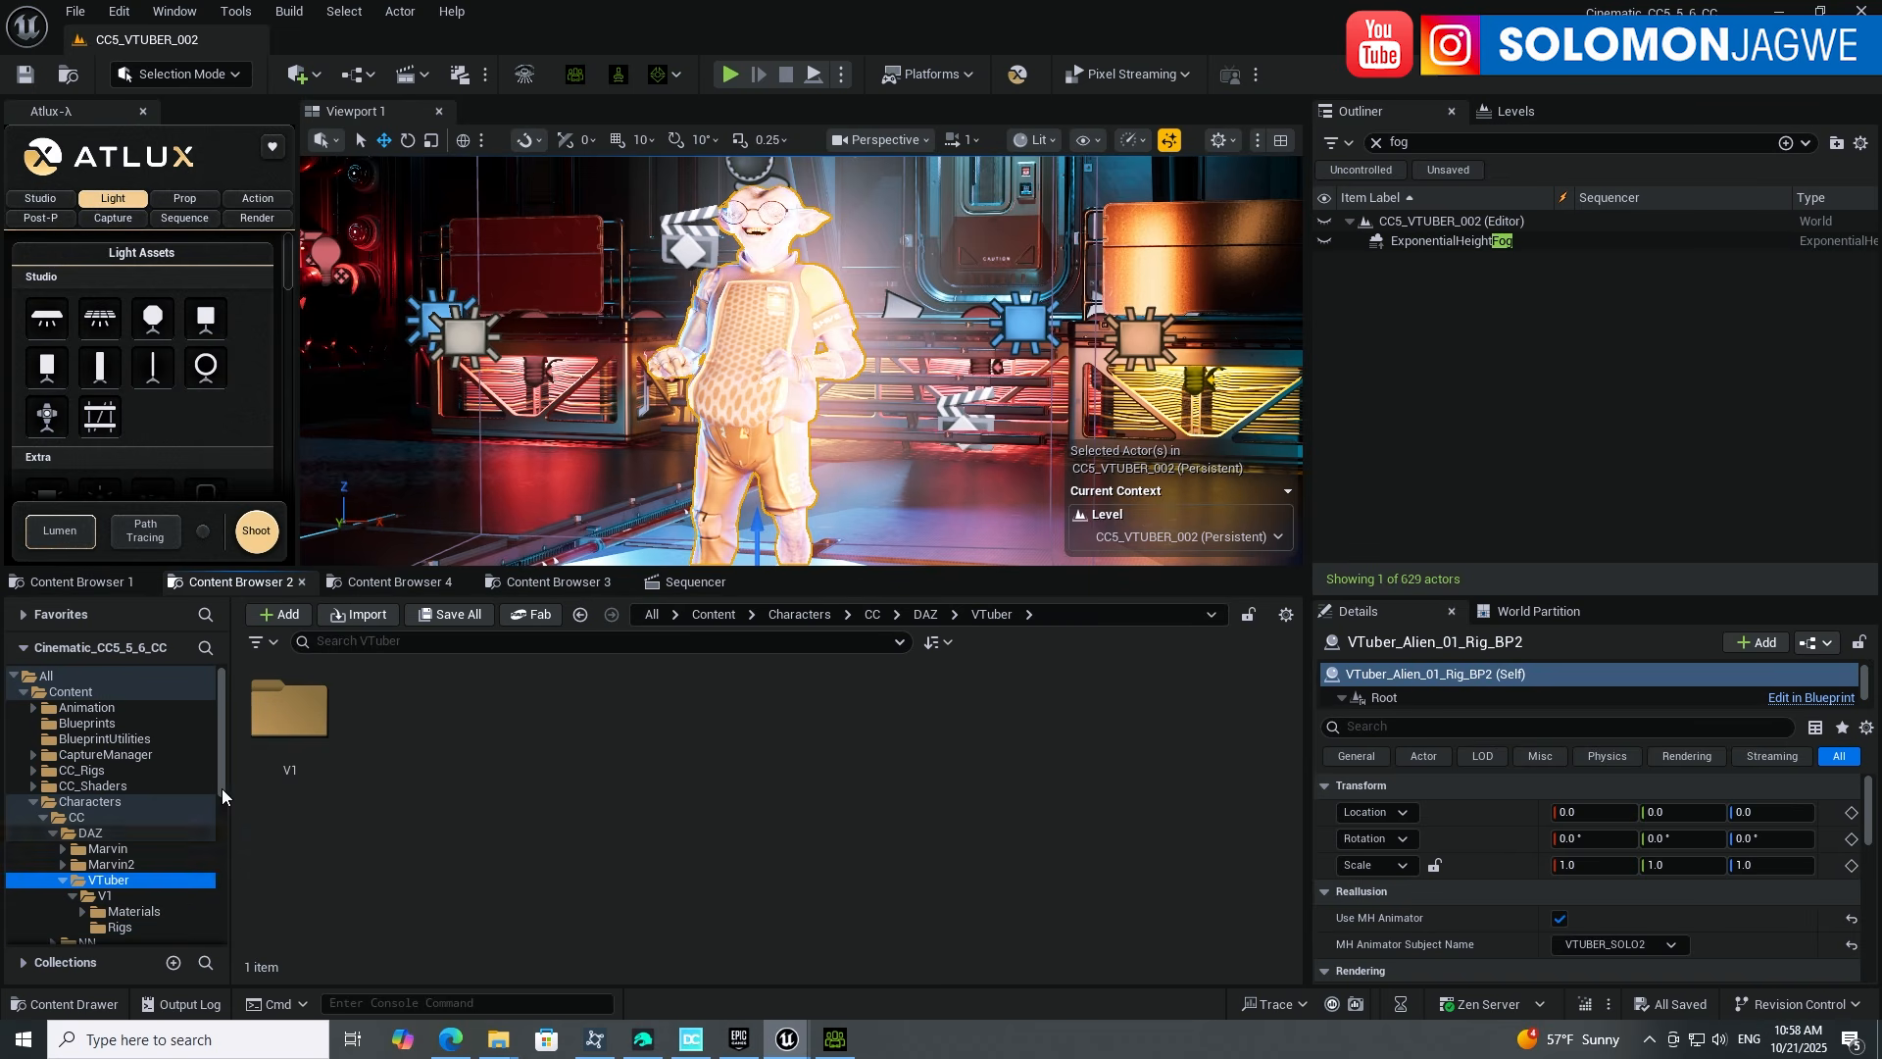
right_click(451, 718)
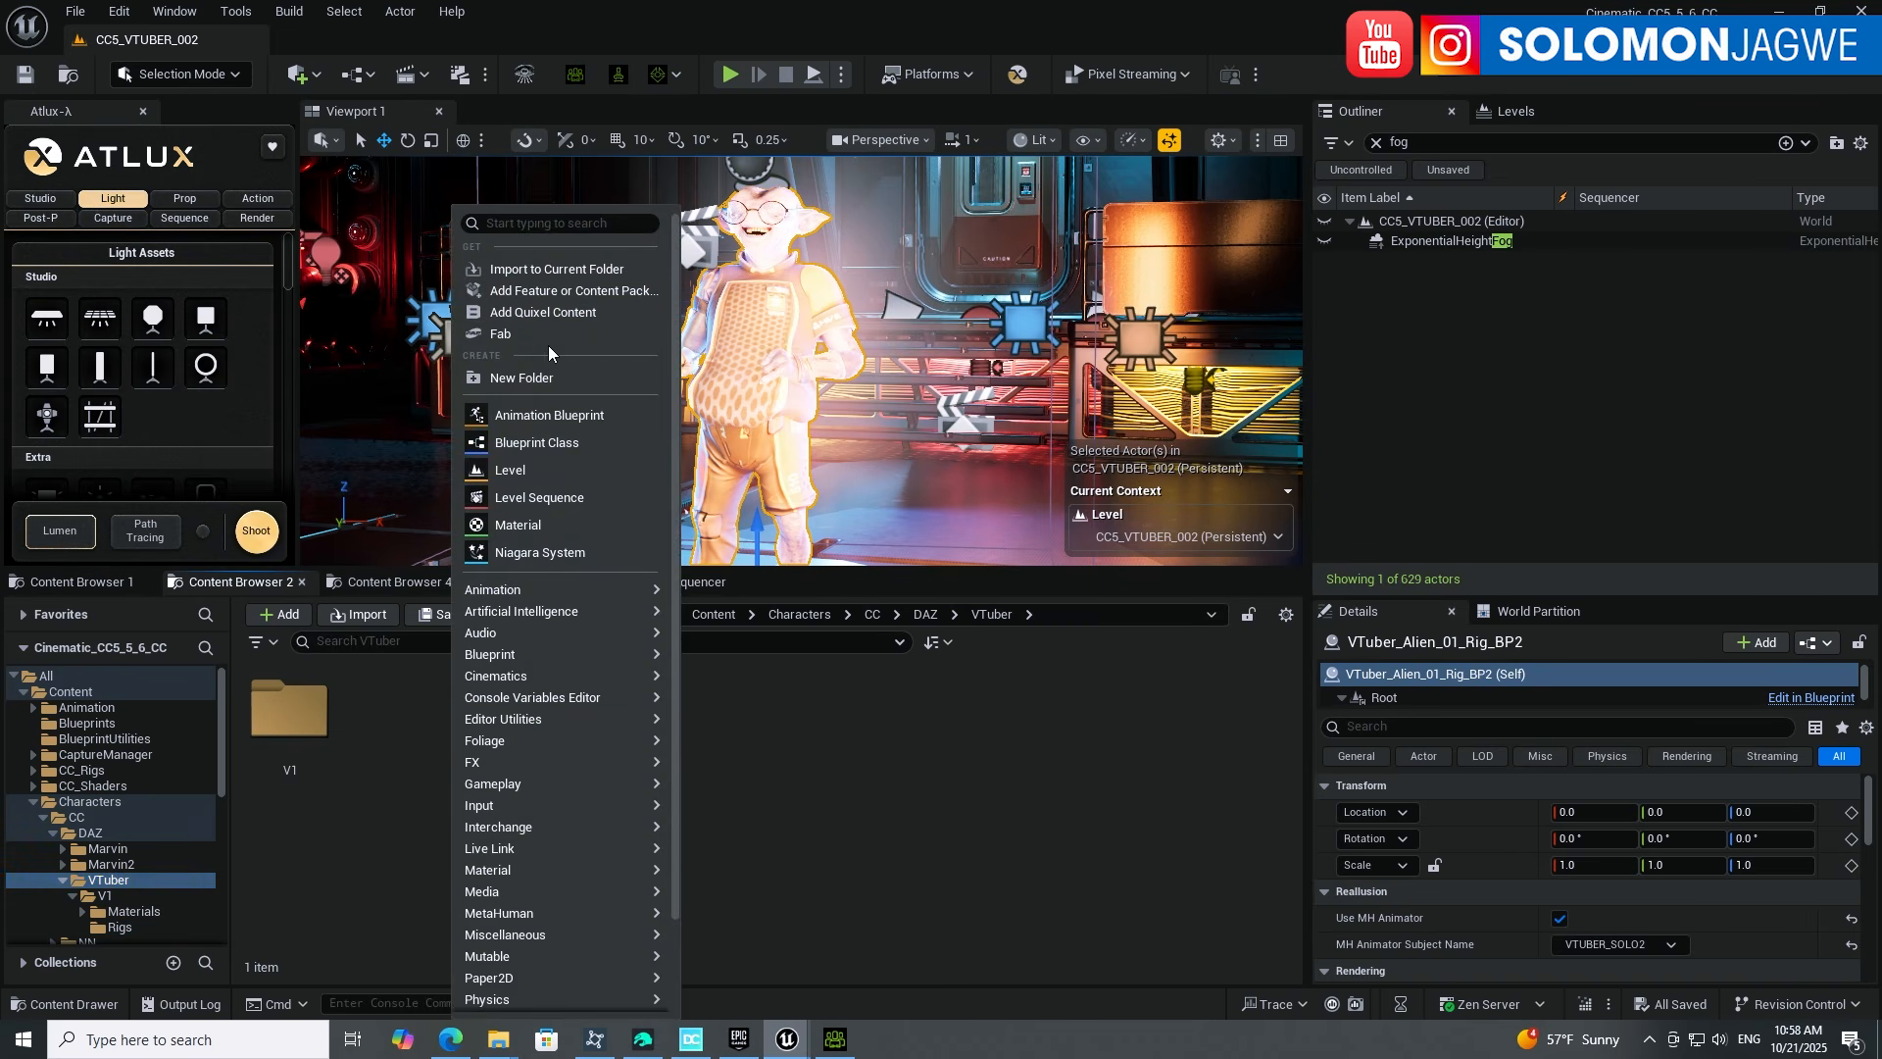
left_click(522, 377)
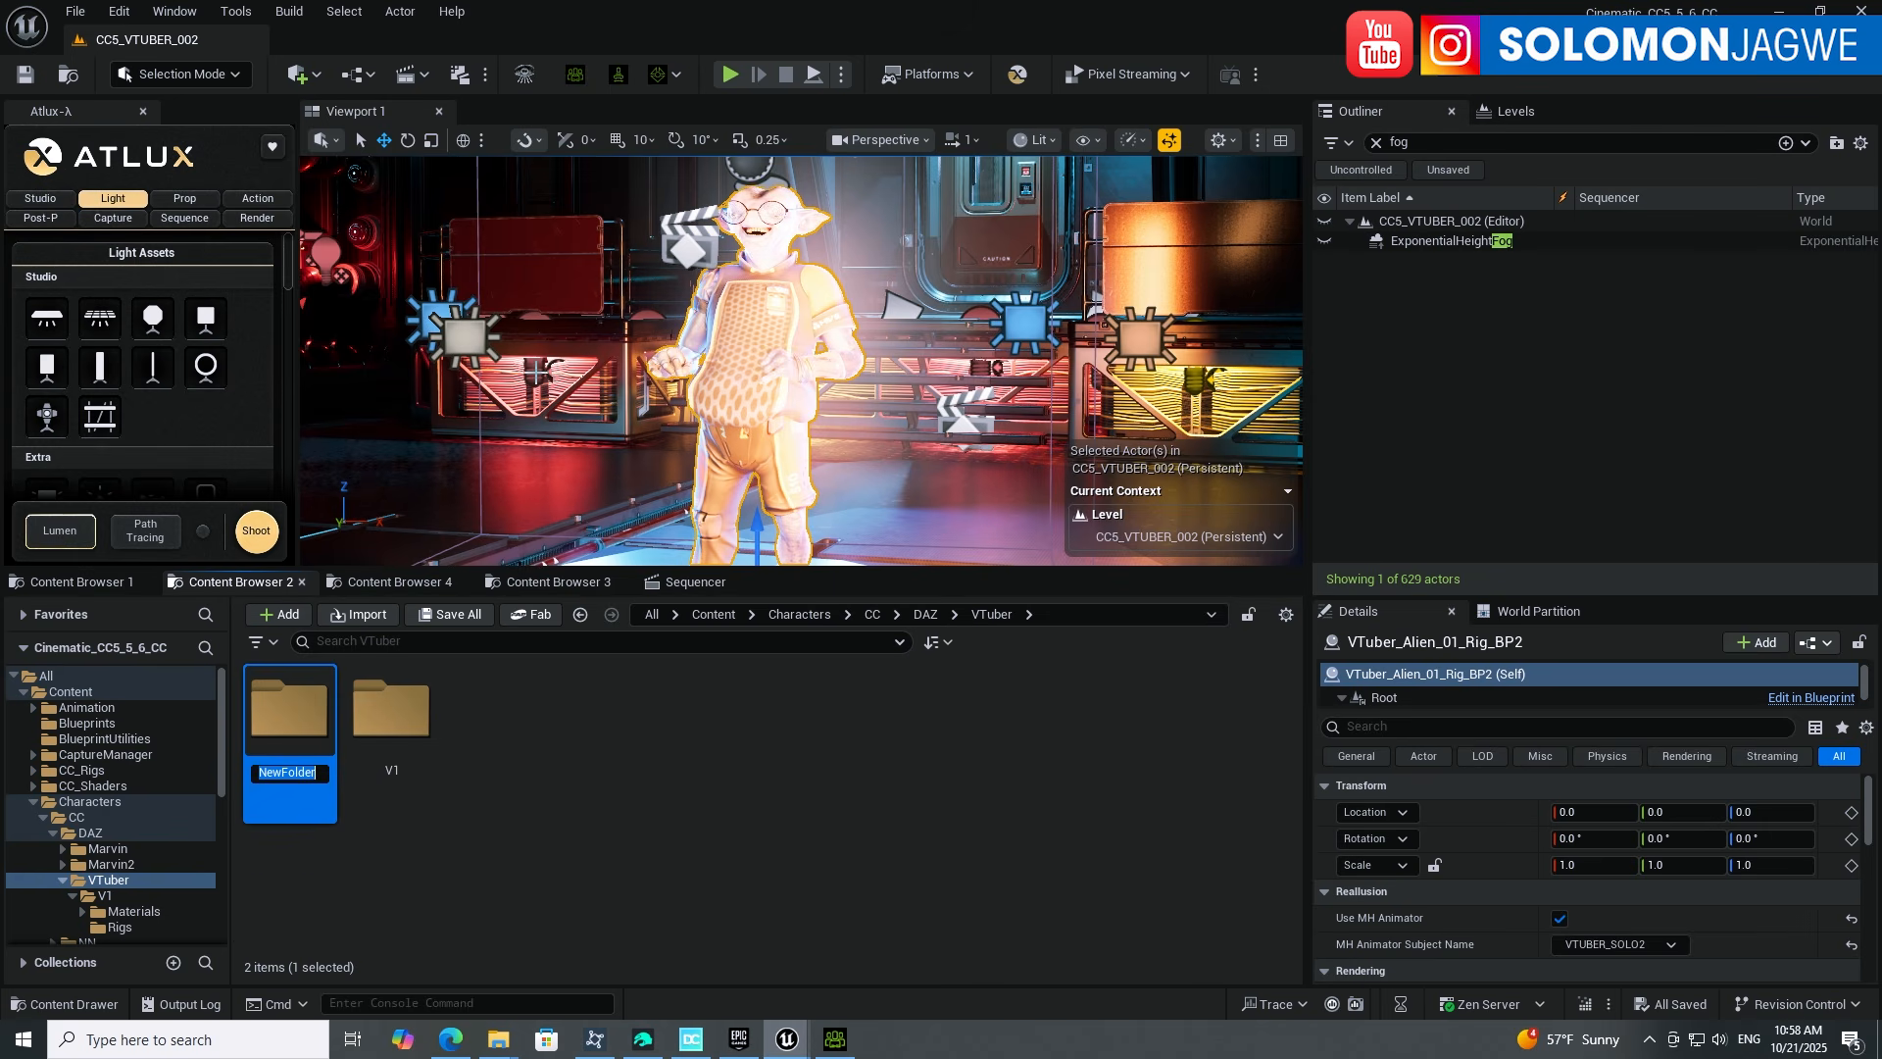
type("V2")
key("Return")
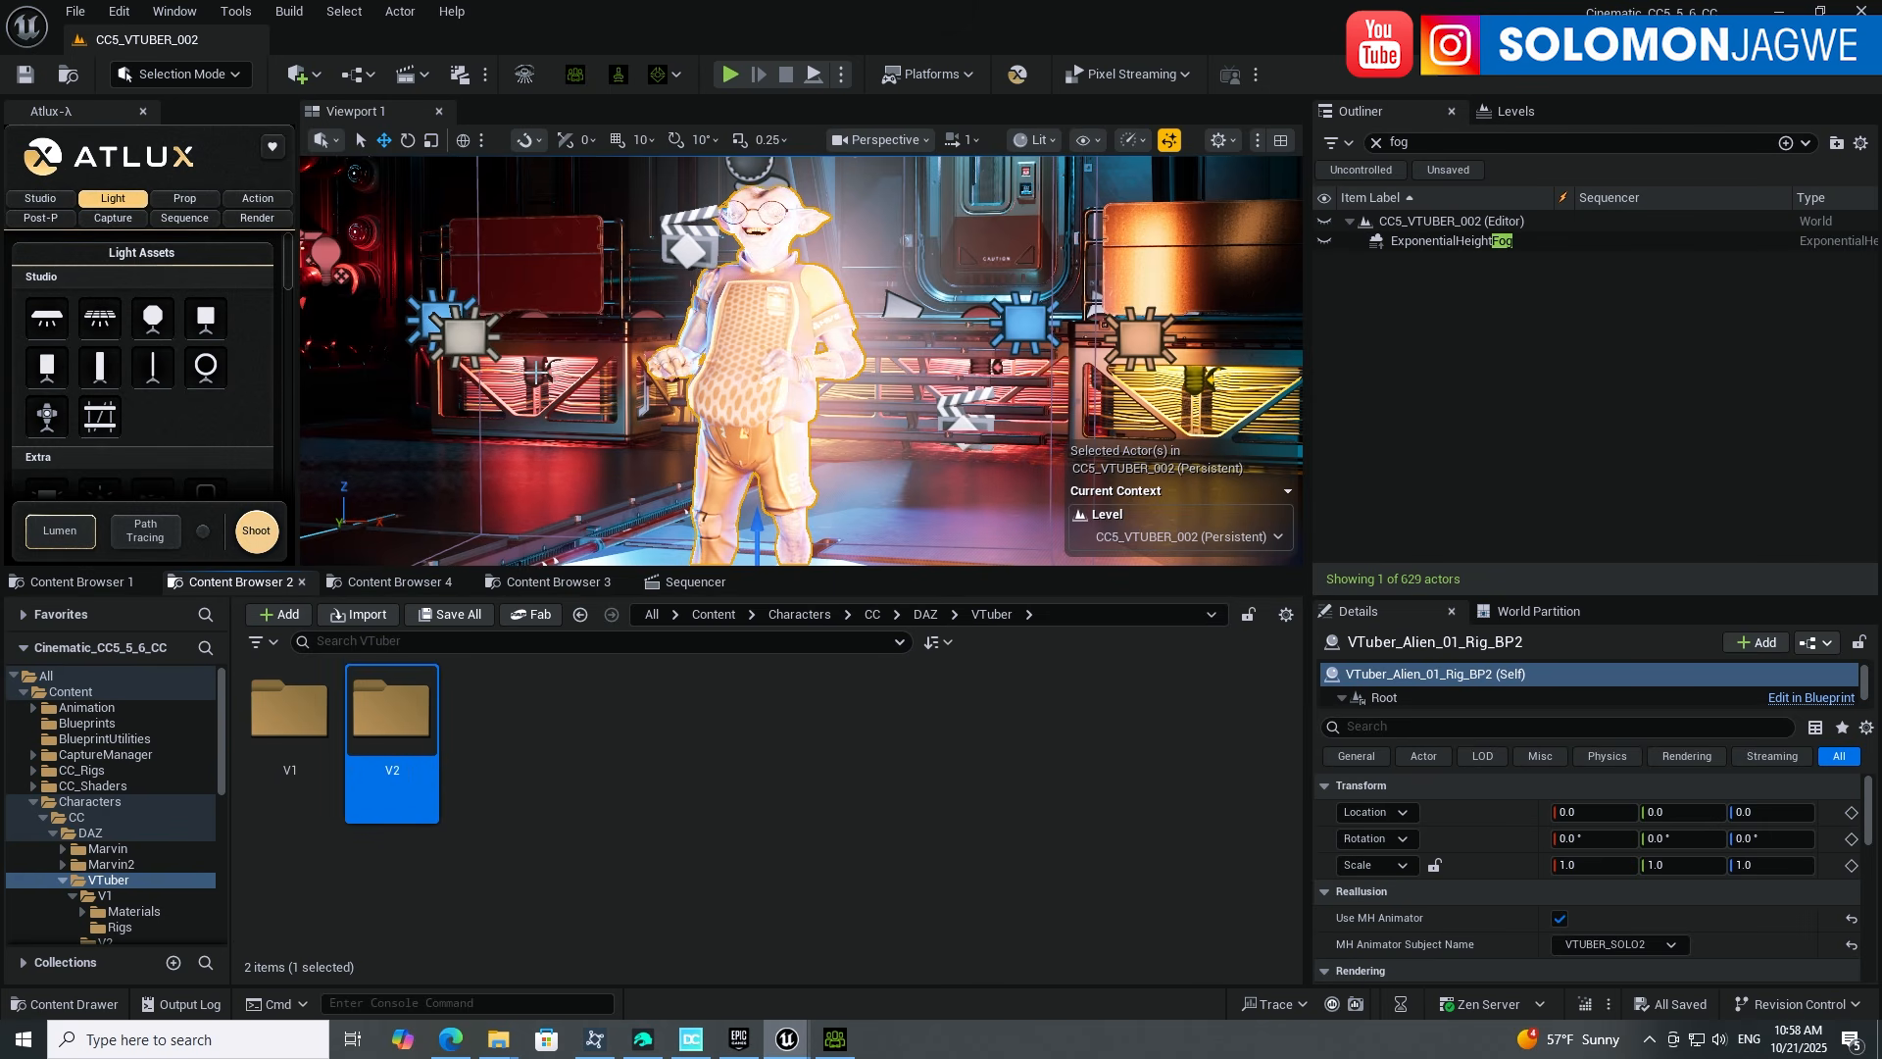
double_click(408, 763)
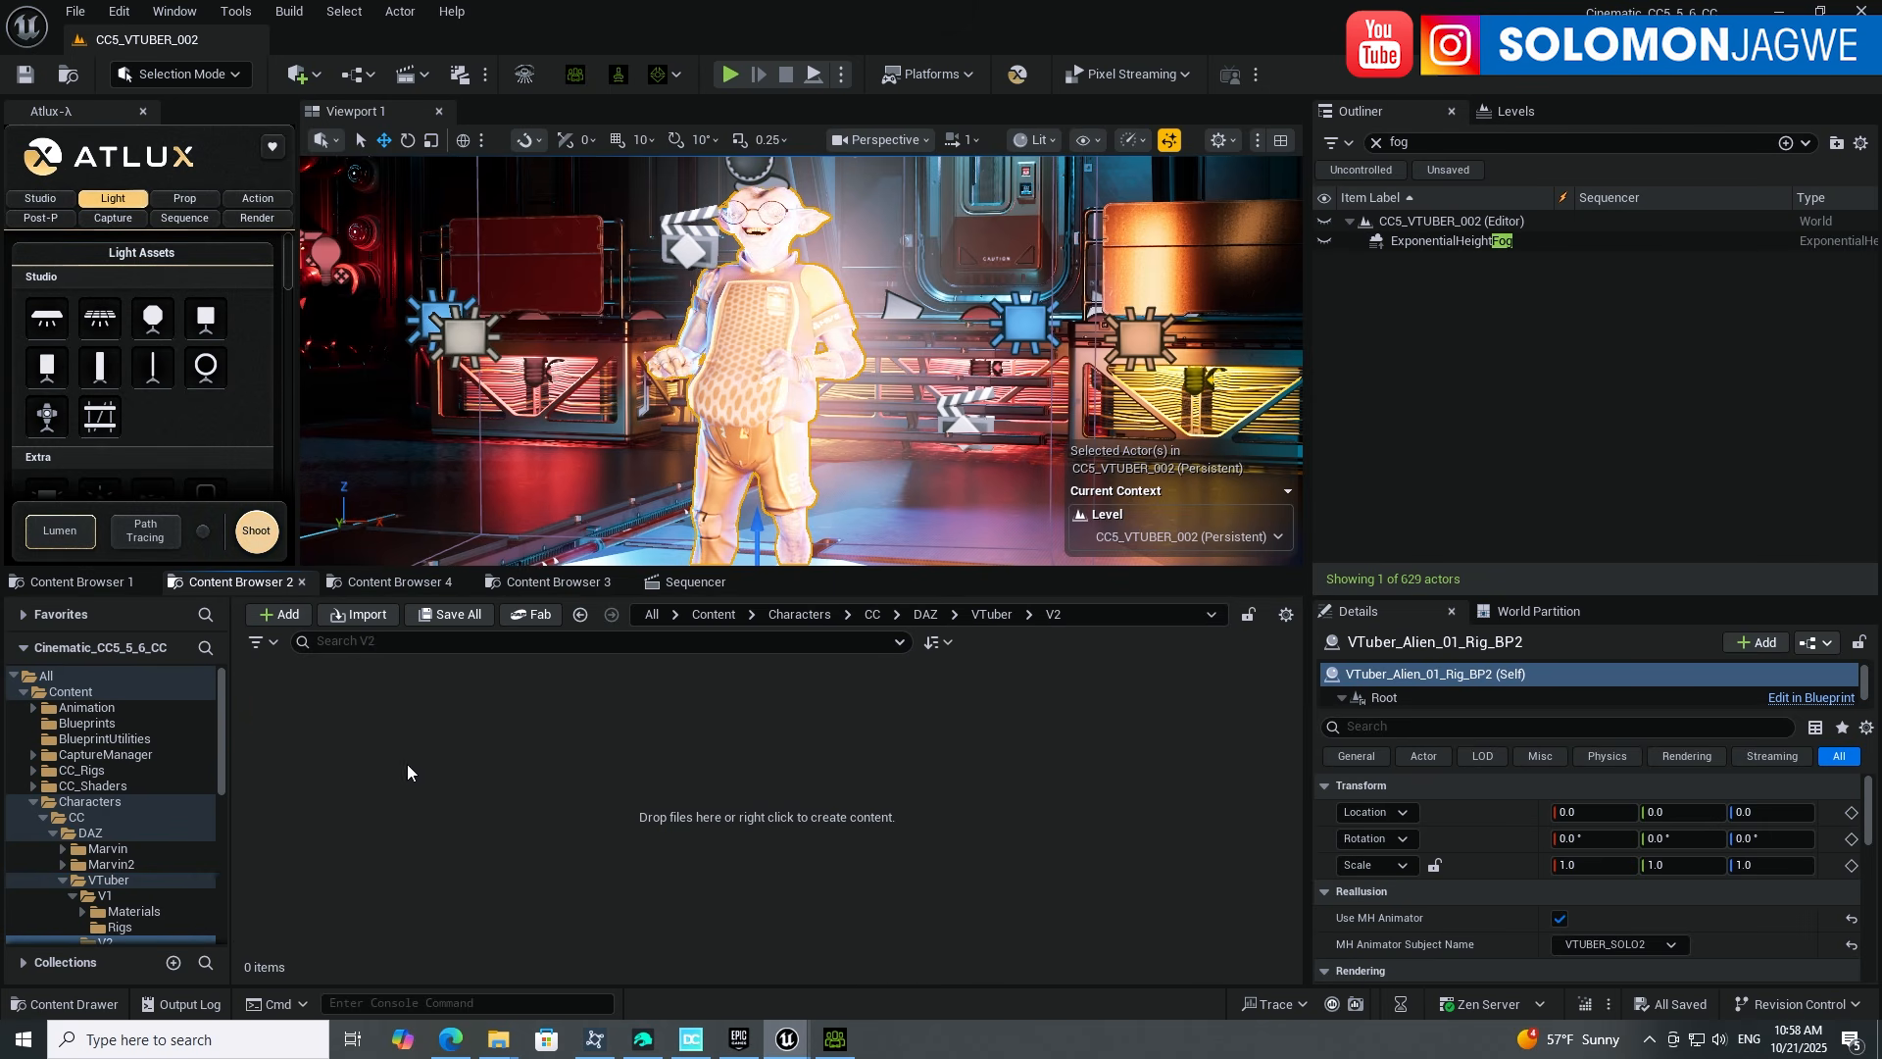
left_click(356, 616)
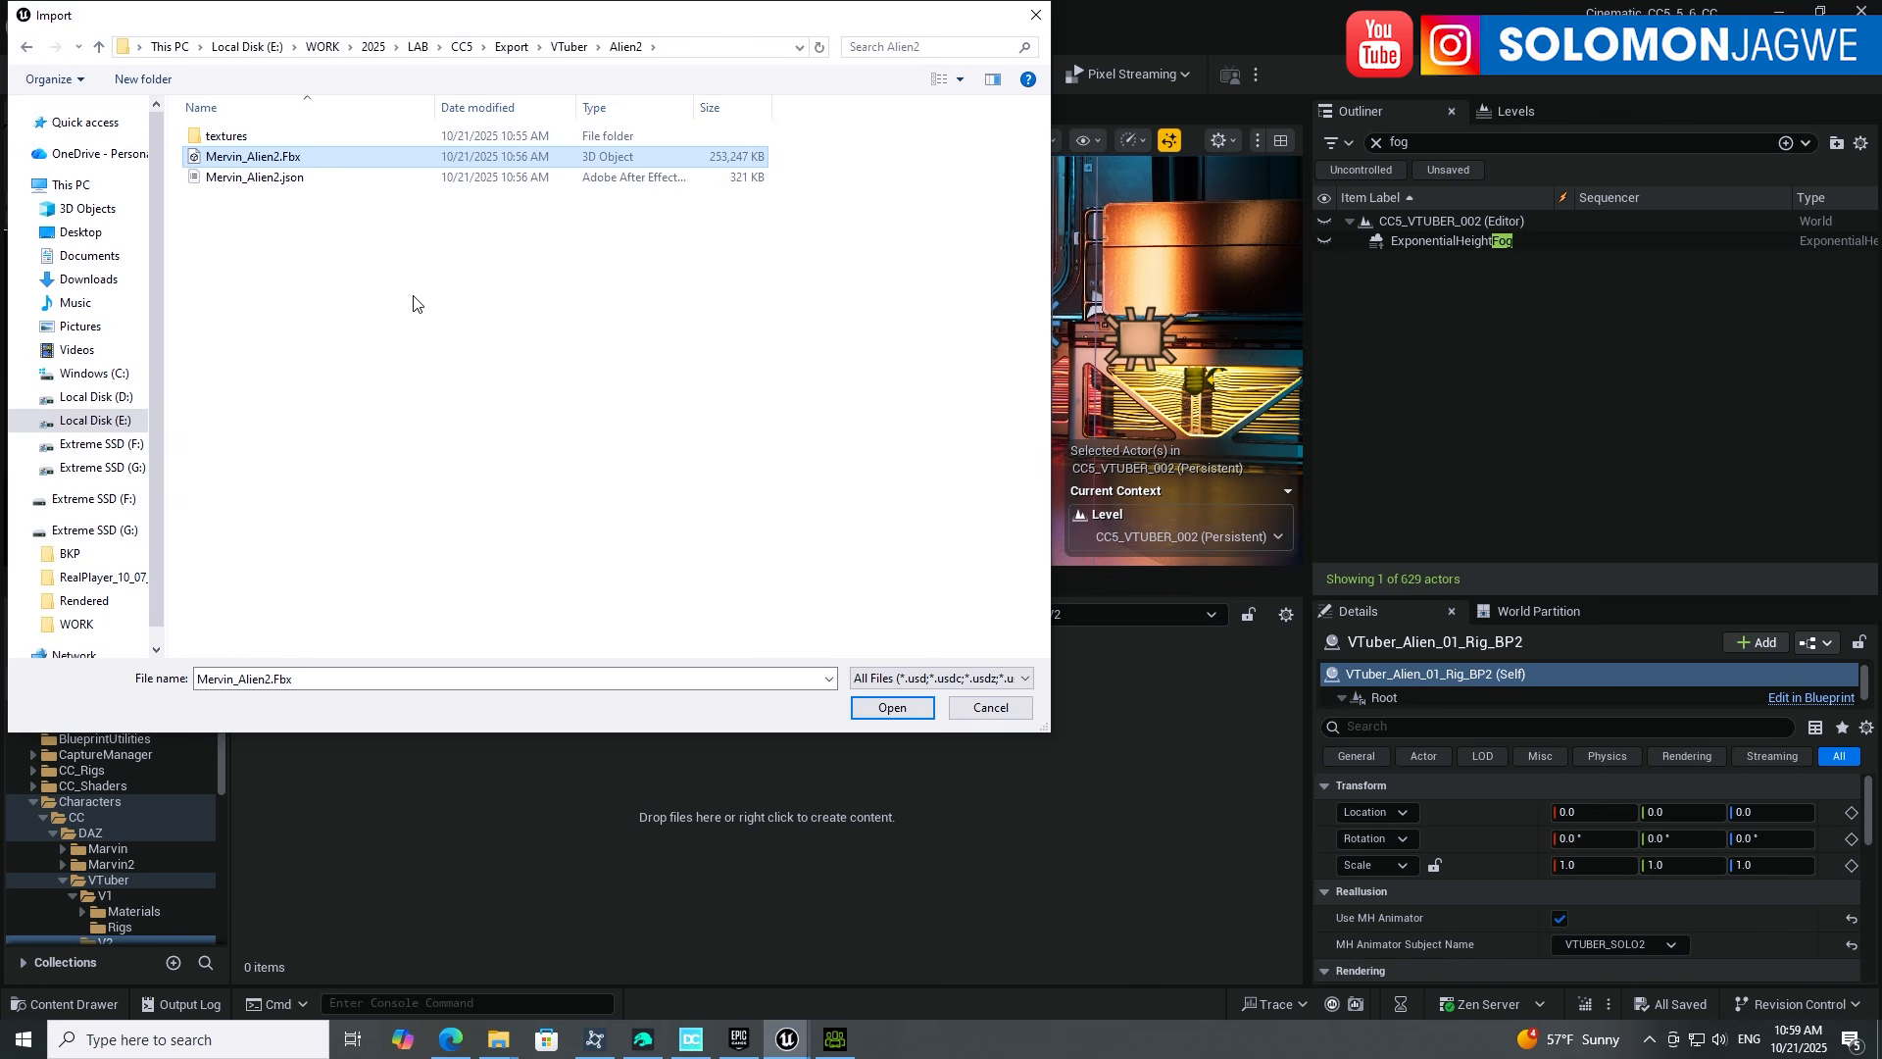
Step: Open Mervin_Alien2.Fbx and choose HQ Shader in the CC & iClone Auto Setup import options
left_click(900, 712)
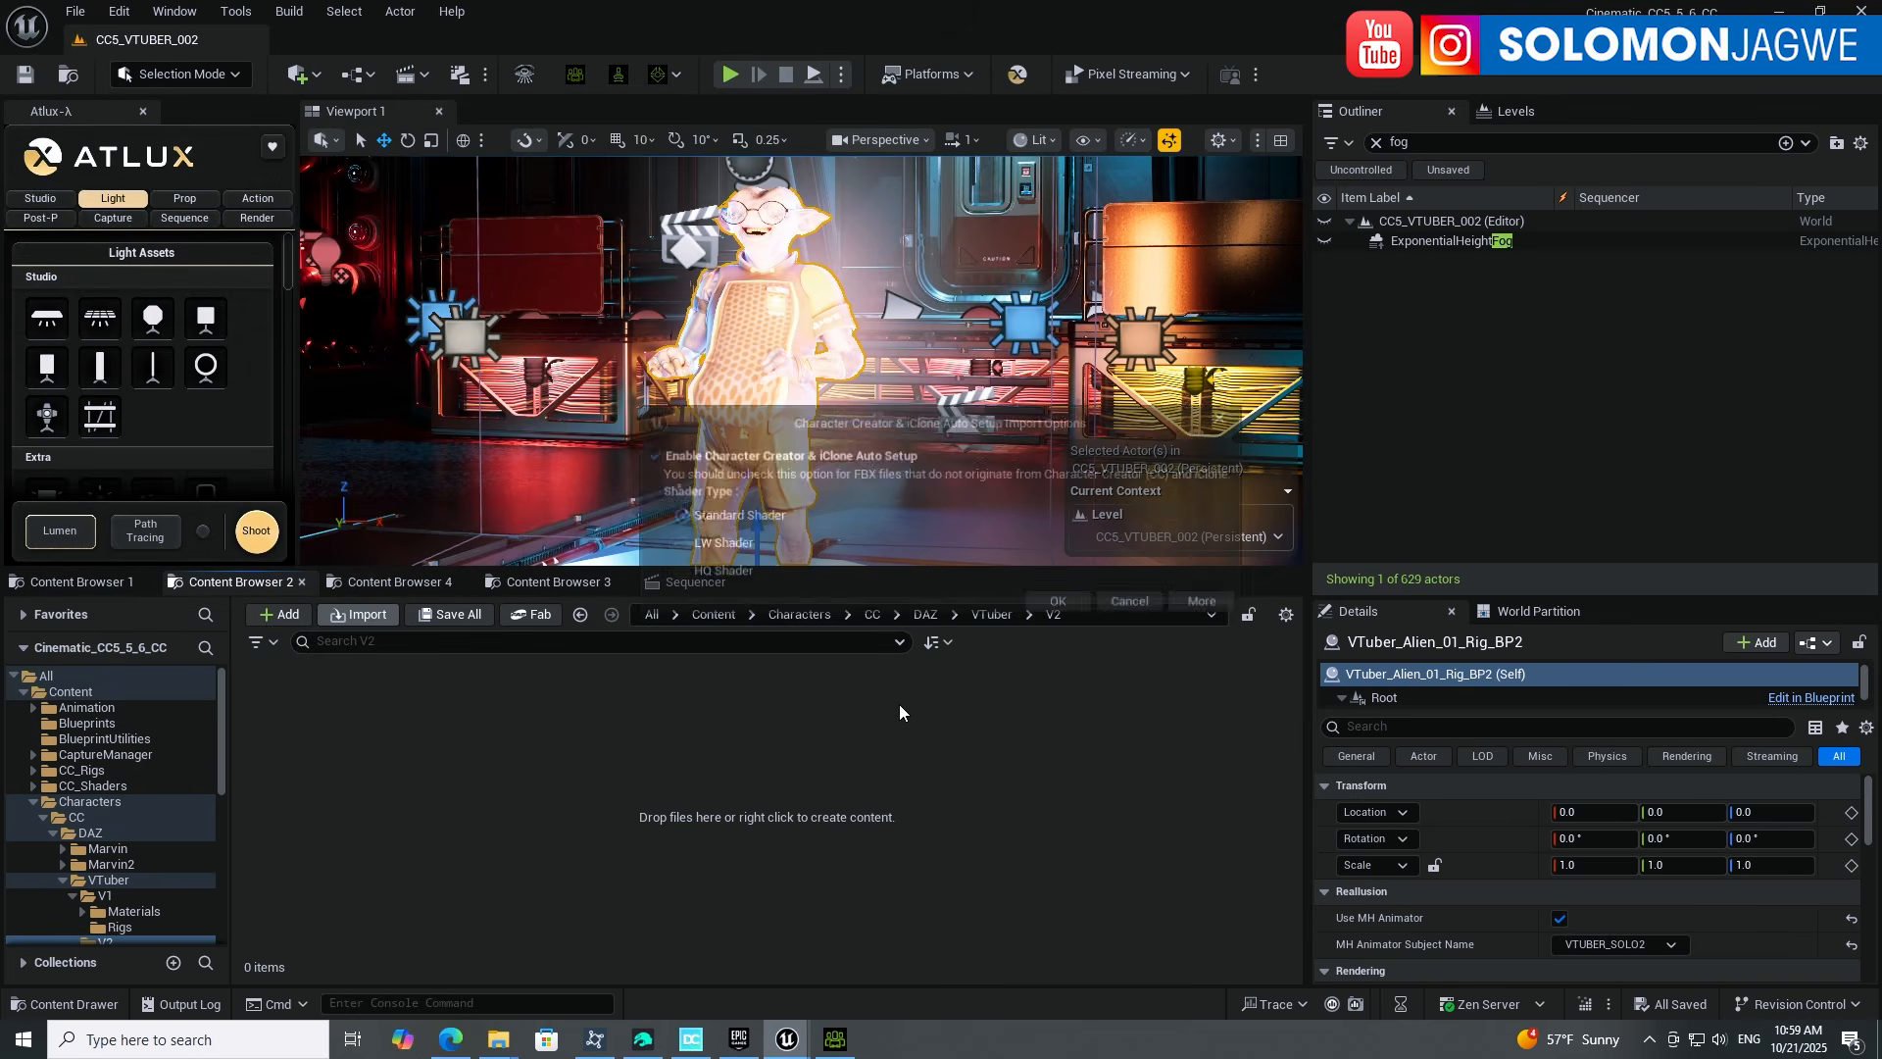
left_click_drag(766, 414, 616, 672)
left_click(547, 830)
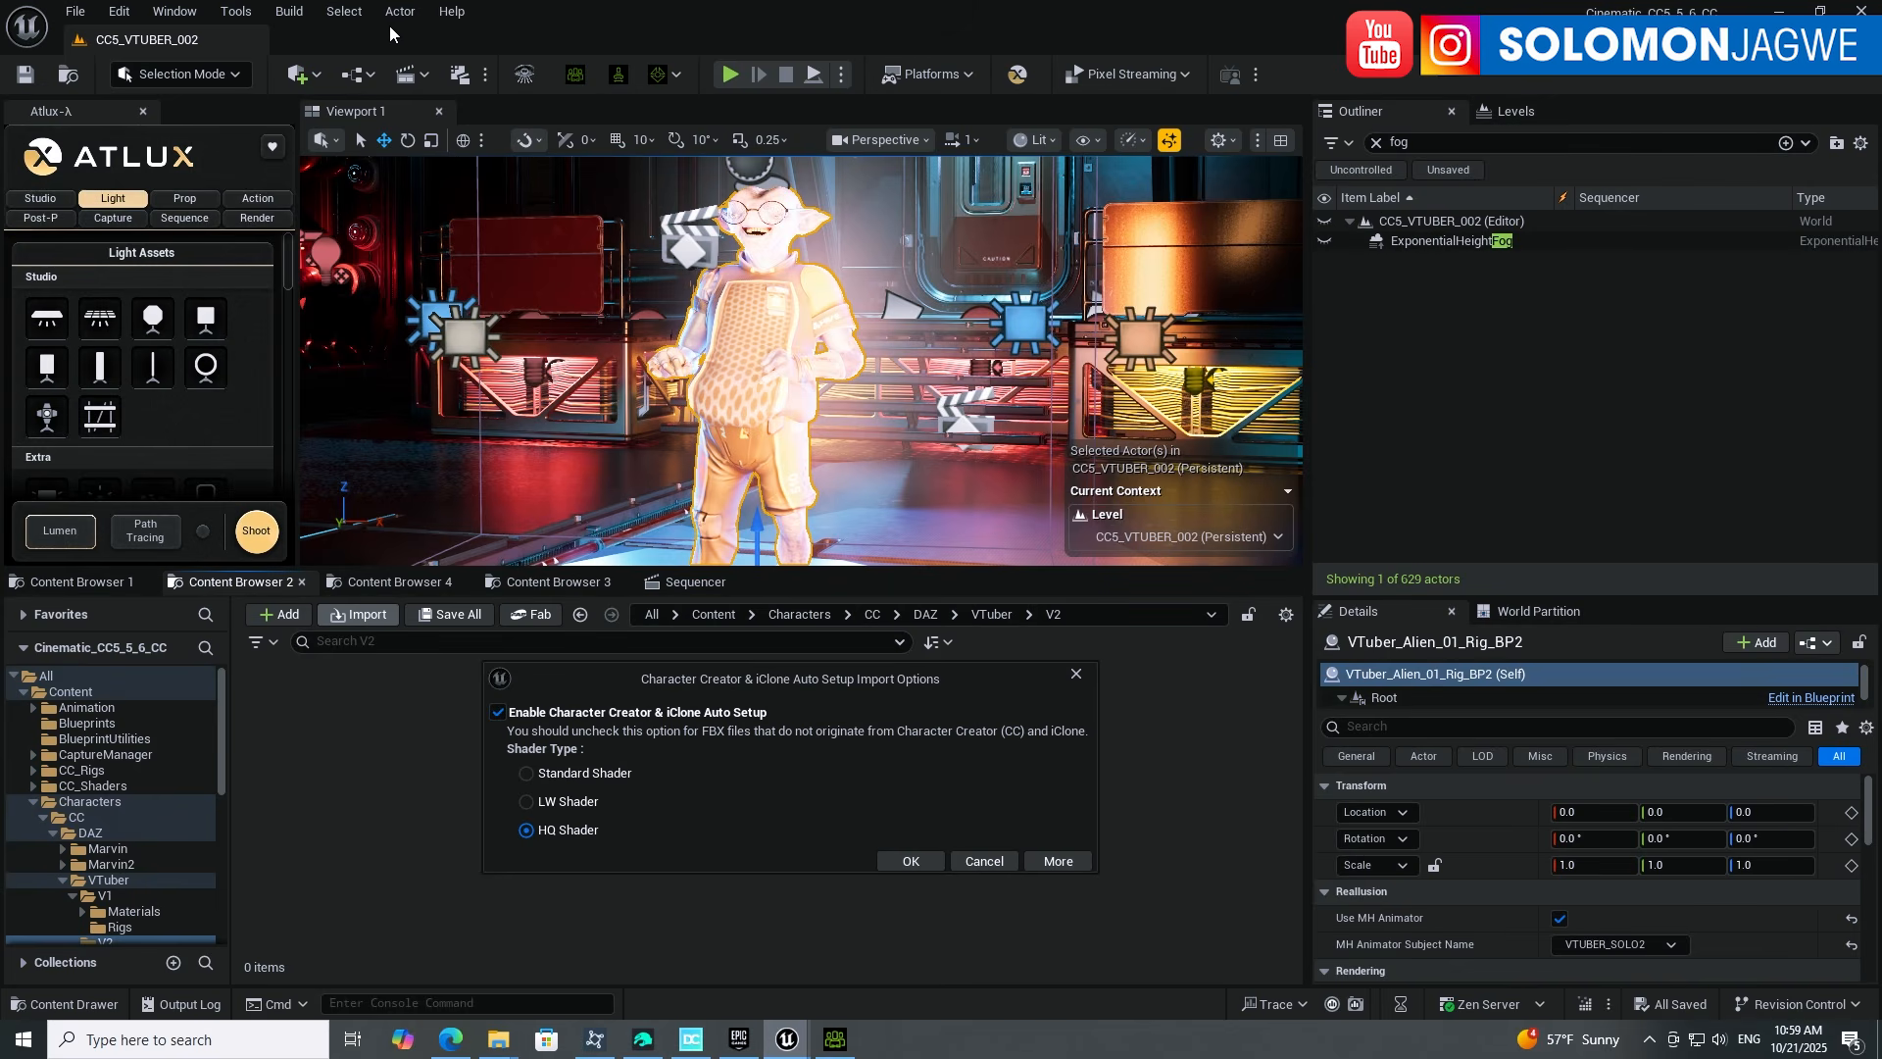
left_click(1650, 1039)
left_click(1593, 925)
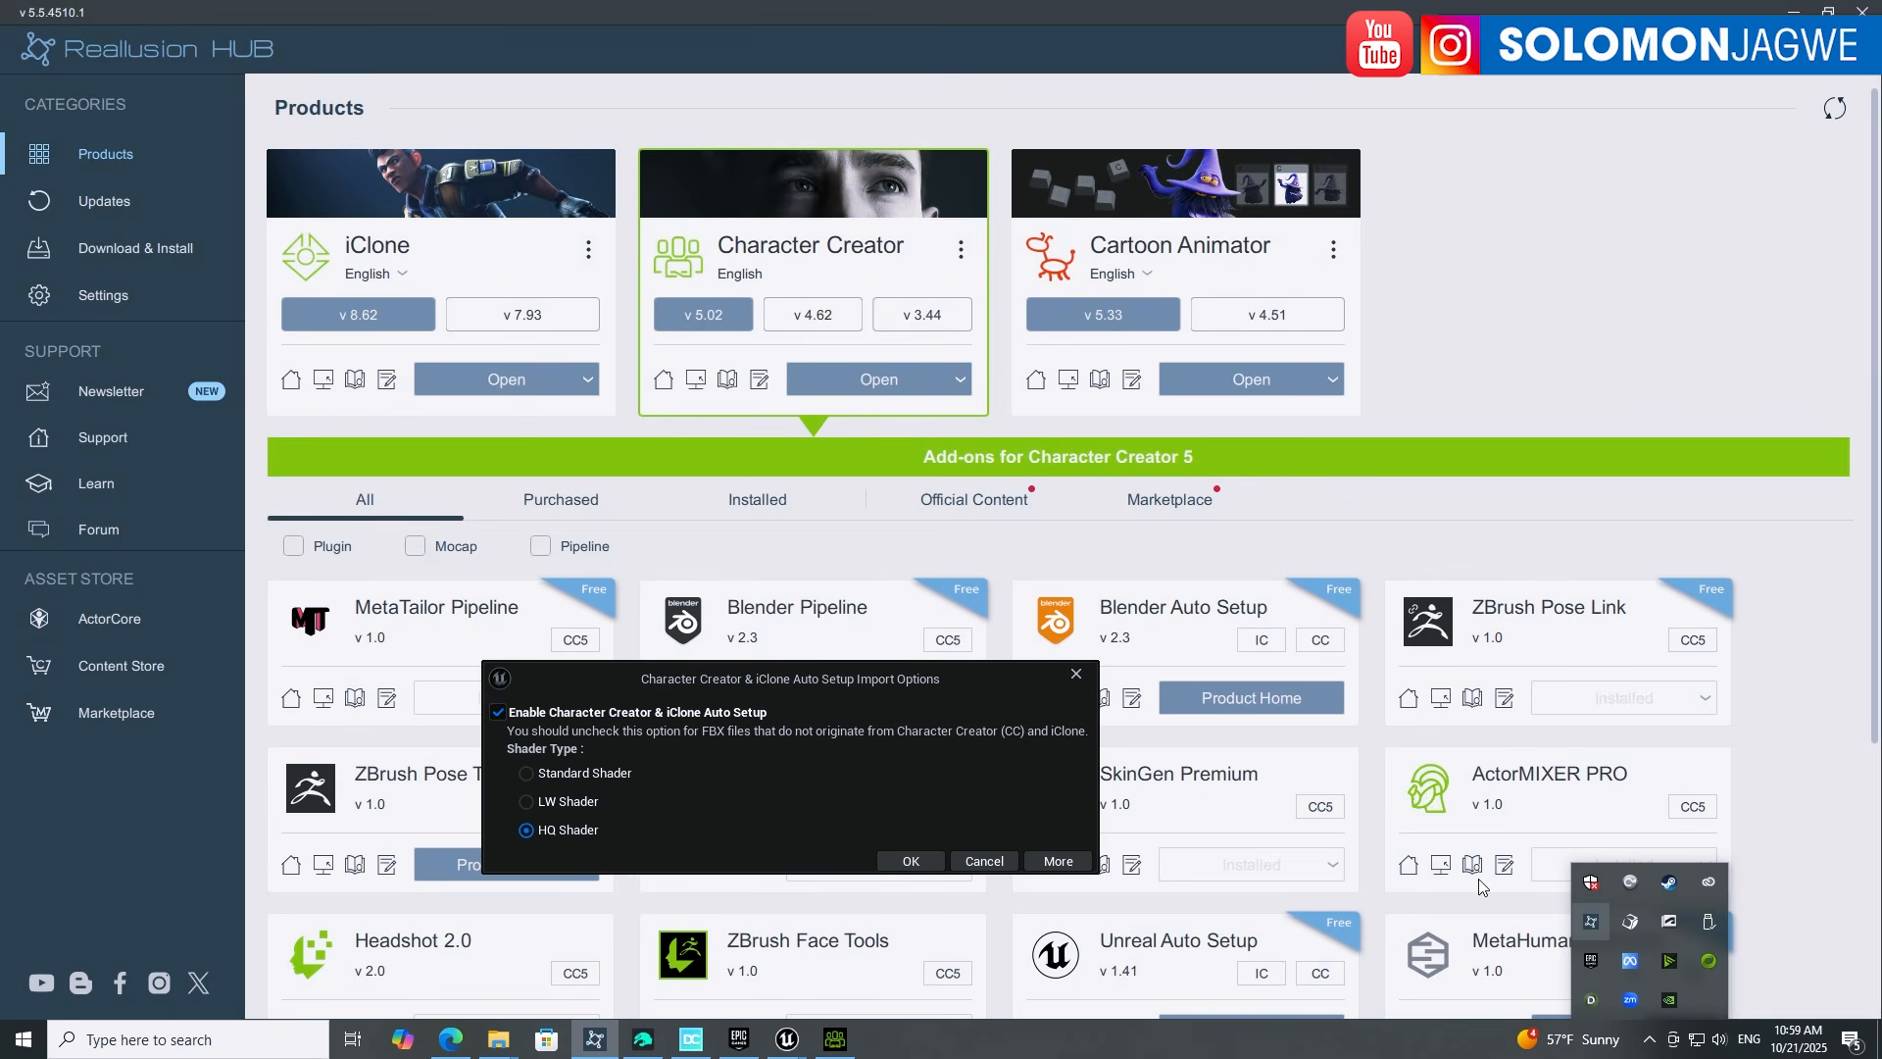
scroll(1020, 647, "down", 3)
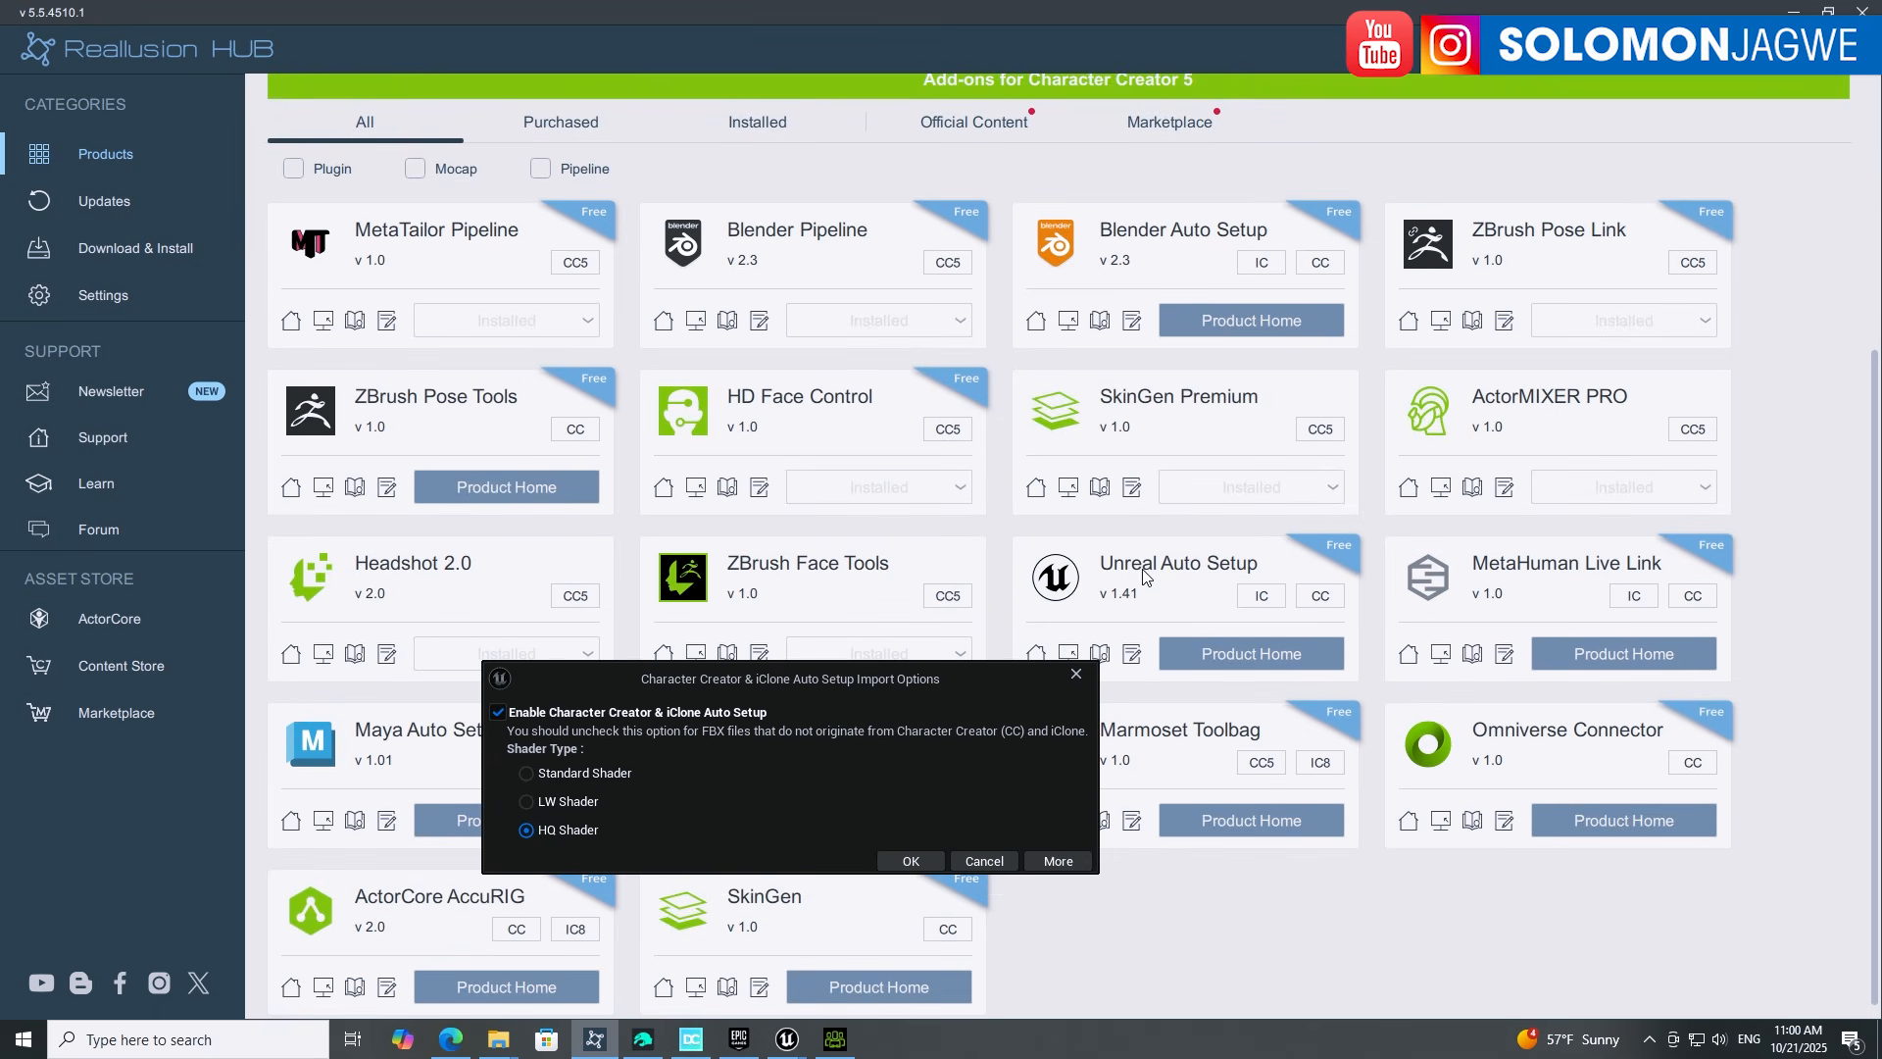
left_click(1793, 12)
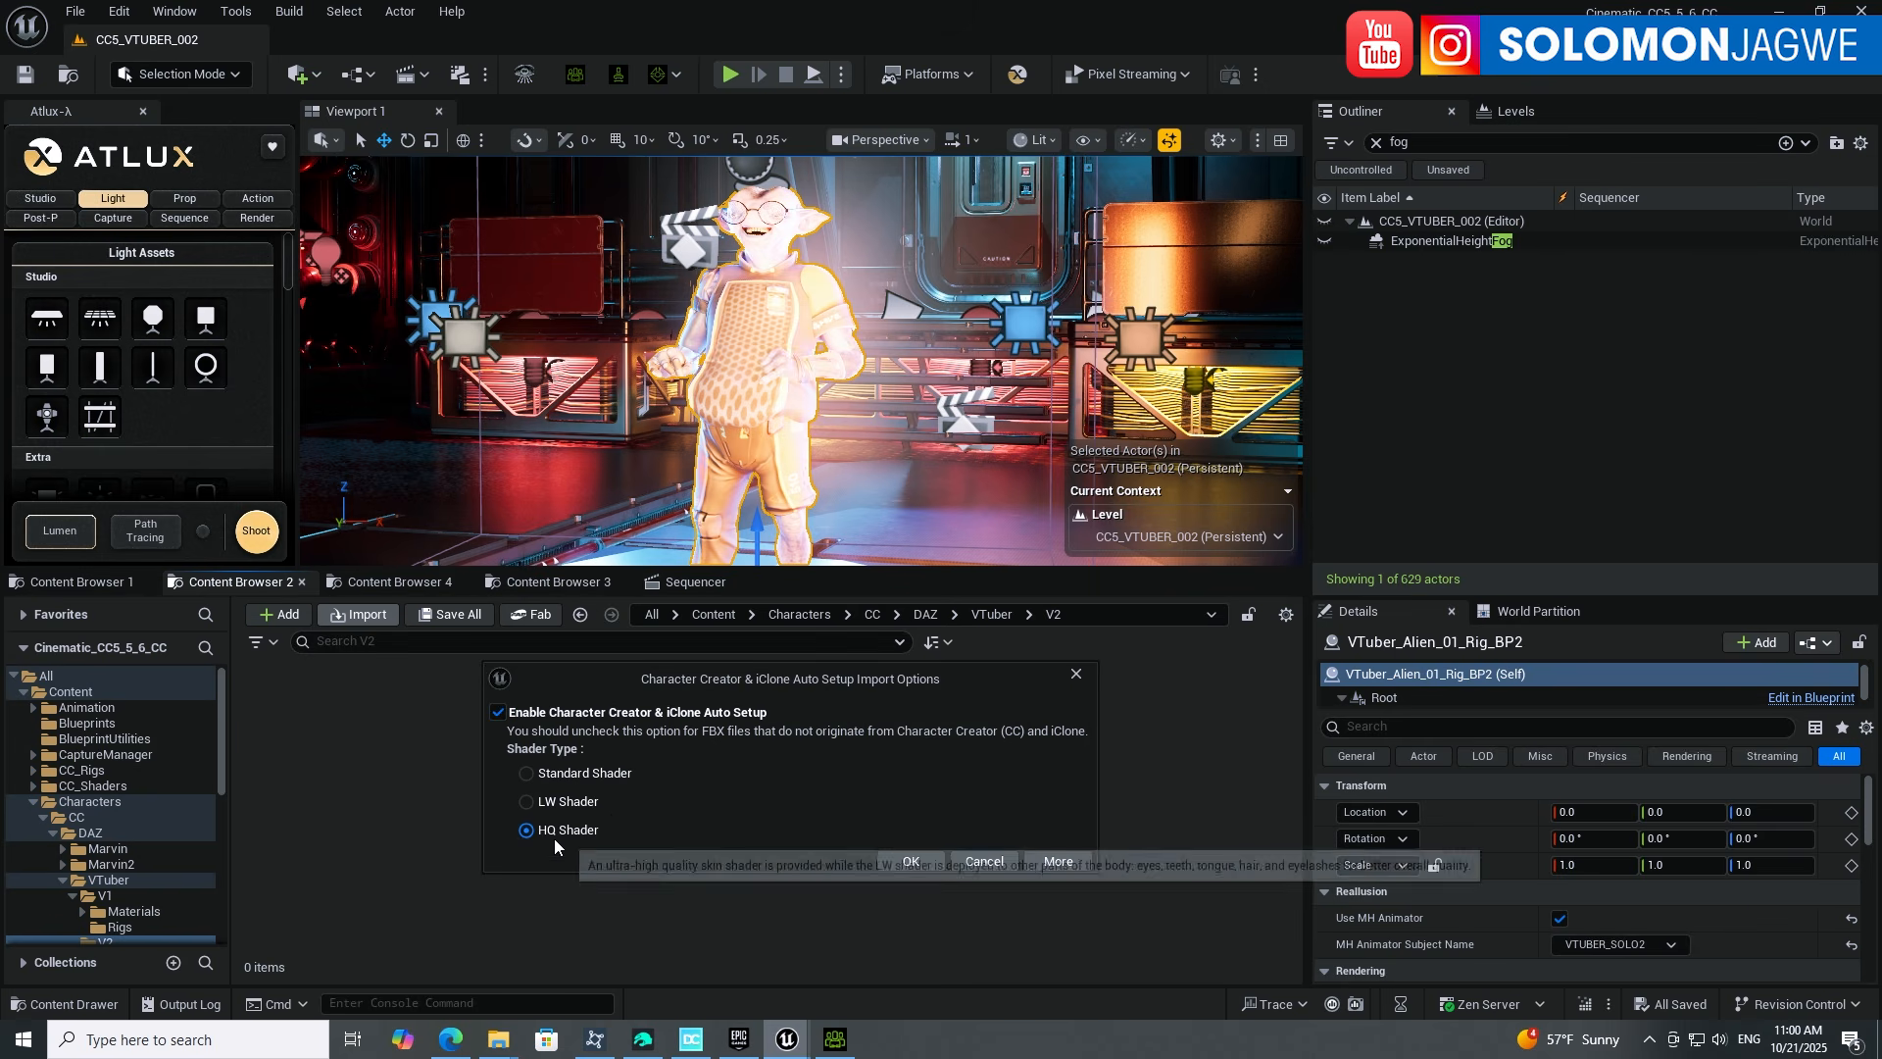
Step: Accept the auto setup options and scroll the Mervin_Alien2 FBX import options toward Animation
left_click(911, 861)
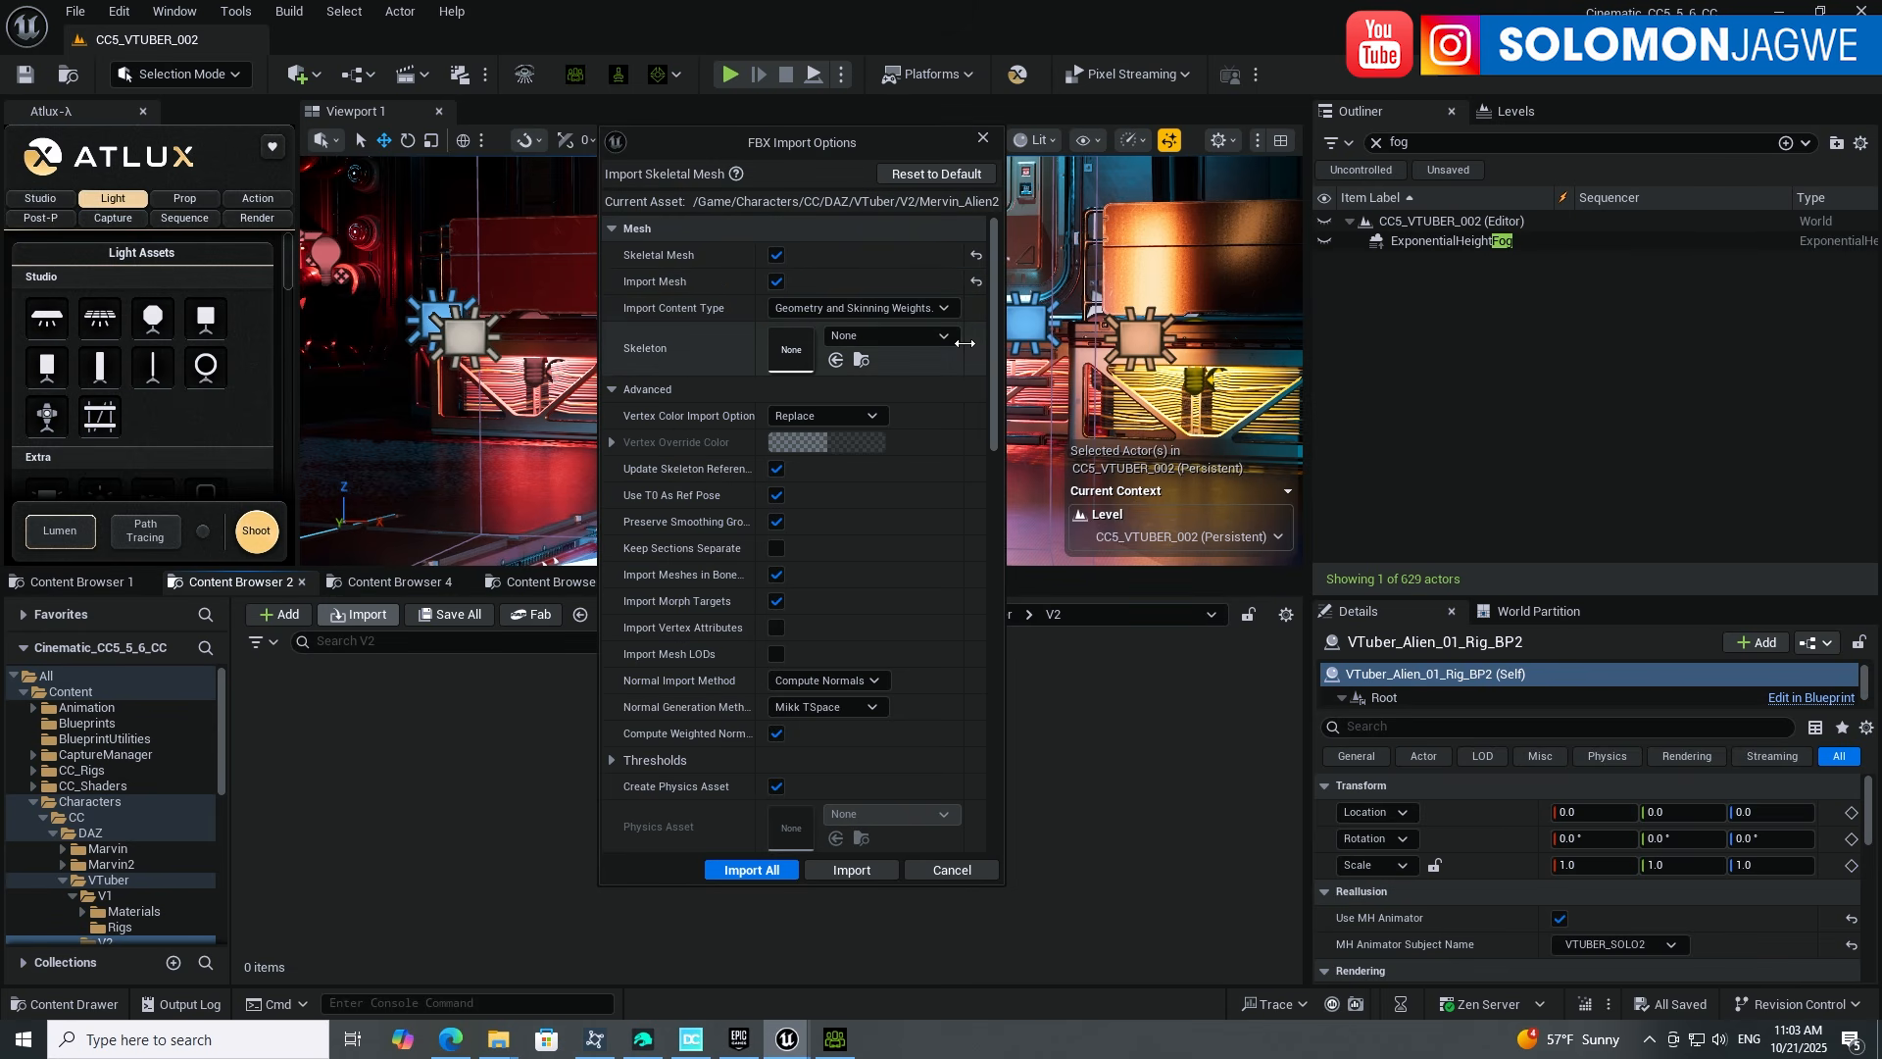
left_click_drag(992, 347, 992, 392)
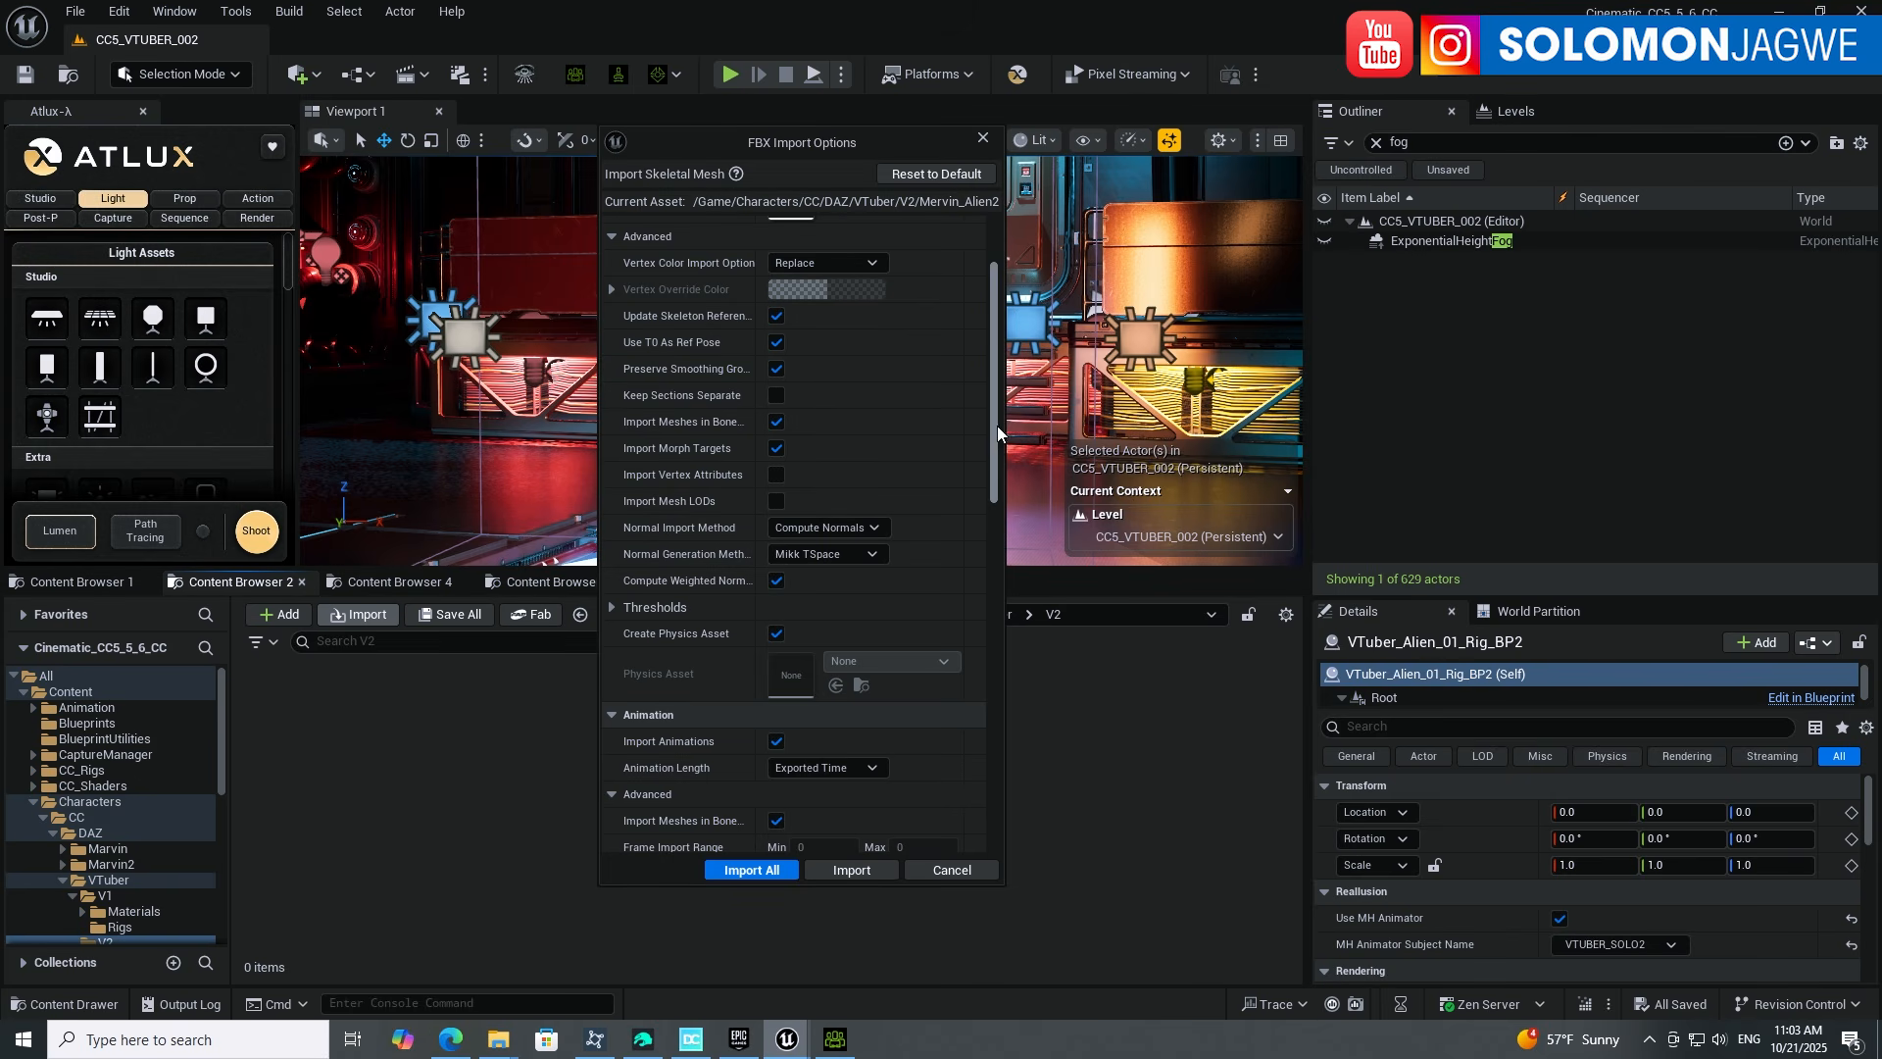
Step: Check that Import Animations is on, then import Mervin_Alien2 with Import All
left_click_drag(996, 457, 992, 565)
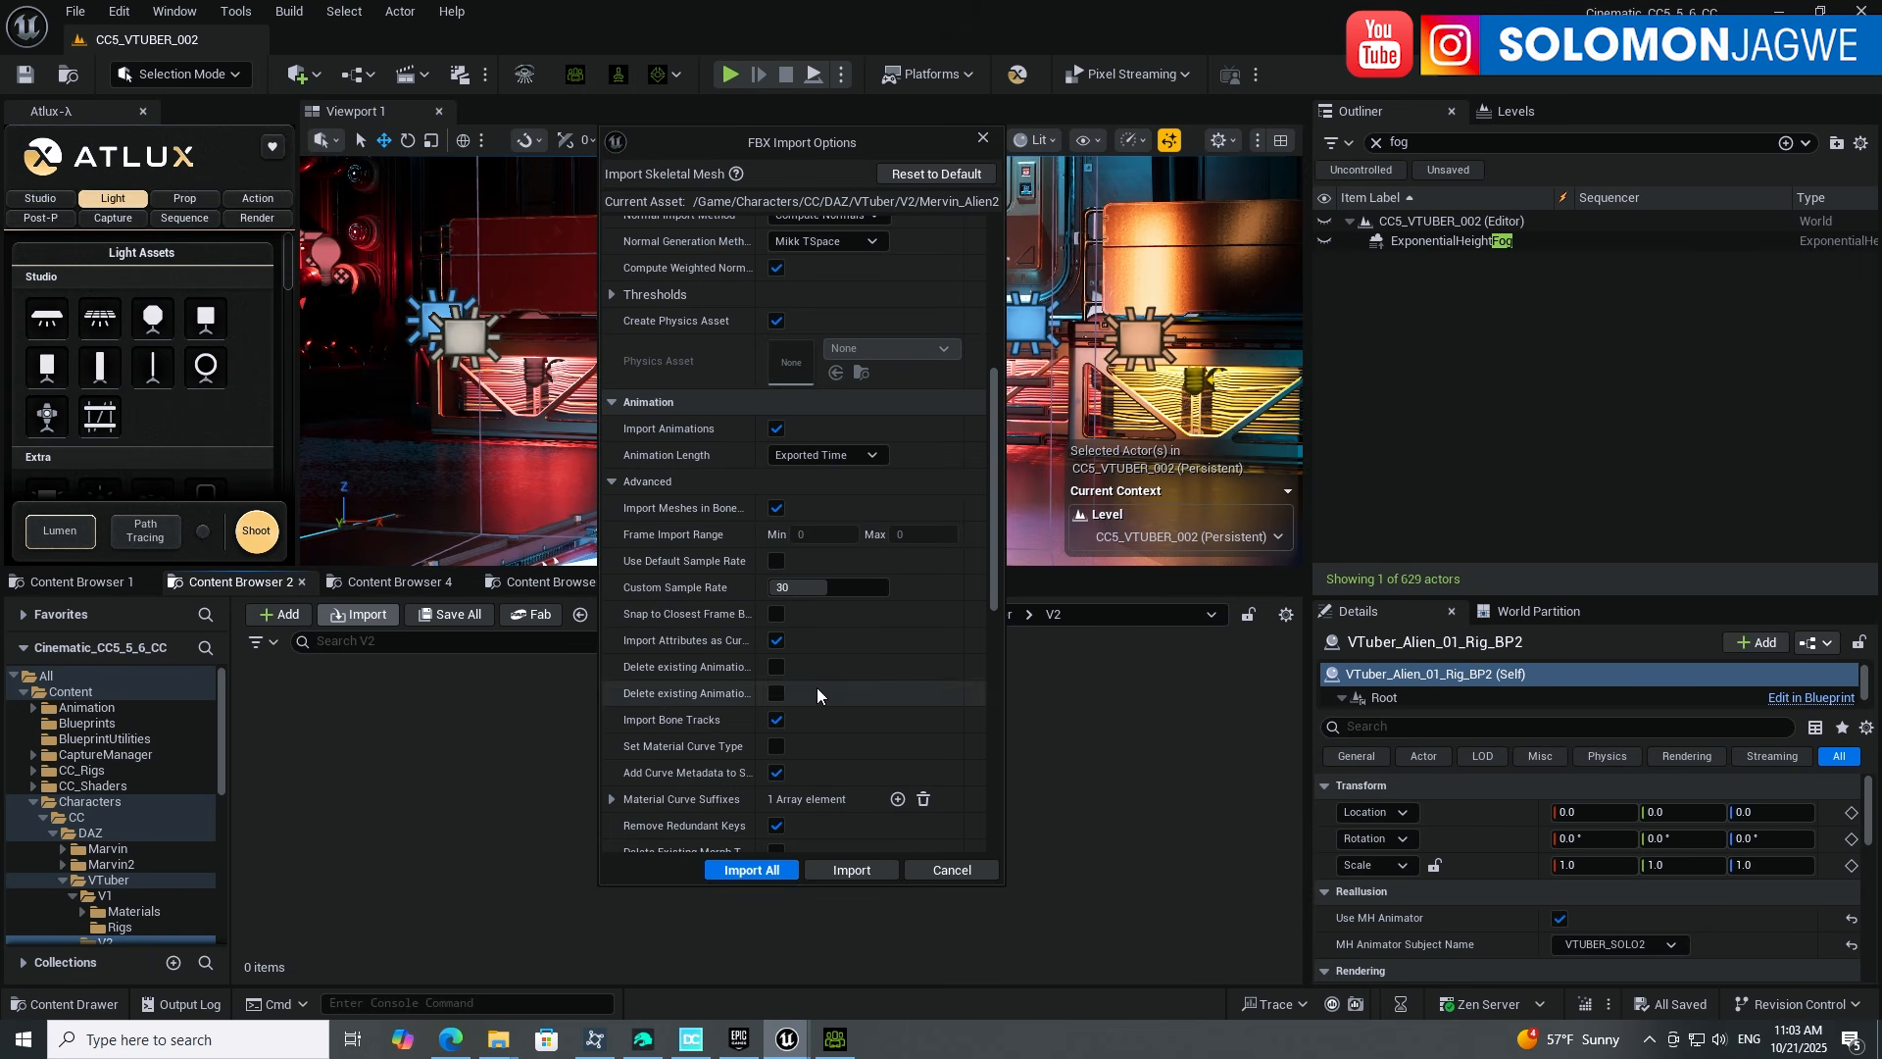
left_click(852, 869)
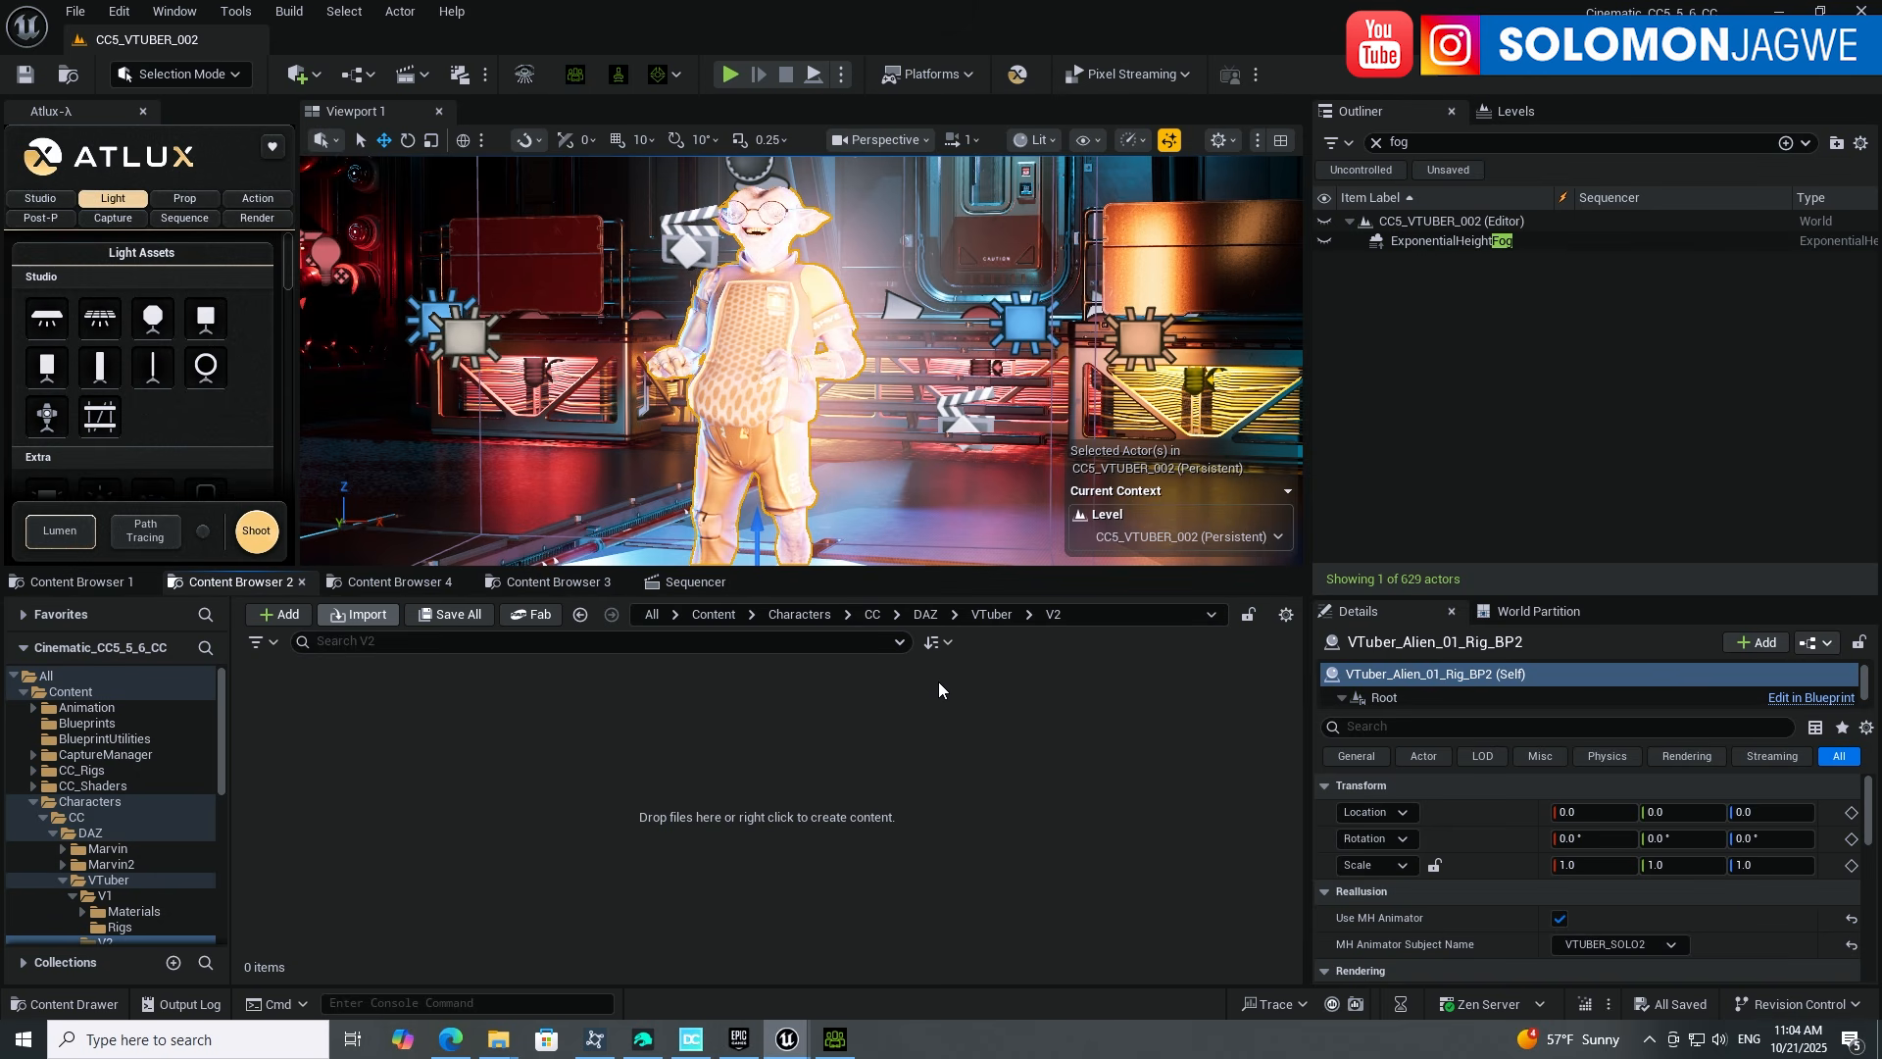
Step: Switch to Character Creator 5 and zoom in and out on the alien
left_click(835, 1038)
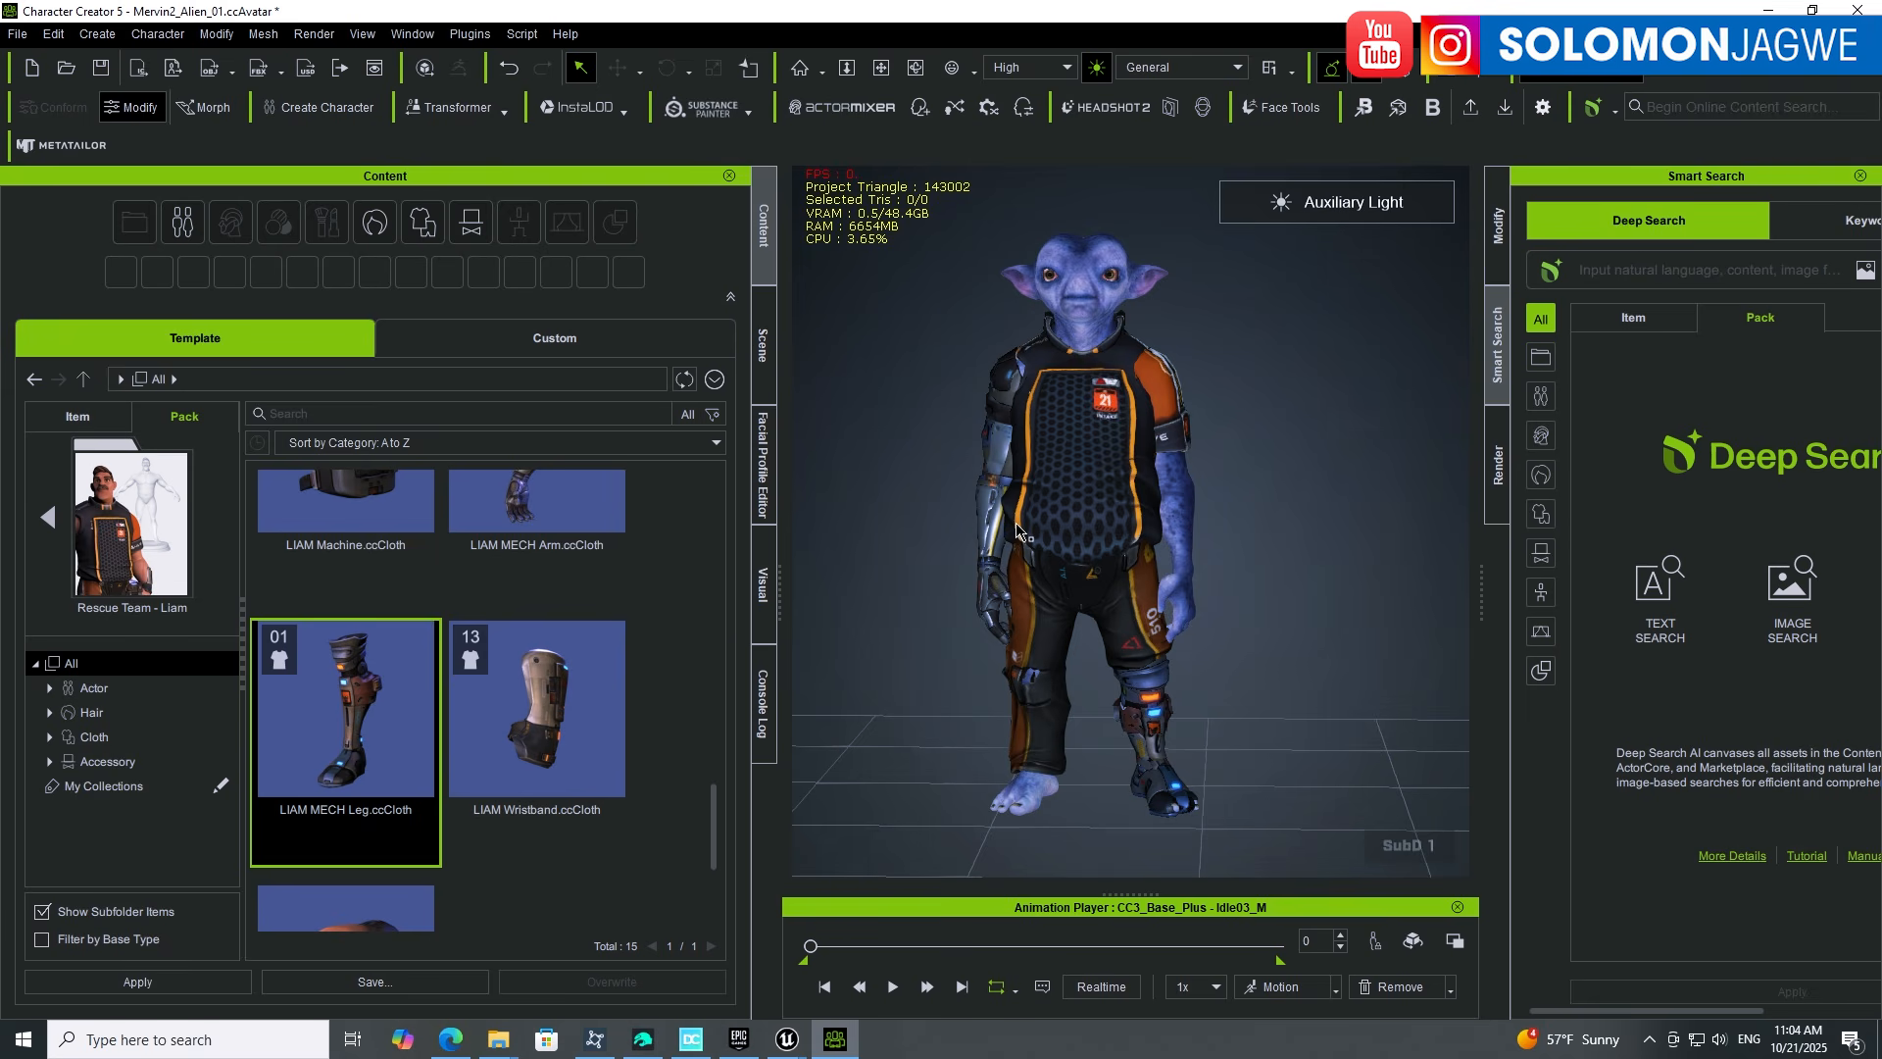
scroll(1049, 510, "up", 5)
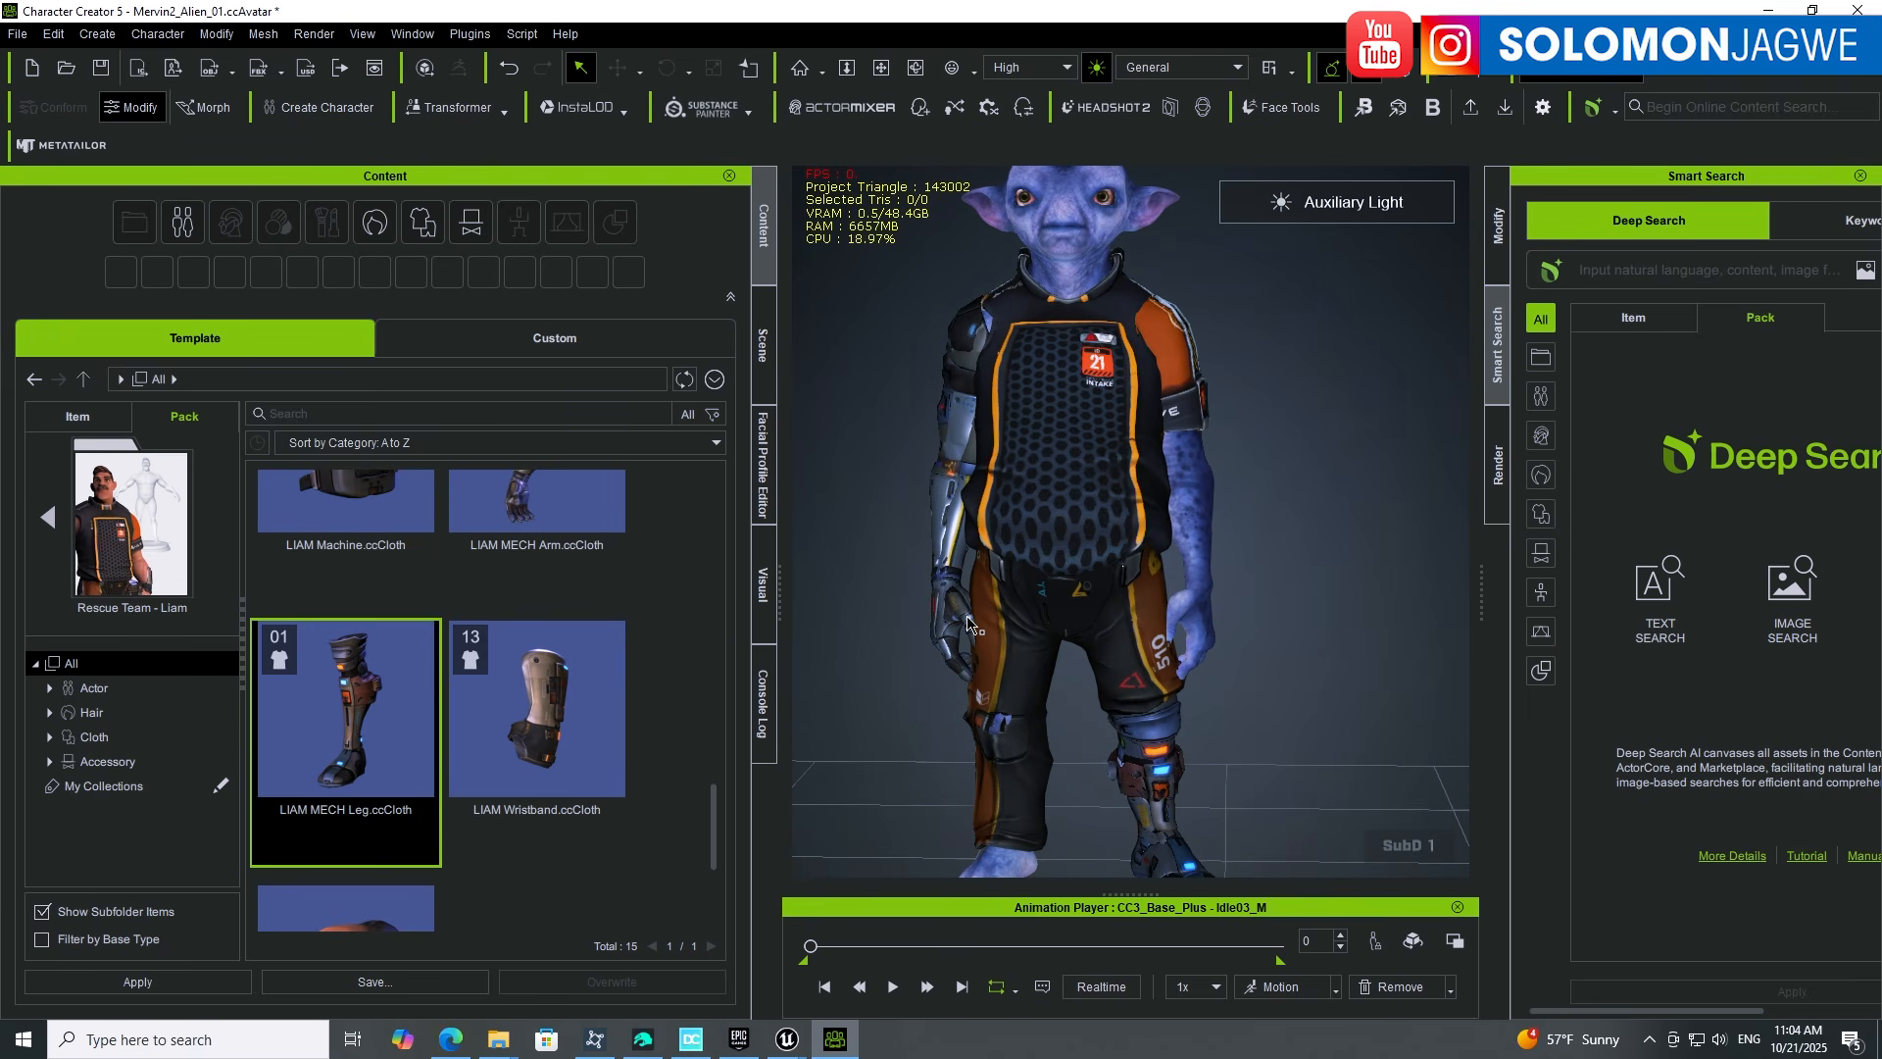
scroll(985, 618, "down", 2)
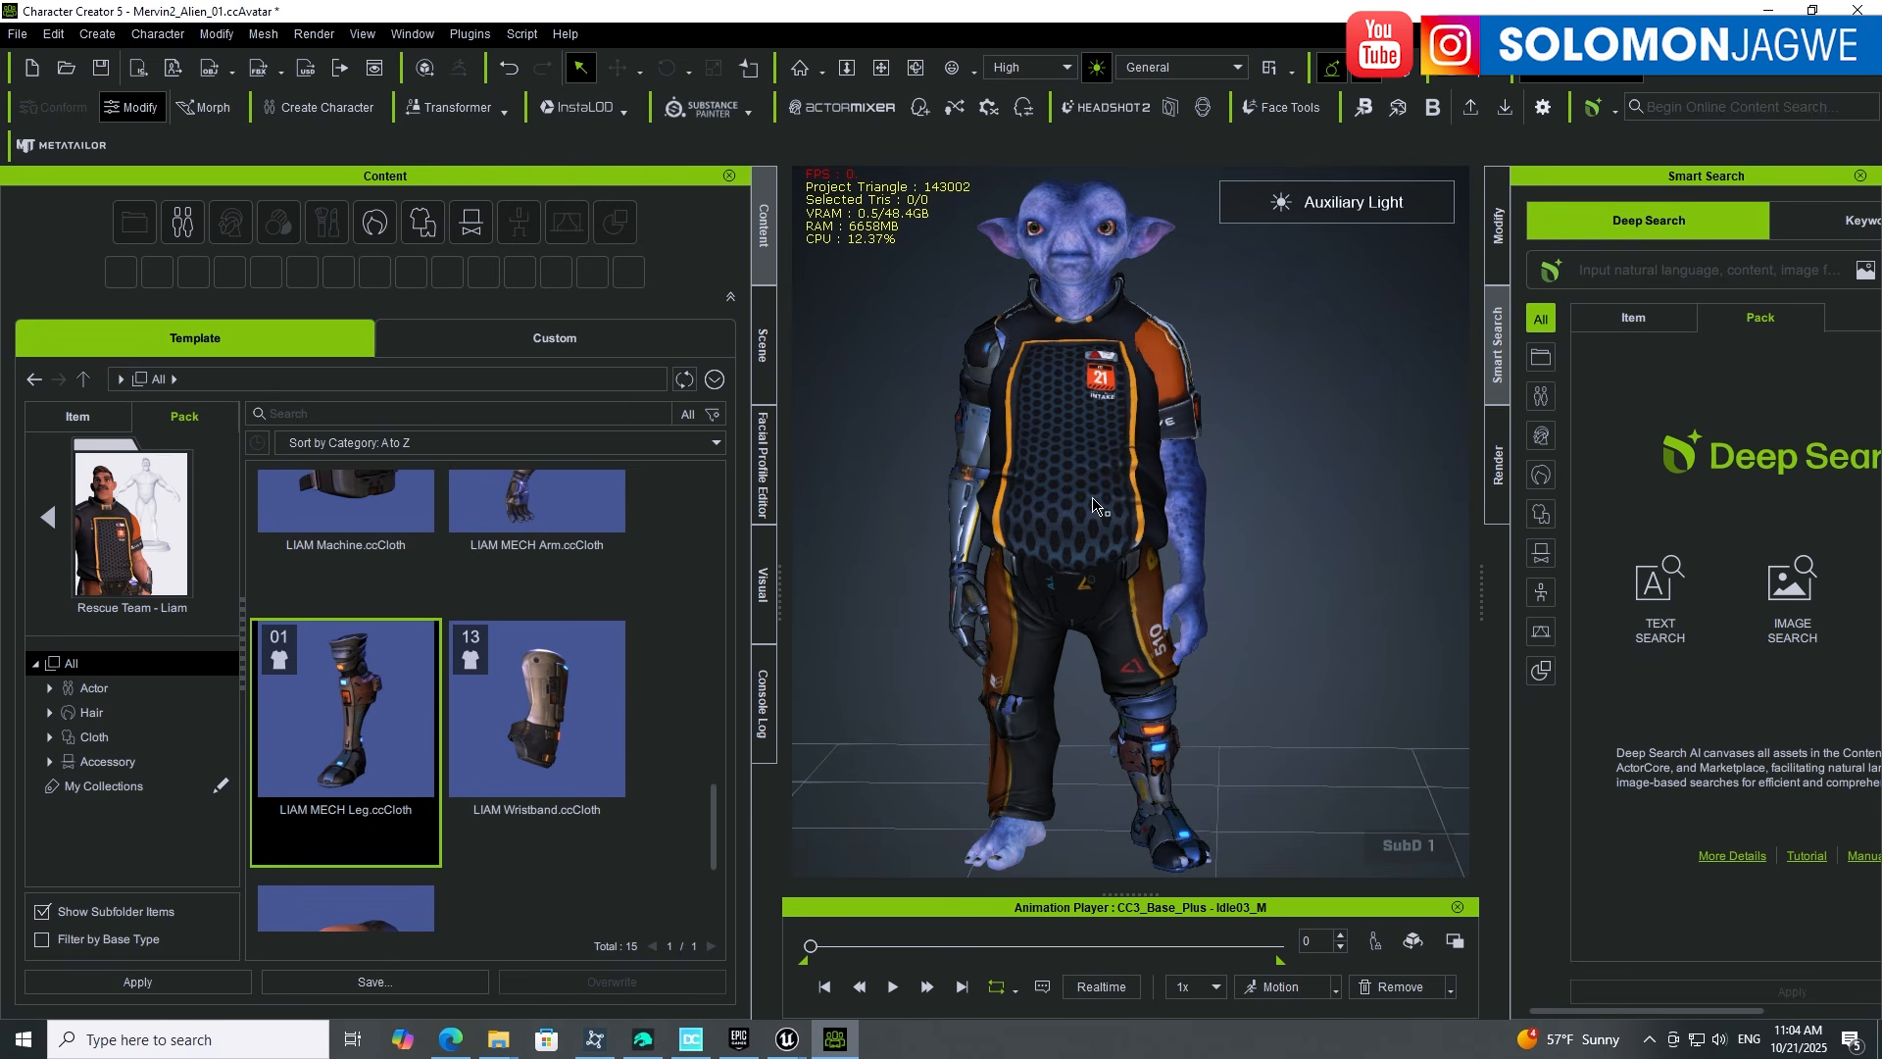
scroll(1138, 359, "up", 1)
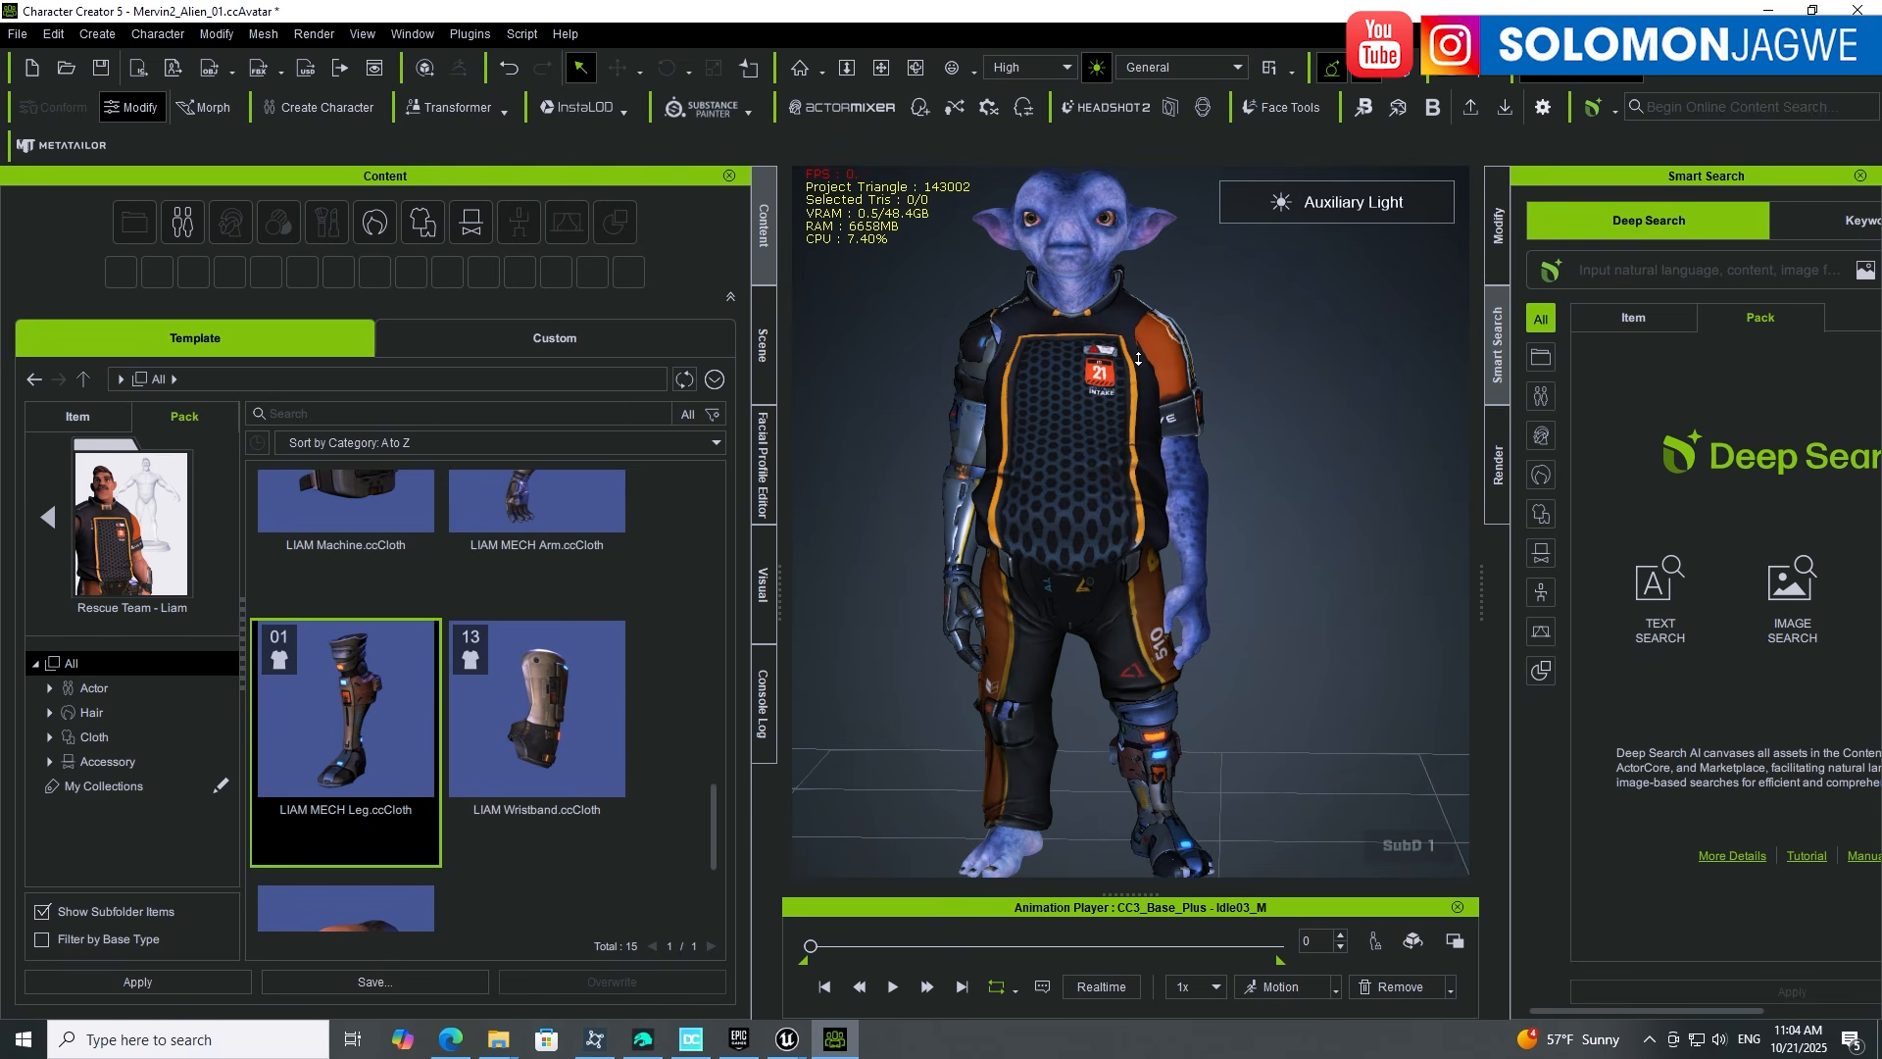
scroll(1139, 359, "down", 1)
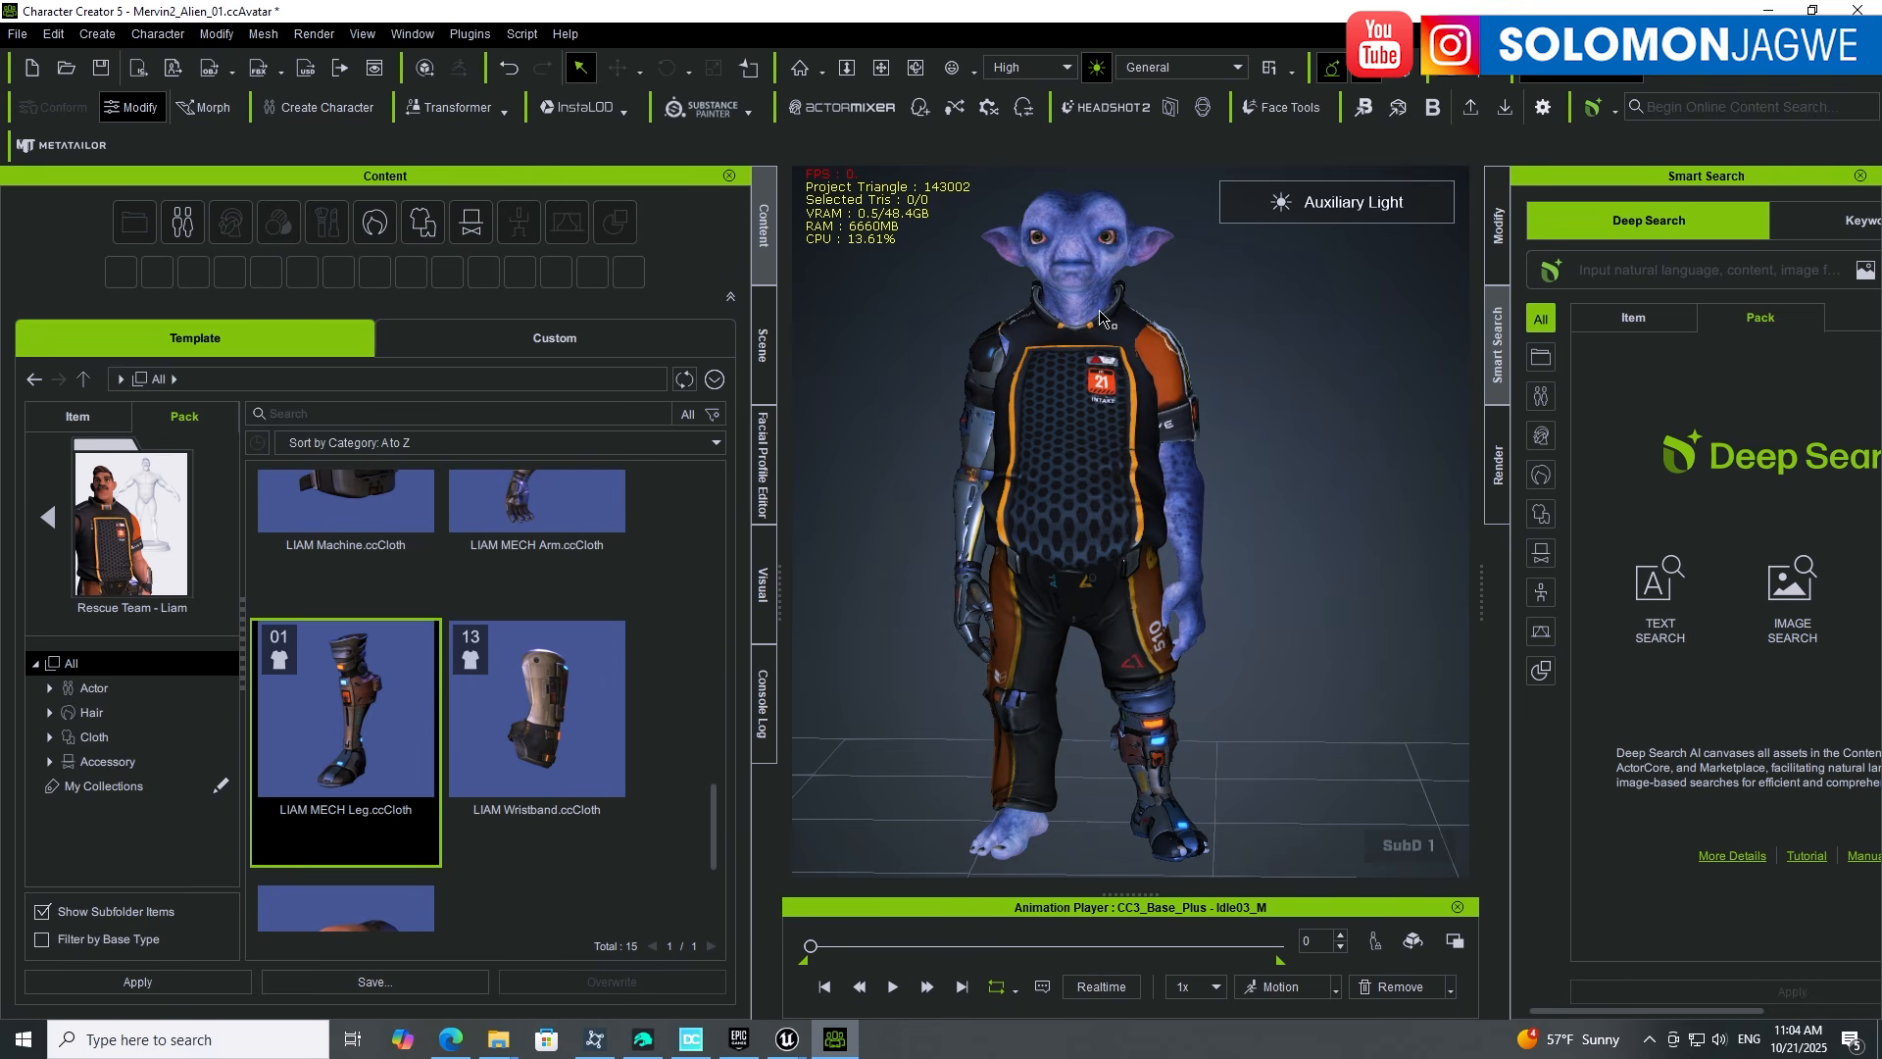
scroll(999, 326, "up", 5)
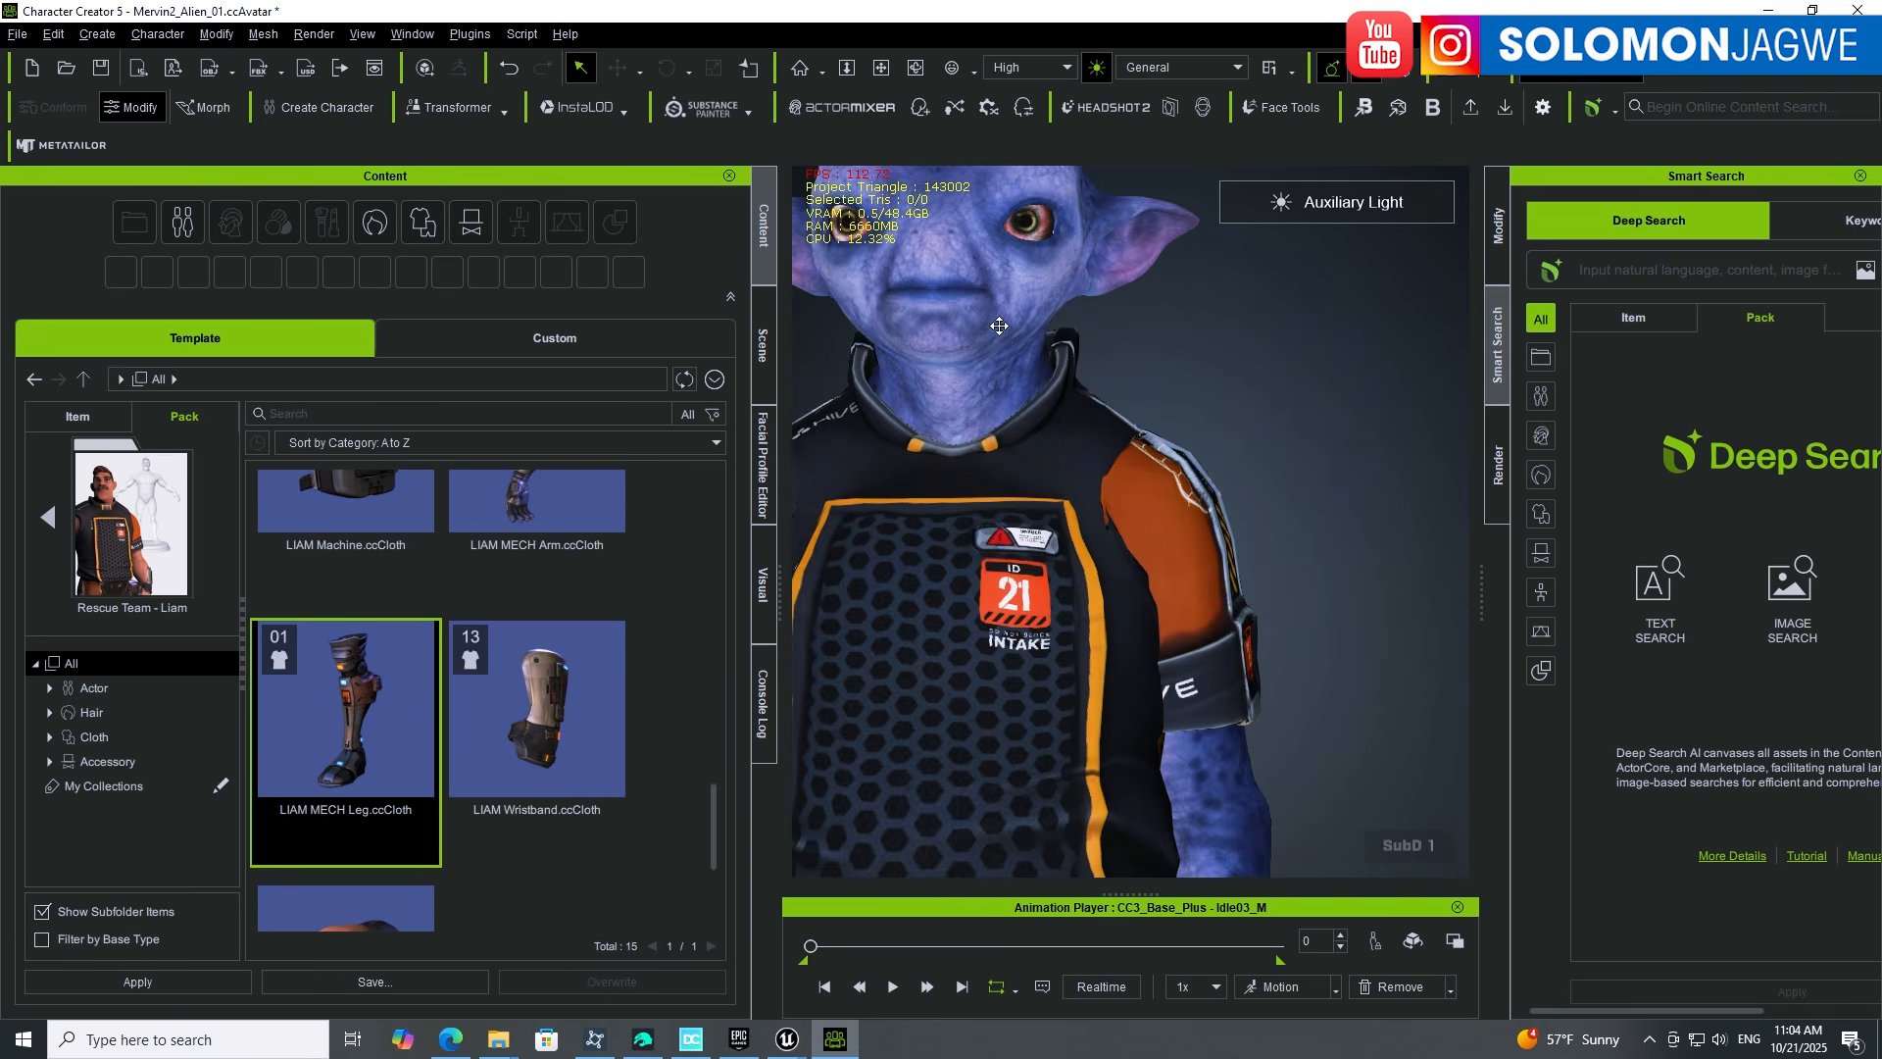
Step: Orbit to a three-quarter view of the alien's head, select it and show its Modify settings
middle_click_drag(999, 325, 1149, 478)
right_click_drag(1149, 479, 1137, 633)
scroll(1058, 479, "up", 3)
middle_click_drag(1137, 632, 1107, 765)
scroll(1116, 576, "down", 3)
right_click_drag(1226, 562, 1093, 557)
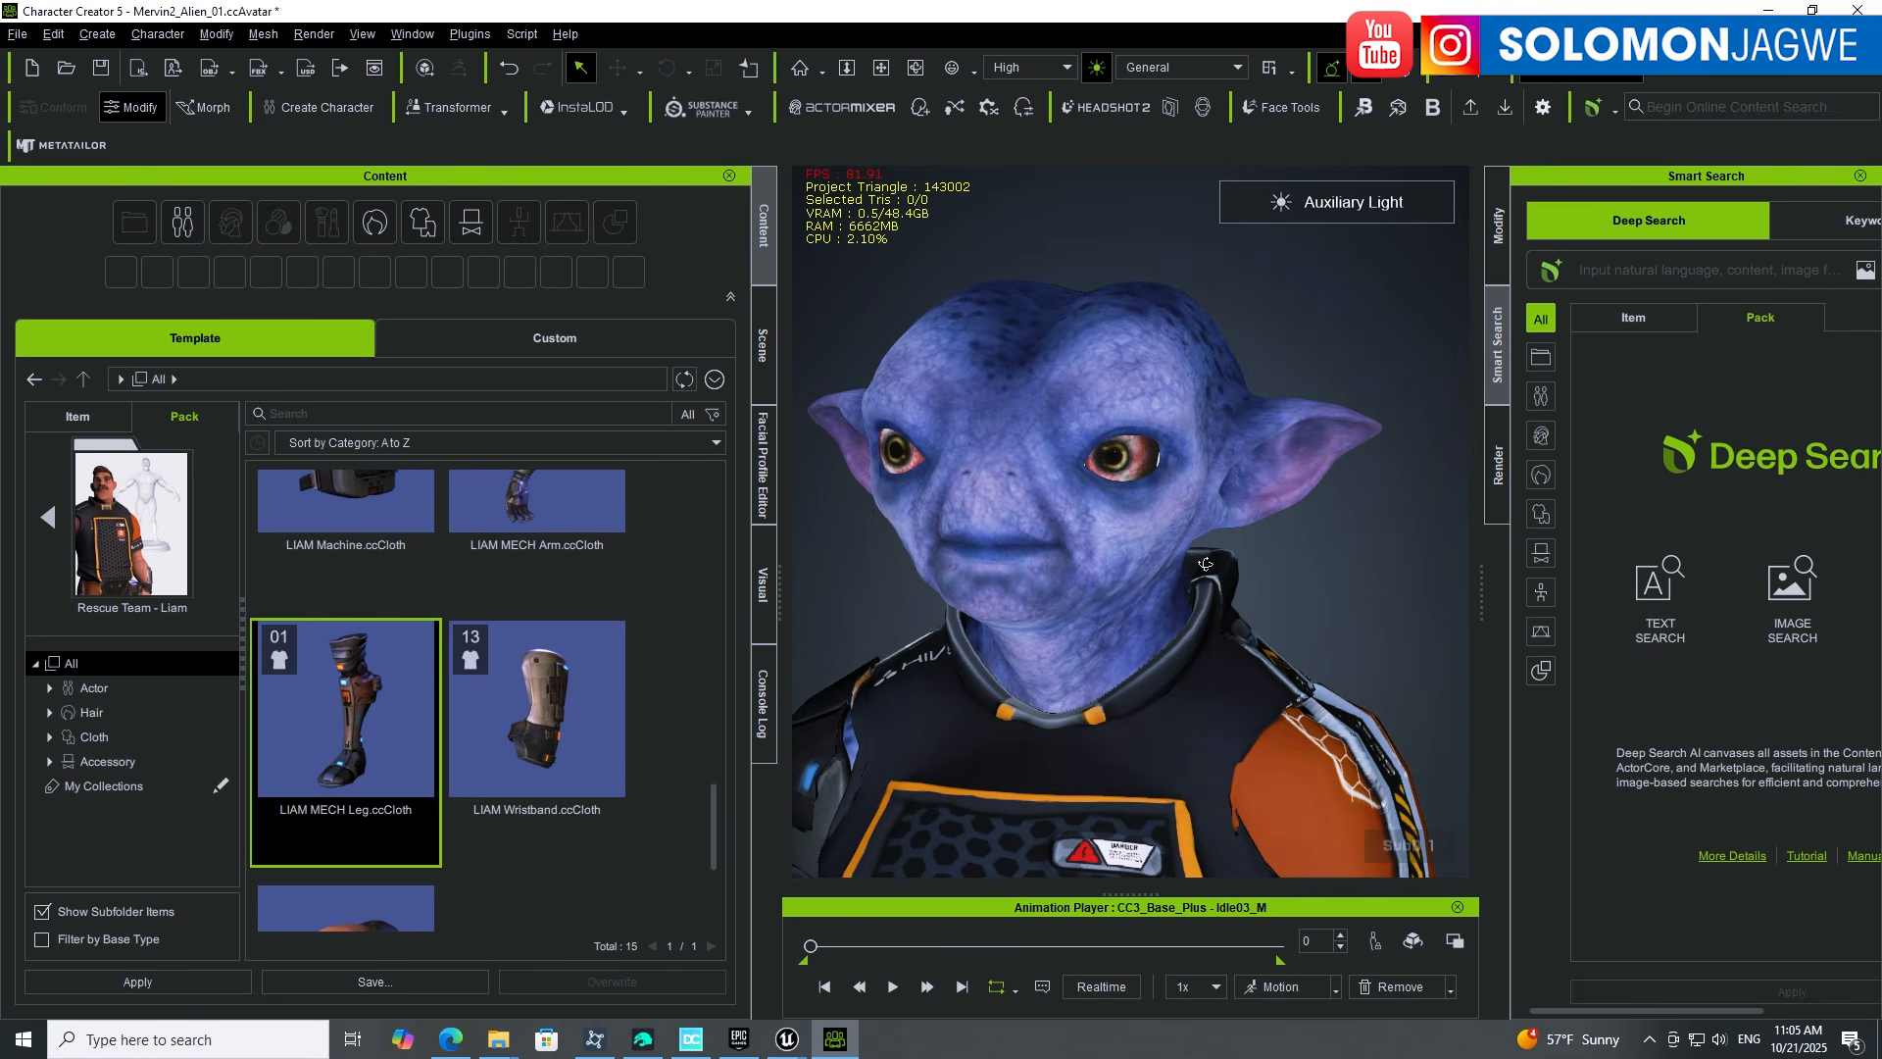
left_click(1093, 566)
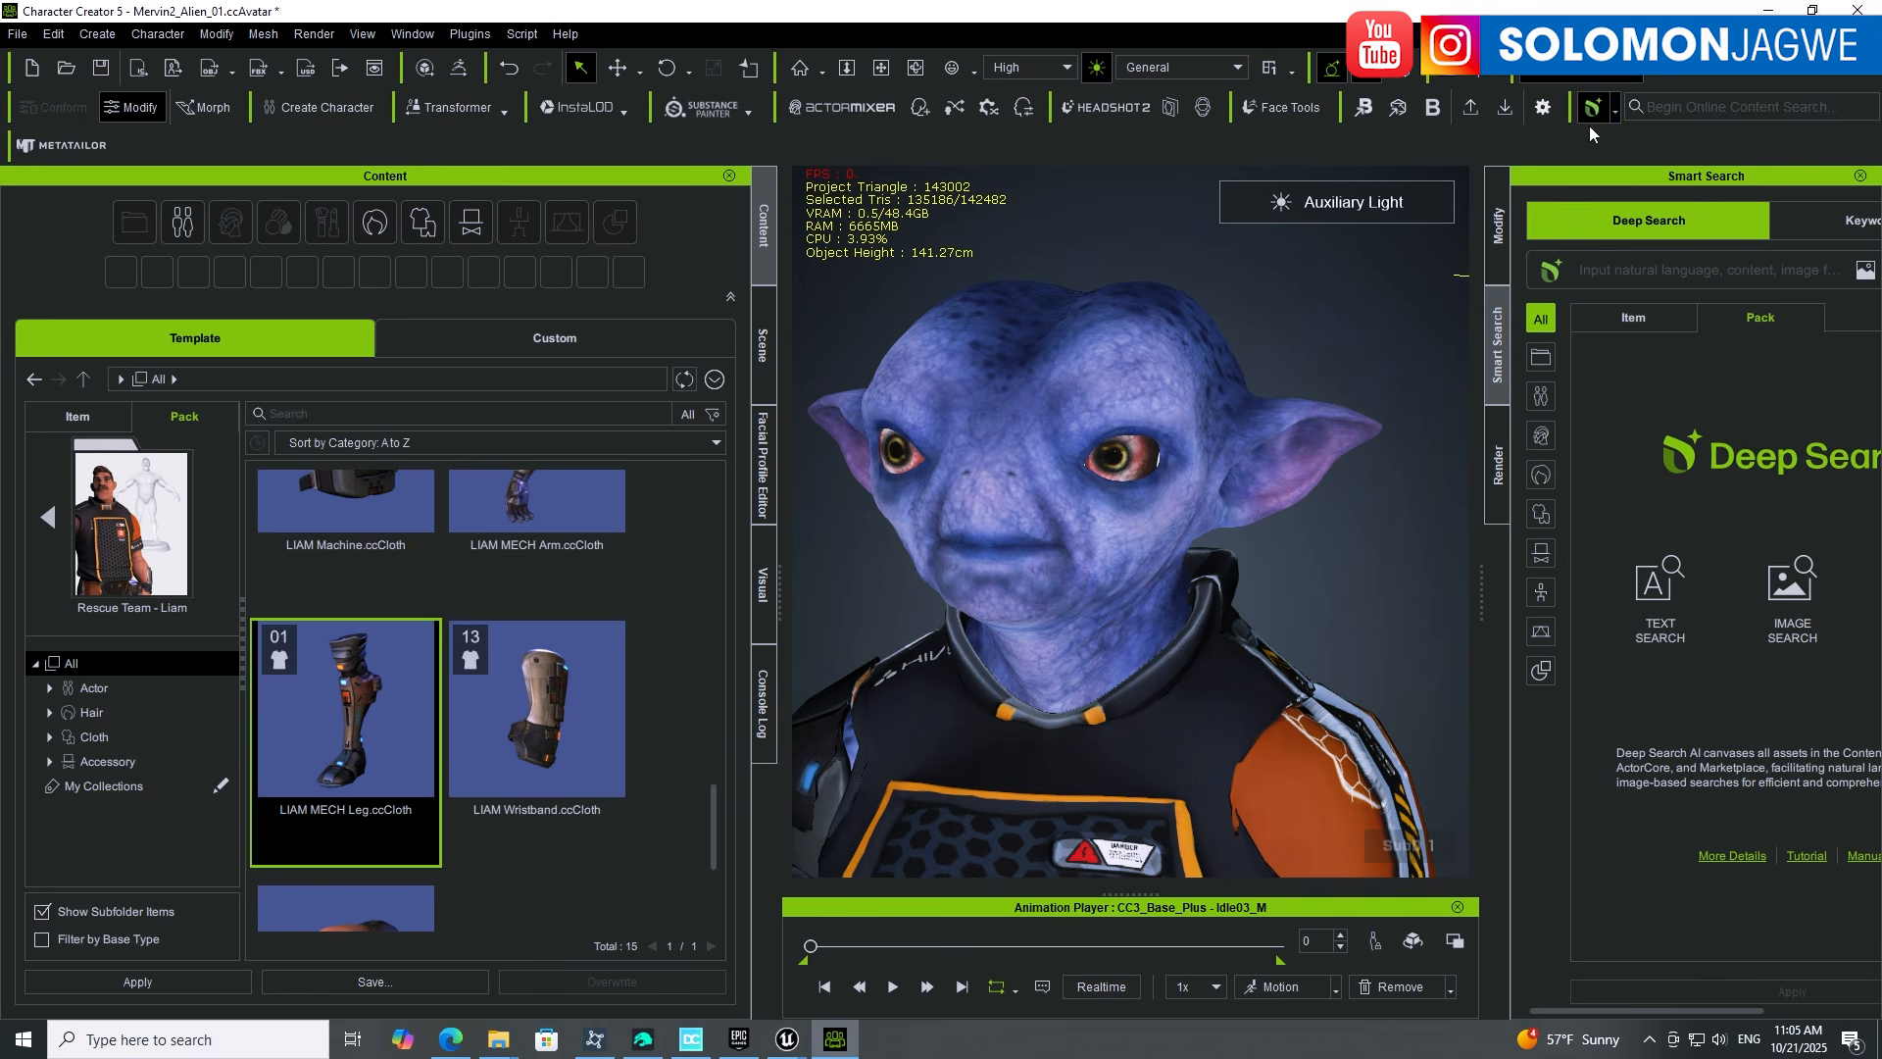
left_click(1500, 241)
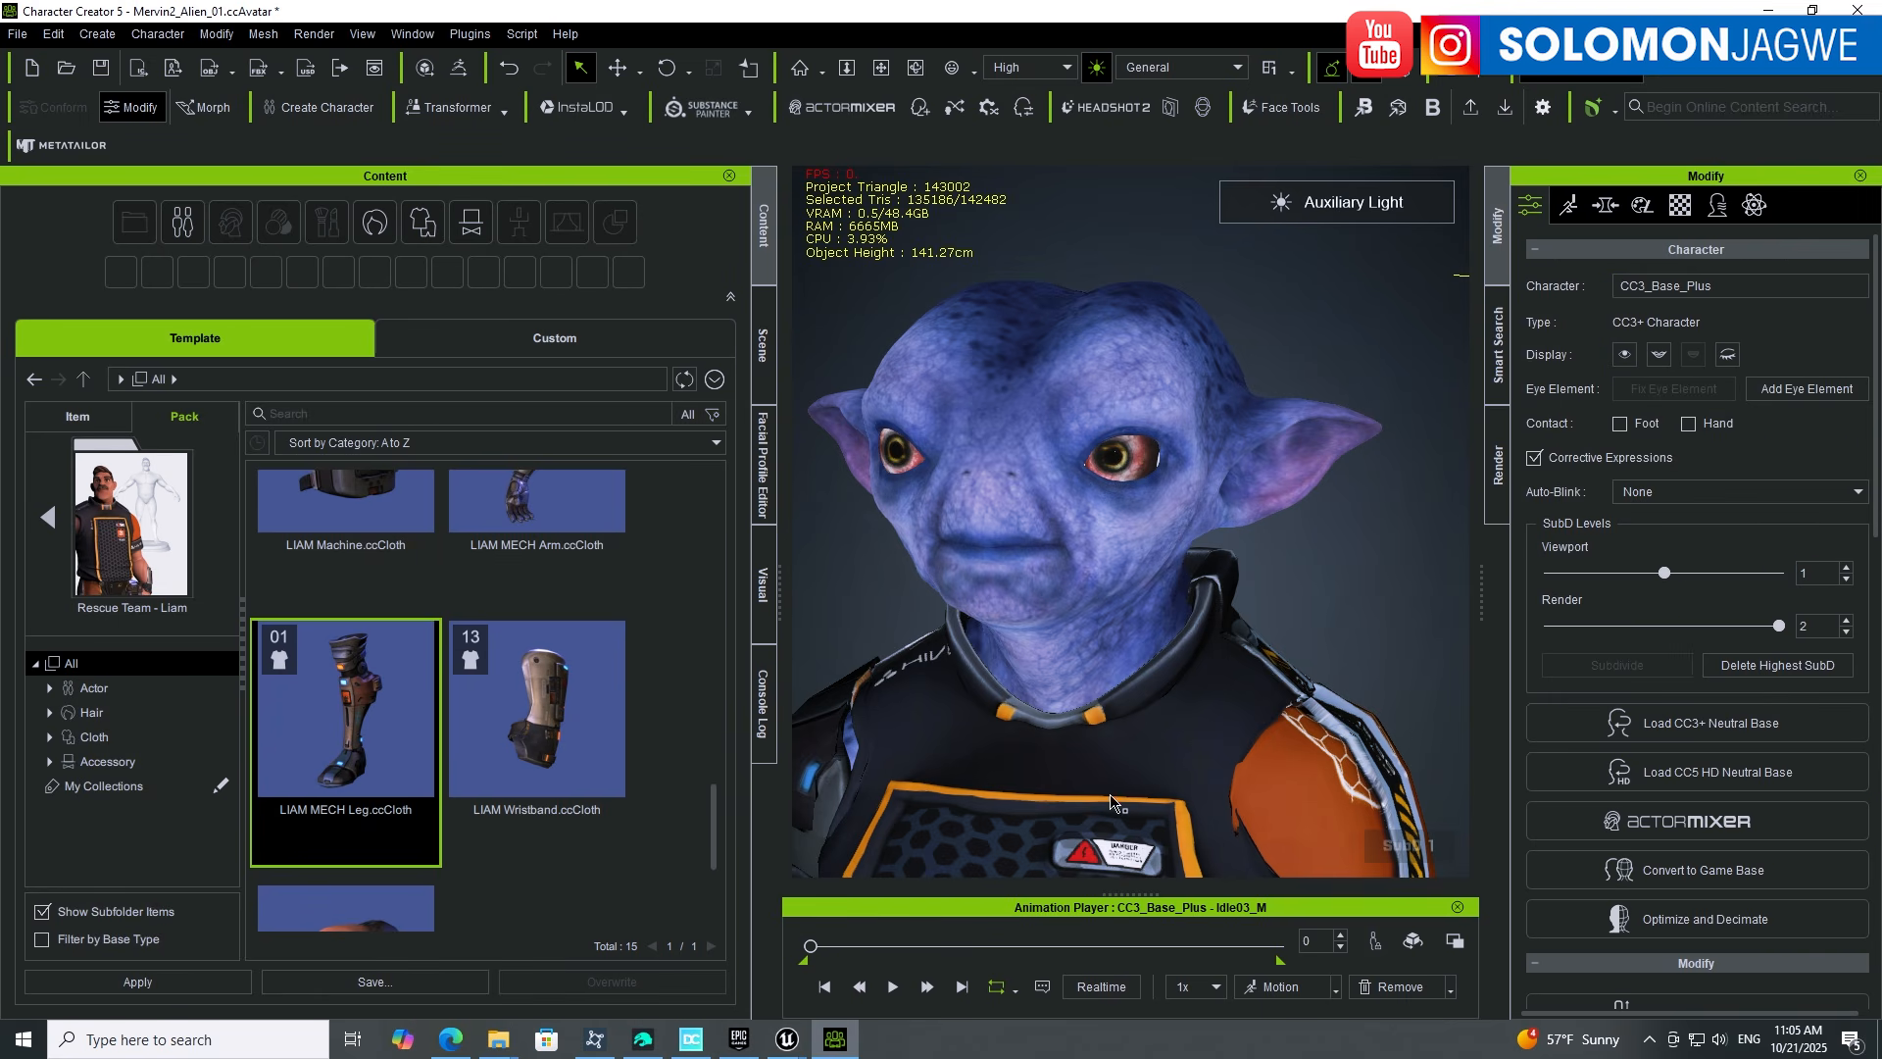
Step: Check Unreal, return to Character Creator, enlarge the 3D view and reopen the Modify settings
left_click(1772, 8)
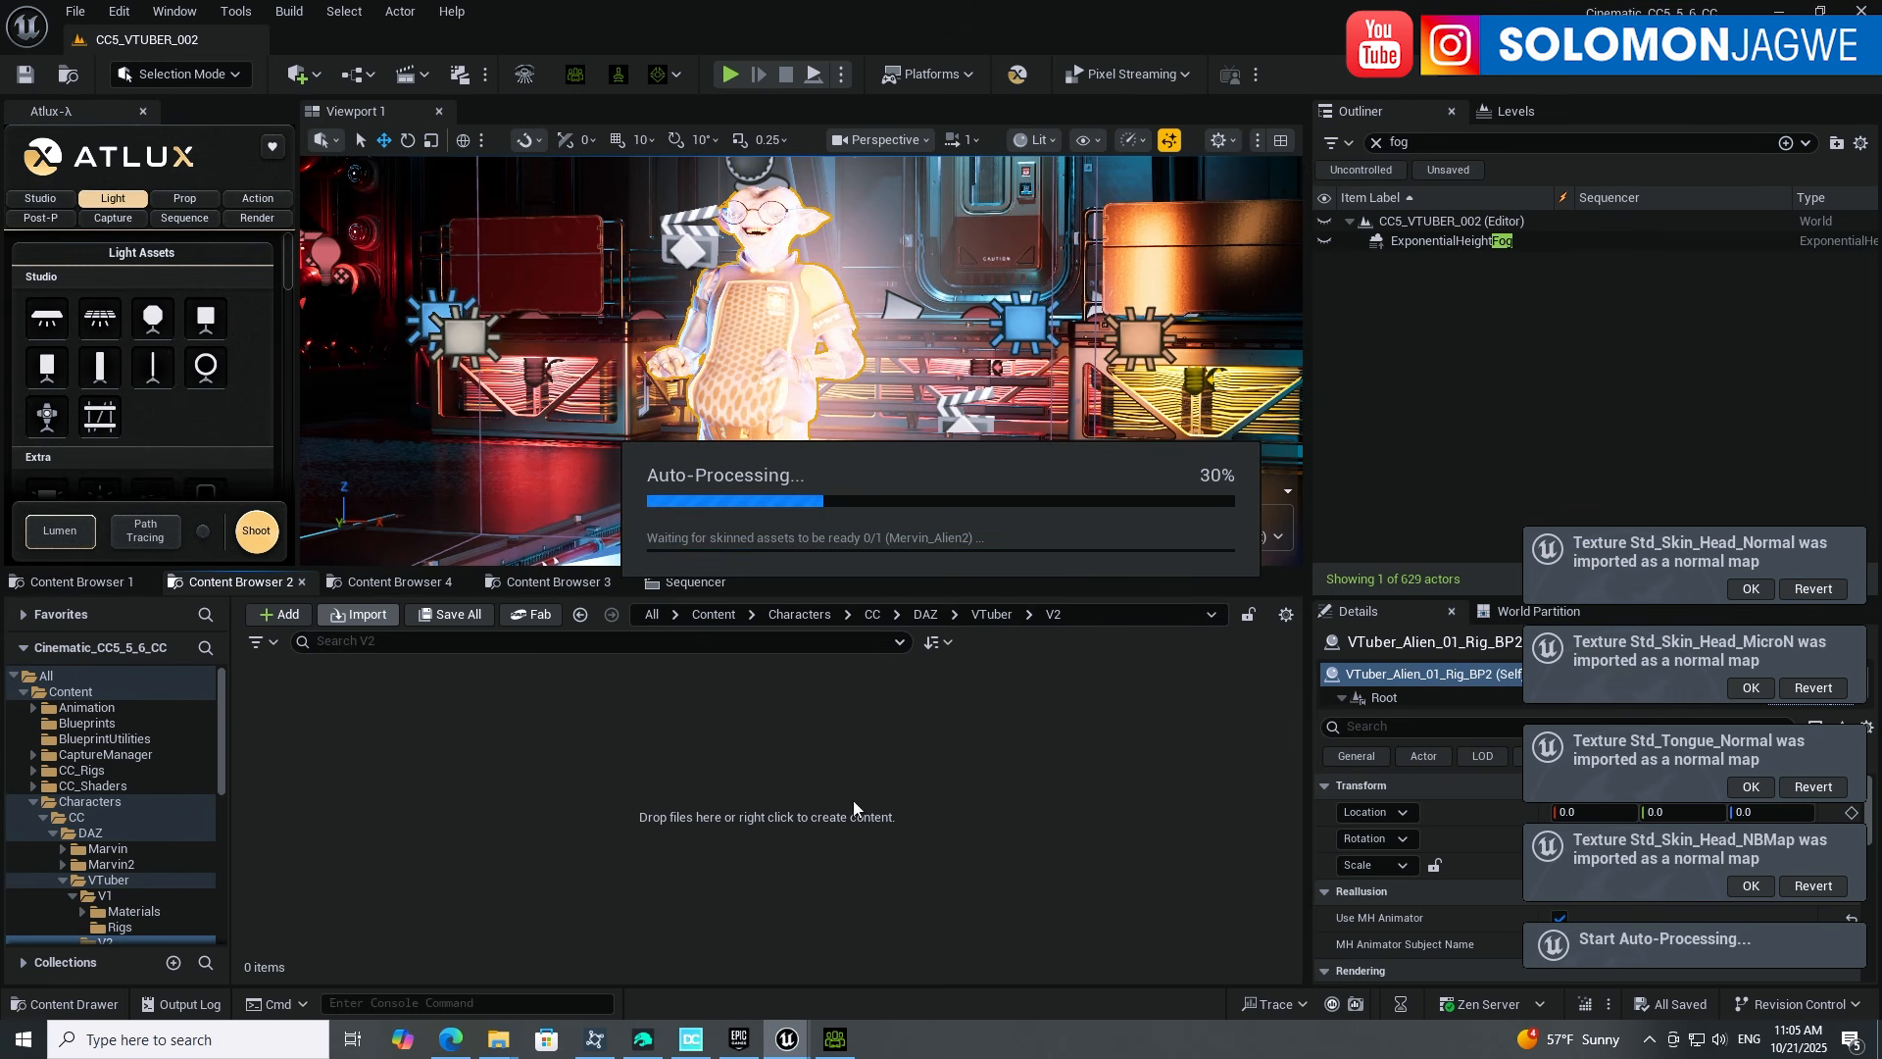
left_click(835, 1040)
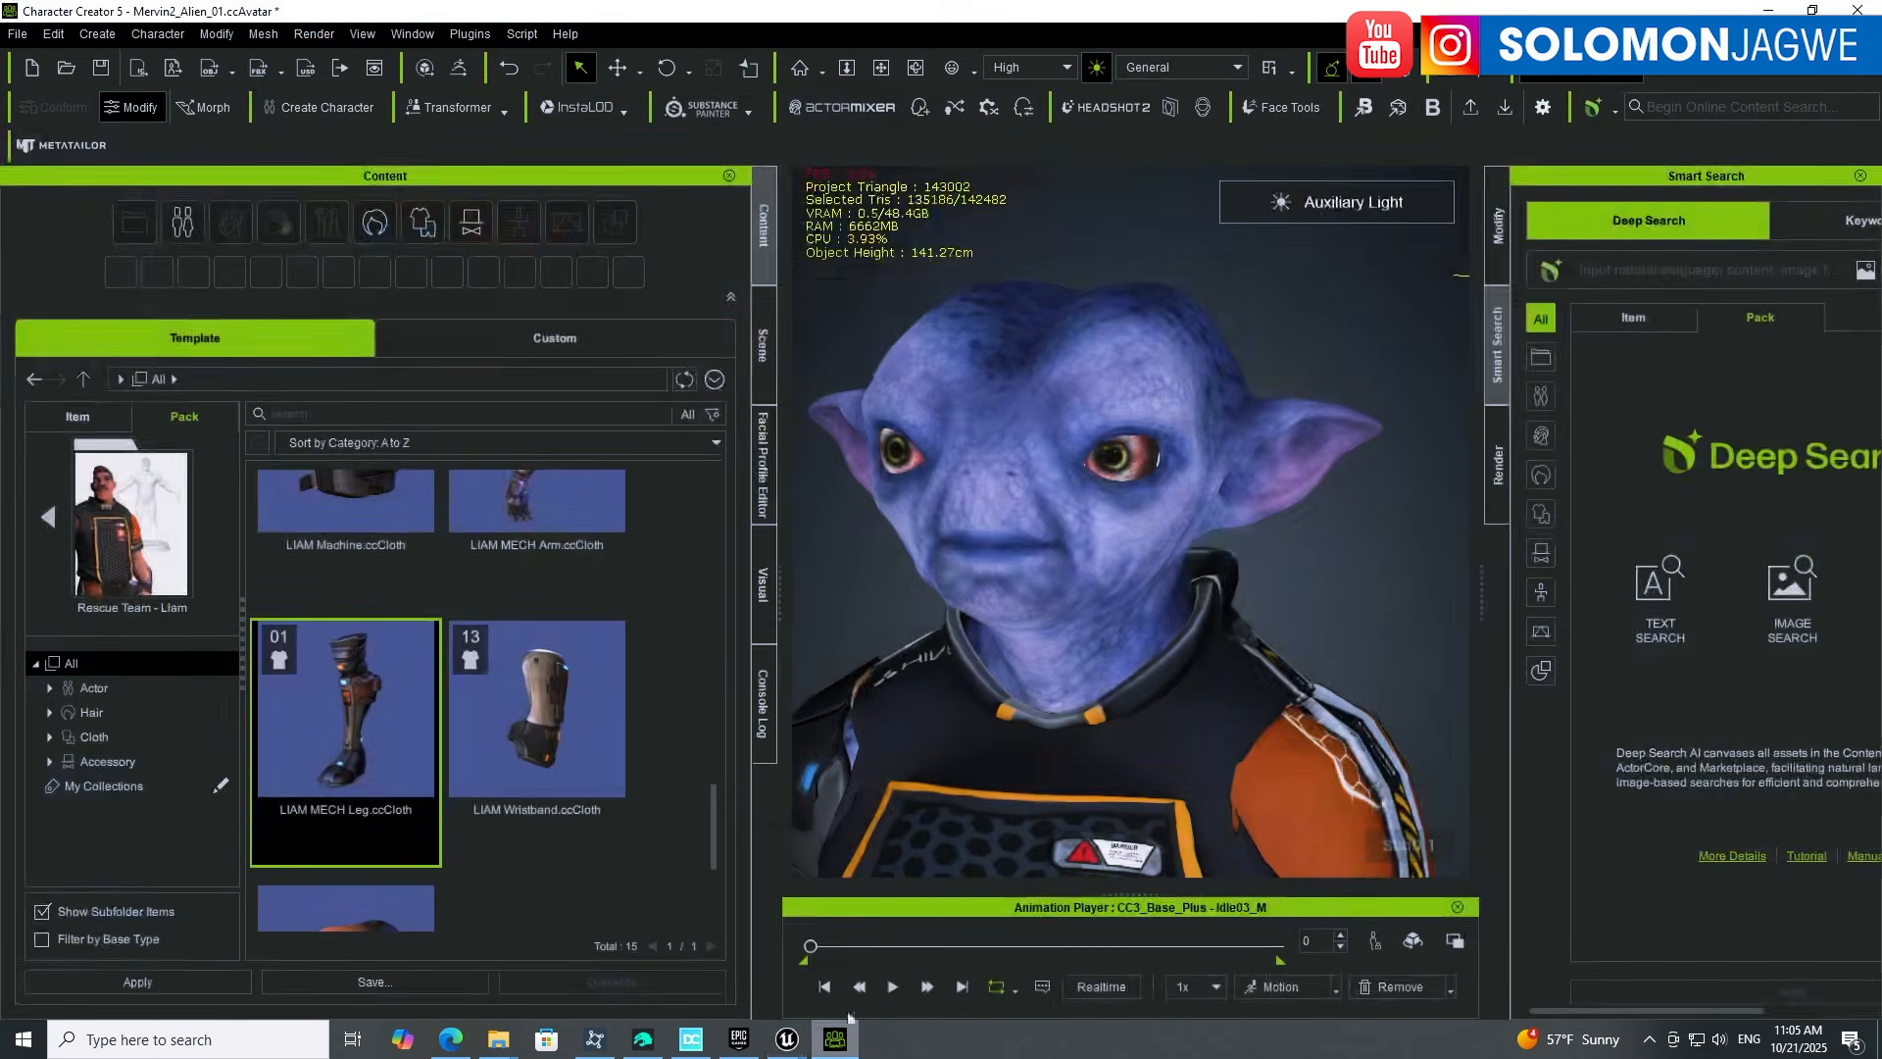
left_click_drag(782, 483, 561, 480)
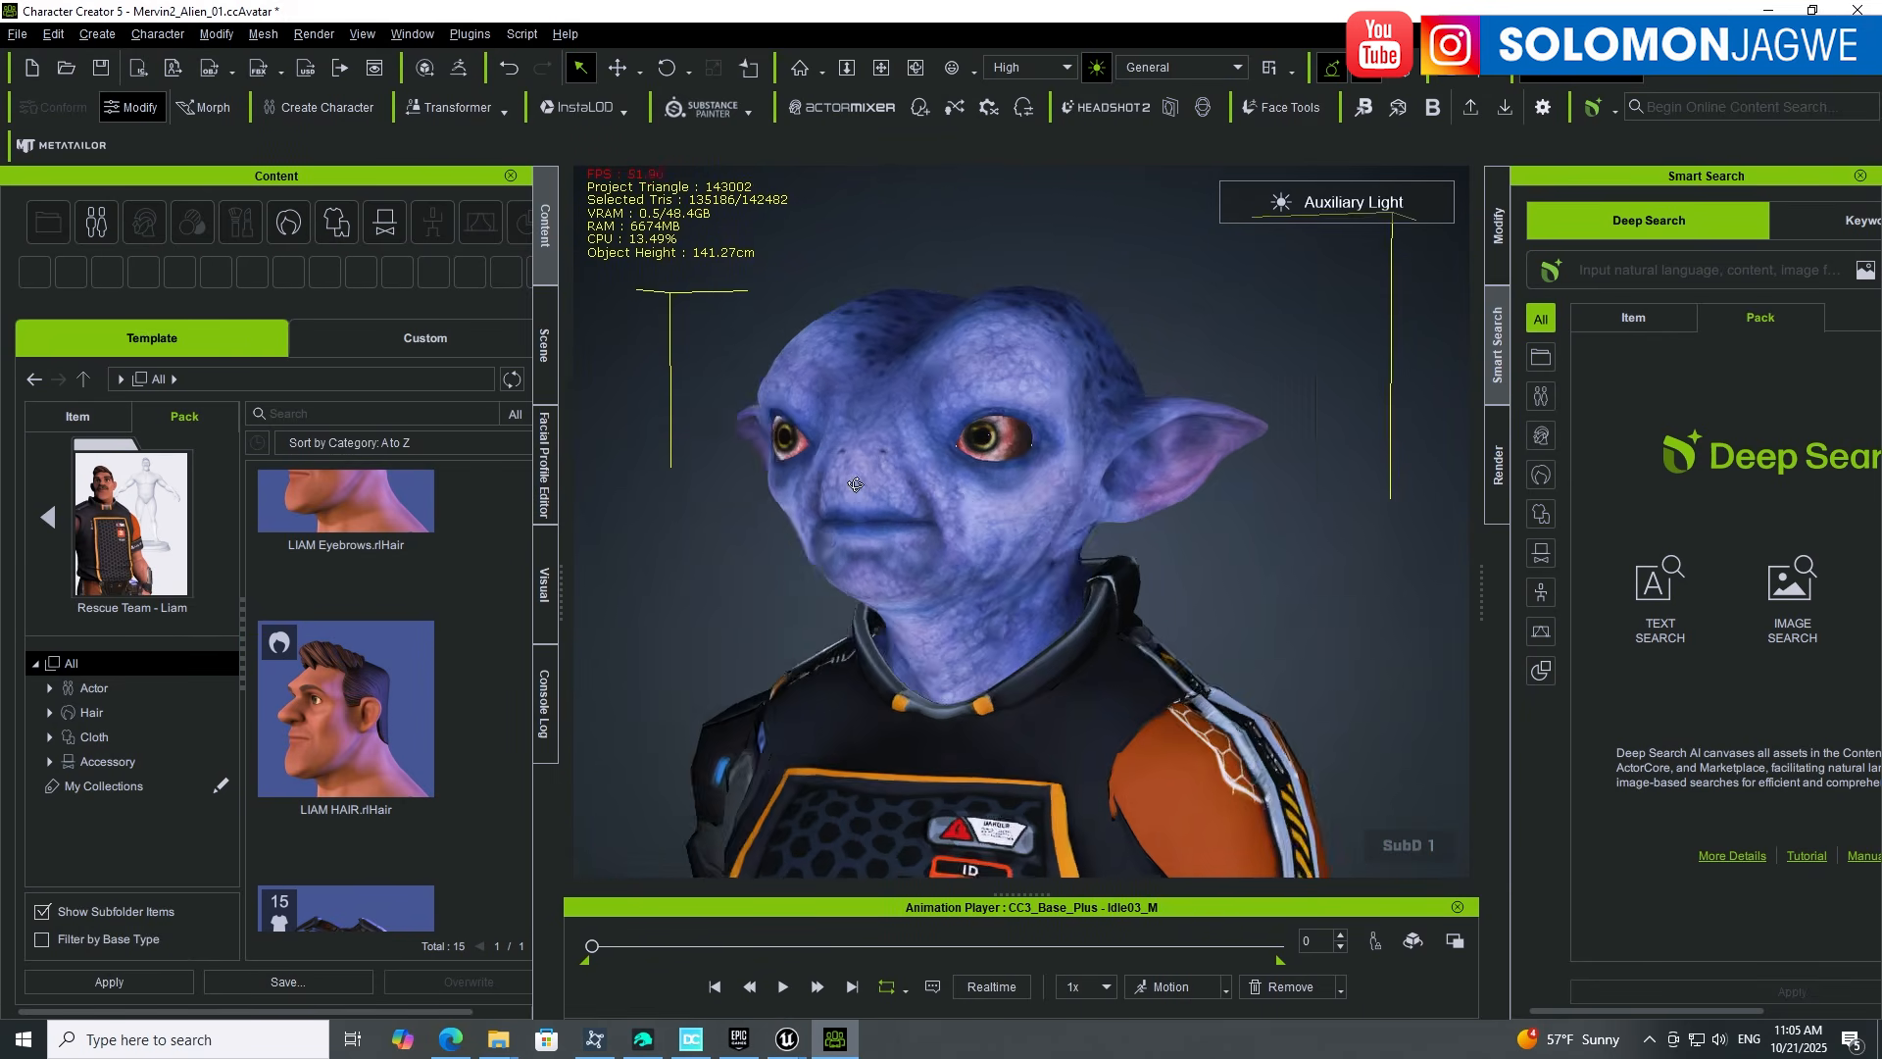
scroll(947, 503, "up", 5)
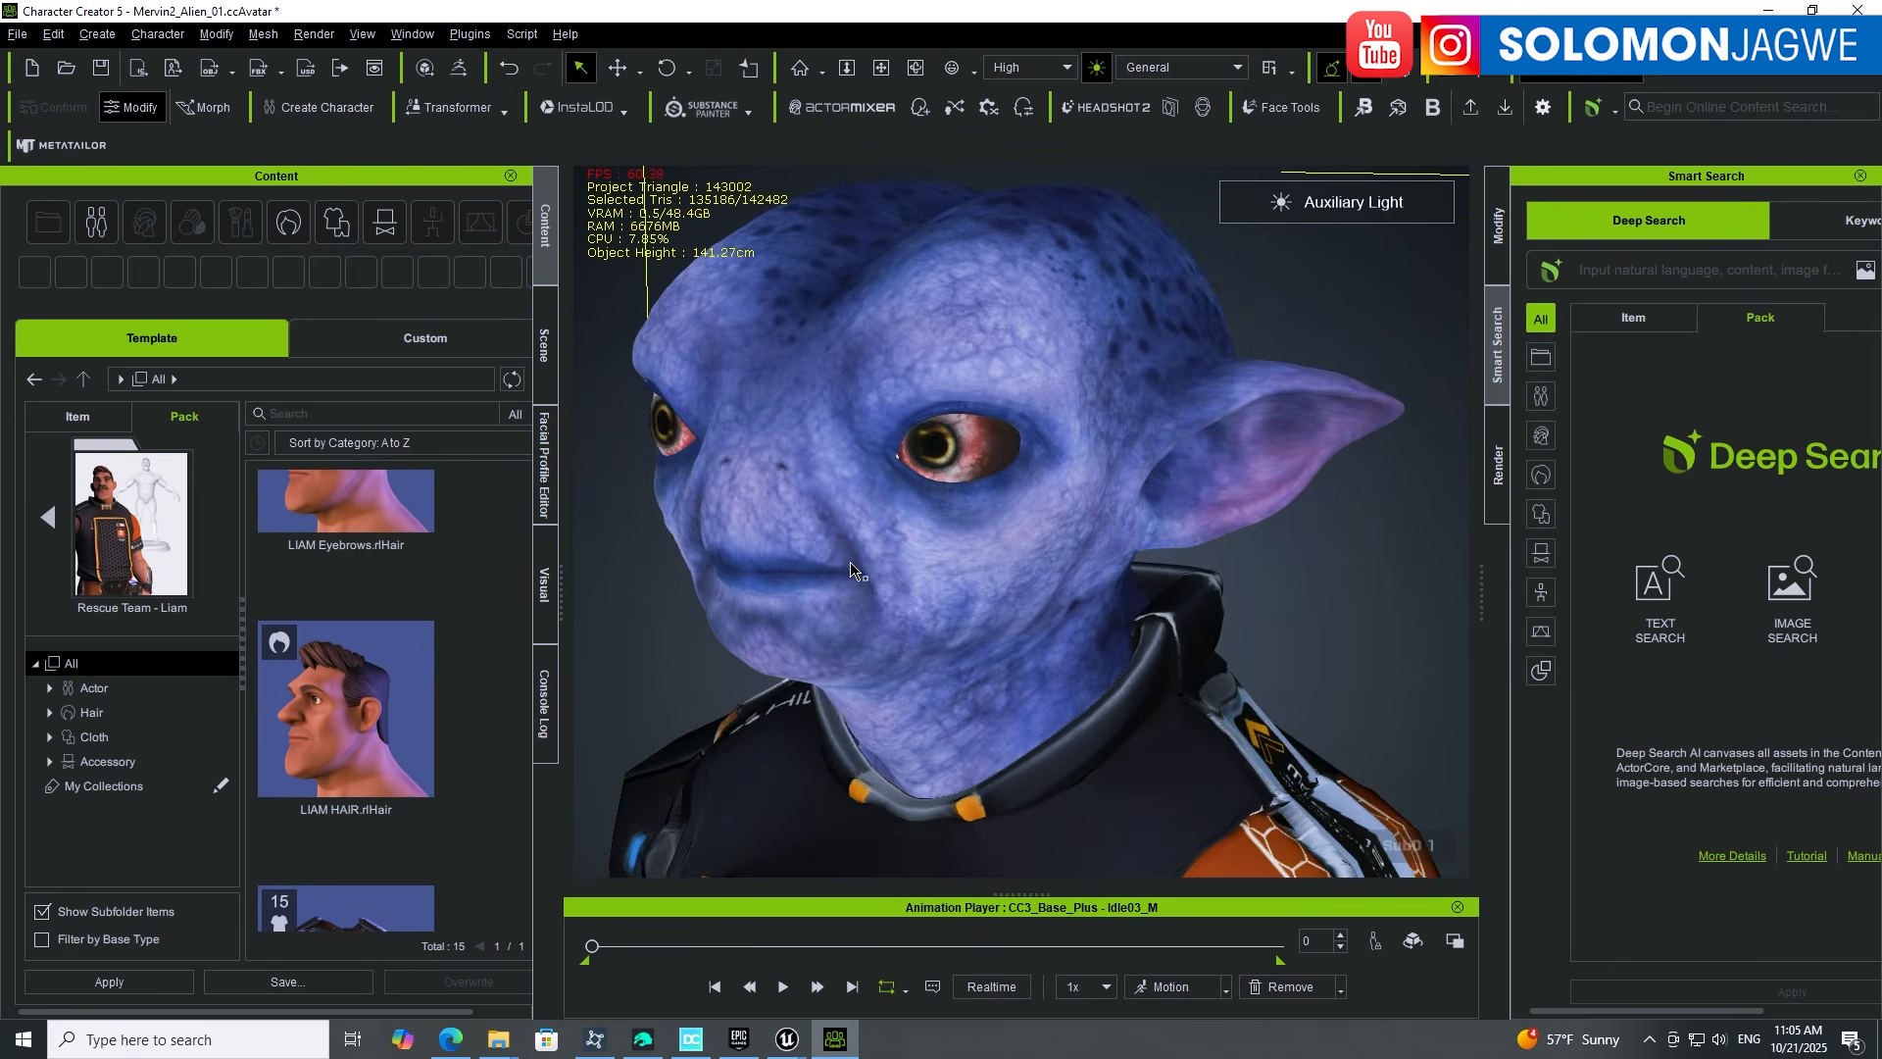
right_click_drag(919, 566, 1038, 585)
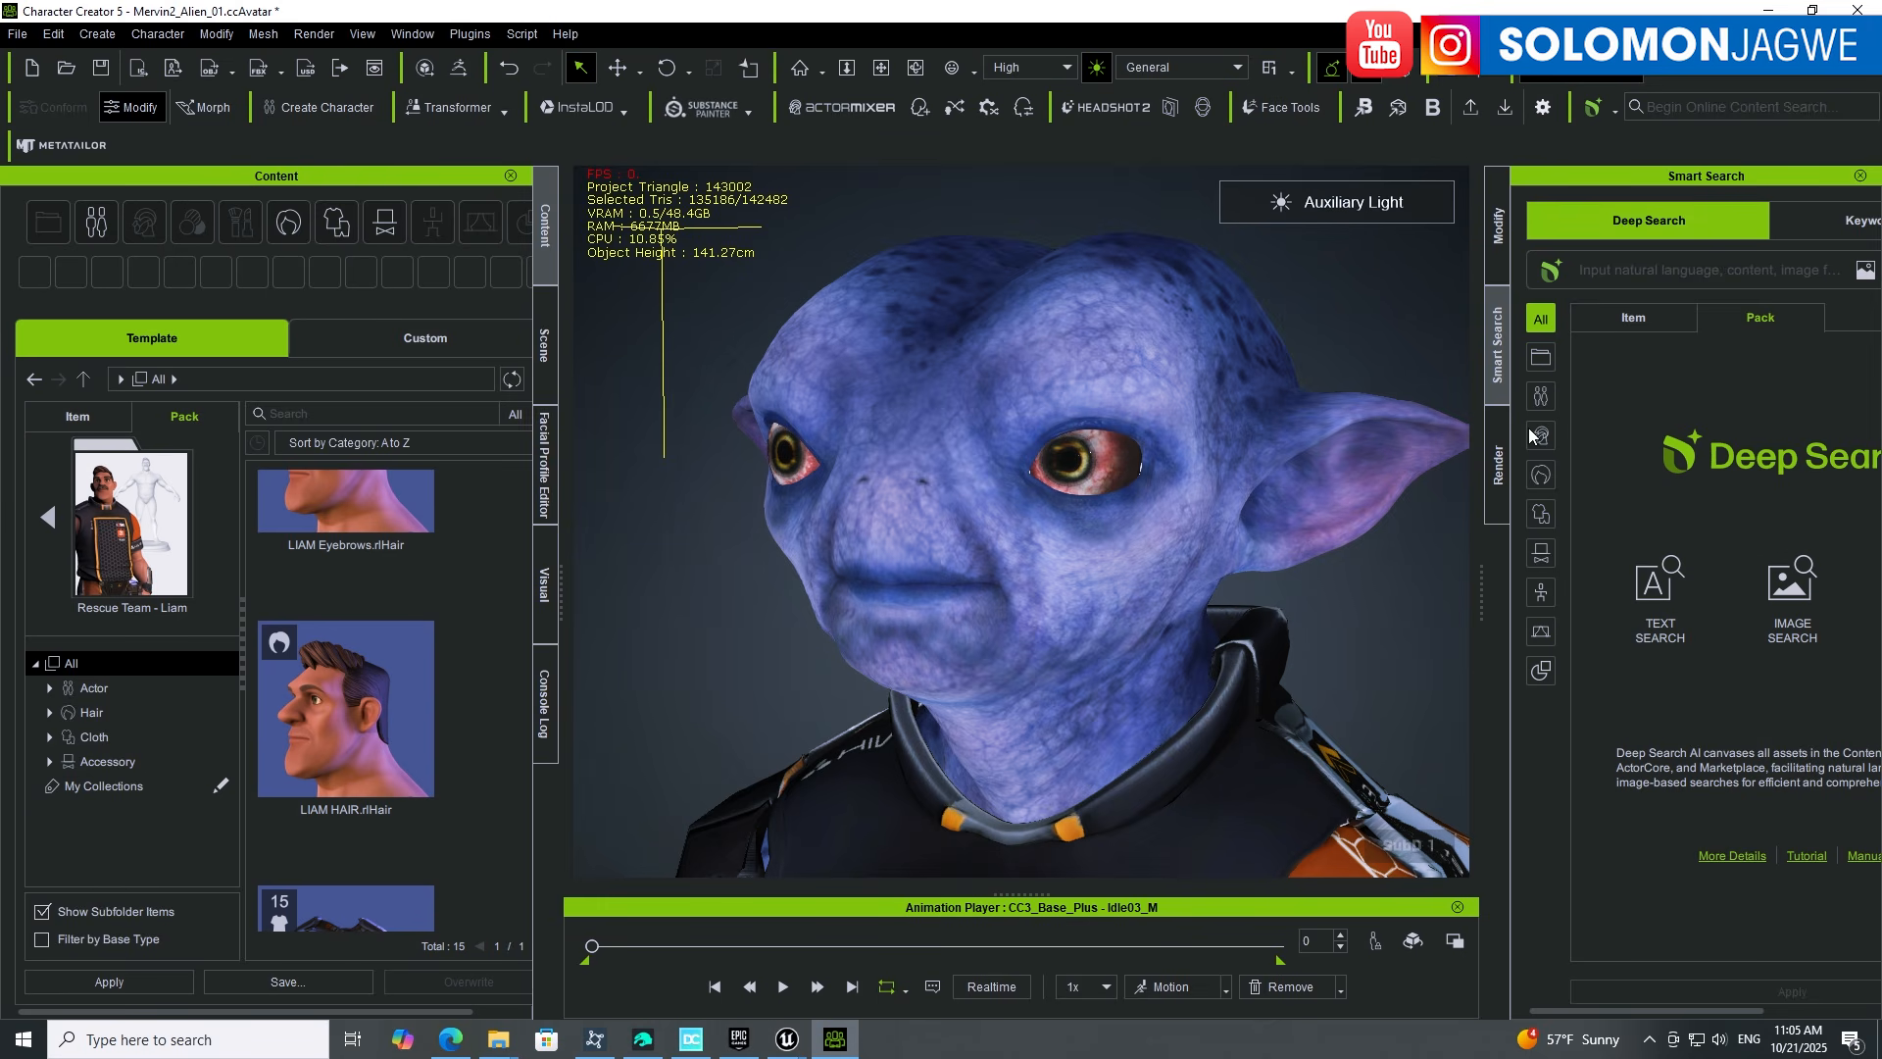
left_click(1500, 235)
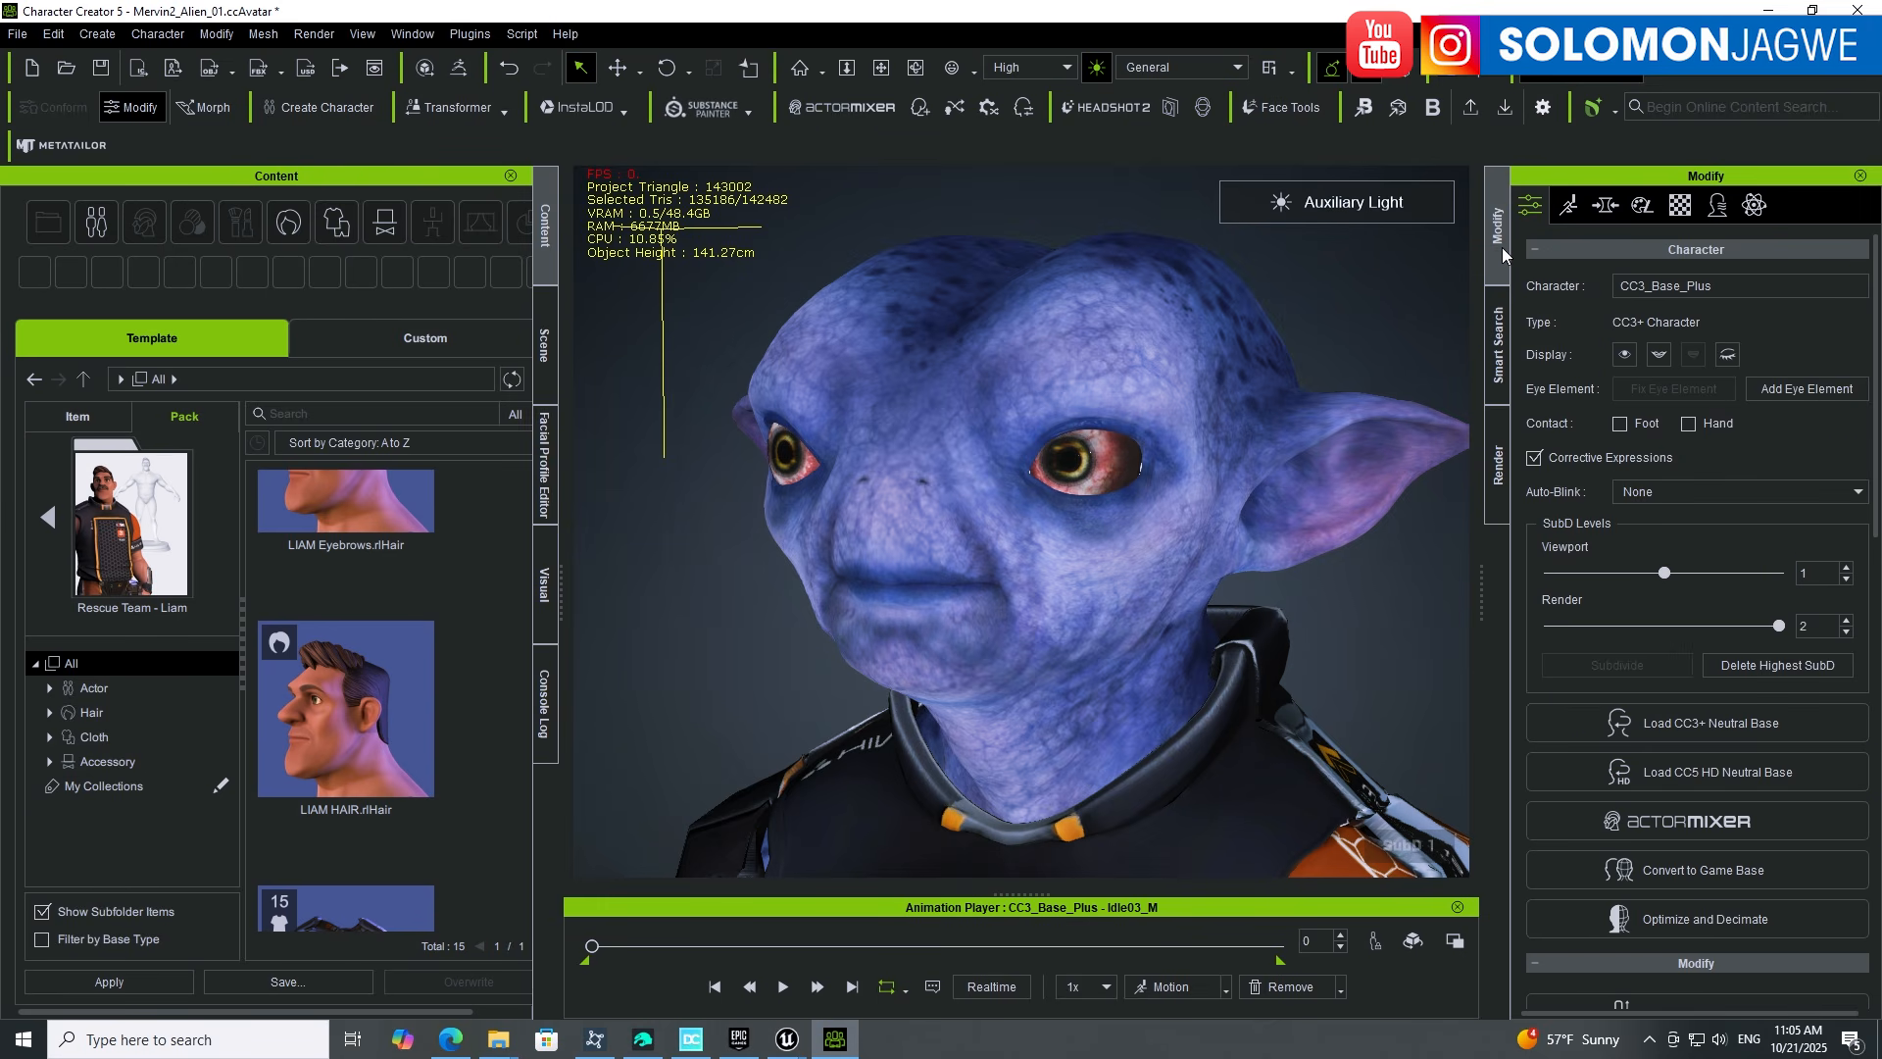
Step: Switch to the skin editor, activate skin editing and frame the alien's shoulders
left_click(1644, 208)
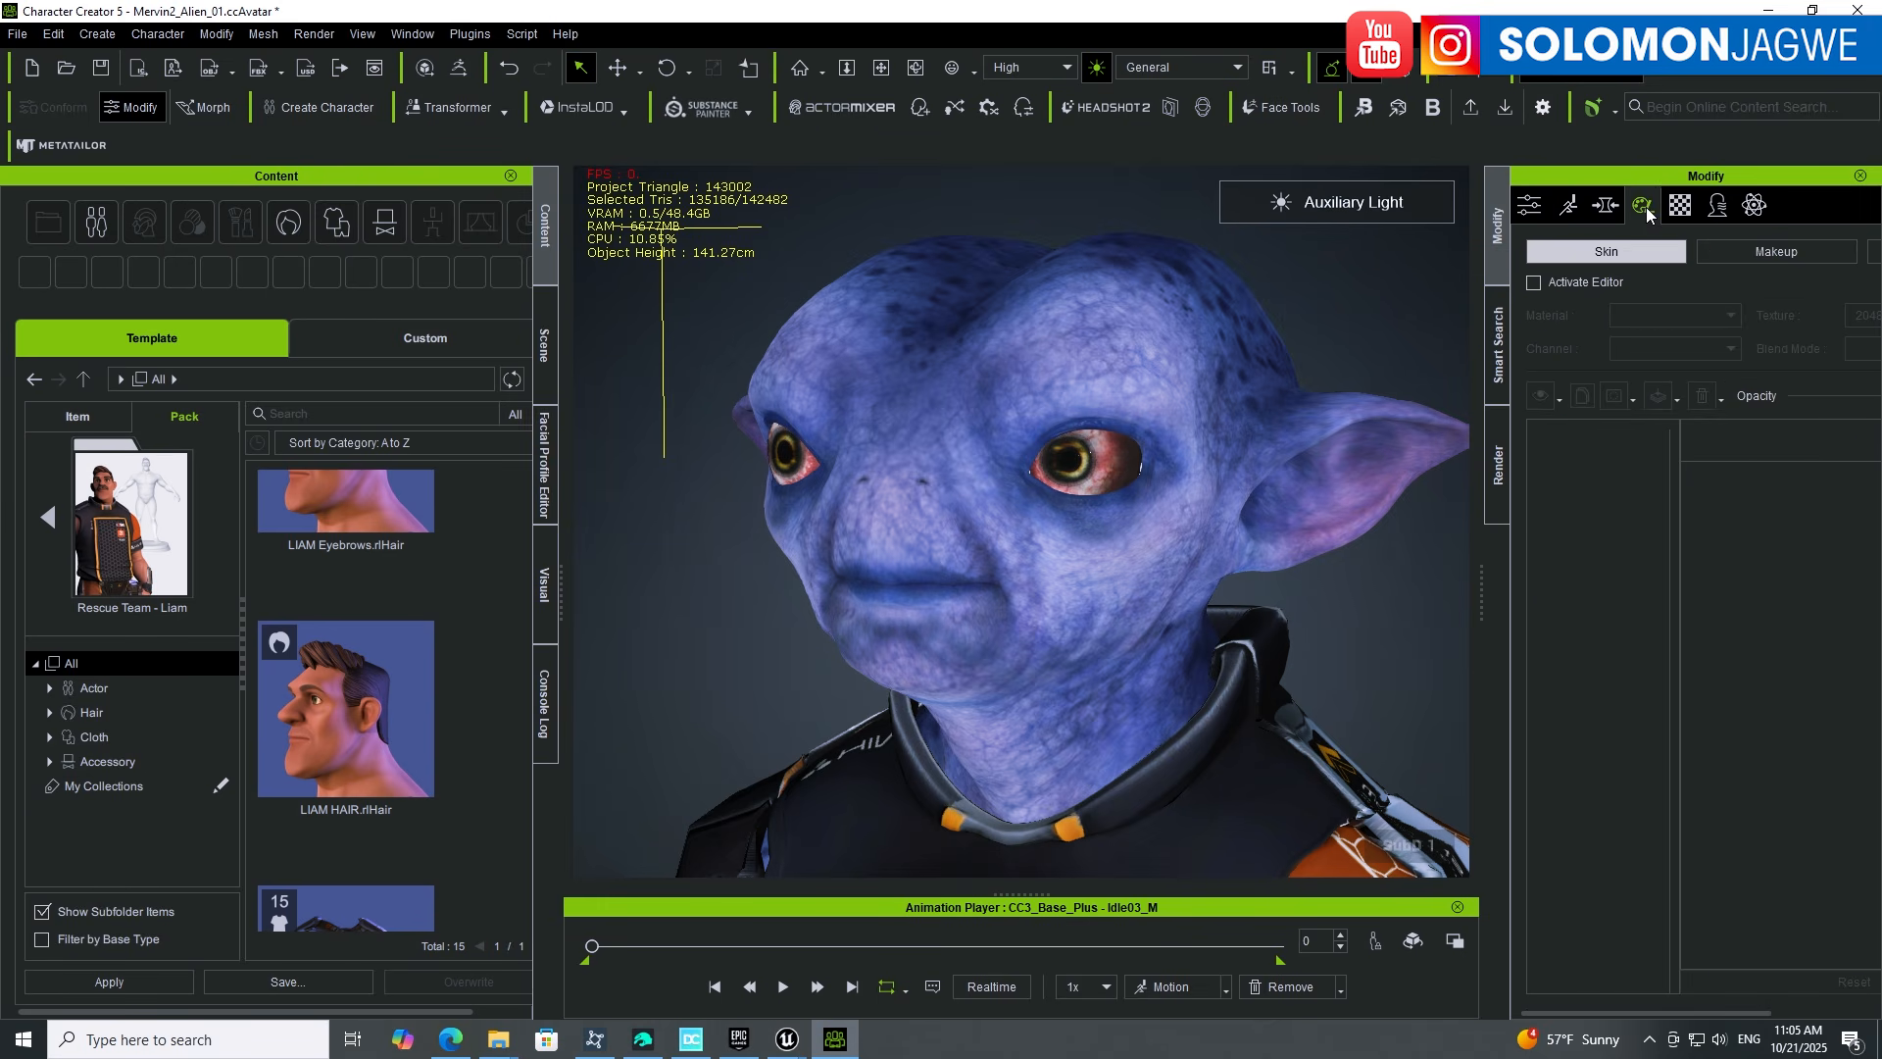
left_click(1534, 284)
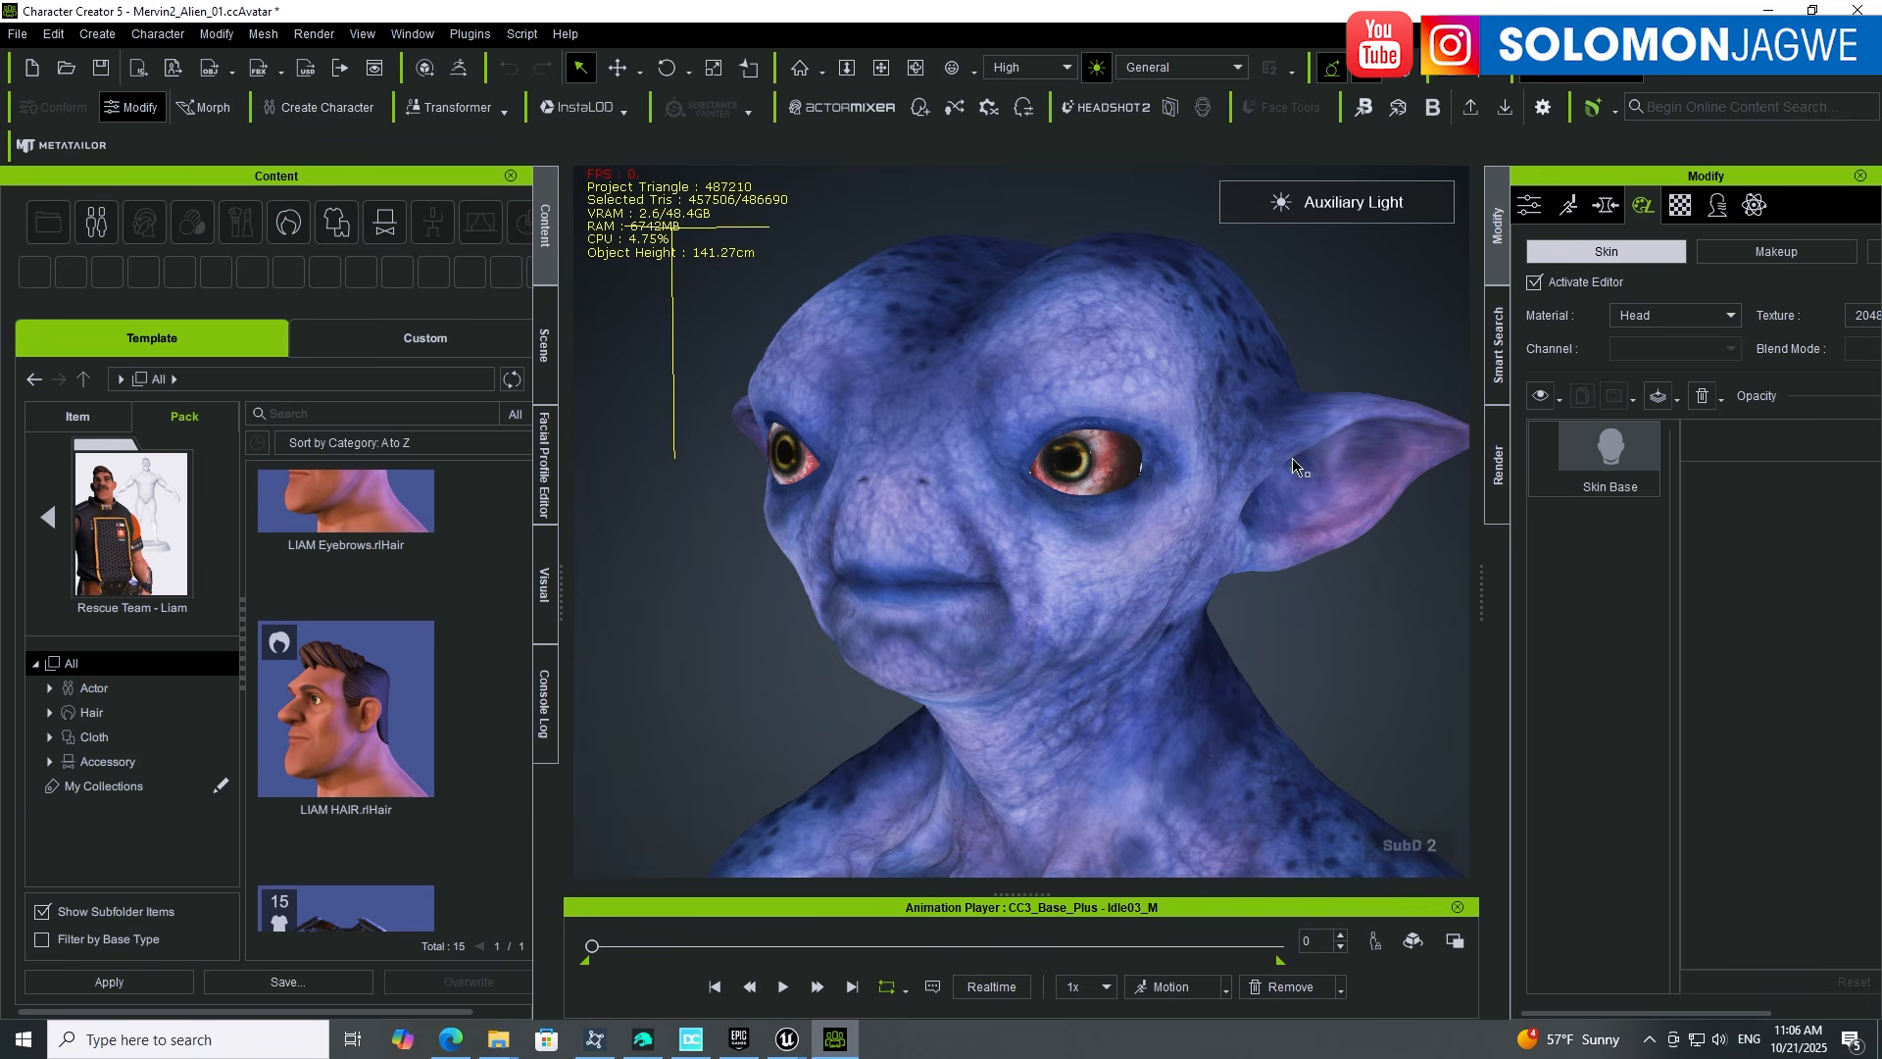
middle_click_drag(1037, 662, 1302, 565)
middle_click_drag(1065, 625, 892, 635)
scroll(1092, 588, "down", 2)
scroll(988, 600, "down", 1)
scroll(1000, 593, "up", 1)
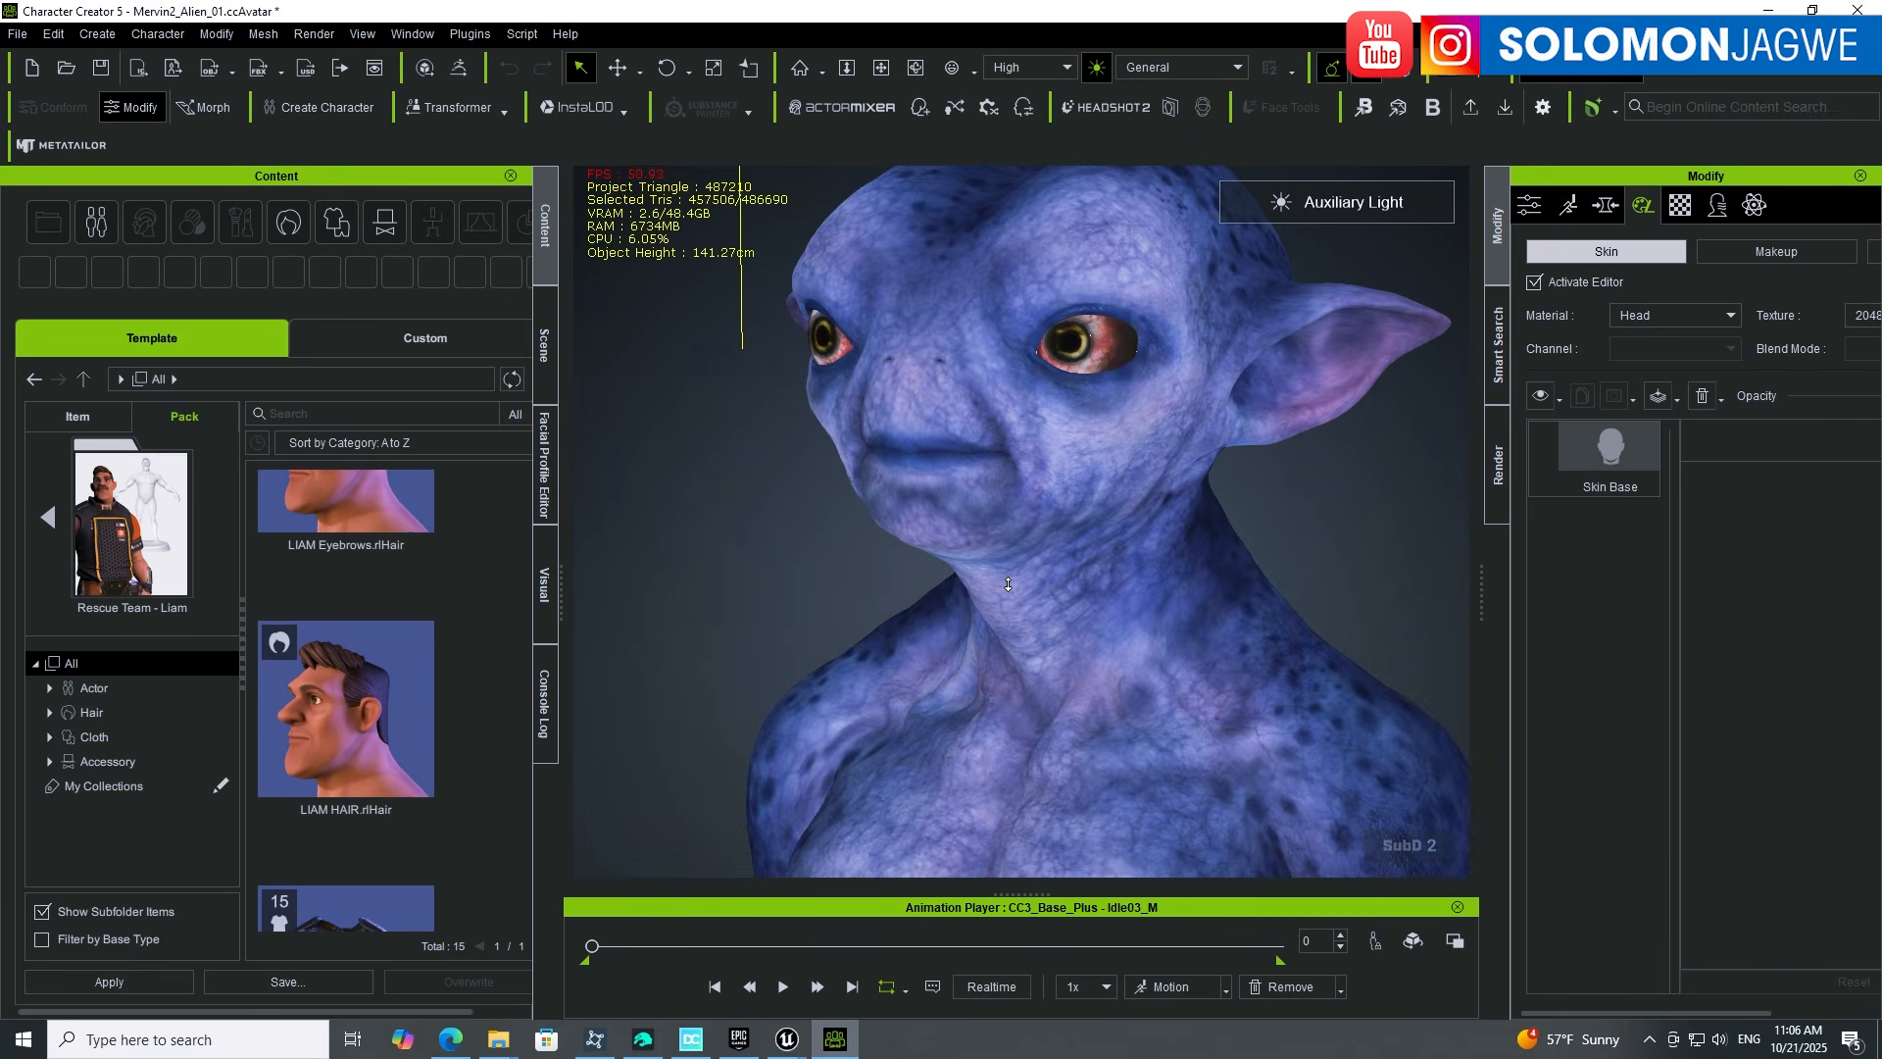
Step: Frame the alien's face from a higher three-quarter view
middle_click_drag(1074, 467, 1011, 568)
right_click_drag(926, 602, 987, 596)
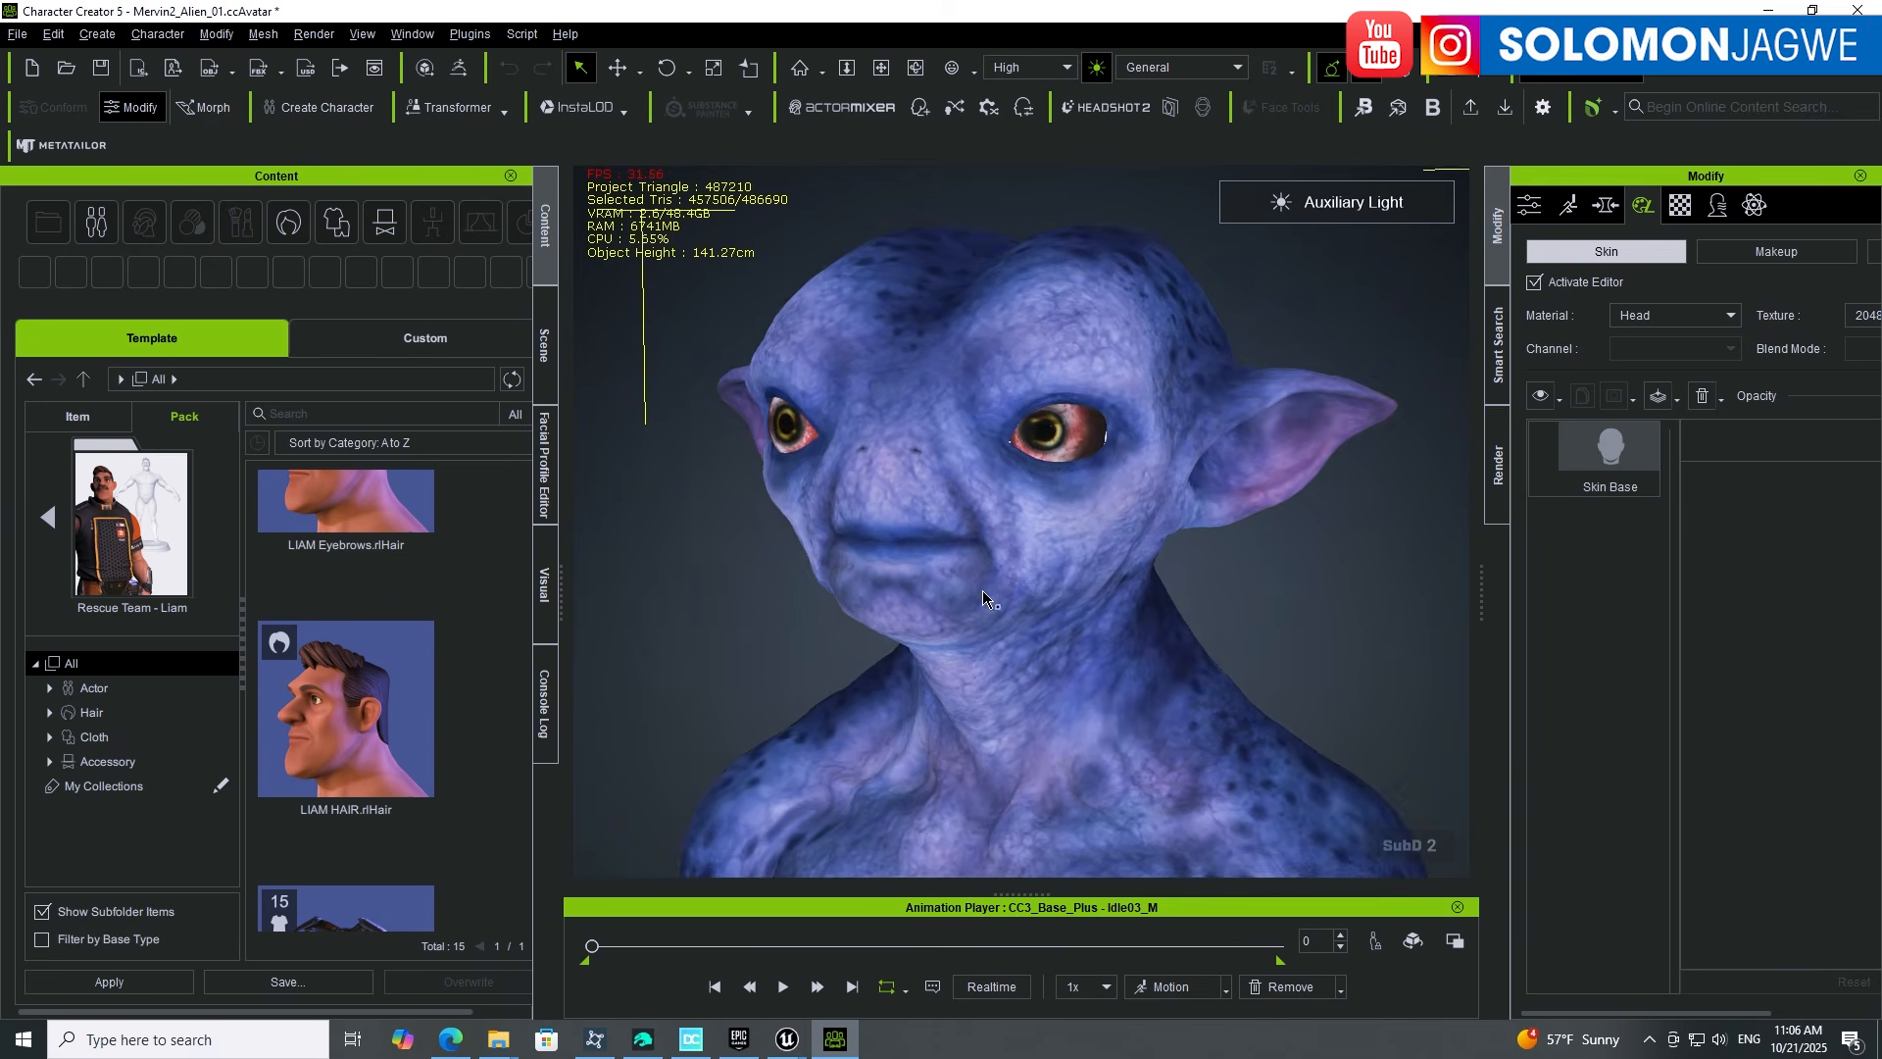
scroll(997, 570, "up", 1)
middle_click_drag(997, 571, 1079, 559)
right_click_drag(1079, 559, 1106, 671)
middle_click_drag(1100, 667, 1084, 622)
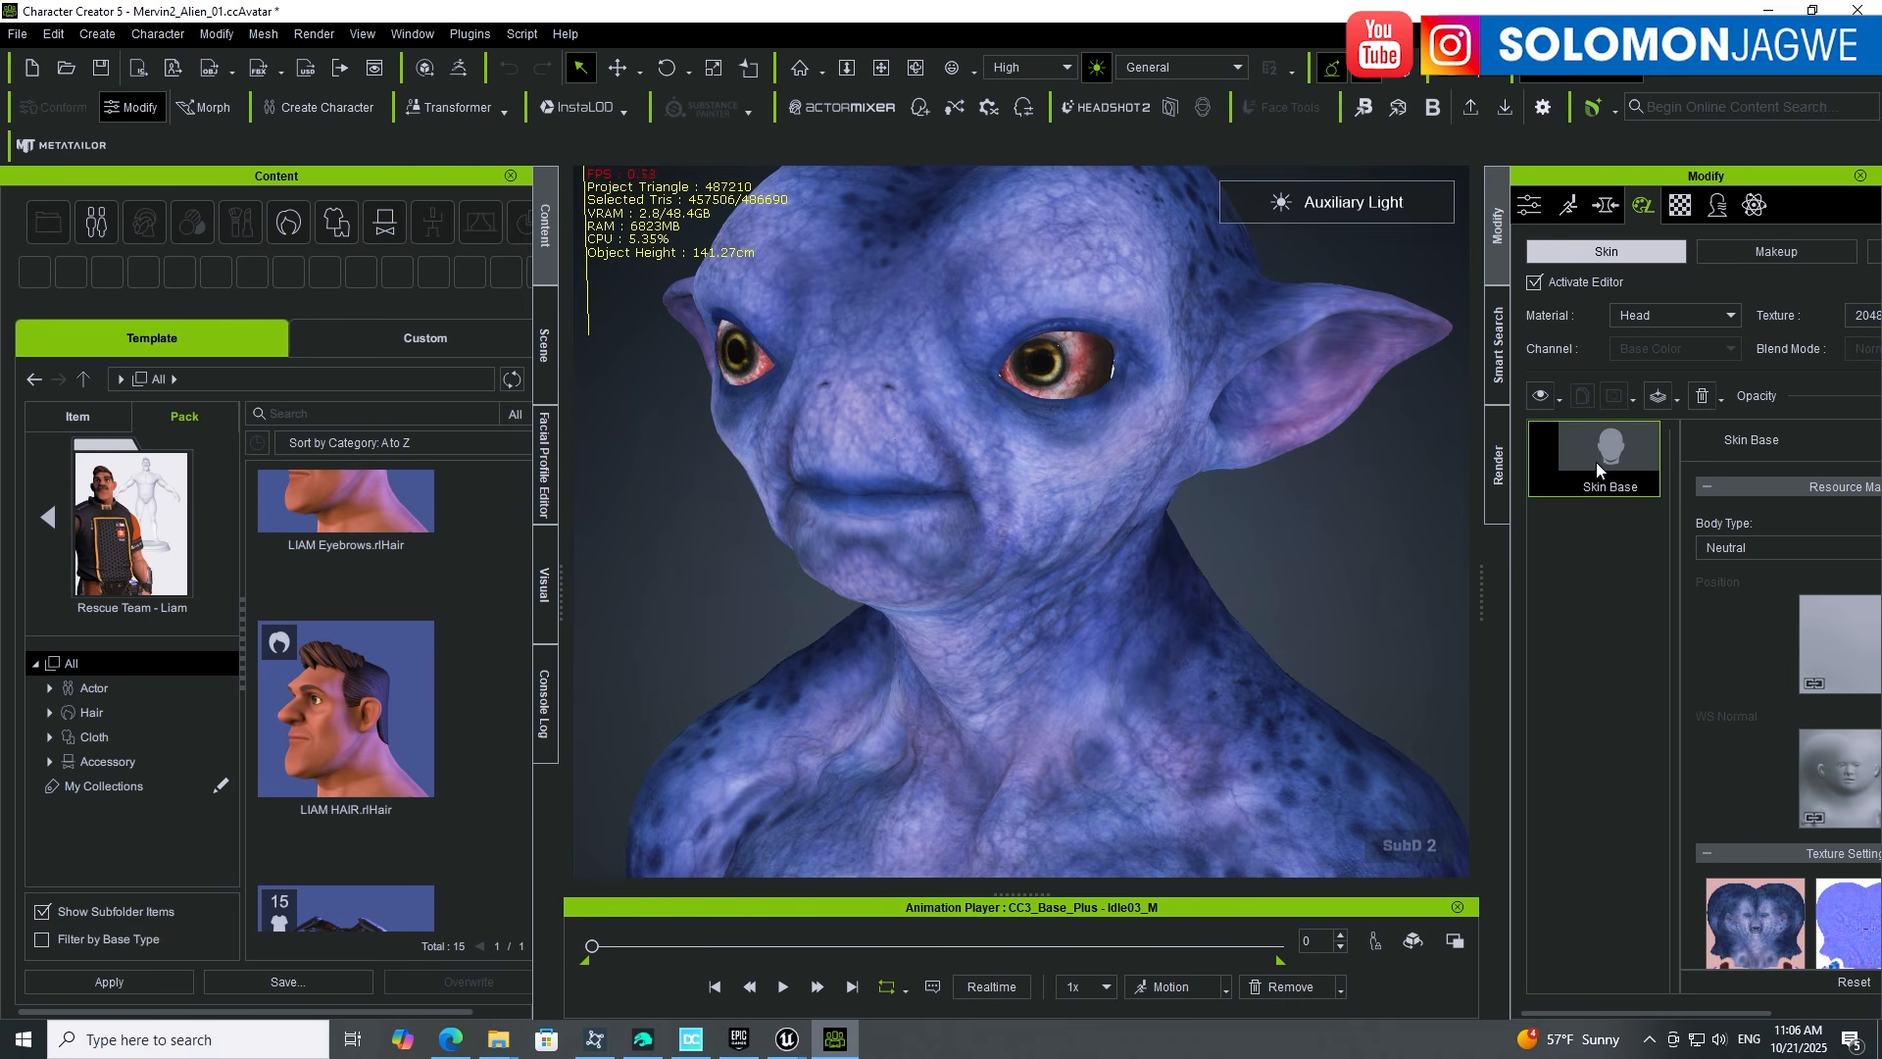
Step: Widen the panels and set head skin roughness brightness -0.67 and roughness contrast 0.23
left_click_drag(1509, 570, 1372, 573)
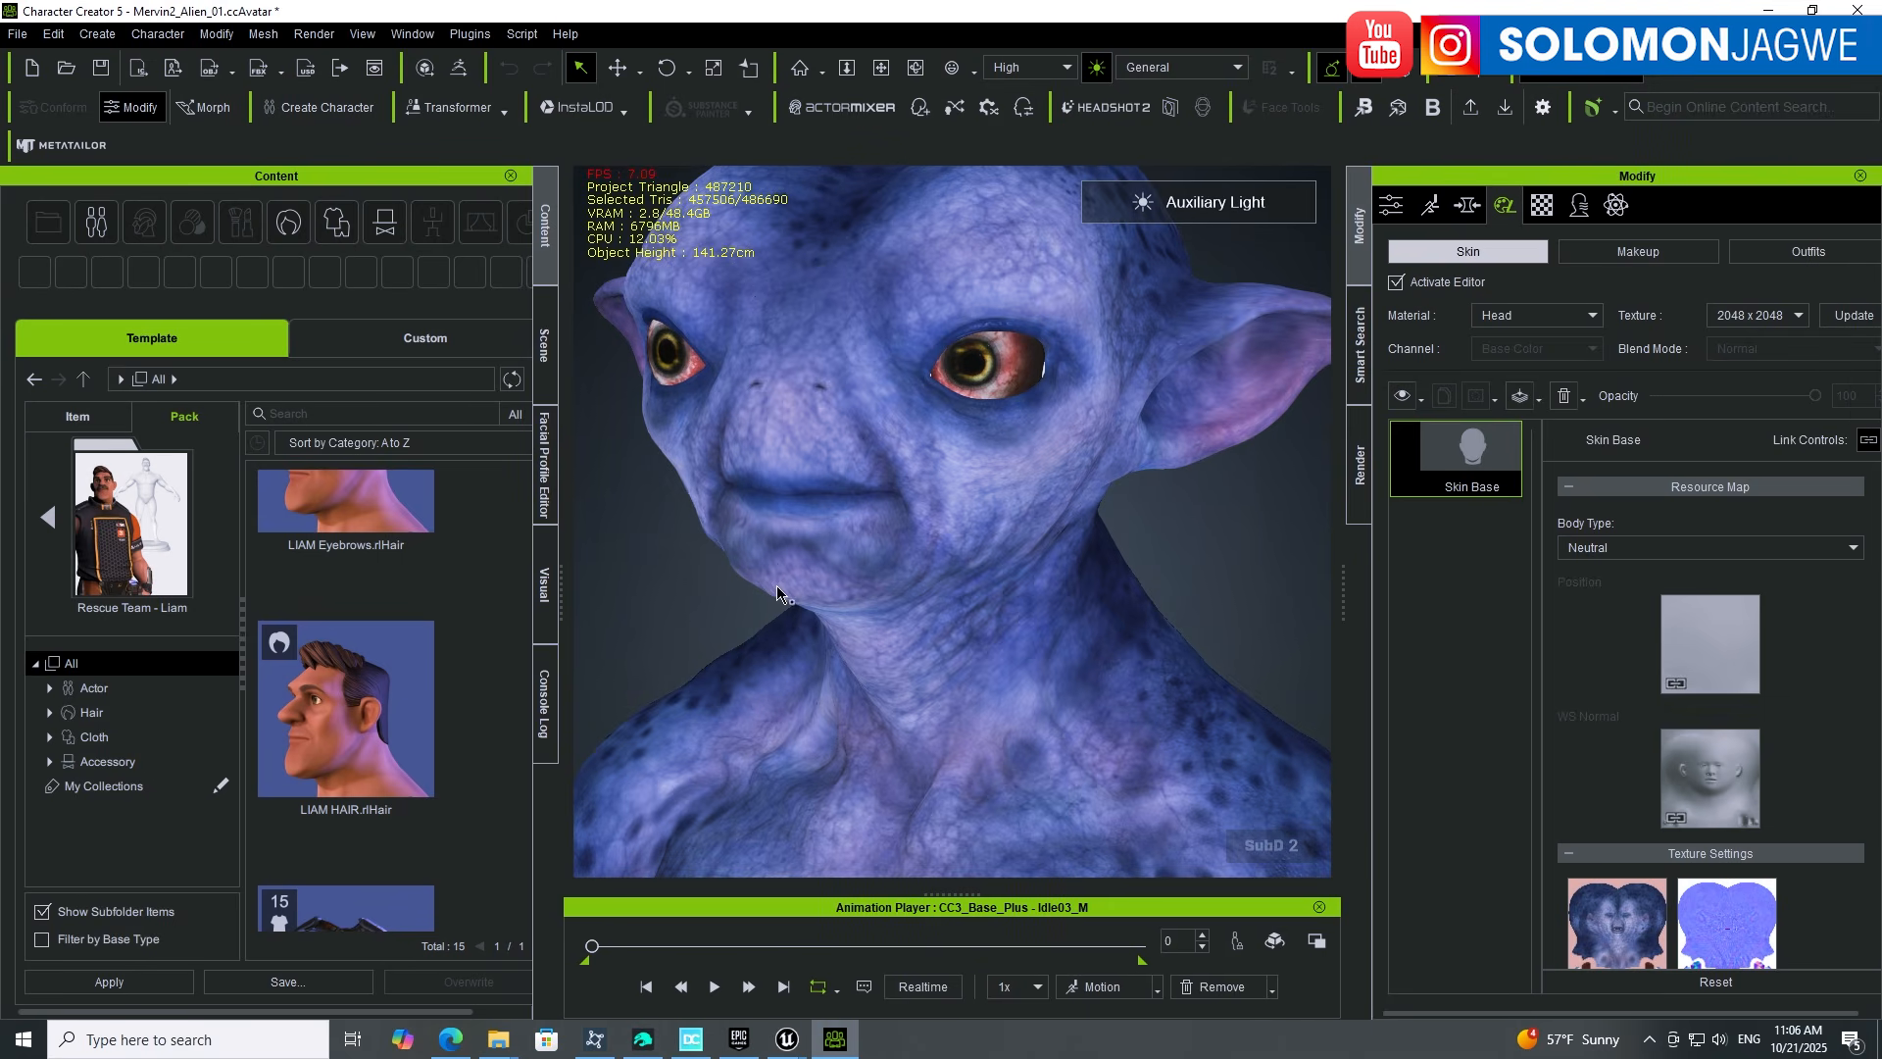
left_click_drag(566, 592, 332, 592)
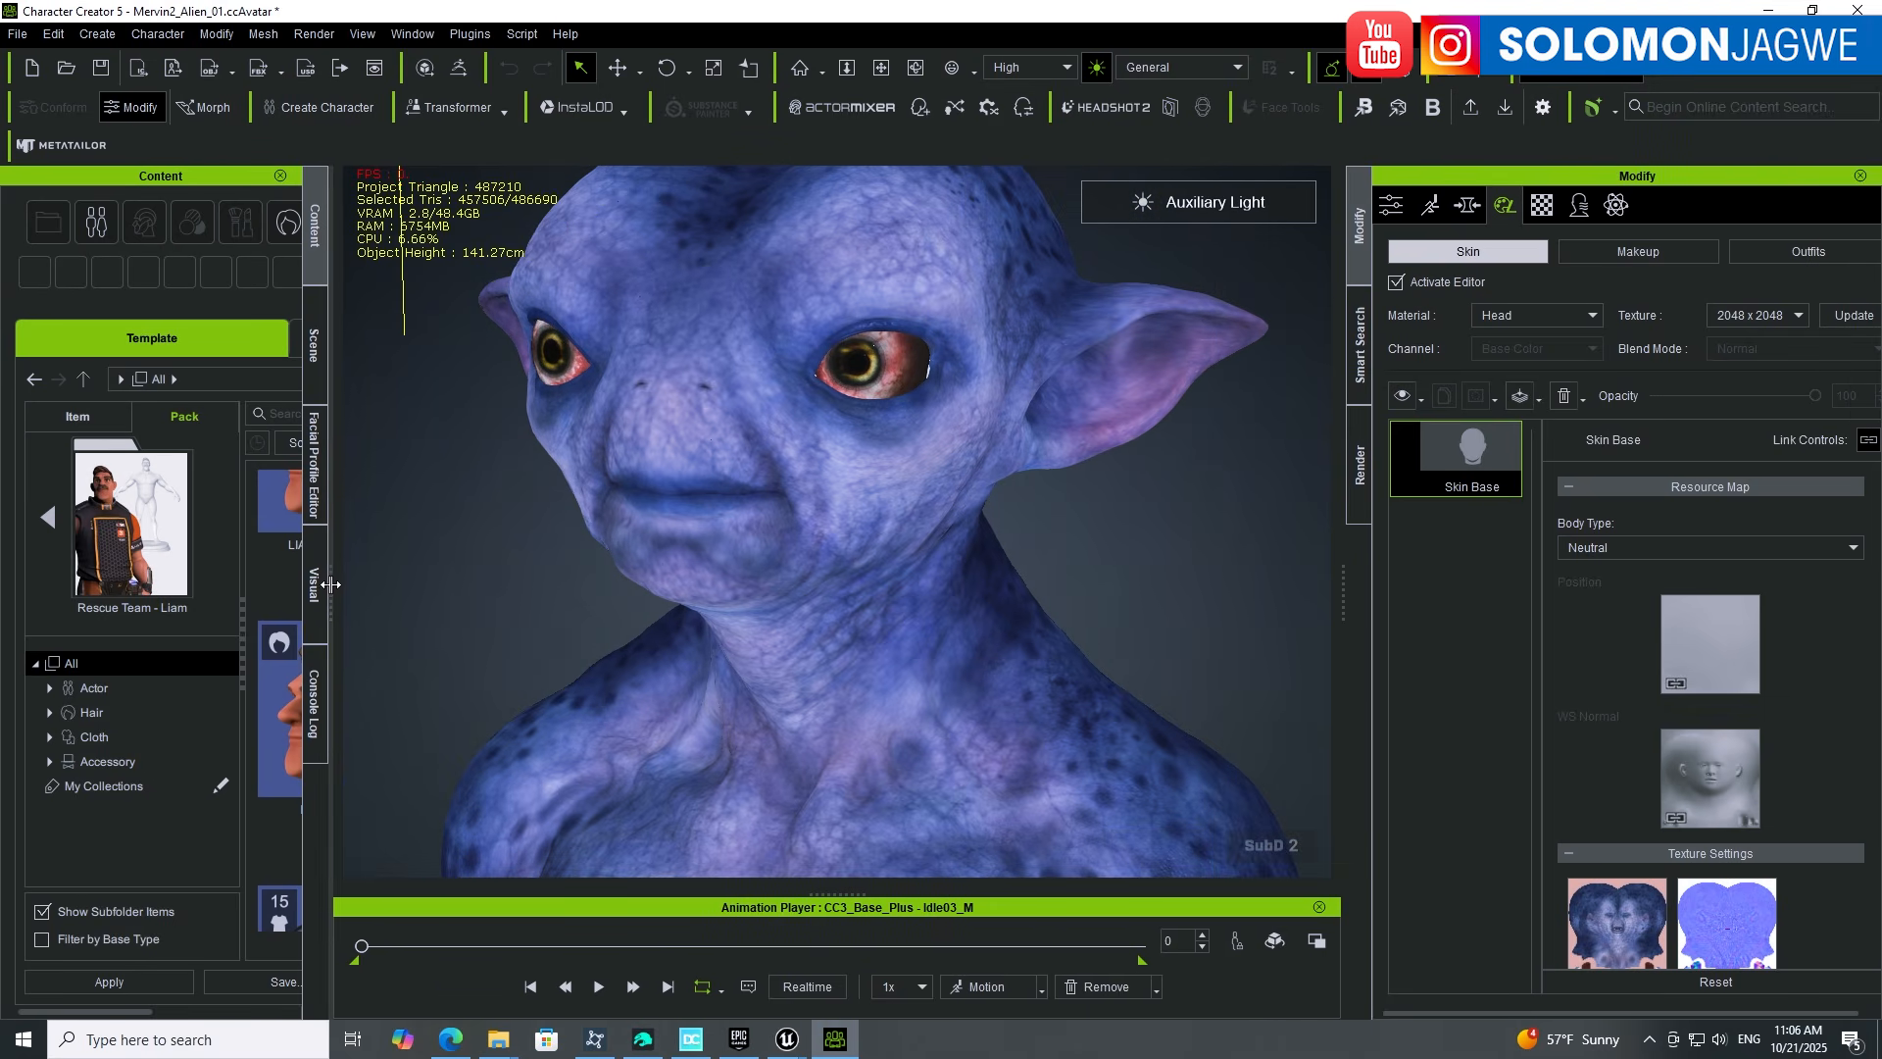
scroll(1697, 613, "down", 10)
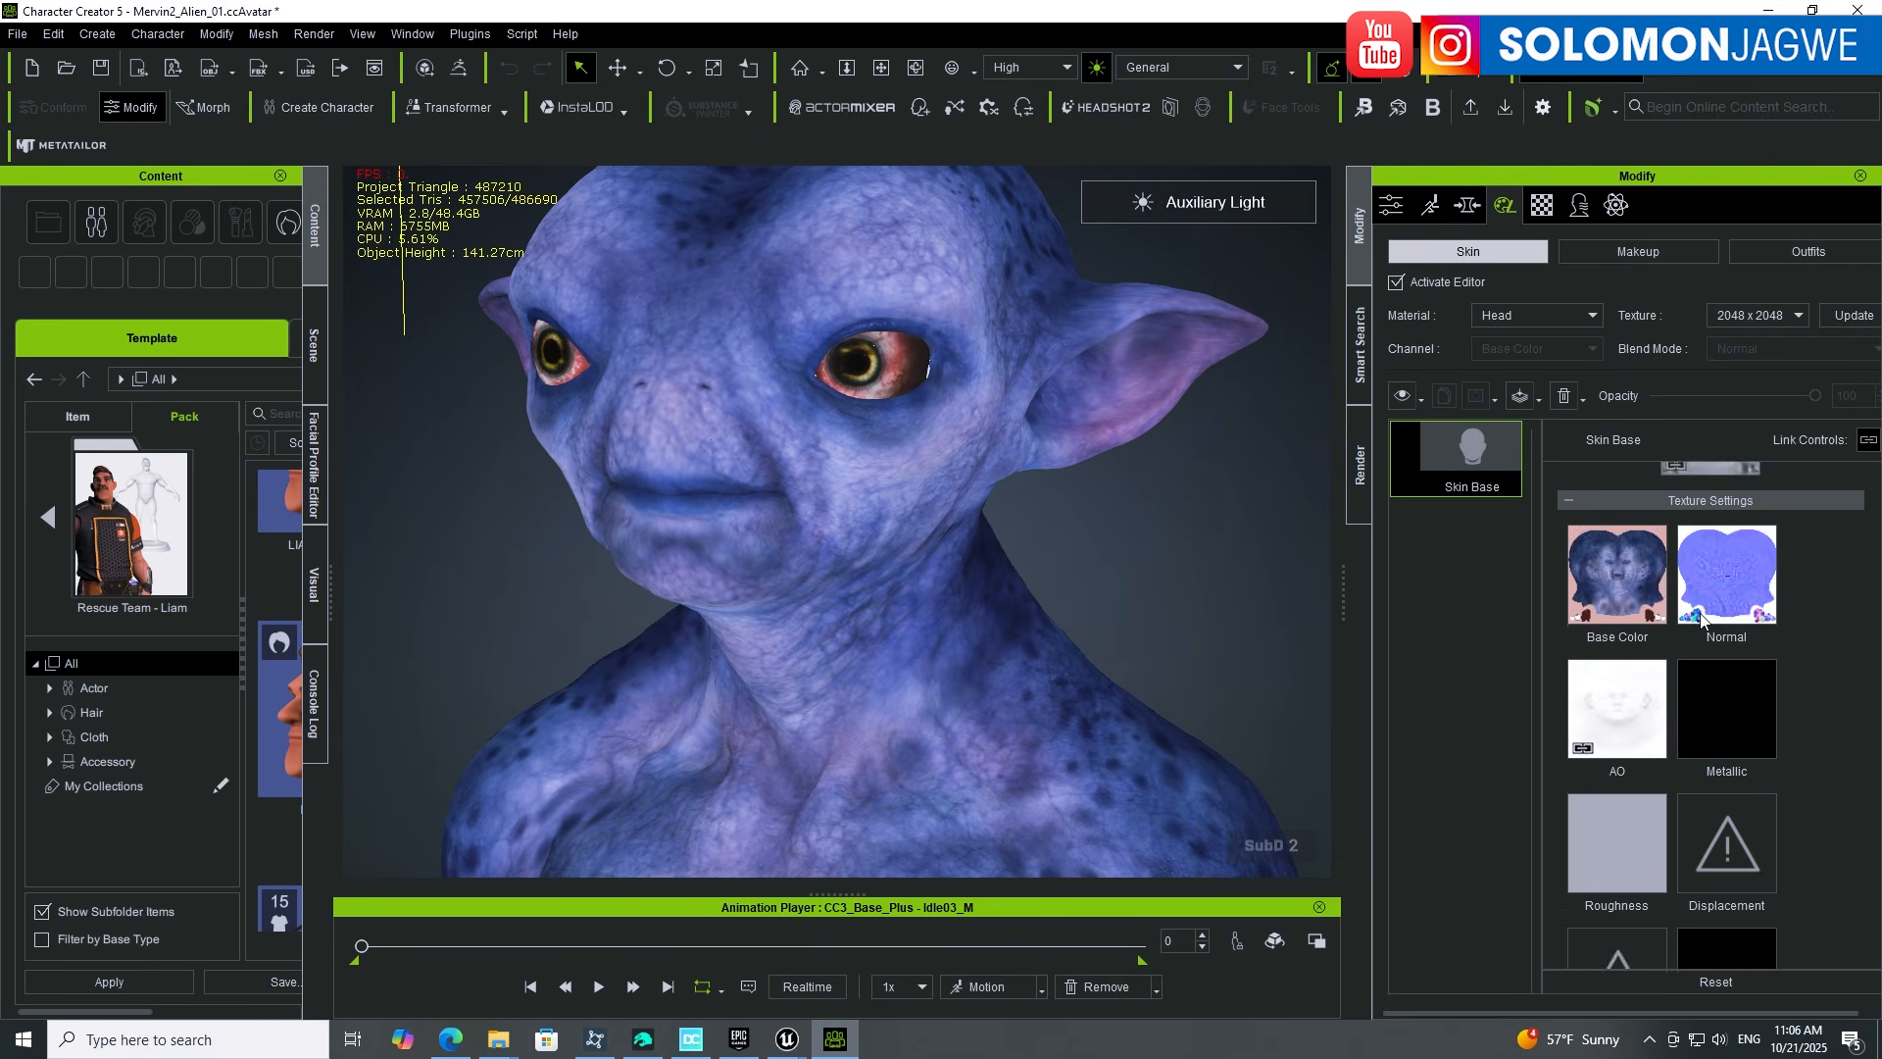
scroll(1717, 615, "down", 5)
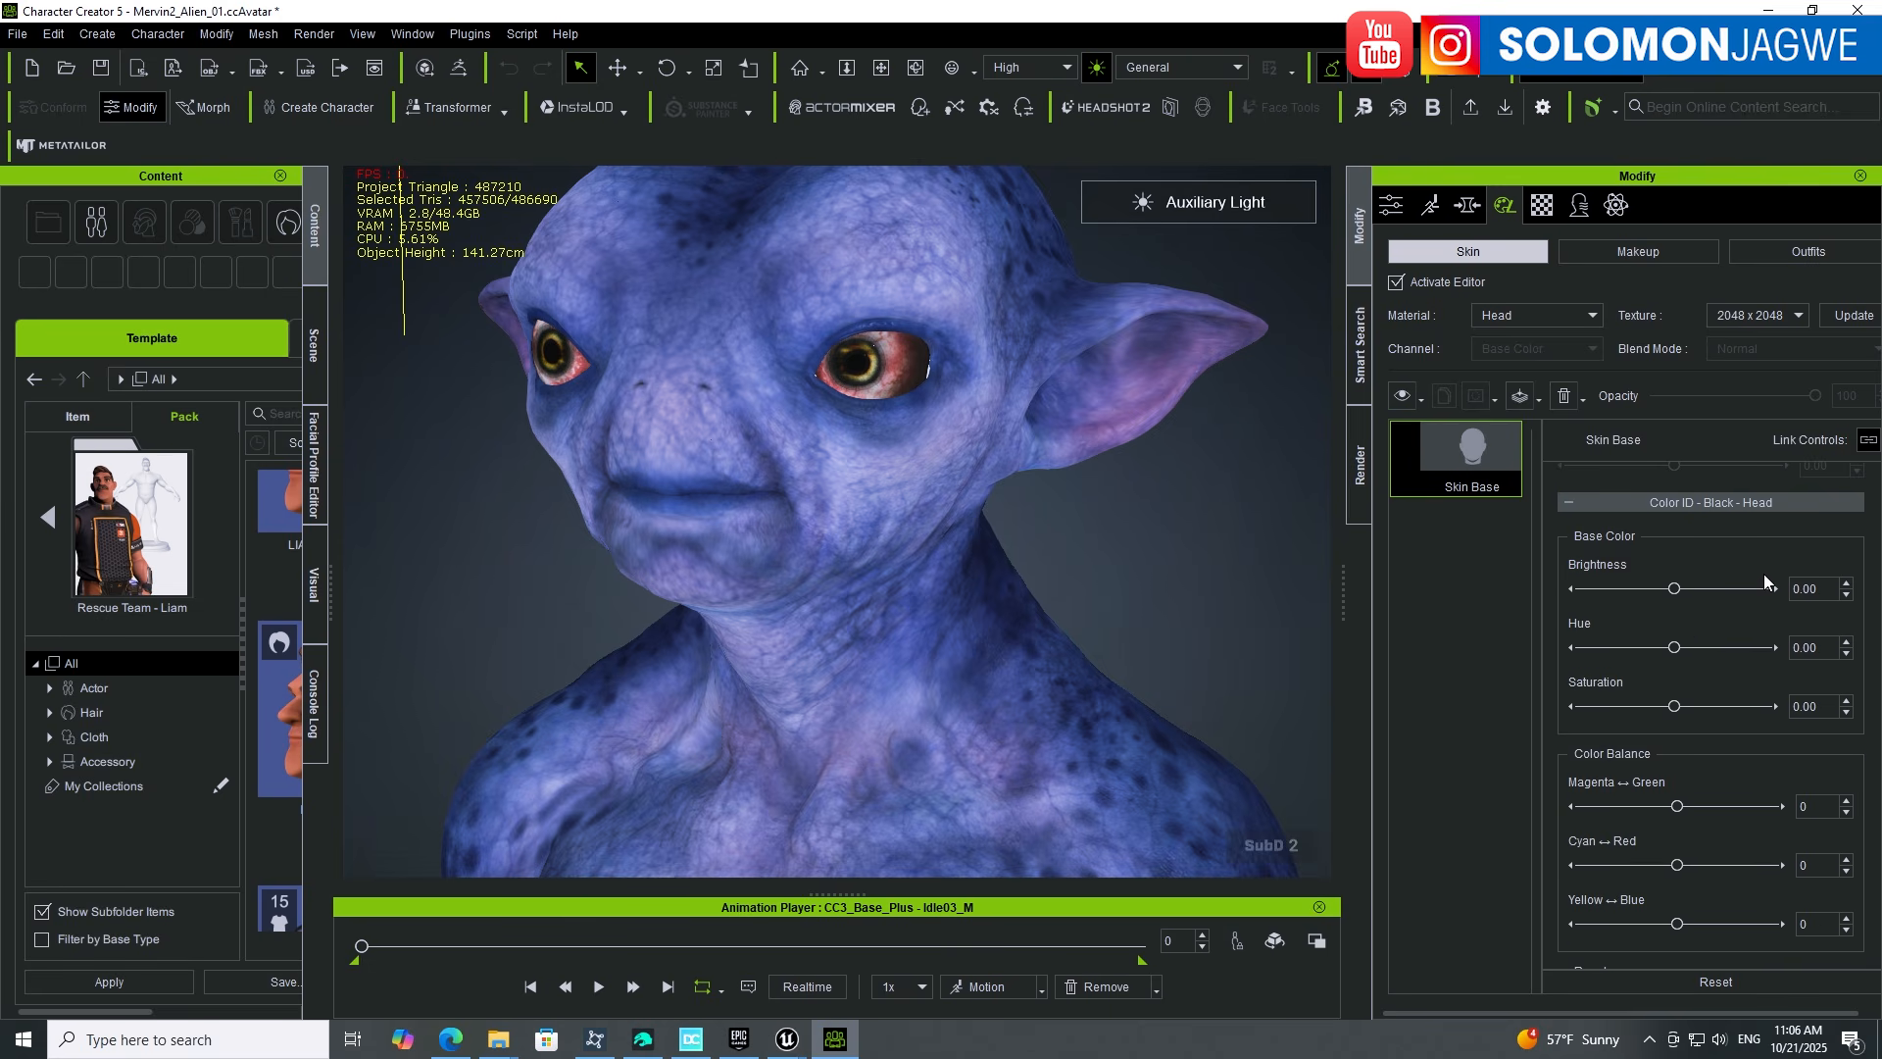
scroll(1763, 573, "down", 4)
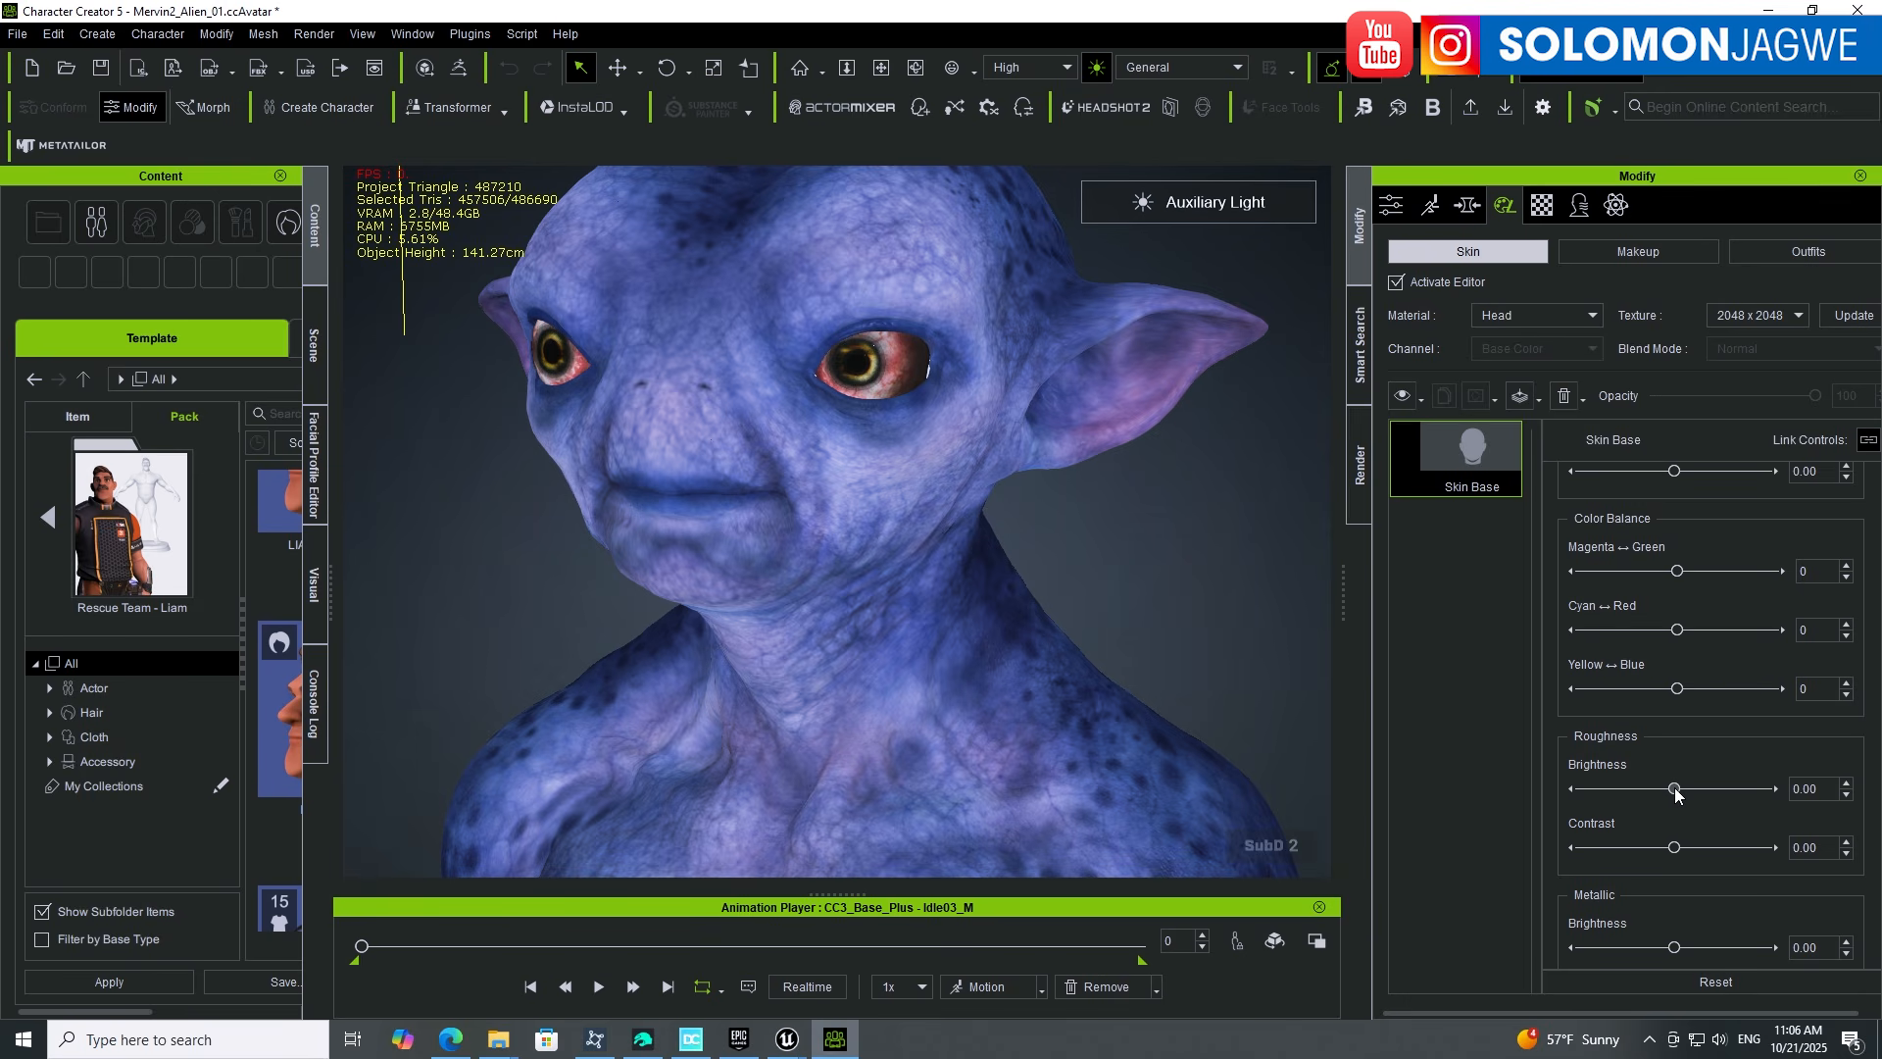
mouse_move(1675, 790)
left_mouse_down()
mouse_move(1753, 792)
mouse_move(1594, 788)
mouse_move(1667, 787)
mouse_move(1613, 790)
left_mouse_up()
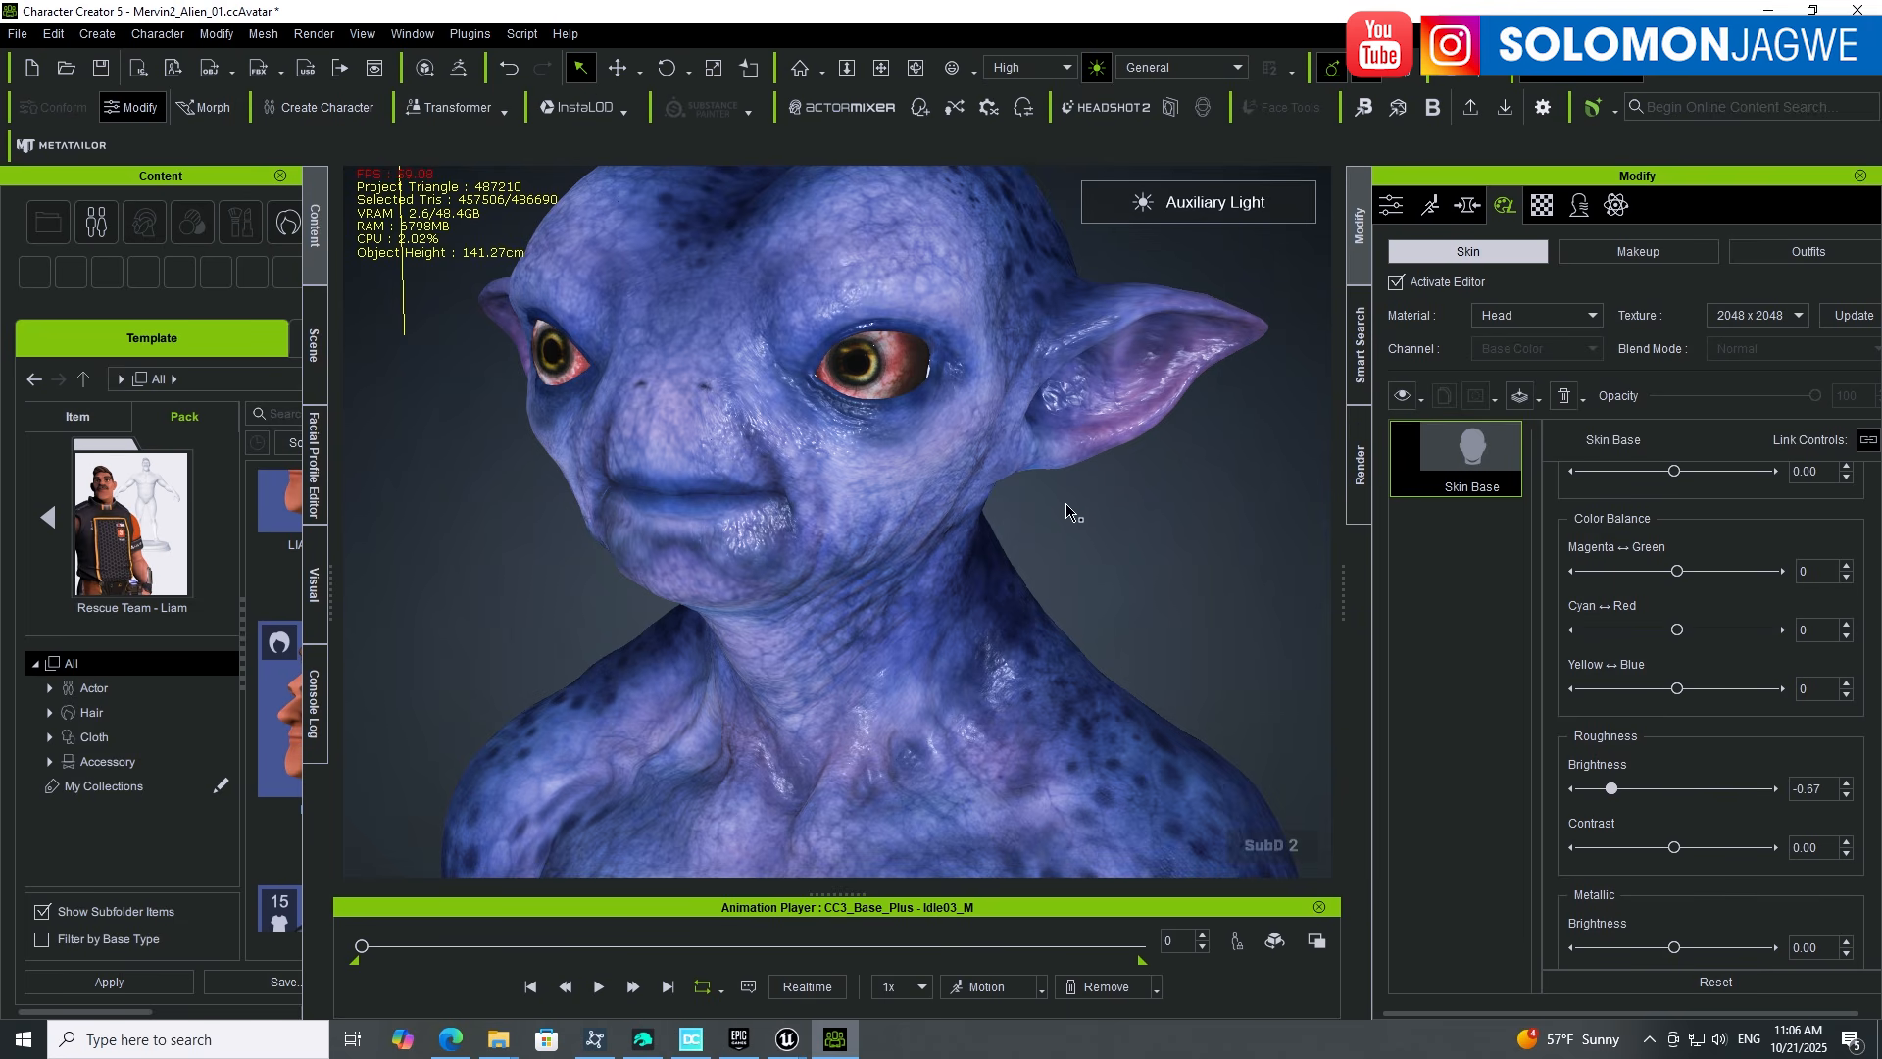
right_click_drag(883, 565, 1006, 570)
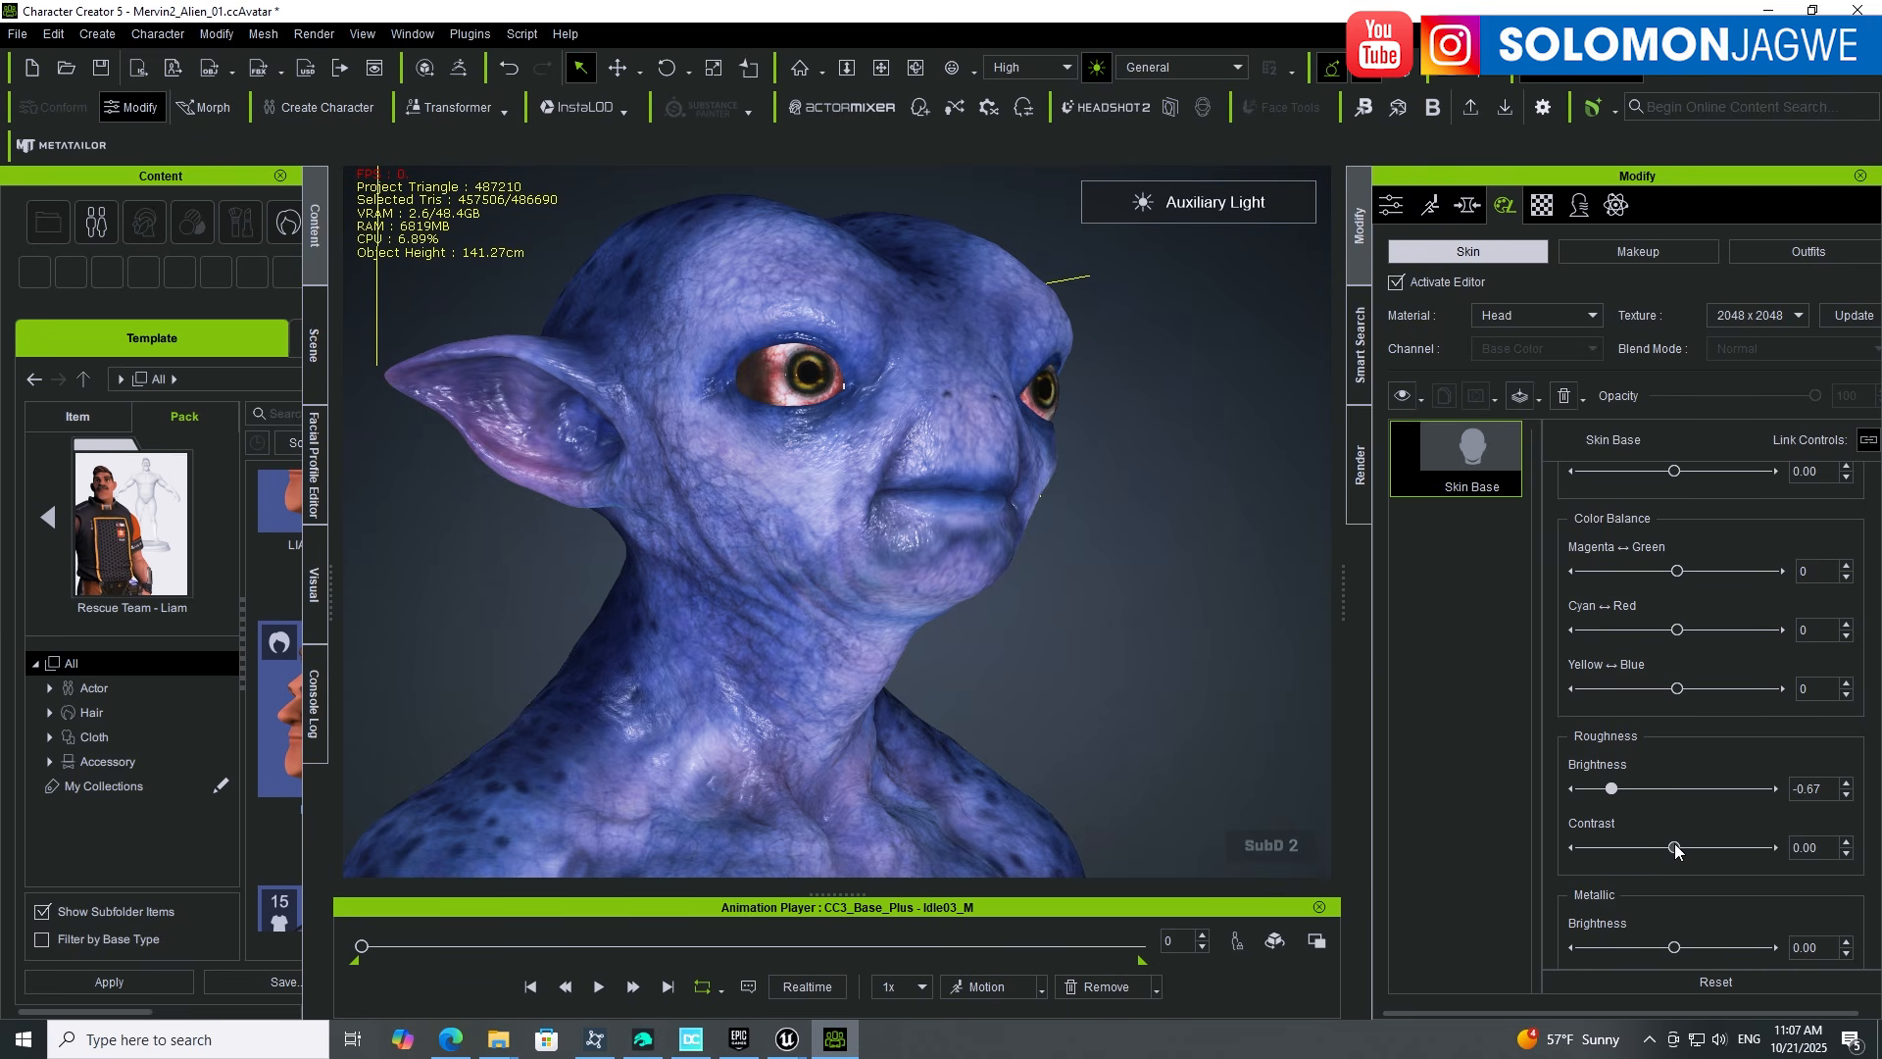
mouse_move(1674, 845)
left_mouse_down()
mouse_move(1613, 849)
mouse_move(1755, 855)
mouse_move(1698, 869)
left_mouse_up()
Step: Orbit around the head and set metallic brightness 0.16 and metallic contrast -0.74
right_click_drag(1230, 565, 697, 564)
scroll(829, 589, "up", 3)
right_click_drag(831, 591, 944, 573)
scroll(702, 603, "down", 4)
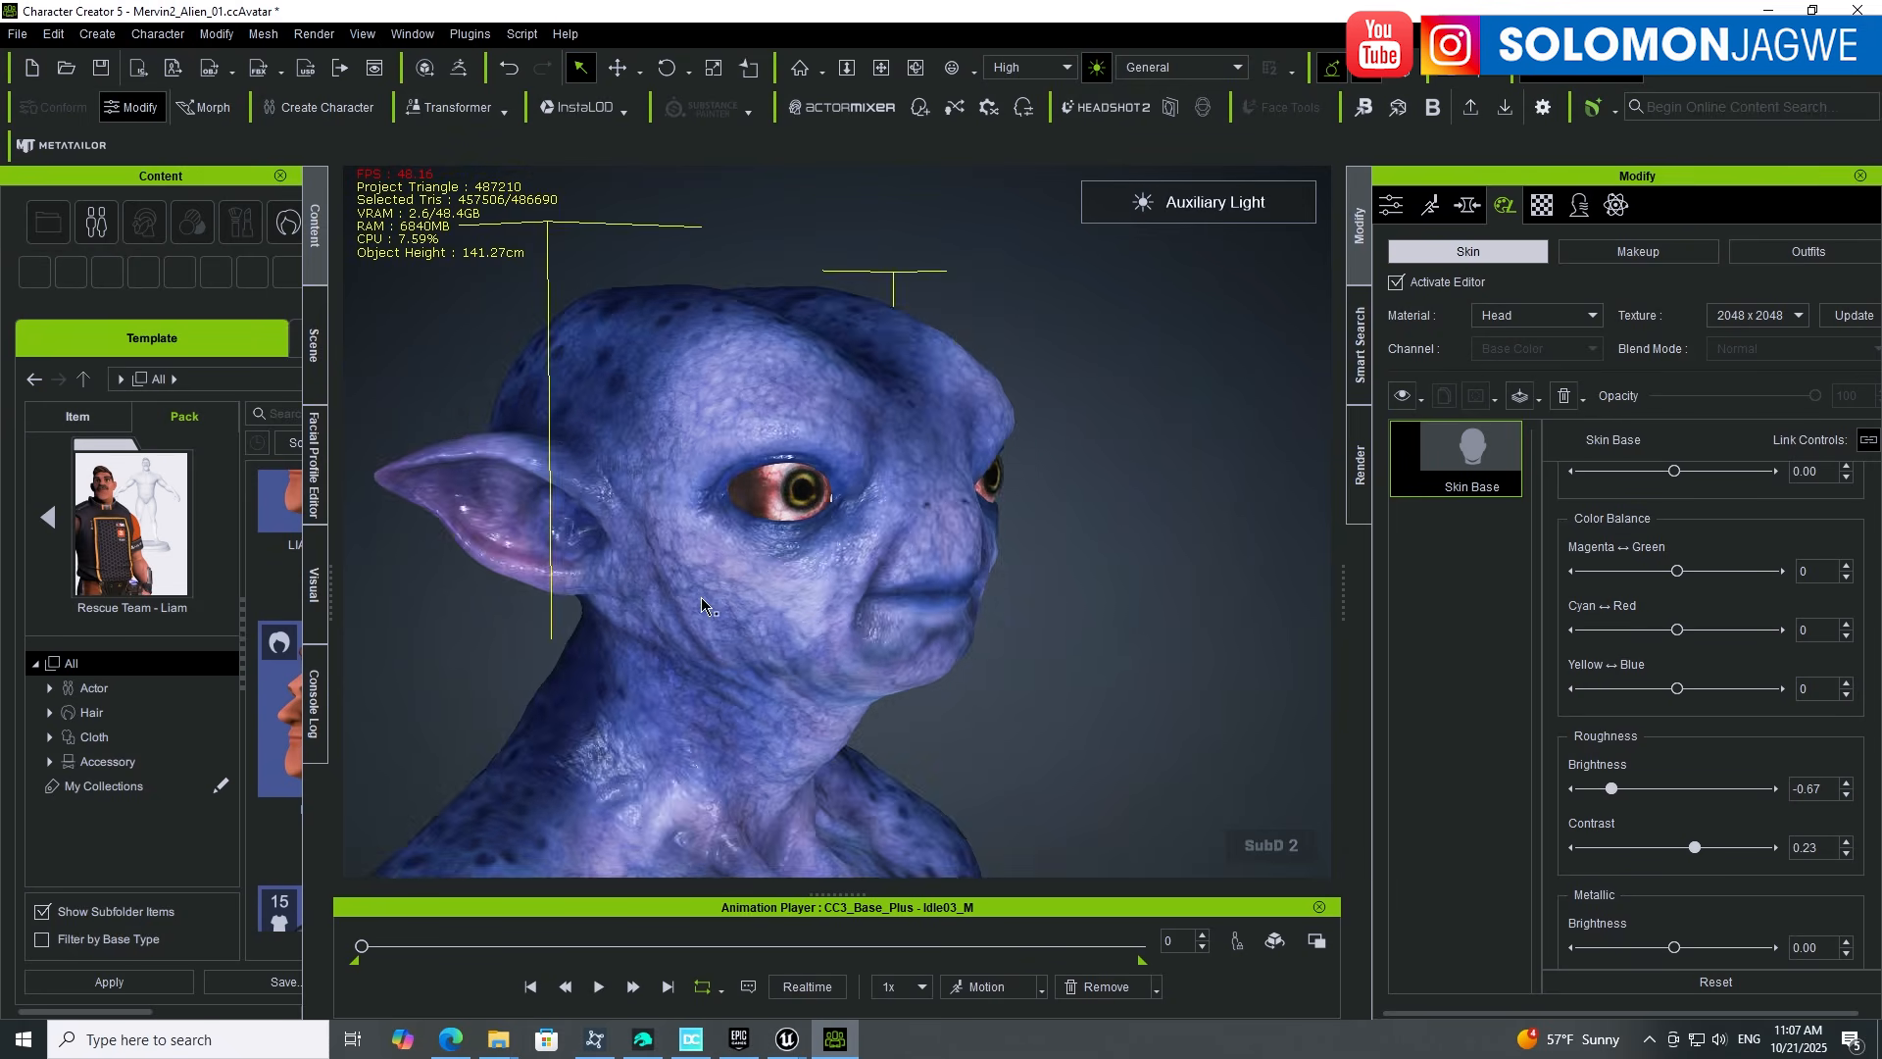
right_click_drag(702, 600, 971, 659)
middle_click_drag(971, 658, 799, 588)
right_click_drag(799, 588, 875, 600)
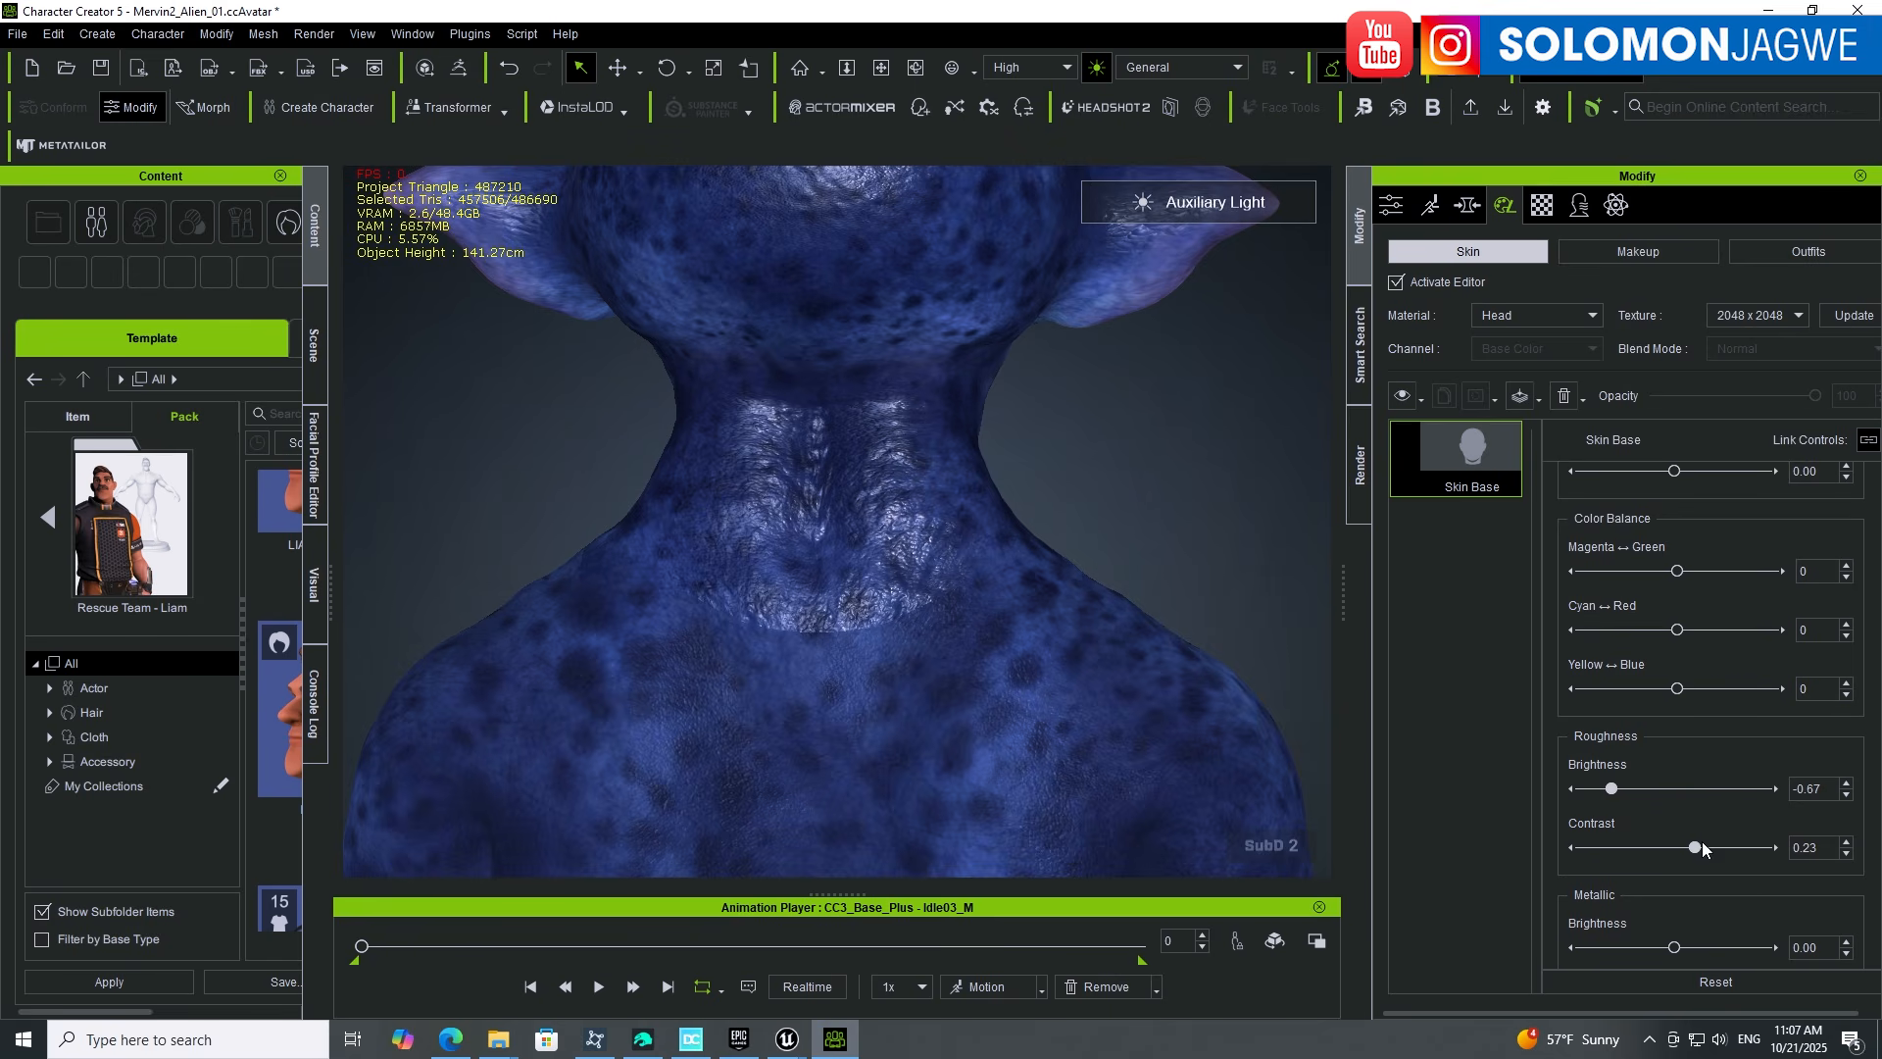
scroll(1691, 898, "down", 2)
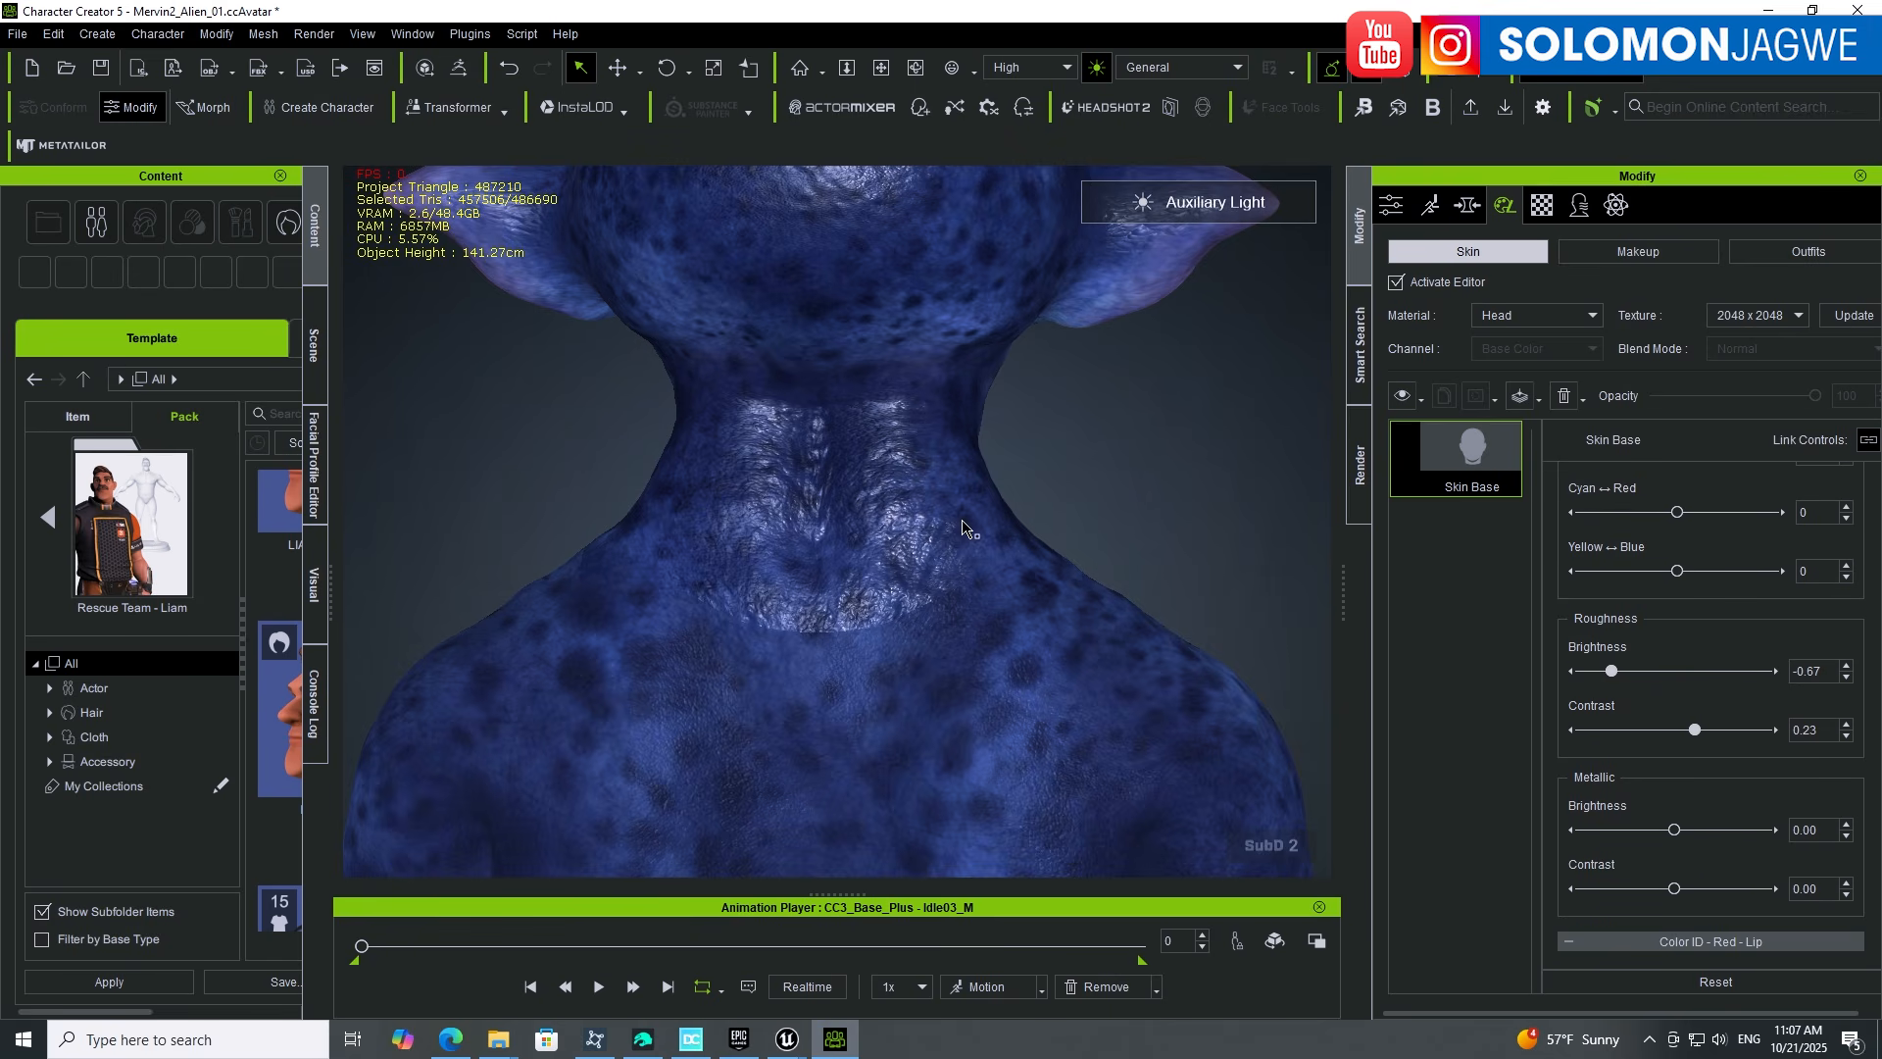
right_click_drag(812, 530, 1172, 491)
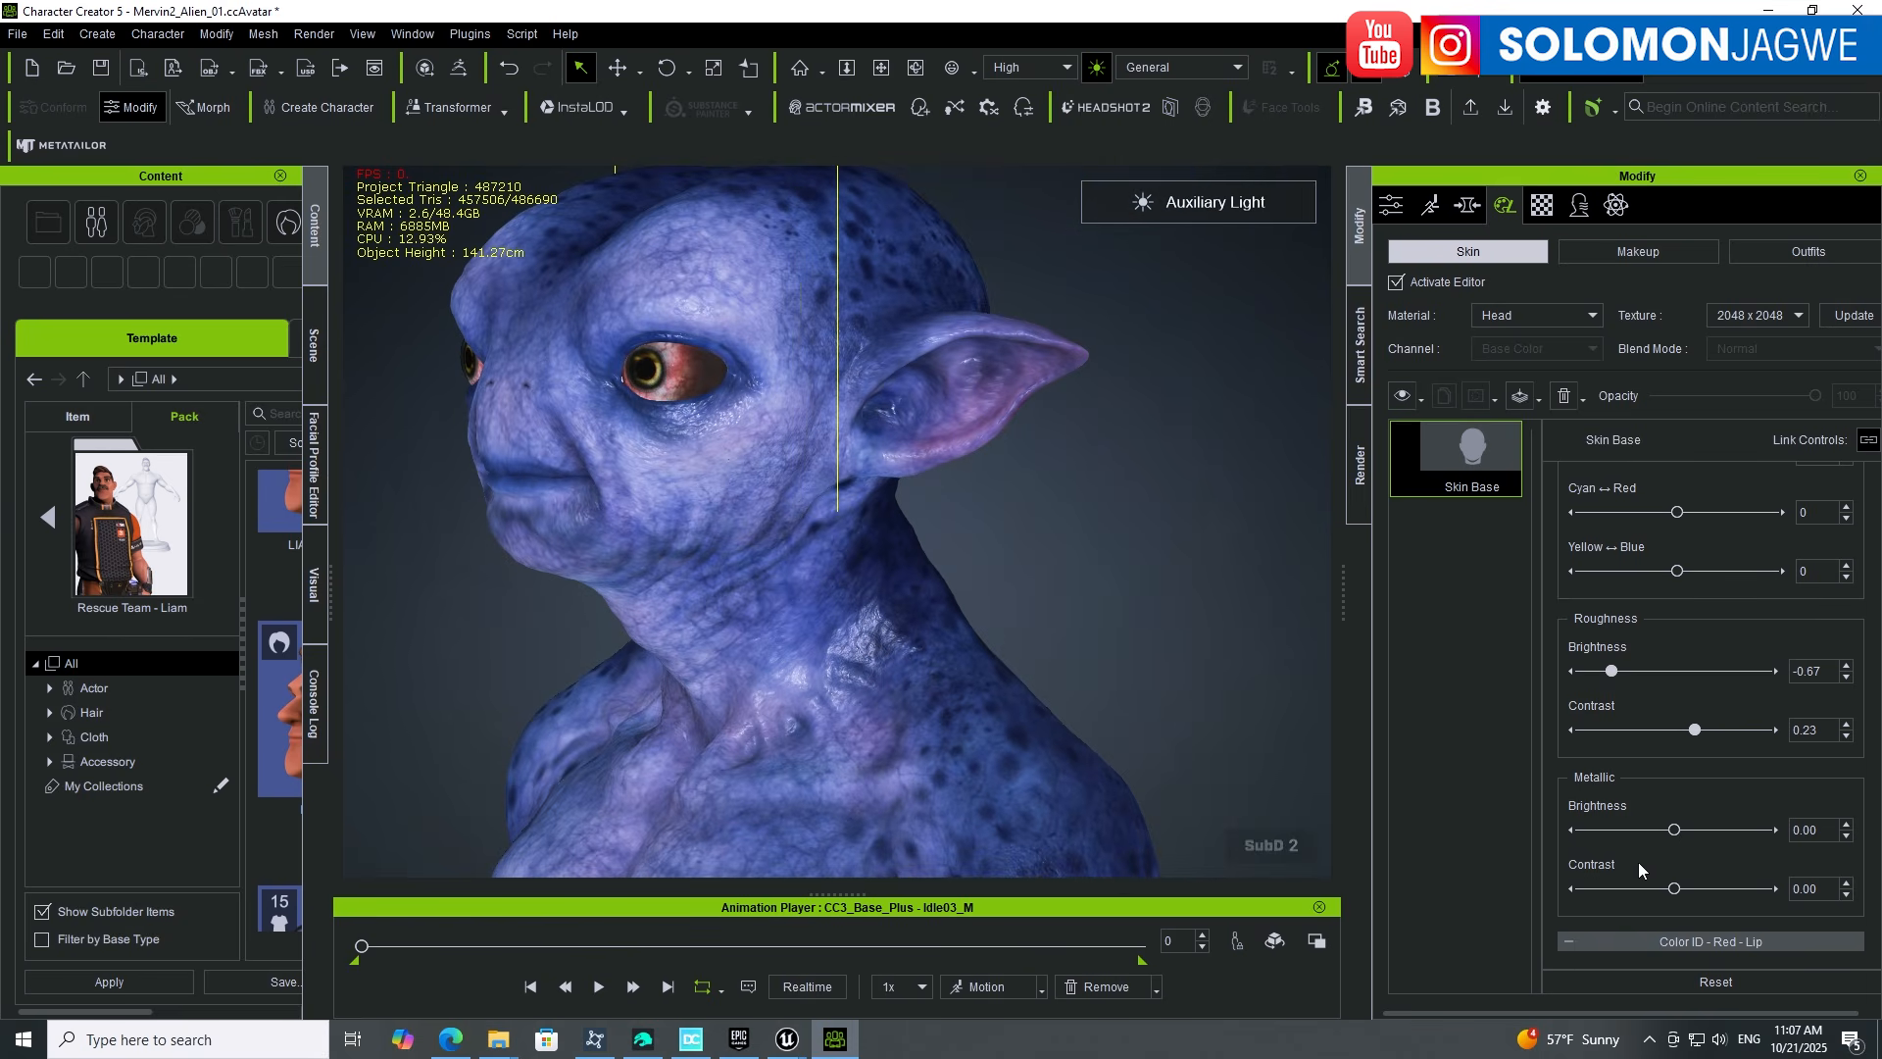
left_click_drag(1676, 892, 1684, 831)
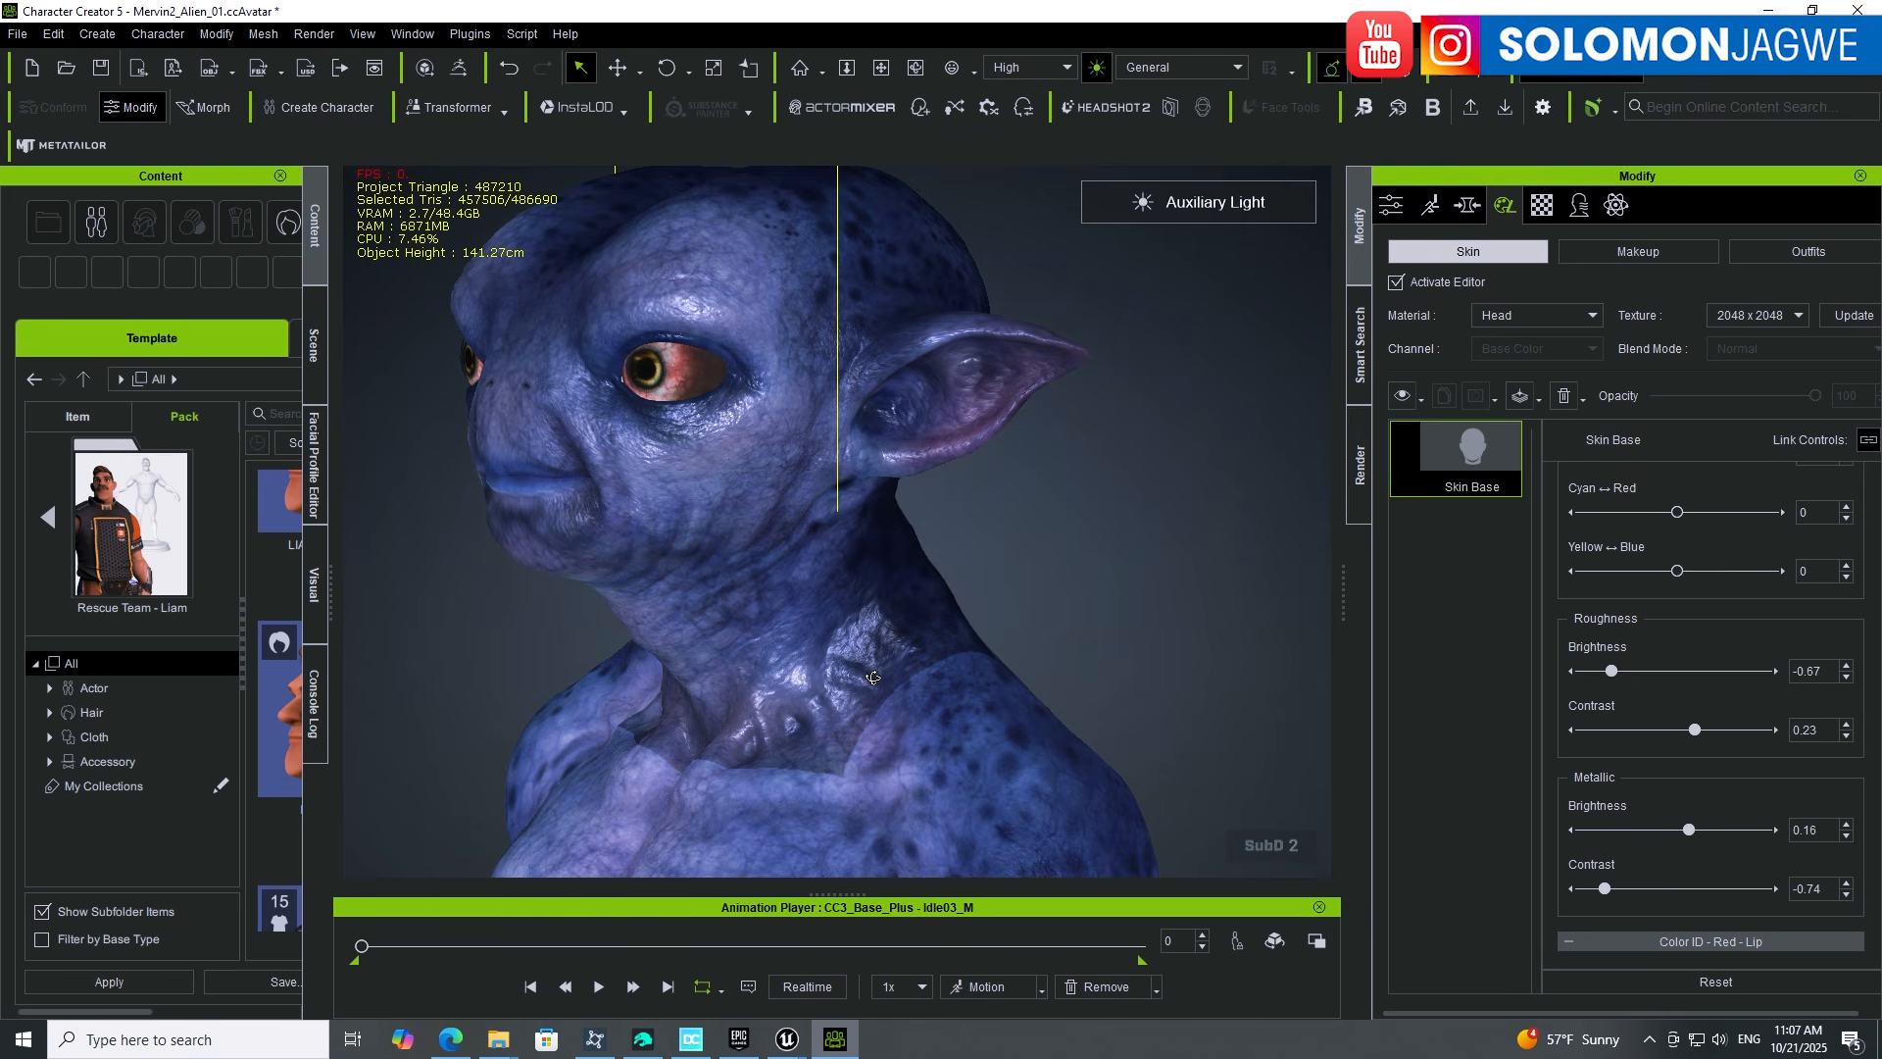
Step: Review the glossier head from a three-quarter side view and open the material list
right_click_drag(870, 669, 1184, 673)
right_click_drag(808, 647, 874, 614)
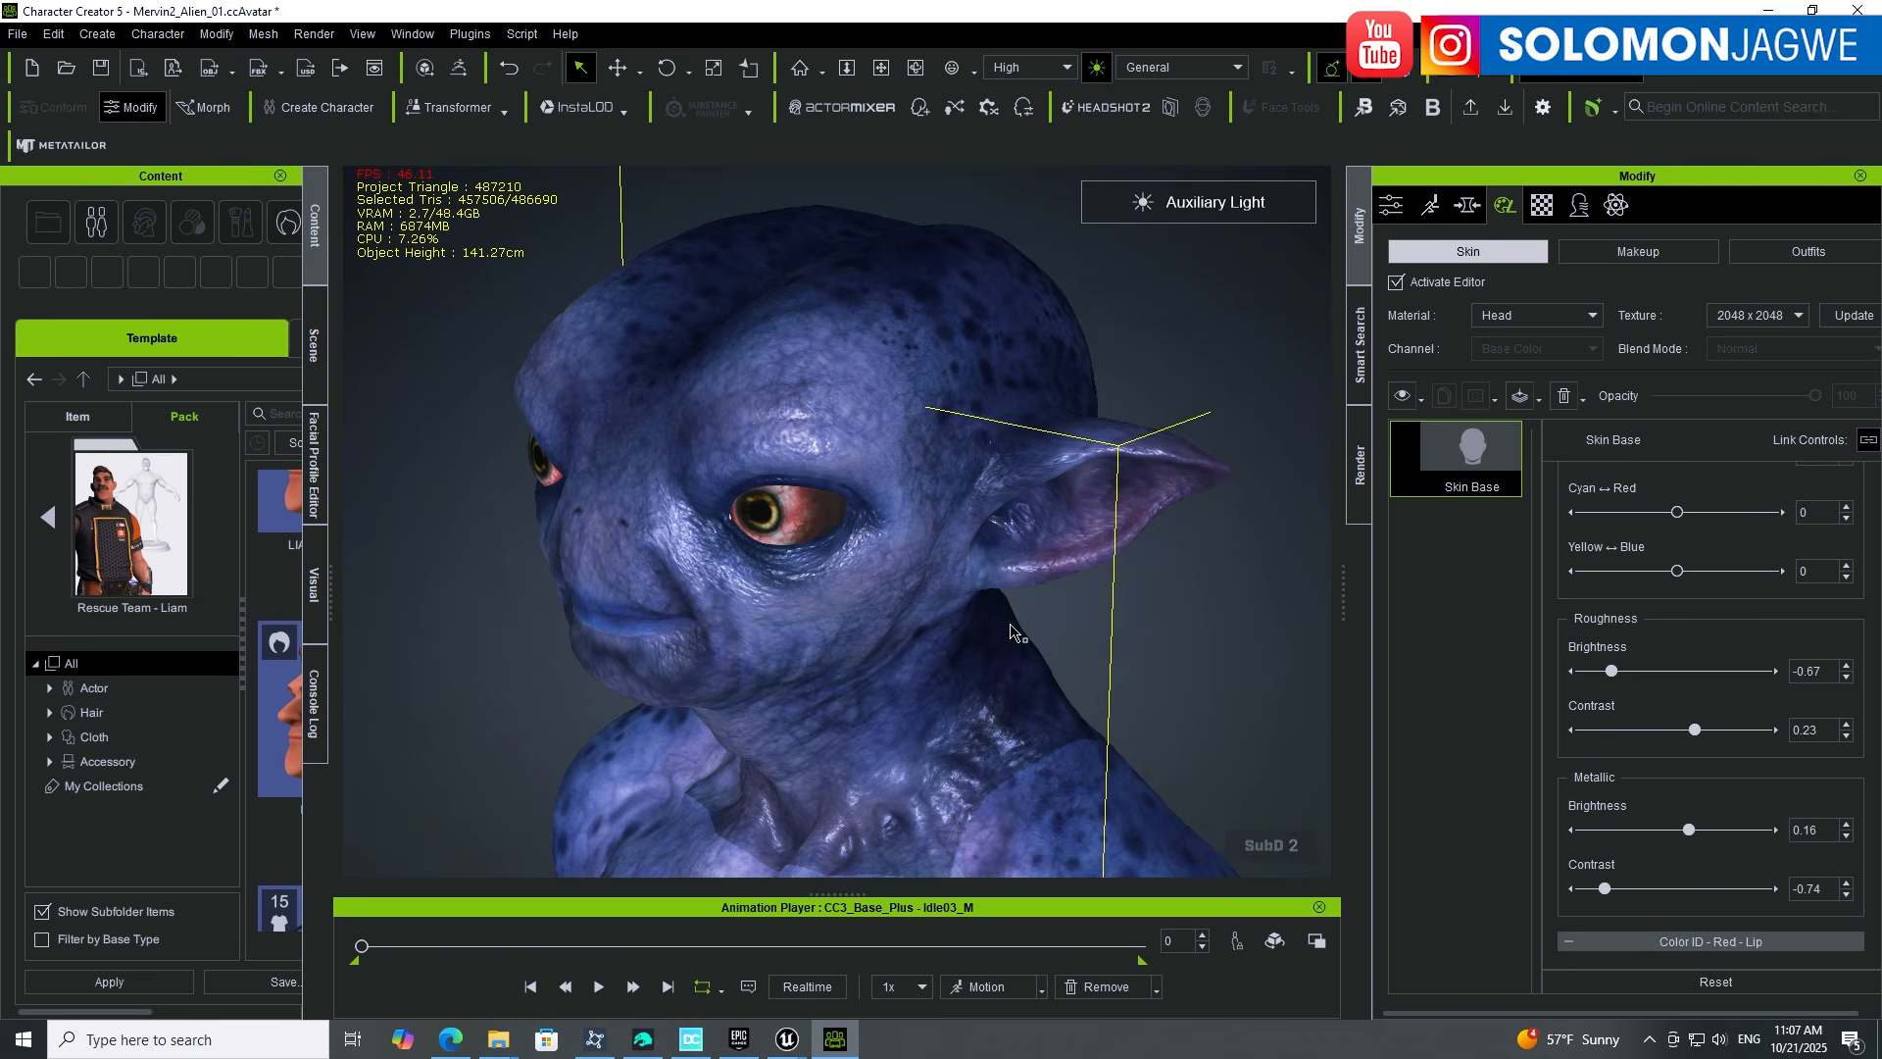
middle_click_drag(1046, 706, 1022, 629)
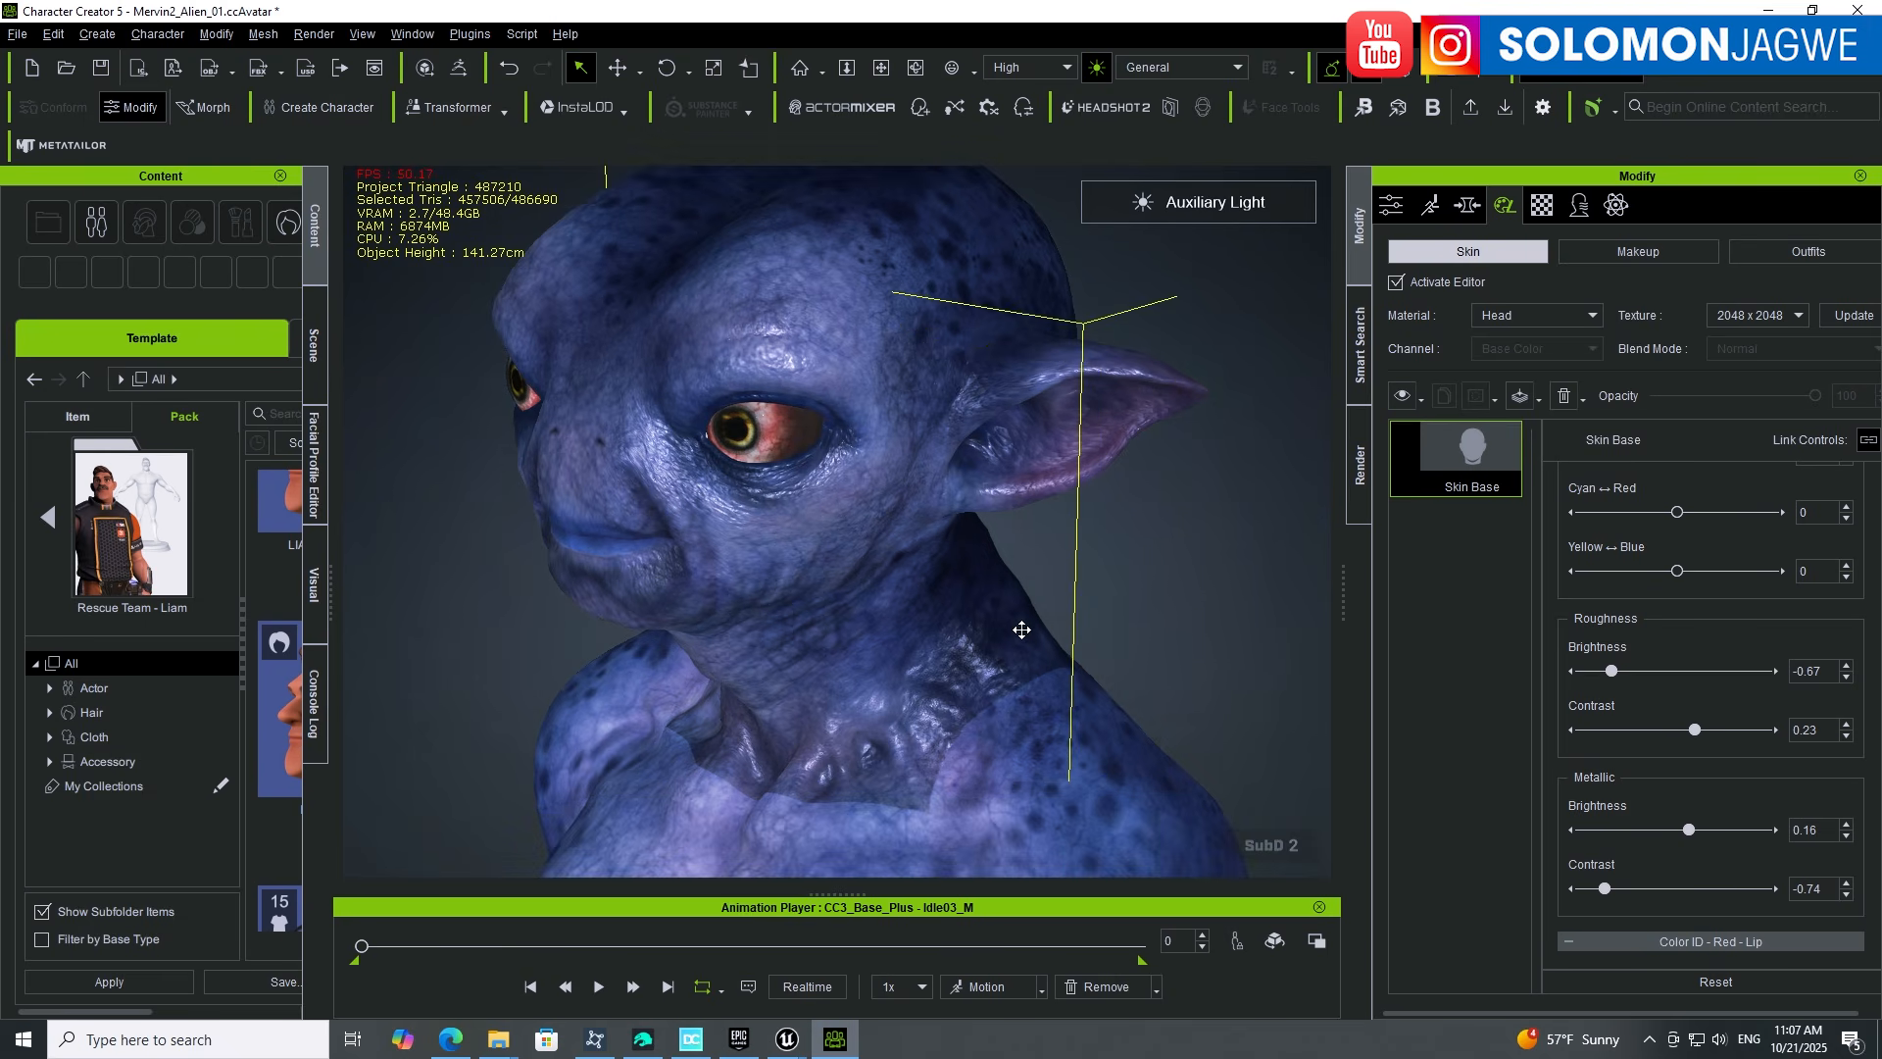
left_click(1593, 316)
Step: Switch skin editing to the Body material and look over the torso and legs
left_click(1508, 347)
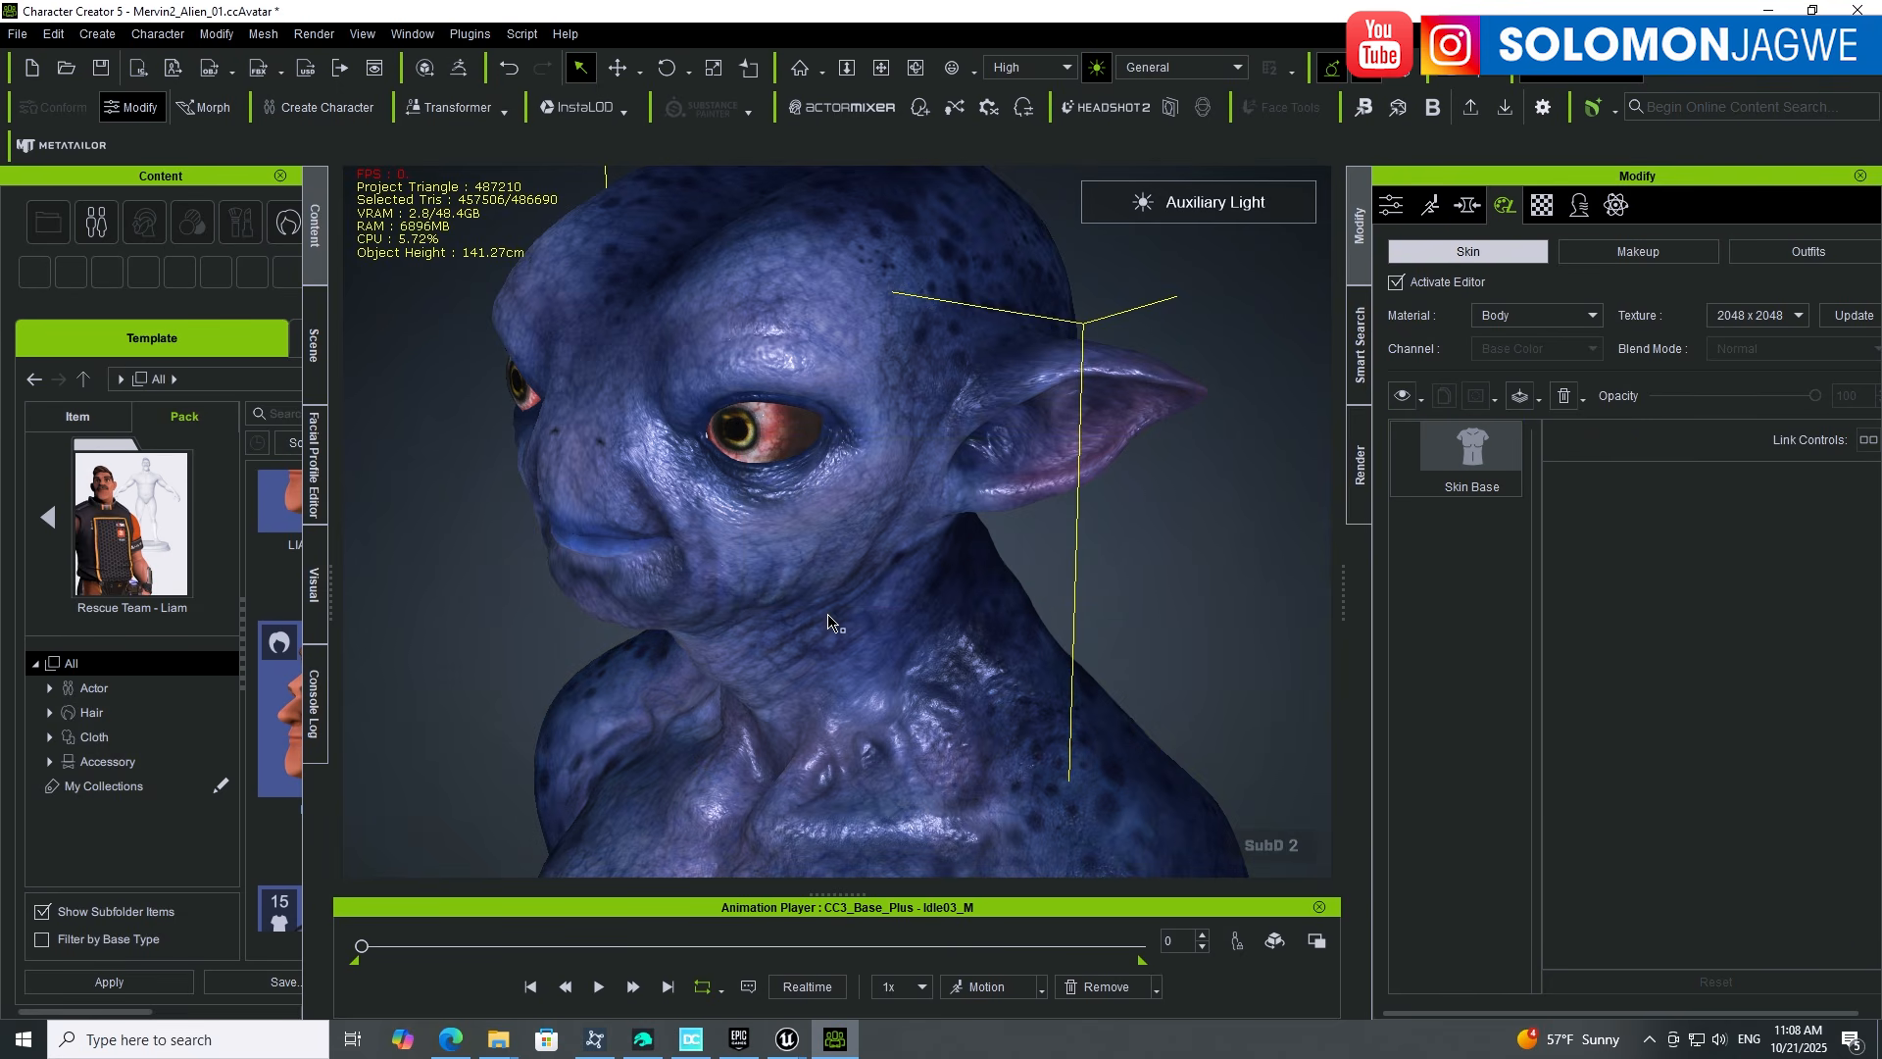
middle_click_drag(937, 778, 921, 422)
scroll(892, 595, "down", 5)
middle_click_drag(897, 647, 889, 480)
right_click_drag(937, 622, 1083, 589)
middle_click_drag(880, 338, 850, 633)
right_click_drag(715, 509, 1110, 557)
middle_click_drag(730, 392, 795, 601)
Step: Close in on the neck and face, glance at Unreal, and return to the skin settings
scroll(843, 542, "up", 8)
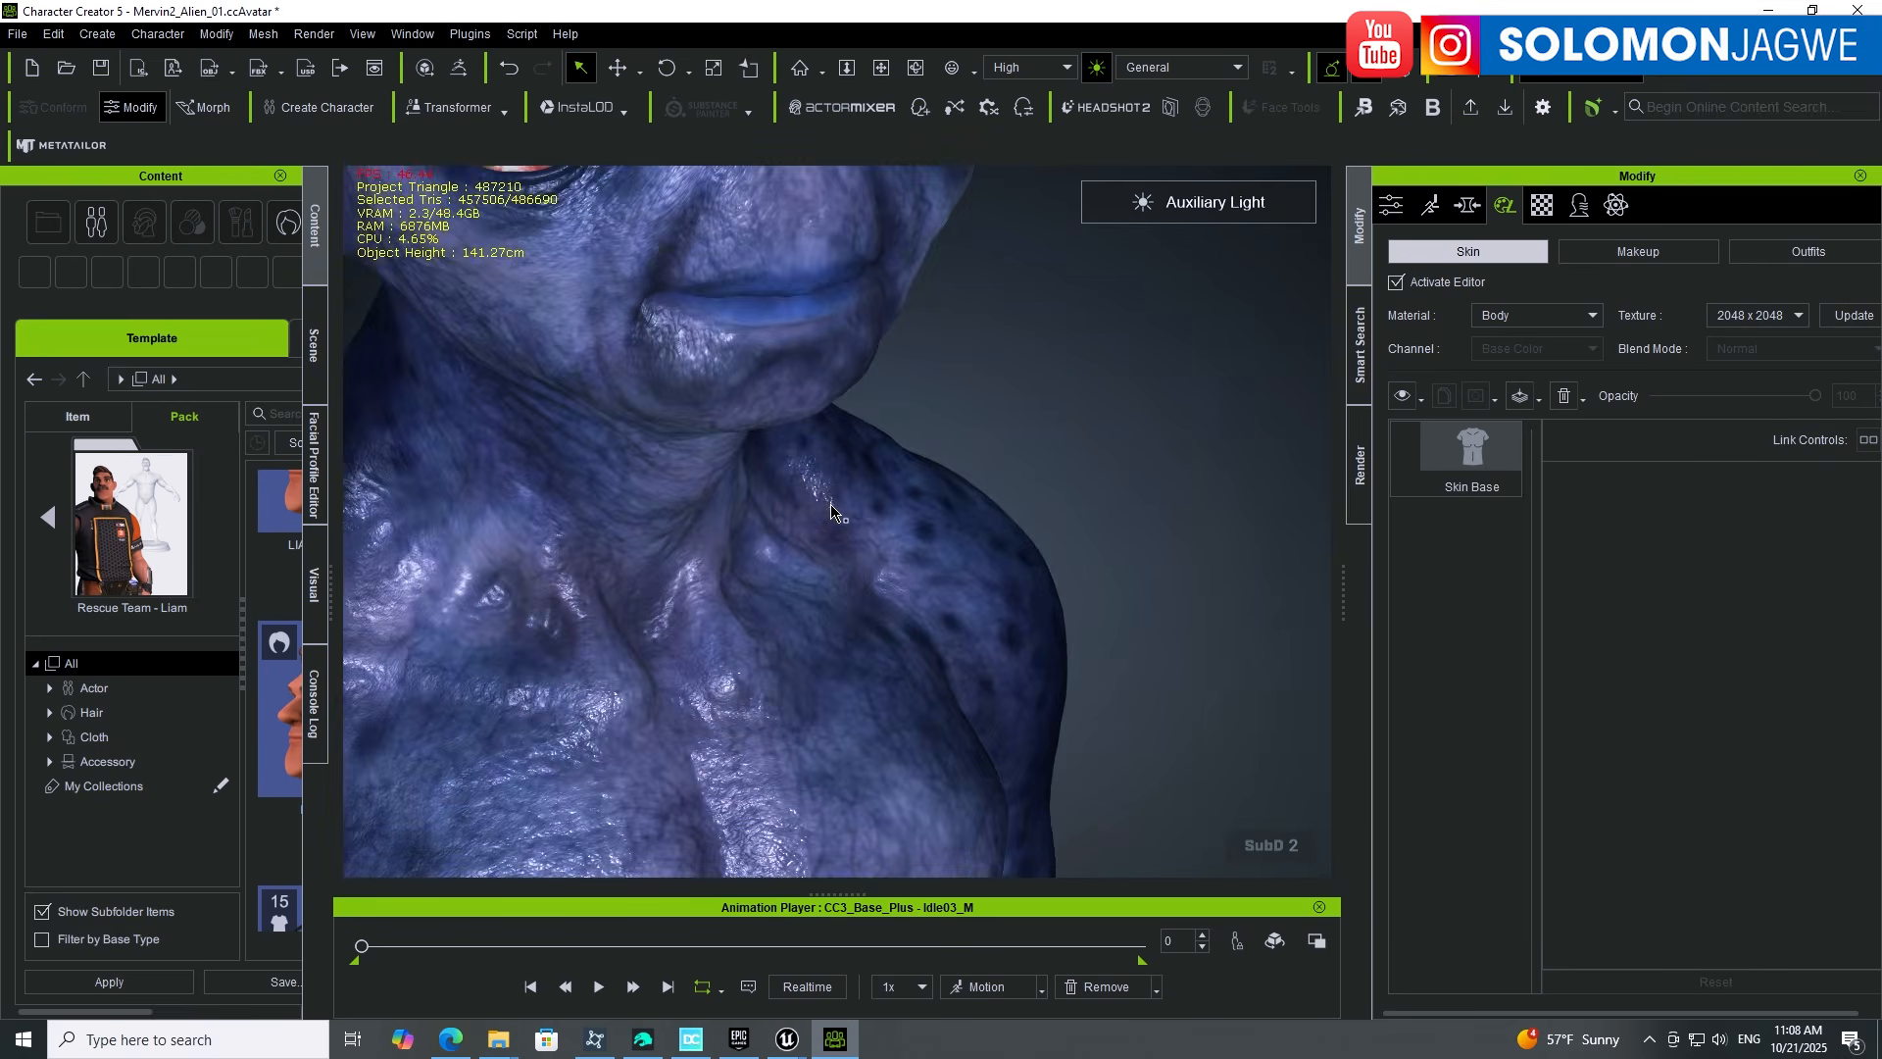
scroll(831, 505, "up", 3)
middle_click_drag(880, 441, 1092, 673)
right_click_drag(1092, 673, 726, 598)
middle_click_drag(765, 593, 781, 659)
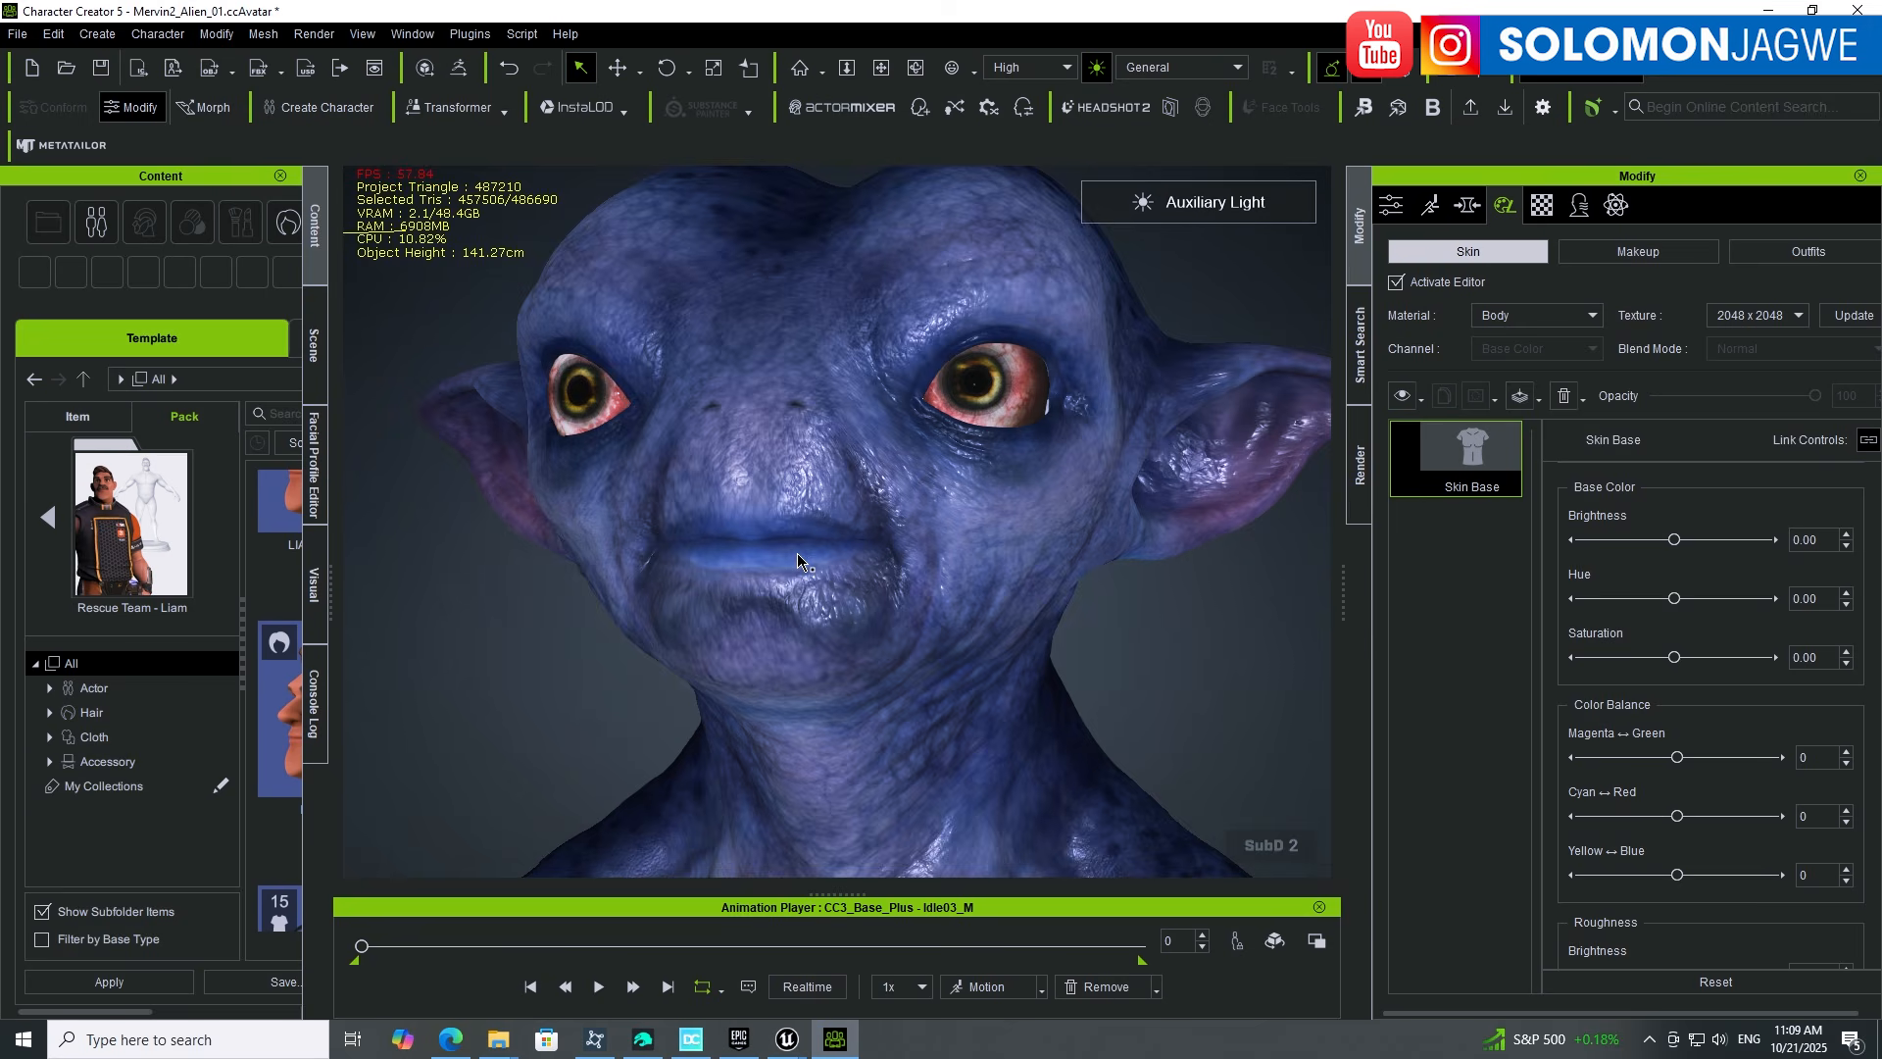
scroll(796, 557, "down", 3)
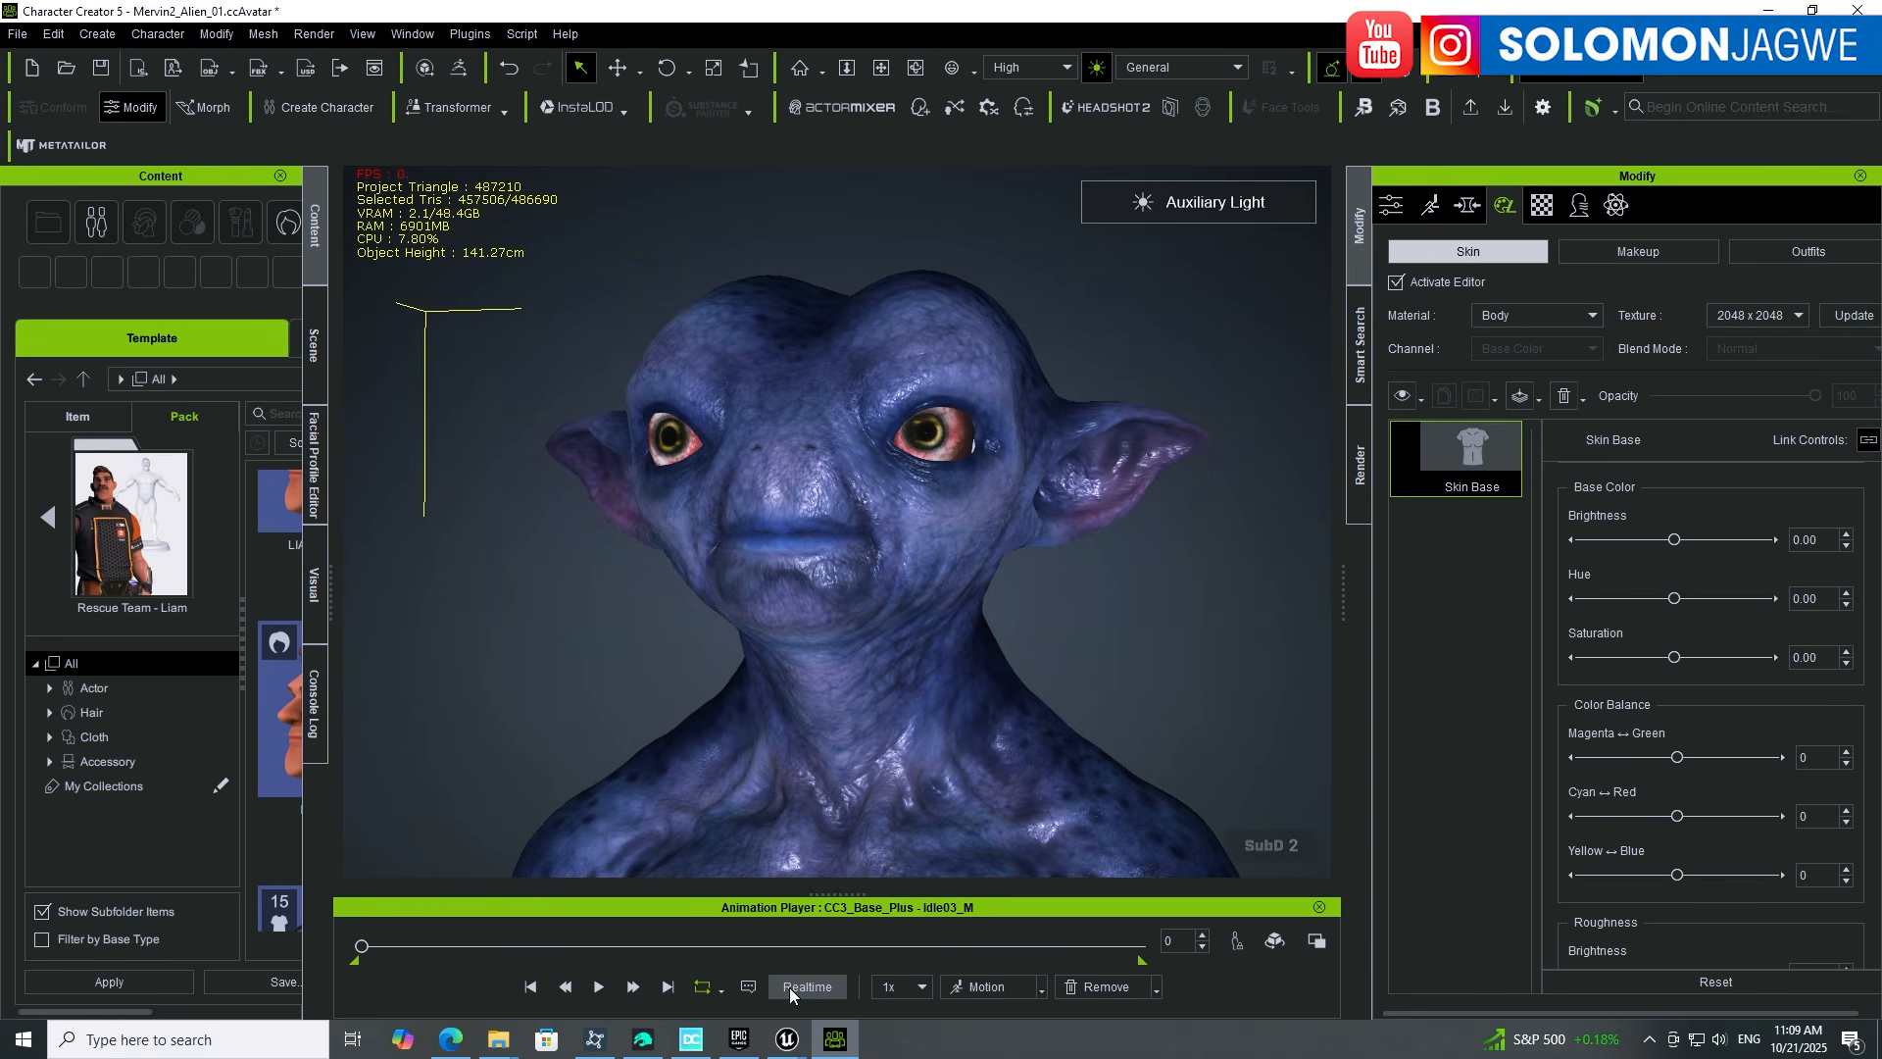
left_click(1768, 10)
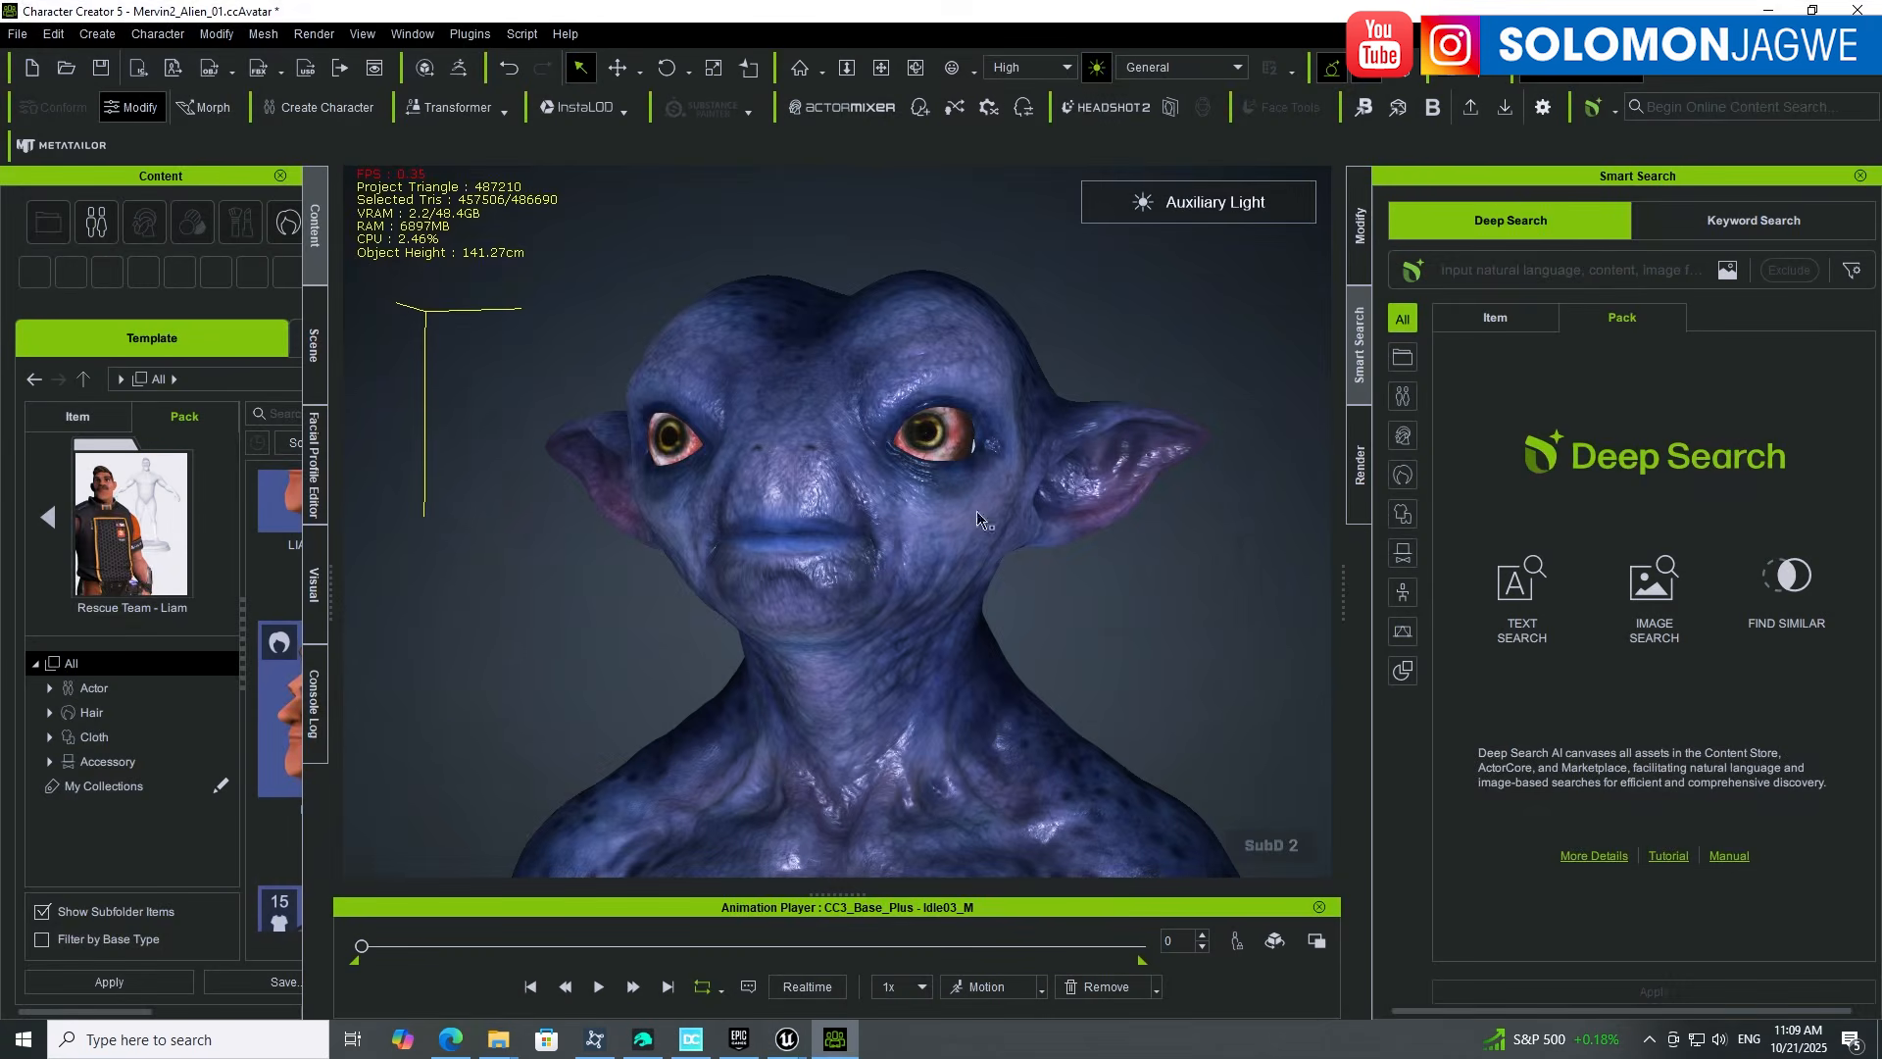
left_click(835, 1039)
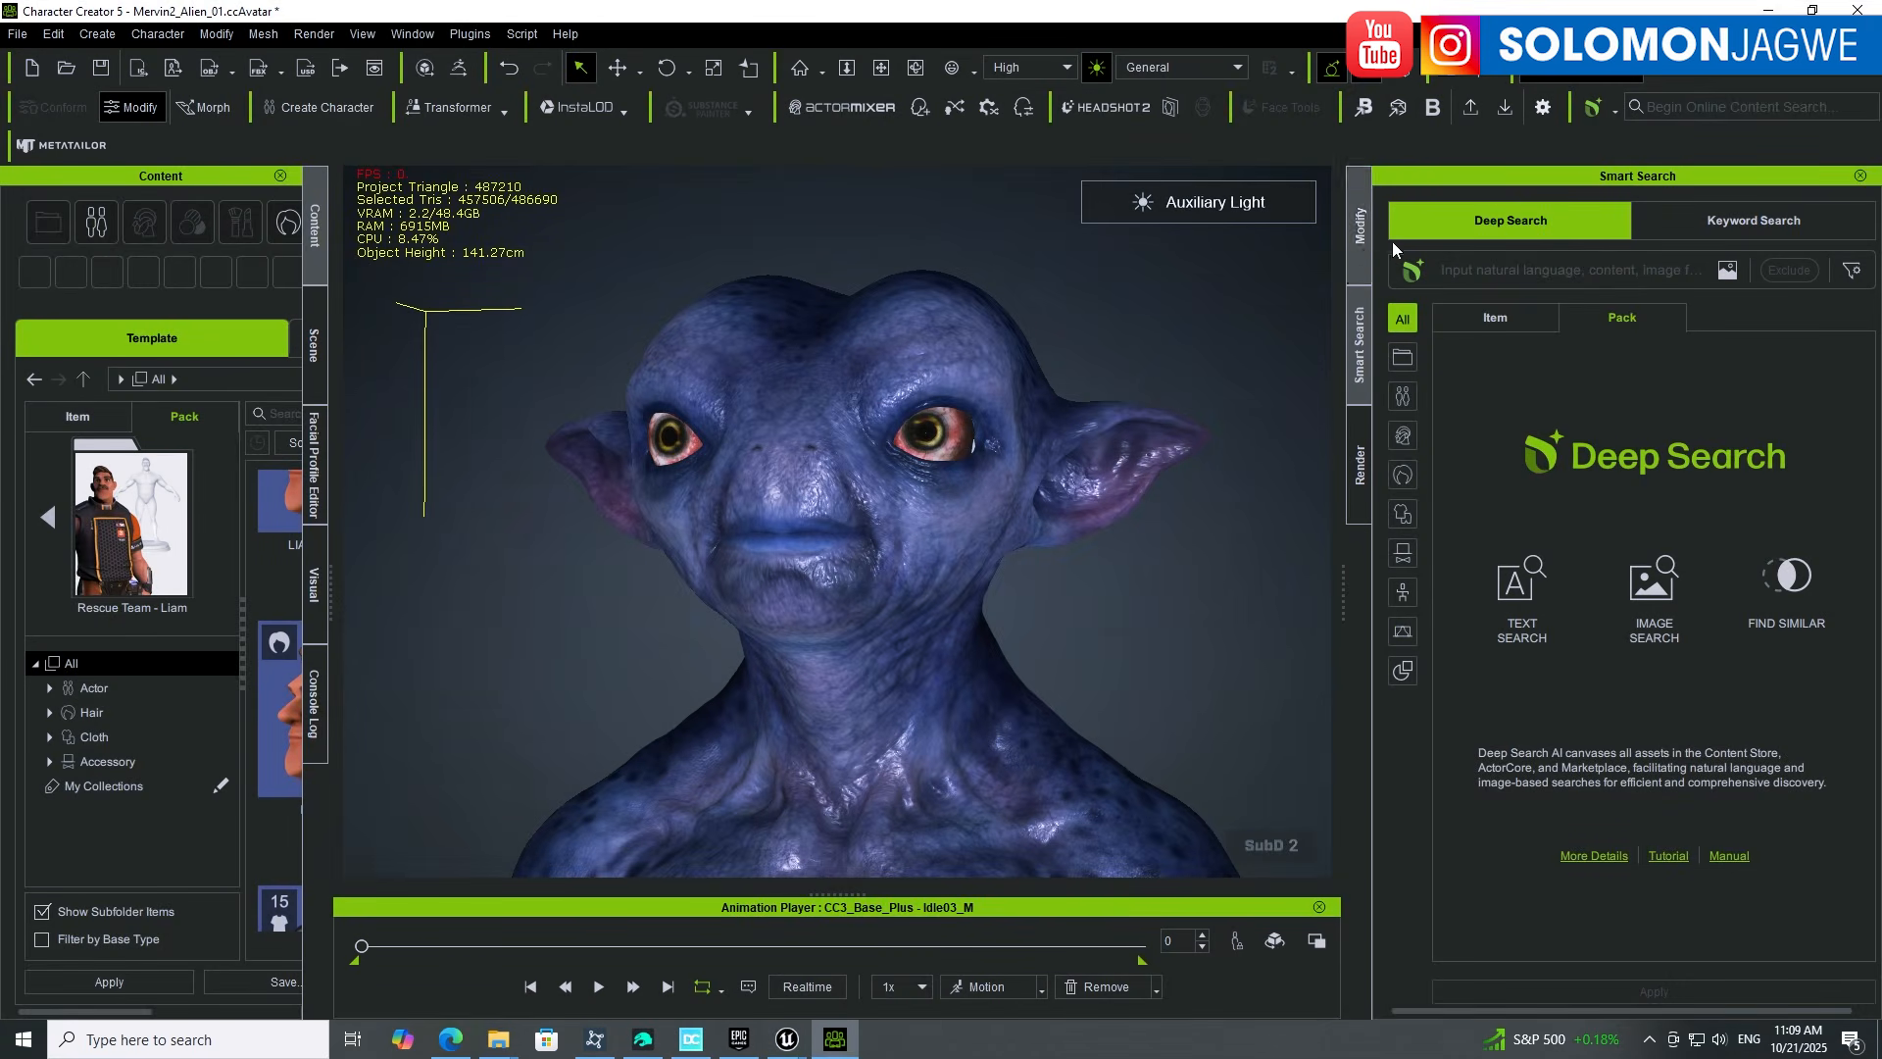
left_click(1364, 243)
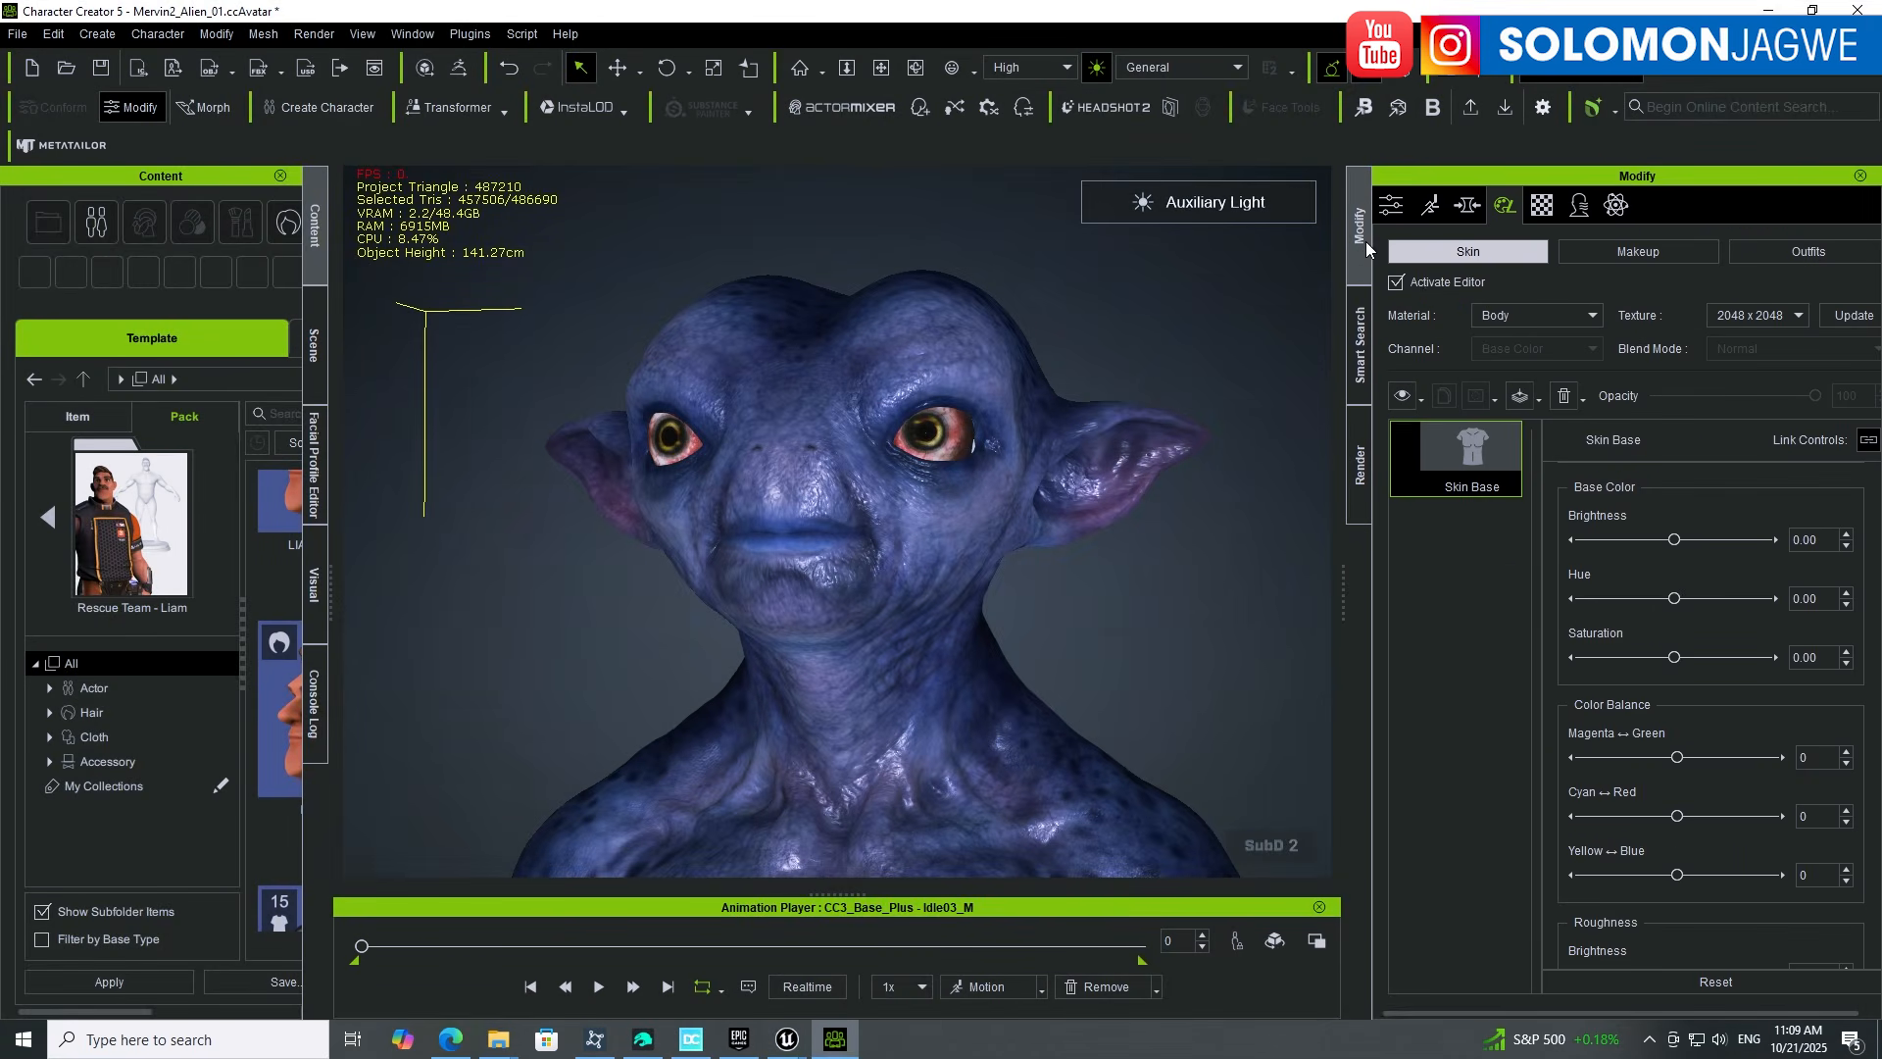
Step: Turn off Activate Editor to bake the skin, review the outfitted alien, then minimize Character Creator
left_click(1396, 283)
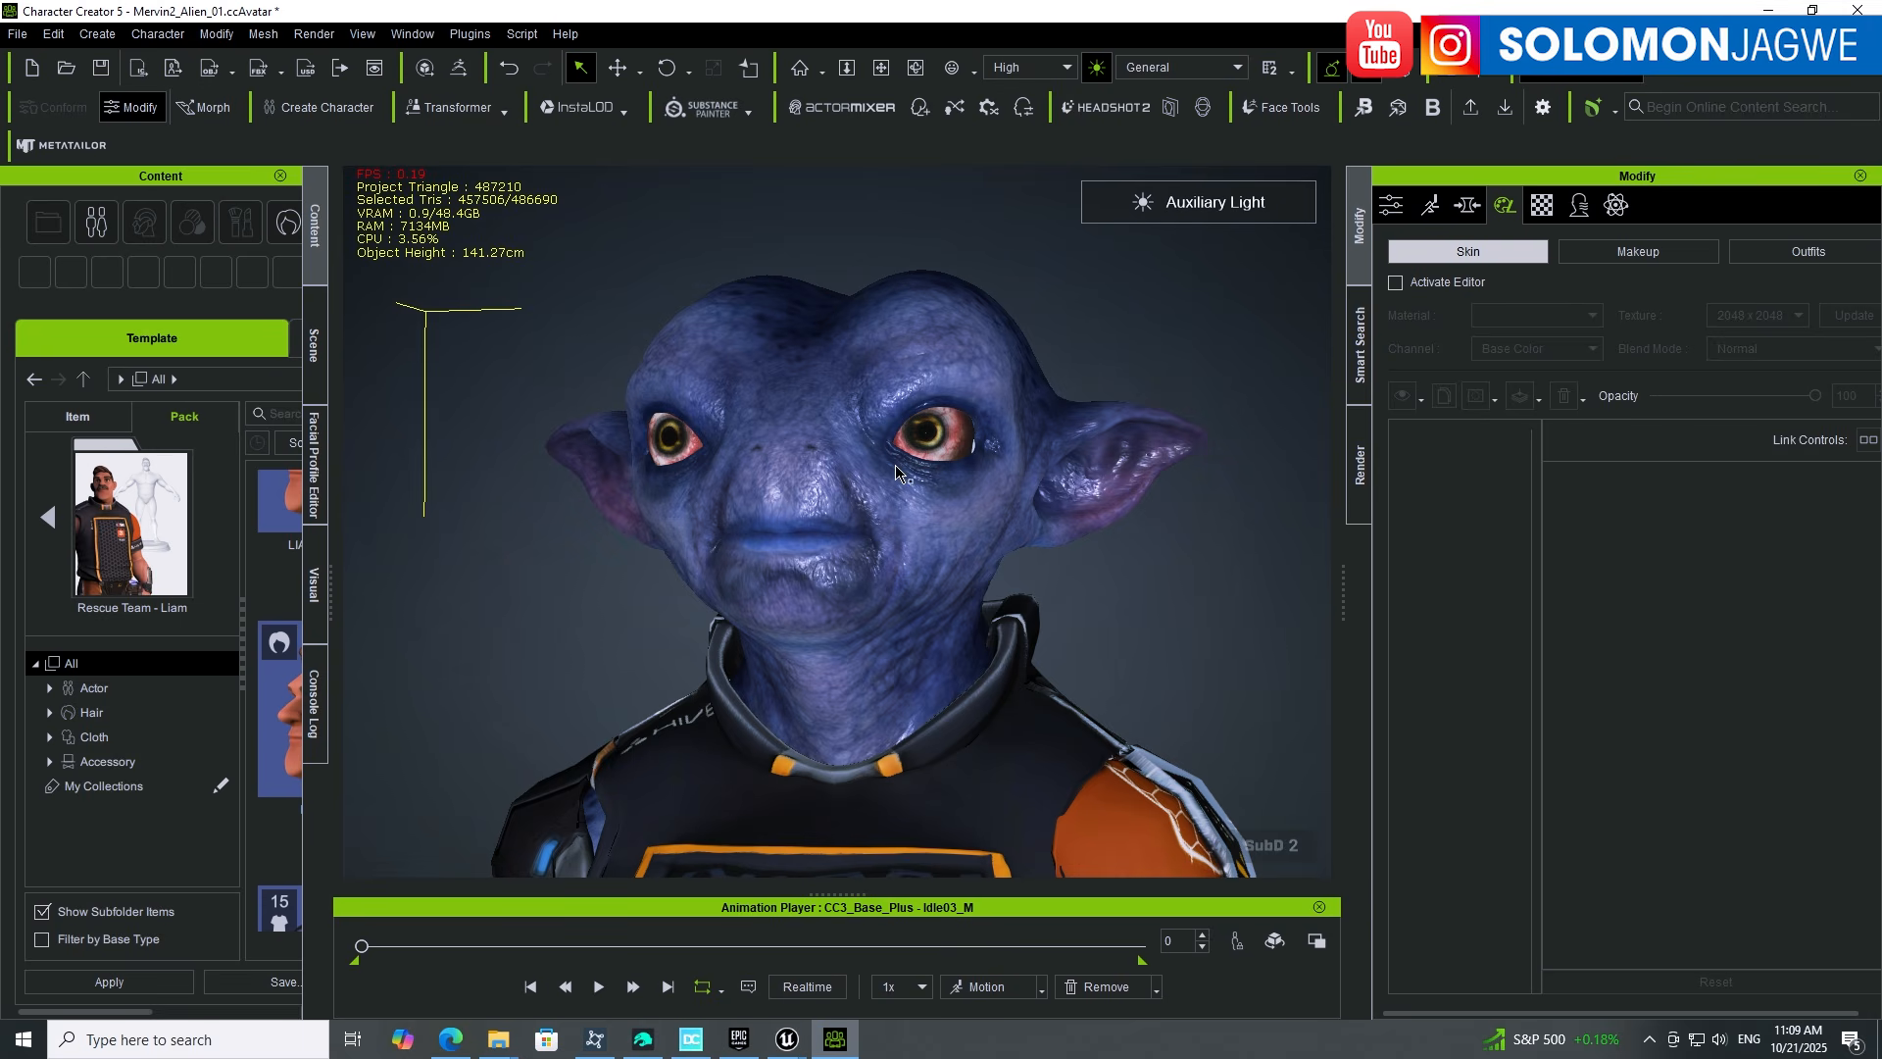
left_click_drag(808, 549, 861, 588, "alt")
middle_click_drag(861, 588, 821, 498, "alt")
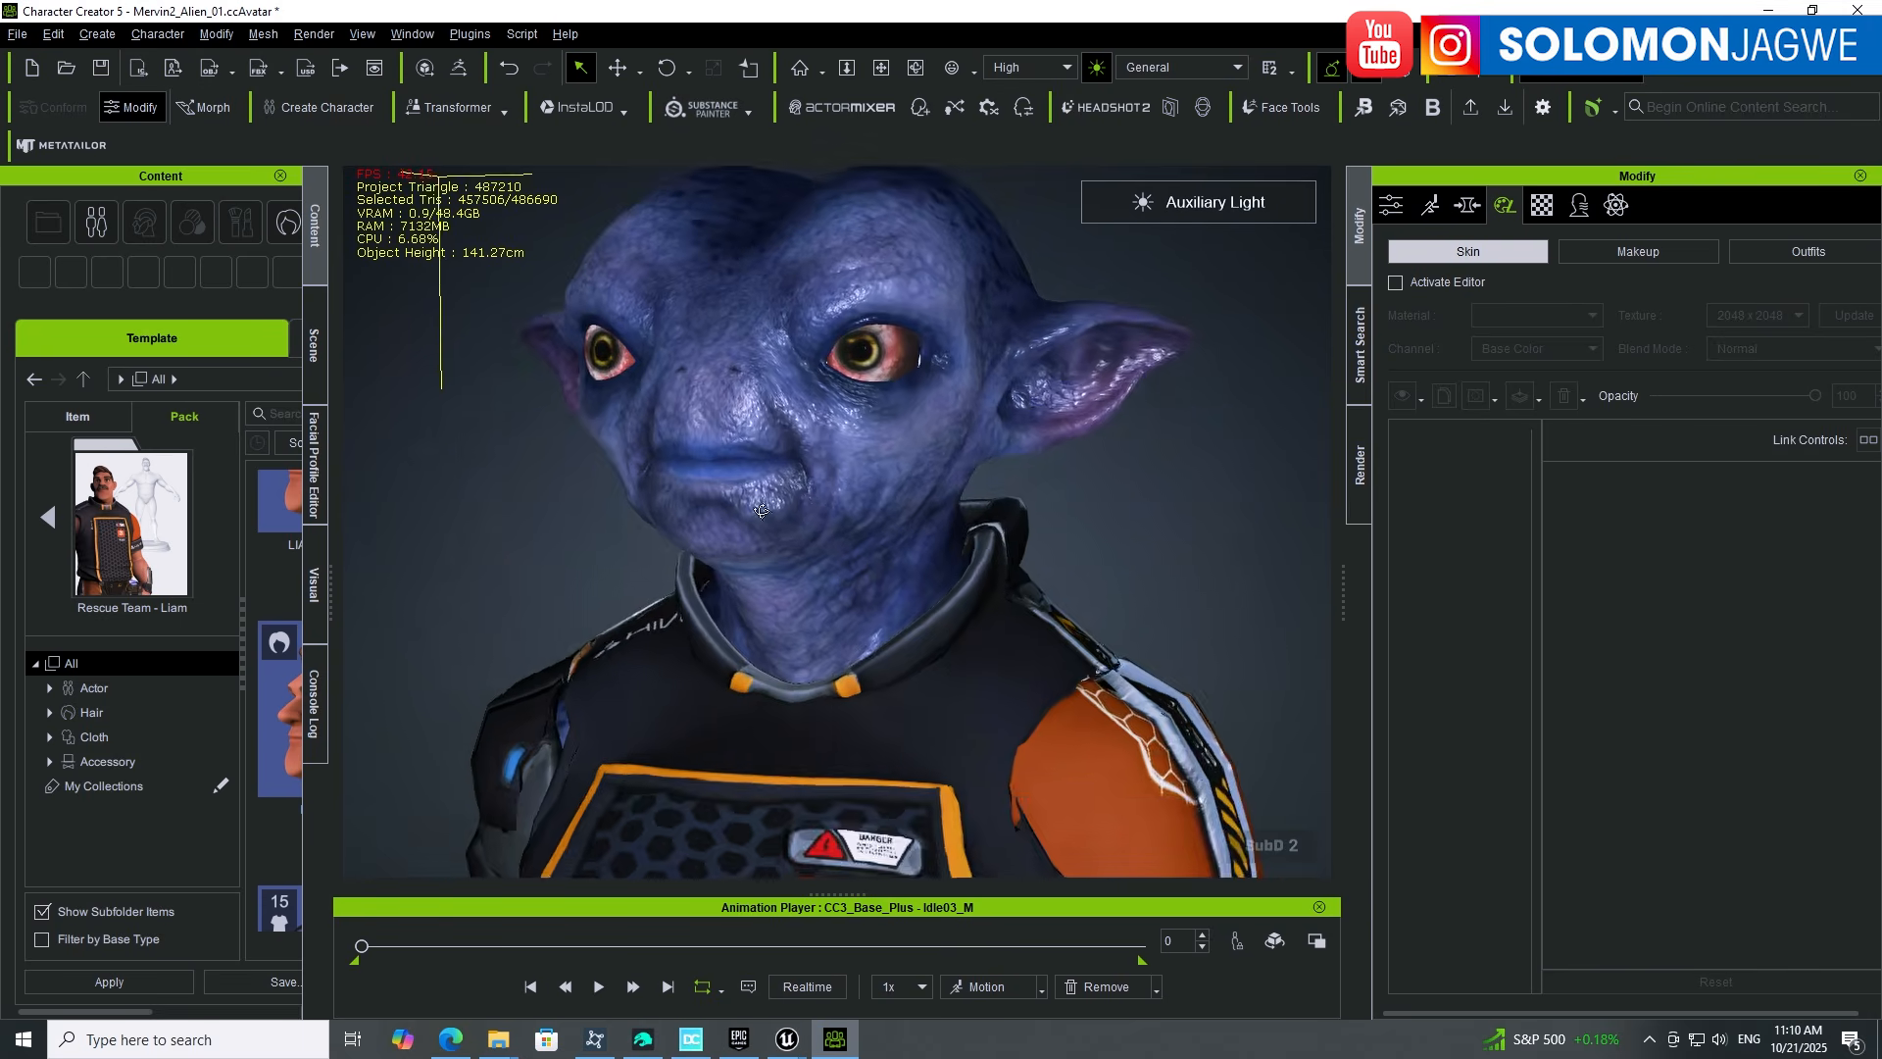
left_click_drag(822, 498, 852, 558, "alt")
scroll(852, 558, "down", 3)
scroll(852, 559, "down", 4)
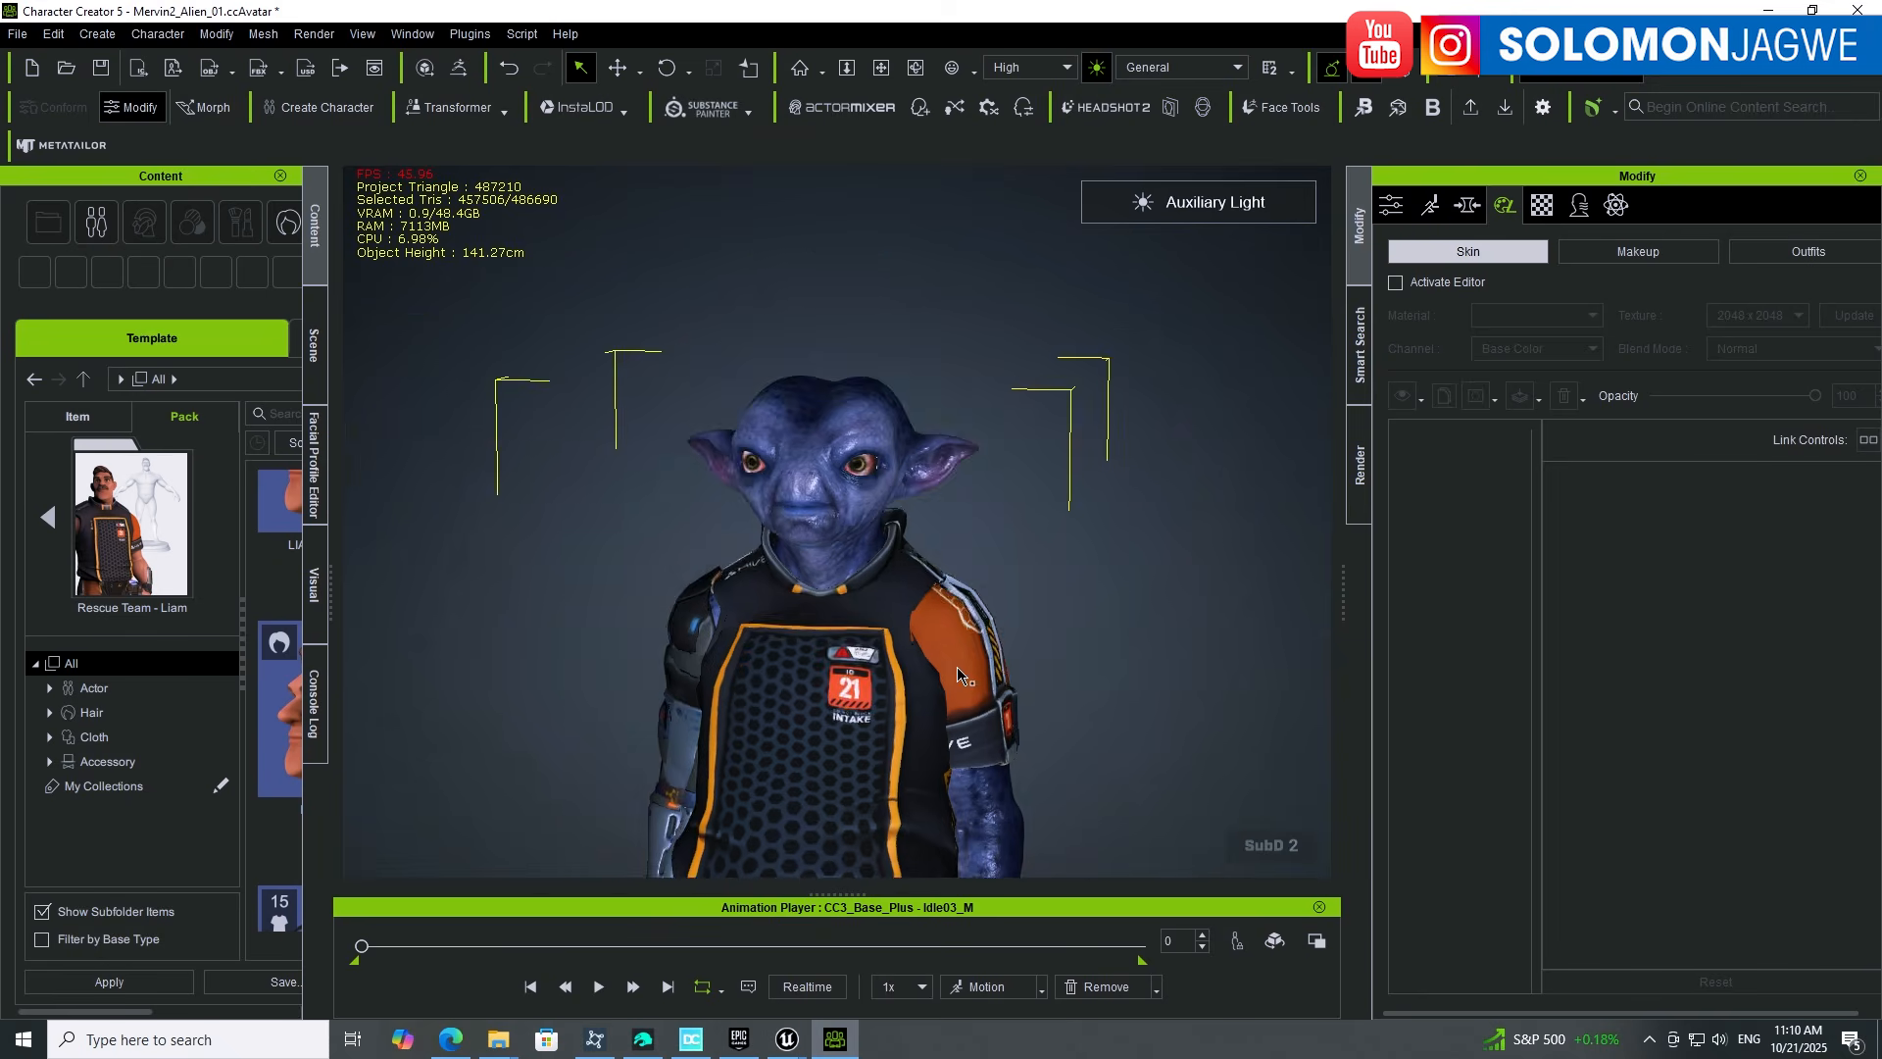
middle_click_drag(971, 595, 967, 456, "alt")
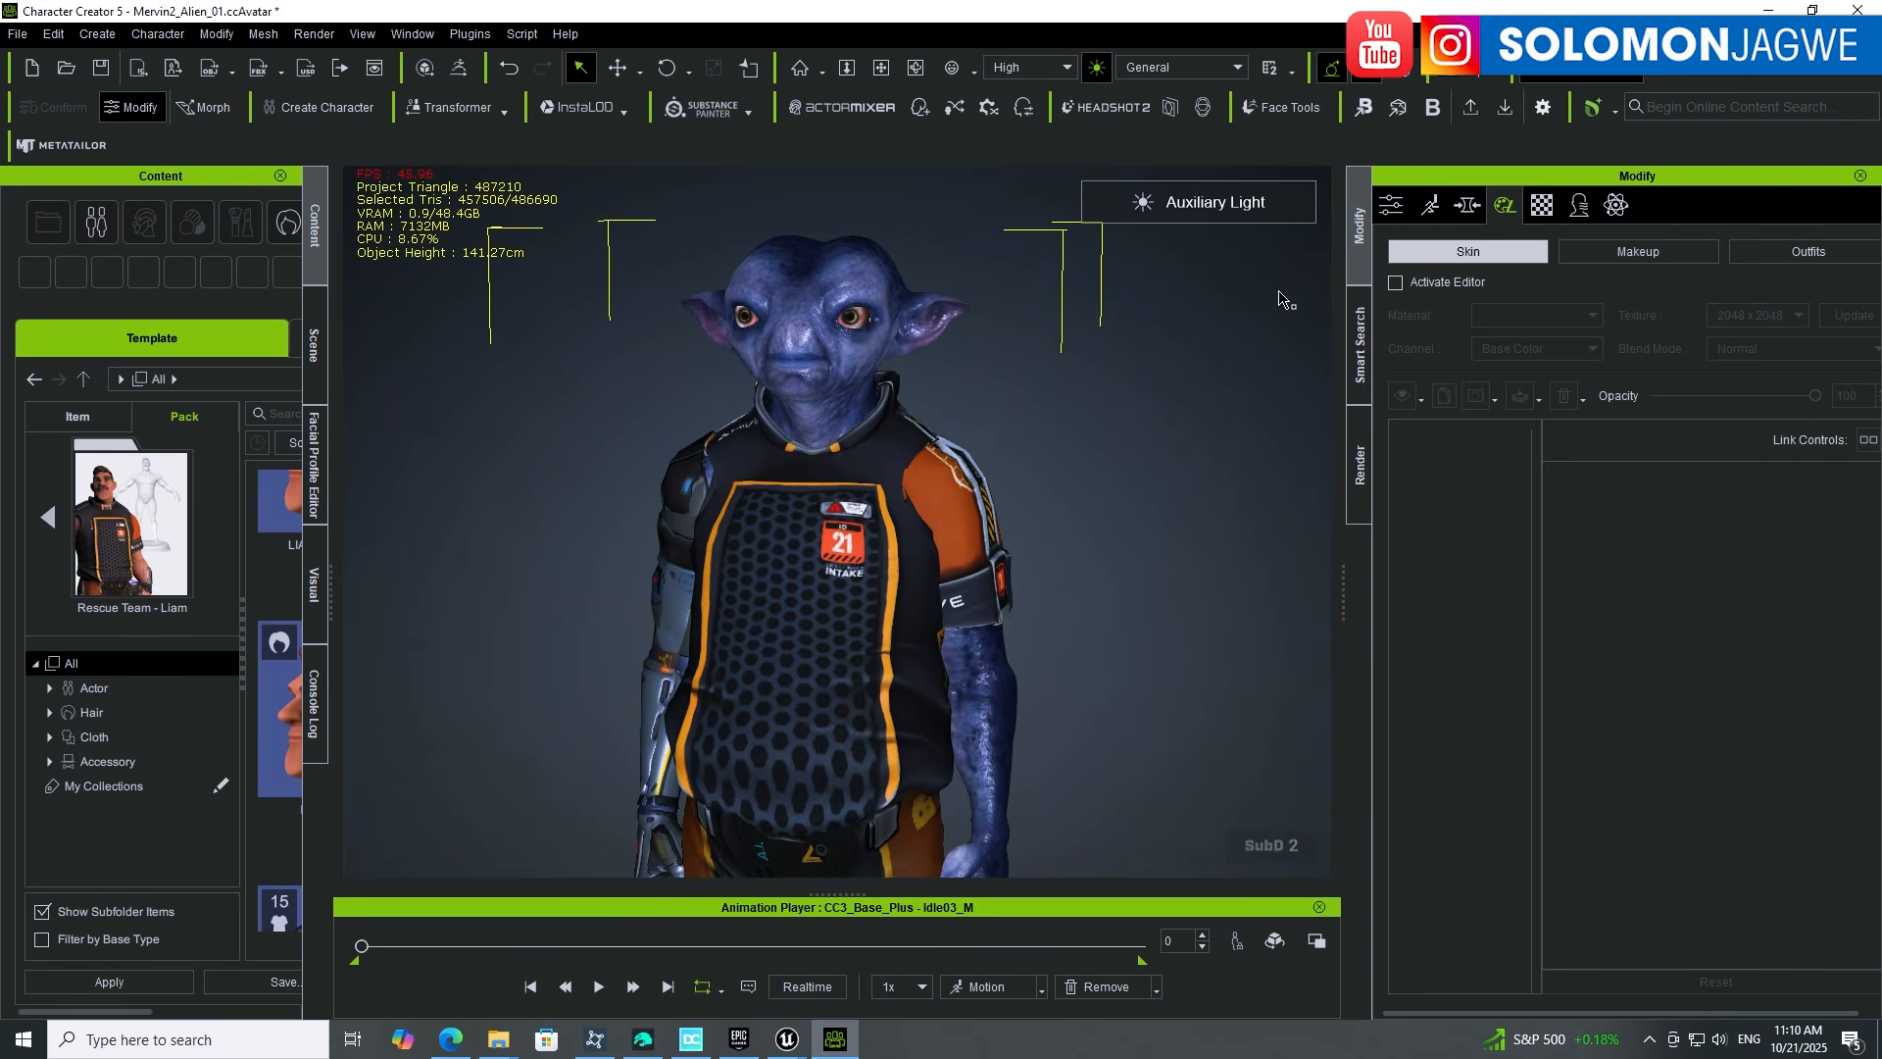
left_click(1769, 10)
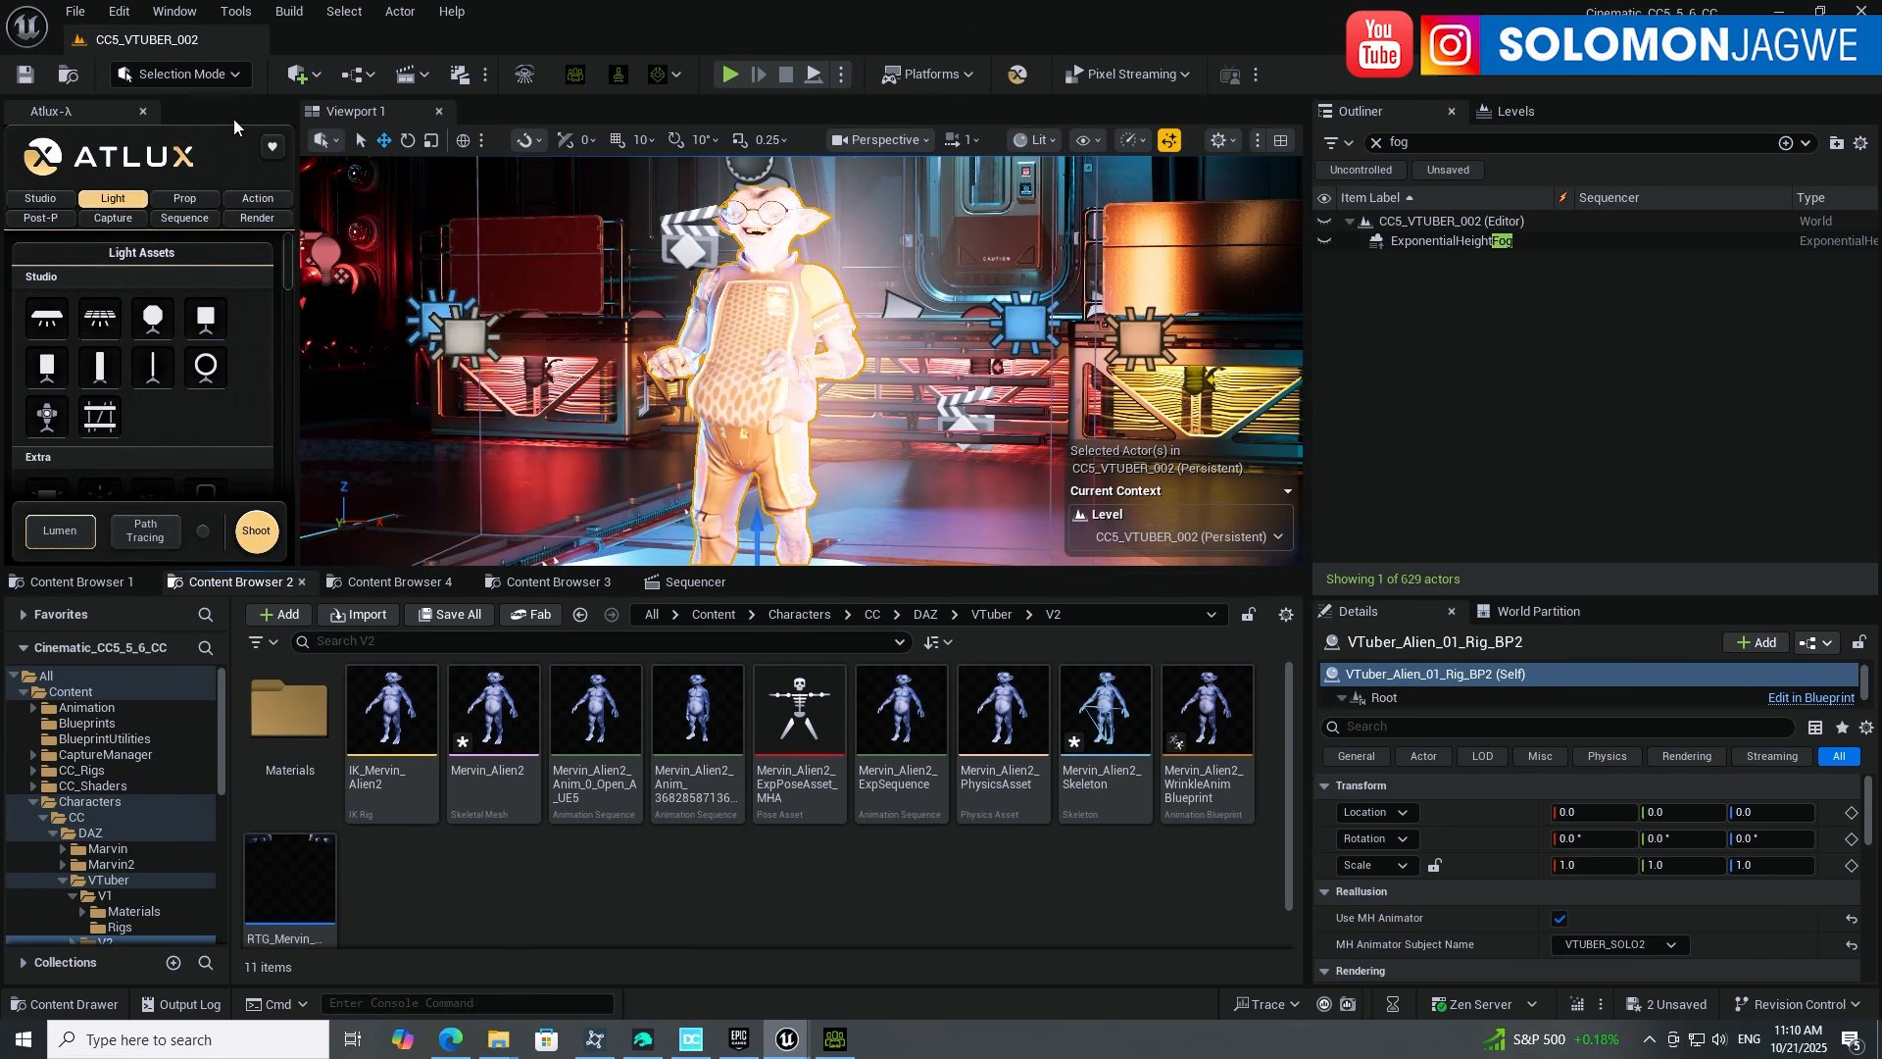
Step: Save all changes and select the Mervin_Alien2 skeletal mesh
left_click(76, 10)
left_click(132, 291)
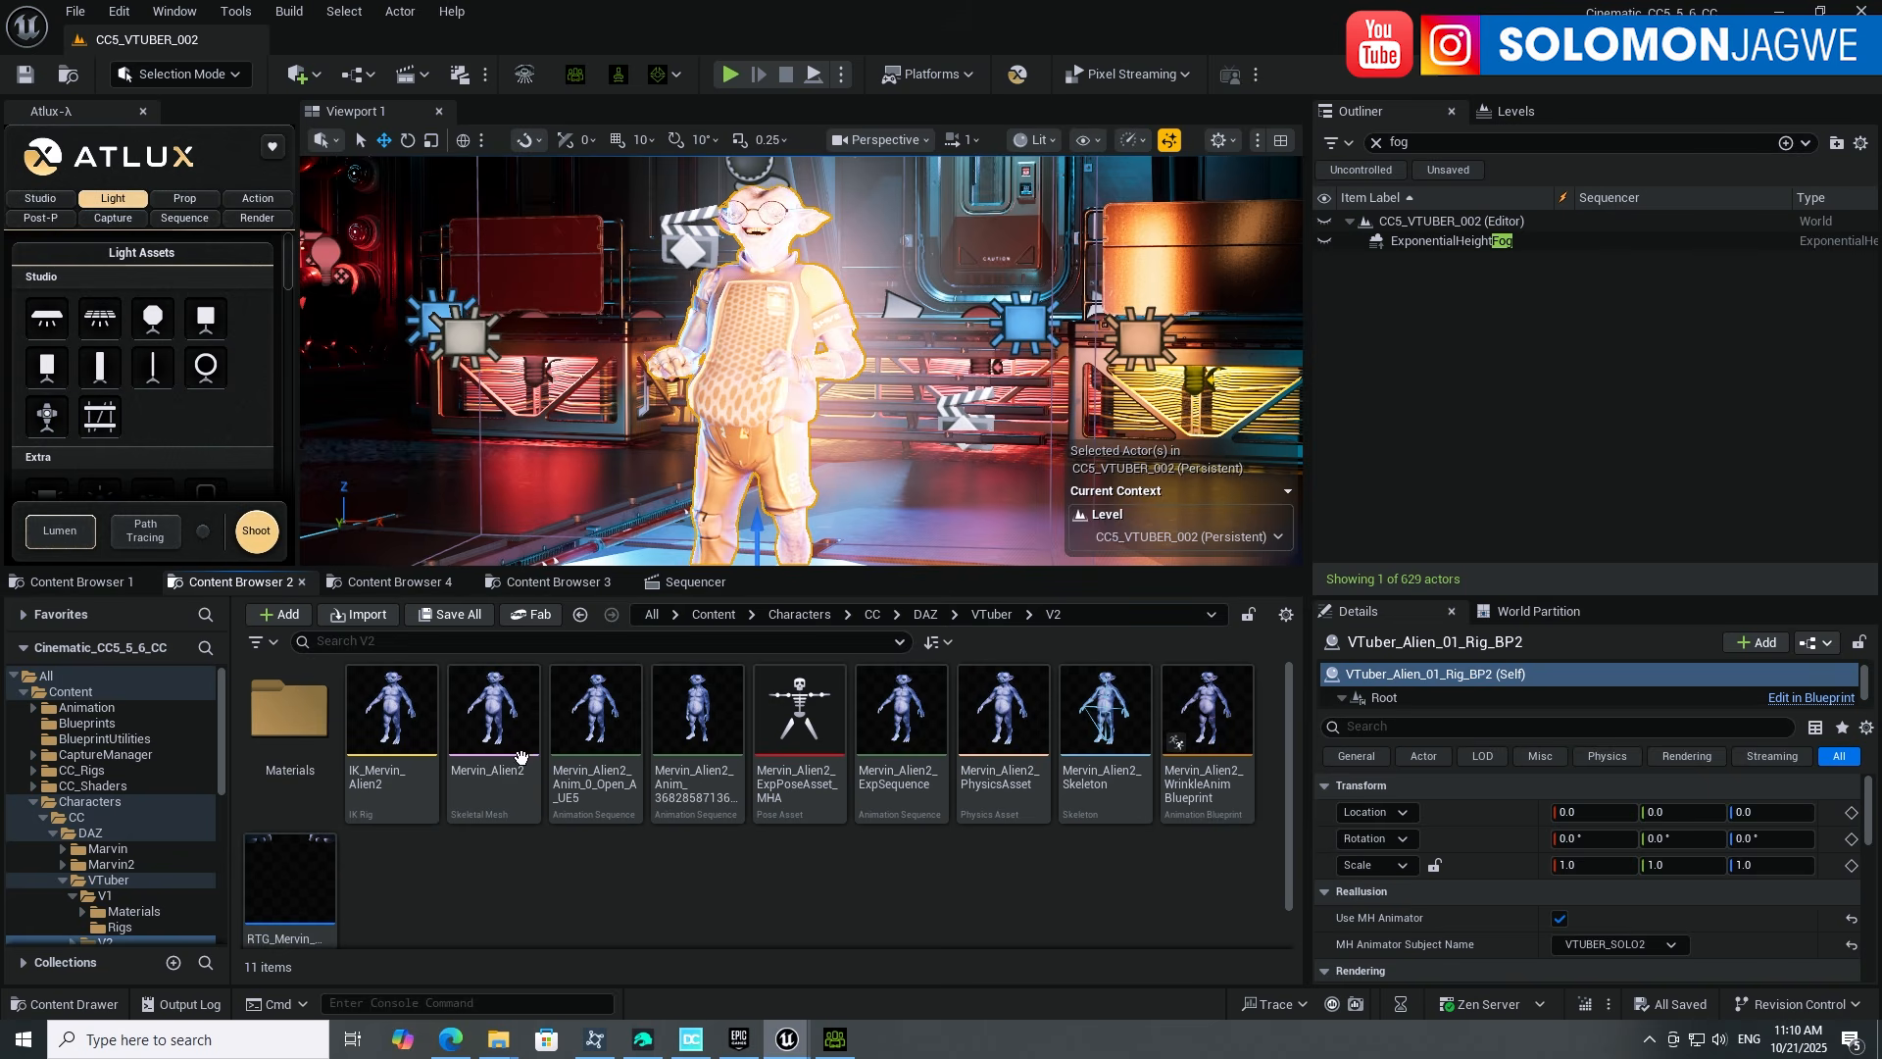
left_click(497, 727)
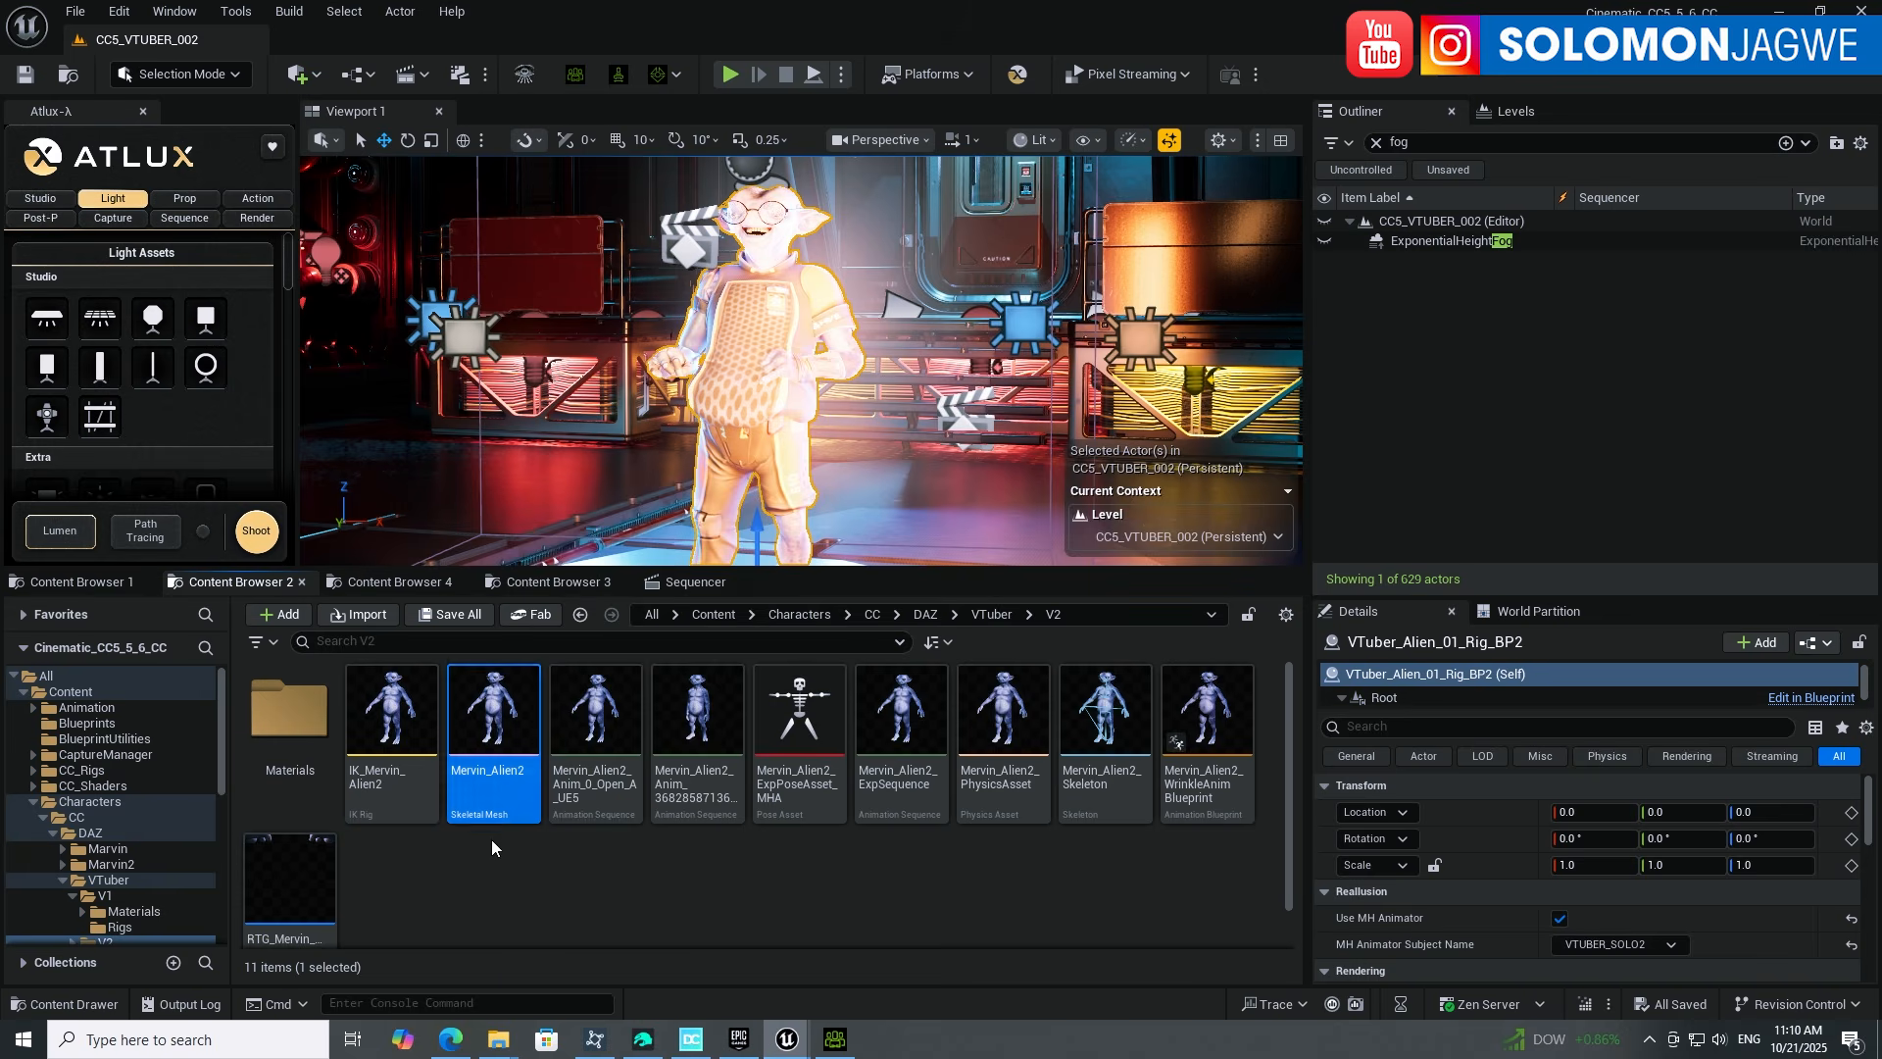
Step: Create a CC Control Rig for Mervin_Alien2 and switch over to Character Creator
mouse_move(512, 706)
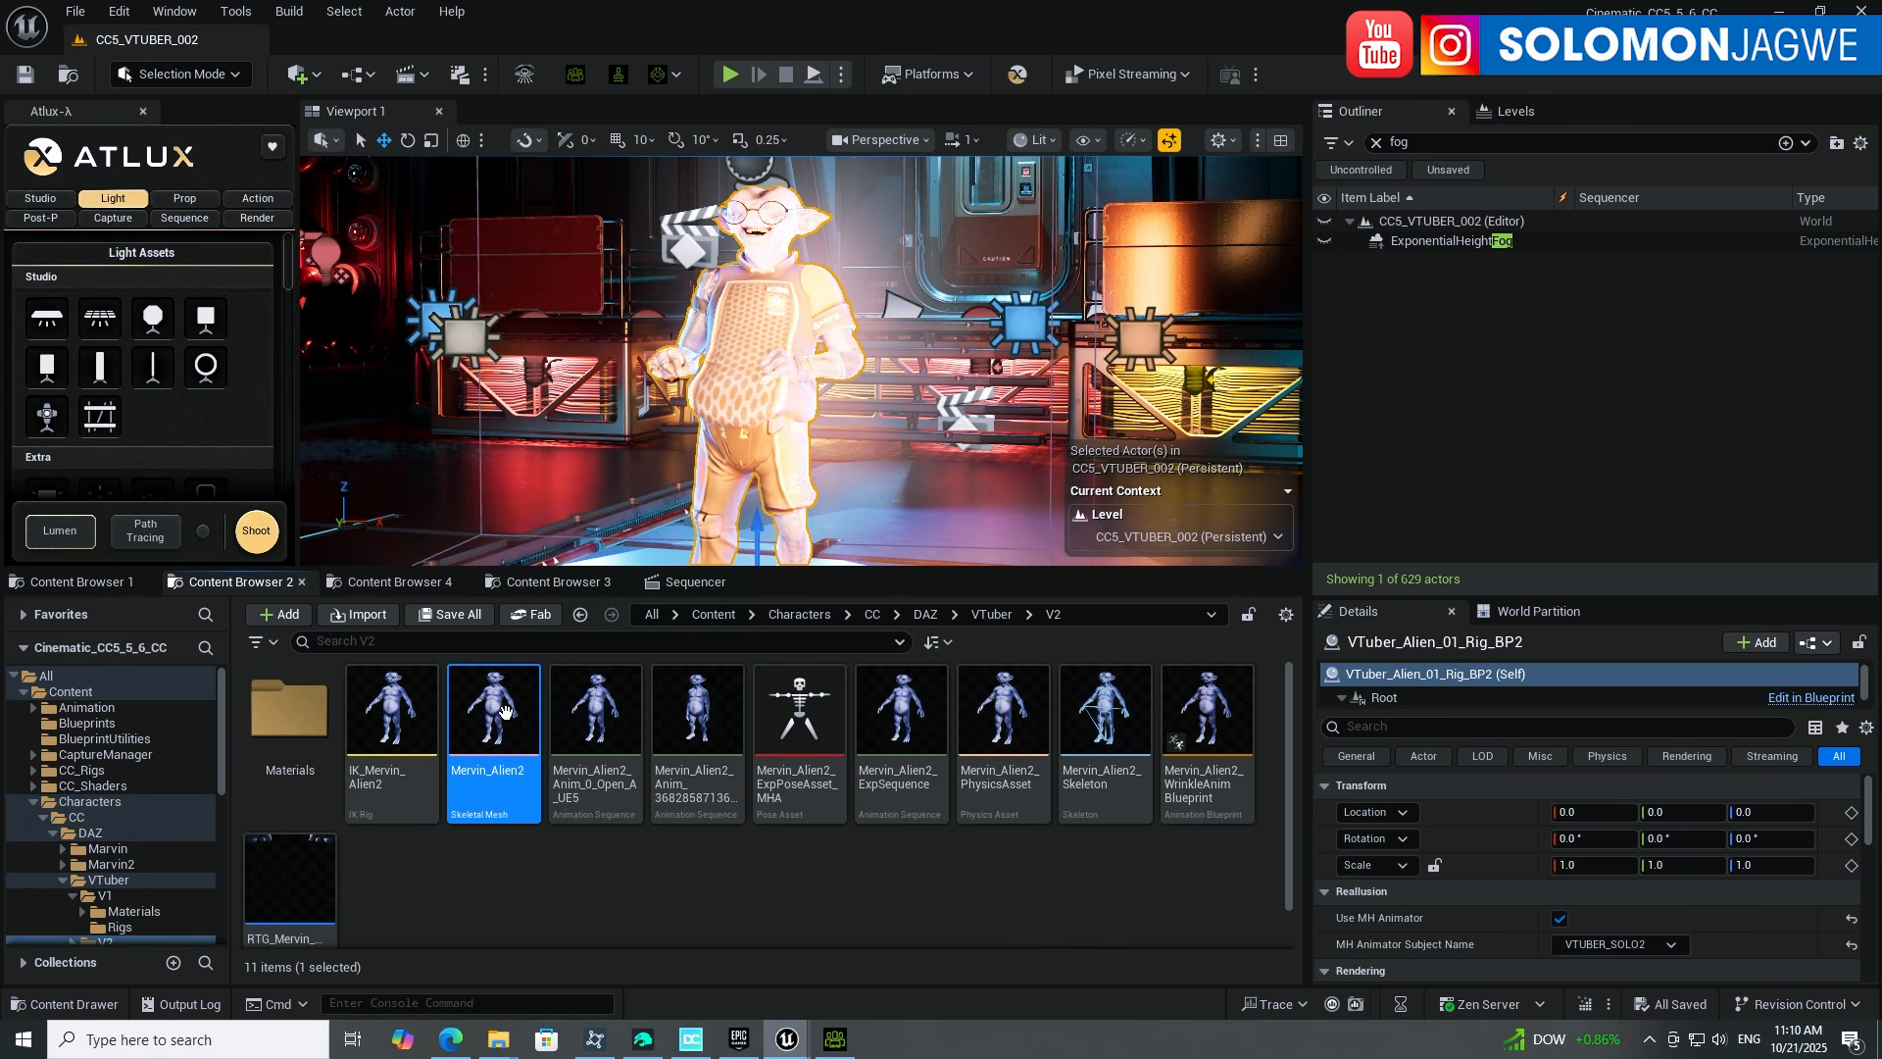
mouse_move(528, 760)
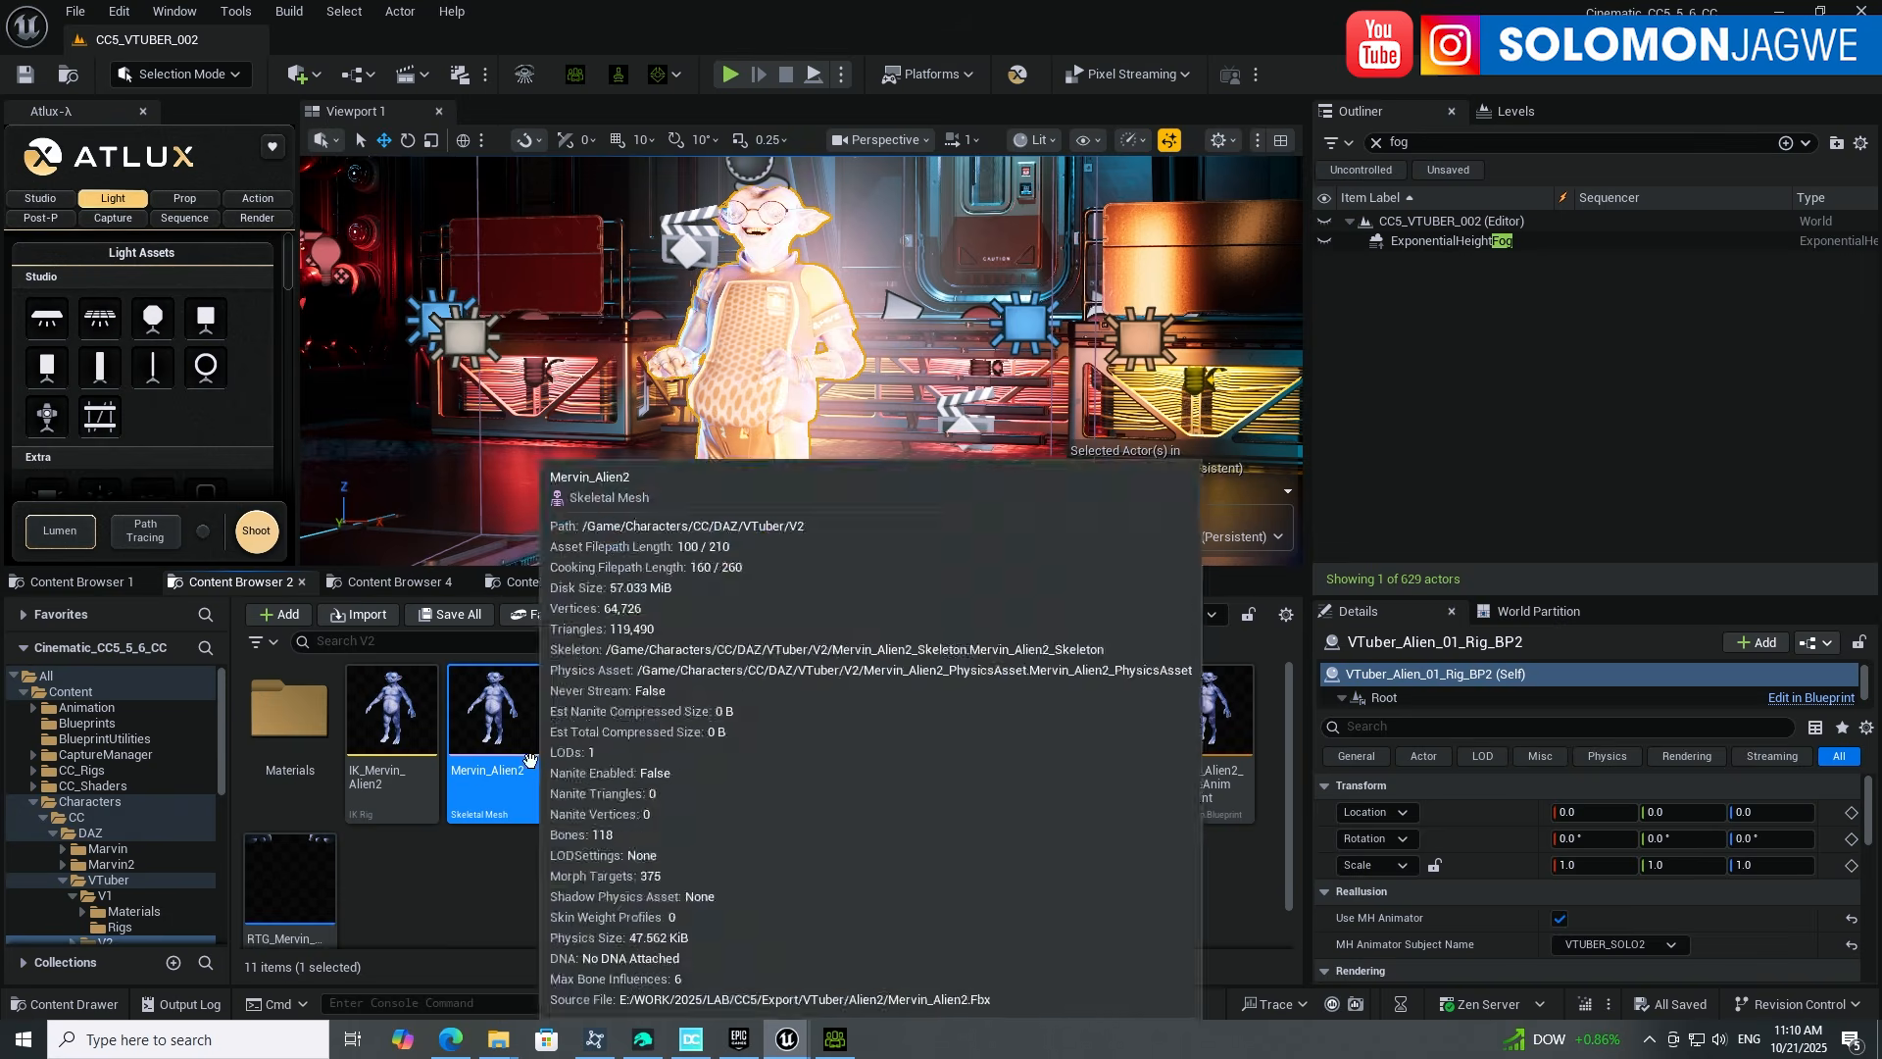
right_click(498, 708)
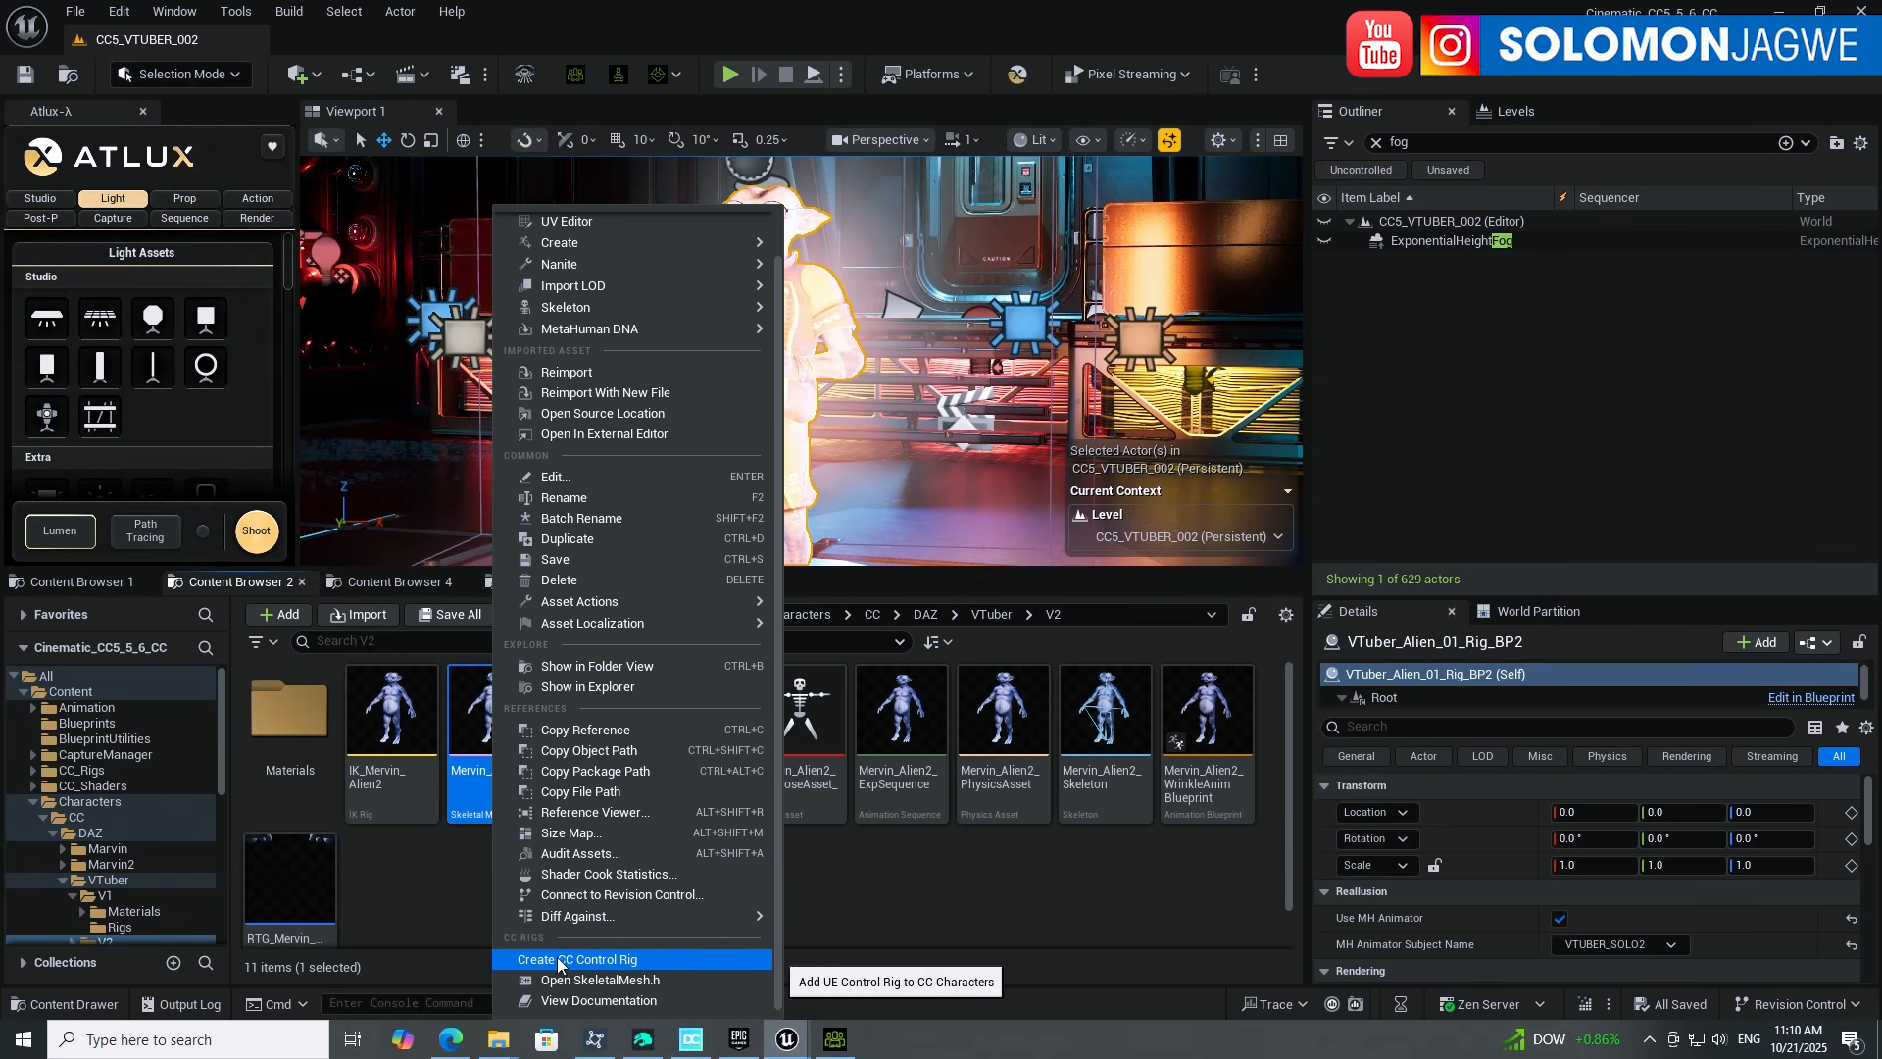
left_click(611, 960)
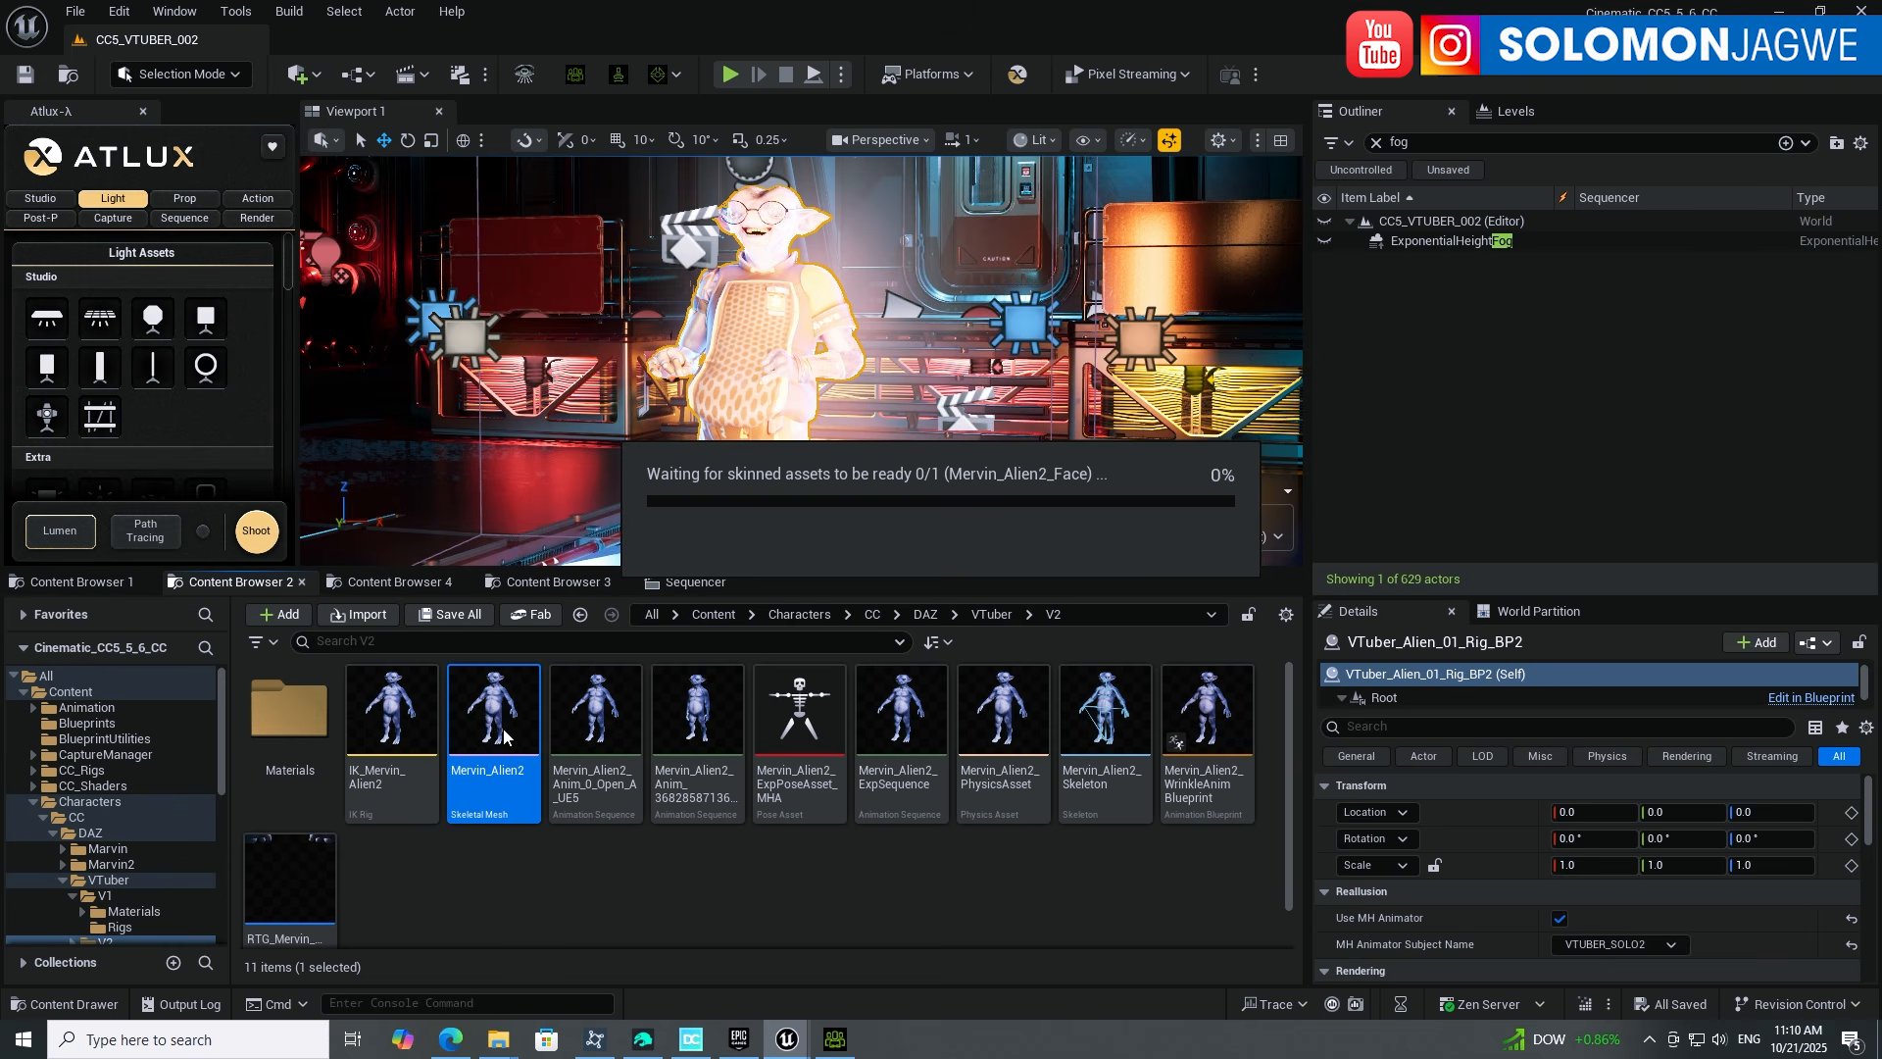
left_click(835, 1040)
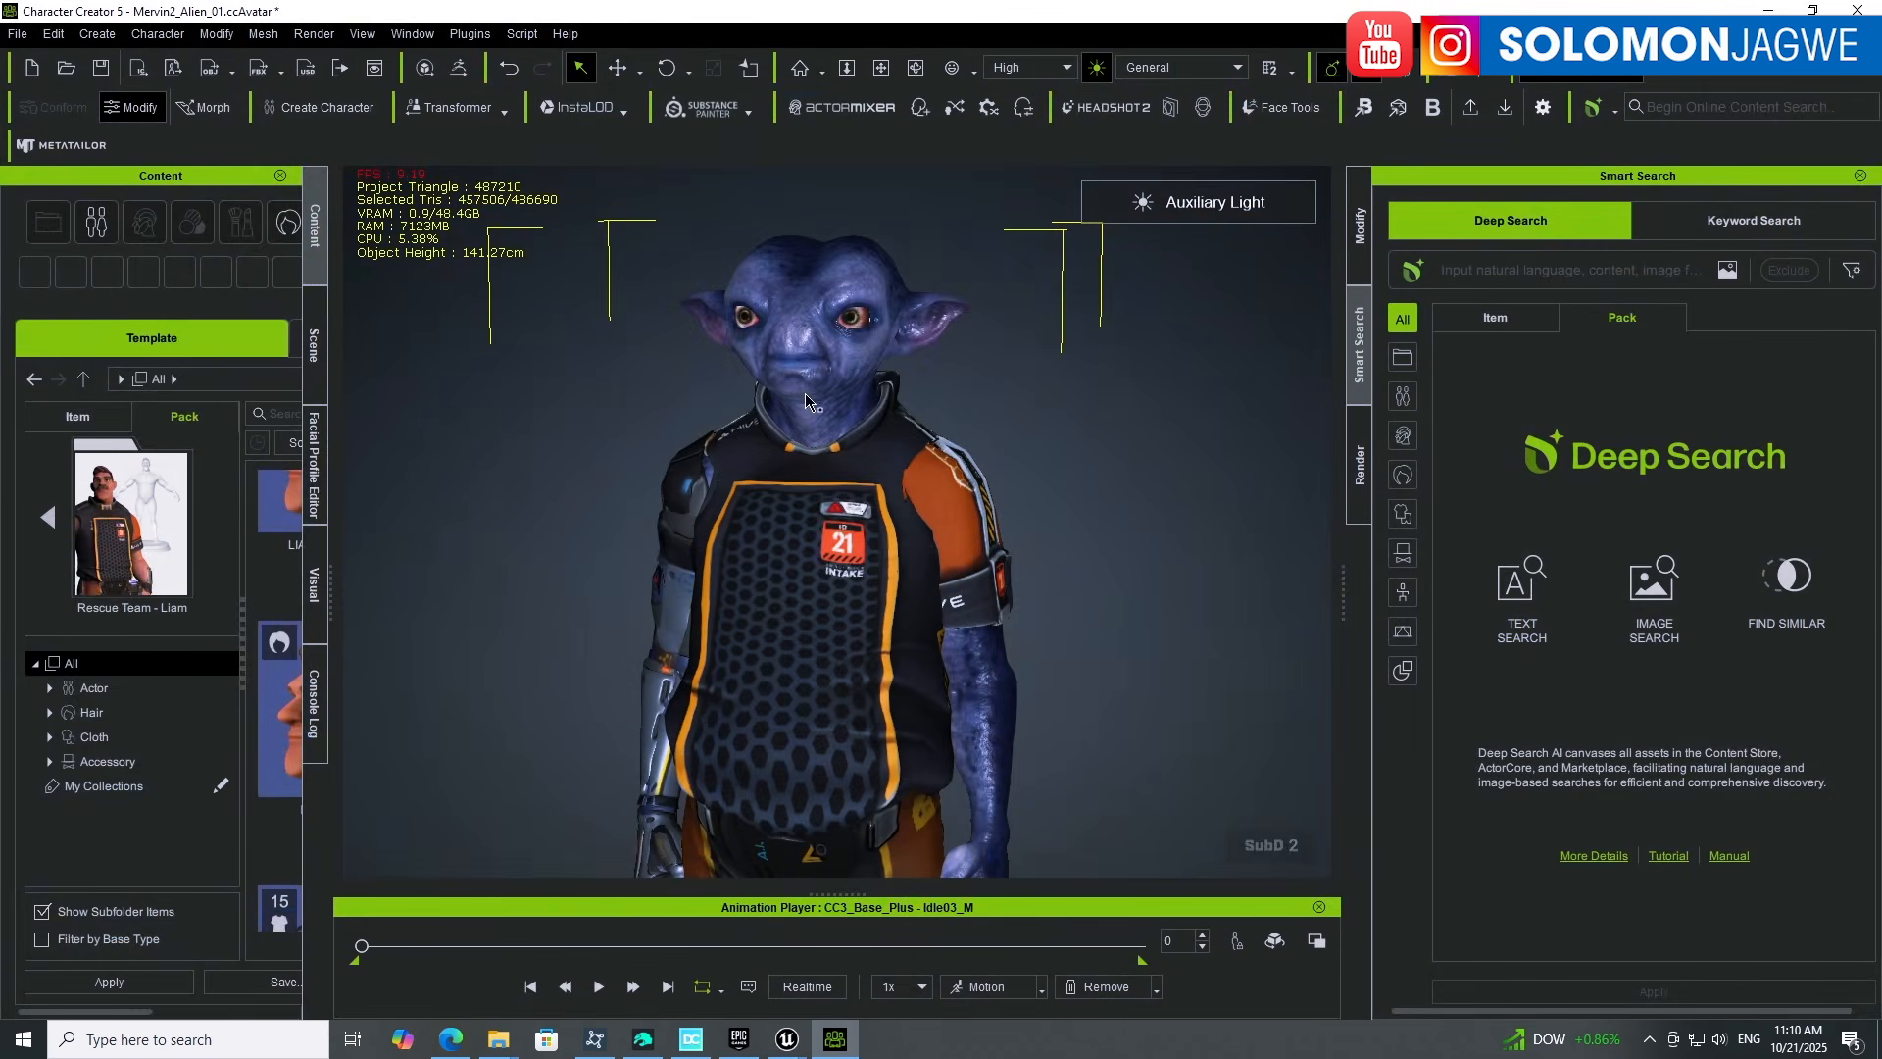
Step: Show the Facial Profile Editor panel for the alien
left_click(317, 472)
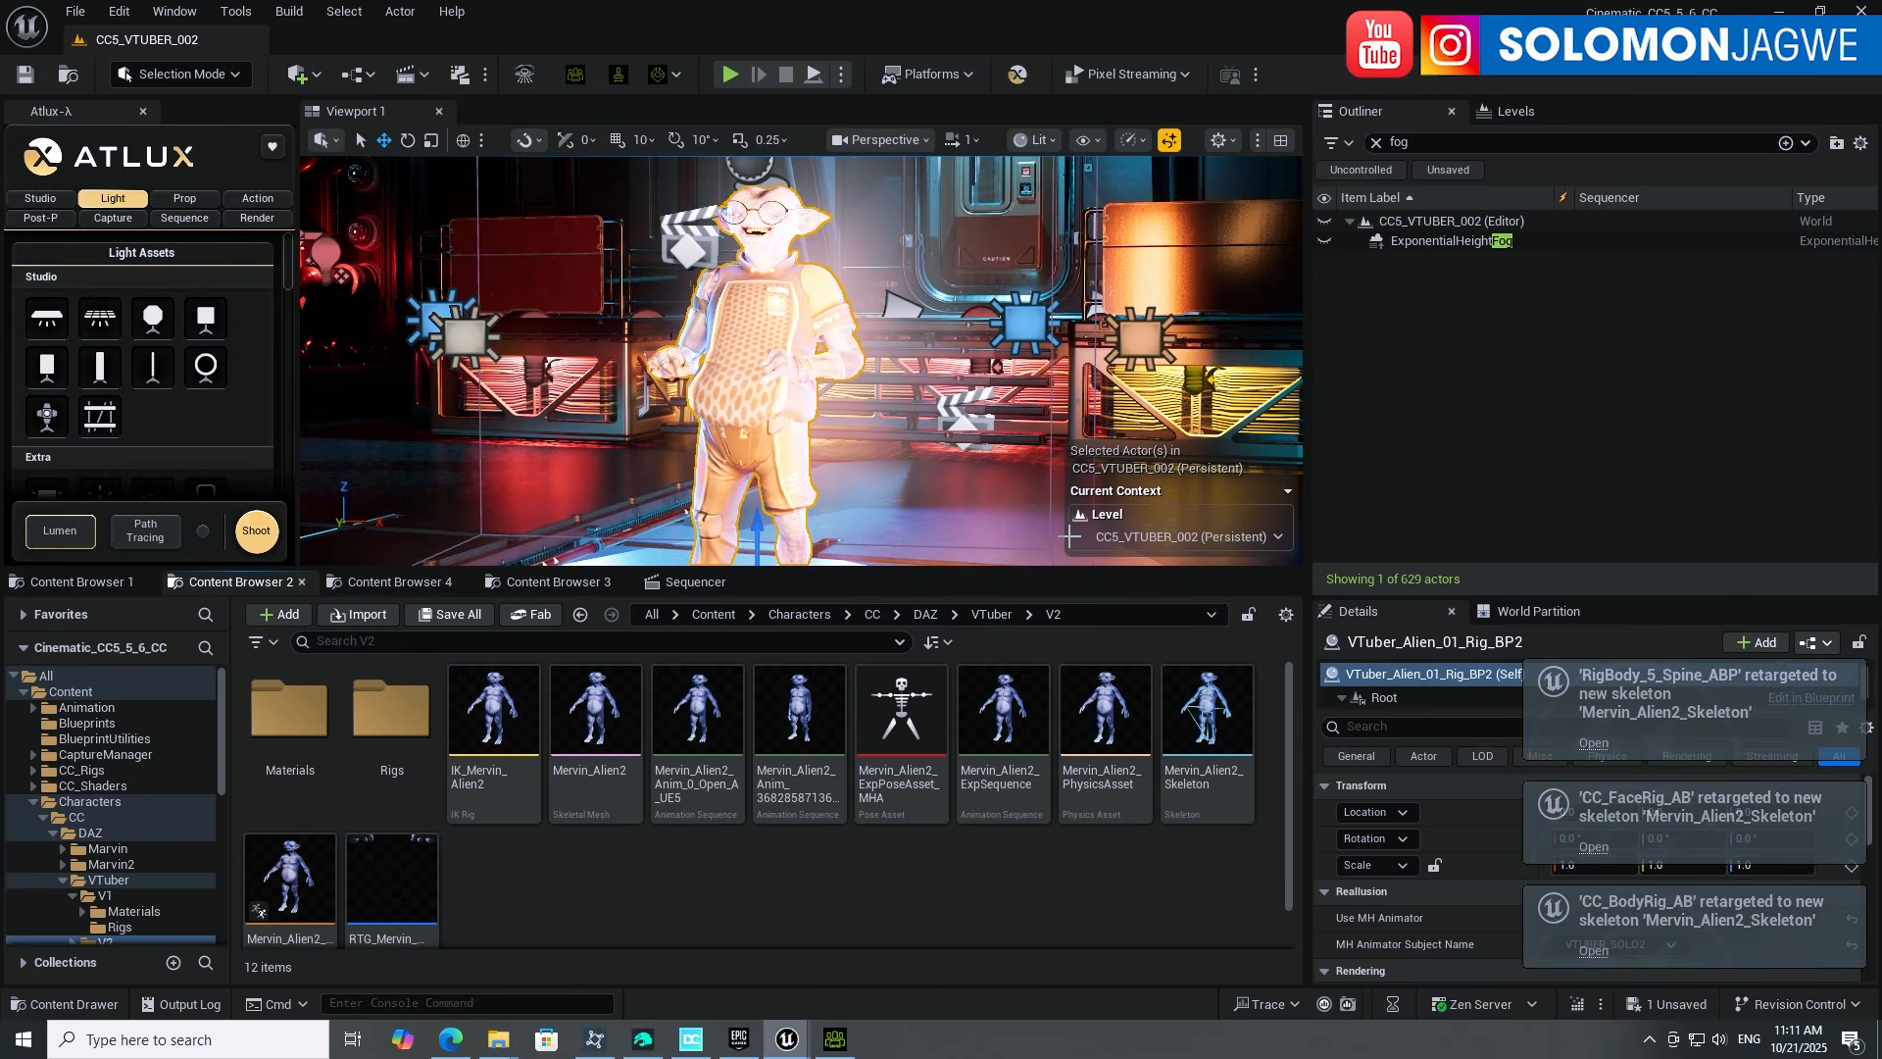
Step: Select Mervin_Alien2_Rig_BP in the Rigs folder and save all assets
double_click(406, 713)
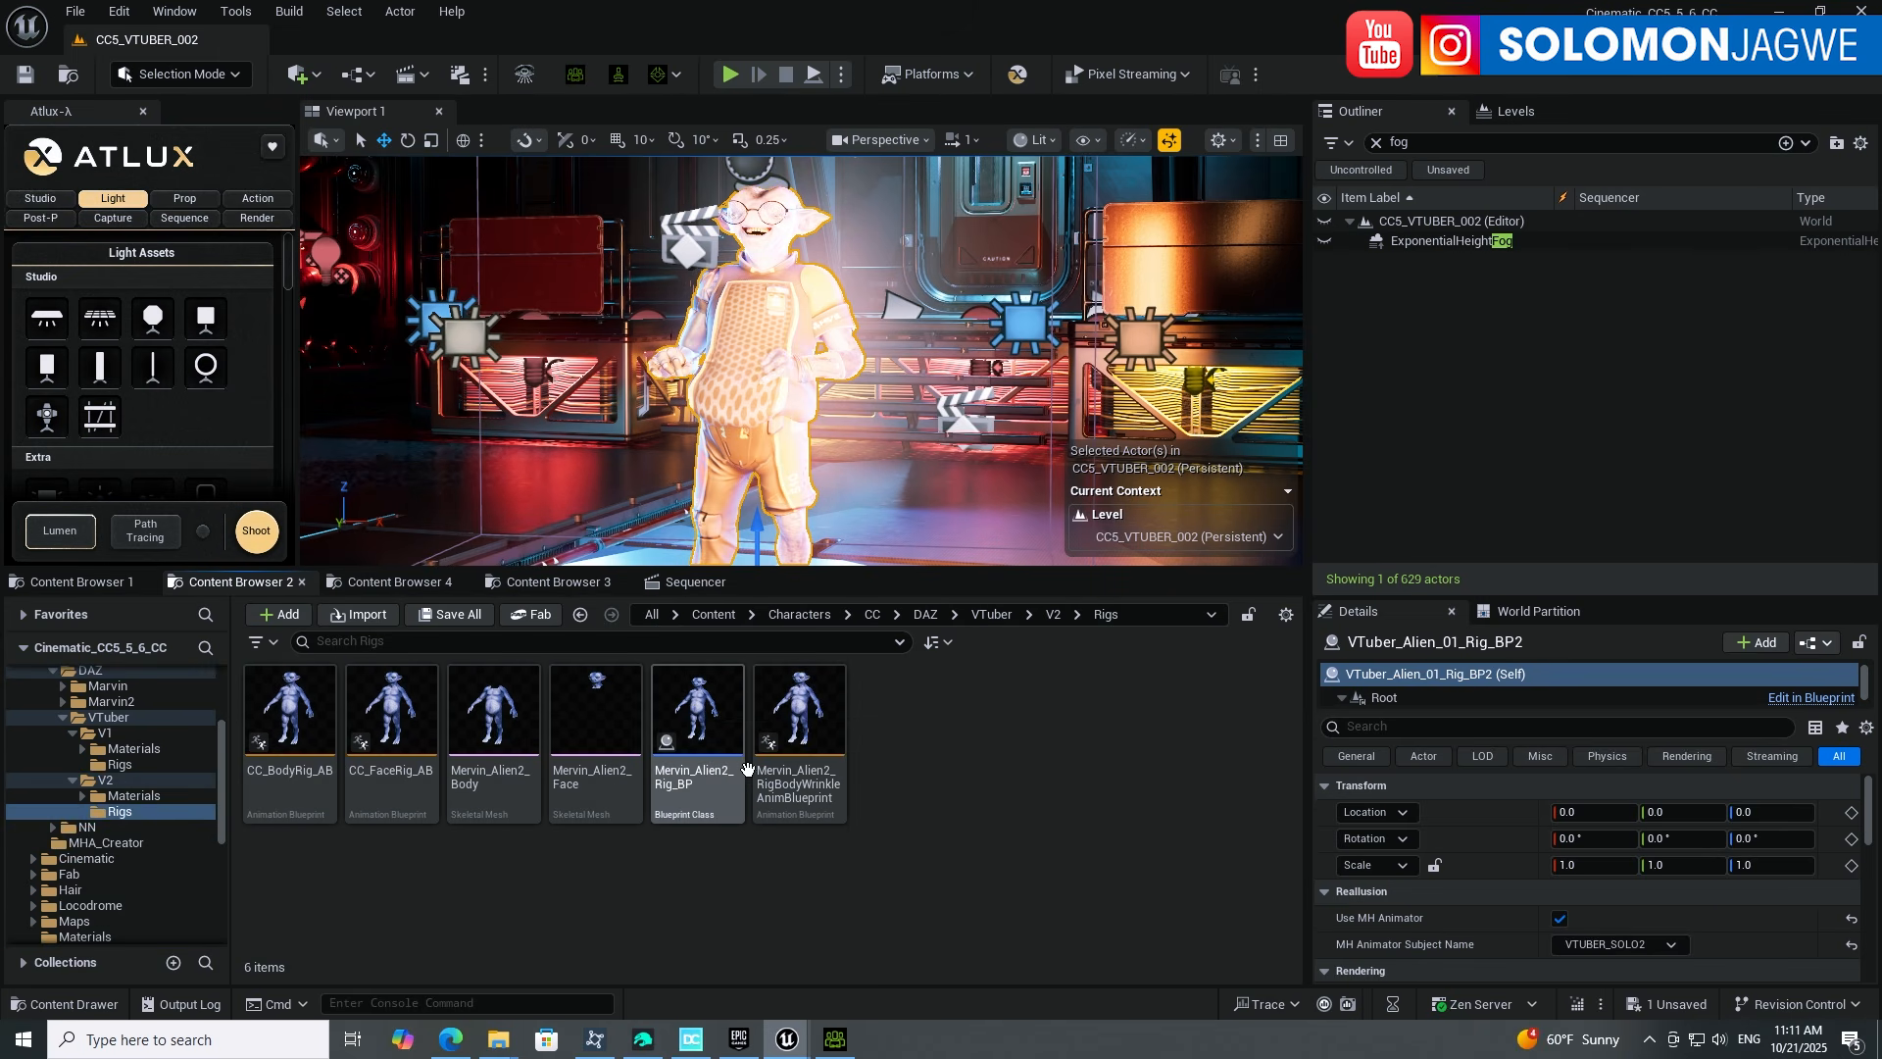
left_click(682, 742)
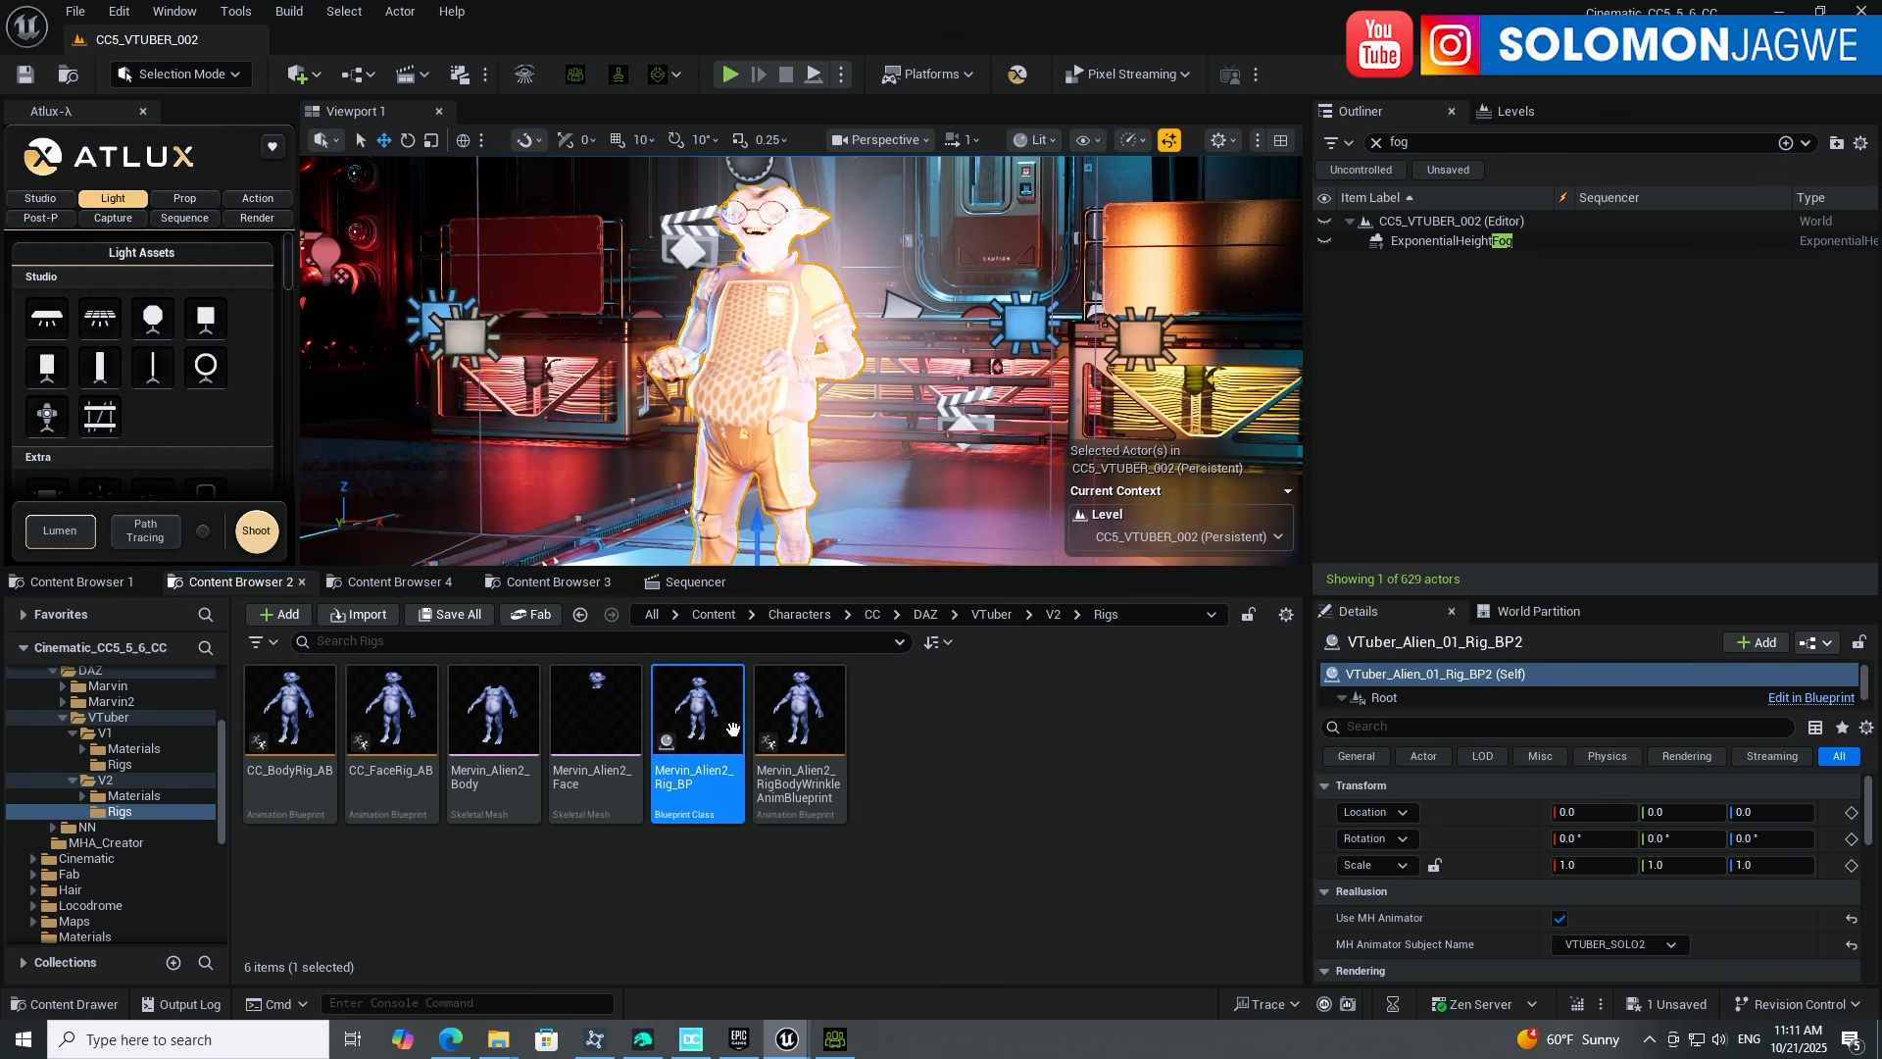
mouse_move(698, 721)
left_click(75, 11)
left_click(135, 291)
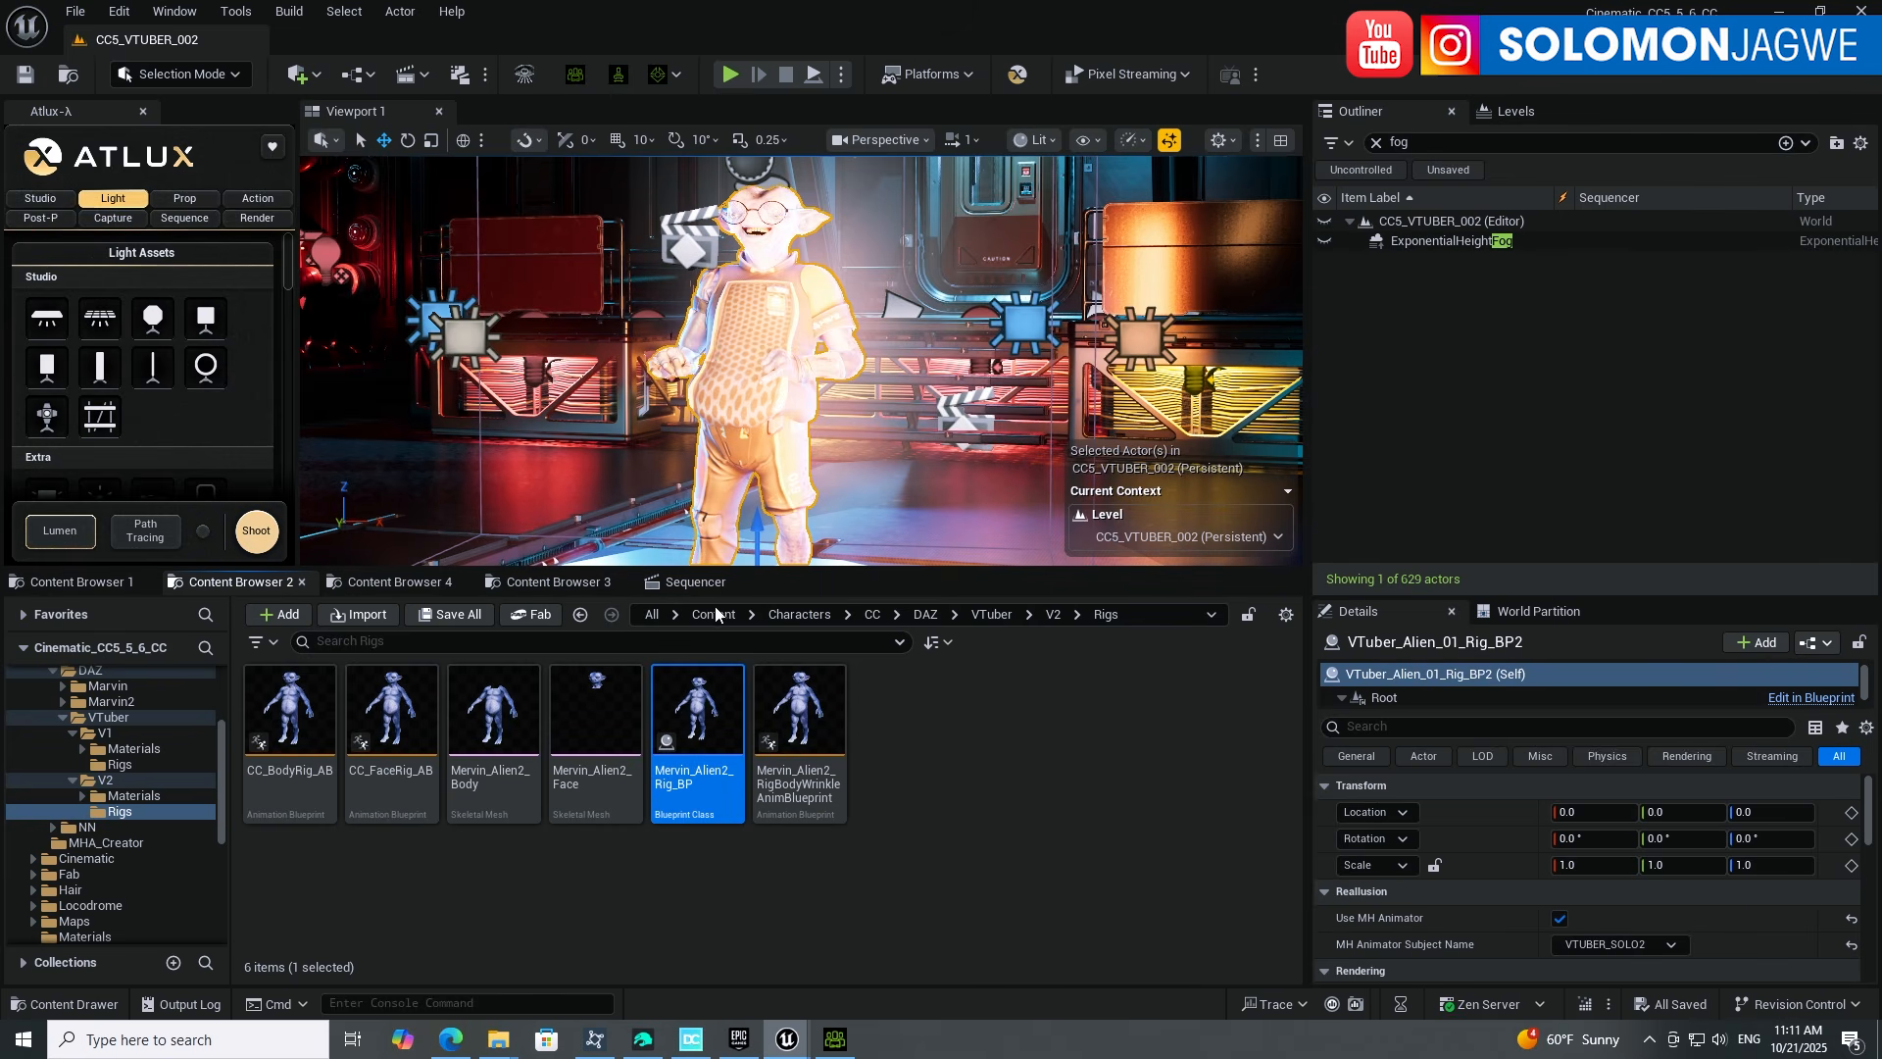
Step: Place Mervin_Alien2_Rig_BP in the level beside the original alien and nudge it along Y
left_click_drag(918, 577, 917, 723)
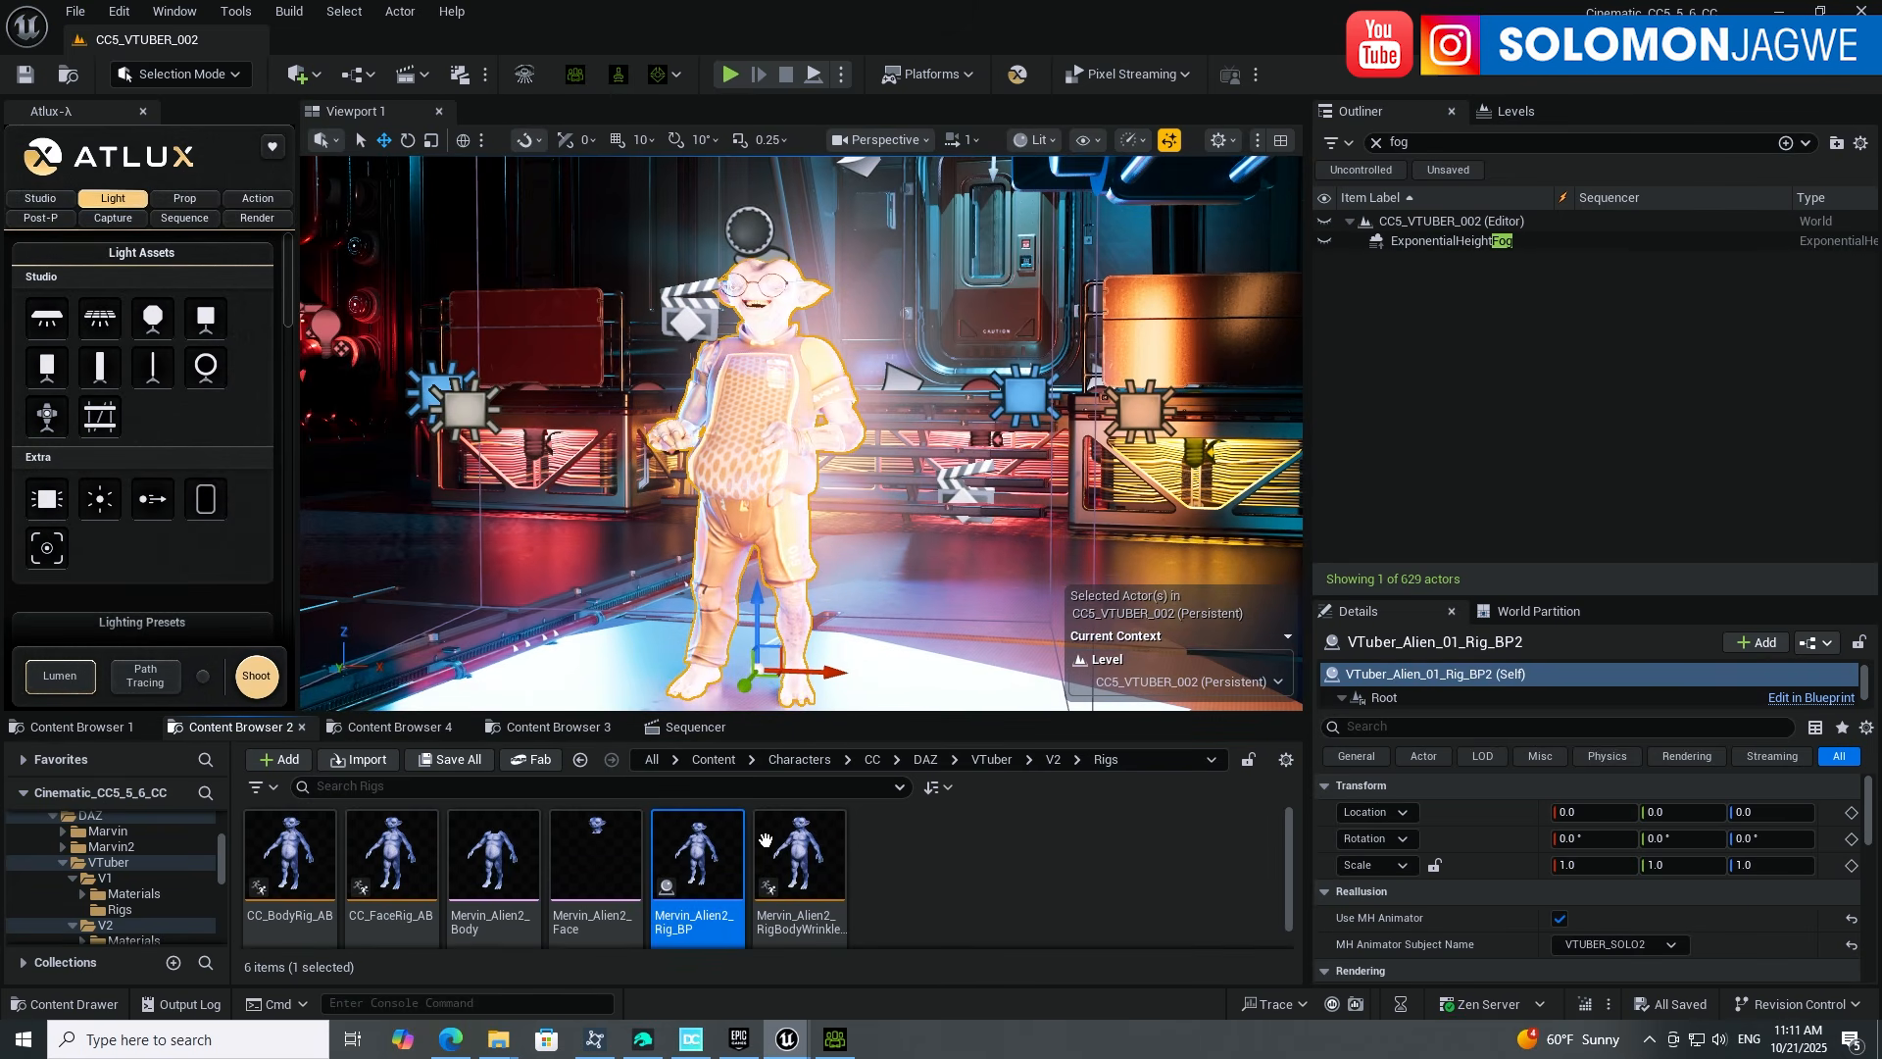
left_click_drag(703, 856, 928, 662)
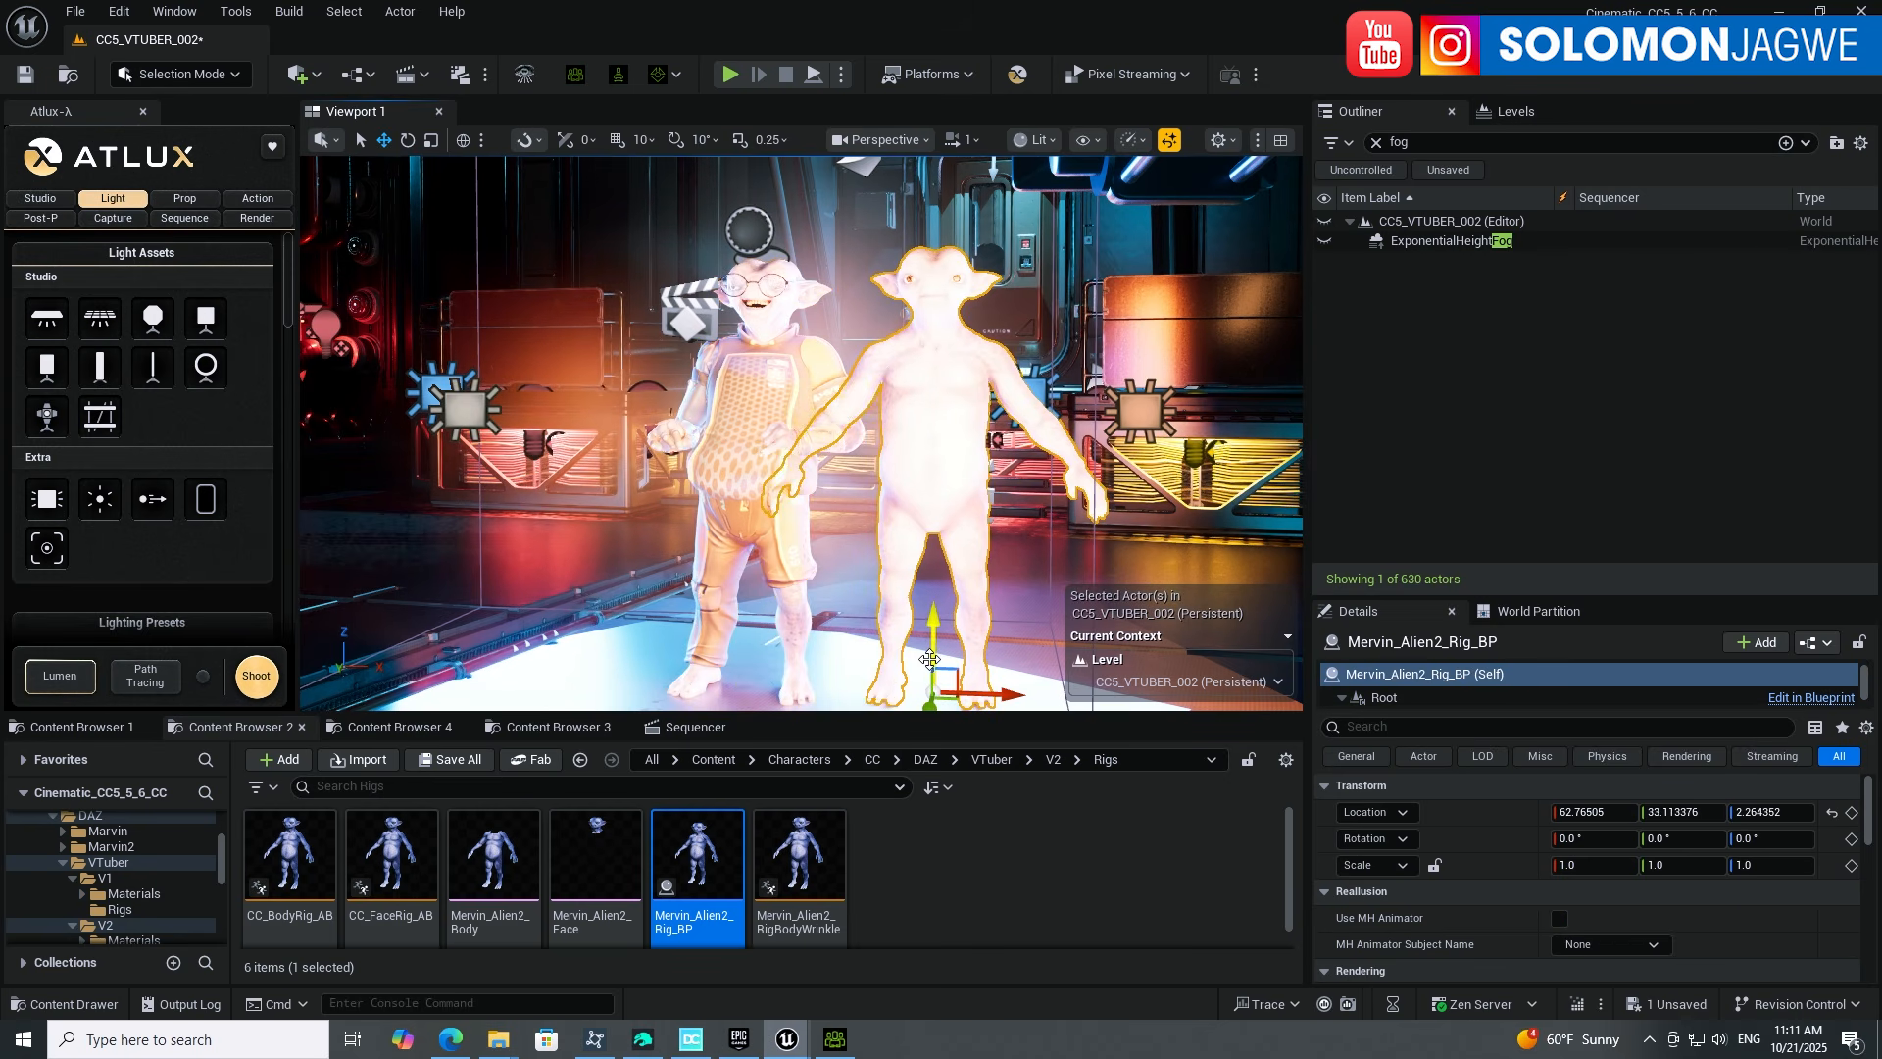
mouse_move(956, 497)
right_mouse_down()
mouse_move(1069, 530)
mouse_move(960, 500)
right_mouse_up()
middle_click_drag(953, 510, 843, 494)
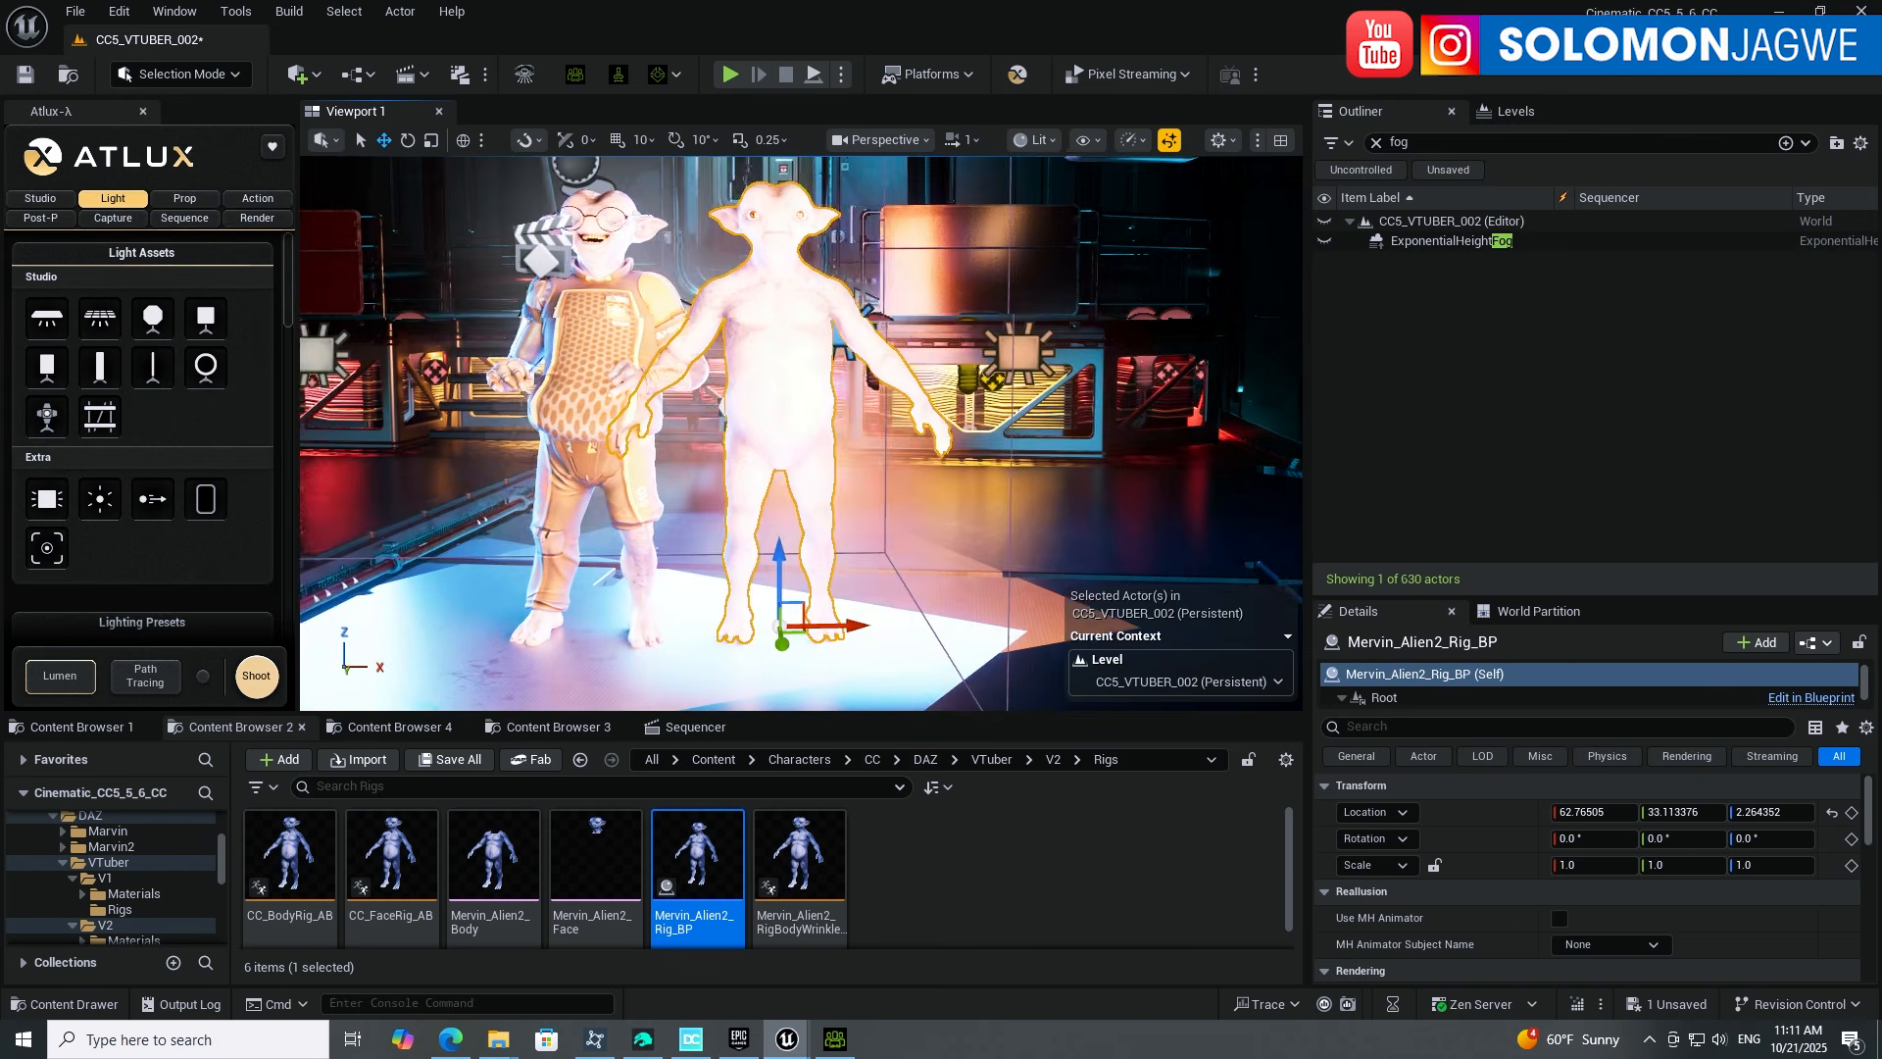
mouse_move(791, 647)
left_mouse_down()
mouse_move(849, 641)
mouse_move(782, 645)
left_mouse_up()
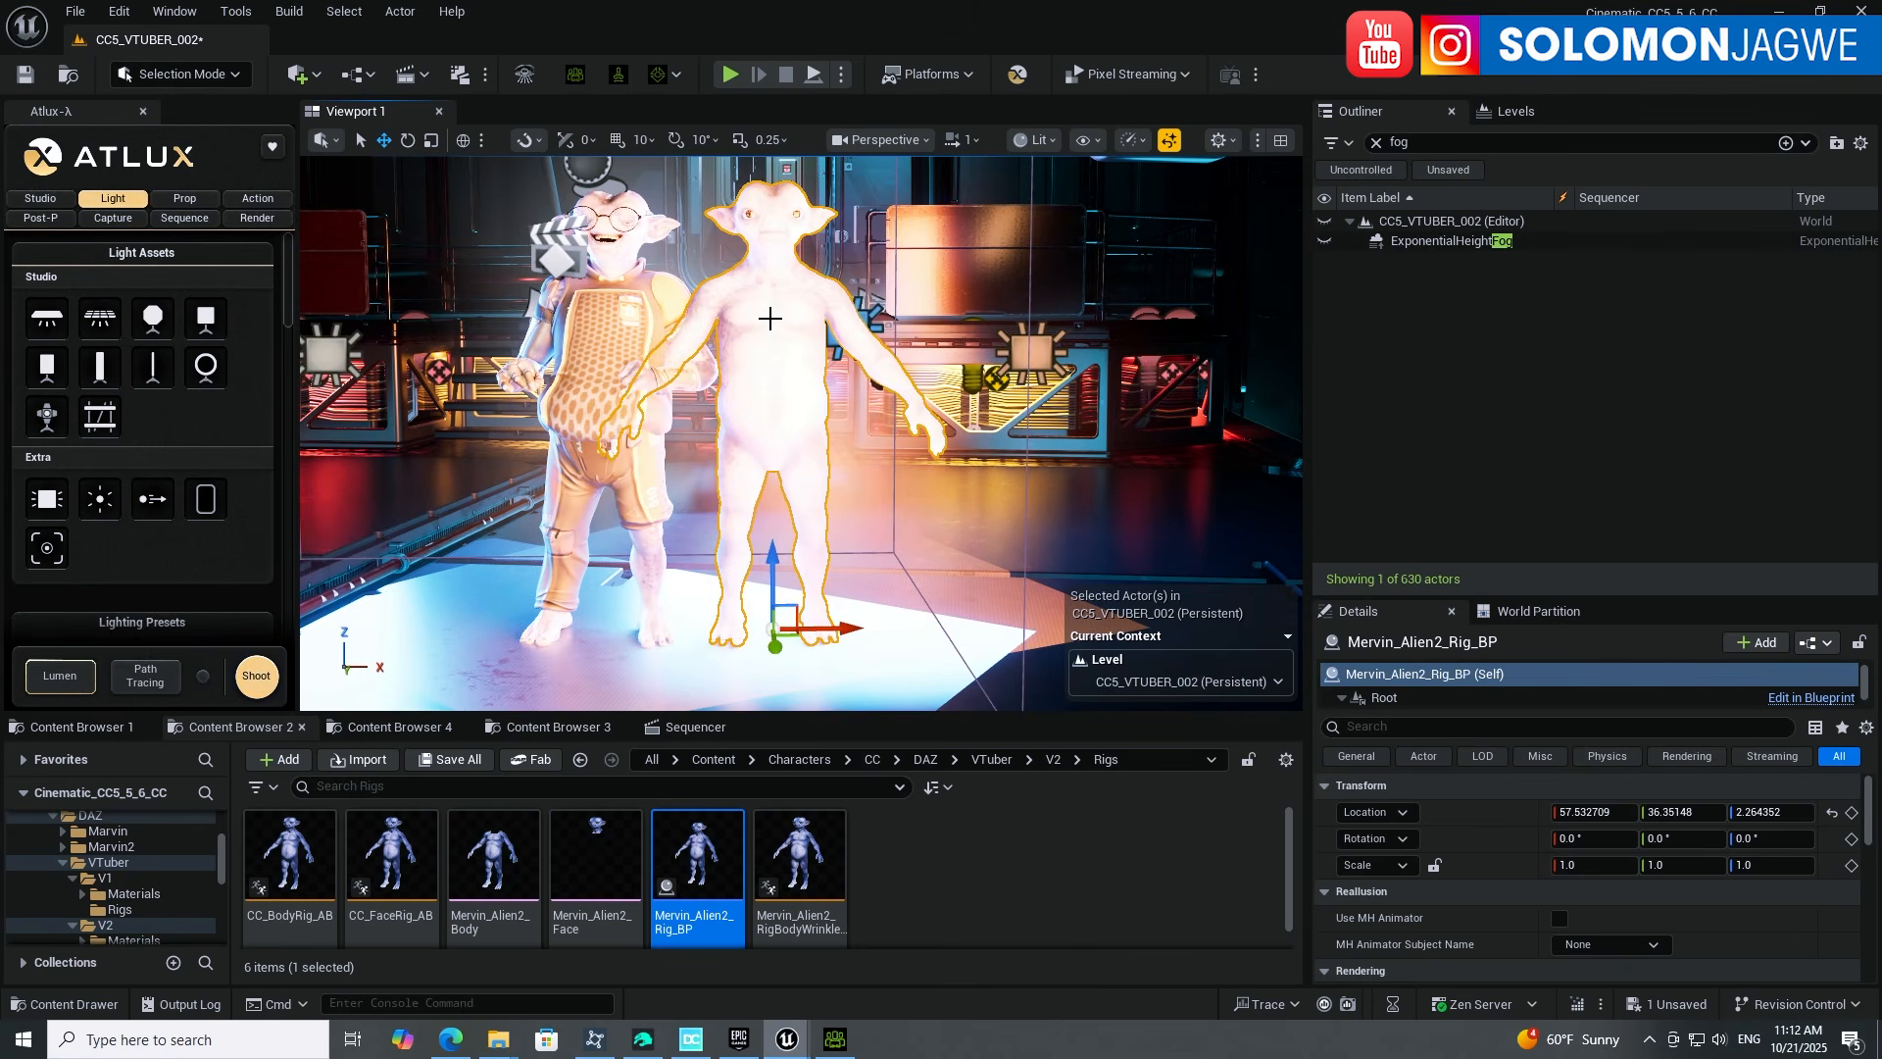
Step: Enlarge the sequence timeline, collapse the VTuber_Alien_01_Rig_BP2 track and rewind to the start
left_click(692, 727)
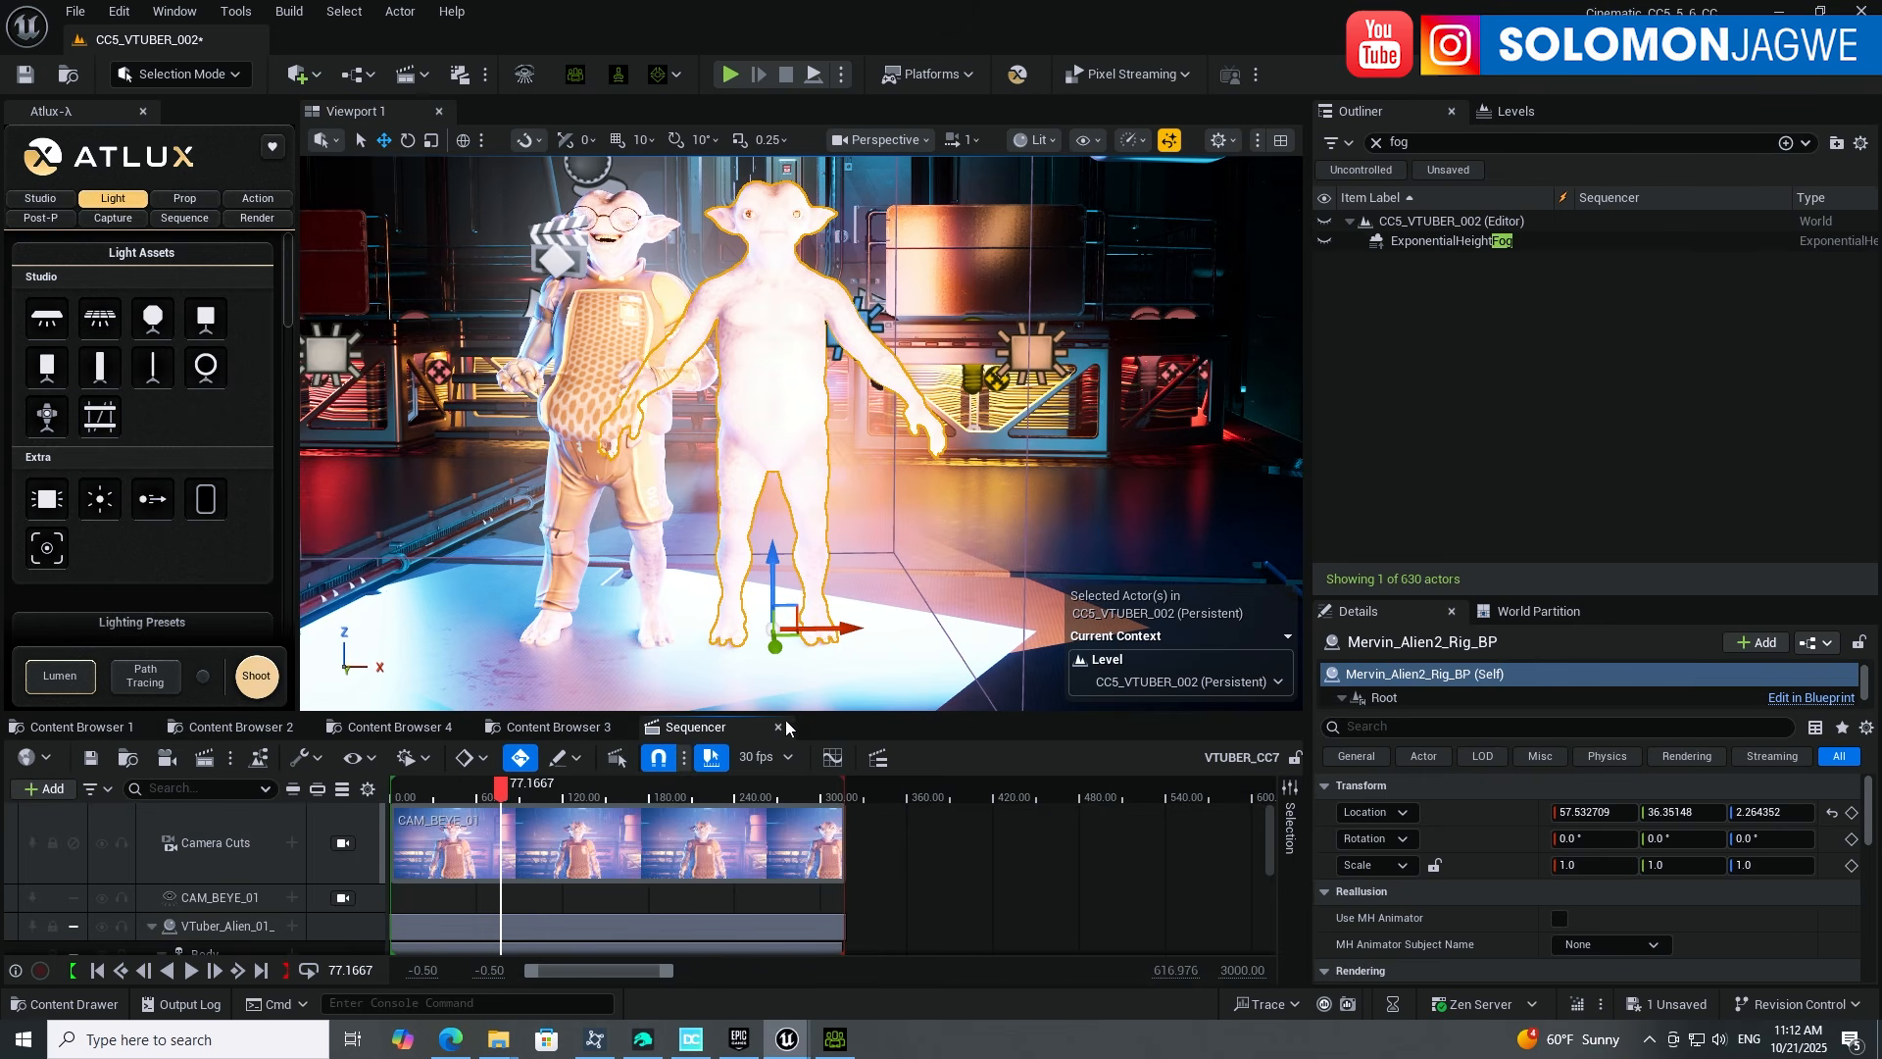
left_click_drag(787, 714, 787, 581)
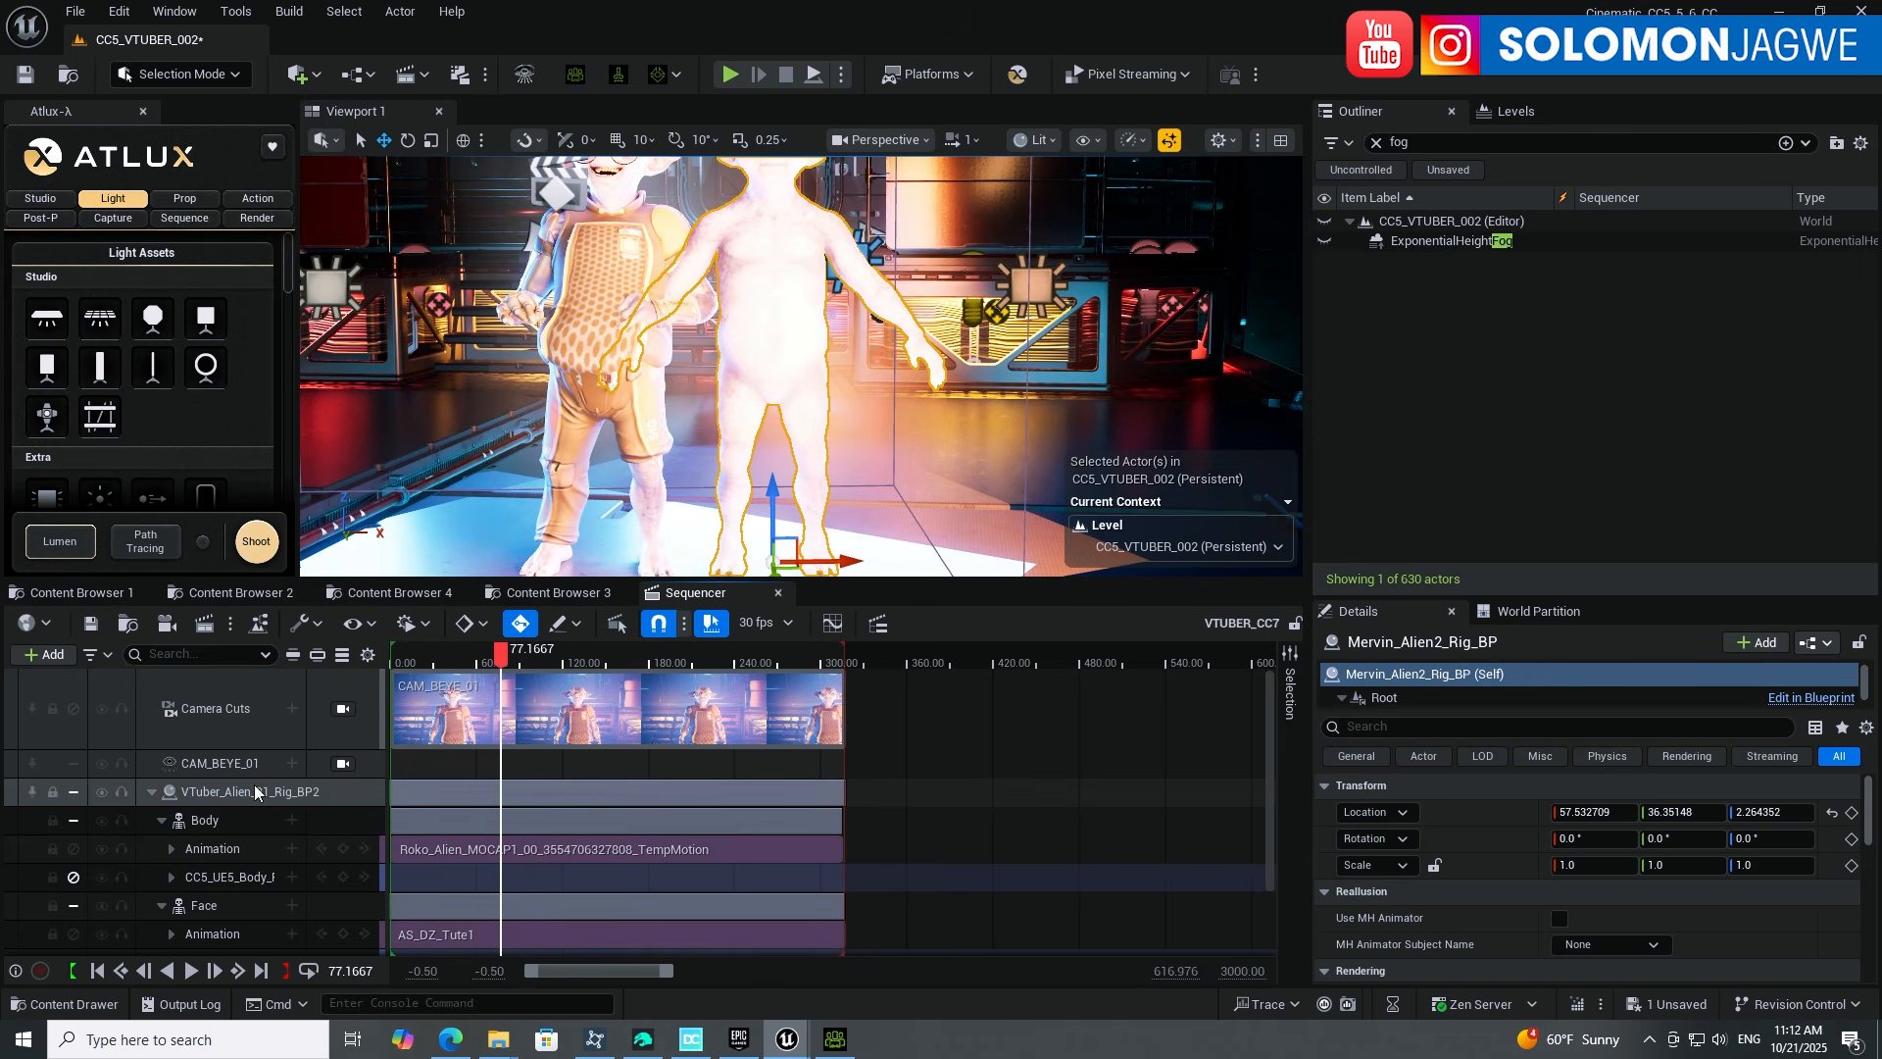
left_click(152, 792)
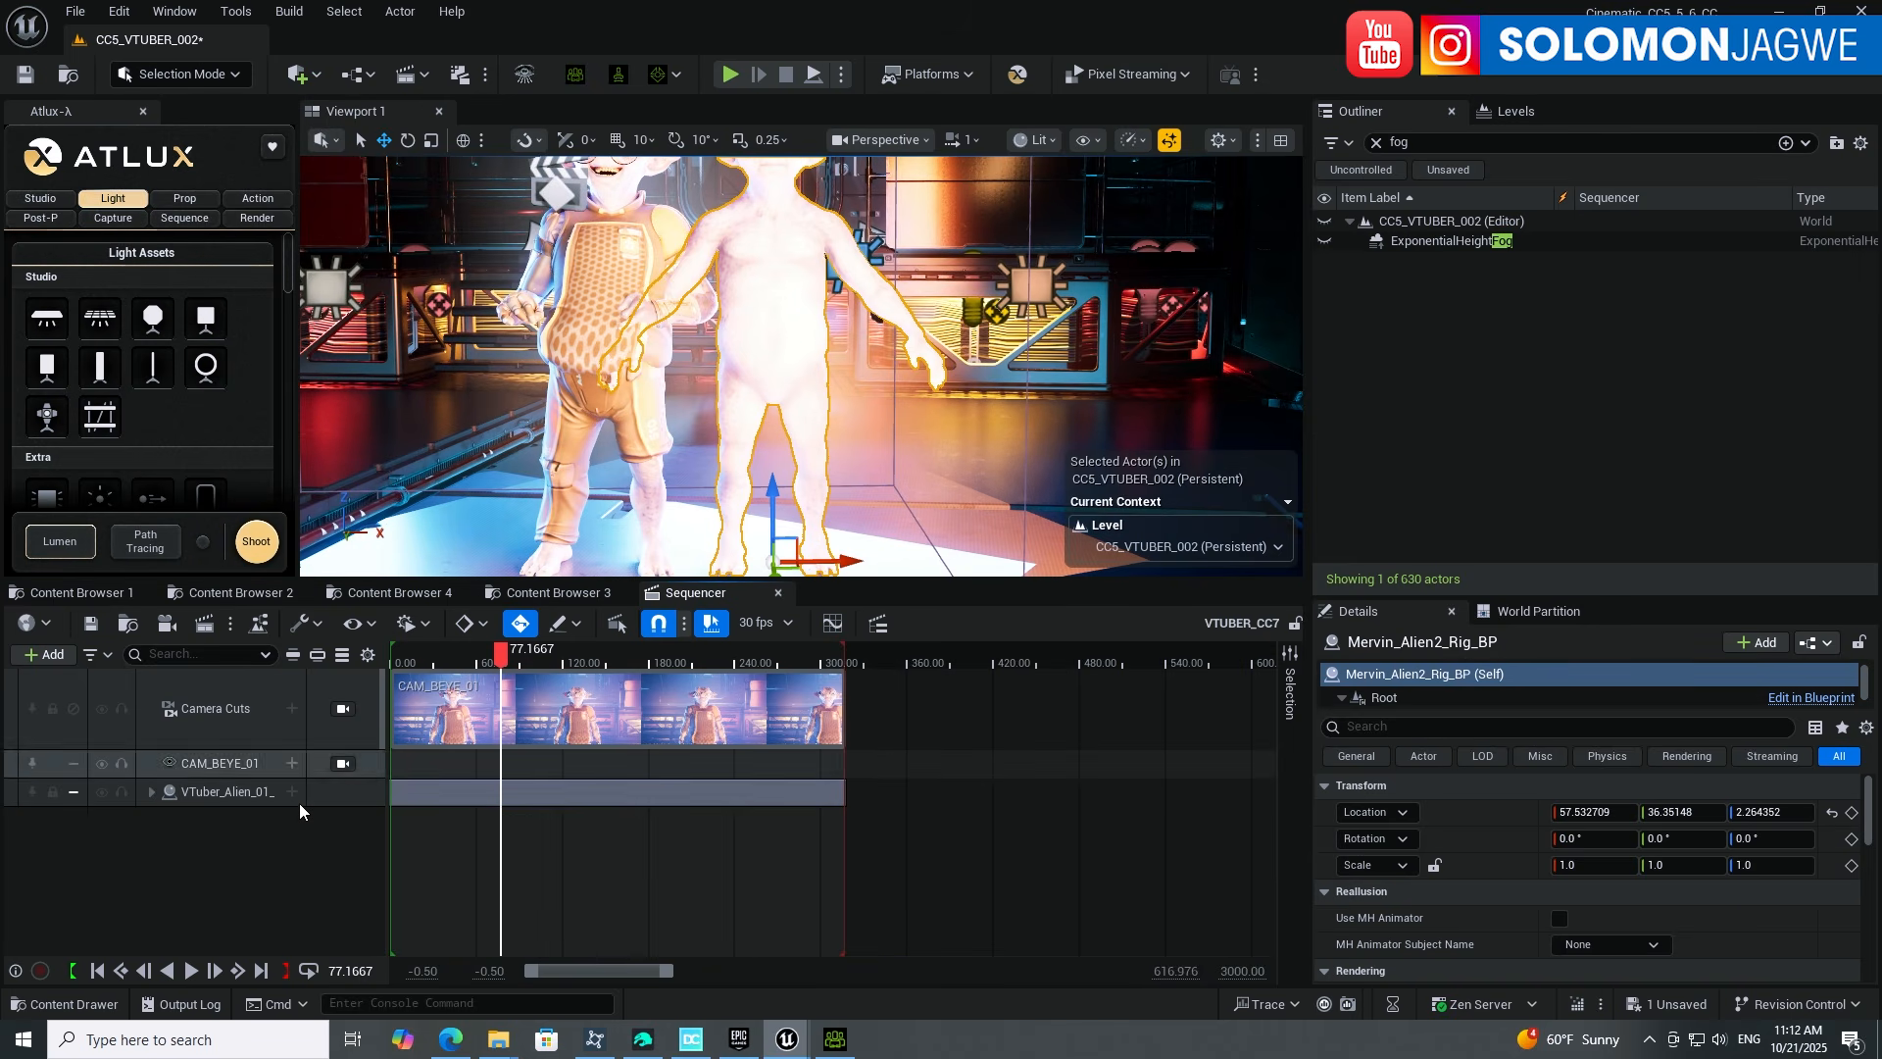
left_click(97, 970)
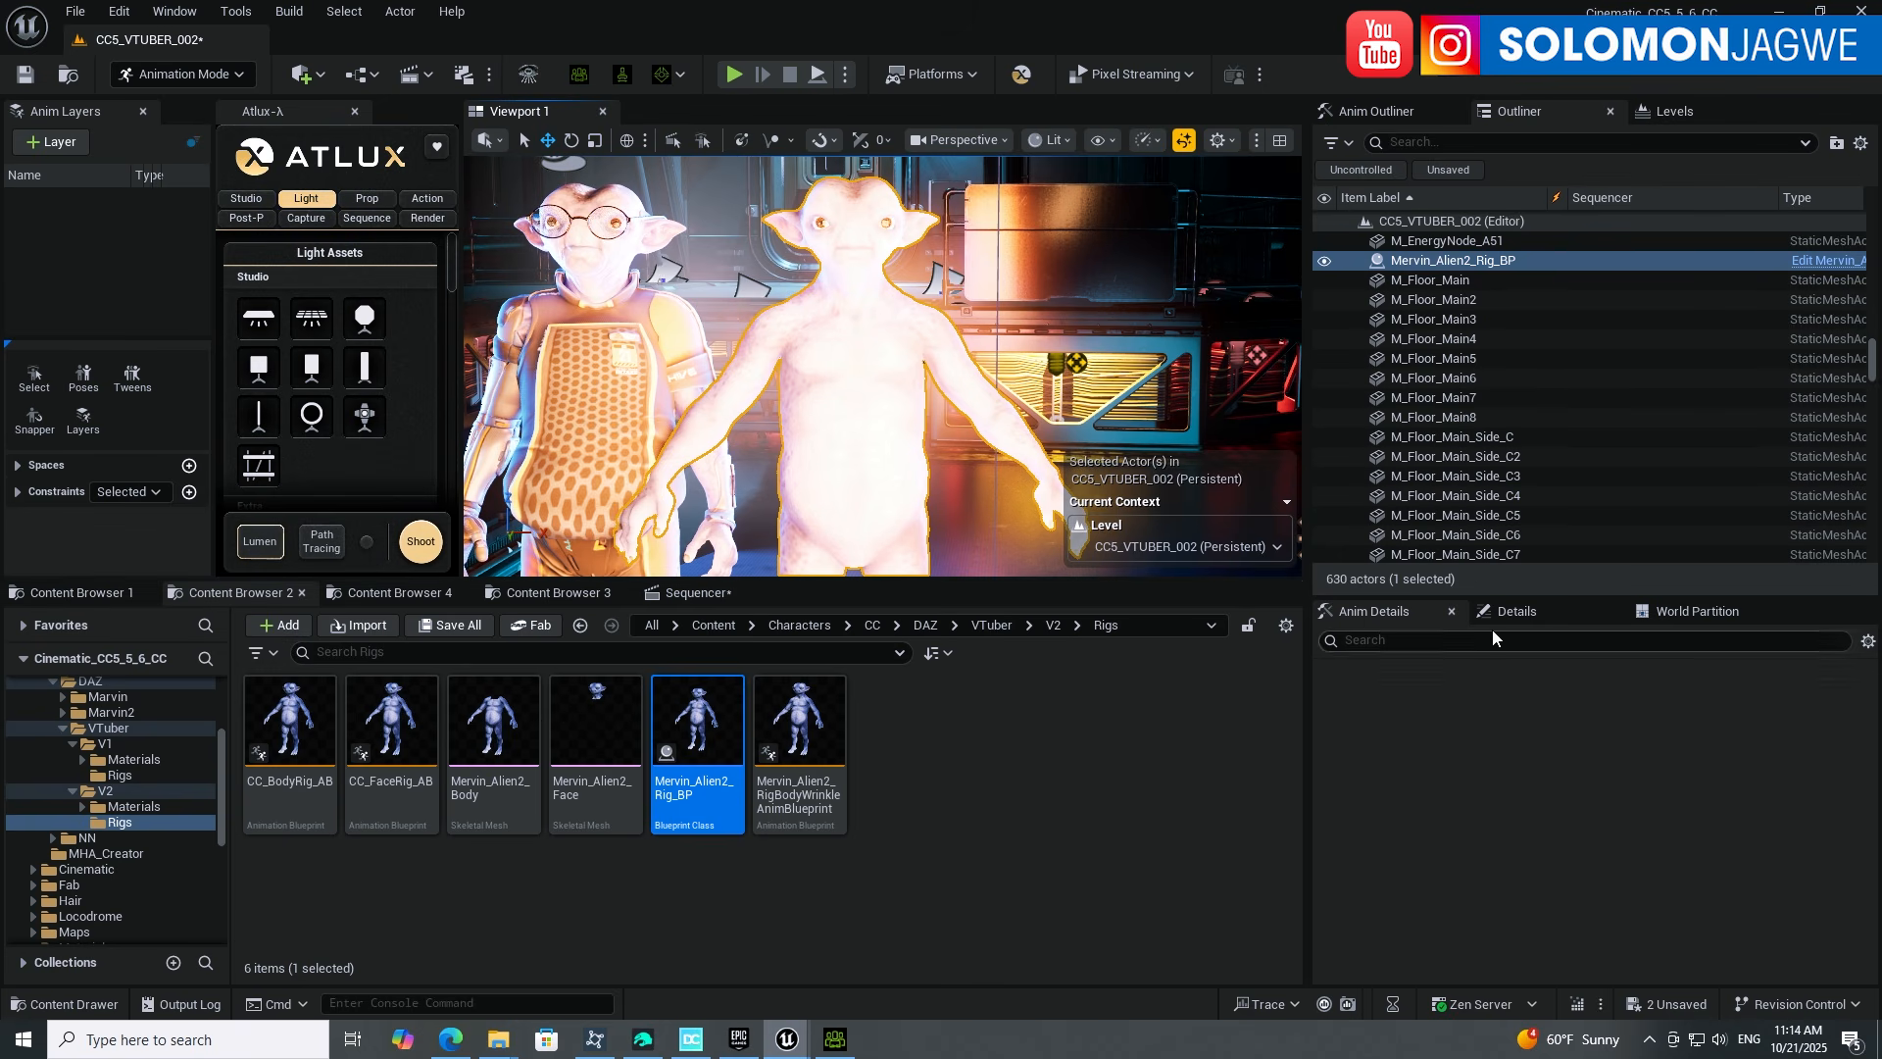
Step: Select Mervin_Alien2_Rig_BP and expose its Face and Body components in the Details panel
left_click(1523, 616)
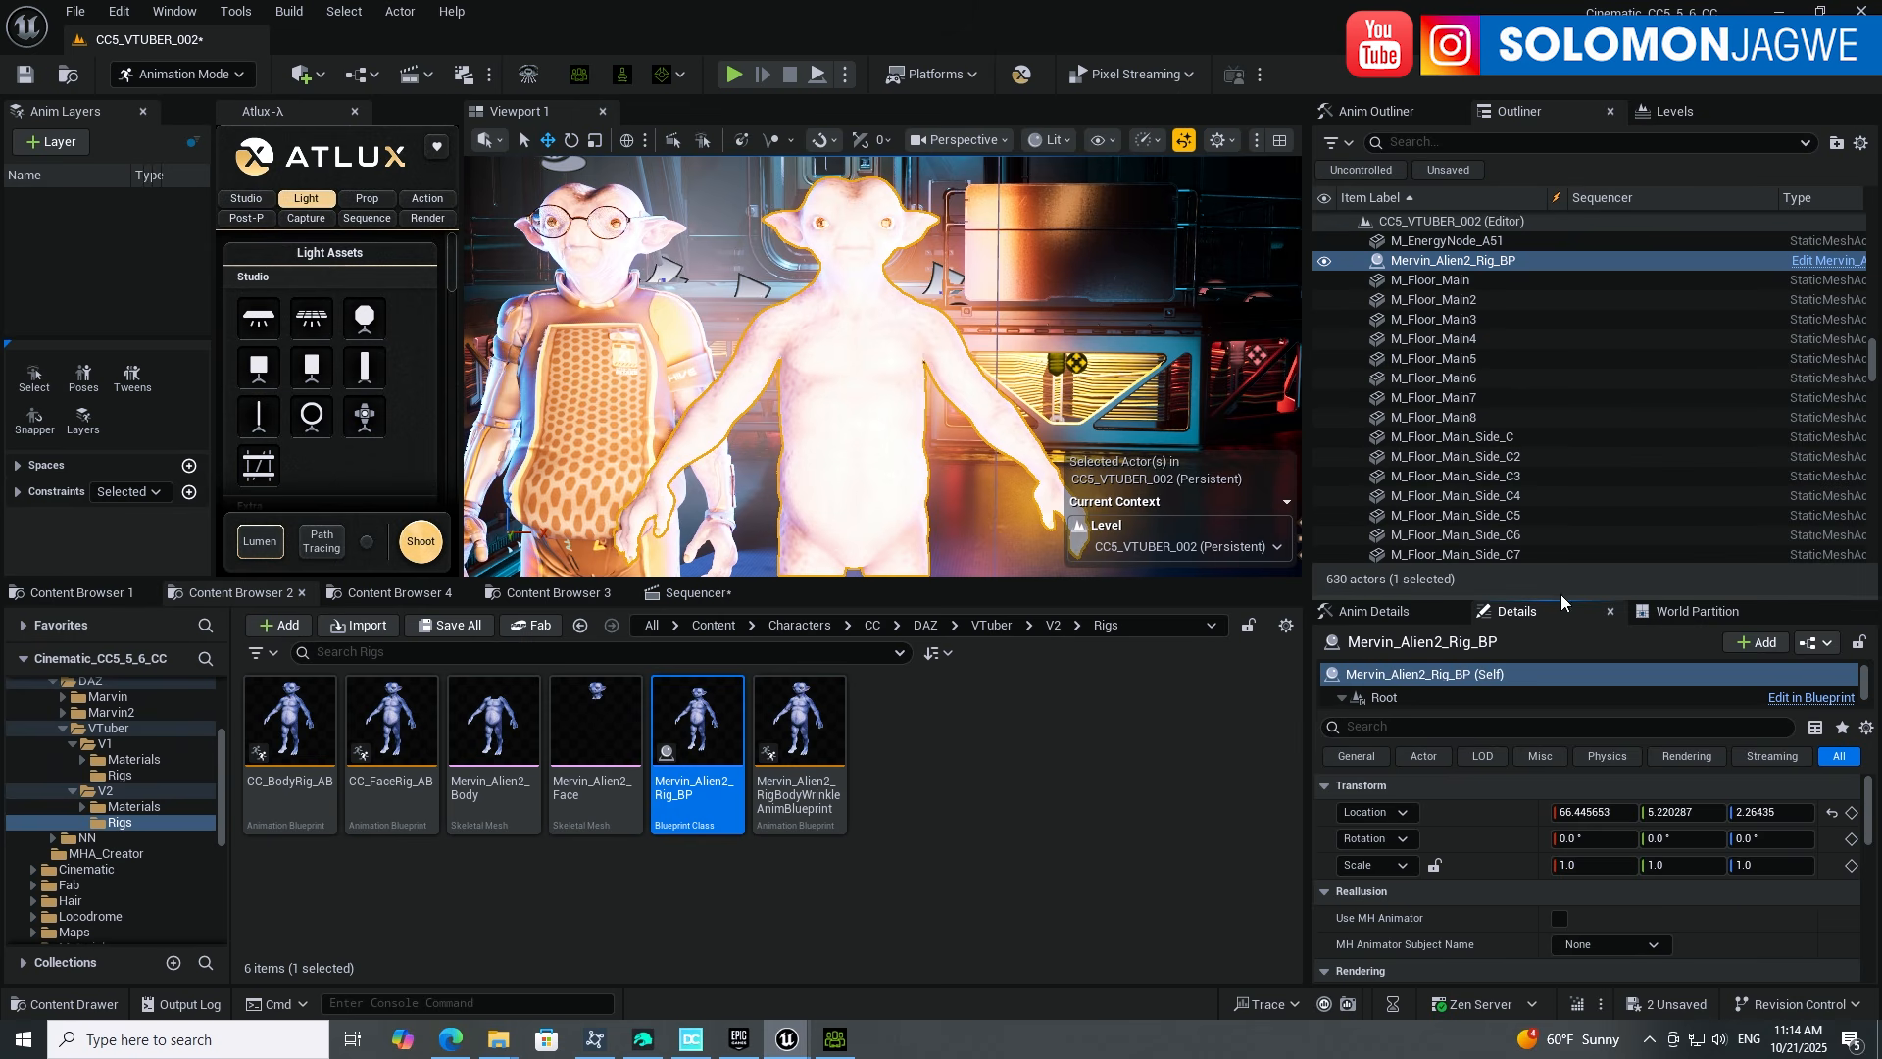
left_click_drag(1557, 598, 1557, 552)
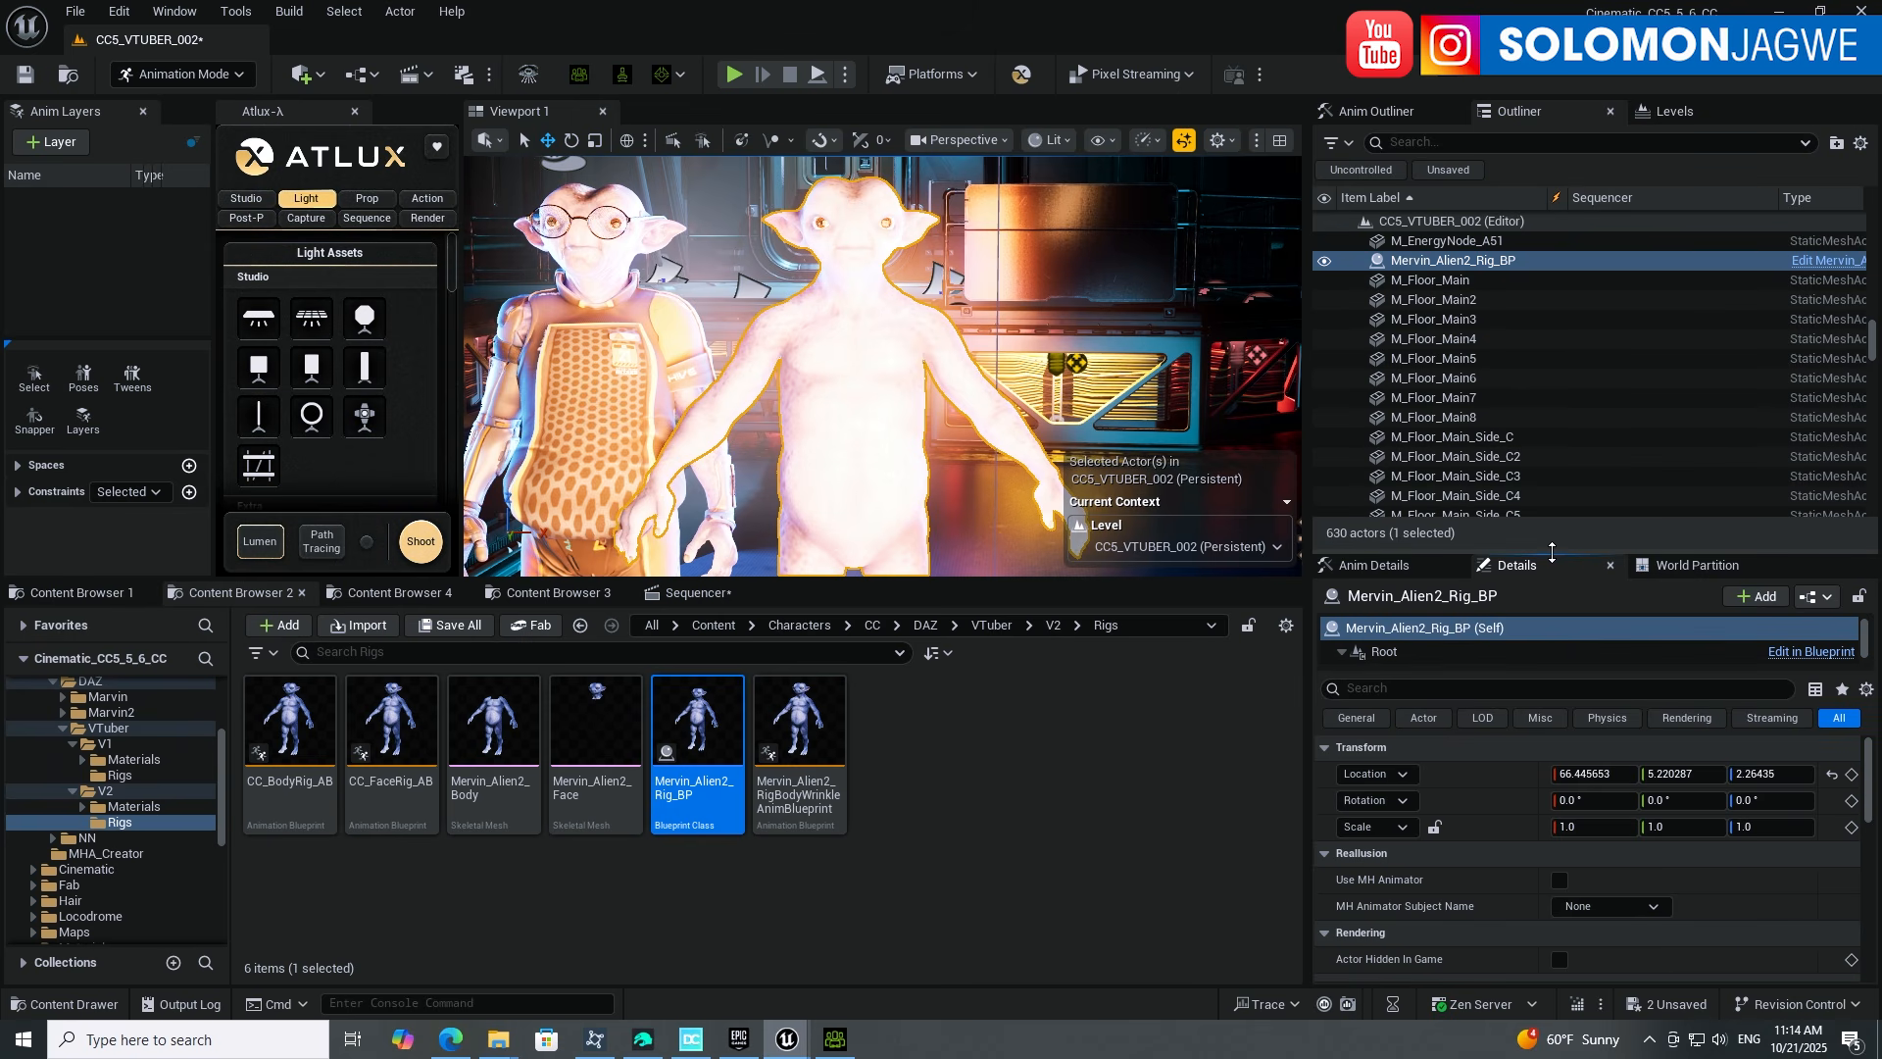
left_click_drag(1477, 674, 1476, 722)
left_click(1409, 702)
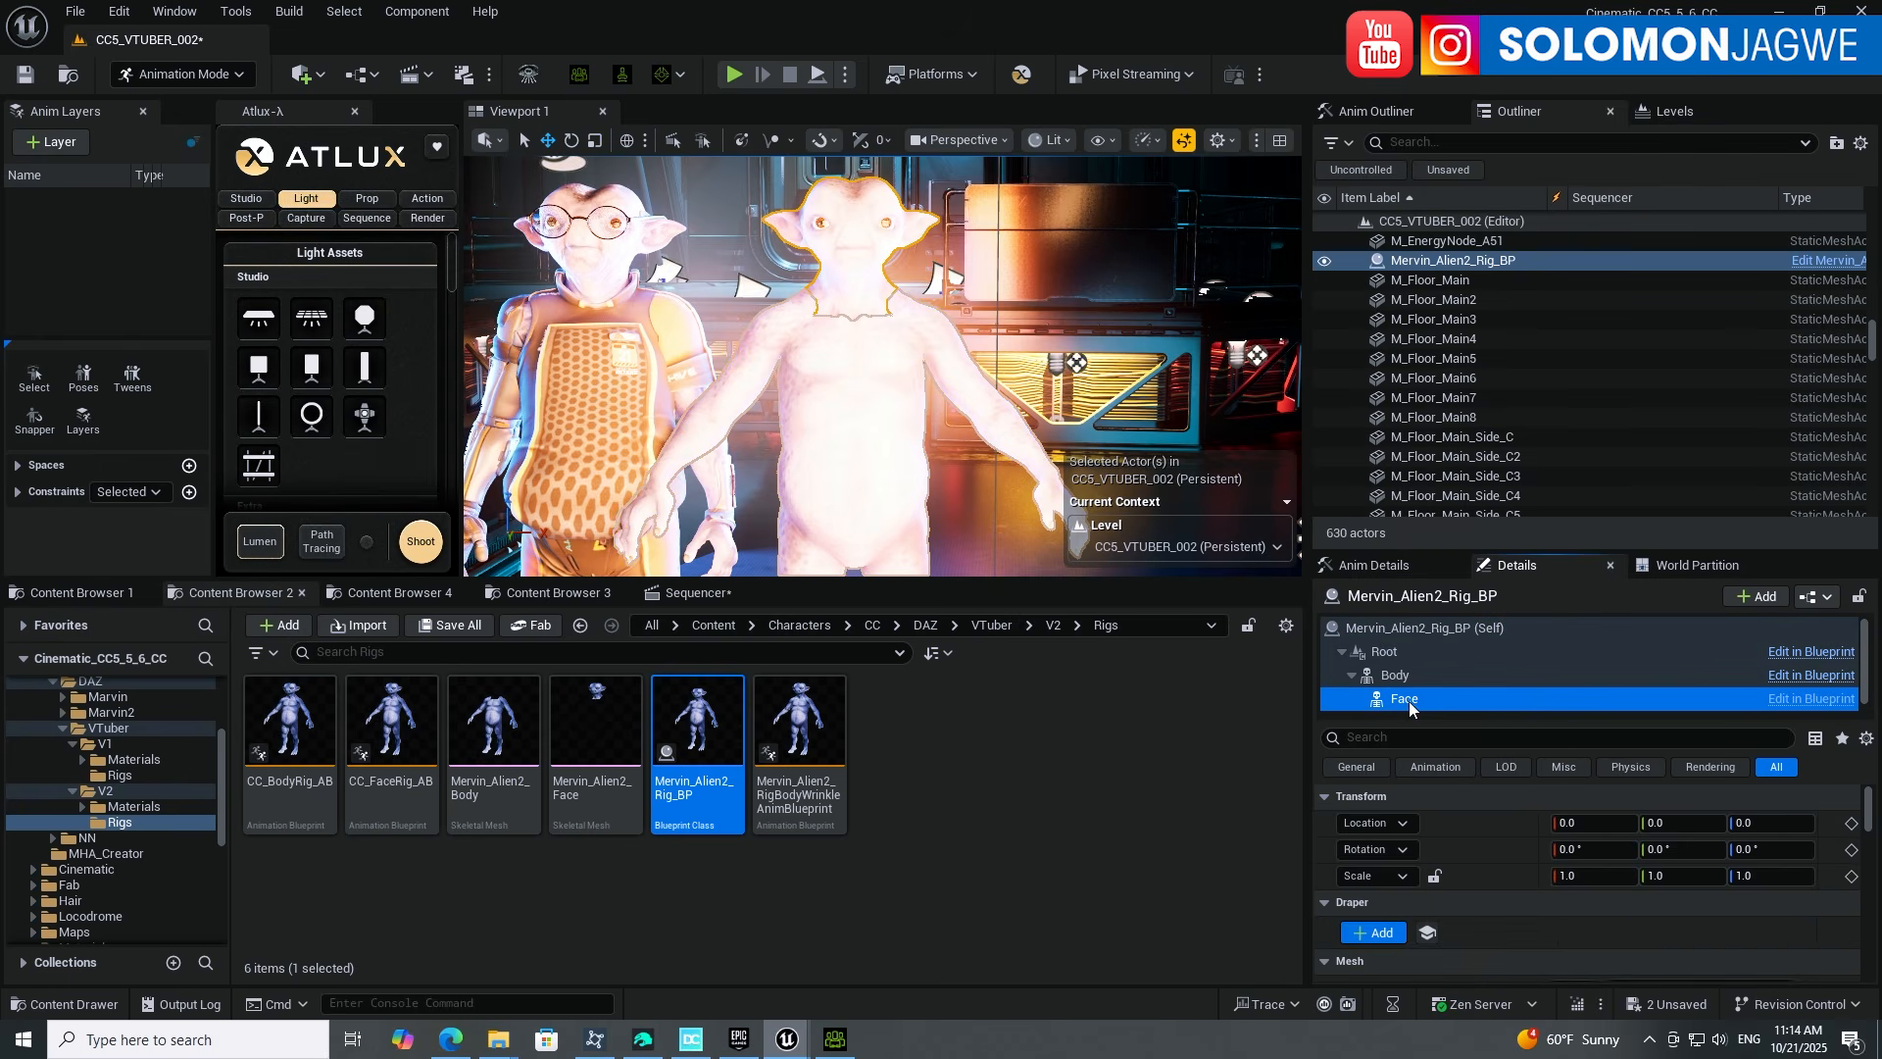
scroll(1583, 277, "up", 1)
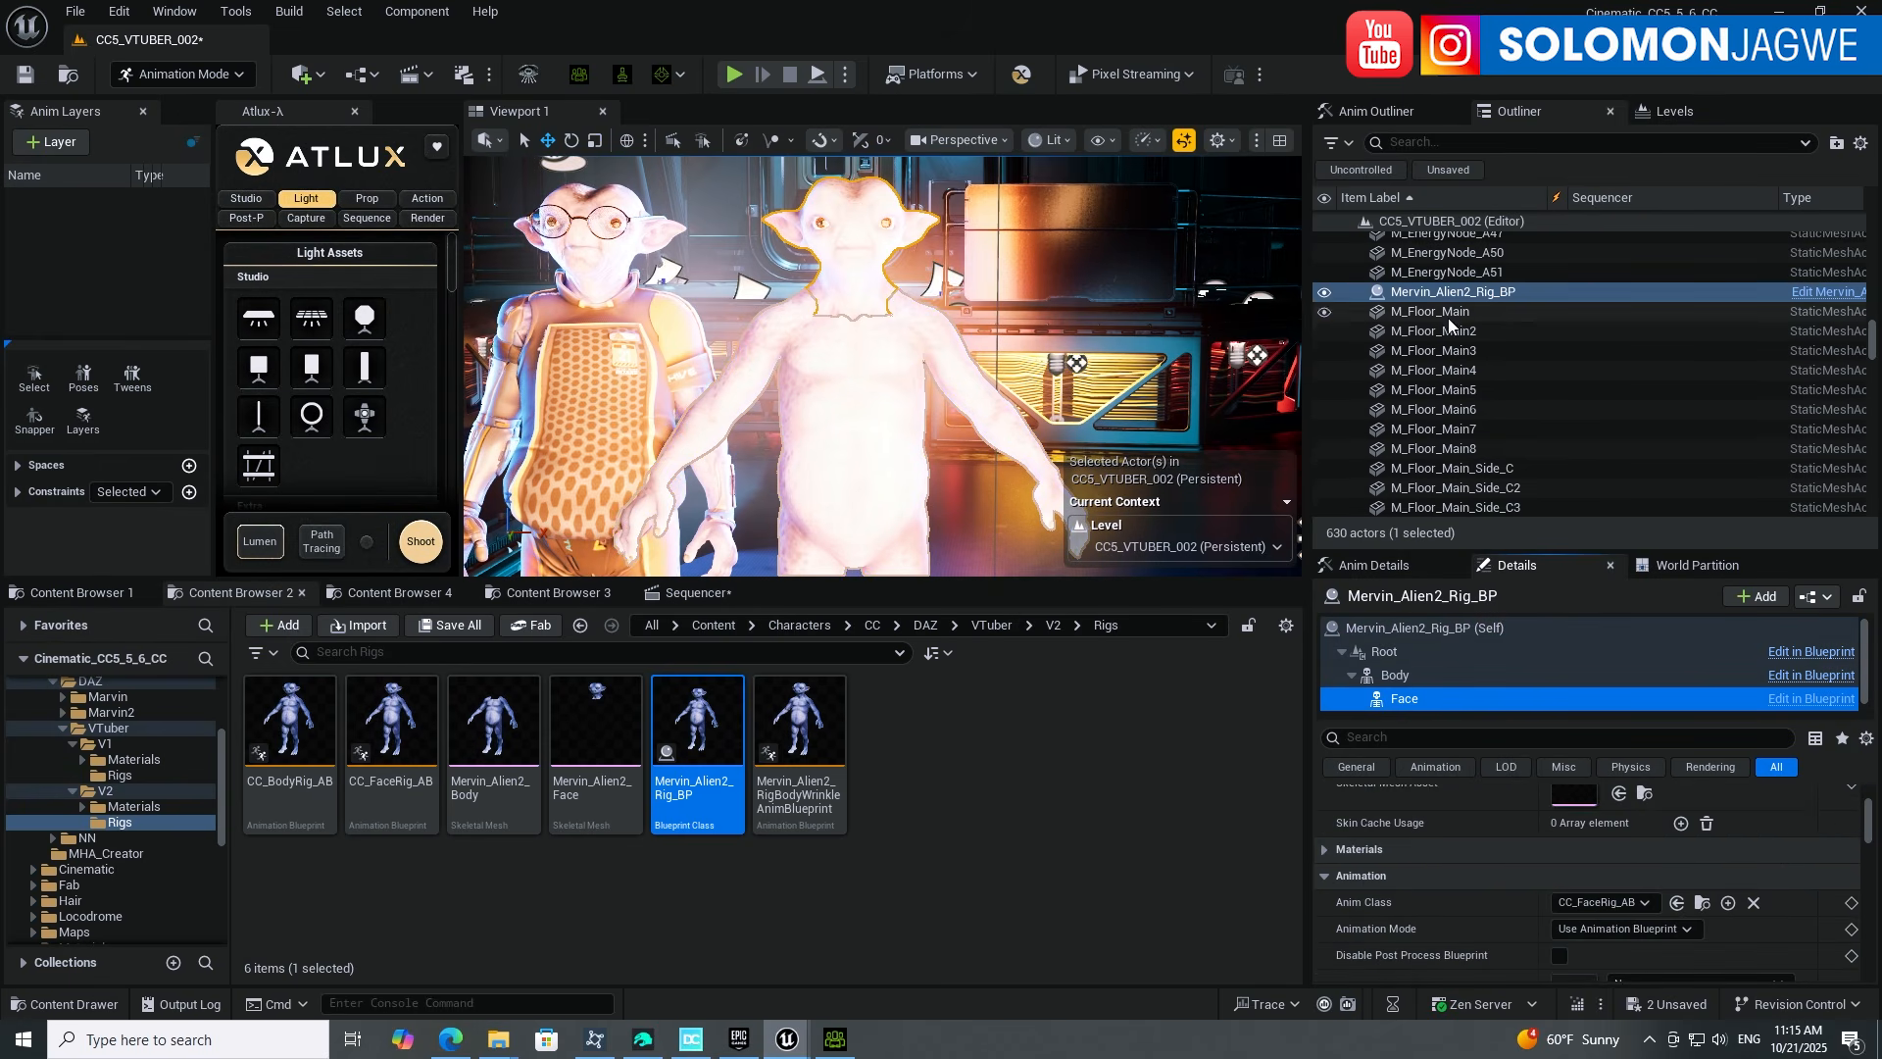
left_click(1404, 630)
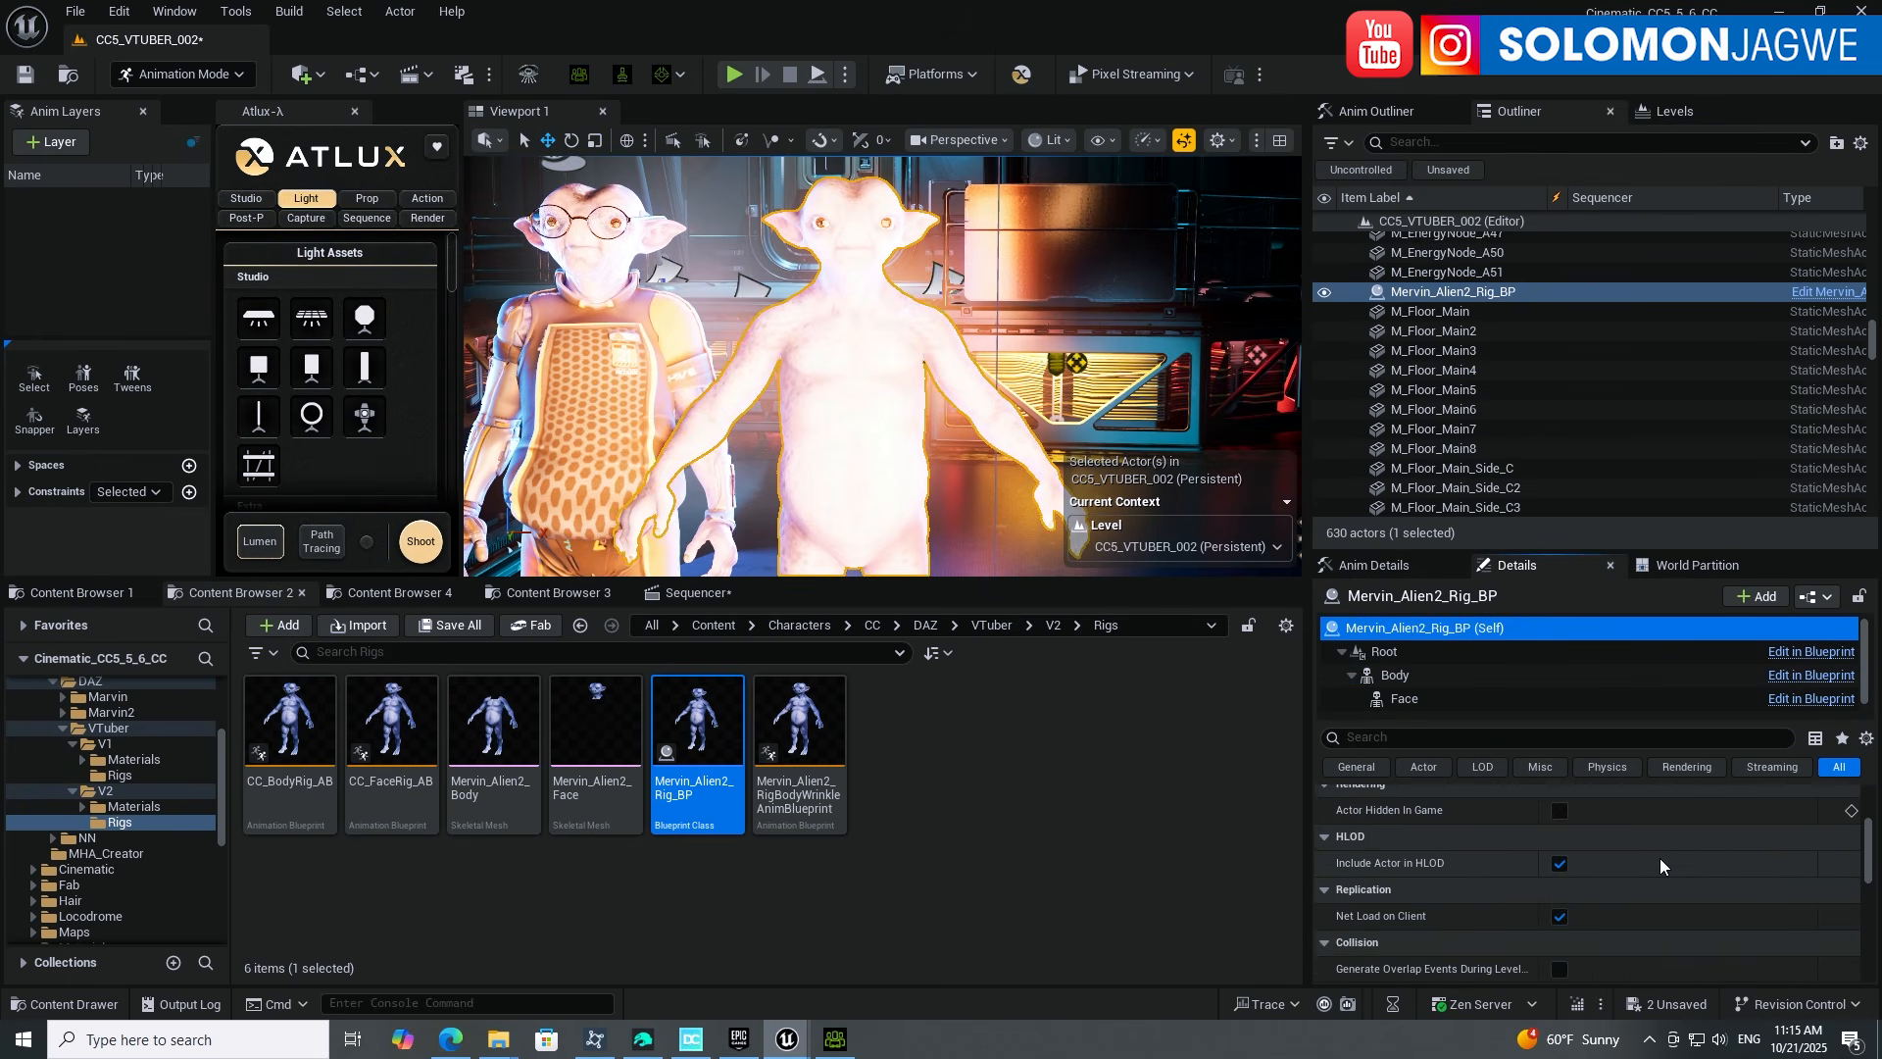
scroll(1694, 856, "up", 4)
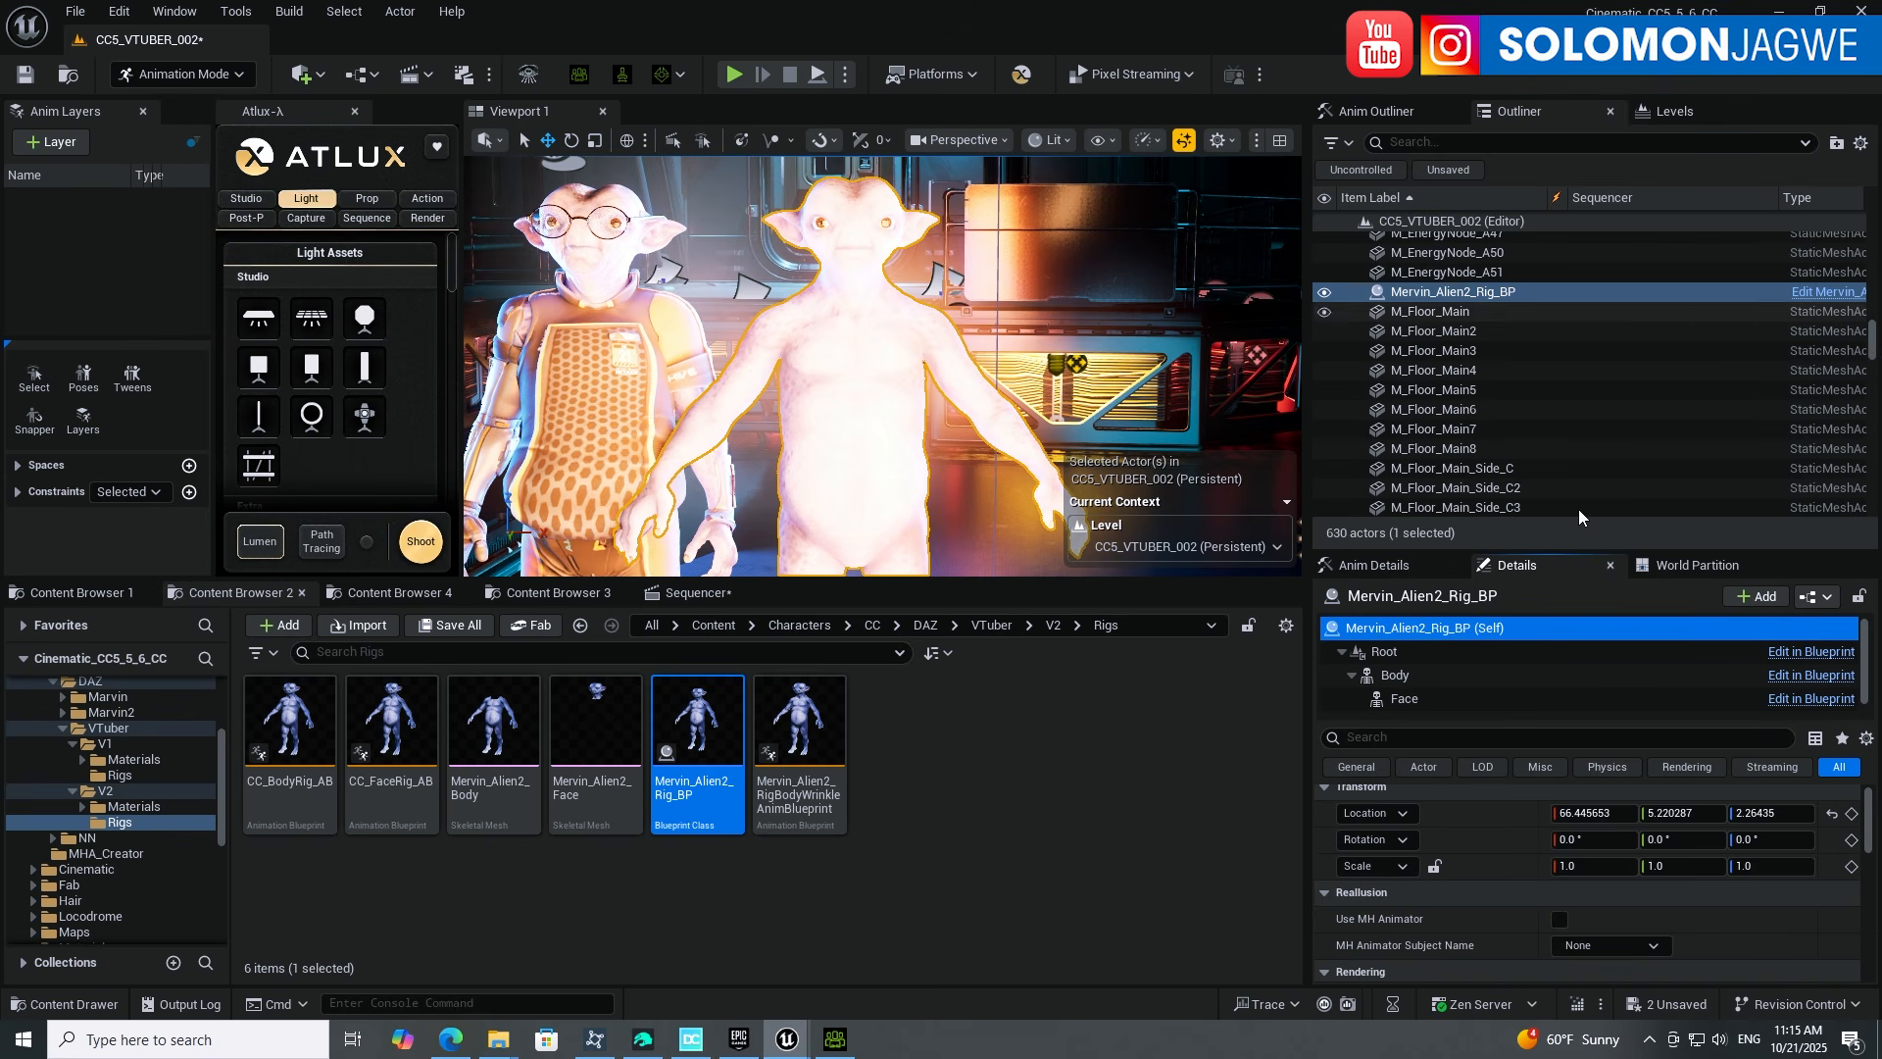
scroll(1658, 911, "down", 2)
scroll(1659, 910, "up", 2)
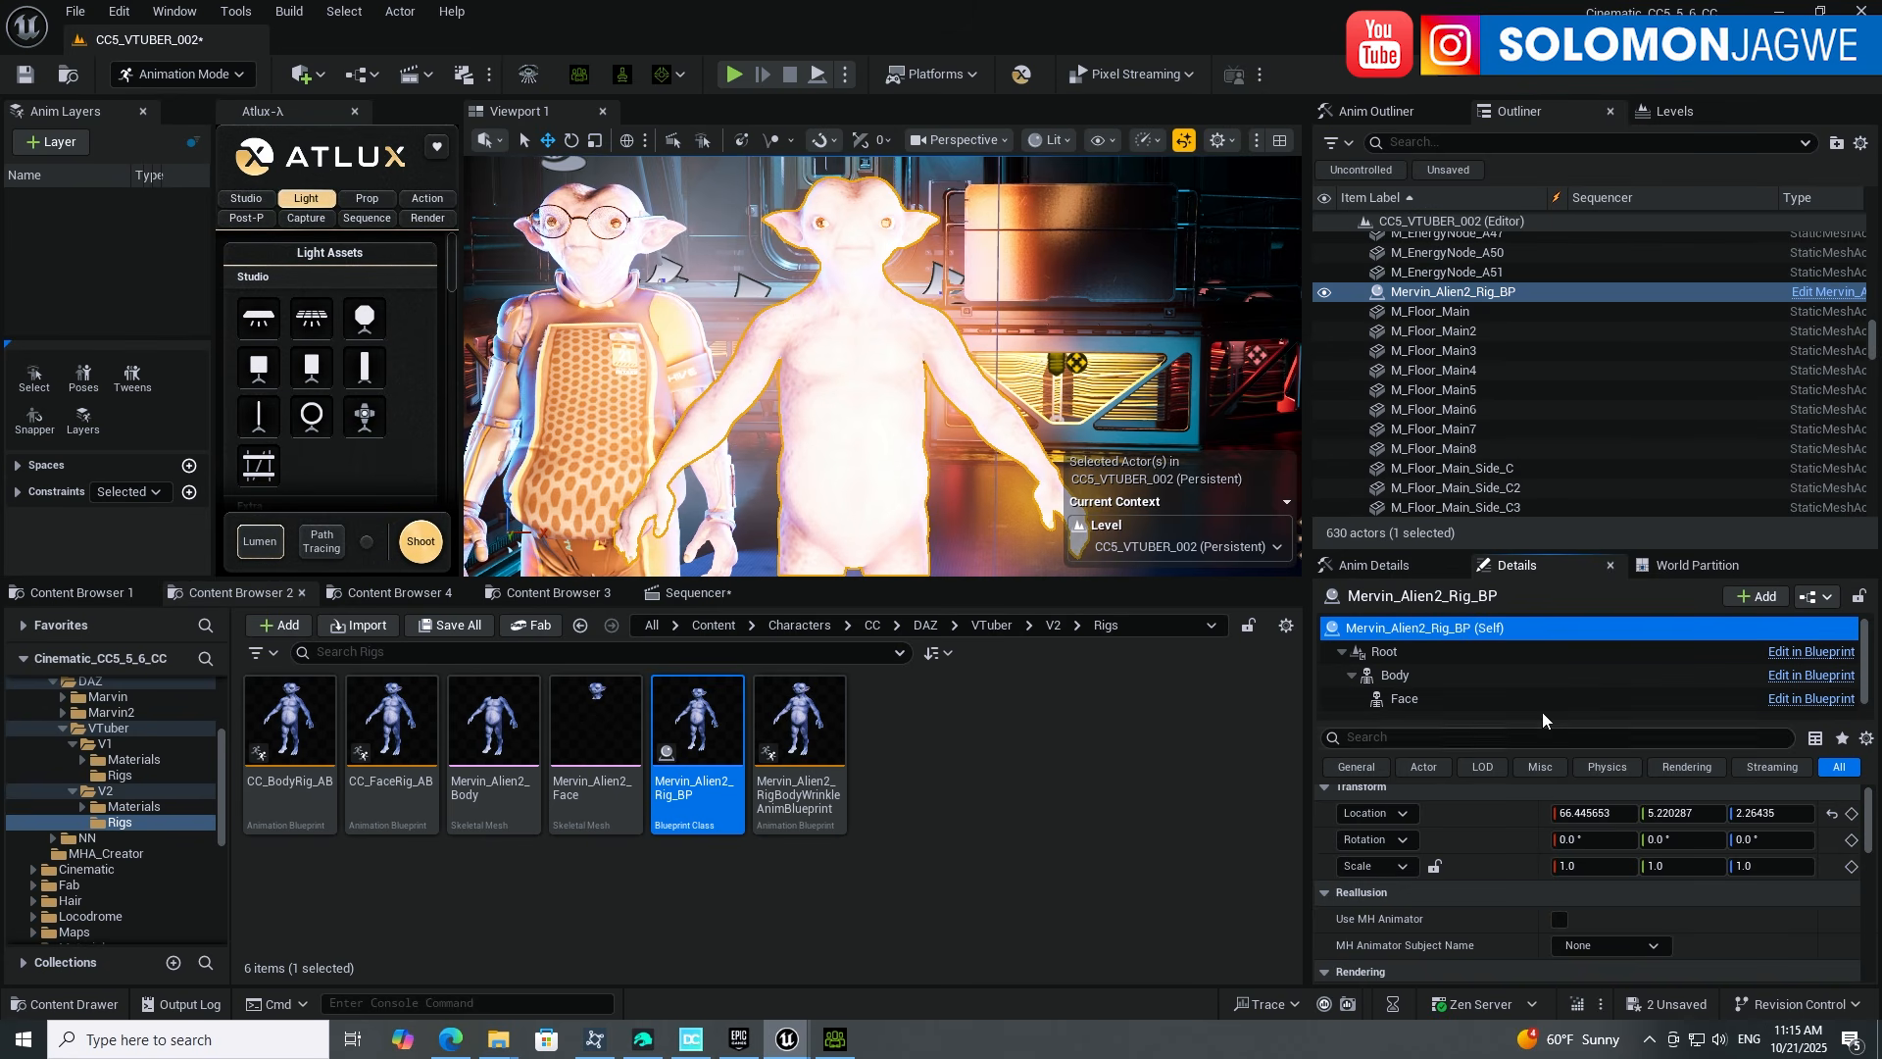
Step: Change Animation Mode to Use Custom Mode on the Face component, then on the Body component
left_click(1405, 698)
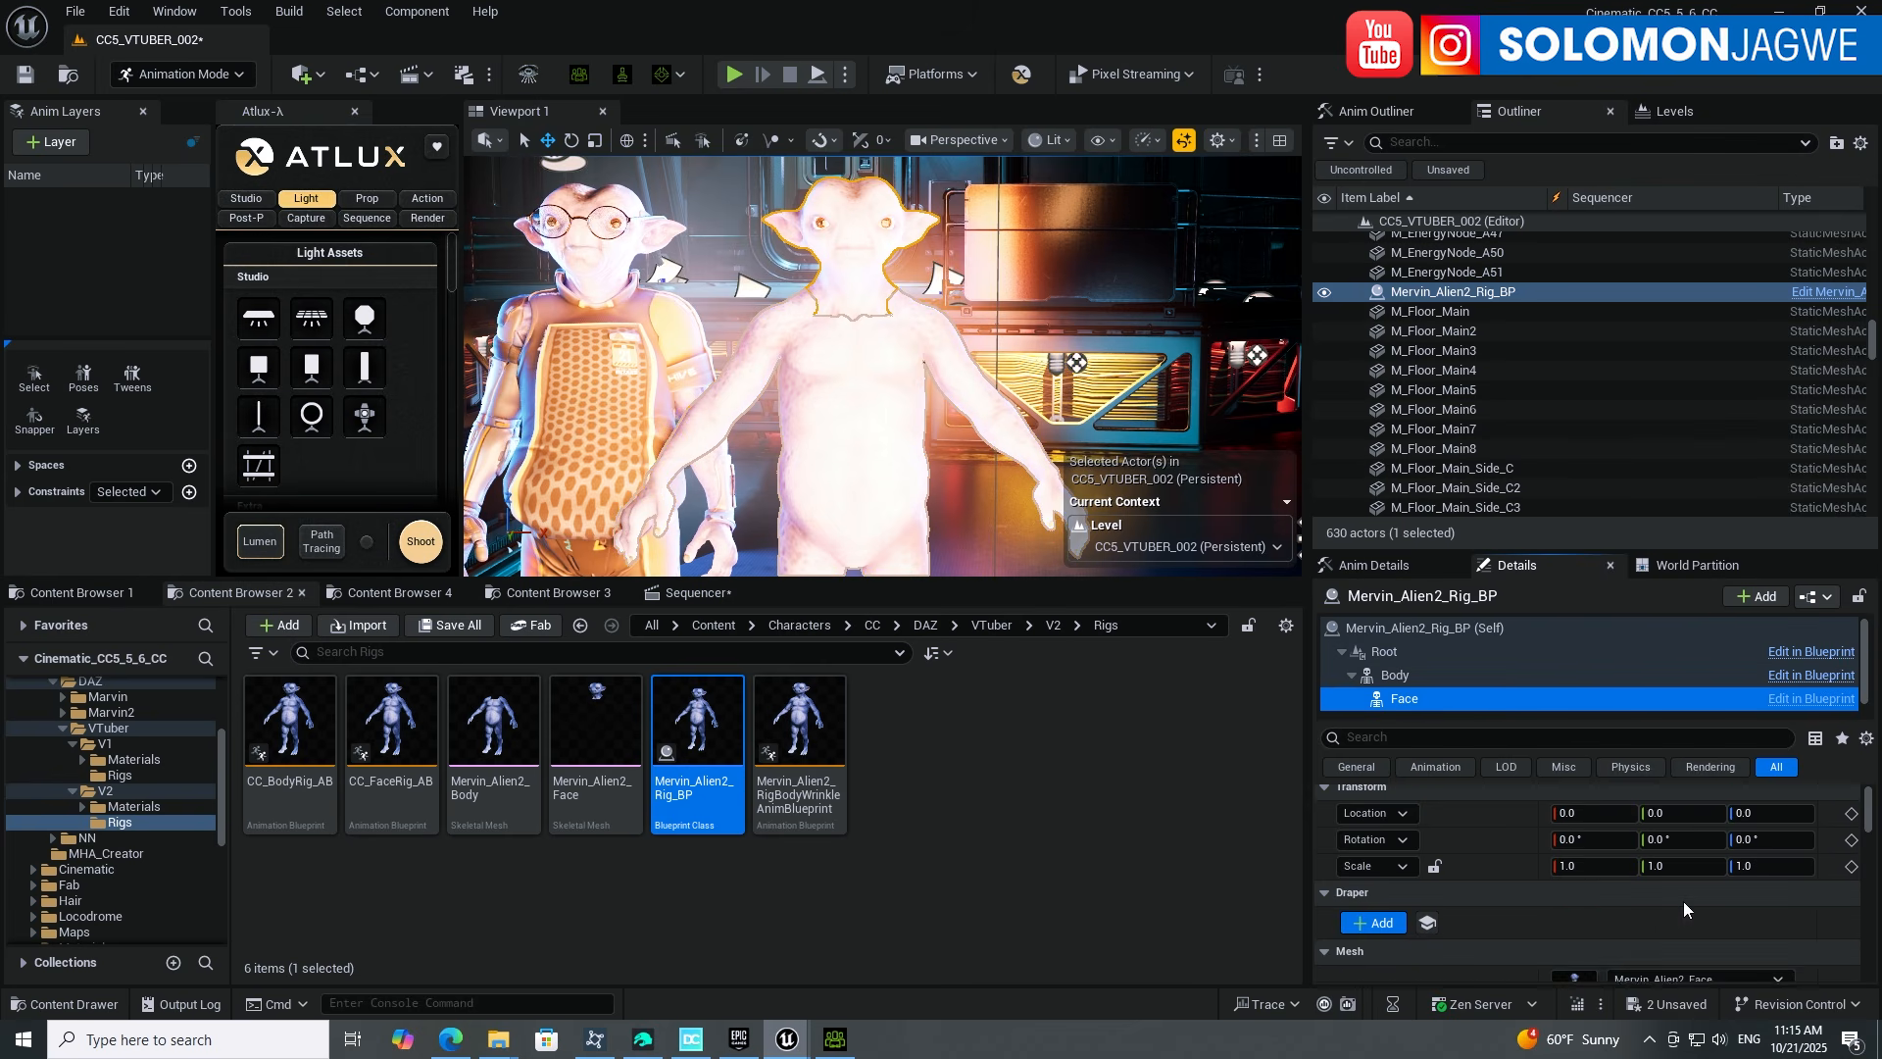
scroll(1710, 936, "down", 3)
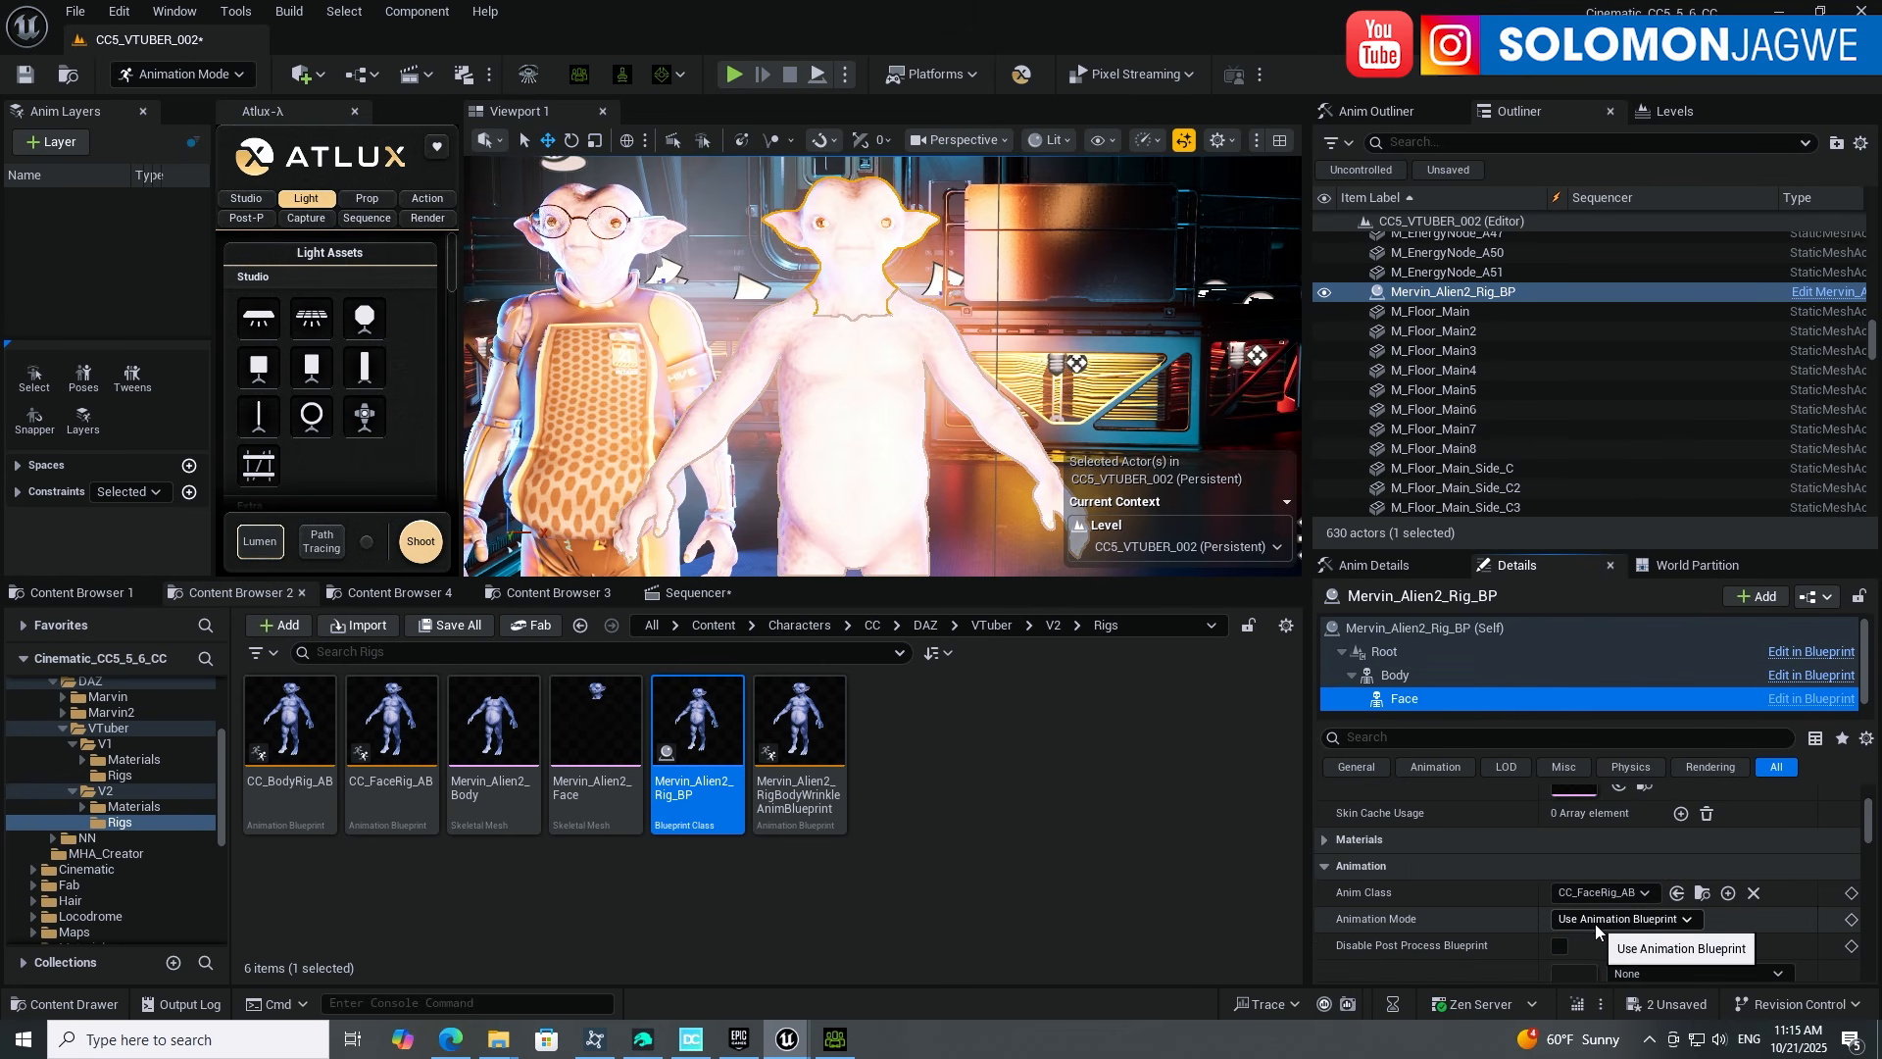
left_click(1684, 920)
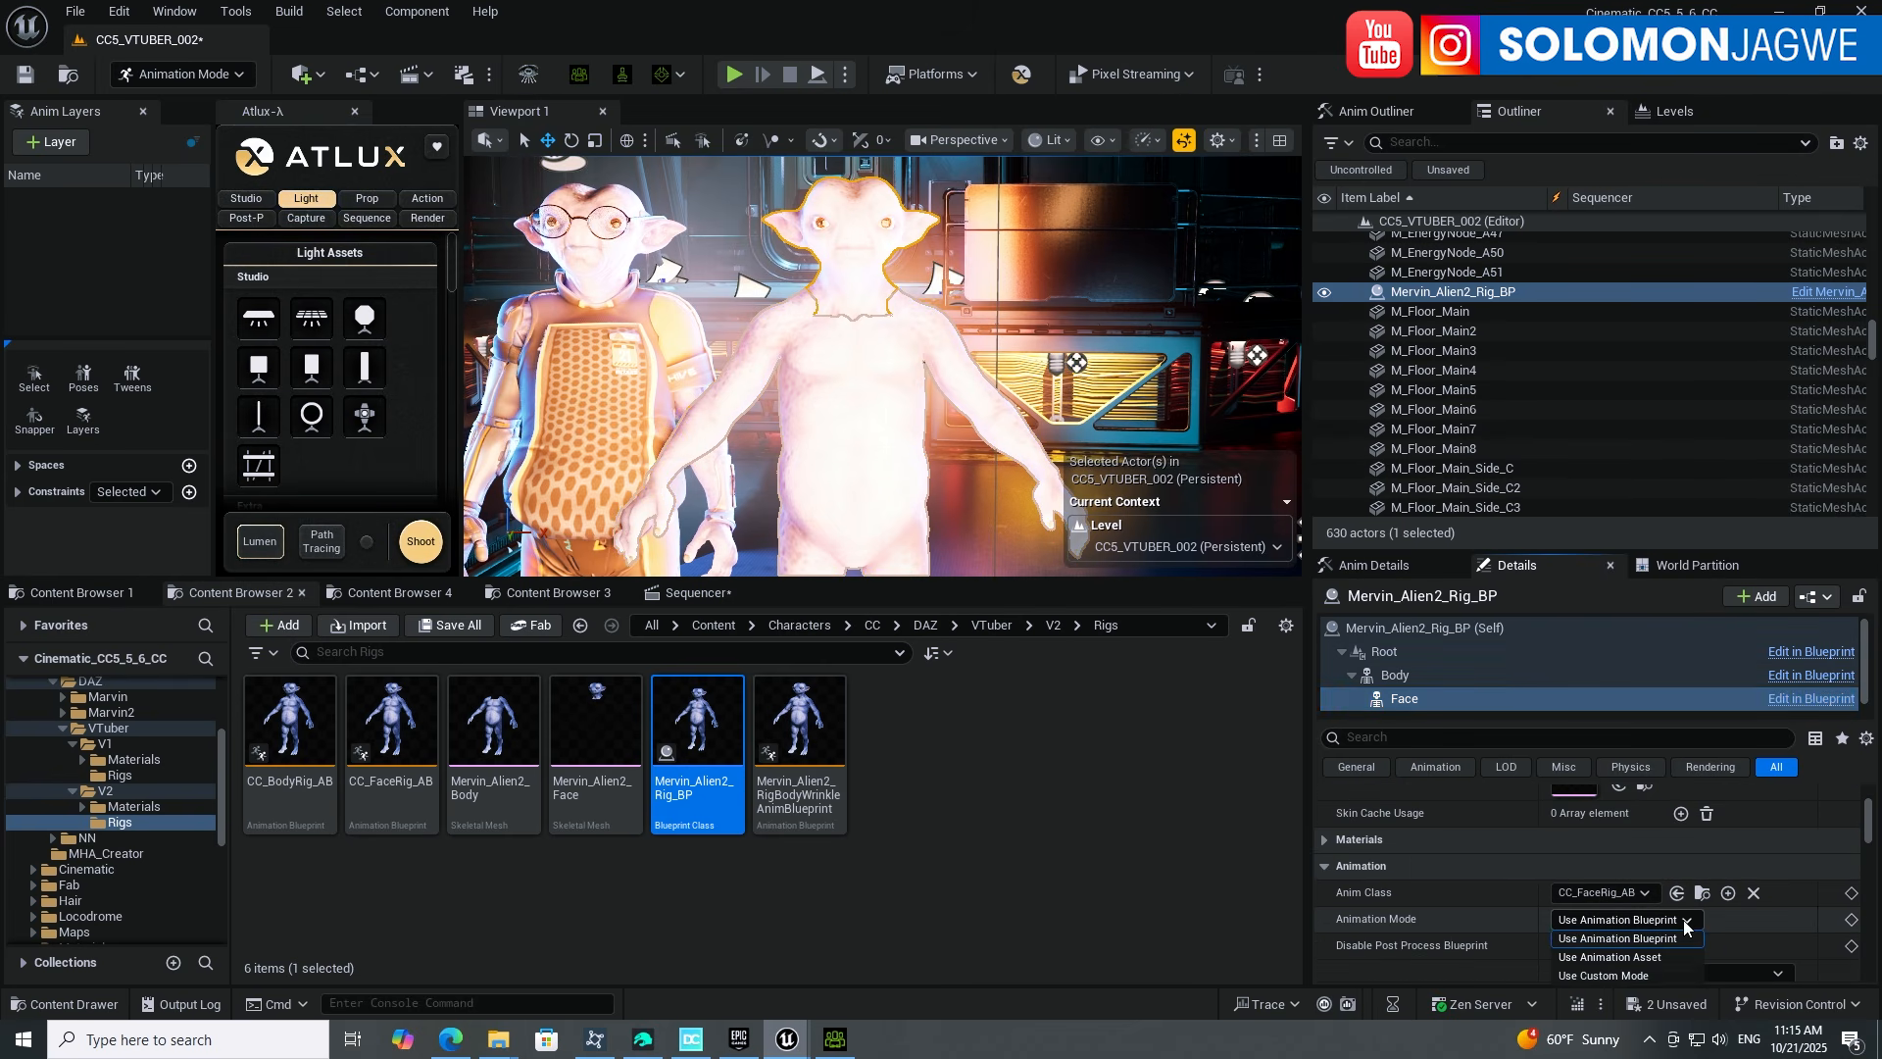
left_click(1618, 975)
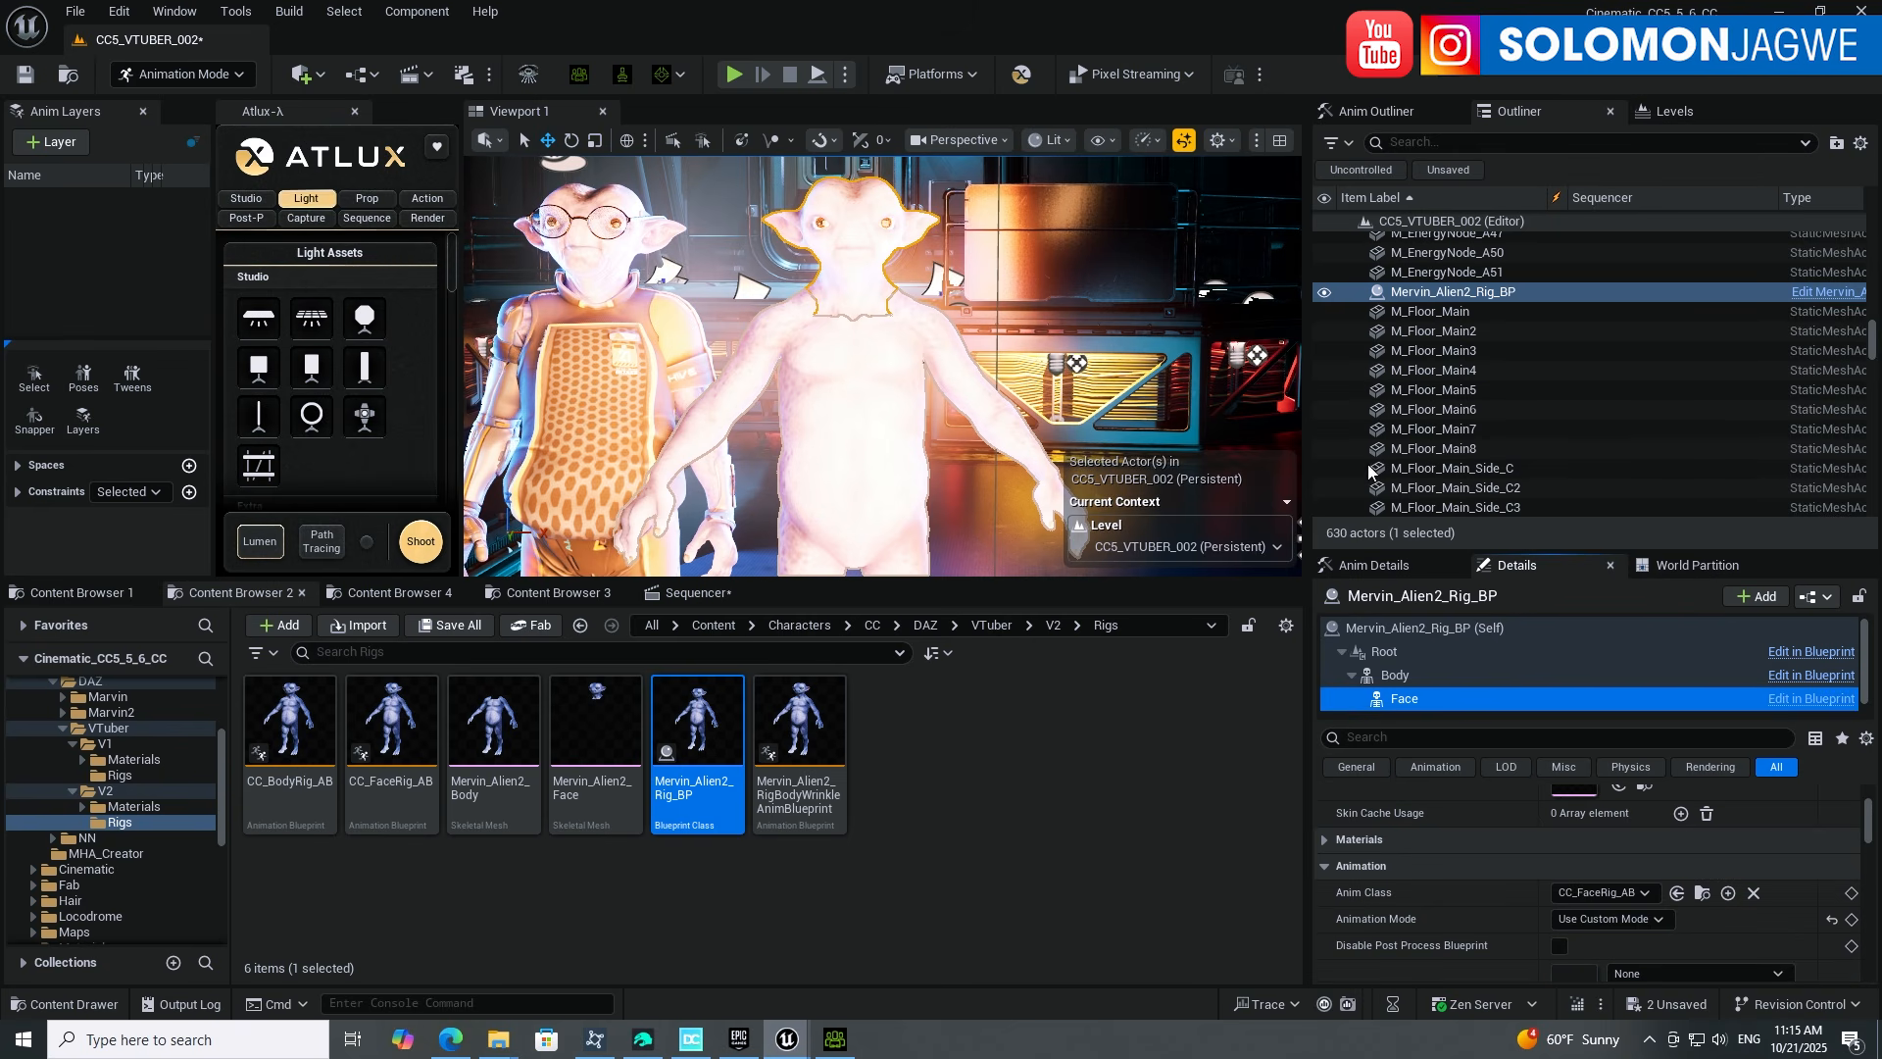
left_click(1411, 675)
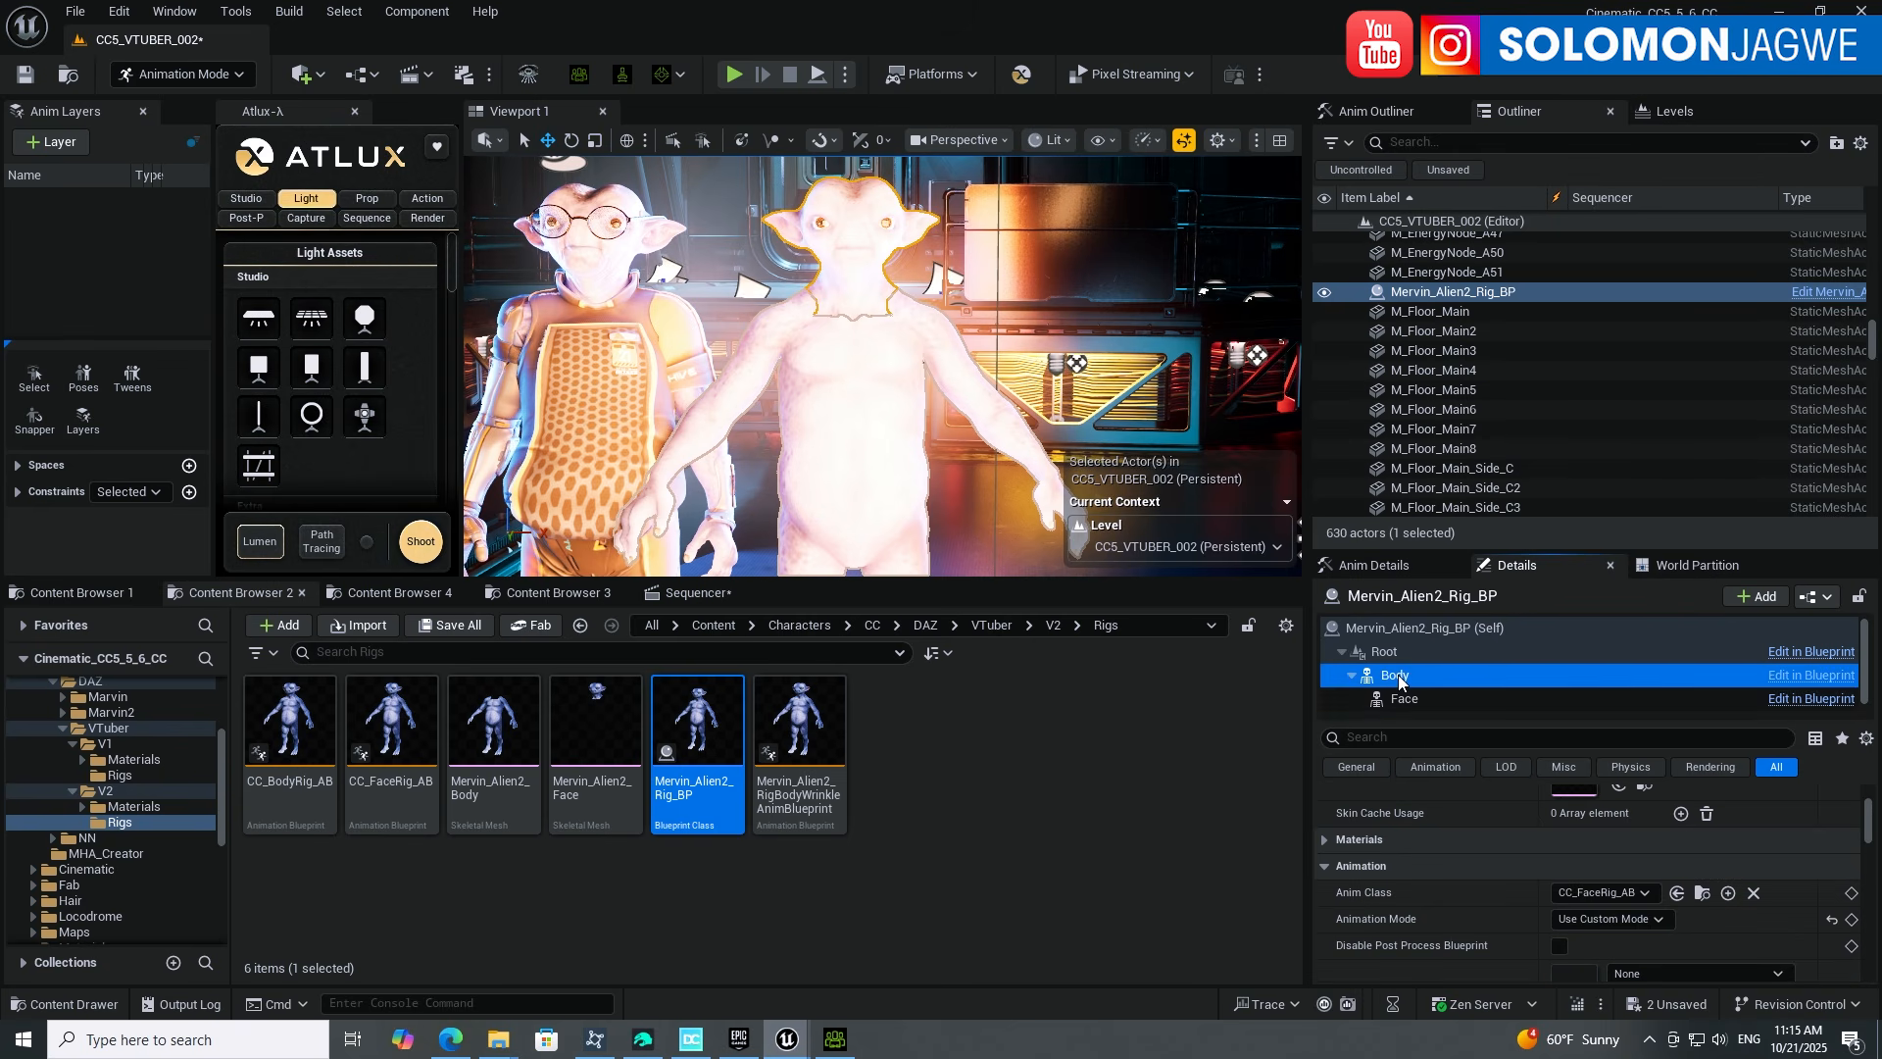
left_click(1621, 920)
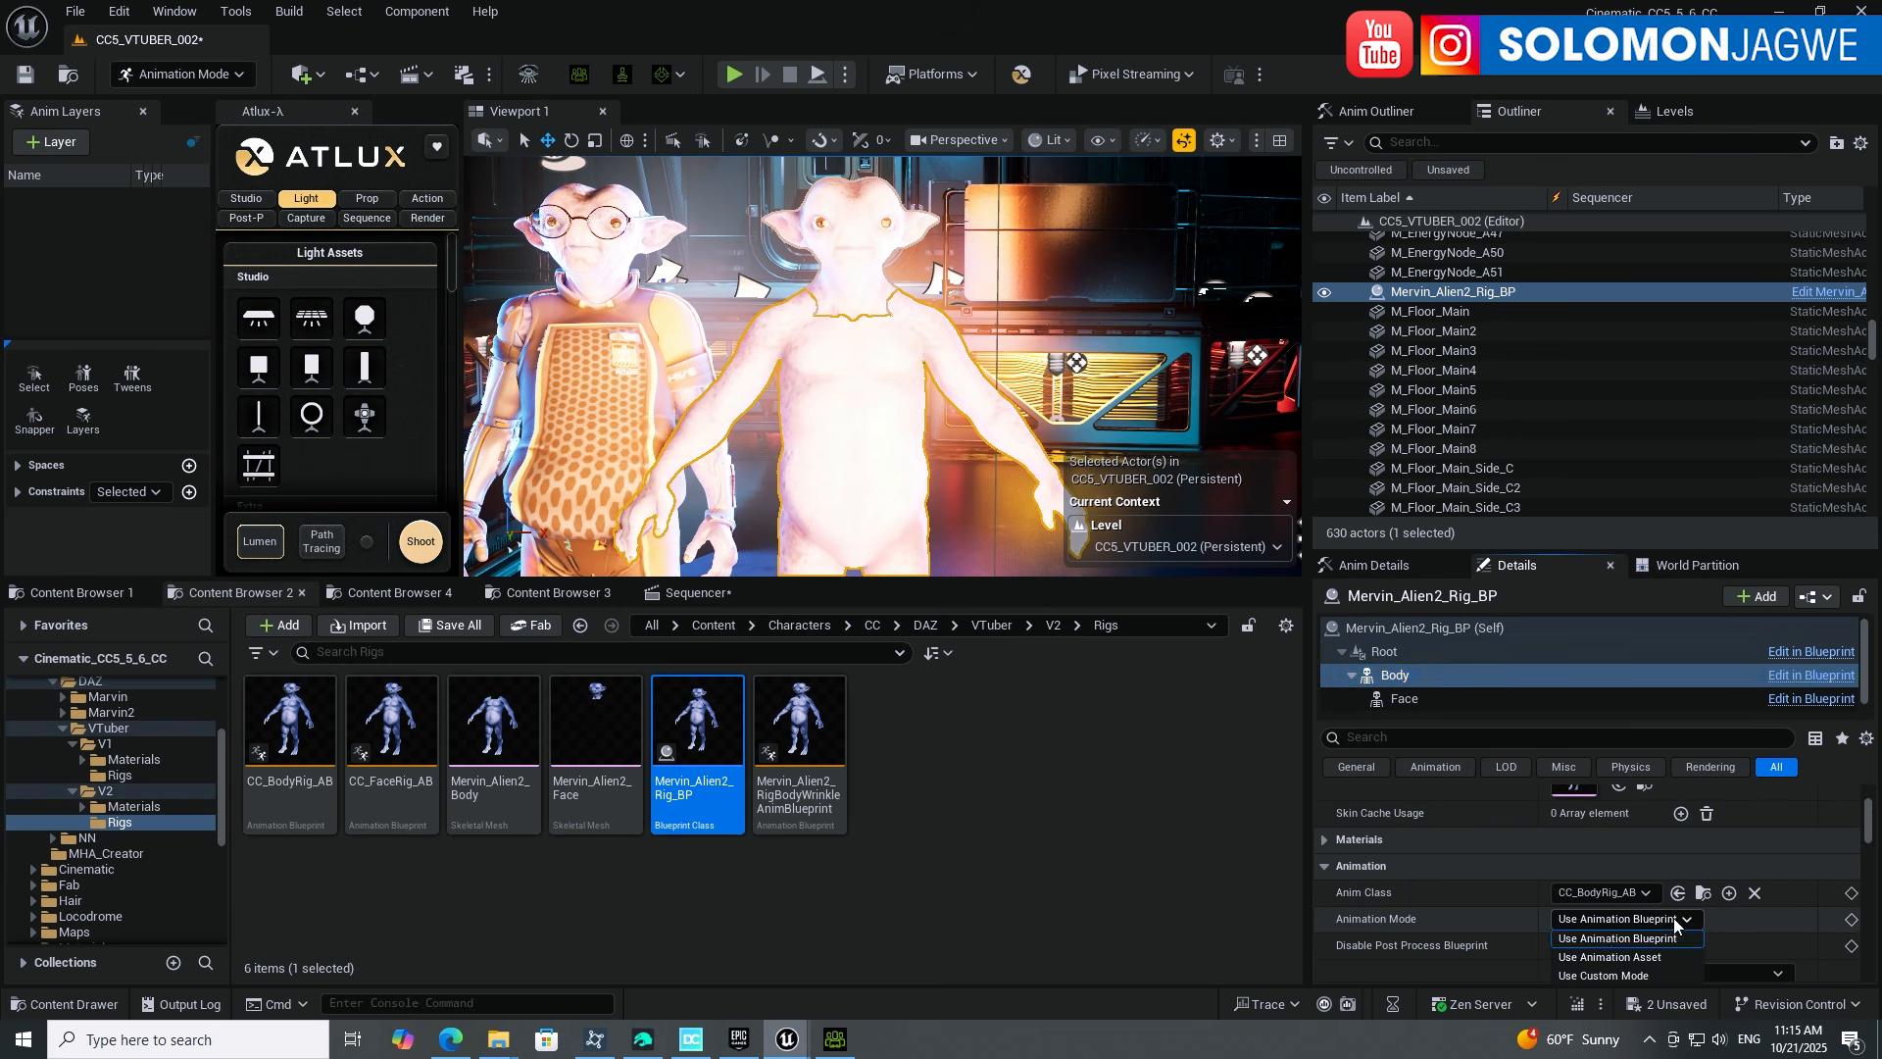
left_click(1616, 973)
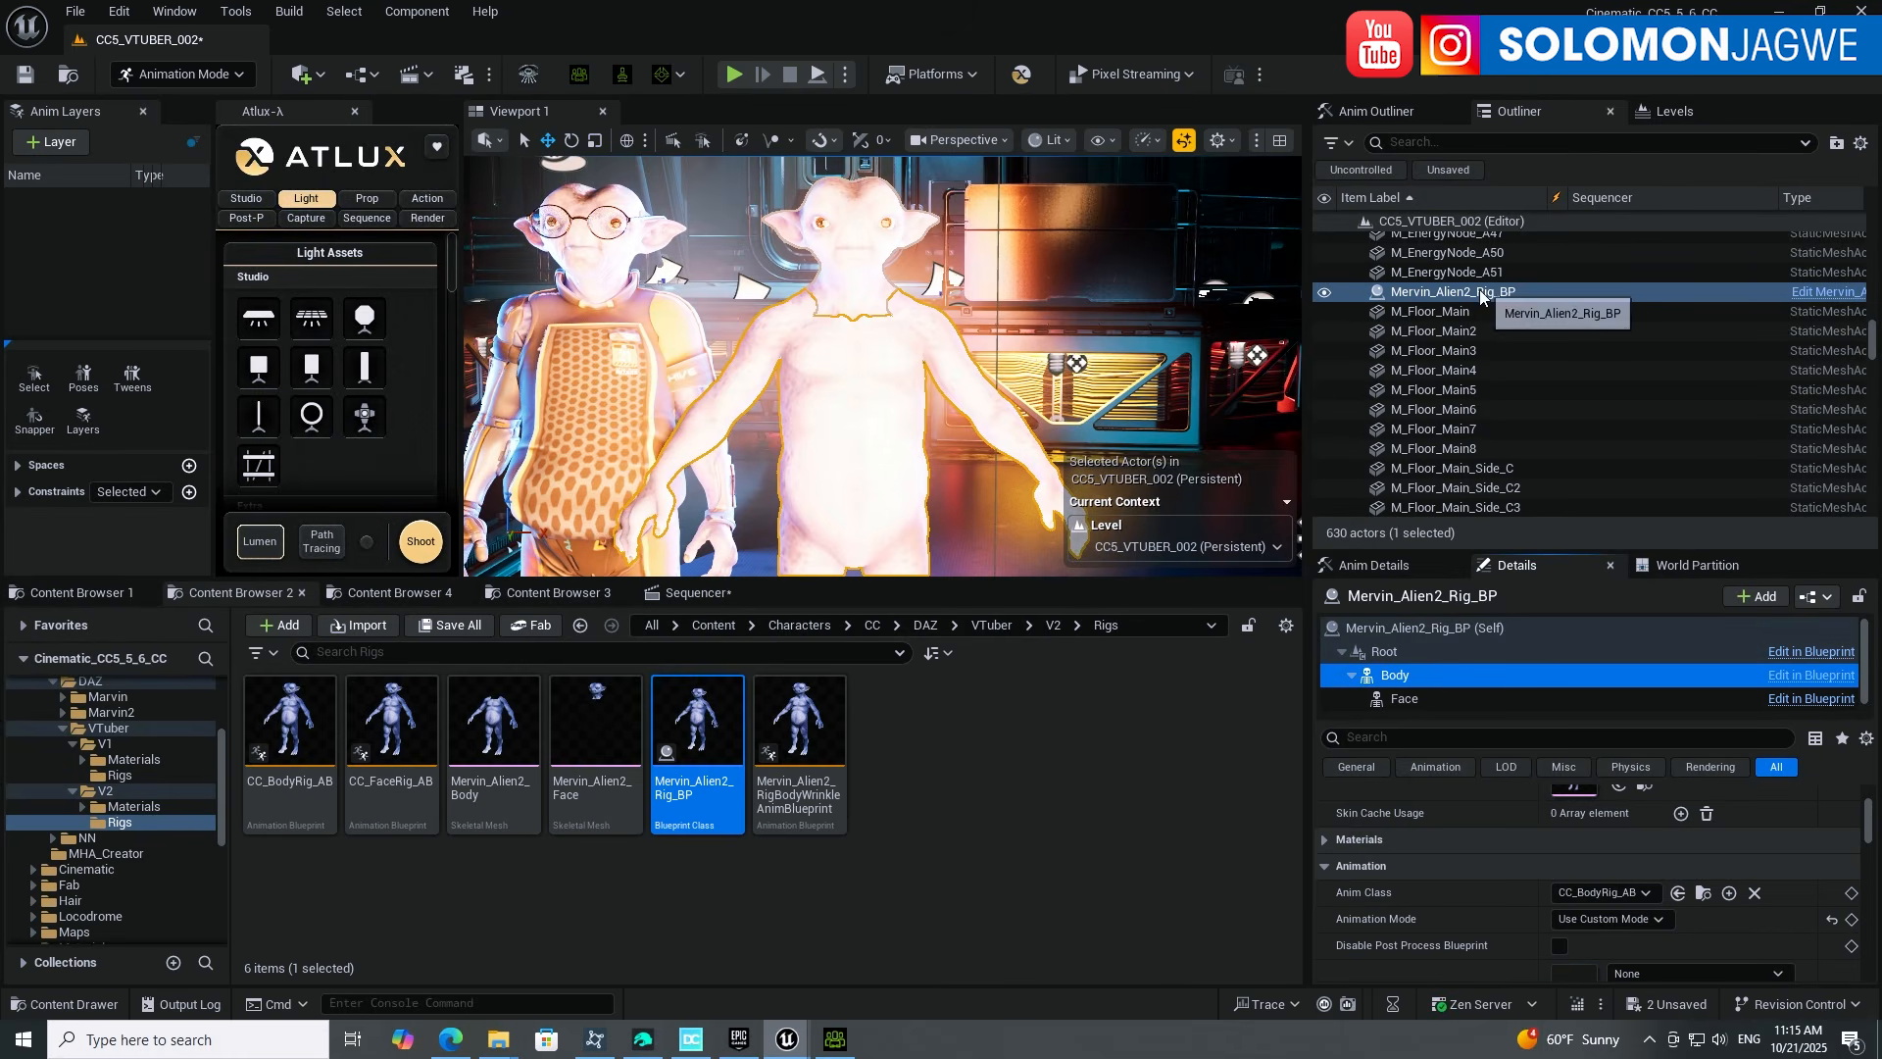
Step: Drag Mervin_Alien2_Rig_BP from the Outliner into the level sequence
left_click(691, 592)
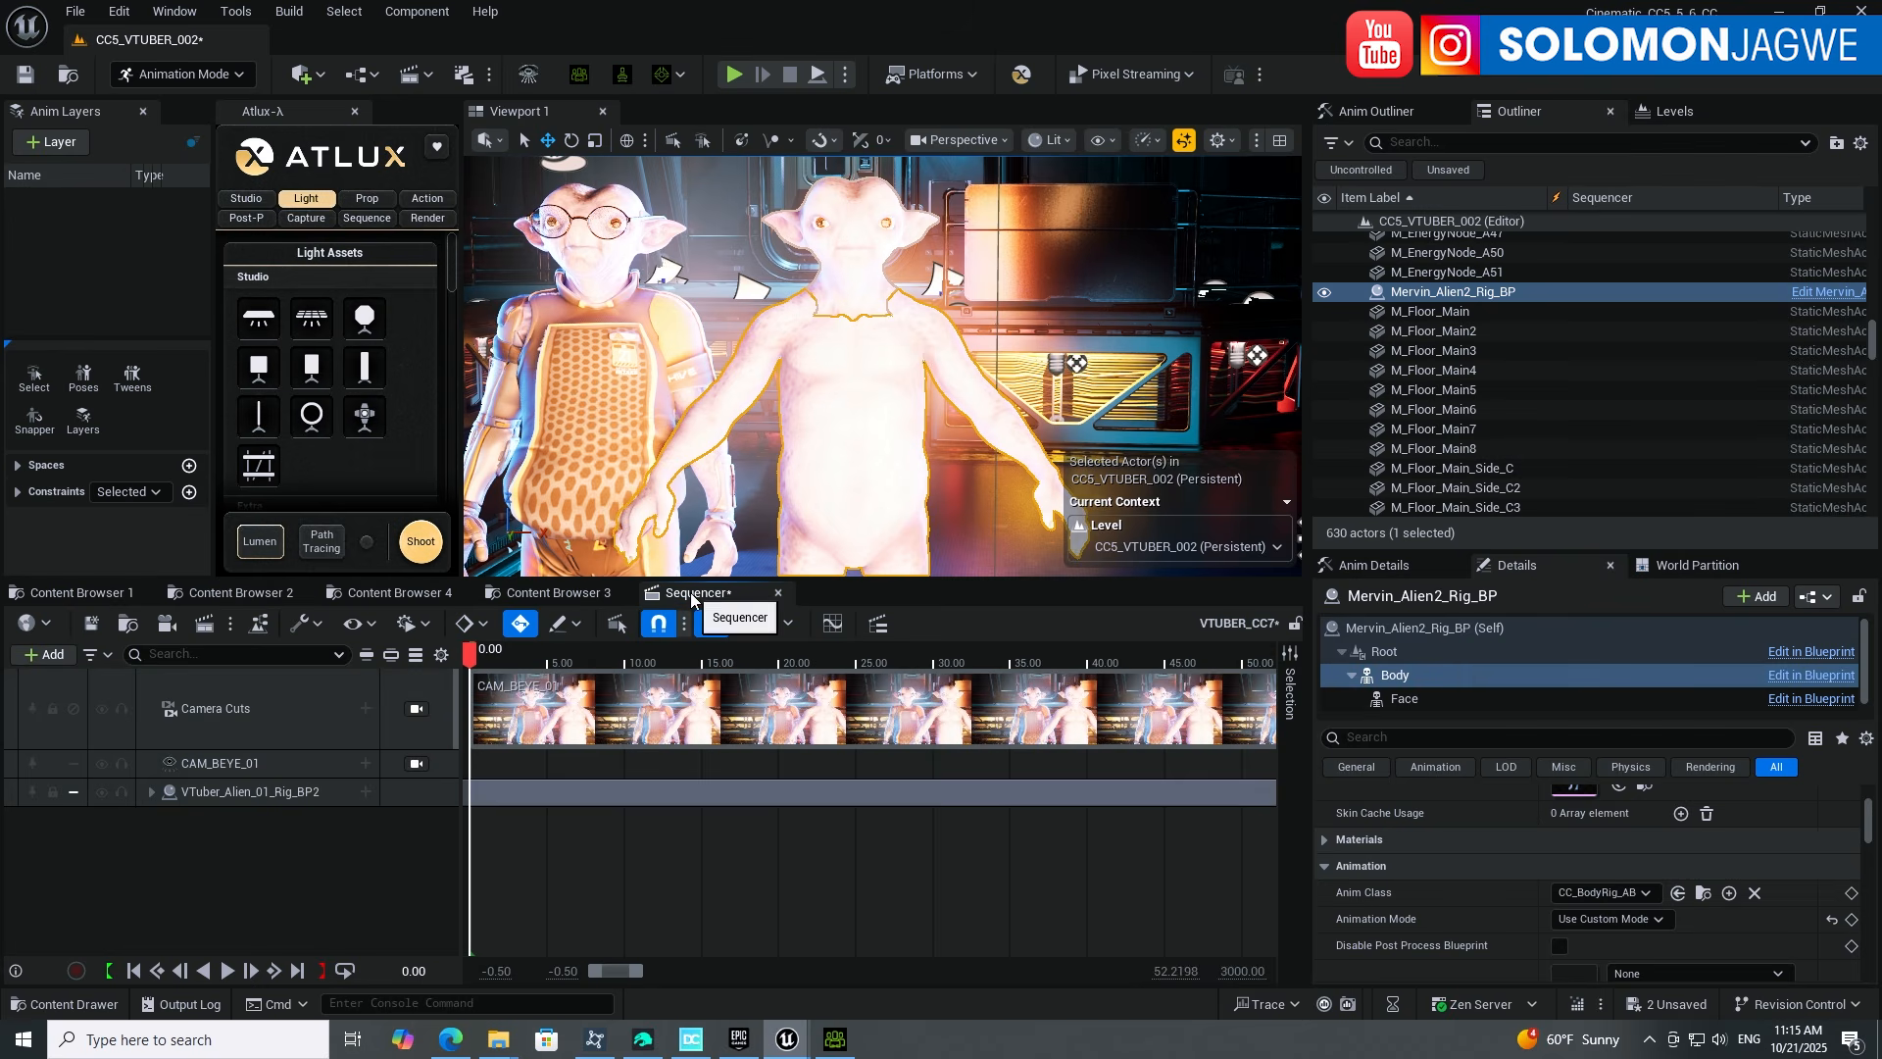
left_click(1444, 291)
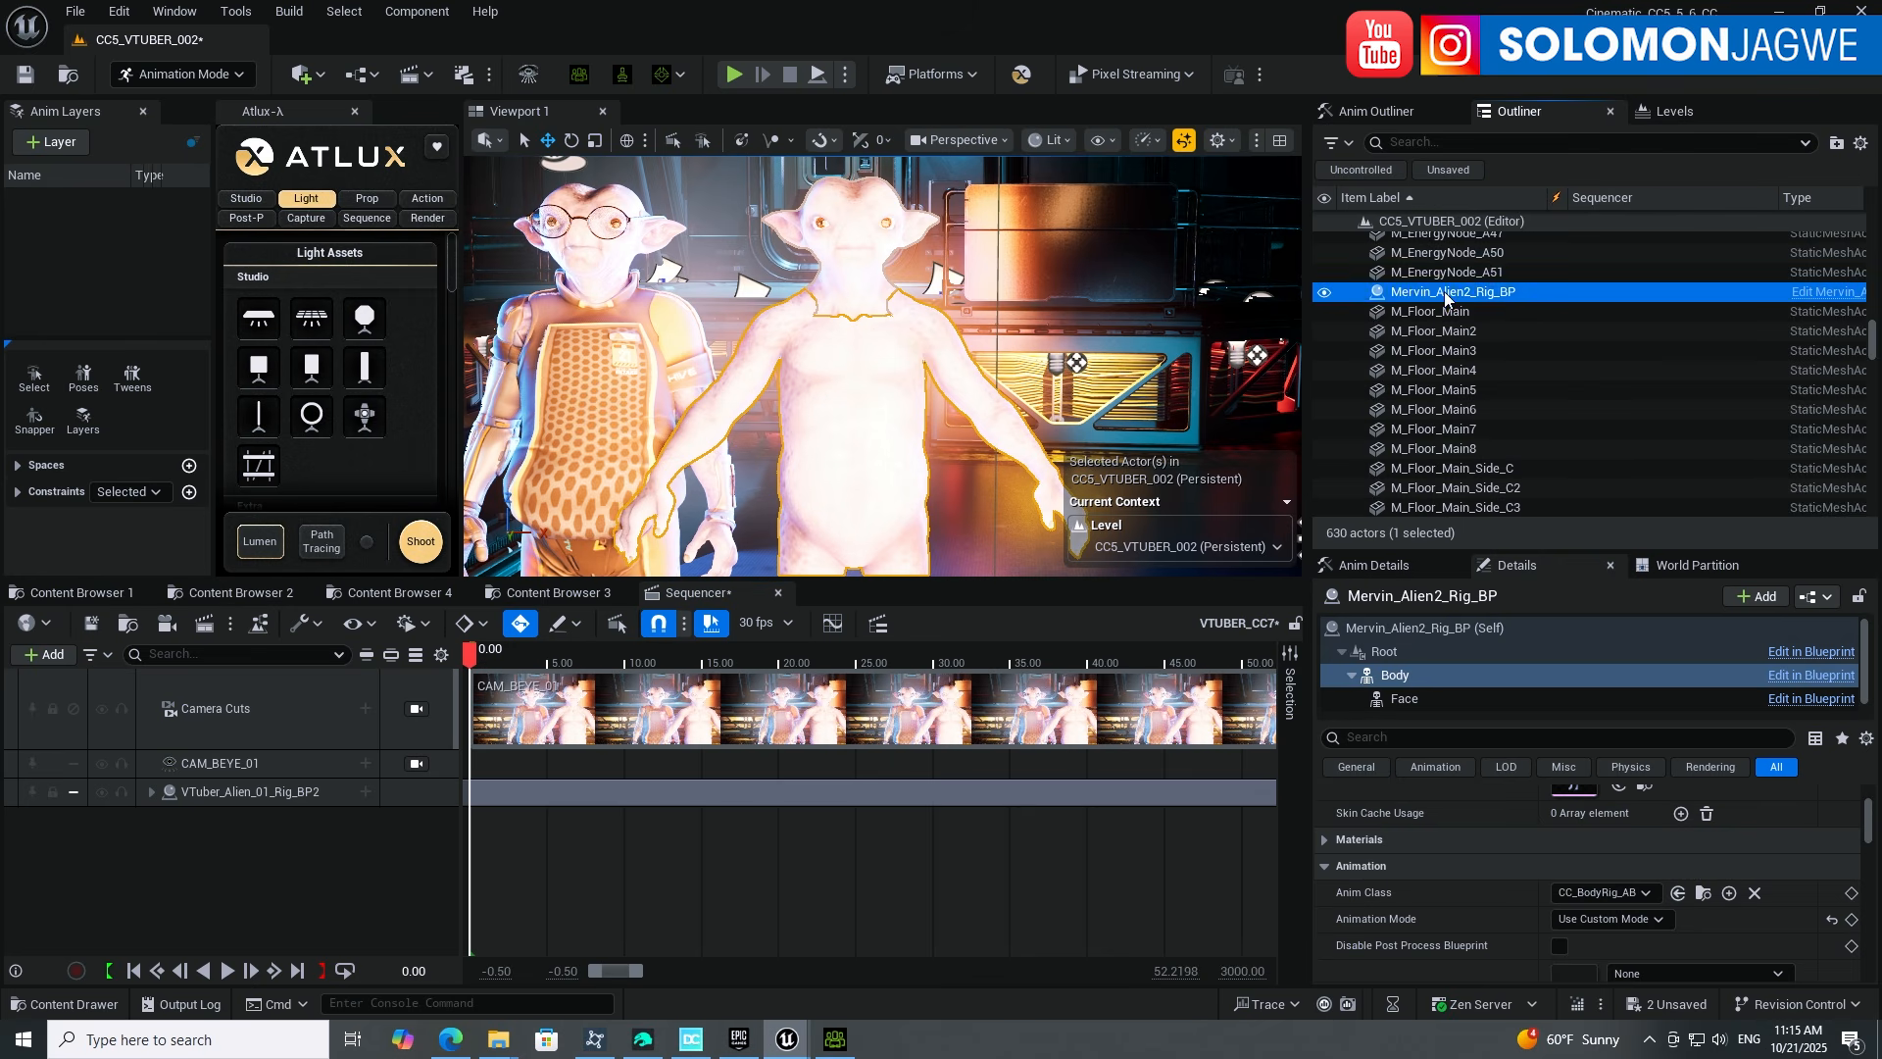
left_click_drag(1444, 292, 255, 845)
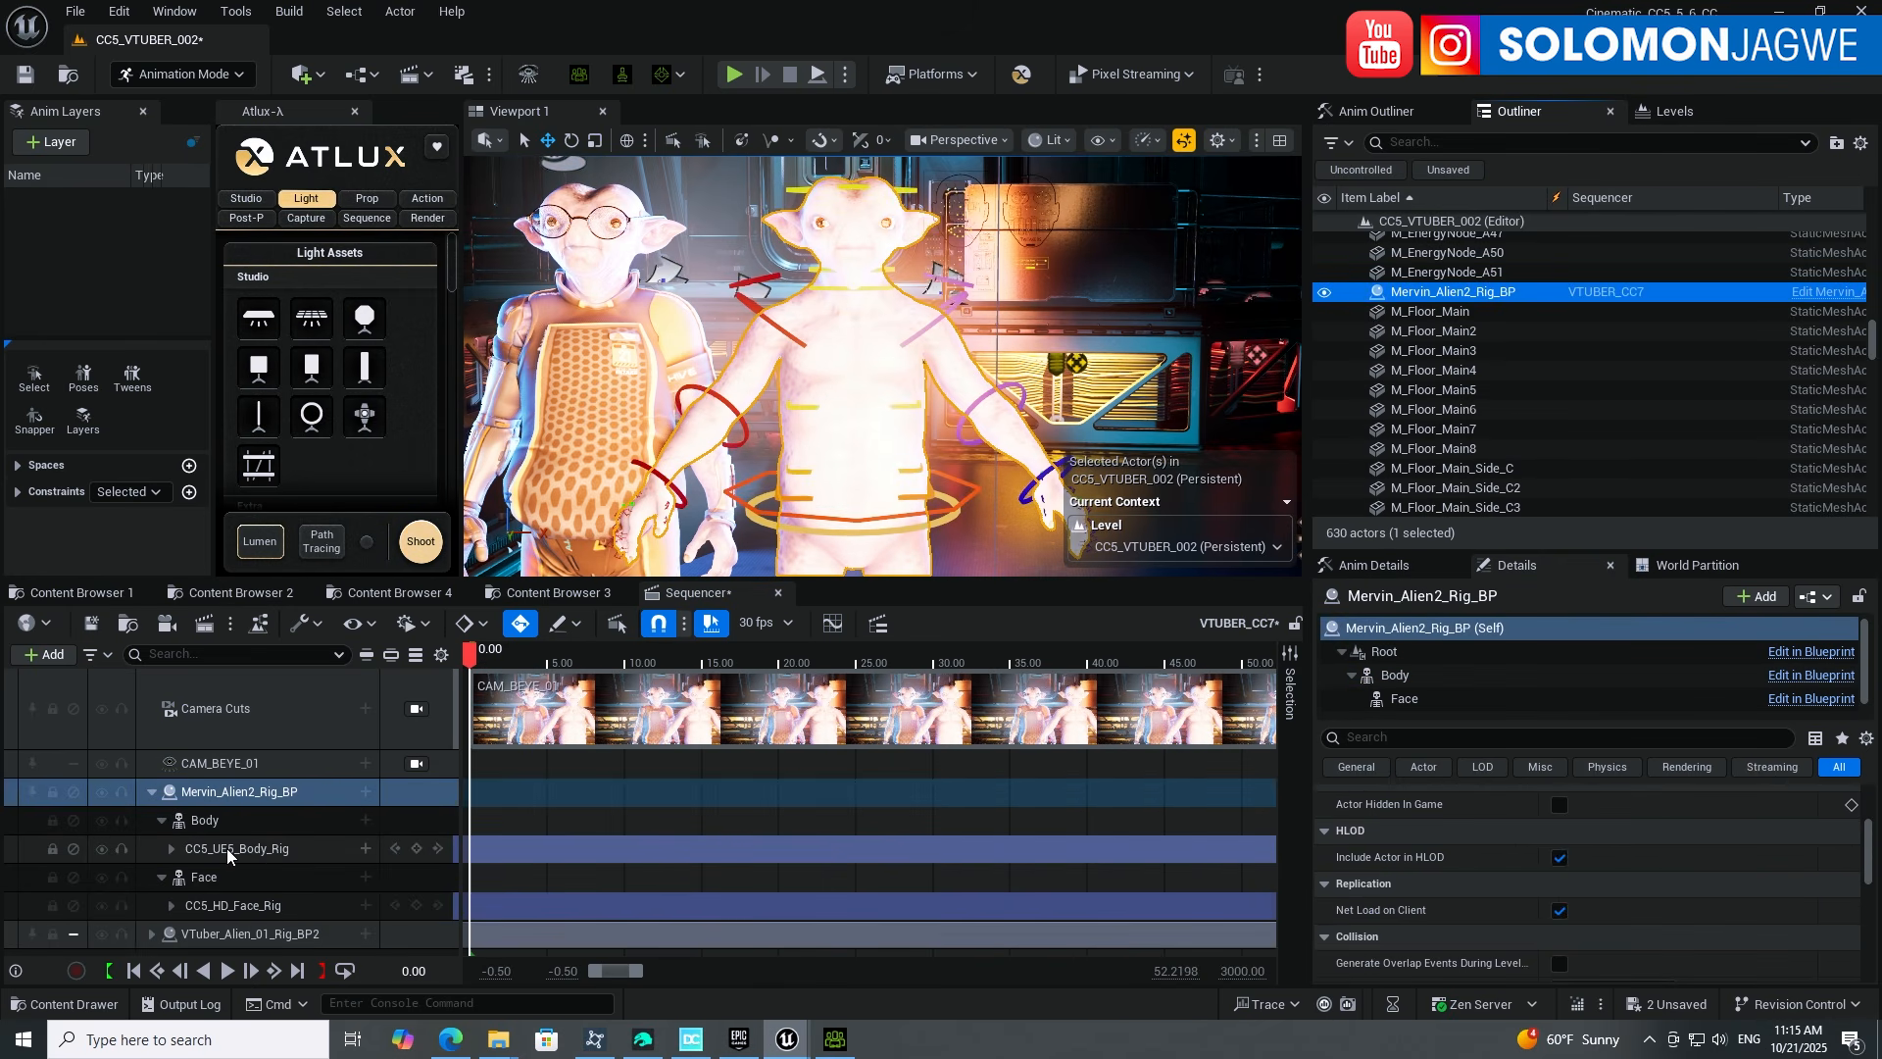
Step: Delete Mervin's CC5_UE5_Body_Rig and CC5_HD_Face_Rig control rig tracks
left_click(226, 849)
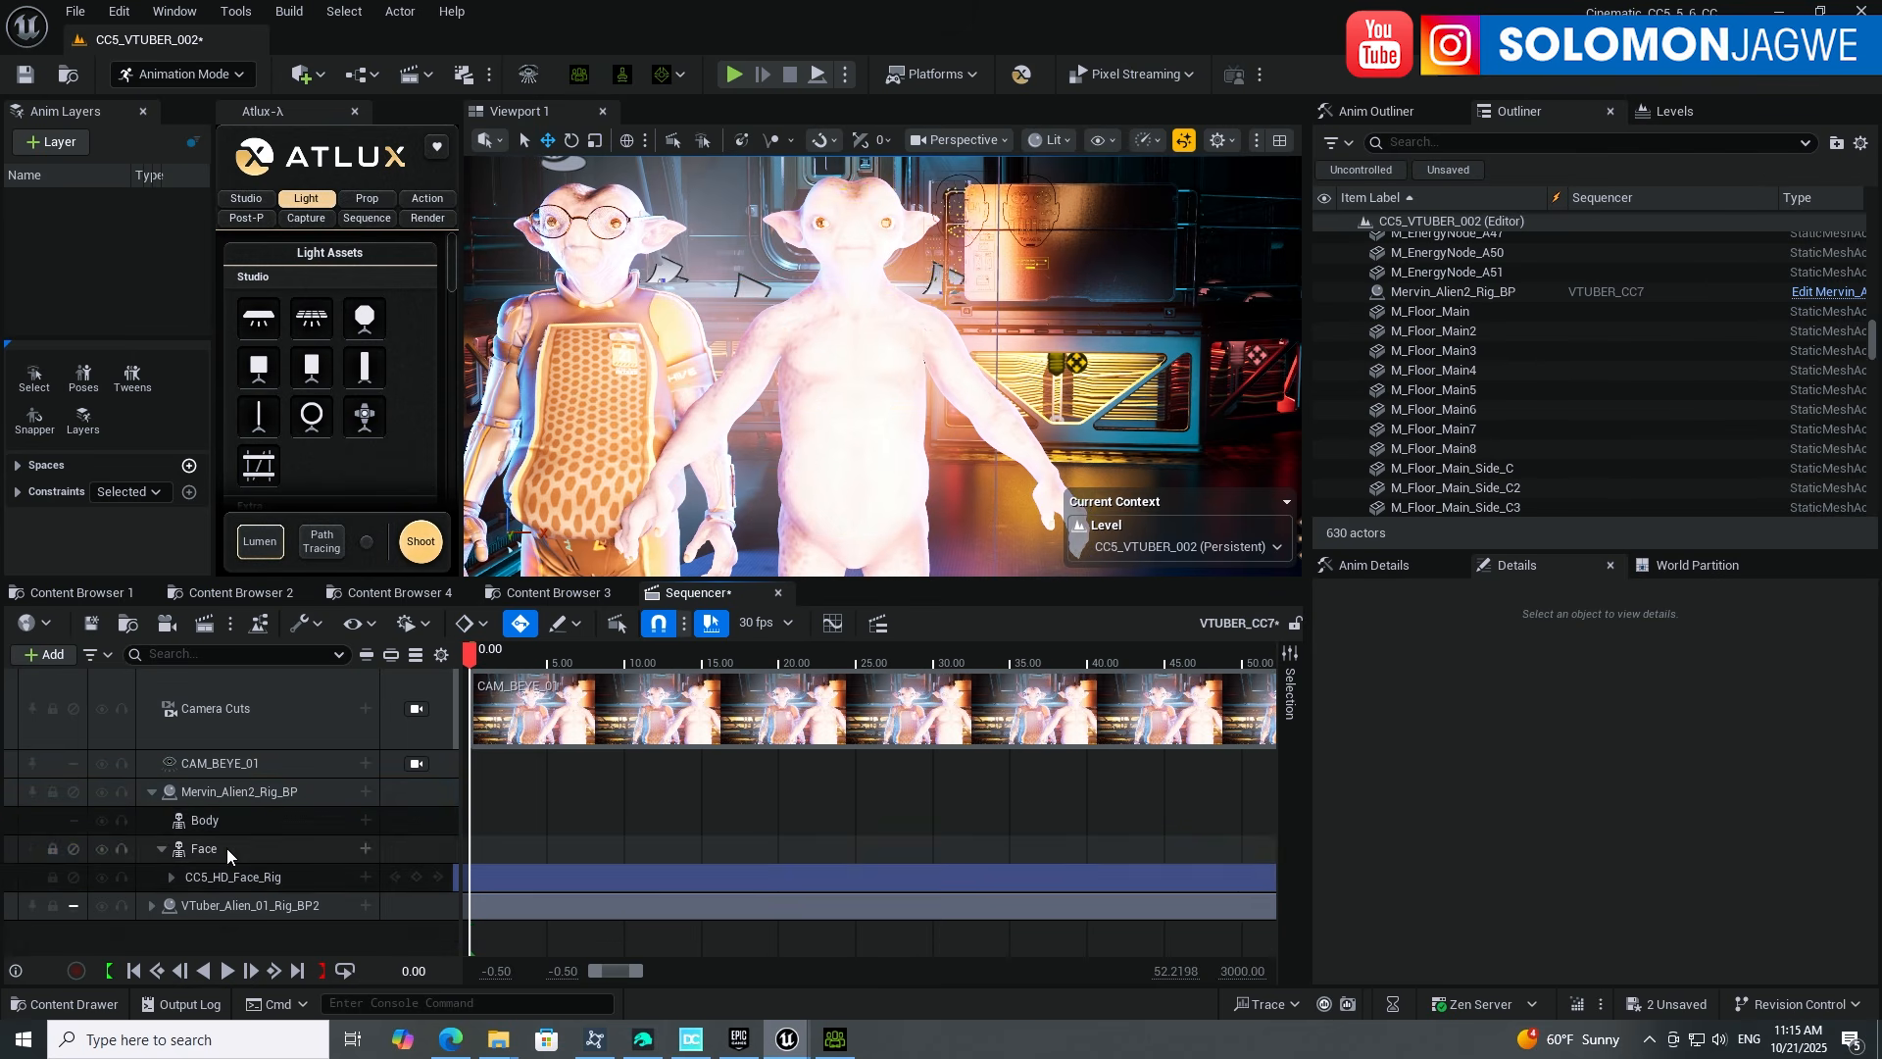
key("Delete")
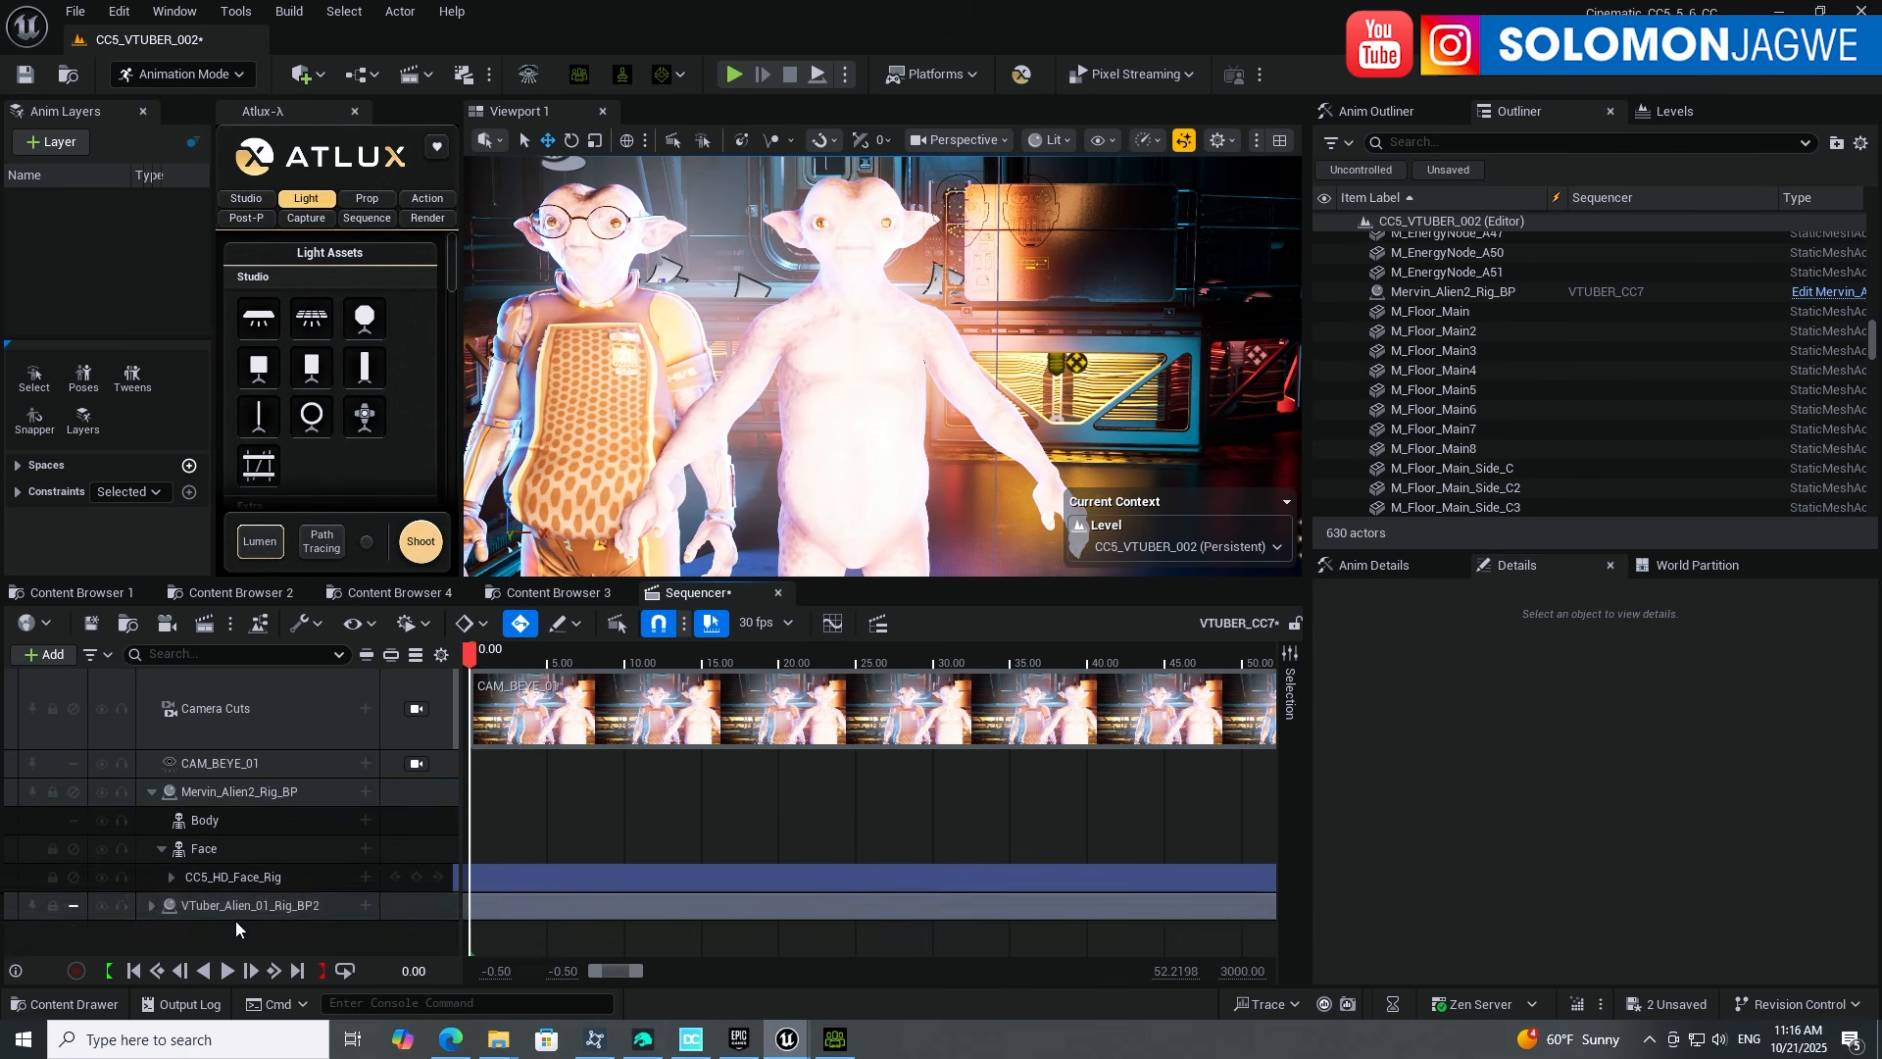
left_click(196, 881)
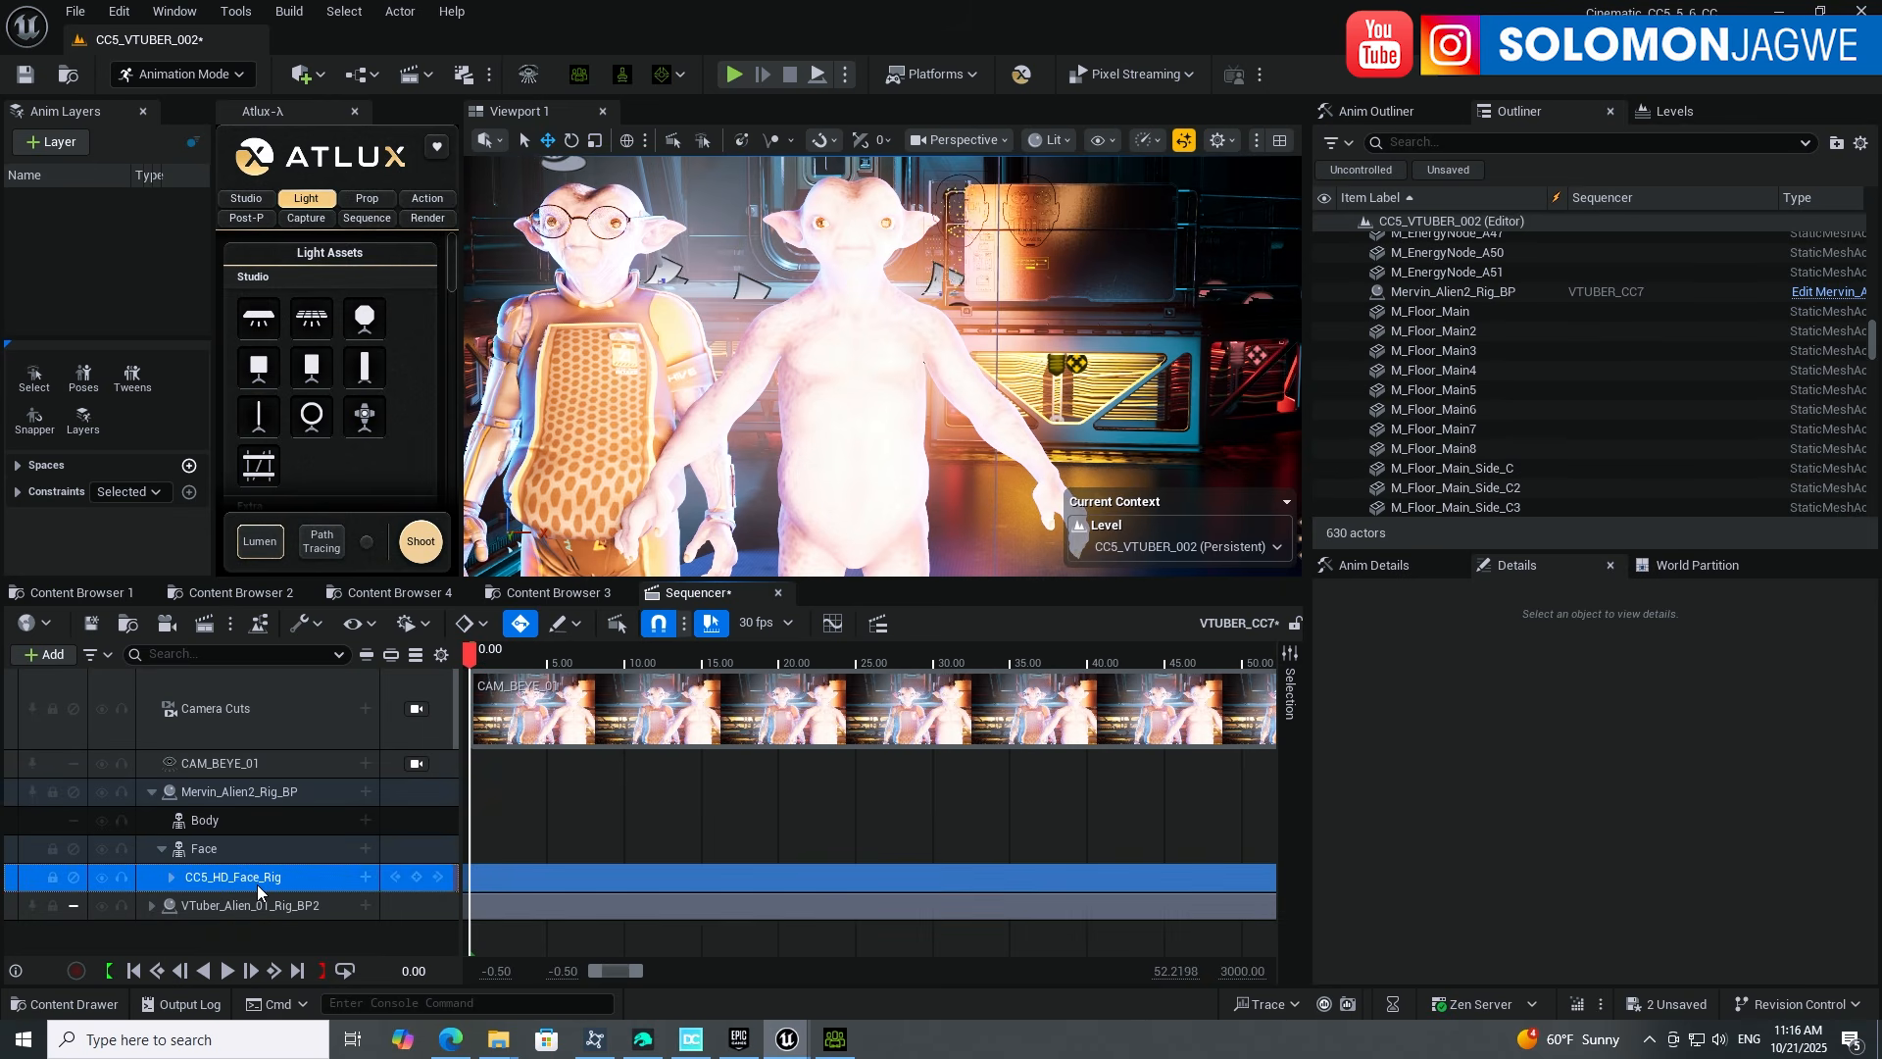
key("Delete")
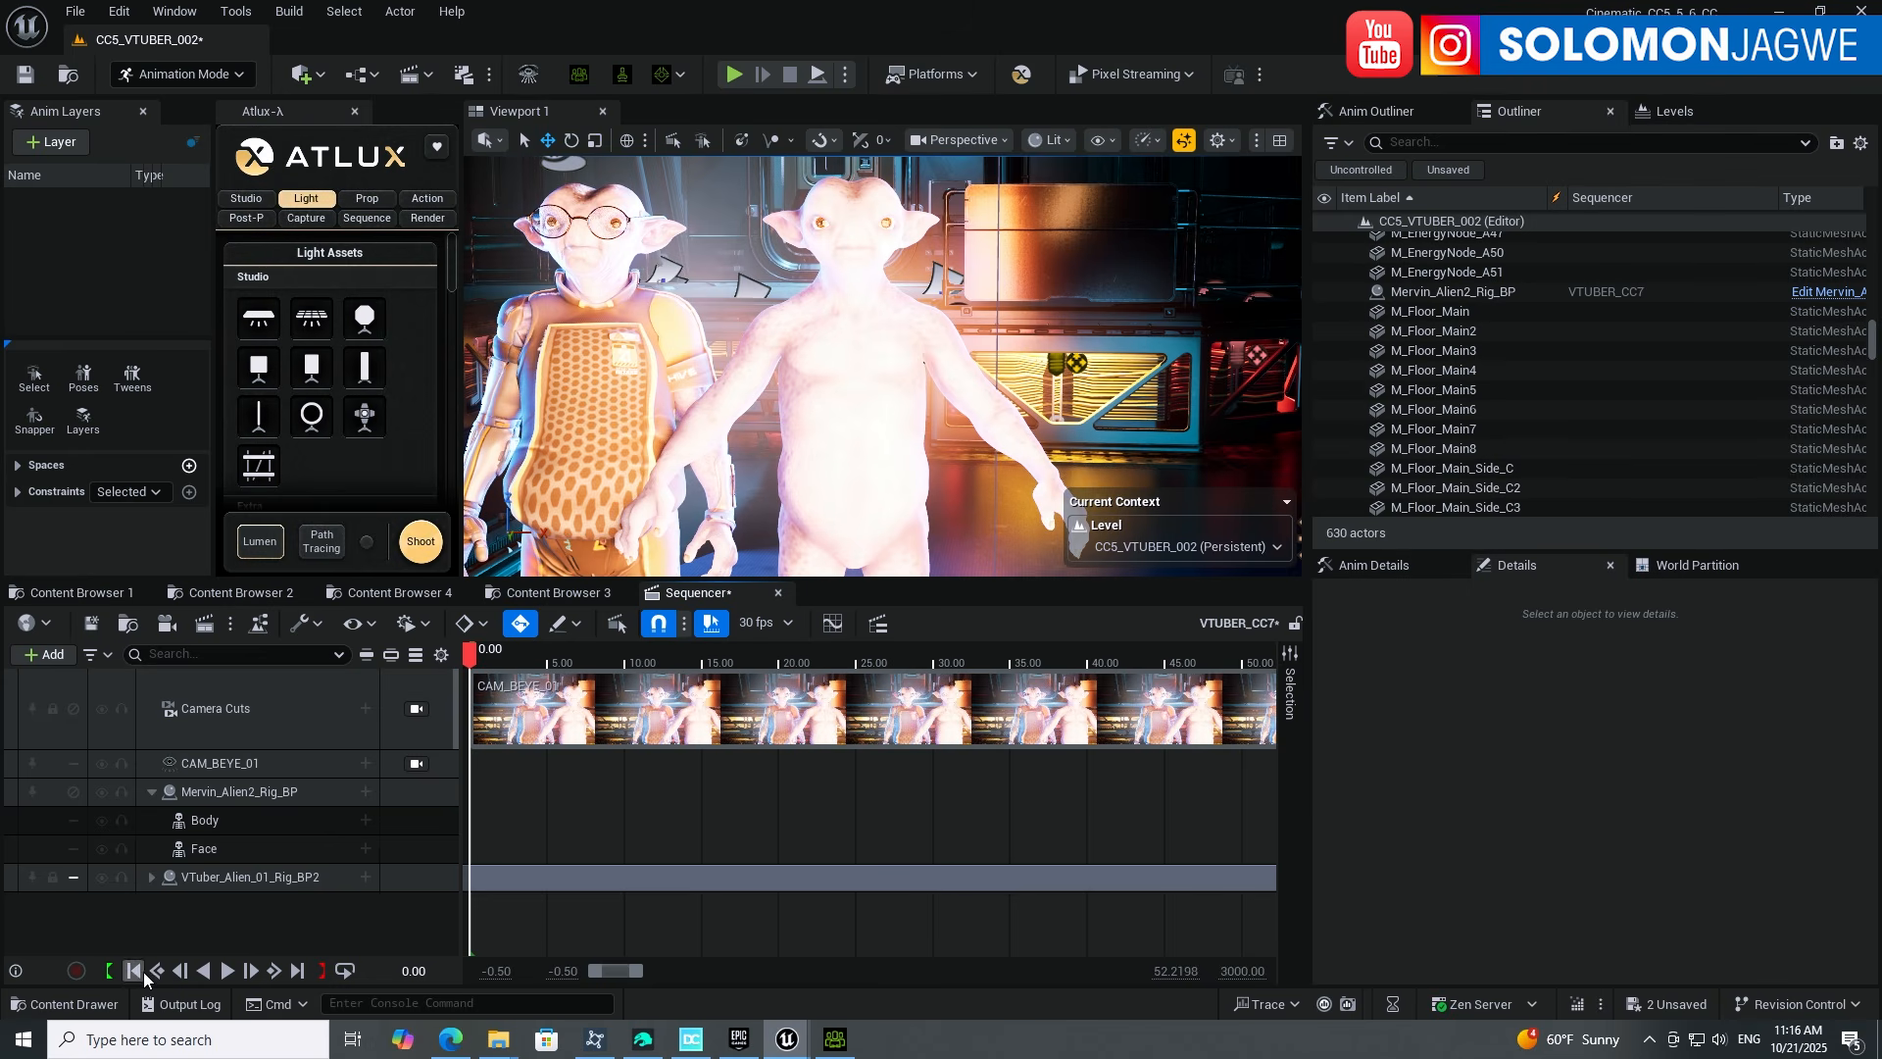
Step: Expand VTuber_Alien_01_Rig_BP2's tracks to inspect its Roko mocap section on the body
double_click(353, 868)
scroll(337, 898, "down", 1)
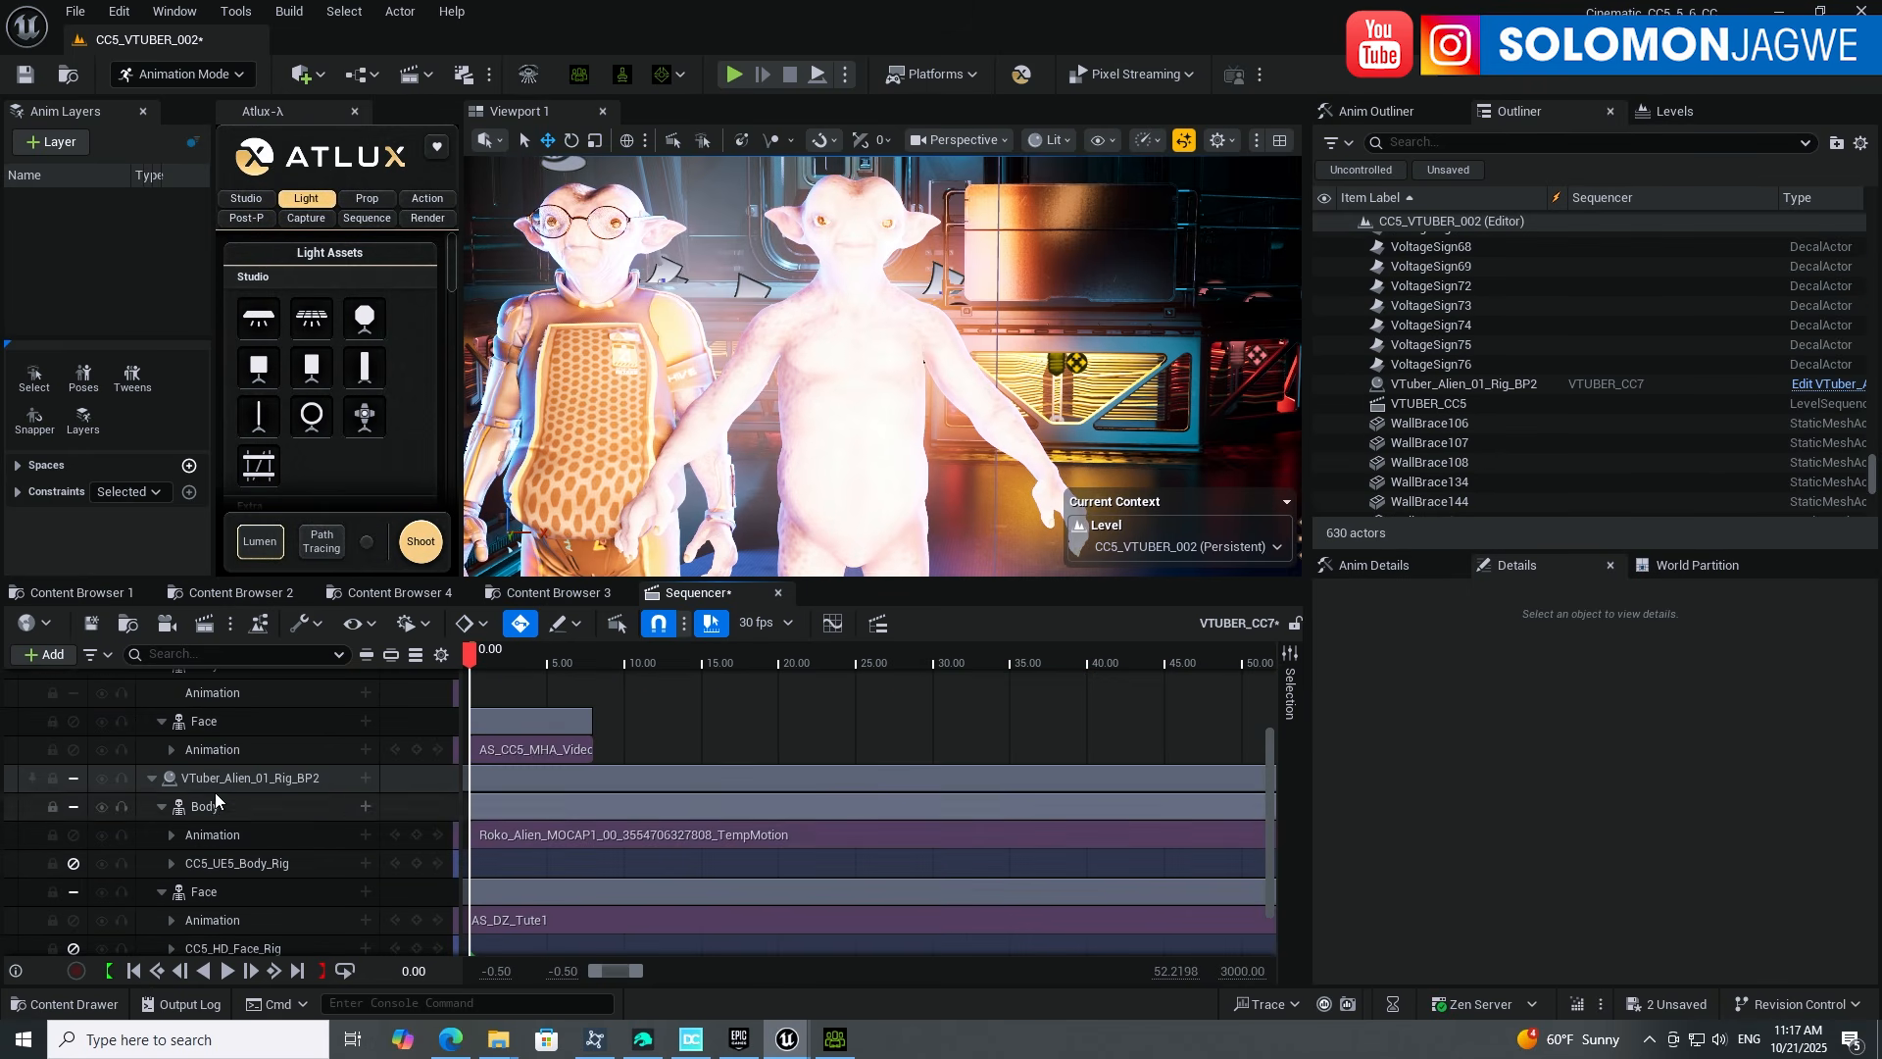
left_click(513, 840)
scroll(362, 886, "up", 1)
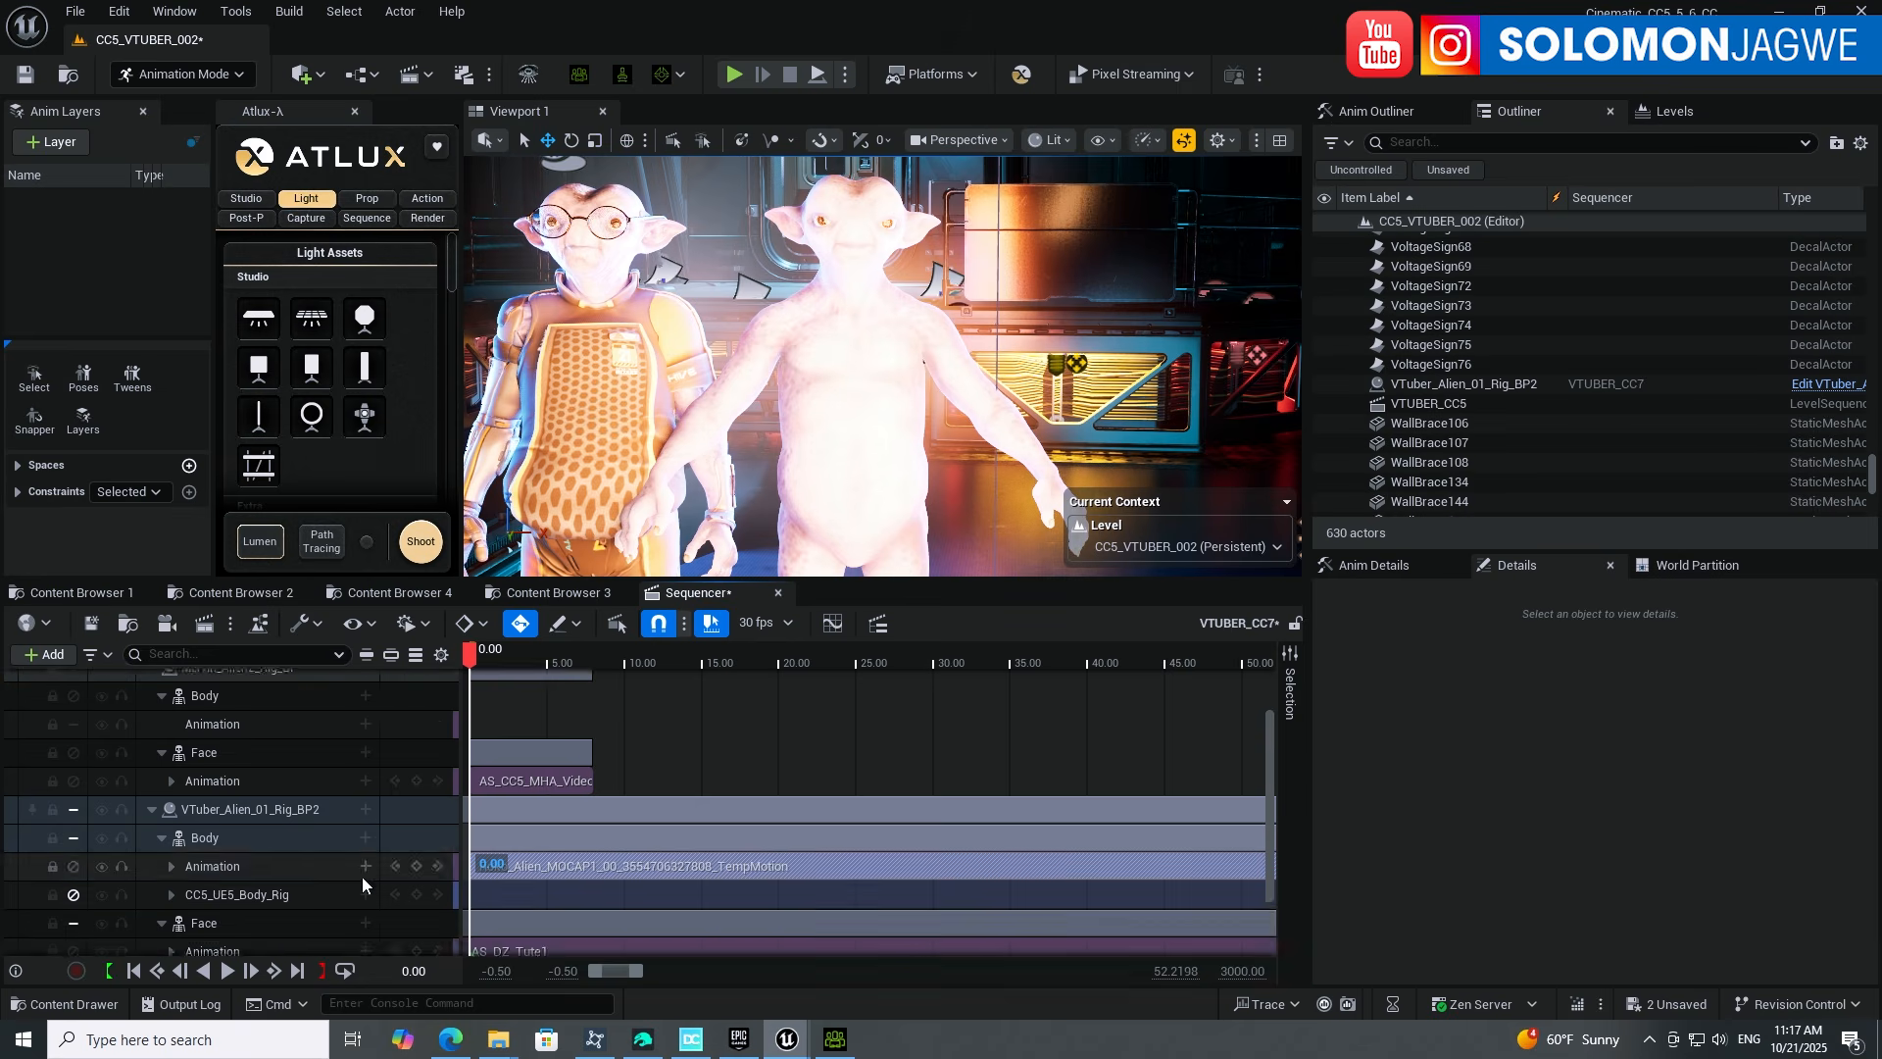
scroll(363, 885, "up", 3)
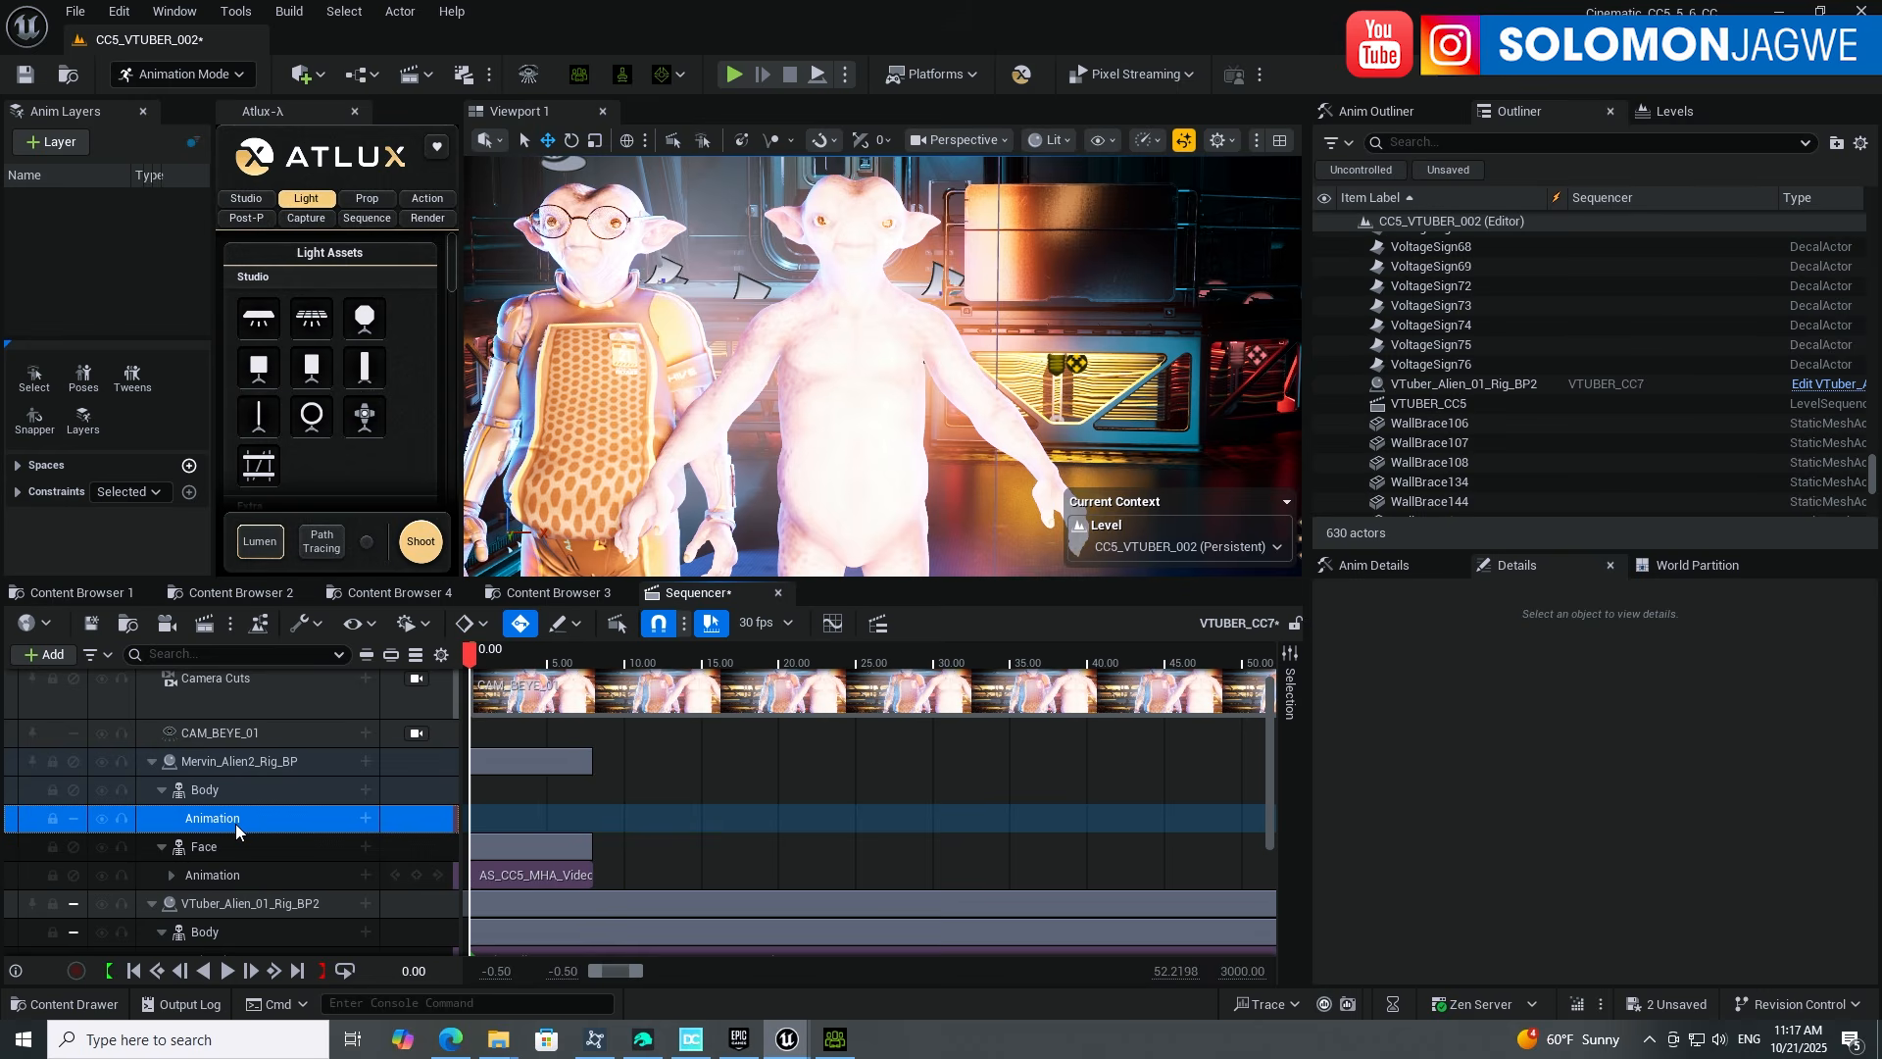
key("Delete")
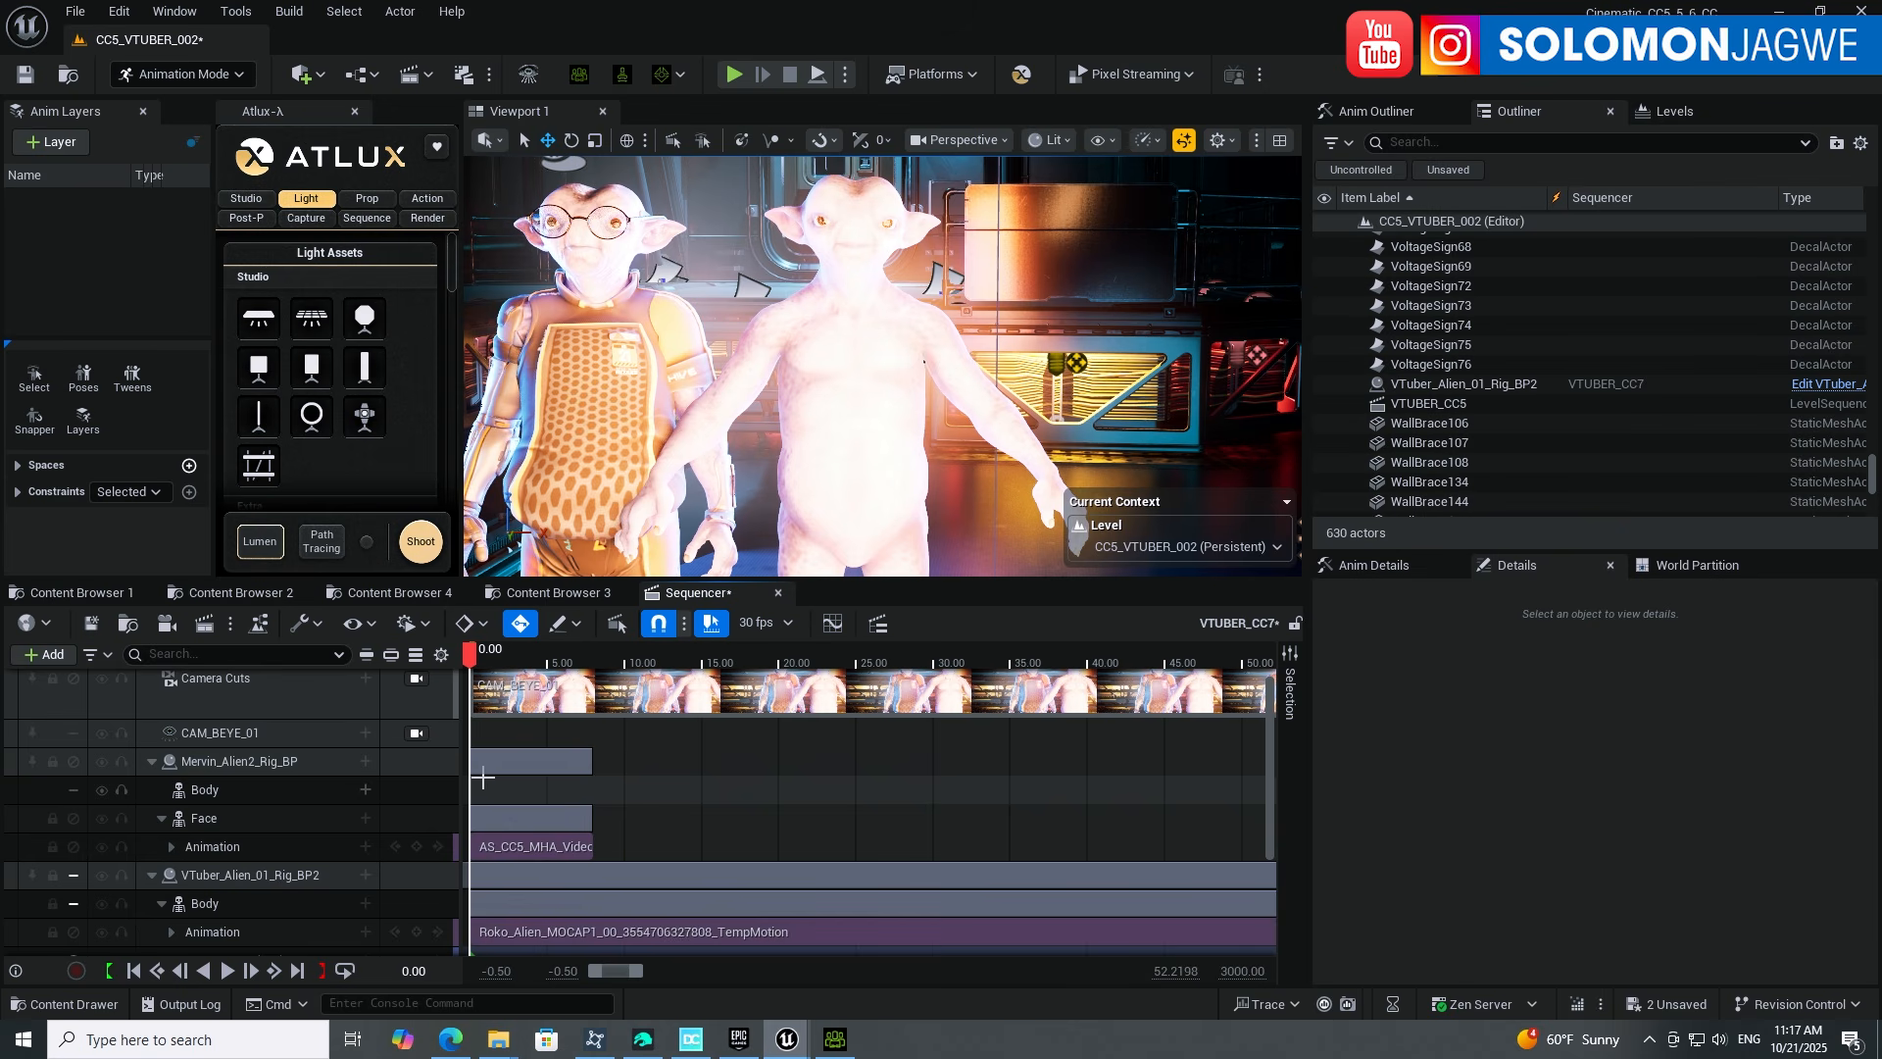
left_click(367, 790)
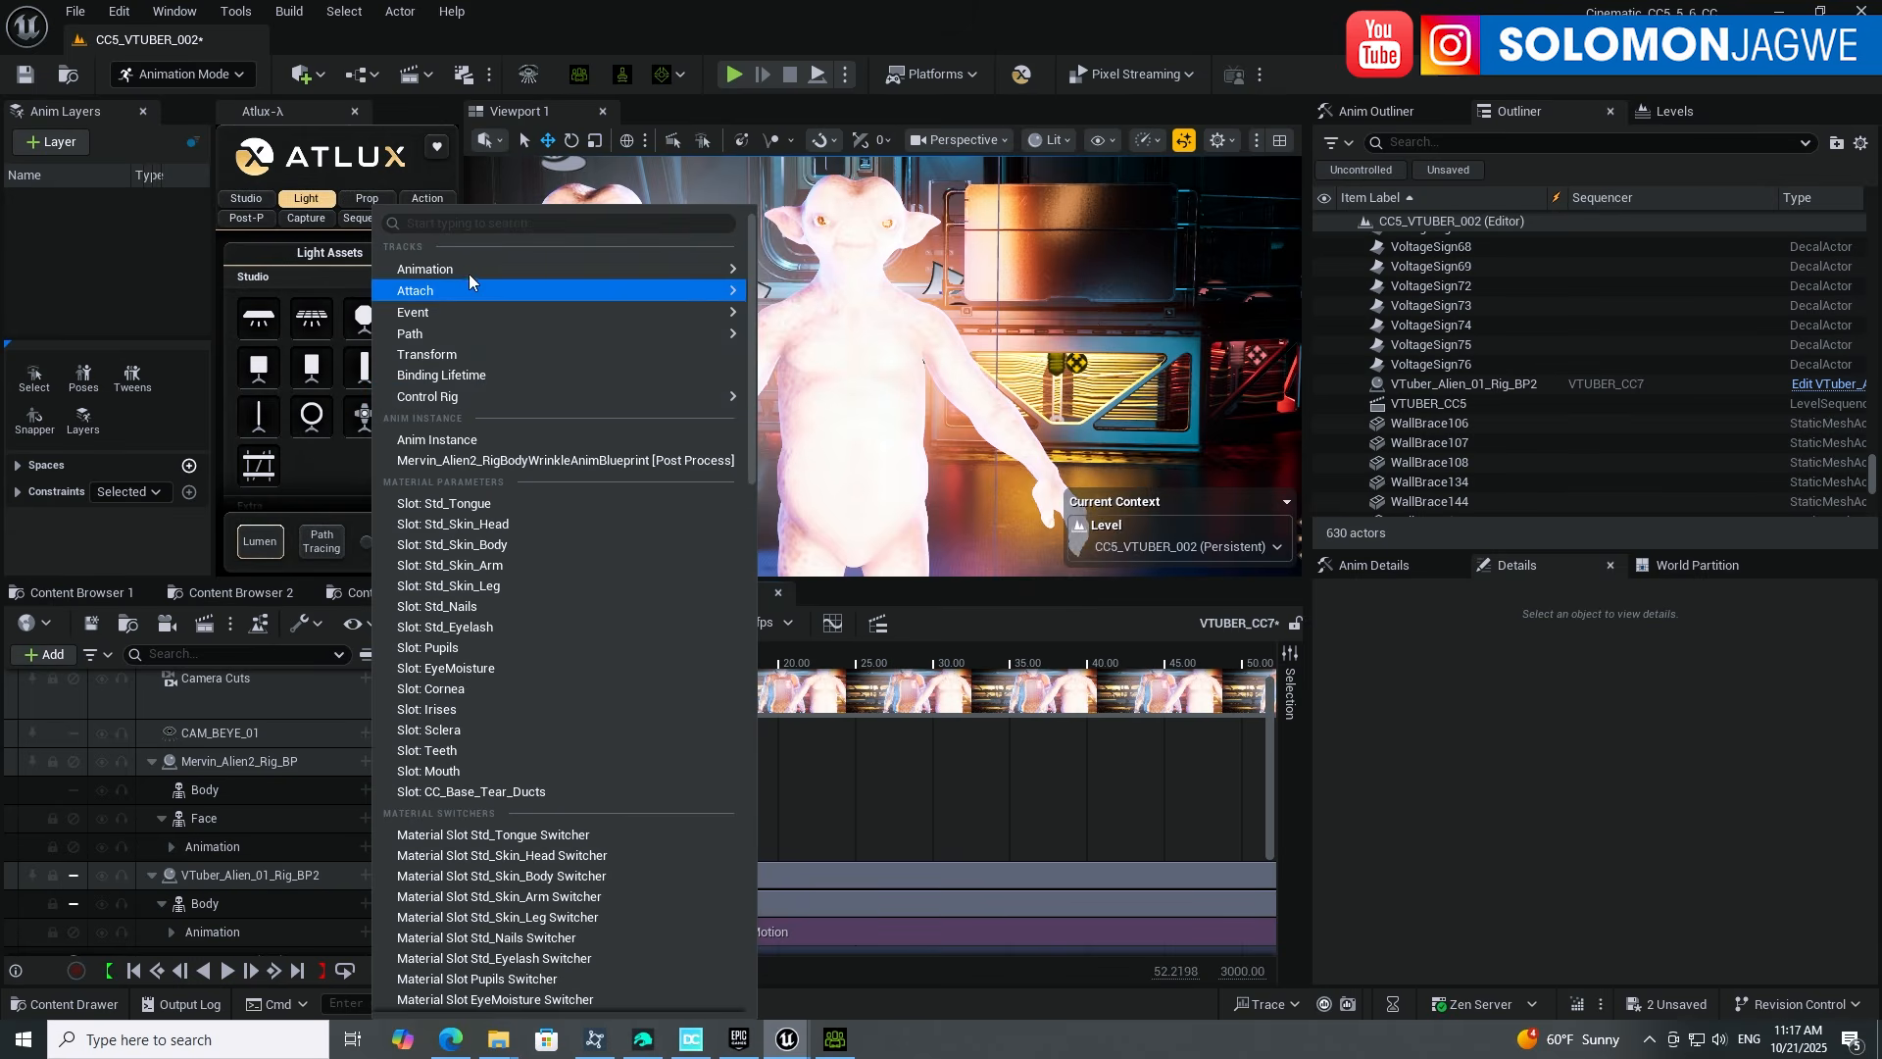
mouse_move(456, 267)
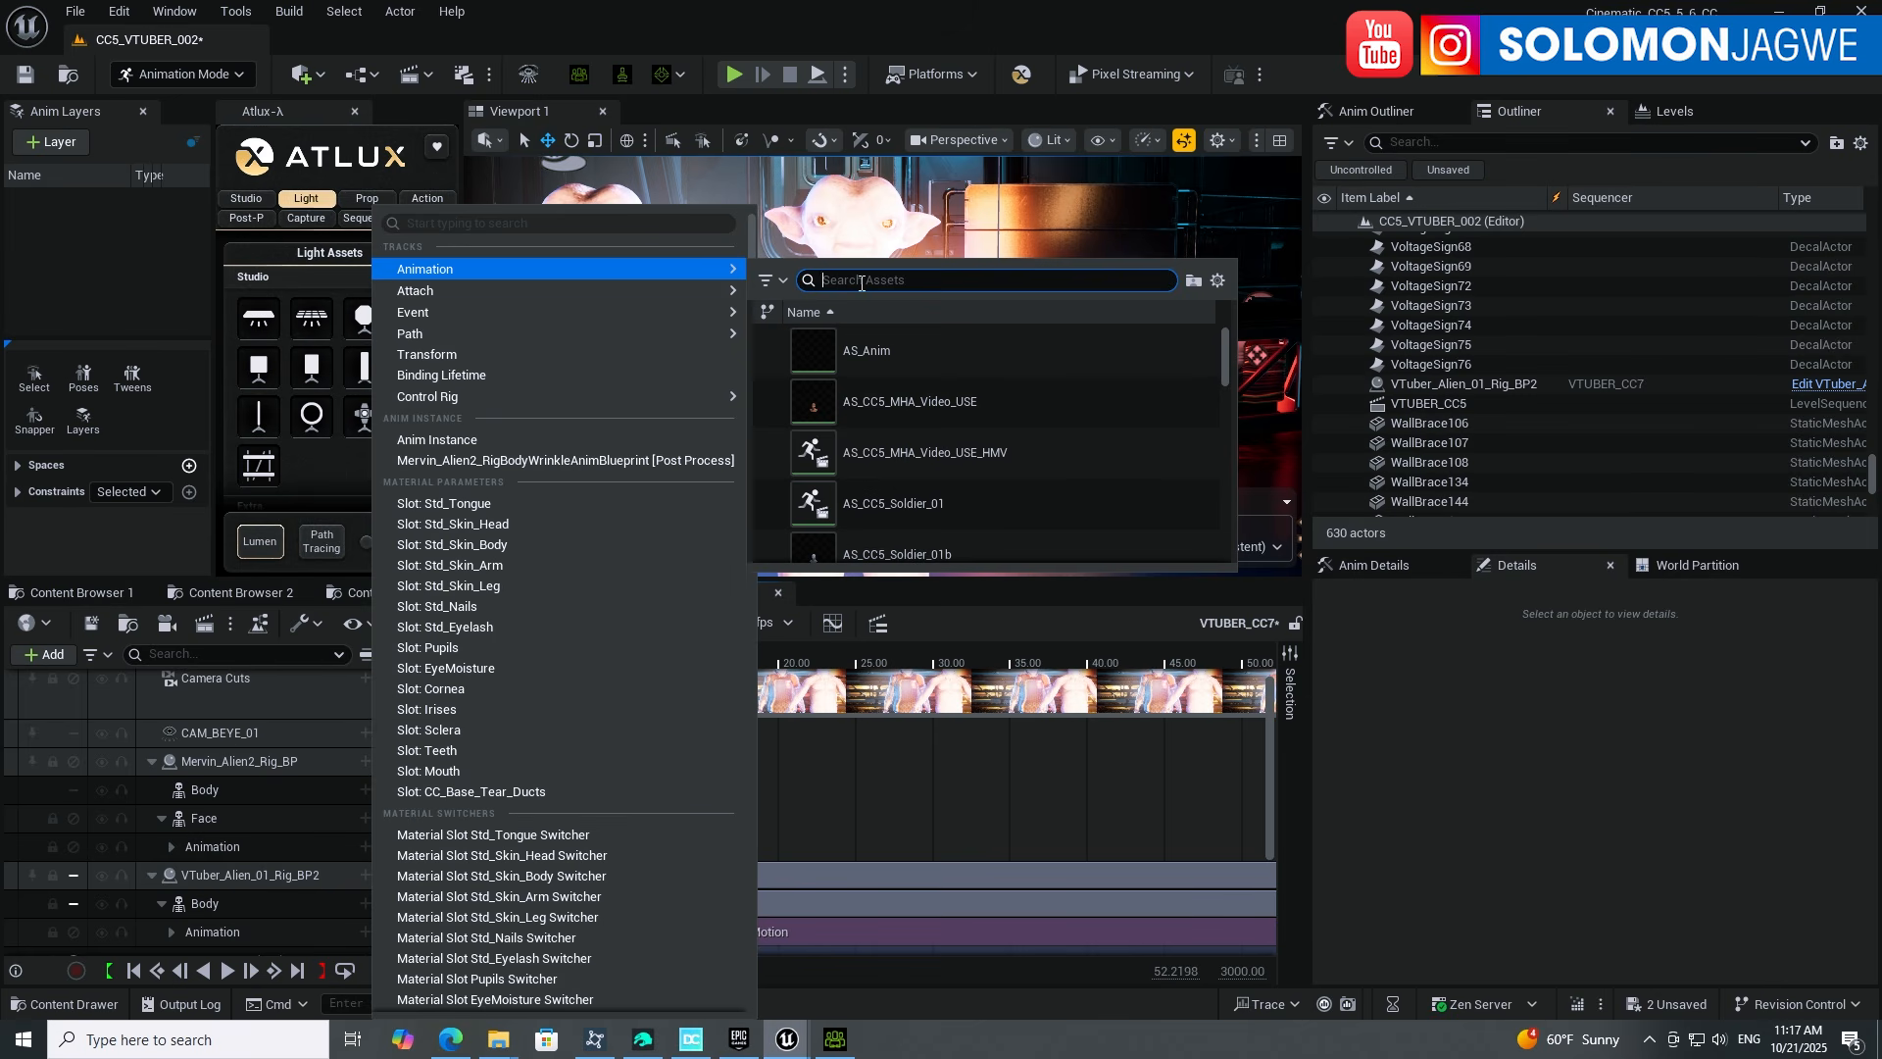
left_click(1218, 282)
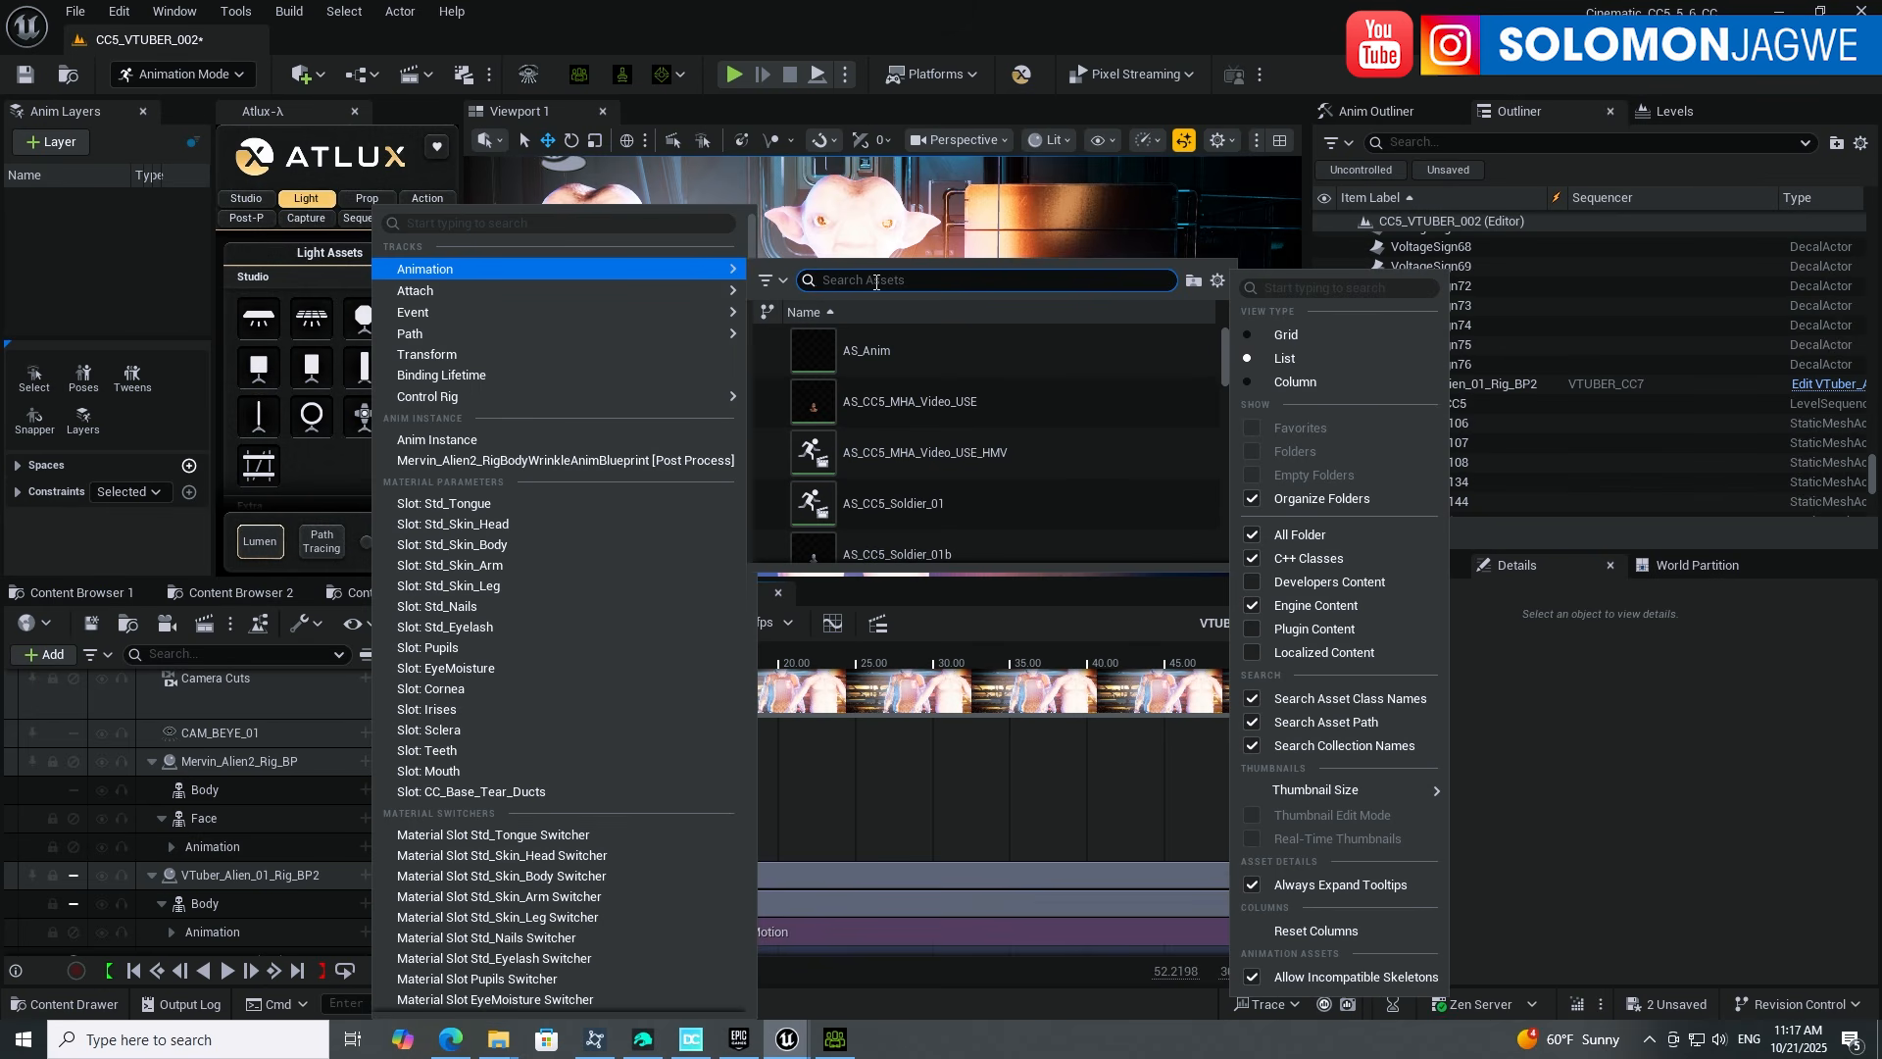
type("roko")
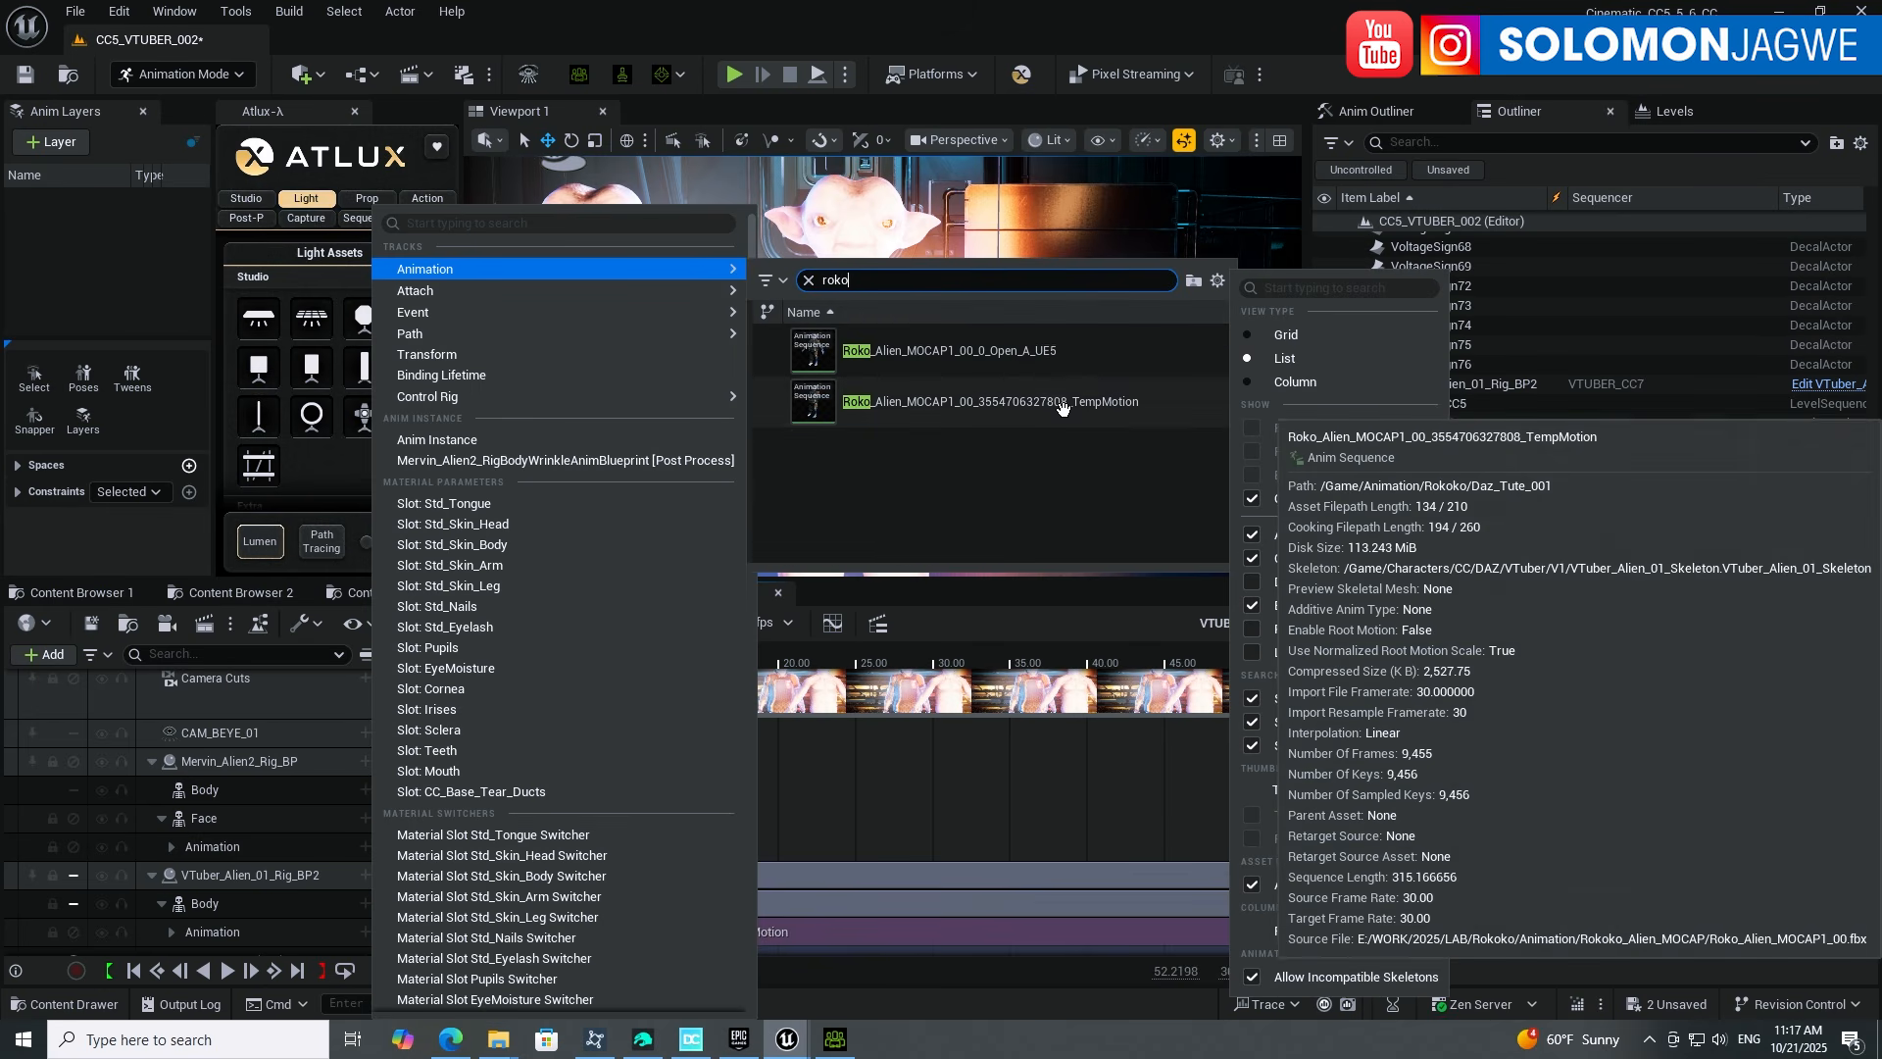
left_click(1064, 402)
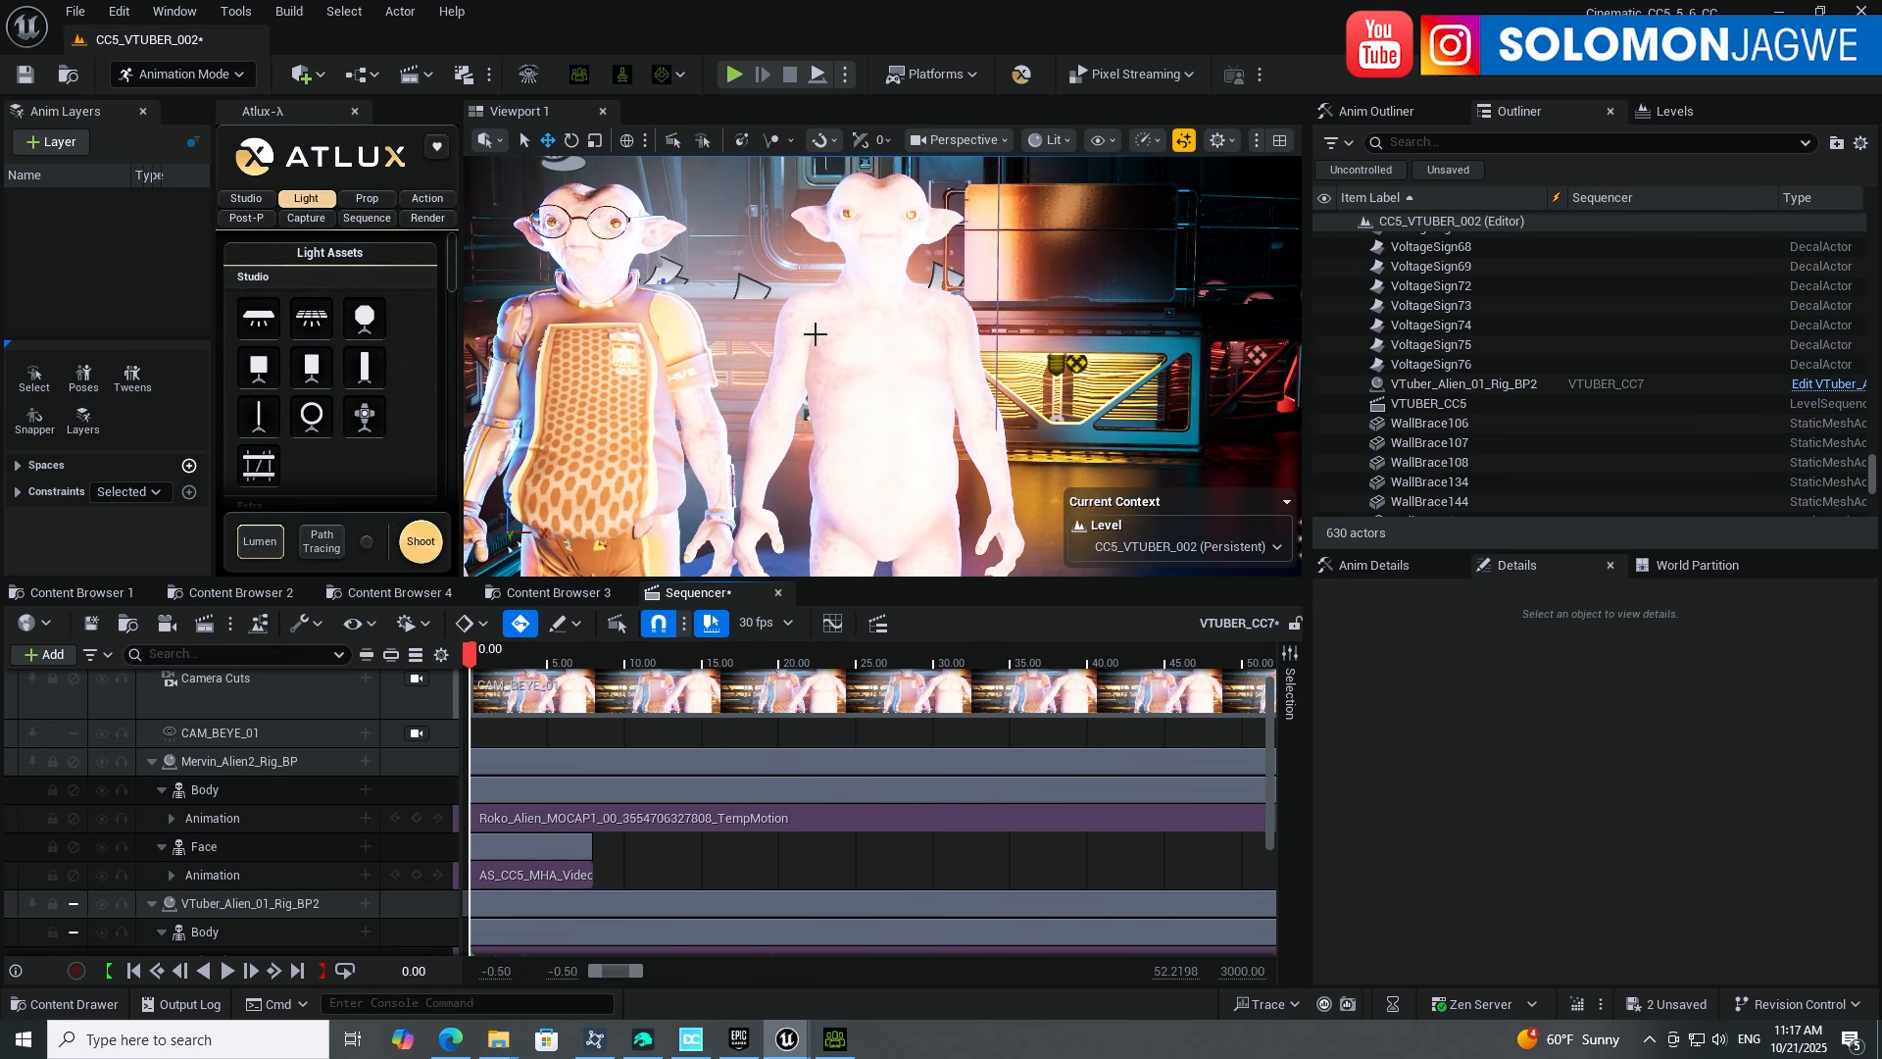
Step: Preview the new body motion briefly, then return the playhead to the start
left_click(228, 972)
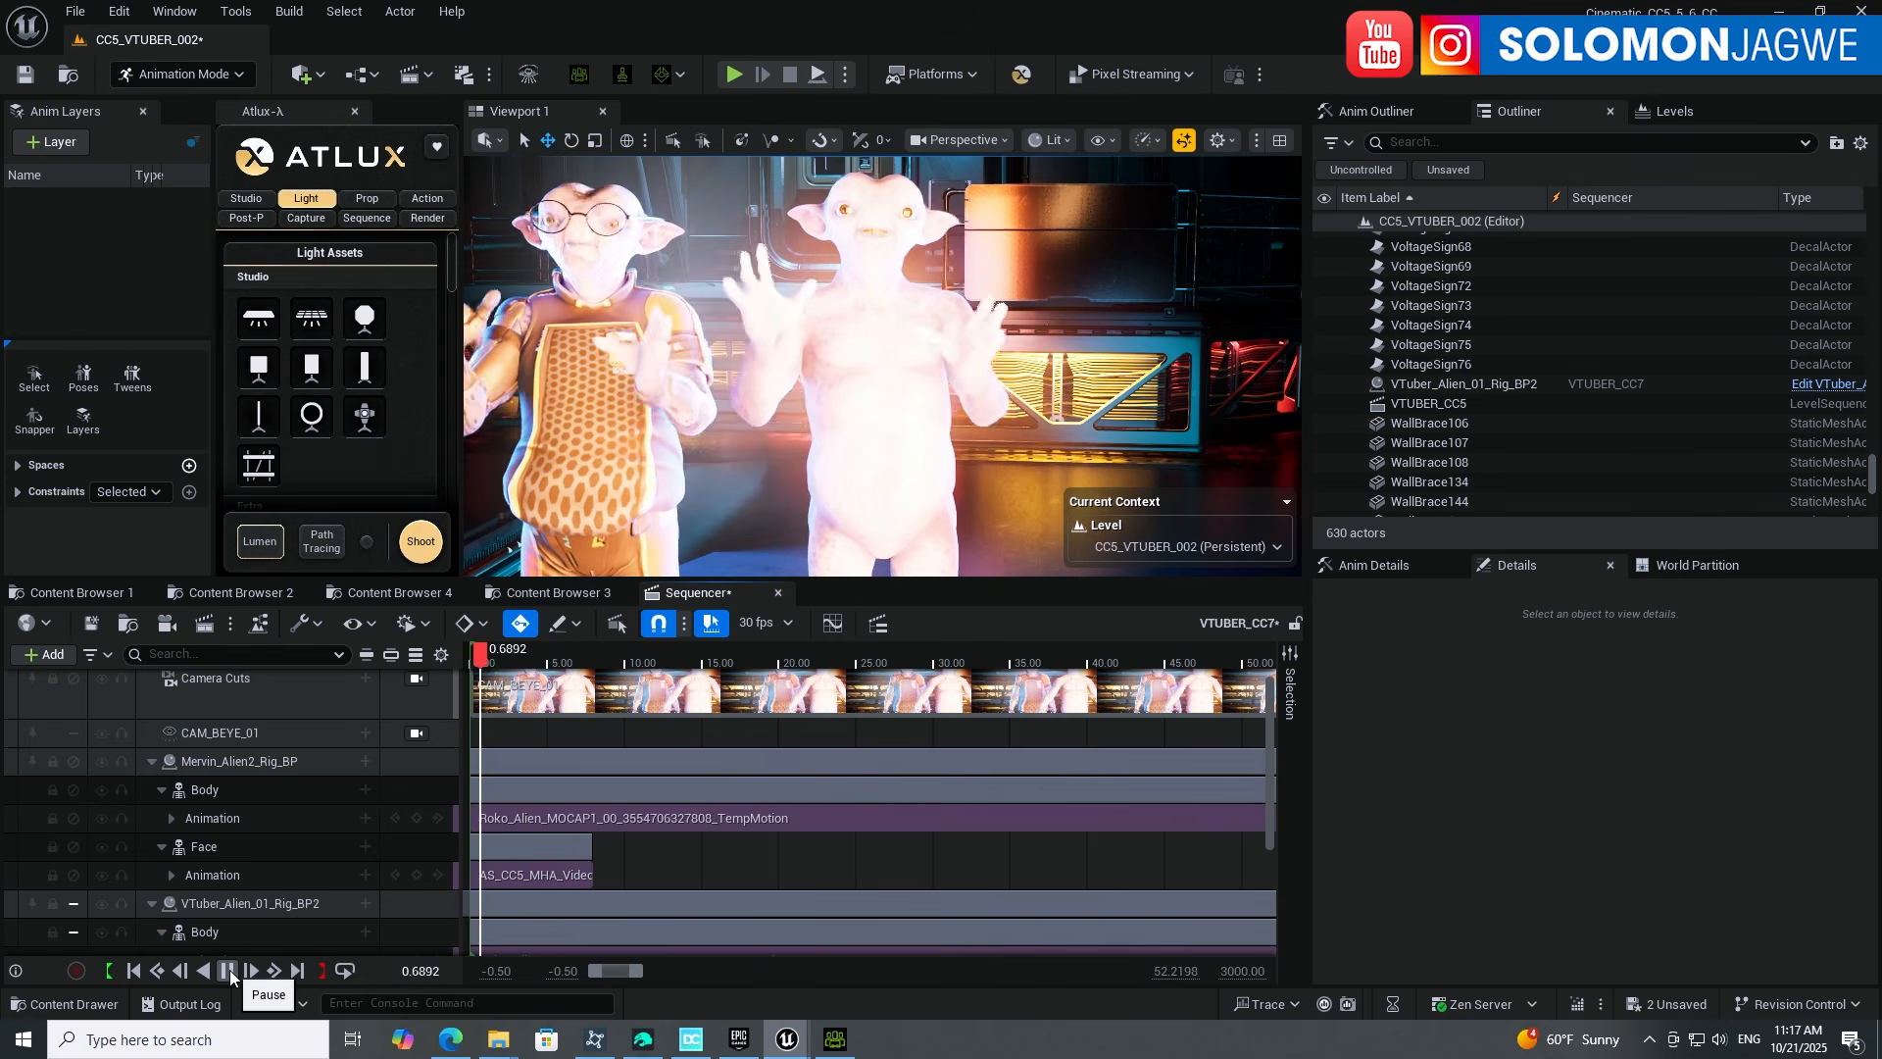
left_click(229, 971)
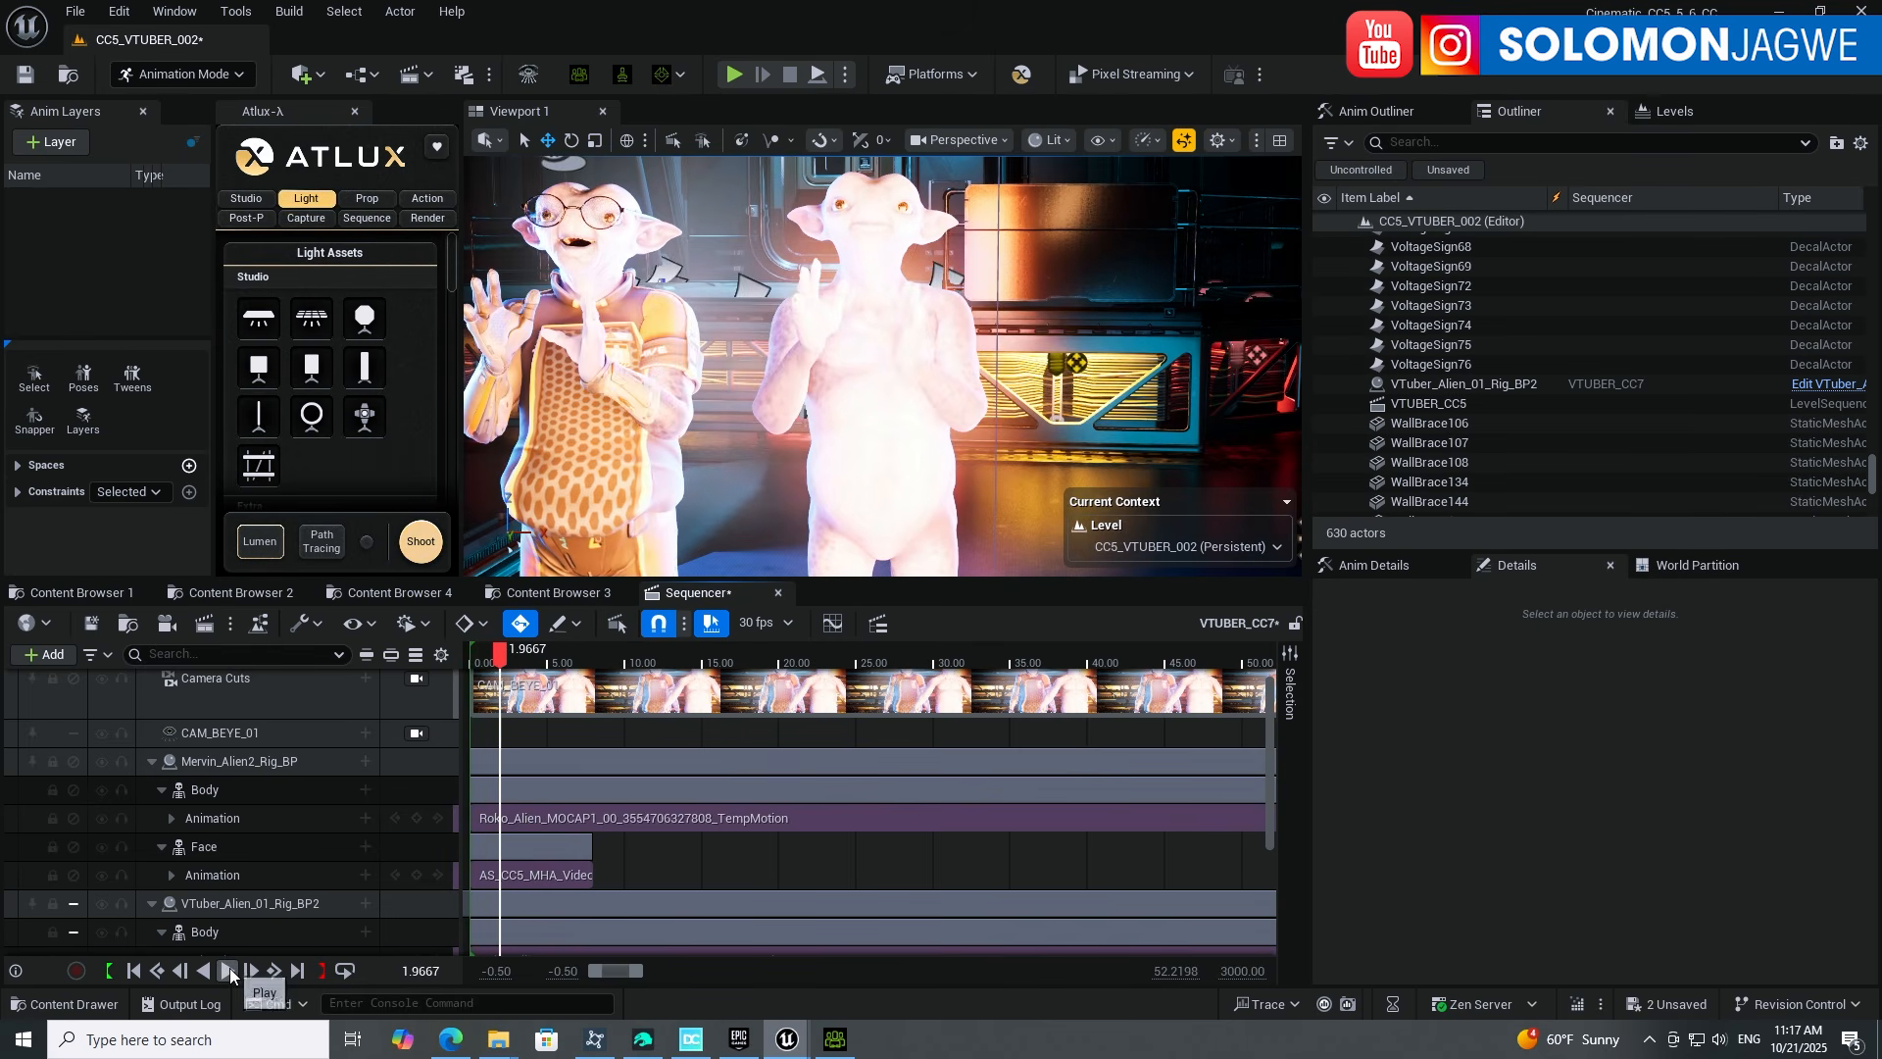
left_click(138, 971)
Step: Delete Mervin's old face animation track and assign AS_DZ_Tute1 as the new face animation
scroll(489, 907, "down", 1)
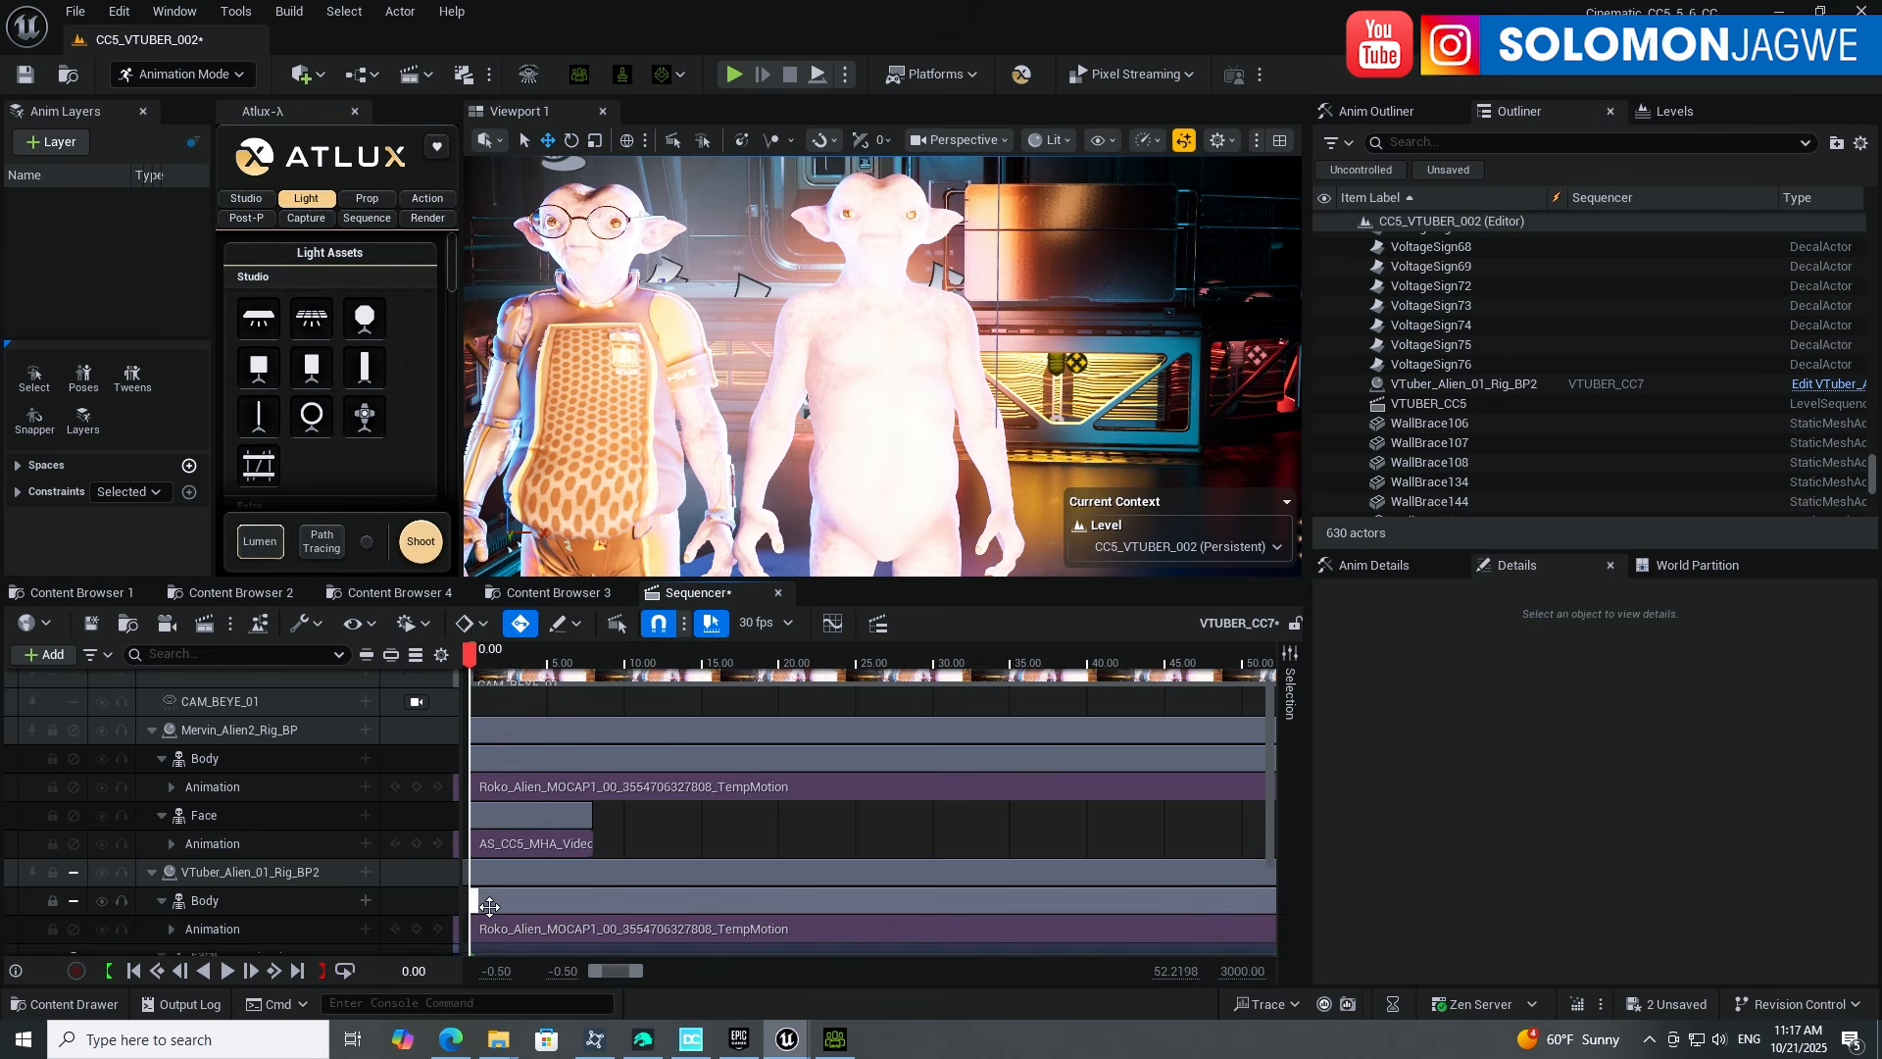
scroll(490, 907, "down", 5)
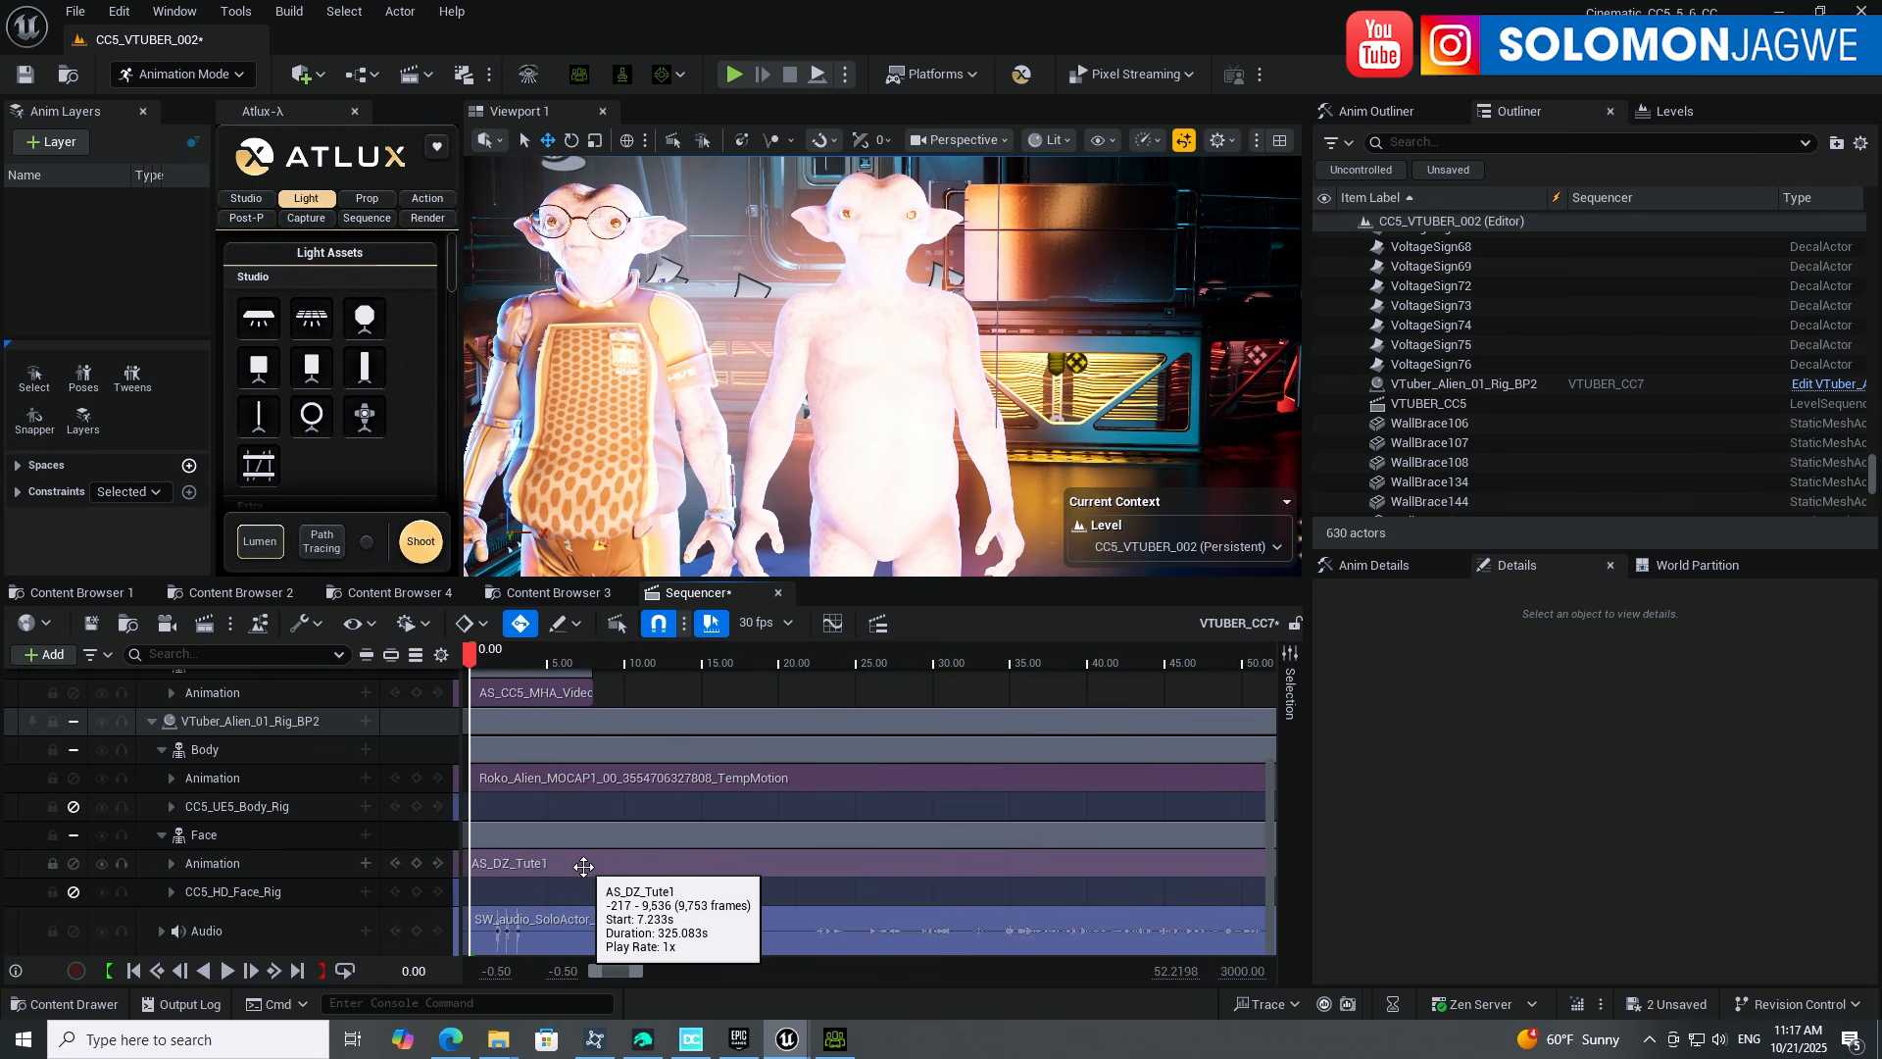
scroll(684, 861, "up", 3)
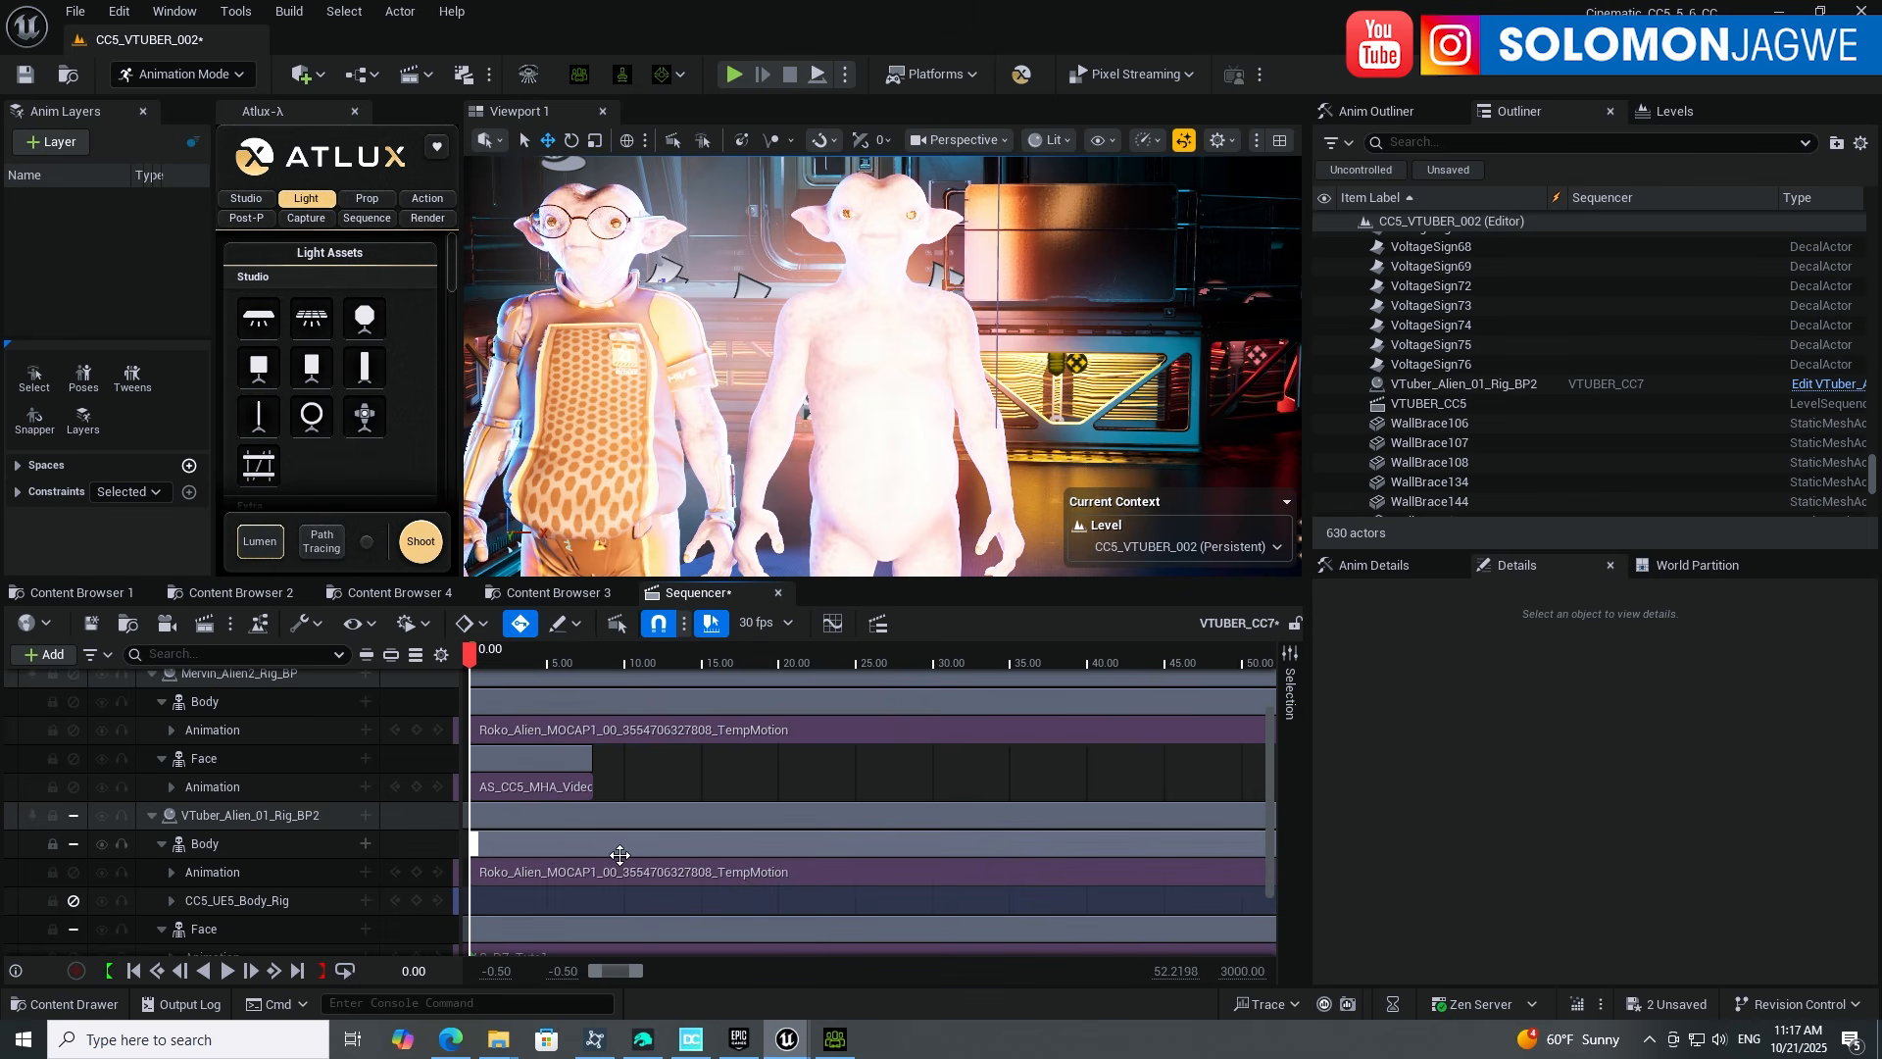
left_click(210, 787)
key("Delete")
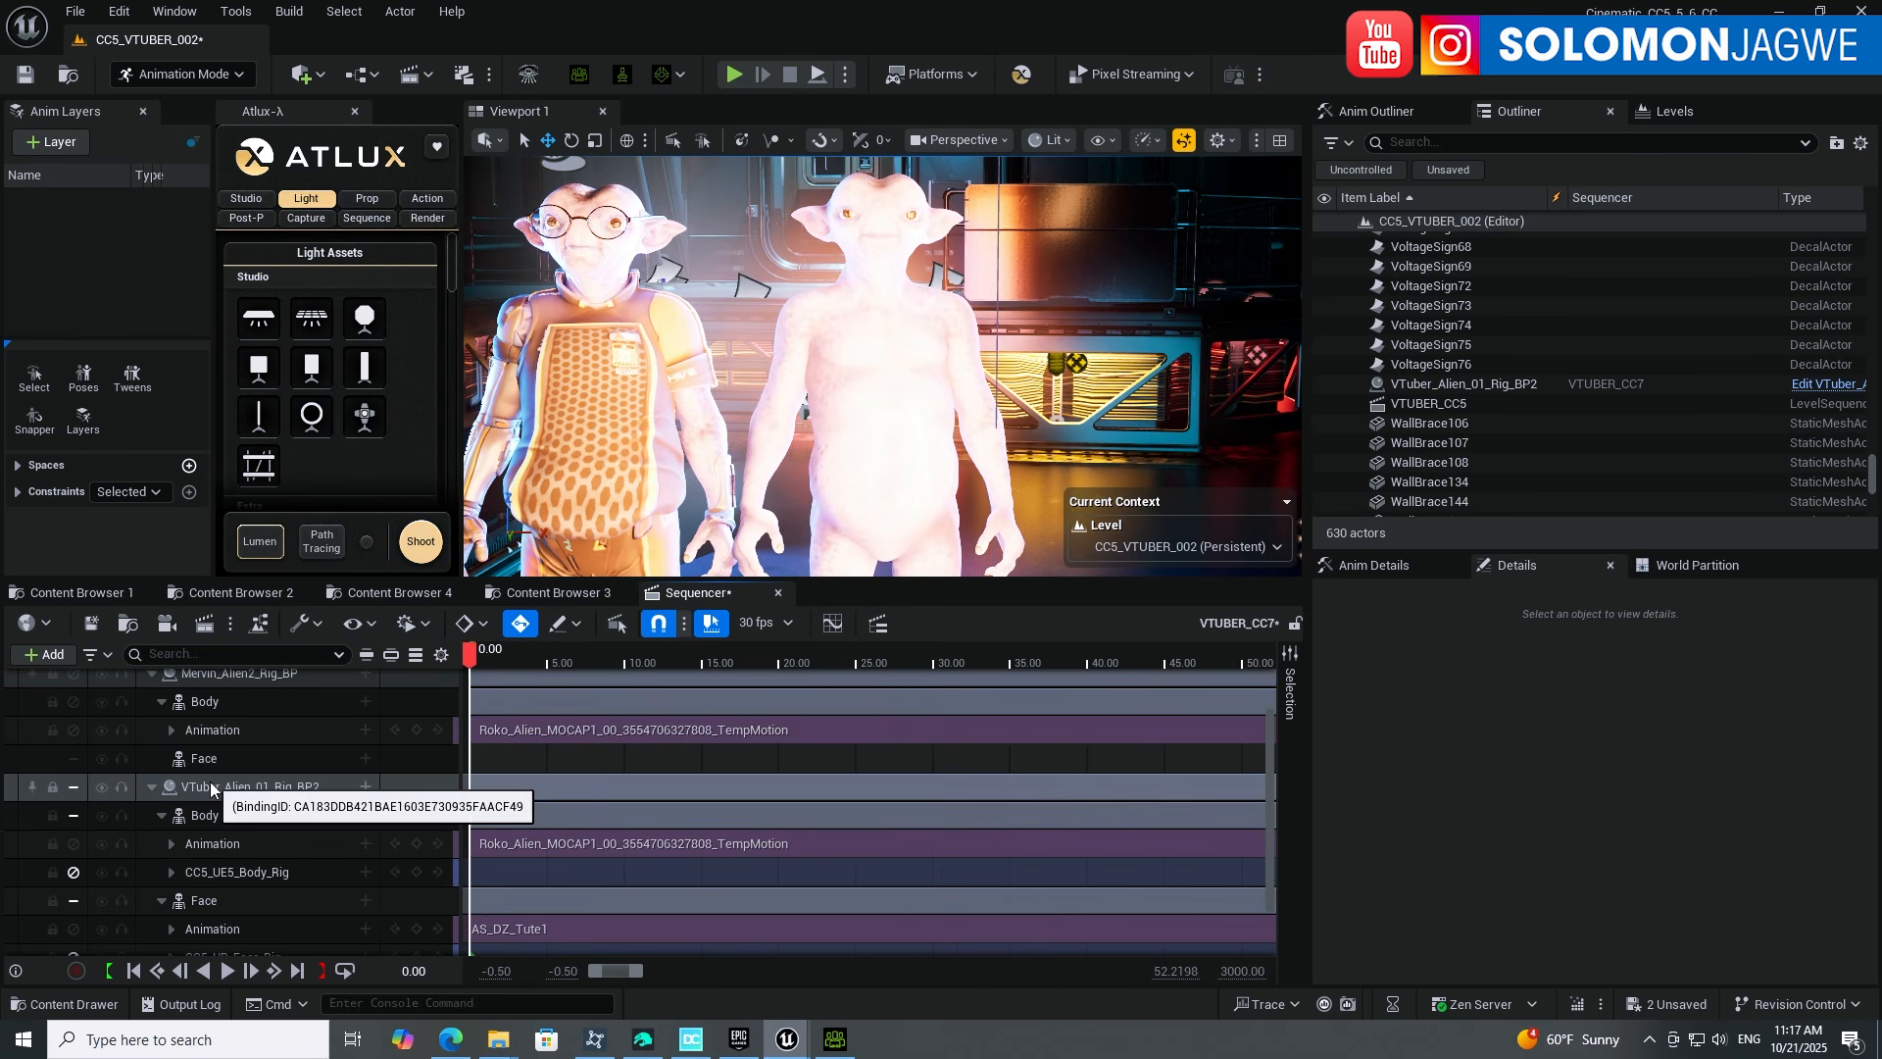
left_click(366, 759)
mouse_move(475, 272)
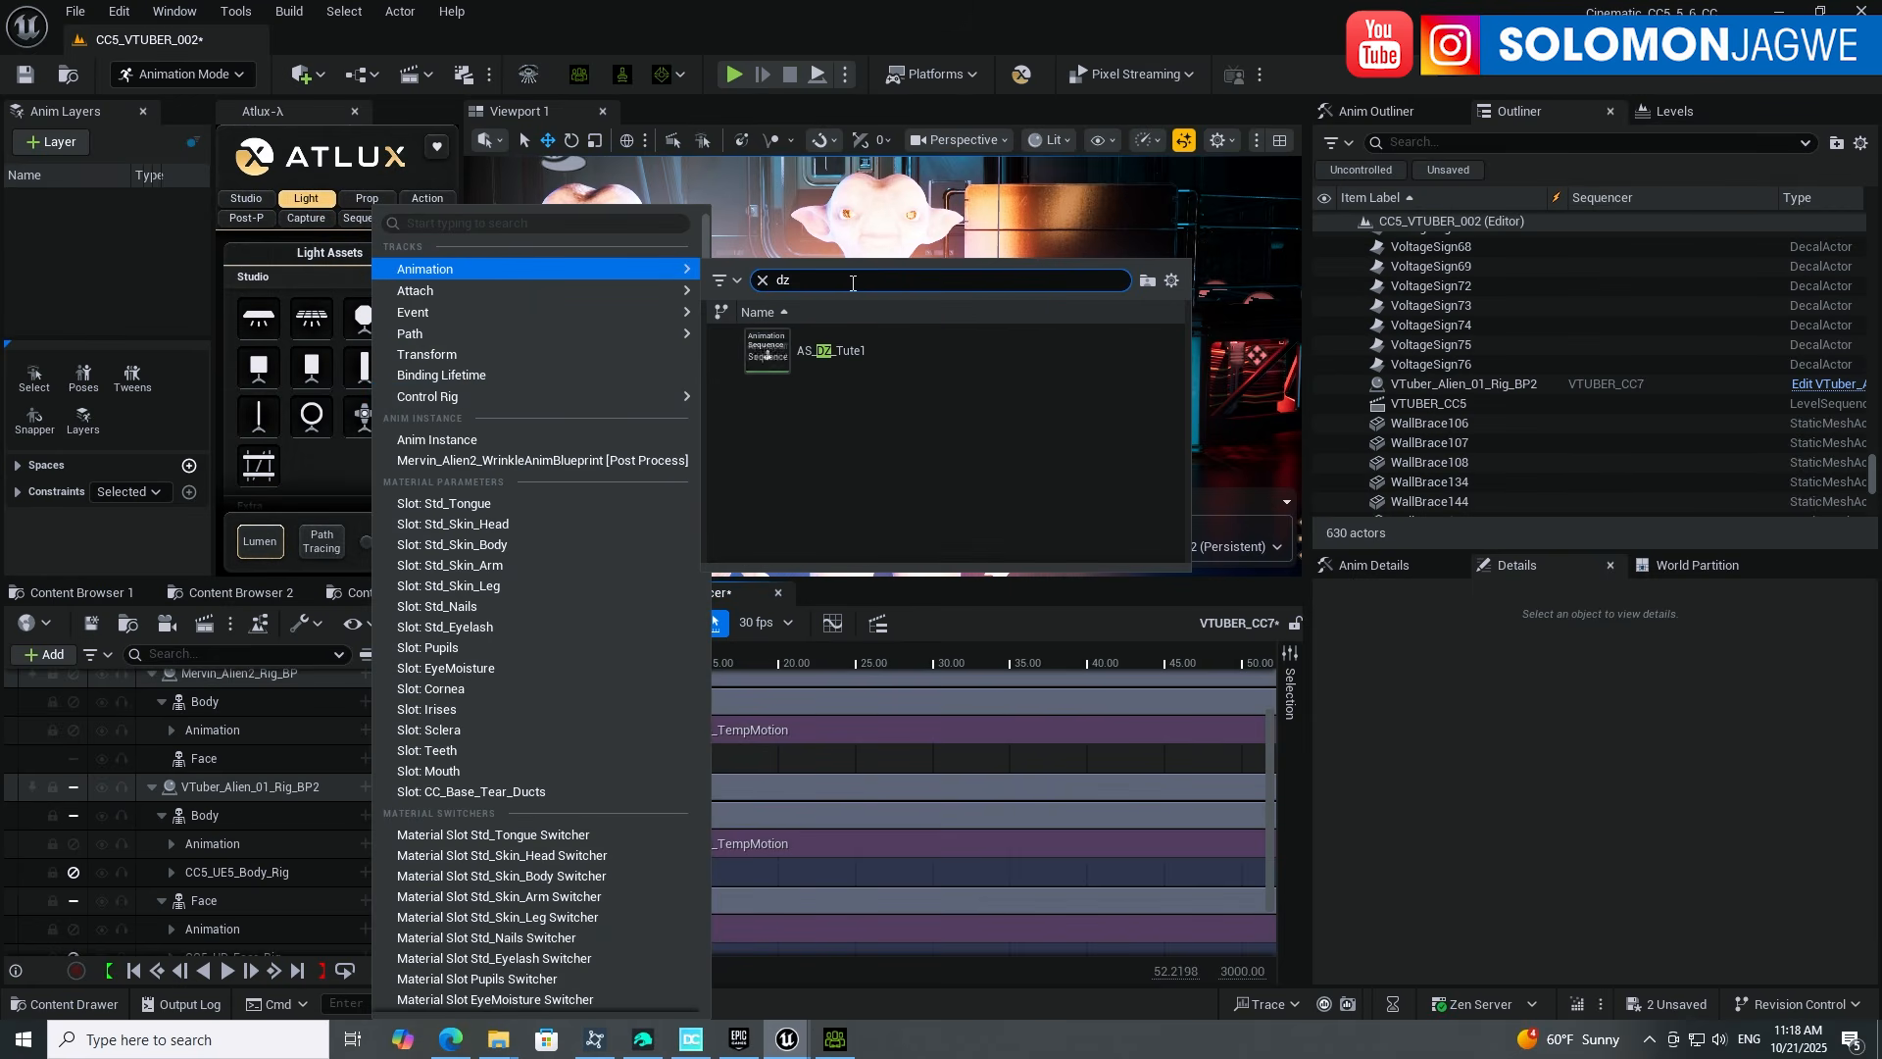
left_click(822, 353)
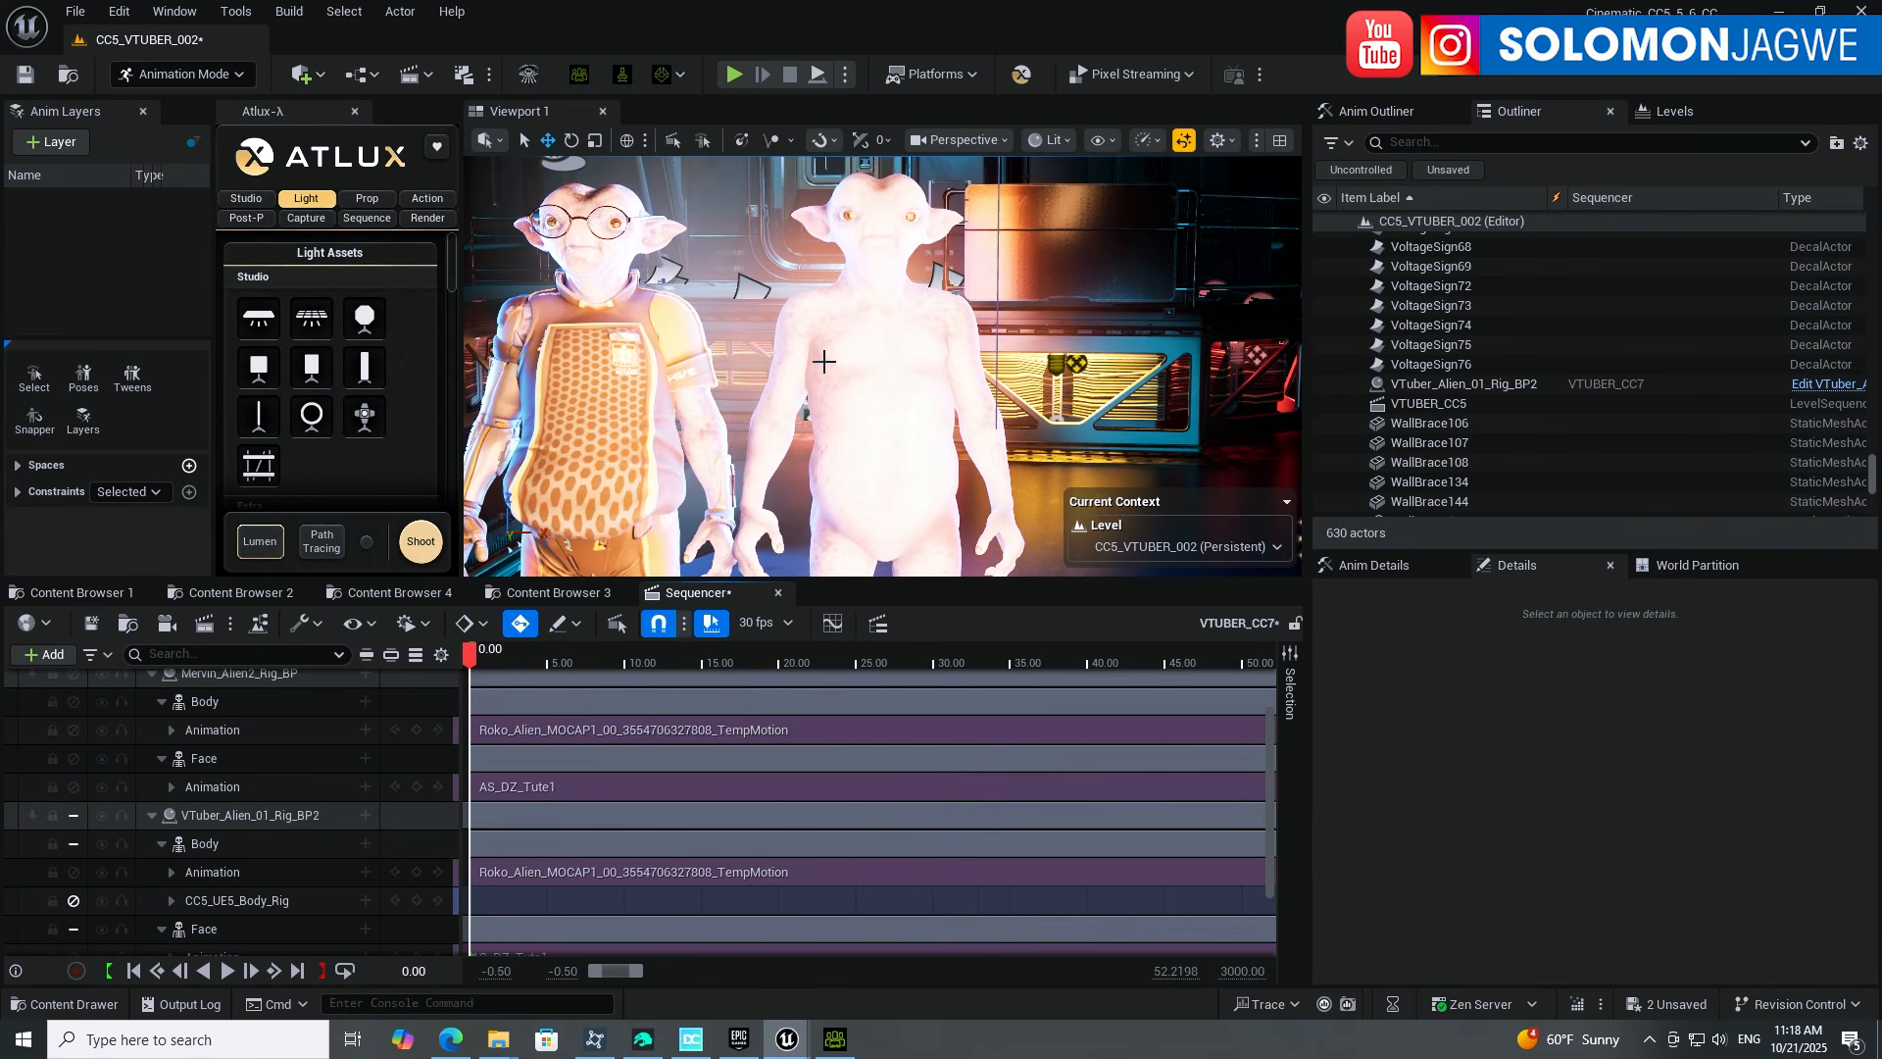
Step: Play and pause the sequence, then scrub between about 1.9 and 3.5 seconds to review both animations
left_click(231, 969)
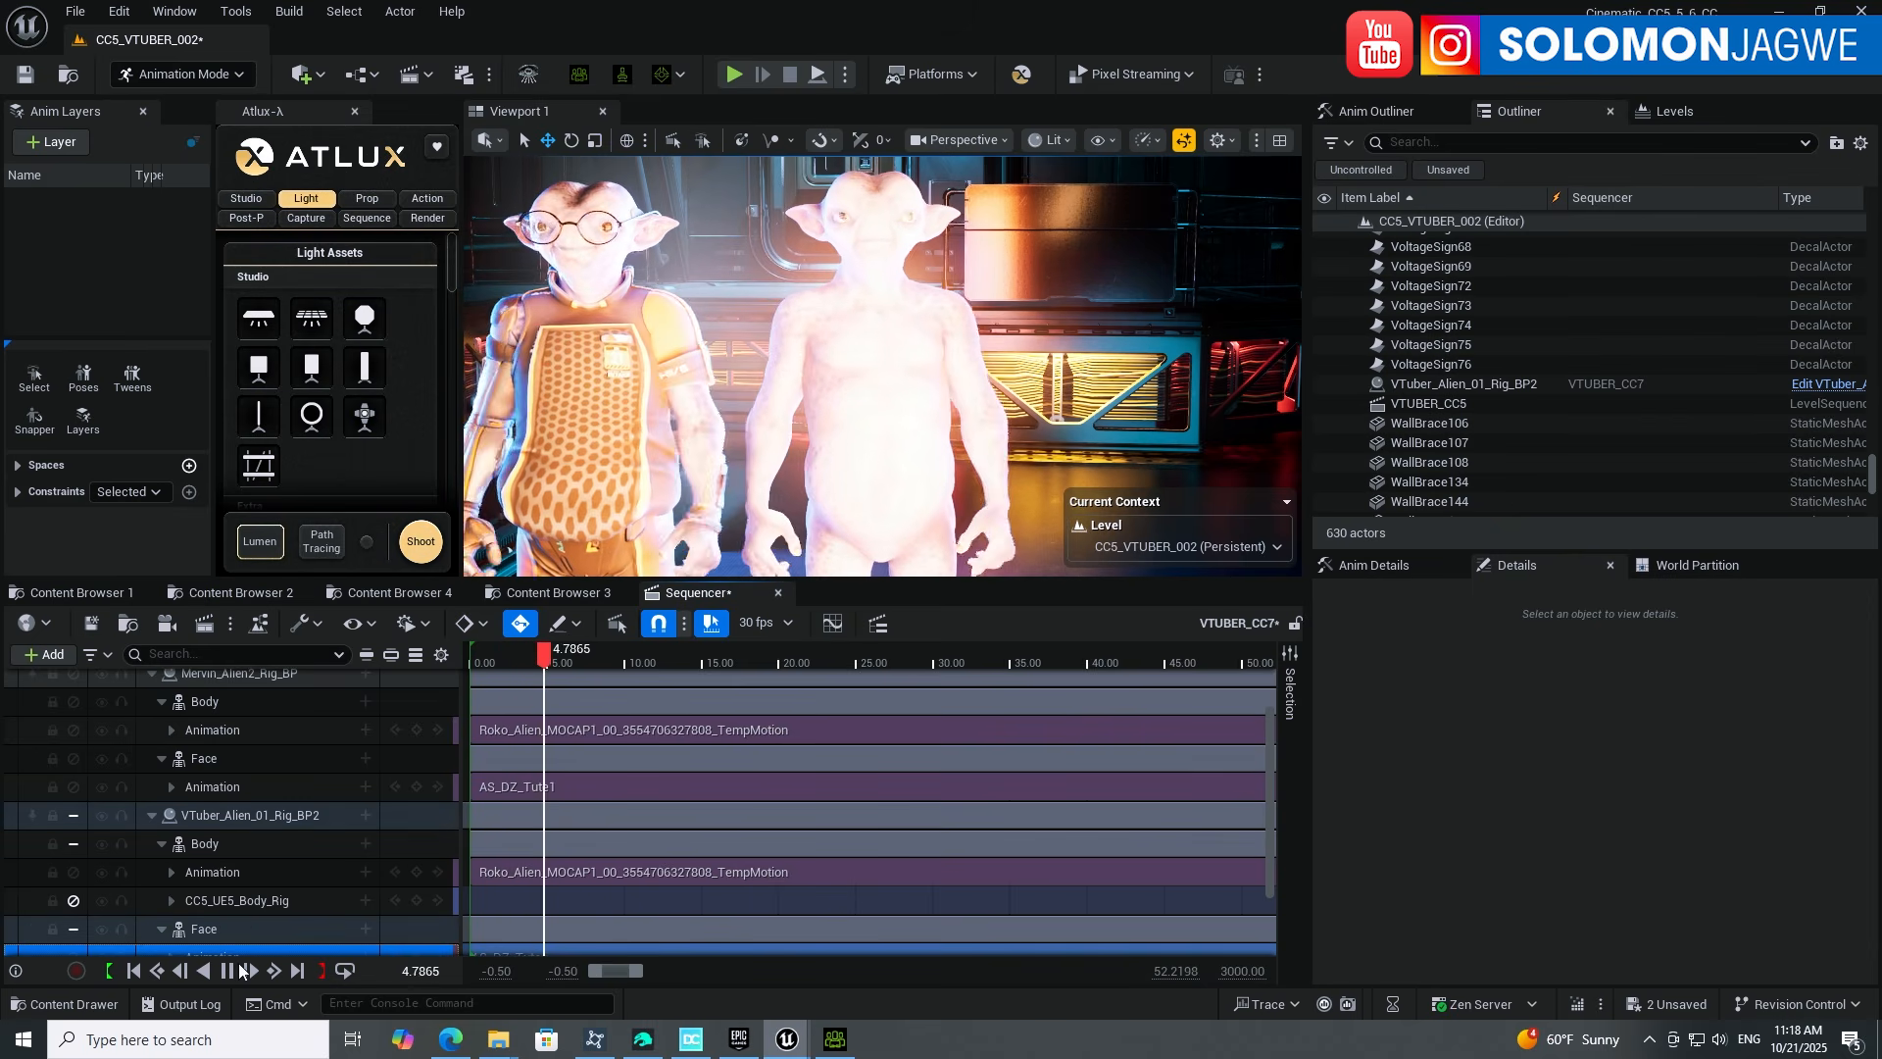
left_click(228, 973)
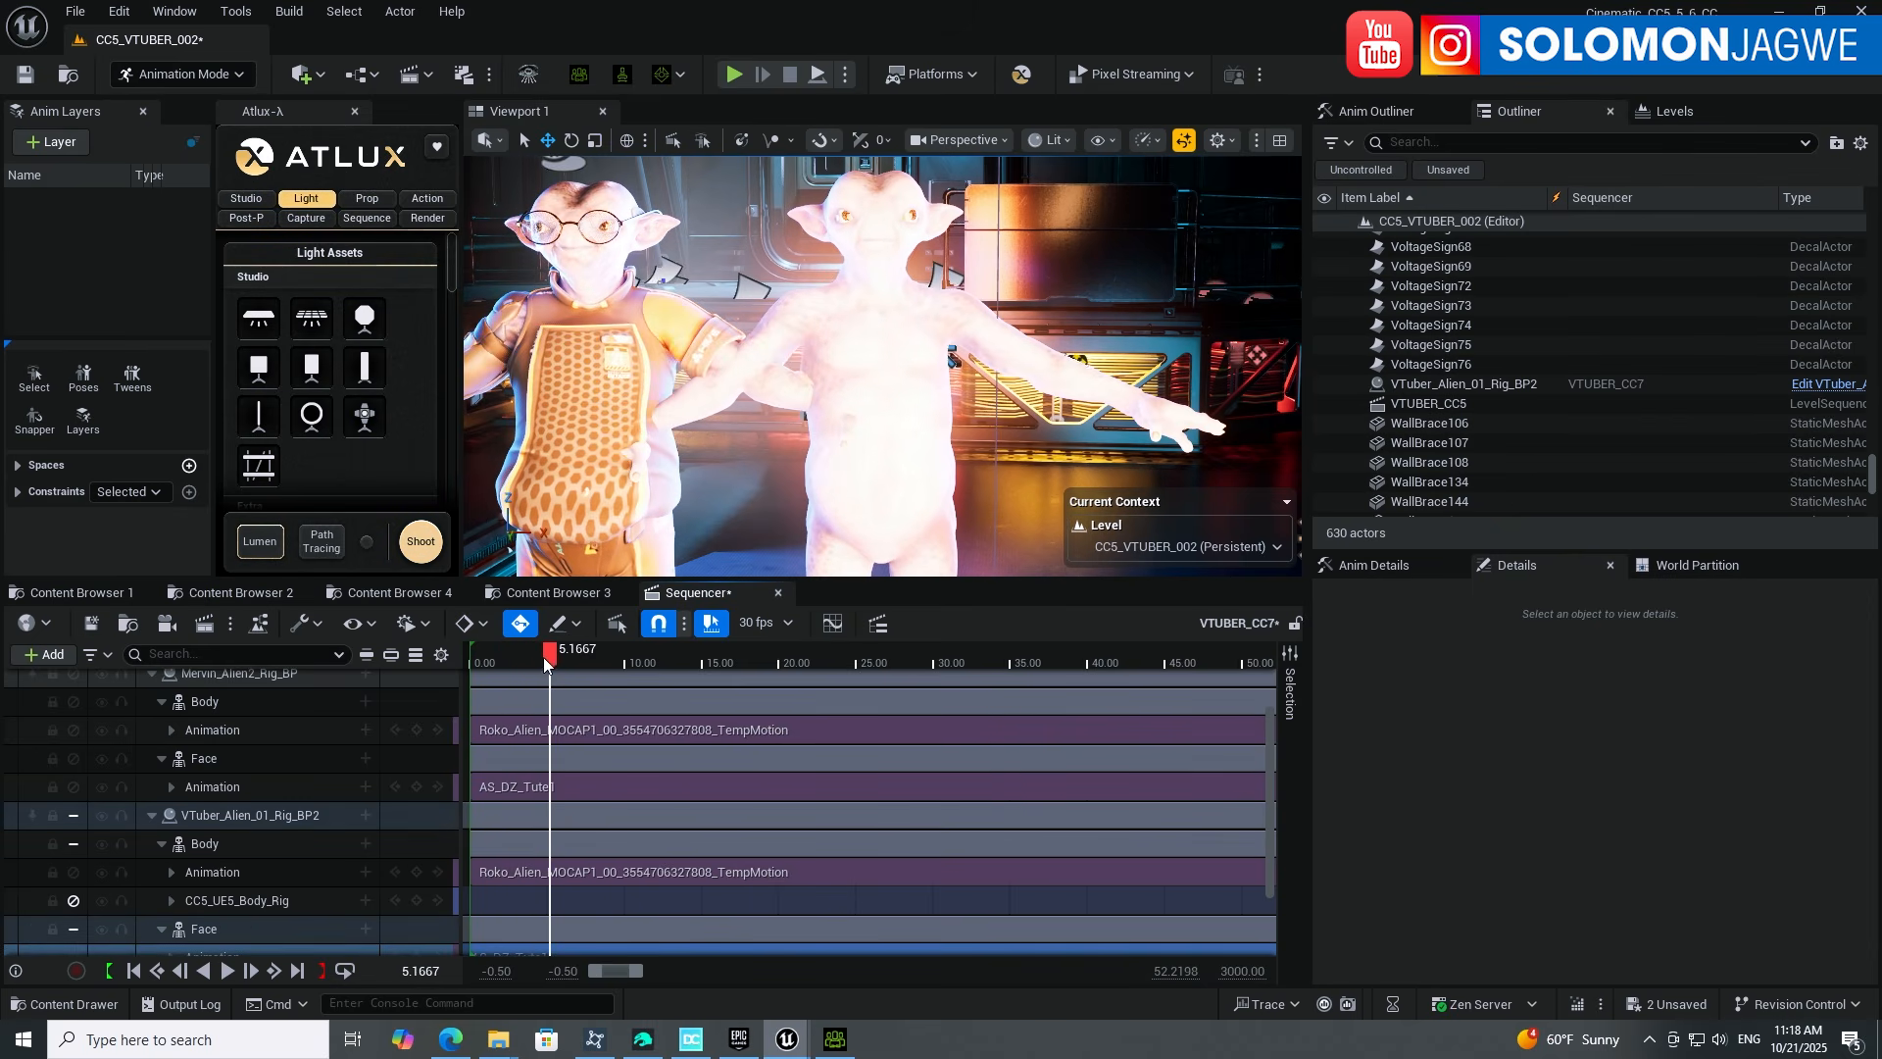
mouse_move(544, 657)
left_mouse_down()
mouse_move(502, 657)
mouse_move(579, 655)
mouse_move(551, 668)
left_mouse_up()
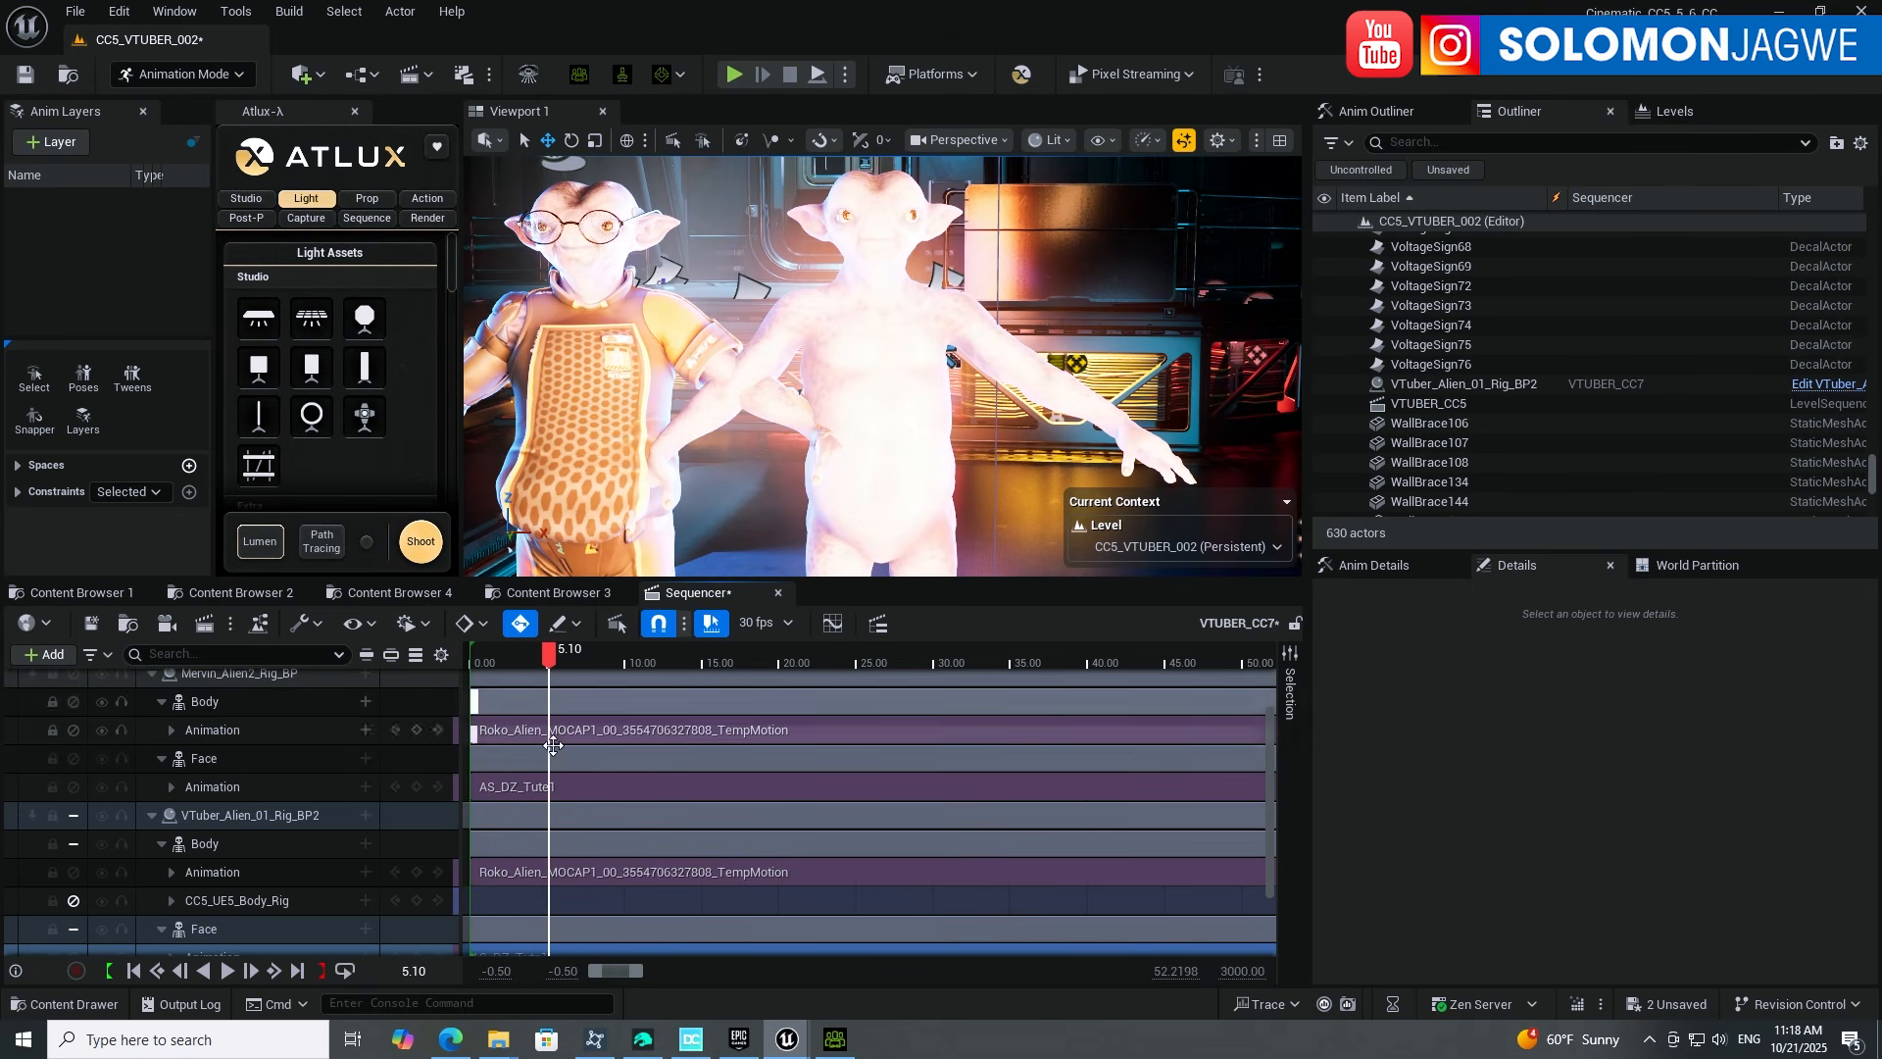
left_click(1119, 792)
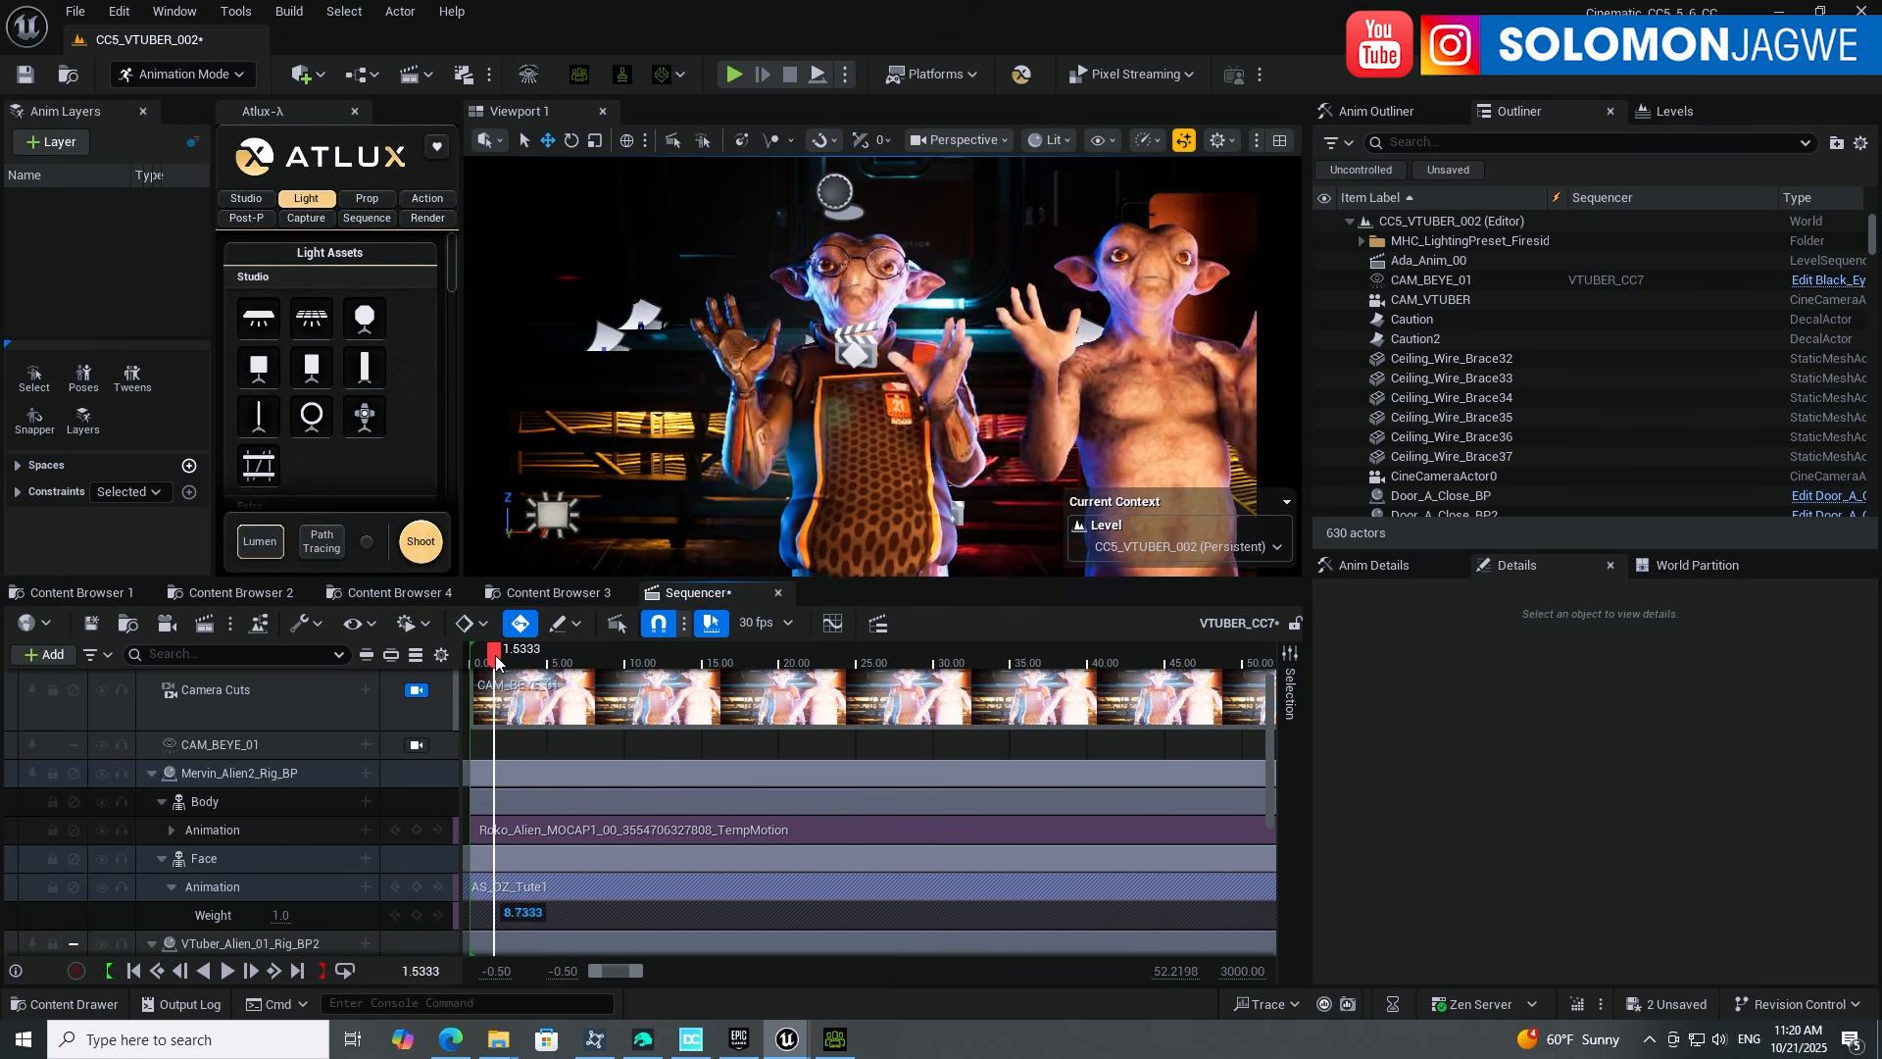
left_click_drag(534, 655, 490, 658)
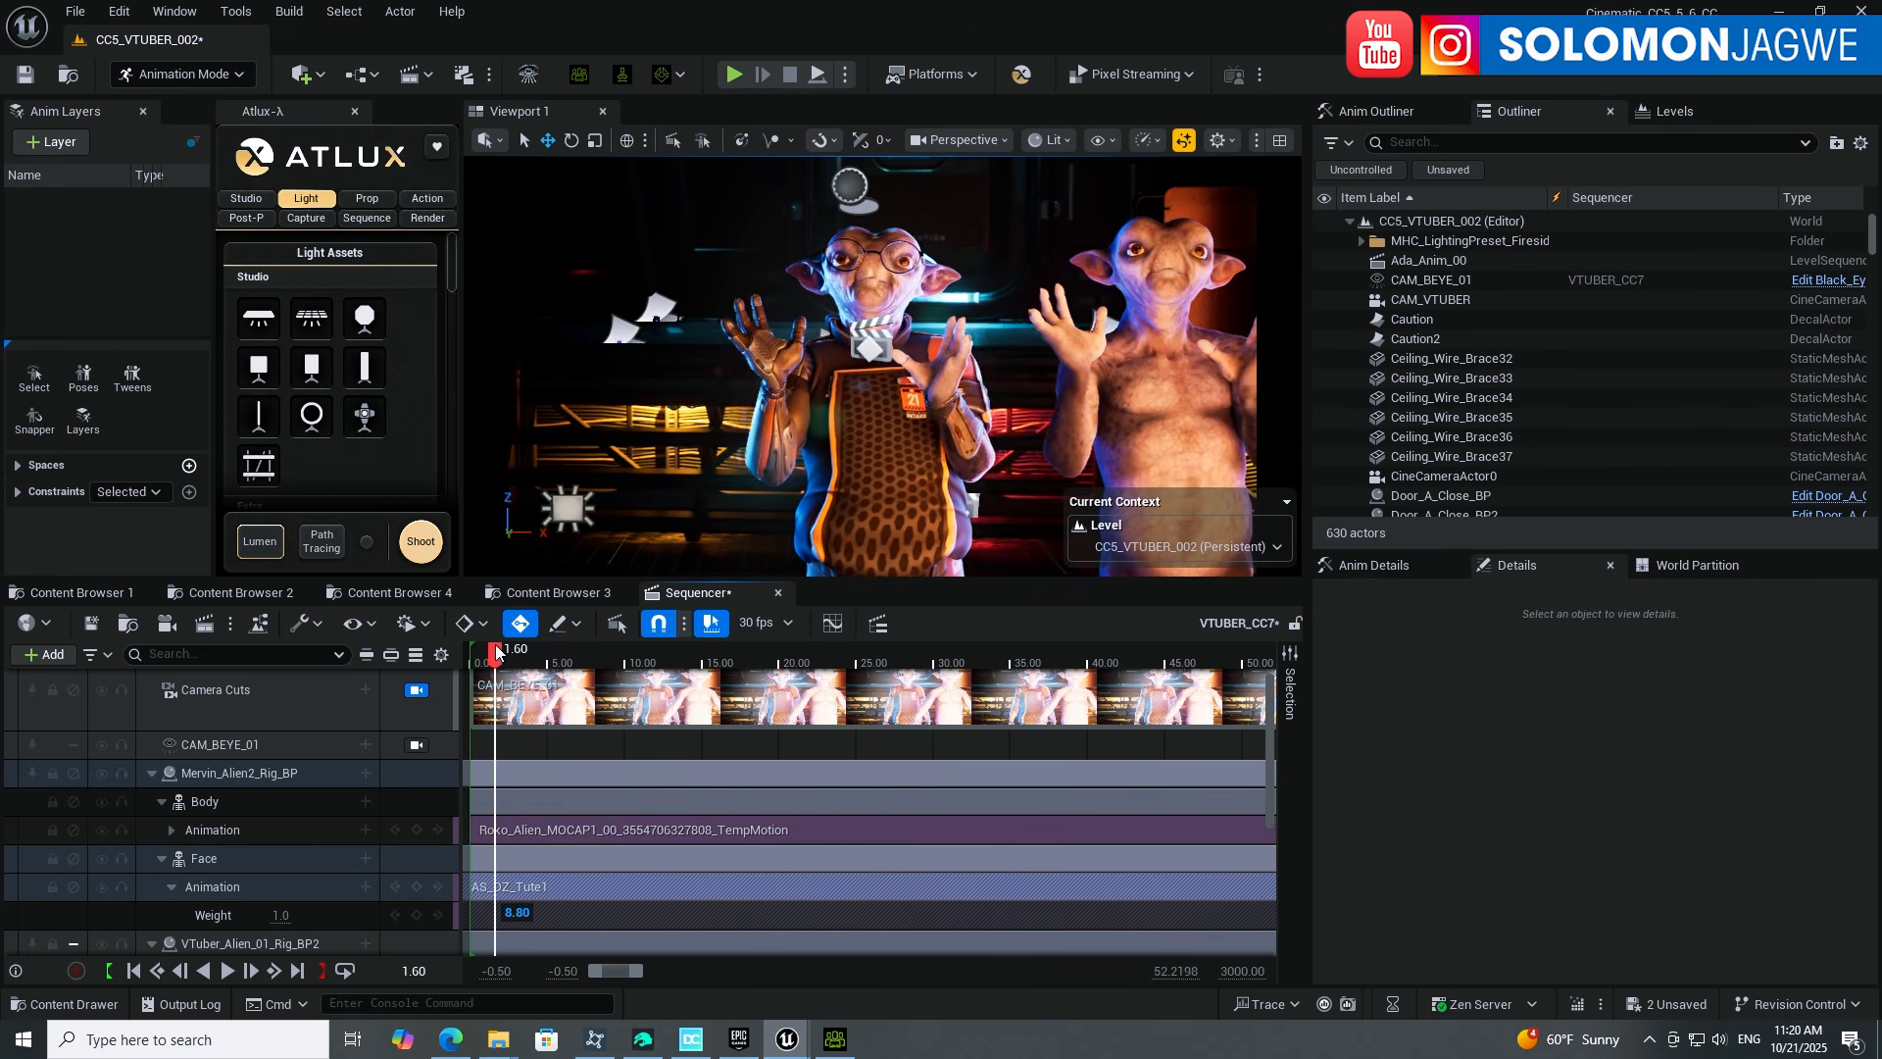
left_click_drag(520, 648, 541, 645)
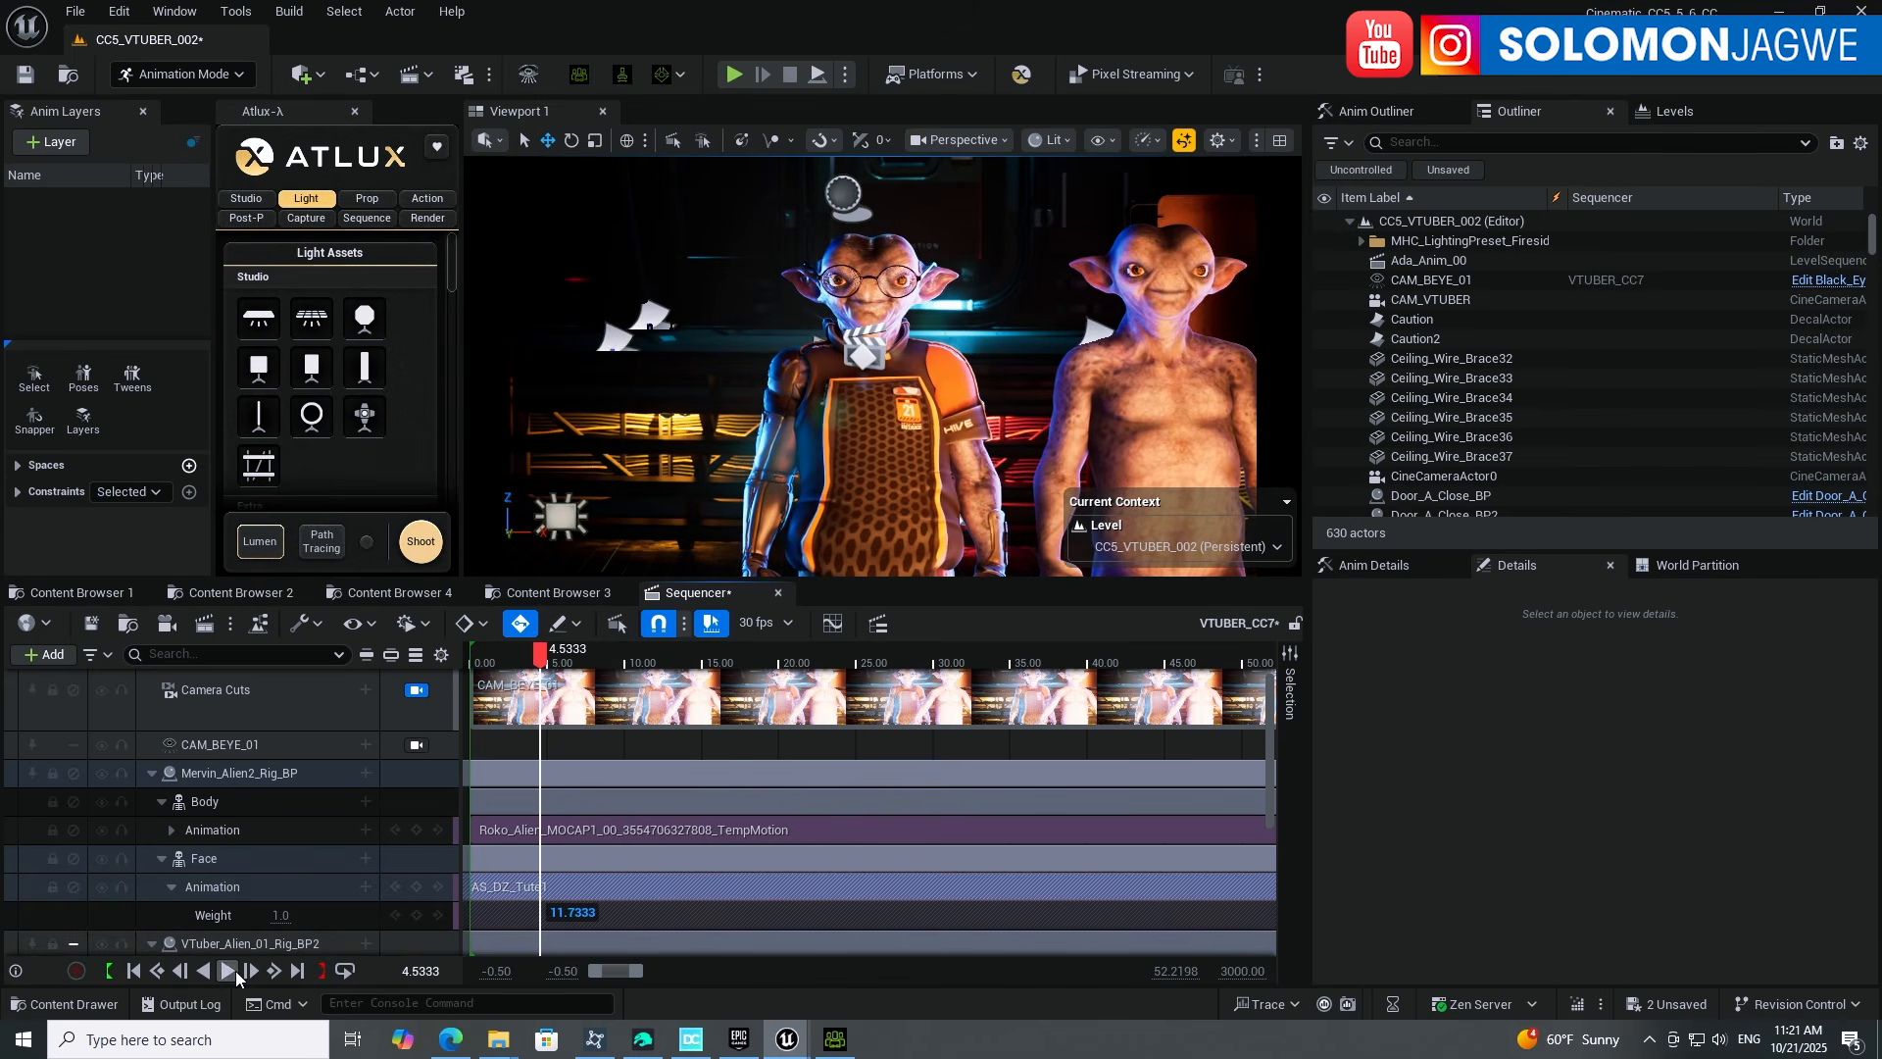